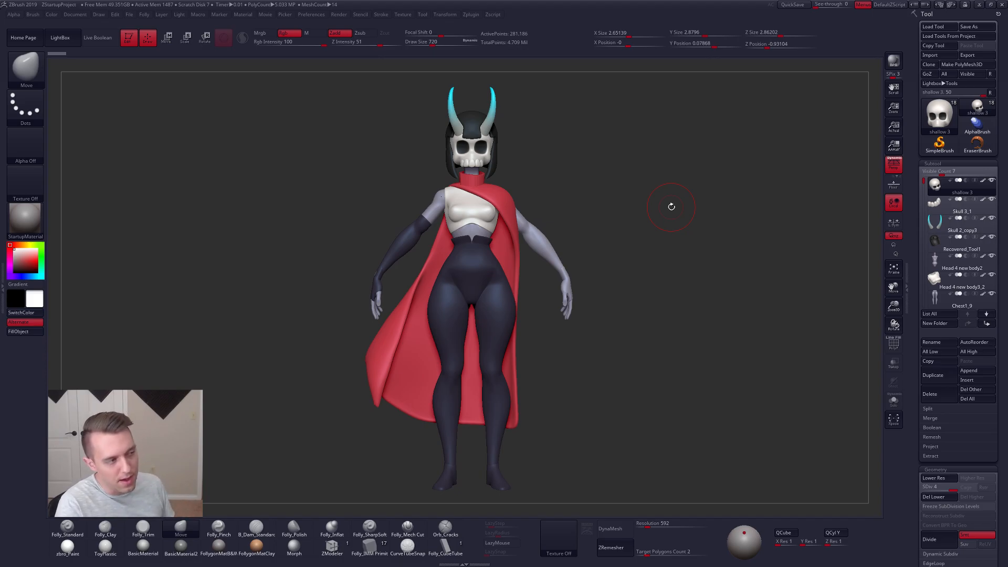
Examine the caped, horned character model from the front, from close on the head to the full body
ctrl+right_drag(504, 141, 544, 217)
key(space)
drag(585, 195, 580, 196)
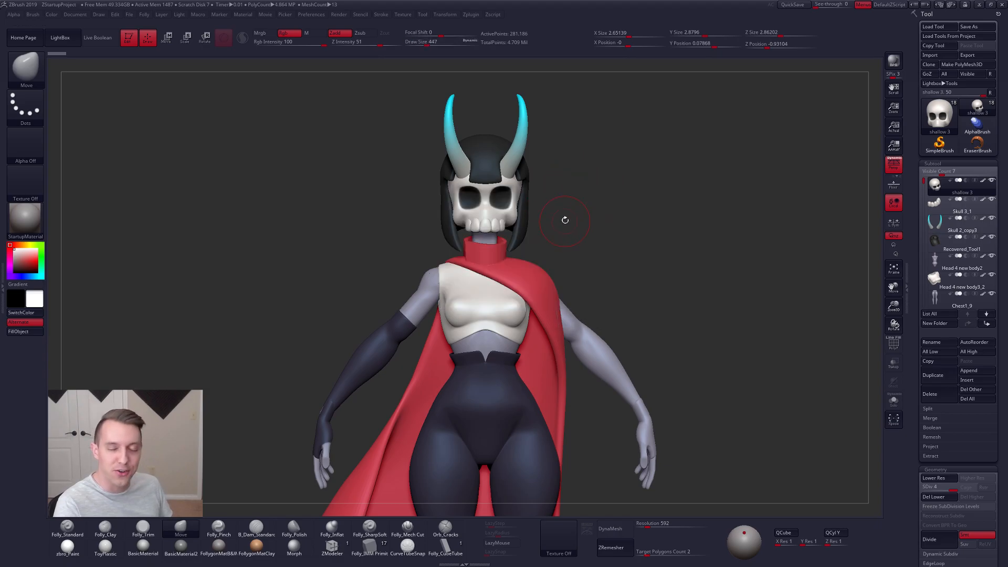
key(f)
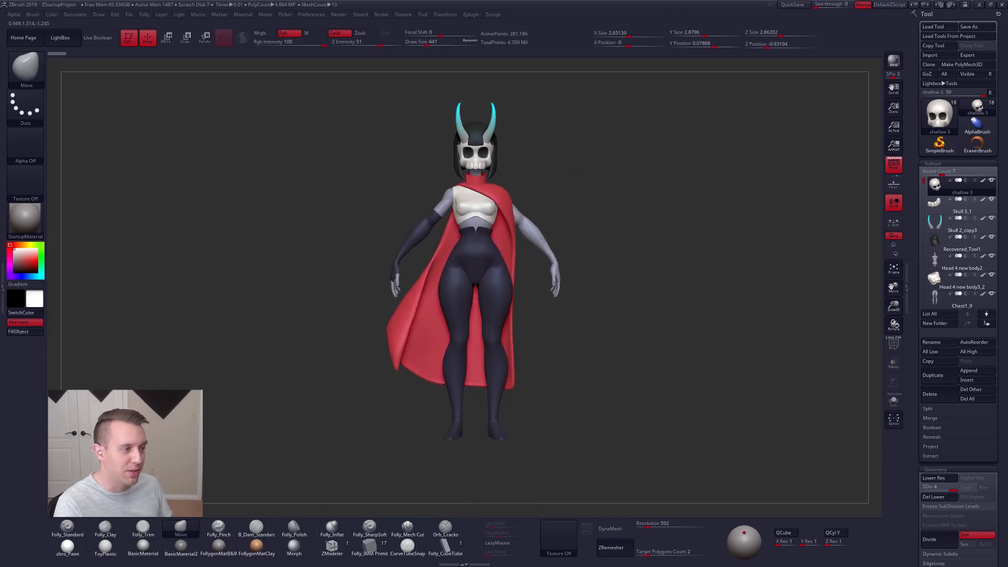
right_drag(503, 209, 659, 269)
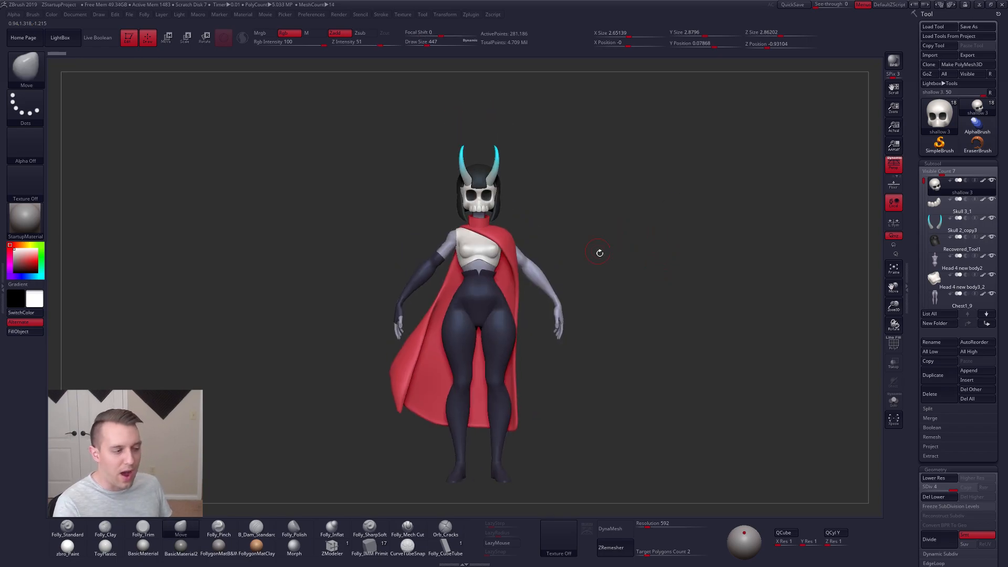
alt+right_drag(574, 230, 603, 241)
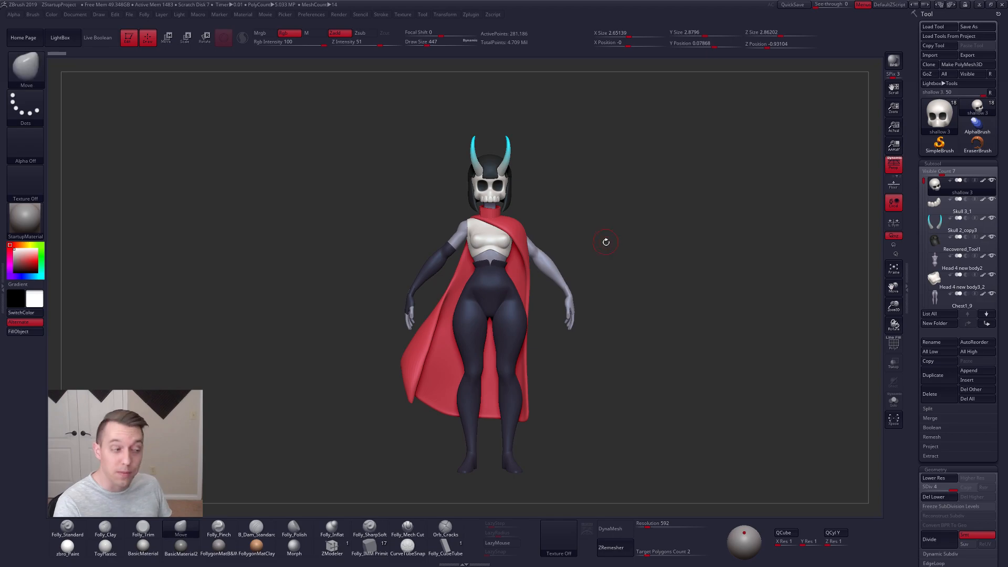
alt+right_drag(549, 222, 574, 204)
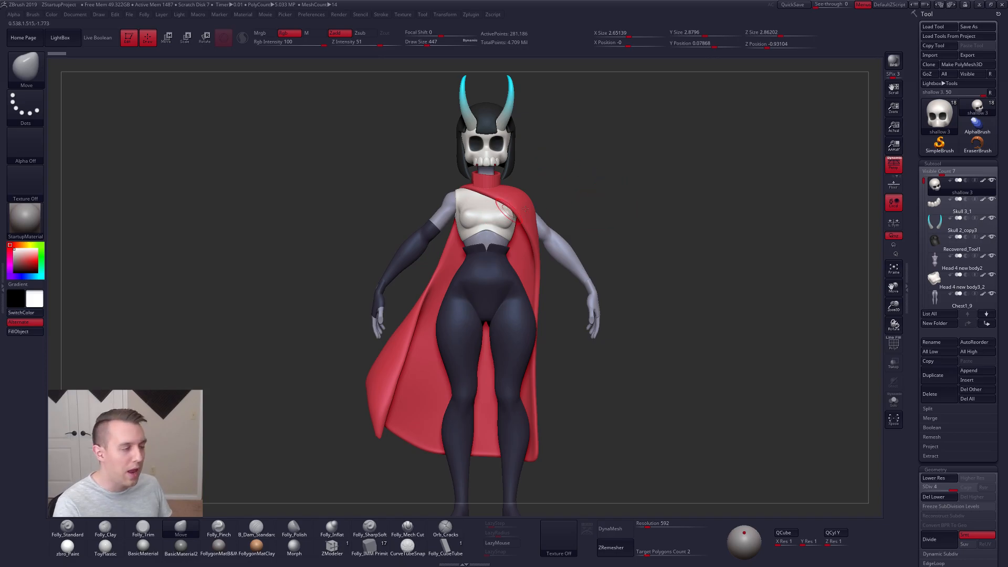
right_drag(580, 241, 480, 251)
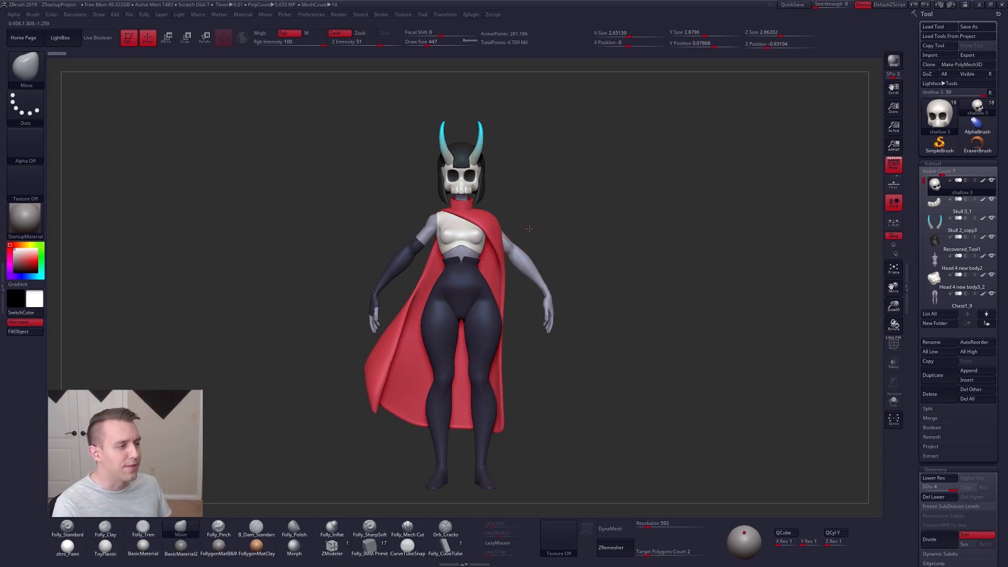
drag(530, 228, 500, 195)
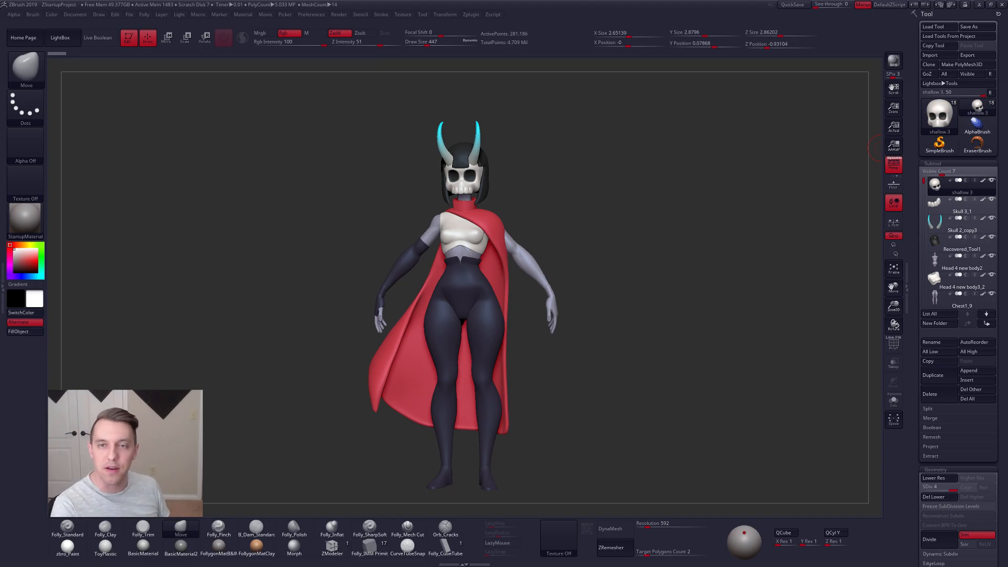
mouse_move(662, 211)
mouse_down()
mouse_move(683, 208)
mouse_move(662, 216)
mouse_up()
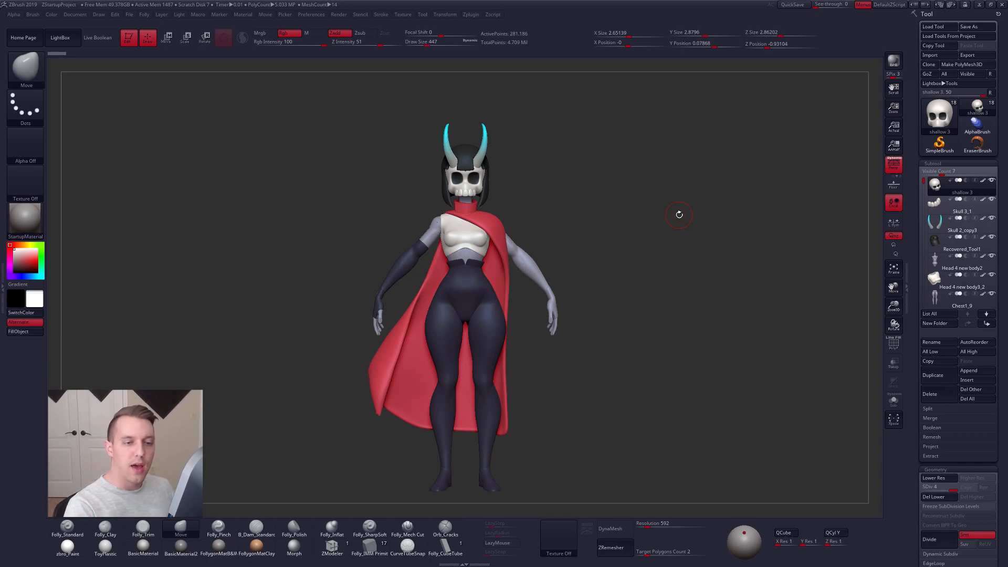
Hide the character's black hair subtool and choose the Move brush
click(991, 237)
alt+drag(611, 287, 648, 308)
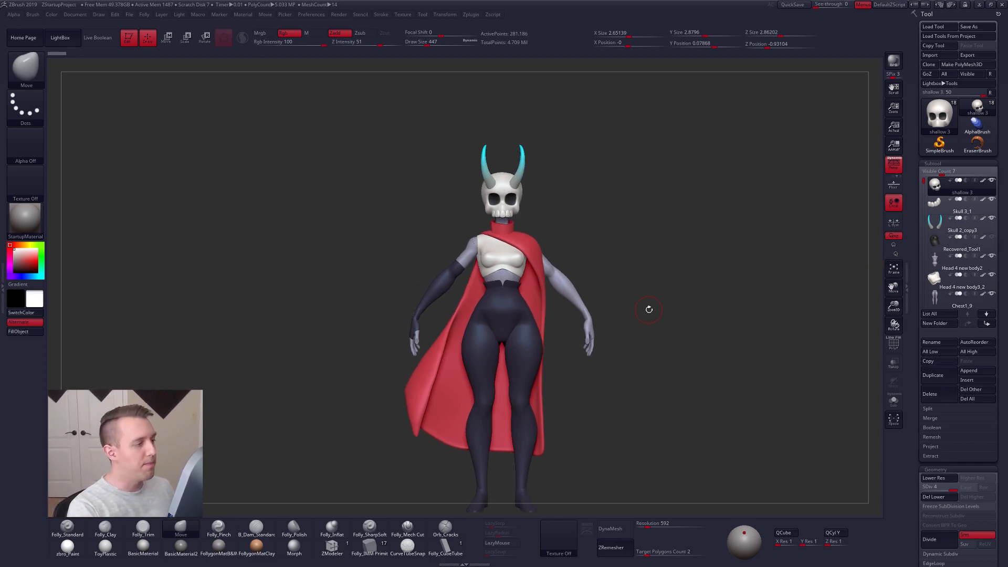
alt+drag(546, 202, 578, 255)
drag(716, 419, 691, 333)
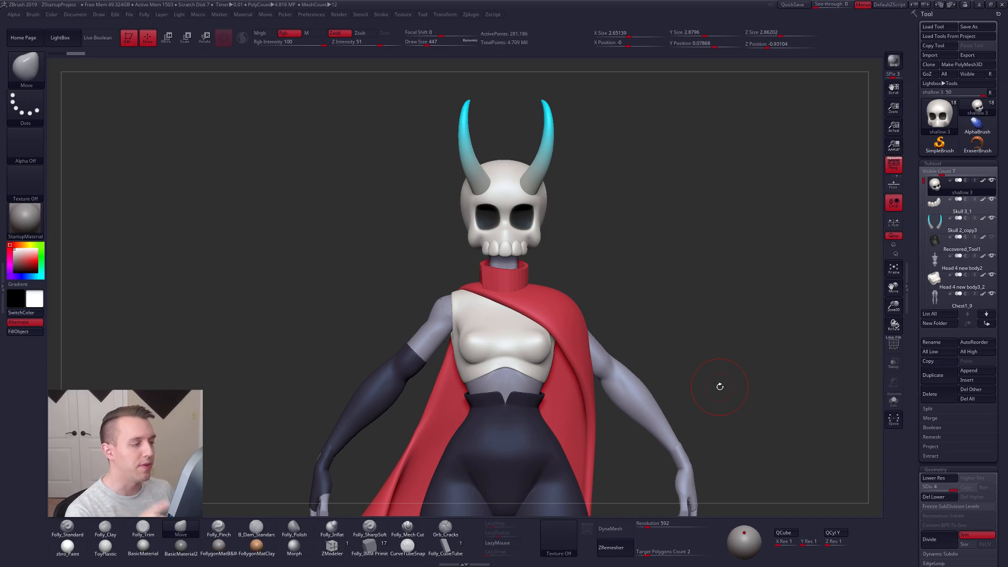
alt+drag(721, 397, 686, 410)
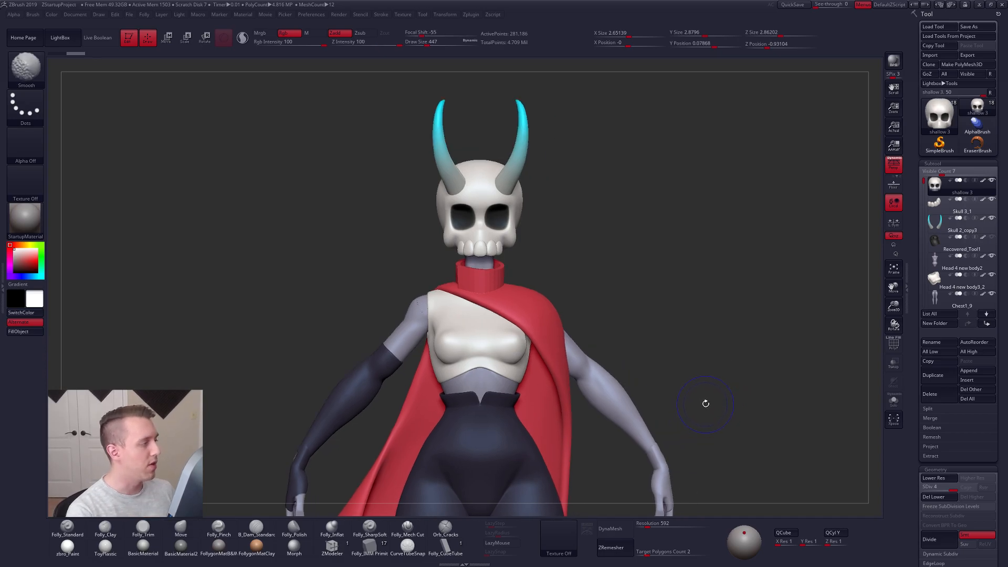
key(b)
key(m)
key(v)
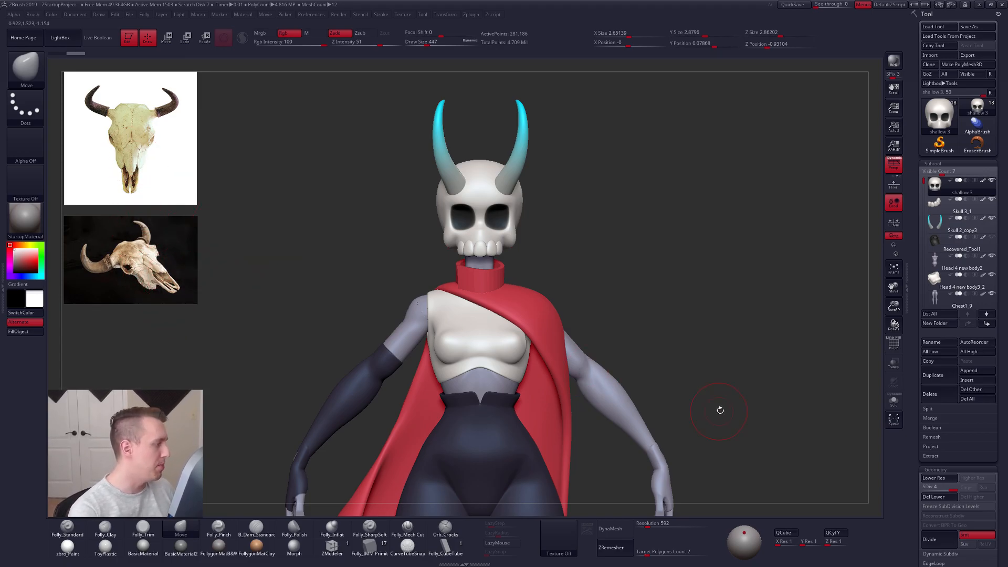
Show the two bull skull reference images over the canvas and shift them slightly in Spotlight
key(shift+z)
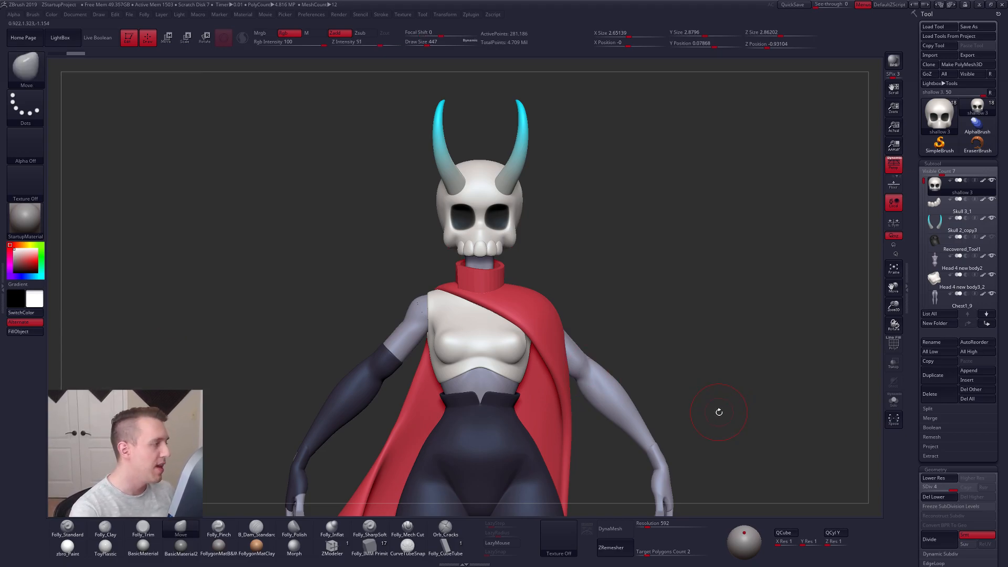
alt+drag(715, 426, 637, 392)
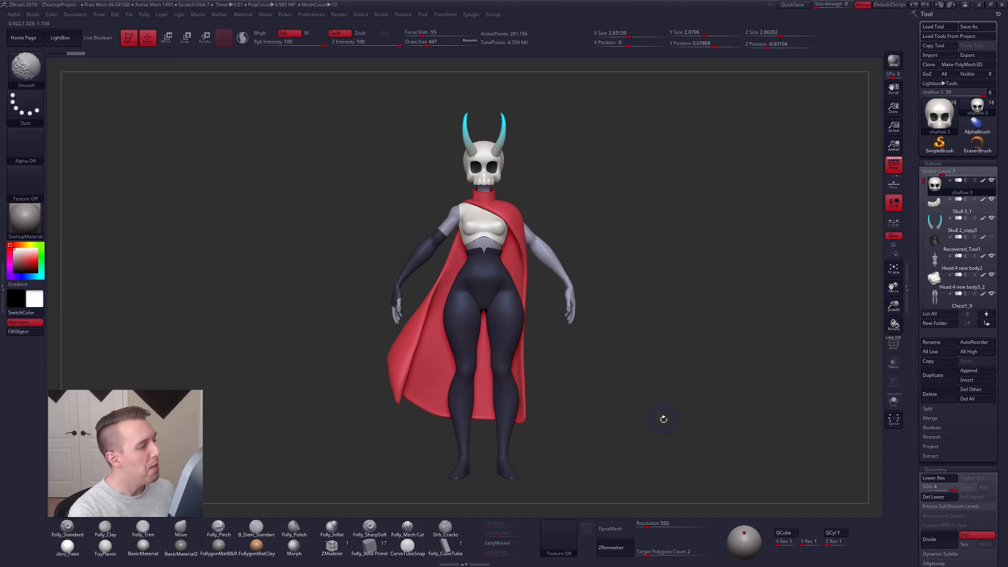
key(shift+z)
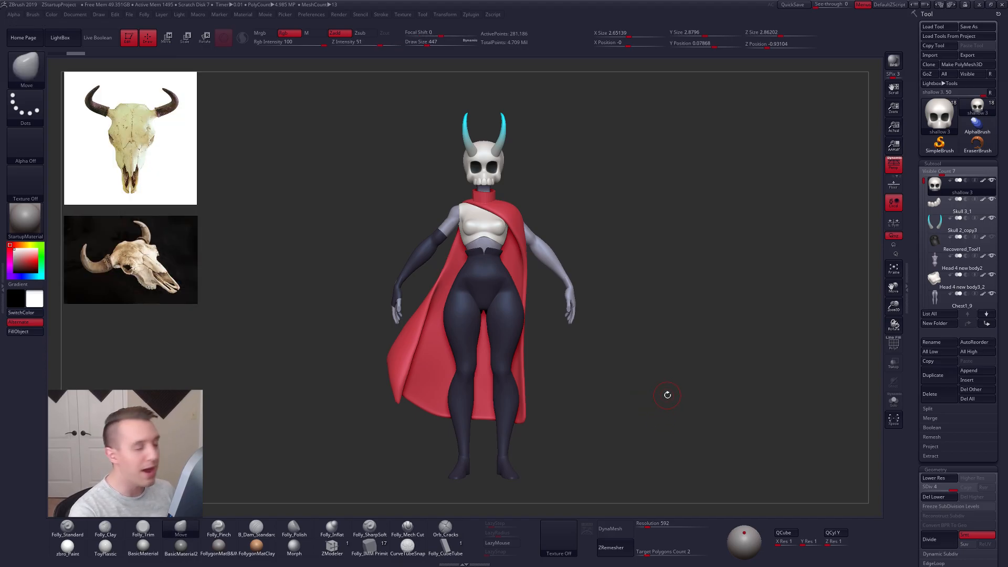
key(z)
mouse_move(718, 415)
mouse_down()
mouse_move(794, 403)
mouse_move(715, 416)
mouse_up()
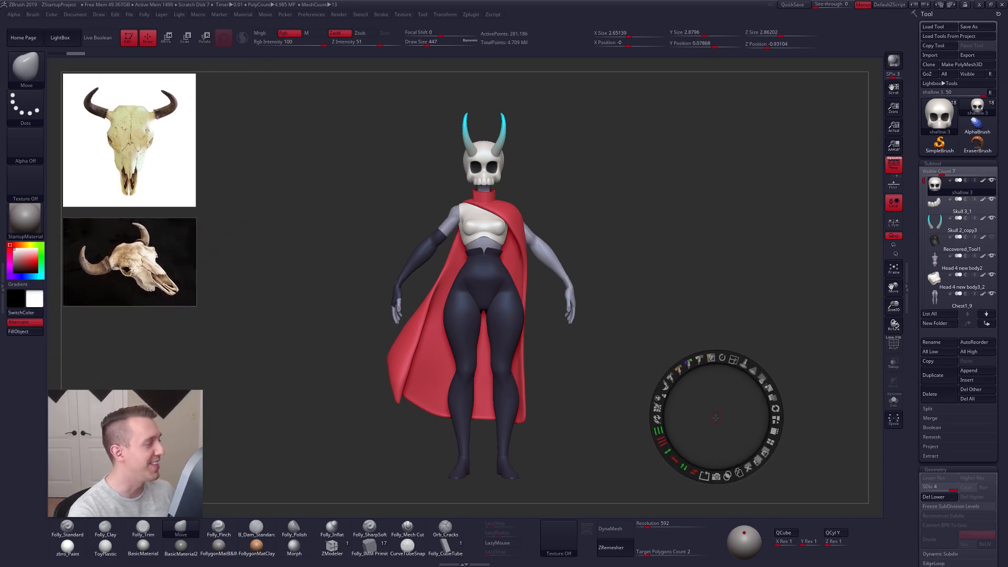
key(z)
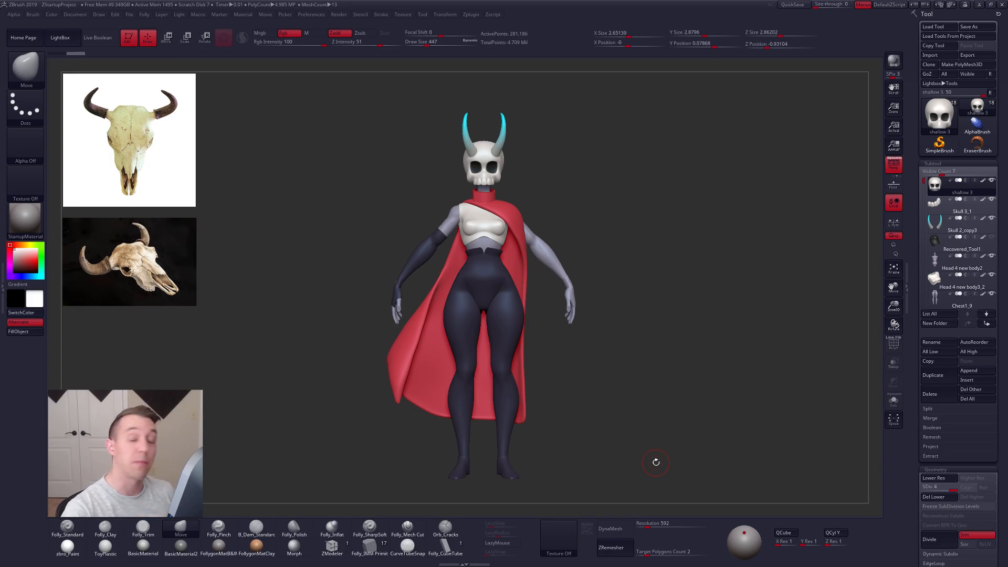
Switch to Chrome and look through the Follygon YouTube videos, ArtStation portfolio and store products
key(alt+Tab)
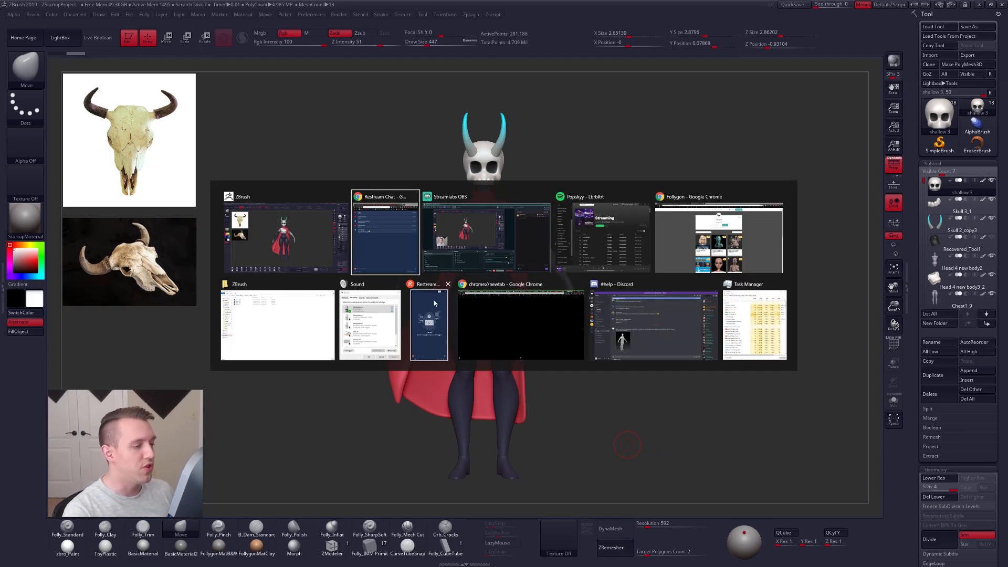
click(676, 233)
click(253, 7)
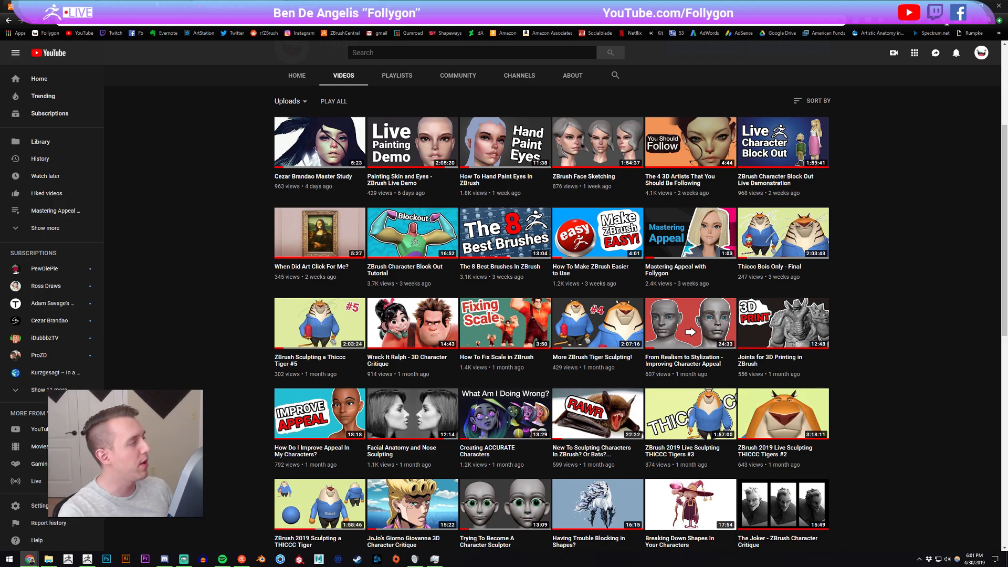
click(155, 5)
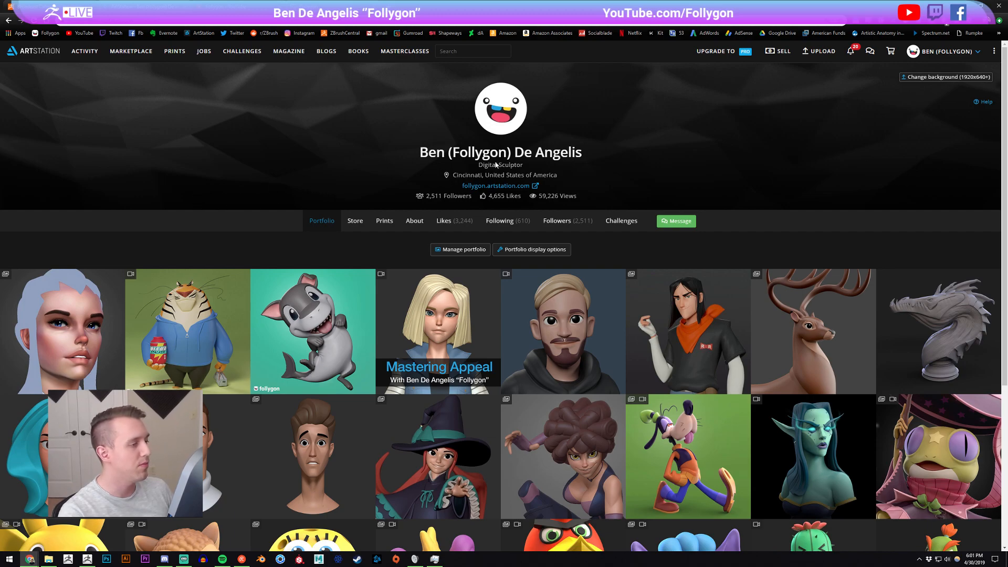
click(281, 6)
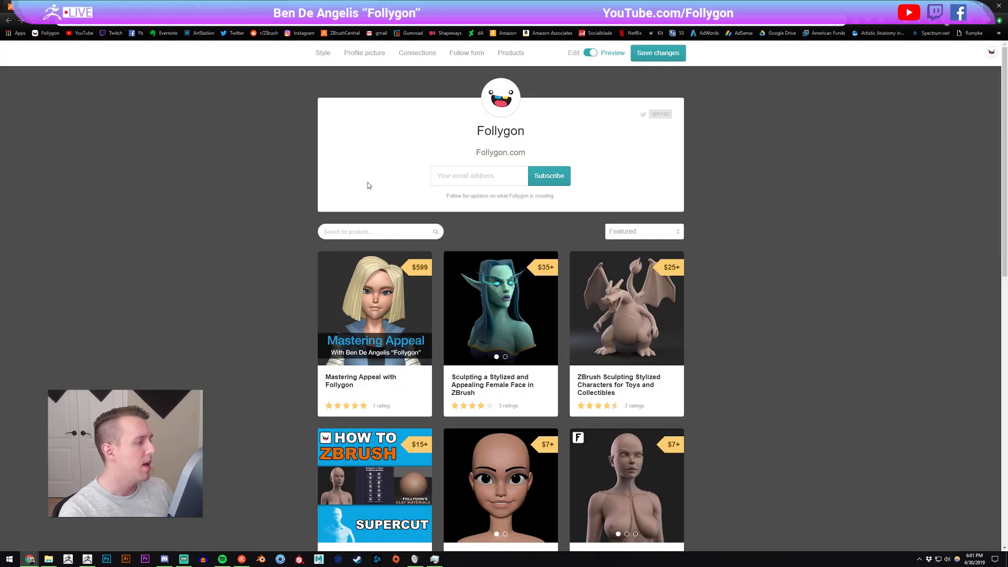
scroll(746, 262, down, 4)
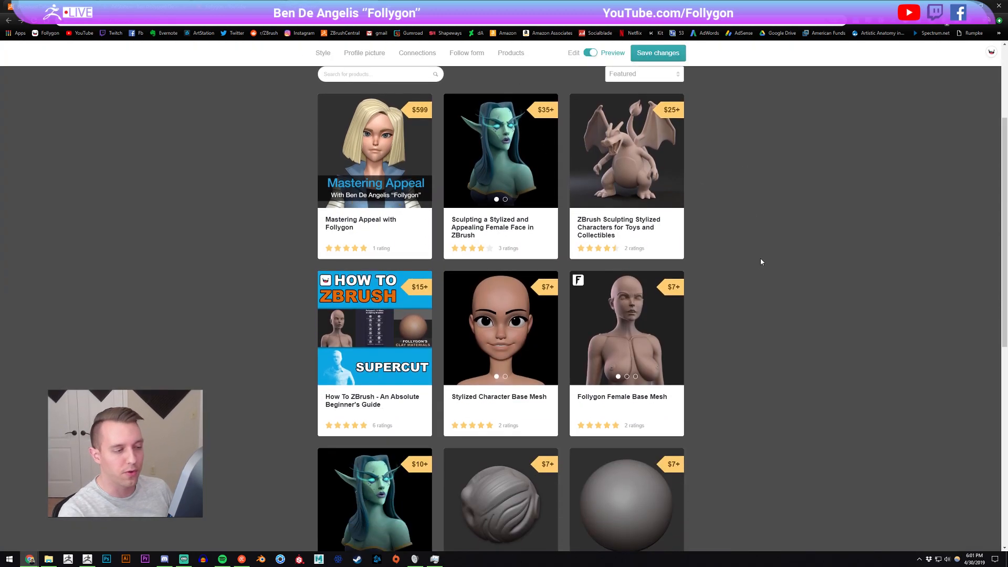
scroll(738, 289, down, 6)
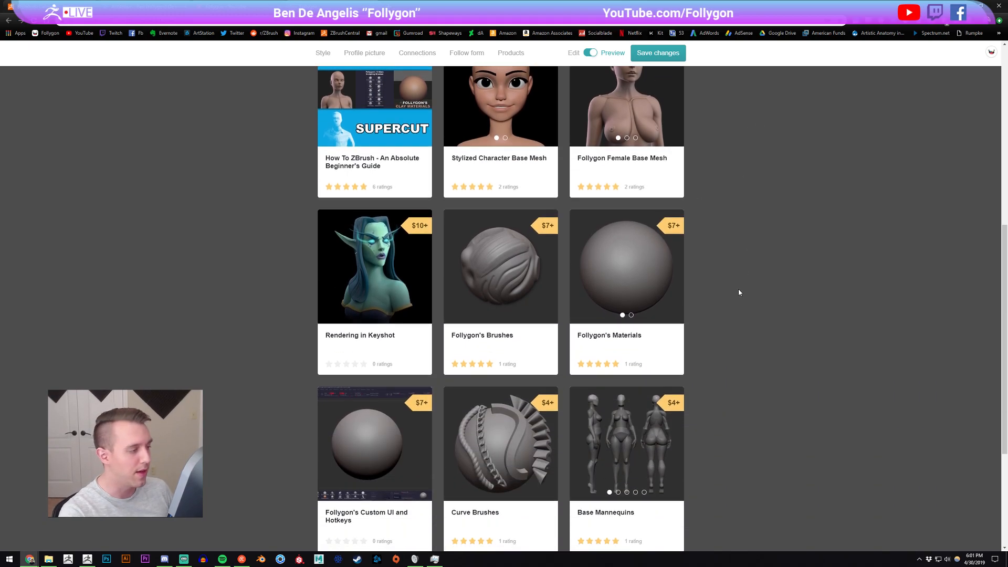
scroll(751, 262, up, 10)
scroll(758, 217, down, 2)
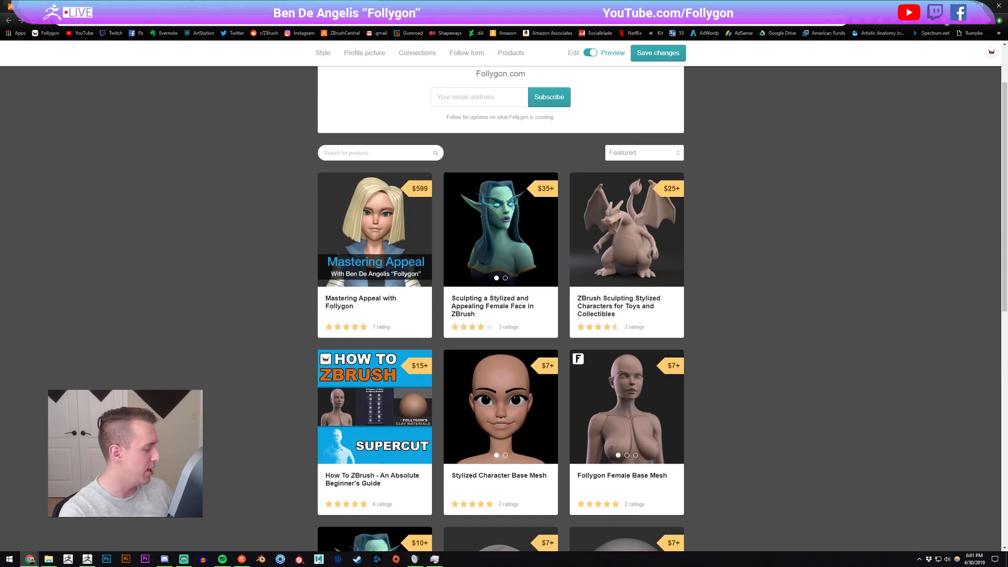
Switch back to ZBrush, load a Sphere3D primitive as the current tool and frame it
click(89, 557)
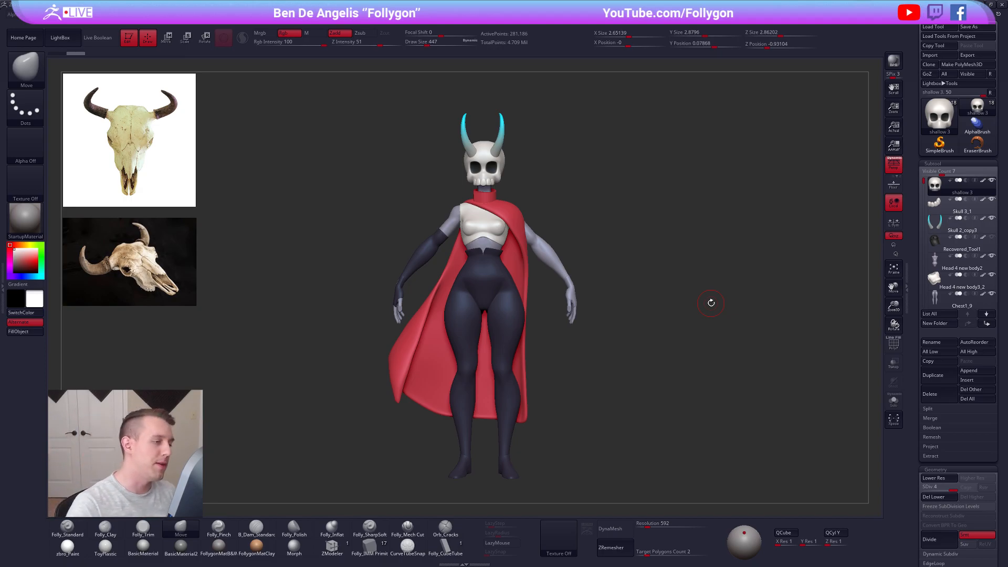
drag(593, 224, 616, 272)
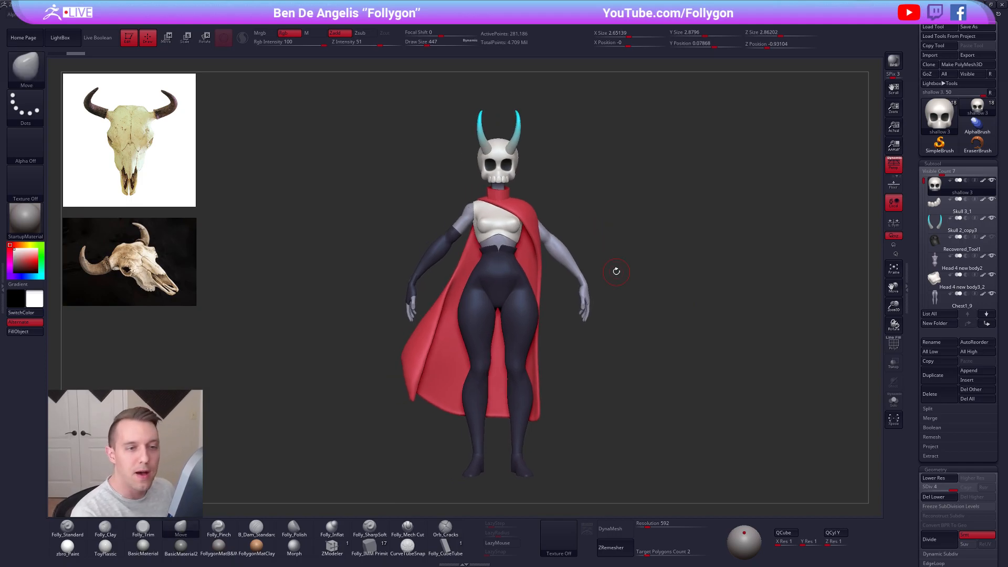
click(939, 114)
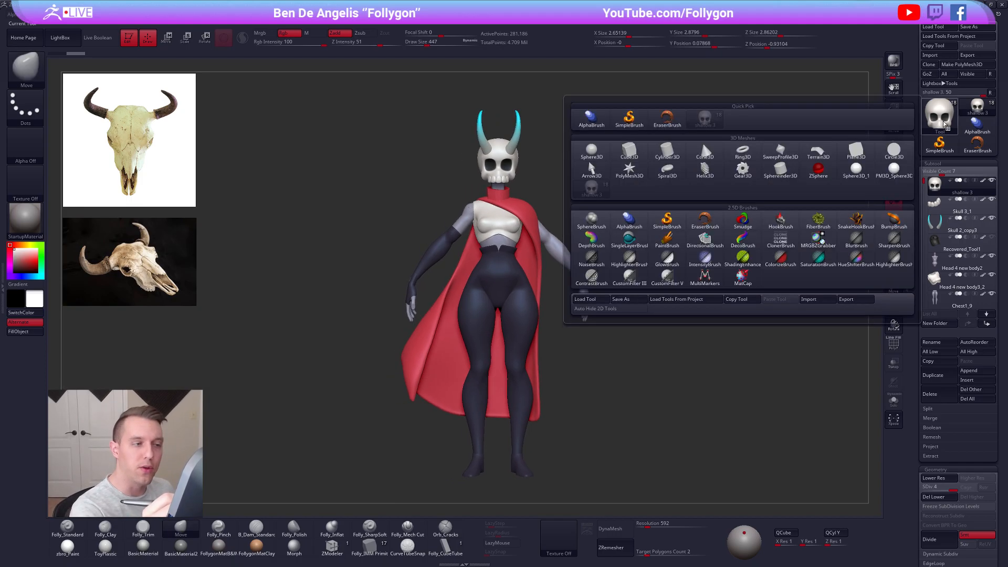
click(591, 151)
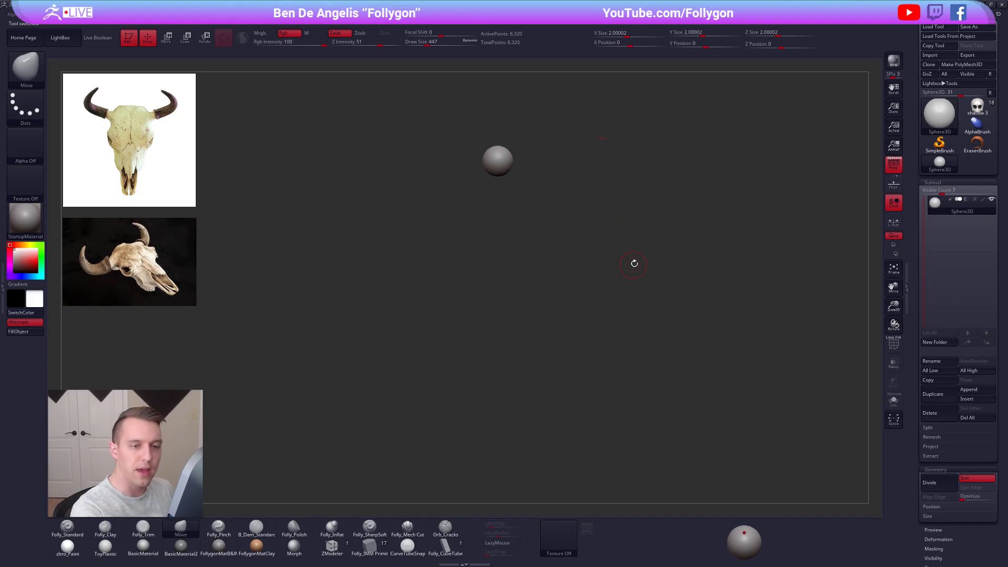
key(f)
key(f)
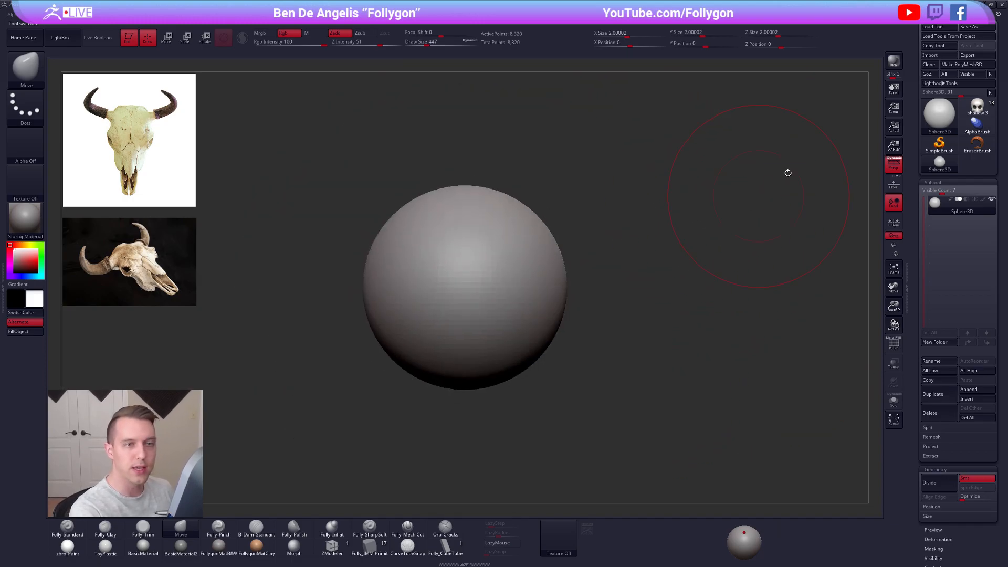
Convert the sphere to a PolyMesh3D and turn off perspective, with the draw size at 192
click(977, 64)
key(space)
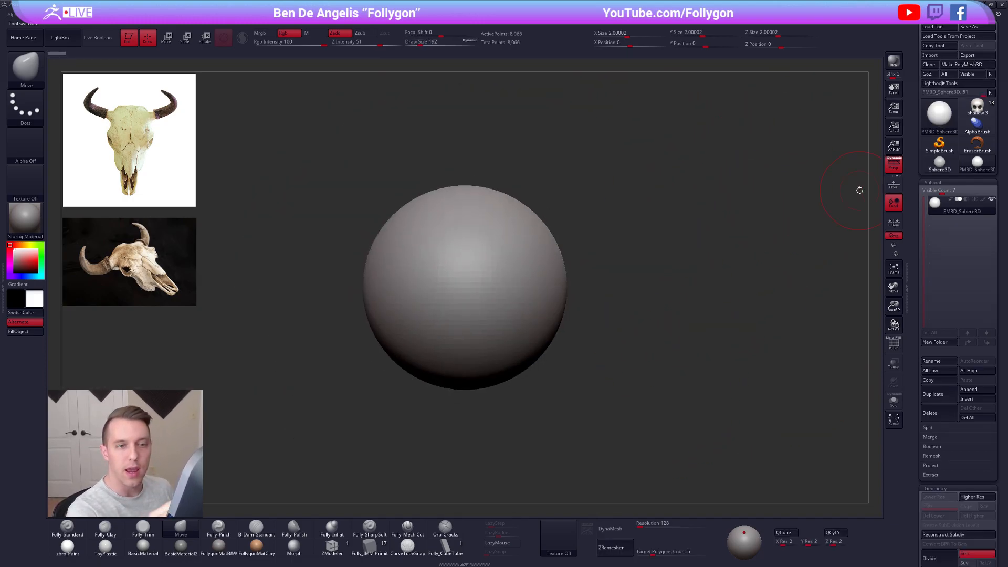
alt+drag(666, 371, 710, 348)
click(894, 165)
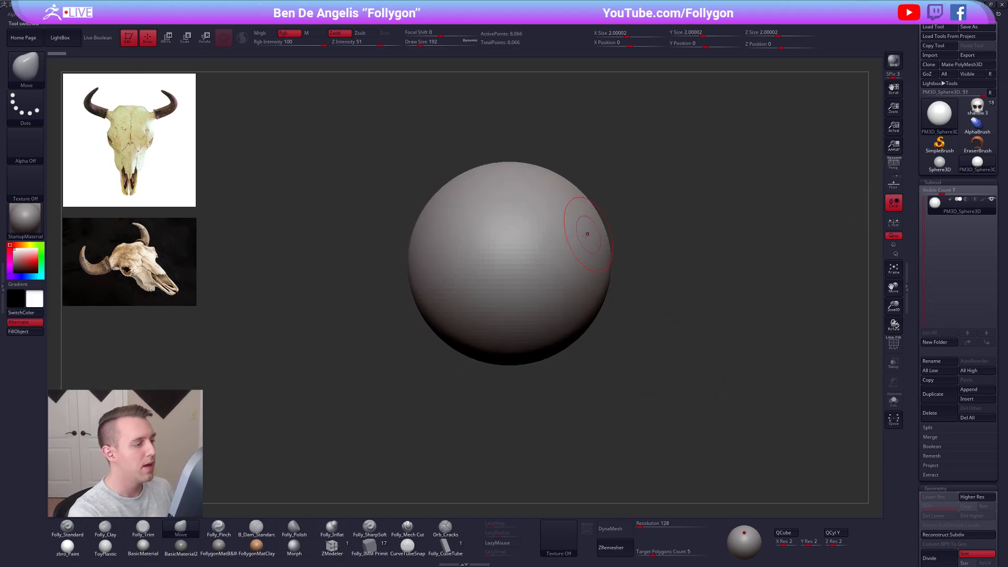
key(2)
drag(538, 256, 578, 259)
key(ctrl+z)
drag(666, 409, 669, 412)
key(1)
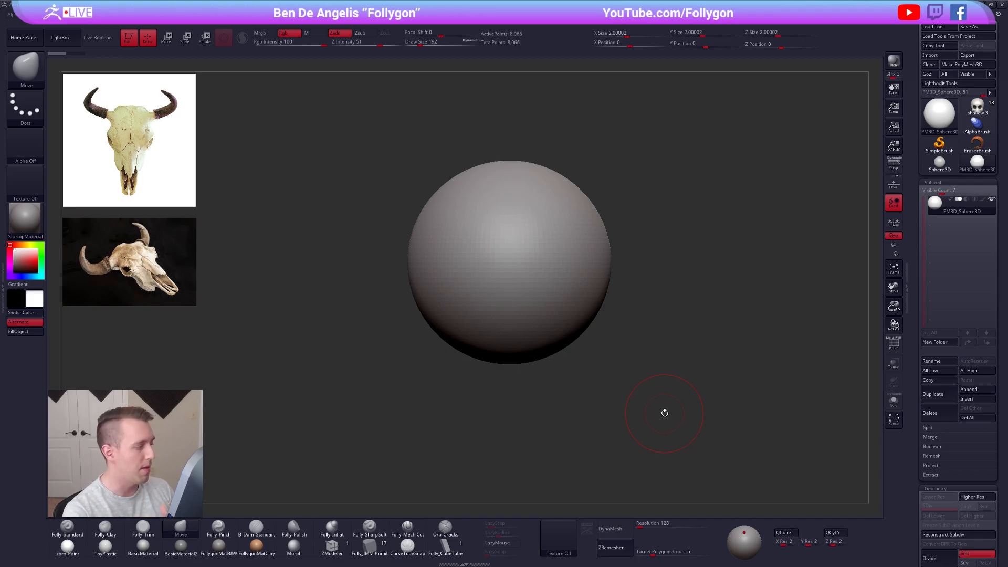
Set the Move brush's draw size to 833 and stretch the sphere up and down into a long, downward-tapering skull shape
key(space)
drag(569, 268, 577, 268)
ctrl+right_drag(590, 282, 581, 314)
alt+right_drag(581, 315, 575, 274)
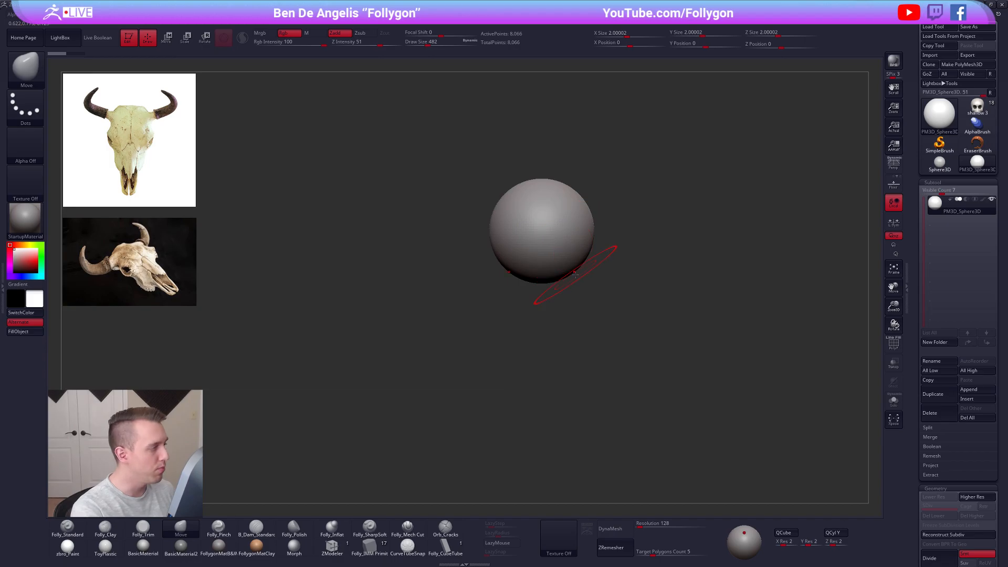
key(space)
drag(581, 209, 589, 208)
alt+right_drag(588, 205, 572, 235)
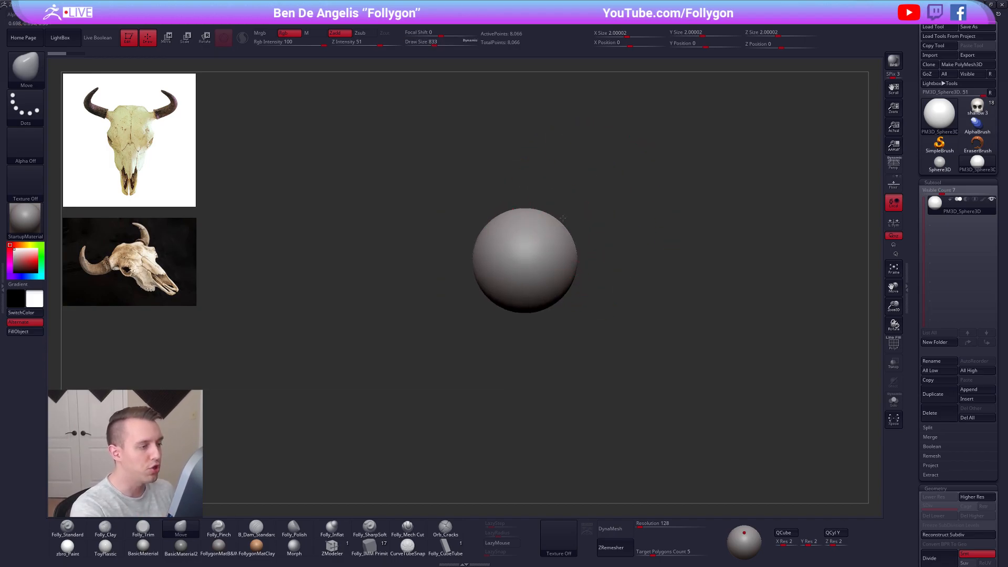
drag(559, 218, 568, 180)
drag(538, 312, 535, 397)
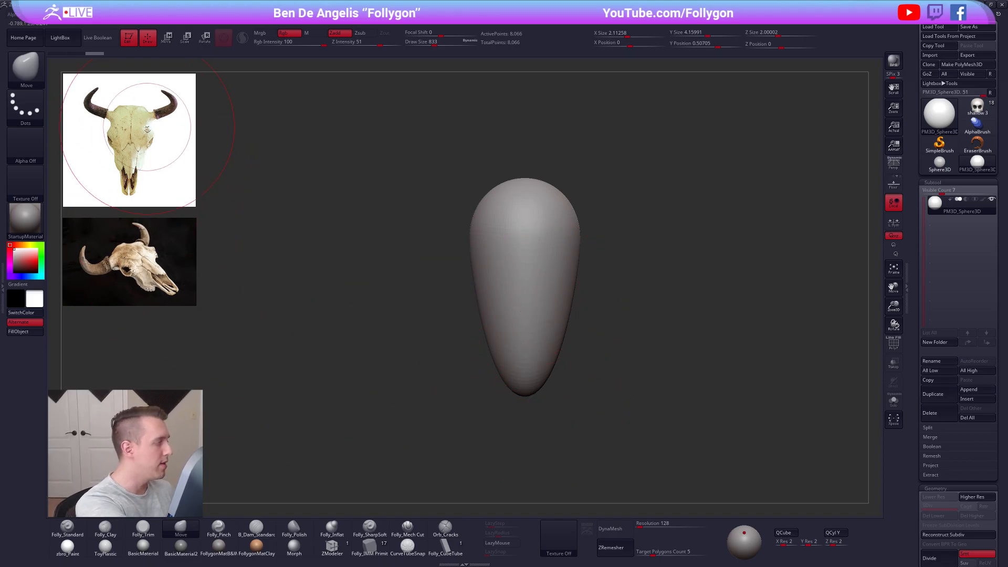
Narrow the lower sides of the form into a tapering snout with the Move brush at draw size 615
key(space)
drag(572, 318, 566, 318)
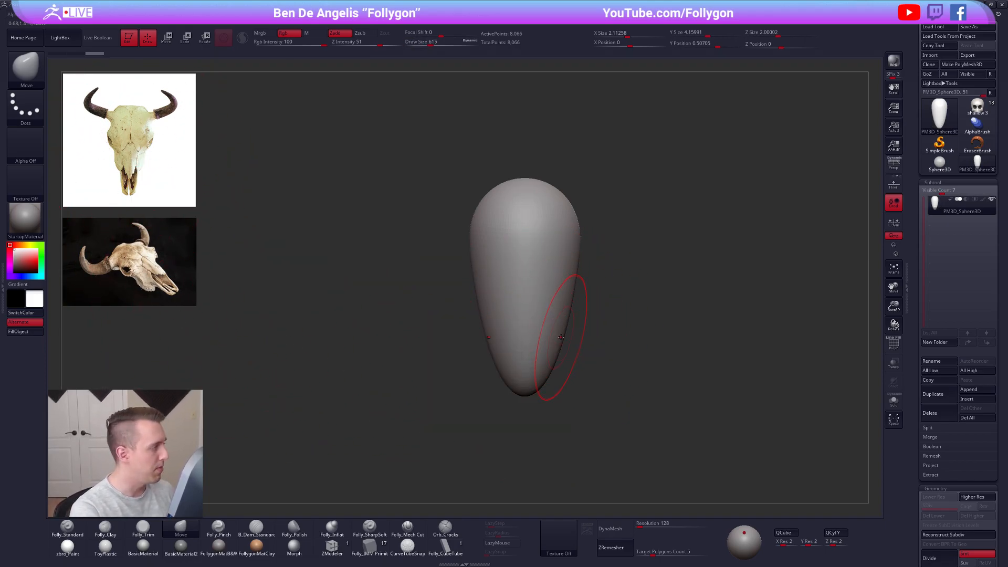
drag(559, 355, 543, 341)
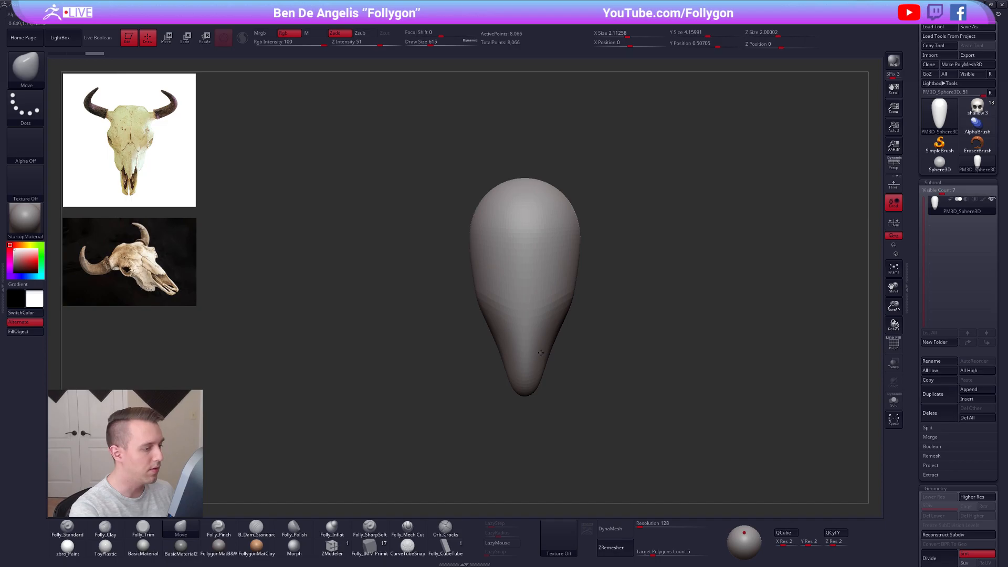
Widen the skull at eye level and square its upper corners with the Move brush at draw size 465
key(space)
drag(669, 386, 664, 387)
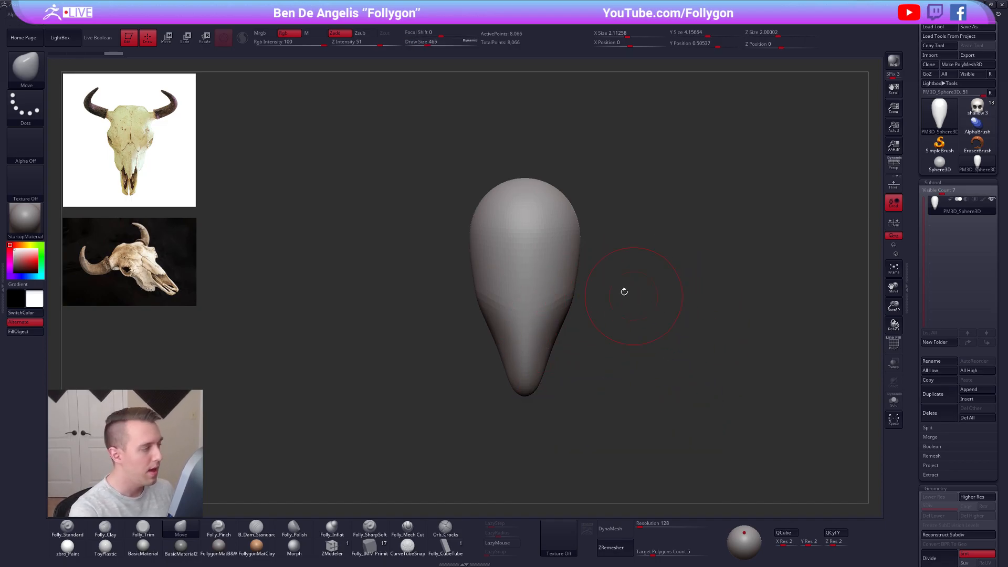
drag(575, 257, 609, 329)
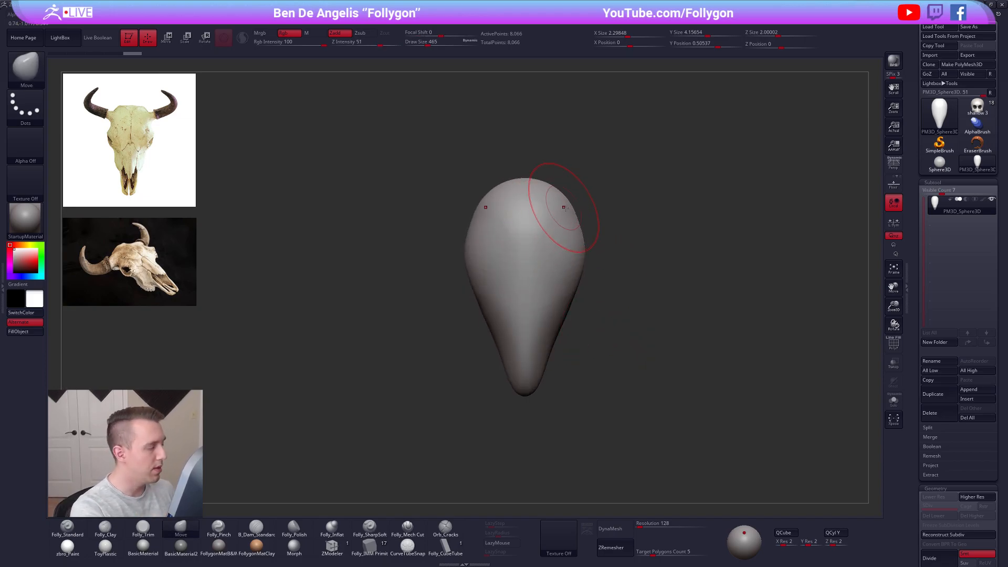
drag(560, 201, 571, 189)
right_drag(547, 222, 598, 222)
mouse_move(613, 205)
mouse_down()
mouse_move(625, 196)
mouse_move(632, 215)
mouse_up()
Slope the crown and adjust the snout tip in side profile with the Move brush at draw sizes 482 and 615
key(space)
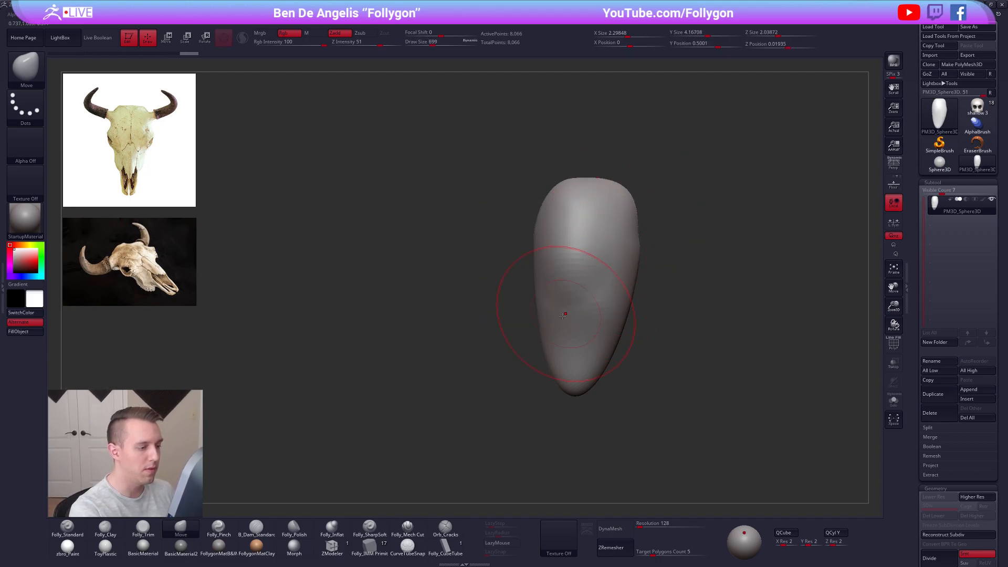
key(space)
drag(556, 322, 550, 322)
right_drag(549, 321, 604, 323)
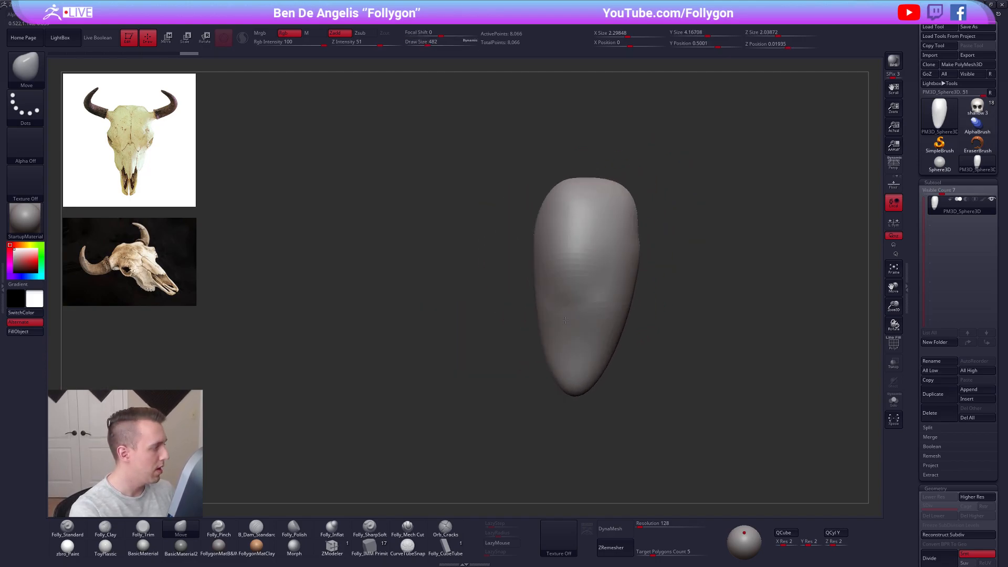
drag(551, 205, 554, 236)
key(space)
drag(552, 238, 556, 238)
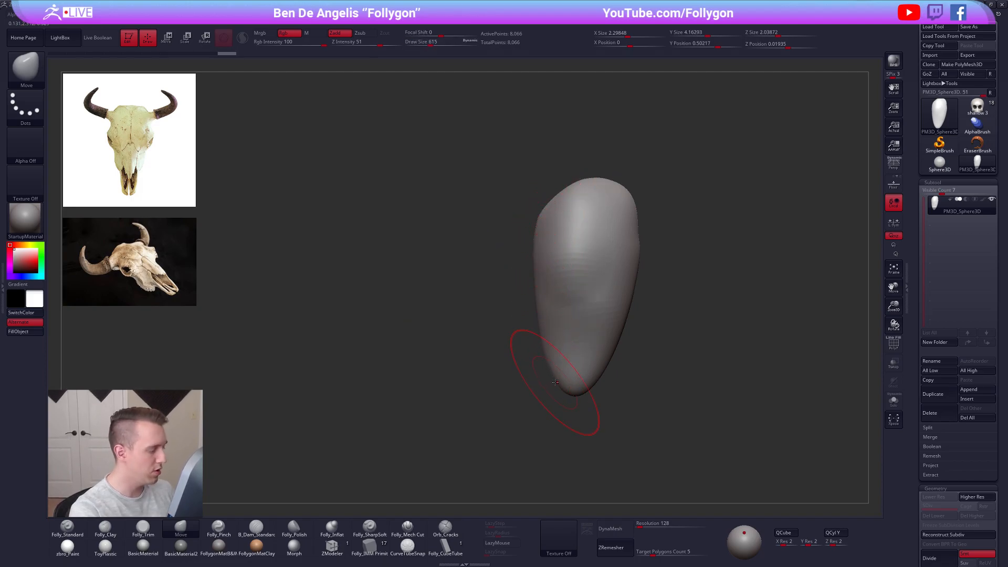
drag(545, 364, 553, 366)
Slim the sides of the snout and refine the cheeks with the Move brush at draw size 368
right_drag(651, 341, 601, 342)
key(space)
drag(603, 344, 598, 344)
right_drag(580, 327, 530, 345)
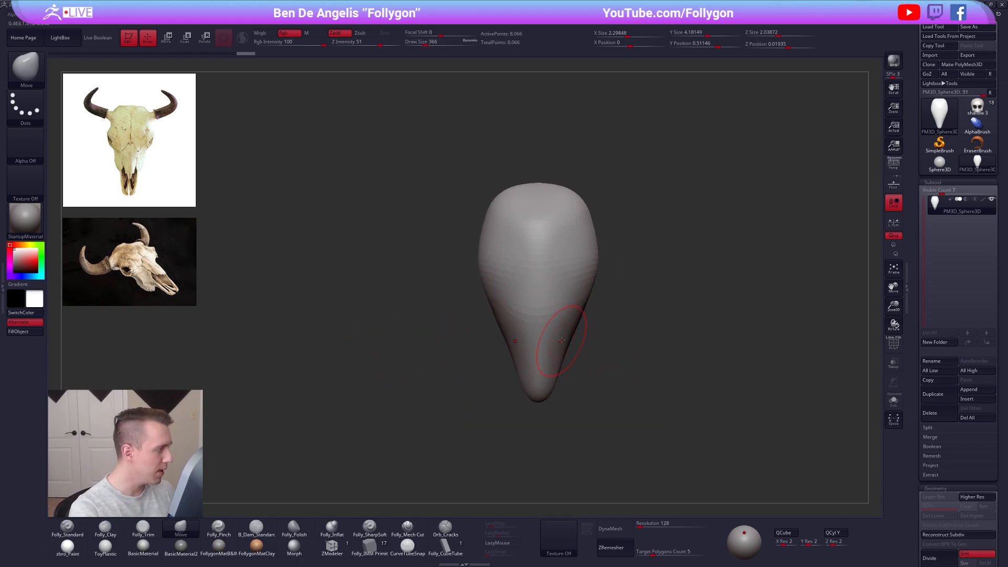
right_drag(572, 342, 539, 339)
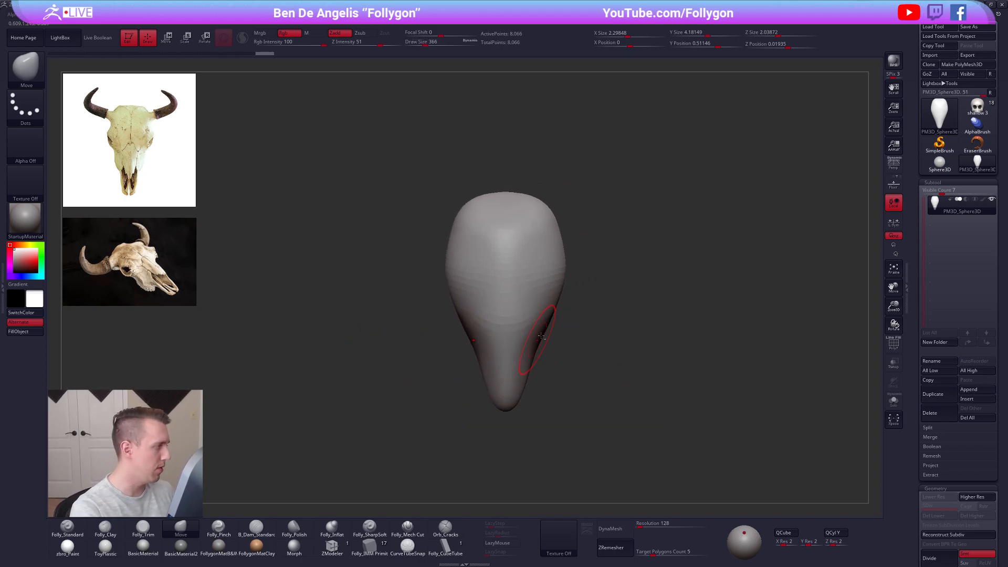
right_drag(556, 293, 566, 285)
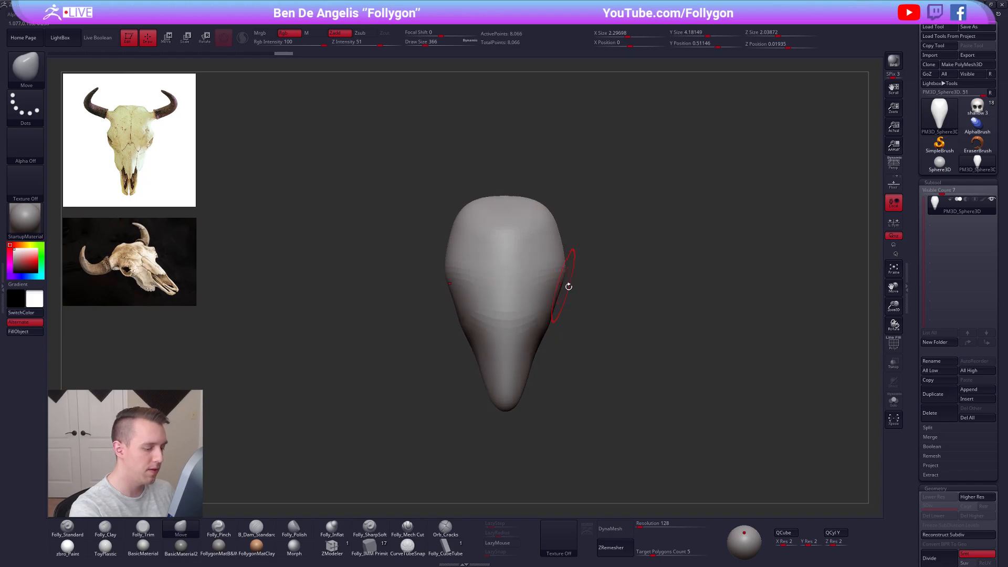
Set the DynaMesh resolution to 56 and enable DynaMesh on the skull
click(650, 524)
text(56)
key(Tab)
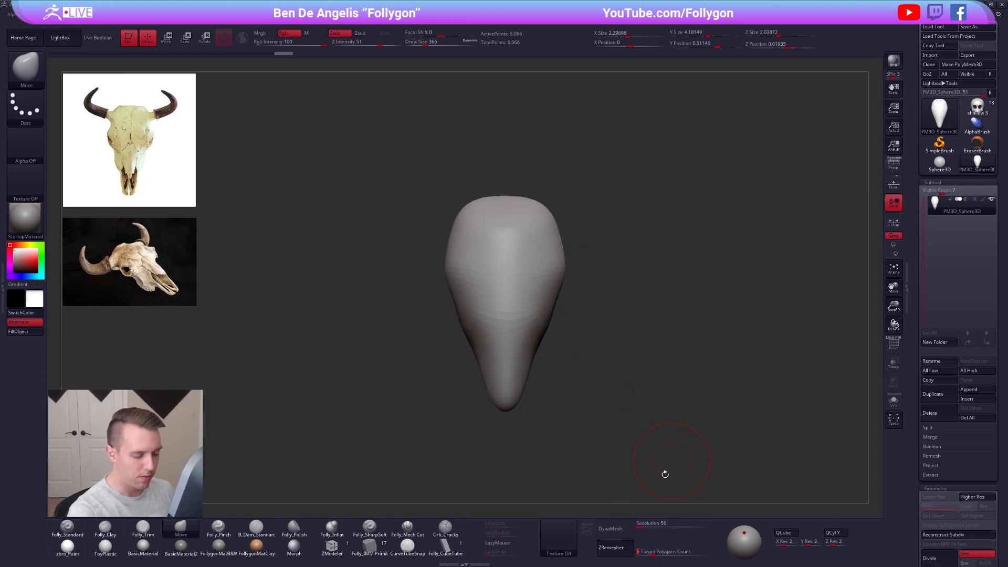
click(614, 529)
Extend the crown end of the skull in side profile with the Move brush at draw size 638
mouse_move(623, 408)
right_down()
mouse_move(576, 270)
mouse_move(546, 282)
mouse_move(555, 308)
right_up()
key(space)
drag(582, 313, 609, 313)
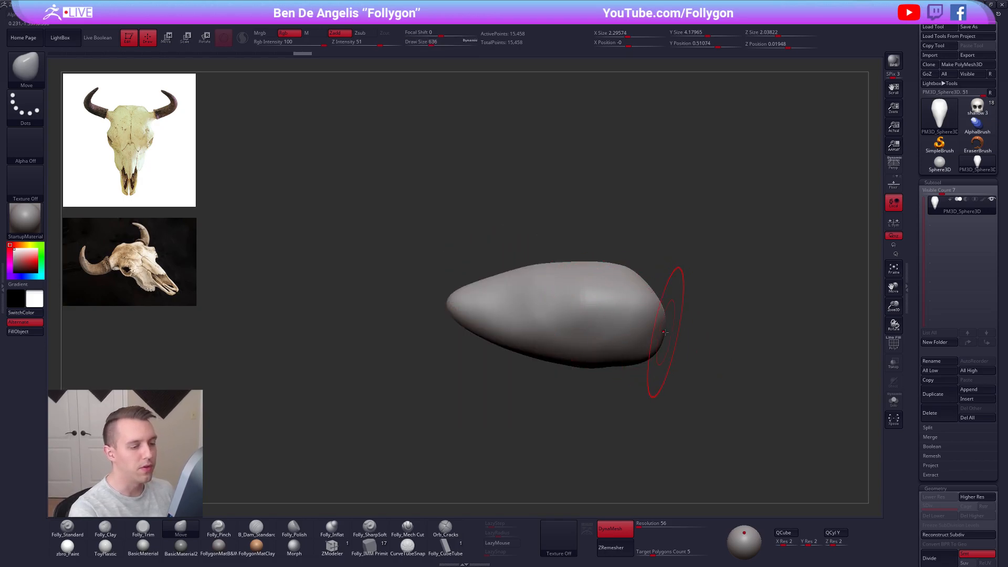
key(w)
mouse_move(665, 321)
mouse_down()
mouse_move(475, 313)
mouse_move(468, 328)
mouse_up()
key(q)
right_drag(555, 342, 603, 333)
Build a rounded bump at each eye position with the Clay brush at draw size 239 and smooth around it
key(space)
mouse_move(601, 320)
mouse_down()
mouse_move(583, 319)
mouse_move(586, 298)
mouse_up()
key(2)
shift+right_drag(585, 297, 603, 347)
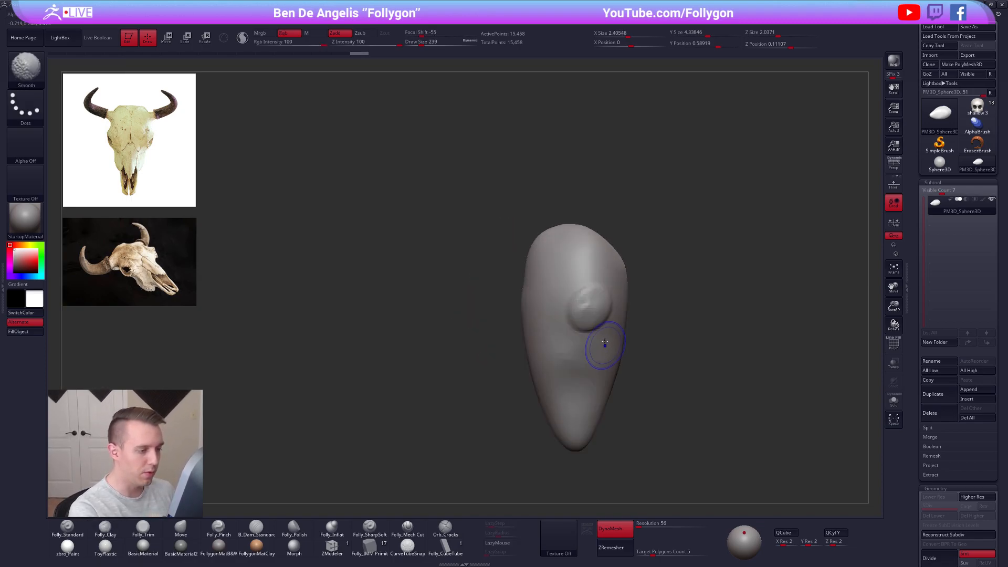
shift+drag(708, 336, 666, 339)
Carve away the snout sides below the eye bumps with the Folly_Clay brush at draw size 279
alt+drag(709, 340, 606, 309)
key(space)
click(563, 345)
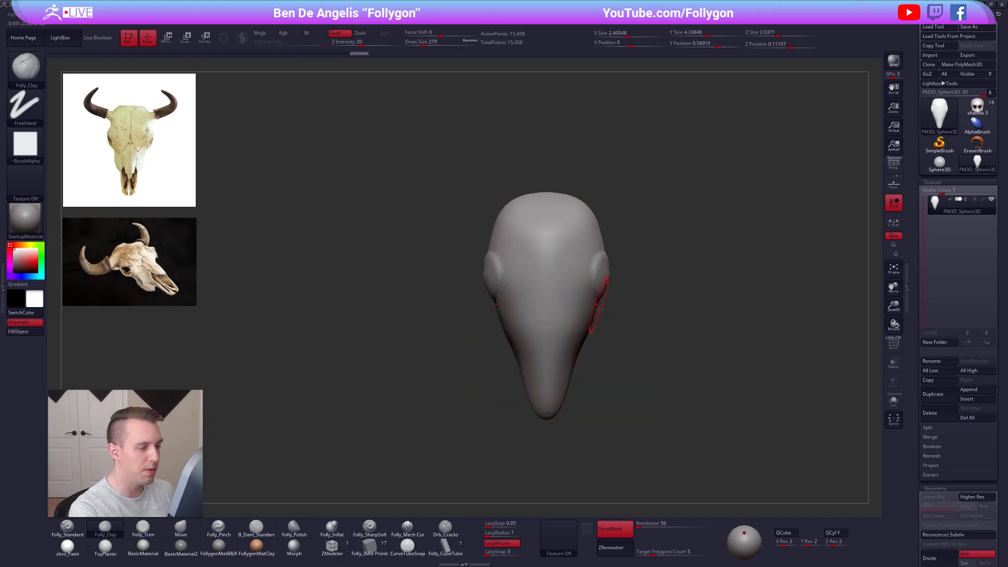
alt+drag(597, 347, 562, 328)
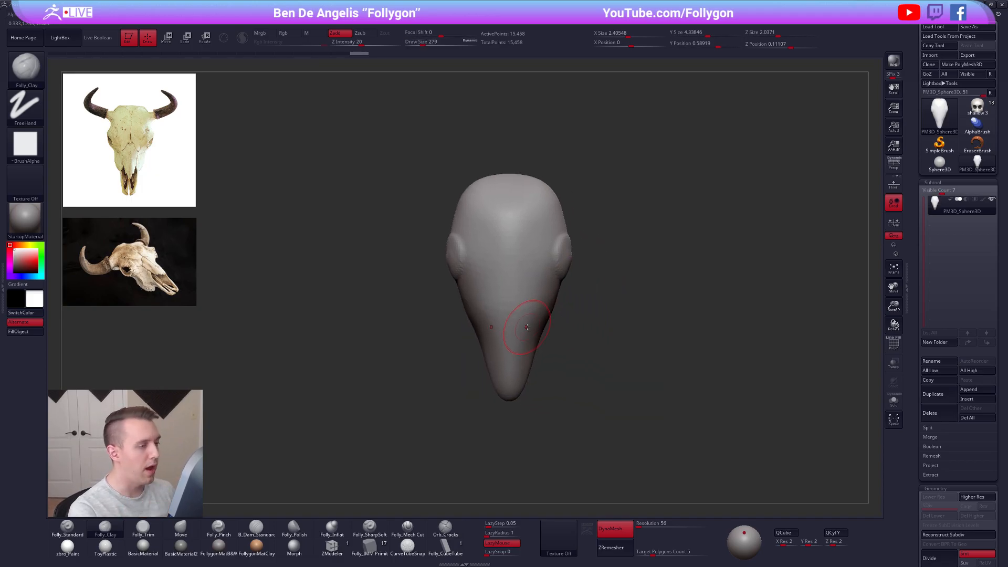
Pinch an edge across the crown with the Folly_Pinch brush at draw size 397 and turn off its LazyMouse
key(space)
drag(525, 215, 529, 216)
mouse_move(513, 206)
alt+right_down()
mouse_move(523, 271)
mouse_move(527, 255)
alt+right_up()
key(5)
drag(482, 247, 514, 245)
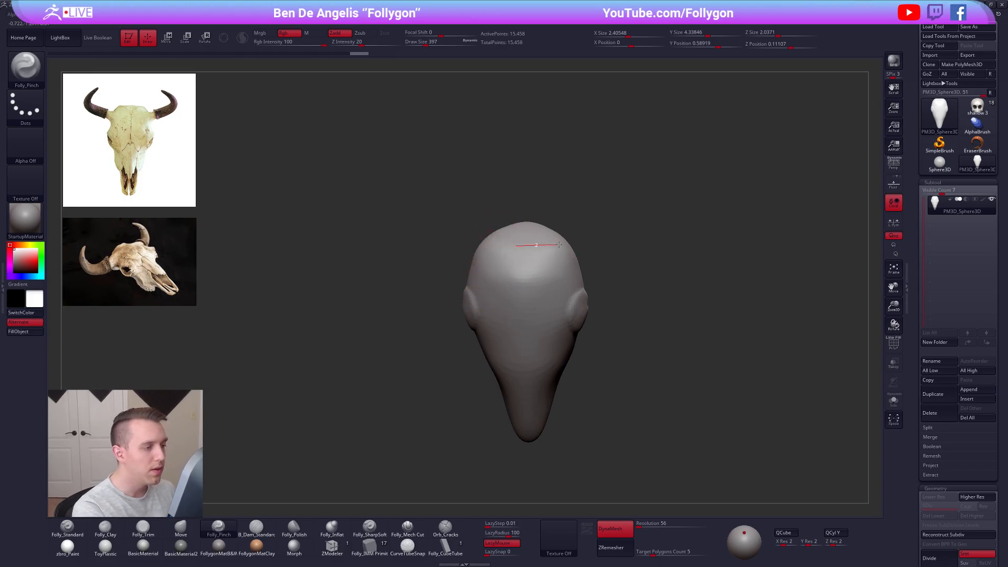
click(509, 547)
Square off the upper corners of the crown with the Move brush at draw size 397
mouse_move(531, 231)
right_down()
mouse_move(523, 289)
mouse_move(528, 274)
right_up()
key(4)
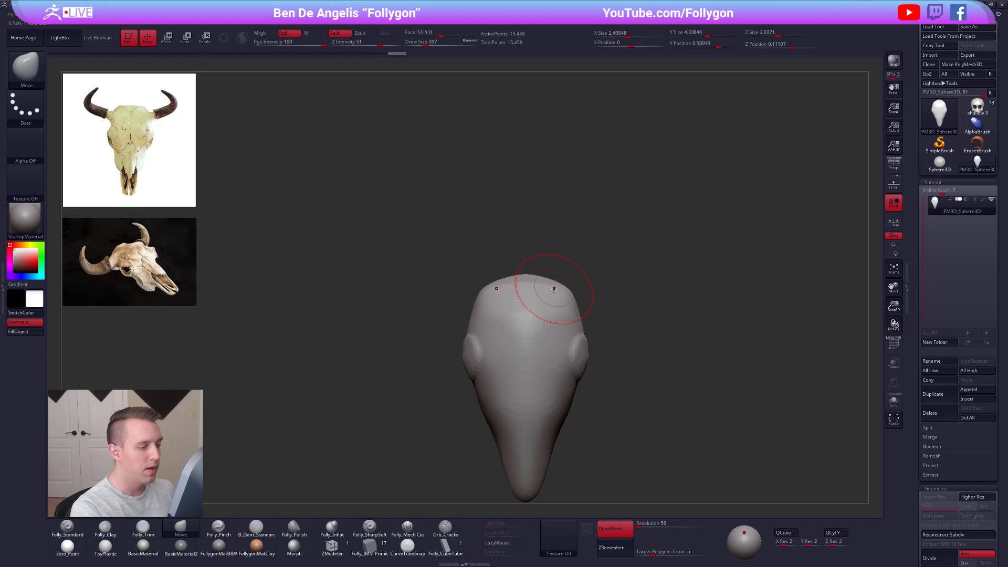
alt+right_drag(573, 315, 577, 277)
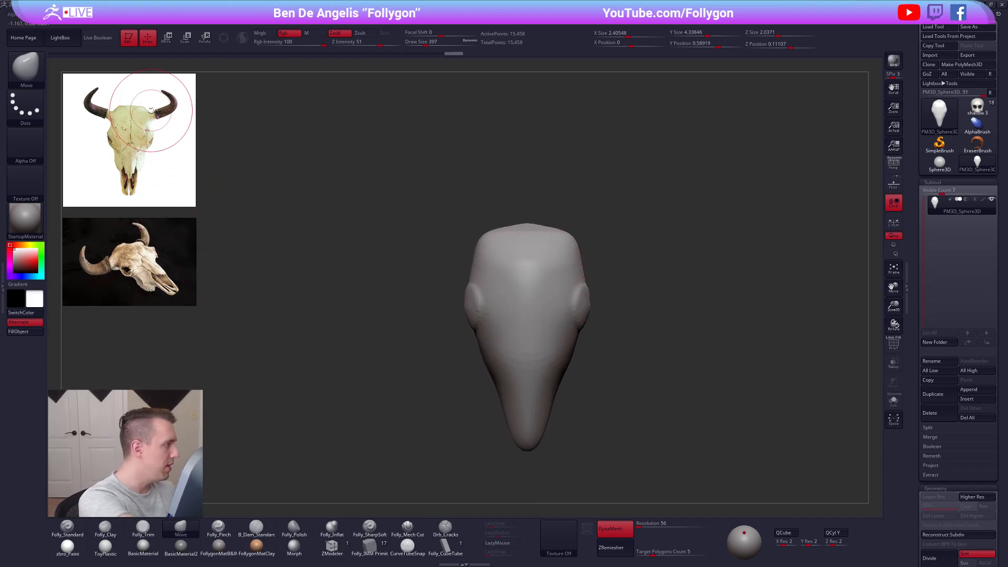
alt+right_drag(588, 287, 573, 264)
Push the eye bumps inward to narrow the skull with the Move brush at draw size 350
key(space)
drag(576, 279, 570, 281)
key(space)
mouse_move(572, 282)
right_down()
mouse_move(558, 283)
mouse_move(566, 230)
right_up()
Pinch a sharp ridge from the crown down to each eye bump with Folly_Pinch at draw size 350, then reduce the size to 227
key(p)
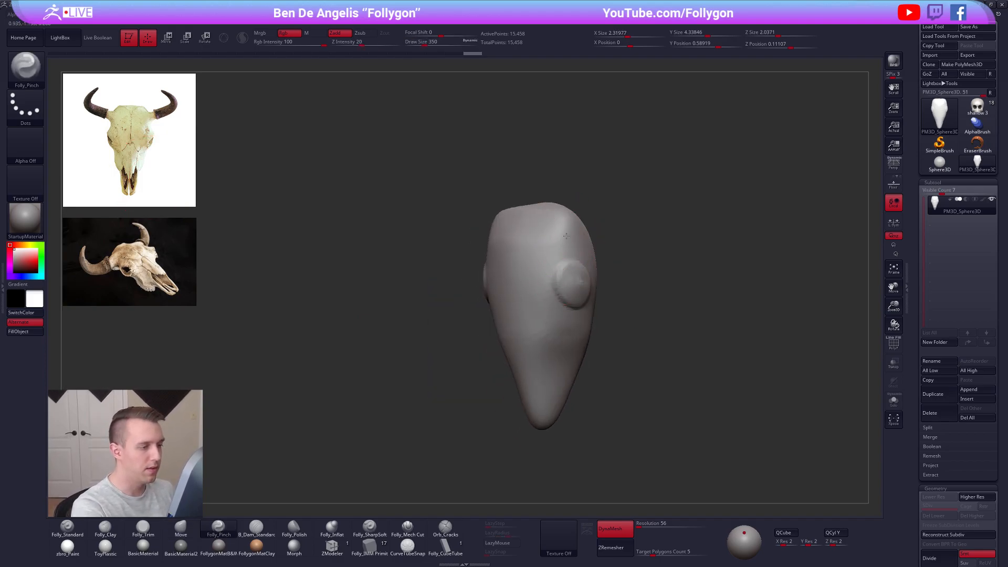
drag(563, 246, 561, 314)
key(ctrl+z)
key(ctrl+z)
key(ctrl+z)
key(ctrl+z)
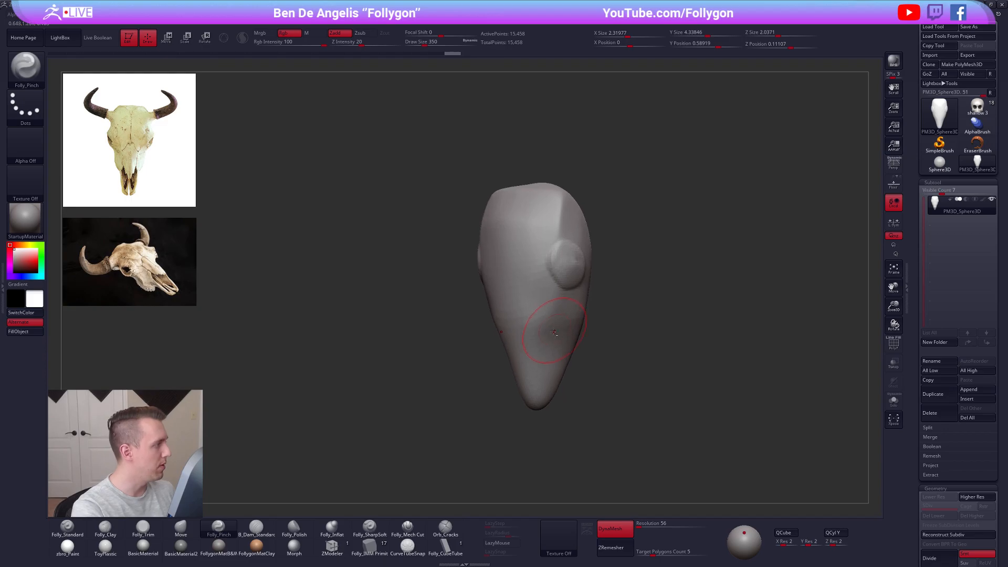
key(space)
drag(523, 304, 518, 304)
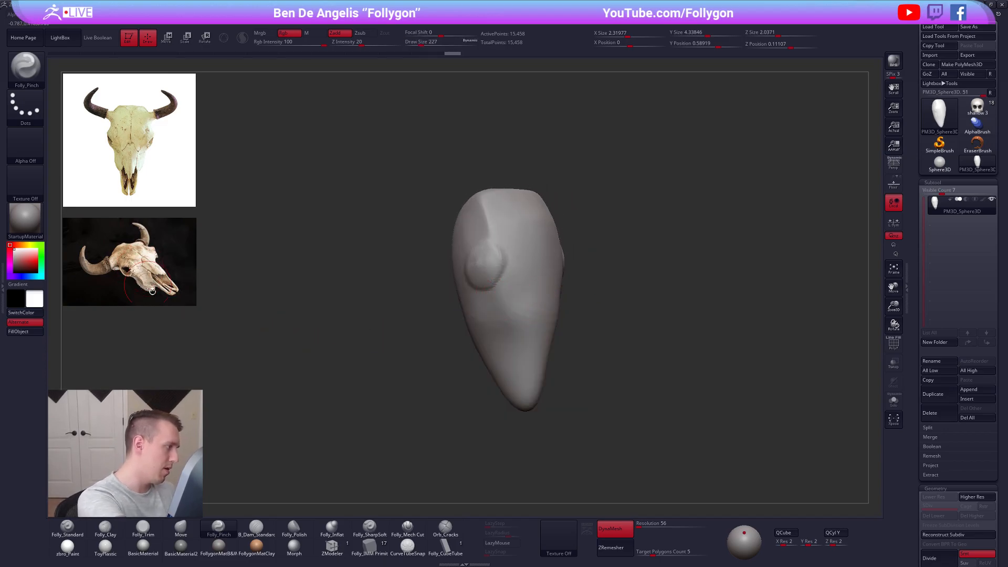
Carve a long groove down each side of the snout below the eye with the Folly_Clay brush at draw size 227
key(2)
mouse_move(507, 285)
alt+mouse_down()
mouse_move(517, 374)
mouse_move(515, 349)
alt+mouse_up()
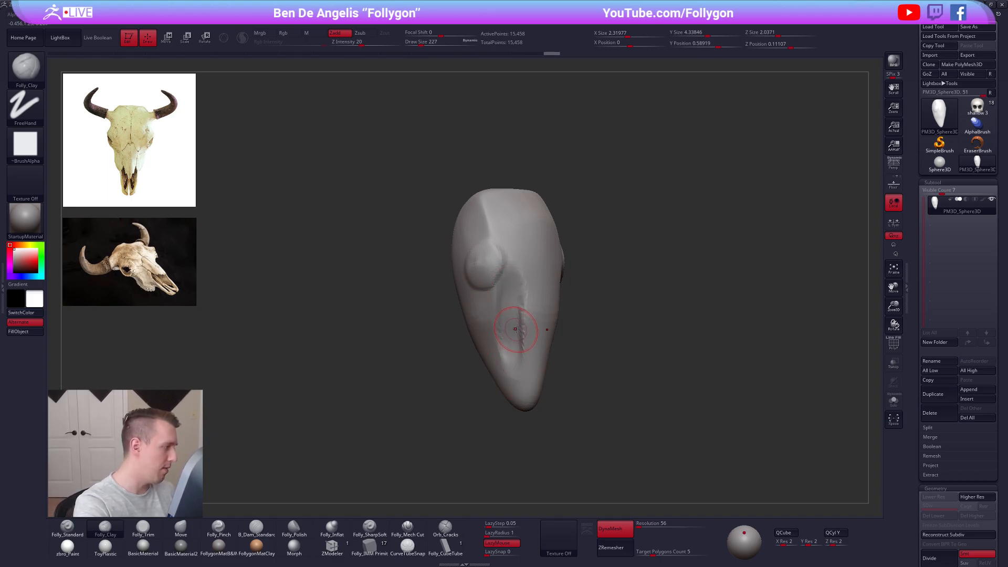
right_drag(515, 329, 511, 307)
alt+drag(513, 284, 511, 335)
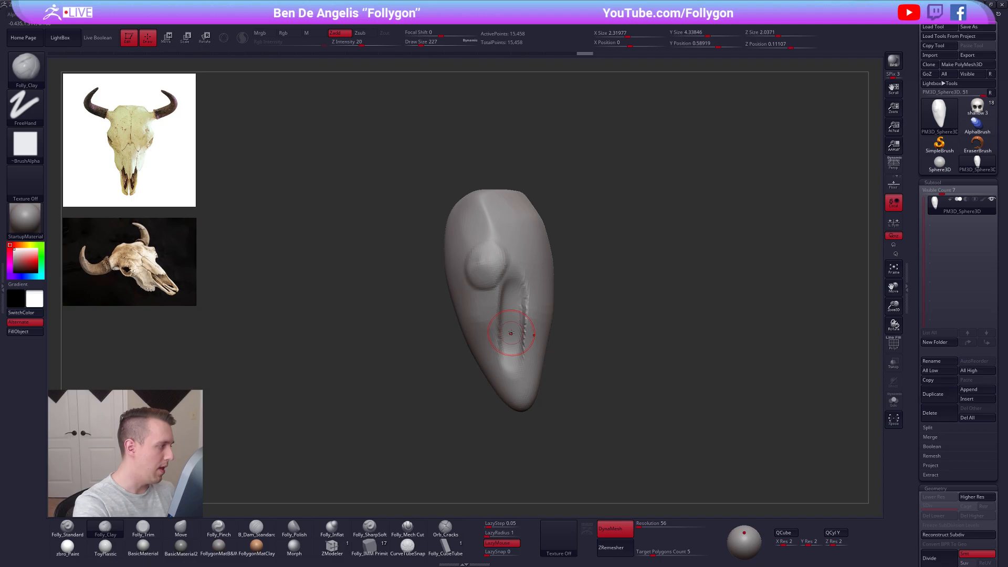
right_drag(511, 333, 504, 339)
Cut a concave lasso section out of the skull's underside, close the opening and update the DynaMesh
ctrl+drag(444, 369, 486, 294)
mouse_move(441, 370)
ctrl+shift+mouse_down()
mouse_move(481, 295)
mouse_move(479, 308)
mouse_move(483, 275)
mouse_move(429, 232)
ctrl+shift+mouse_up()
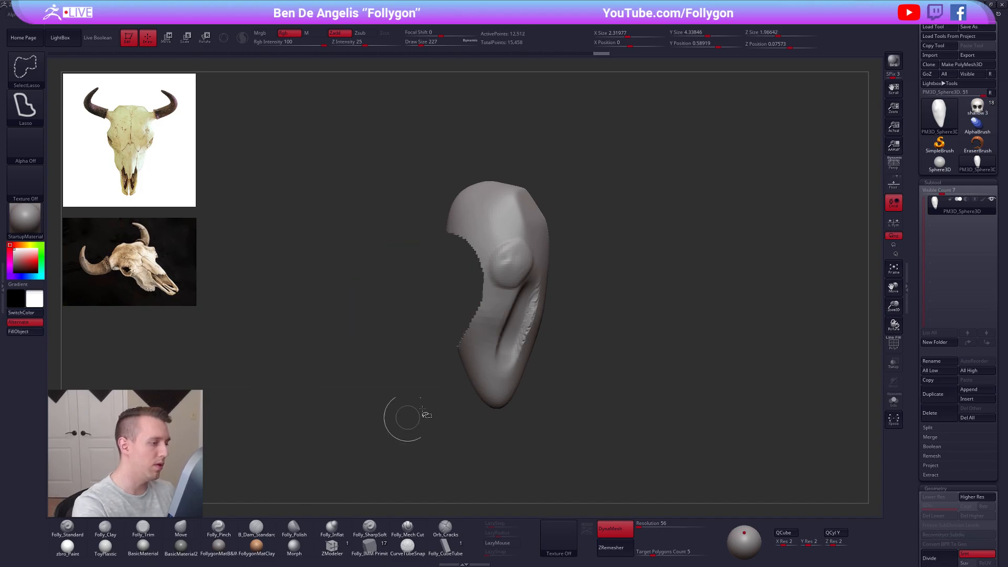
key(1)
click(602, 282)
ctrl+drag(634, 239, 604, 262)
Deepen the snout's side grooves with the Folly_Clay brush at draw size 227 and smooth them
key(space)
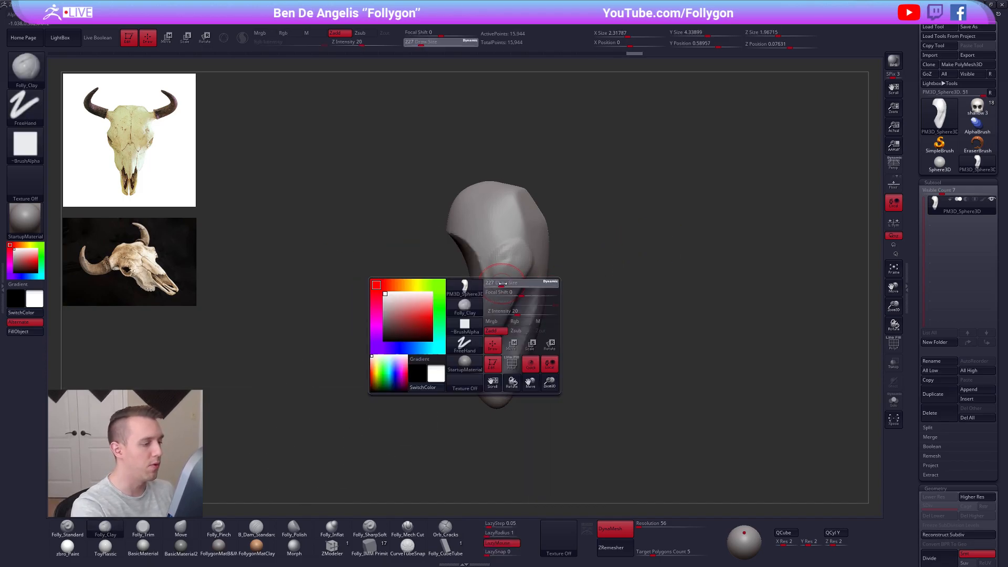
right_drag(502, 284, 526, 302)
right_click(526, 302)
right_click(533, 297)
alt+drag(532, 294, 522, 367)
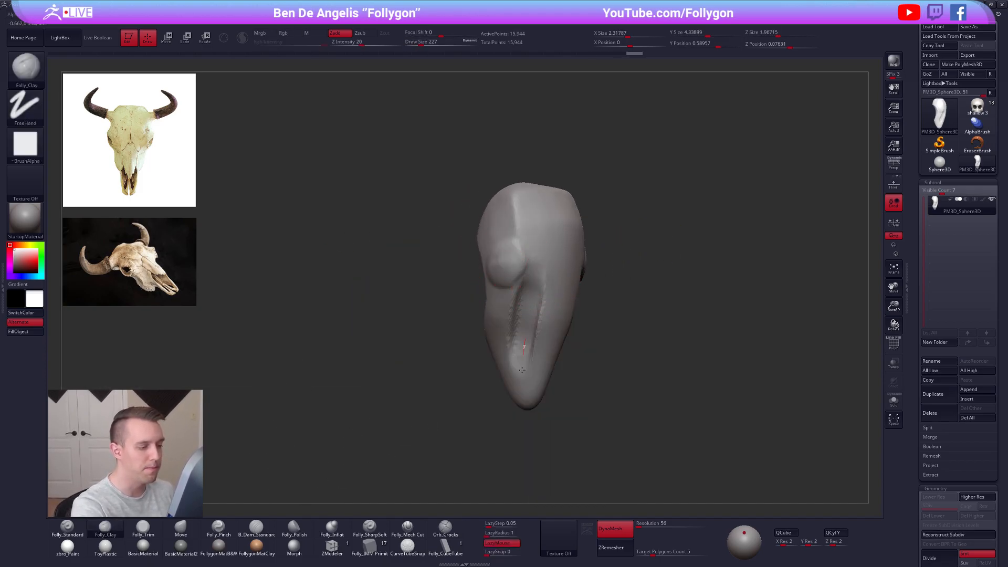
shift+drag(531, 315, 532, 296)
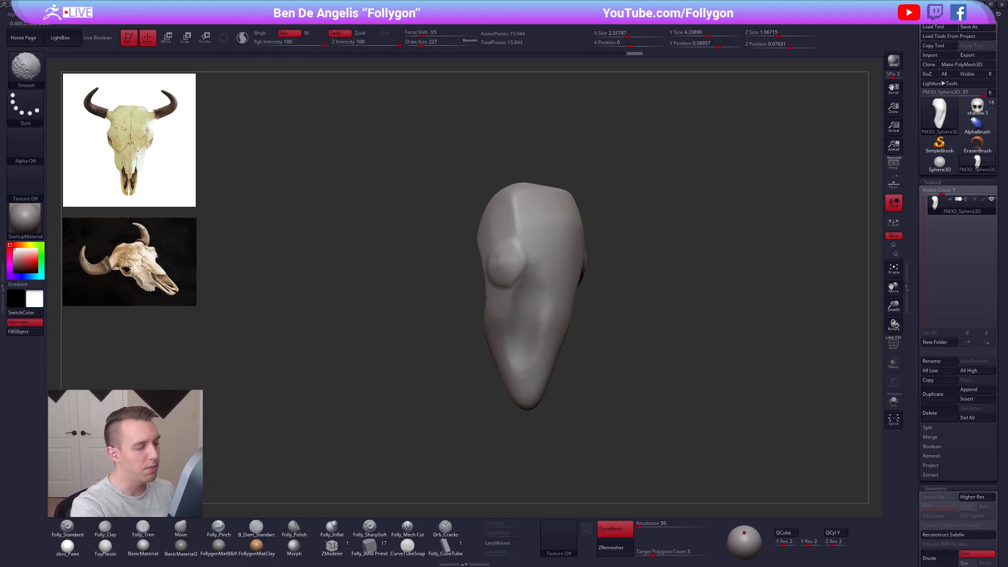
right_drag(531, 318, 543, 334)
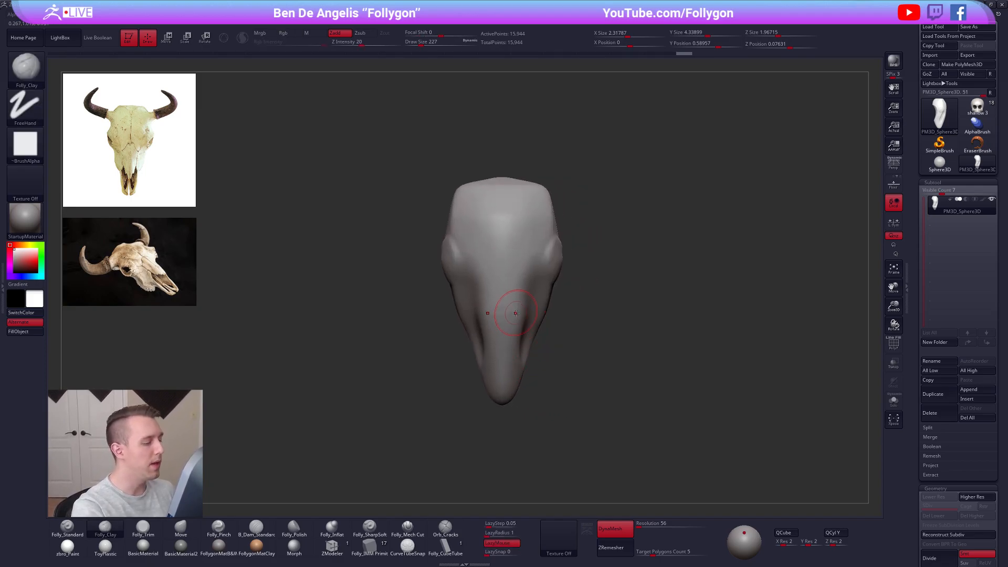
Refine the snout's front silhouette with the Move brush at draw size 292
key(b)
key(m)
key(v)
right_drag(539, 377, 573, 394)
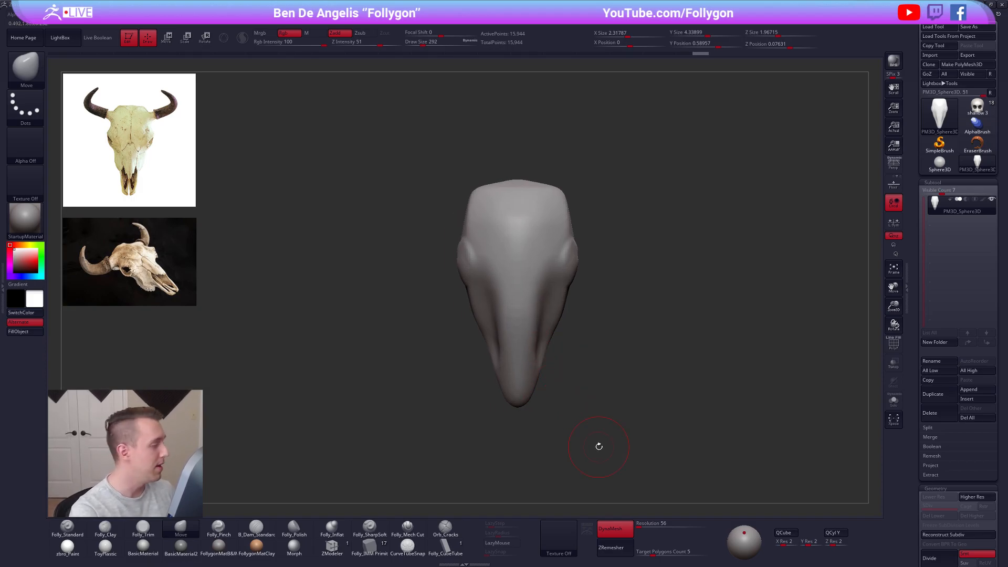
right_drag(598, 446, 642, 458)
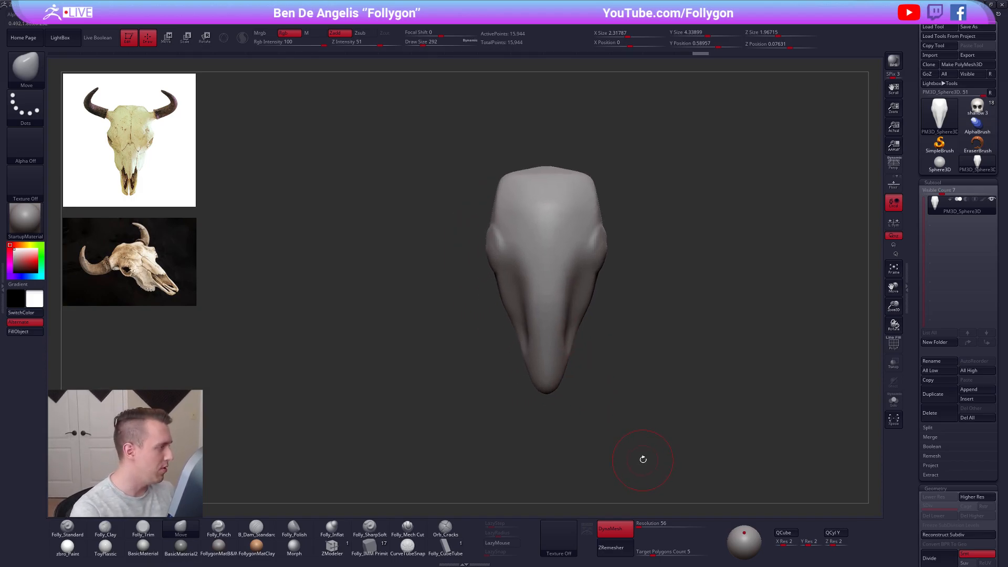
right_drag(546, 403, 509, 385)
Soften the snout's side surfaces with the Smooth brush at draw sizes 350 and 306
key(space)
drag(555, 345, 560, 345)
key(2)
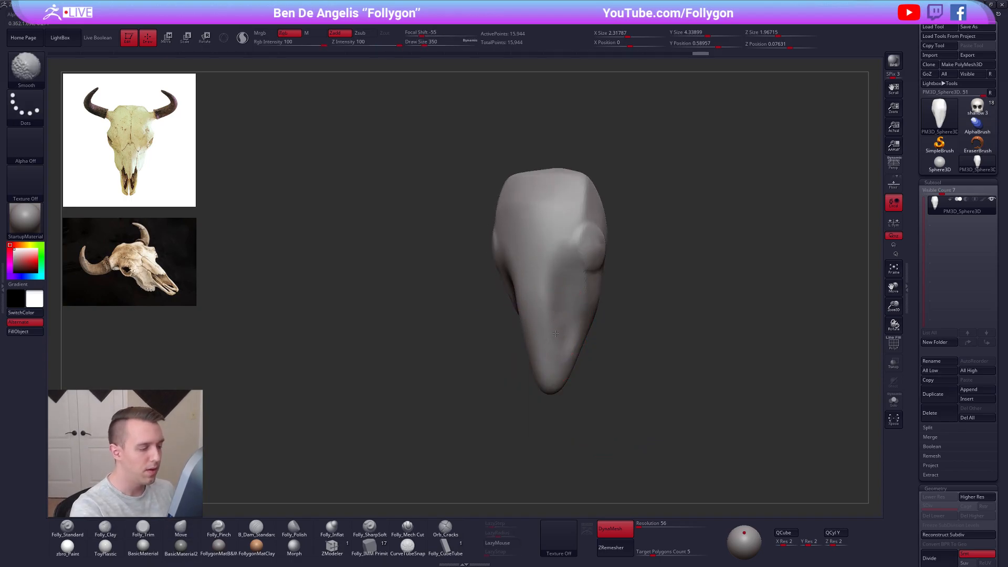
key(shift)
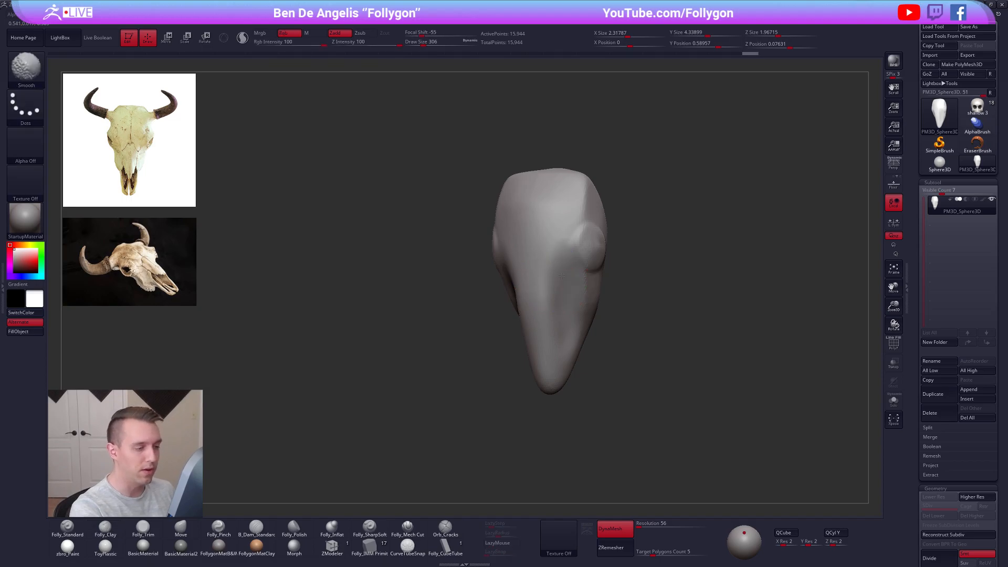
Build up the eye bumps and flatten them with the Folly_Trim brush at draw size 227
right_drag(562, 270, 598, 261)
drag(591, 241, 591, 247)
key(3)
key(space)
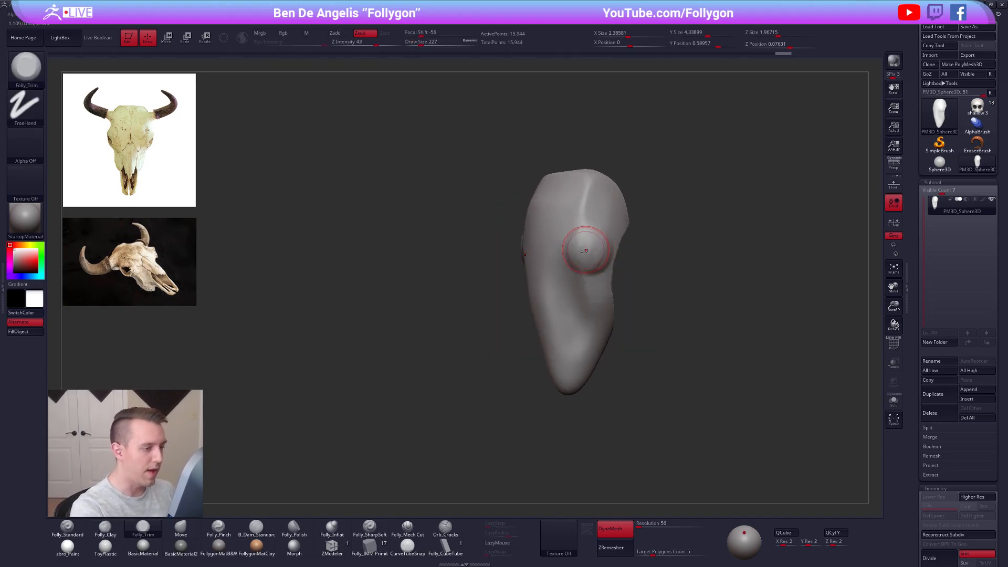
Hollow out round eye sockets in the bumps with the Folly_Standard brush set to Zadd, Z Intensity 25
key(1)
click(342, 33)
click(262, 33)
ctrl+right_drag(591, 250, 593, 260)
mouse_move(594, 245)
alt+mouse_down()
mouse_move(591, 256)
mouse_move(586, 249)
alt+mouse_up()
key(space)
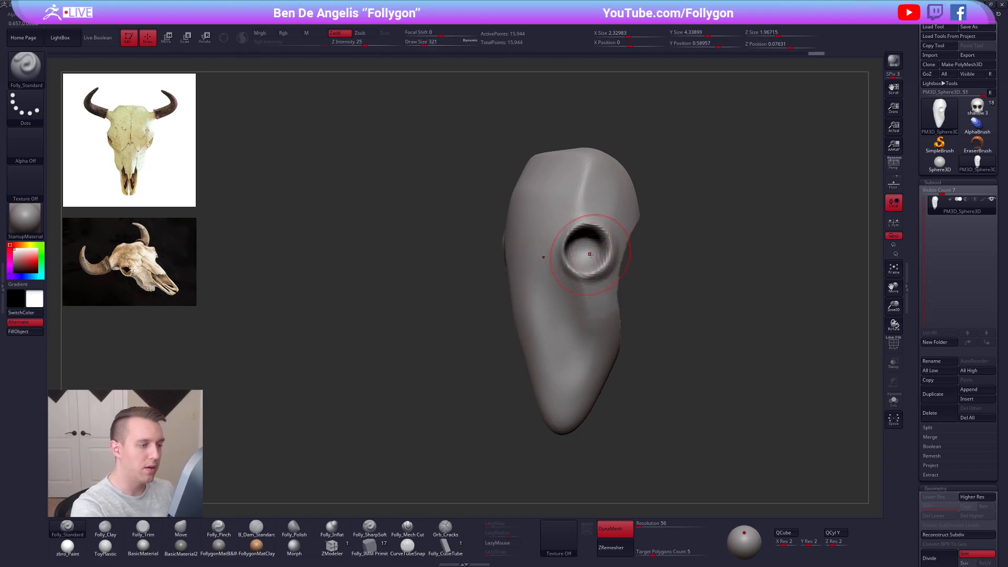
Smooth the eye sockets, set the draw size to 252 and update the DynaMesh of the skull
shift+right_drag(589, 249, 613, 251)
key(space)
drag(613, 251, 610, 250)
mouse_move(611, 250)
ctrl+right_down()
mouse_move(606, 241)
mouse_move(554, 250)
ctrl+right_up()
ctrl+drag(616, 357, 674, 314)
mouse_move(685, 440)
right_down()
mouse_move(727, 445)
mouse_move(661, 450)
right_up()
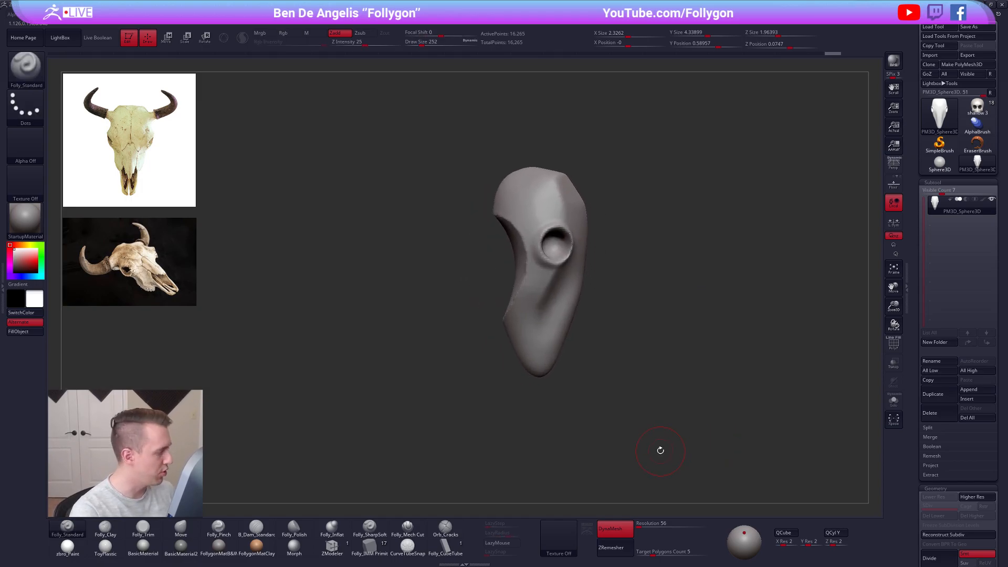
Trim the rough underside edge behind the jaw with SelectLasso at draw size 381, delete the hidden part and update the DynaMesh
key(space)
drag(571, 360, 562, 359)
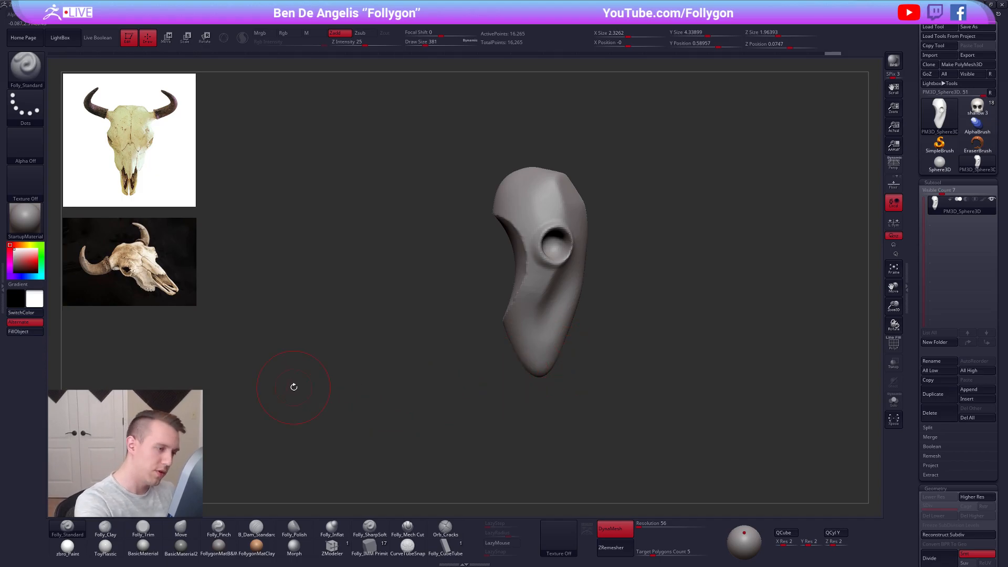
key(ctrl+shift)
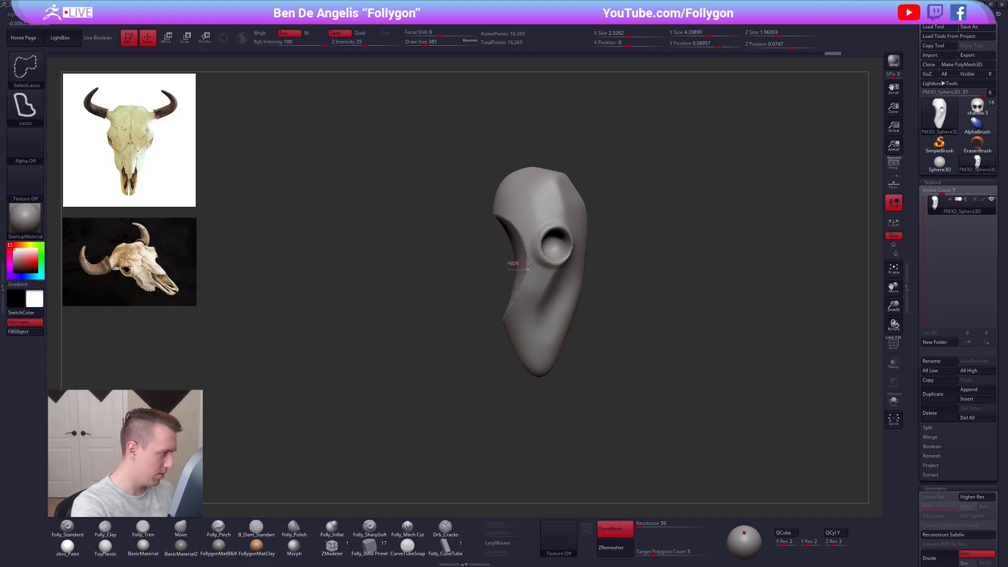
ctrl+shift+drag(516, 301, 503, 321)
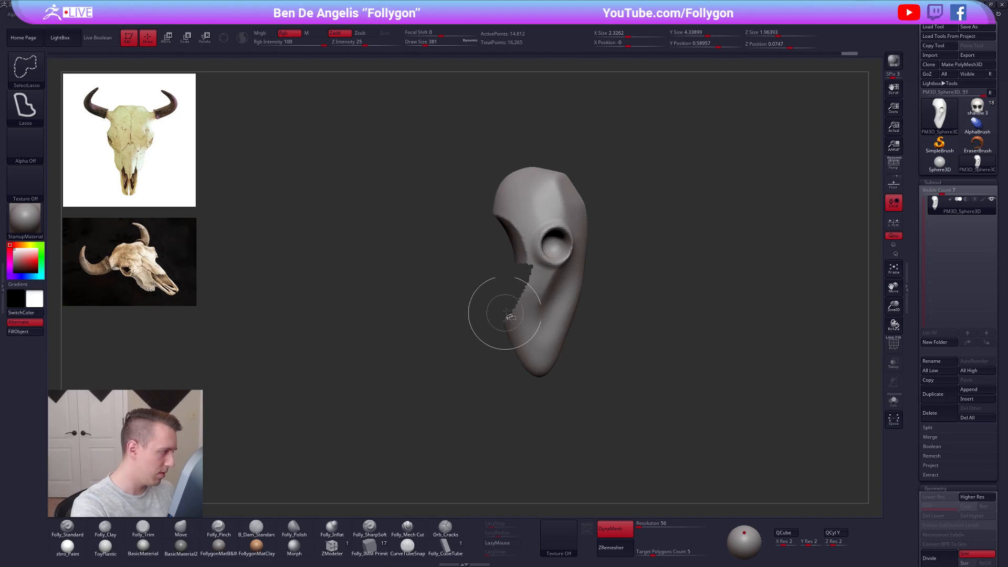
key(space)
click(452, 322)
ctrl+drag(478, 267, 487, 327)
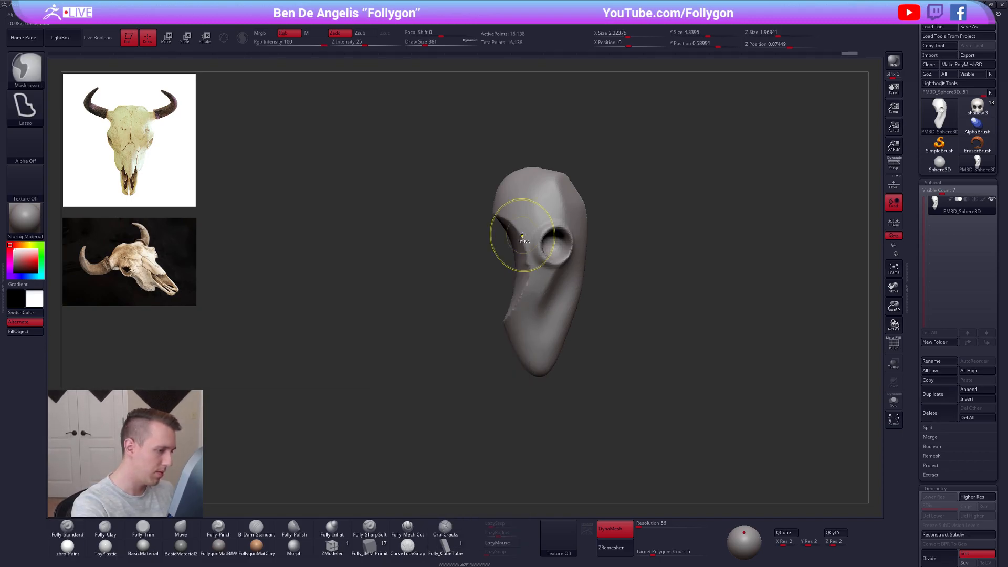
Cut away the underside of the front snout with SelectLasso to leave a thinner tip, and update the DynaMesh
key(ctrl+shift)
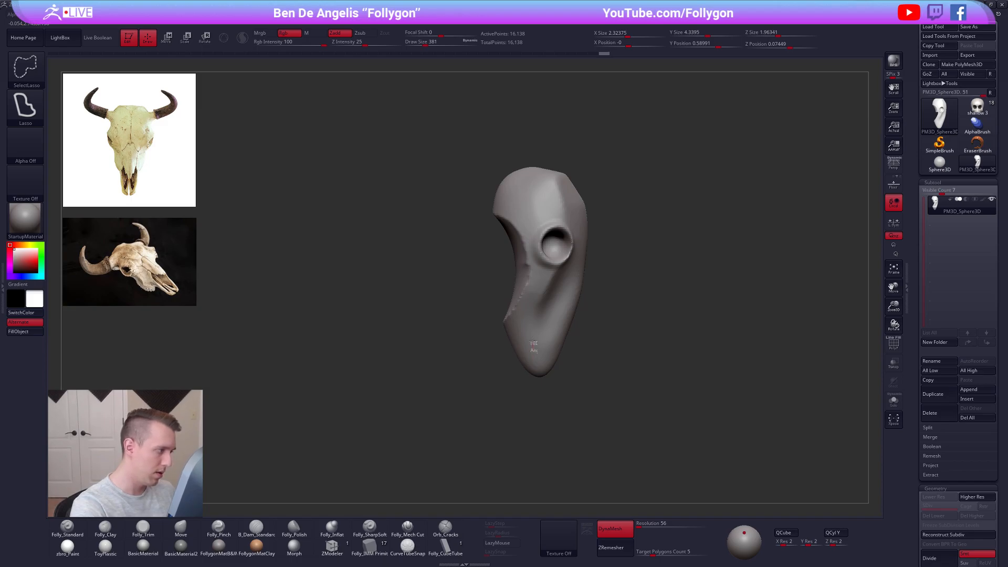
mouse_move(528, 316)
ctrl+alt+shift+mouse_down()
mouse_move(452, 295)
mouse_move(420, 367)
ctrl+alt+shift+mouse_up()
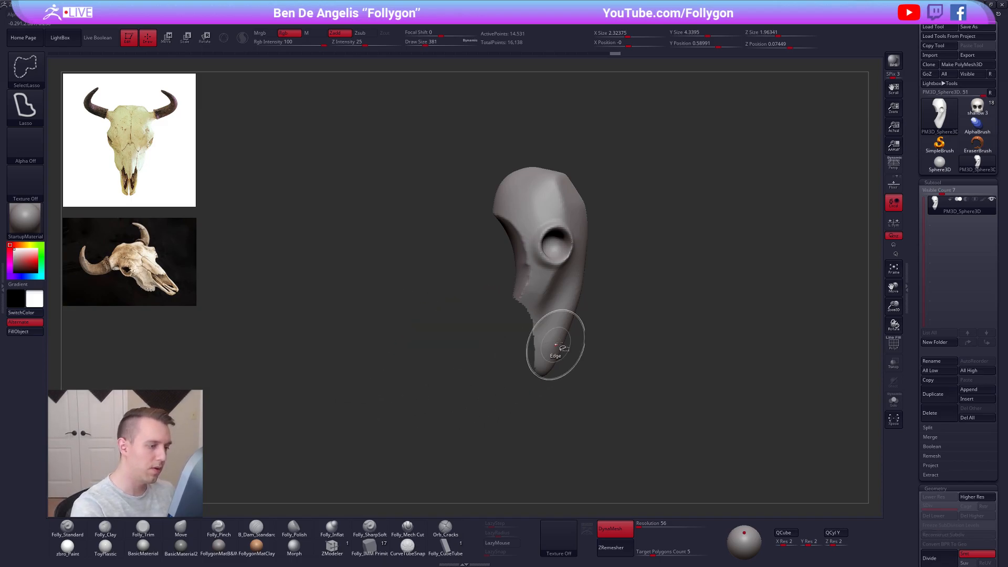
key(space)
click(634, 317)
drag(669, 294, 603, 280)
Reshape the pointed lower jaw corner into a rounded contour with the Move brush at draw sizes 279 and 239
mouse_move(595, 345)
mouse_down()
mouse_move(580, 283)
mouse_move(598, 344)
mouse_move(526, 366)
mouse_move(569, 327)
mouse_move(589, 335)
mouse_move(537, 328)
mouse_up()
key(s)
key(b)
key(m)
key(v)
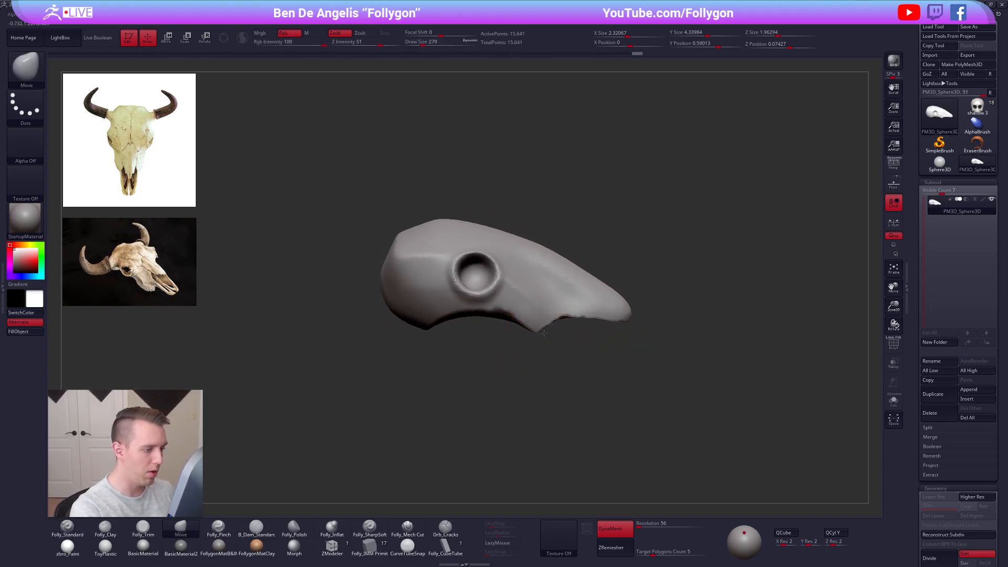
key(space)
drag(512, 330, 509, 330)
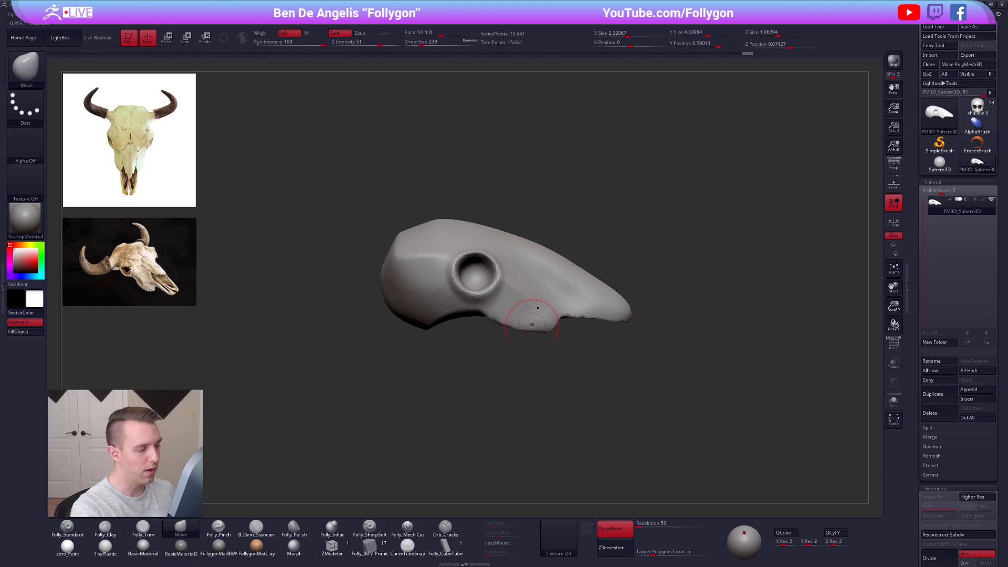
Mask everything behind the snout tip with MaskLasso and extend the unmasked tip forward using the transpose line
mouse_move(614, 313)
right_down()
mouse_move(583, 322)
mouse_move(584, 335)
right_up()
key(space)
drag(586, 335, 589, 335)
ctrl+drag(546, 277, 538, 354)
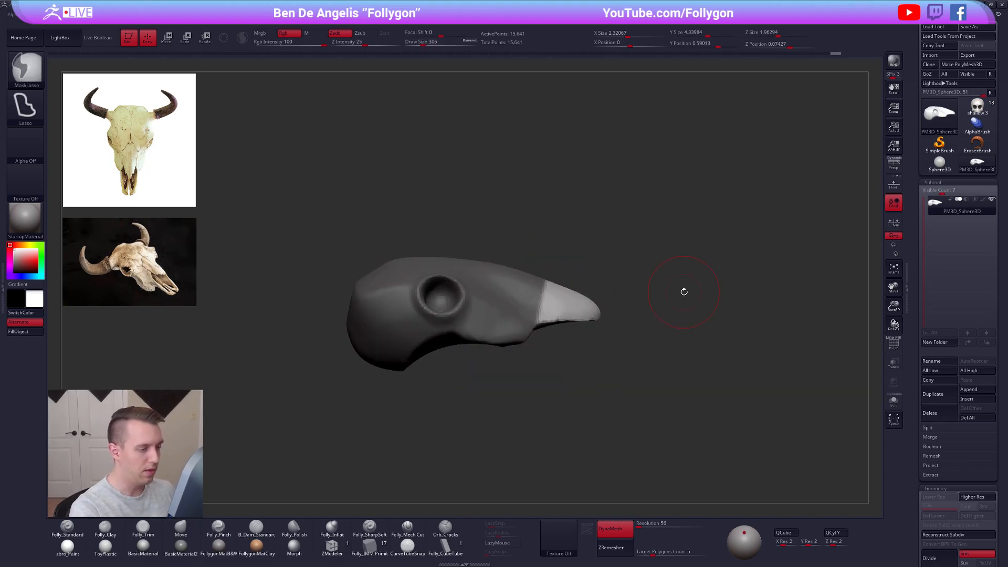
key(w)
mouse_move(535, 300)
shift+mouse_down()
mouse_move(678, 303)
mouse_move(648, 298)
mouse_move(580, 416)
mouse_move(575, 355)
mouse_move(559, 331)
shift+mouse_up()
key(q)
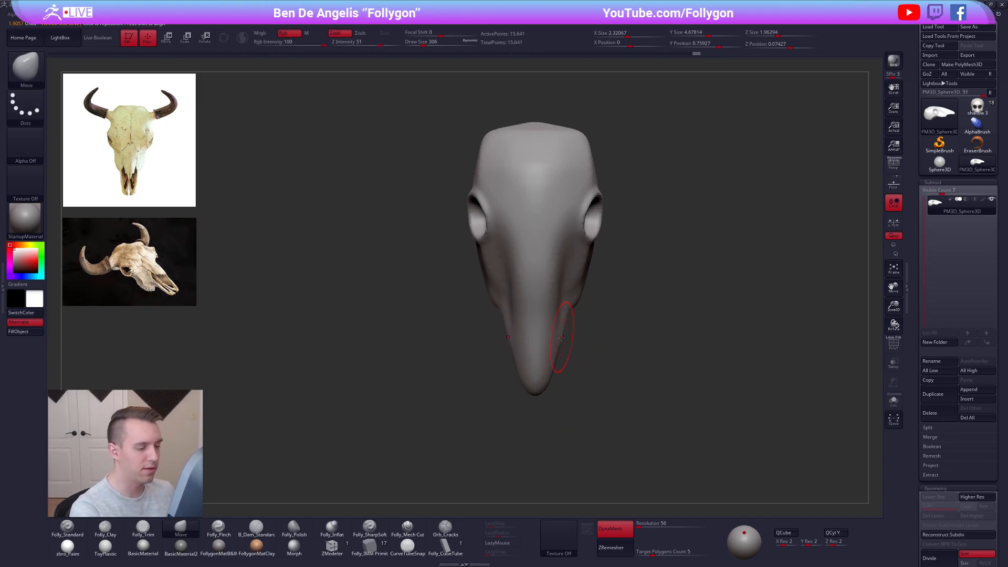
Refine the snout's sides with the Move brush at draw size 265 and smooth its surface
drag(566, 336, 525, 344)
key(space)
drag(522, 381, 517, 381)
mouse_move(547, 301)
right_down()
mouse_move(564, 294)
mouse_move(533, 305)
right_up()
key(space)
drag(555, 321, 557, 321)
right_drag(583, 309, 555, 314)
key(shift)
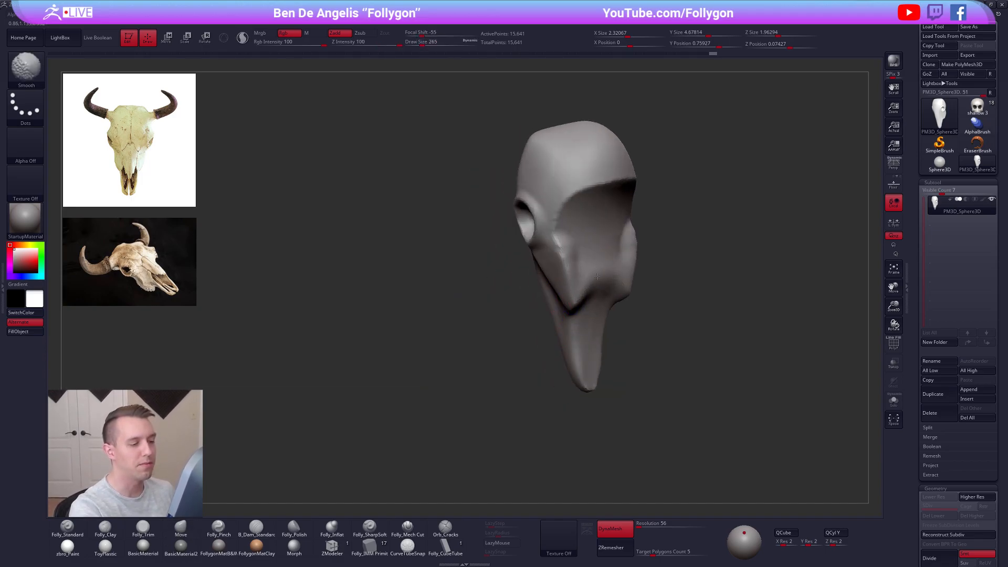
mouse_move(583, 262)
shift+right_down()
mouse_move(557, 284)
mouse_move(555, 270)
shift+right_up()
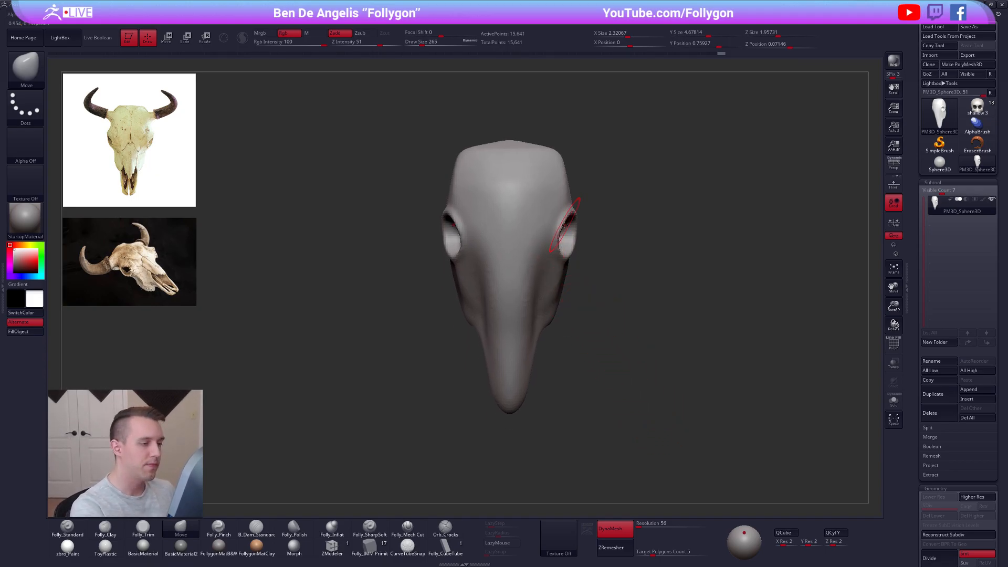
Adjust the eye socket rims with the Move brush at draw size 239
key(space)
mouse_move(562, 229)
mouse_down()
mouse_move(559, 219)
mouse_move(554, 243)
mouse_up()
key(space)
right_drag(555, 275, 564, 271)
Examine the horned character in the shallow 3 tool from the front and return to the bull skull tool
right_drag(677, 416, 774, 351)
click(979, 109)
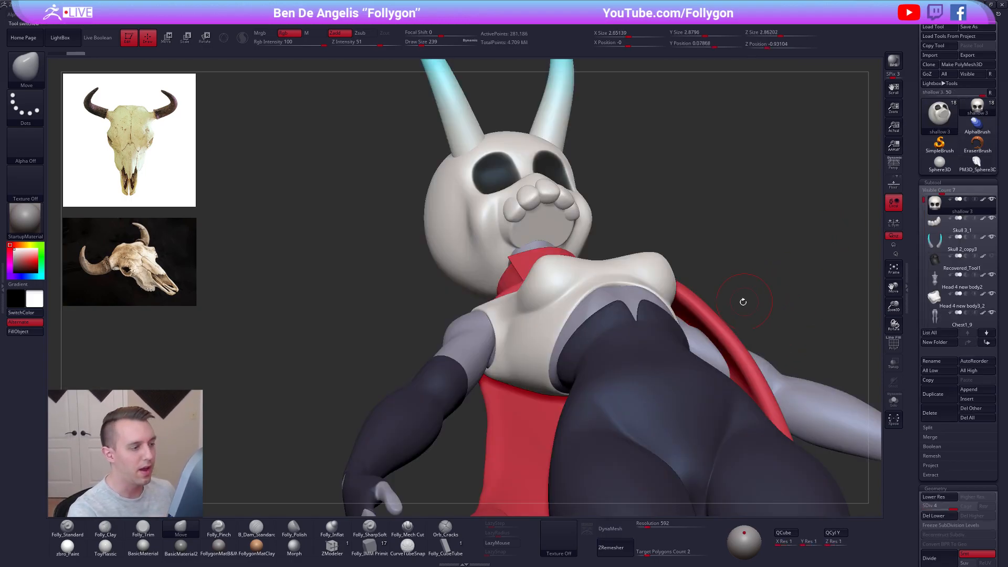
right_drag(736, 266, 615, 249)
right_drag(720, 426, 602, 509)
mouse_move(660, 357)
shift+right_down()
mouse_move(652, 326)
mouse_move(649, 364)
shift+right_up()
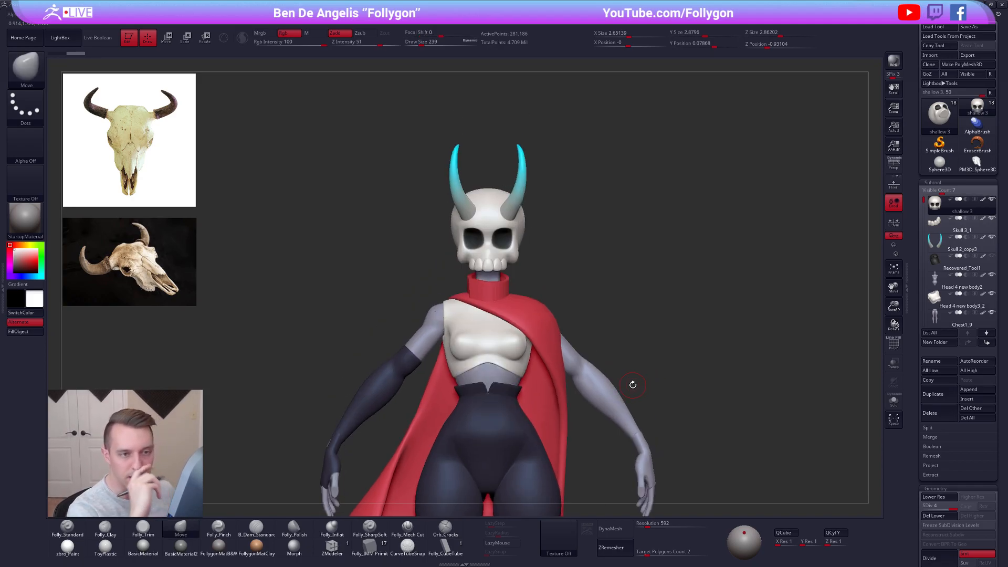
click(975, 166)
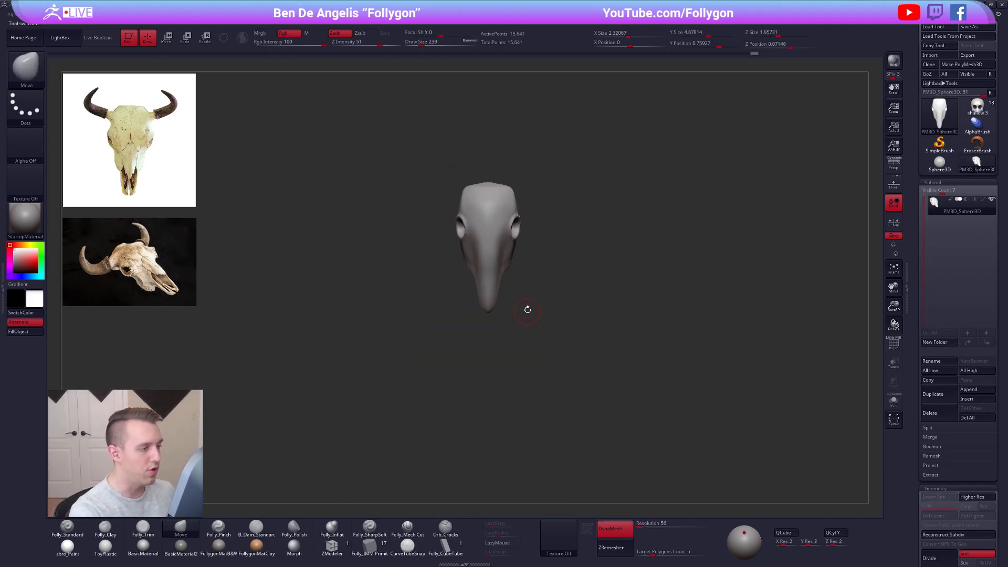
Set the draw size to 227 and inspect the skull's mesh density from the side with the polyframe display
alt+right_drag(514, 262, 522, 281)
alt+right_drag(522, 282, 578, 329)
key(space)
drag(565, 301, 569, 301)
mouse_move(582, 299)
right_down()
mouse_move(551, 315)
mouse_move(578, 304)
mouse_move(568, 272)
mouse_move(582, 271)
mouse_move(540, 349)
right_up()
key(bracketleft)
key(shift+f)
mouse_move(672, 456)
right_down()
mouse_move(726, 433)
mouse_move(693, 471)
mouse_move(649, 470)
right_up()
key(shift+f)
key(shift+f)
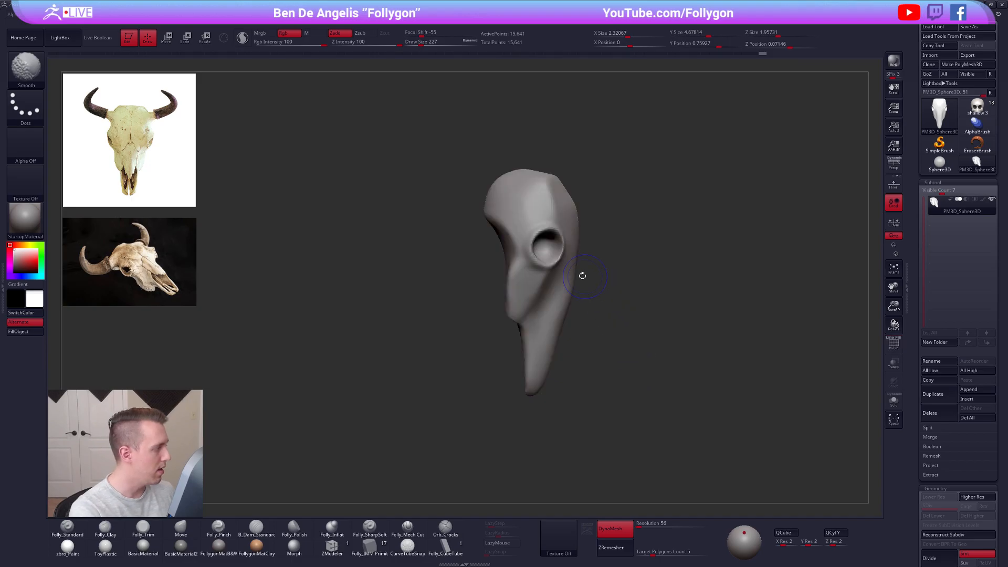
Build up the back of the cranium with the Folly_Clay brush at draw size 335 and smooth it
key(b)
key(m)
key(v)
key(space)
right_drag(582, 274, 604, 222)
key(2)
key(space)
right_drag(531, 219, 556, 223)
mouse_move(499, 214)
mouse_down()
mouse_move(493, 219)
mouse_move(541, 219)
mouse_move(531, 231)
mouse_move(500, 223)
mouse_move(535, 234)
mouse_up()
shift+right_drag(548, 209, 551, 229)
shift+drag(552, 208, 546, 220)
mouse_move(546, 221)
shift+right_down()
mouse_move(534, 262)
mouse_move(545, 354)
shift+right_up()
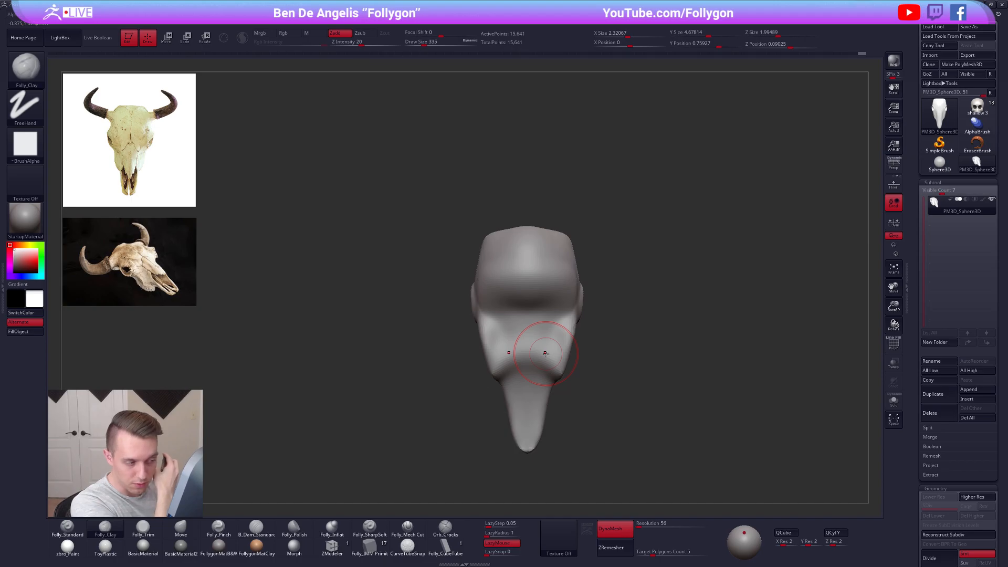
Reshape the sides and lower back of the cranium with the Move brush at draw size 292
key(b)
key(m)
key(v)
right_drag(562, 306, 544, 309)
key(space)
drag(570, 308, 567, 308)
key(space)
right_drag(572, 296, 524, 310)
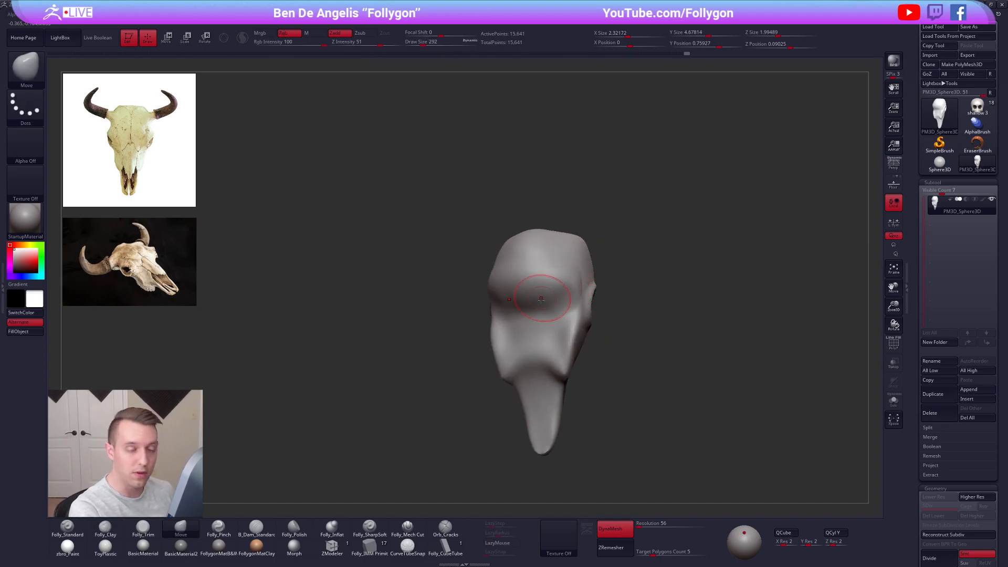
Tighten the ridge across the lower back of the cranium with the Folly_Pinch brush at draw size 265, Z Intensity 20
key(b)
key(p)
key(i)
drag(550, 312, 561, 305)
mouse_move(563, 310)
right_down()
mouse_move(525, 321)
mouse_move(549, 298)
right_up()
key(b)
key(m)
key(v)
key(b)
key(p)
key(i)
key([)
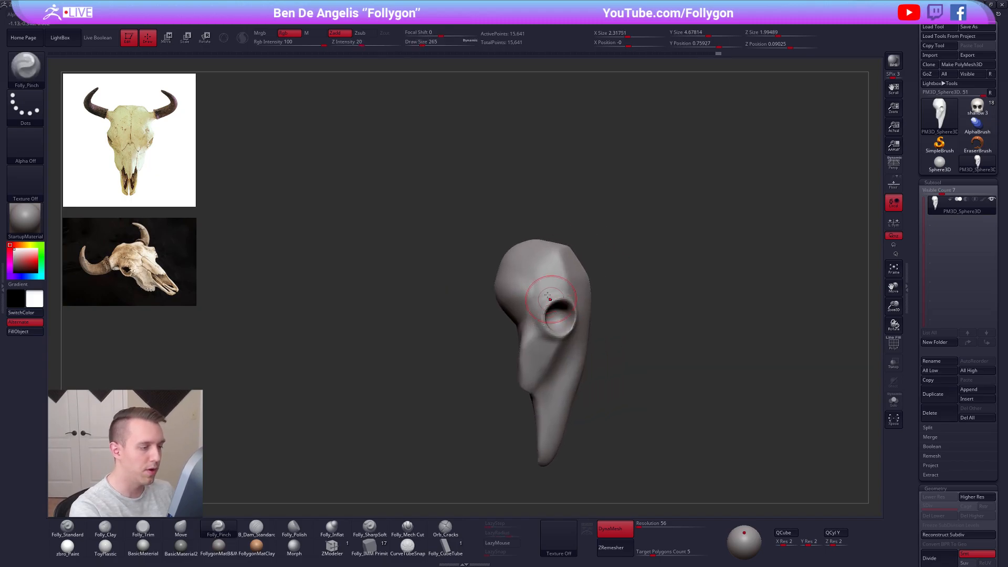
Pull out the back and top of the cranium with the Move brush at draw size 366
key(b)
key(m)
key(v)
key(space)
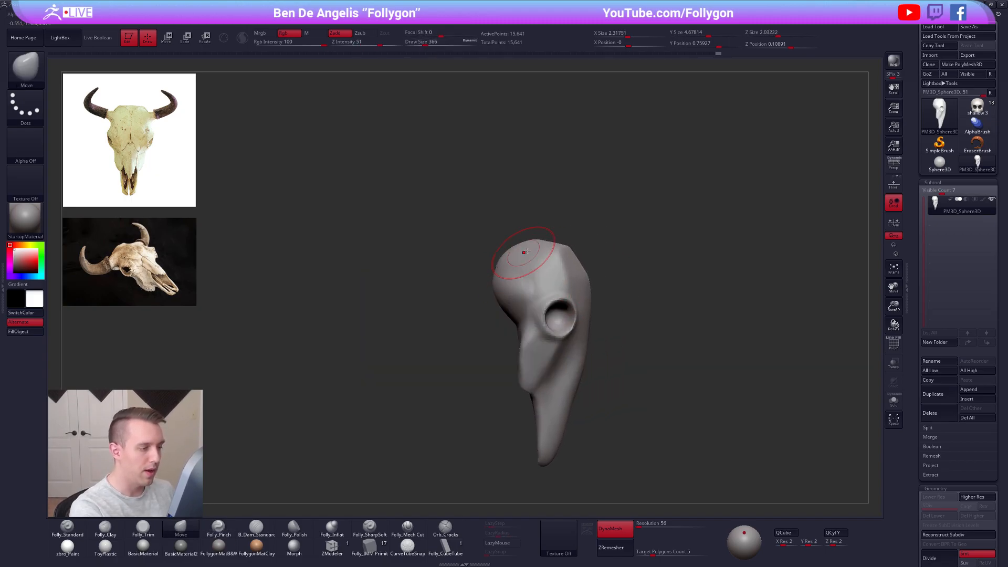
right_drag(553, 243, 557, 280)
drag(564, 231, 563, 225)
right_drag(562, 226, 551, 280)
drag(543, 185, 540, 177)
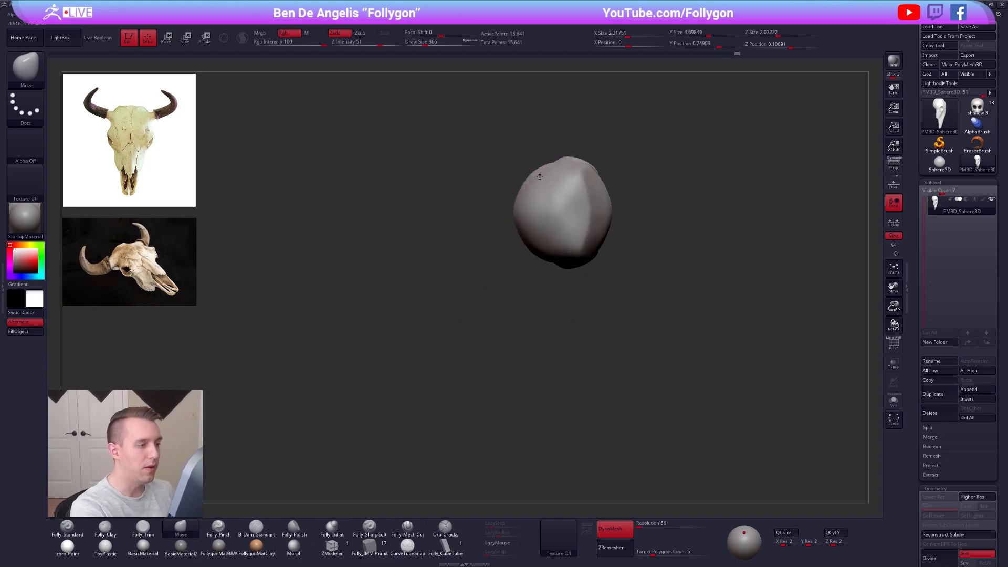
mouse_move(548, 188)
right_down()
mouse_move(569, 200)
mouse_move(560, 178)
mouse_move(546, 176)
right_up()
Sharpen the edges of the cranium's top and back with the Folly_Pinch brush at draw size 265 and update the DynaMesh
key(b)
key(p)
key(i)
key(space)
drag(555, 280, 558, 280)
mouse_move(558, 279)
right_down()
mouse_move(579, 235)
mouse_move(548, 225)
right_up()
mouse_move(538, 286)
right_down()
mouse_move(512, 327)
mouse_move(549, 338)
mouse_move(569, 285)
mouse_move(494, 249)
mouse_move(531, 254)
mouse_move(558, 290)
right_up()
mouse_move(620, 294)
right_down()
mouse_move(602, 262)
mouse_move(621, 304)
mouse_move(579, 326)
mouse_move(609, 403)
right_up()
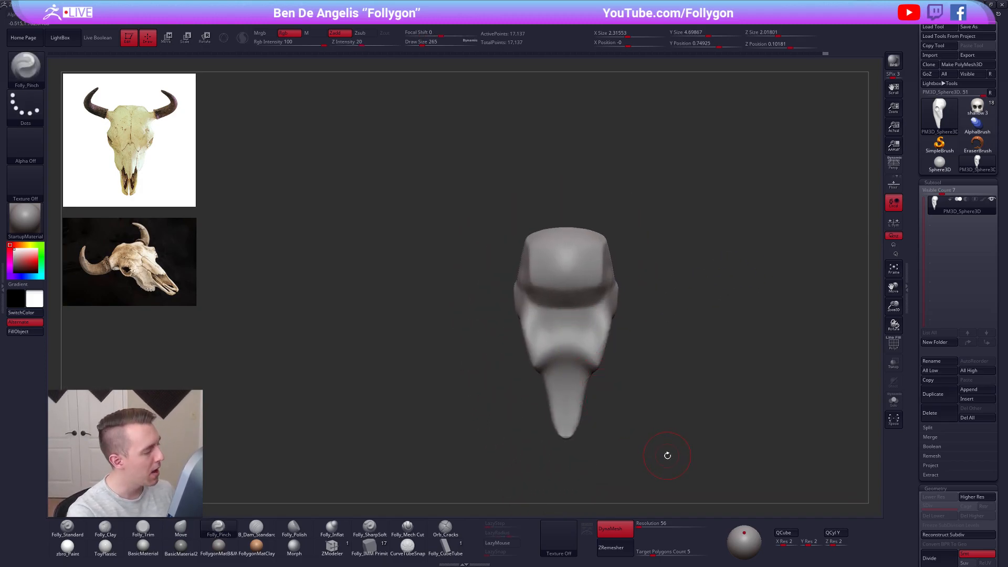
Refine the front contours of the skull with the Move brush at draw sizes 519 and 366
mouse_move(667, 444)
right_down()
mouse_move(681, 450)
mouse_move(672, 461)
mouse_move(716, 462)
mouse_move(631, 451)
mouse_move(600, 337)
mouse_move(562, 263)
mouse_move(574, 255)
mouse_move(517, 298)
mouse_move(542, 257)
right_up()
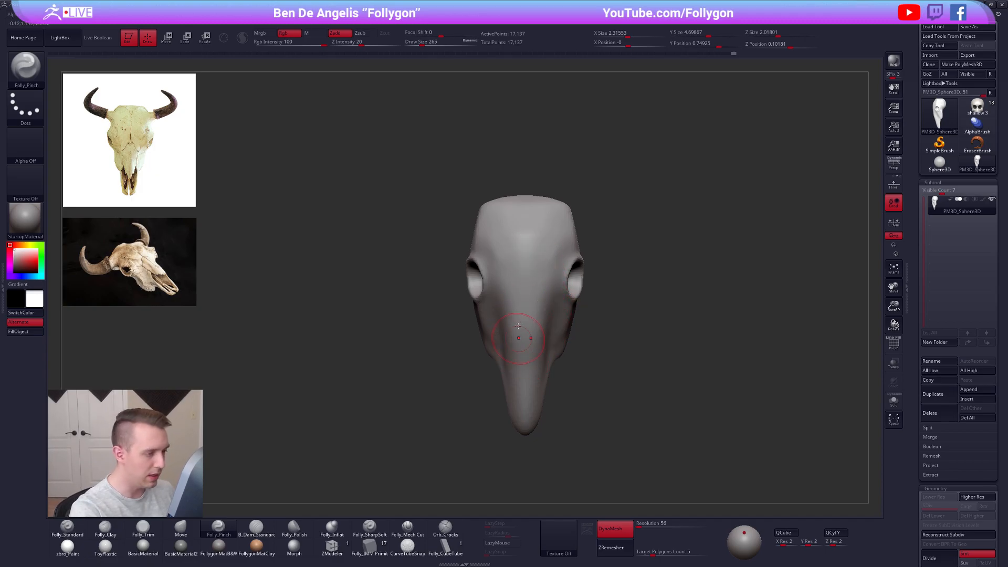
key(b)
key(m)
key(v)
key(space)
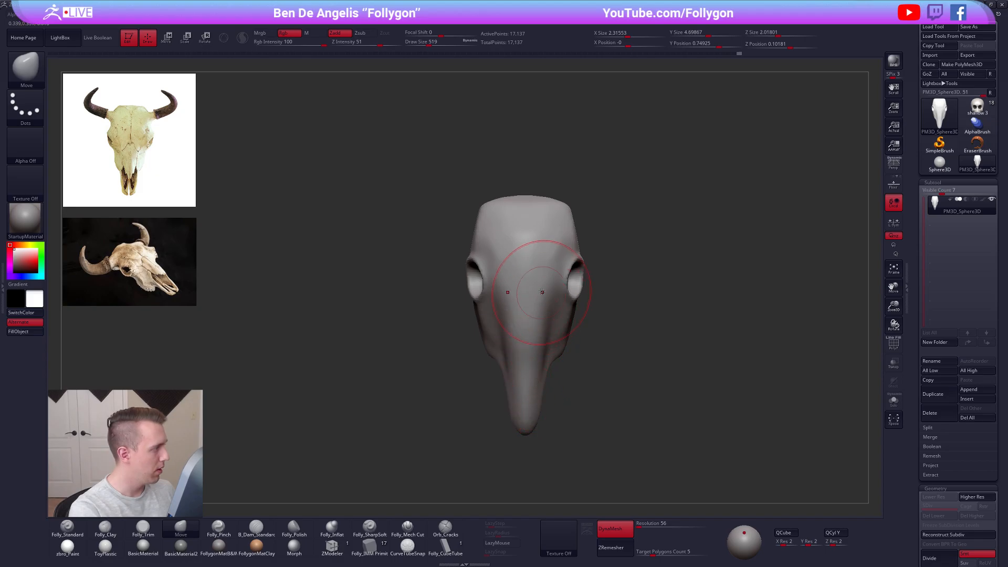
key(space)
drag(569, 352, 561, 353)
key(space)
right_drag(562, 353, 552, 369)
Mask the snout with a soft-edged mask and widen the crown and eye area using the transpose line
key(ctrl)
ctrl+drag(511, 312, 480, 144)
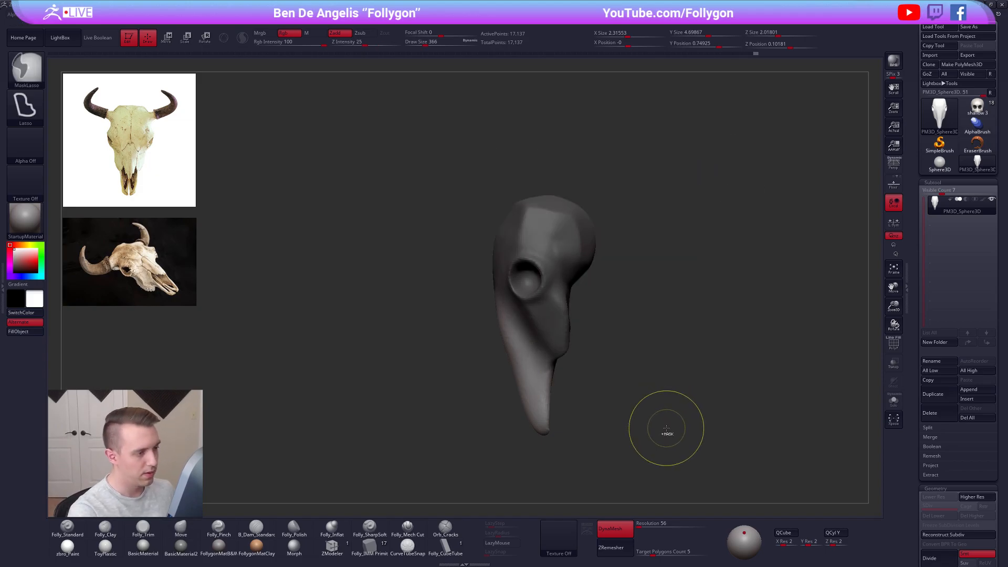
mouse_move(657, 428)
right_down()
mouse_move(578, 353)
mouse_move(565, 354)
right_up()
ctrl+click(591, 363)
key(w)
shift+drag(506, 326, 585, 324)
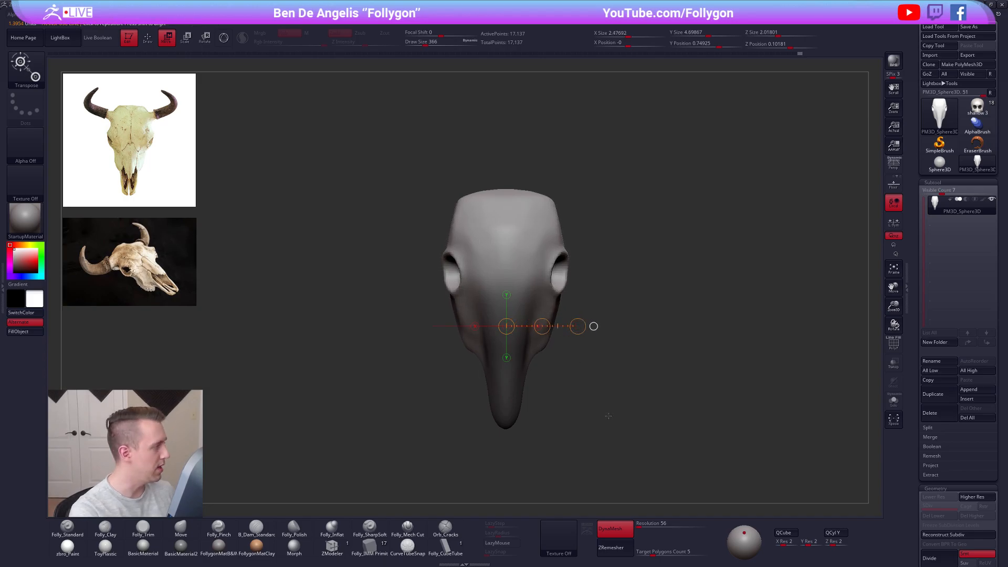
Clear the mask and adjust the crown's corners and temples with the Move brush at draw size 576
key(q)
key(space)
mouse_move(585, 222)
ctrl+mouse_down()
mouse_move(600, 218)
mouse_move(556, 201)
ctrl+mouse_up()
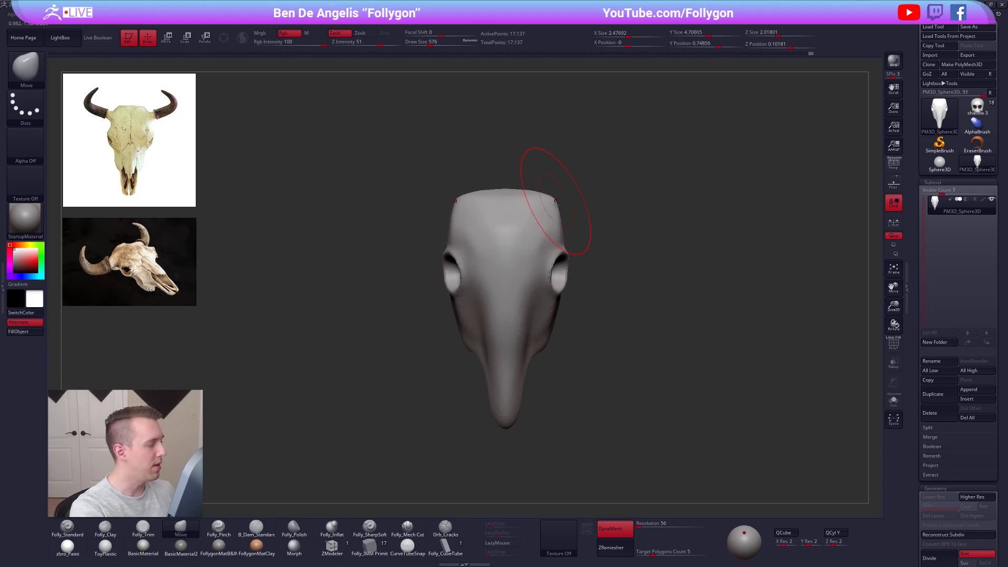
drag(563, 285, 559, 255)
Isolate the jaw sides with a blurred, inverted mask at draw size 321 and narrow them using the transpose line
key(space)
mouse_move(556, 304)
mouse_down()
mouse_move(583, 286)
mouse_move(529, 302)
mouse_move(570, 390)
mouse_move(593, 386)
mouse_up()
key(space)
shift+drag(581, 344, 565, 338)
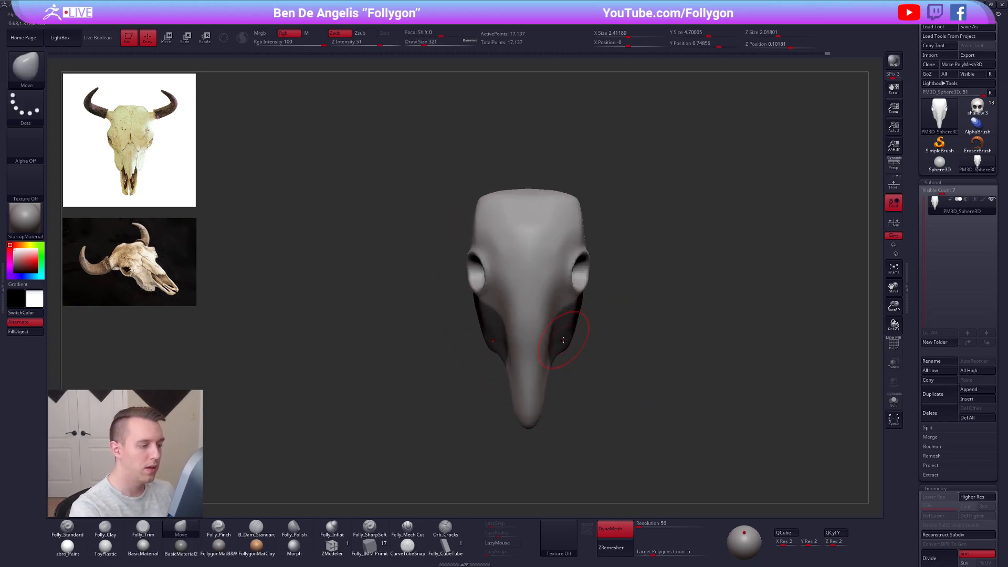
ctrl+click(571, 338)
ctrl+click(592, 336)
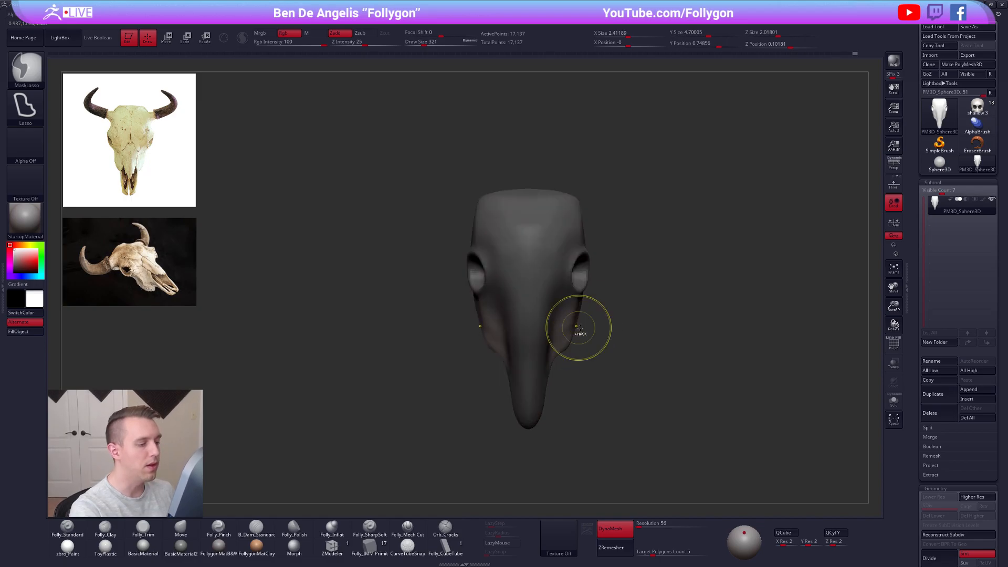
key(w)
drag(599, 324, 590, 326)
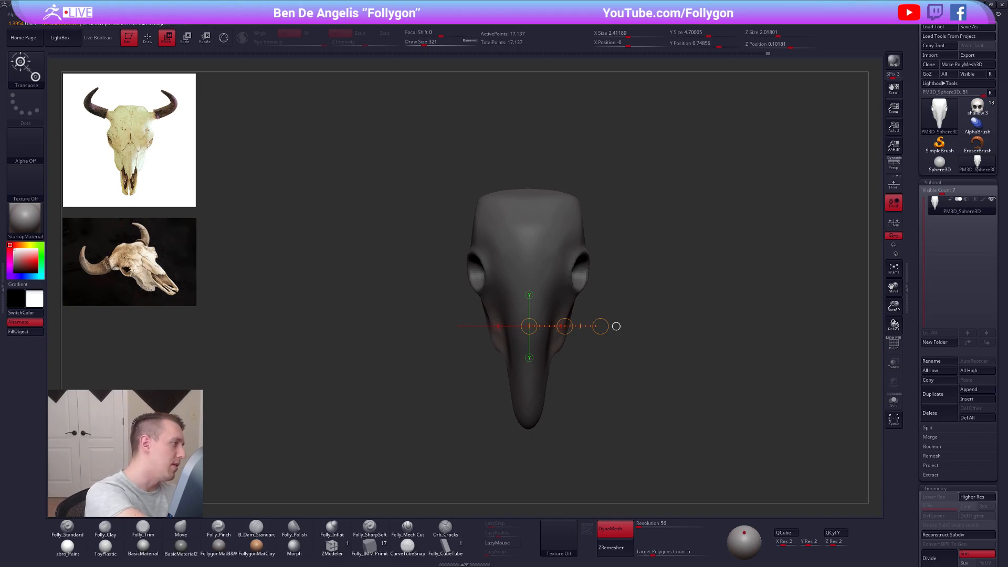
Compare the skull proportions on the front-view reference photo using the transpose line, and return to the Move brush
mouse_move(504, 236)
mouse_down()
mouse_move(494, 353)
mouse_move(190, 232)
mouse_move(114, 235)
mouse_up()
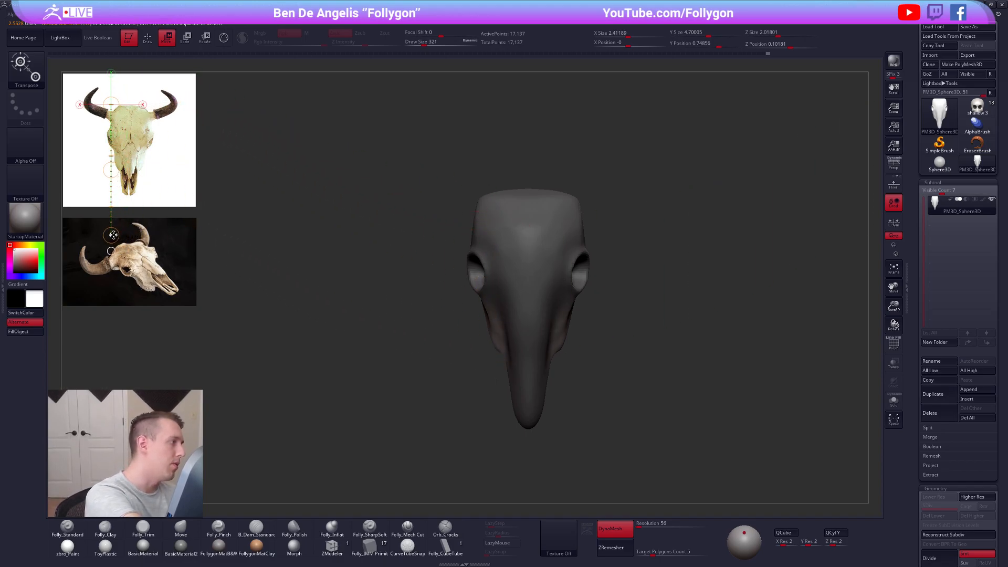
drag(114, 169, 114, 169)
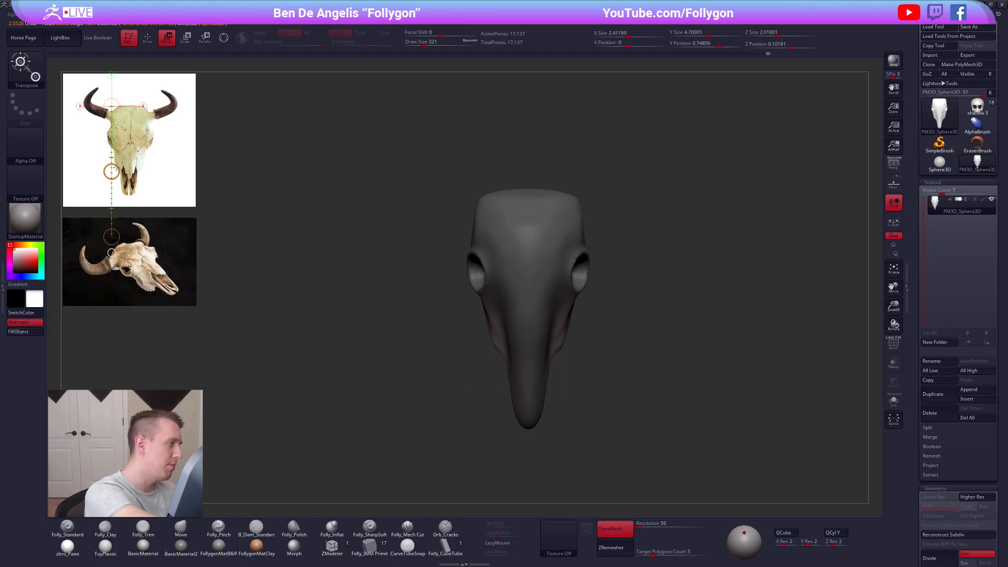
key(q)
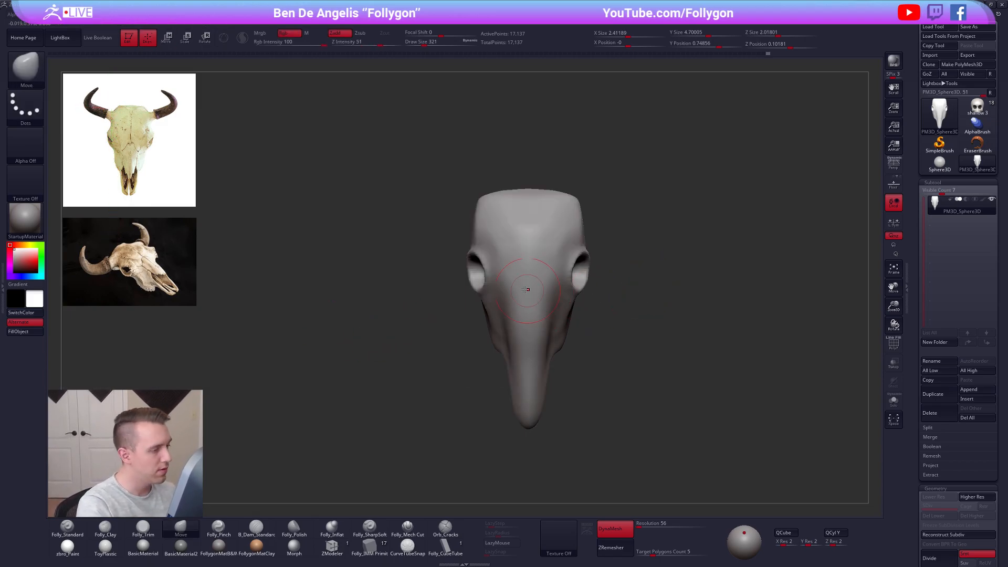
Refine the eye socket rims and surrounding brow with the Move brush, starting at draw size 239 and ending at 321
key(space)
drag(485, 262, 480, 261)
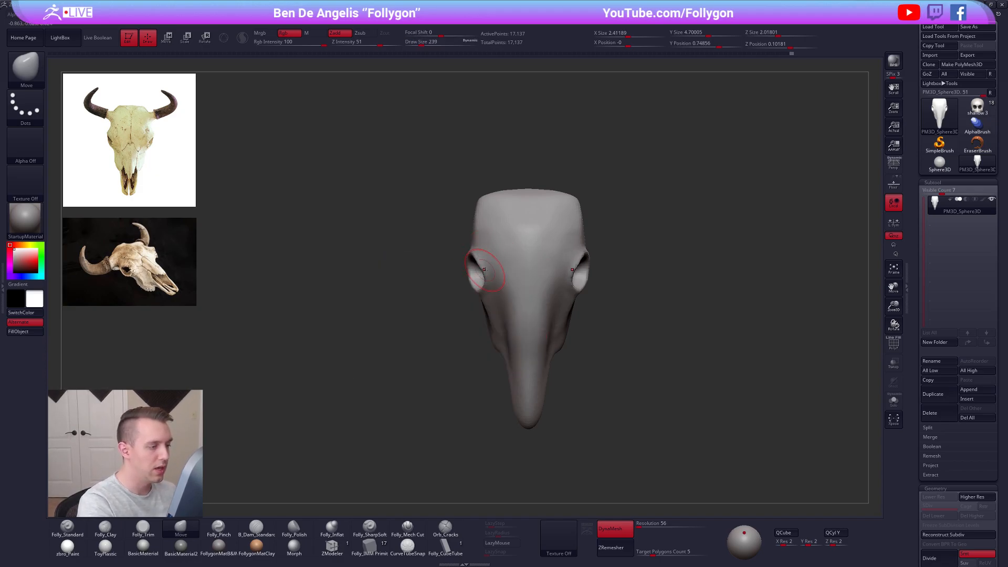
drag(457, 315, 247, 321)
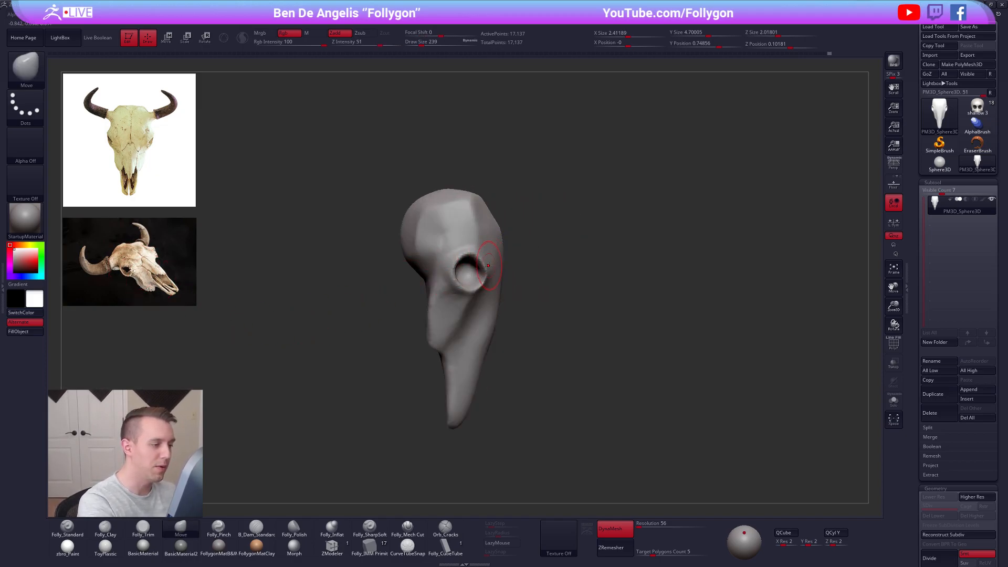
drag(567, 299, 446, 318)
key(space)
drag(480, 263, 483, 263)
mouse_move(570, 265)
alt+mouse_down()
mouse_move(485, 273)
mouse_move(500, 269)
alt+mouse_up()
key(space)
key(space)
key(space)
key(space)
drag(492, 286, 497, 287)
Isolate the outer eye sockets with an inverted mask and widen them using the transpose line
key(ctrl)
mouse_move(501, 251)
ctrl+mouse_down()
mouse_move(490, 287)
mouse_move(524, 294)
ctrl+mouse_up()
ctrl+click(531, 310)
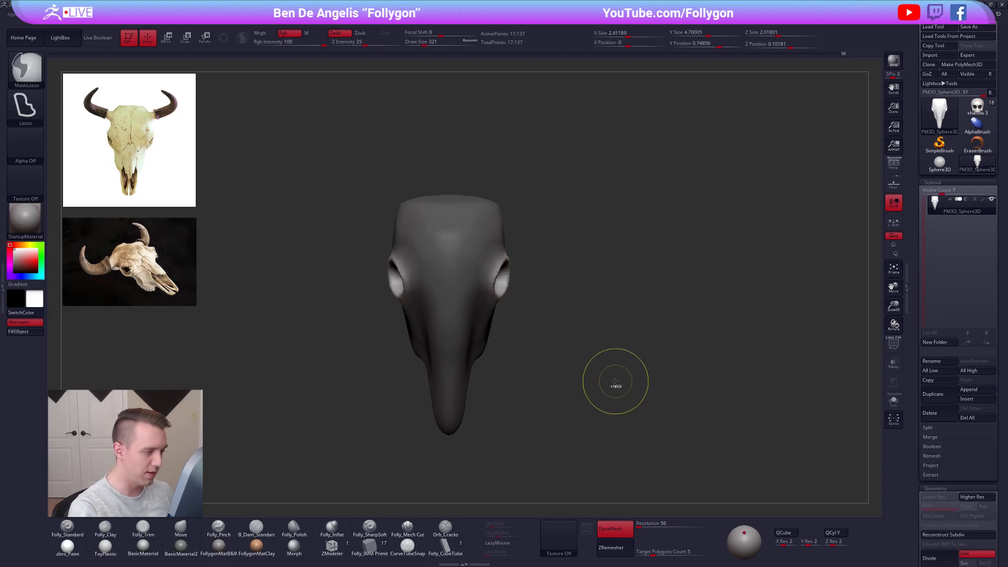
key(w)
mouse_move(506, 279)
mouse_down()
mouse_move(545, 281)
mouse_move(527, 280)
mouse_move(577, 336)
mouse_move(618, 352)
mouse_move(643, 346)
mouse_up()
key(q)
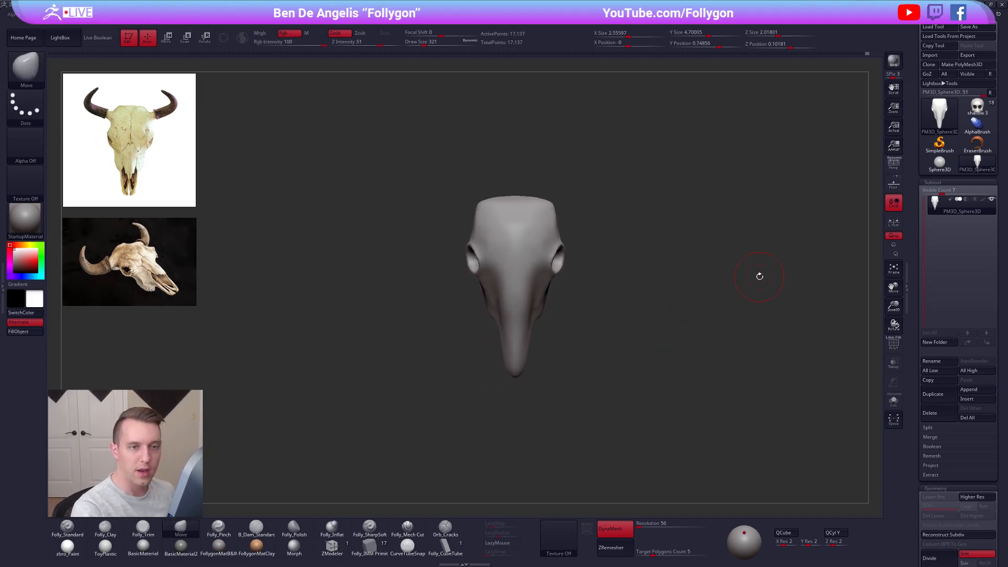
Inspect the skull of the horned, red-caped character model for comparison, and return to the bull skull
click(977, 108)
drag(750, 397, 576, 319)
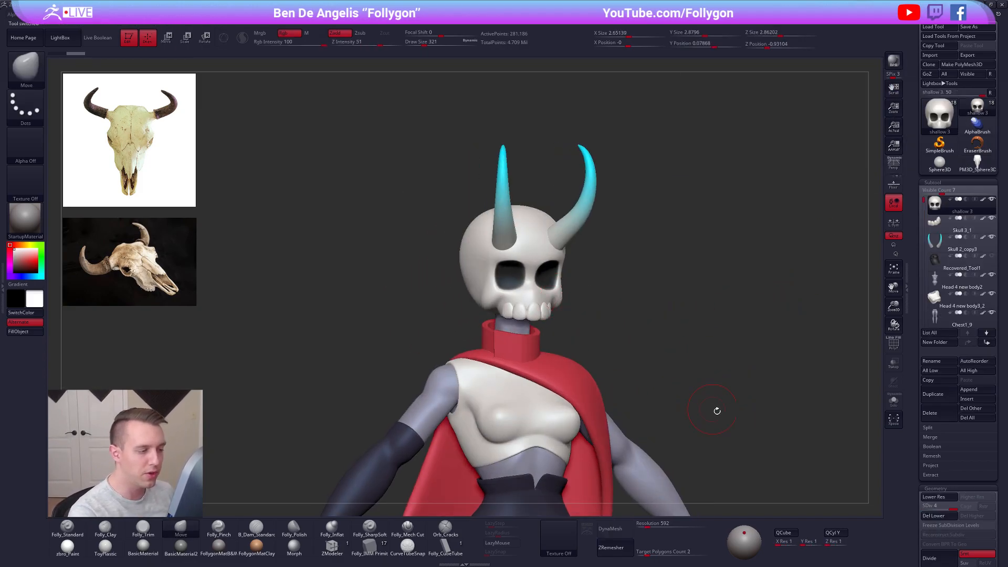
alt+drag(719, 417, 707, 387)
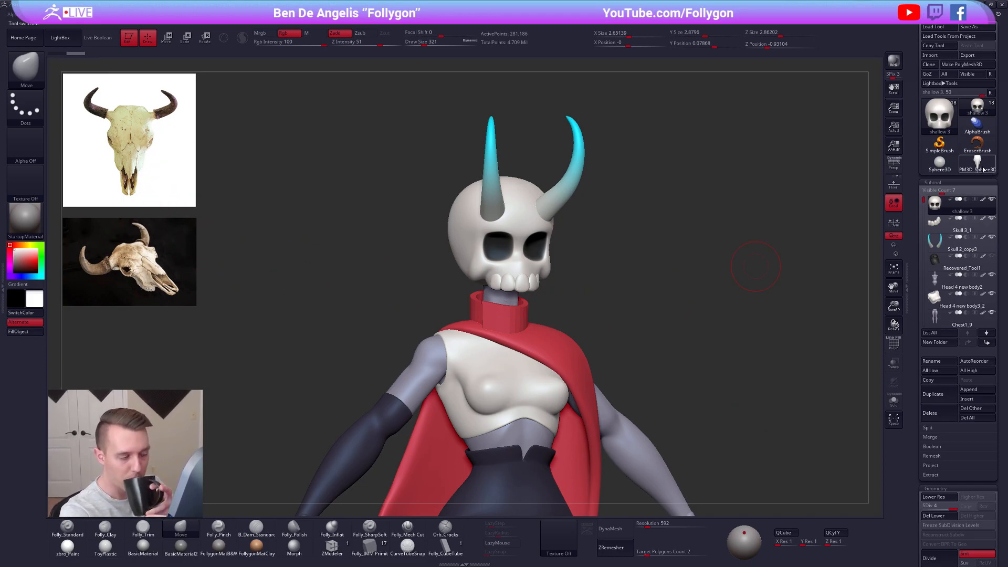
click(982, 168)
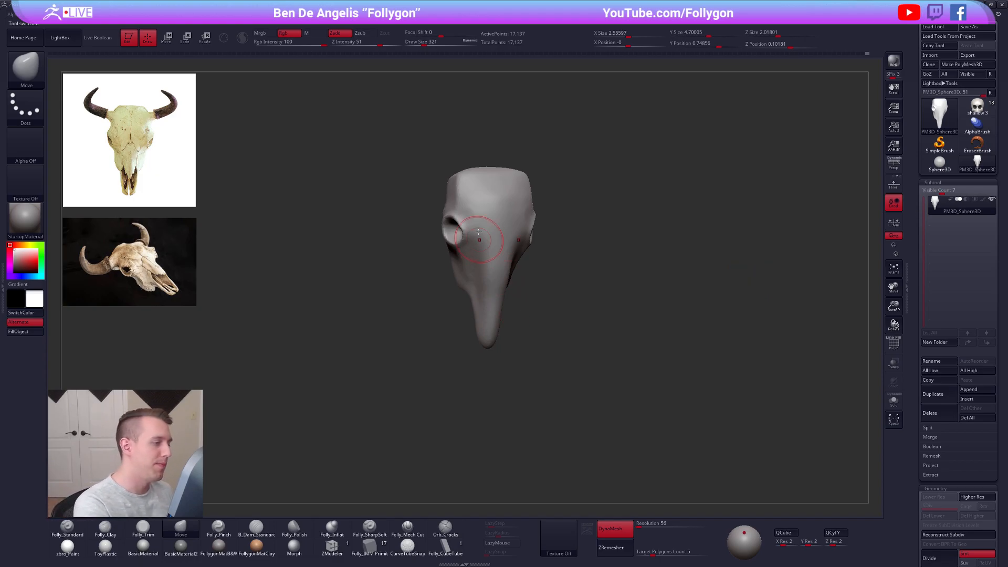
Set up the Folly_Pinch brush at draw size 203 and subdivide the skull once
ctrl+right_drag(483, 208, 513, 228)
key(space)
drag(513, 228, 509, 228)
shift+right_drag(513, 225, 515, 229)
key(space)
drag(515, 229, 546, 229)
key(5)
key(space)
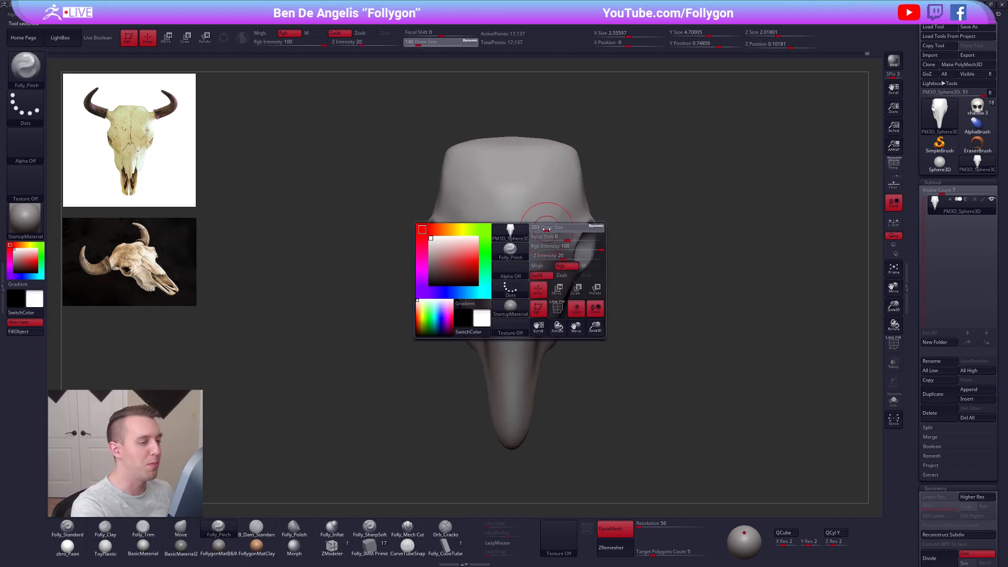
key(ctrl+d)
alt+right_drag(541, 231, 526, 246)
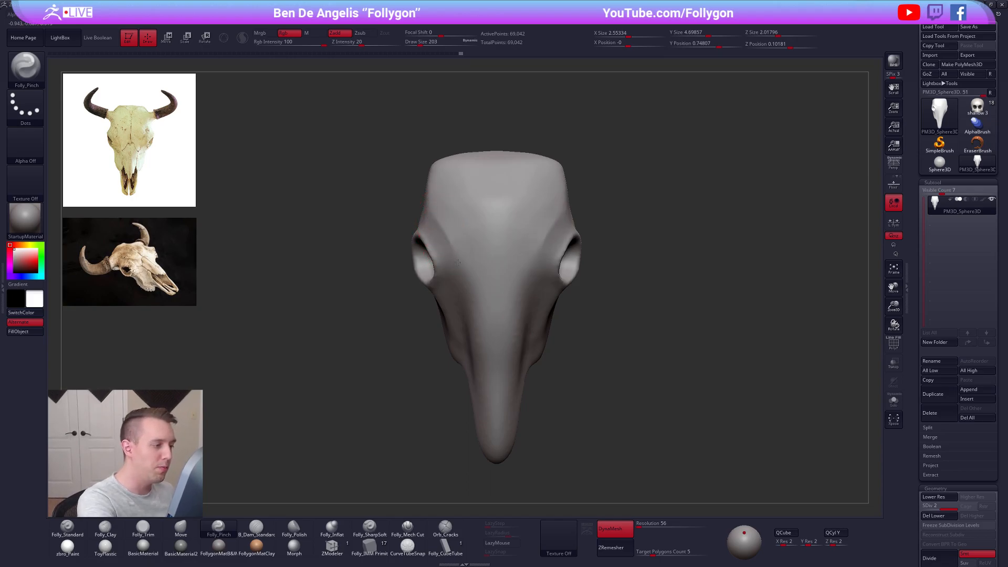
Pinch the ridges running from the brows down both sides of the snout at draw size 203
right_drag(465, 275, 461, 269)
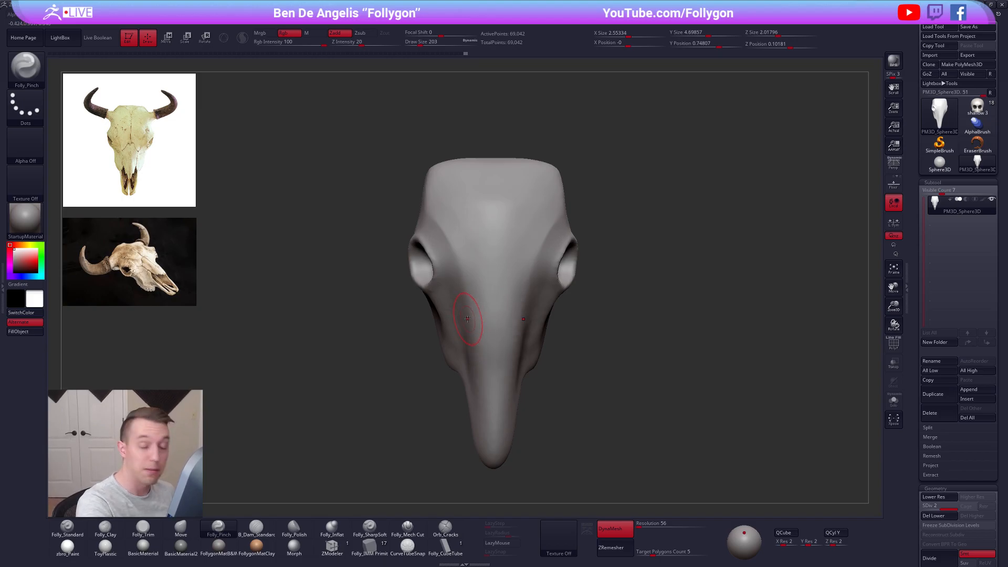
right_drag(479, 407, 477, 335)
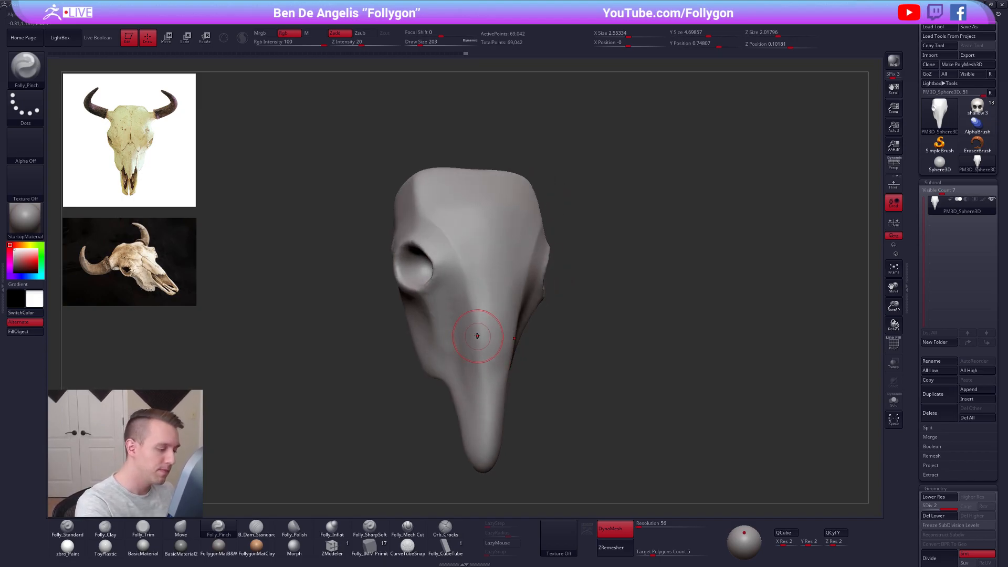
right_drag(484, 427, 499, 329)
right_click(514, 296)
mouse_move(536, 284)
right_down()
mouse_move(506, 266)
mouse_move(518, 266)
mouse_move(501, 326)
right_up()
right_click(503, 267)
Flatten the top plane of the snout with the Folly_Trim brush at draw size 321
key(3)
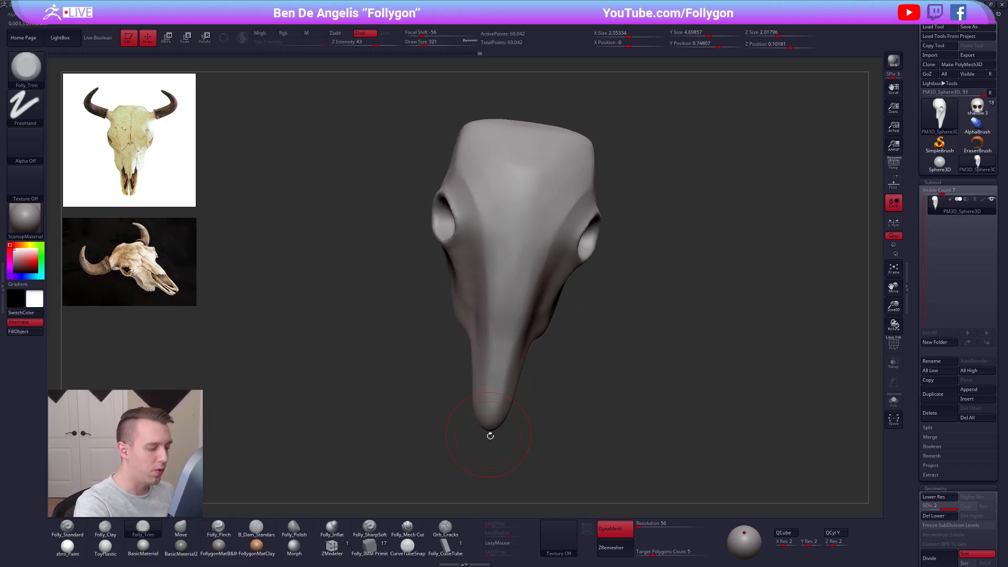
right_drag(529, 246, 494, 362)
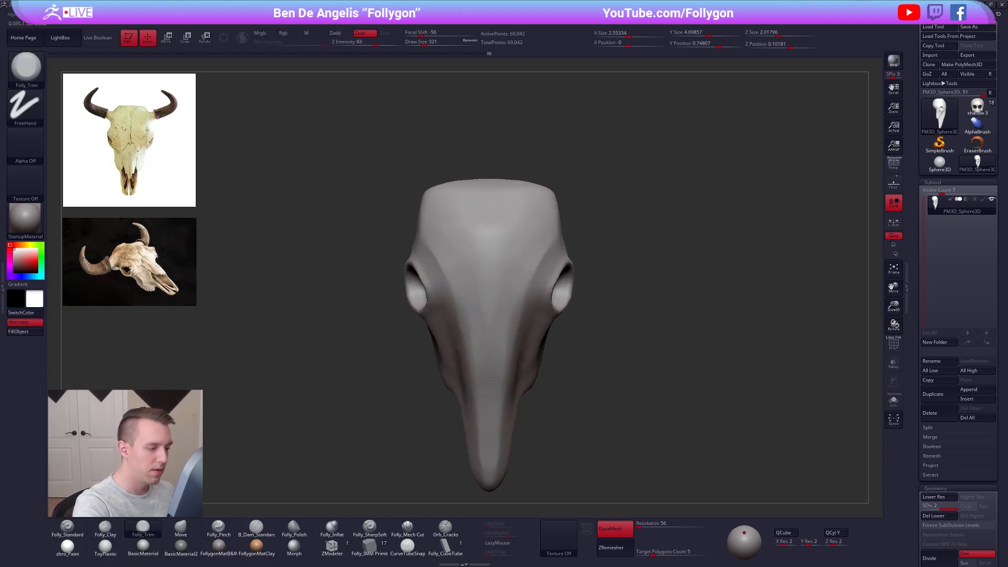
right_drag(524, 264, 513, 268)
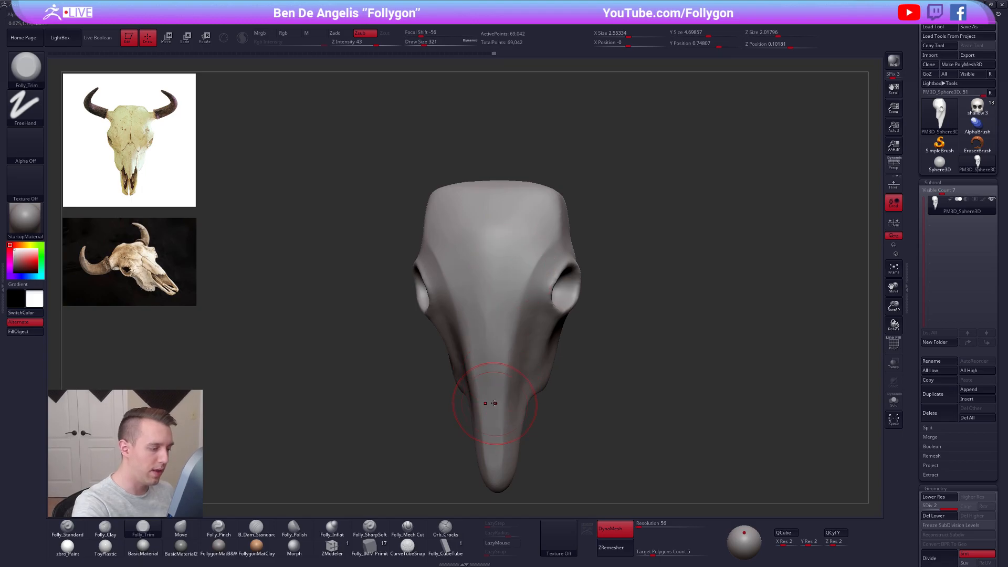
right_drag(495, 404, 476, 402)
Sharpen the ridge from the eye socket down the snout with the Folly_Pinch brush, varying the draw size between 150 and 306
key(5)
key(space)
drag(524, 273, 527, 272)
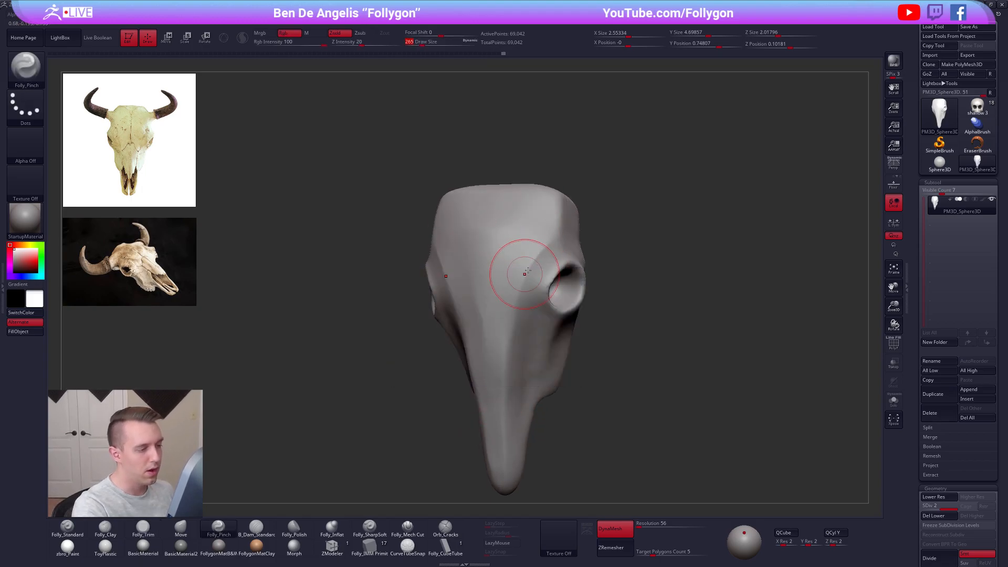
right_drag(526, 272, 533, 241)
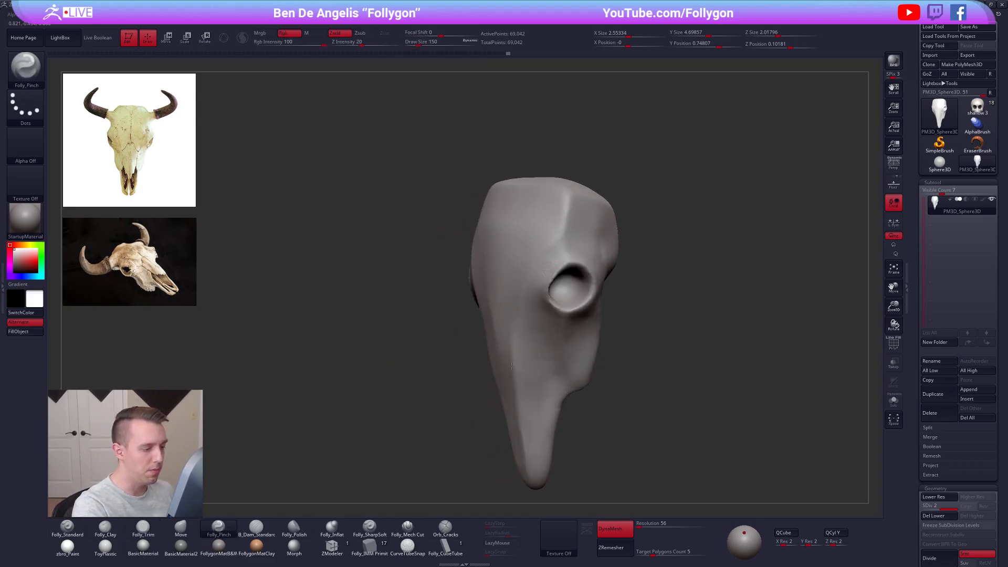
key(space)
drag(514, 322, 517, 321)
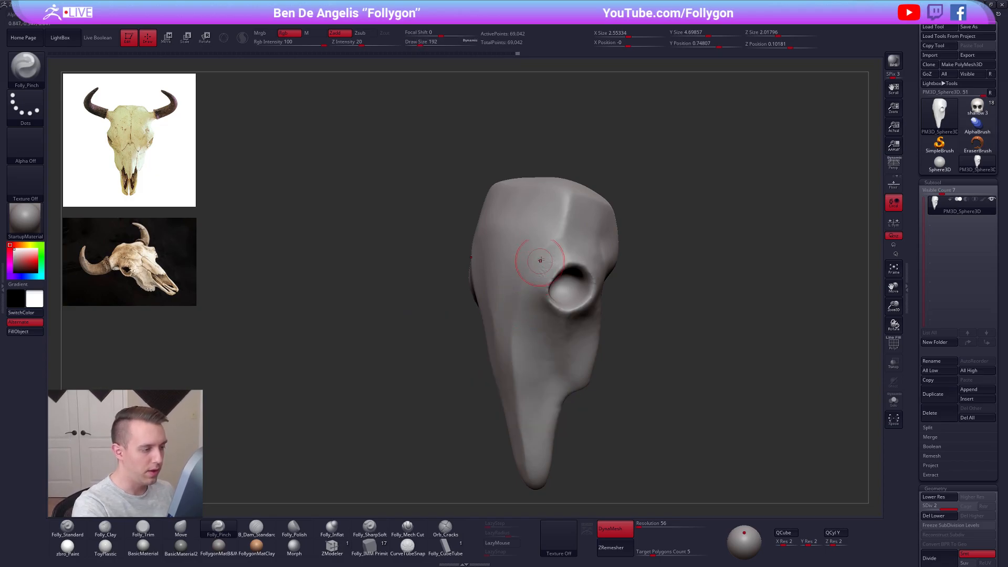
shift+right_drag(519, 367, 537, 368)
key(space)
drag(475, 374, 480, 374)
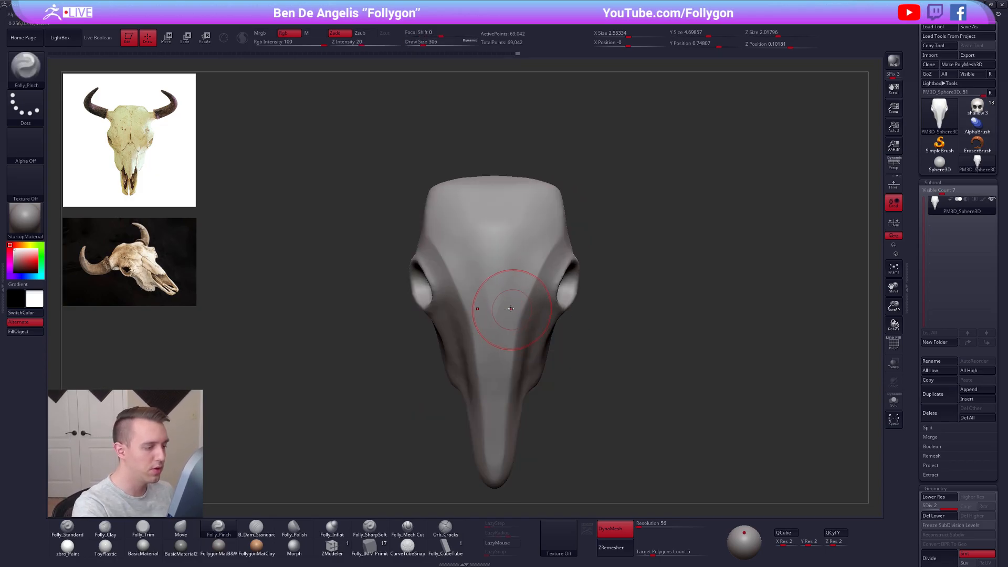
Flatten the centre of the forehead between the eye sockets with the Folly_Trim brush at draw size 306
key(3)
drag(499, 244, 499, 315)
mouse_move(503, 243)
mouse_down()
mouse_move(500, 315)
mouse_move(501, 272)
mouse_up()
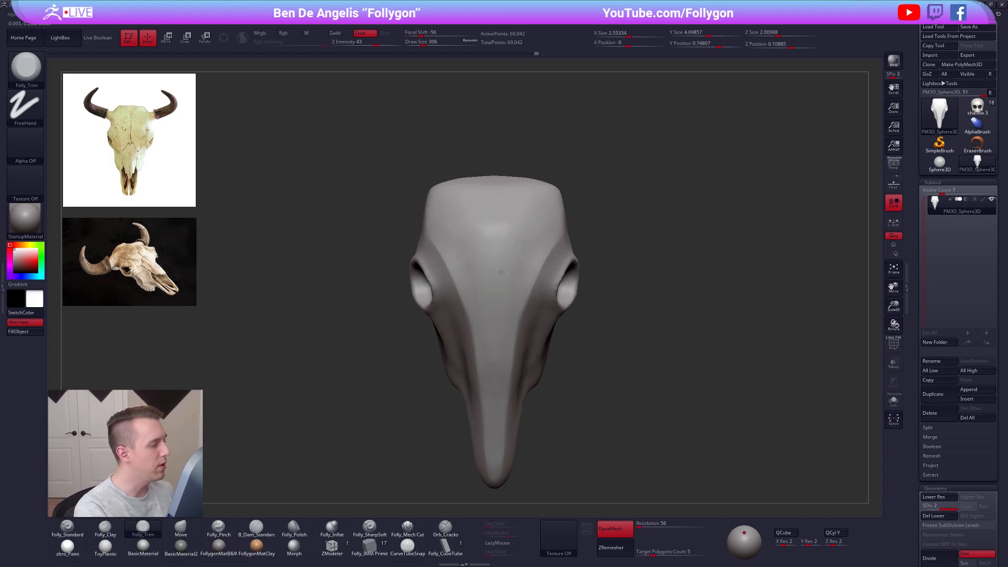
right_drag(501, 271, 504, 295)
Flatten the cheek below the eye socket with the Folly_Trim brush at draw sizes 239 and 192
key(space)
drag(501, 298, 499, 298)
right_drag(499, 297, 593, 304)
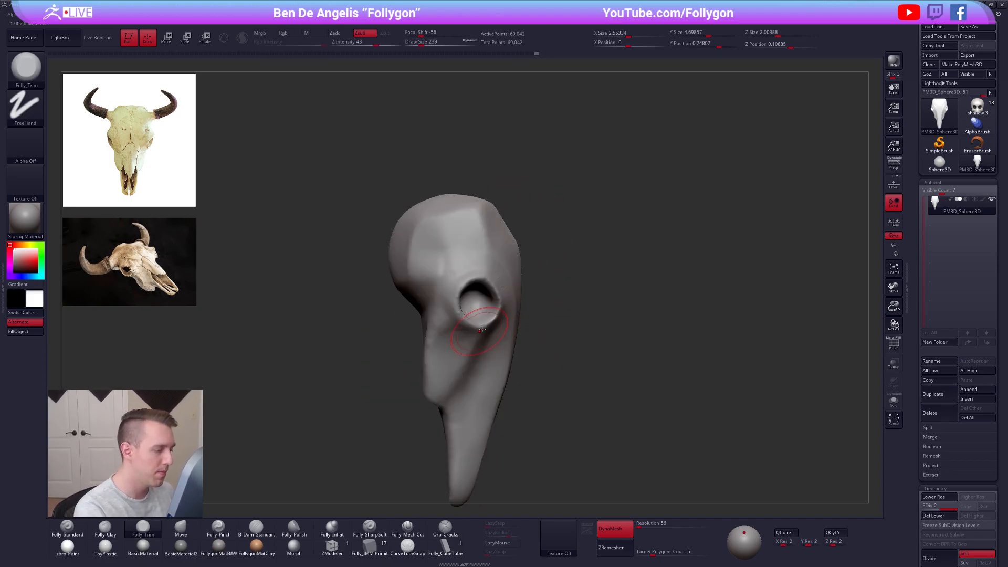
alt+right_drag(463, 343, 486, 320)
key(space)
drag(485, 320, 483, 320)
mouse_move(484, 321)
right_down()
mouse_move(465, 329)
mouse_move(488, 320)
mouse_move(495, 335)
mouse_move(454, 323)
right_up()
Pinch the underside edge of the snout at the jaw notch with the Folly_Pinch brush at draw size 192
key(5)
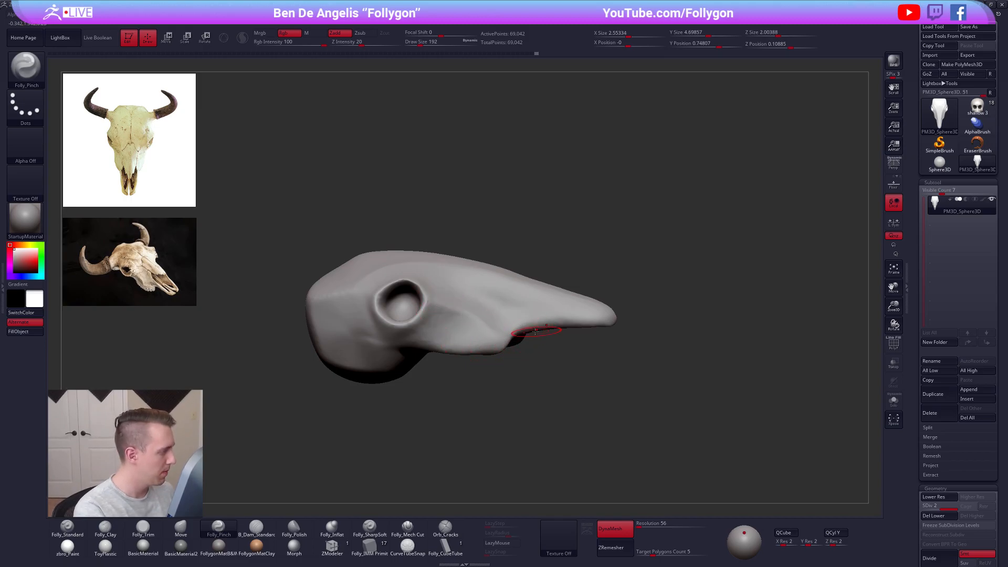
key(space)
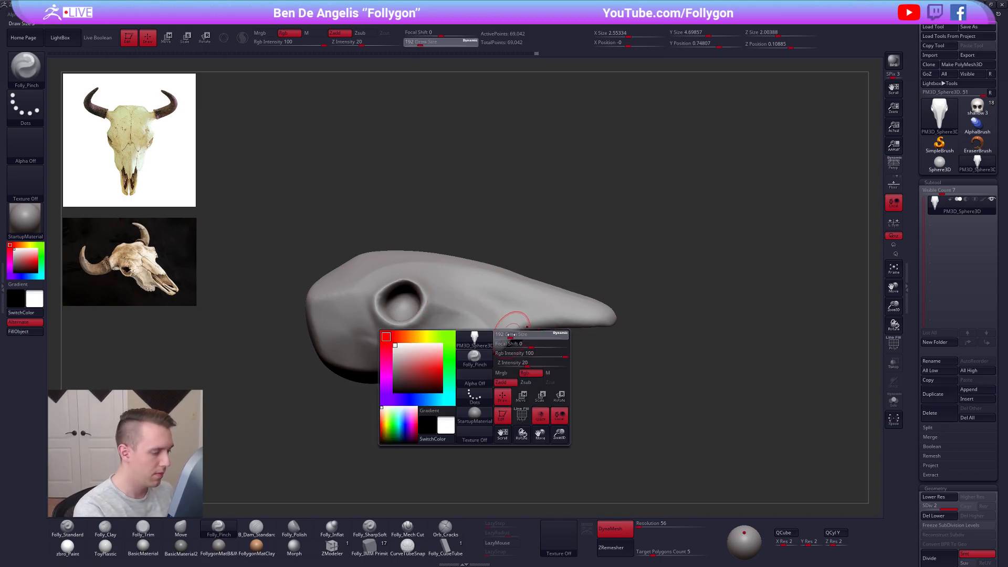
drag(511, 333, 518, 333)
Reshape the lower edge of the cheek behind the jaw with the Move brush at draw sizes 203 and 252
key(4)
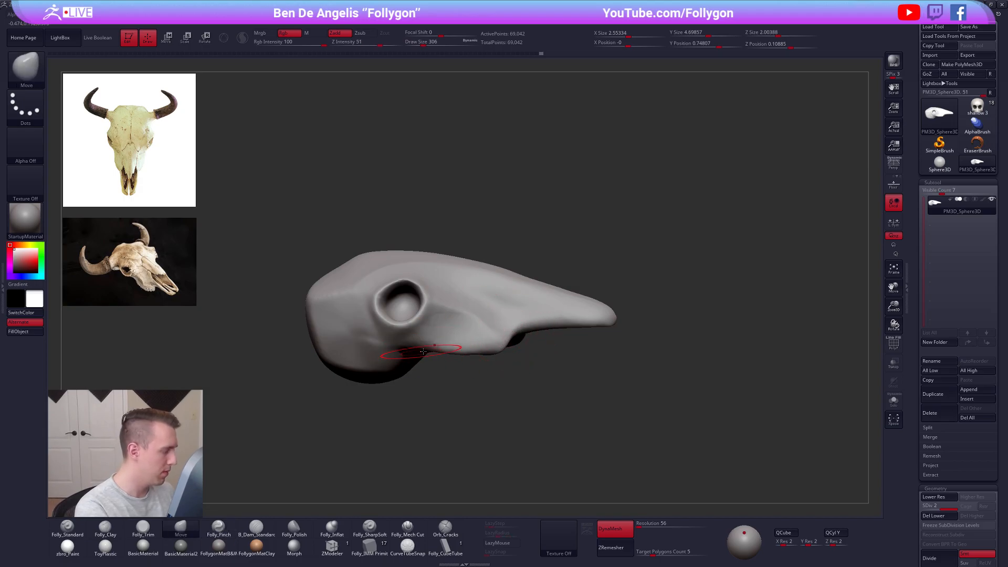
right_drag(418, 343, 427, 341)
key(space)
drag(428, 341, 422, 342)
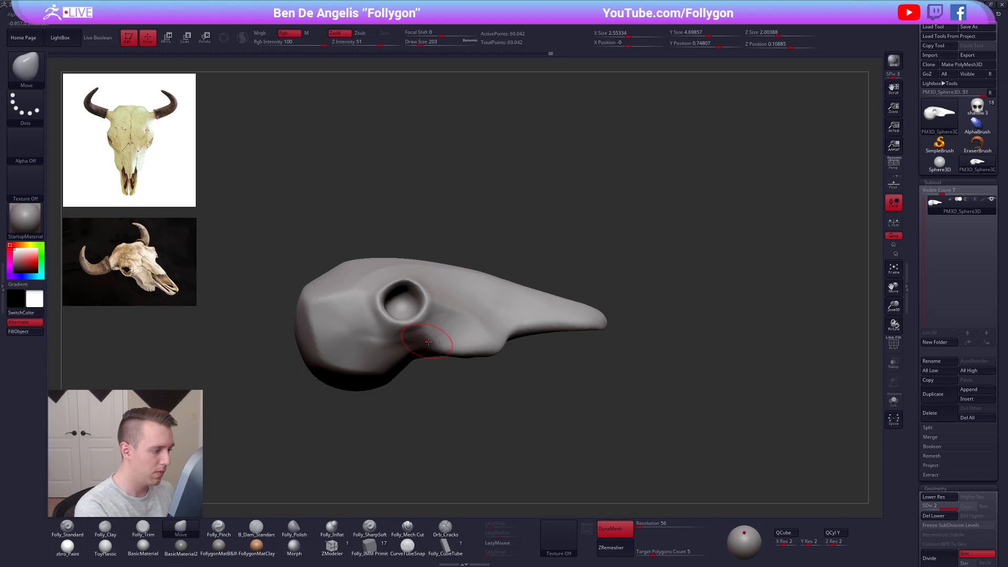
key(space)
drag(472, 346, 481, 345)
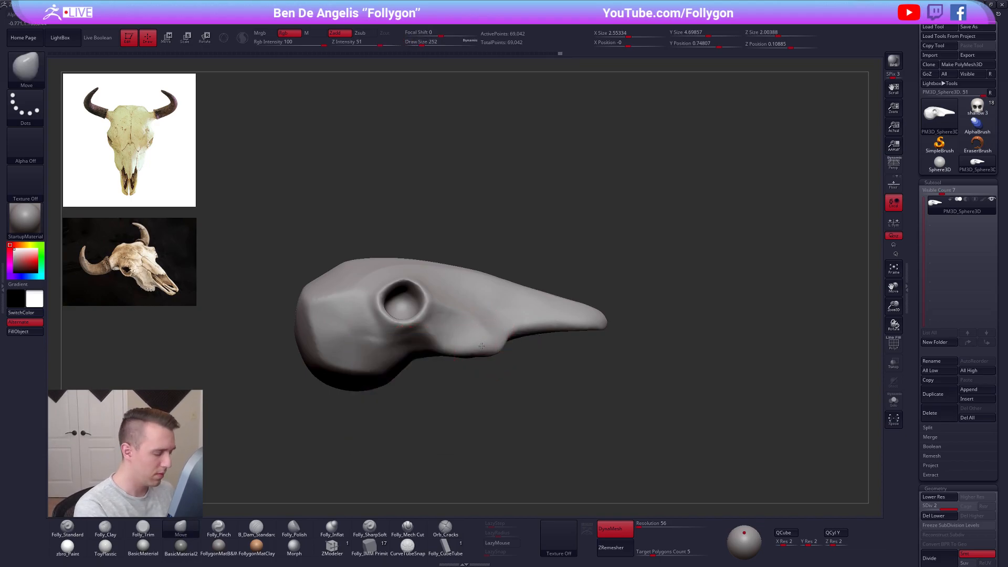
Adjust the jaw's lower front corner in side view with the Move brush at draw size 227
mouse_move(484, 344)
right_down()
mouse_move(489, 350)
mouse_move(478, 336)
mouse_move(457, 336)
mouse_move(512, 350)
mouse_move(495, 350)
right_up()
key(space)
key(space)
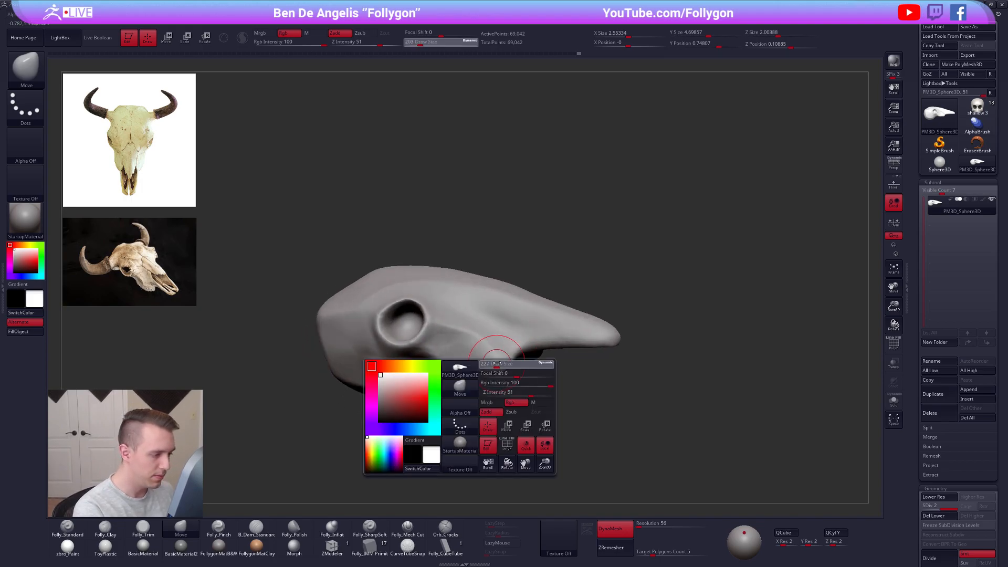
drag(496, 364, 499, 363)
right_drag(501, 360, 505, 370)
alt+right_drag(544, 415, 574, 389)
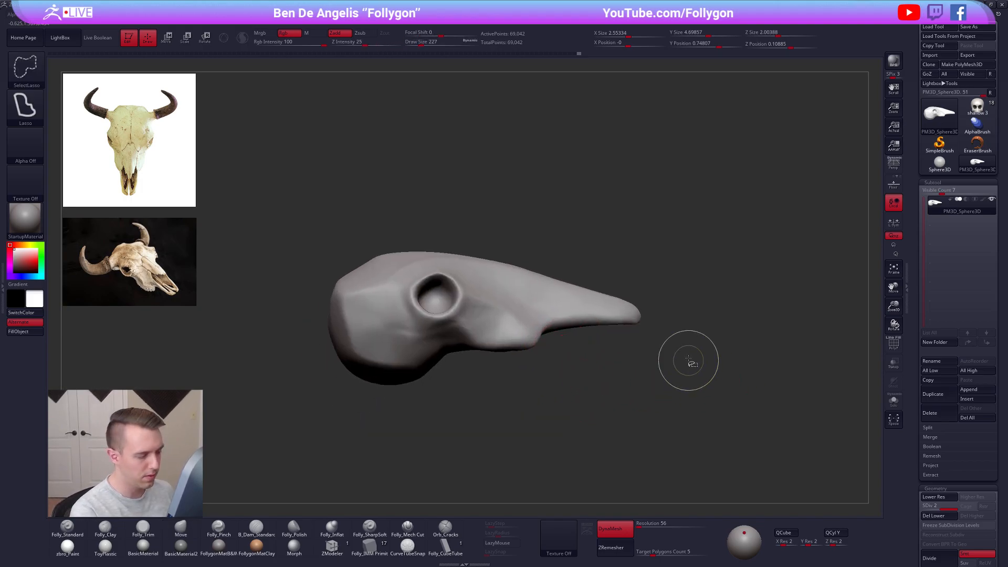
Try a SliceCurve cut along the underside of the snout and jaw, and delete the lower subdivision levels
key(ctrl+shift+space)
click(708, 530)
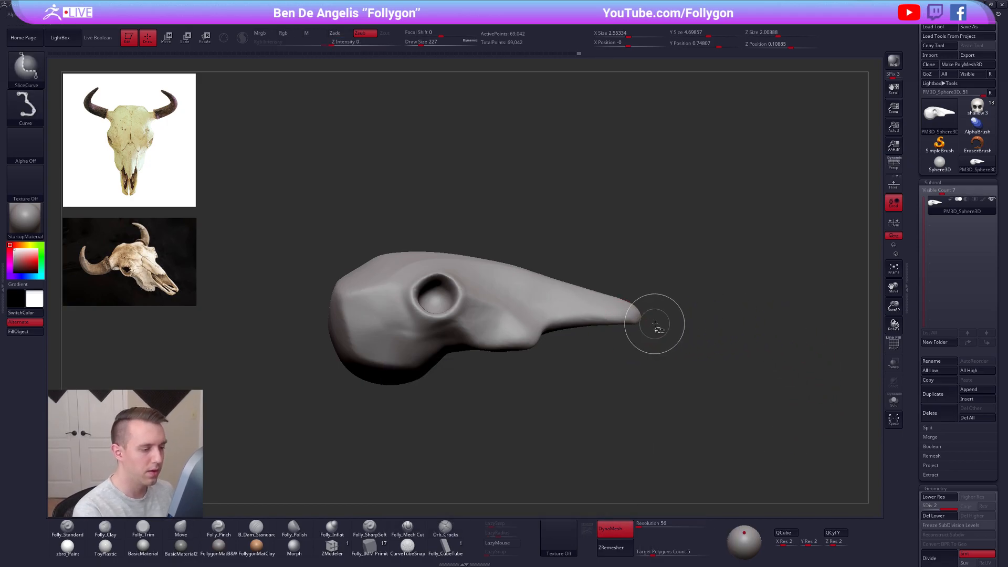
mouse_move(663, 322)
ctrl+shift+mouse_down()
mouse_move(567, 322)
mouse_move(444, 352)
mouse_move(379, 415)
ctrl+shift+mouse_up()
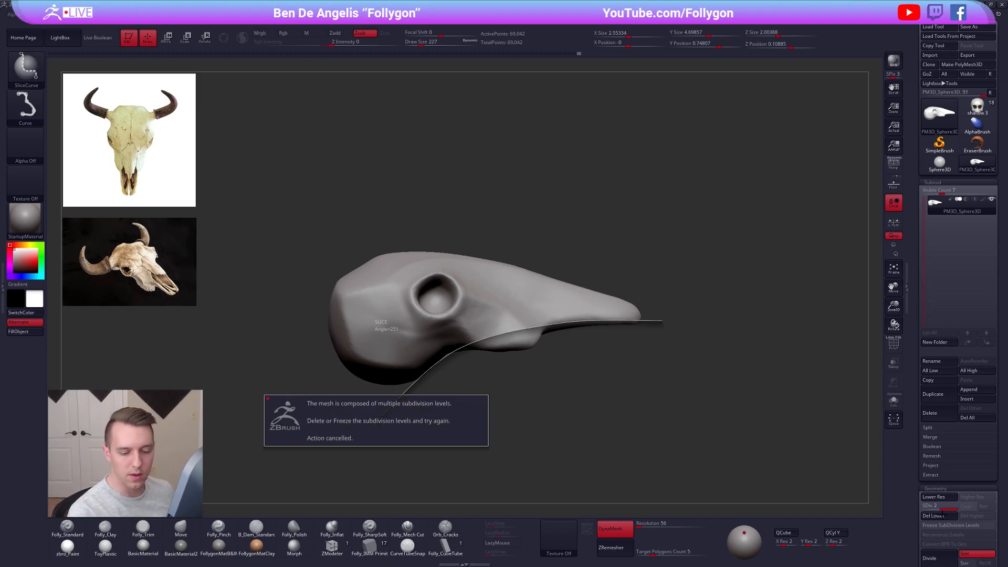
click(934, 516)
Slice the skull with SliceCurve along a curve beneath the snout and jaw to separate the protruding underside
mouse_move(669, 322)
ctrl+shift+mouse_down()
mouse_move(476, 342)
mouse_move(451, 353)
mouse_move(389, 427)
ctrl+shift+mouse_up()
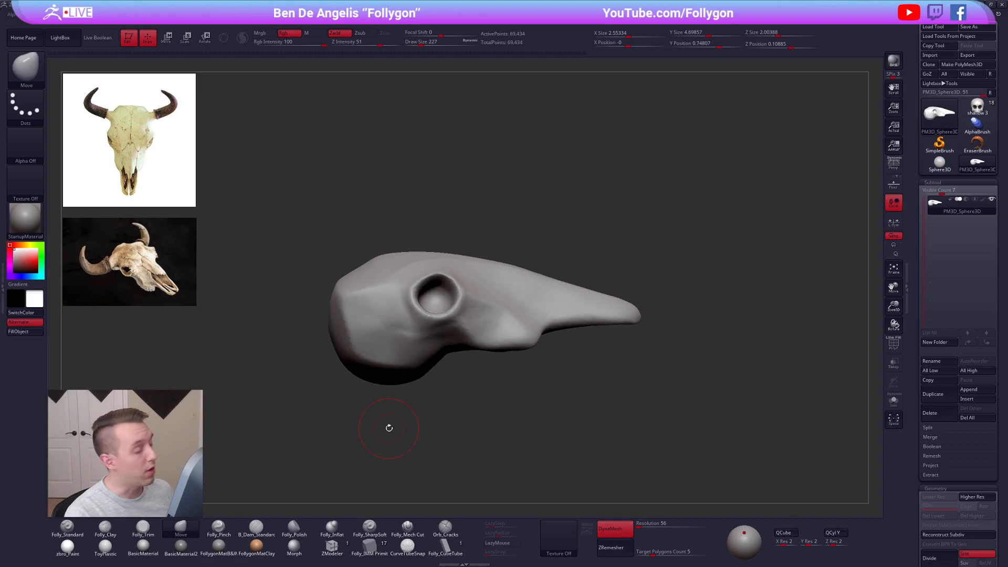
ctrl+shift+click(25, 69)
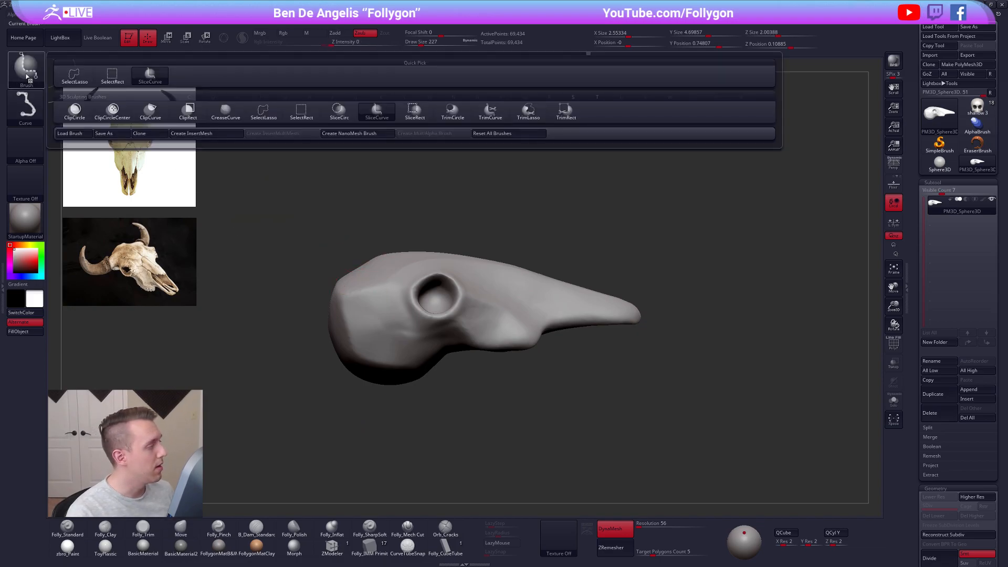
click(151, 78)
mouse_move(327, 152)
ctrl+shift+mouse_down()
mouse_move(567, 354)
mouse_move(528, 339)
mouse_move(519, 389)
mouse_move(384, 239)
mouse_move(472, 386)
mouse_move(679, 389)
mouse_move(372, 465)
mouse_move(520, 402)
mouse_move(441, 472)
mouse_move(564, 328)
mouse_move(548, 241)
mouse_move(686, 204)
mouse_move(760, 308)
ctrl+shift+mouse_up()
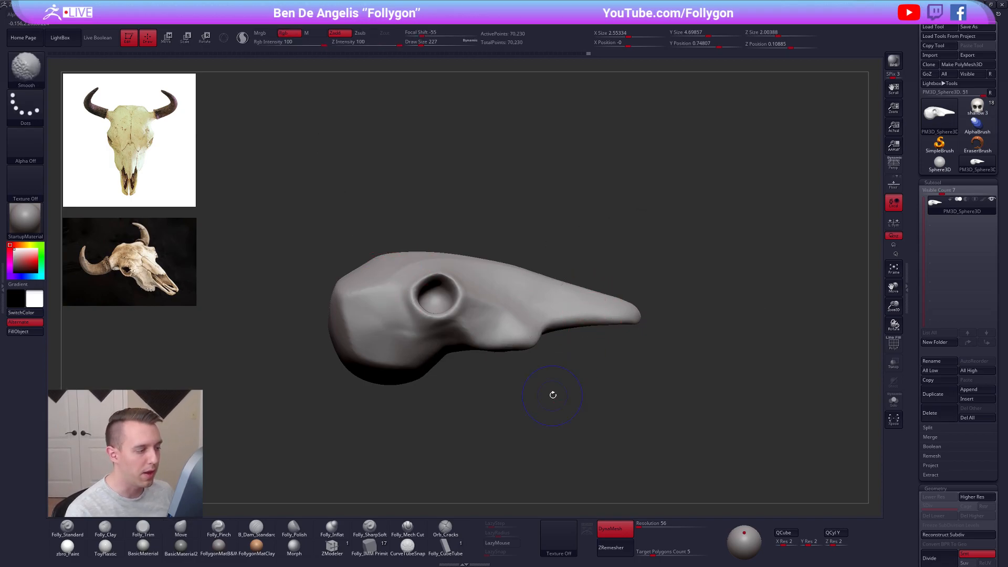
Hide and delete the sliced-off underside of the jaw, and close the hole left by the cut
key(shift+f)
mouse_move(516, 319)
right_down()
mouse_move(519, 237)
mouse_move(525, 315)
right_up()
ctrl+shift+click(547, 324)
key(space)
click(579, 328)
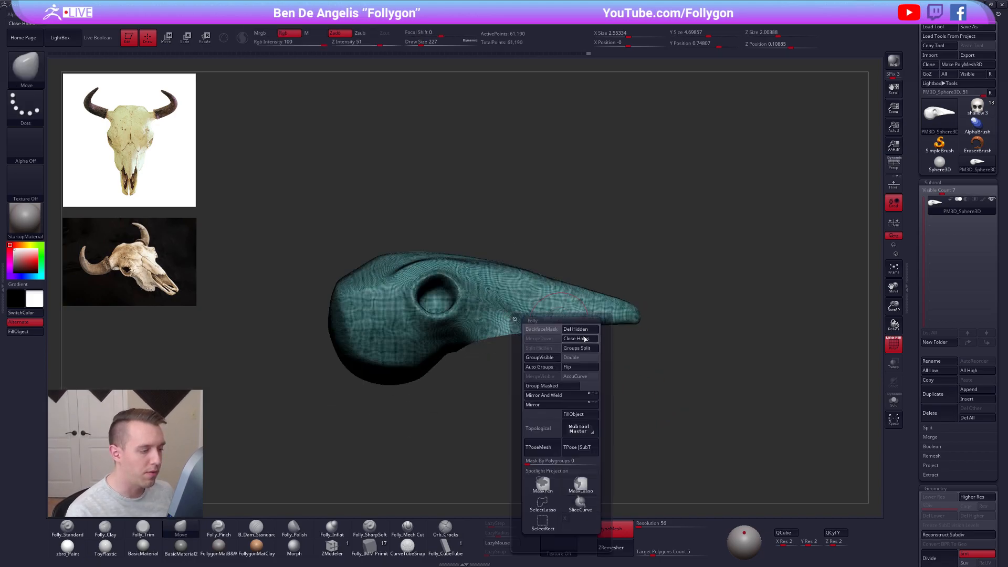
Remesh the trimmed skull with DynaMesh at resolution 120
key(ctrl+z)
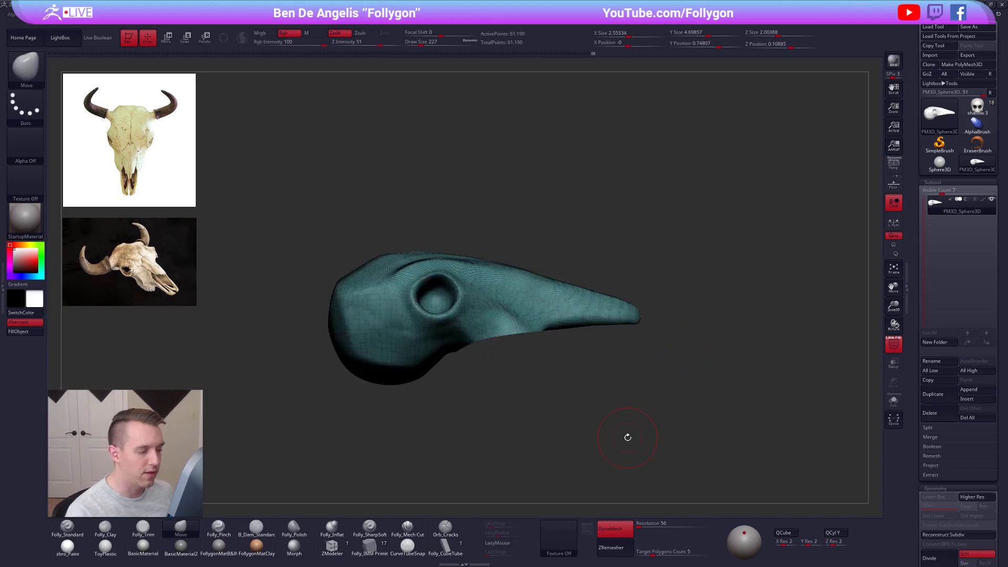
ctrl+drag(628, 450, 601, 421)
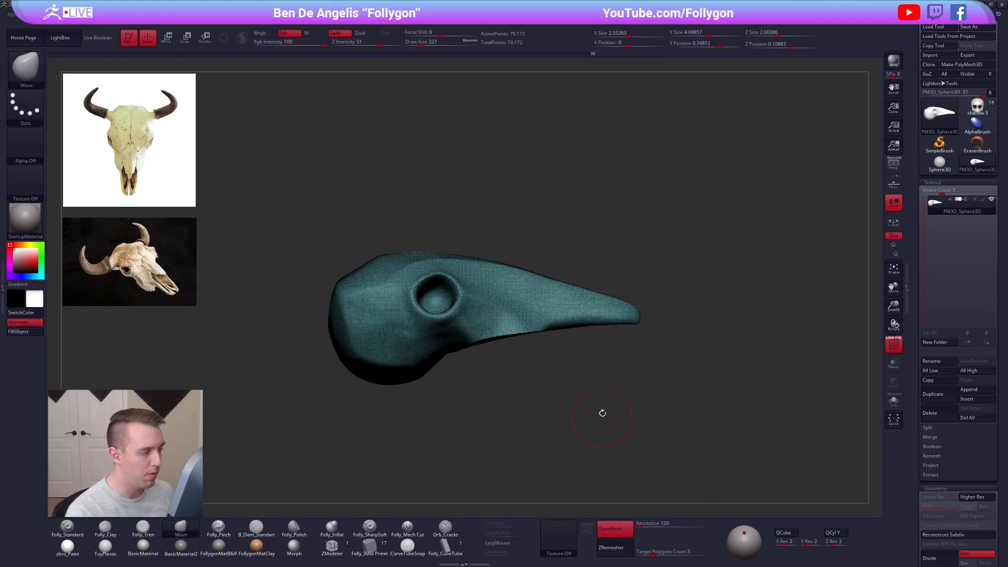
Turn off the polyframe display and inspect the side and underside of the trimmed skull
key(shift+f)
right_drag(583, 315, 578, 247)
right_drag(542, 307, 544, 389)
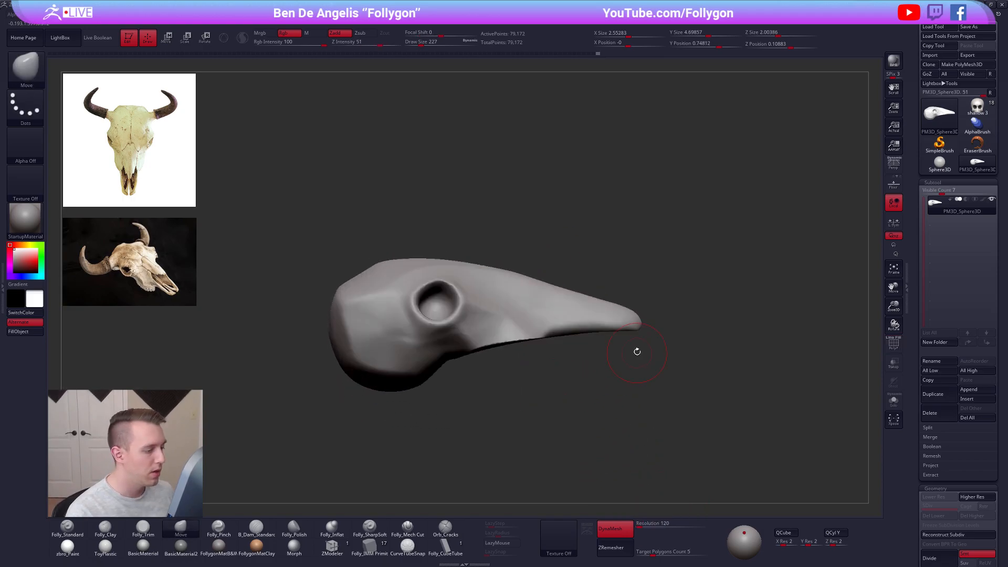
key(ctrl+f)
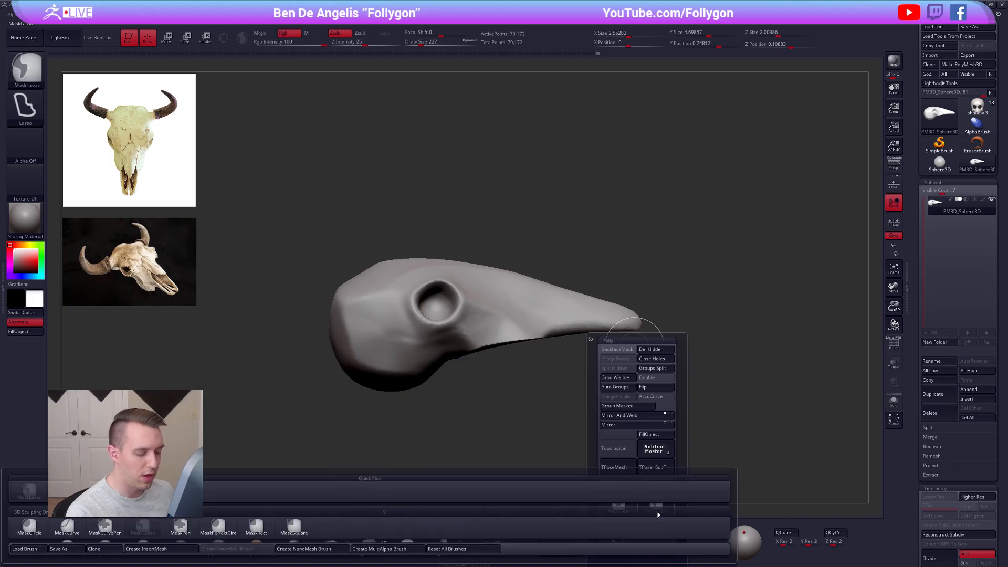
right_drag(526, 325, 530, 254)
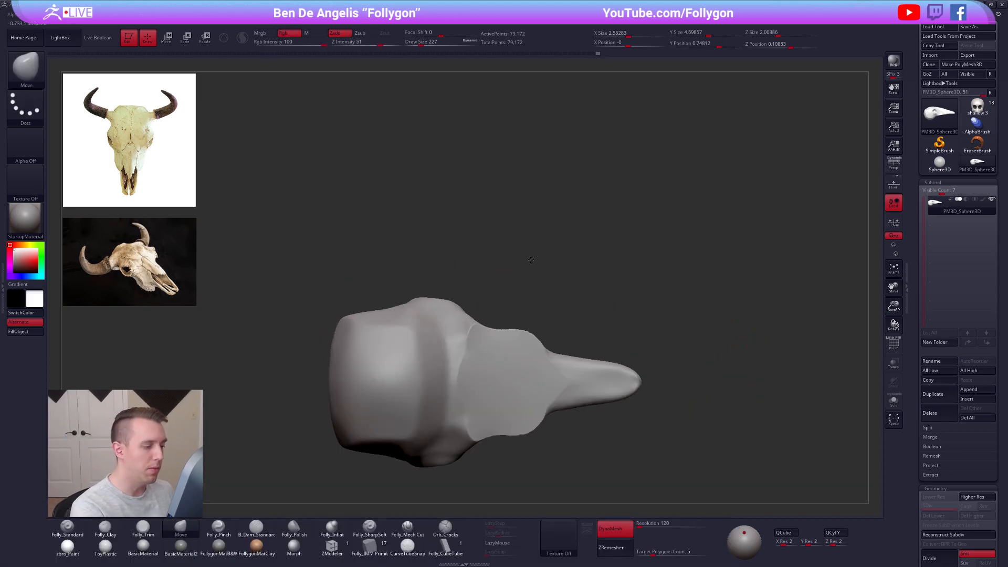
Reshape the lower edge of the cheek and jaw behind the snout with a large Move brush
key(ctrl+f)
click(563, 387)
key(space)
drag(522, 336, 527, 335)
right_drag(530, 326, 522, 393)
key(space)
drag(523, 342, 531, 340)
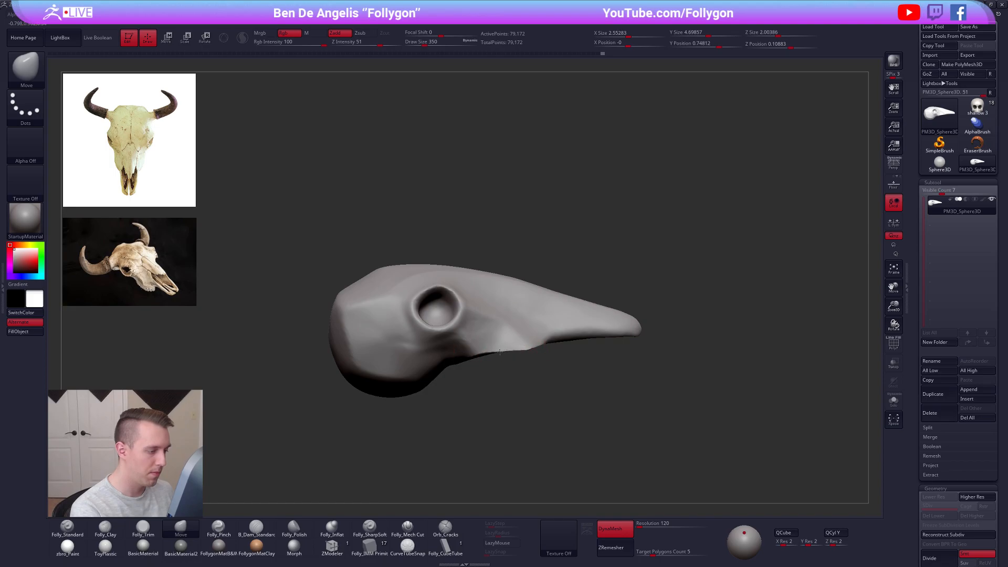
key(space)
drag(504, 343, 498, 343)
Smooth the cheek surface below the eye socket with the Smooth brush
key(ctrl+f)
click(525, 395)
mouse_move(472, 344)
right_down()
mouse_move(491, 329)
mouse_move(464, 341)
right_up()
key(2)
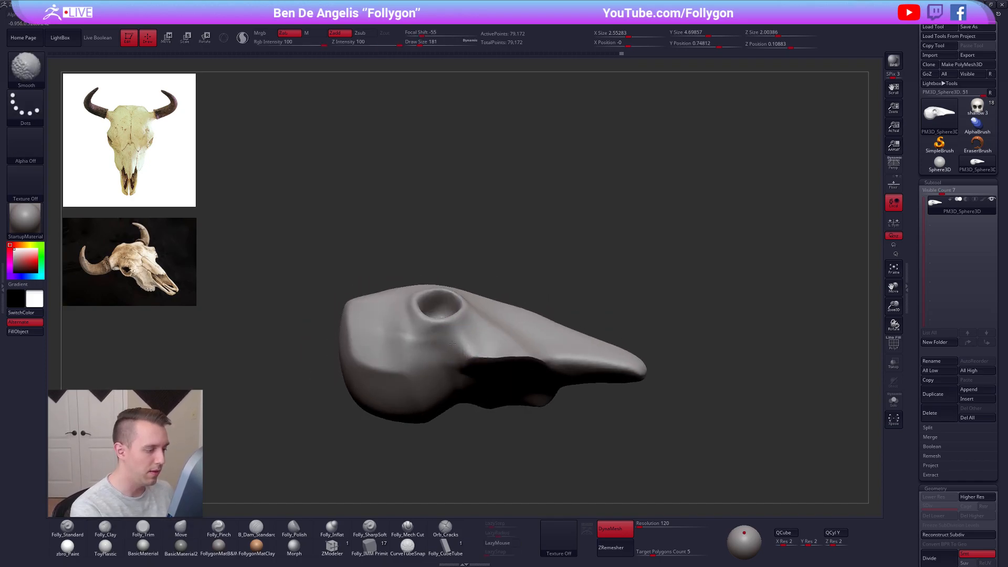
shift+drag(451, 344, 449, 343)
right_drag(448, 344, 443, 382)
alt+right_drag(439, 320, 462, 333)
Adjust the cheekbones and side contours below the eye sockets symmetrically with the Move brush
key(4)
key(space)
drag(471, 322, 447, 302)
mouse_move(447, 302)
right_down()
mouse_move(462, 363)
mouse_move(517, 359)
mouse_move(530, 378)
mouse_move(569, 359)
mouse_move(549, 354)
right_up()
key(space)
drag(554, 334, 557, 334)
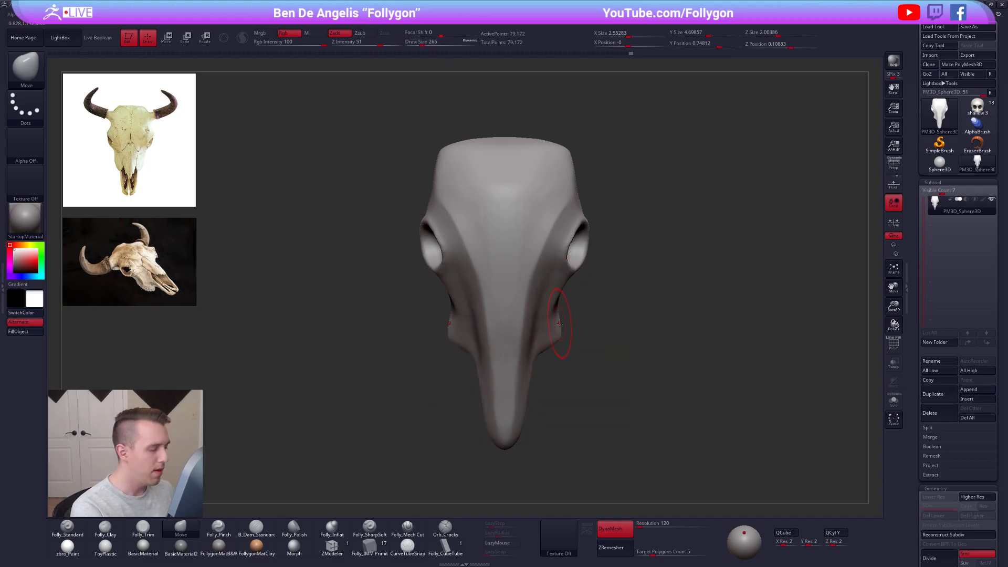
right_drag(567, 354, 508, 310)
key(space)
drag(520, 249, 516, 249)
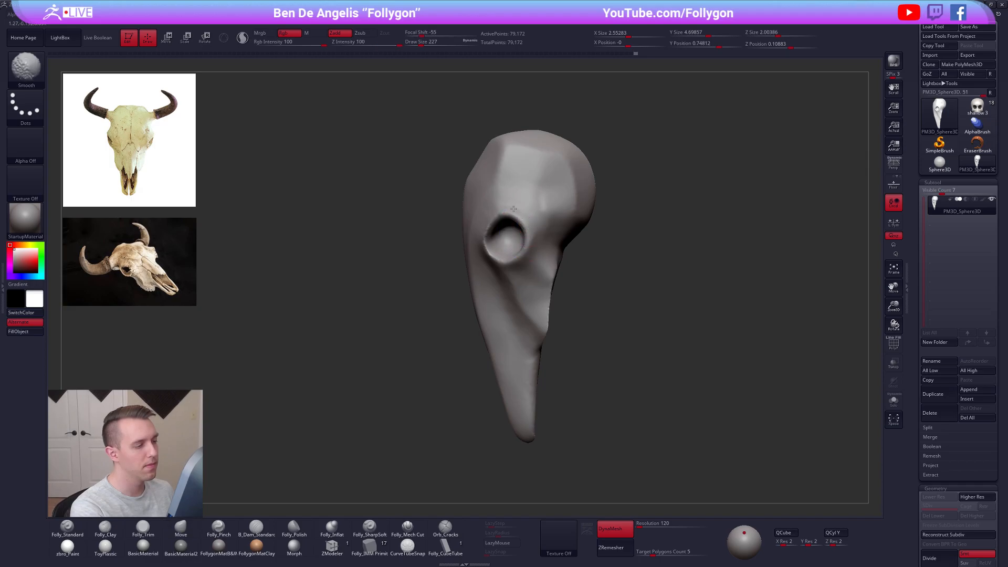
Sharpen the side edge at the back of the cranium with the Folly_Pinch brush
mouse_move(562, 201)
alt+right_down()
mouse_move(531, 234)
mouse_move(540, 220)
mouse_move(527, 265)
alt+right_up()
alt+right_drag(526, 266, 474, 317)
key(5)
mouse_move(589, 223)
right_down()
mouse_move(545, 216)
mouse_move(540, 227)
right_up()
drag(568, 230, 555, 267)
mouse_move(558, 275)
right_down()
mouse_move(566, 263)
mouse_move(564, 286)
right_up()
Pinch the plane edges along the rear and underside of the skull at brush sizes 252 and 192
key(space)
drag(560, 284, 563, 284)
mouse_move(571, 283)
right_down()
mouse_move(554, 274)
mouse_move(449, 333)
right_up()
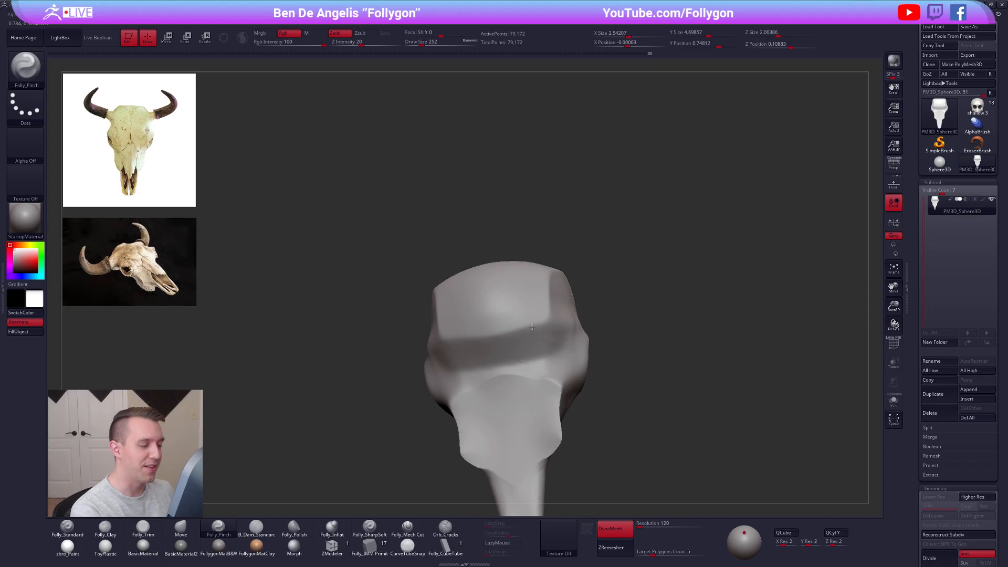
key(space)
drag(484, 355, 480, 352)
right_drag(479, 351, 526, 357)
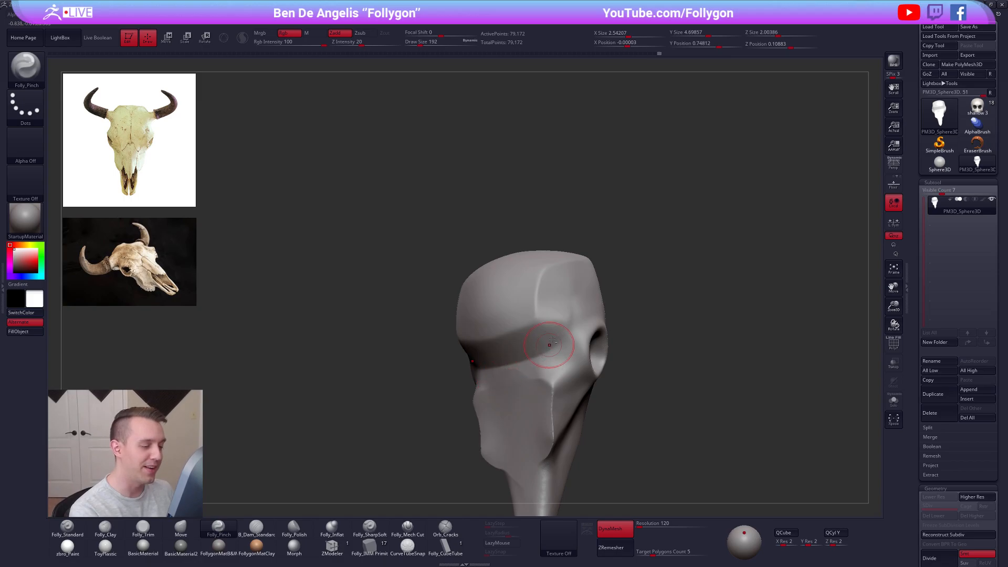
Reshape the rear and side contour of the cranium around the eye socket with the Move brush
mouse_move(563, 328)
shift+right_down()
mouse_move(582, 373)
mouse_move(619, 398)
mouse_move(643, 442)
mouse_move(644, 425)
mouse_move(640, 456)
shift+right_up()
key(b)
key(m)
key(v)
key(space)
drag(580, 315, 584, 315)
mouse_move(548, 297)
right_down()
mouse_move(589, 286)
mouse_move(571, 268)
right_up()
Refine the skull's front outline from the forehead down to the snout with the Move brush
key(3)
key(b)
key(m)
key(v)
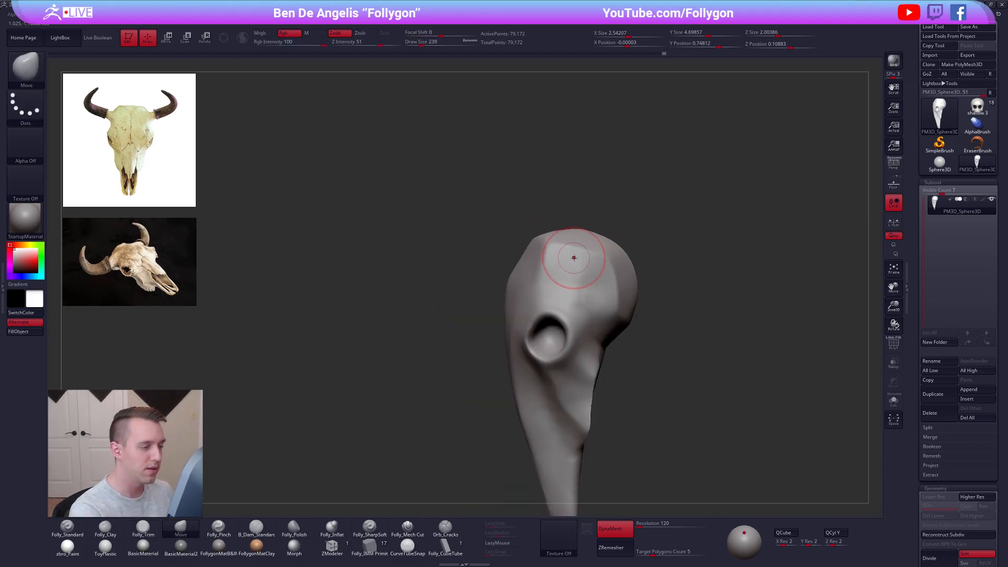
mouse_move(582, 260)
right_down()
mouse_move(605, 275)
mouse_move(600, 210)
mouse_move(598, 266)
mouse_move(590, 259)
right_up()
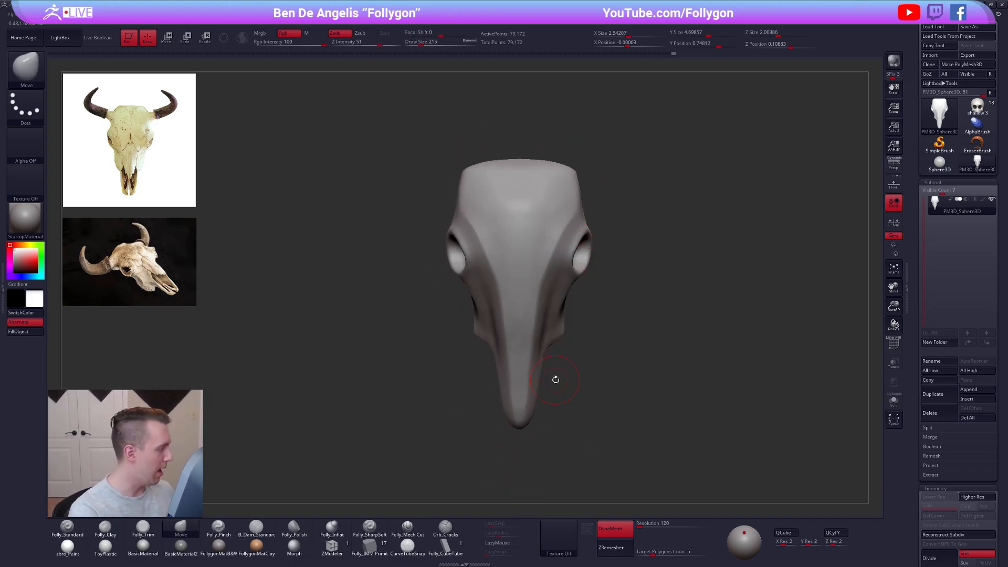
drag(550, 357, 547, 380)
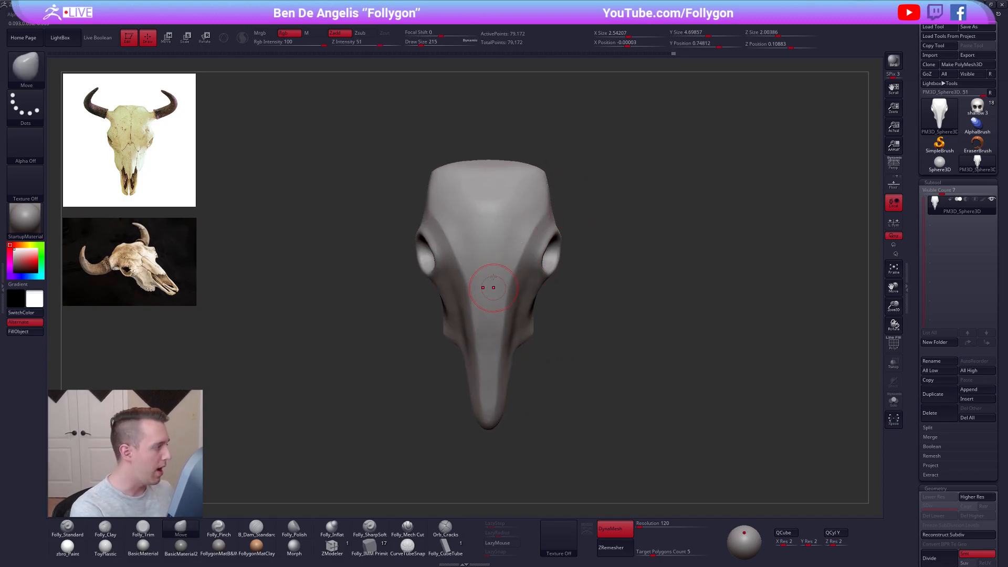
key(space)
drag(505, 262, 514, 260)
mouse_move(530, 255)
alt+right_down()
mouse_move(519, 284)
mouse_move(501, 291)
alt+right_up()
Flatten the temple above the eye socket with the Folly_Trim brush and smooth the trimmed area
key(space)
key(3)
mouse_move(548, 235)
mouse_down()
mouse_move(548, 213)
mouse_move(542, 240)
mouse_up()
mouse_move(547, 211)
mouse_down()
mouse_move(539, 239)
mouse_move(540, 213)
mouse_up()
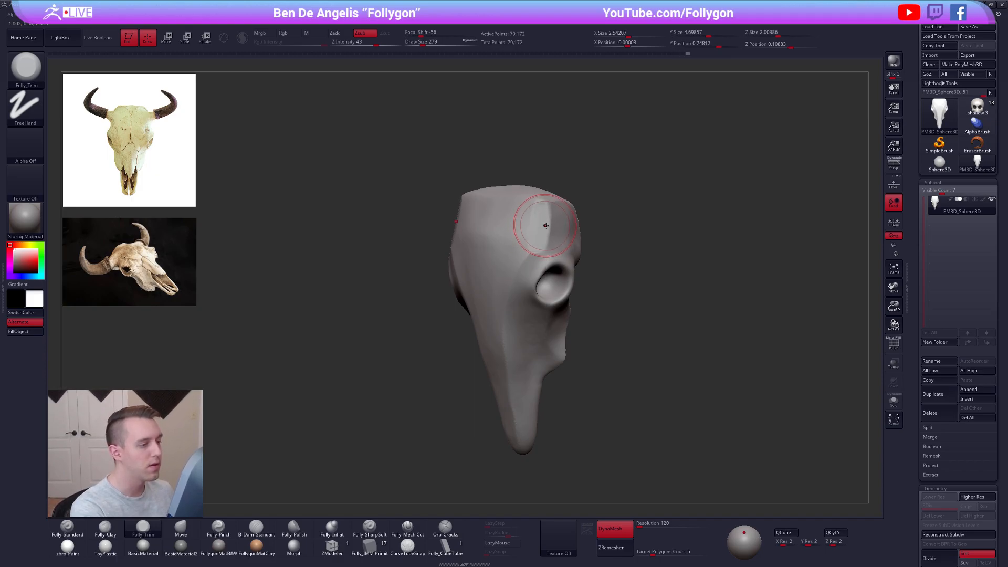
key(shift)
shift+drag(538, 232, 538, 239)
shift+right_drag(539, 236, 560, 231)
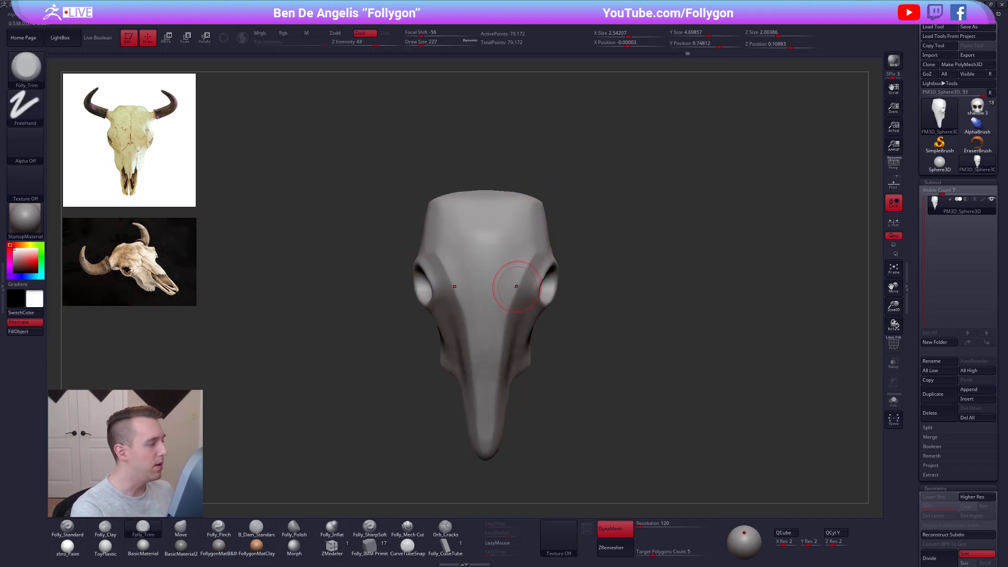
Mask everything except the eye sockets, move the sockets slightly outward with Transpose Move, and clear the mask
alt+right_drag(488, 336, 511, 306)
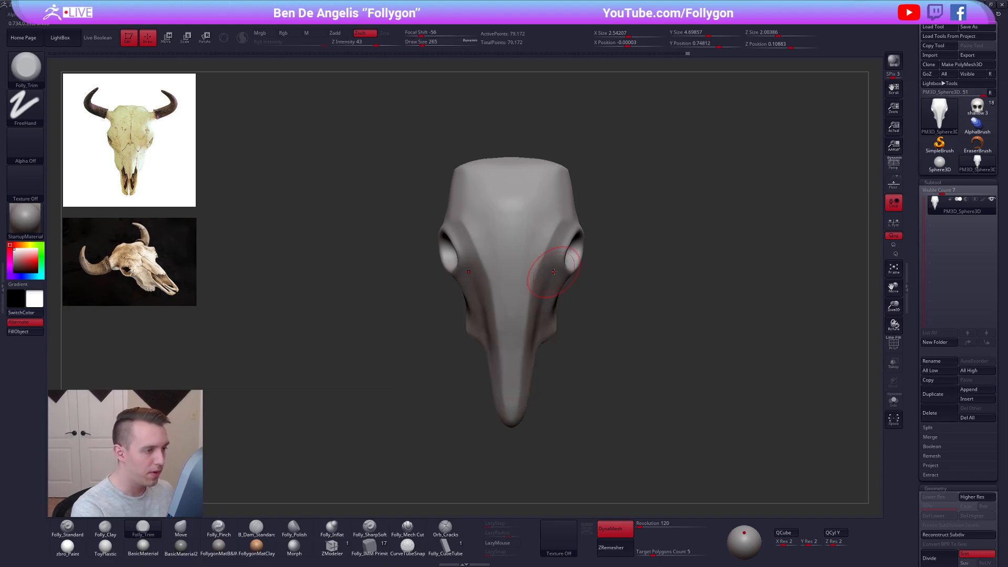
key(b)
key(m)
key(v)
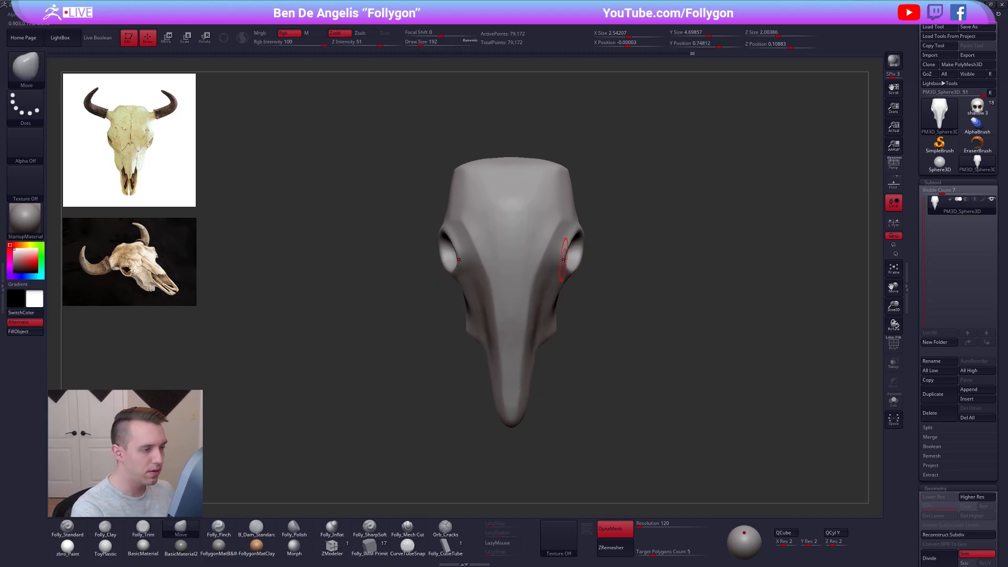
key(space)
mouse_move(564, 258)
mouse_down()
mouse_move(566, 241)
mouse_move(599, 295)
mouse_up()
key(space)
ctrl+click(605, 319)
key(w)
drag(577, 254, 634, 254)
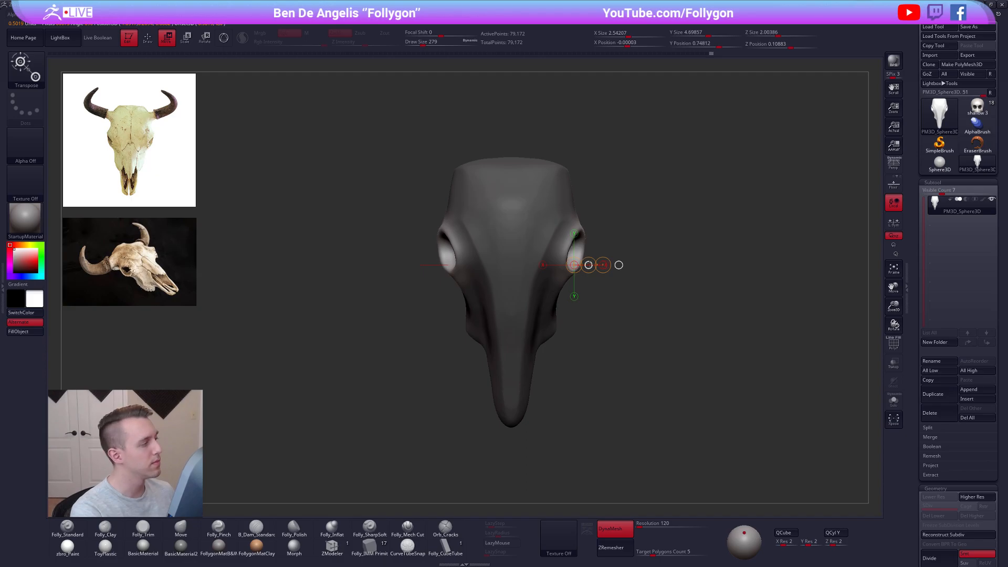
key(q)
mouse_move(595, 281)
ctrl+mouse_down()
mouse_move(603, 273)
mouse_move(590, 254)
mouse_move(583, 267)
ctrl+mouse_up()
Refine the eye socket rims and the cheek's lower edge with the Move brush, smoothing lightly
key(space)
key(space)
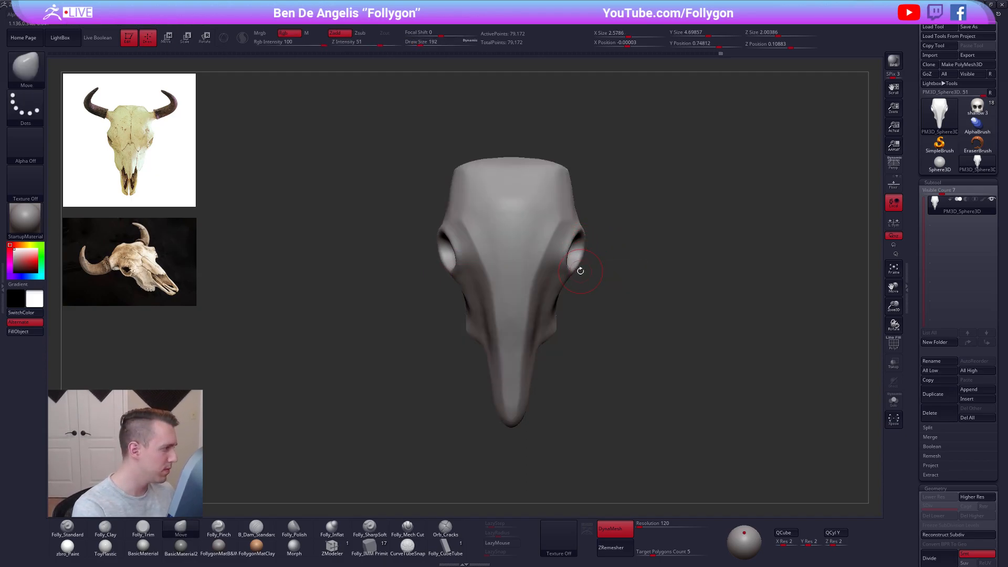
key(space)
drag(447, 237, 458, 255)
key(space)
shift+drag(446, 302, 450, 256)
drag(455, 356, 553, 326)
key(space)
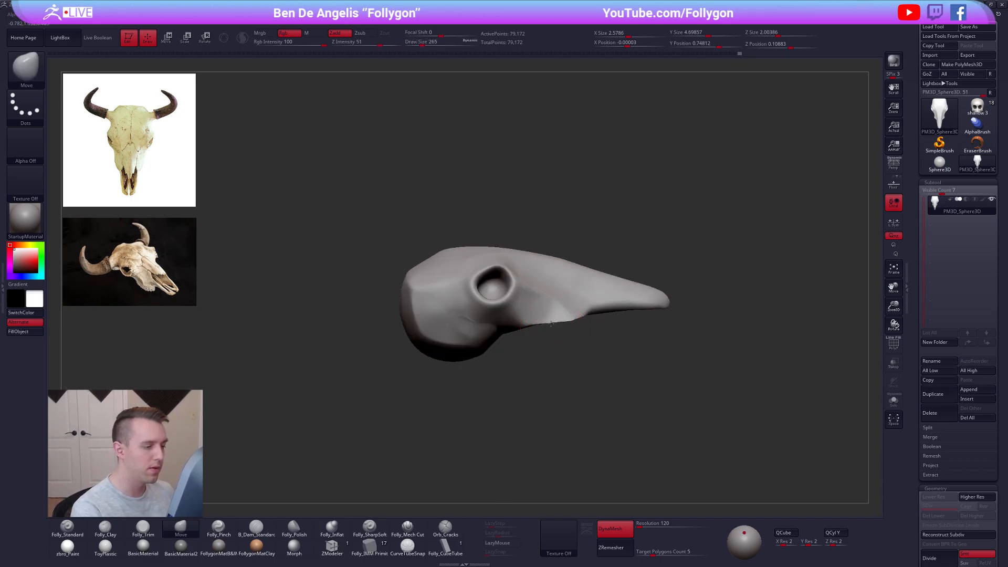
shift+drag(473, 329, 462, 326)
Check the skull's polygon density with the polyframe and remesh it with DynaMesh at resolution 120
key(shift+f)
key(shift+f)
ctrl+drag(596, 429, 699, 378)
Adjust the forehead and outer eye socket contours from the front with a large Move brush
mouse_move(505, 373)
shift+mouse_down()
mouse_move(479, 342)
mouse_move(477, 434)
mouse_move(554, 441)
shift+mouse_up()
key(space)
drag(542, 186, 551, 186)
mouse_move(615, 251)
alt+mouse_down()
mouse_move(619, 211)
mouse_move(600, 249)
alt+mouse_up()
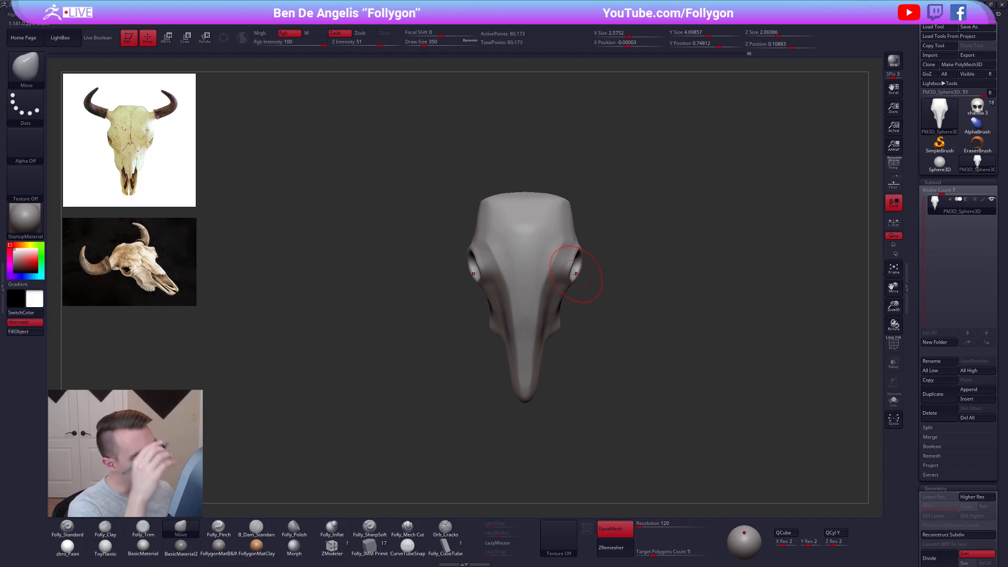
key(shift)
key(space)
drag(533, 287, 529, 287)
Refine the nasal bridge between the eye sockets with the Move brush at sizes 279 and 239
key(shift)
drag(590, 262, 612, 261)
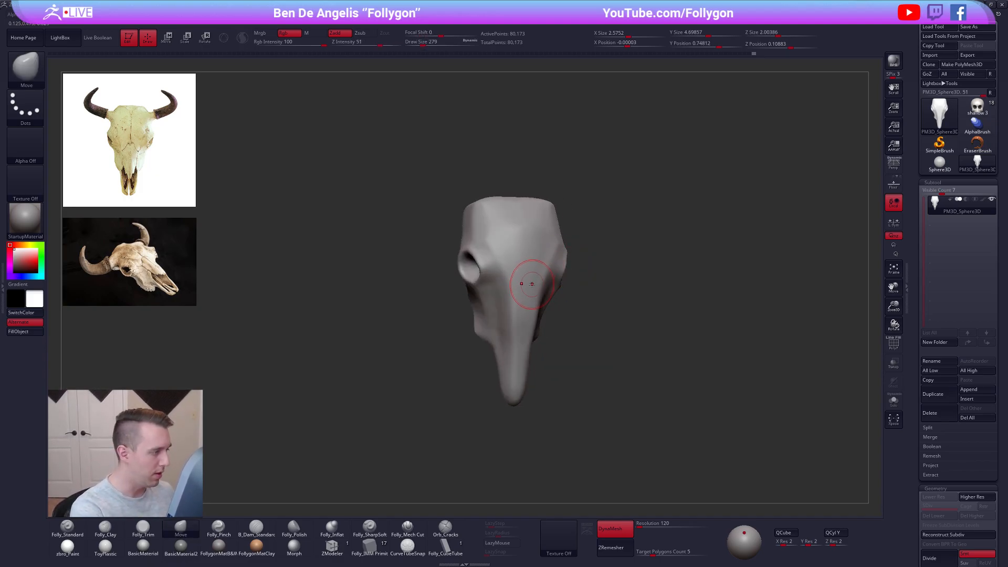
key(space)
drag(529, 280, 526, 280)
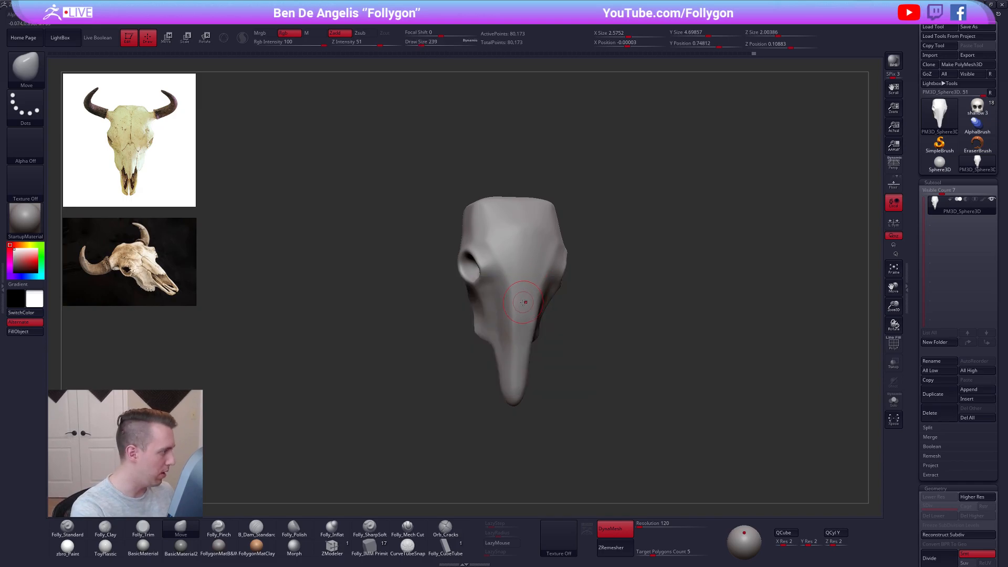
right_drag(524, 303, 527, 279)
key(space)
drag(528, 279, 539, 279)
Mask part of the cranium with MaskLasso and pull the forehead profile forward with a very large Move brush
mouse_move(501, 193)
ctrl+mouse_down()
mouse_move(531, 190)
mouse_move(517, 231)
mouse_move(526, 293)
mouse_move(653, 253)
ctrl+mouse_up()
mouse_move(531, 215)
ctrl+mouse_down()
mouse_move(499, 193)
mouse_move(551, 176)
ctrl+mouse_up()
ctrl+click(569, 259)
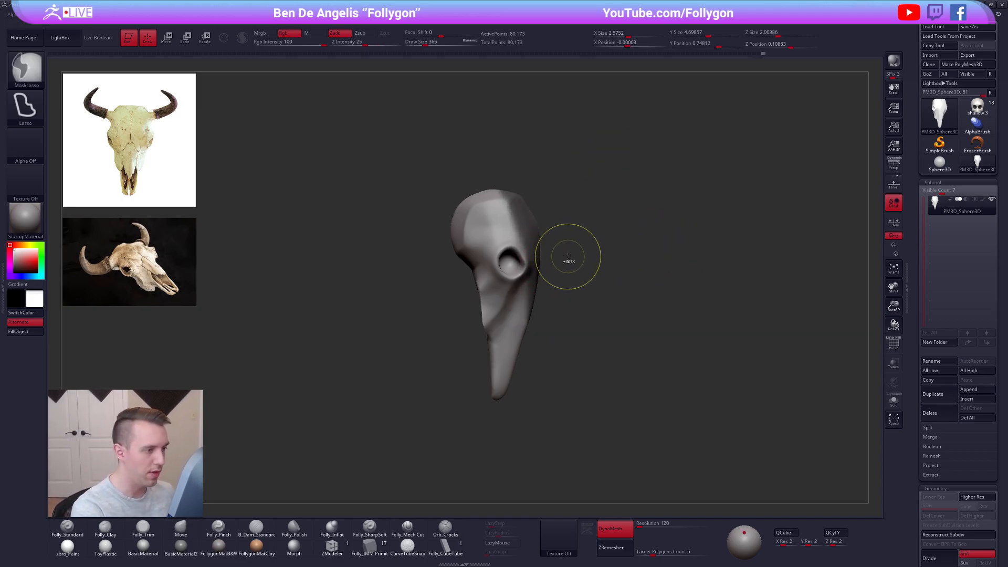
key(space)
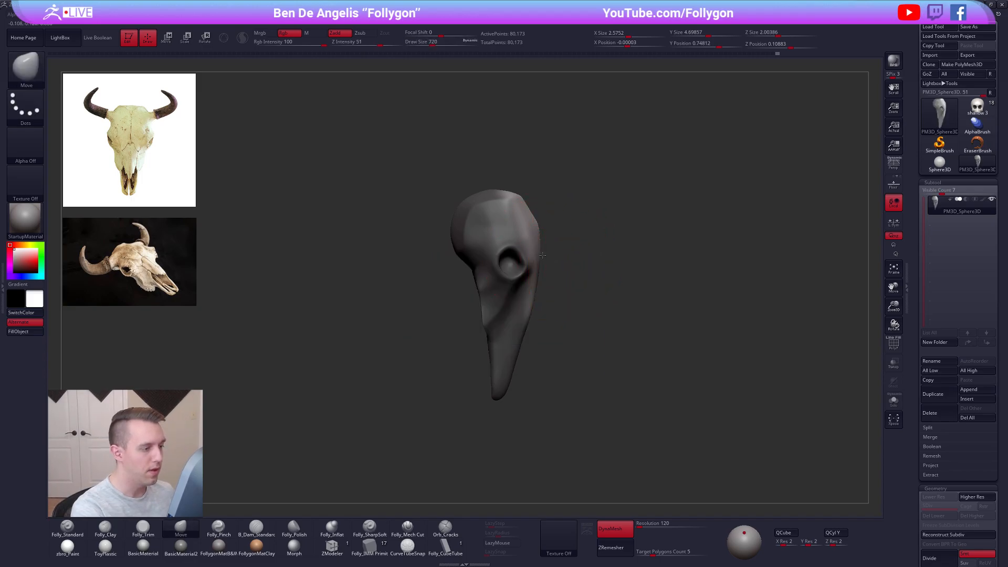
drag(536, 217, 542, 216)
key(space)
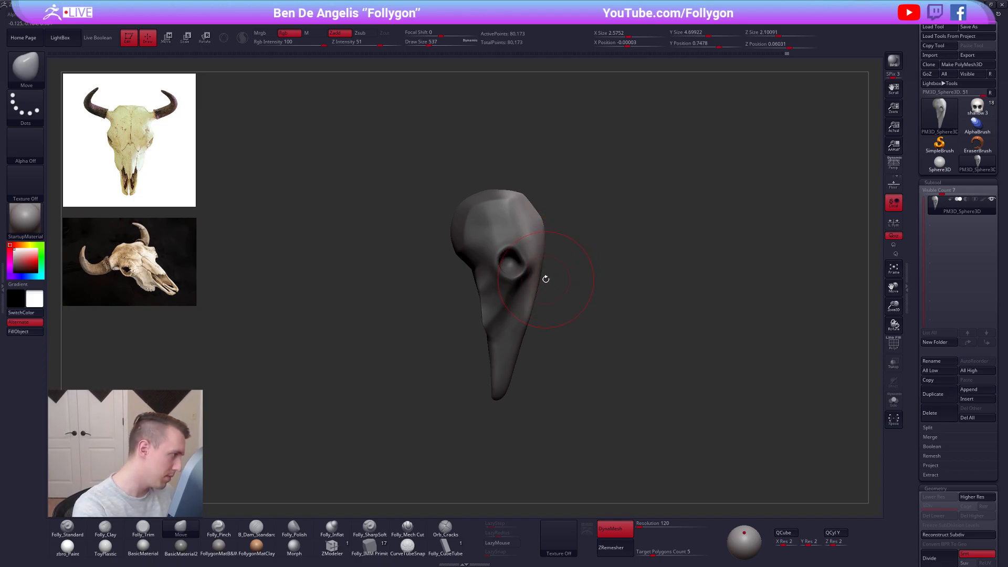
Lasso-mask the front strip of the snout, invert the mask, rotate the strip forward with Transpose Rotate, and clear the mask
alt+drag(546, 310, 551, 277)
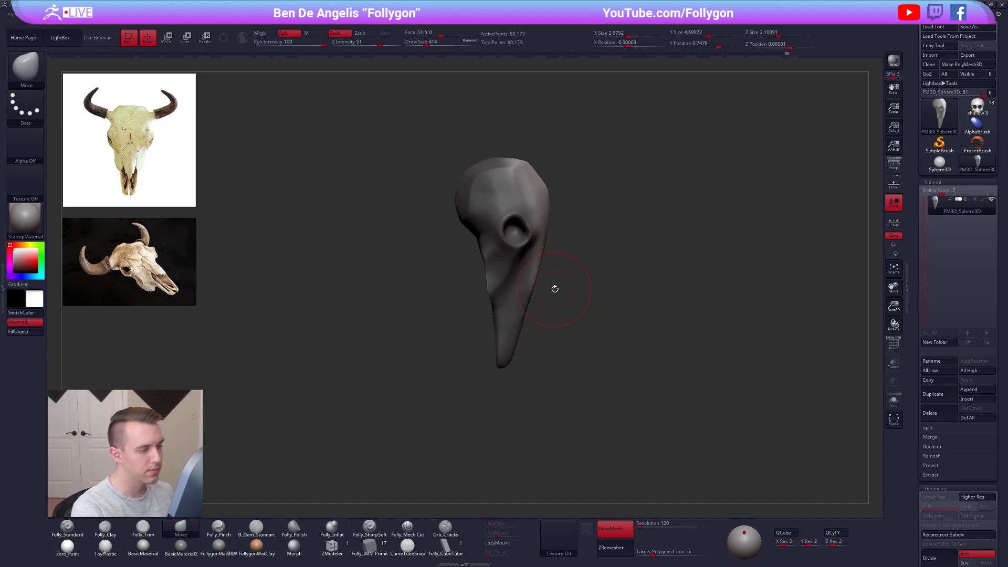
ctrl+click(554, 289)
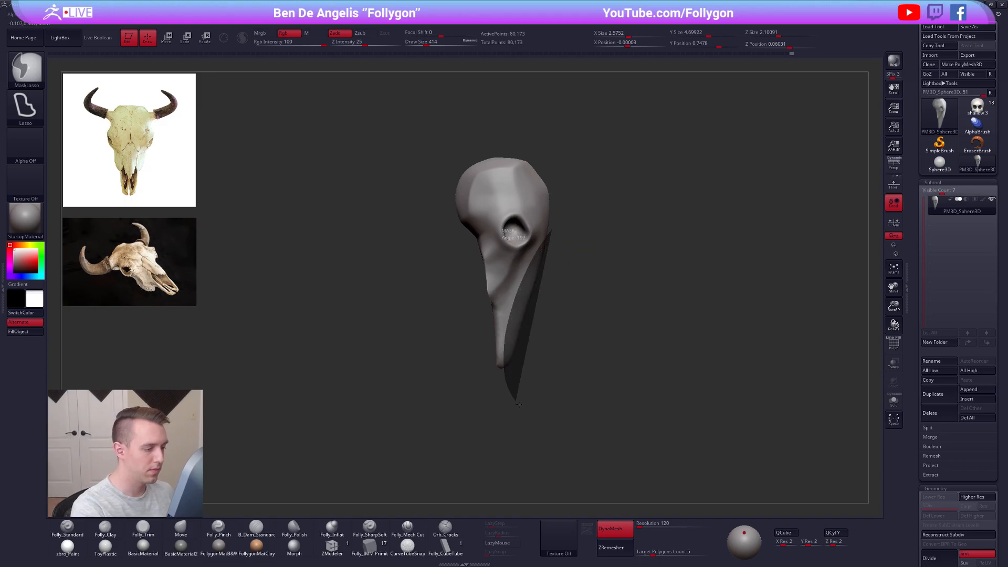
ctrl+click(566, 305)
key(r)
drag(535, 249, 509, 401)
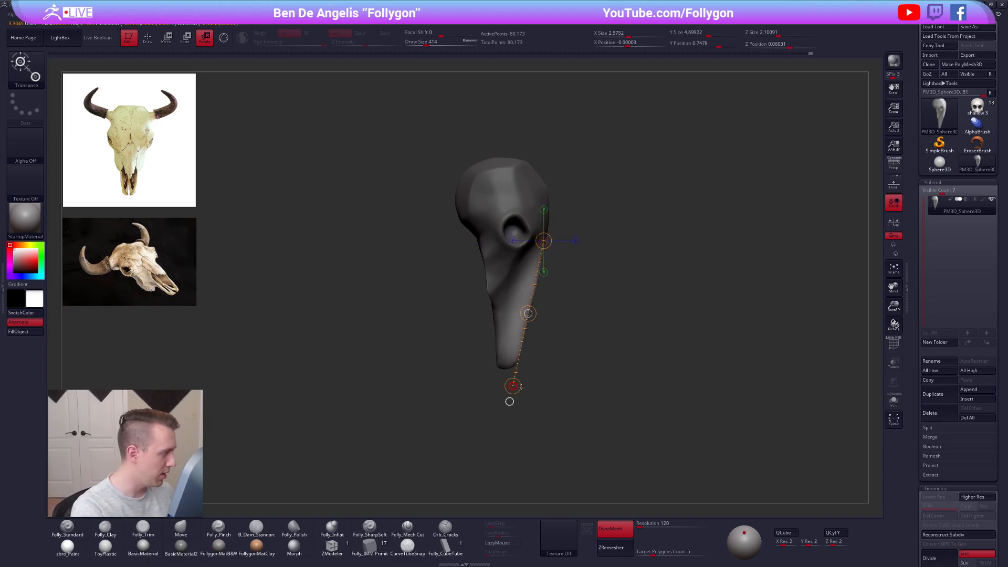
key(q)
ctrl+click(571, 307)
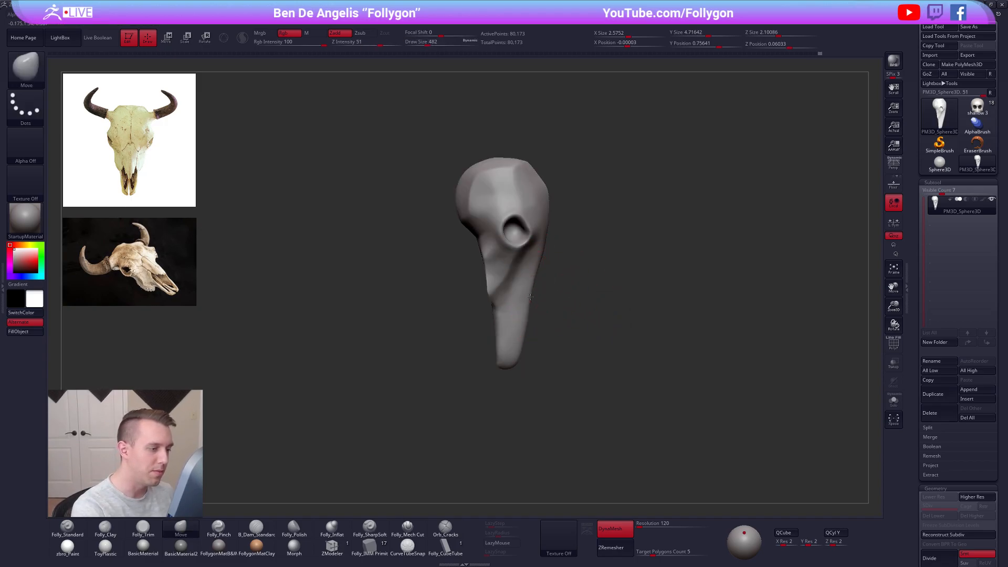
Shape the side profile of the thickened snout and its tip with a large Move brush
key(space)
key(ctrl)
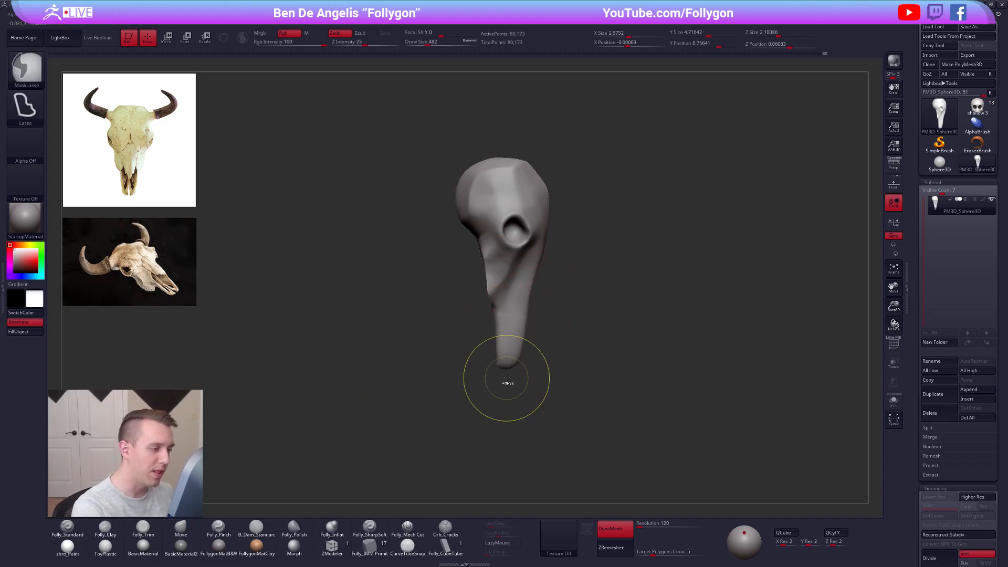
key(space)
drag(499, 341, 496, 340)
key(ctrl)
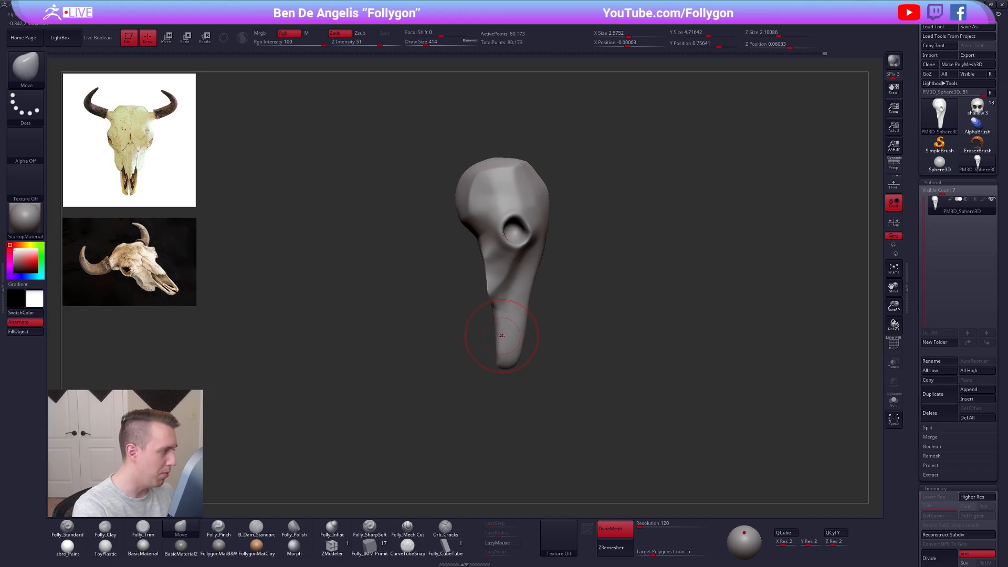
key(space)
drag(502, 336, 496, 336)
mouse_move(502, 336)
alt+right_down()
mouse_move(512, 362)
mouse_move(547, 388)
alt+right_up()
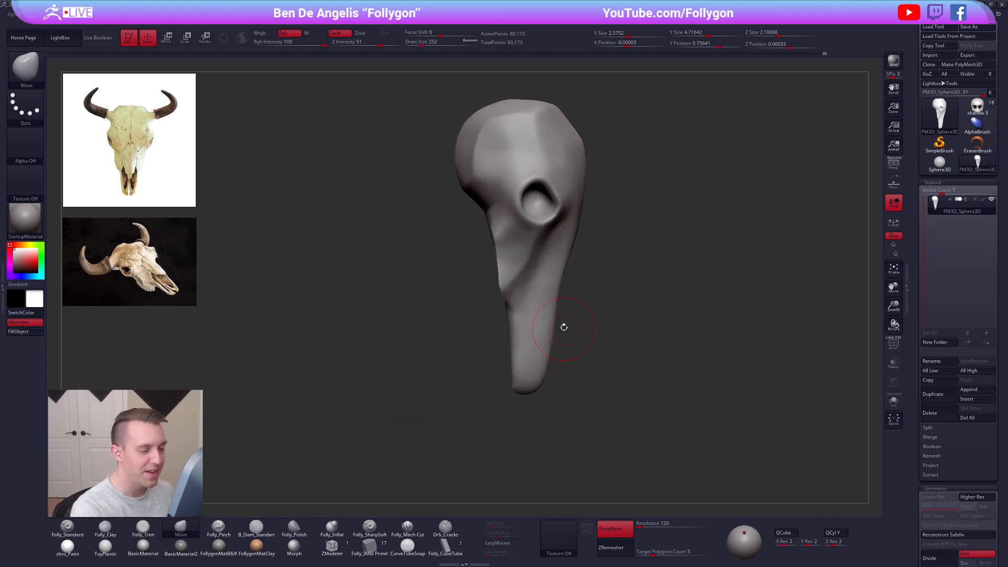
Hide the upper front section of the snout from the side with a SelectLasso selection
key(ctrl)
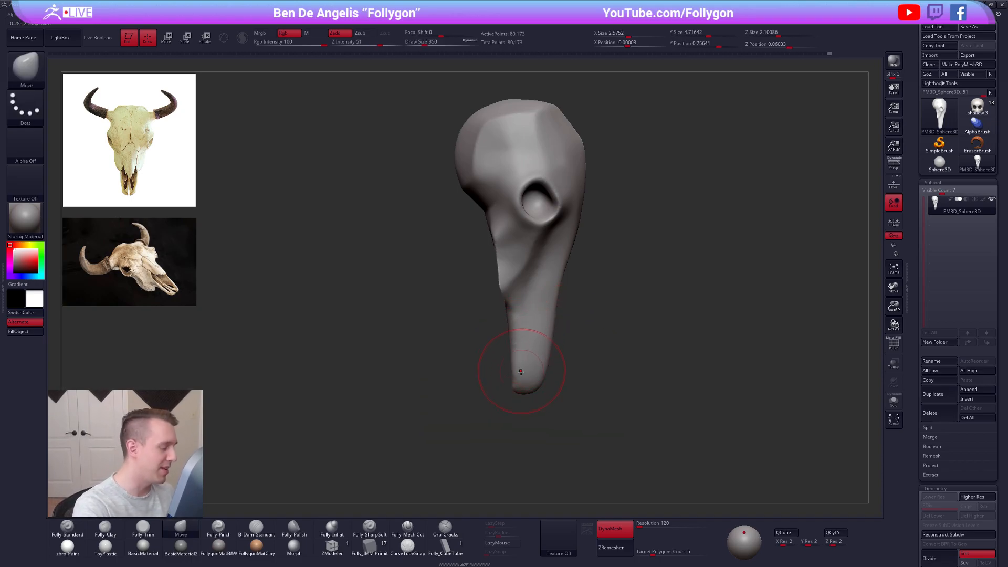
key(ctrl+shift)
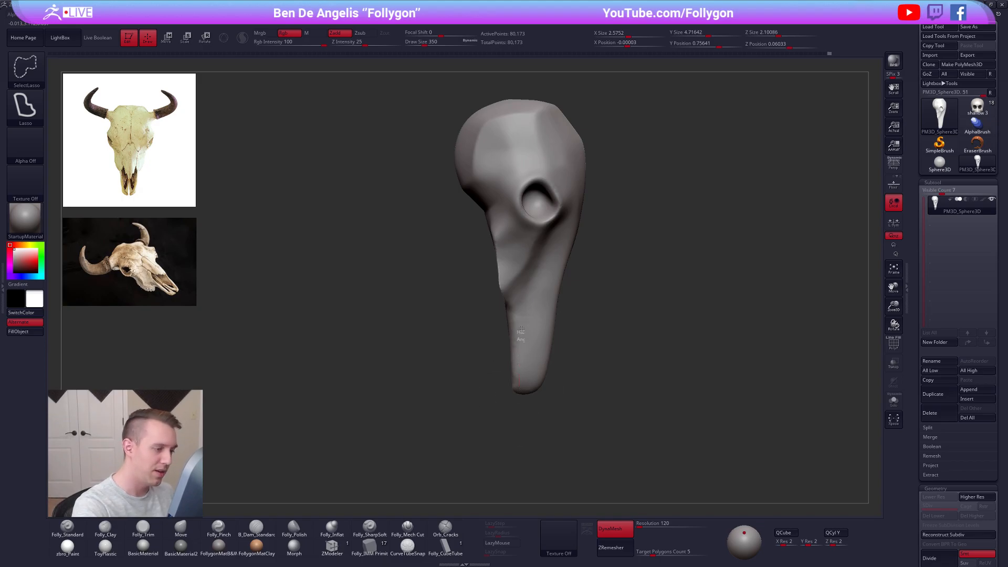
mouse_move(523, 322)
ctrl+shift+mouse_down()
mouse_move(571, 277)
mouse_move(579, 418)
ctrl+shift+mouse_up()
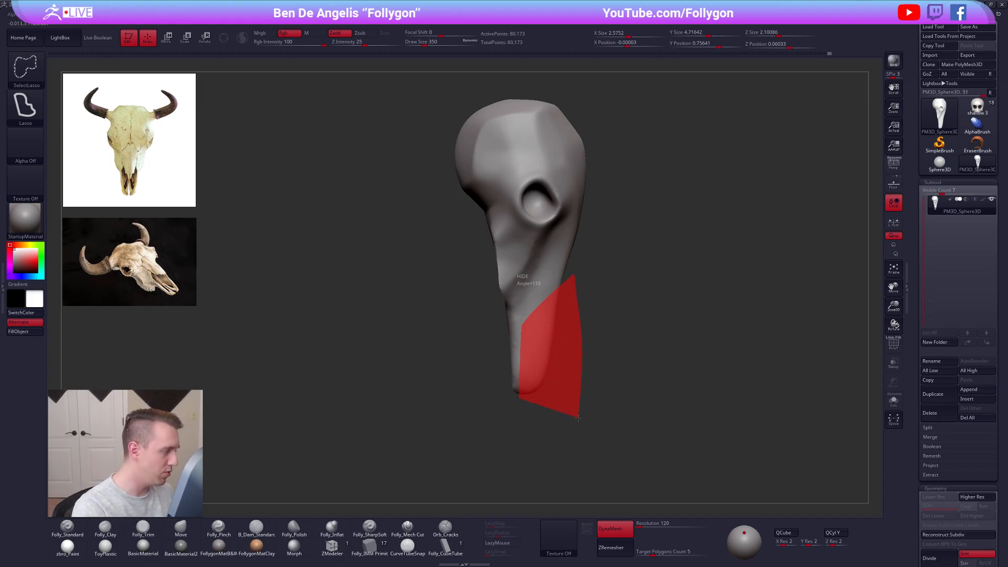
ctrl+shift+drag(578, 418, 599, 421)
key(space)
click(649, 368)
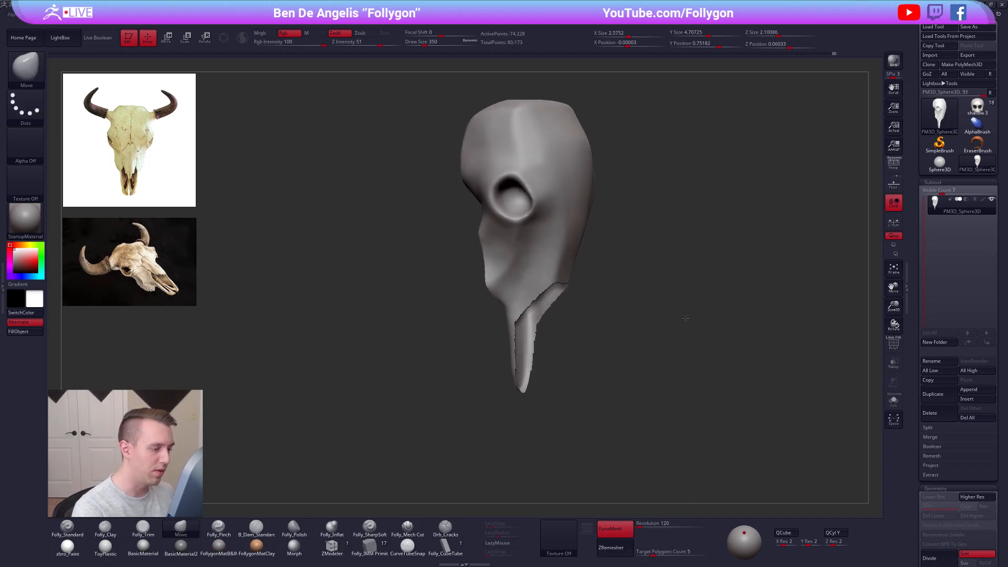
Delete the hidden snout section and close the resulting opening with a DynaMesh update at resolution 120
alt+drag(685, 367, 673, 350)
drag(656, 431, 664, 438)
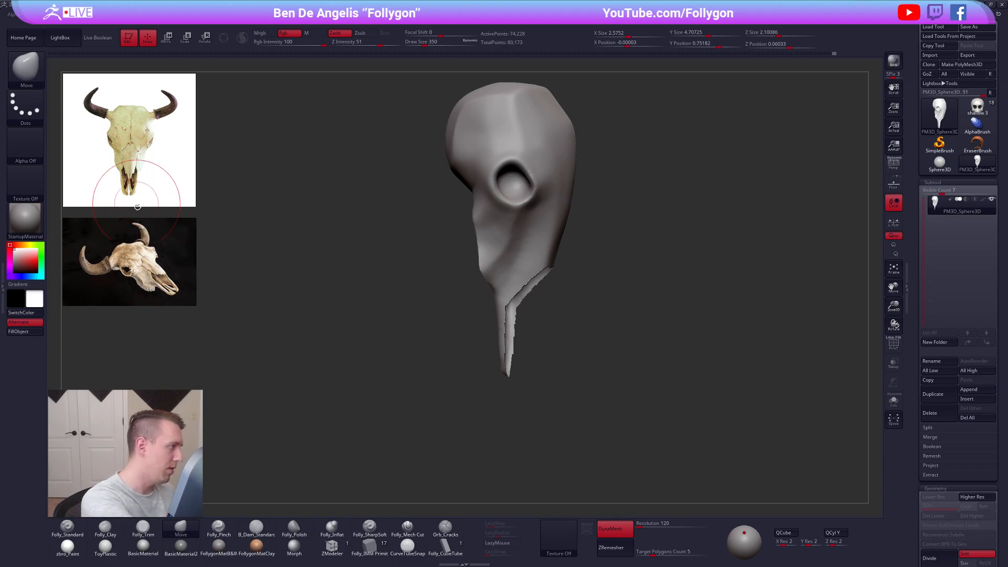
mouse_move(664, 382)
mouse_down()
mouse_move(664, 360)
mouse_move(637, 317)
mouse_up()
right_click(614, 355)
mouse_move(608, 362)
mouse_down()
mouse_move(625, 365)
mouse_move(591, 356)
mouse_move(586, 334)
mouse_move(559, 369)
mouse_move(578, 337)
mouse_up()
right_click(601, 292)
key(ctrl+shift+space)
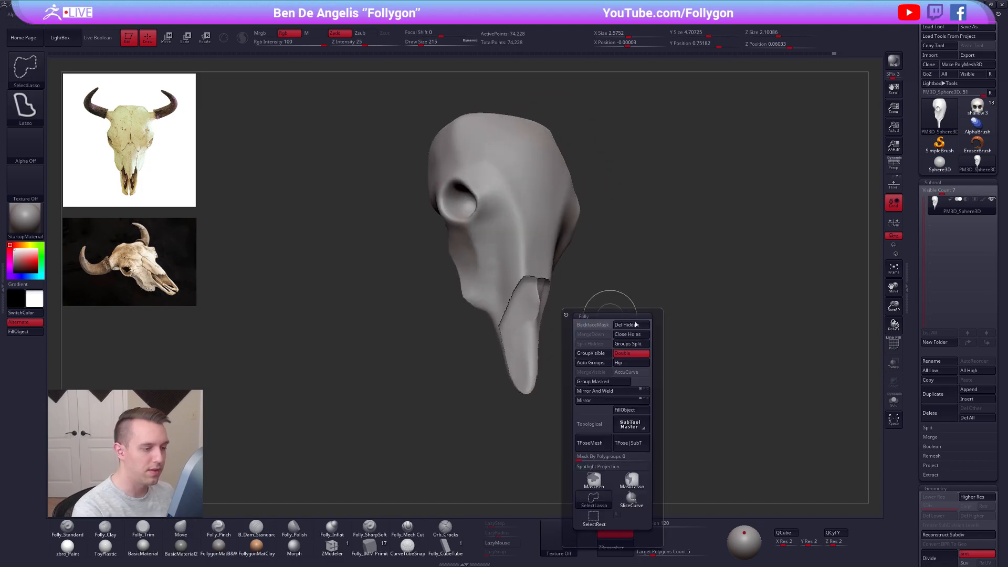
click(637, 323)
drag(565, 380, 609, 342)
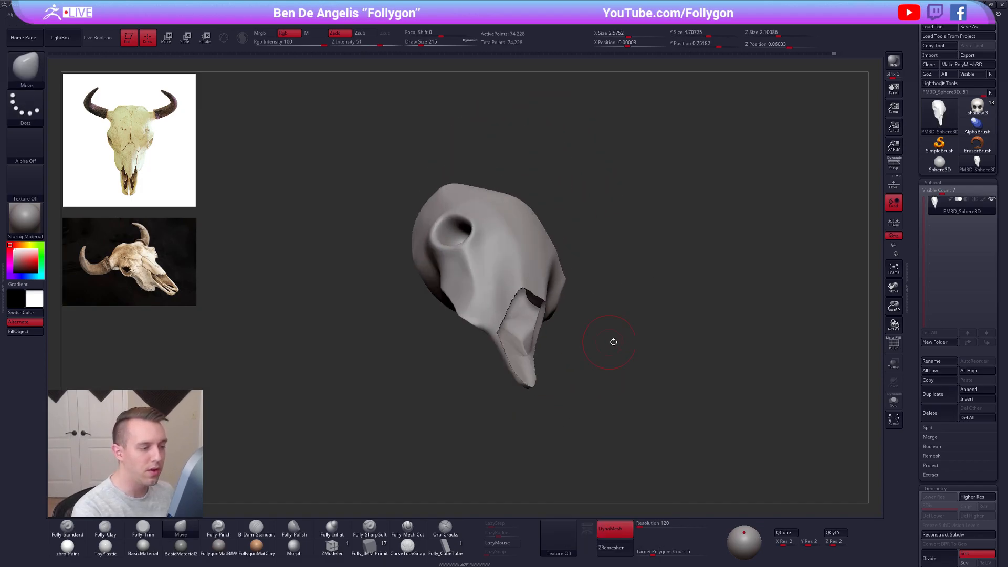
key(ctrl+z)
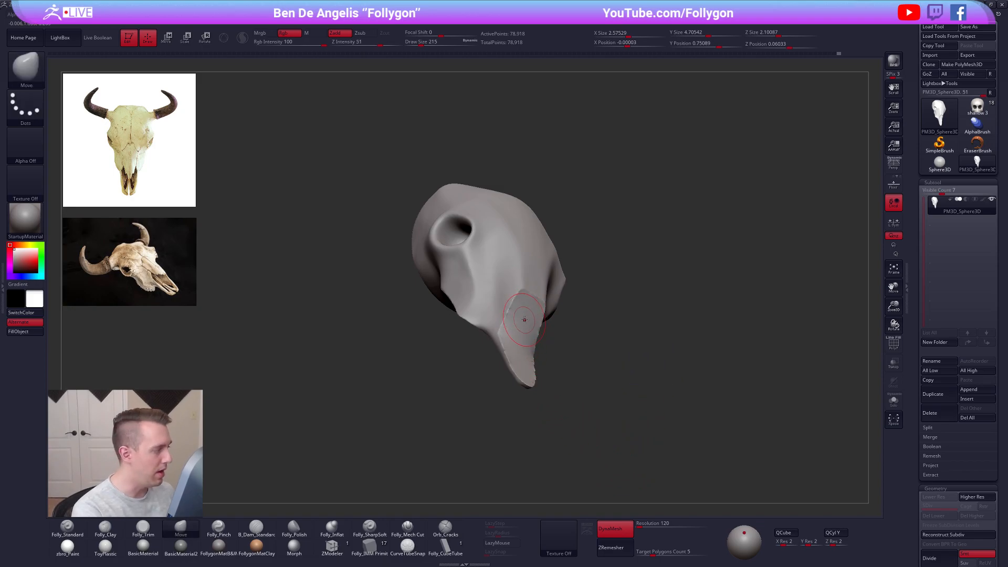
Mask the skull in front view, leaving only the nasal bone strip just above the cut unmasked
shift+right_drag(522, 324, 515, 349)
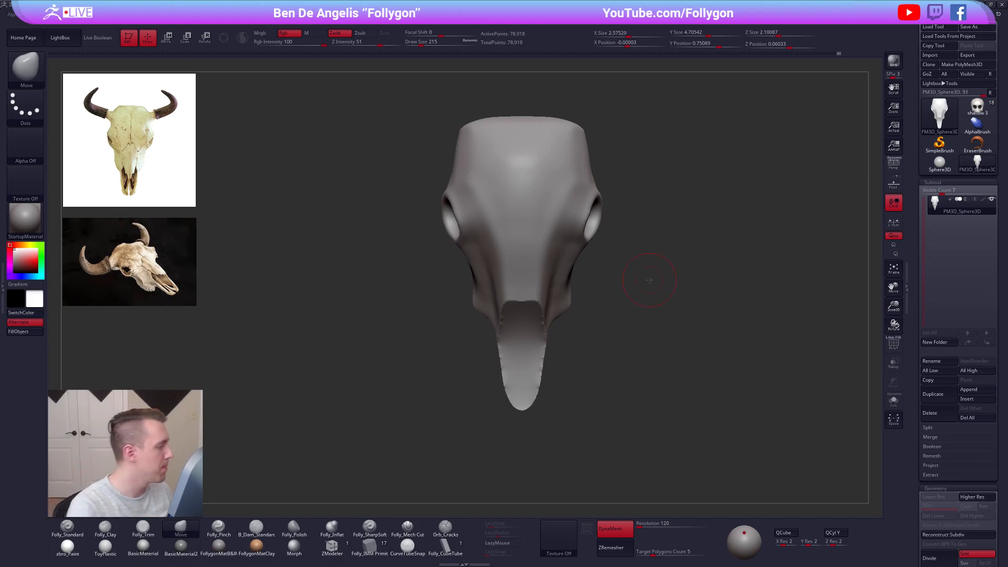
key(space)
drag(523, 299, 518, 301)
right_drag(518, 300, 526, 302)
key(space)
mouse_move(526, 301)
mouse_down()
mouse_move(519, 293)
mouse_move(538, 257)
mouse_move(551, 288)
mouse_up()
right_drag(552, 289, 583, 393)
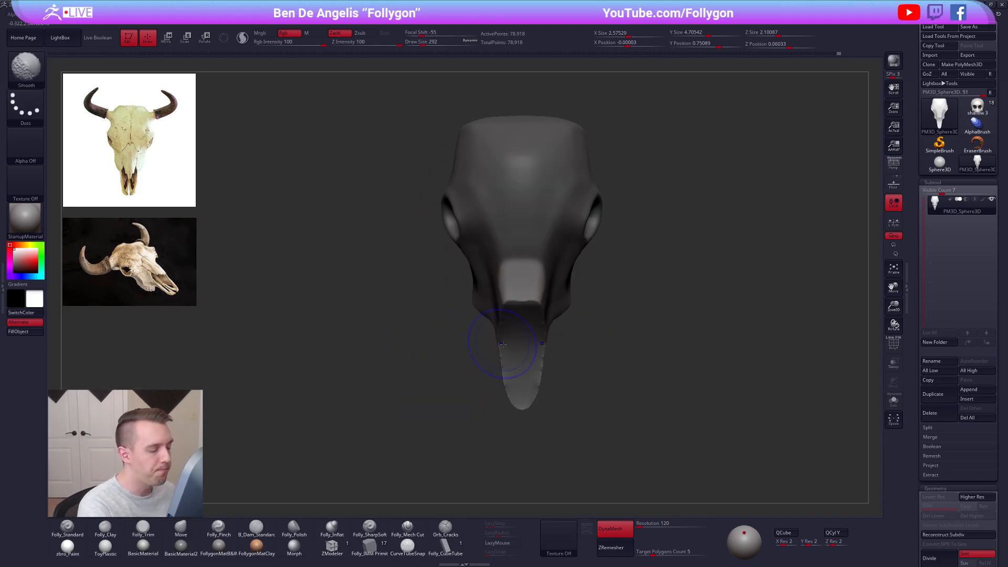
Pull the unmasked nasal strip down into a tapered point over the cut with the Move brush at size 215
right_drag(504, 313, 525, 305)
mouse_move(516, 311)
ctrl+alt+mouse_down()
mouse_move(519, 272)
mouse_move(543, 306)
ctrl+alt+mouse_up()
shift+right_drag(544, 306, 519, 304)
key(space)
drag(520, 302, 519, 340)
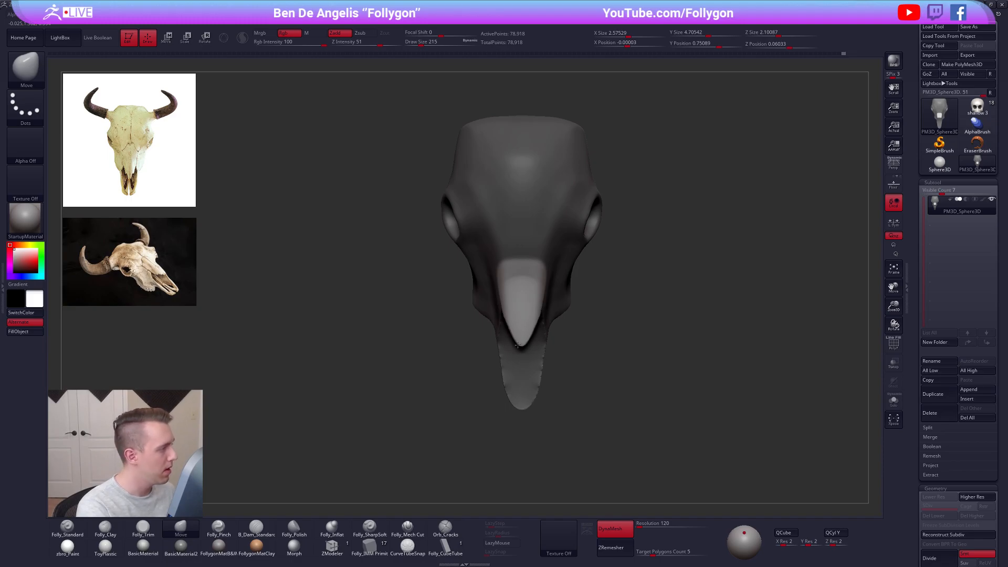
right_drag(518, 346, 485, 383)
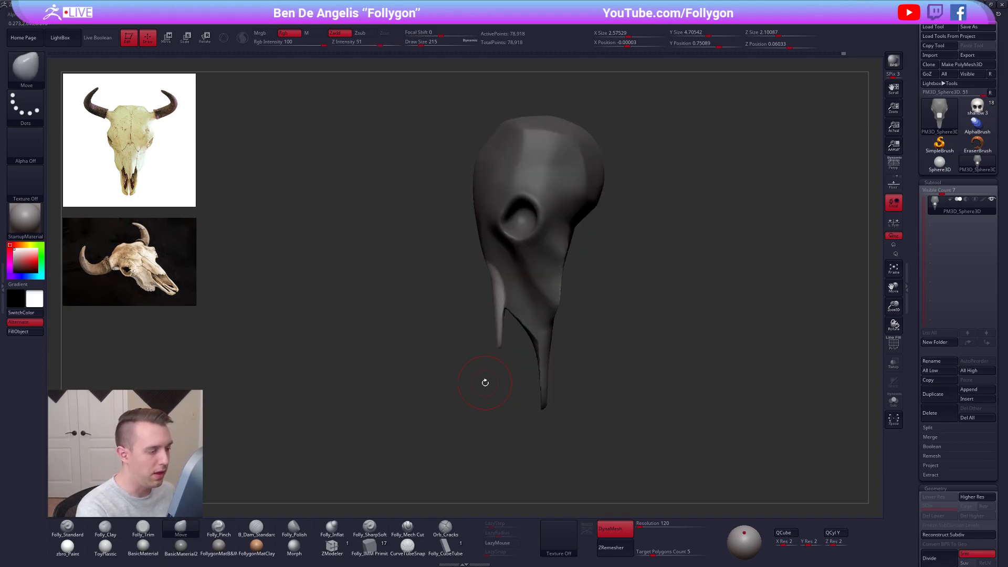
Thicken the nasal point's side profile with the Move brush at size 350, then clear the mask and update DynaMesh
key(space)
drag(497, 340, 501, 340)
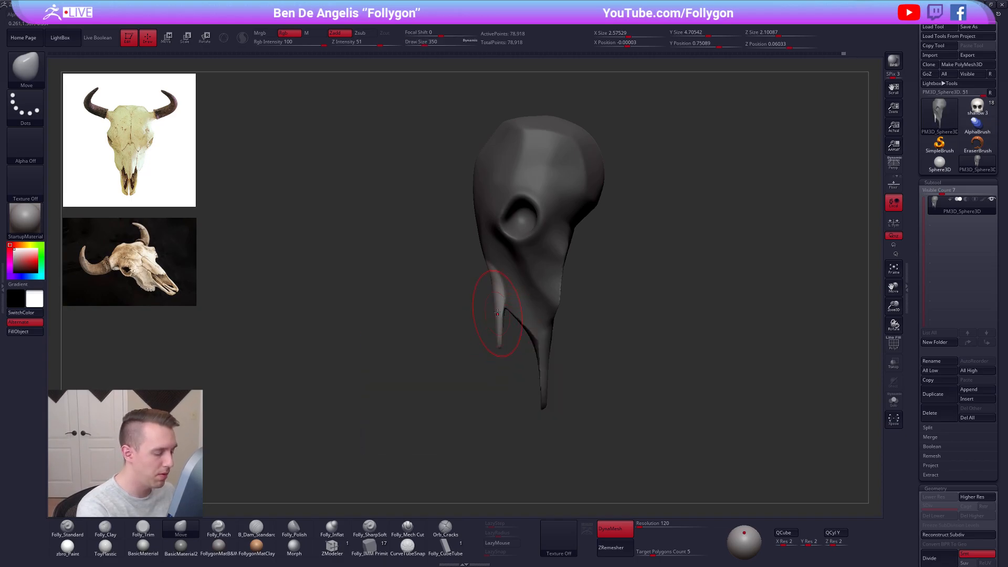
key(space)
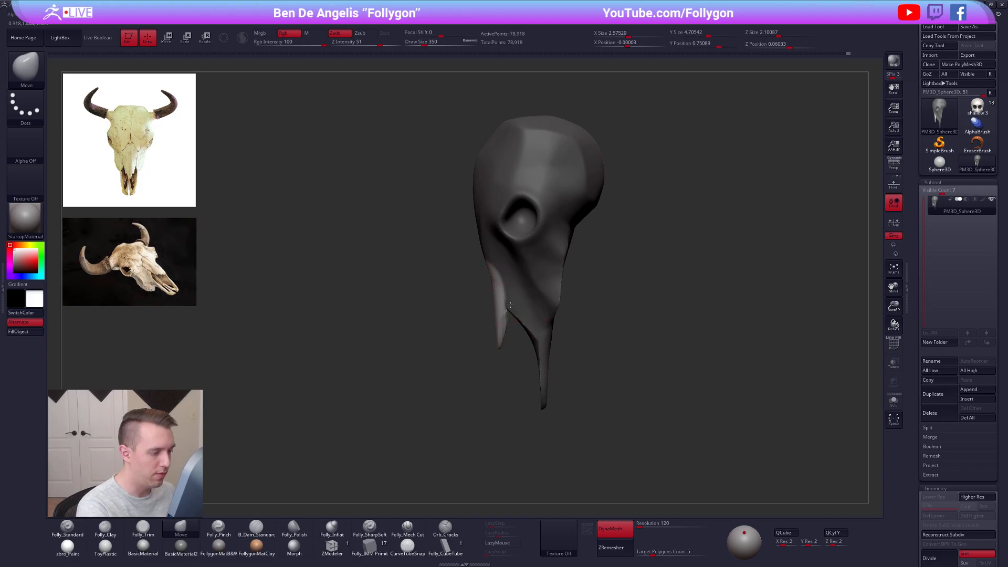
mouse_move(484, 395)
ctrl+mouse_down()
mouse_move(490, 412)
mouse_move(494, 402)
ctrl+mouse_up()
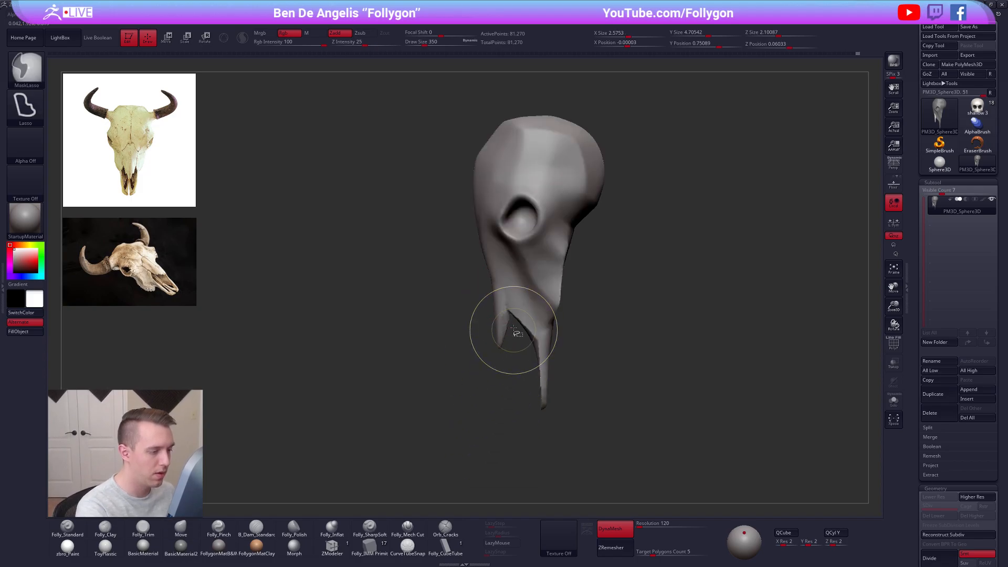
key(ctrl+shift+f)
Adjust the overhanging nasal point with the Move brush and smooth its junction with the snout
key(space)
drag(503, 331, 497, 331)
right_drag(452, 320, 525, 315)
shift+drag(498, 308, 494, 294)
mouse_move(480, 305)
right_down()
mouse_move(527, 295)
mouse_move(485, 315)
right_up()
alt+right_drag(558, 391, 607, 382)
Mask the whole skull except the cut face beneath the nasal point, using its polygroup
key(shift+f)
mouse_move(493, 326)
ctrl+right_down()
mouse_move(481, 322)
mouse_move(540, 309)
mouse_move(502, 322)
ctrl+right_up()
key(w)
ctrl+click(496, 329)
key(q)
ctrl+drag(469, 315, 630, 302)
key(shift+f)
right_drag(588, 319, 499, 336)
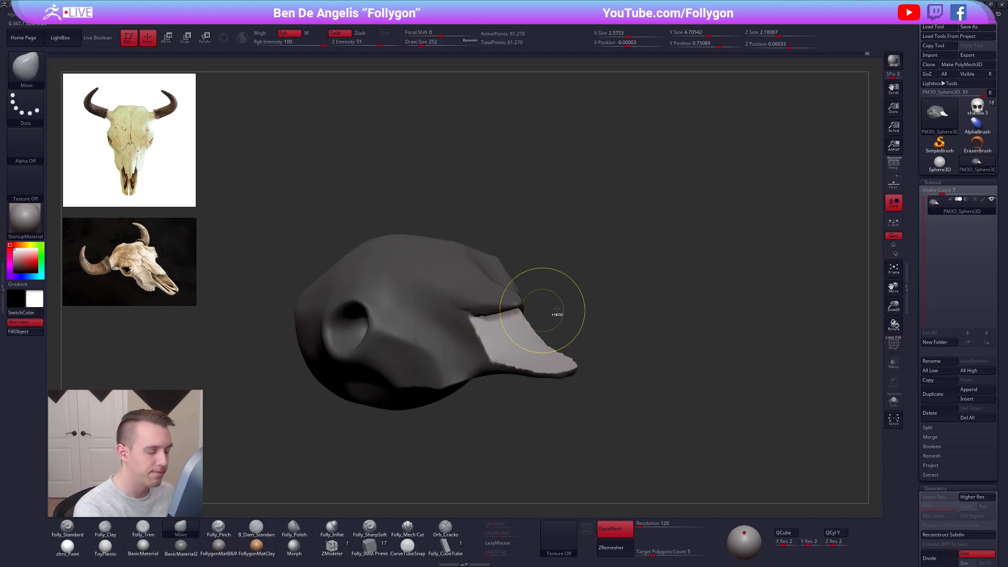
ctrl+click(549, 313)
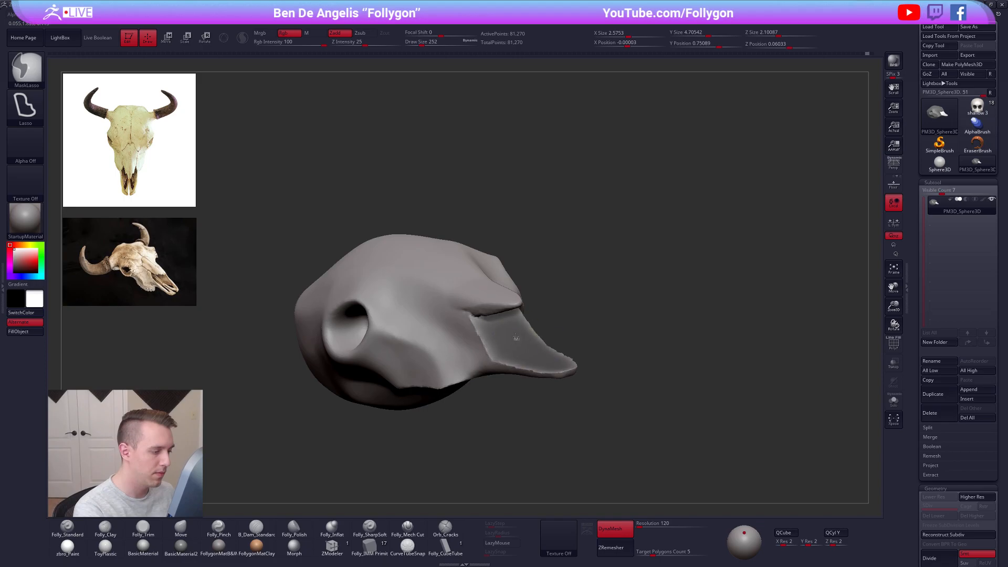
ctrl+click(561, 310)
Smooth the unmasked cut face and push it inward using the Move brush at size 252 and Transpose Move
shift+right_drag(512, 332, 527, 329)
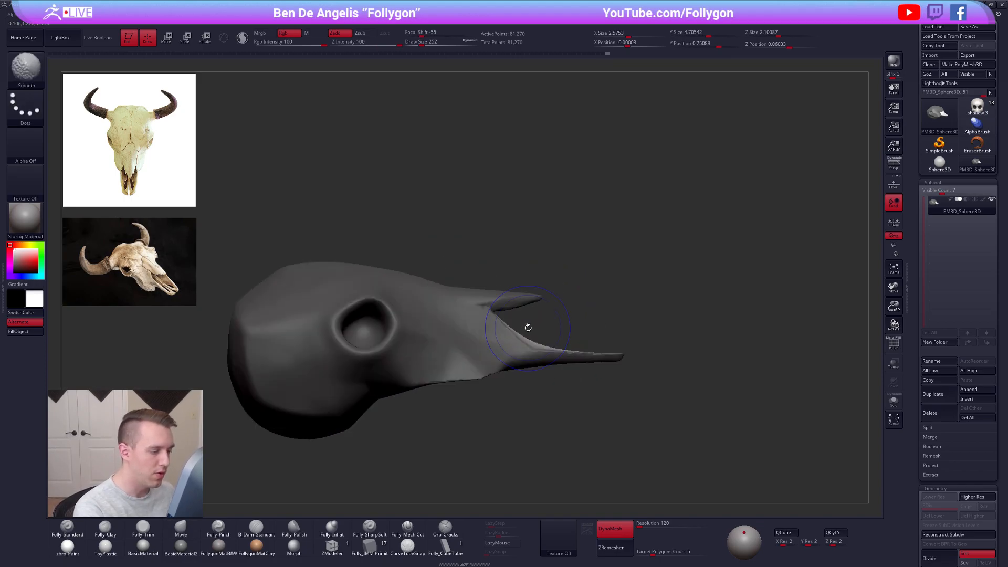
key(w)
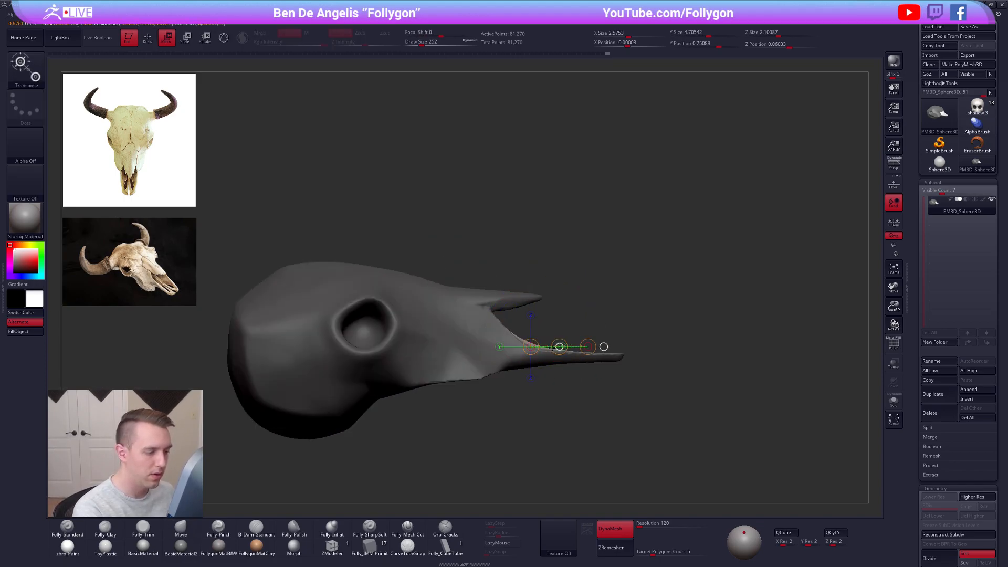
key(q)
mouse_move(603, 328)
right_down()
mouse_move(541, 348)
mouse_move(550, 364)
mouse_move(557, 354)
right_up()
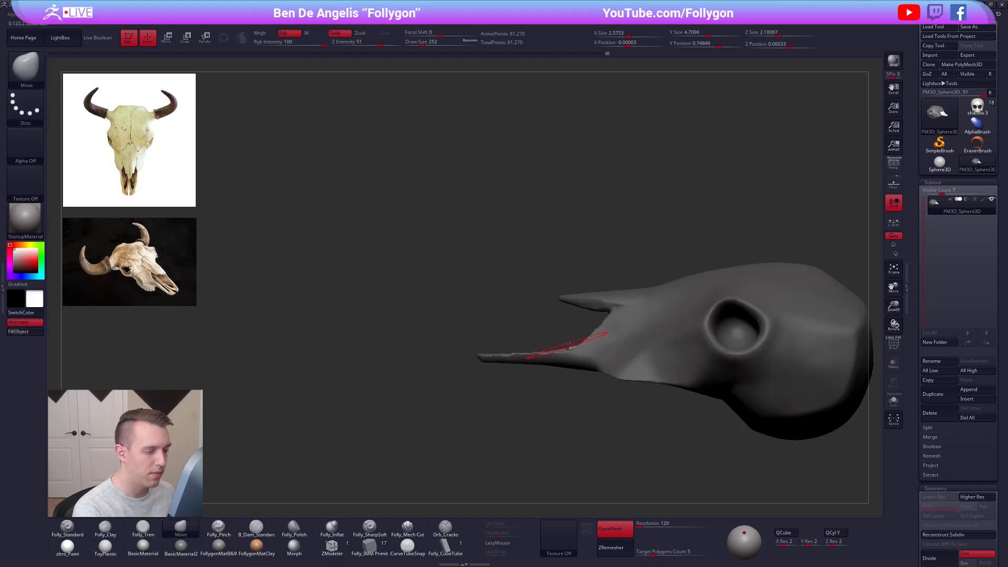
key(w)
shift+drag(597, 340, 643, 339)
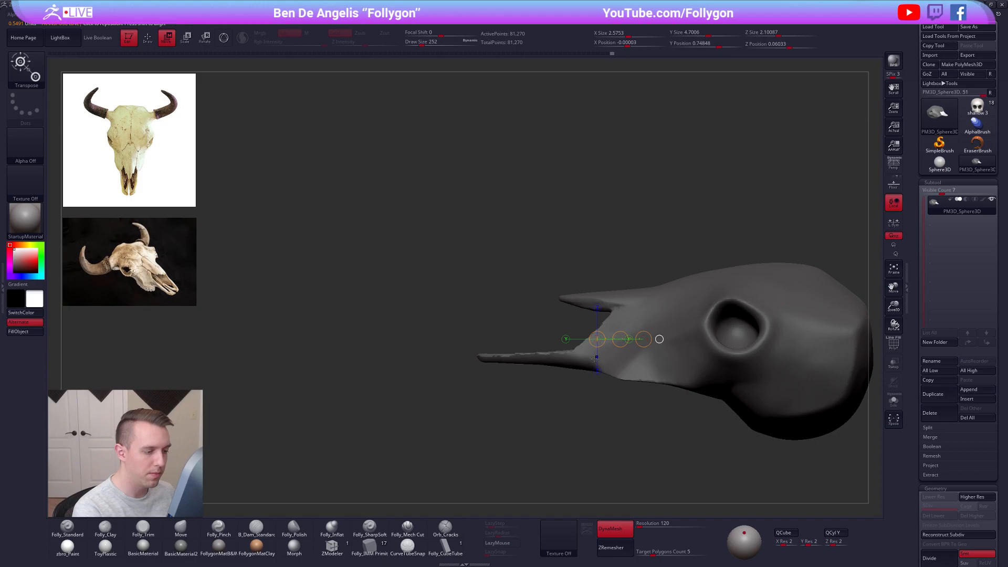
right_drag(600, 354, 628, 344)
key(q)
mouse_move(582, 221)
right_down()
mouse_move(626, 199)
mouse_move(593, 222)
mouse_move(638, 377)
mouse_move(530, 289)
right_up()
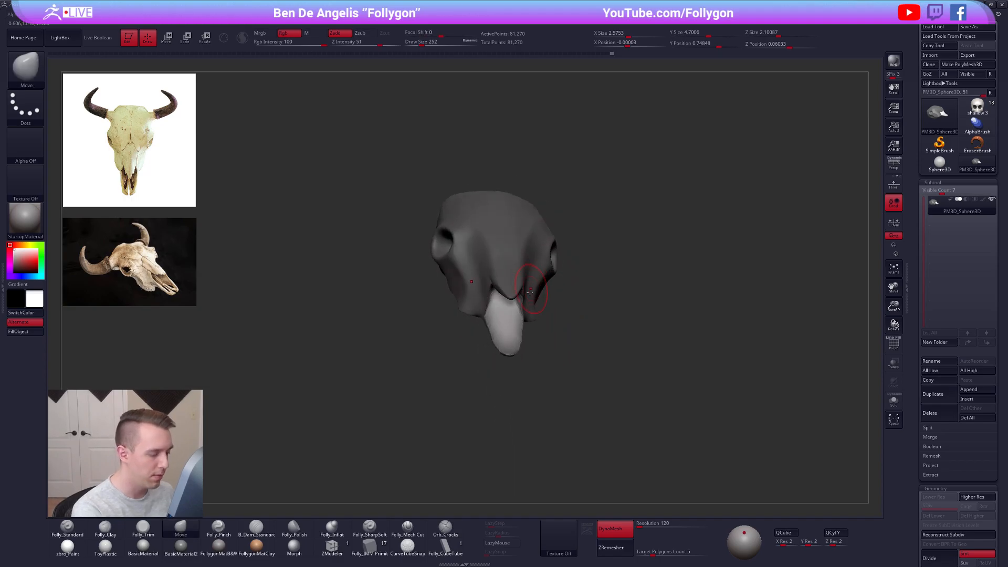
mouse_move(562, 369)
right_down()
mouse_move(589, 330)
mouse_move(558, 360)
mouse_move(584, 375)
mouse_move(546, 406)
right_up()
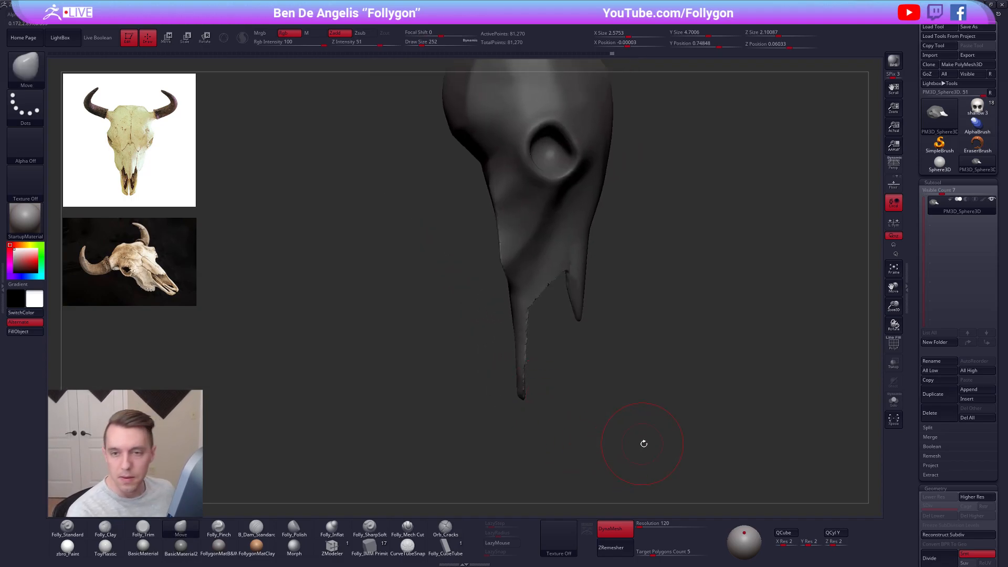
Deepen the nasal cavity by shifting the unmasked face along the snout with Transpose Move
mouse_move(562, 365)
ctrl+right_down()
mouse_move(602, 352)
mouse_move(526, 347)
mouse_move(558, 338)
ctrl+right_up()
key(w)
drag(570, 338, 570, 408)
mouse_move(665, 465)
right_down()
mouse_move(644, 417)
mouse_move(733, 434)
right_up()
mouse_move(640, 361)
mouse_down()
mouse_move(679, 351)
mouse_move(641, 361)
mouse_up()
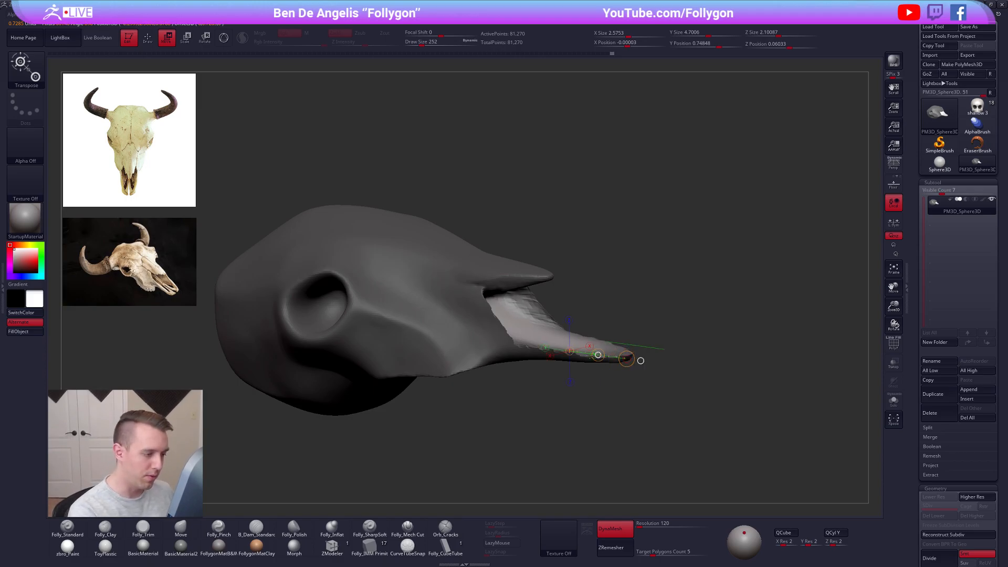
drag(645, 382, 541, 421)
Refine the nasal cavity opening with the Move brush at size 192, with the mask cleared, and update DynaMesh
key(q)
alt+right_drag(541, 289, 540, 318)
key(space)
drag(582, 264, 578, 260)
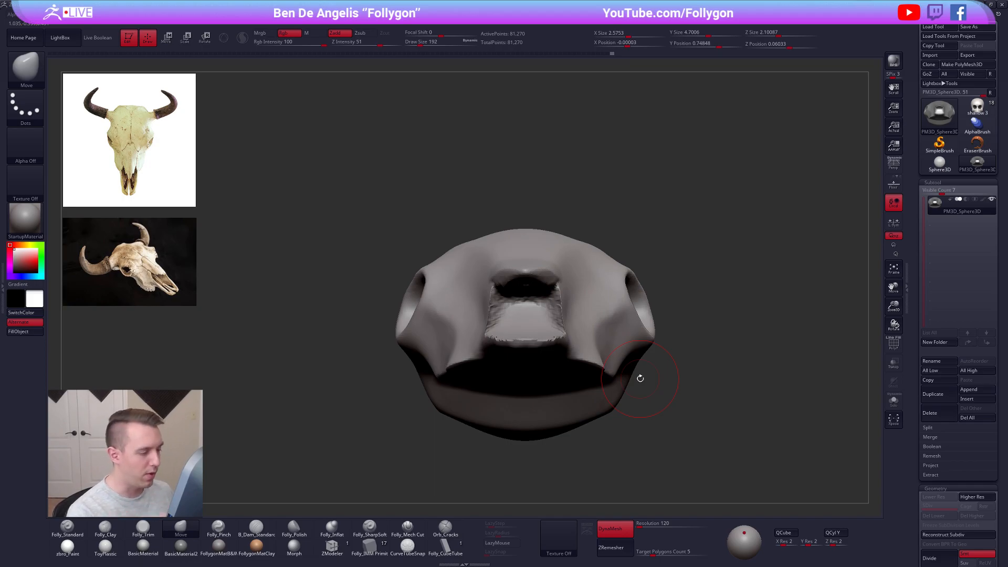
key(space)
drag(594, 304, 590, 301)
ctrl+drag(739, 253, 750, 255)
Smooth the jagged rims of the nasal cavity and the lower snout's front edges
right_drag(584, 305, 506, 302)
shift+drag(557, 295, 547, 321)
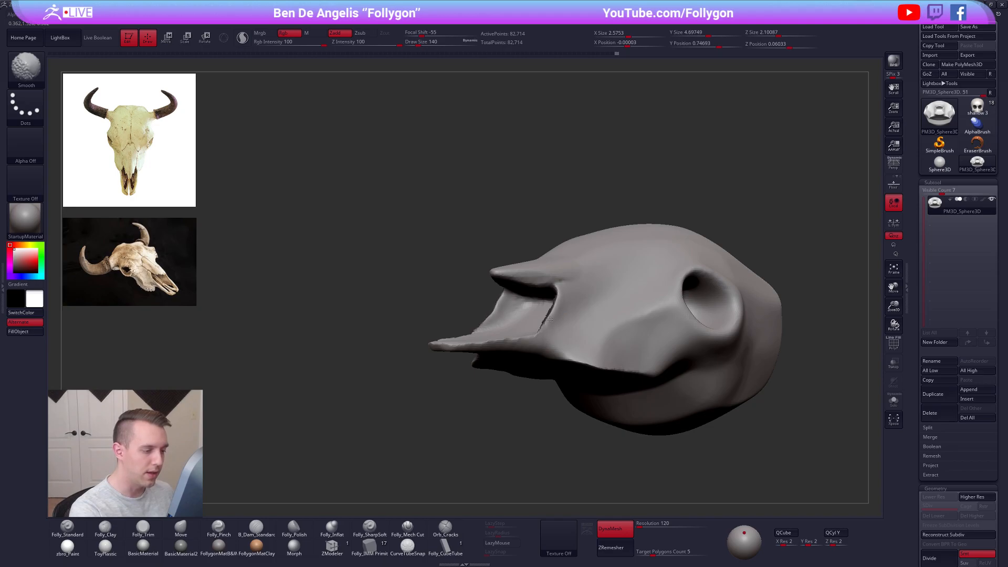
mouse_move(517, 314)
right_down()
mouse_move(556, 335)
mouse_move(526, 380)
mouse_move(526, 368)
right_up()
shift+drag(525, 345, 508, 408)
mouse_move(512, 399)
alt+right_down()
mouse_move(536, 371)
mouse_move(549, 378)
alt+right_up()
Shape the lower snout's sides and rounded tip with the Move brush at size 140
drag(550, 378, 559, 380)
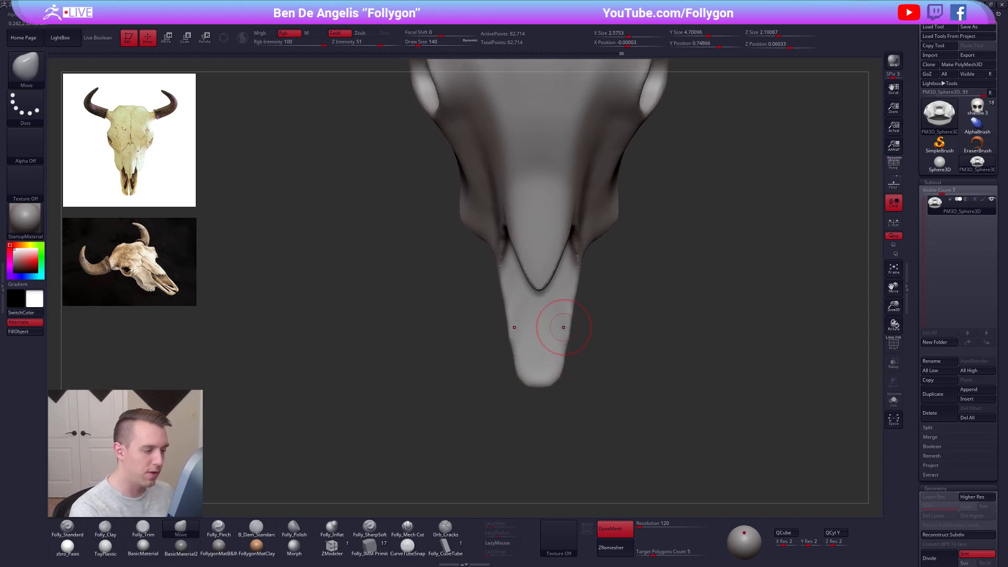
mouse_move(594, 300)
right_down()
mouse_move(574, 265)
mouse_move(577, 235)
mouse_move(598, 270)
mouse_move(540, 295)
mouse_move(560, 318)
mouse_move(560, 338)
right_up()
key(shift+f)
key(shift+f)
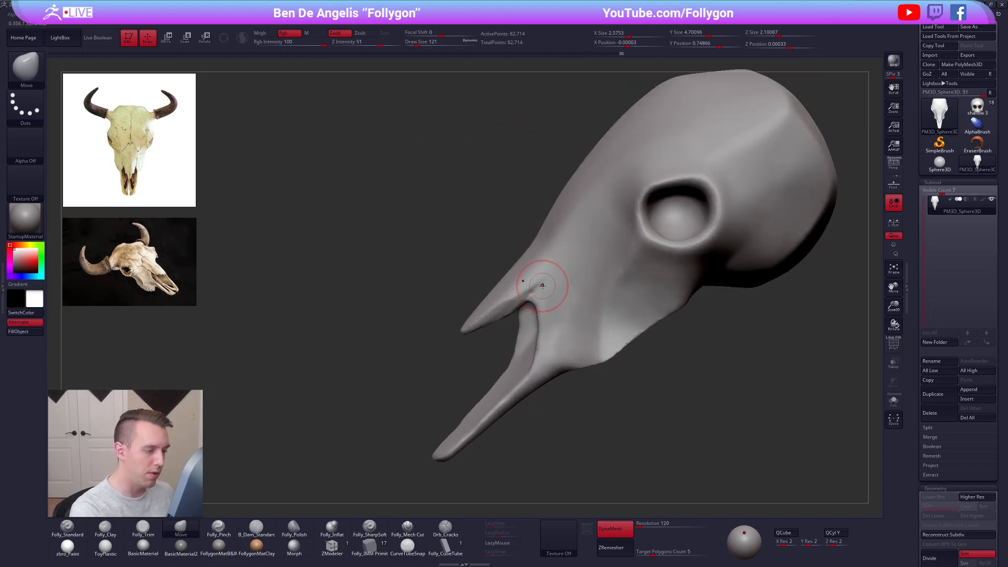
Build up the side of the nasal bone above the cavity with Folly_Clay at size 121 and smooth it
key(2)
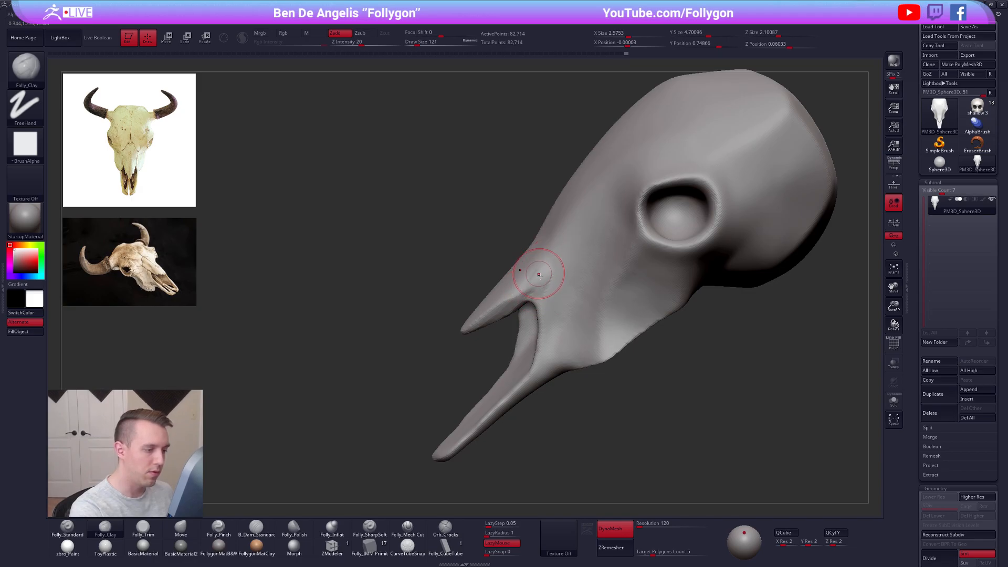
key(shift)
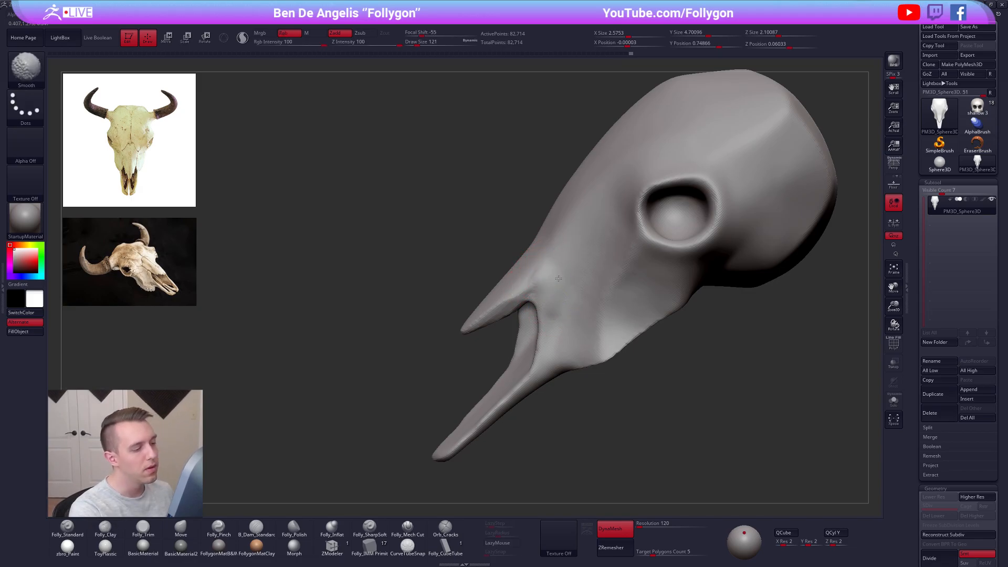
right_drag(551, 299, 540, 322)
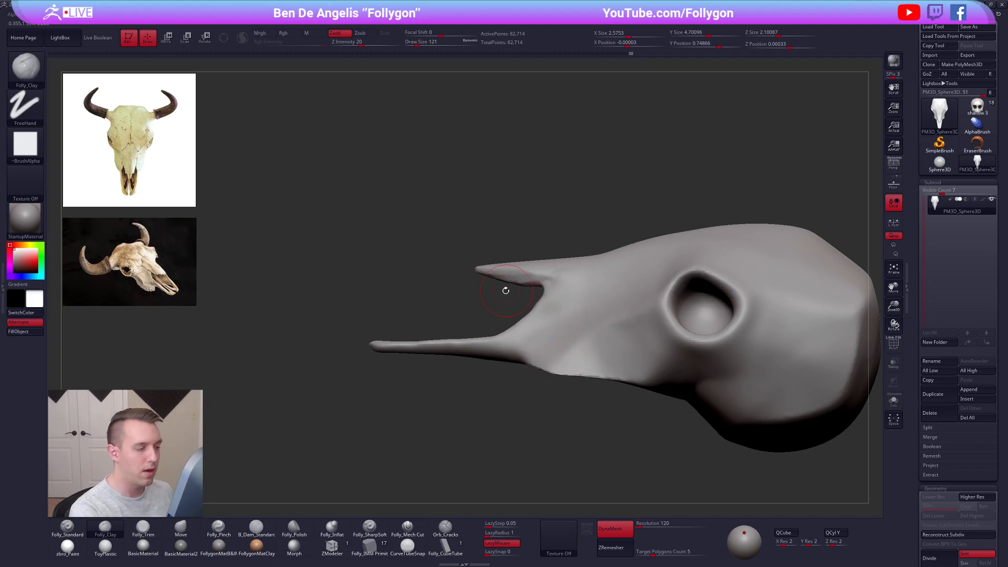
Refine the nasal point and the cavity's side profile with the Move brush at size 121
key(1)
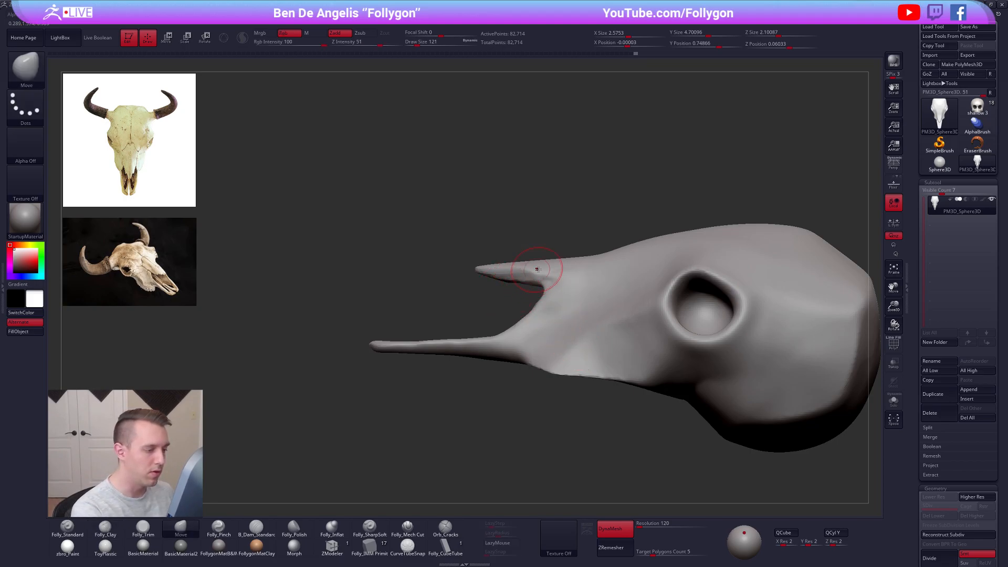
mouse_move(546, 285)
right_down()
mouse_move(563, 267)
mouse_move(551, 271)
right_up()
key(shift+f)
key(shift+f)
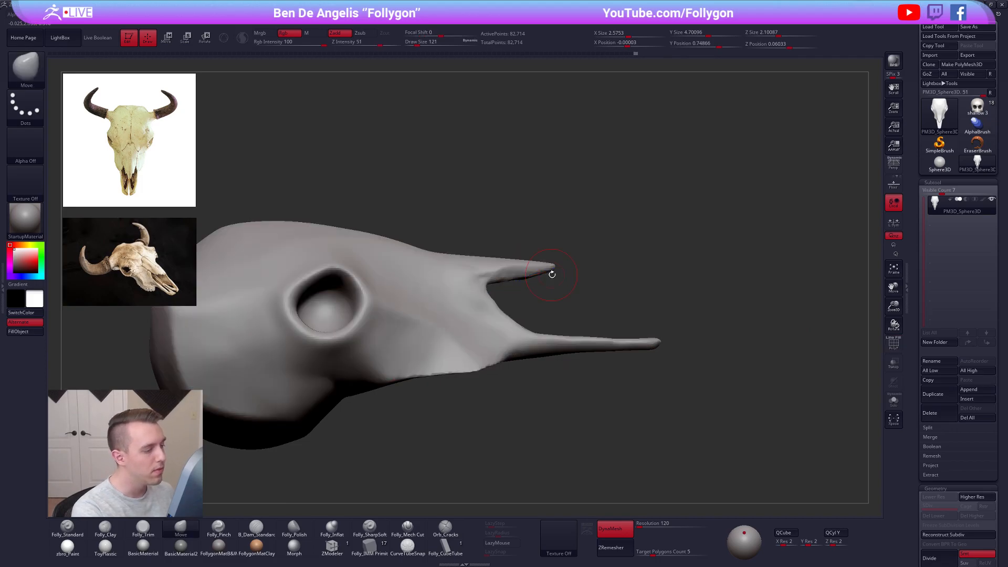
right_drag(601, 295, 623, 309)
Reshape the top and back of the cranium with a larger Move brush, enlarging it to size 239
right_drag(656, 416, 620, 366)
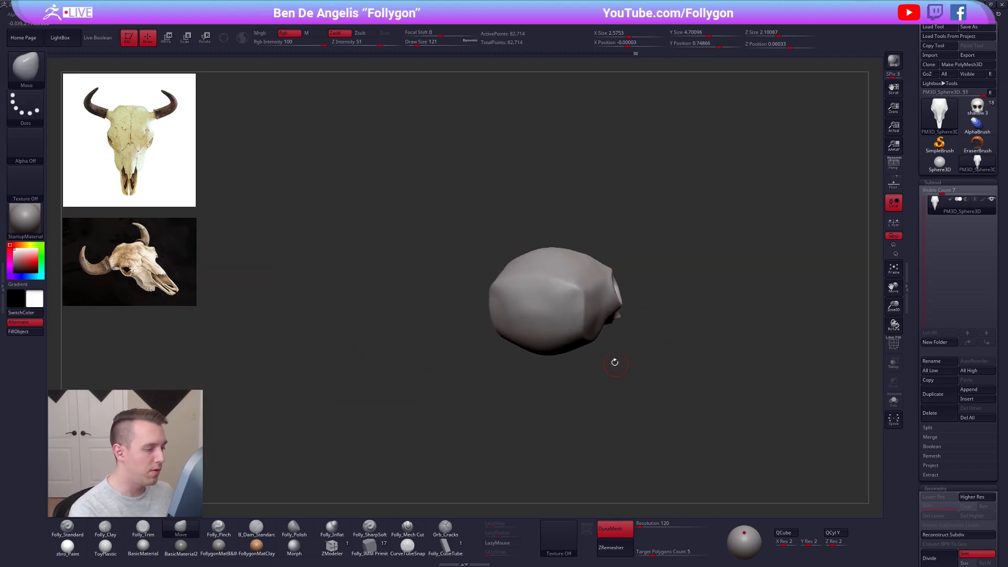
drag(575, 305, 578, 305)
key(5)
right_drag(588, 309, 565, 305)
mouse_move(565, 305)
alt+right_down()
mouse_move(572, 319)
mouse_move(564, 303)
mouse_move(486, 324)
mouse_move(512, 302)
mouse_move(499, 262)
mouse_move(506, 223)
mouse_move(507, 329)
mouse_move(508, 286)
alt+right_up()
key(4)
key(space)
drag(512, 309, 500, 287)
key(space)
mouse_move(501, 287)
right_down()
mouse_move(472, 278)
mouse_move(648, 270)
right_up()
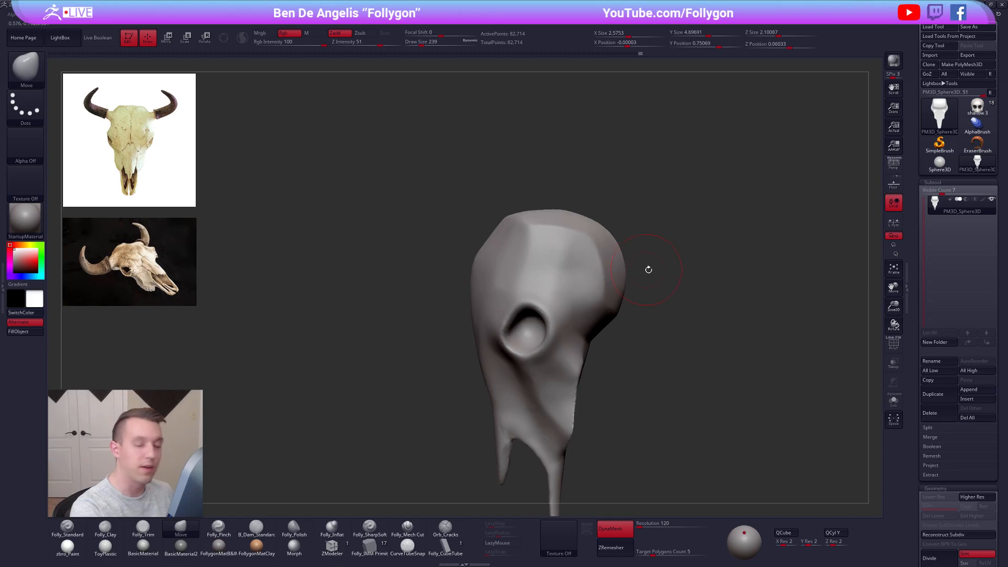
Build up the side of the cranium with Folly_Clay, flatten it with Folly_Trim and smooth the surface
key(2)
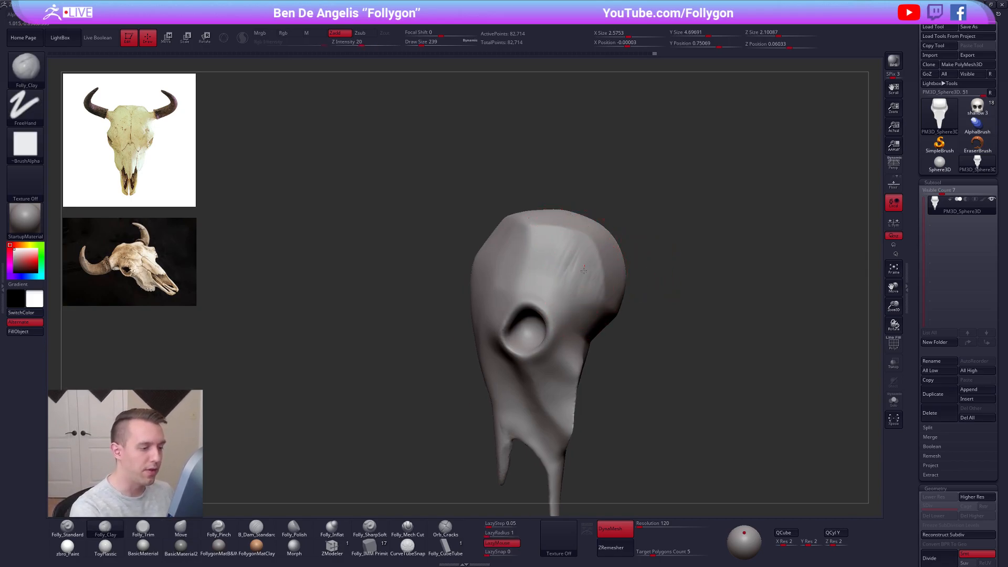
key(3)
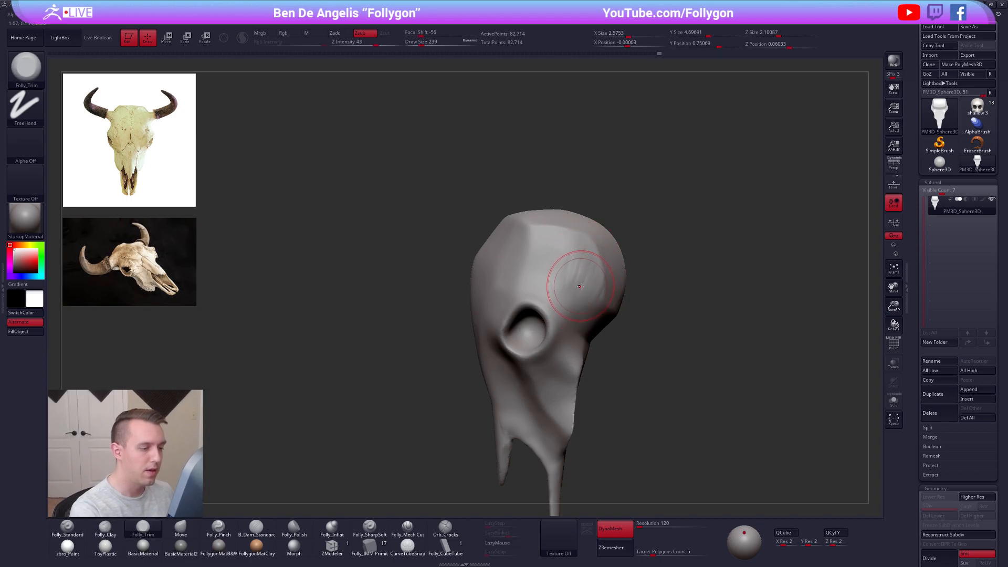
key(shift)
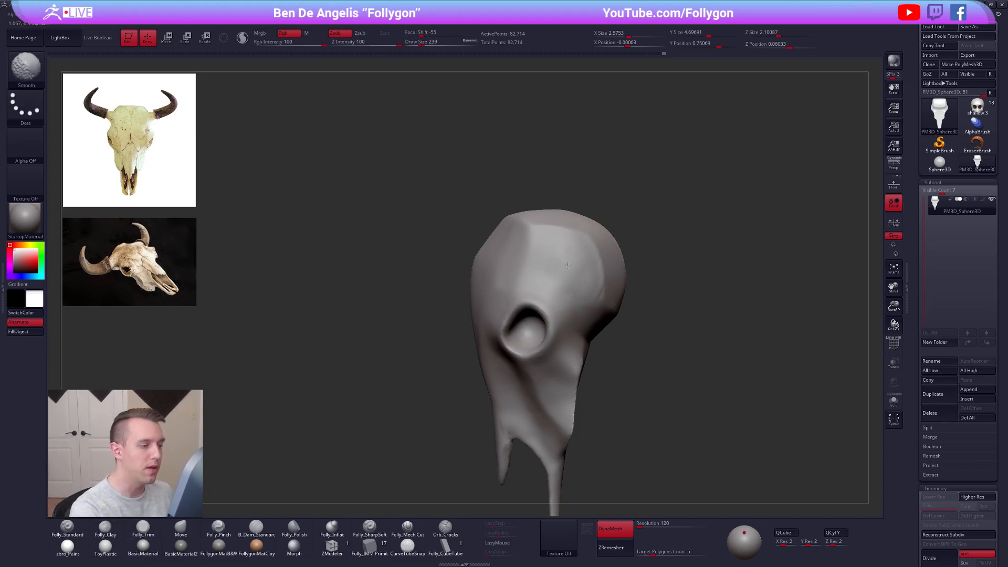
mouse_move(579, 290)
right_down()
mouse_move(524, 309)
mouse_move(649, 345)
mouse_move(625, 334)
right_up()
Tighten the rear edge of the cranium with the Folly_Pinch brush at size 576
key(5)
key(space)
drag(629, 284, 639, 284)
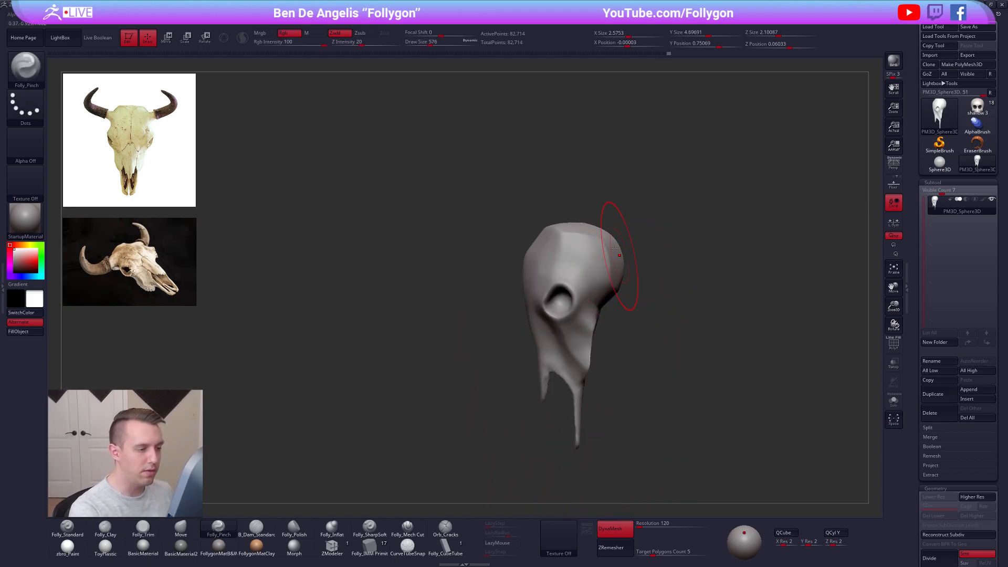
alt+right_drag(621, 254, 600, 282)
Raise and reshape the top of the cranium with the Move brush at size 787
key(4)
key(ctrl)
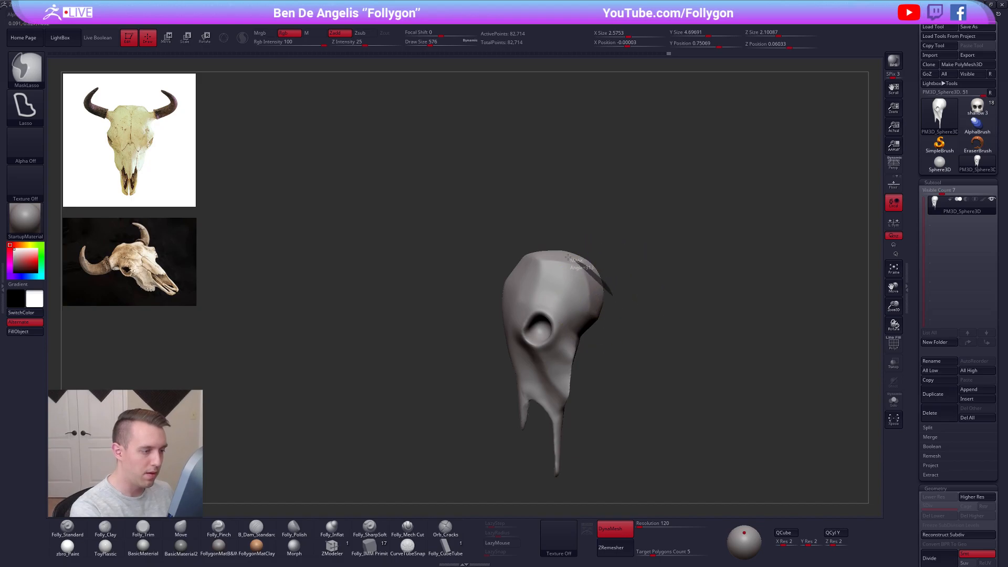
ctrl+drag(520, 284, 612, 309)
ctrl+click(628, 342)
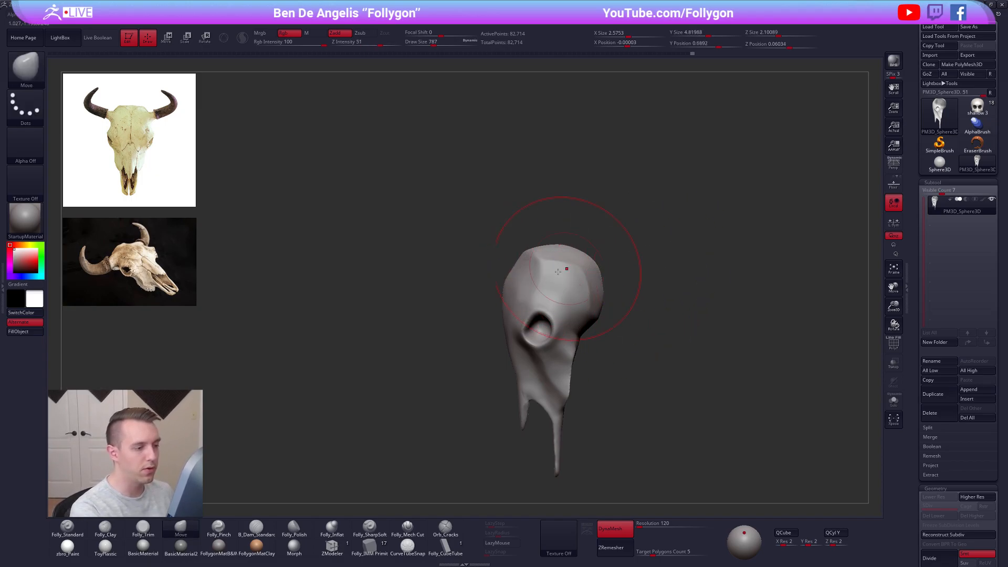
shift+drag(629, 266, 596, 288)
Examine the skull's form from several sides and check its wireframe
mouse_move(647, 346)
alt+mouse_down()
mouse_move(621, 310)
mouse_move(556, 313)
mouse_move(512, 386)
alt+mouse_up()
key(s)
mouse_move(570, 415)
mouse_down()
mouse_move(650, 426)
mouse_move(655, 471)
mouse_move(629, 450)
mouse_move(631, 430)
mouse_move(670, 427)
mouse_move(633, 413)
mouse_up()
key(shift+f)
key(shift+f)
key(space)
drag(555, 332, 557, 331)
mouse_move(583, 362)
mouse_down()
mouse_move(533, 354)
mouse_move(551, 420)
mouse_move(514, 431)
mouse_move(535, 342)
mouse_up()
key(space)
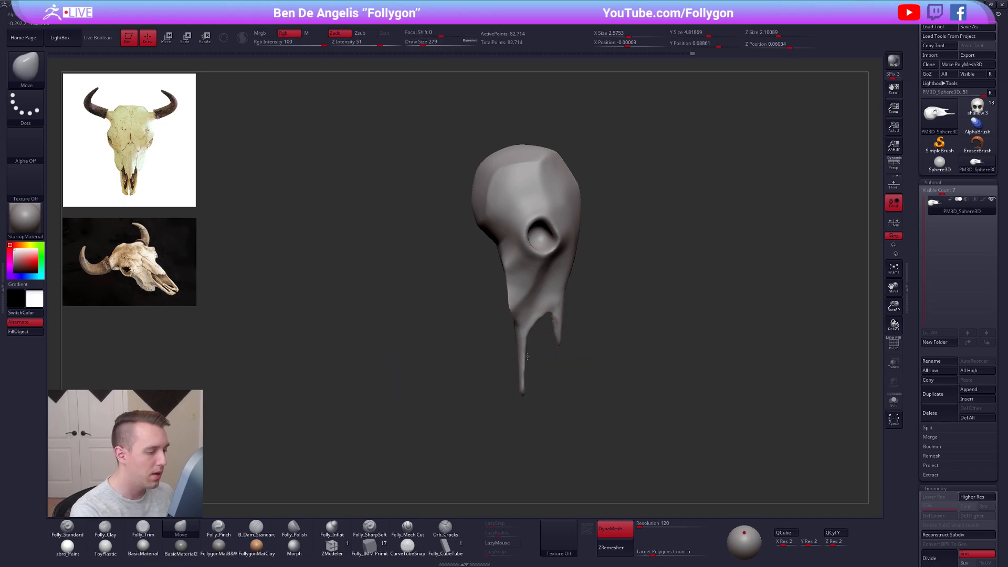
Build up the underside of the lower snout with Folly_Clay at size 181 and smooth it
drag(457, 388, 517, 399)
key(2)
key(space)
drag(507, 357, 501, 357)
drag(504, 362, 503, 379)
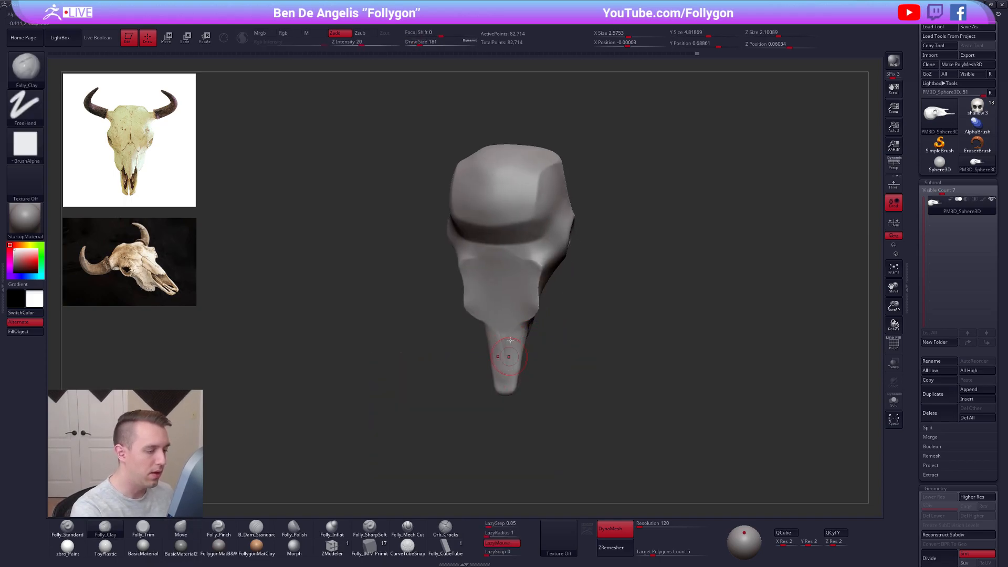
key(shift)
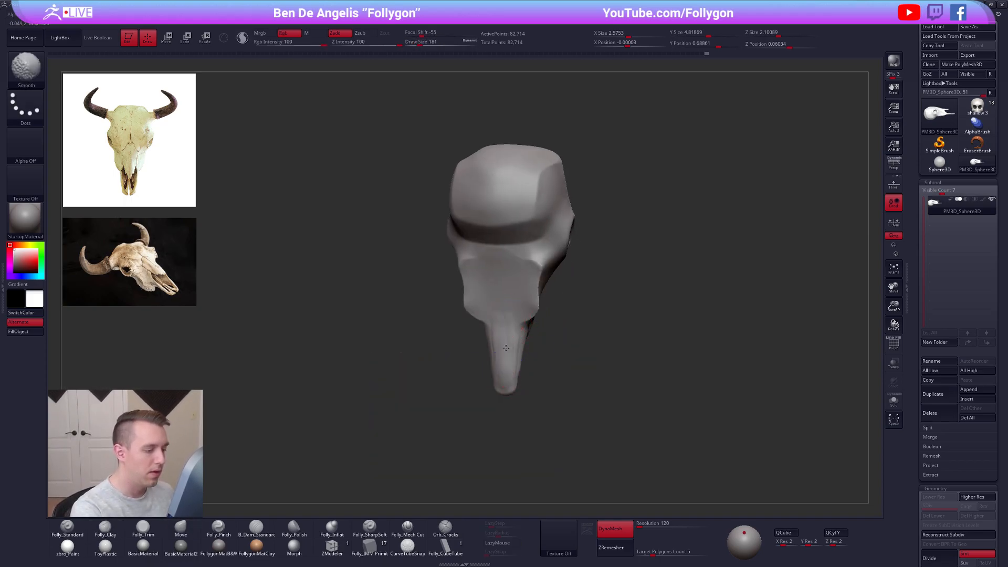
shift+drag(529, 309, 533, 286)
Duplicate the skull subtool as the base for the horns and choose the CurveTubeSnap brush
mouse_move(609, 278)
mouse_down()
mouse_move(517, 259)
mouse_move(513, 284)
mouse_move(476, 324)
mouse_up()
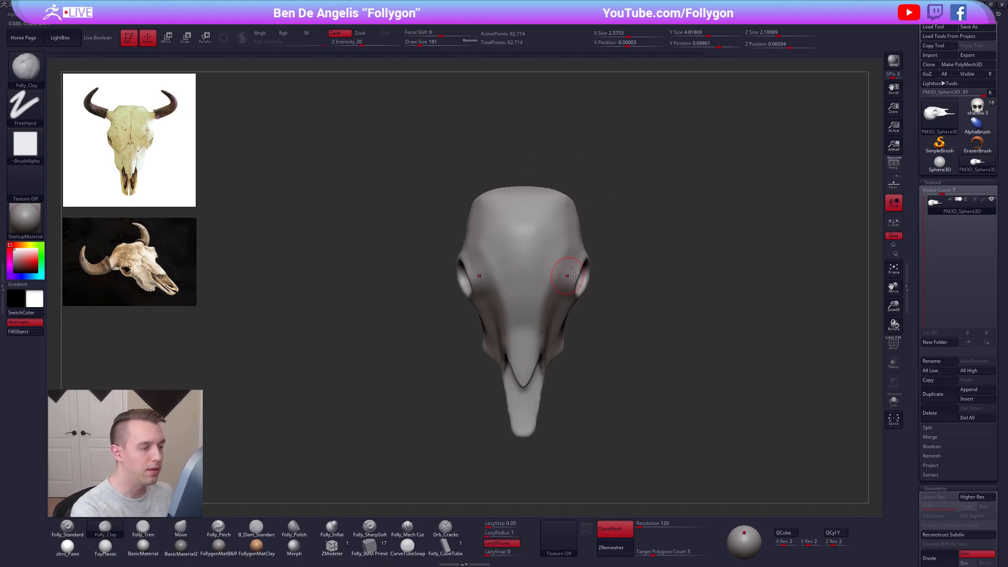
click(937, 395)
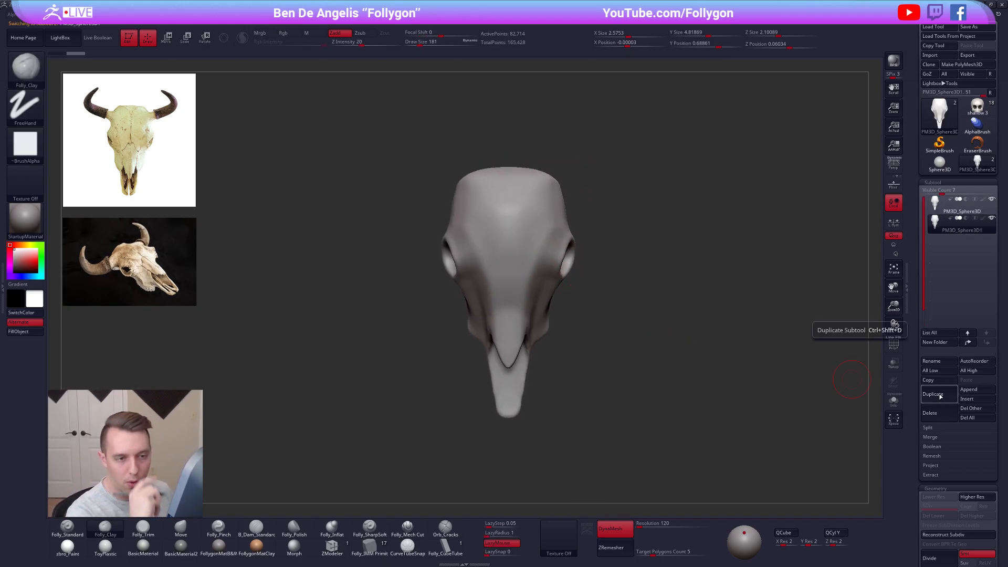
click(421, 547)
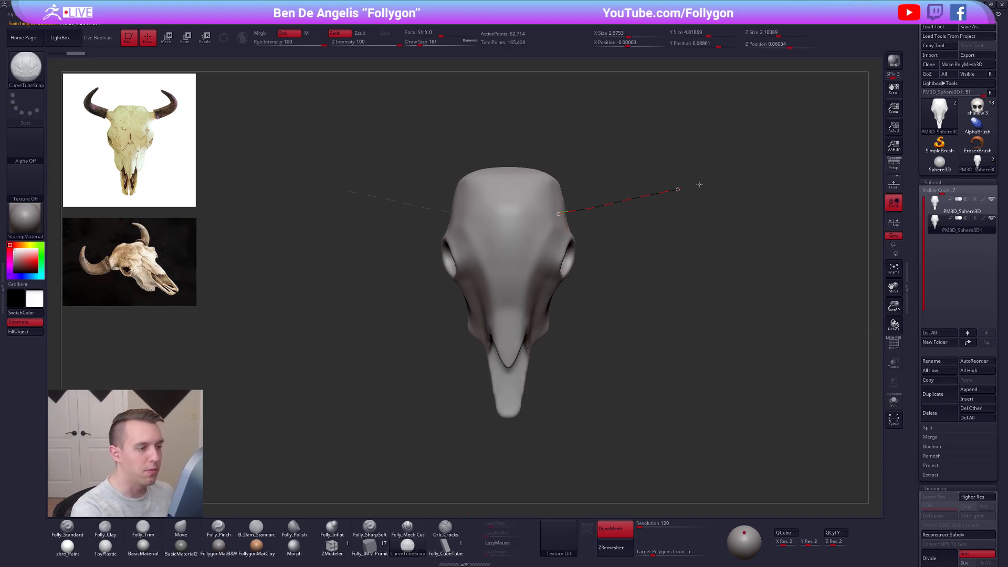
Try straight, untapered curve-tube horns extending from both sides of the cranium, and undo them
drag(687, 187, 694, 184)
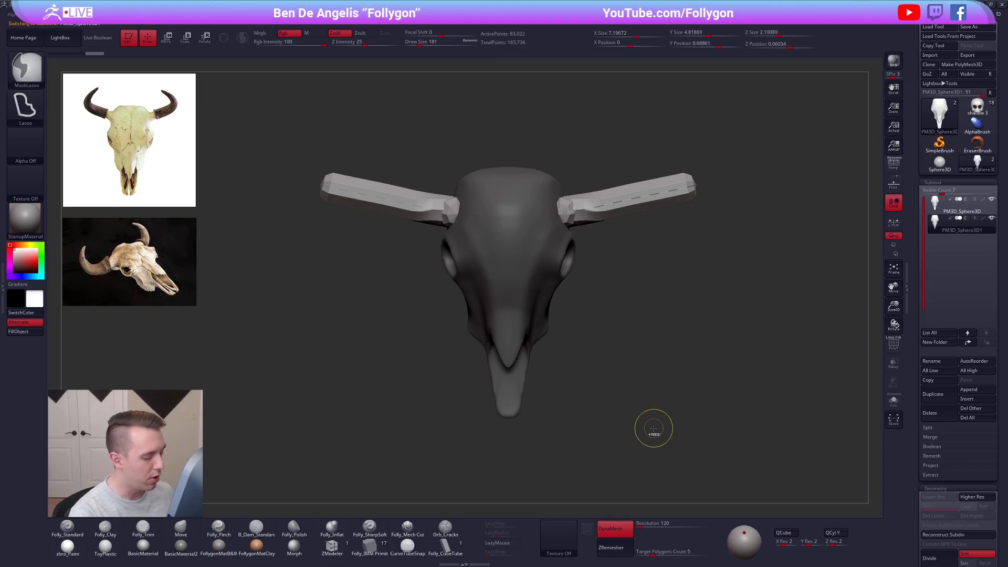
key(ctrl+z)
alt+drag(603, 337, 618, 374)
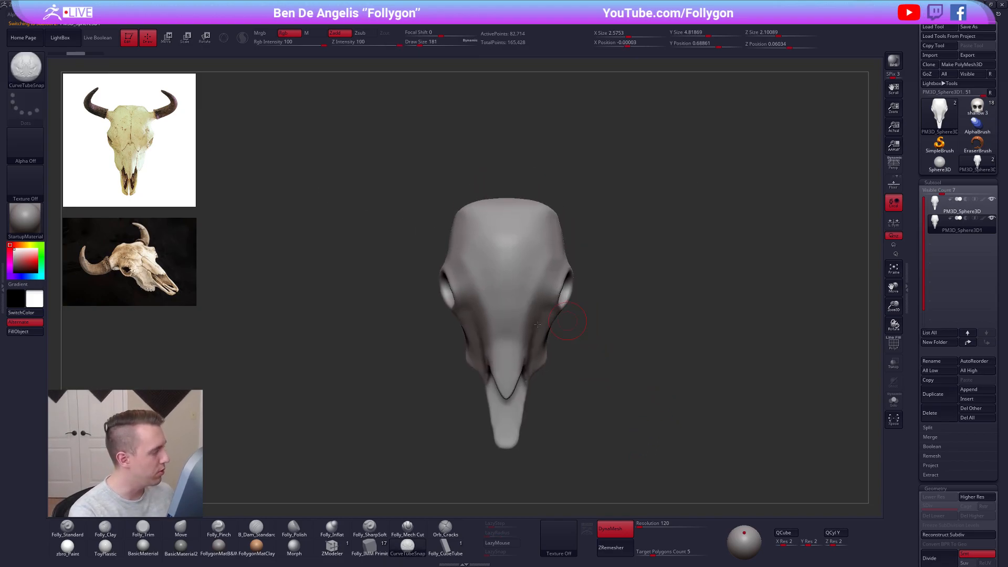
Enable the Size curve modifier and shape the Curve Falloff so curve tubes taper towards a point
click(3, 286)
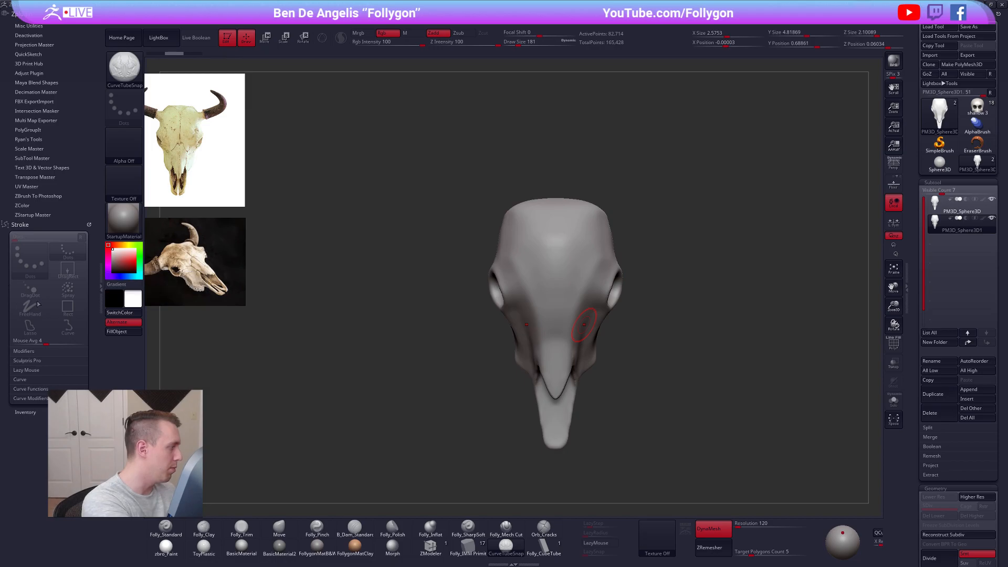
click(54, 378)
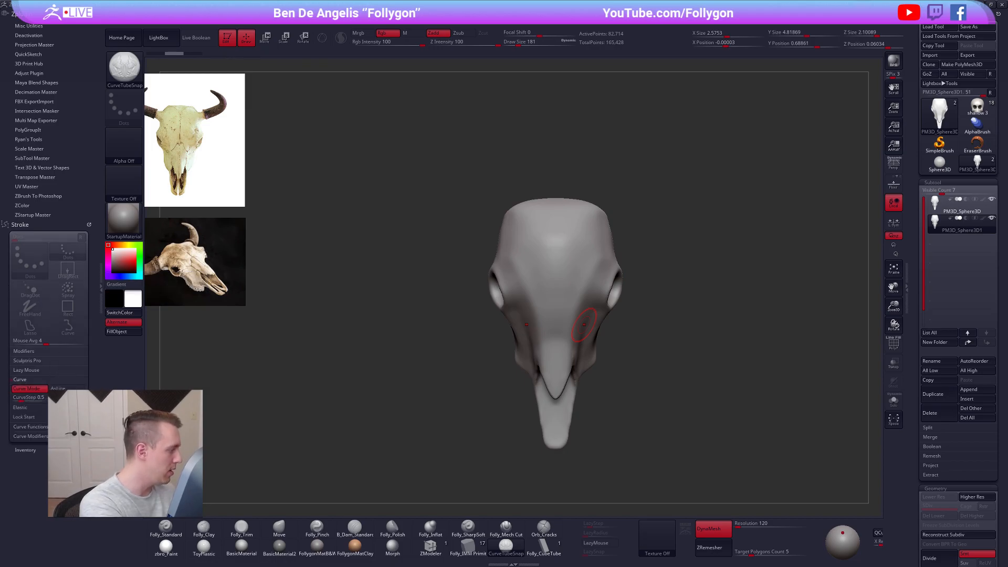
click(46, 436)
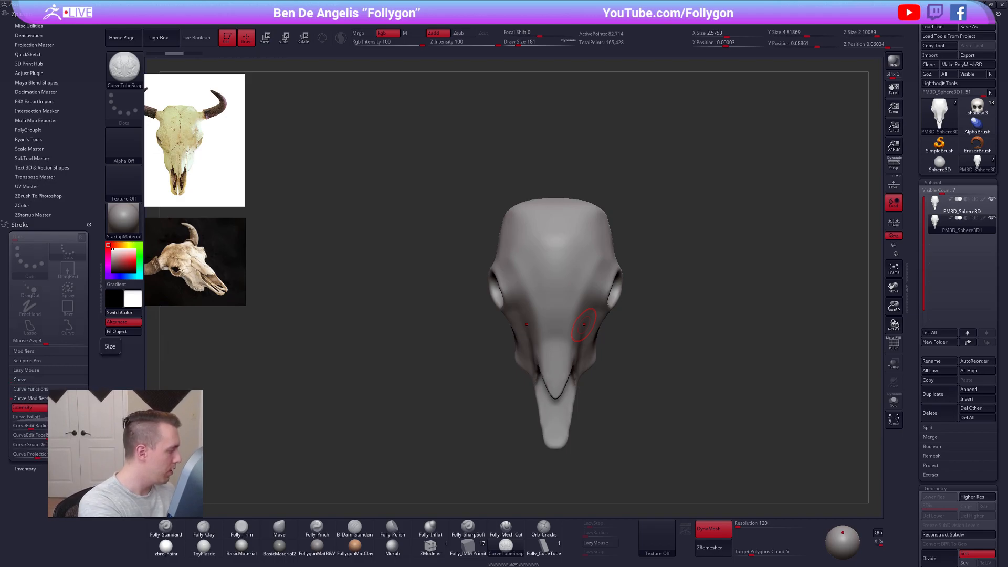
drag(74, 397, 73, 313)
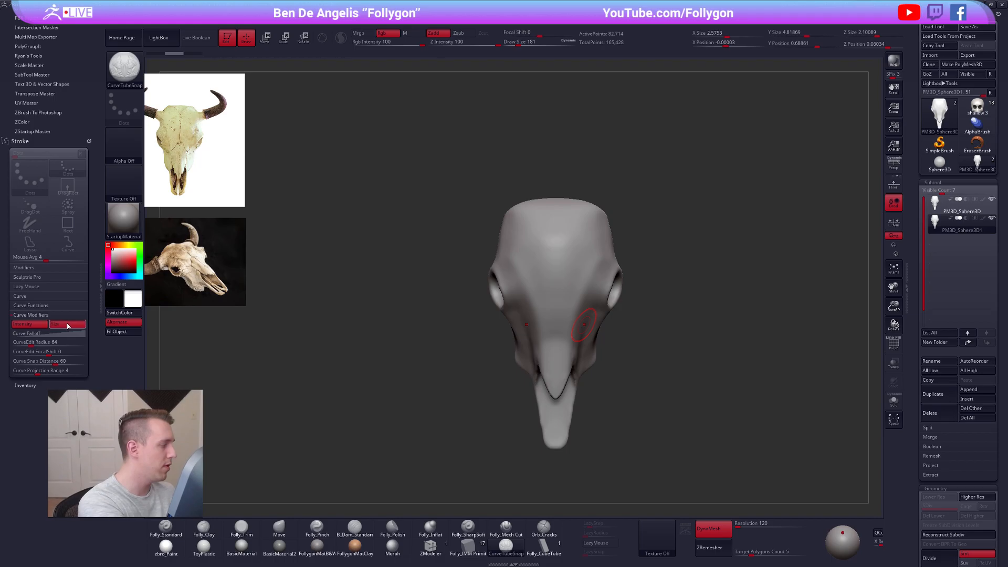
click(27, 333)
drag(14, 401, 14, 334)
drag(84, 331, 87, 386)
Try short tapered horn tubes rising slightly from the cranium's sides, and undo them
drag(608, 245, 687, 206)
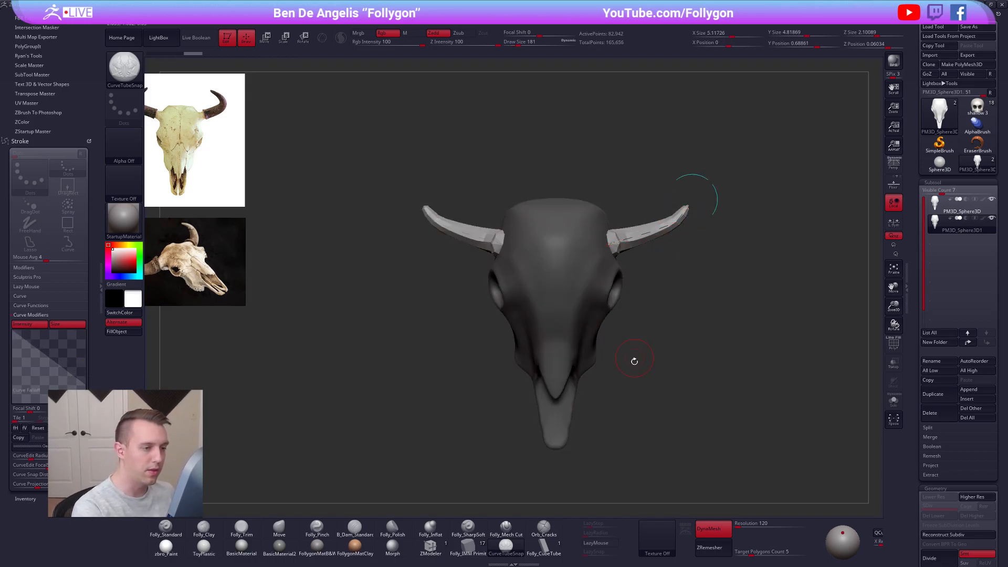
click(100, 287)
alt+drag(638, 399, 639, 423)
key(ctrl+z)
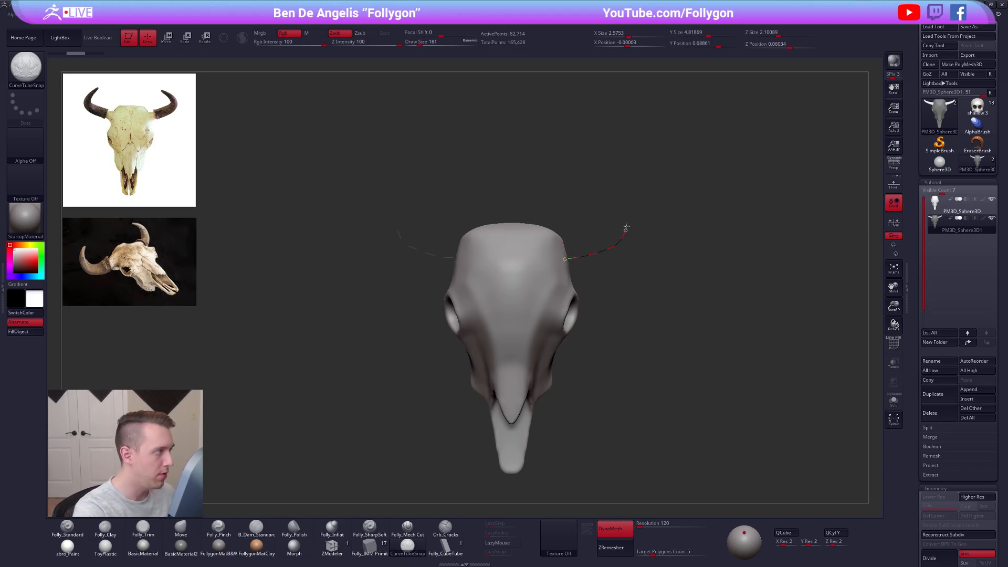
Draw a pair of tapered horn tubes that curve outward and upward from the cranium's sides
drag(607, 193, 610, 196)
alt+drag(702, 421, 663, 423)
alt+drag(534, 298, 582, 327)
mouse_move(629, 475)
mouse_down()
mouse_move(628, 435)
mouse_move(628, 497)
mouse_move(623, 465)
mouse_up()
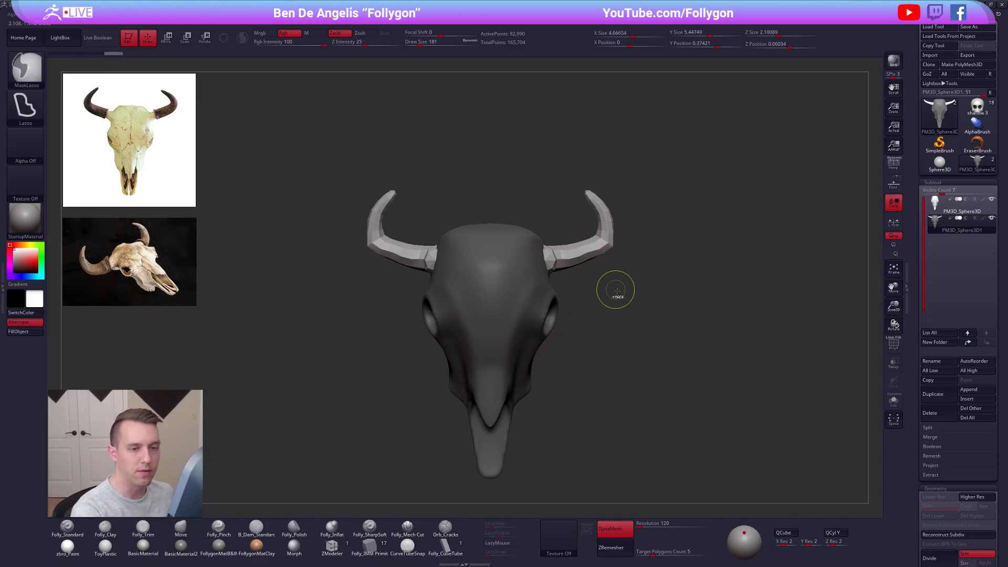
Try isolating the horns by polygroup and deleting the hidden skull geometry, then undo it
key(shift+f)
ctrl+shift+click(602, 240)
key(space)
click(634, 249)
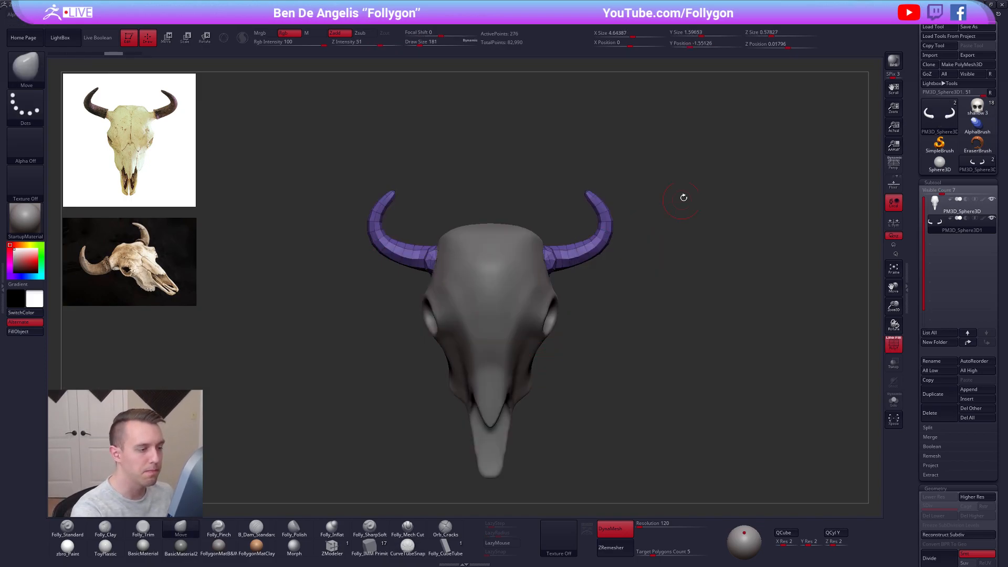
key(alt+s)
drag(667, 208, 562, 274)
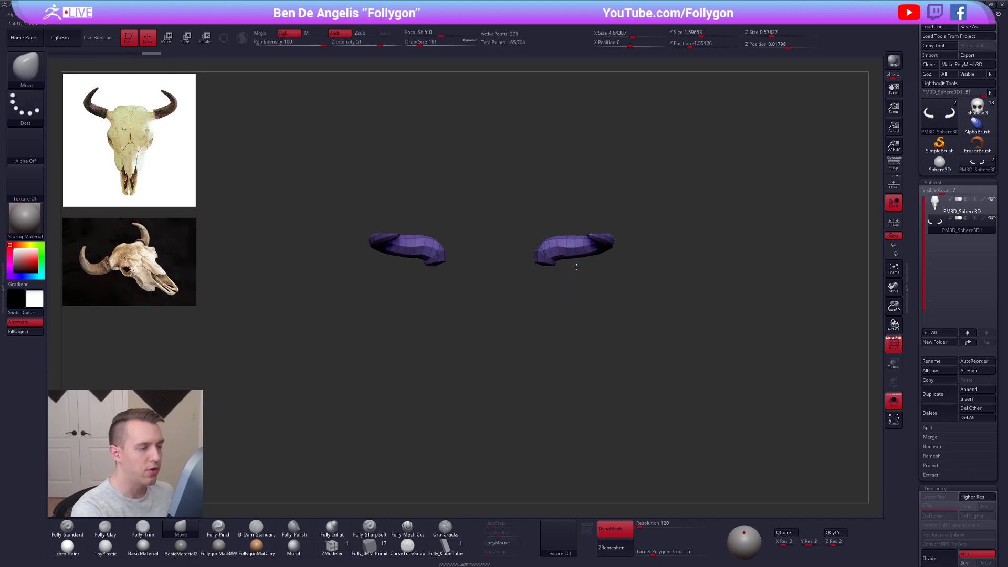
key(ctrl+z)
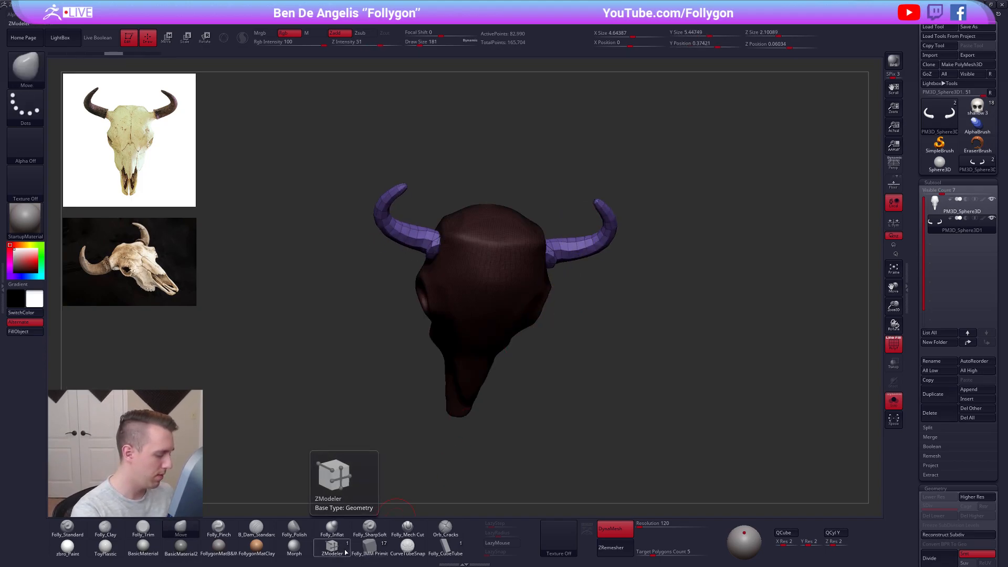
Draw longer tapered horn tubes beside the cranium, curving outward, up and back inward at the tips
shift+drag(559, 336, 590, 263)
drag(585, 191, 552, 148)
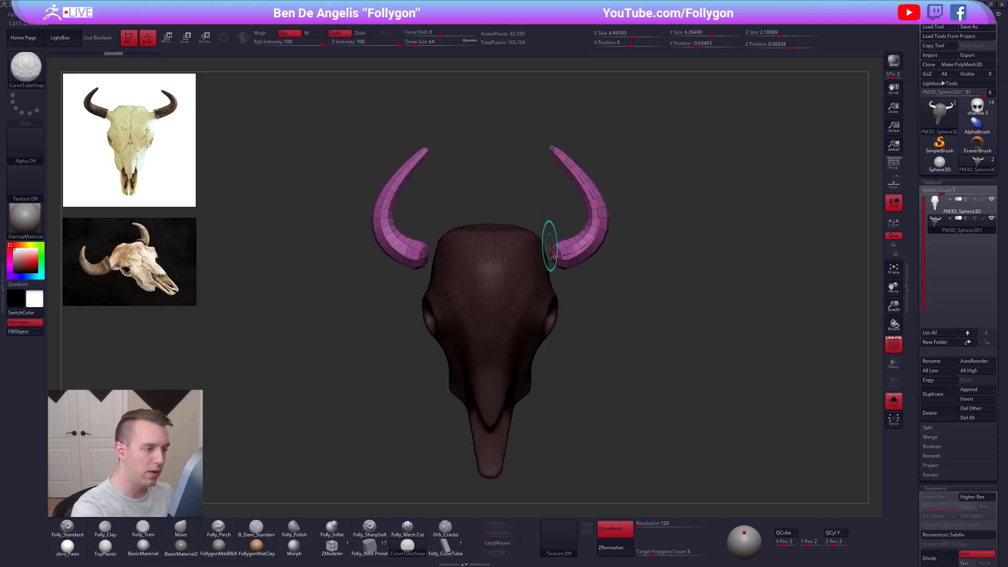
drag(554, 260, 553, 263)
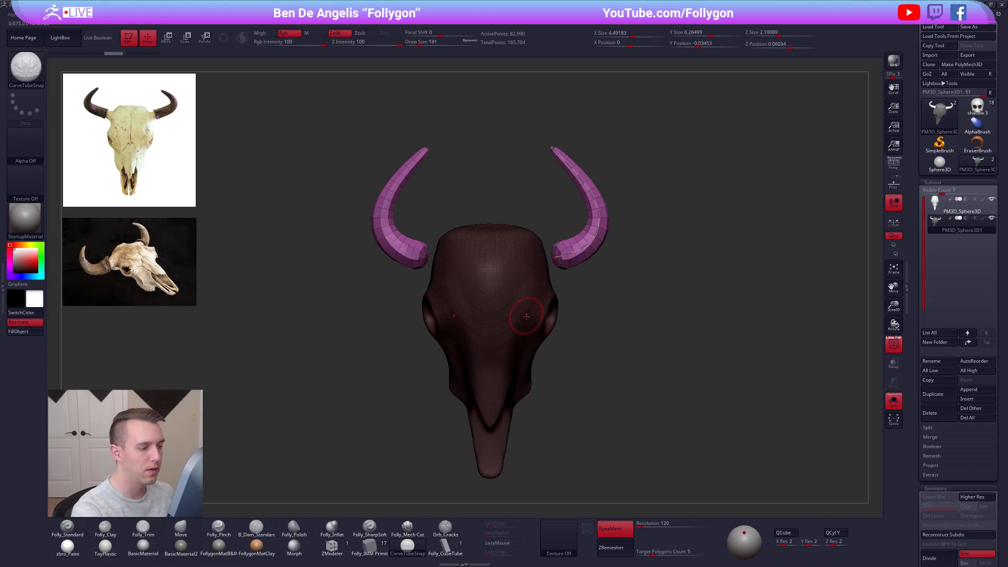
Isolate the new horns by polygroup and delete the hidden skull geometry from their subtool
ctrl+shift+click(532, 332)
ctrl+shift+drag(576, 348, 664, 353)
key(space)
click(687, 337)
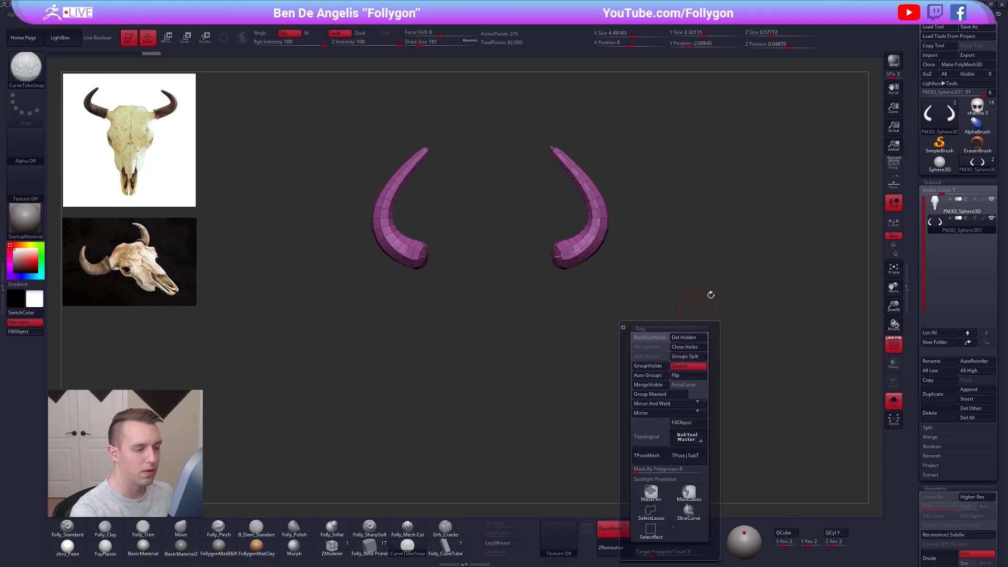
Extend the horn tubes' bases into the cranium and remove the overlapping duplicate horns
drag(554, 257, 528, 272)
ctrl+shift+click(524, 272)
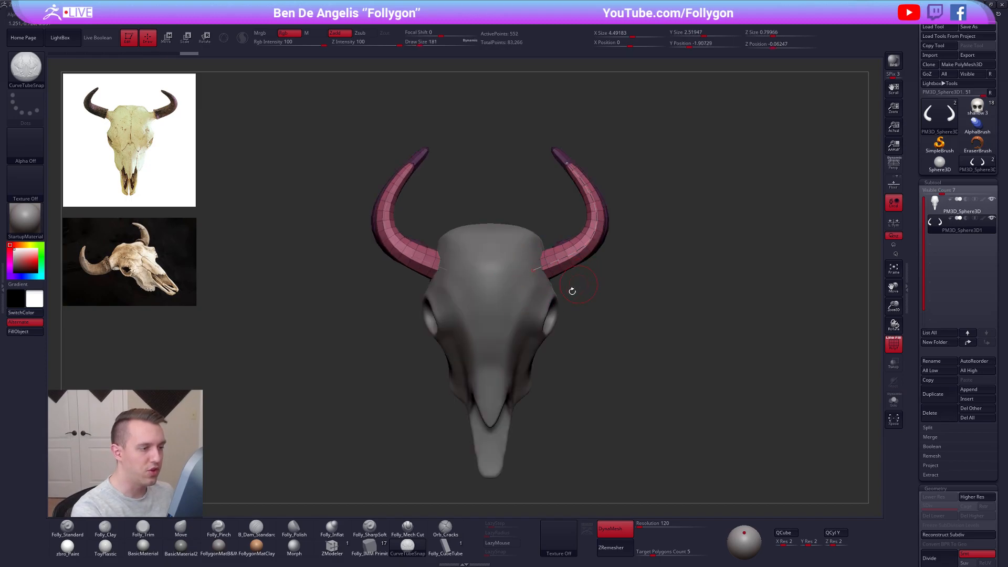
key(alt+s)
drag(641, 436, 571, 351)
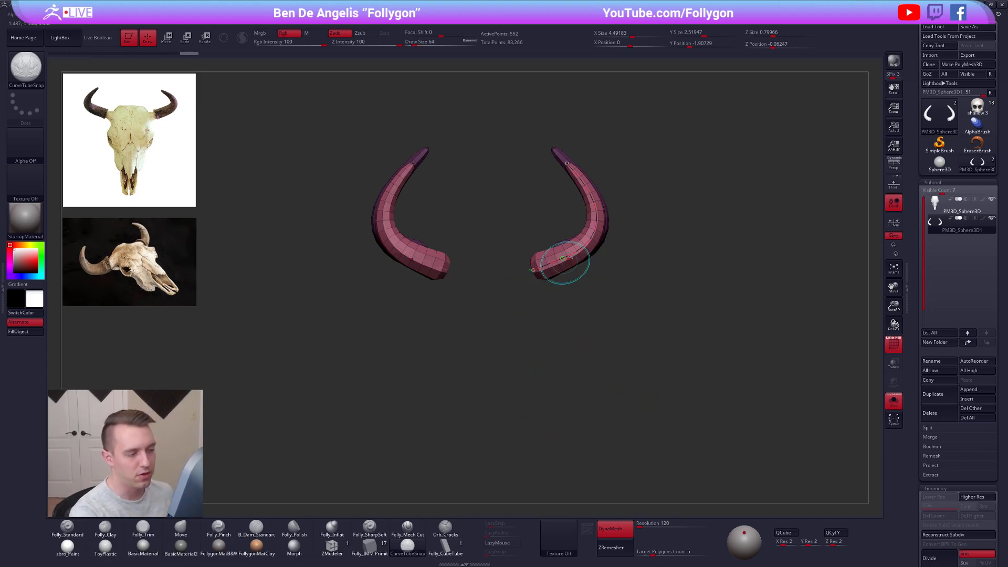
key(alt+s)
key(alt+s)
right_click(569, 265)
key(alt+s)
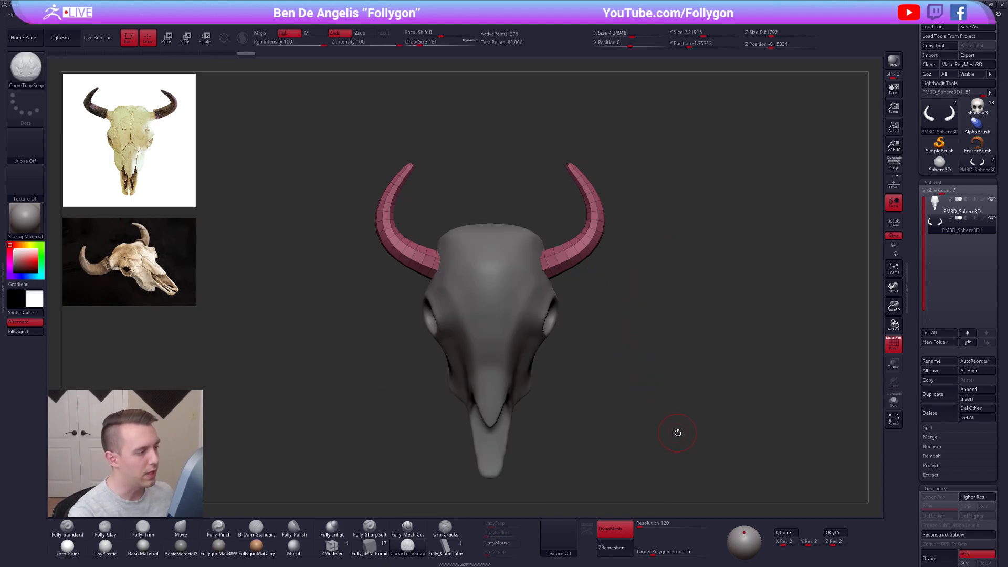
Move the horn pair outward from the sides of the cranium
alt+drag(603, 316, 610, 347)
key(w)
mouse_move(592, 276)
shift+mouse_down()
mouse_move(592, 341)
mouse_move(609, 297)
shift+mouse_up()
key(q)
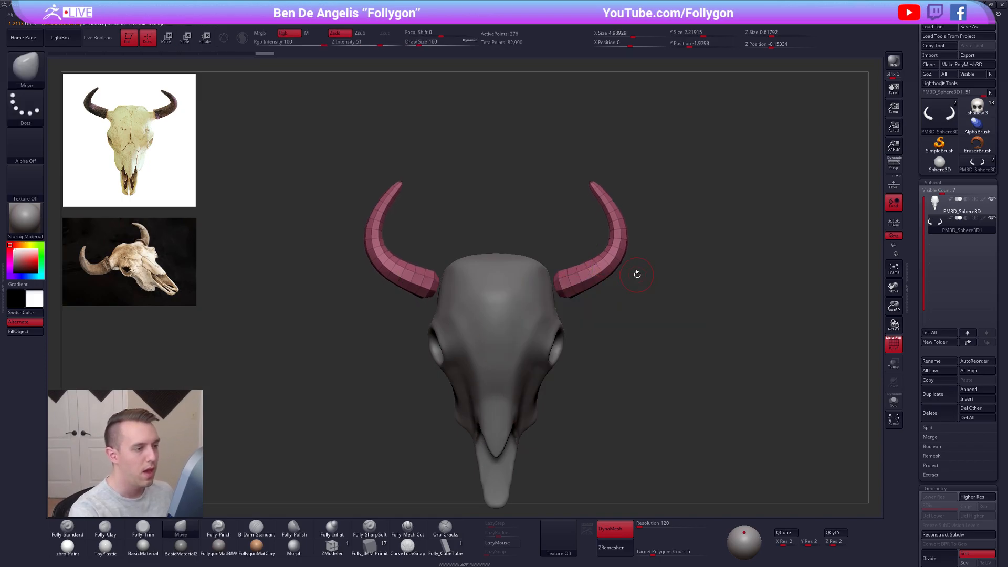
Isolate the horns and refine their curve and pointed tips with the Move brush at size 104, previewing dynamic subdivision
key(alt+s)
alt+drag(591, 208, 572, 294)
key(space)
mouse_move(590, 245)
mouse_down()
mouse_move(583, 220)
mouse_move(625, 228)
mouse_move(573, 232)
mouse_up()
key(d)
click(575, 177)
key(shift+d)
key(space)
drag(604, 226, 570, 231)
mouse_move(589, 292)
mouse_down()
mouse_move(576, 305)
mouse_move(604, 302)
mouse_up()
key(space)
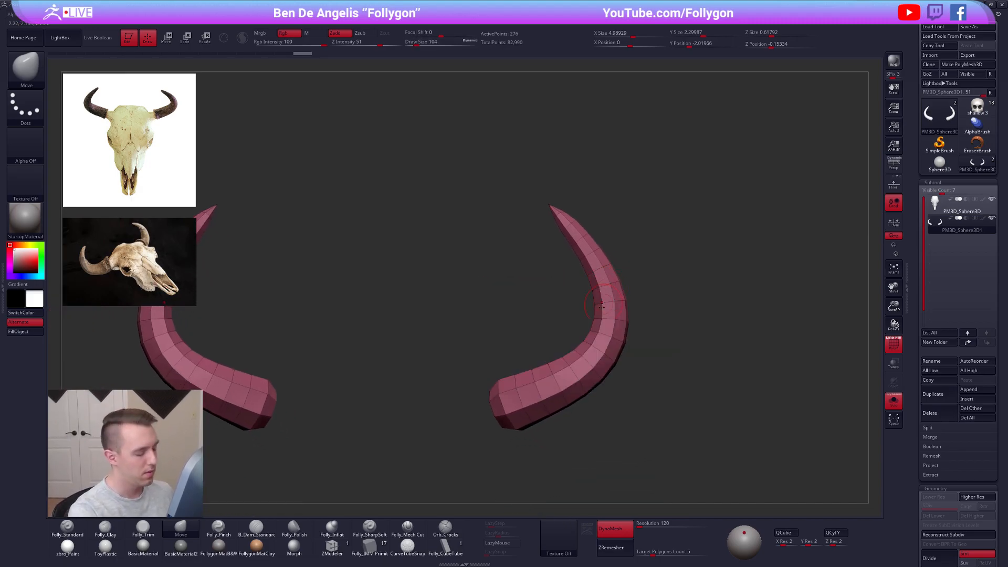
Delete alternate edge loops along the horns' lower and middle sections using ZModeler's Delete edge action
click(349, 556)
drag(489, 442, 525, 401)
key(space)
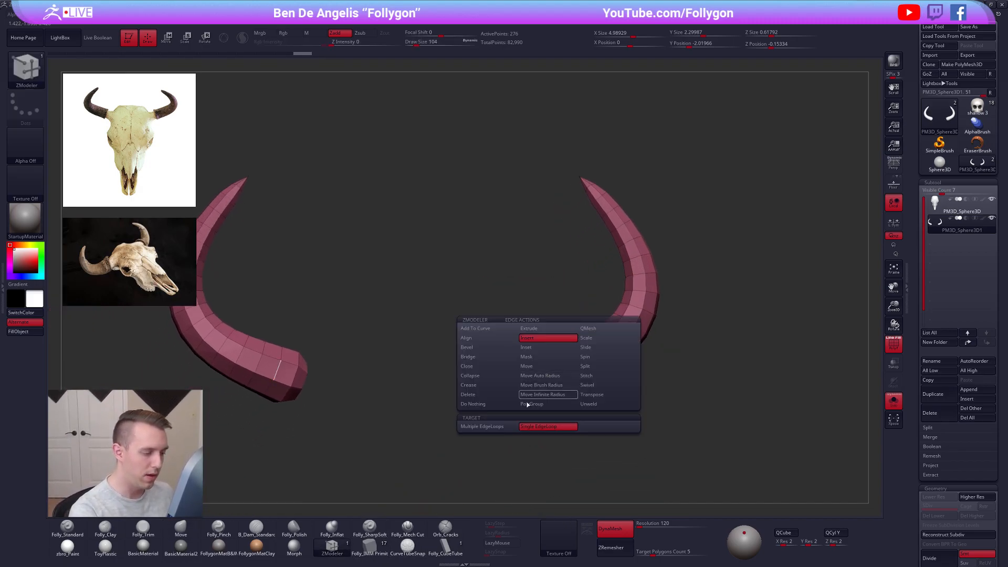
click(488, 395)
click(550, 369)
click(550, 372)
click(583, 349)
click(630, 330)
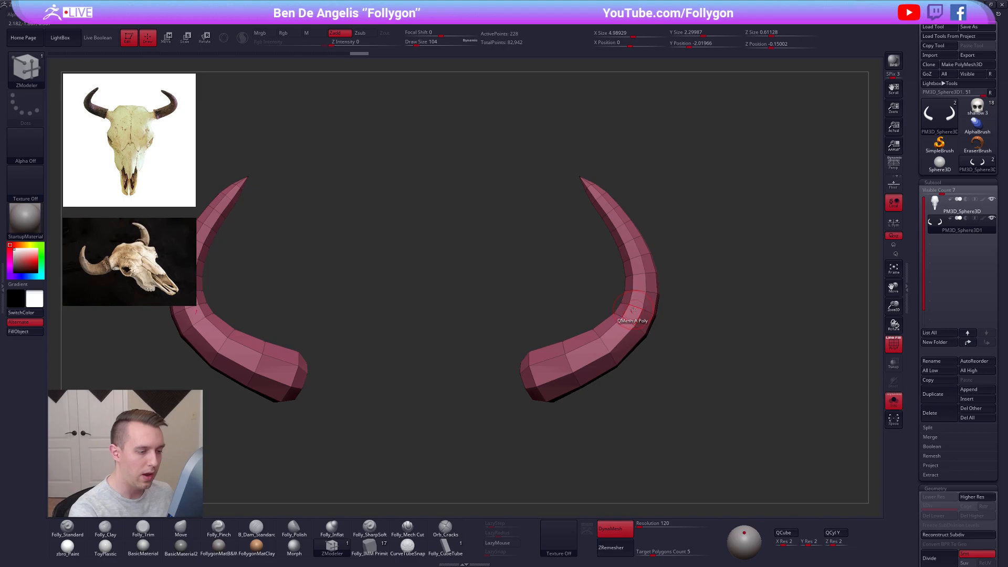
click(635, 308)
alt+right_drag(635, 308, 628, 349)
click(631, 317)
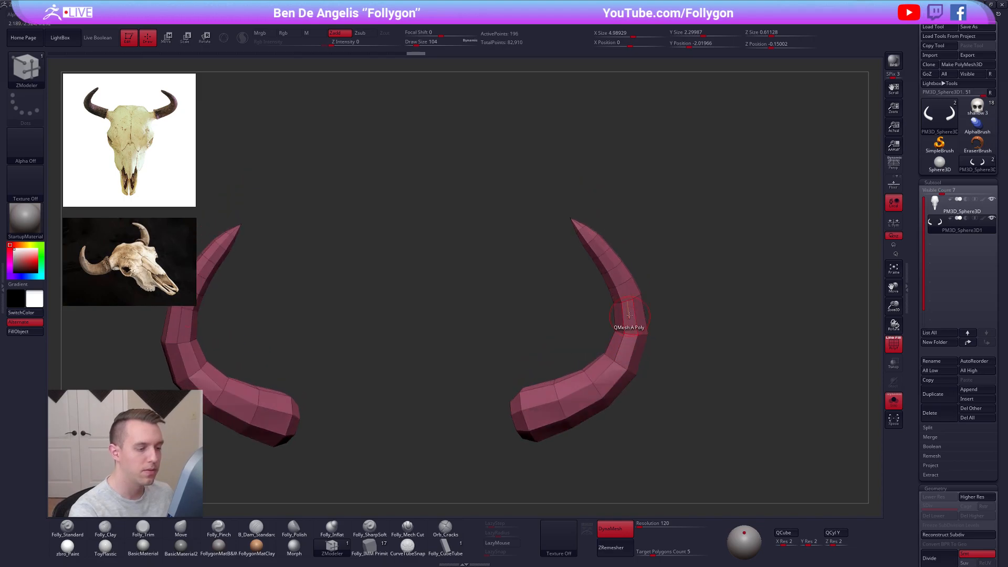
Delete alternate edge loops near the horn tips with ZModeler, preview the smoothed horns and bring the skull back into view
click(622, 285)
click(603, 252)
click(587, 237)
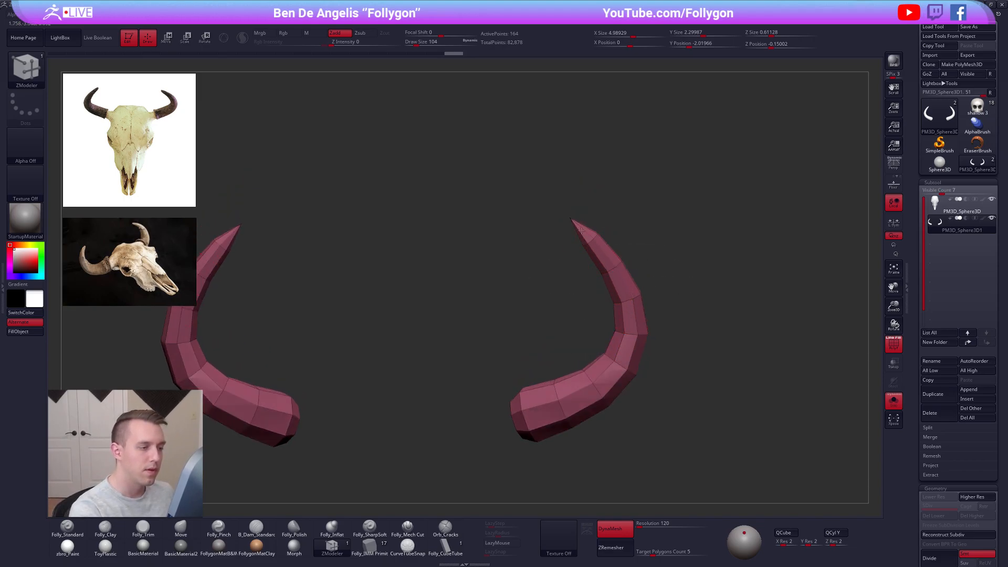
key(d)
shift+right_drag(675, 332, 634, 330)
alt+right_drag(621, 405, 623, 362)
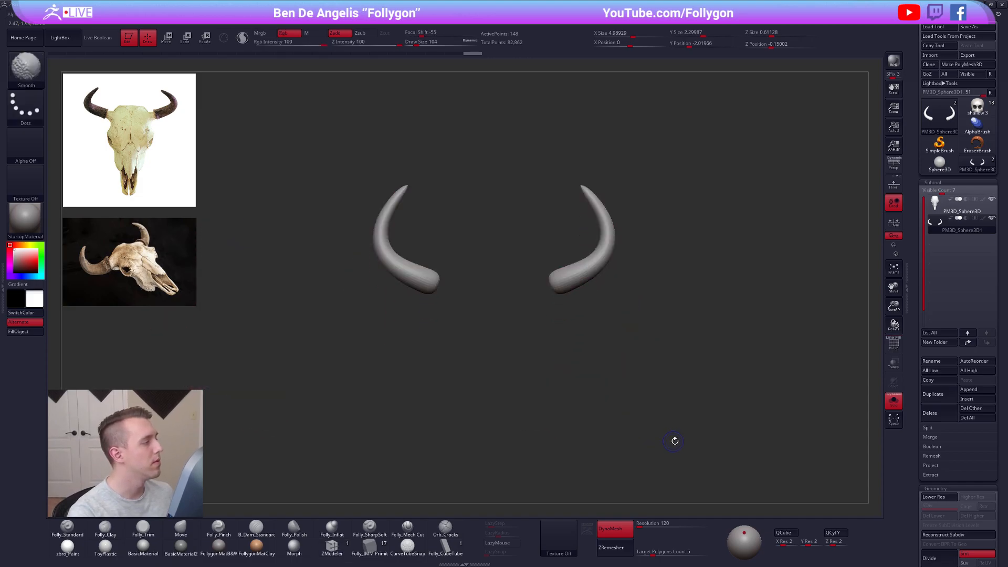
key(shift+f)
key(alt+s)
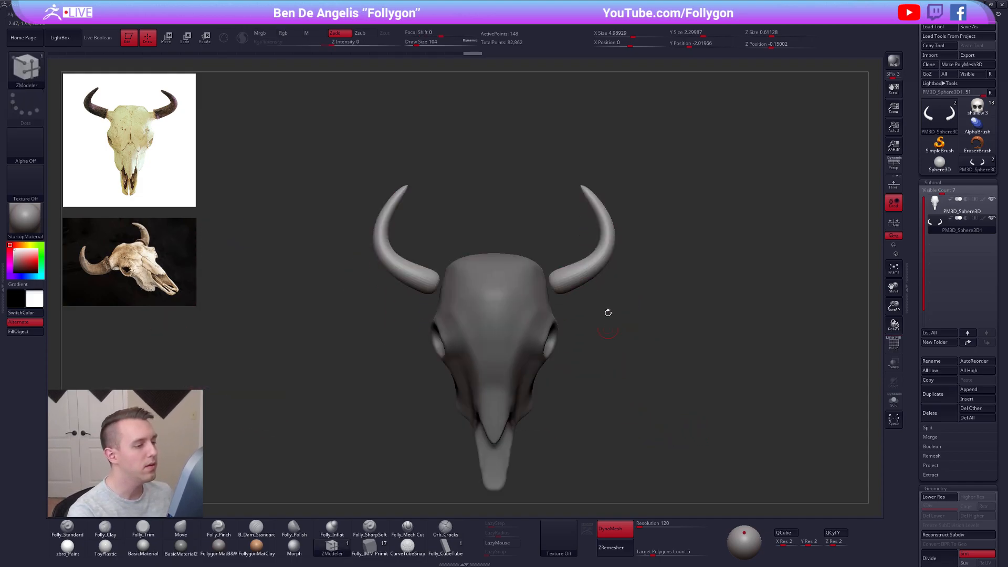
Isolate the horns with polyframe shown and mask everything except their base ends
key(b)
key(m)
key(v)
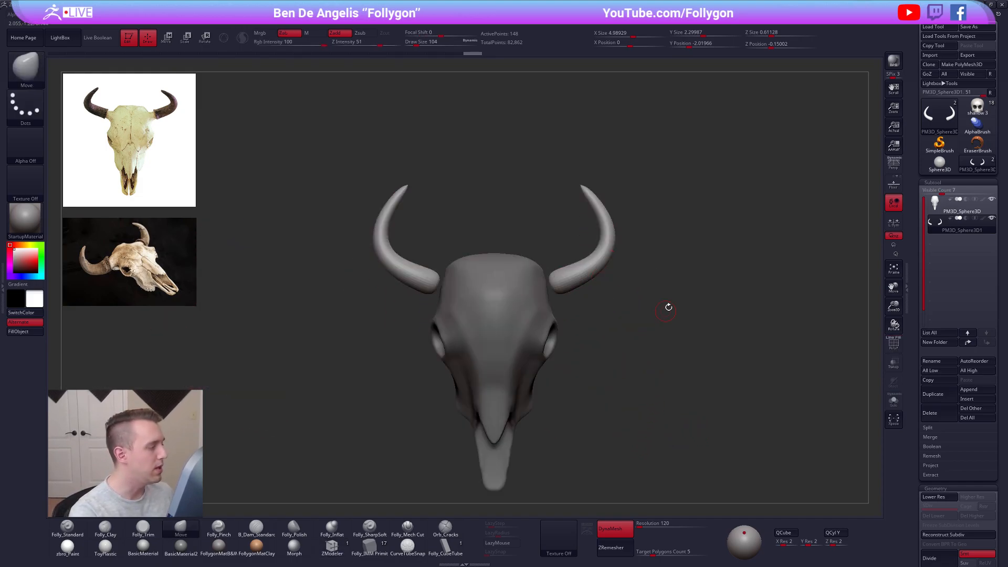
key(space)
key(shift+f)
ctrl+right_drag(585, 256, 597, 271)
key(alt+s)
ctrl+drag(535, 258, 561, 322)
ctrl+click(556, 339)
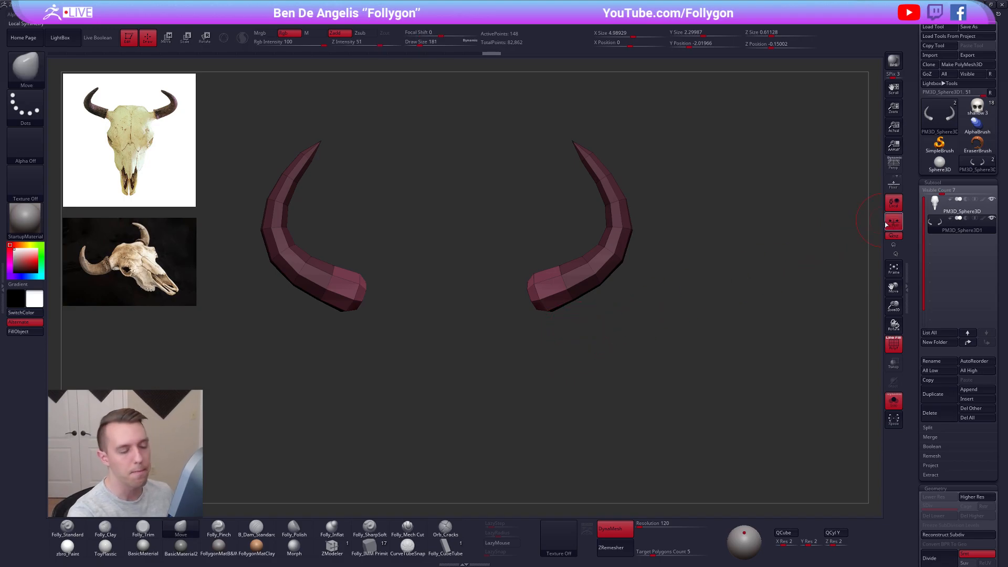
Soften the mask and enlarge the horn bases with Transpose Scale under local symmetry, then show the skull again
key(e)
ctrl+click(541, 305)
click(543, 309)
click(548, 396)
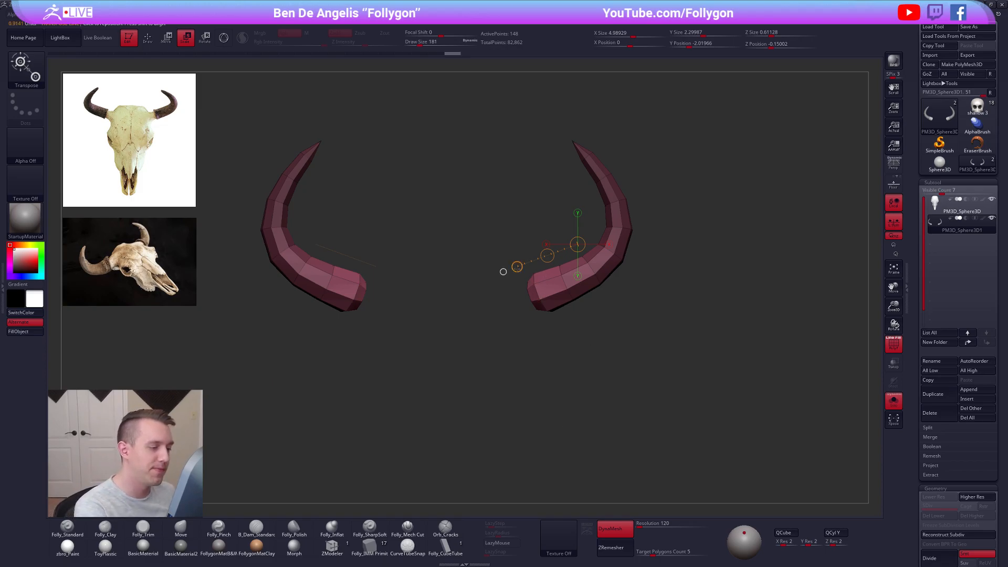
click(577, 276)
drag(577, 312, 572, 384)
key(alt+shift+s)
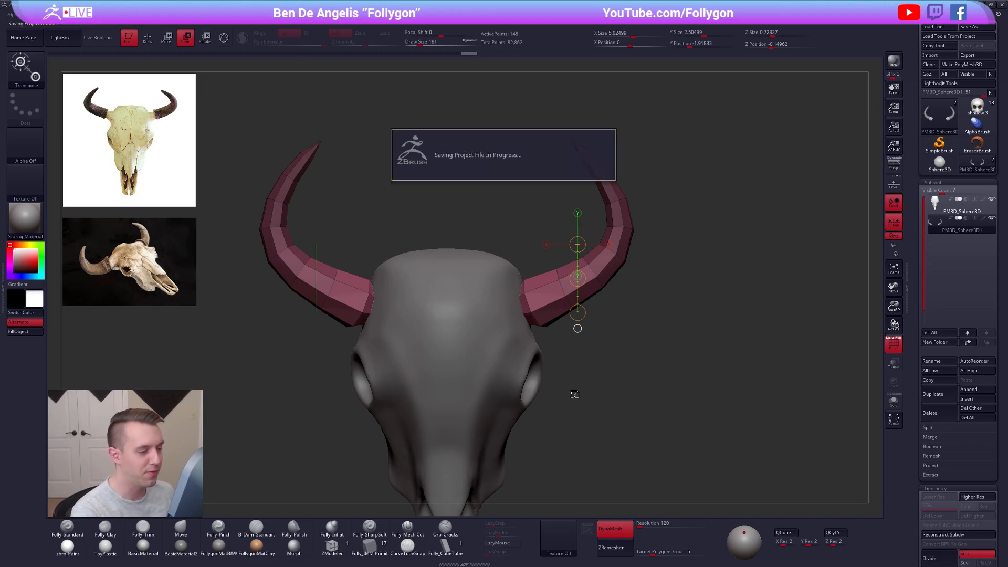
Preview dynamic subdivision on the horns and angle their unmasked bases more horizontally into the sides of the cranium
drag(576, 391, 587, 324)
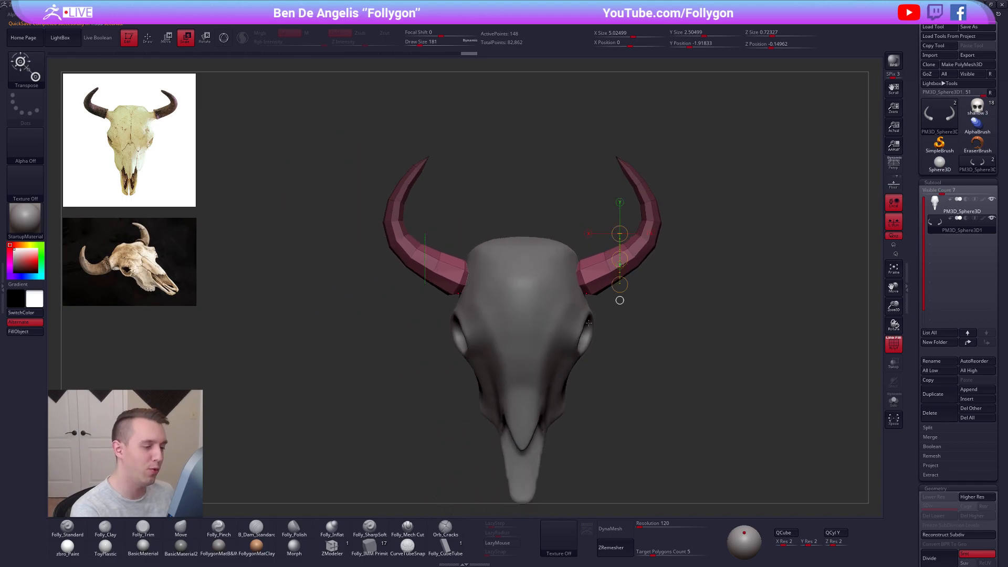
click(620, 300)
shift+drag(557, 259, 615, 295)
key(ctrl+d)
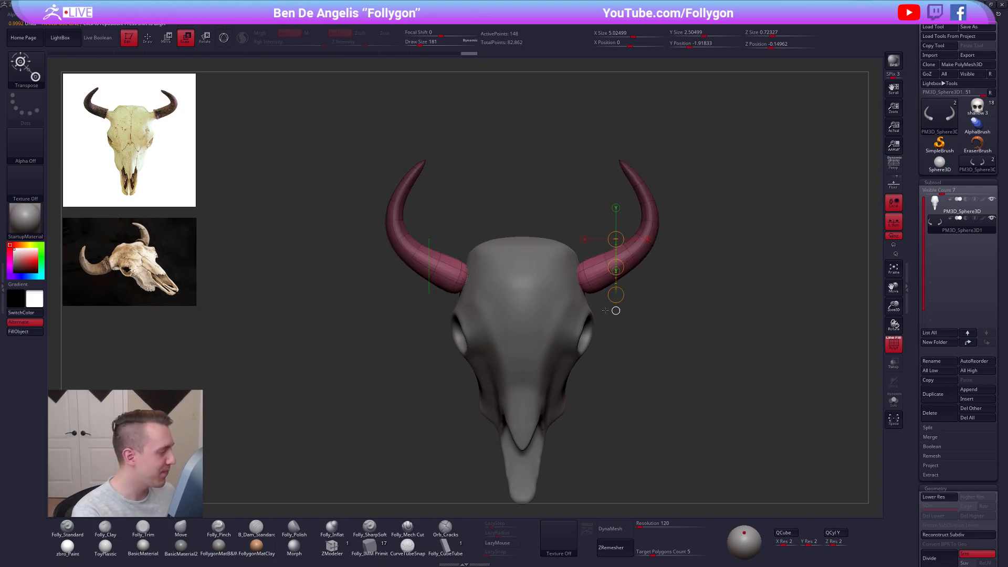
mouse_move(628, 249)
mouse_down()
mouse_move(612, 378)
mouse_move(581, 364)
mouse_move(585, 379)
mouse_up()
key(r)
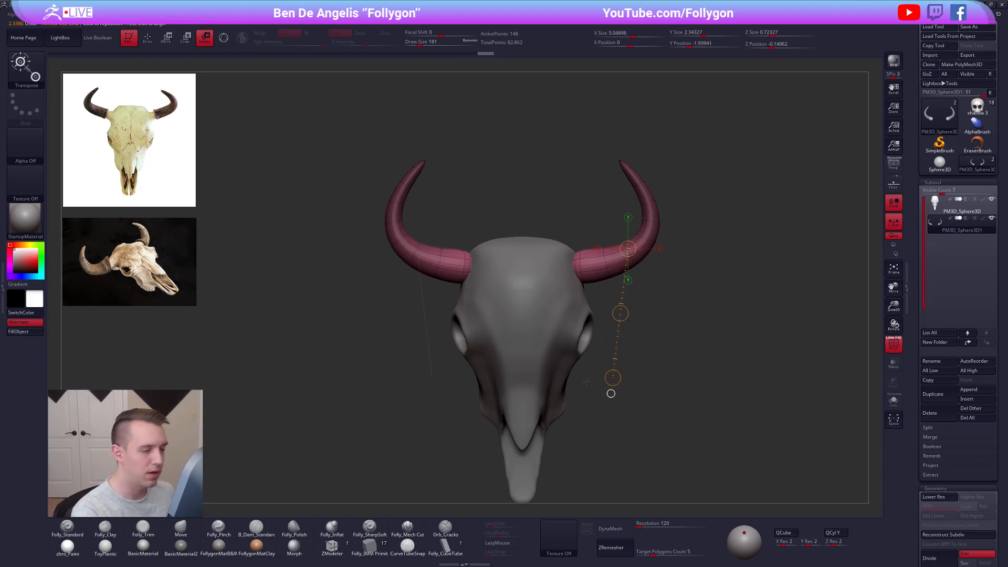
Clear the horn mask and tilt the whole horn pair toward the face in side view with Transpose Rotate
ctrl+drag(670, 322, 688, 338)
shift+drag(734, 315, 677, 309)
mouse_move(668, 250)
alt+mouse_down()
mouse_move(613, 264)
mouse_move(739, 294)
mouse_move(694, 224)
alt+mouse_up()
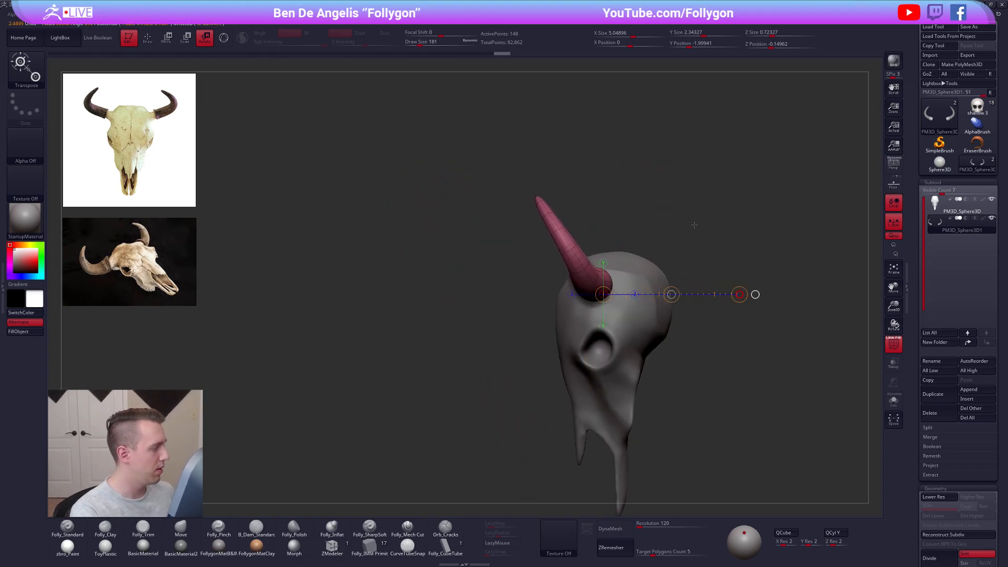
Refine the horns' lean and base placement against the cranium with the Move brush at sizes 307 and 252
key(q)
key(space)
drag(588, 277, 597, 277)
drag(604, 241, 570, 231)
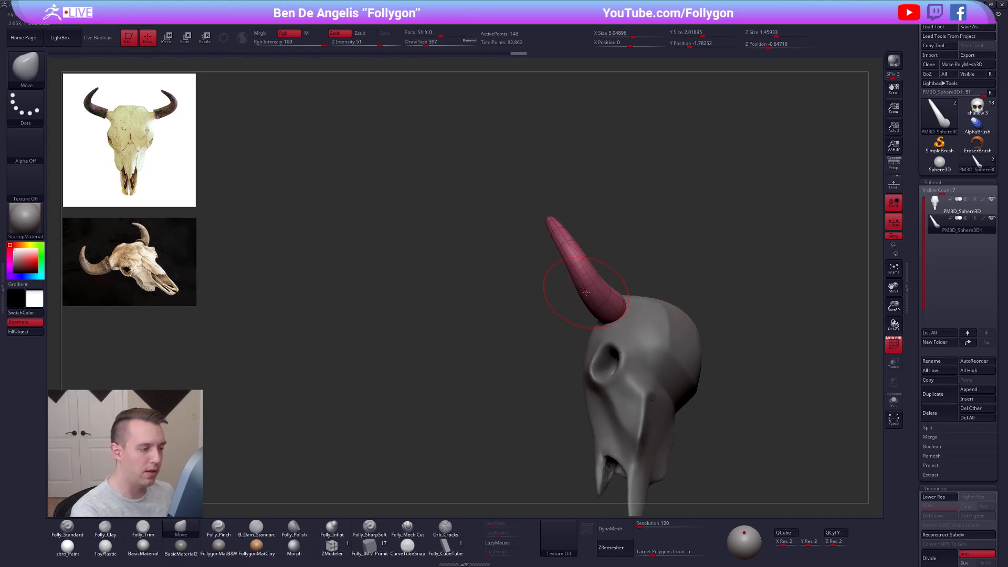
drag(607, 300, 614, 303)
mouse_move(724, 342)
mouse_down()
mouse_move(639, 373)
mouse_move(640, 326)
mouse_up()
key(bracketleft)
key(bracketleft)
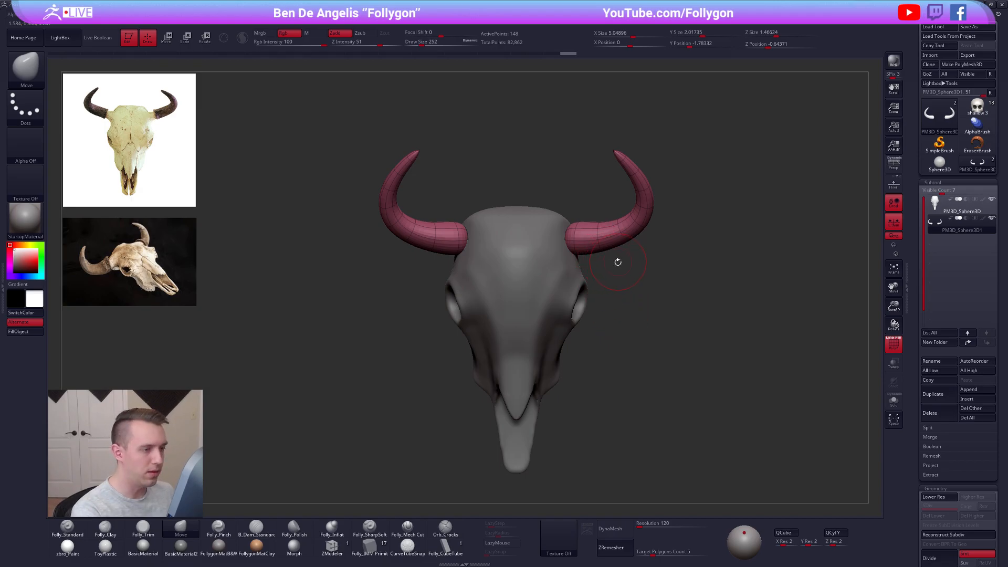
mouse_move(618, 257)
mouse_down()
mouse_move(594, 310)
mouse_move(598, 279)
mouse_move(573, 319)
mouse_up()
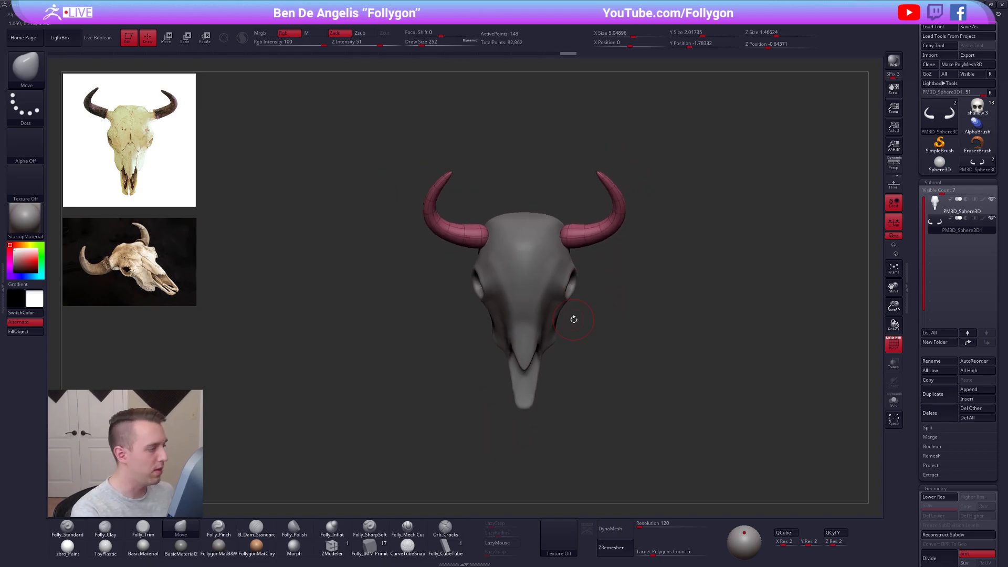
Scale the horn pair up slightly with Transpose Scale
key(e)
drag(584, 238, 585, 343)
click(582, 294)
drag(629, 210, 723, 221)
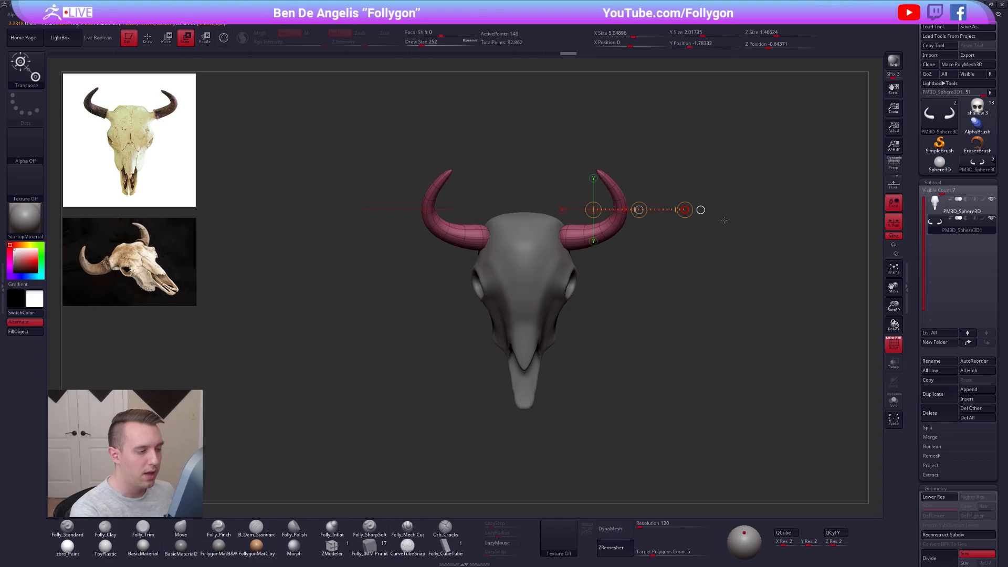
drag(795, 238, 765, 231)
Turn off local symmetry, select the skull subtool and pull the snout tip down with a large Move brush to lengthen it
key(q)
click(893, 222)
click(962, 206)
key(space)
drag(713, 274, 720, 273)
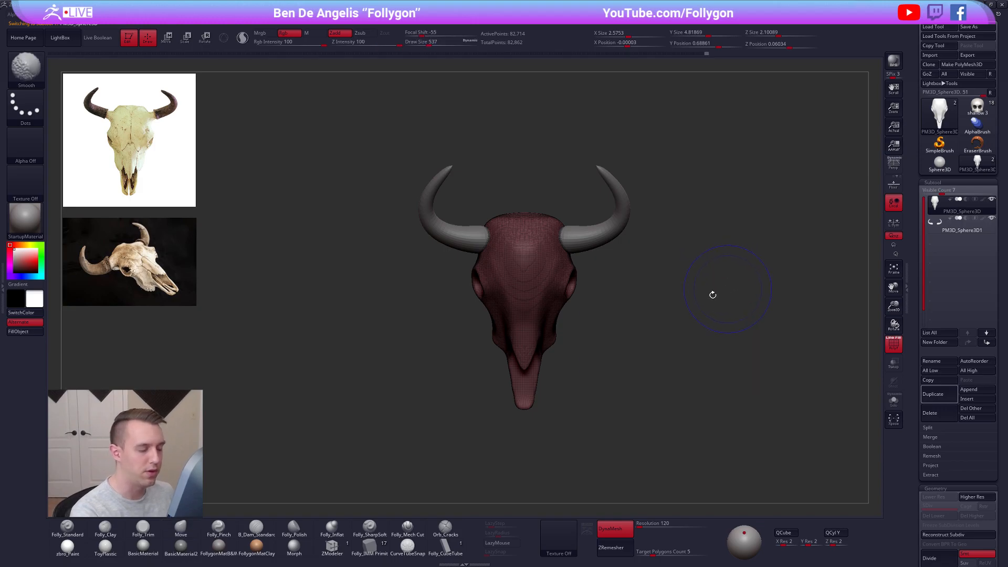
key(shift+f)
key(space)
drag(552, 340, 561, 339)
alt+right_drag(525, 389, 533, 345)
drag(534, 363, 533, 387)
key(space)
mouse_move(552, 354)
mouse_down()
mouse_move(535, 356)
mouse_move(620, 361)
mouse_move(530, 351)
mouse_up()
key(shift)
key(space)
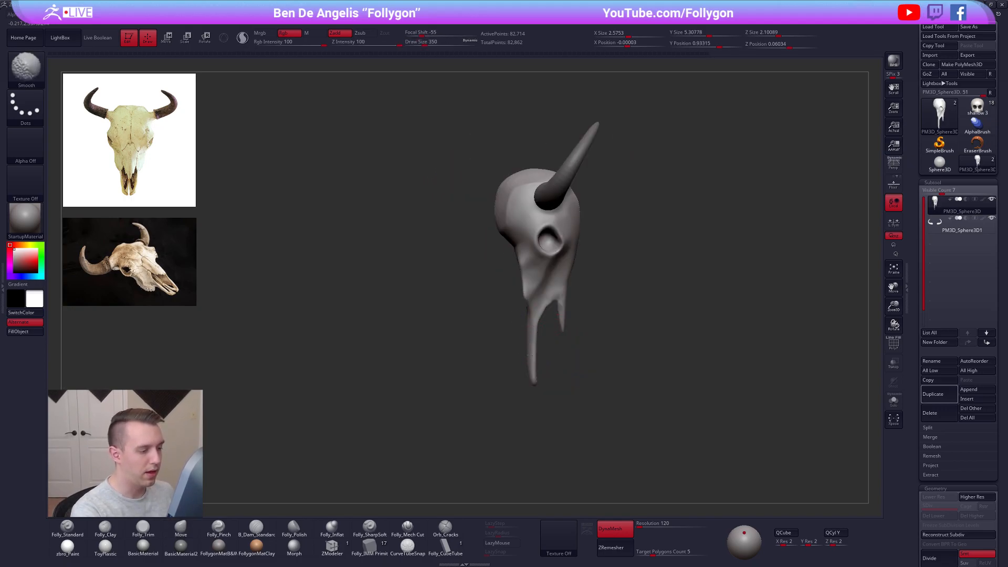
mouse_move(532, 394)
shift+mouse_down()
mouse_move(490, 357)
mouse_move(551, 352)
shift+mouse_up()
Try to lengthen the snout further with Transpose Move, then undo it
key(space)
key(w)
shift+drag(554, 172, 555, 345)
mouse_move(597, 411)
mouse_down()
mouse_move(676, 431)
mouse_move(657, 438)
mouse_up()
key(q)
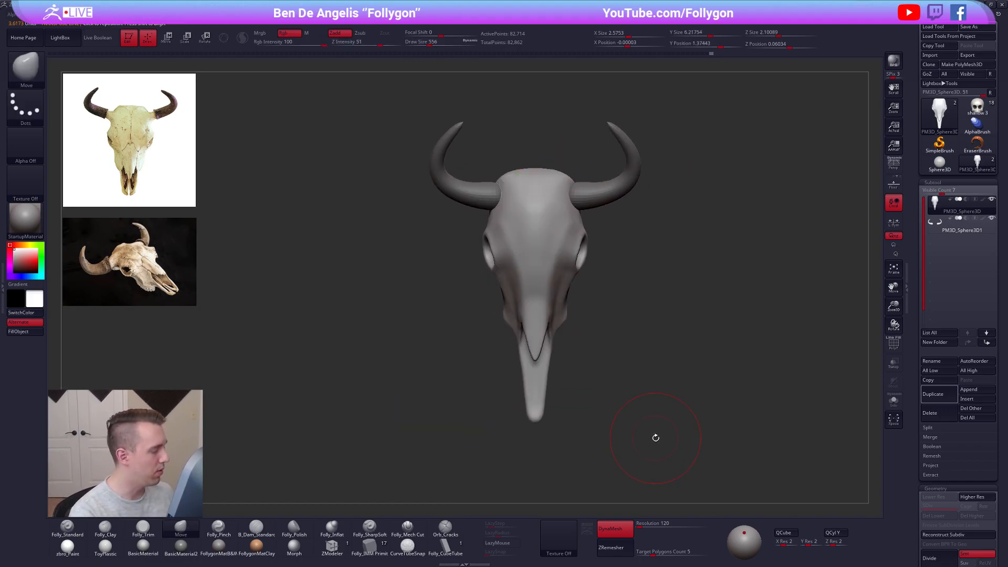
key(ctrl+z)
Build up the bridge of the snout with the Folly_Clay brush at intensity 20, using sizes 192 and 265
mouse_move(639, 312)
mouse_down()
mouse_move(545, 347)
mouse_move(556, 320)
mouse_move(591, 321)
mouse_move(541, 321)
mouse_move(547, 304)
mouse_move(596, 299)
mouse_move(593, 286)
mouse_move(544, 312)
mouse_move(589, 325)
mouse_move(547, 353)
mouse_up()
key(space)
key(space)
key(space)
key(2)
drag(555, 249, 552, 336)
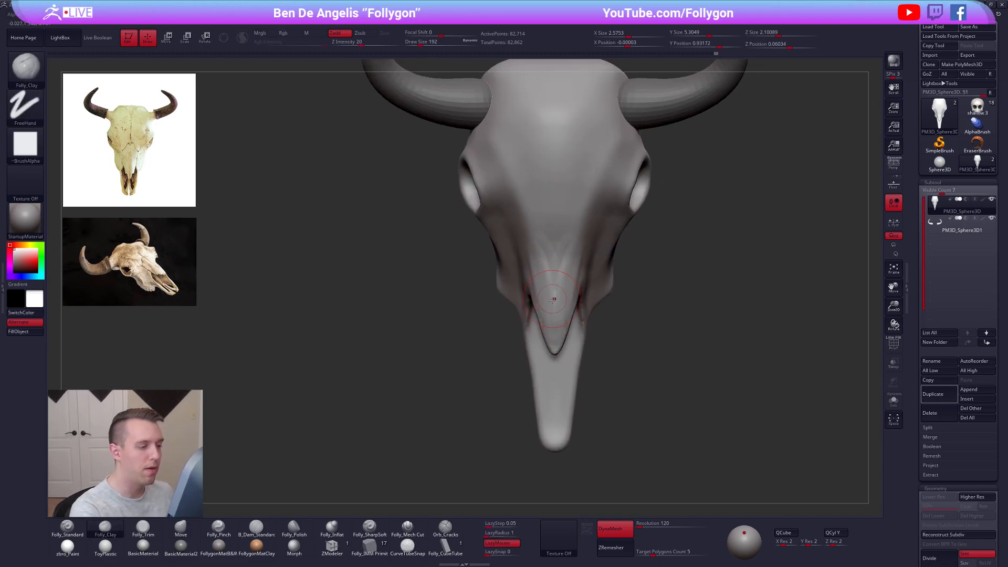
drag(559, 246, 552, 310)
key(space)
drag(550, 314, 551, 313)
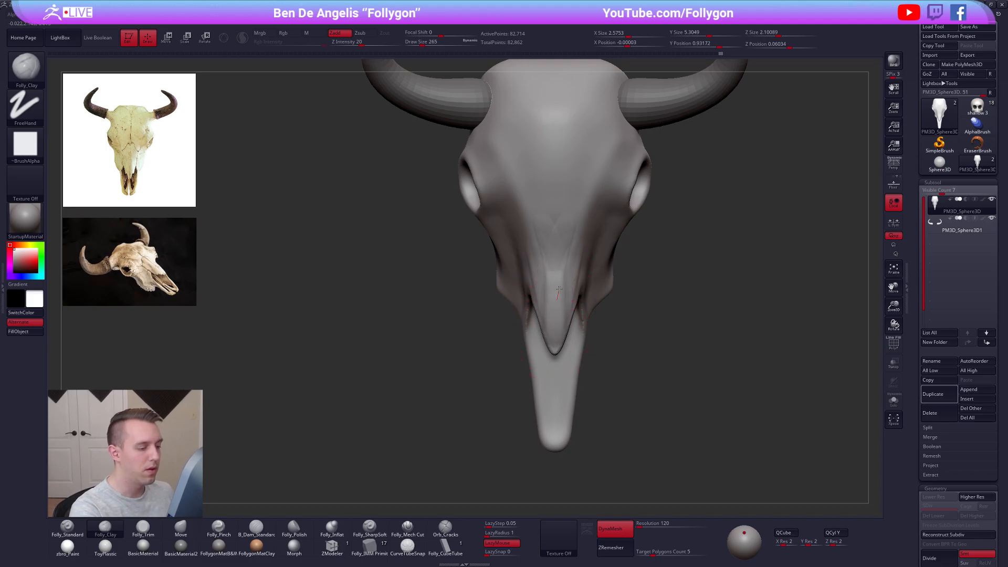
mouse_move(574, 235)
mouse_down()
mouse_move(559, 291)
mouse_move(557, 234)
mouse_move(557, 254)
mouse_move(578, 207)
mouse_up()
mouse_move(555, 282)
ctrl+right_down()
mouse_move(546, 258)
mouse_move(525, 314)
ctrl+right_up()
Pinch a sharp center ridge along the snout and up the forehead with the Folly_Pinch brush at sizes 203 and 252
key(b)
key(m)
key(v)
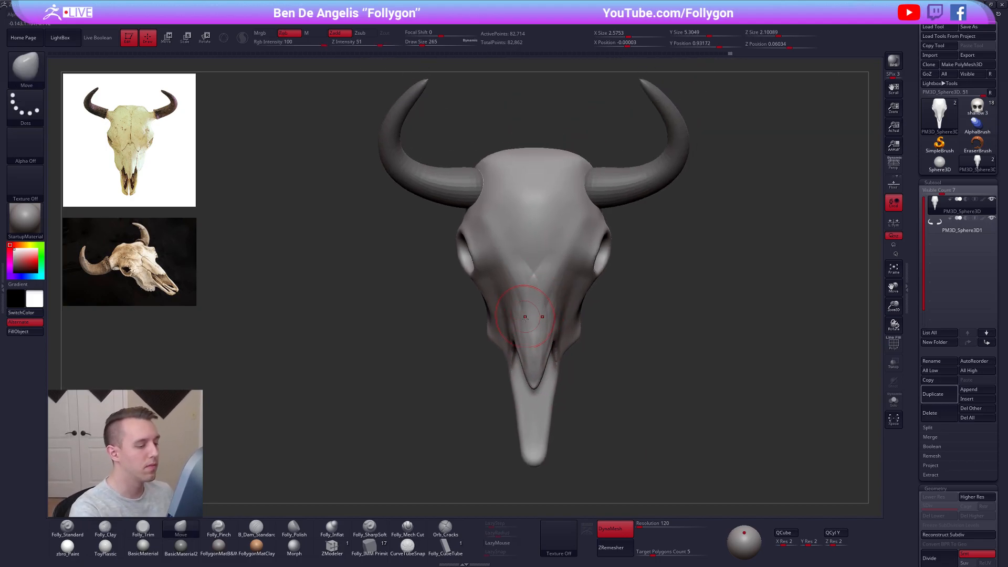
key(b)
key(p)
key(i)
key(space)
drag(535, 337, 533, 337)
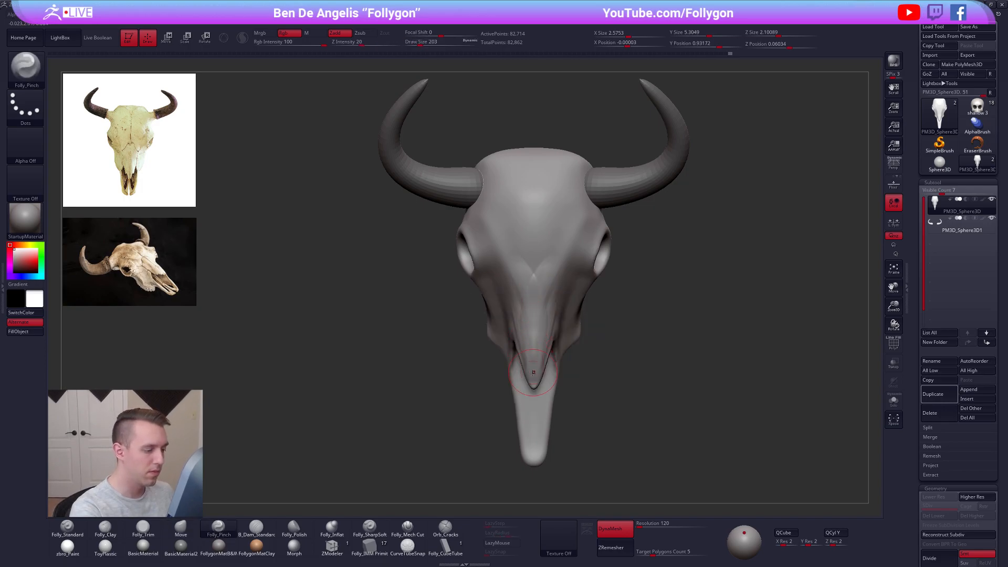
drag(534, 261, 534, 223)
key(])
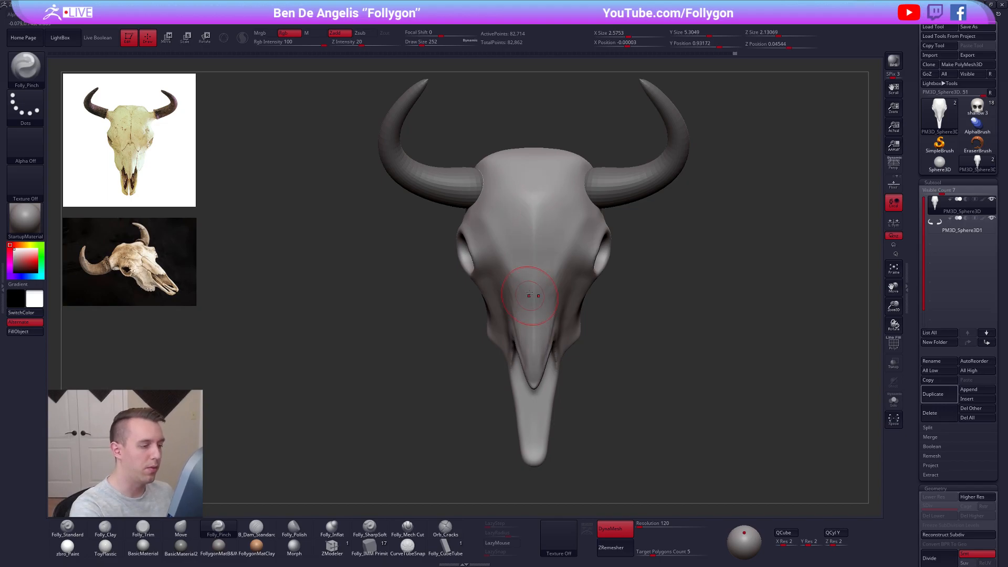
Adjust the nasal bone's profile and side edges with the Move brush, reducing its size from 306 to 181
right_drag(533, 293, 472, 281)
key(b)
key(m)
key(v)
key(space)
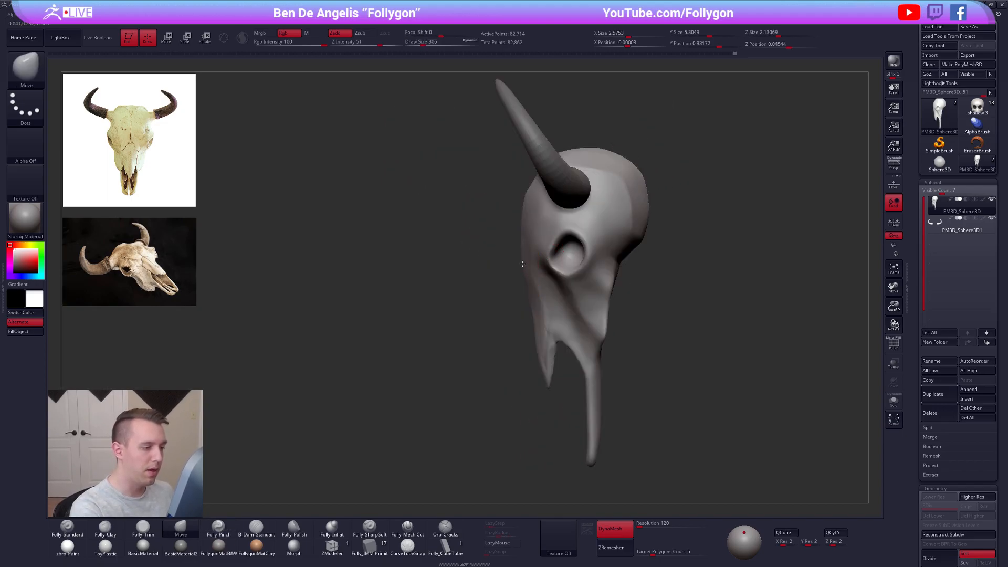
key(space)
click(538, 344)
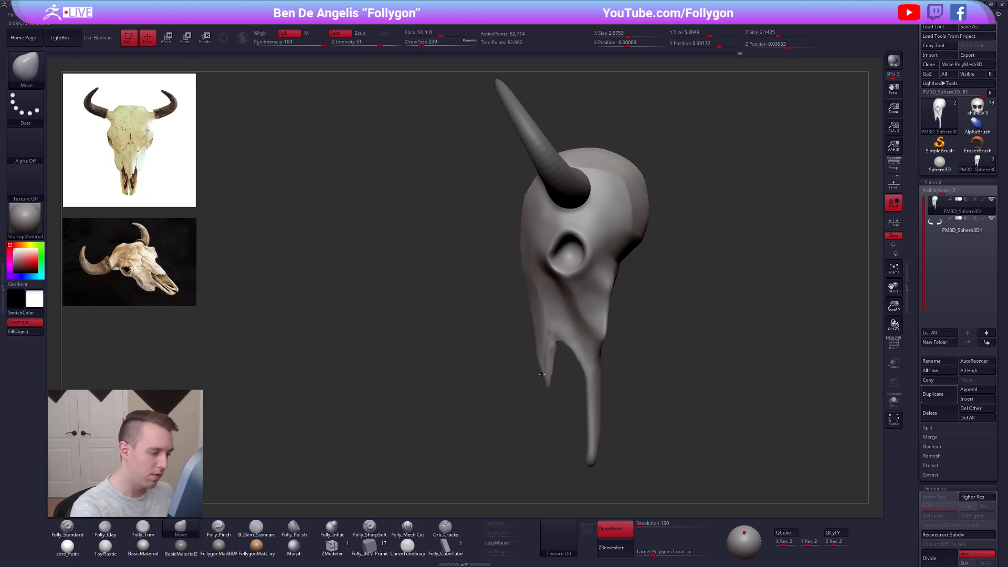
right_drag(539, 334, 549, 290)
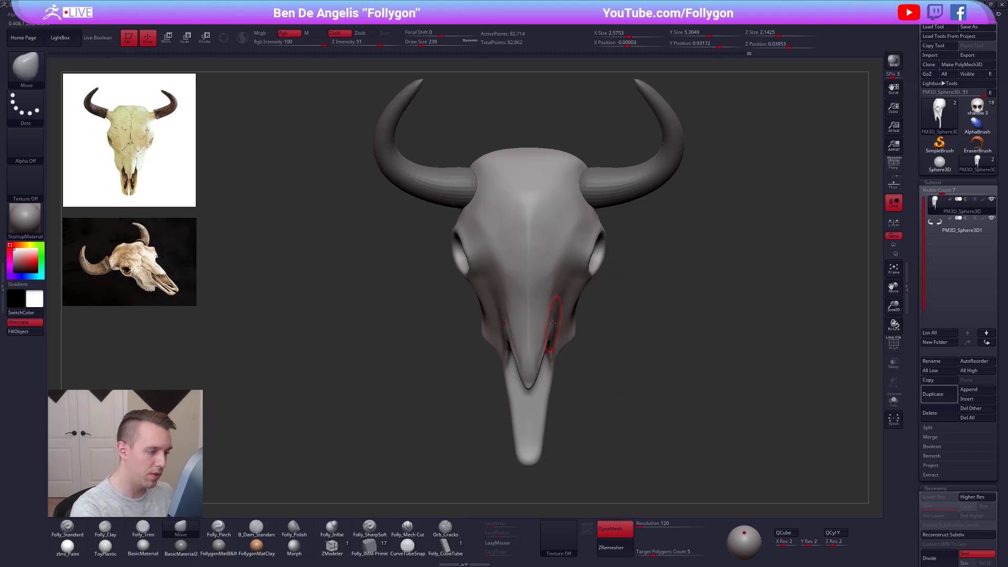
right_drag(537, 340, 520, 326)
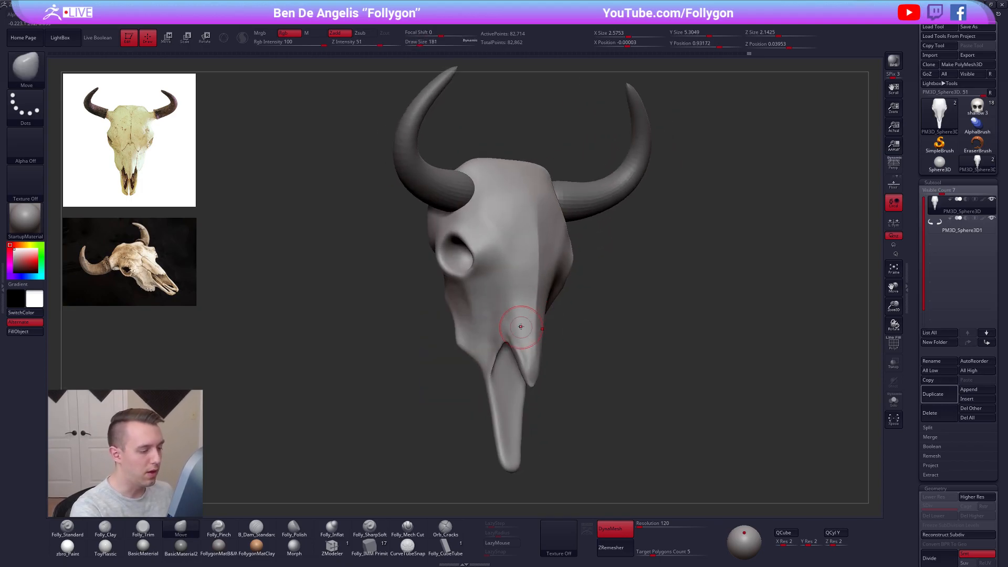
mouse_move(538, 393)
right_down()
mouse_move(536, 351)
mouse_move(535, 388)
right_up()
Sharpen the nasal bone's ridge and pointed tip with the Folly_Pinch brush at size 113
key(5)
key(space)
click(544, 344)
drag(530, 396, 529, 394)
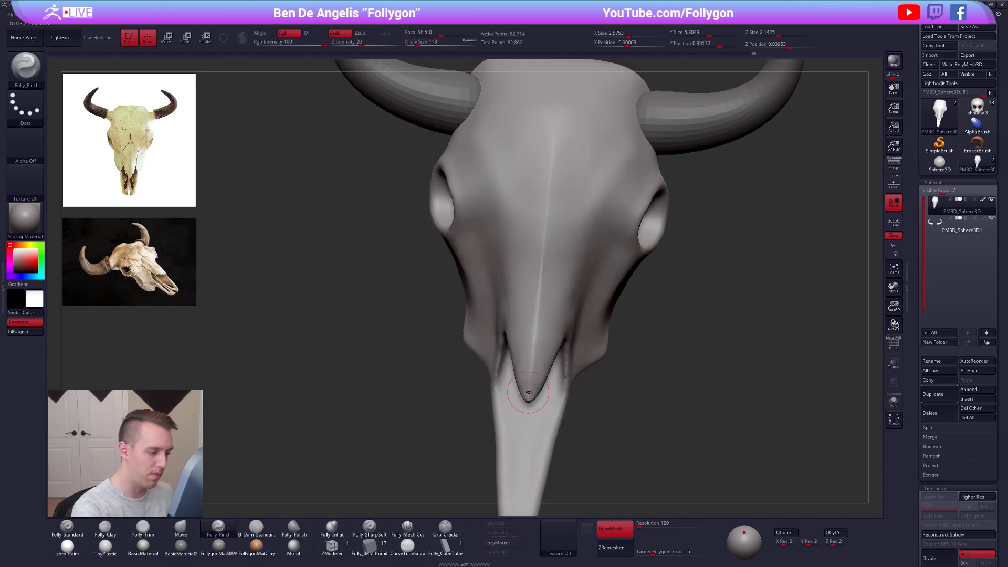
right_drag(533, 391, 488, 388)
key(4)
key(space)
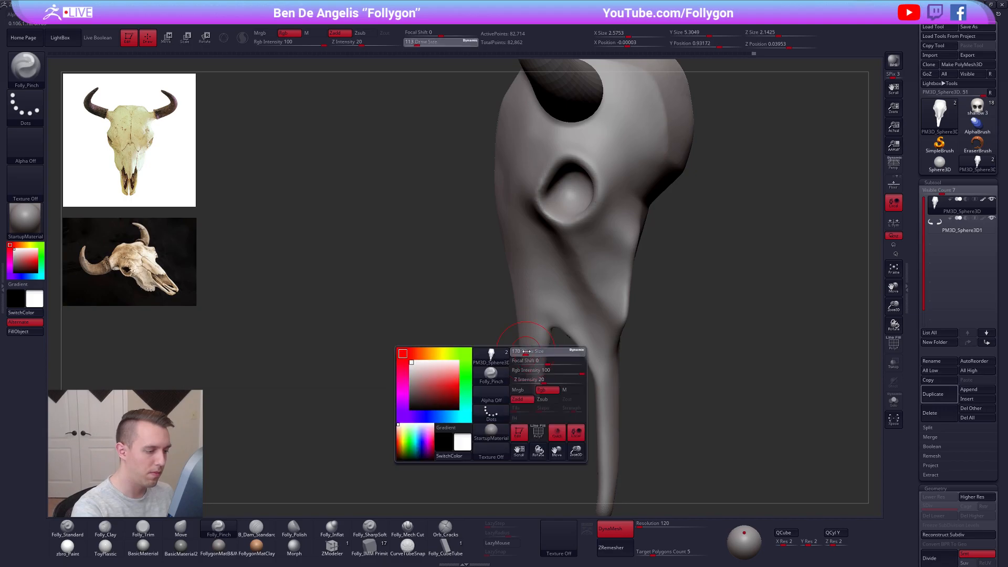
right_drag(639, 333, 621, 379)
key(5)
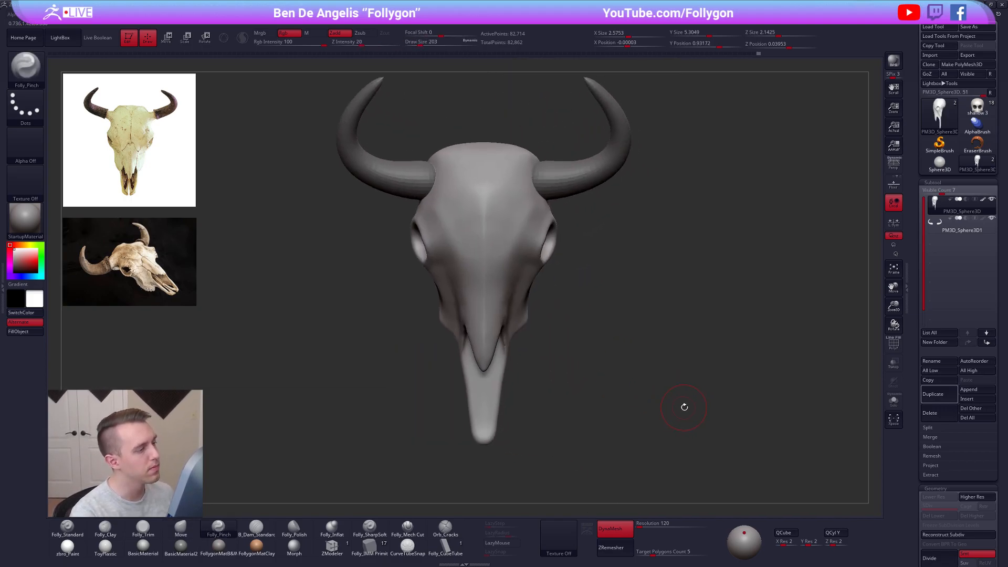
Pinch the planes and ridge on the upper forehead between the horns with the Folly_Pinch brush at size 252
key(shift+f)
key(shift+f)
alt+right_drag(568, 326, 582, 411)
key(space)
drag(508, 271, 512, 272)
right_drag(512, 270, 511, 266)
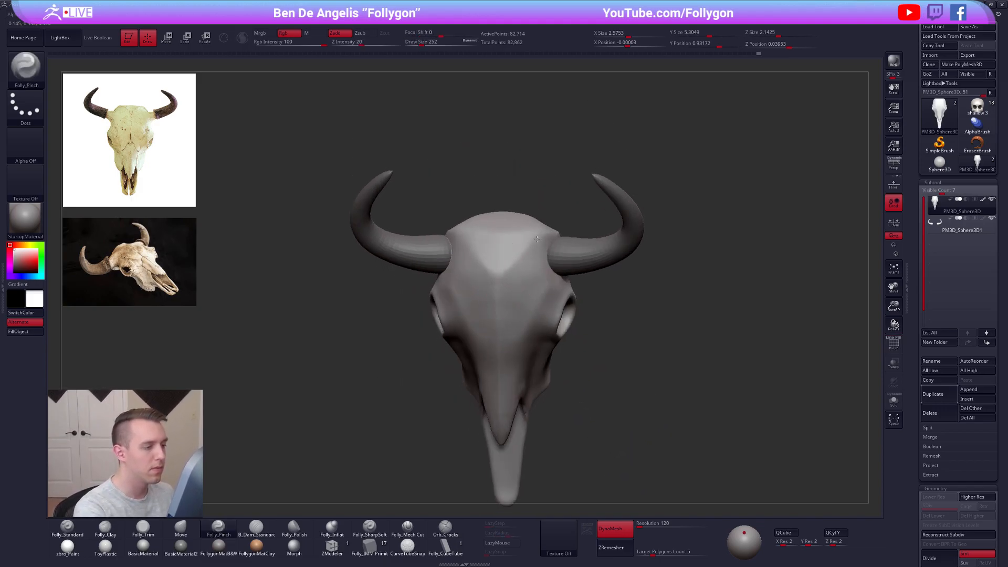
drag(541, 239, 522, 265)
mouse_move(521, 266)
right_down()
mouse_move(530, 287)
mouse_move(544, 269)
mouse_move(570, 272)
mouse_move(592, 324)
right_up()
key([)
Select the horns and nudge them into place on the cranium with Transpose Move, and turn off the skull subtool's polypaint
alt+drag(547, 402, 590, 378)
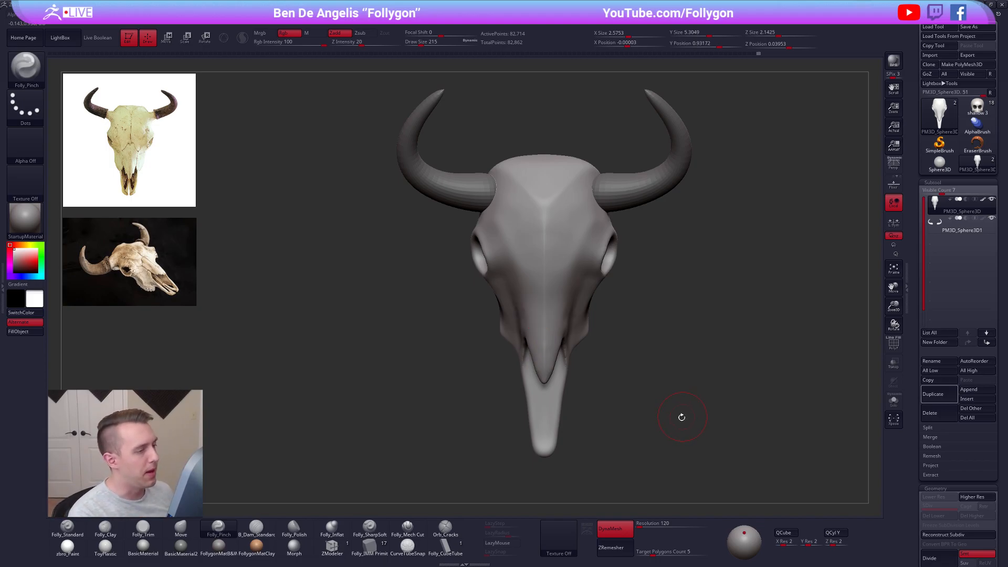
mouse_move(692, 445)
mouse_down()
mouse_move(688, 382)
mouse_move(693, 434)
mouse_move(630, 408)
mouse_up()
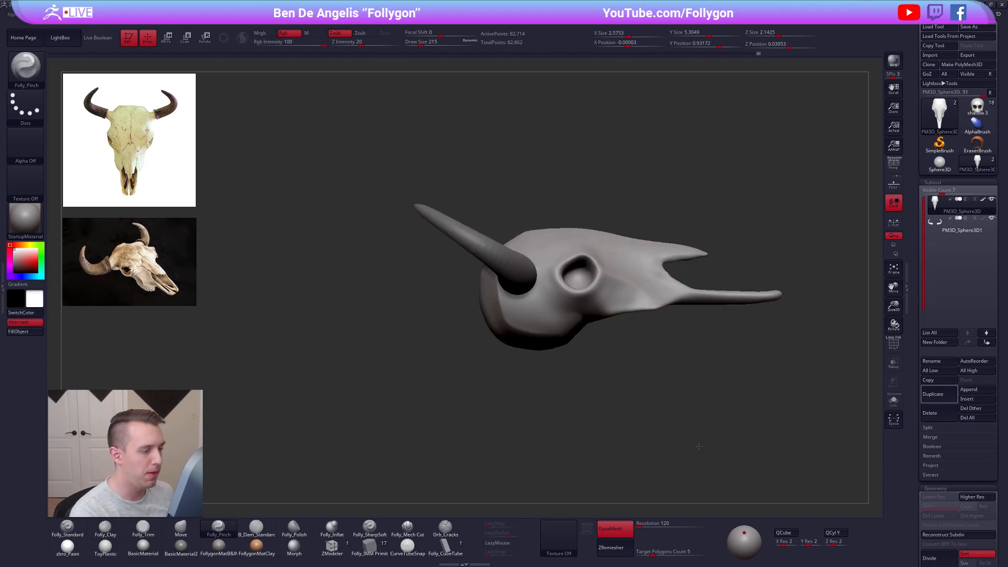
alt+right_drag(571, 334, 576, 361)
alt+click(528, 312)
key(w)
mouse_move(531, 315)
shift+mouse_down()
mouse_move(530, 363)
mouse_move(535, 346)
shift+mouse_up()
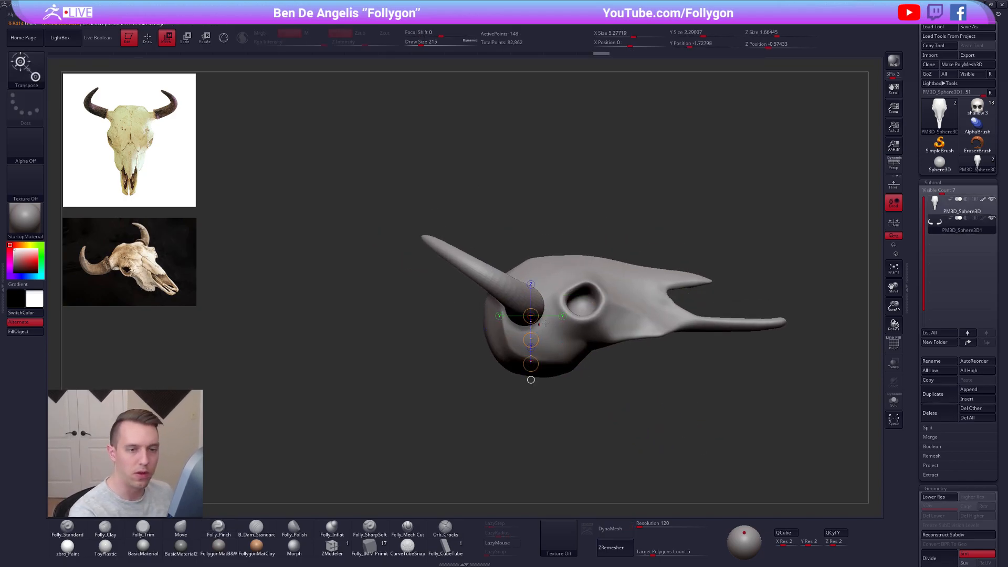
click(983, 200)
mouse_move(735, 367)
mouse_down()
mouse_move(683, 446)
mouse_move(727, 414)
mouse_up()
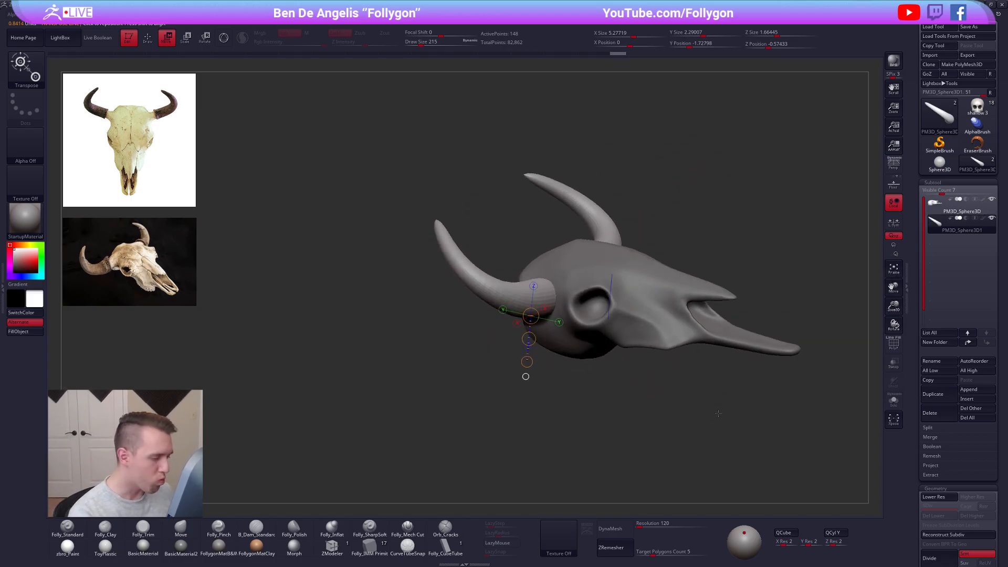
Select the skull subtool with the Move brush and adjust the brush size to 279
key(q)
alt+click(632, 341)
key(space)
drag(634, 341, 642, 342)
mouse_move(641, 344)
right_down()
mouse_move(658, 329)
mouse_move(602, 352)
mouse_move(546, 330)
mouse_move(596, 348)
mouse_move(616, 410)
mouse_move(640, 416)
mouse_move(593, 383)
mouse_move(669, 356)
right_up()
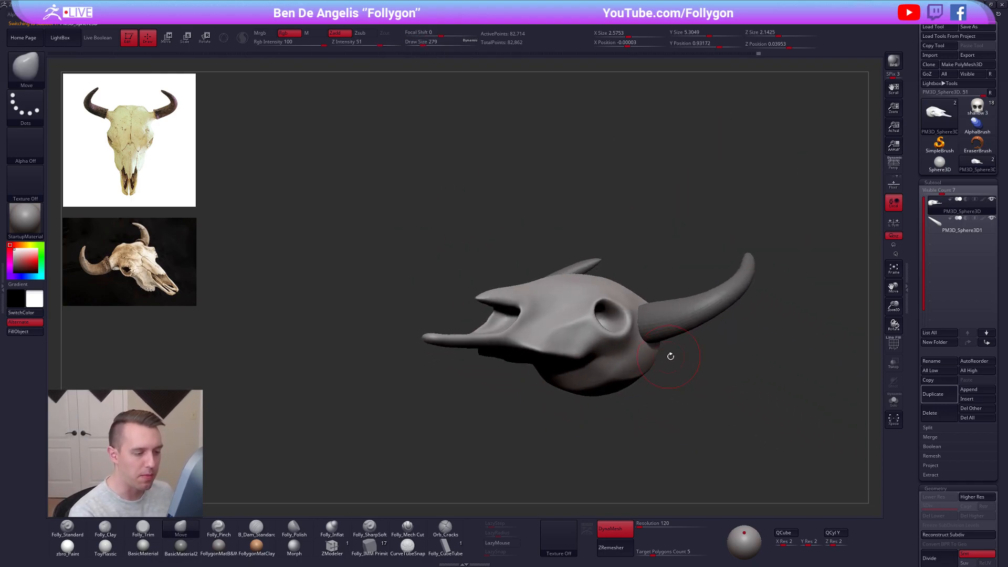
right_drag(669, 401, 654, 420)
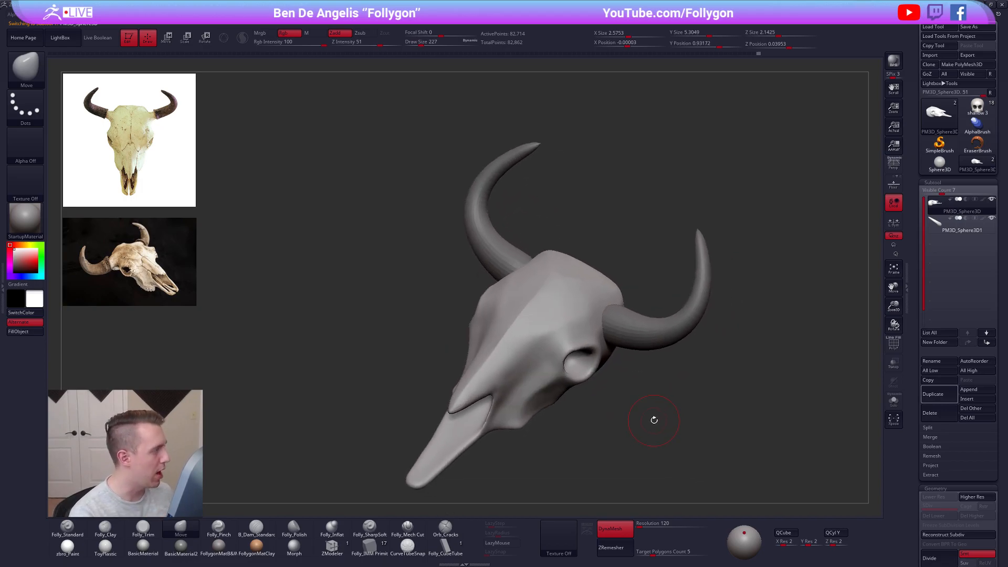
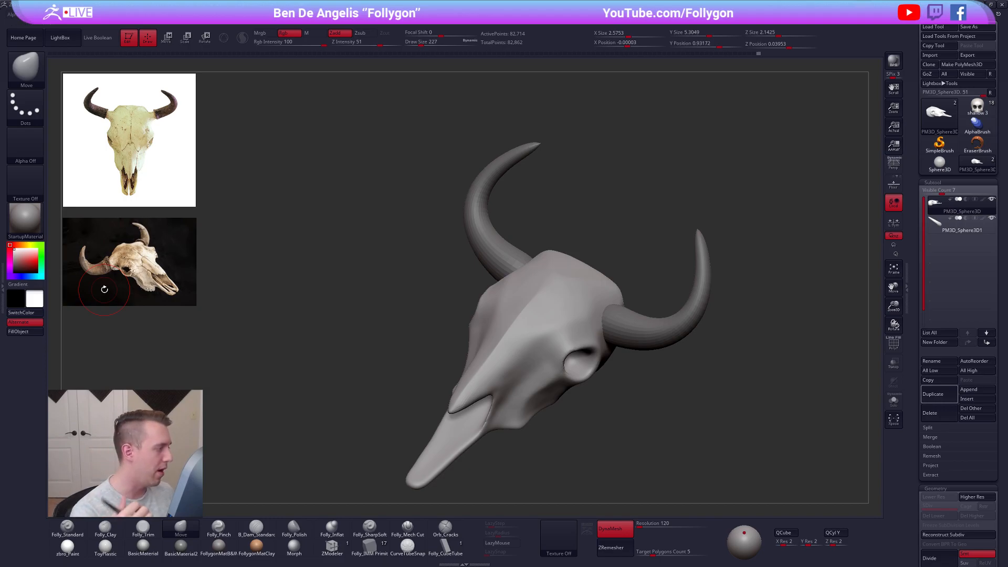
Select the horns and shift them outward from the cranium with Transpose Move in the front view
drag(104, 289, 174, 276)
alt+drag(173, 276, 123, 232)
alt+click(587, 258)
alt+right_drag(579, 271, 570, 243)
key(w)
click(576, 200)
shift+drag(574, 248, 565, 285)
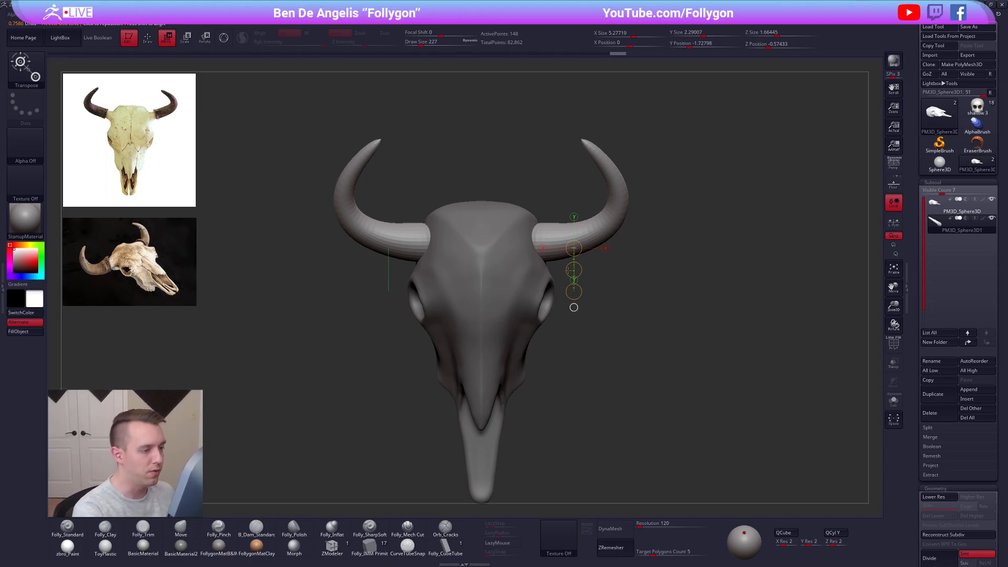
drag(574, 270, 656, 236)
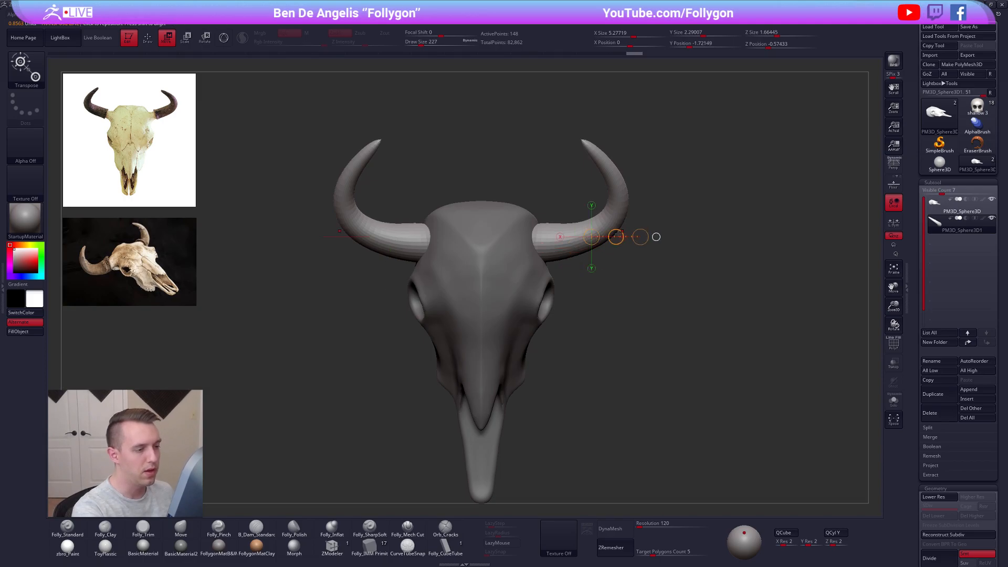
Drop the horns to a lower subdivision level and start reshaping their side profile with an enlarged Move brush
key(shift+d)
key(shift+d)
key(q)
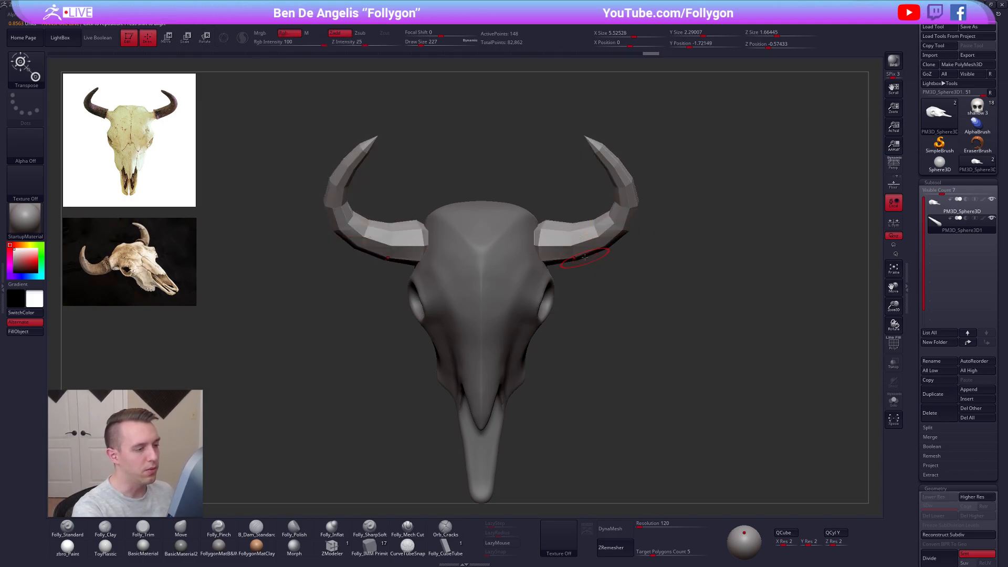
key(b)
key(m)
key(v)
key(d)
right_drag(602, 245, 619, 231)
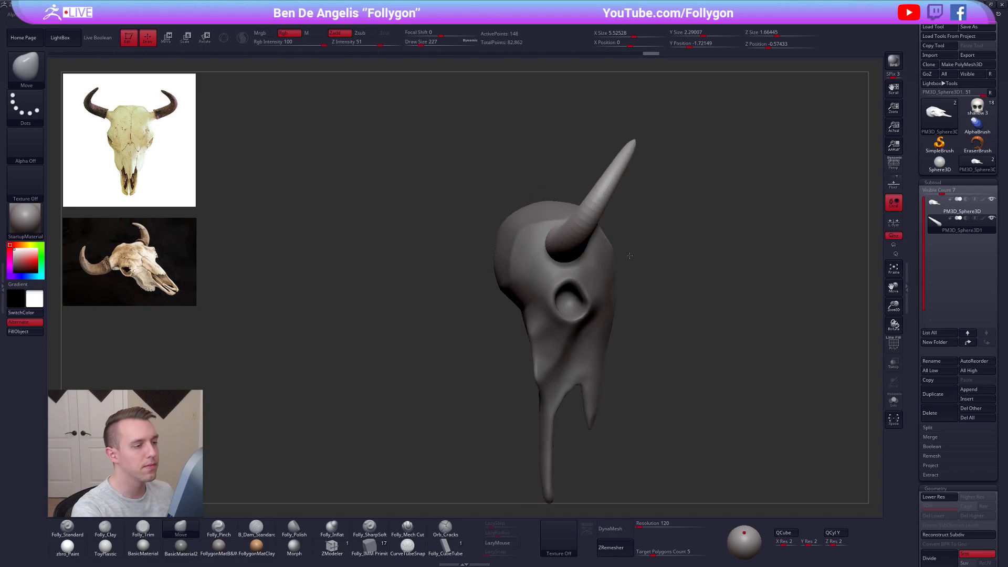
key(space)
drag(609, 226, 626, 226)
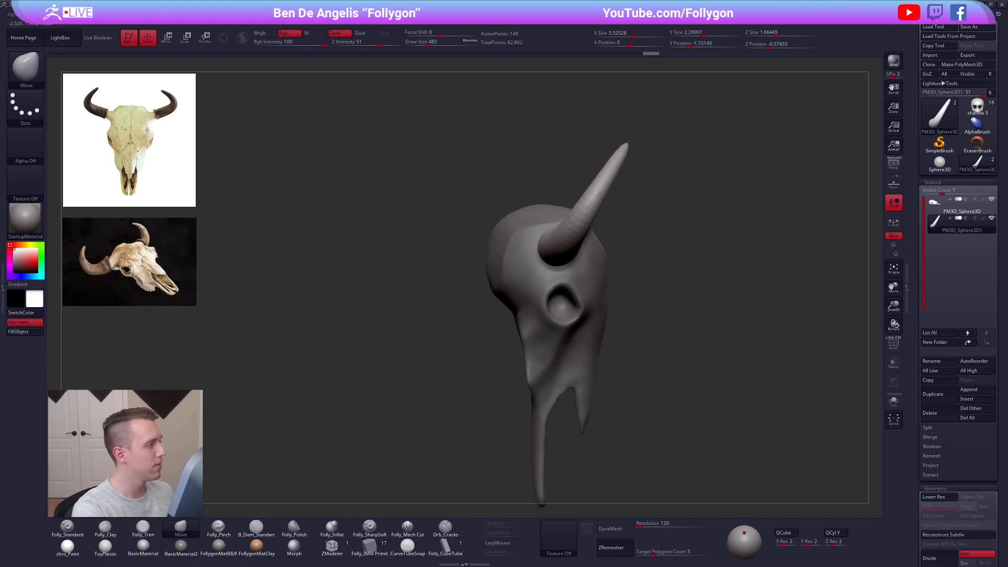
Refine the horn's curve and base from the side with a smaller Move brush, and reselect the skull
right_drag(586, 213, 593, 216)
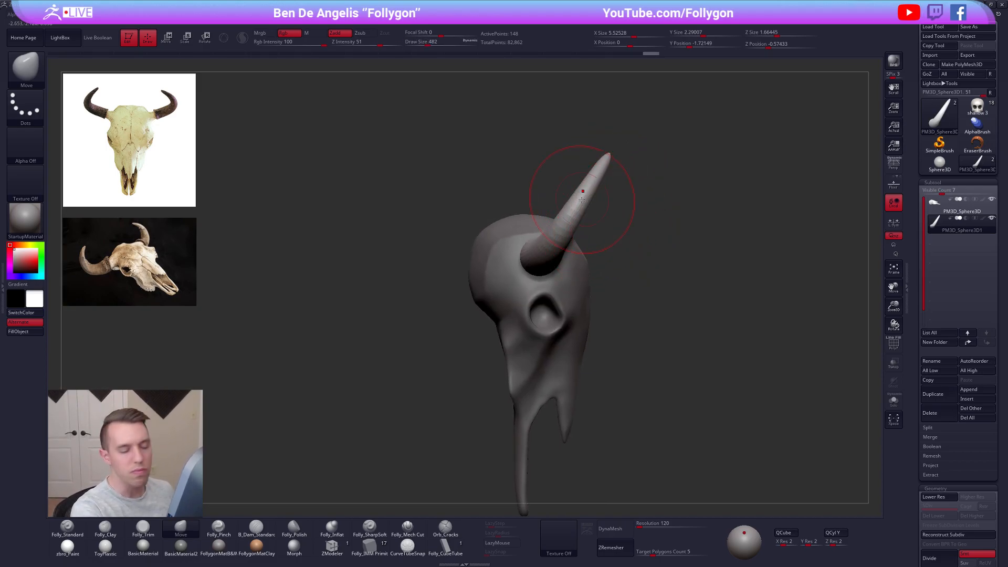
key(space)
drag(577, 206, 580, 208)
drag(559, 251, 566, 245)
mouse_move(573, 316)
alt+right_down()
mouse_move(546, 261)
mouse_move(463, 324)
alt+right_up()
alt+click(519, 273)
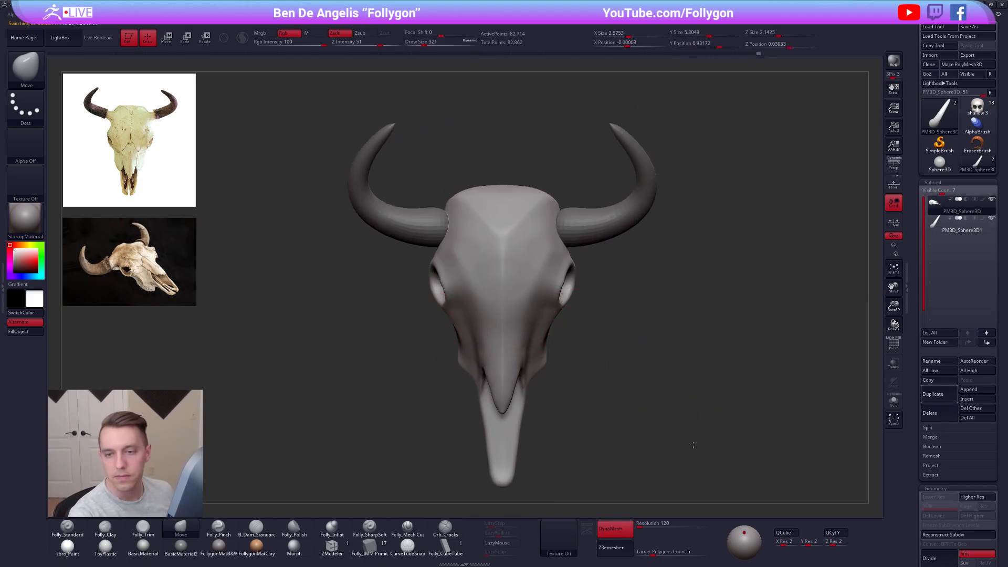
alt+right_drag(692, 450, 697, 422)
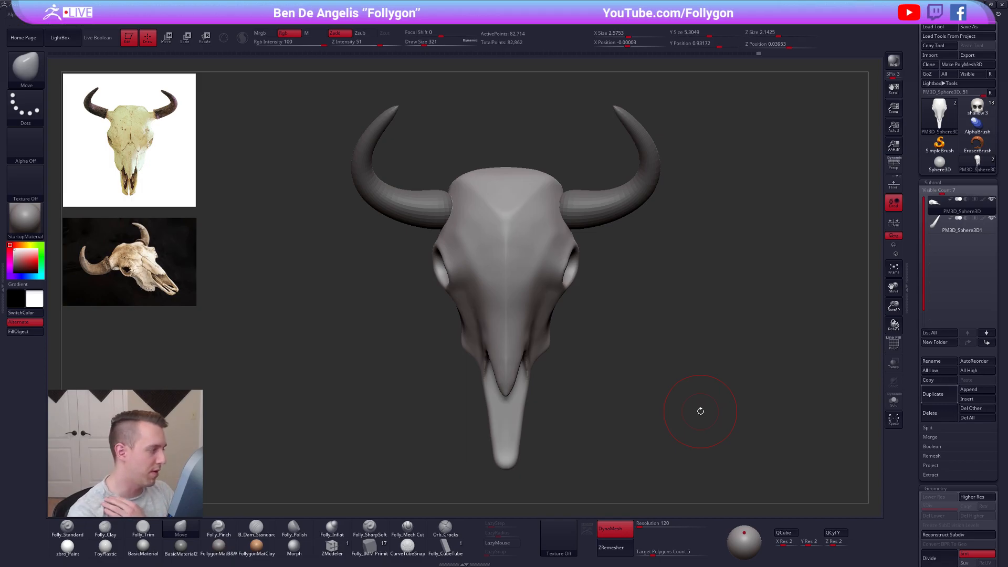
Adjust the horns' section near the cranium with the Move brush at size 227 on their lowest subdivision level
alt+click(637, 199)
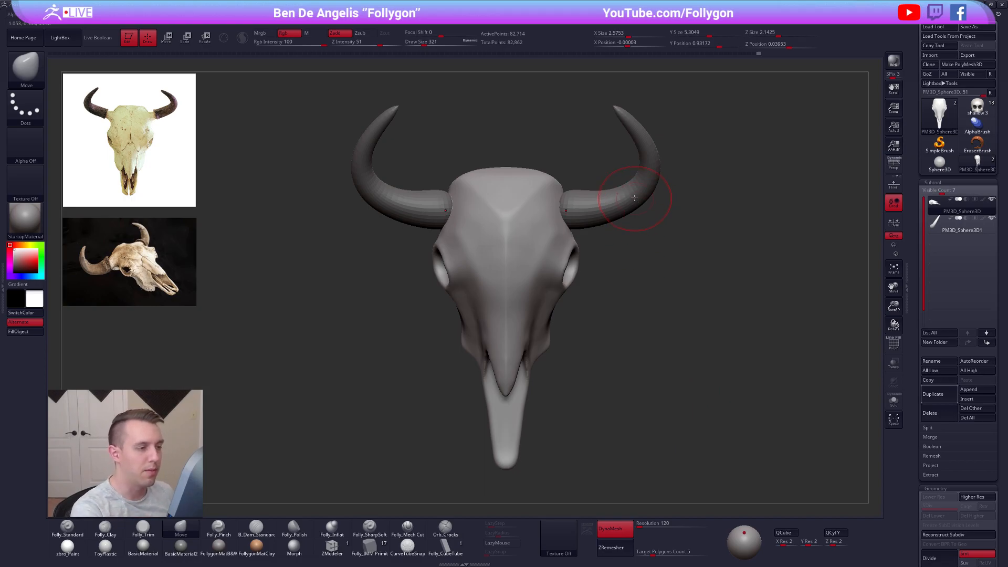
alt+right_drag(600, 194, 603, 212)
key(shift+d)
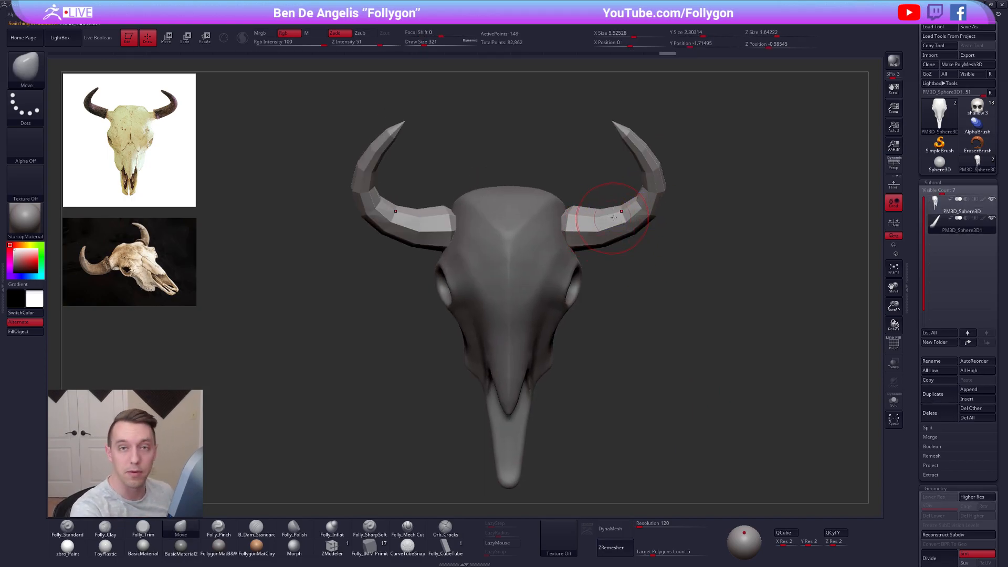
key(space)
drag(613, 216, 609, 214)
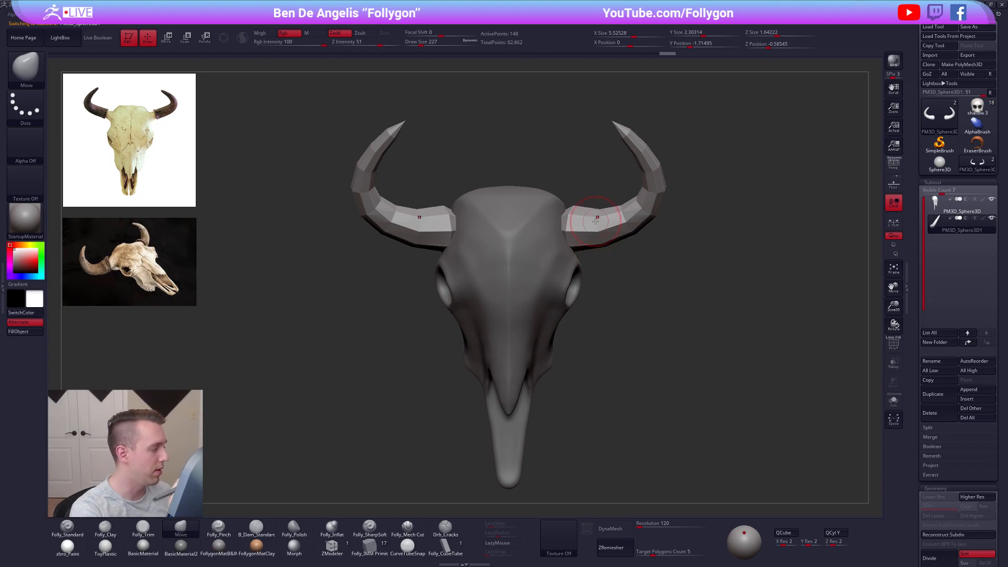
mouse_move(598, 225)
right_down()
mouse_move(615, 237)
mouse_move(596, 253)
right_up()
key(d)
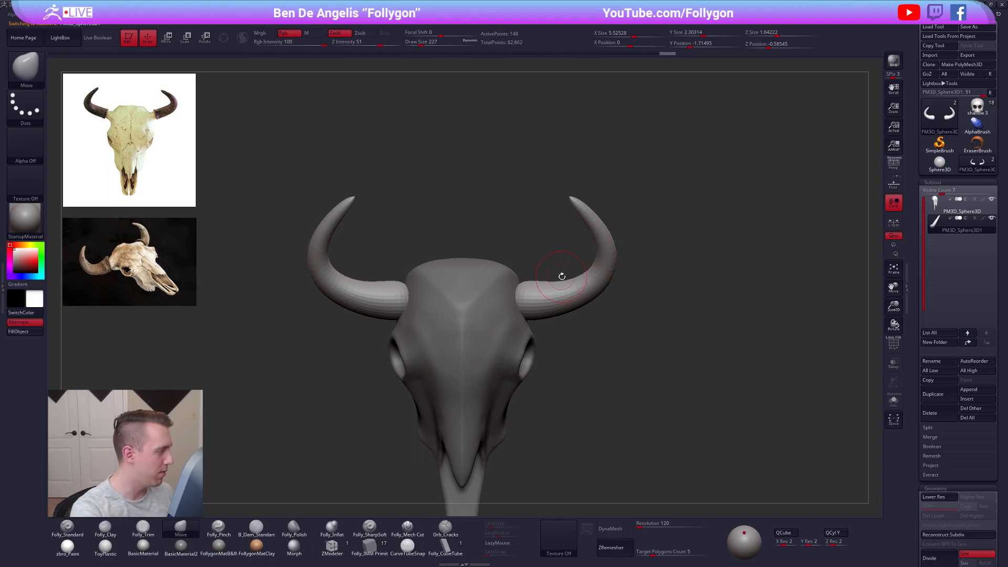
Thicken the horns slightly with the Inflate deformation
ctrl+right_drag(569, 285, 609, 322)
scroll(932, 352, down, 10)
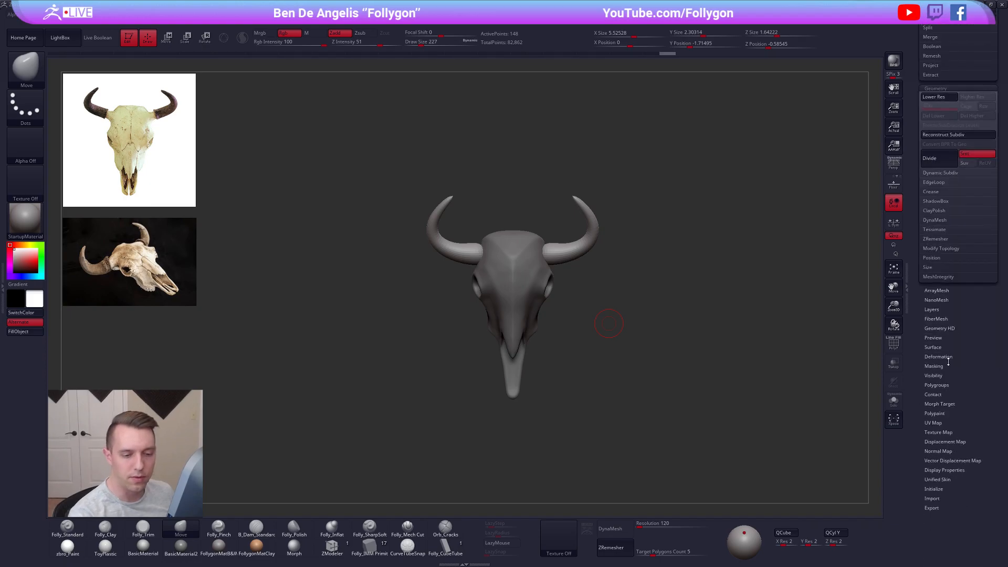
click(938, 356)
scroll(940, 336, down, 5)
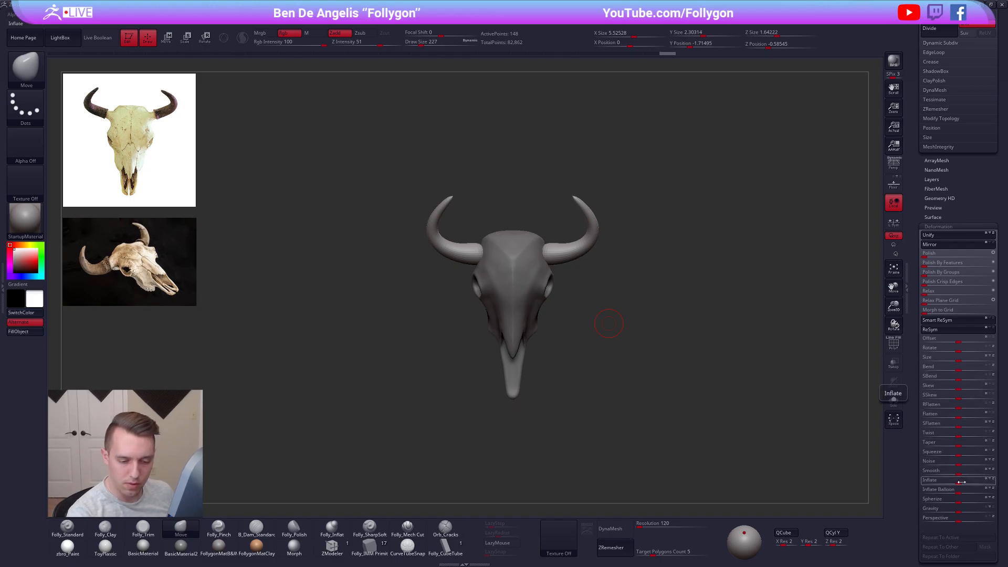
drag(959, 484, 962, 484)
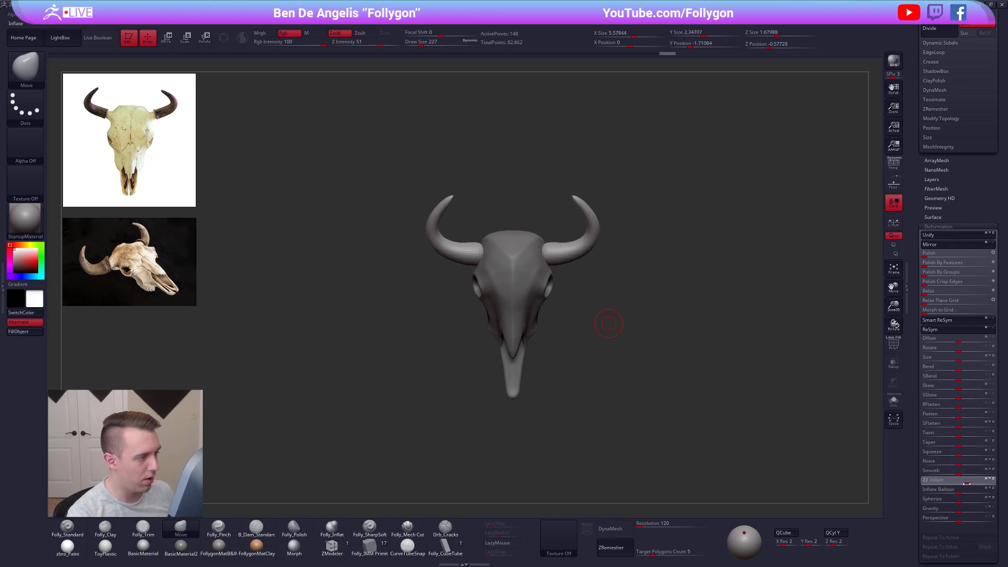
Turn on perspective and compare the bull skull with the horned, caped character model
scroll(935, 319, up, 5)
scroll(935, 319, up, 3)
click(977, 112)
alt+drag(671, 314, 657, 333)
click(893, 164)
alt+drag(782, 300, 565, 237)
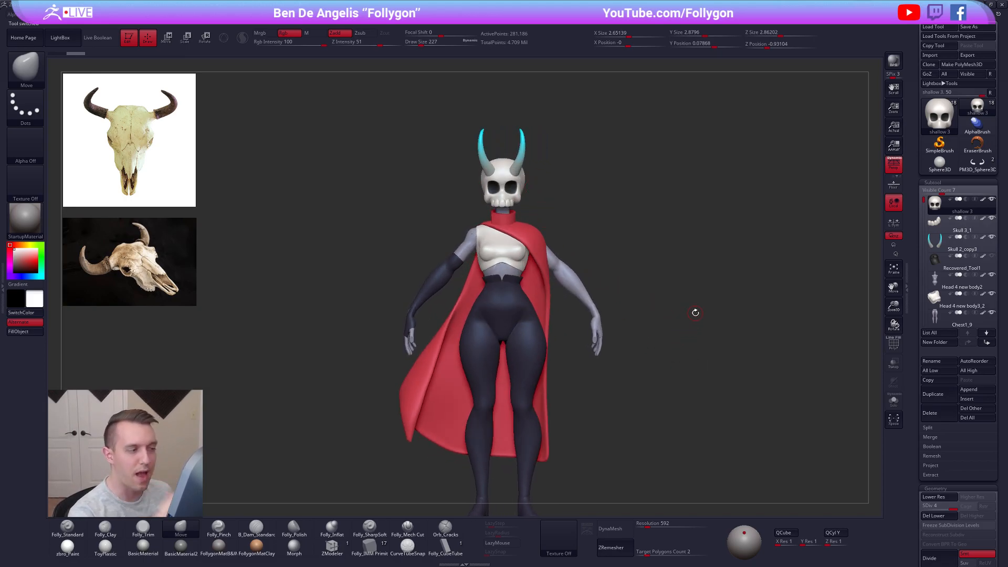
click(977, 162)
alt+drag(594, 223, 632, 319)
Duplicate the horns at their lowest subdivision level, hide the copy, and raise the original to subdivision level 6
key(shift+d)
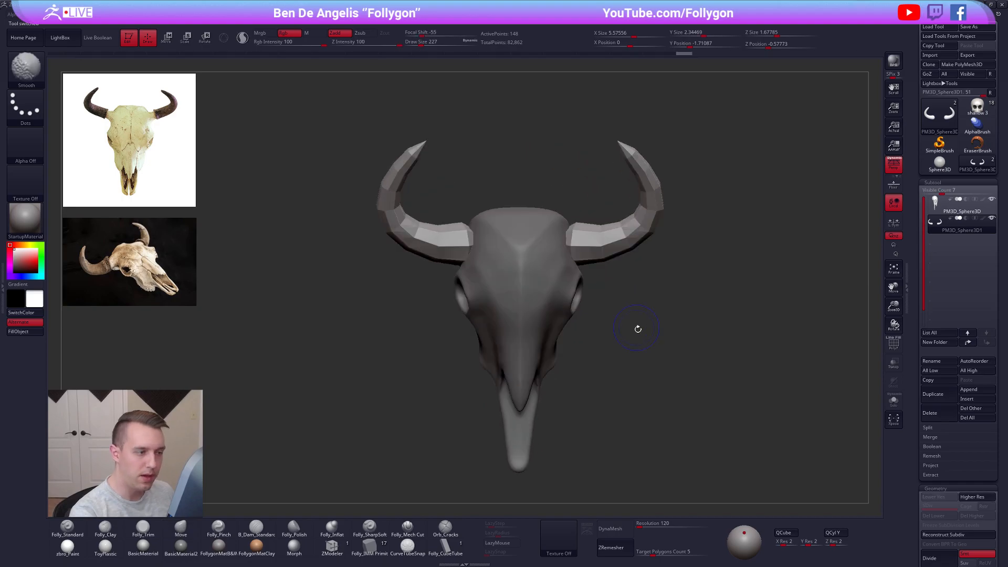
click(939, 394)
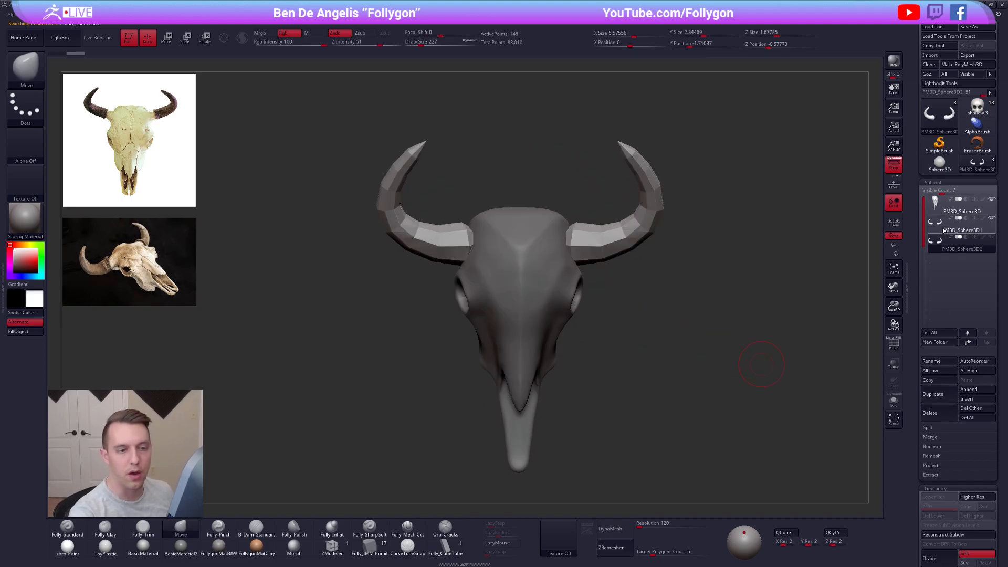
key(shift)
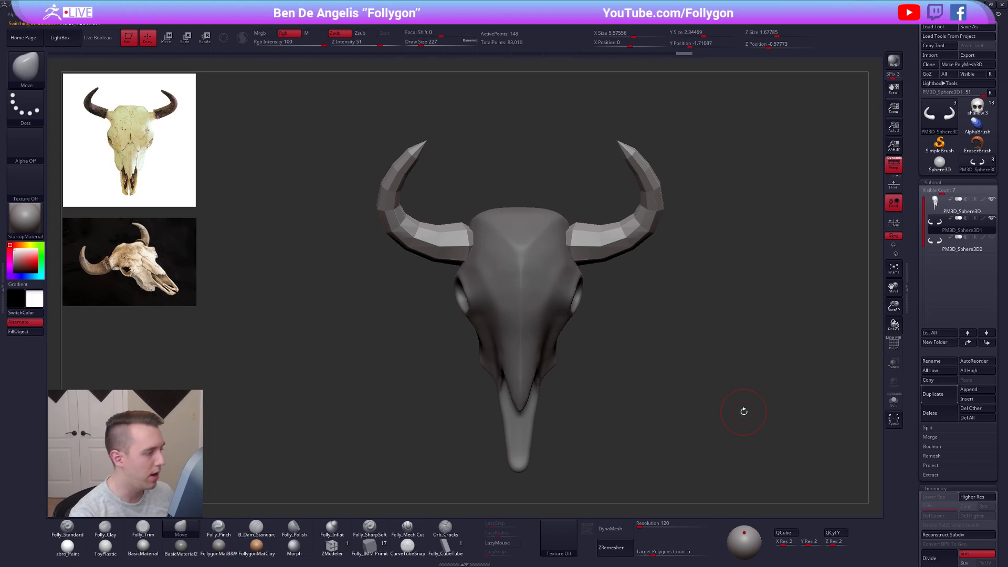
key(d)
key(d)
key(d)
key(d)
key(d)
Move the subdivided horns closer in on the cranium with Transpose Move
key(w)
mouse_move(641, 248)
mouse_down()
mouse_move(540, 292)
mouse_move(618, 307)
mouse_move(617, 273)
mouse_up()
key(q)
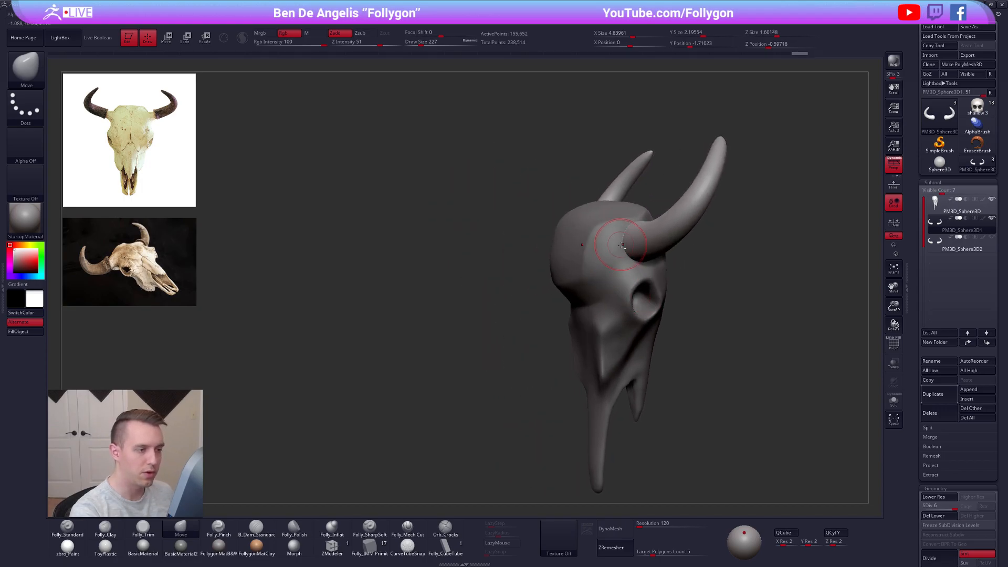
Select the skull and pinch the top of the cranium between the horns with the Folly_Pinch brush at size 292
alt+click(613, 255)
key(space)
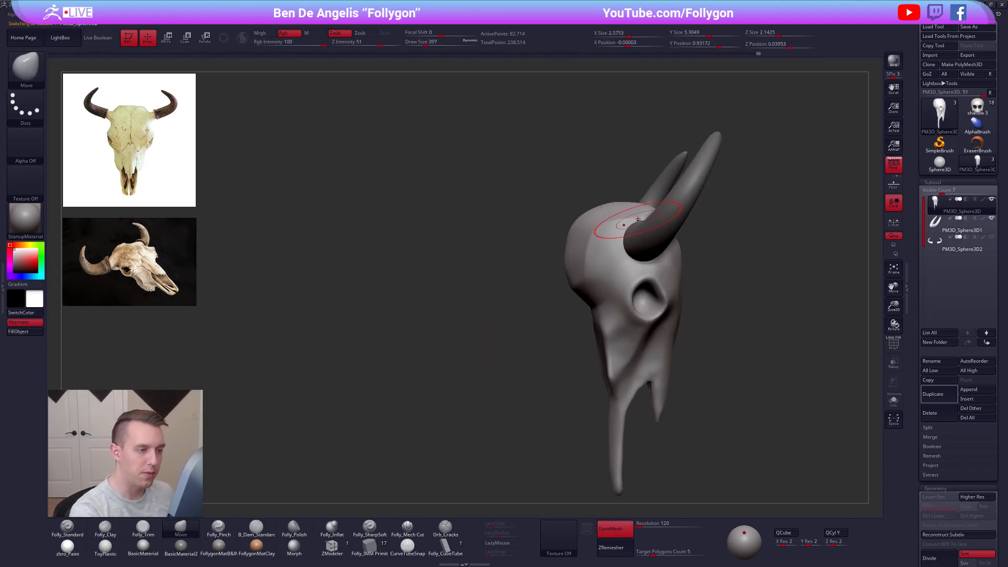
key(shift)
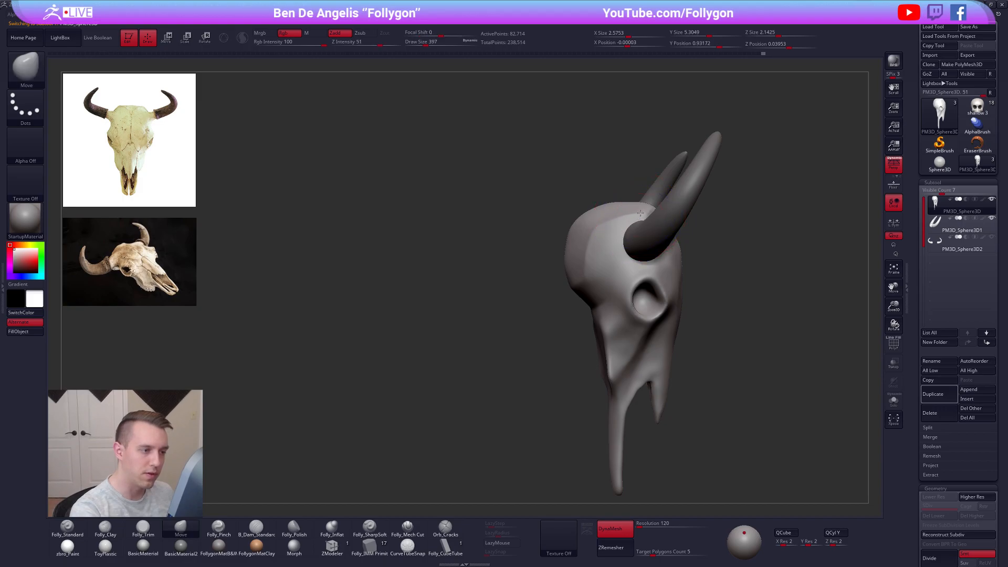
mouse_move(634, 217)
shift+right_down()
mouse_move(587, 252)
mouse_move(557, 231)
mouse_move(543, 271)
shift+right_up()
key(space)
key(p)
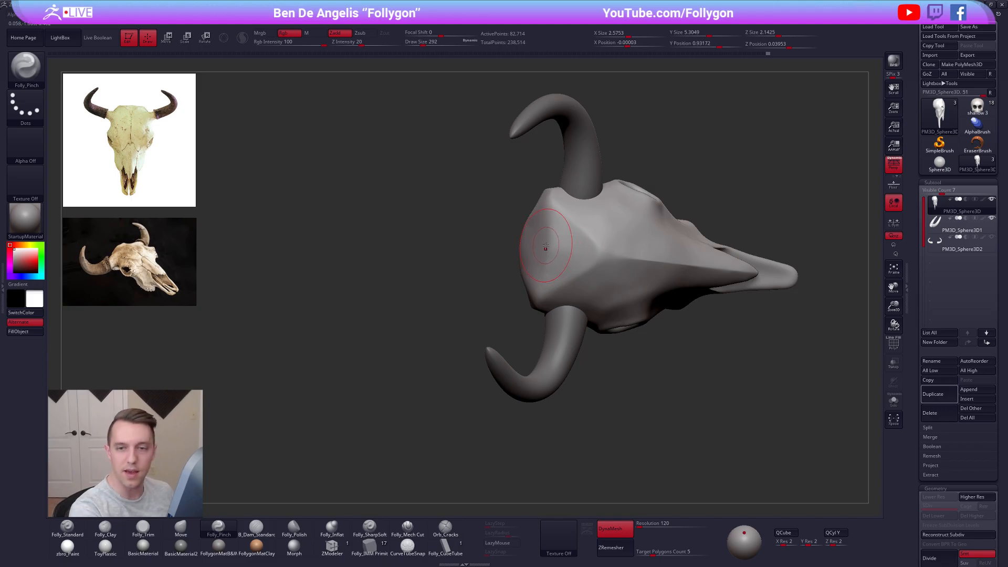
drag(530, 246, 546, 243)
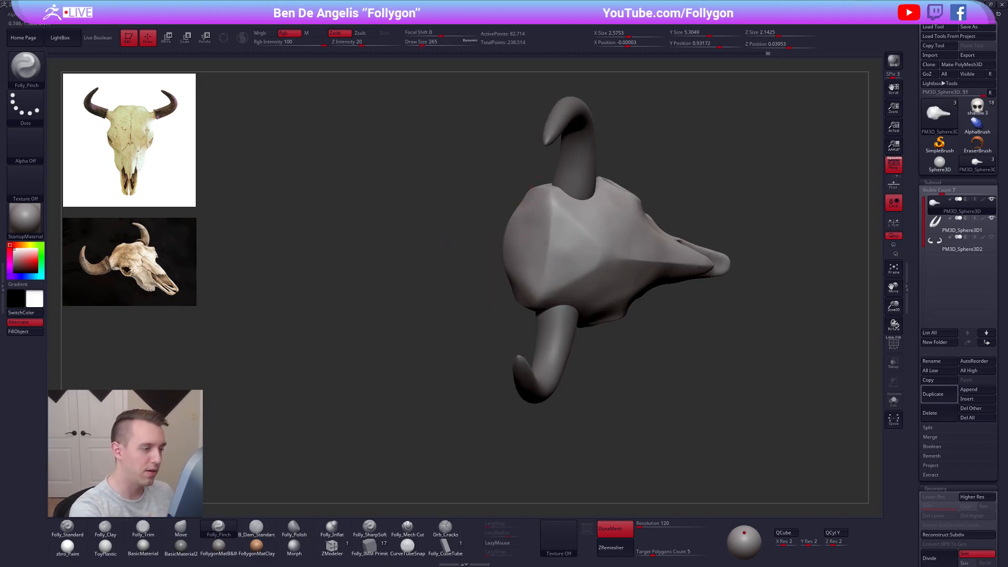
Flatten the back of the cranium with the Folly_Trim brush at size 306, and switch back to the Folly_Pinch brush
right_drag(538, 269, 542, 240)
key(3)
drag(514, 246, 520, 287)
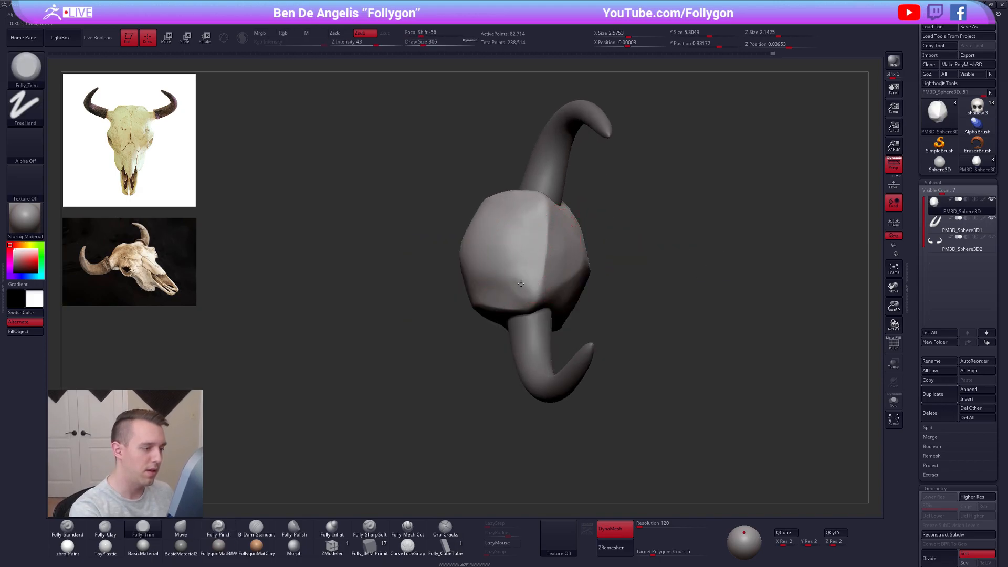
mouse_move(510, 283)
right_down()
mouse_move(499, 236)
mouse_move(484, 281)
mouse_move(462, 293)
mouse_move(488, 336)
mouse_move(525, 362)
mouse_move(634, 407)
mouse_move(662, 388)
right_up()
key(5)
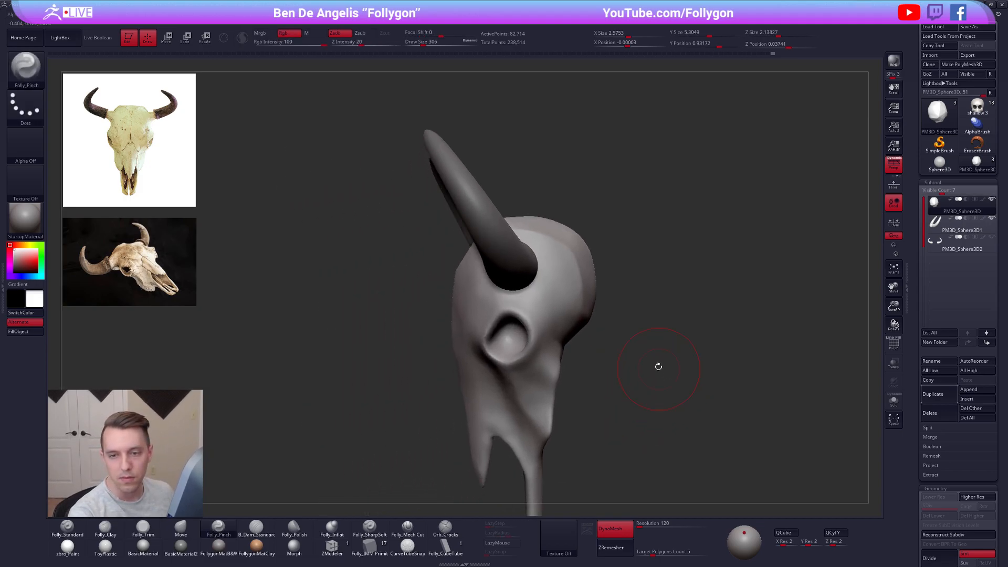
mouse_move(582, 294)
right_down()
mouse_move(488, 320)
mouse_move(574, 284)
mouse_move(585, 303)
mouse_move(608, 258)
right_up()
right_drag(574, 378, 582, 359)
Examine the caped character model with its hair shown and hidden, and return to the bull skull framed in view
click(977, 107)
ctrl+right_drag(683, 230, 650, 264)
alt+right_drag(719, 488, 628, 378)
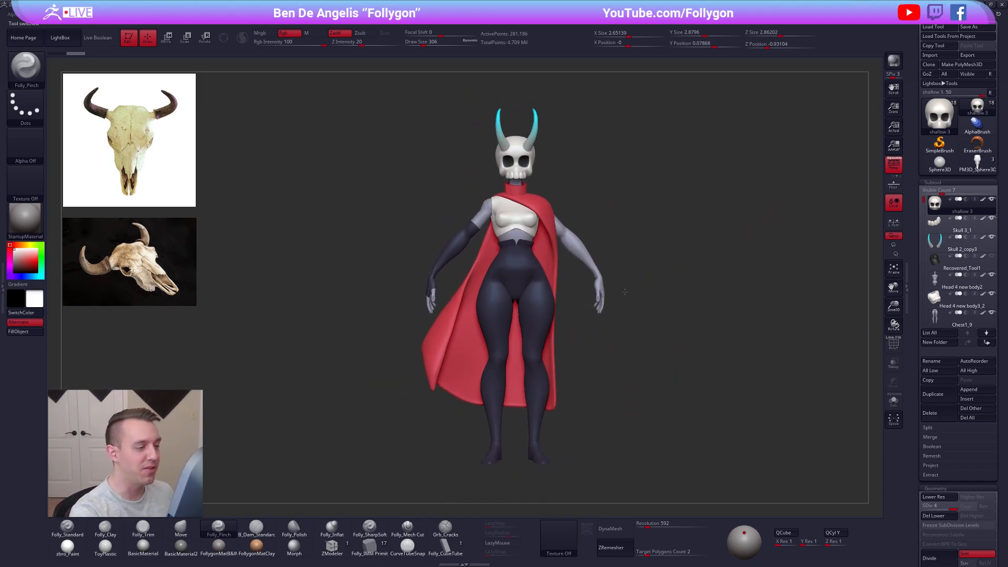
right_drag(628, 287, 560, 242)
mouse_move(605, 391)
mouse_down()
mouse_move(582, 402)
mouse_move(622, 389)
mouse_up()
drag(728, 369, 774, 398)
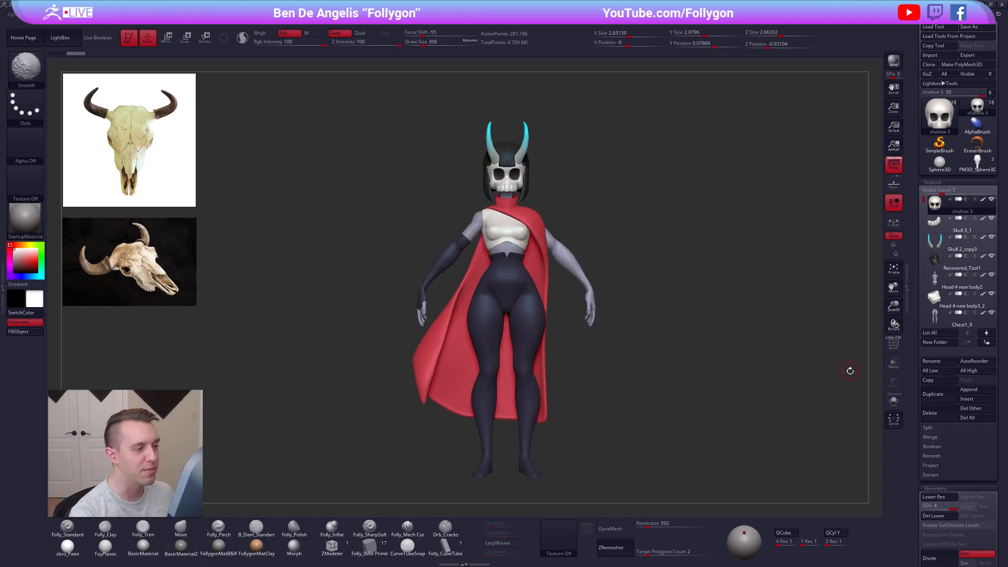
click(992, 256)
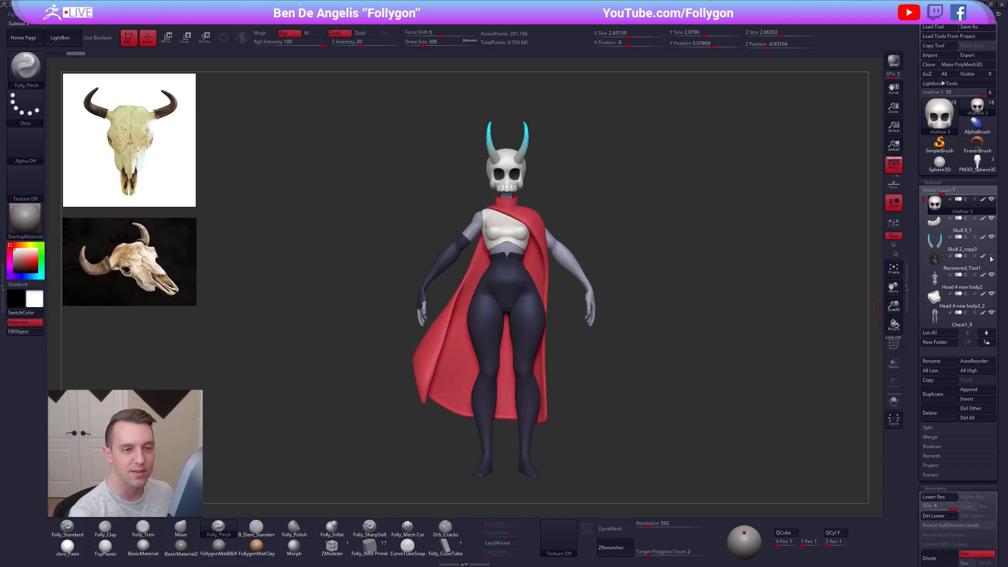
click(977, 163)
key(f)
alt+drag(577, 230, 633, 273)
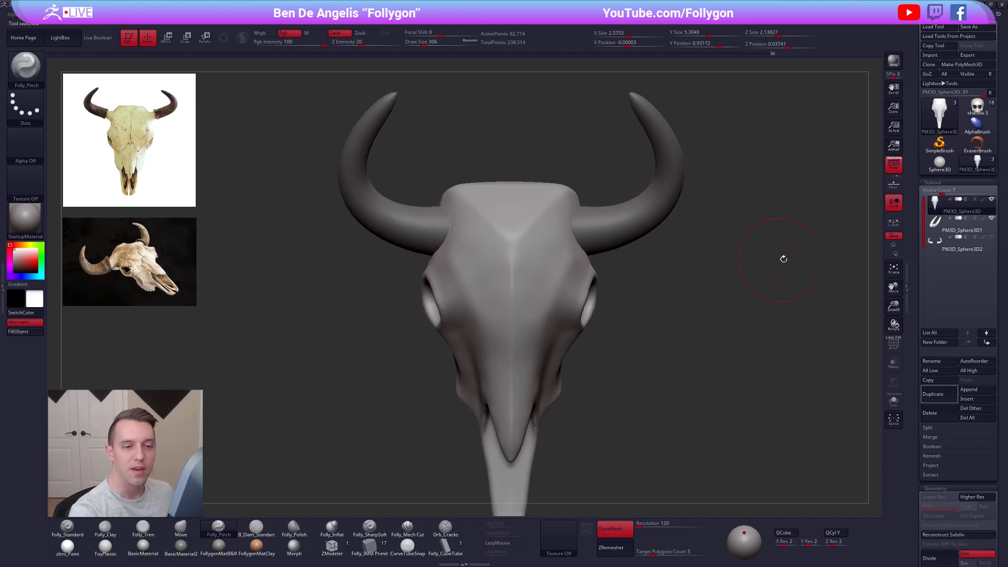
Merge the visible horns into the skull subtool, keeping the hidden low-resolution horn copy separate
drag(795, 268, 754, 257)
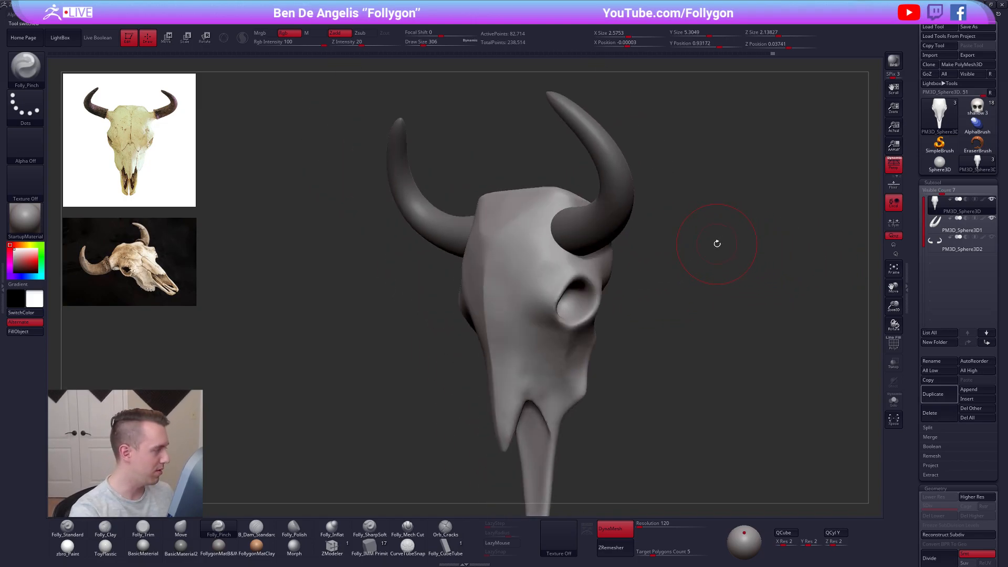
key(ctrl+space)
click(724, 258)
click(696, 275)
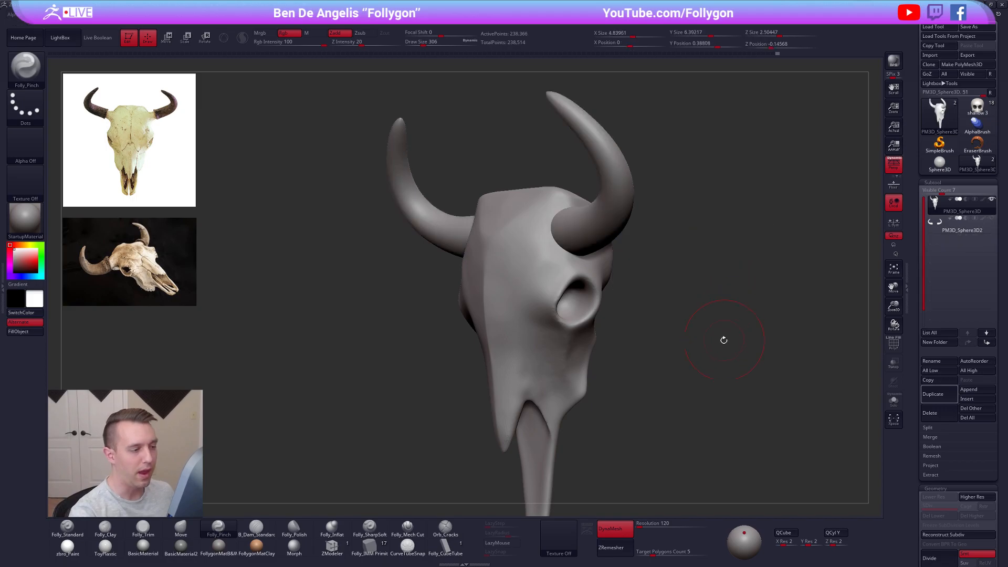
Set the DynaMesh resolution to 224, remesh the skull and horns into one surface, and check its polyframe
alt+drag(725, 338, 696, 343)
alt+drag(713, 402, 688, 367)
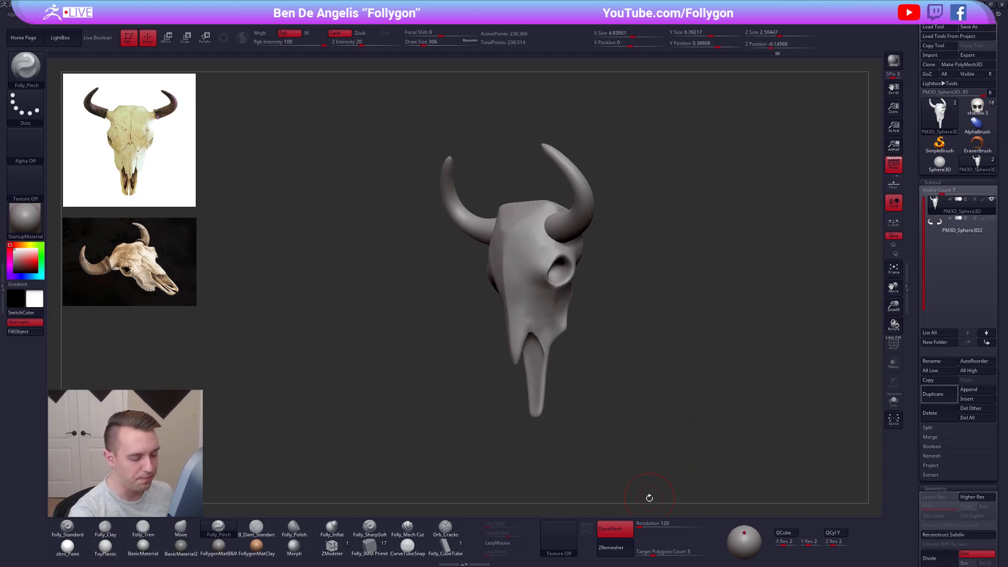
click(652, 523)
text(224)
key(Tab)
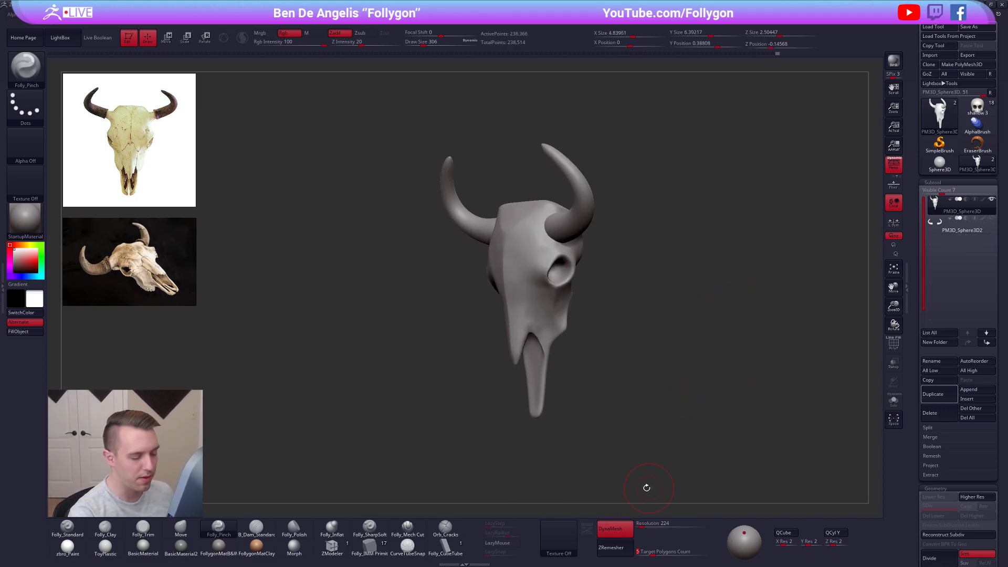
key(shift+f)
key(shift+f)
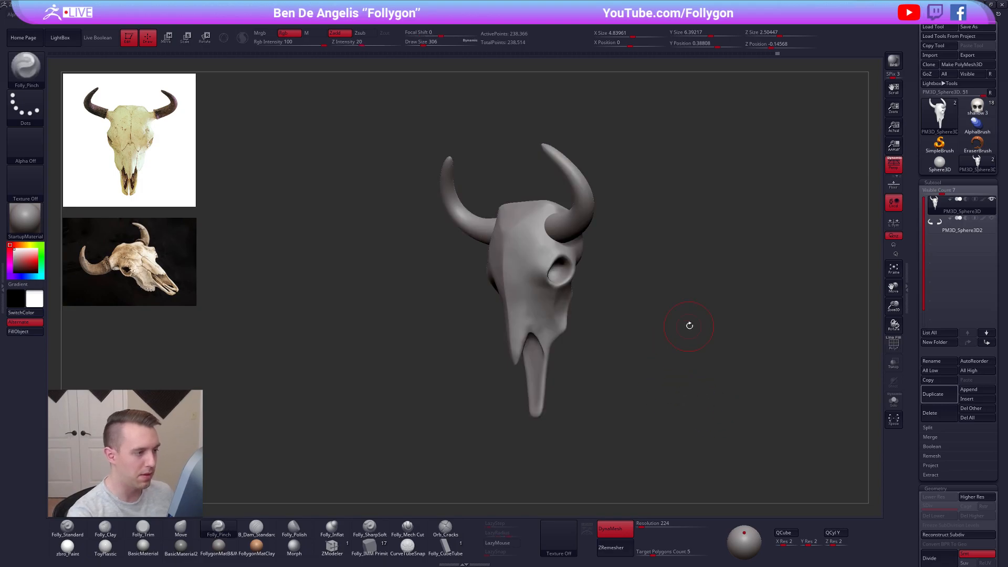
ctrl+drag(636, 371, 722, 221)
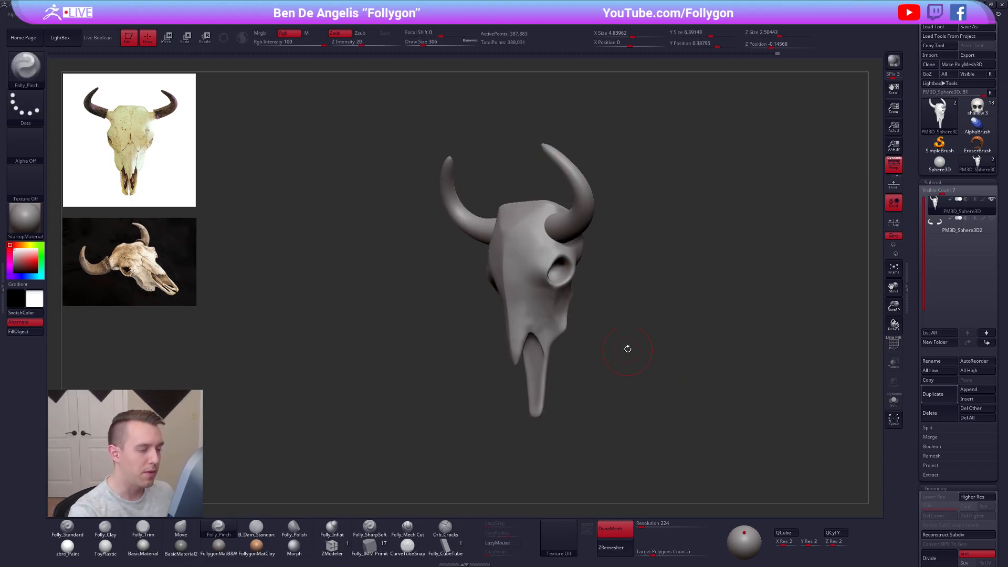
drag(628, 349, 651, 344)
key(shift+f)
key(shift+f)
Smooth where the horn meets the skull, cut off the outer horns to leave short stubs, and close the open ends
alt+drag(547, 167, 560, 220)
right_click(559, 232)
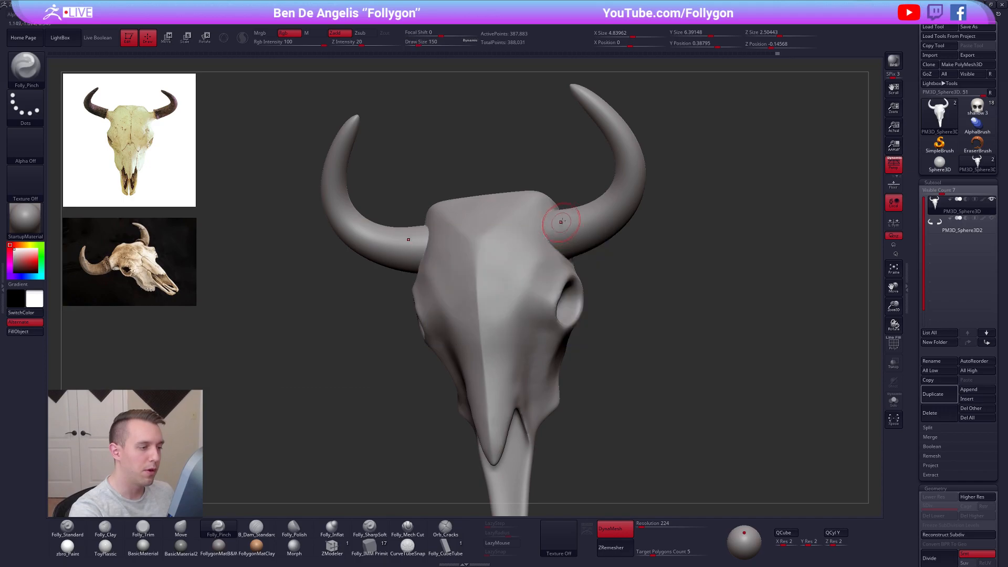
shift+right_drag(563, 223, 578, 221)
mouse_move(590, 200)
ctrl+alt+shift+mouse_down()
mouse_move(602, 247)
mouse_move(672, 196)
mouse_move(570, 71)
ctrl+alt+shift+mouse_up()
drag(685, 212, 609, 220)
key(ctrl+shift+d)
click(655, 225)
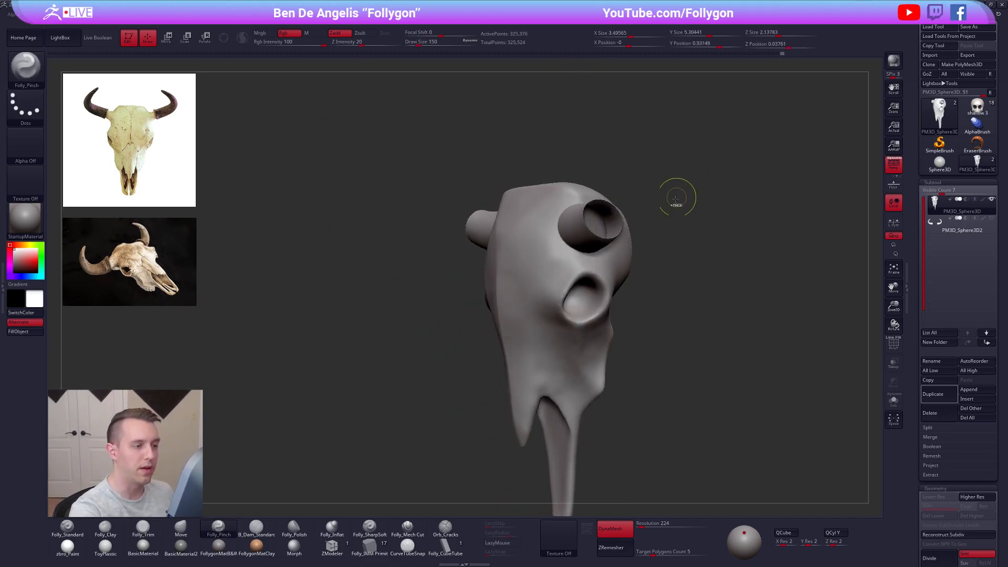
right_drag(579, 291, 475, 286)
mouse_move(606, 239)
shift+mouse_down()
mouse_move(609, 230)
mouse_move(582, 228)
shift+mouse_up()
click(218, 527)
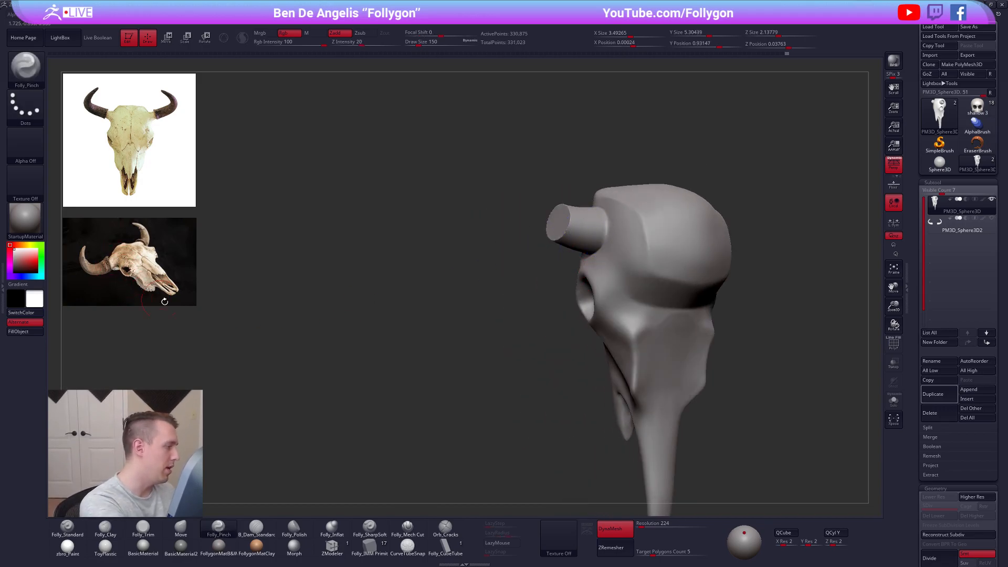
Build up the bone between the horn stub and the eye socket with the Folly_Clay brush
drag(478, 314, 620, 264)
key(2)
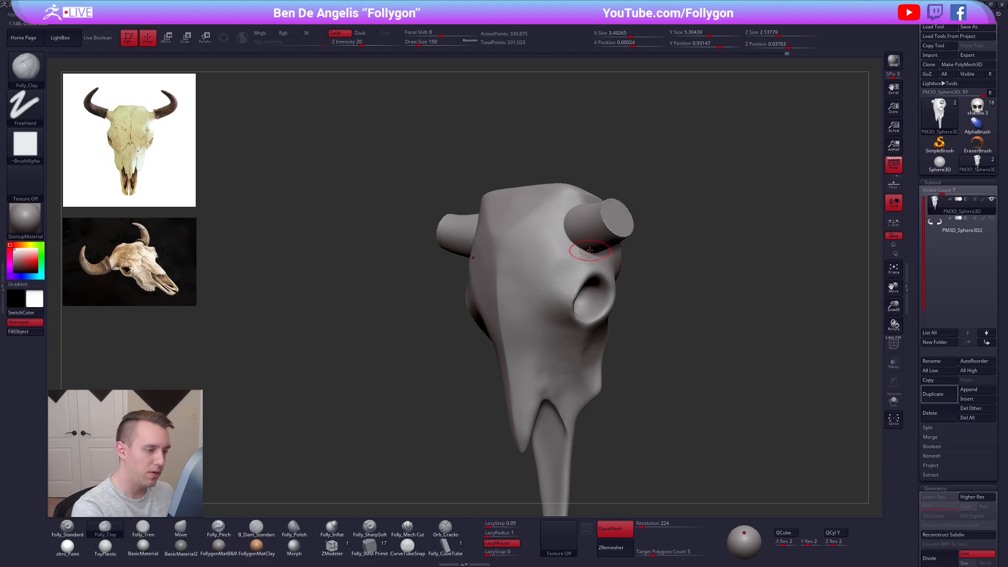
right_drag(572, 254, 594, 248)
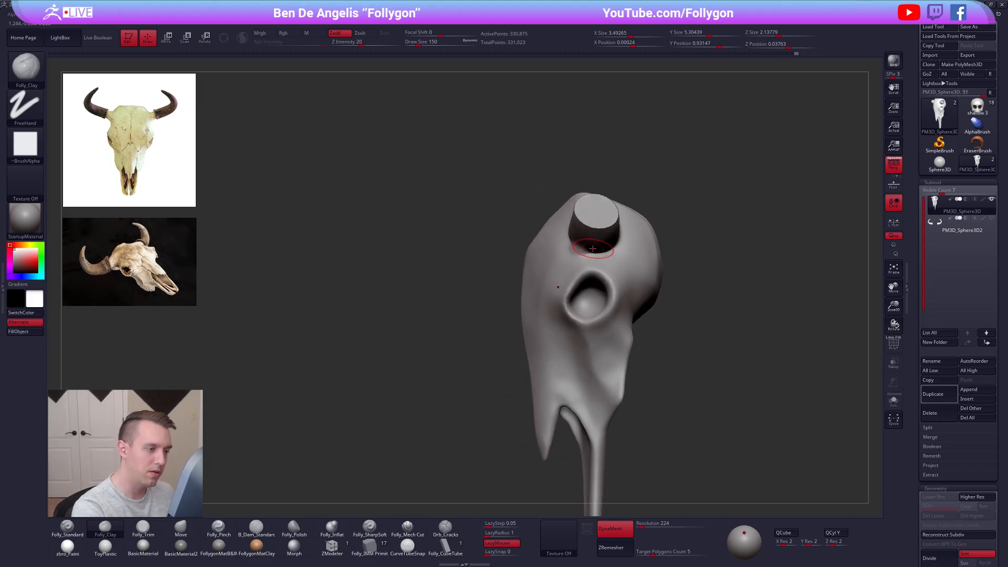
mouse_move(592, 252)
mouse_down()
mouse_move(603, 250)
mouse_move(593, 256)
mouse_up()
mouse_move(563, 259)
right_down()
mouse_move(595, 259)
mouse_move(546, 266)
mouse_move(515, 301)
mouse_move(533, 286)
mouse_move(498, 292)
right_up()
mouse_move(429, 289)
right_down()
mouse_move(409, 312)
mouse_move(429, 321)
mouse_move(436, 312)
right_up()
key(shift+z)
ctrl+right_drag(674, 358, 620, 381)
key(shift+z)
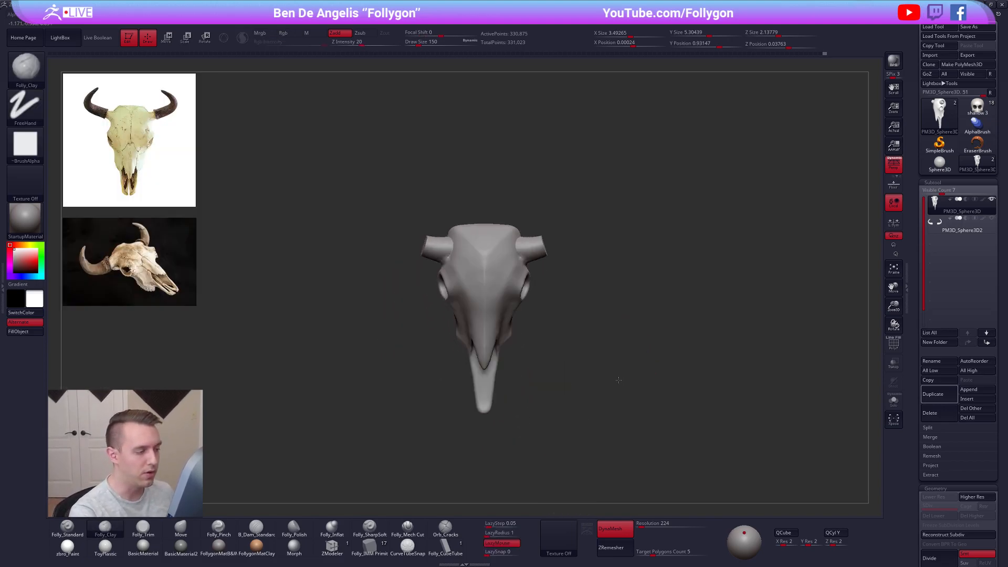
Blend the horn stubs into the cranium with the Folly_Clay brush at size 181, and smooth the transitions
right_drag(540, 320, 540, 355)
ctrl+right_drag(517, 307, 514, 290)
mouse_move(505, 292)
mouse_down()
mouse_move(514, 279)
mouse_move(509, 295)
mouse_up()
key(space)
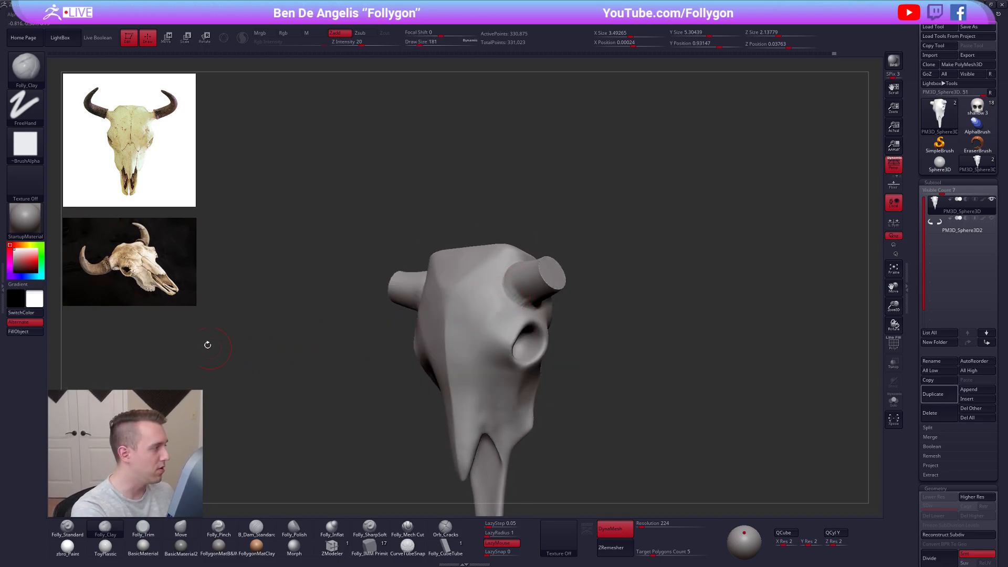
mouse_move(504, 310)
right_down()
mouse_move(472, 313)
mouse_move(450, 346)
mouse_move(534, 326)
mouse_move(531, 344)
right_up()
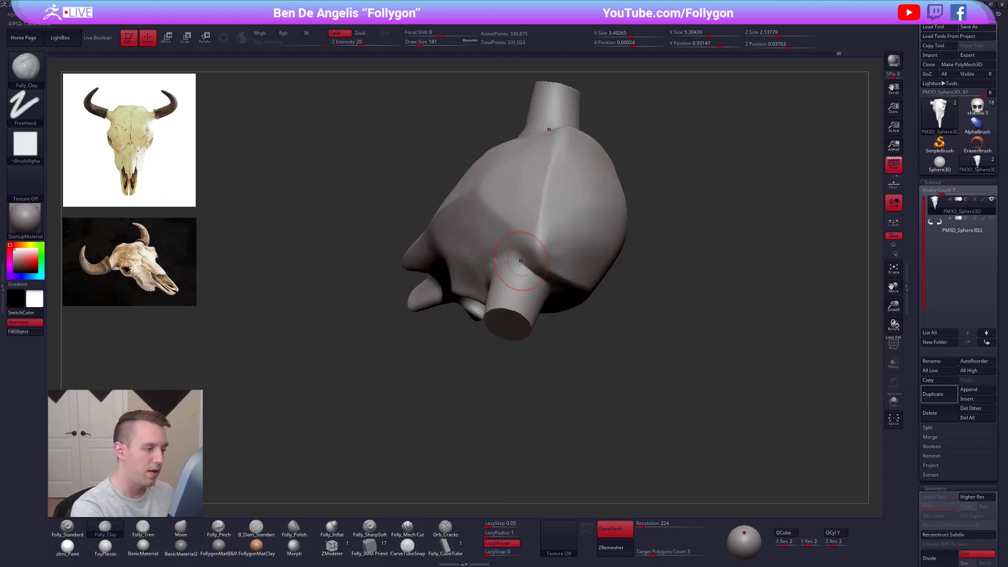
right_drag(535, 280, 536, 261)
drag(546, 264, 552, 290)
right_drag(556, 304, 549, 293)
drag(559, 315, 545, 339)
right_drag(543, 339, 539, 343)
drag(539, 343, 532, 348)
key(shift)
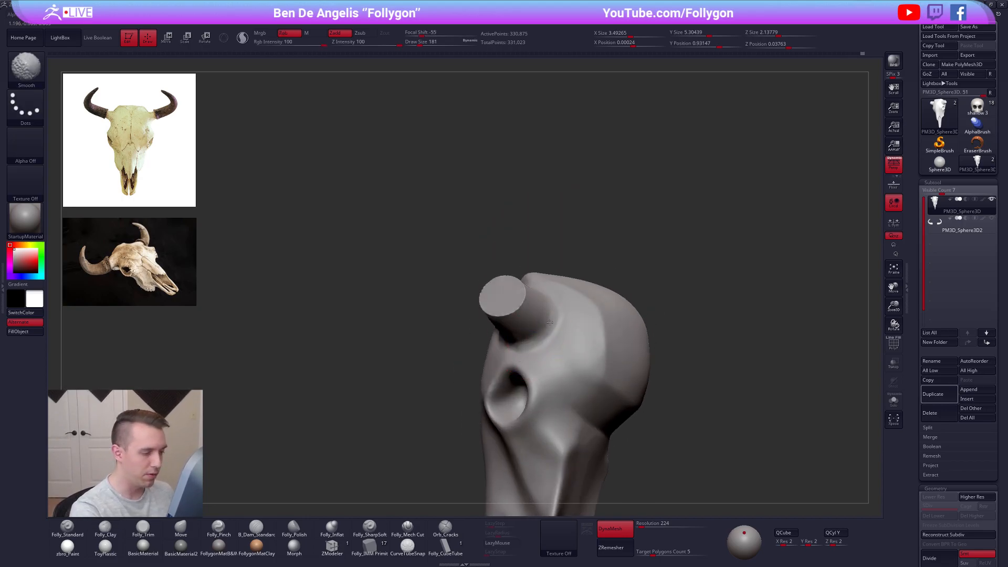
mouse_move(538, 349)
right_down()
mouse_move(496, 346)
mouse_move(479, 295)
mouse_move(414, 261)
right_up()
Sharpen the cranium edges around the horn stubs with the Folly_Pinch brush at size 192
key(shift)
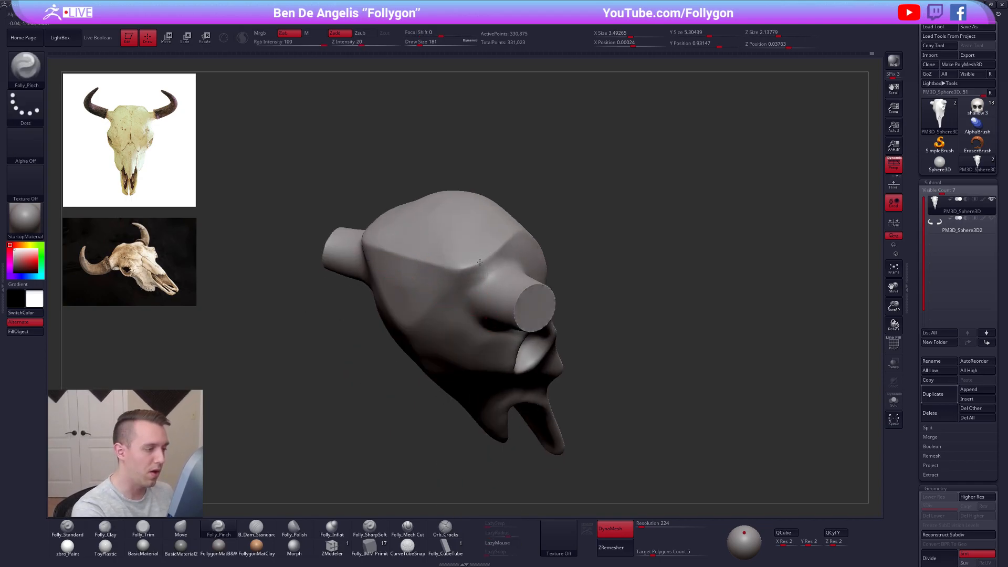
mouse_move(503, 246)
right_down()
mouse_move(494, 250)
mouse_move(484, 225)
mouse_move(532, 247)
mouse_move(533, 235)
right_up()
key(space)
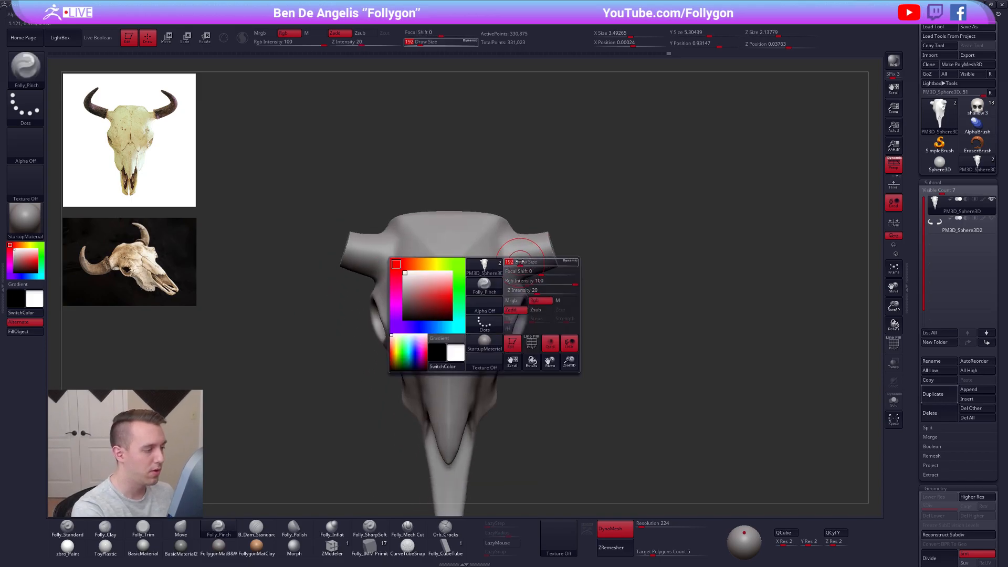
drag(521, 294, 523, 293)
alt+right_drag(523, 291, 551, 263)
alt+right_drag(596, 324, 615, 295)
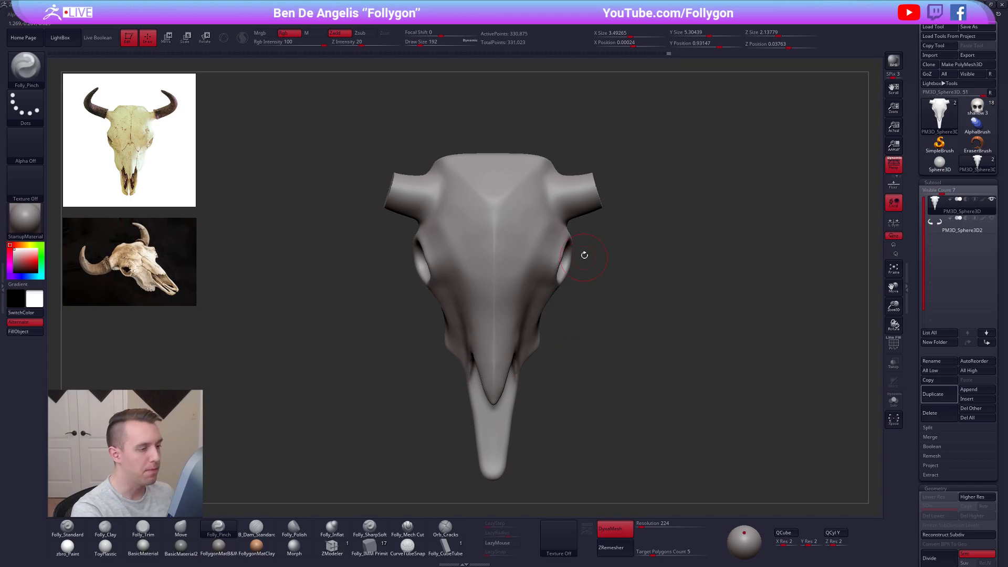
alt+right_drag(607, 288, 642, 302)
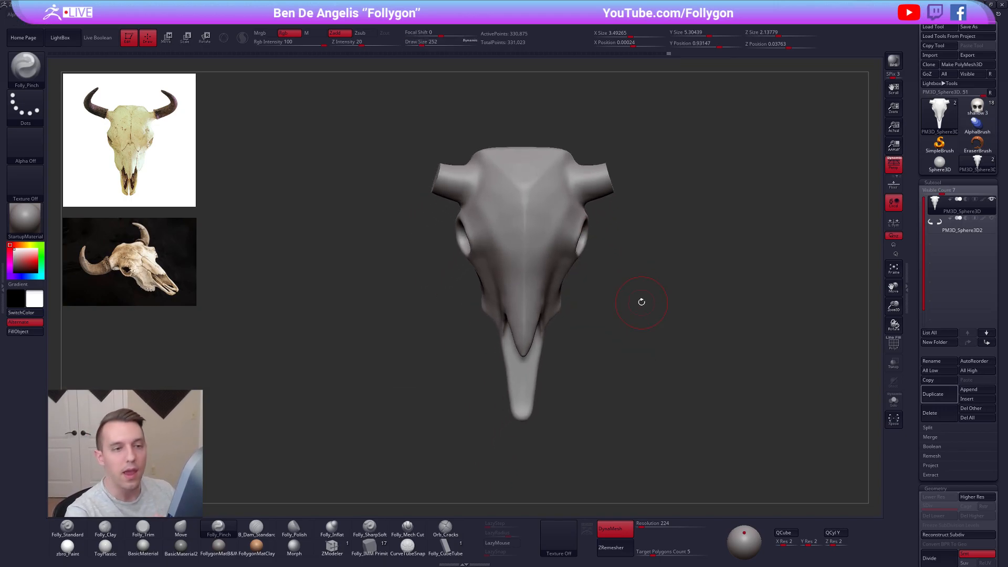
Switch to the caped character model and isolate the hand subtool Chest1_15
click(977, 107)
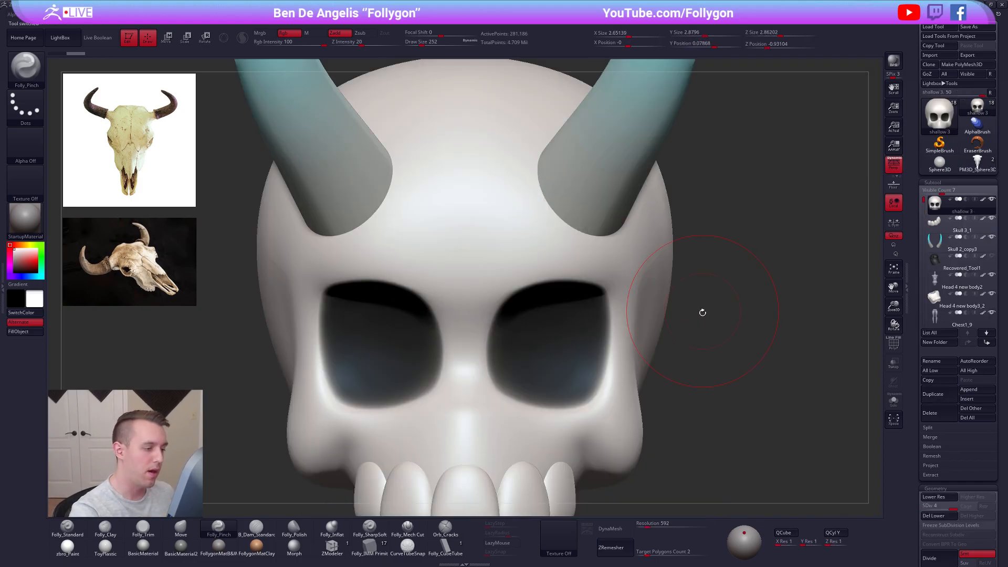
alt+click(581, 291)
key(alt+s)
mouse_move(581, 293)
right_down()
mouse_move(565, 301)
mouse_move(644, 385)
mouse_move(583, 362)
mouse_move(565, 367)
mouse_move(571, 331)
mouse_move(546, 362)
right_up()
alt+right_drag(546, 362, 586, 317)
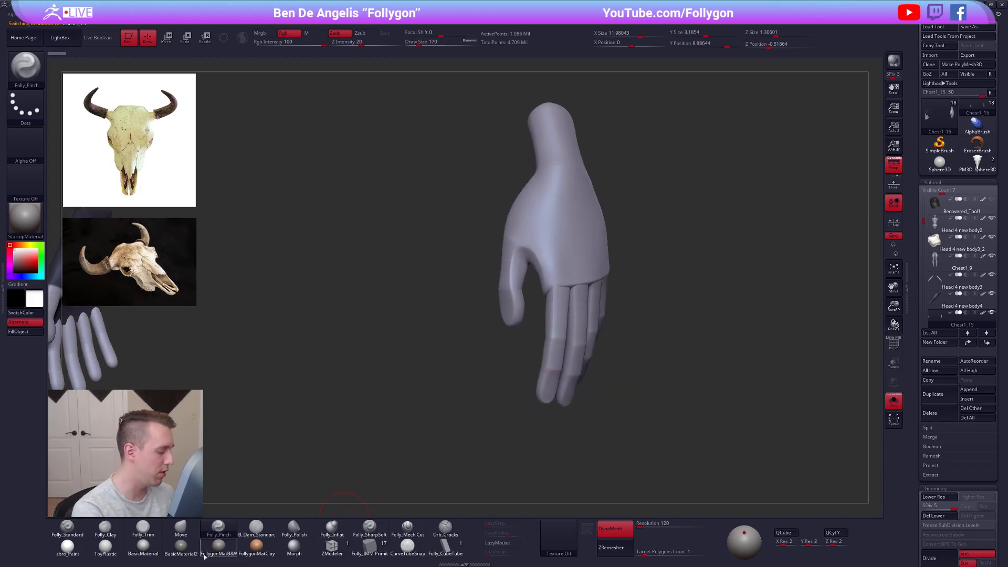
Try inserting a hand mesh onto the isolated hand with the Folly_InsertHand brush
key(b)
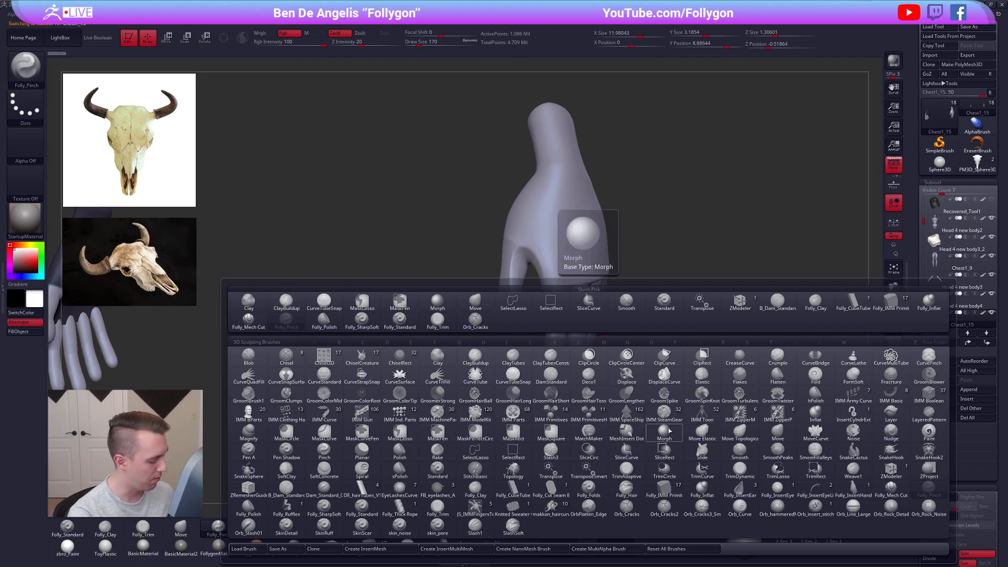
key(f)
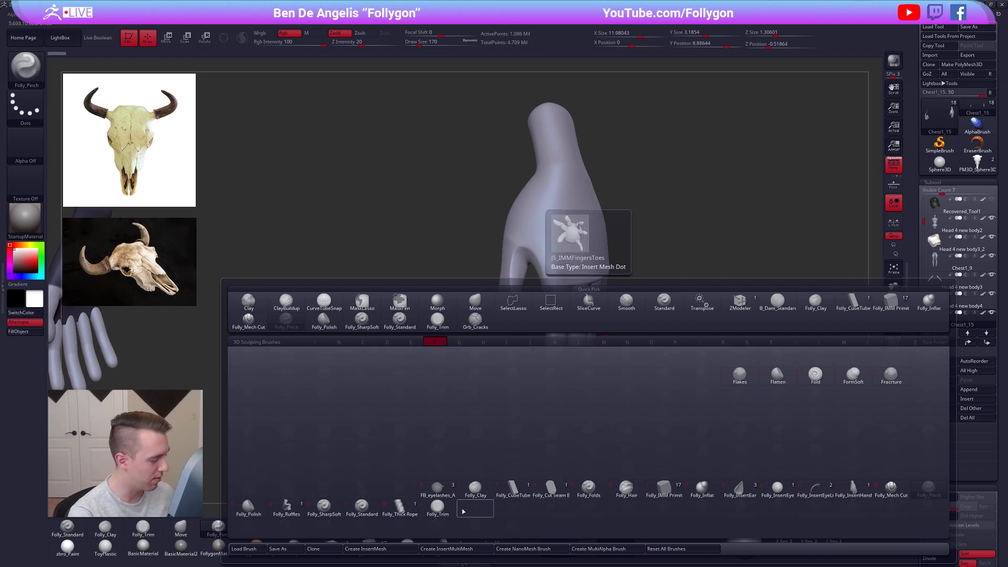
click(853, 489)
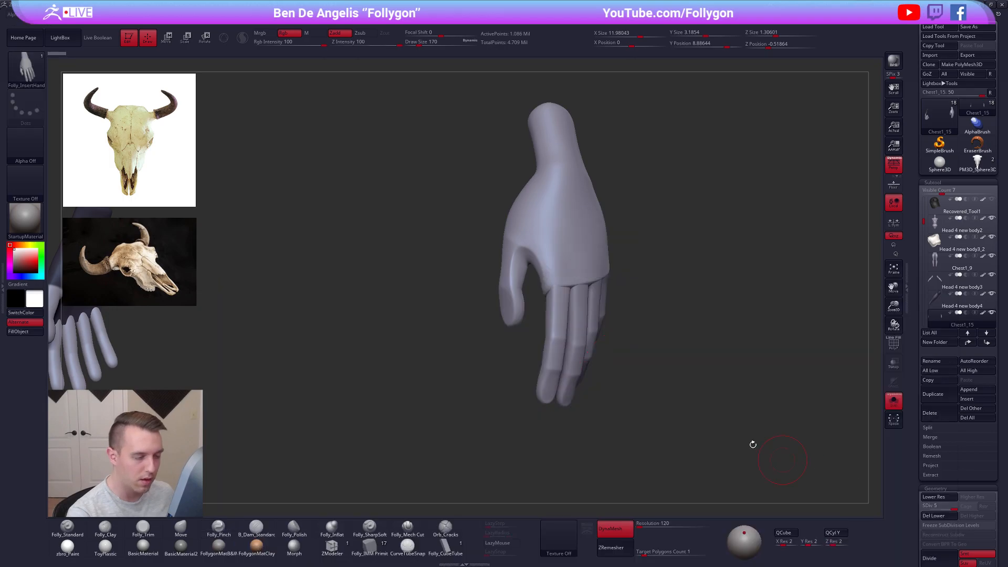
click(578, 255)
click(928, 517)
drag(580, 226, 595, 283)
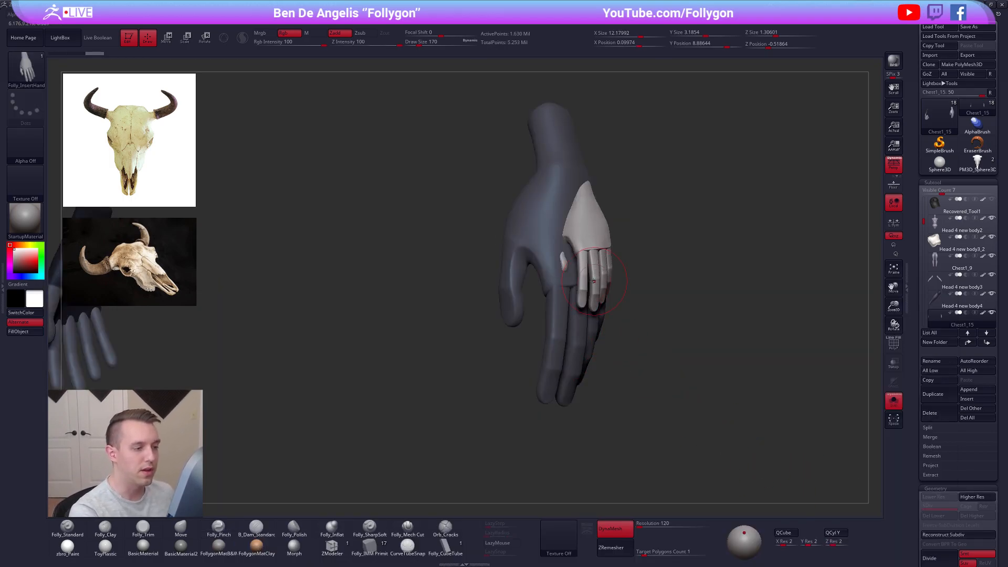
right_drag(594, 283, 596, 261)
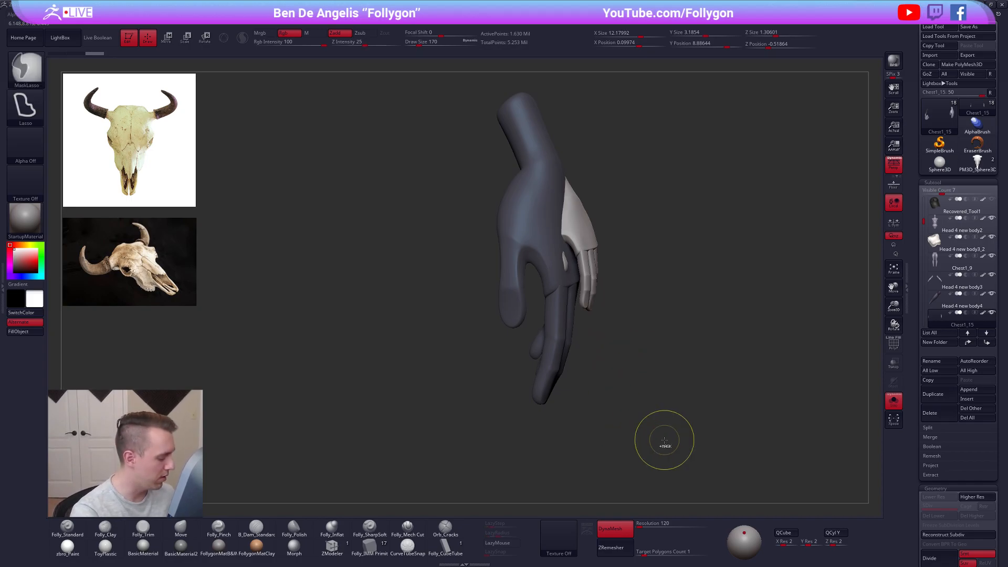
Undo the inserted hand and inspect the original hand's polygroups in polyframe view
key(ctrl+z)
key(ctrl+z)
key(shift+f)
right_drag(561, 257, 585, 258)
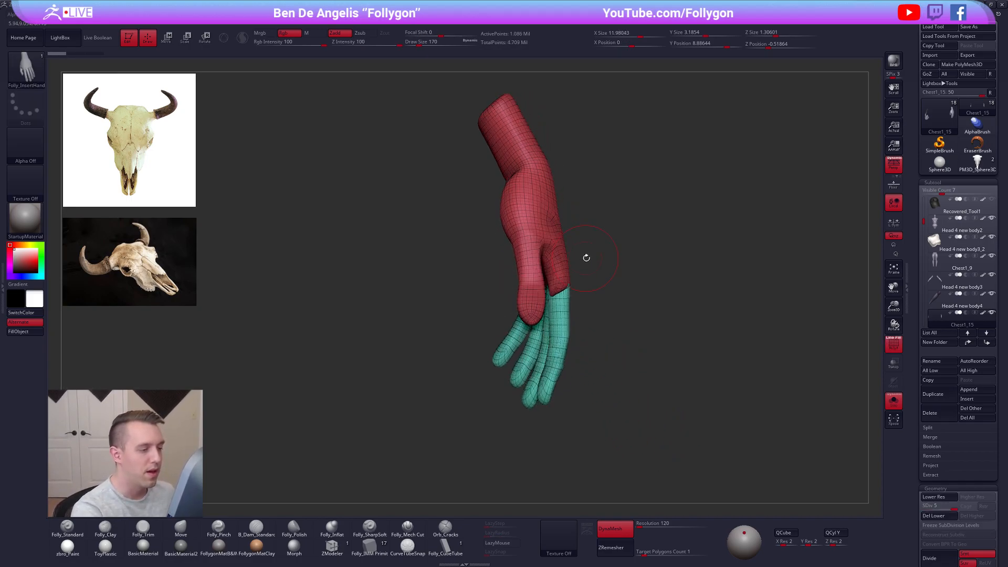
key(shift+f)
shift+right_drag(677, 436, 637, 435)
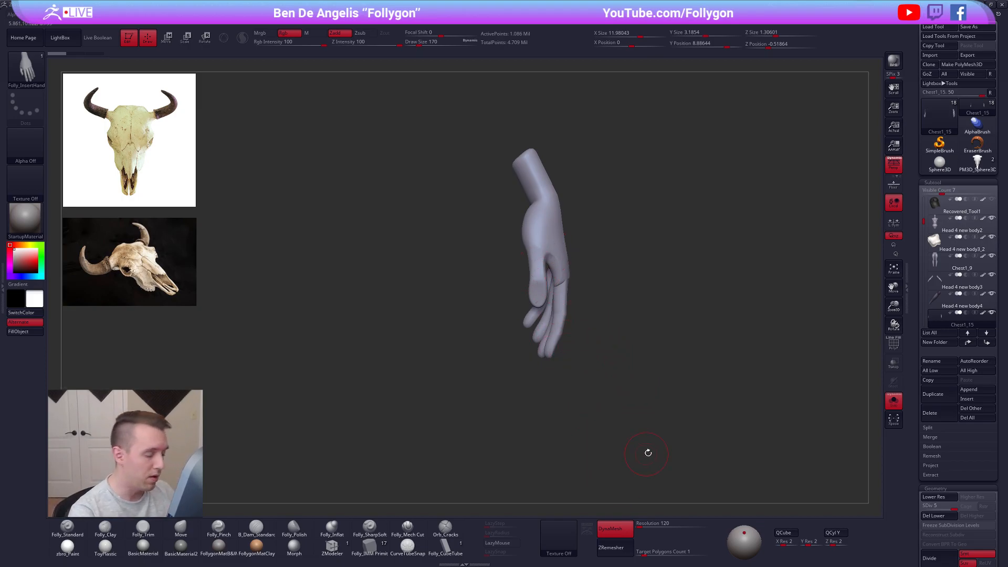
Try masking everything except one finger and transforming that finger with the gizmo, and undo the change
drag(641, 429, 612, 427)
key(w)
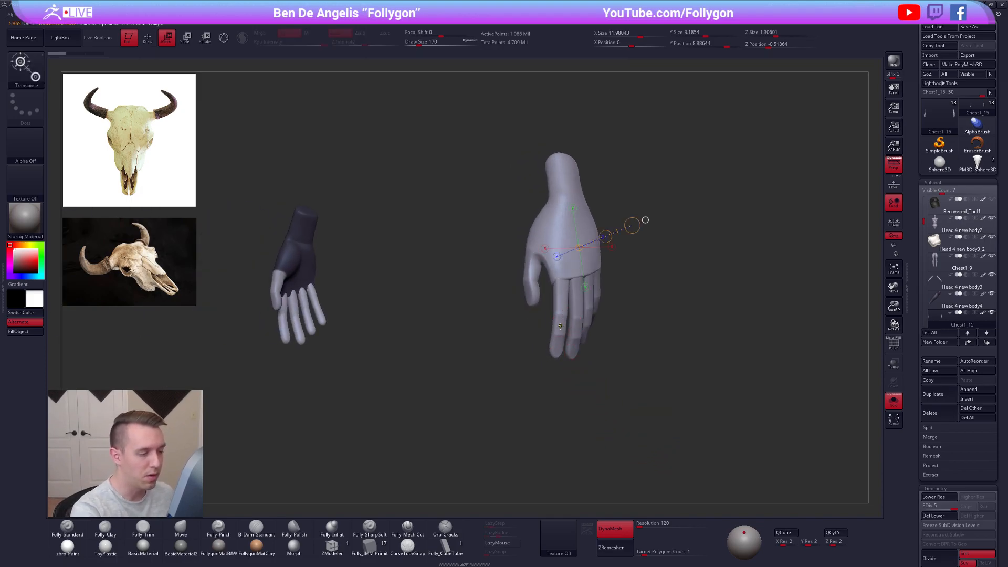
ctrl+drag(559, 326, 576, 306)
ctrl+right_drag(582, 298, 595, 290)
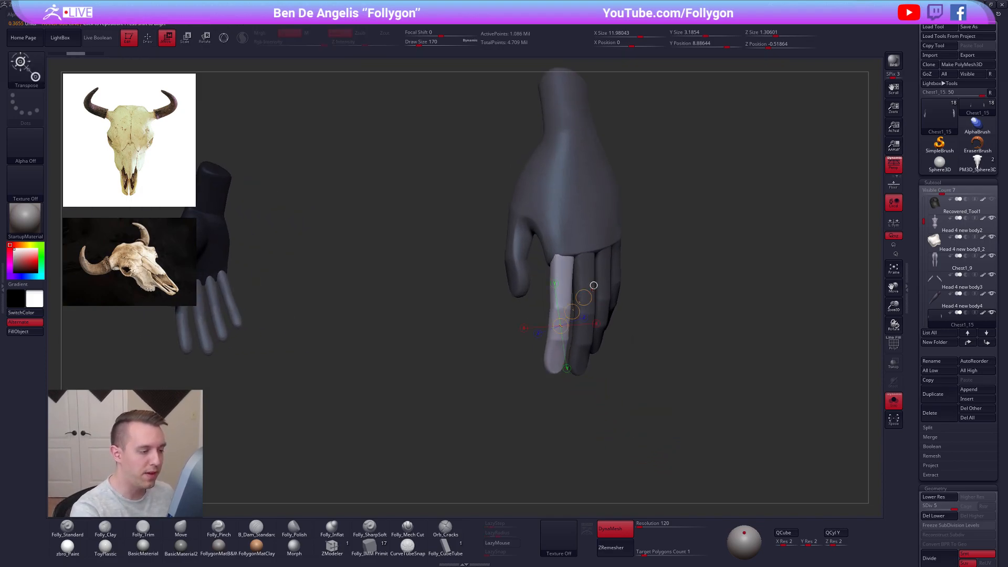
drag(594, 285, 513, 314)
mouse_move(666, 408)
mouse_down()
mouse_move(604, 394)
mouse_move(636, 404)
mouse_move(668, 440)
mouse_move(772, 369)
mouse_move(658, 433)
mouse_move(716, 412)
mouse_move(611, 351)
mouse_move(624, 301)
mouse_up()
key(q)
key(ctrl+z)
Show the whole caped character again and switch back to the bull skull
key(alt+s)
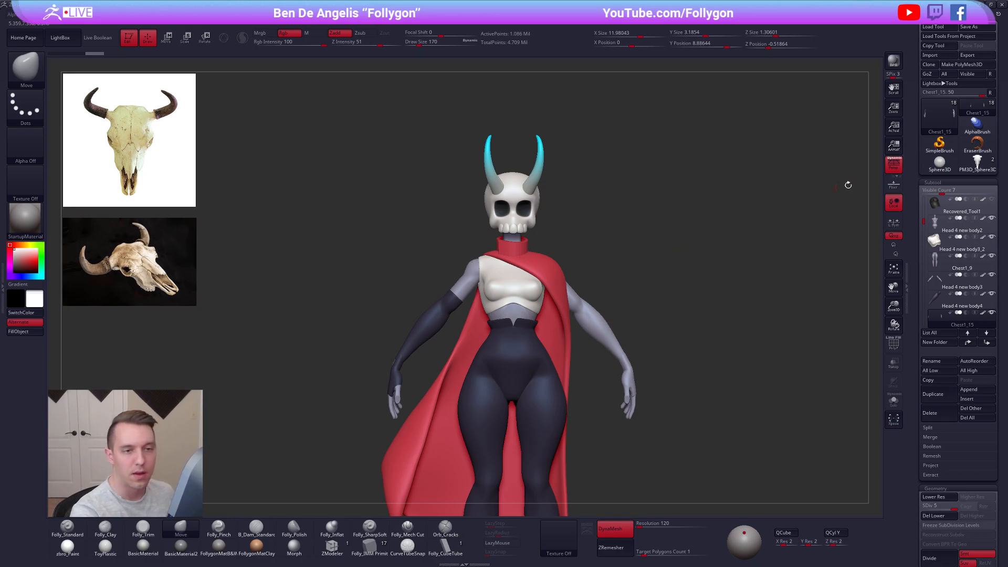
click(976, 163)
alt+drag(588, 210, 609, 294)
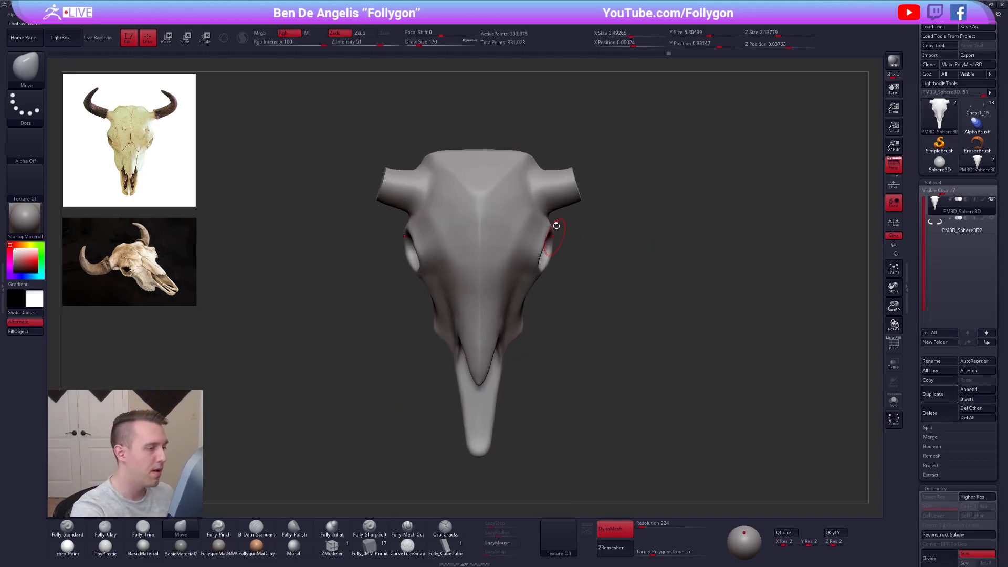
Smooth the skull surface around the horn stub's base and above the eye socket
mouse_move(635, 226)
mouse_down()
mouse_move(573, 220)
mouse_move(583, 257)
mouse_up()
key(2)
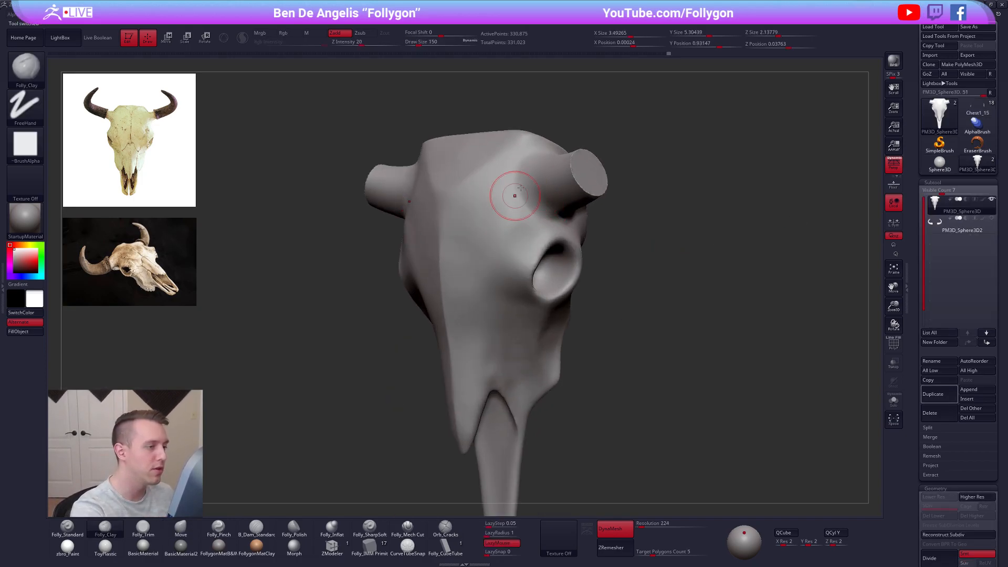
key(shift)
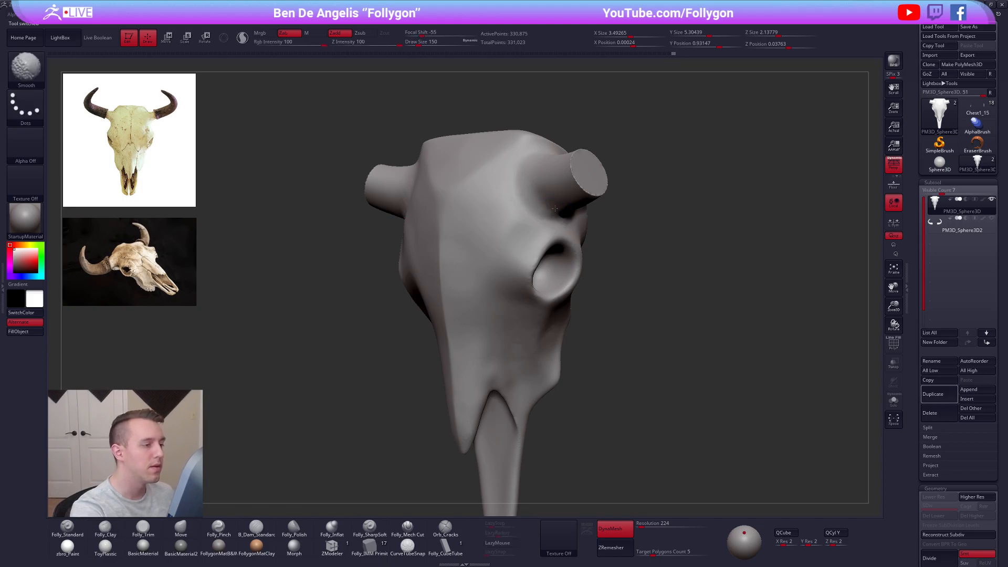
right_drag(554, 208, 559, 209)
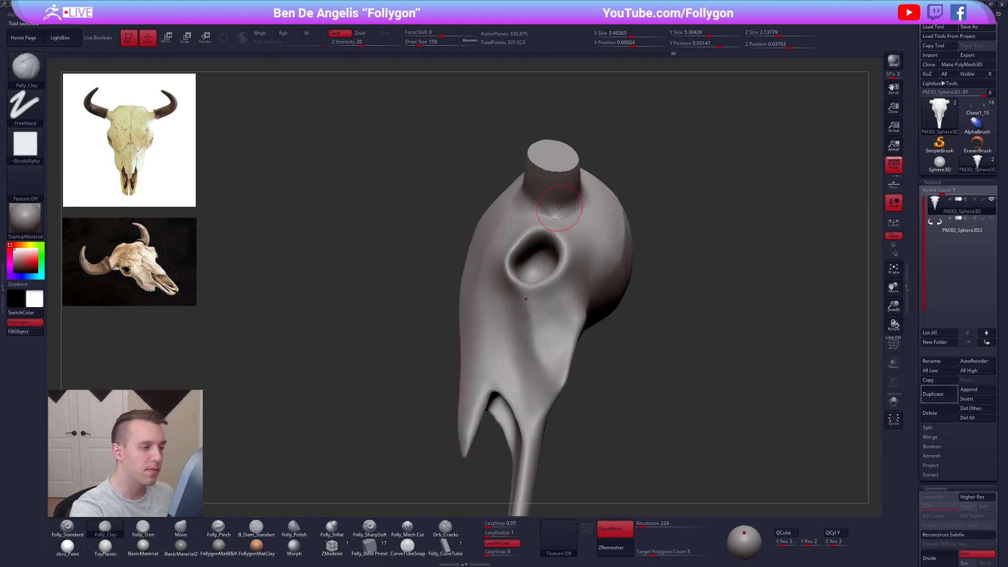
key(shift)
mouse_move(562, 201)
right_down()
mouse_move(547, 191)
mouse_move(551, 155)
right_up()
shift+drag(537, 166, 545, 170)
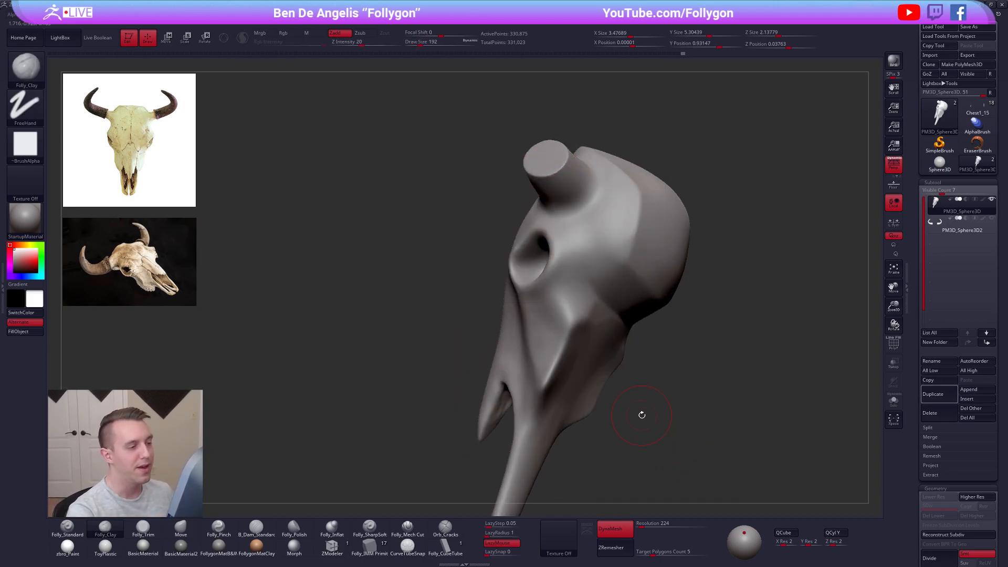
key(shift)
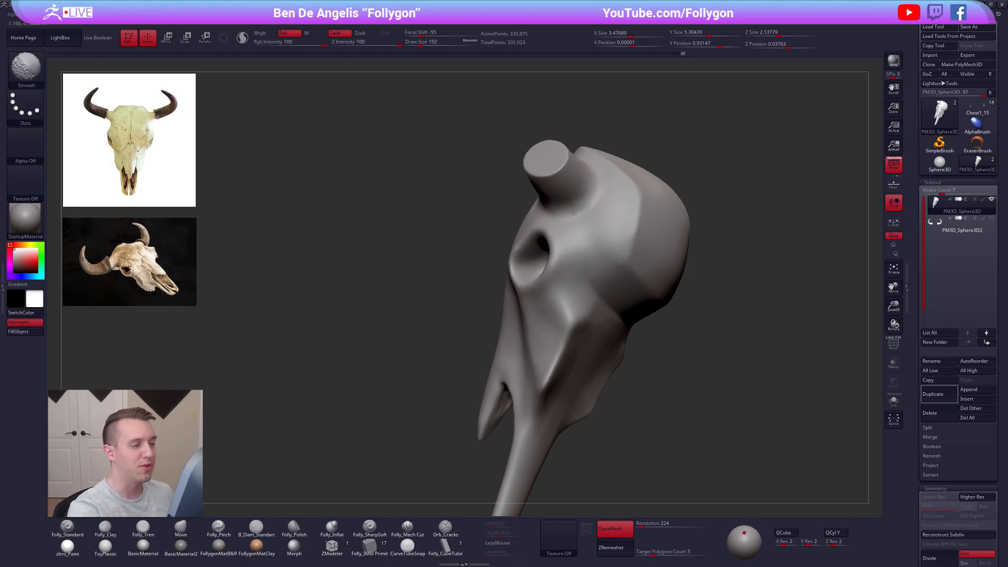
shift+drag(572, 215, 579, 221)
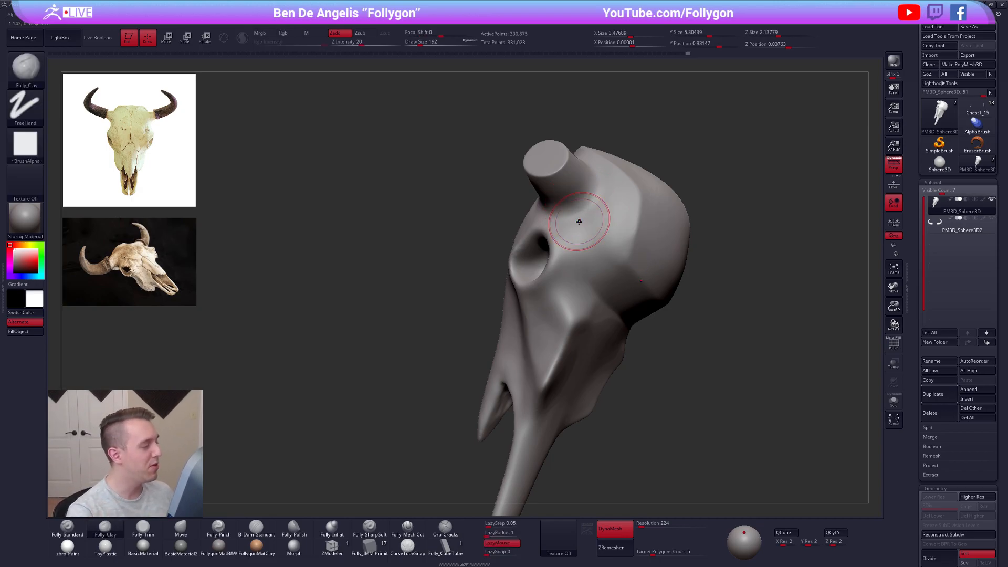
Carve into the underside of the skull between the cheek ridges with the Folly_Clay brush at draw size 160
mouse_move(677, 386)
mouse_down()
mouse_move(564, 389)
mouse_move(683, 379)
mouse_move(651, 388)
mouse_up()
alt+drag(651, 389, 639, 296)
mouse_move(565, 348)
mouse_down()
mouse_move(614, 347)
mouse_move(580, 335)
mouse_move(586, 317)
mouse_move(557, 316)
mouse_up()
key(space)
right_drag(556, 310, 580, 319)
mouse_move(589, 297)
alt+mouse_down()
mouse_move(585, 326)
mouse_move(585, 281)
mouse_move(582, 320)
alt+mouse_up()
alt+drag(587, 256, 579, 299)
alt+drag(590, 235, 581, 258)
mouse_move(609, 219)
alt+mouse_down()
mouse_move(580, 257)
mouse_move(576, 294)
alt+mouse_up()
alt+drag(582, 260, 577, 287)
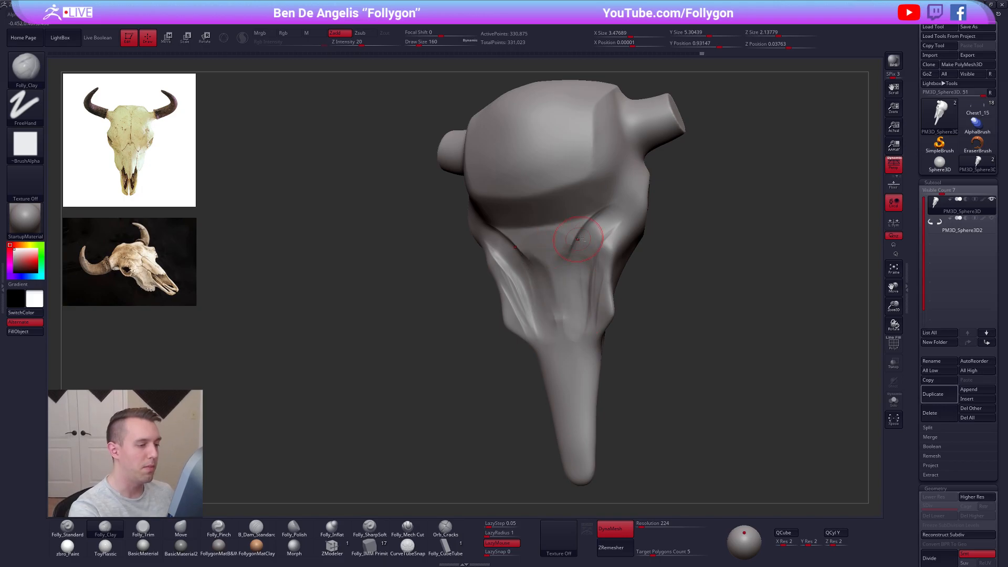
Carve a V-shaped recess directly beneath the cranium on the skull's underside with the Folly_Clay brush
alt+drag(573, 233, 559, 238)
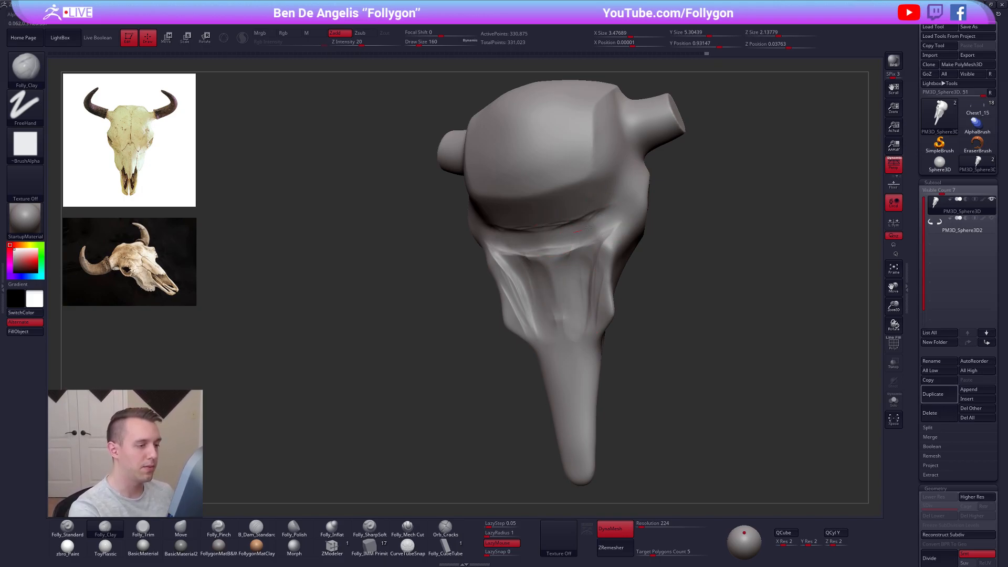
alt+drag(614, 210, 557, 257)
alt+drag(591, 226, 543, 283)
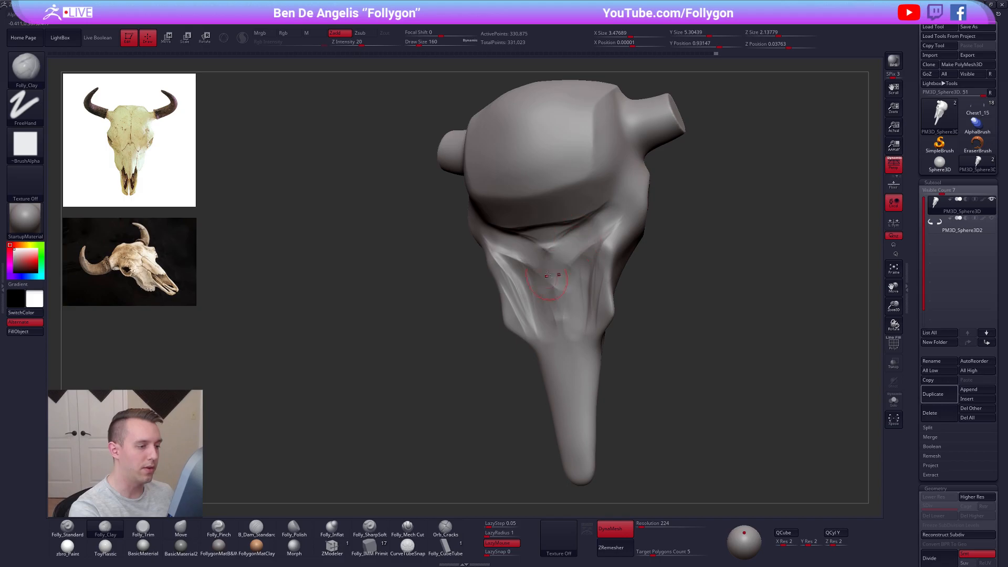
alt+drag(586, 236, 569, 315)
mouse_move(580, 252)
alt+mouse_down()
mouse_move(575, 339)
mouse_move(546, 248)
alt+mouse_up()
Smooth the carved clay strokes across the skull's underside and undo the last stroke
right_drag(546, 249, 601, 252)
mouse_move(541, 252)
shift+mouse_down()
mouse_move(505, 240)
mouse_move(513, 267)
shift+mouse_up()
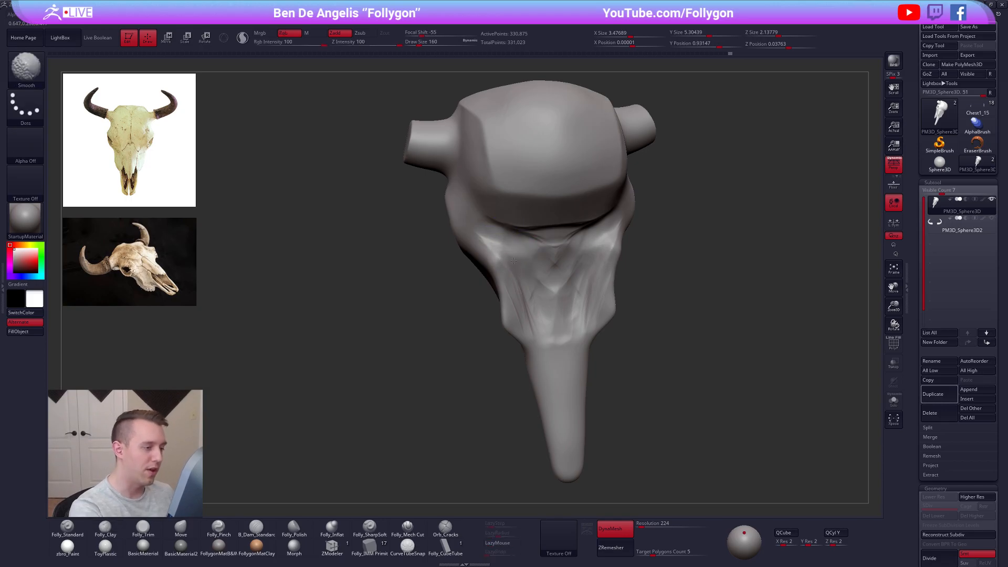
mouse_move(559, 317)
shift+mouse_down()
mouse_move(551, 286)
mouse_move(559, 321)
mouse_move(577, 281)
shift+mouse_up()
key(space)
key(ctrl+z)
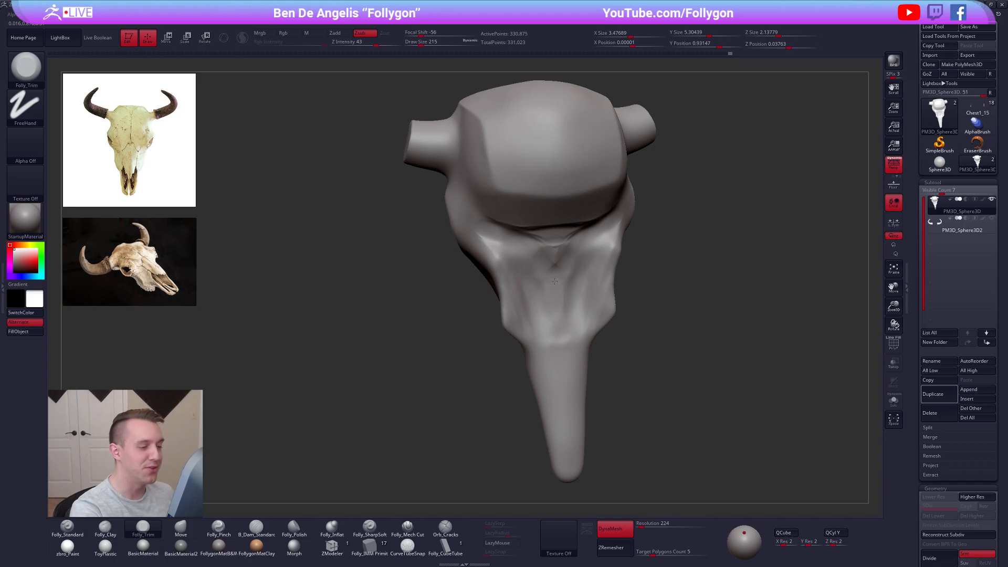
Flatten the palate below the cranium with the Folly_Trim brush at draw size 170
mouse_move(573, 304)
alt+right_down()
mouse_move(580, 282)
mouse_move(619, 276)
alt+right_up()
key(s)
drag(604, 275, 602, 275)
right_drag(602, 274, 568, 269)
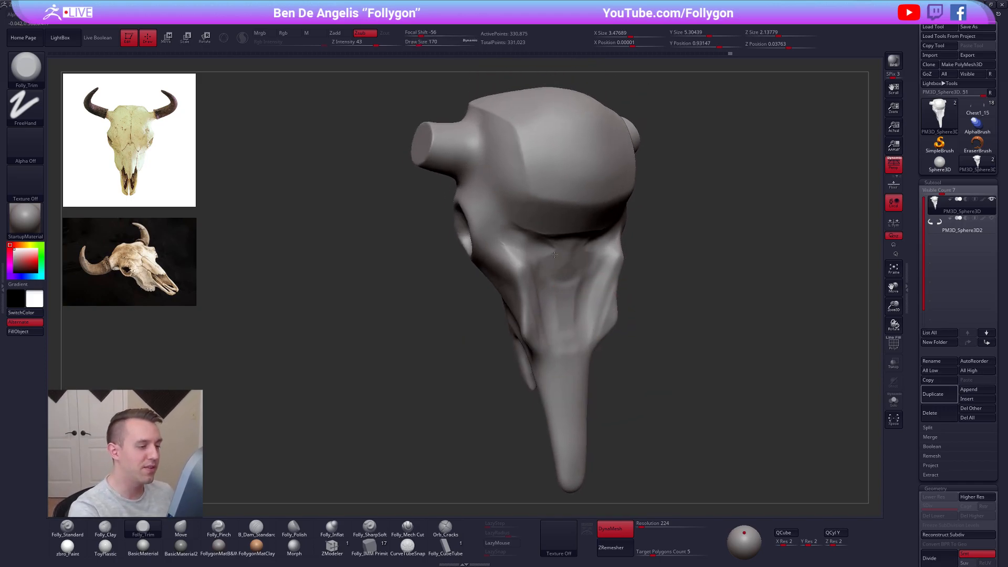
Build up the hollow under the cranium with the Folly_Clay brush and quick-save the project
key(2)
drag(546, 255, 591, 251)
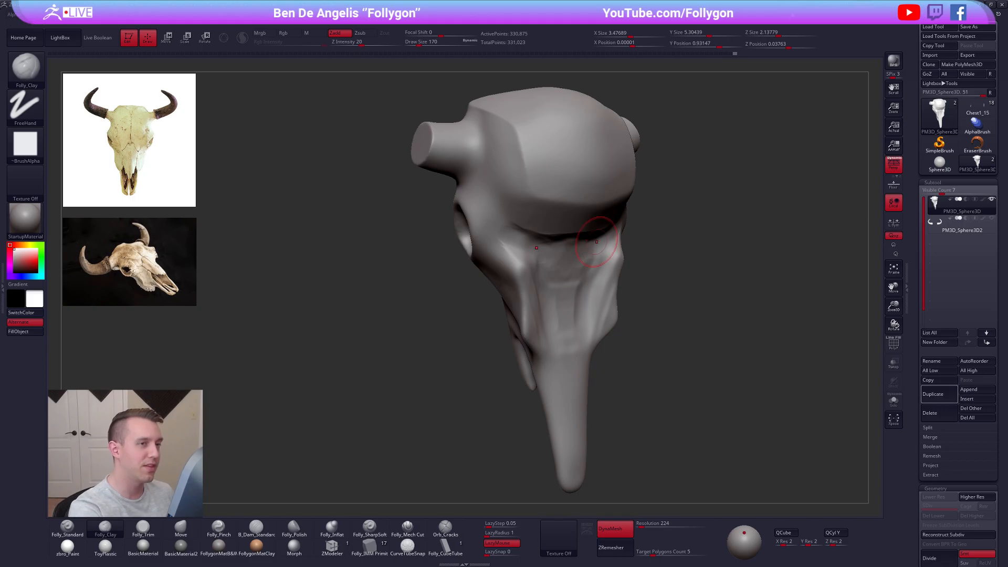
key(ctrl+s)
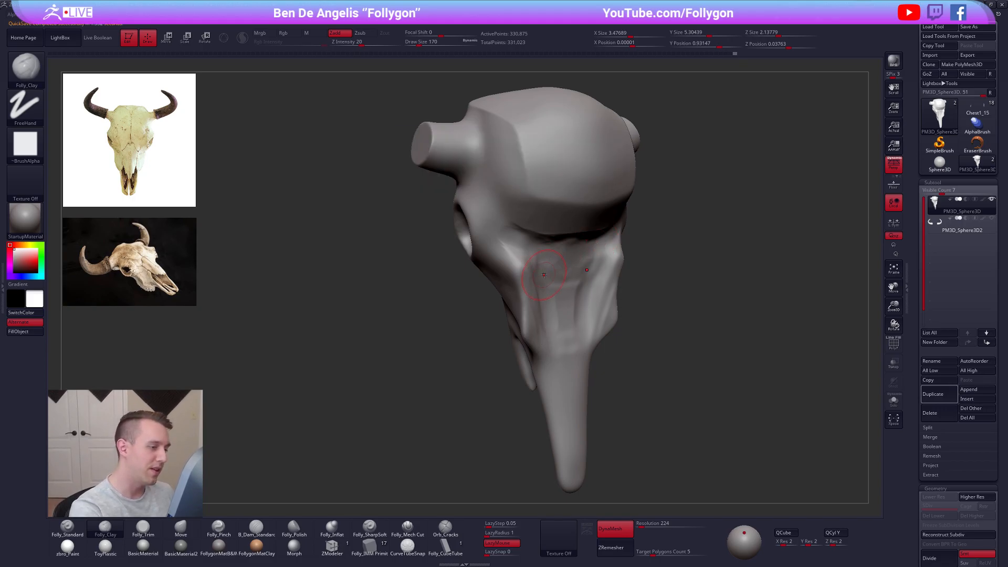
Fill the upper part of the palate with Folly_Clay strokes at draw size 215
key(space)
drag(546, 295, 549, 295)
mouse_move(549, 258)
mouse_down()
mouse_move(565, 330)
mouse_move(559, 284)
mouse_up()
mouse_move(563, 286)
right_down()
mouse_move(559, 259)
mouse_move(536, 250)
right_up()
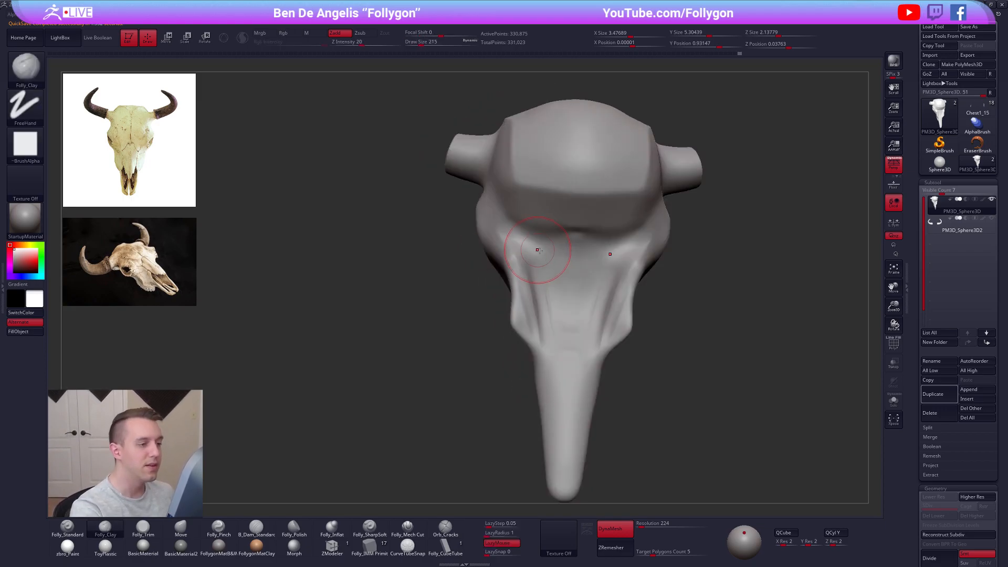
Tighten the crease between palate and cranium with Folly_Pinch at draw size 150 and smooth the palate surface
key(5)
key(space)
drag(543, 267, 537, 268)
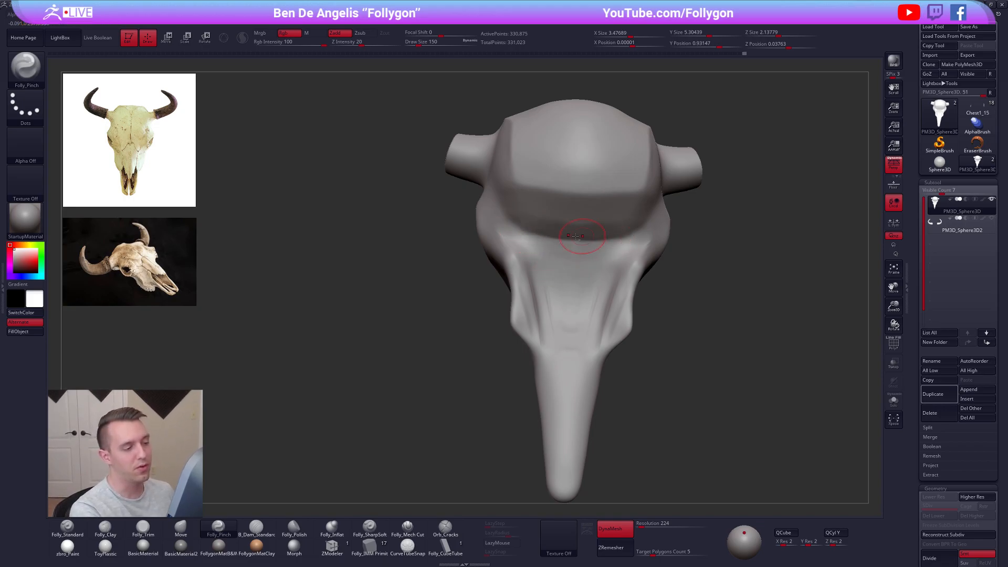
right_drag(597, 248, 583, 241)
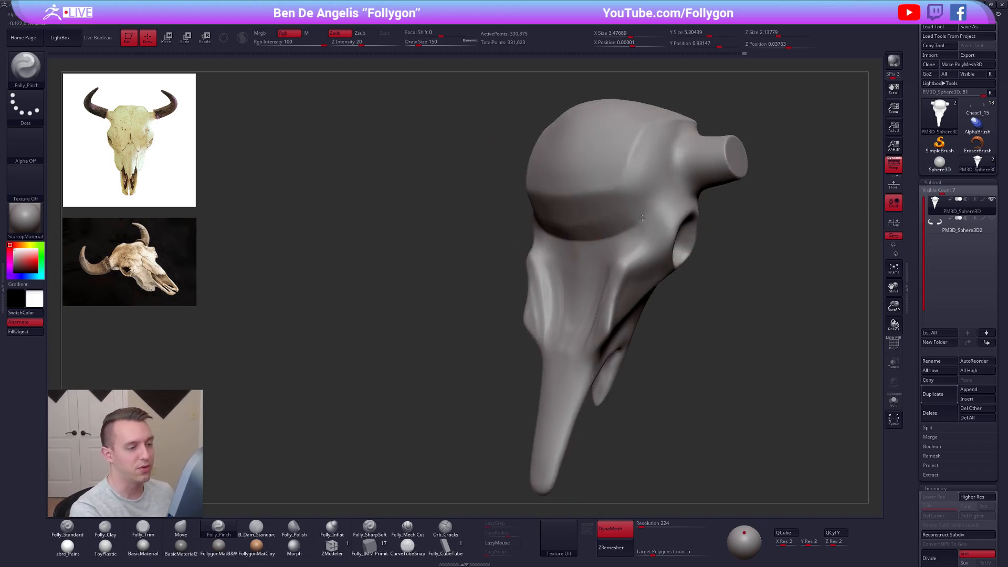
right_drag(638, 222, 630, 254)
shift+drag(605, 258, 592, 282)
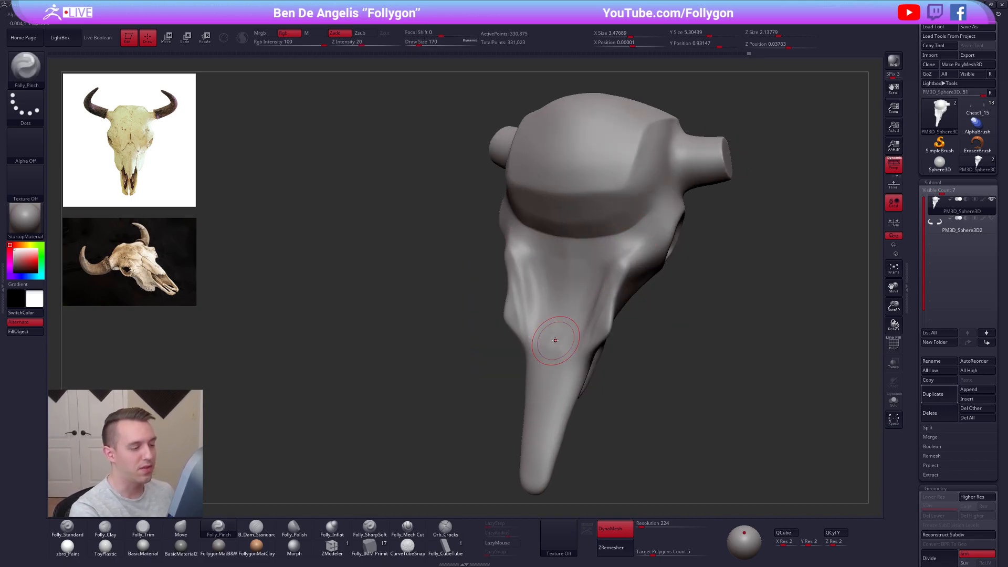
Build up and smooth the palate's outer edges with Folly_Clay at draw size 227
right_drag(595, 314, 575, 358)
key(2)
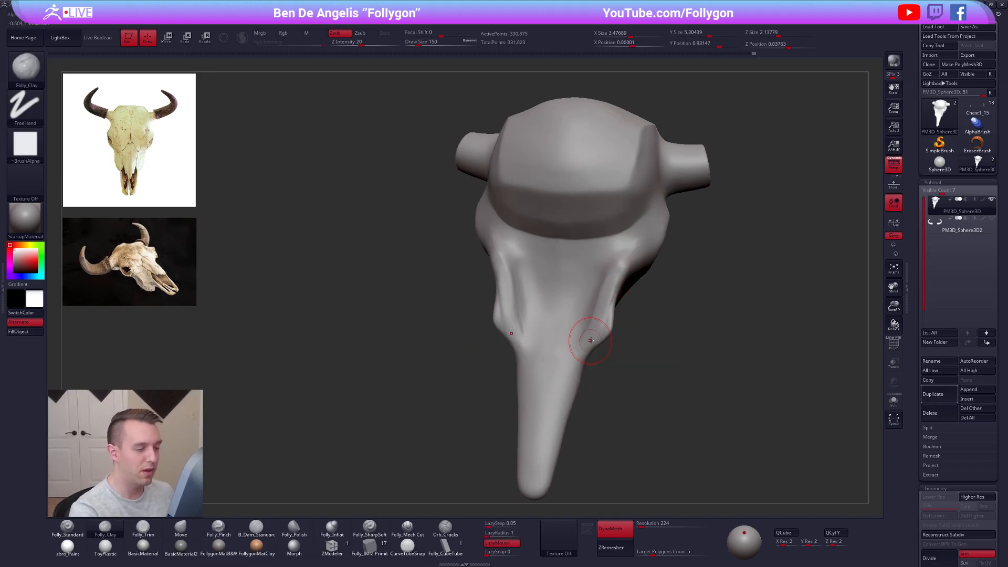
key(shift)
mouse_move(601, 297)
right_down()
mouse_move(607, 333)
mouse_move(586, 310)
right_up()
key(space)
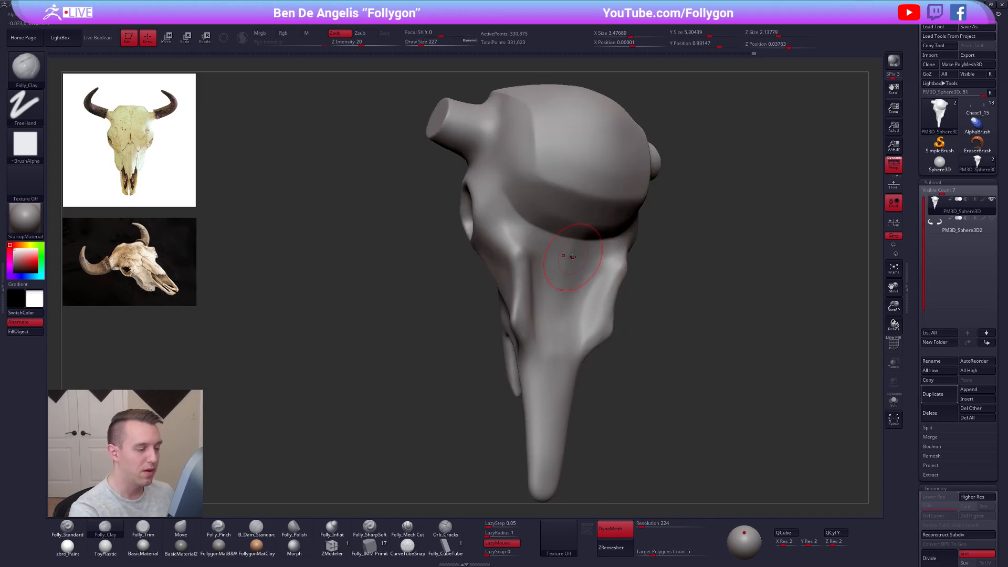
Refine the middle of the palate below the cranium and tighten its forms with Folly_Pinch
key(4)
key(space)
drag(565, 259, 566, 270)
key(space)
key(5)
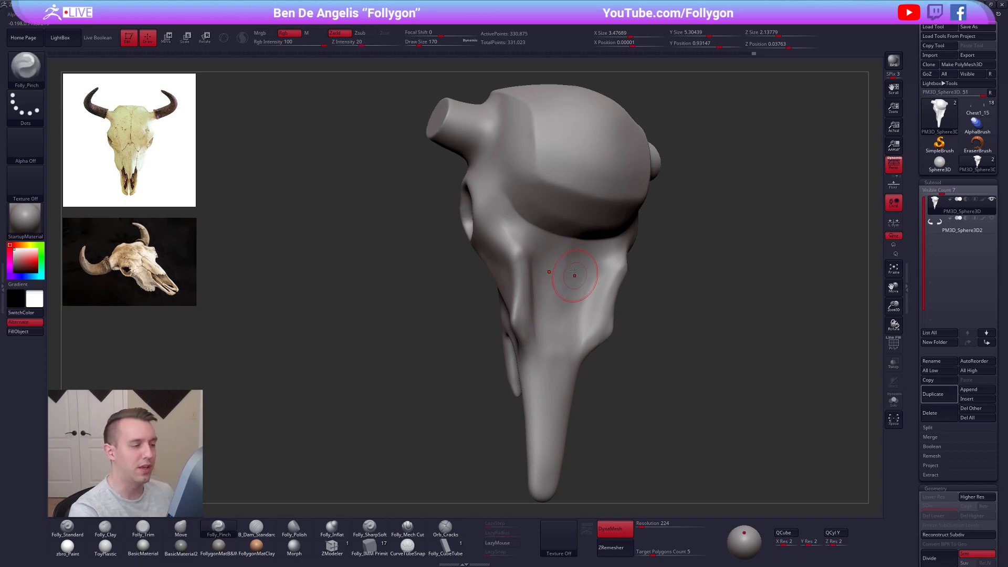
right_drag(578, 284, 557, 252)
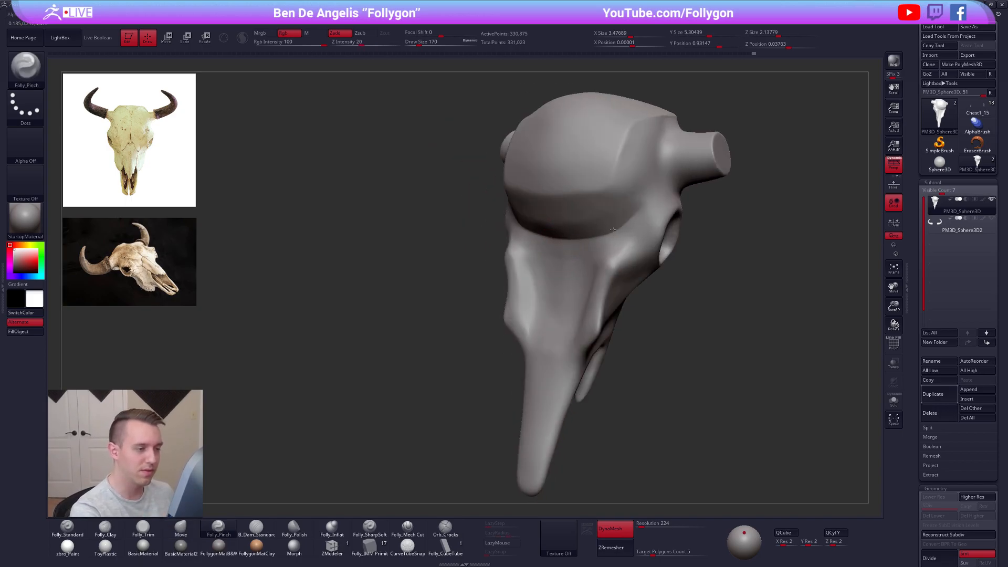
key(shift)
mouse_move(605, 212)
right_down()
mouse_move(638, 223)
mouse_move(704, 210)
right_up()
Sharpen the long ridges along both sides of the palate down to the snout with Folly_Pinch
alt+right_drag(617, 324, 584, 298)
key(space)
drag(619, 247, 622, 246)
right_drag(626, 253, 582, 258)
alt+right_drag(510, 359, 507, 332)
key(space)
drag(545, 281, 543, 280)
mouse_move(554, 328)
alt+right_down()
mouse_move(562, 284)
mouse_move(575, 287)
alt+right_up()
key(space)
key(space)
drag(489, 266, 487, 266)
mouse_move(491, 273)
ctrl+right_down()
mouse_move(498, 303)
mouse_move(479, 299)
ctrl+right_up()
Build up the underside of the nasal bone tip with Folly_Clay at draw size 130, smooth it and switch to Folly_Pinch
key(2)
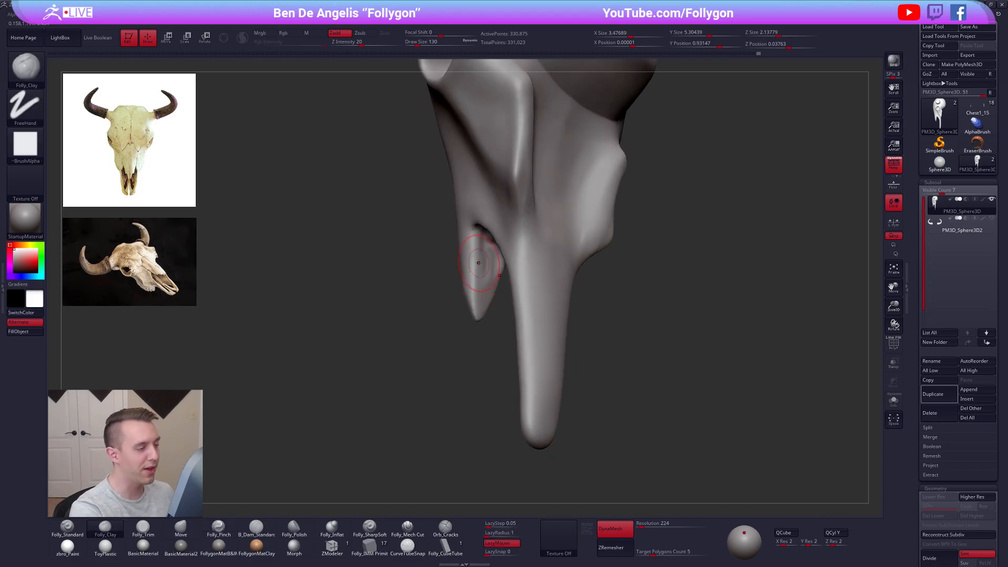
right_drag(486, 263, 488, 243)
shift+drag(488, 252, 487, 262)
right_drag(489, 263, 511, 267)
key(5)
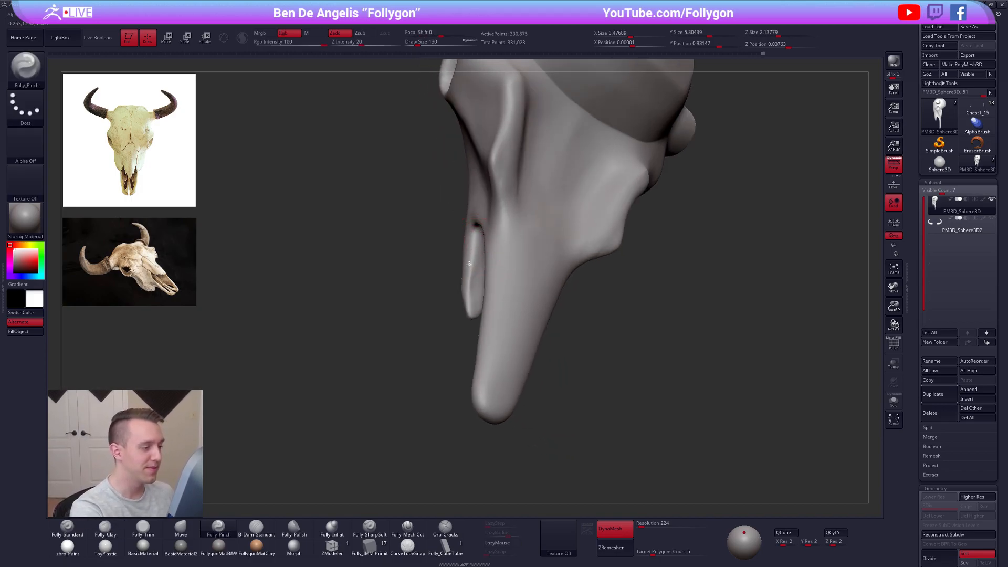
Shape a notch in the nasal bone's edge beside its pointed tip with the Move brush at draw size 113
right_drag(643, 389, 650, 423)
key(space)
key(b)
key(m)
key(v)
key(space)
mouse_move(528, 335)
alt+right_down()
mouse_move(523, 292)
mouse_move(532, 336)
alt+right_up()
key(space)
drag(529, 342, 532, 342)
mouse_move(580, 348)
right_down()
mouse_move(518, 351)
mouse_move(557, 353)
right_up()
key(space)
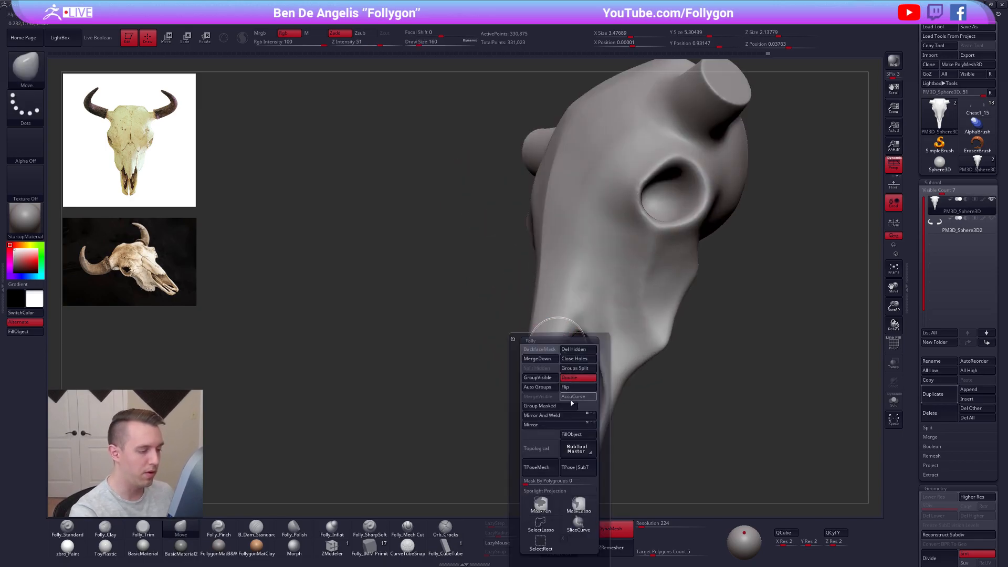
drag(562, 347, 555, 364)
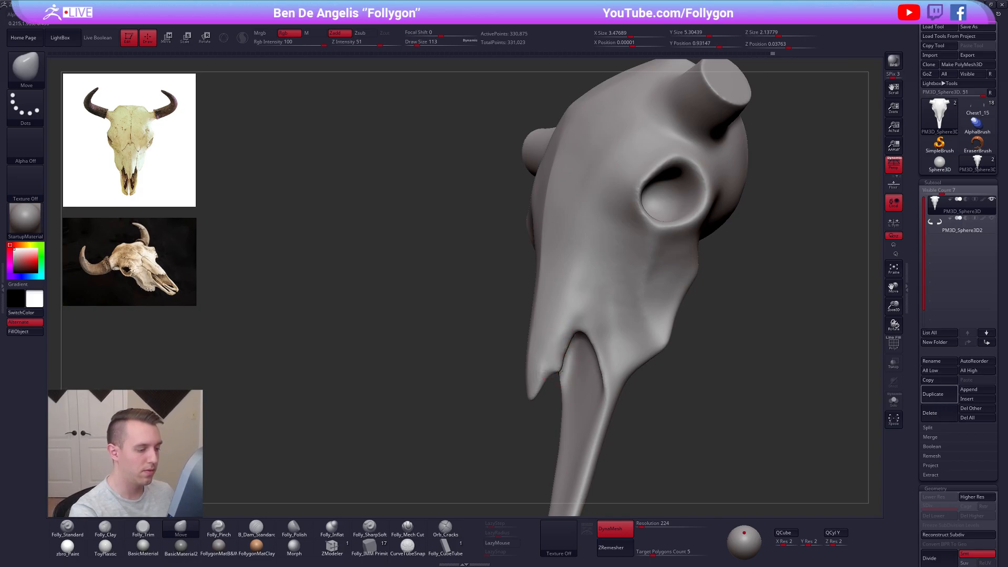
Adjust the notch in the nasal bone's edge with the Move brush from the front
right_drag(549, 374, 532, 323)
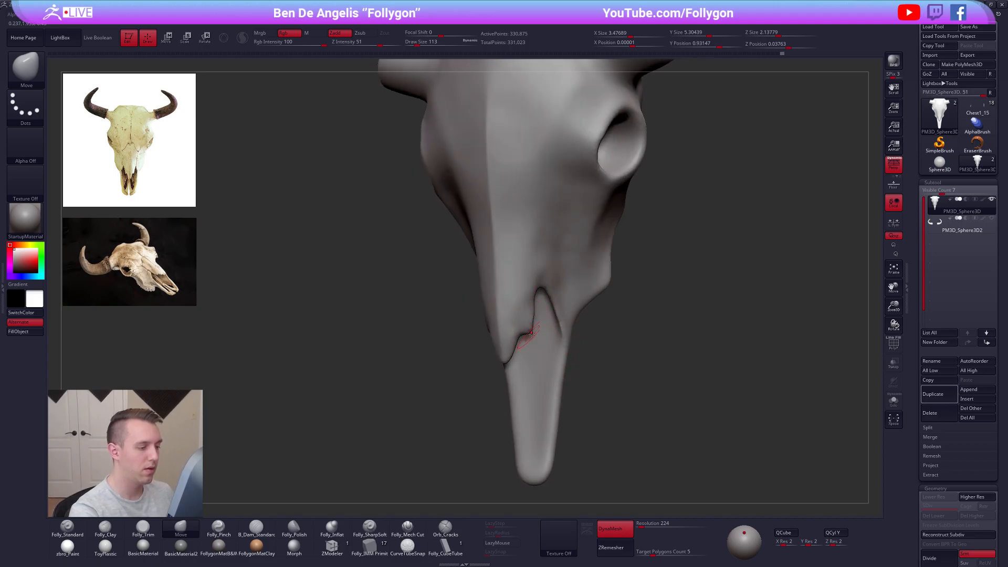
drag(532, 333, 534, 331)
right_drag(533, 331, 560, 332)
key(space)
Reshape the side of the nasal opening near the base of the snout with the Move brush at draw size 160
right_drag(703, 287, 676, 428)
key(space)
drag(503, 314, 506, 315)
mouse_move(506, 314)
ctrl+right_down()
mouse_move(508, 330)
mouse_move(534, 318)
mouse_move(533, 337)
mouse_move(548, 353)
ctrl+right_up()
key(space)
drag(547, 353, 535, 356)
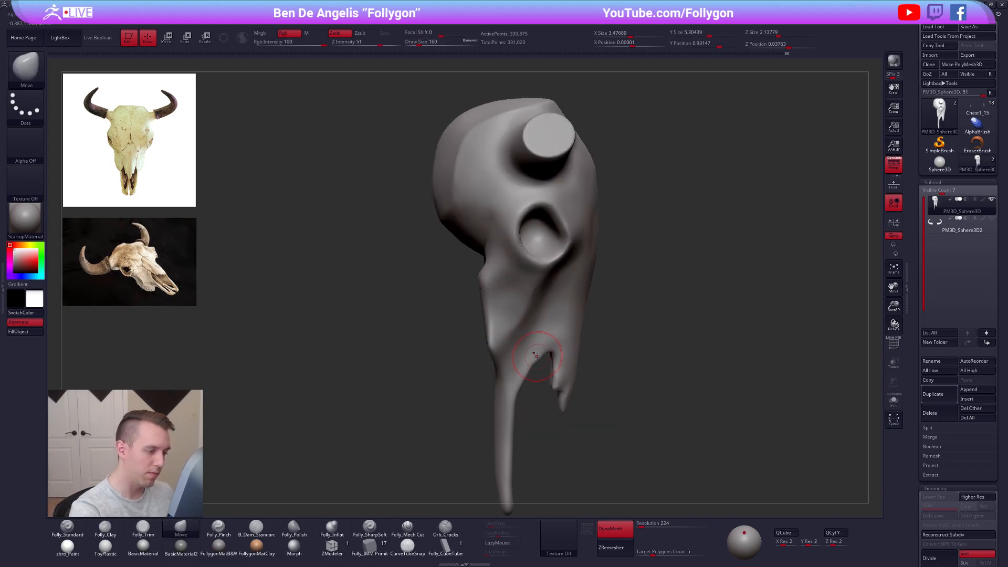
Lasso-mask the skull at the snout's base, reposition the snout with Transpose and adjust its sides with the Move brush
mouse_move(536, 359)
right_down()
mouse_move(514, 354)
mouse_move(504, 365)
mouse_move(492, 345)
right_up()
key(ctrl)
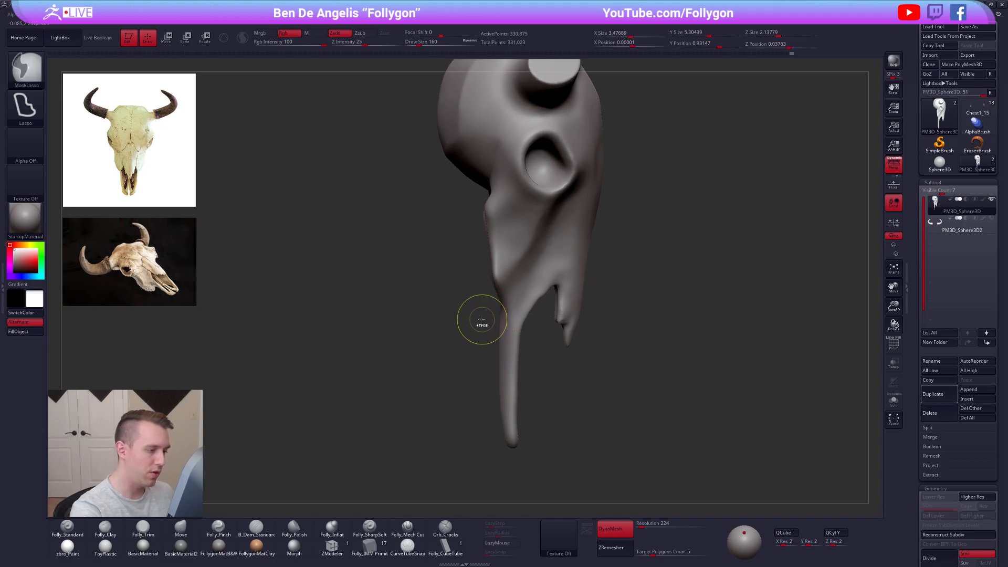
mouse_move(527, 278)
ctrl+mouse_down()
mouse_move(540, 320)
mouse_move(490, 464)
mouse_move(480, 317)
ctrl+mouse_up()
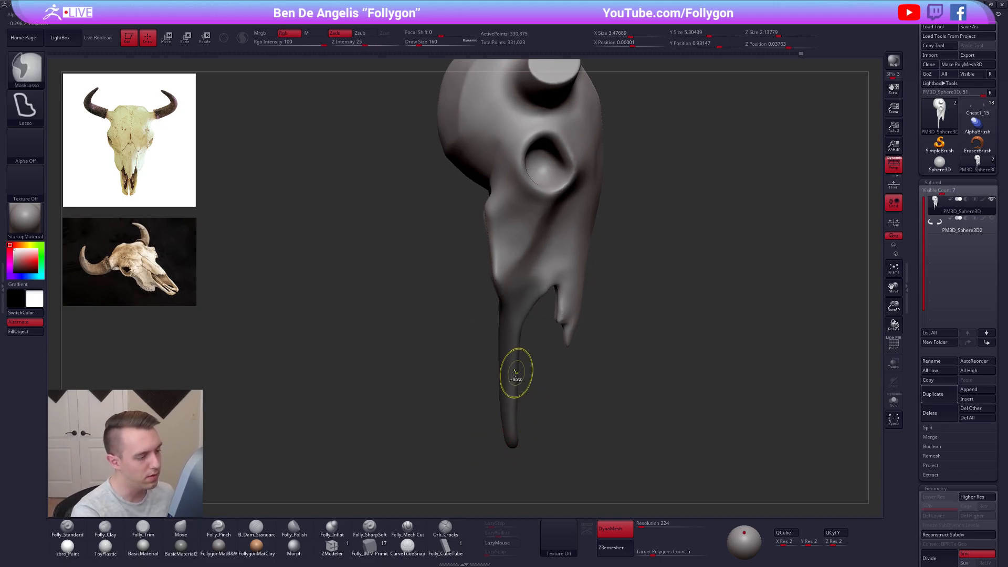
ctrl+click(535, 383)
key(w)
mouse_move(531, 357)
mouse_down()
mouse_move(544, 357)
mouse_move(564, 395)
mouse_move(515, 371)
mouse_up()
key(q)
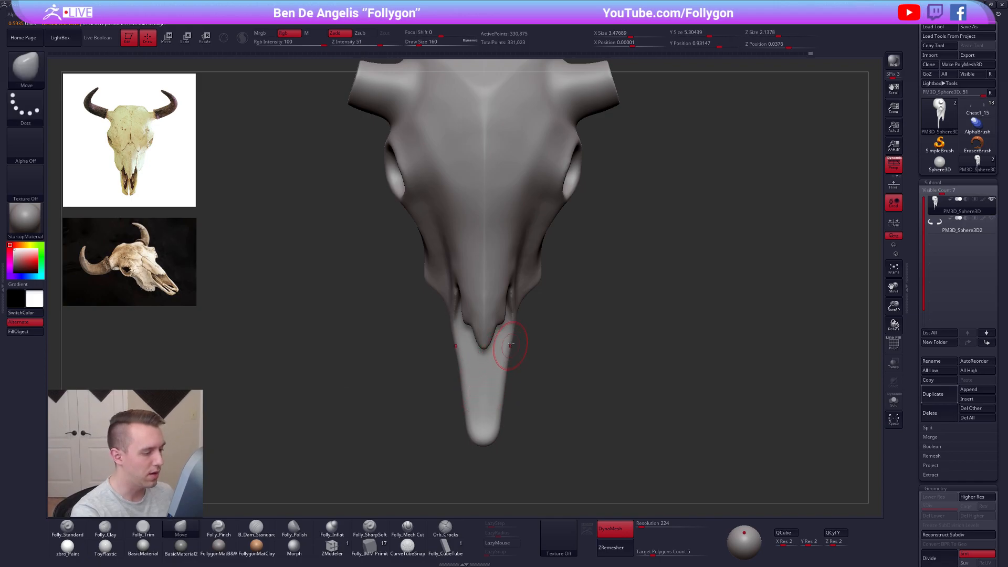
drag(507, 351, 476, 378)
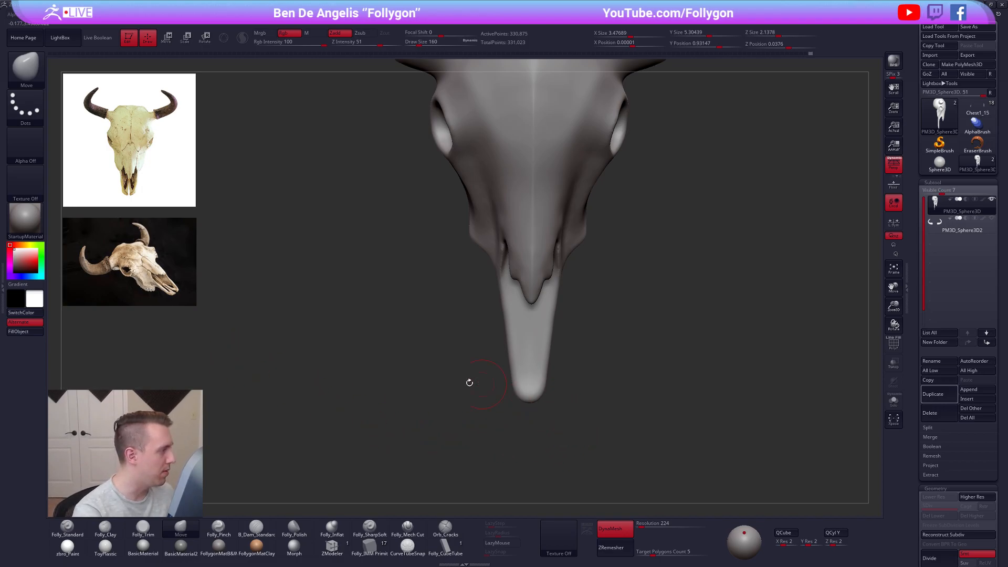
mouse_move(377, 317)
mouse_down()
mouse_move(385, 239)
mouse_move(551, 263)
mouse_move(549, 316)
mouse_move(512, 322)
mouse_move(519, 364)
mouse_move(509, 360)
mouse_up()
Isolate the snout tip with an inverted lasso mask and shorten it vertically with Transpose
mouse_move(507, 320)
ctrl+mouse_down()
mouse_move(635, 341)
mouse_move(578, 389)
ctrl+mouse_up()
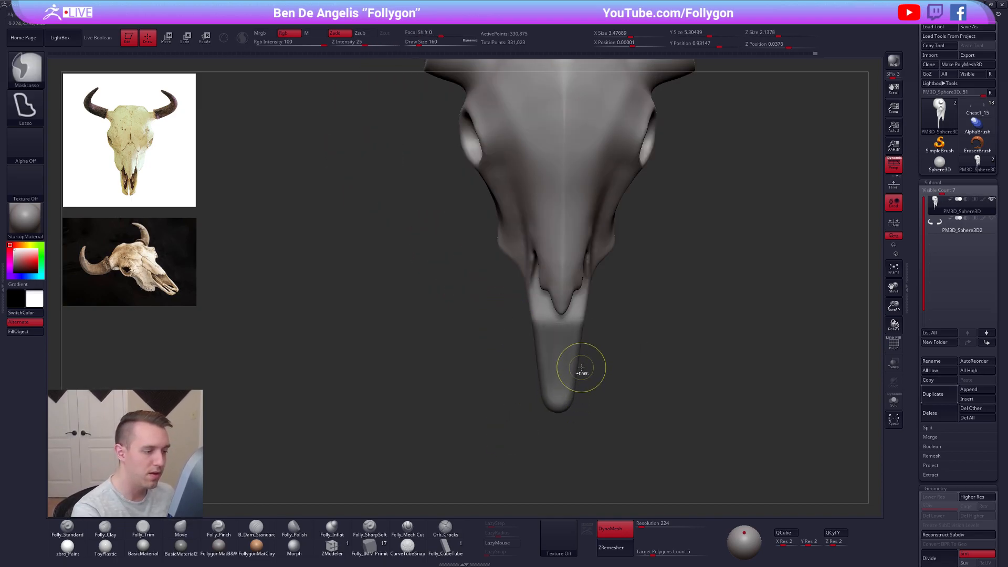
key(ctrl+i)
key(w)
drag(587, 248, 586, 443)
key(q)
Clear the mask from the skull and set the Move brush to draw size 67
mouse_move(584, 396)
mouse_down()
mouse_move(584, 387)
mouse_move(641, 383)
mouse_move(605, 435)
mouse_up()
mouse_move(535, 383)
shift+mouse_down()
mouse_move(584, 376)
mouse_move(518, 386)
mouse_move(550, 355)
shift+mouse_up()
key(b)
key(m)
key(v)
key(s)
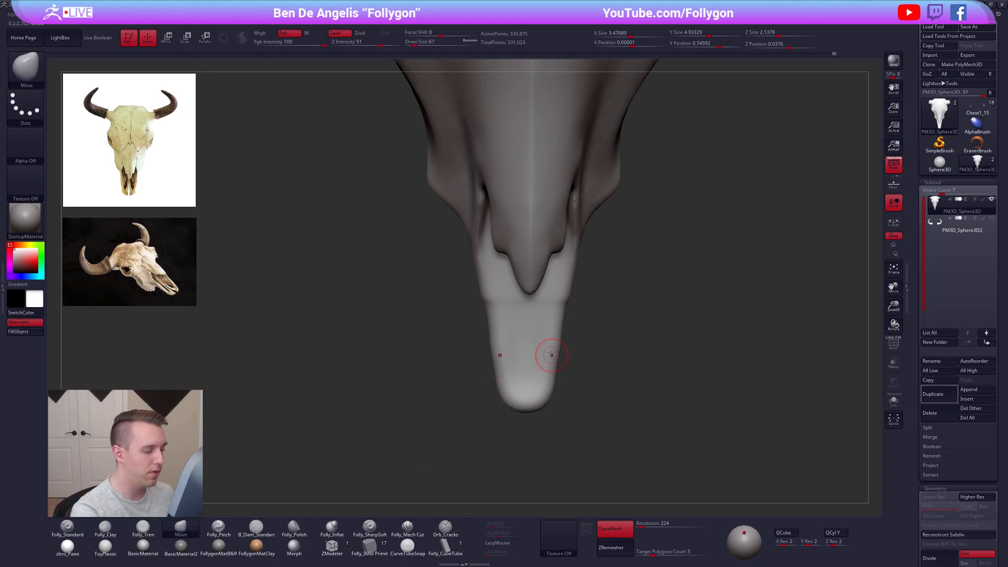
Choose the sphere mesh of the Folly_IMM Primitives insert brush
click(377, 549)
ctrl+right_drag(535, 357, 550, 380)
key(m)
click(752, 360)
Try placing mirrored spheres on the front of the snout at draw size 43 and undo the placements
alt+drag(552, 317, 555, 342)
mouse_move(561, 384)
right_down()
mouse_move(574, 365)
mouse_move(557, 330)
right_up()
key(shift+f)
key(shift+f)
key(ctrl+z)
key(s)
drag(557, 320, 555, 319)
right_drag(551, 325, 556, 326)
drag(551, 308, 553, 350)
mouse_move(552, 350)
right_down()
mouse_move(548, 313)
mouse_move(600, 367)
mouse_move(580, 349)
mouse_move(586, 424)
mouse_move(575, 312)
right_up()
key(ctrl+z)
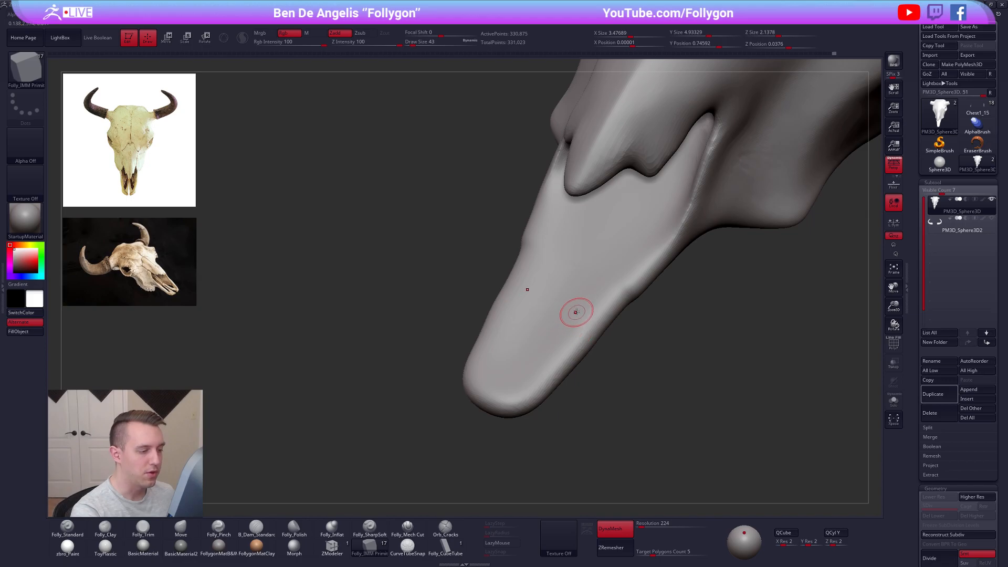
Insert a mirrored pair of spheres on the front of the snout and split them into their own subtool
drag(581, 302, 581, 328)
right_drag(581, 327, 578, 298)
key(shift+f)
ctrl+shift+click(578, 298)
key(space)
mouse_move(697, 261)
ctrl+shift+mouse_down()
mouse_move(652, 263)
mouse_move(656, 273)
ctrl+shift+mouse_up()
key(space)
click(650, 305)
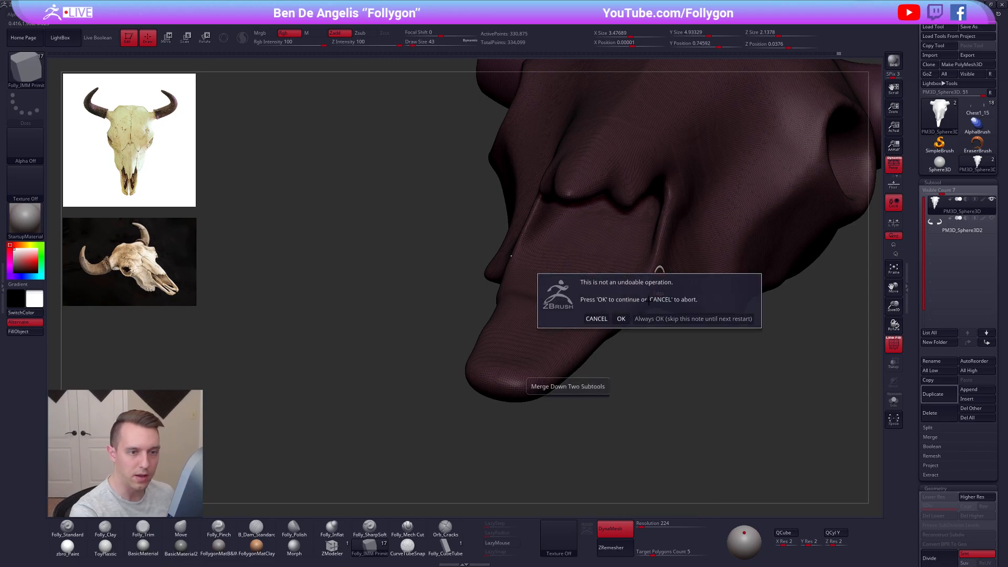
key(Return)
key(space)
click(638, 325)
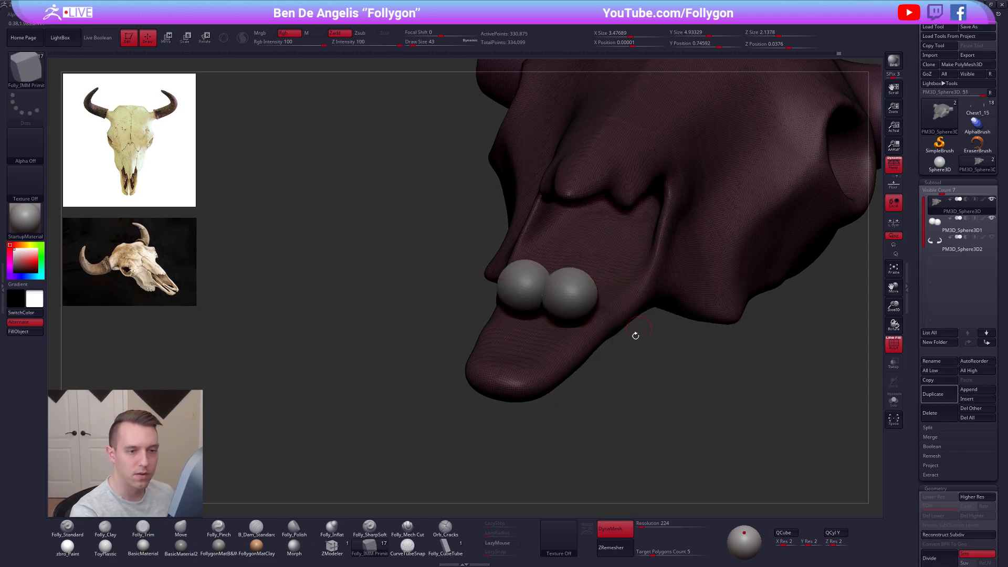
Select the spheres' subtool, isolate one of the two spheres and delete the hidden one
click(940, 230)
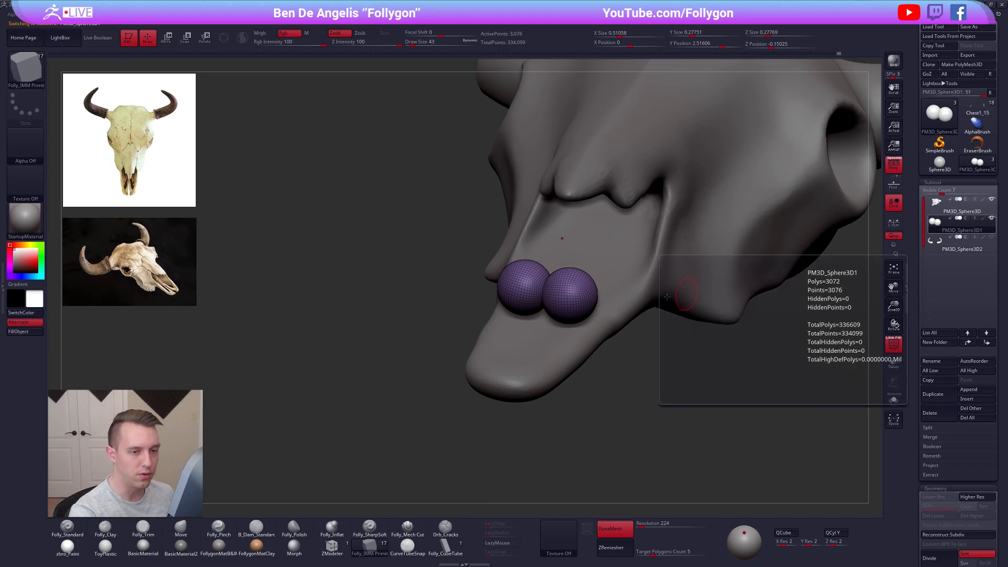
key(space)
click(576, 341)
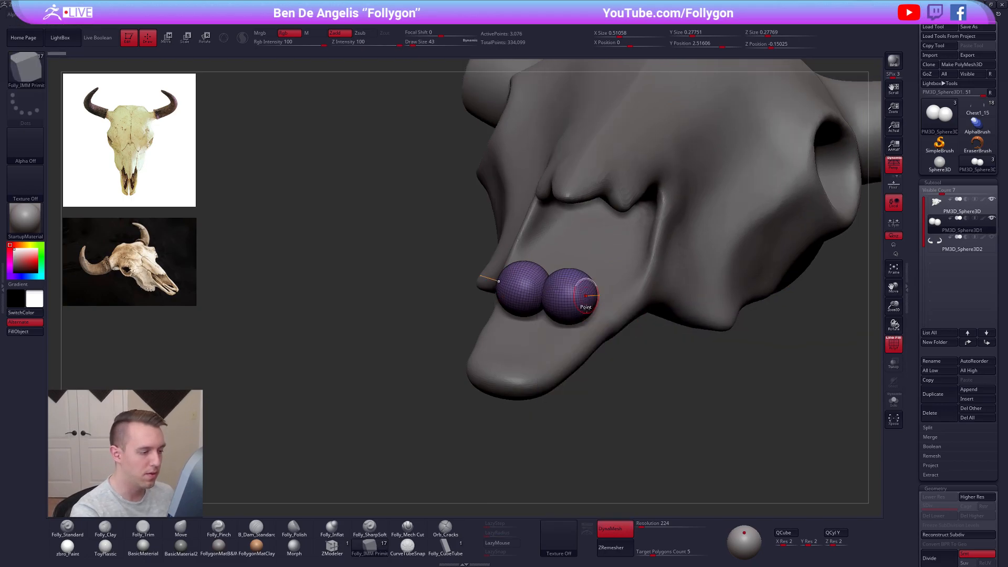
ctrl+shift+click(521, 290)
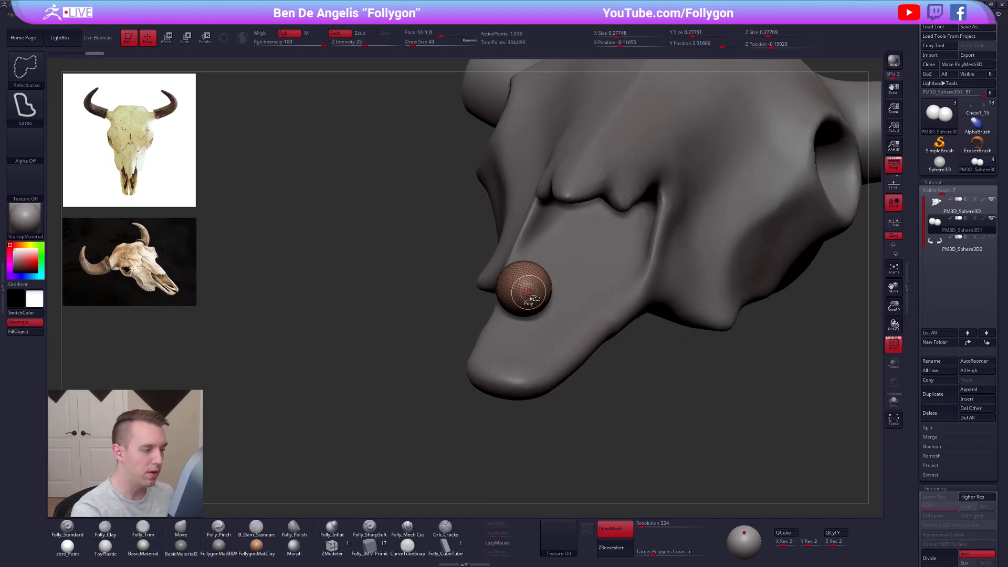
key(space)
click(545, 299)
Use Transpose to reshape the sphere into an ellipsoid about 0.12 wide, 0.54 long and 0.40 deep
drag(428, 353, 544, 288)
key(w)
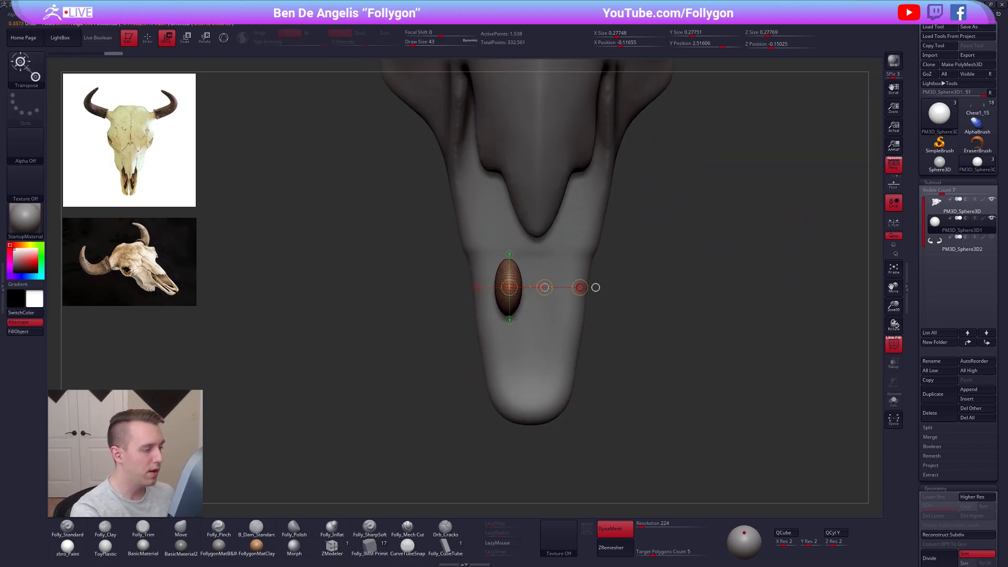
mouse_move(446, 336)
shift+mouse_down()
mouse_move(590, 300)
mouse_move(507, 306)
mouse_move(591, 288)
shift+mouse_up()
shift+drag(534, 311, 493, 404)
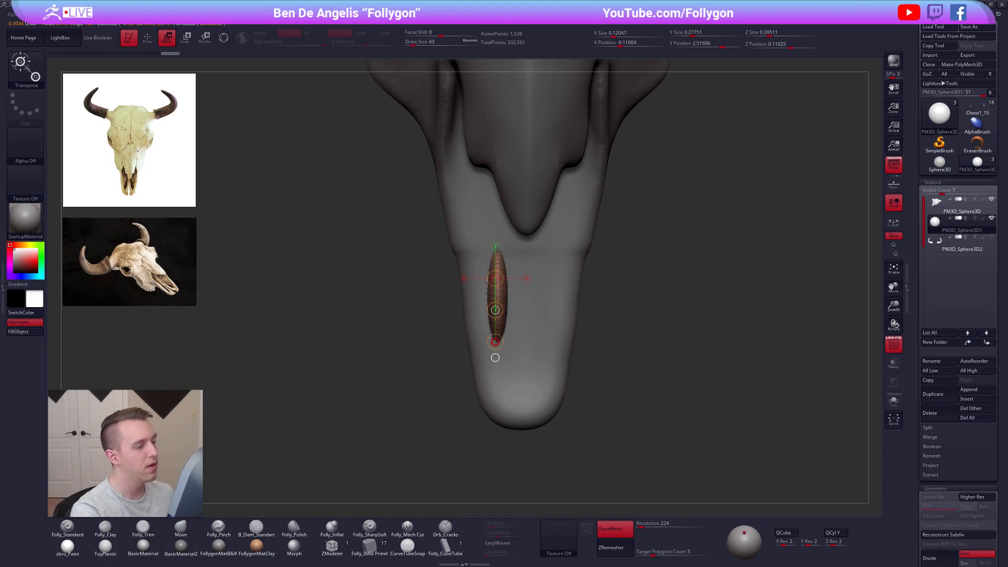
Shape the ellipsoid where it passes through the snout in side view with the Move brush at draw size 121
key(q)
key(space)
drag(492, 265, 496, 265)
drag(407, 266, 507, 261)
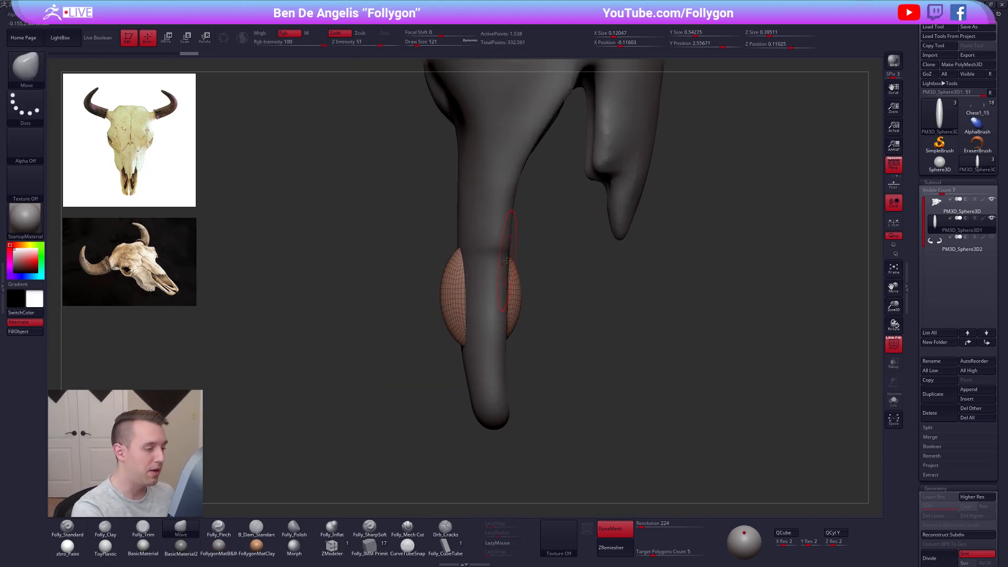
drag(460, 332, 455, 338)
Select the skull's subtool, set the Move brush's draw size to 104 and turn off the polyframe display
alt+click(496, 309)
ctrl+right_drag(496, 313, 489, 255)
key(space)
drag(489, 233, 487, 232)
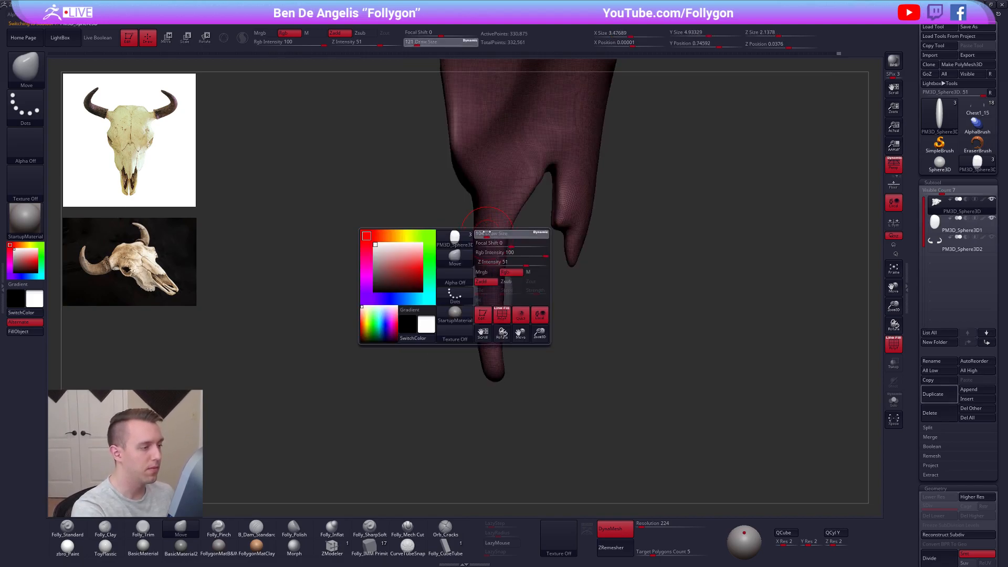
mouse_move(465, 201)
ctrl+mouse_down()
mouse_move(493, 320)
mouse_move(410, 448)
ctrl+mouse_up()
key(shift+f)
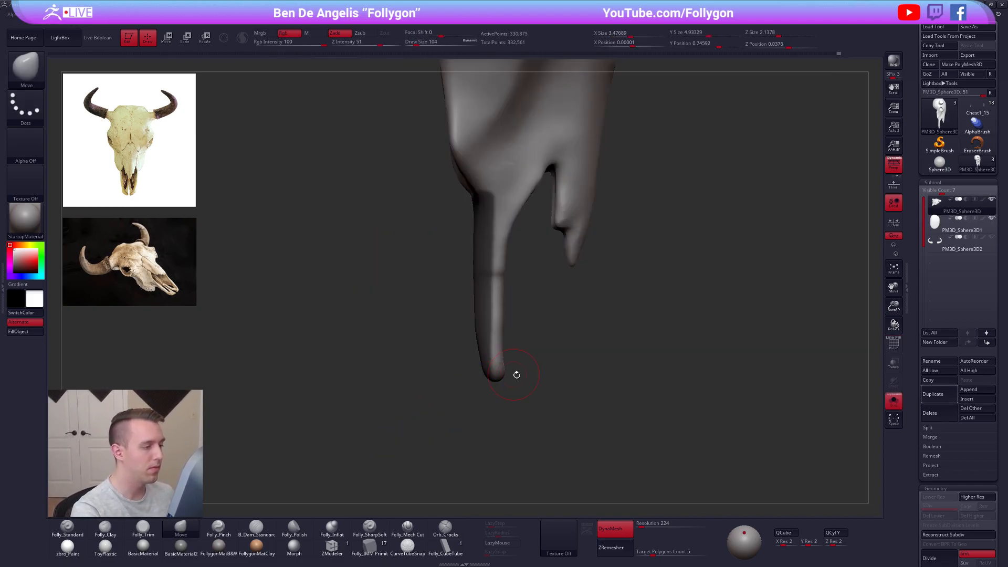
ctrl+click(531, 344)
key(w)
drag(494, 304, 553, 304)
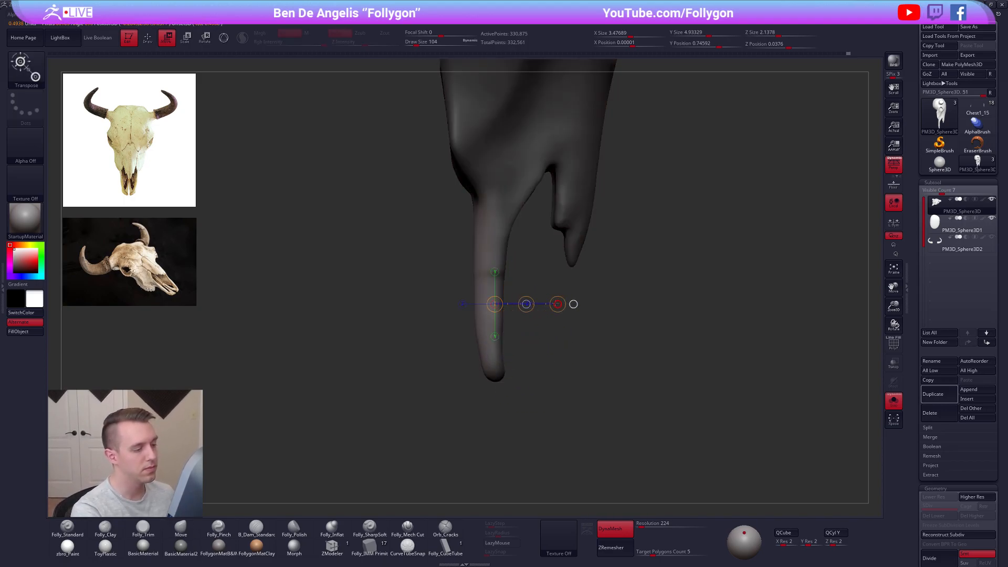
key(q)
mouse_move(530, 344)
ctrl+mouse_down()
mouse_move(569, 345)
mouse_move(531, 349)
ctrl+mouse_up()
key(w)
key(q)
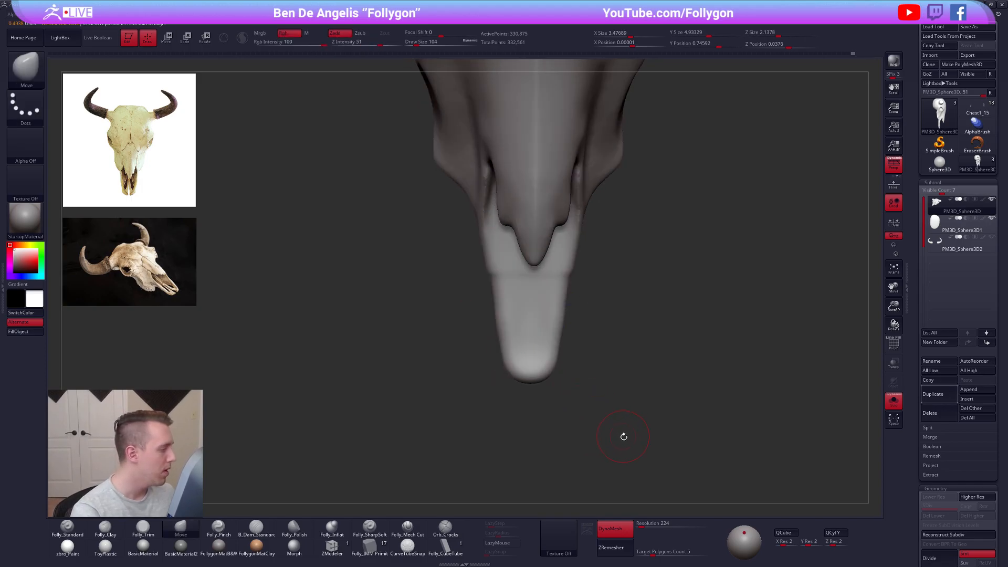
Pinch the midline of the snout's underside into a ridge with the Folly_Pinch brush at draw size 130
mouse_move(623, 442)
mouse_down()
mouse_move(581, 293)
mouse_move(580, 247)
mouse_up()
key(5)
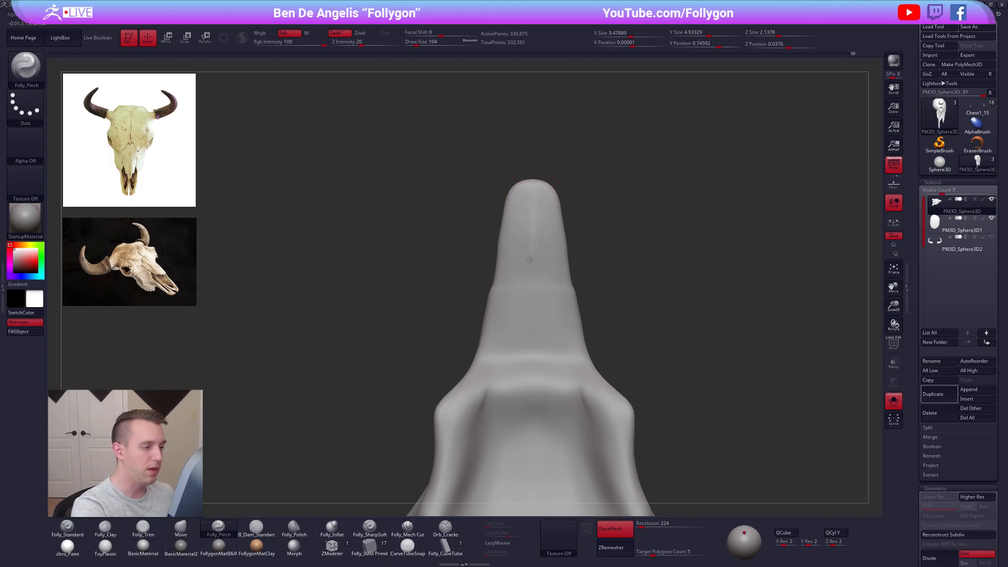
drag(526, 233, 531, 211)
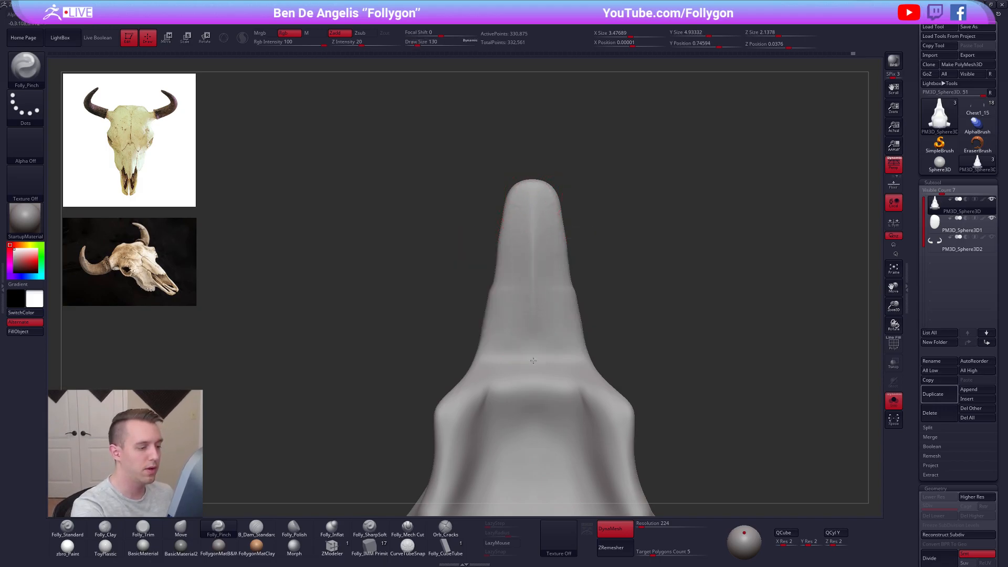
drag(425, 328, 543, 299)
key(bracketright)
key(bracketright)
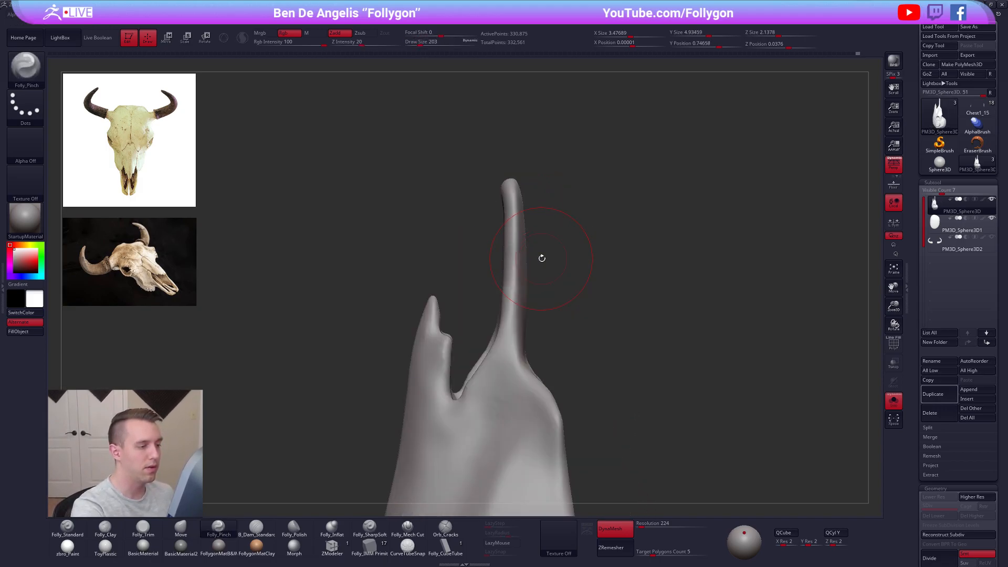
drag(588, 247, 512, 228)
Plane the snout's underside beside the midline ridge with Folly_Trim at draw size 140, then remesh and smooth it
key(3)
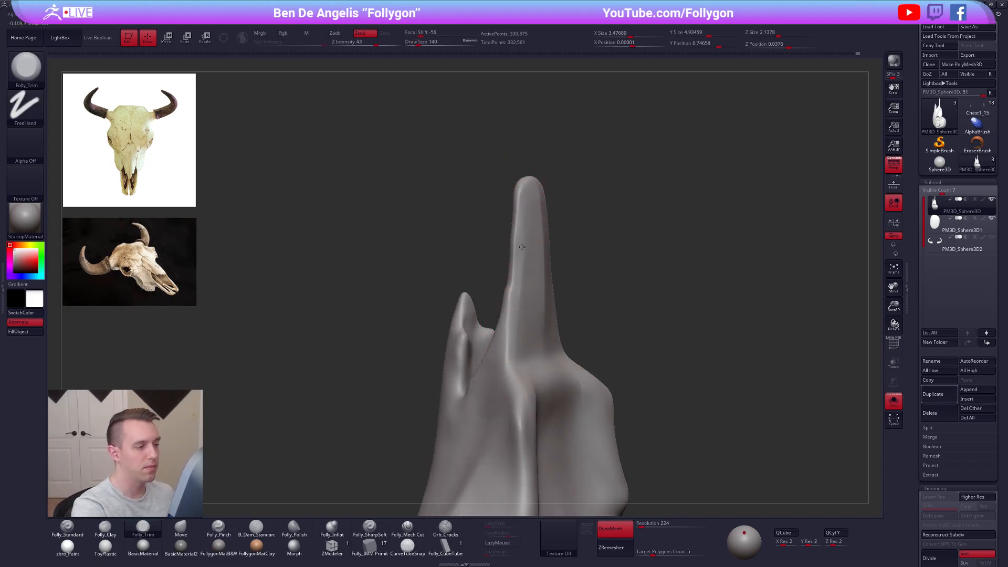
key(ctrl)
drag(486, 294, 604, 273)
shift+drag(554, 252, 547, 204)
drag(611, 202, 530, 205)
Pinch the rim and side edges of the snout with the Folly_Pinch brush at draw size 121
key(5)
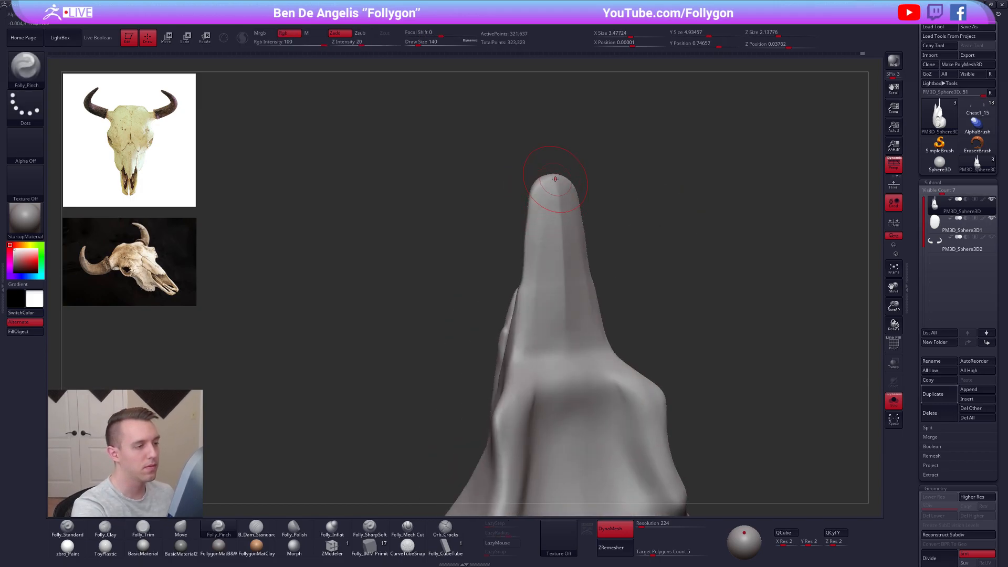
mouse_move(621, 283)
mouse_down()
mouse_move(635, 378)
mouse_move(607, 396)
mouse_move(603, 362)
mouse_up()
key(space)
drag(511, 280, 510, 280)
key(space)
drag(572, 265, 519, 249)
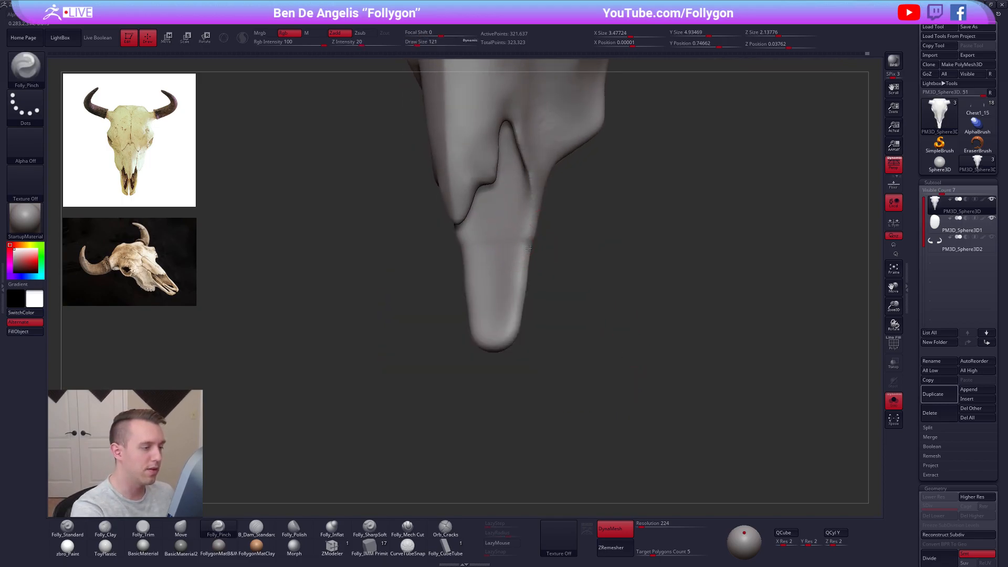
drag(563, 295, 545, 291)
Trim the sides of the snout with the Folly_Trim brush and smooth the trimmed surface
key(3)
drag(529, 236, 528, 207)
drag(588, 294, 549, 294)
key(space)
drag(525, 249, 519, 236)
shift+drag(567, 263, 603, 262)
key(space)
mouse_move(531, 250)
mouse_down()
mouse_move(597, 257)
mouse_move(535, 262)
mouse_up()
key(4)
key(space)
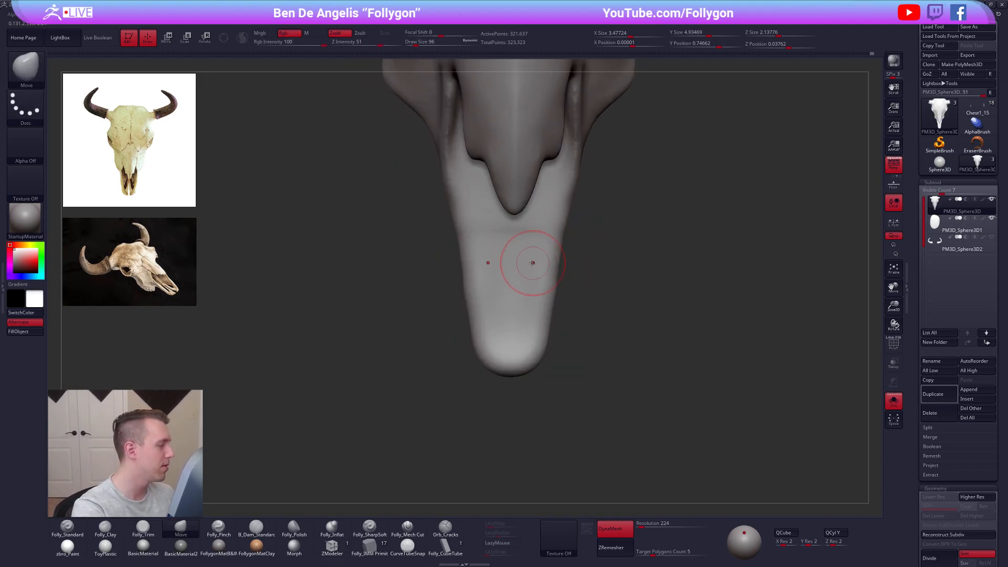
mouse_move(547, 297)
alt+mouse_down()
mouse_move(573, 291)
mouse_move(559, 286)
mouse_move(606, 305)
alt+mouse_up()
key(space)
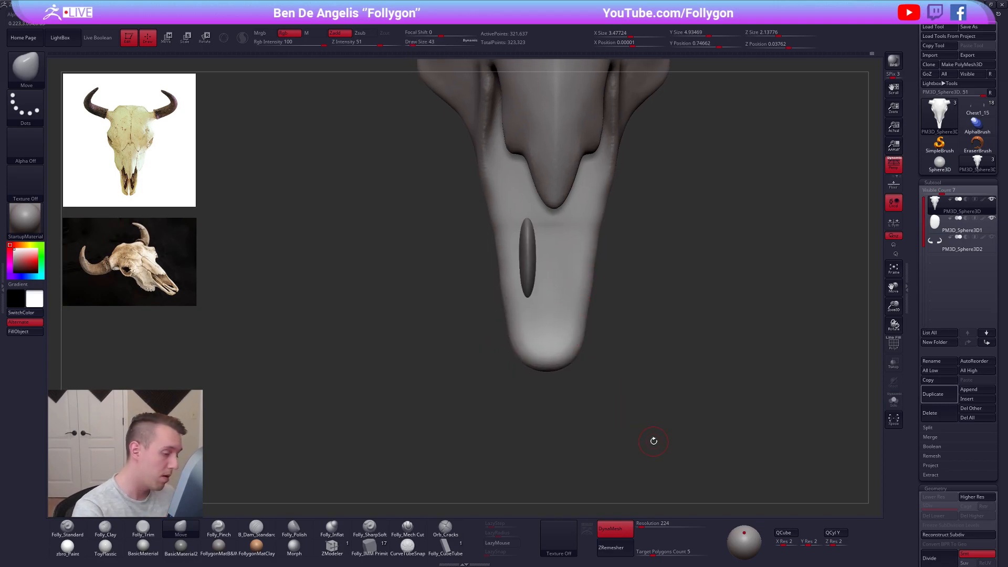
drag(698, 418, 815, 312)
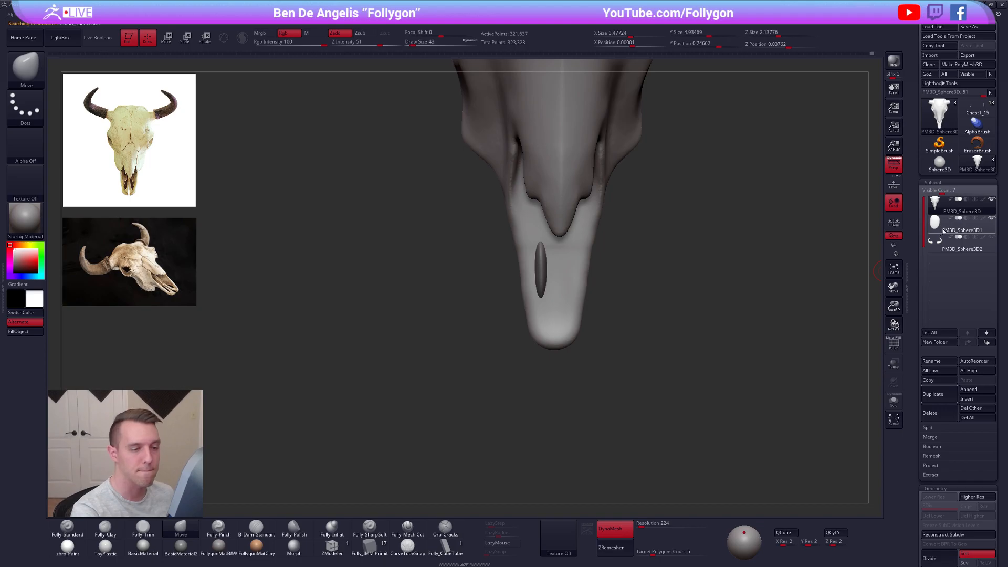
Select the ellipsoid's subtool and lengthen it to about 0.65 with the Move brush
click(944, 231)
drag(604, 297, 683, 297)
alt+drag(588, 278, 604, 305)
key(space)
drag(555, 243, 564, 234)
key(space)
drag(569, 227, 575, 222)
mouse_move(566, 284)
mouse_down()
mouse_move(567, 305)
mouse_move(541, 296)
mouse_move(627, 334)
mouse_up()
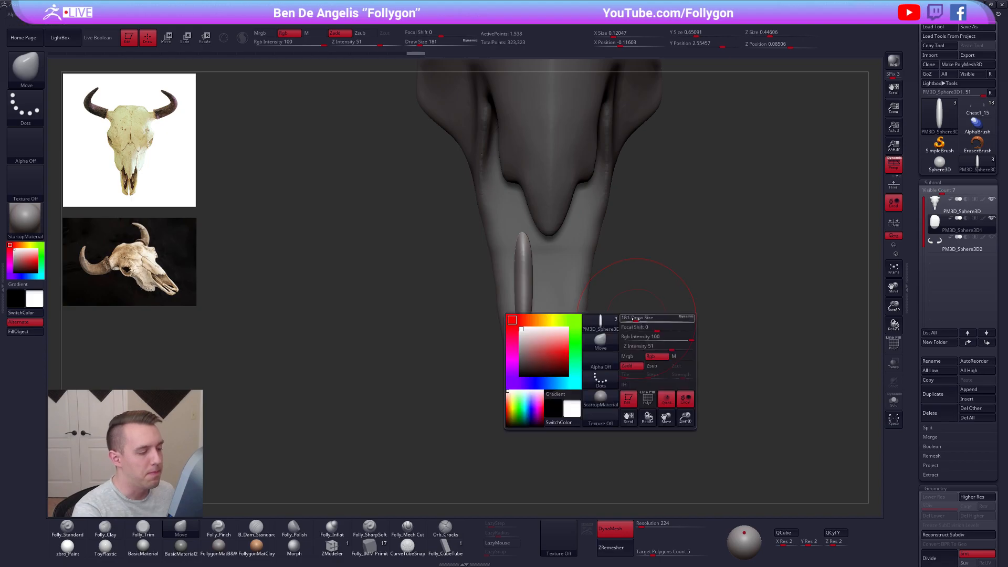
Move the ellipsoid to the snout tip beside the centre line with Transpose and apply Mirror And Weld to it
alt+drag(631, 317, 626, 286)
key(w)
shift+drag(521, 296, 520, 369)
drag(520, 332, 539, 406)
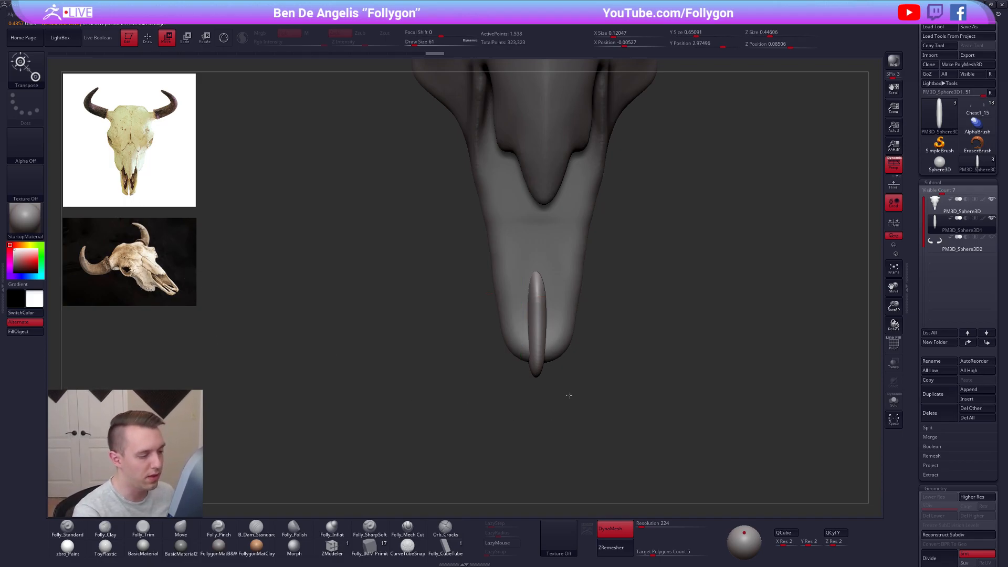
alt+drag(570, 395, 554, 373)
key(q)
key(space)
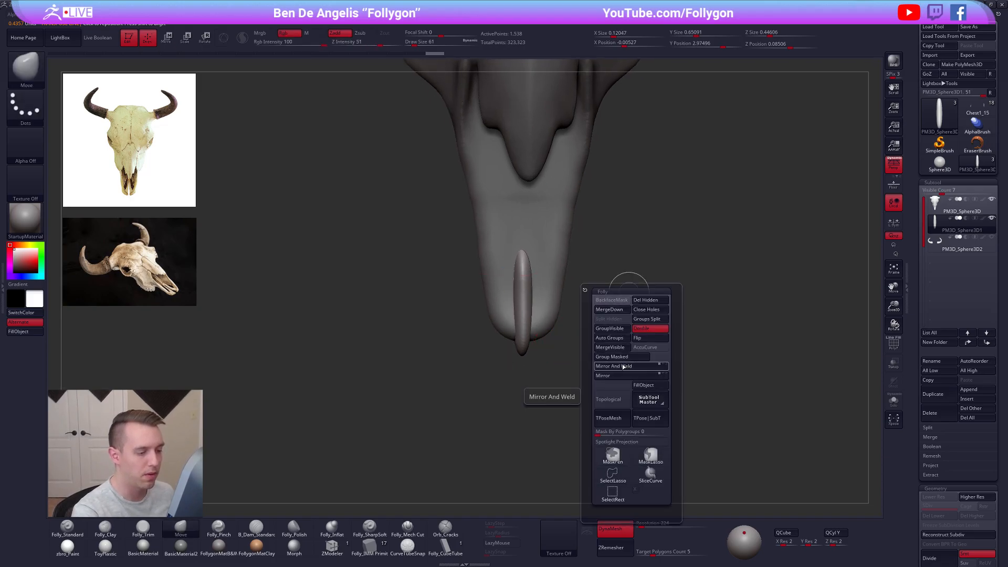
click(623, 366)
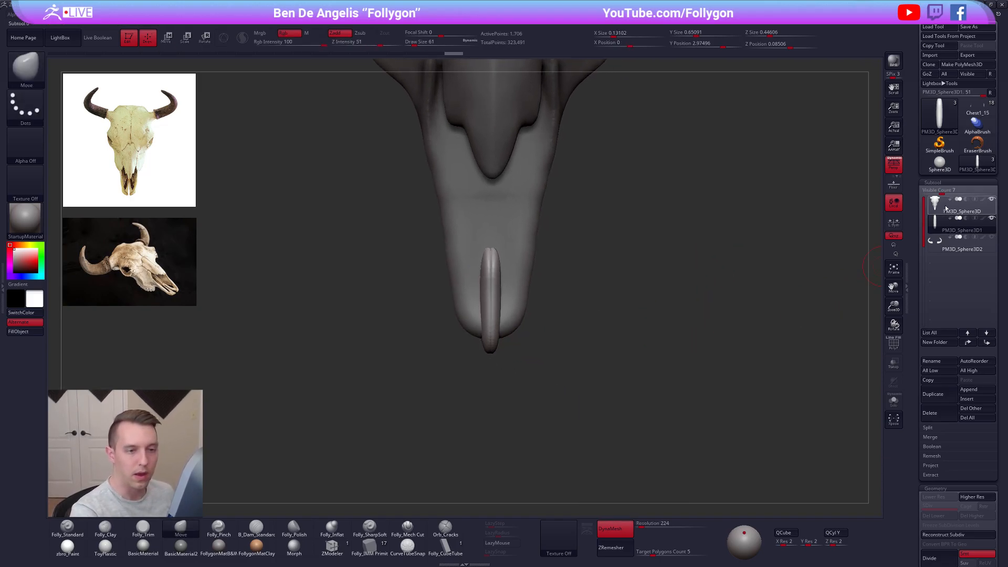
Select the skull's subtool and remesh it with DynaMesh at resolution 224
click(945, 210)
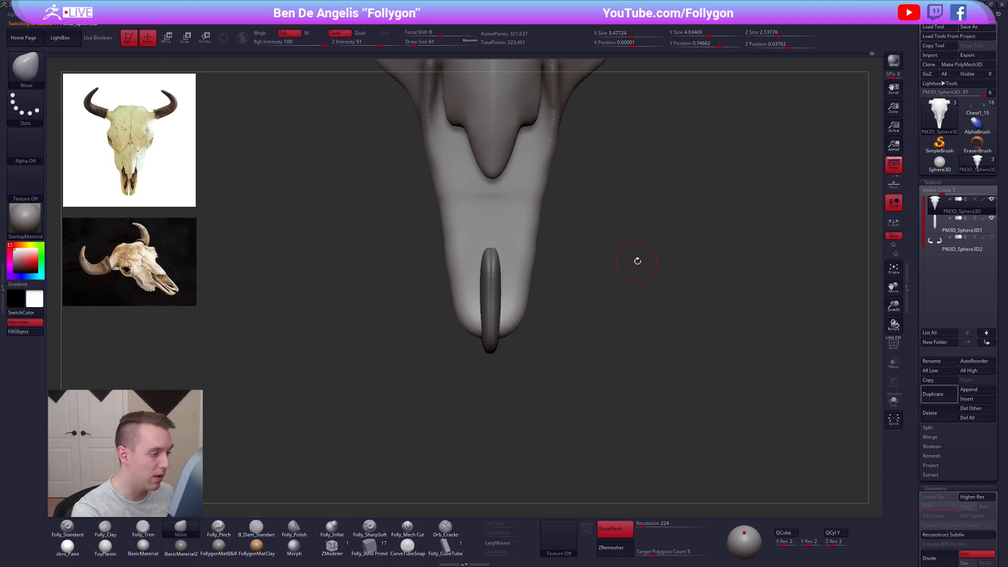
ctrl+click(695, 248)
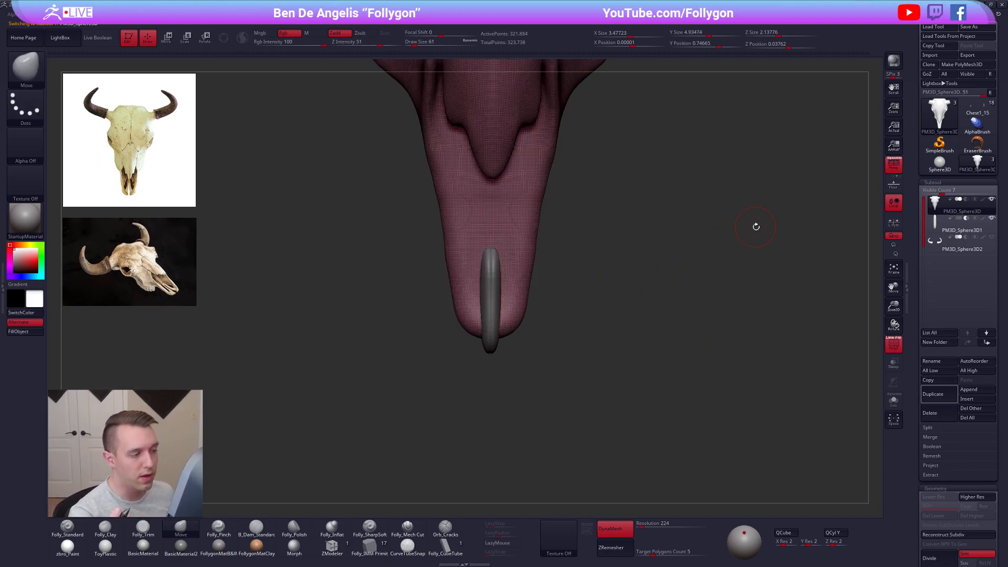
ctrl+click(756, 224)
mouse_move(756, 225)
mouse_down()
mouse_move(657, 371)
mouse_move(666, 396)
mouse_move(705, 411)
mouse_move(697, 406)
mouse_up()
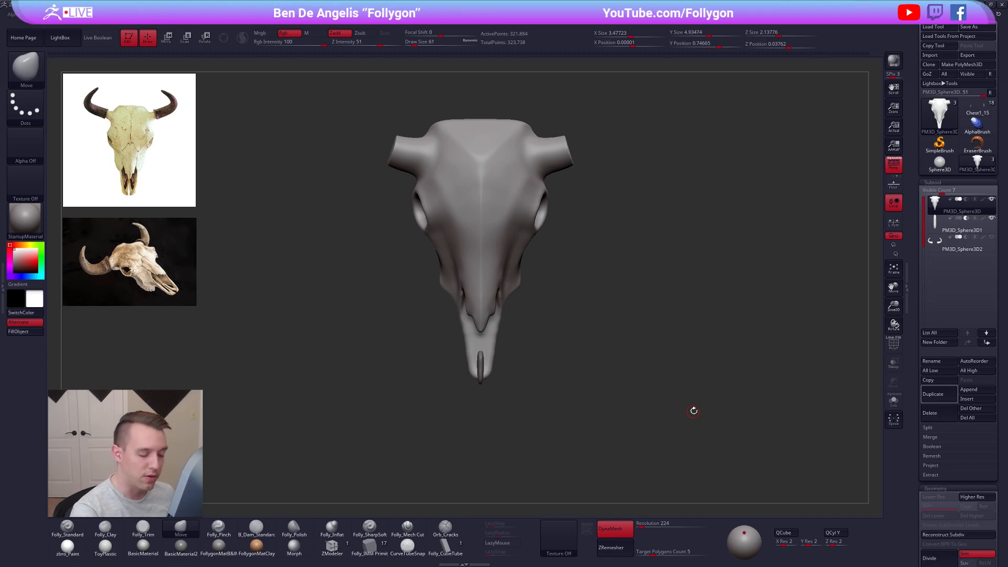
click(620, 531)
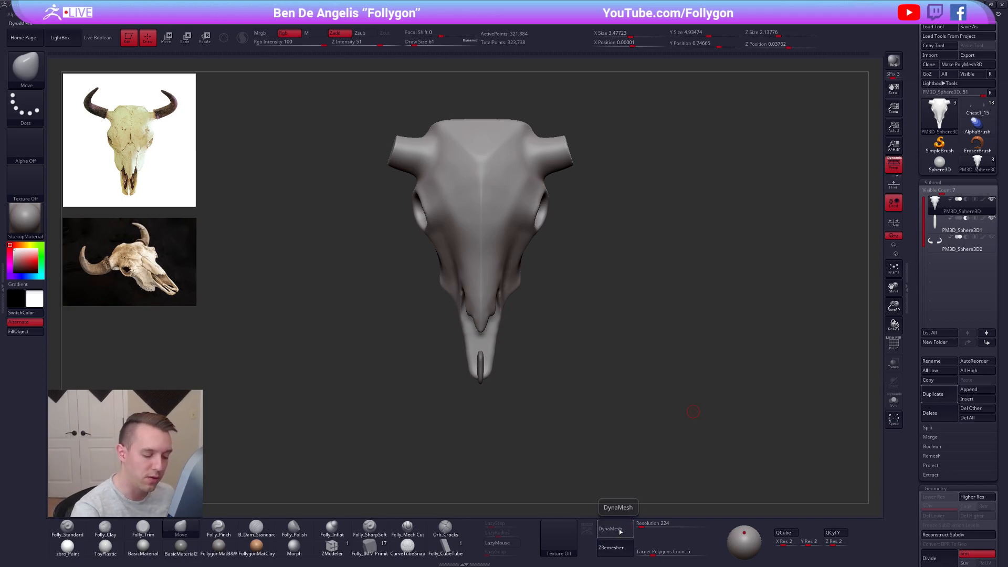
click(616, 530)
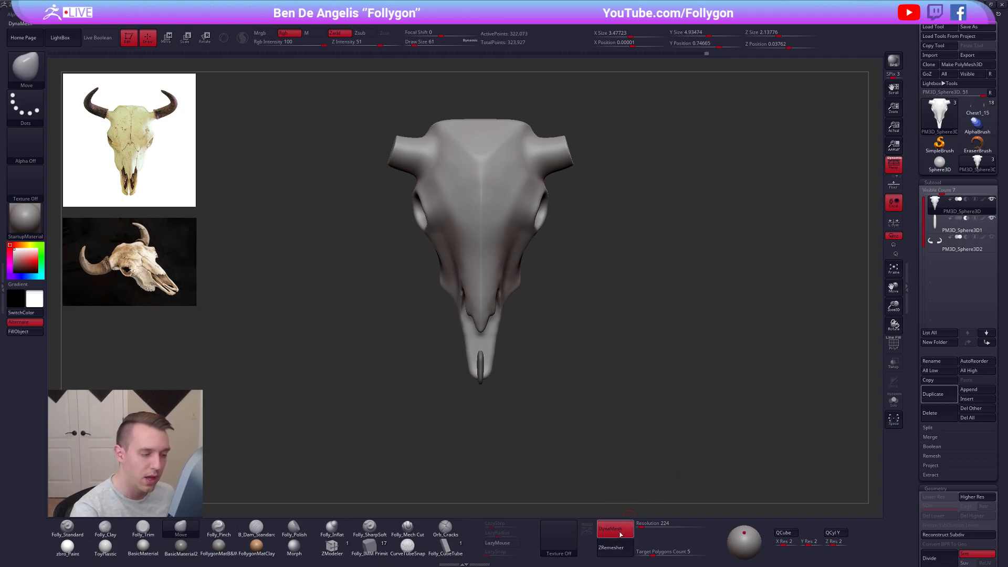
key(shift+f)
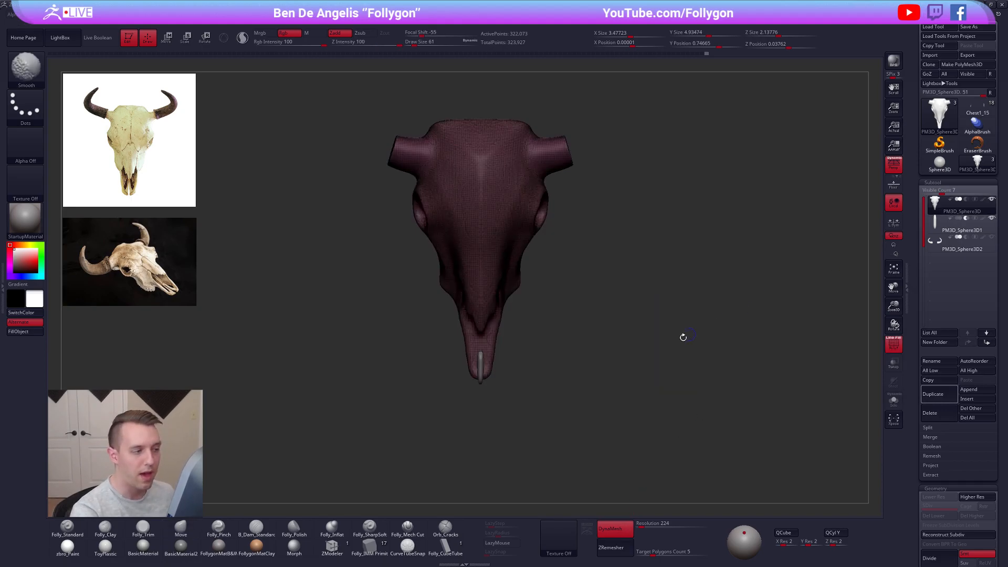
key(shift+f)
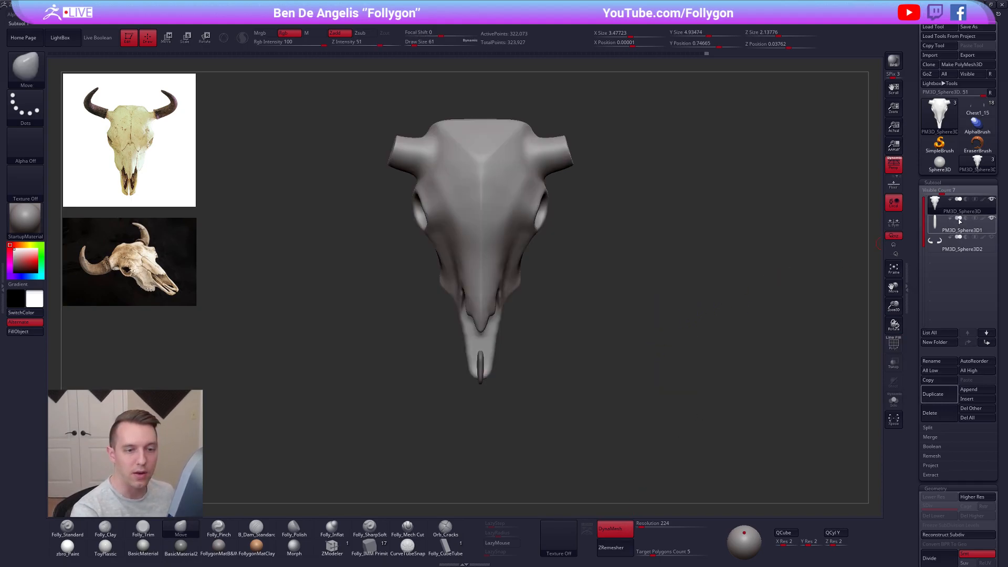
Merge the ellipsoid into the skull as a subtractive subtool and remesh with DynaMesh to cut the slot in the snout tip
mouse_move(967, 224)
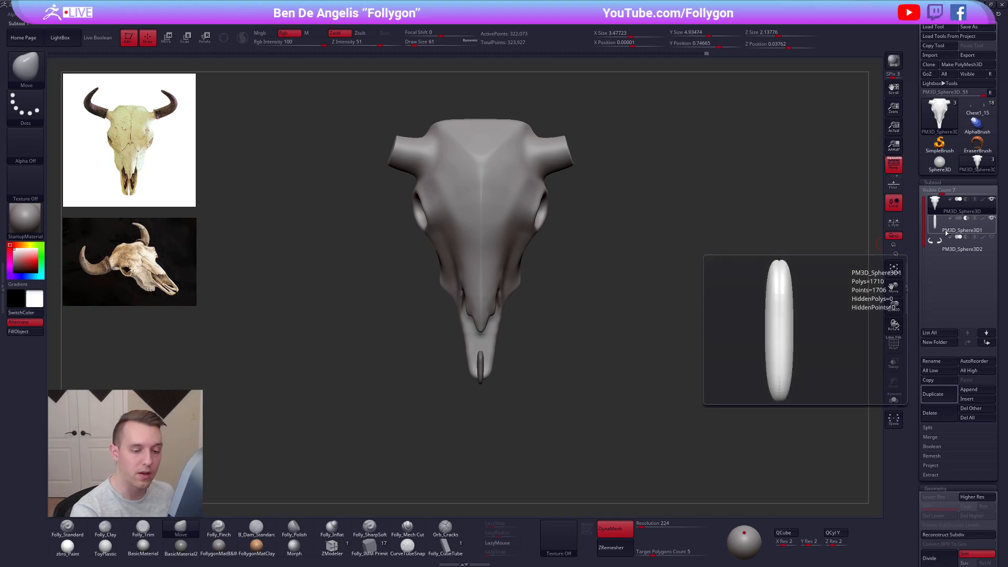
click(930, 437)
click(934, 446)
click(867, 464)
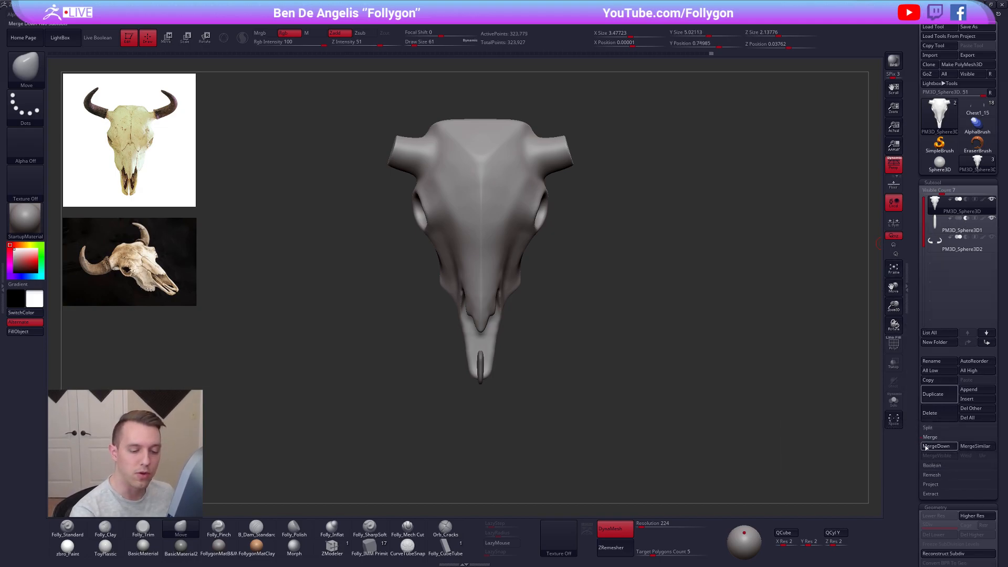
click(621, 533)
ctrl+right_drag(490, 315, 578, 382)
key(shift+f)
key(shift+f)
Shape and smooth the two prongs around the slot with the Move brush at draw size 104
alt+right_drag(594, 315, 557, 332)
key(space)
mouse_move(557, 333)
mouse_down()
mouse_move(544, 294)
mouse_move(549, 378)
mouse_up()
right_drag(551, 381, 546, 257)
shift+drag(553, 336, 544, 412)
right_drag(563, 349, 554, 504)
alt+right_drag(546, 427, 530, 286)
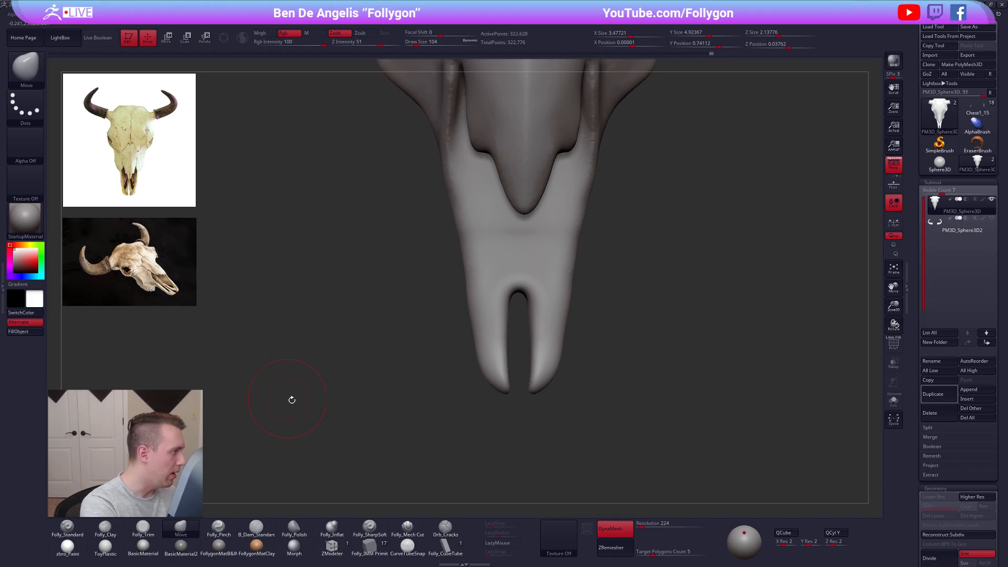
Taper the slot towards its upper end and narrow the gap between the prongs with the Move brush
key(ctrl+space)
key(space)
drag(508, 290, 511, 290)
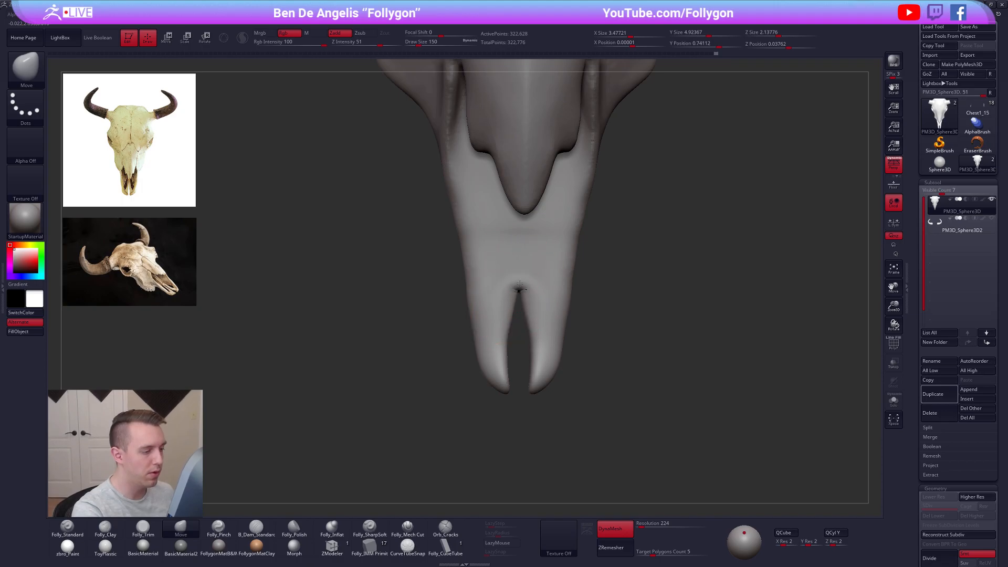
key(ctrl+space)
key(space)
Hide the front part of the nasal bones to expose the inner surface of the snout
key(ctrl)
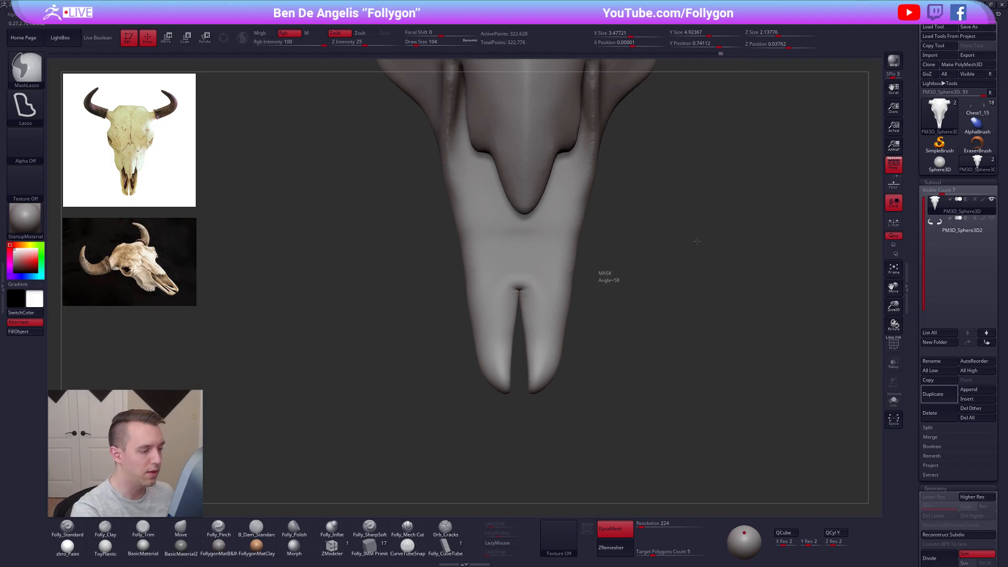
mouse_move(539, 315)
right_down()
mouse_move(507, 310)
mouse_move(524, 322)
mouse_move(552, 290)
right_up()
key(ctrl+shift)
mouse_move(447, 291)
ctrl+shift+mouse_down()
mouse_move(345, 179)
mouse_move(446, 292)
ctrl+shift+mouse_up()
right_drag(613, 288, 549, 361)
mouse_move(534, 326)
alt+right_down()
mouse_move(542, 298)
mouse_move(536, 357)
alt+right_up()
Carve the exposed snout floor along the midline down to the slot with Folly_Mech Cut at draw size 150
click(407, 528)
ctrl+right_drag(537, 288, 541, 324)
alt+right_drag(542, 324, 539, 341)
drag(534, 263, 534, 103)
key(space)
right_drag(533, 236, 534, 176)
ctrl+right_drag(534, 263, 547, 232)
key(space)
drag(548, 232, 551, 232)
right_drag(550, 232, 539, 366)
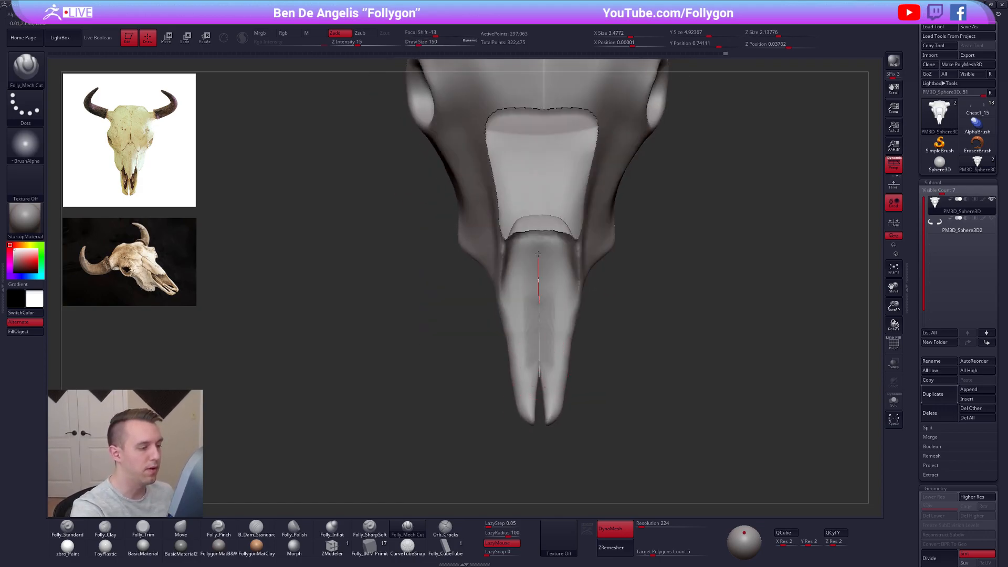
Cut planes along the side of the snout beside the midline groove with Folly_Mech Cut at draw size 104
mouse_move(538, 257)
right_down()
mouse_move(603, 383)
mouse_move(553, 323)
mouse_move(573, 314)
mouse_move(581, 283)
right_up()
key(shift)
key(s)
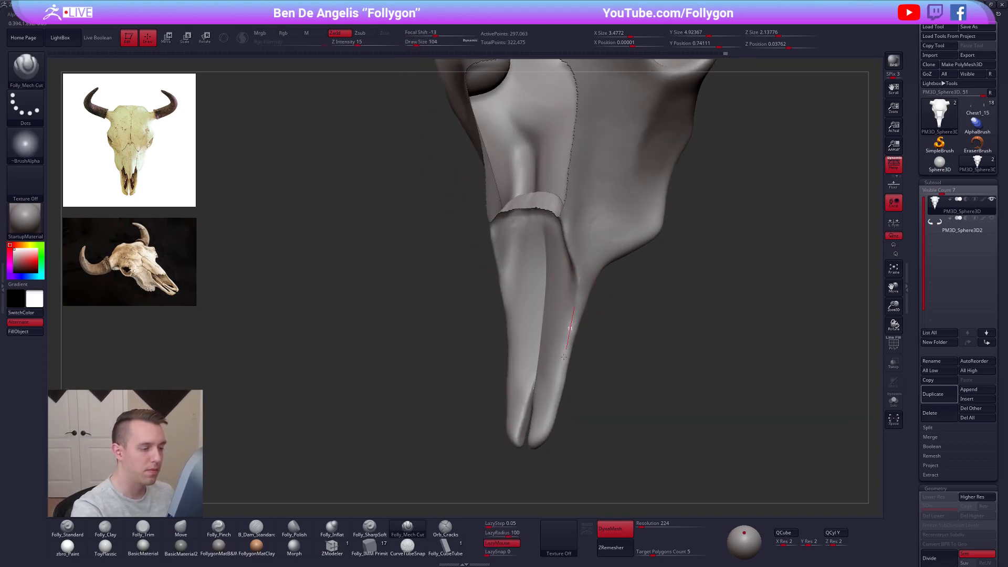
right_drag(553, 372, 562, 232)
mouse_move(596, 308)
right_down()
mouse_move(574, 282)
mouse_move(600, 244)
right_up()
right_drag(551, 448, 555, 405)
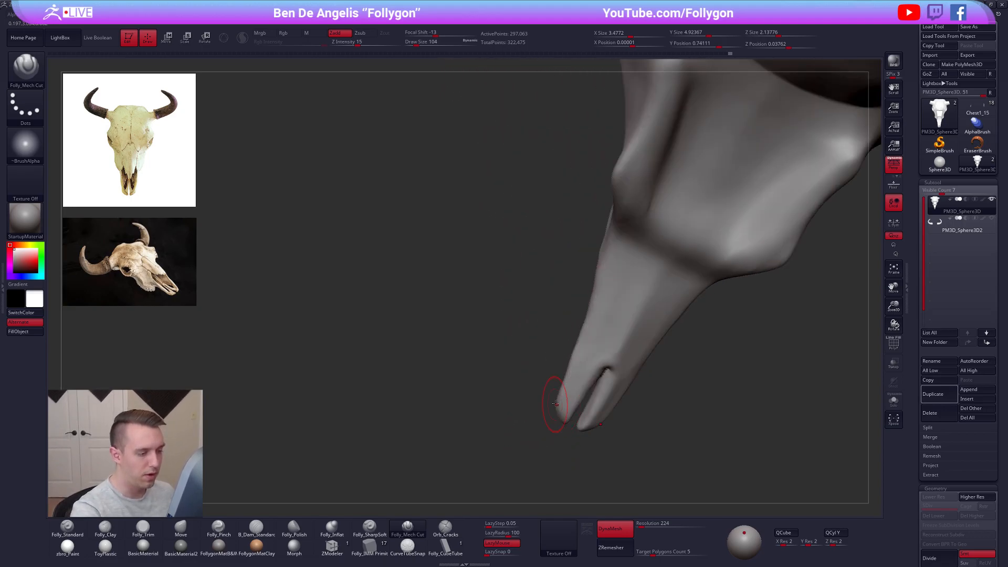
Cut planes along the snout's underside and up the side of the palate with Folly_Mech Cut at draw size 160
mouse_move(600, 374)
right_down()
mouse_move(582, 342)
mouse_move(572, 360)
right_up()
drag(596, 315, 647, 221)
key(space)
drag(601, 292, 650, 210)
right_drag(654, 203, 538, 203)
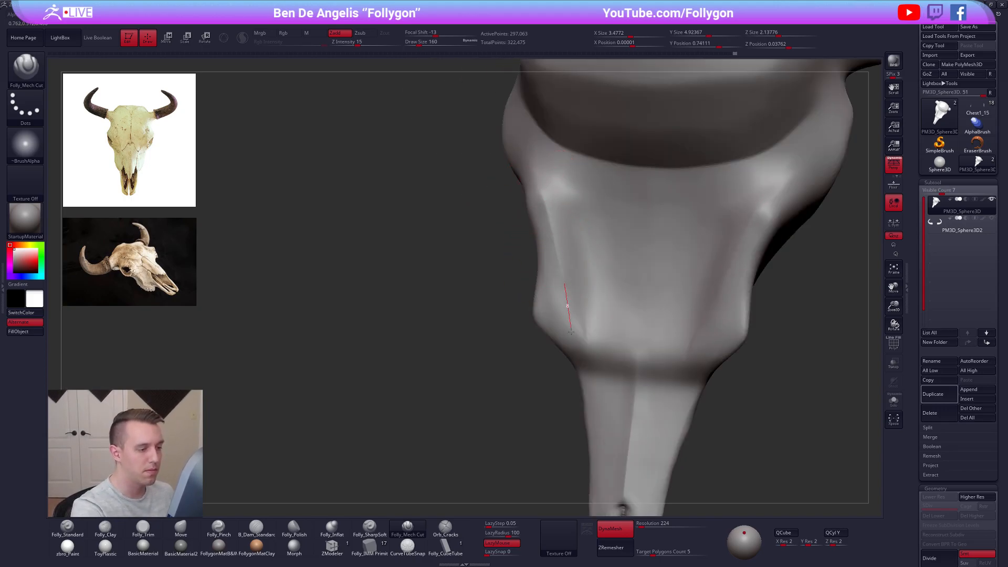
drag(606, 387, 609, 393)
Sharpen the junction between the palate and the snout's underside with a smaller Folly_Mech Cut brush
right_drag(593, 323, 661, 328)
key(space)
drag(674, 326, 669, 325)
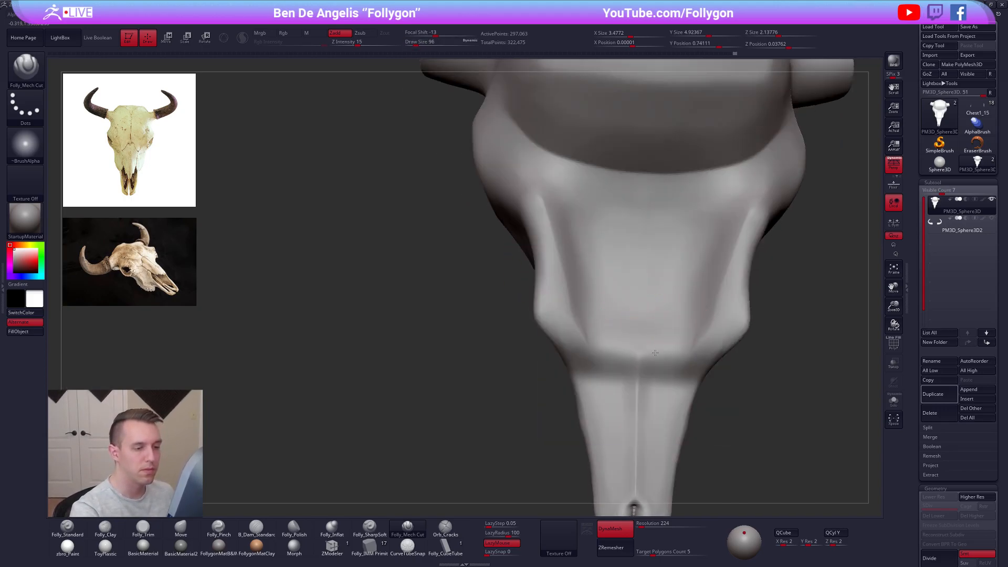
right_drag(684, 322, 633, 375)
right_drag(640, 409, 626, 402)
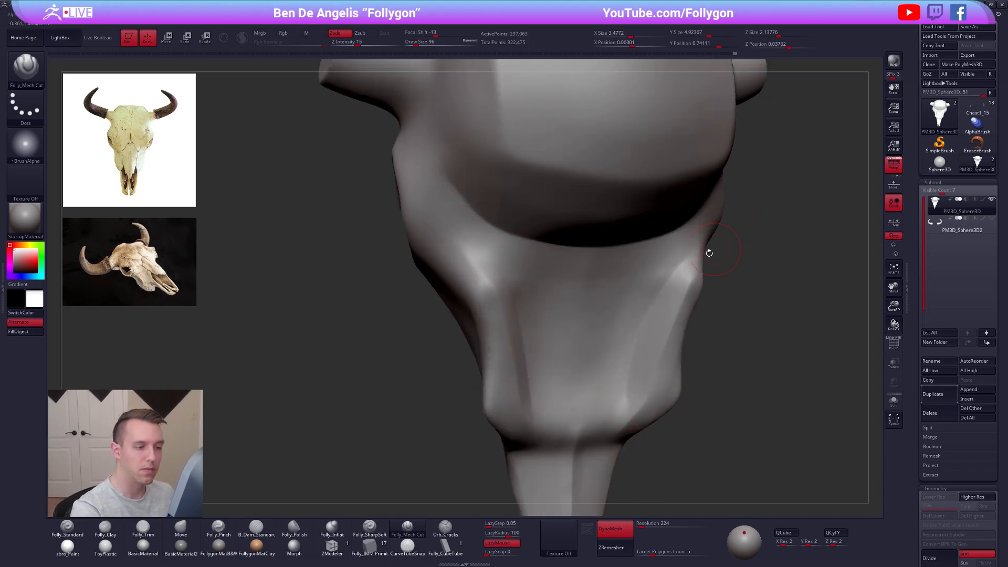
Cut and smooth the planes where the palate meets the snout's underside with Folly_Mech Cut at draw sizes 96 and 113
ctrl+right_drag(638, 353, 544, 382)
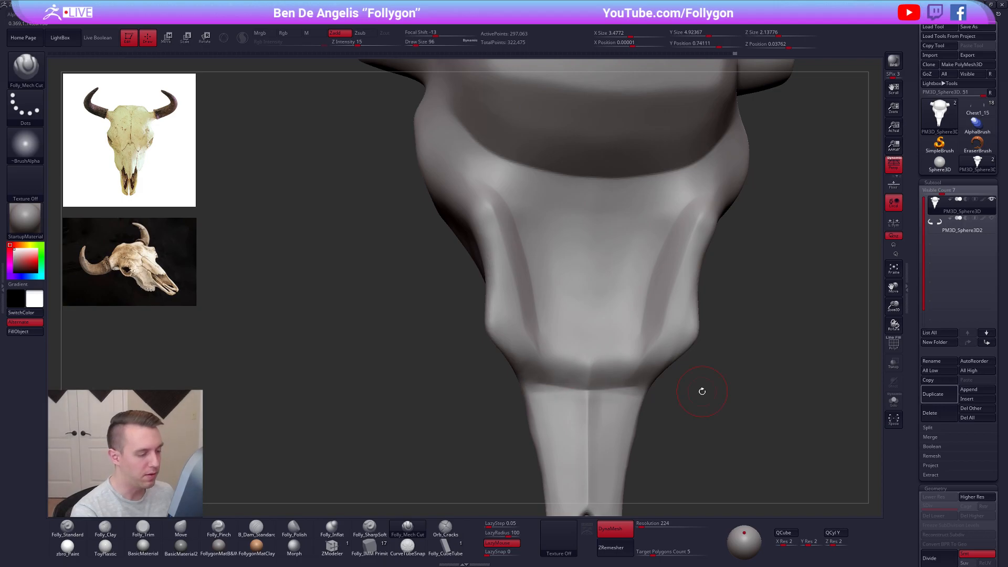
right_drag(491, 247, 473, 212)
drag(490, 357, 490, 368)
right_drag(490, 367, 487, 342)
drag(462, 448, 461, 458)
mouse_move(501, 357)
right_down()
mouse_move(475, 341)
mouse_move(466, 320)
mouse_move(468, 333)
right_up()
shift+drag(469, 341, 483, 375)
mouse_move(483, 375)
right_down()
mouse_move(530, 315)
mouse_move(576, 287)
right_up()
right_click(530, 315)
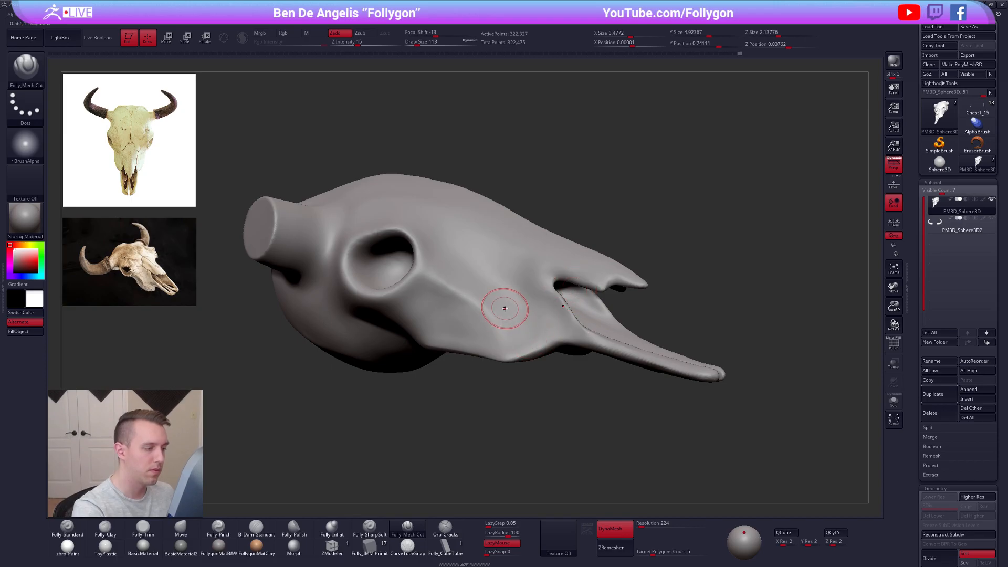
Adjust the side profile of the cheek and snout with the Move brush at draw size 215
alt+right_drag(513, 316, 562, 323)
key(space)
drag(563, 346, 572, 344)
mouse_move(560, 341)
right_down()
mouse_move(575, 340)
mouse_move(546, 324)
right_up()
key(4)
key(space)
drag(547, 325, 558, 326)
key(ctrl+shift+f)
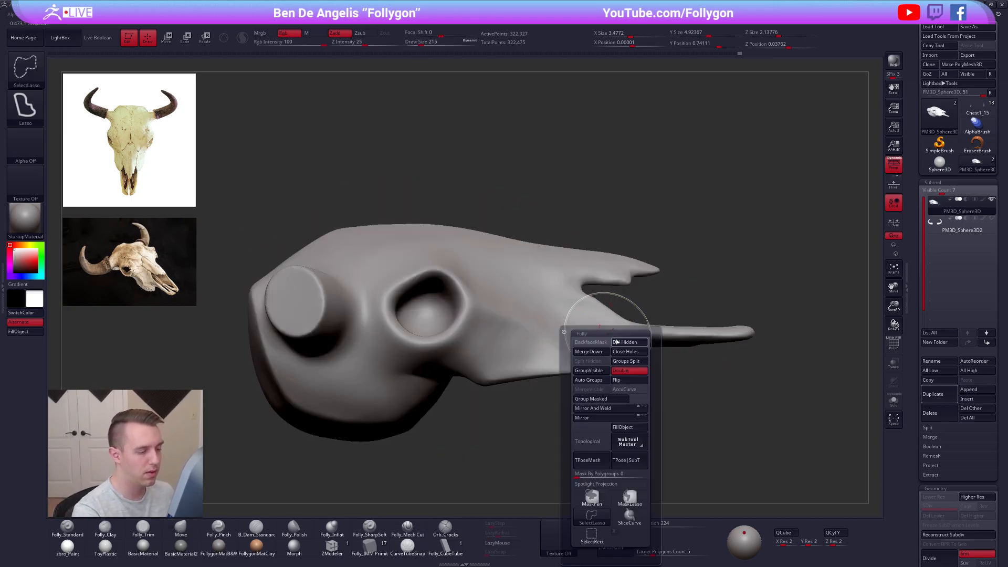
key(space)
drag(547, 326, 541, 326)
right_drag(548, 322, 534, 333)
mouse_move(535, 333)
mouse_down()
mouse_move(512, 322)
mouse_move(537, 331)
mouse_move(527, 339)
mouse_up()
mouse_move(526, 340)
right_down()
mouse_move(503, 342)
mouse_move(517, 379)
mouse_move(659, 411)
mouse_move(645, 340)
right_up()
Show and select the horns subtool, hiding the reference images to review the whole skull from several angles
click(988, 219)
ctrl+right_drag(735, 367, 698, 309)
click(961, 227)
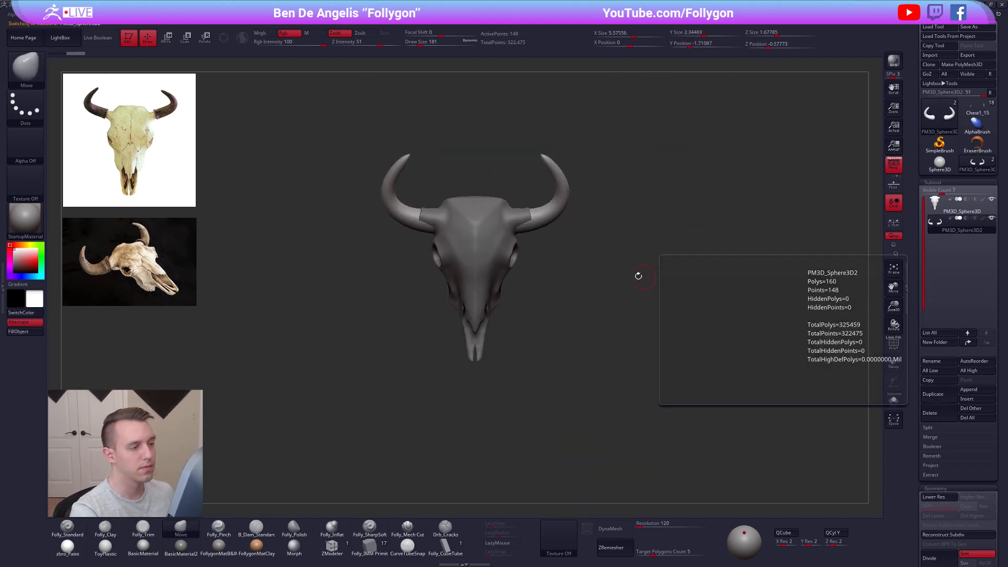
key(shift+z)
alt+right_drag(686, 393, 716, 408)
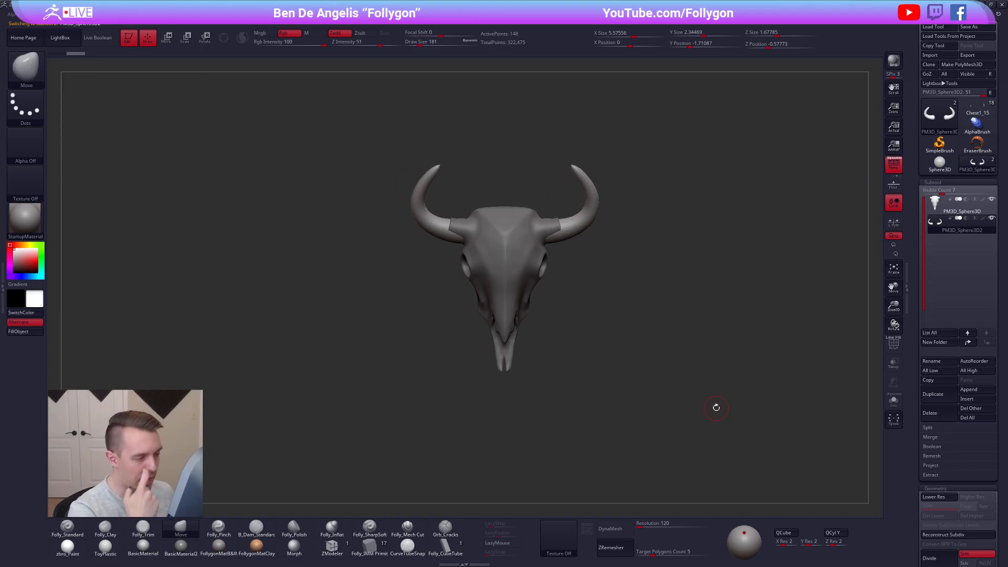
right_drag(539, 330, 546, 296)
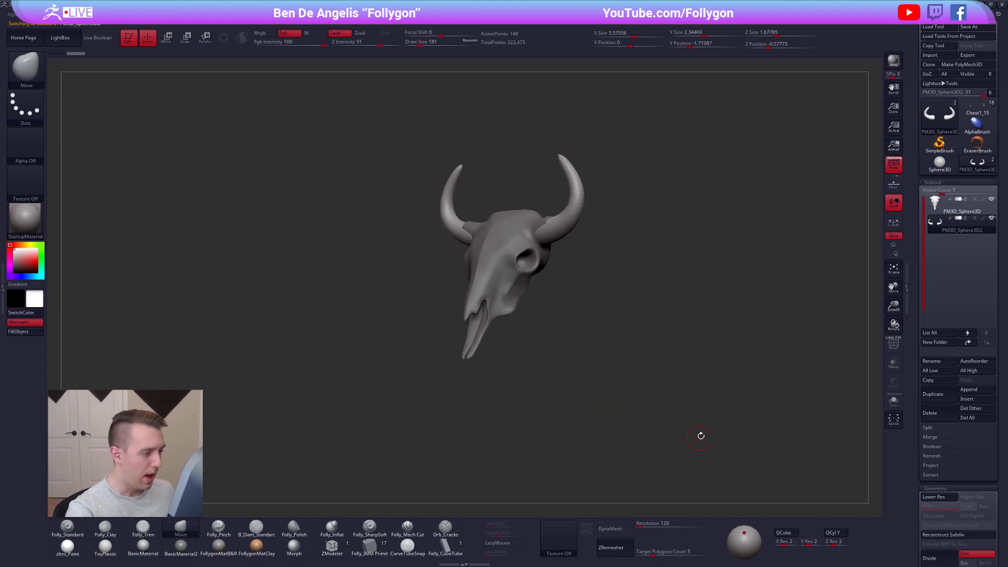
right_drag(676, 450, 652, 440)
ctrl+right_drag(543, 305, 581, 371)
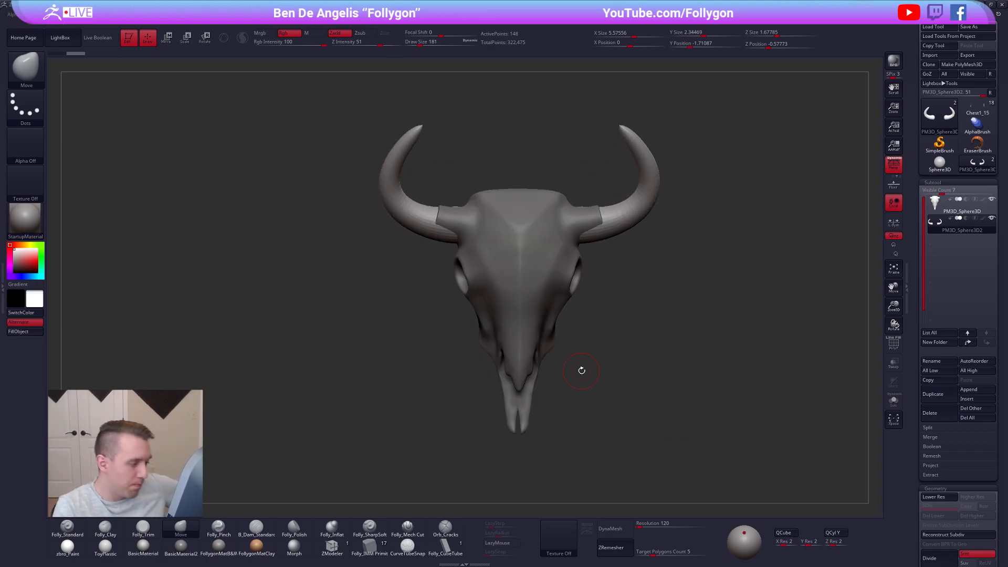
right_drag(667, 429, 651, 452)
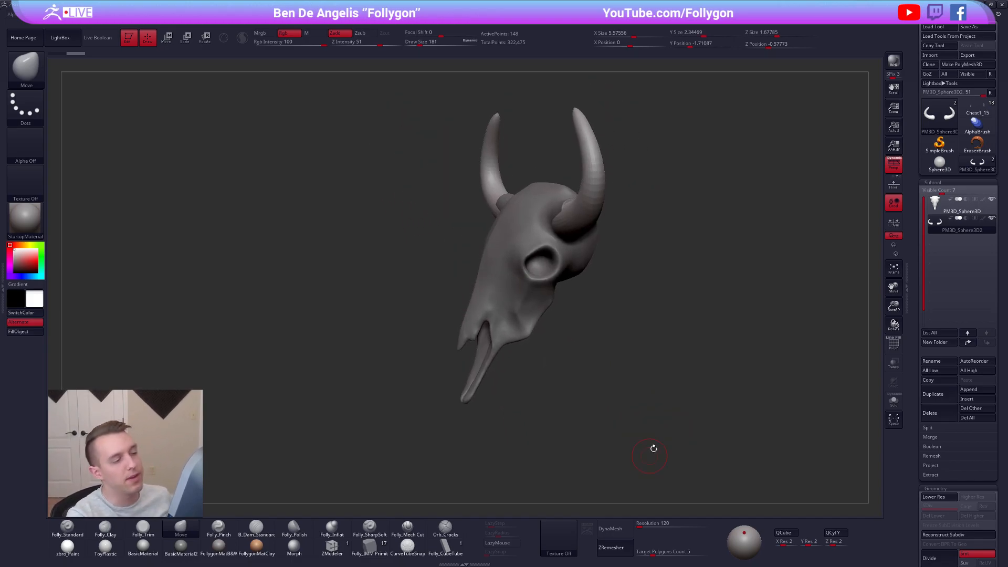
Make the skull the active subtool and reshape the eye socket's rim with the Move brush at draw sizes 215 and 160
alt+click(538, 305)
ctrl+right_drag(541, 298, 461, 258)
key(space)
drag(510, 213, 511, 213)
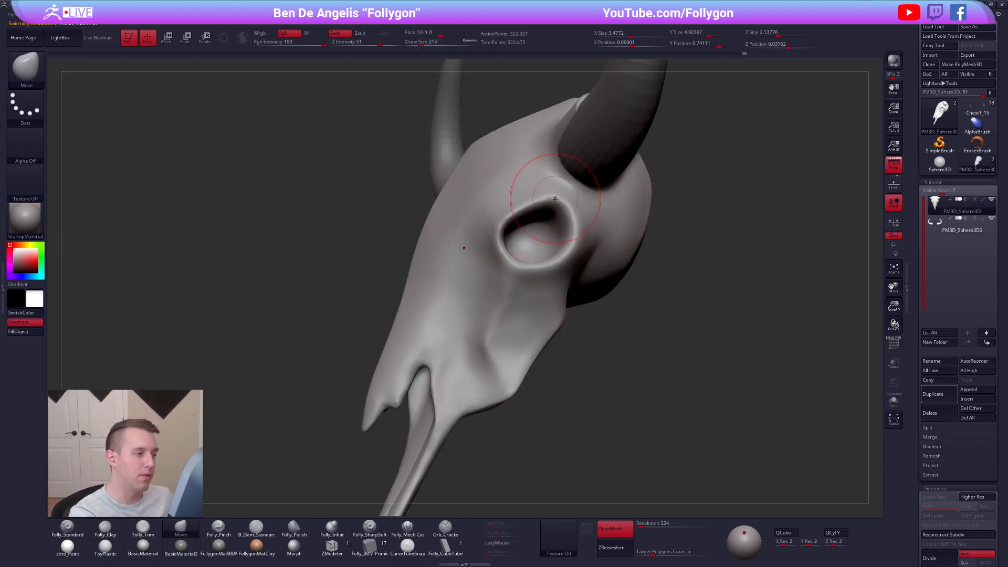
key(space)
drag(515, 260, 513, 260)
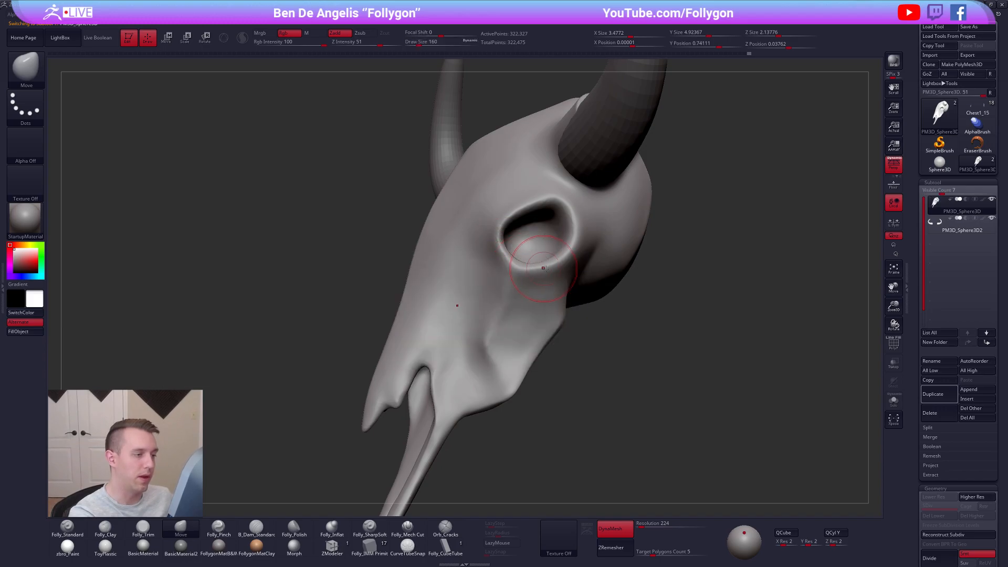
mouse_move(570, 262)
right_down()
mouse_move(590, 263)
mouse_move(576, 254)
mouse_move(584, 275)
right_up()
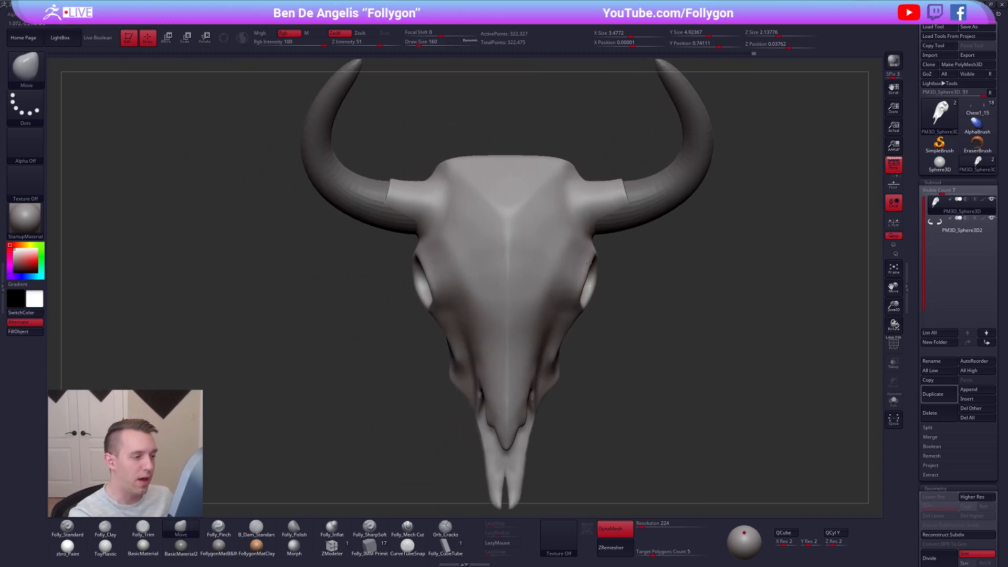
Compare the skull with the reference photos and adjust the brow around the eye socket with Move at draw sizes 252 and 239
key(shift+z)
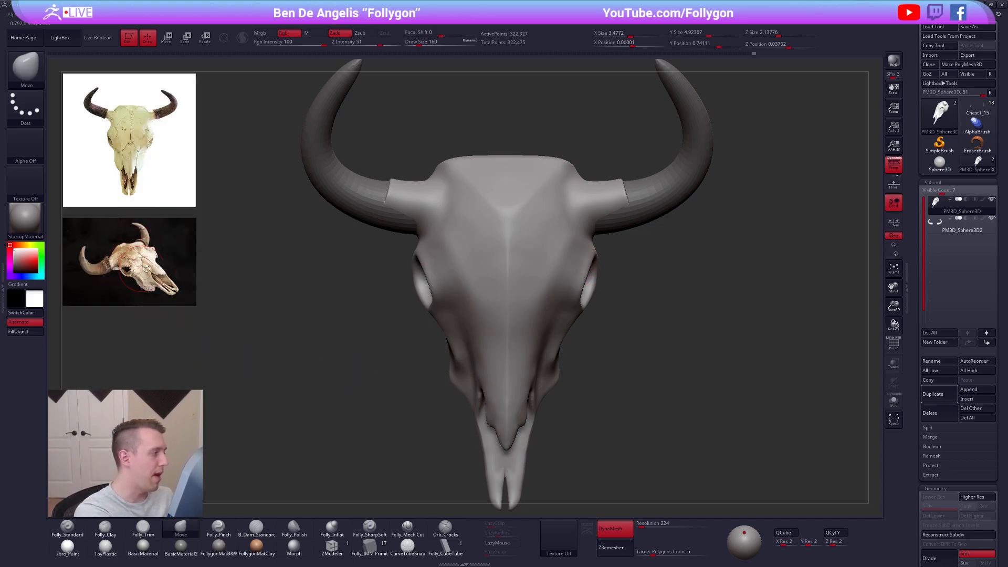
key(shift+z)
right_drag(659, 454, 611, 410)
right_click(520, 317)
mouse_move(520, 319)
mouse_down()
mouse_move(514, 324)
mouse_move(532, 321)
mouse_move(534, 331)
mouse_up()
key(space)
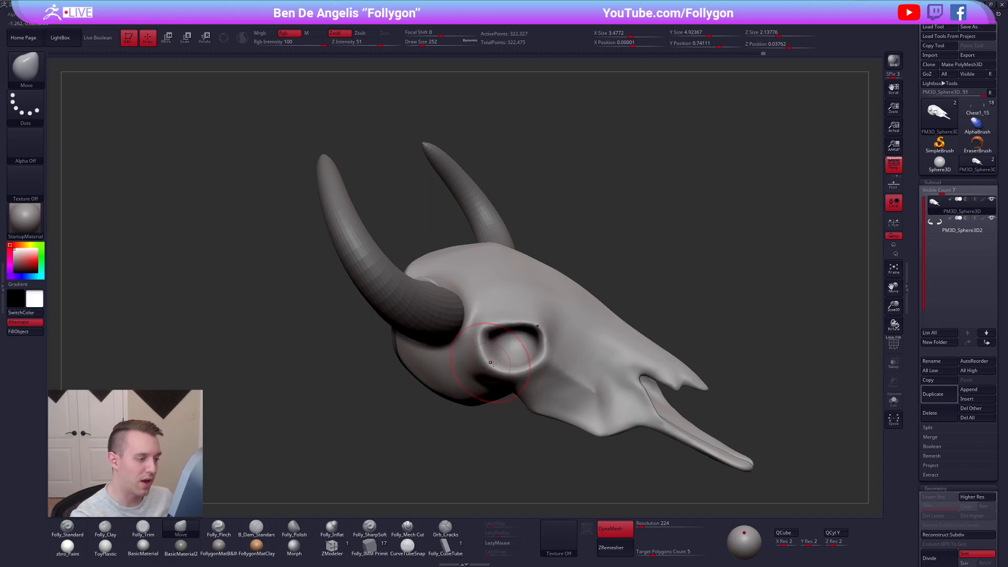
key(space)
drag(539, 362, 537, 361)
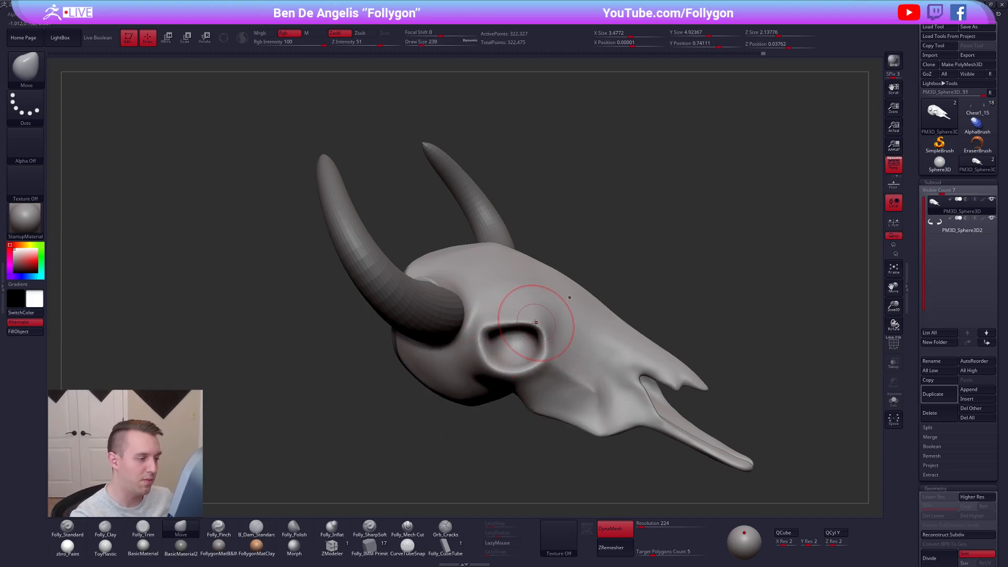
Refine the front silhouette of the brow and cheeks with the Move brush at draw sizes 321 and 265
right_drag(516, 321, 623, 286)
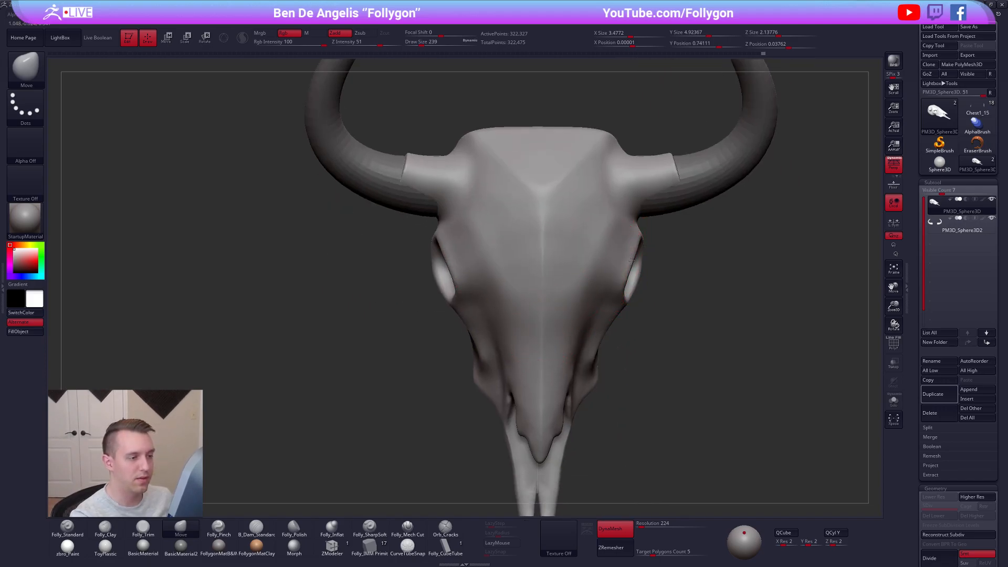
mouse_move(628, 294)
right_down()
mouse_move(633, 262)
mouse_move(612, 210)
right_up()
key(space)
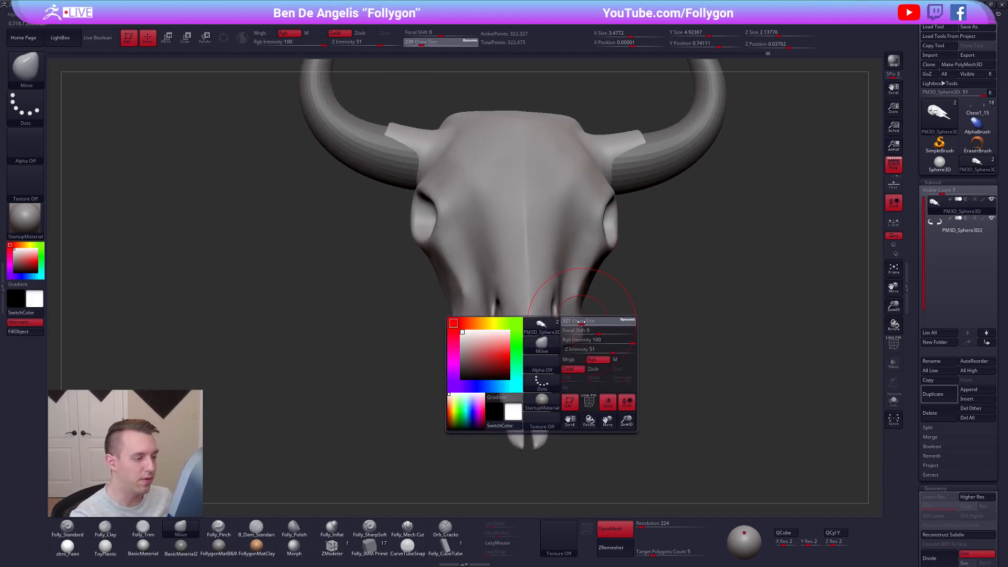
drag(575, 336, 573, 336)
alt+right_drag(570, 366, 568, 328)
right_drag(633, 467, 557, 445)
alt+right_drag(619, 395, 615, 436)
key(ctrl+space)
key(space)
drag(557, 296, 560, 295)
right_drag(552, 295, 539, 336)
Reshape the cheekbone and lower jaw edge below the eye socket with Move at draw sizes 192, 239 and 150
key(space)
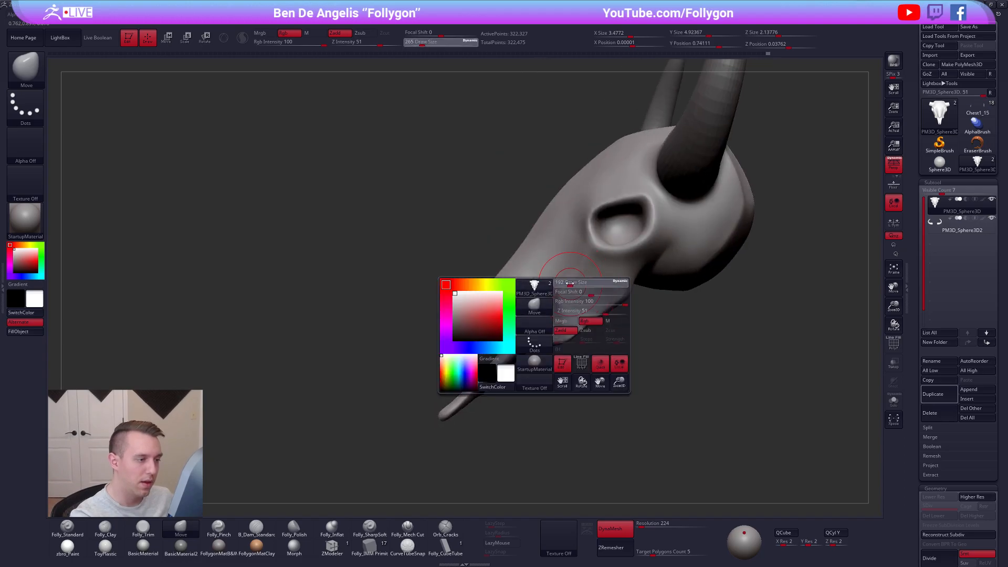
drag(576, 319, 573, 319)
right_drag(573, 319, 603, 346)
shift+drag(553, 287, 571, 311)
mouse_move(503, 294)
right_down()
mouse_move(616, 251)
mouse_move(571, 294)
right_up()
key(space)
drag(558, 321, 559, 321)
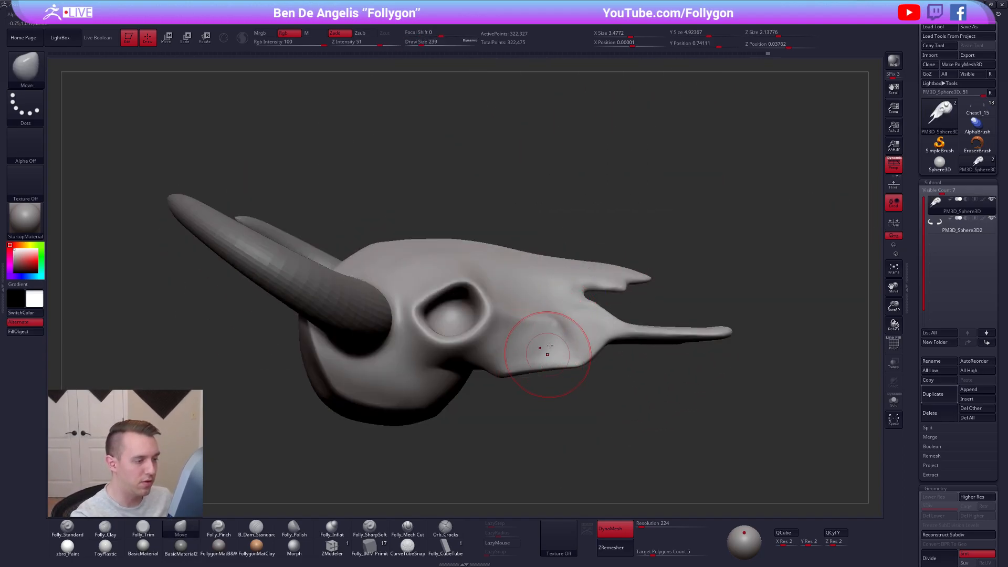
key(space)
right_drag(529, 336, 499, 383)
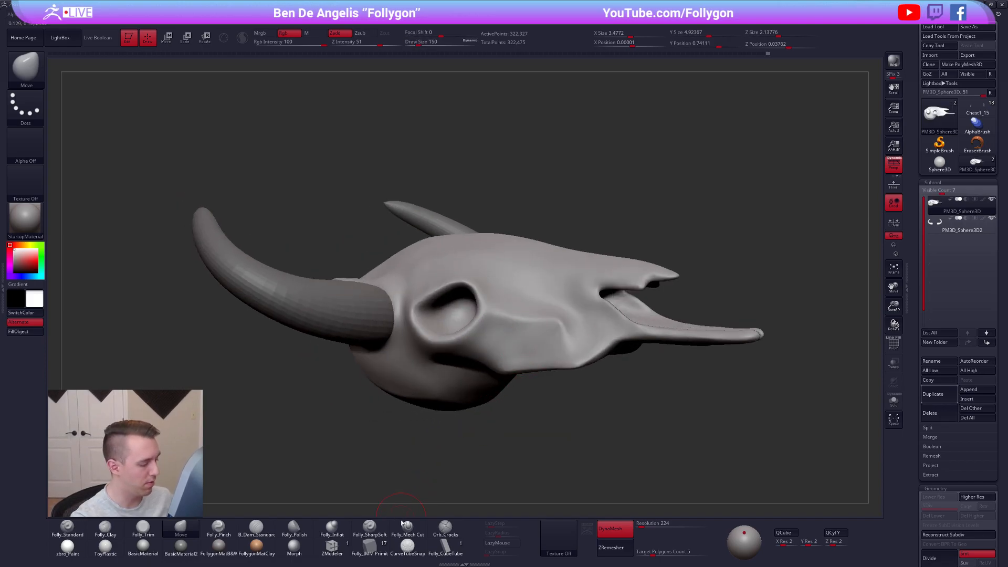
Sharpen the ridge and front edge of the cheek recess with Folly_Mech Cut at draw size 150
click(408, 528)
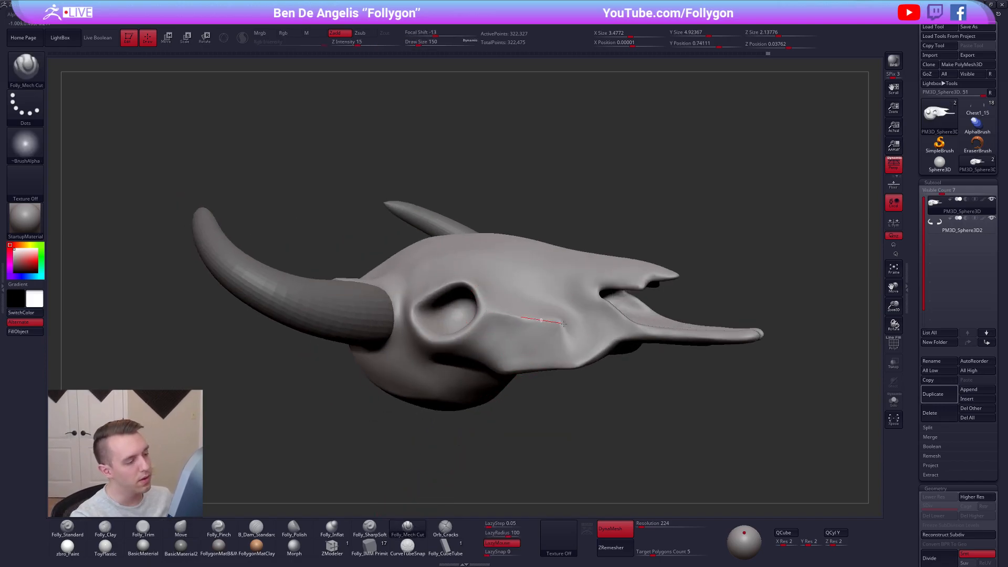
mouse_move(589, 325)
mouse_down()
mouse_move(599, 324)
mouse_move(565, 333)
mouse_up()
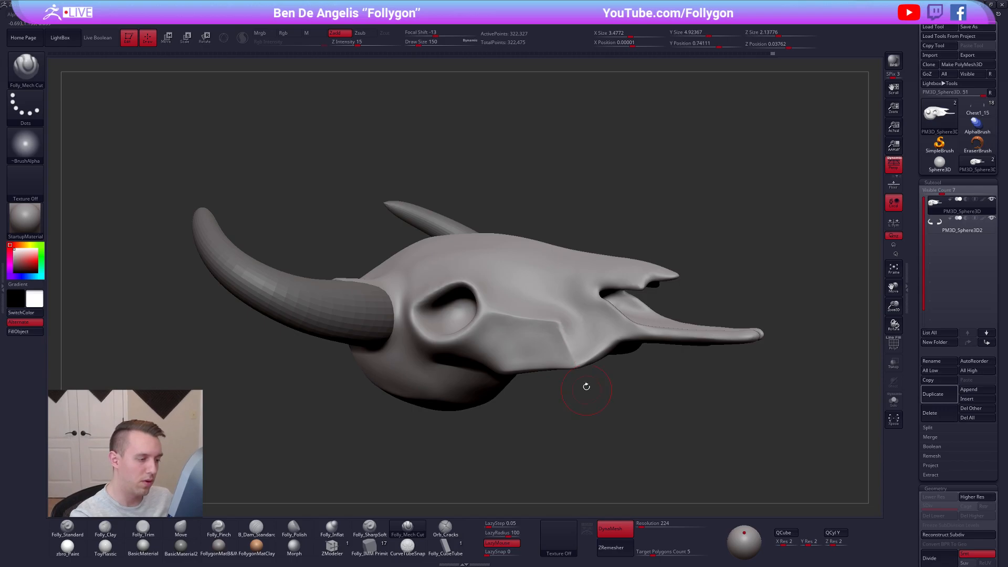
mouse_move(561, 353)
right_down()
mouse_move(562, 327)
mouse_move(590, 356)
mouse_move(644, 338)
mouse_move(600, 368)
right_up()
key(space)
drag(604, 372, 600, 372)
drag(576, 301, 577, 294)
Cut a plane along the side of the snout up past the eye socket with Folly_Mech Cut at draw size 150
right_drag(564, 327, 592, 362)
key(space)
drag(591, 370, 594, 300)
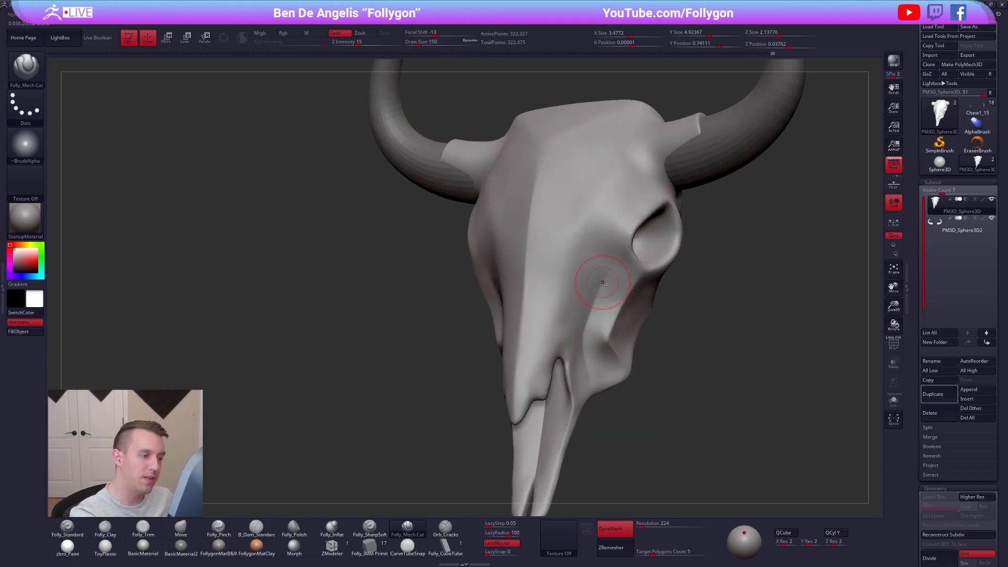
drag(592, 225, 592, 190)
mouse_move(593, 294)
right_down()
mouse_move(652, 365)
mouse_move(698, 389)
mouse_move(630, 435)
right_up()
Define the snout's midline ridge with Folly_Mech Cut at draw size 239
key(space)
drag(543, 232, 537, 234)
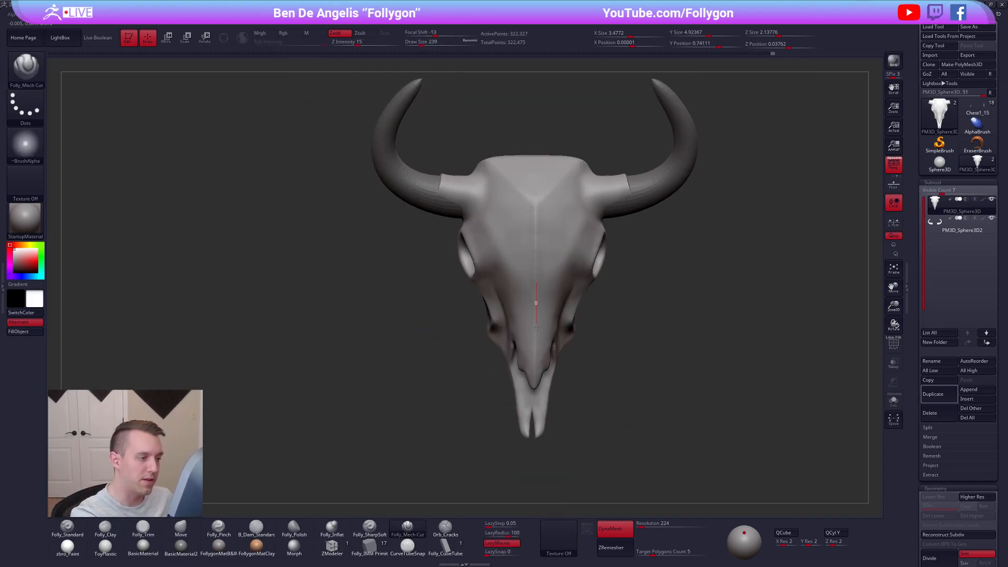
drag(534, 412, 534, 415)
right_drag(598, 252, 548, 213)
alt+right_drag(548, 213, 565, 281)
Flatten the forehead planes with Folly_Mech Cut at draw size 321
key(space)
drag(564, 280, 568, 279)
right_drag(567, 272, 542, 312)
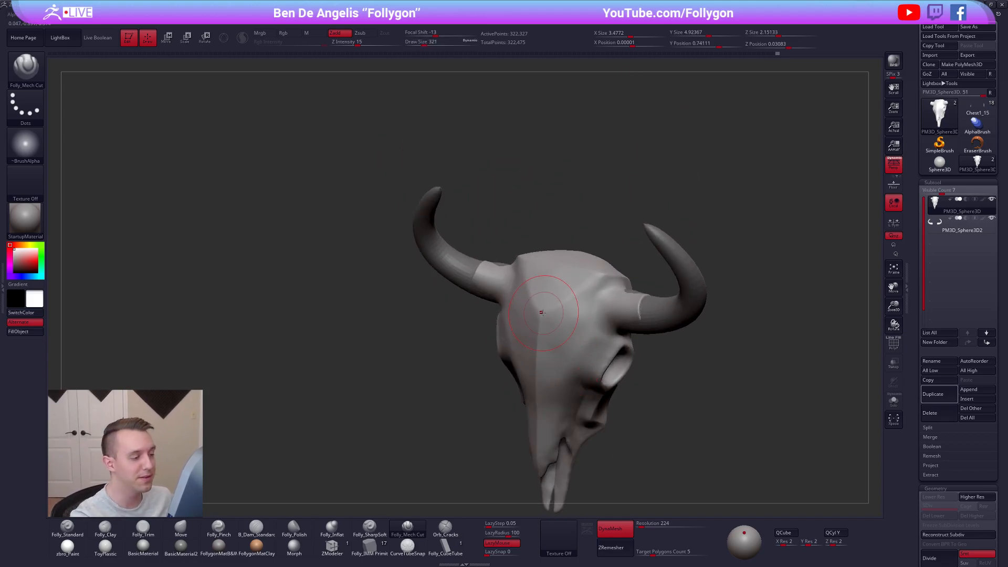
mouse_move(621, 263)
right_down()
mouse_move(520, 285)
mouse_move(592, 254)
right_up()
key(space)
drag(592, 254, 603, 252)
key(space)
mouse_move(604, 251)
right_down()
mouse_move(623, 212)
mouse_move(612, 282)
mouse_move(628, 254)
right_up()
Select the horns subtool, move the horns outward from the skull, and isolate them with the smooth subdivision preview off
click(941, 226)
alt+right_drag(672, 321, 601, 340)
key(w)
drag(599, 297, 636, 290)
key(alt+s)
key(shift+d)
key(q)
right_drag(594, 254, 654, 257)
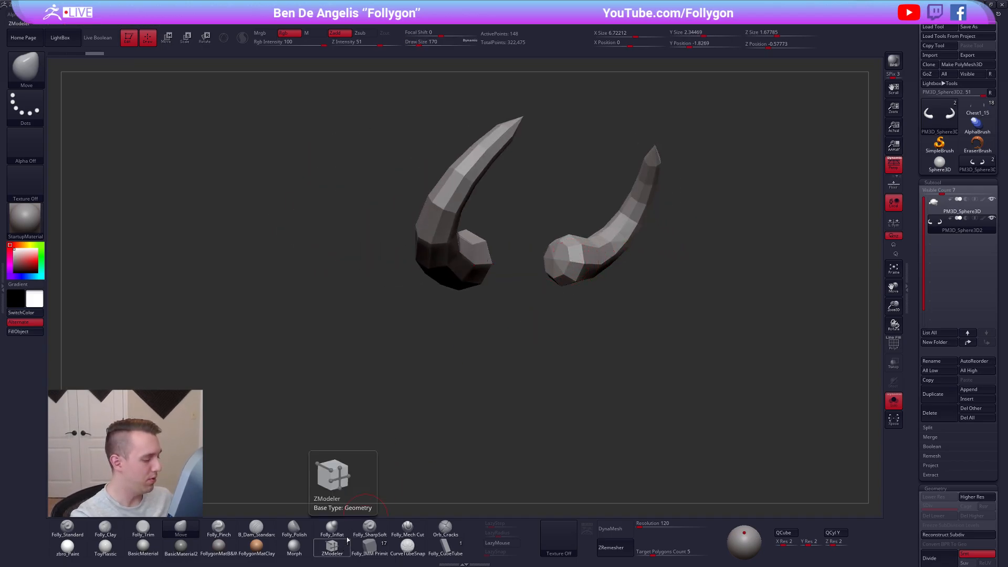
Delete the complete edge loop near the horns' base with ZModeler
click(347, 547)
mouse_move(558, 298)
right_down()
mouse_move(493, 295)
mouse_move(496, 341)
right_up()
key(space)
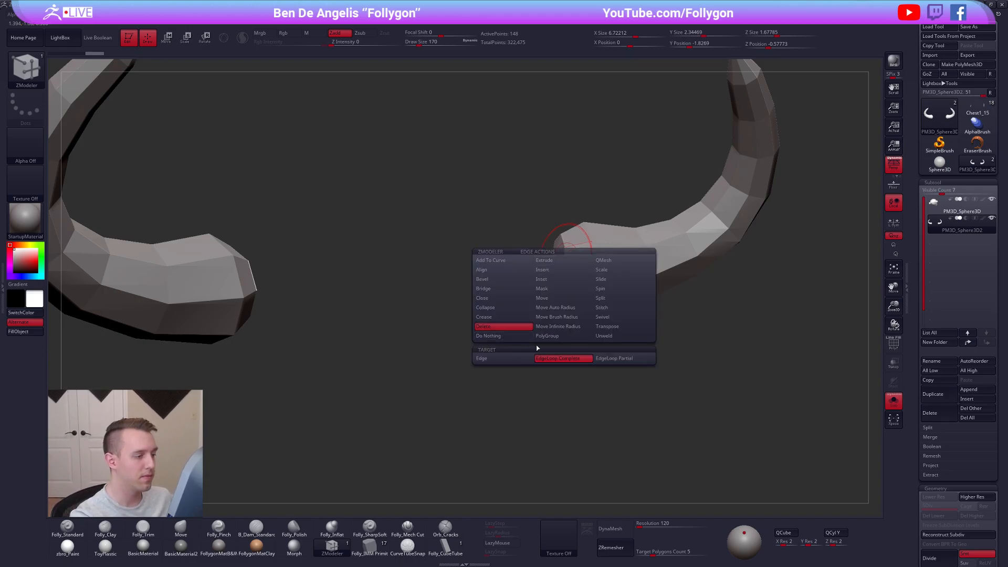
click(566, 266)
key(d)
key(shift+d)
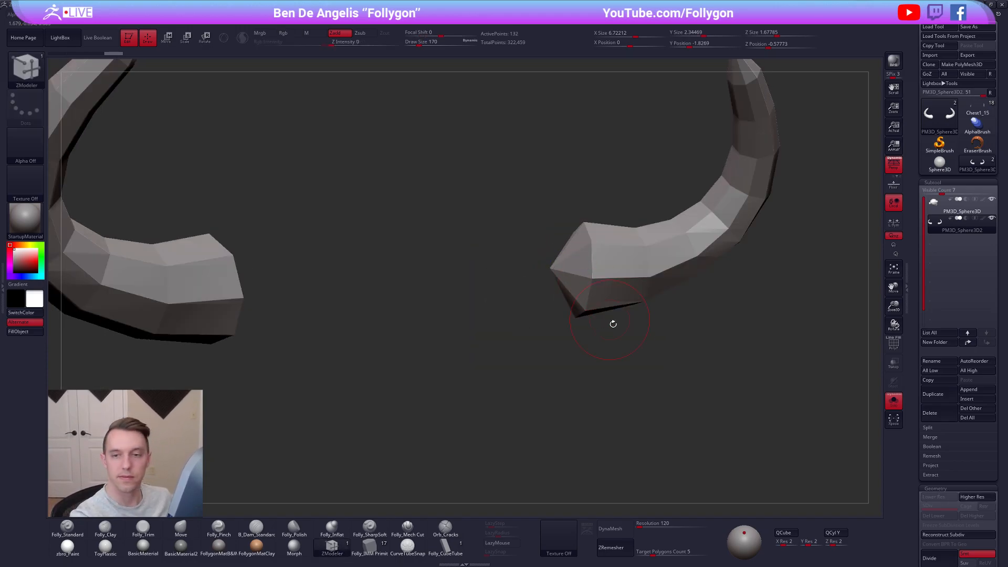
Adjust the horns' low-poly base with the Move brush at draw size 113 and check the smoothed shape
key(b)
key(m)
key(v)
key(space)
drag(583, 285, 579, 285)
mouse_move(581, 268)
right_down()
mouse_move(580, 254)
mouse_move(558, 290)
mouse_move(571, 278)
mouse_move(512, 291)
mouse_move(525, 310)
right_up()
key(d)
key(shift+d)
Show the wireframe and crease the complete edge loop at the horns' base with ZModeler
key(shift+f)
click(332, 547)
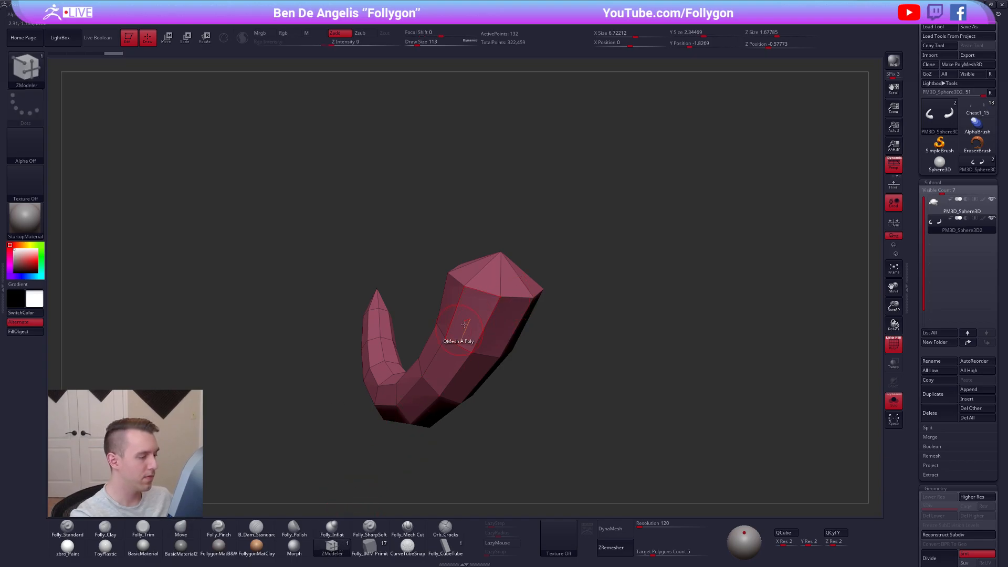
key(space)
click(466, 349)
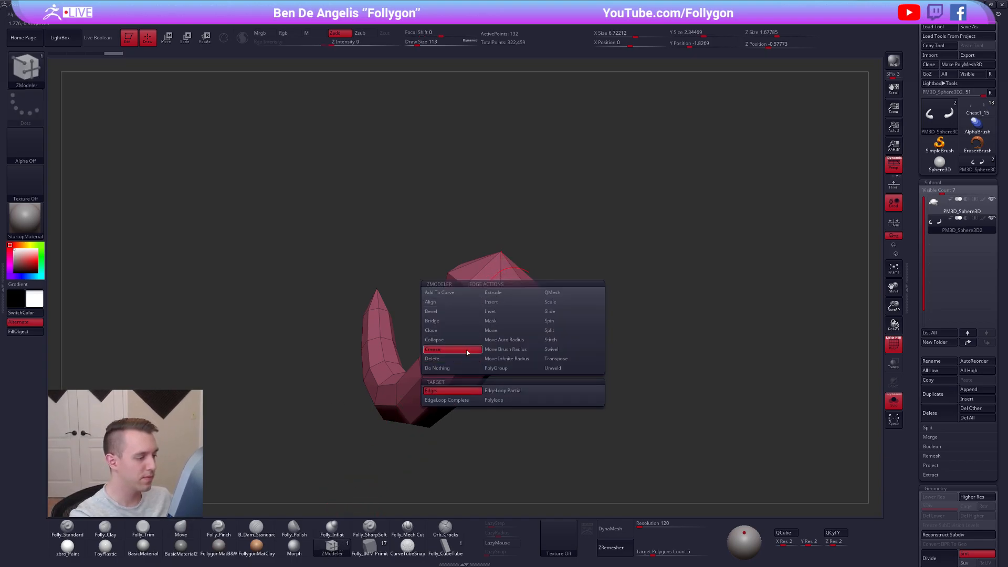
click(458, 400)
right_drag(485, 315, 525, 347)
mouse_move(503, 258)
right_down()
mouse_move(525, 261)
mouse_move(500, 250)
right_up()
Push the tip of the horns' base cap inward with the Move brush to flatten the end
key(b)
key(m)
key(v)
key(ctrl+d)
key(shift+d)
drag(498, 248, 458, 256)
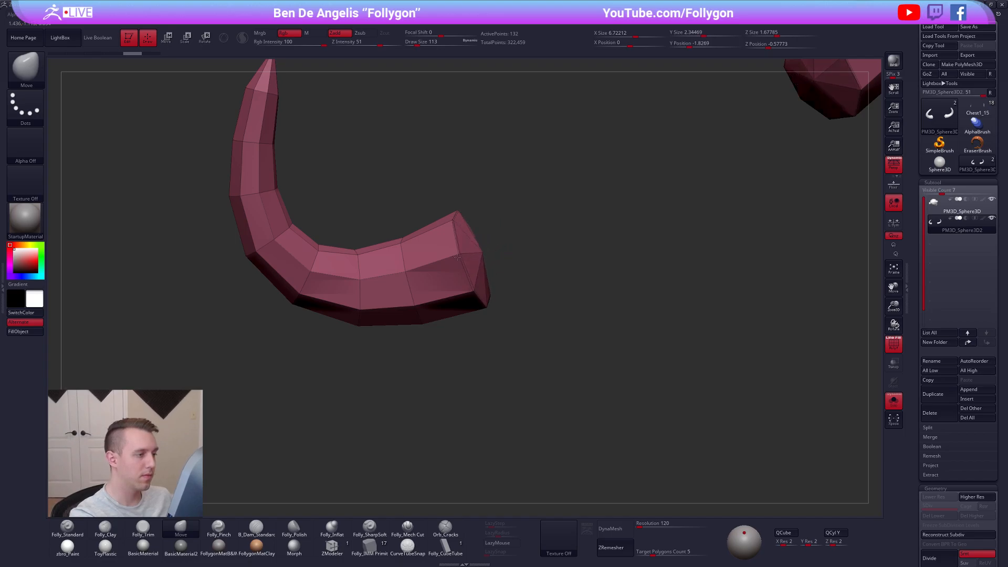
key(ctrl+d)
Place the Transpose line at the horns' flat base and pull along the horn's axis
right_drag(636, 396, 556, 386)
key(w)
click(519, 305)
right_drag(487, 355, 541, 351)
click(522, 273)
mouse_move(512, 276)
mouse_down()
mouse_move(571, 262)
mouse_move(540, 269)
mouse_up()
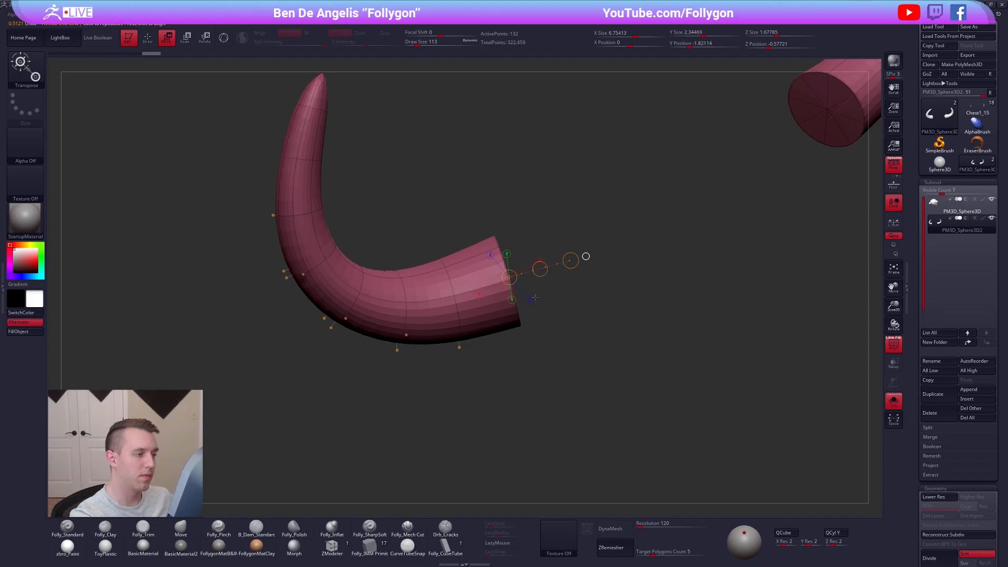
Hide the wireframe and leave the isolated view to show the smoothed horns together with the skull
key(shift+d)
key(d)
click(509, 276)
key(q)
mouse_move(588, 367)
mouse_down()
mouse_move(639, 387)
mouse_move(609, 317)
mouse_up()
key(shift+f)
drag(625, 409, 706, 420)
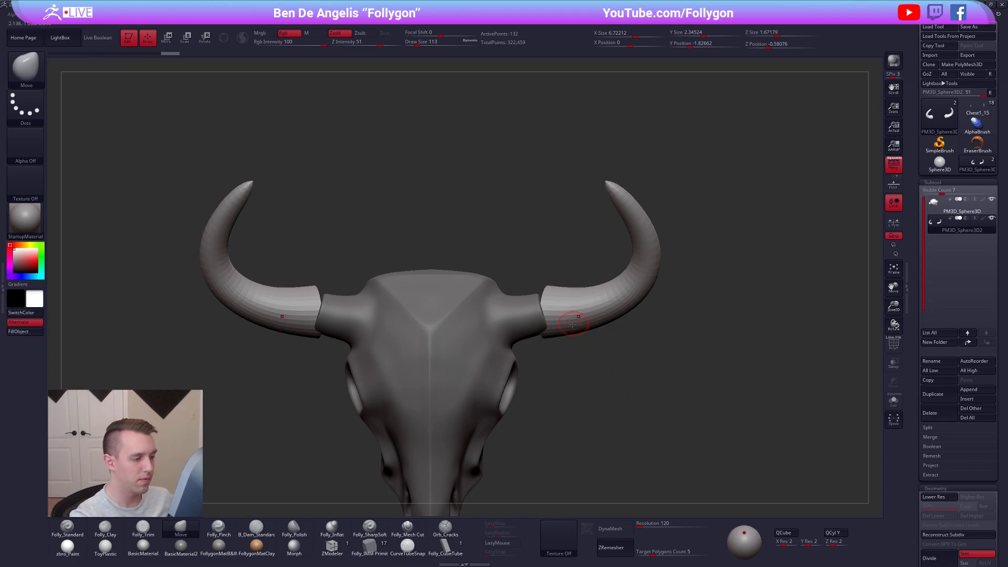
Rotate the horns about their bases and move them into line with the skull's horn stubs
drag(564, 347, 514, 370)
key(shift+d)
key(d)
key(r)
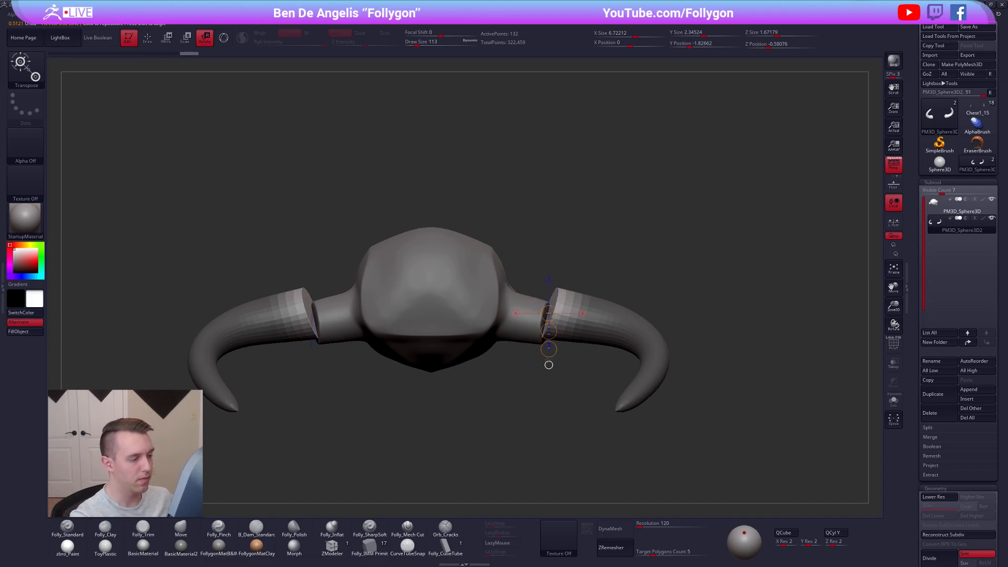
drag(552, 352, 593, 379)
key(w)
mouse_move(580, 342)
shift+mouse_down()
mouse_move(580, 387)
mouse_move(553, 352)
mouse_move(554, 321)
mouse_move(576, 294)
shift+mouse_up()
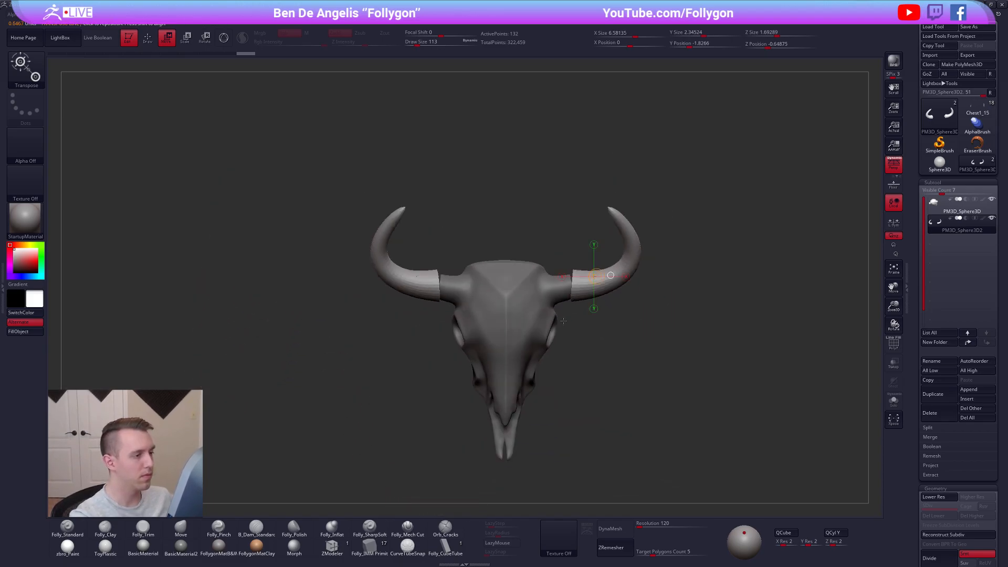
alt+drag(594, 366, 595, 333)
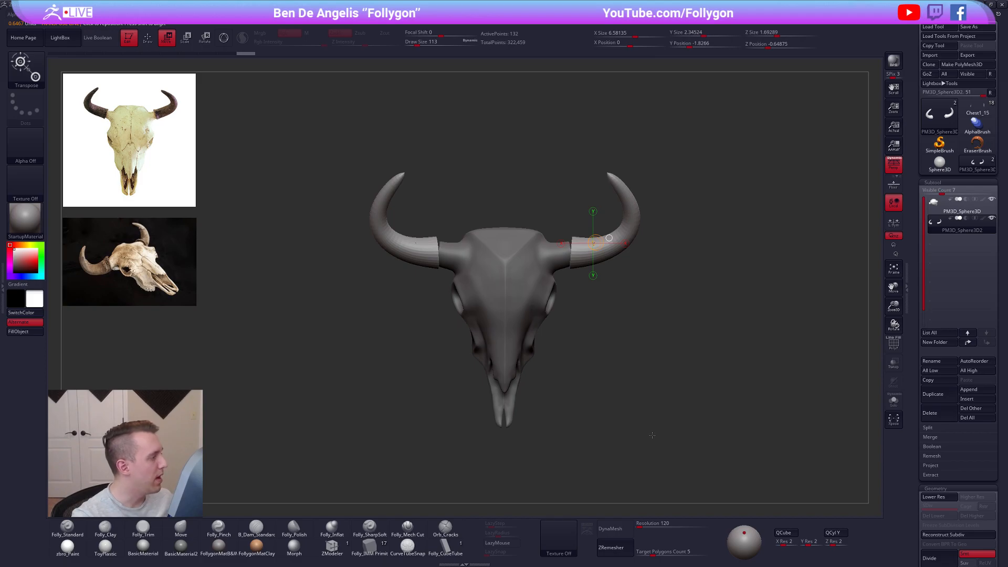
Try rotating the horns about their bases so the tips swing upward and inward, comparing them with the reference photos
key(r)
mouse_move(570, 254)
mouse_down()
mouse_move(691, 254)
mouse_move(678, 221)
mouse_move(658, 368)
mouse_up()
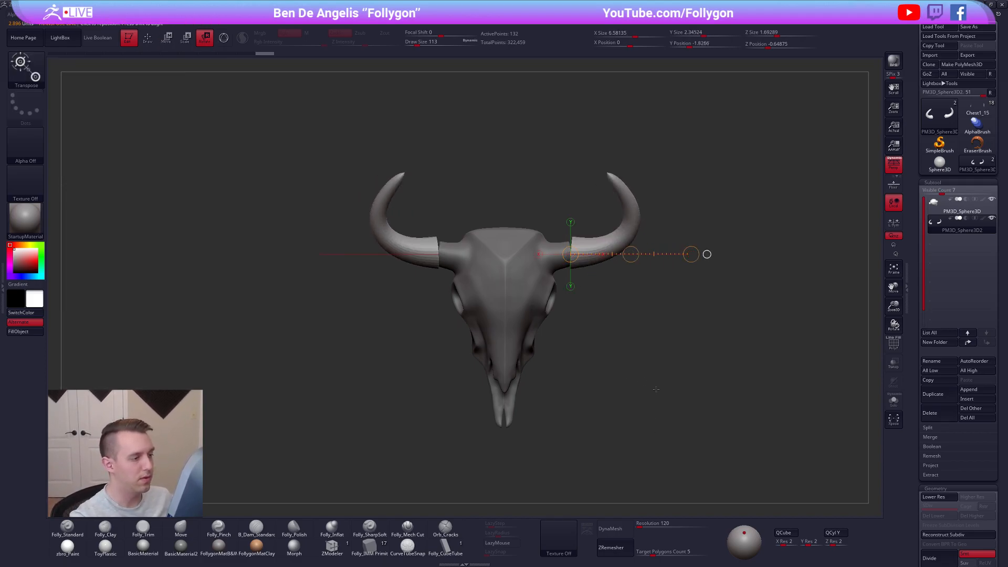
key(ctrl+shift+z)
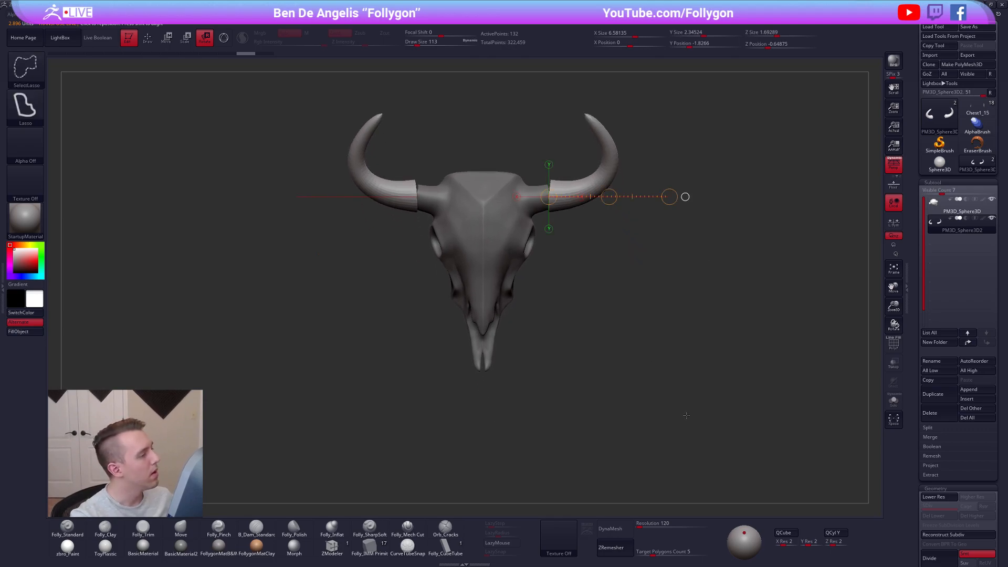
key(shift+z)
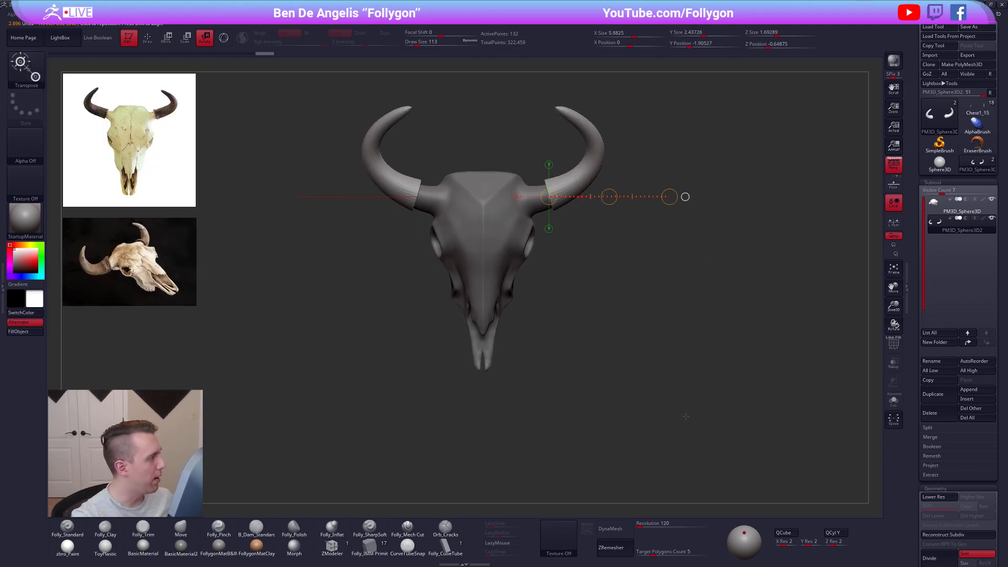
key(shift+z)
Try to reposition the horns against the stubs with the Transpose move line, and undo the attempts
alt+drag(620, 313, 607, 362)
alt+drag(585, 257, 573, 310)
key(q)
key(w)
shift+drag(579, 232, 579, 308)
key(ctrl+z)
shift+drag(537, 245, 669, 246)
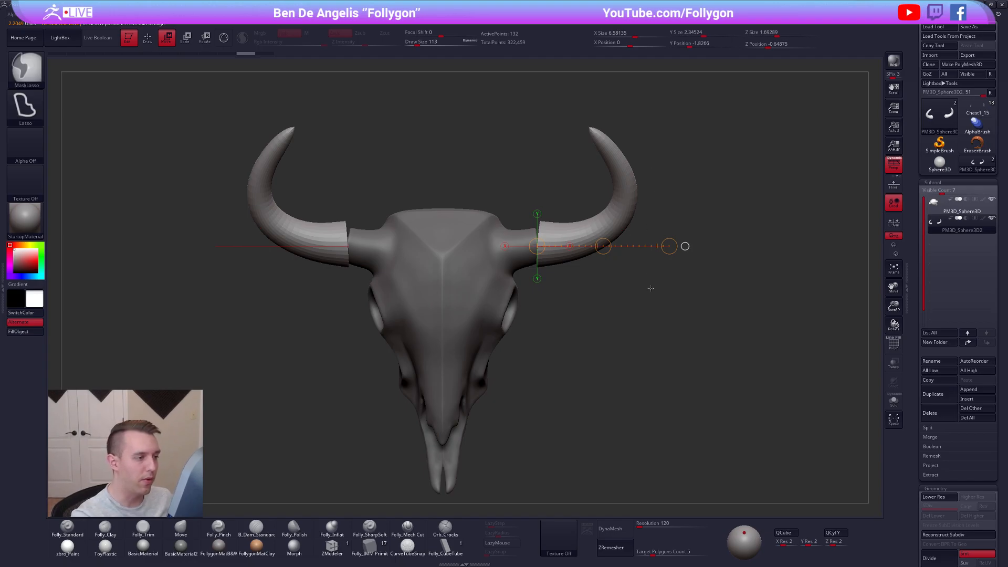
key(ctrl+z)
Tilt the horns inward about their bases and scale them up slightly with local symmetry on
mouse_move(564, 236)
shift+mouse_down()
mouse_move(565, 296)
mouse_move(562, 266)
mouse_move(546, 258)
mouse_move(466, 259)
shift+mouse_up()
shift+drag(561, 308, 560, 310)
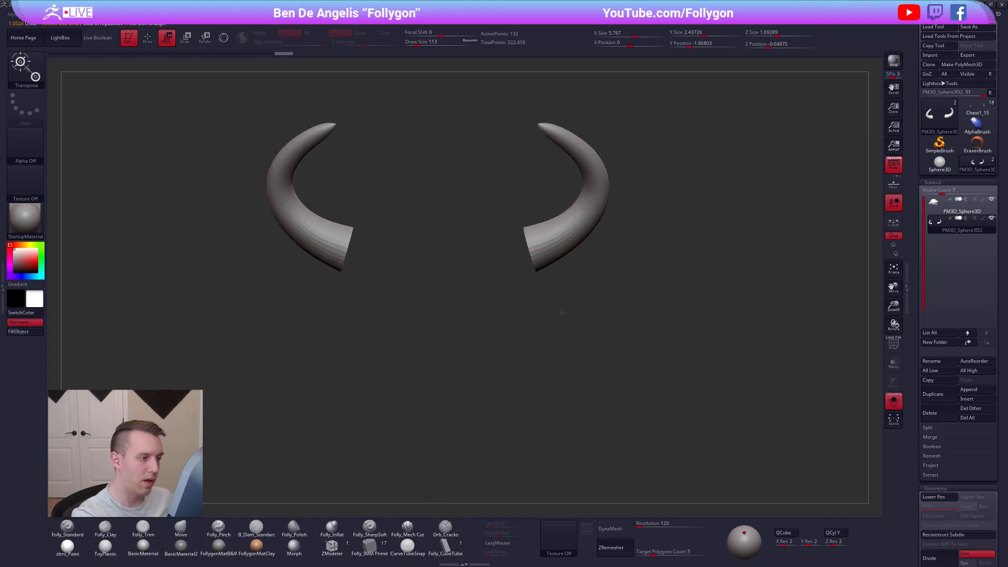
key(e)
click(887, 224)
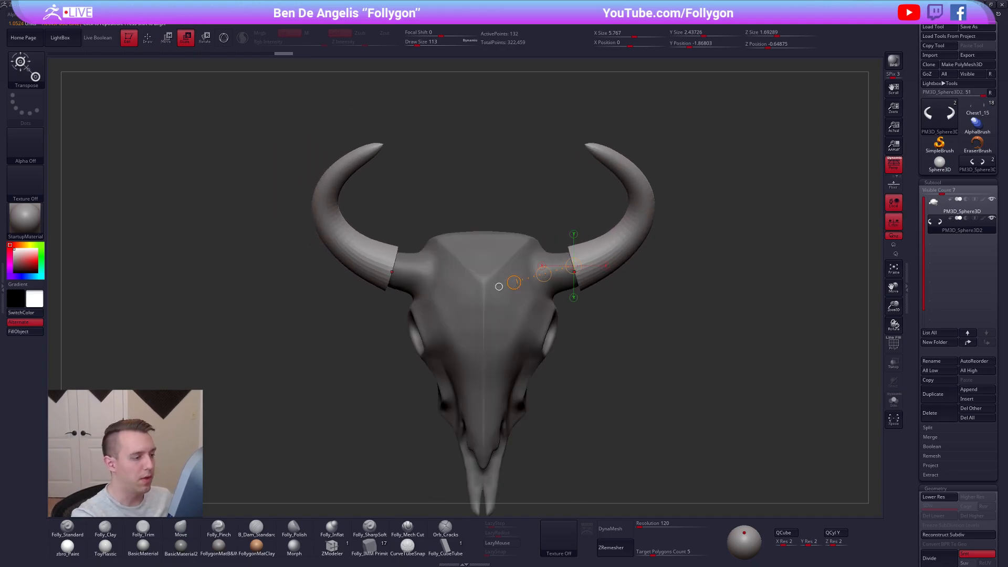
click(573, 297)
drag(574, 327, 573, 346)
ctrl+right_drag(614, 326, 571, 277)
Move the horns inward along their axes so their bases sit closer over the skull's horn stubs
key(w)
mouse_move(573, 253)
shift+mouse_down()
mouse_move(652, 253)
mouse_move(602, 258)
shift+mouse_up()
key(q)
mouse_move(670, 423)
mouse_down()
mouse_move(688, 394)
mouse_move(619, 383)
mouse_up()
key(w)
shift+drag(524, 316, 584, 316)
drag(554, 316, 552, 316)
mouse_move(547, 351)
mouse_down()
mouse_move(519, 367)
mouse_move(557, 378)
mouse_move(561, 413)
mouse_move(475, 286)
mouse_move(450, 299)
mouse_move(450, 322)
mouse_up()
Adjust the horns' curve with a large Move brush while checking them from the side, below and front
key(q)
key(space)
drag(514, 221, 521, 220)
drag(505, 415, 507, 251)
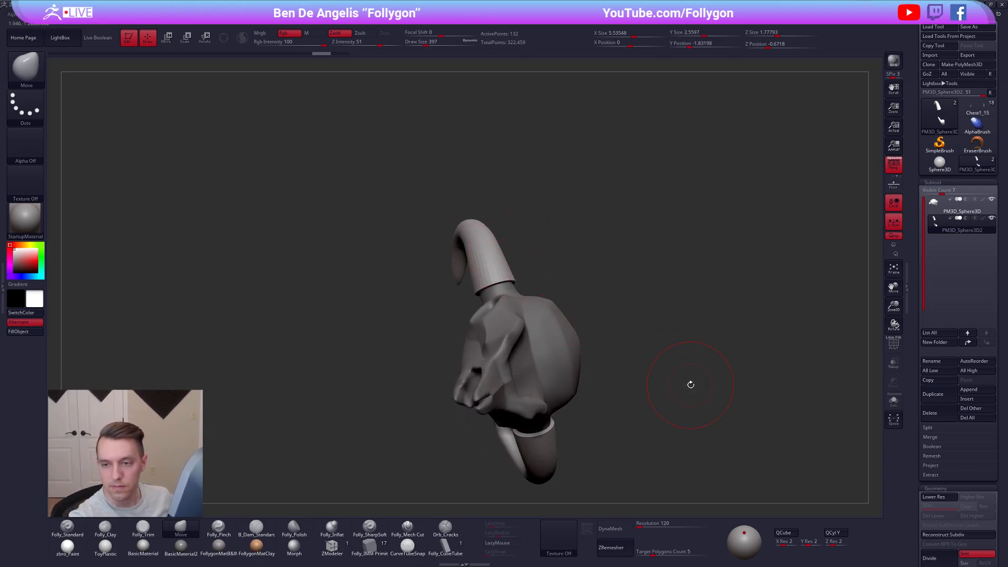
drag(692, 381, 668, 438)
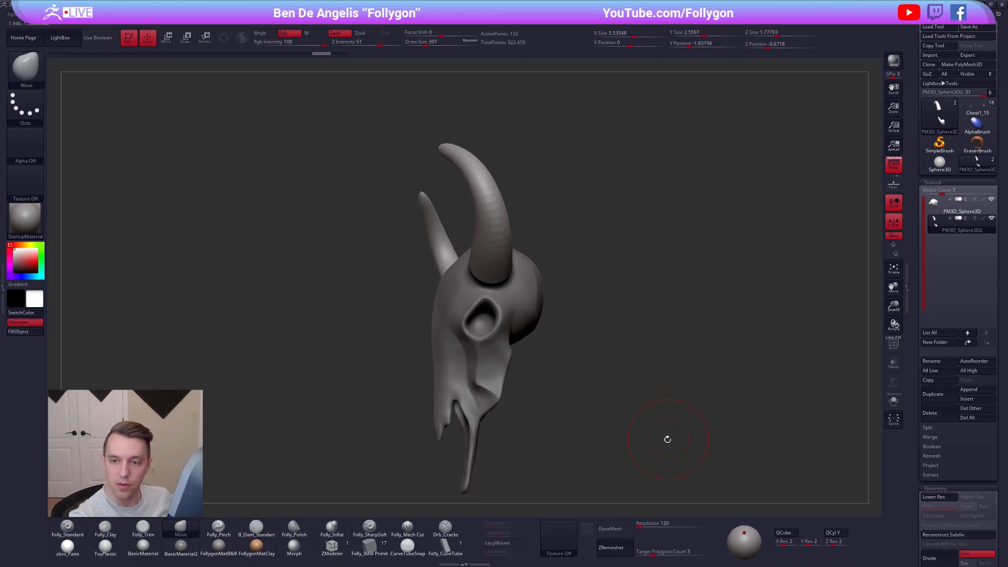
drag(669, 398, 728, 420)
key(bracketright)
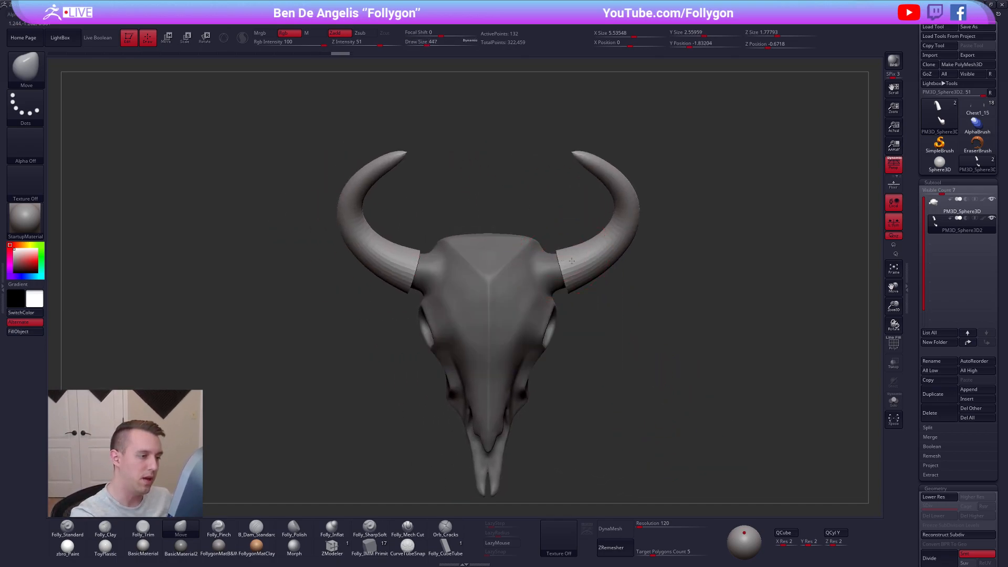
drag(669, 367, 720, 370)
key(space)
drag(532, 315, 520, 315)
drag(670, 363, 686, 354)
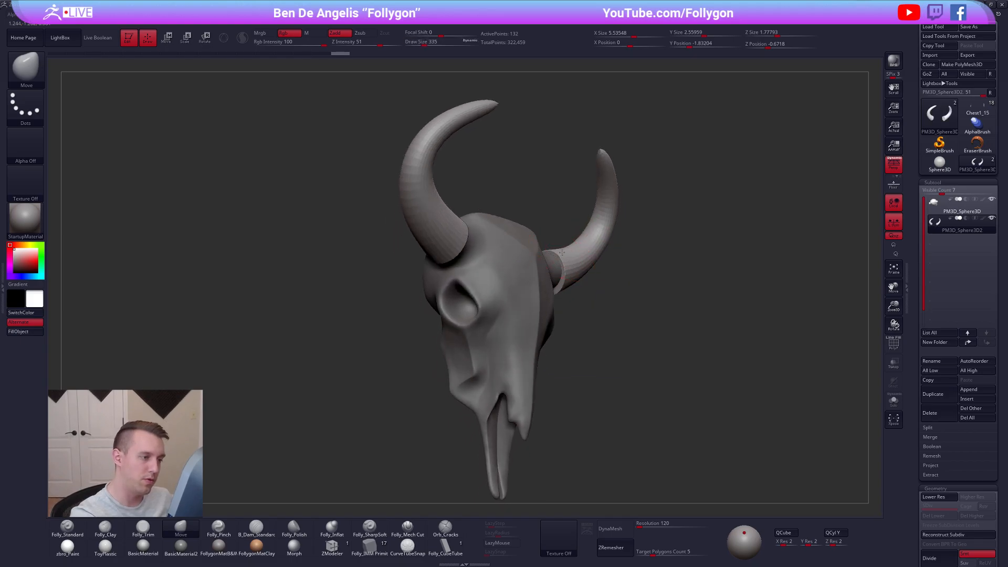
Push the rims of the horn bases with the Move brush so they sit evenly around the stubs
mouse_move(670, 362)
mouse_down()
mouse_move(651, 369)
mouse_move(680, 382)
mouse_up()
drag(574, 308, 573, 275)
mouse_move(669, 362)
mouse_down()
mouse_move(724, 383)
mouse_move(761, 420)
mouse_up()
right_drag(555, 258, 568, 302)
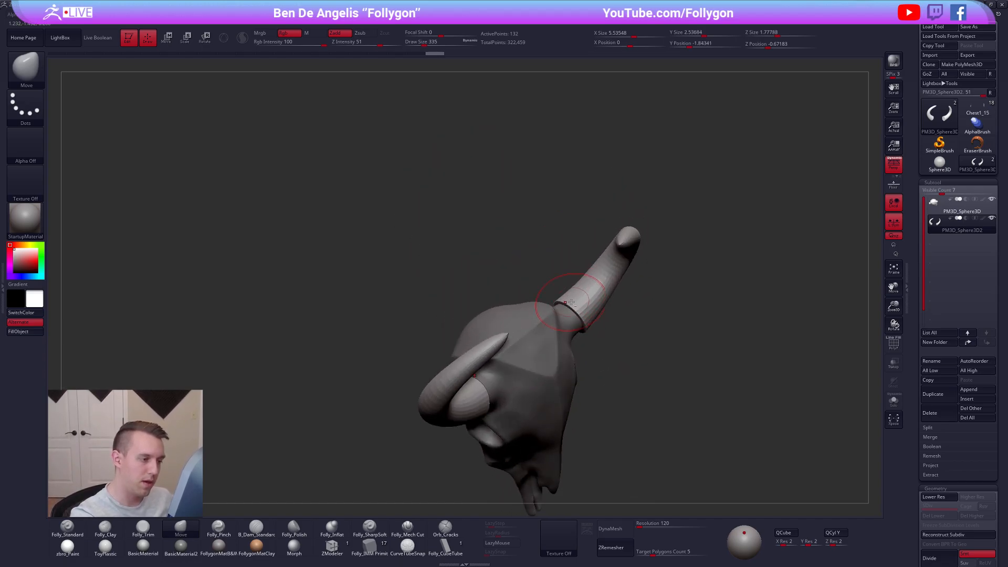
drag(570, 302, 571, 305)
right_drag(571, 315, 573, 296)
drag(573, 303, 575, 301)
right_drag(575, 301, 604, 305)
mouse_move(505, 315)
right_down()
mouse_move(513, 358)
mouse_move(509, 332)
mouse_move(691, 345)
mouse_move(665, 368)
right_up()
key(ctrl+z)
key(alt+s)
key(alt+s)
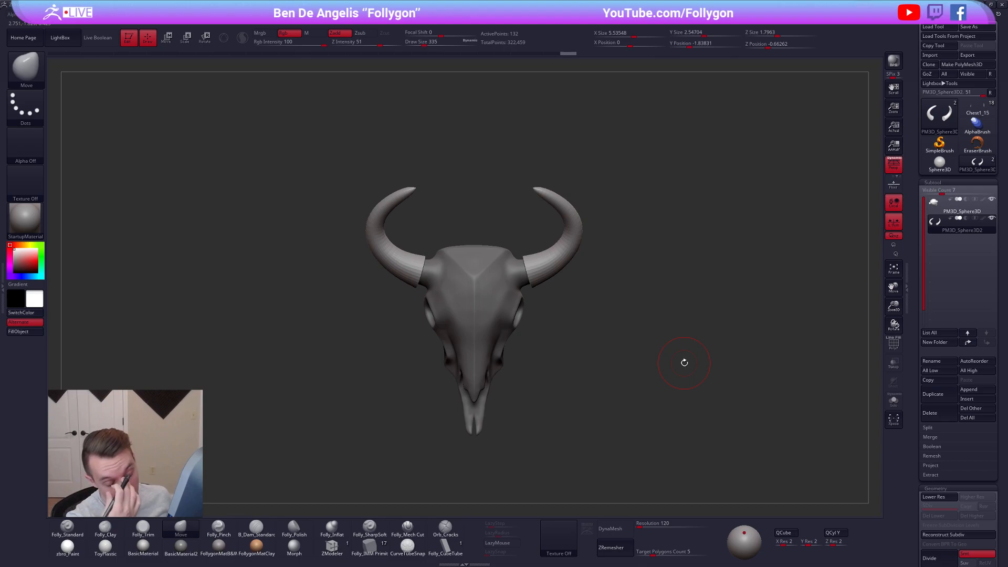
Make the skull the active subtool and switch to the Move brush with a draw size of 181
click(376, 546)
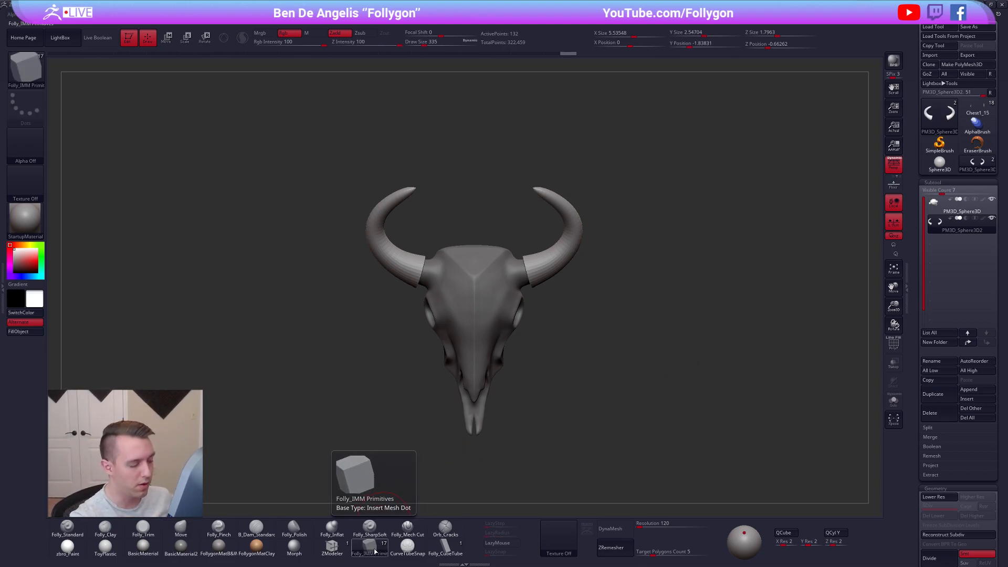
click(332, 547)
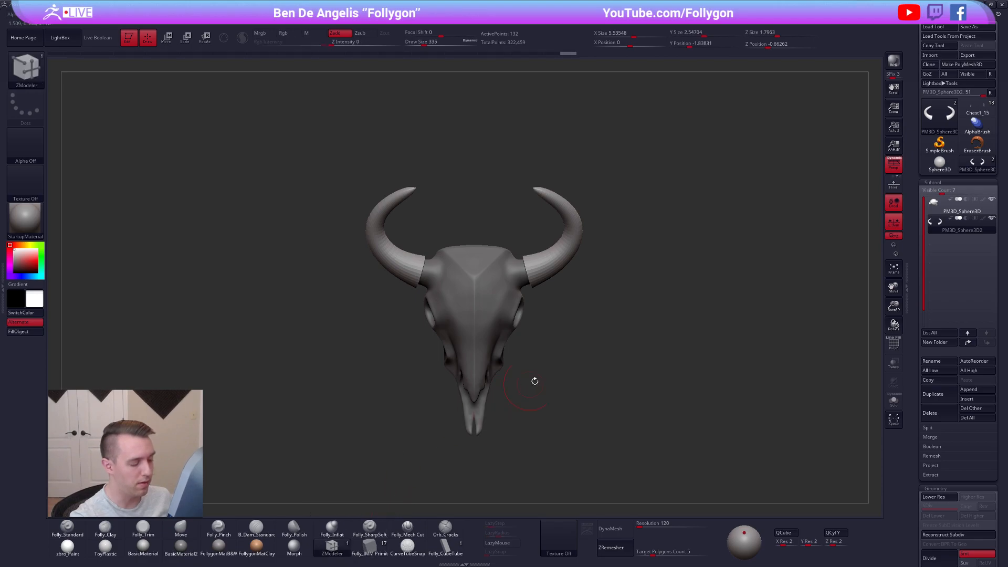
alt+click(489, 311)
key(b)
key(m)
key(v)
mouse_move(515, 342)
alt+mouse_down()
mouse_move(522, 368)
mouse_move(589, 347)
mouse_move(543, 367)
alt+mouse_up()
key(s)
click(546, 396)
mouse_move(609, 383)
mouse_down()
mouse_move(617, 367)
mouse_move(650, 438)
mouse_move(684, 446)
mouse_move(613, 458)
mouse_move(611, 477)
mouse_up()
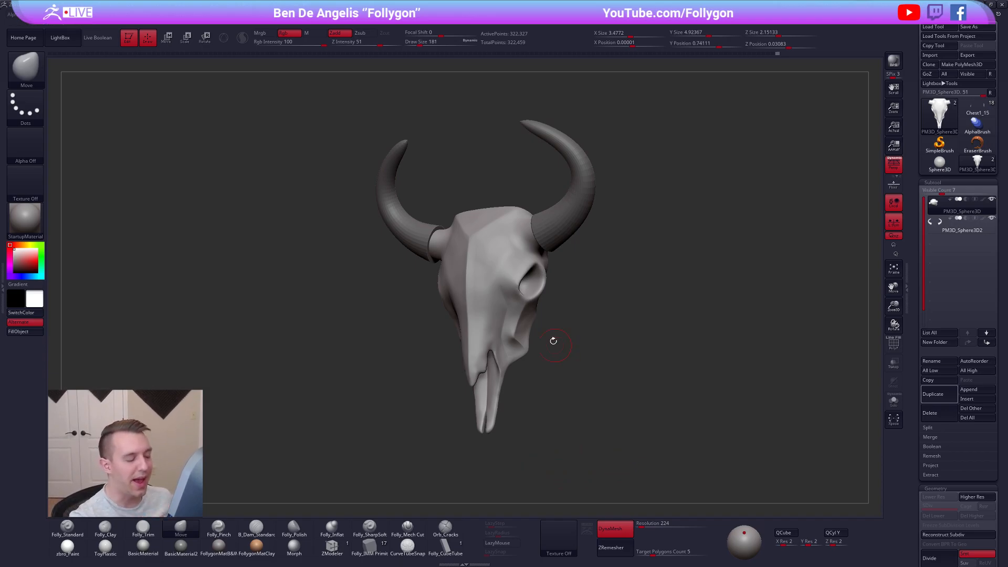
Try re-meshing the skull with DynaMesh at resolution 224, undo it, and inspect the skull's wireframe
key(ctrl+space)
ctrl+drag(561, 303, 570, 332)
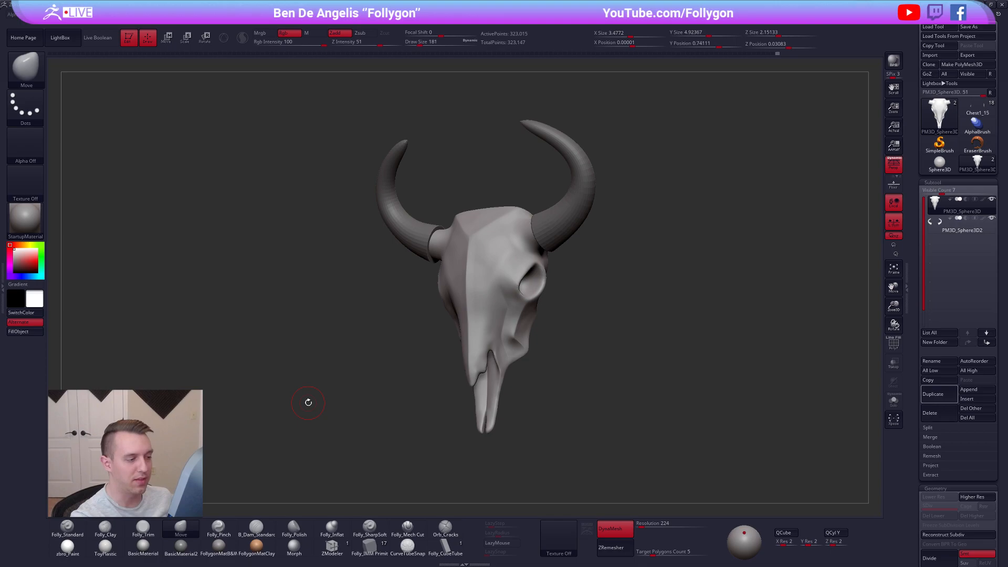
key(ctrl+z)
key(shift+f)
key(ctrl+space)
ctrl+shift+click(625, 488)
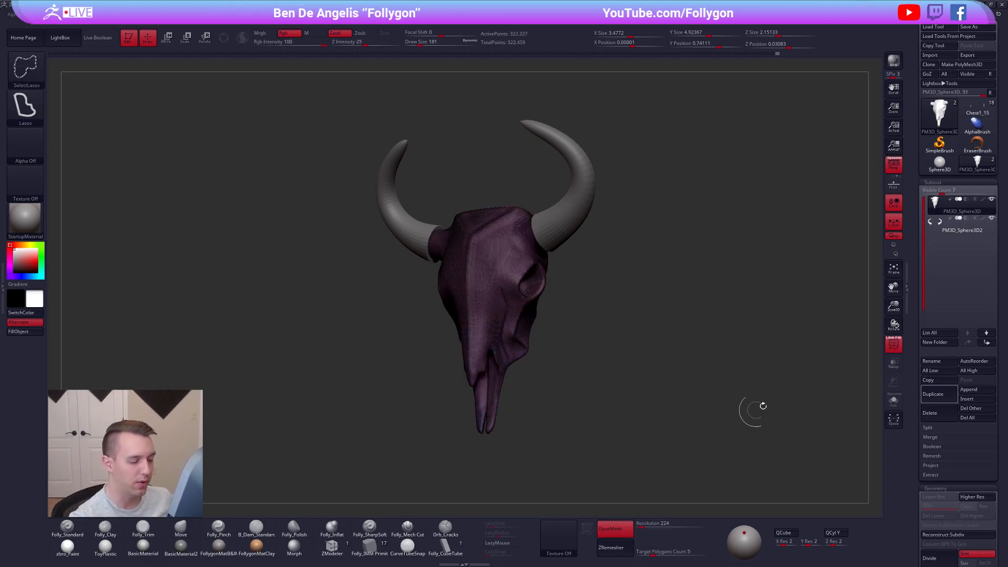
key(shift+f)
Carve a crease with the Folly_Mech Cut brush from the nasal notch up the side of the nose toward the brow
alt+right_drag(500, 291, 517, 336)
key(space)
drag(519, 333, 513, 332)
alt+right_drag(512, 357, 575, 337)
key(5)
click(416, 537)
key(space)
drag(573, 358, 567, 357)
right_drag(587, 350, 550, 340)
key(space)
drag(556, 351, 555, 350)
alt+right_drag(555, 347, 562, 363)
key(space)
drag(562, 356, 541, 327)
key(space)
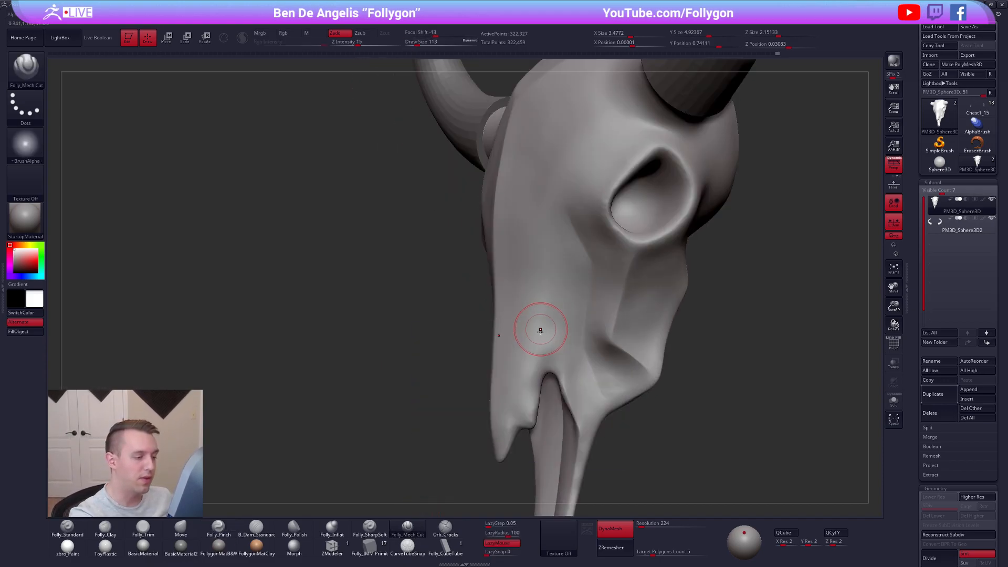
drag(529, 424, 530, 395)
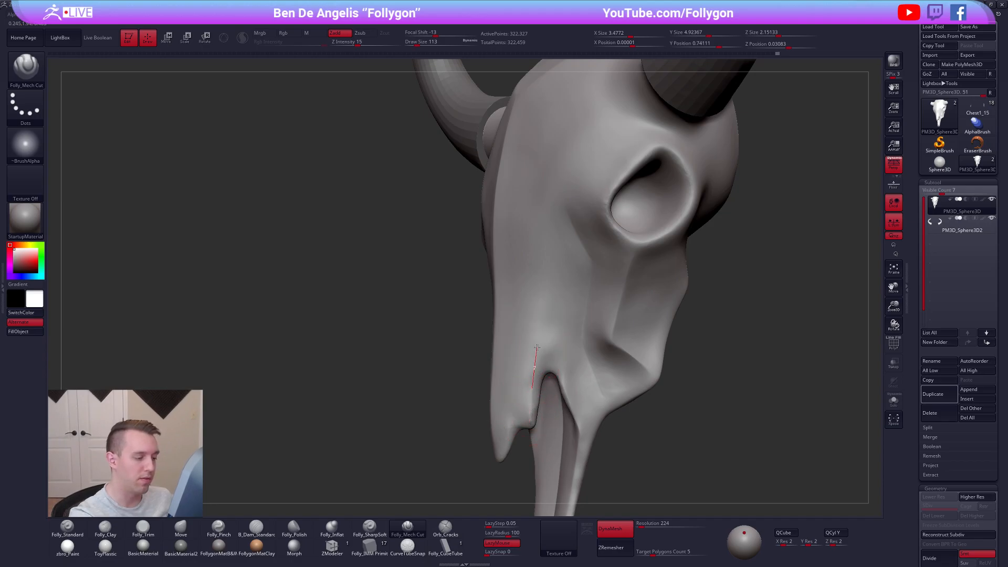
drag(529, 414, 531, 359)
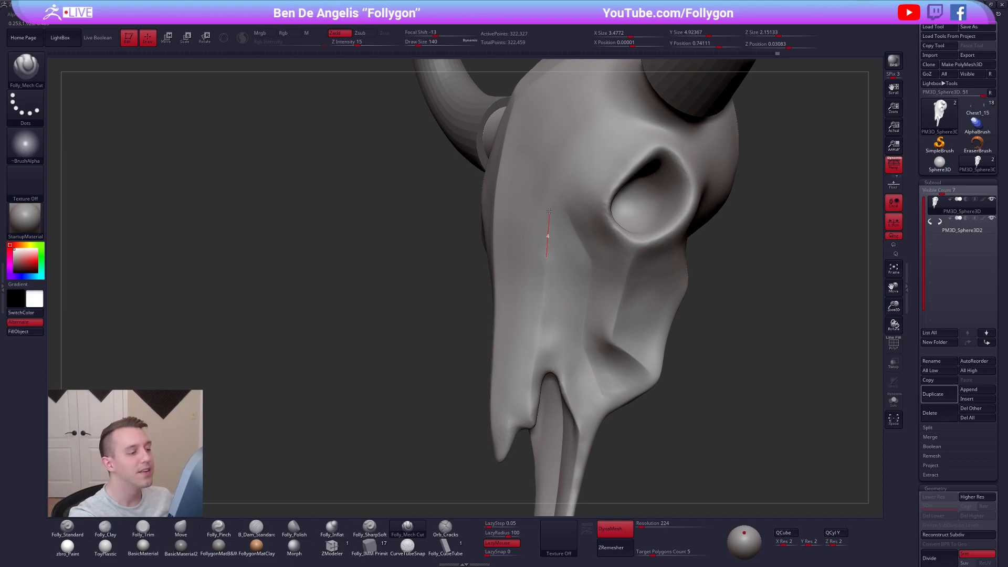
drag(552, 142, 563, 95)
right_drag(566, 202, 619, 205)
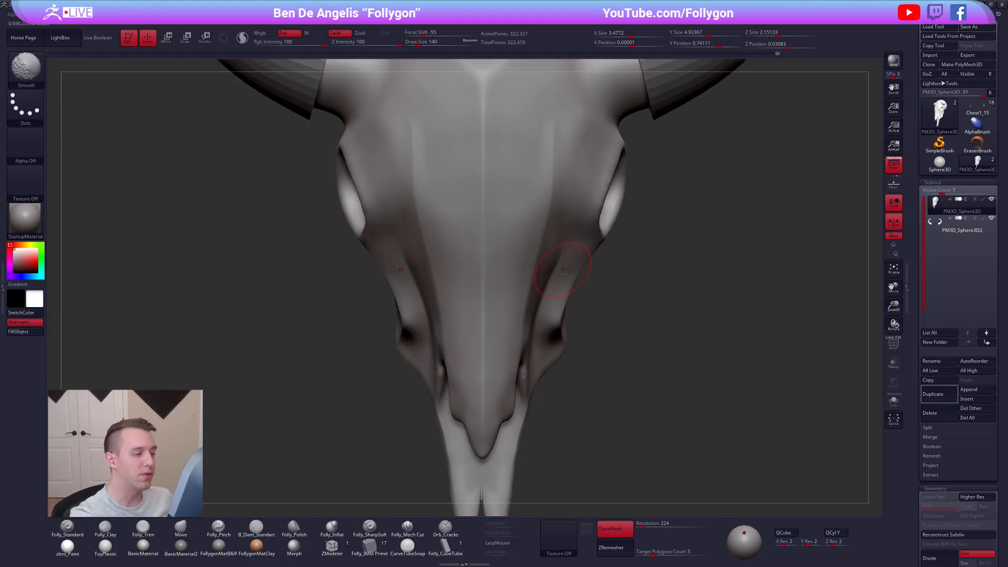
ctrl+right_drag(581, 274, 579, 246)
Refine the notch between the nasal bone and upper jaw with the Move brush in side view
right_drag(573, 302, 556, 326)
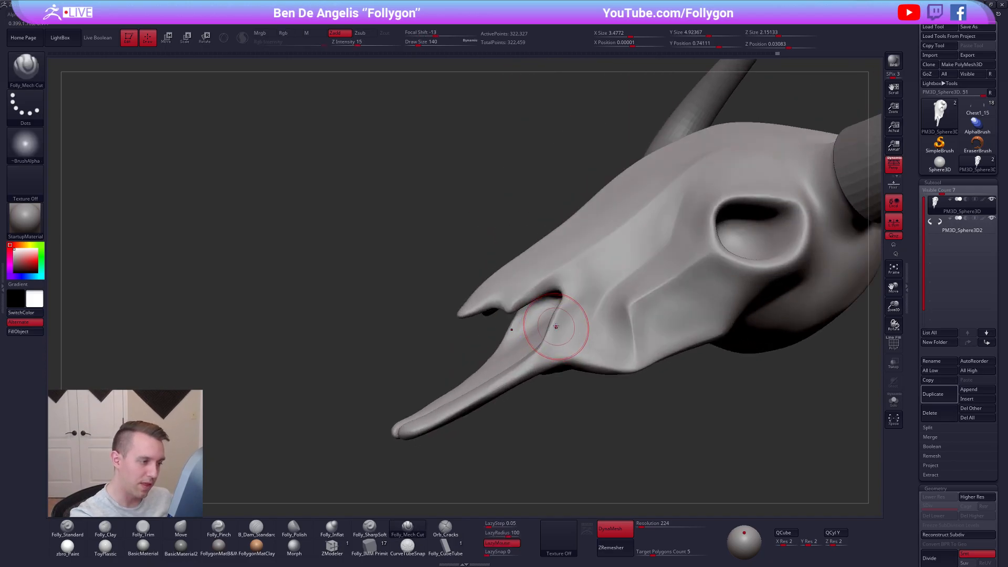
key(b)
key(m)
key(v)
key(space)
drag(559, 320, 559, 319)
shift+right_drag(562, 319, 559, 320)
key(space)
drag(565, 317, 577, 309)
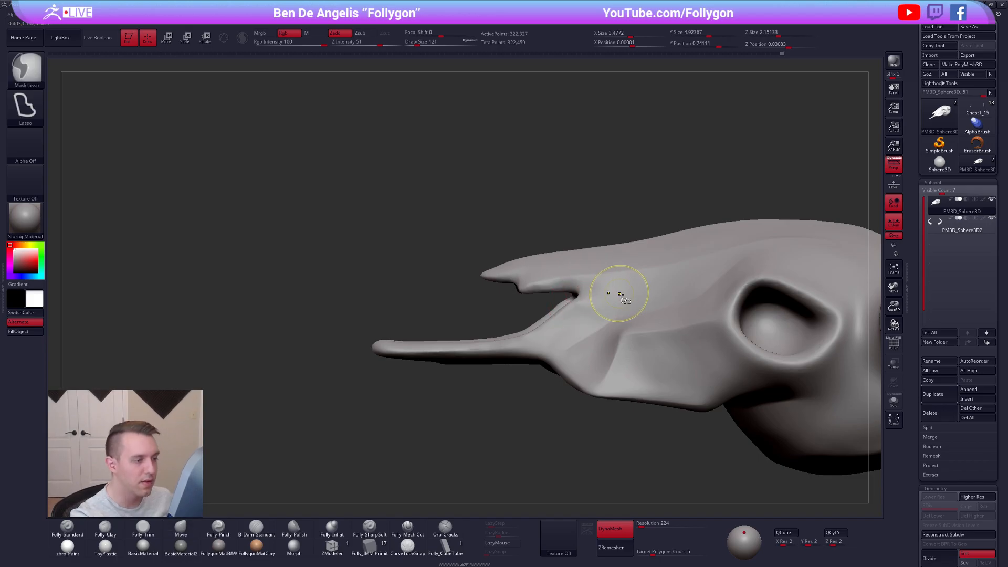
key(ctrl+f)
click(640, 351)
ctrl+right_drag(581, 288, 647, 333)
key(space)
mouse_move(602, 297)
mouse_down()
mouse_move(590, 289)
mouse_move(550, 297)
mouse_move(603, 291)
mouse_up()
Cut along the side of the nasal bone above the notch with the Folly_Mech Cut brush
key(3)
mouse_move(558, 289)
right_down()
mouse_move(572, 298)
mouse_move(473, 357)
right_up()
click(407, 528)
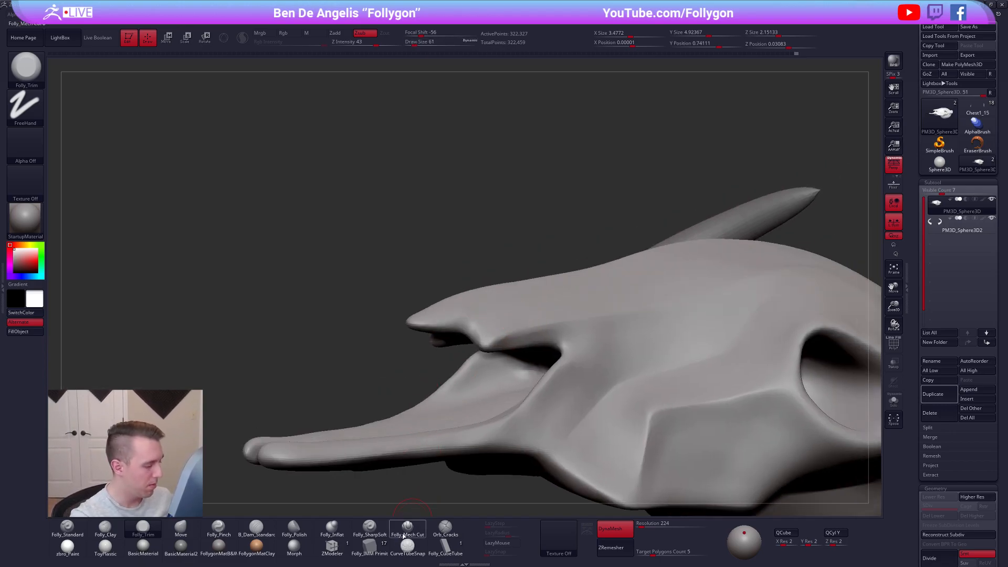
key(space)
drag(529, 353, 532, 352)
drag(469, 332, 511, 331)
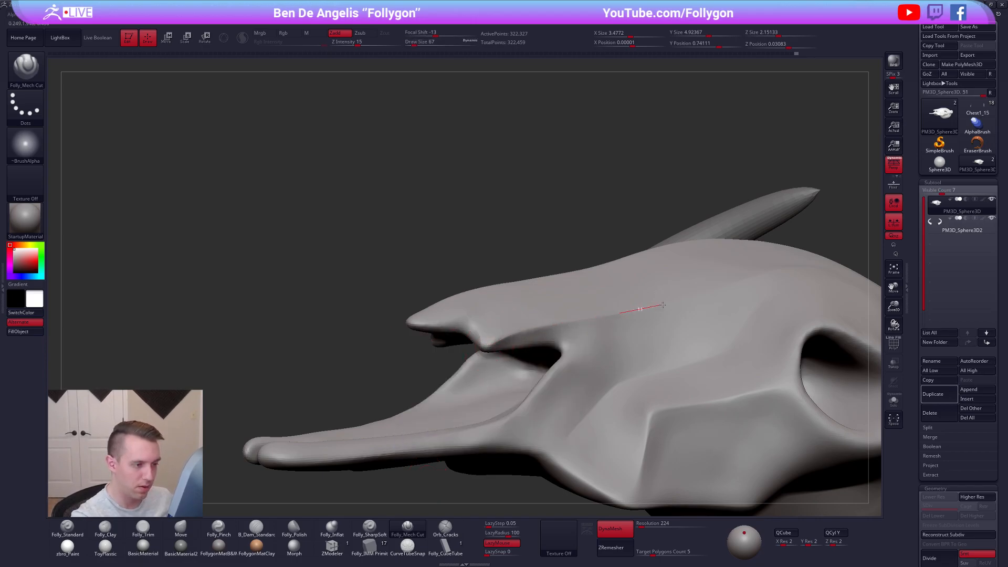
Subdivide the skull once and sharpen the crease along the nasal bone toward its tip with Folly_Mech Cut
key(ctrl+d)
mouse_move(549, 345)
right_down()
mouse_move(541, 321)
mouse_move(527, 326)
mouse_move(545, 311)
right_up()
drag(463, 333, 507, 315)
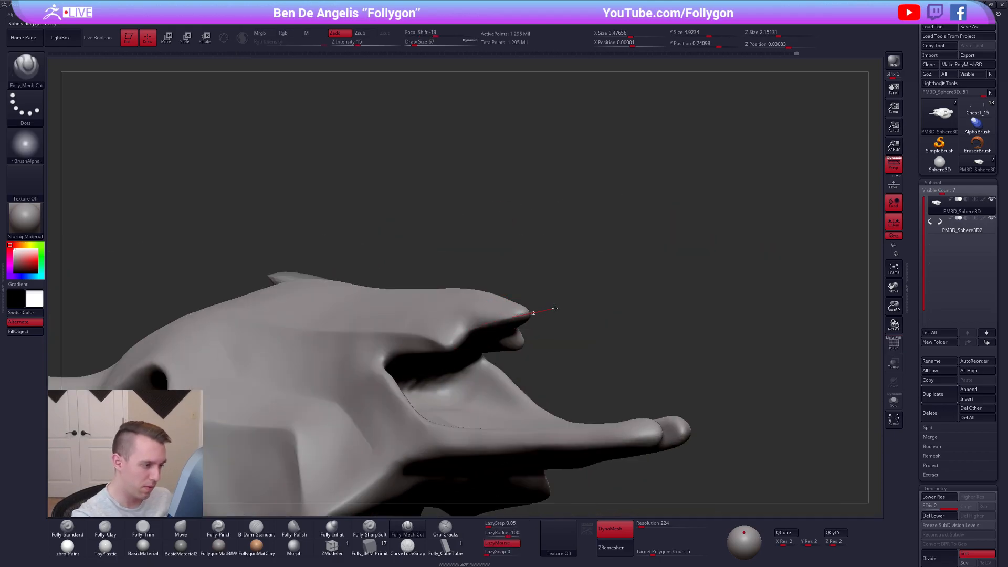
drag(568, 306, 575, 305)
mouse_move(465, 322)
right_down()
mouse_move(428, 311)
mouse_move(479, 329)
right_up()
mouse_move(443, 359)
right_down()
mouse_move(452, 332)
mouse_move(414, 375)
right_up()
drag(348, 414, 518, 316)
mouse_move(461, 353)
right_down()
mouse_move(443, 397)
mouse_move(432, 394)
right_up()
Clean up the area around the nasal opening with Folly_Trim and smooth the cut edges
mouse_move(635, 435)
ctrl+right_down()
mouse_move(641, 400)
mouse_move(649, 486)
mouse_move(654, 427)
ctrl+right_up()
alt+right_drag(640, 465, 656, 428)
mouse_move(578, 318)
alt+right_down()
mouse_move(572, 369)
mouse_move(559, 310)
mouse_move(571, 326)
alt+right_up()
ctrl+right_drag(571, 327, 567, 305)
drag(557, 310, 560, 328)
right_drag(561, 336, 576, 306)
key(3)
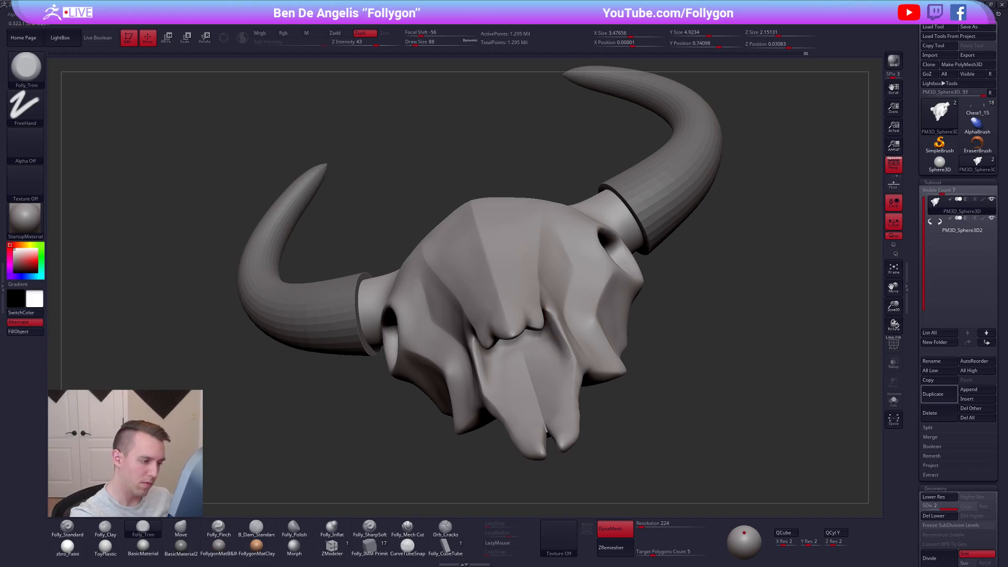
shift+drag(556, 338, 556, 329)
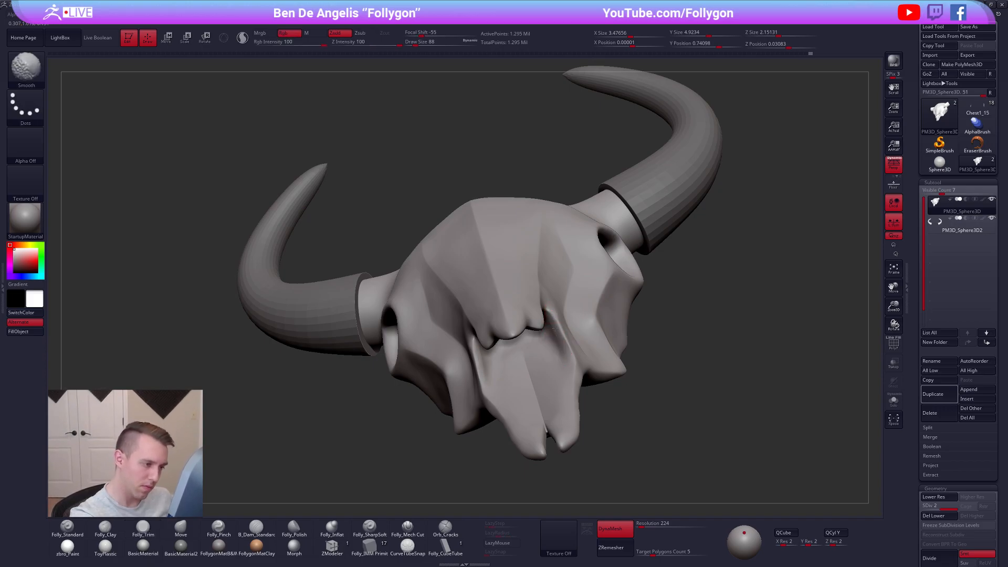
right_drag(561, 346, 561, 304)
shift+drag(561, 304, 551, 309)
right_drag(554, 315, 577, 326)
mouse_move(577, 326)
ctrl+right_down()
mouse_move(586, 342)
mouse_move(571, 317)
ctrl+right_up()
Nudge the inner corner of the nasal notch with the Move brush at a draw size of 140
key(space)
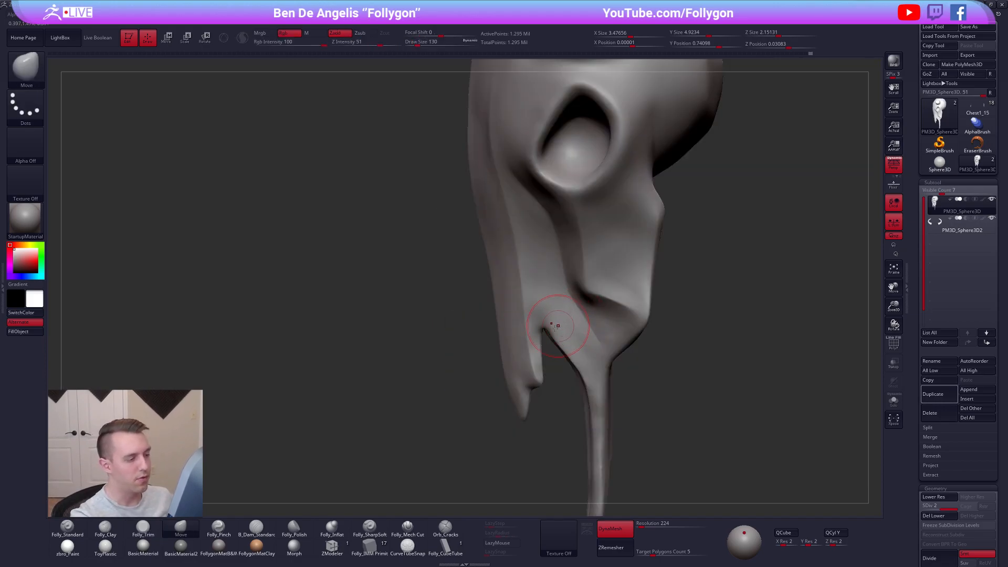
key(ctrl+shift+space)
key(space)
drag(552, 327, 553, 327)
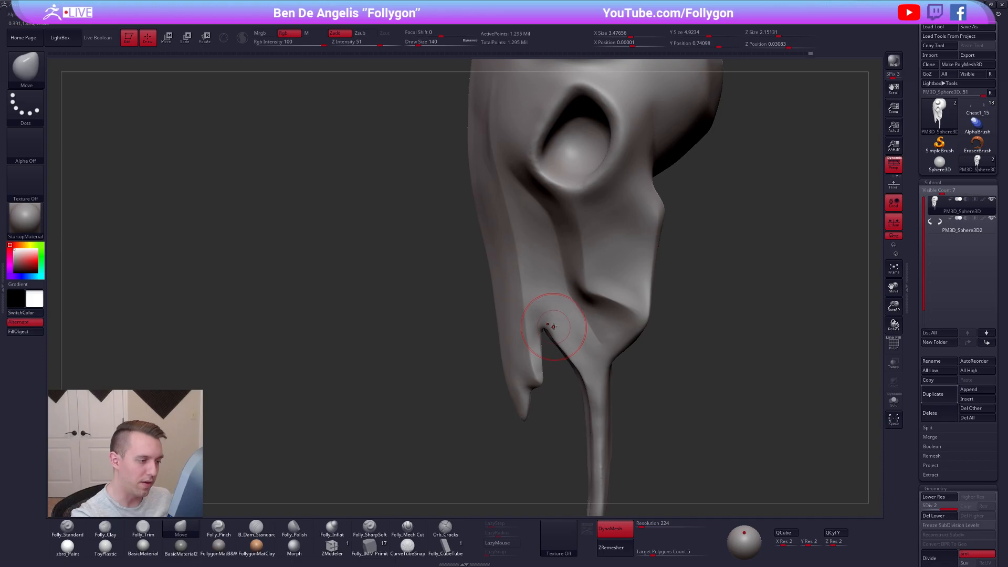
mouse_move(549, 323)
right_down()
mouse_move(612, 344)
mouse_move(518, 303)
mouse_move(501, 311)
right_up()
key(space)
Drop the skull to its lowest subdivision level and lasso-mask the front of the nasal bone
key(shift+d)
key(ctrl)
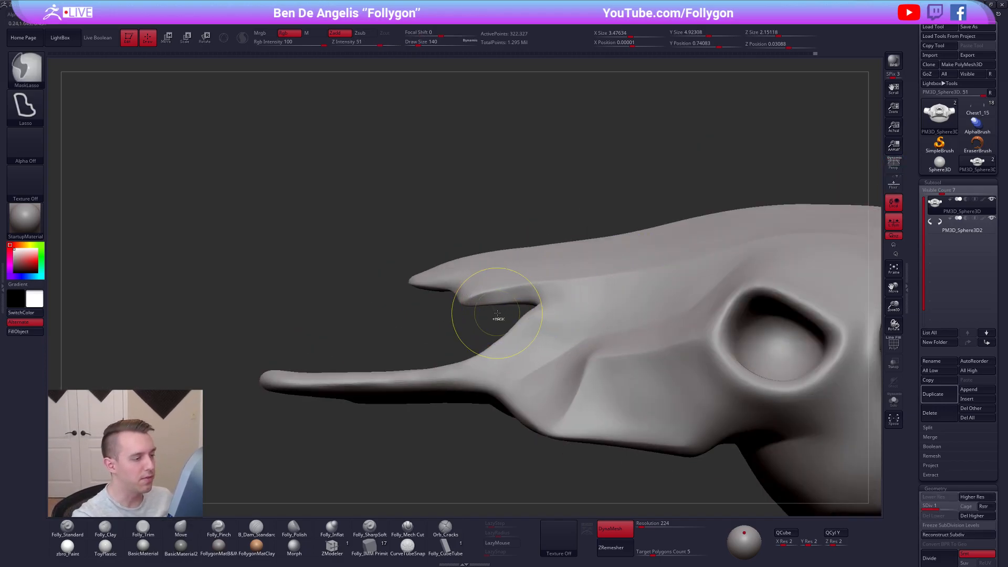
mouse_move(564, 294)
ctrl+mouse_down()
mouse_move(341, 218)
mouse_move(530, 310)
ctrl+mouse_up()
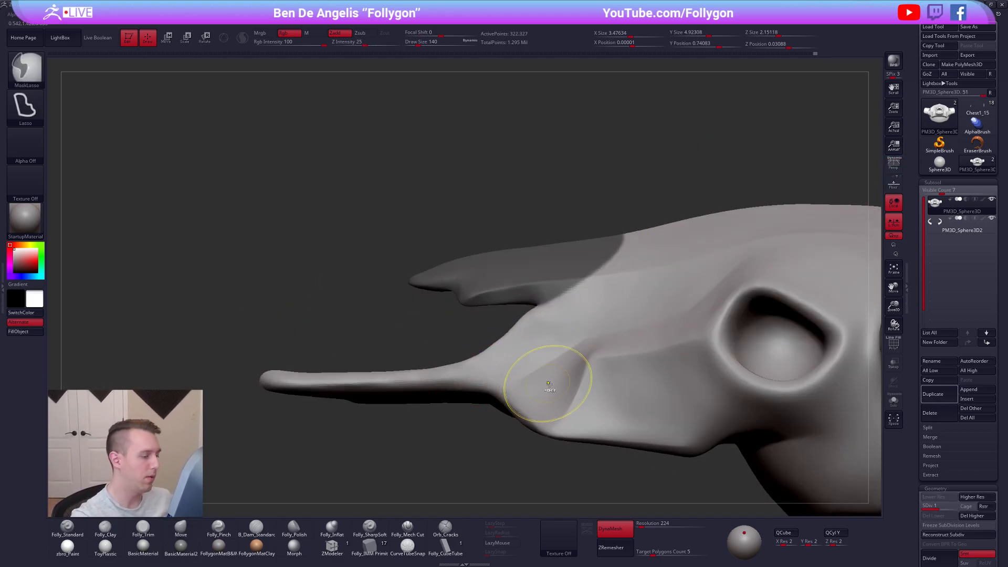
key(5)
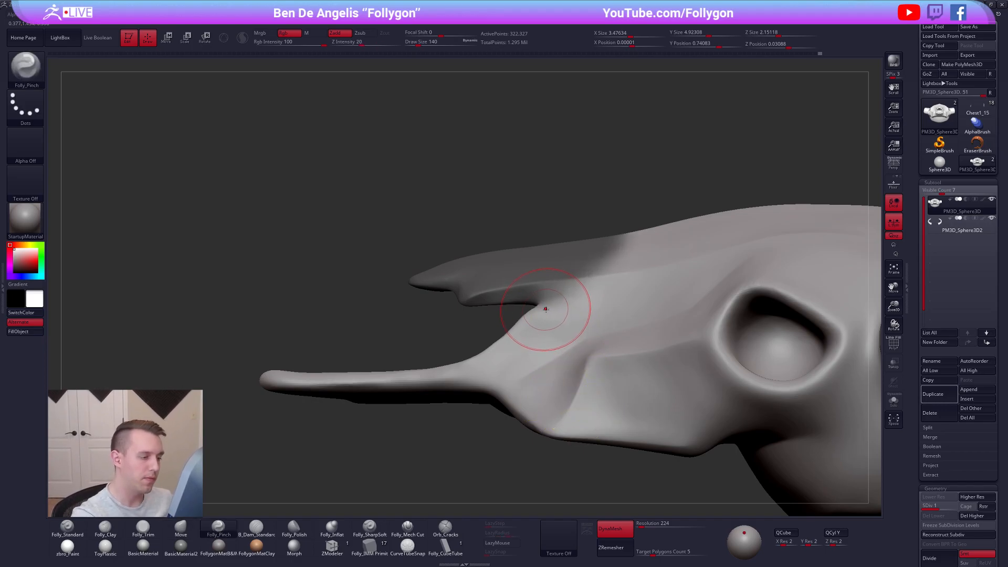
key(4)
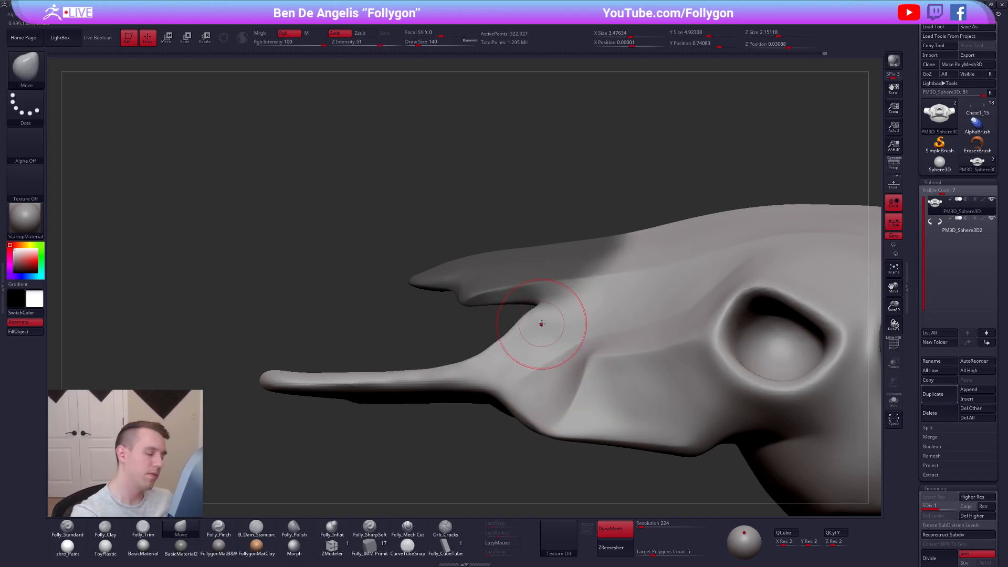
Invert the mask to free the front of the nasal bone and set the Move brush's draw size to 253
key(space)
ctrl+click(565, 212)
key(space)
drag(536, 278, 540, 303)
key(space)
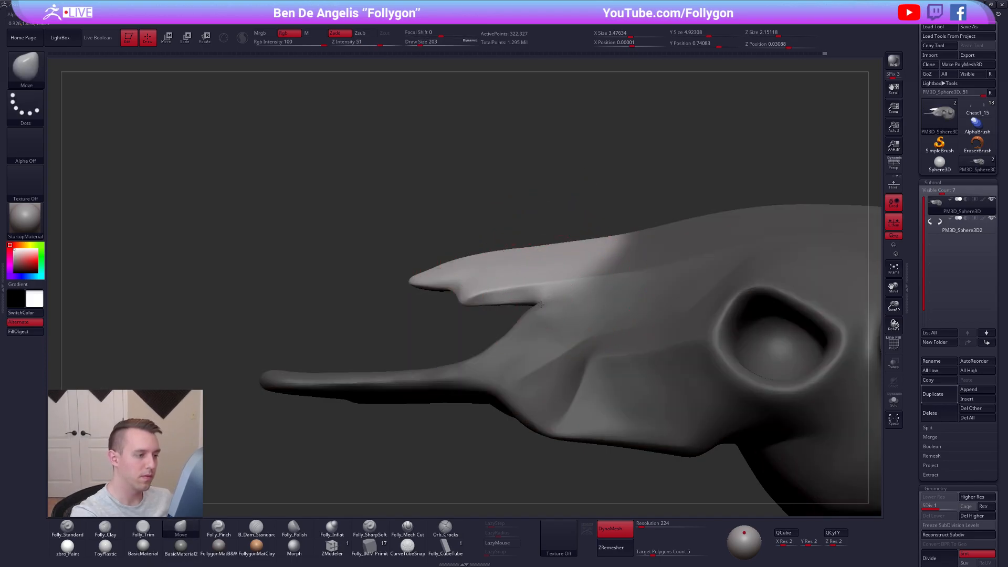
Invert the mask back onto the front of the nasal bone and set the Move brush's draw size to 160
right_drag(540, 304, 555, 241)
ctrl+drag(591, 214, 603, 238)
mouse_move(603, 238)
right_down()
mouse_move(586, 345)
mouse_move(592, 397)
mouse_move(622, 379)
mouse_move(562, 364)
right_up()
key(ctrl+z)
ctrl+click(621, 377)
key(space)
drag(581, 360, 578, 360)
right_drag(576, 320, 582, 310)
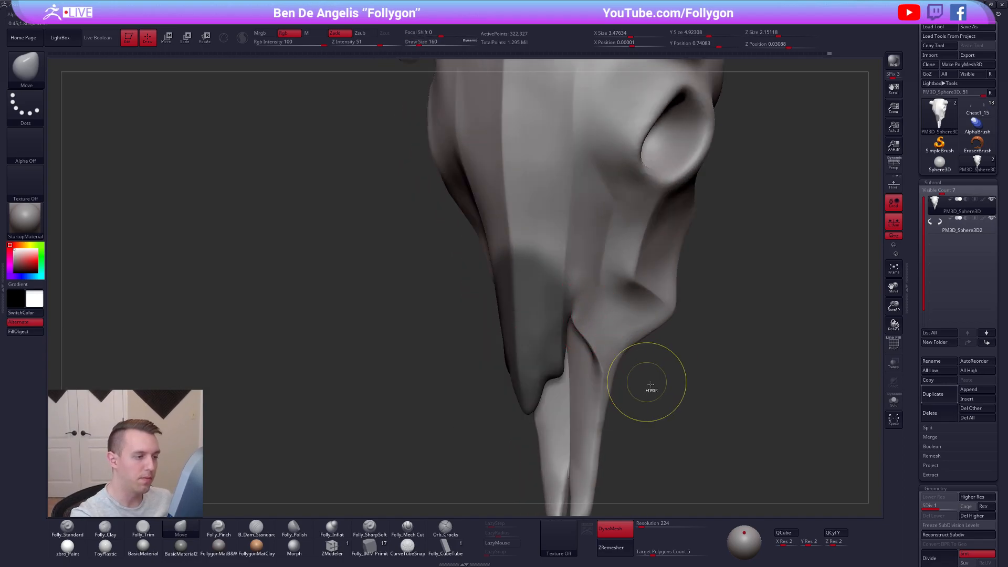
Clear the mask on the nasal bone and flatten the area beside the nasal notch with Folly_Trim
ctrl+drag(648, 386, 660, 400)
key(3)
mouse_move(589, 315)
mouse_down()
mouse_move(566, 257)
mouse_move(583, 300)
mouse_up()
right_drag(590, 297, 603, 297)
Turn off local symmetry and switch the view to perspective
mouse_move(663, 398)
right_down()
mouse_move(632, 402)
mouse_move(679, 426)
mouse_move(711, 426)
mouse_move(688, 412)
mouse_move(729, 417)
mouse_move(744, 344)
mouse_move(734, 336)
mouse_move(719, 401)
right_up()
key(alt+s)
click(894, 222)
click(893, 164)
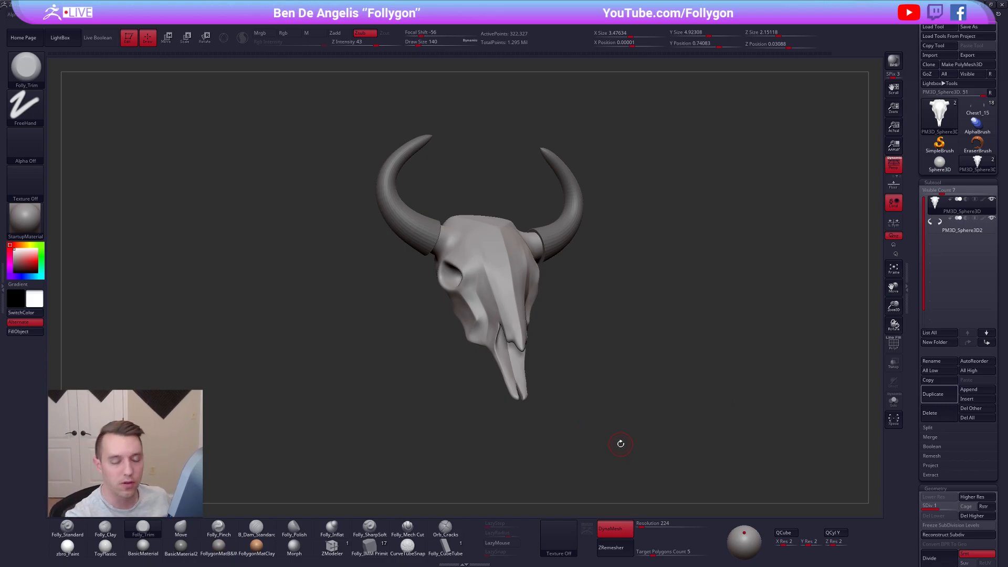
Examine the skull's overall shape from the front and both sides in perspective
right_drag(606, 446, 551, 423)
ctrl+right_drag(536, 339, 531, 385)
key(space)
drag(556, 342, 559, 341)
right_drag(558, 341, 593, 386)
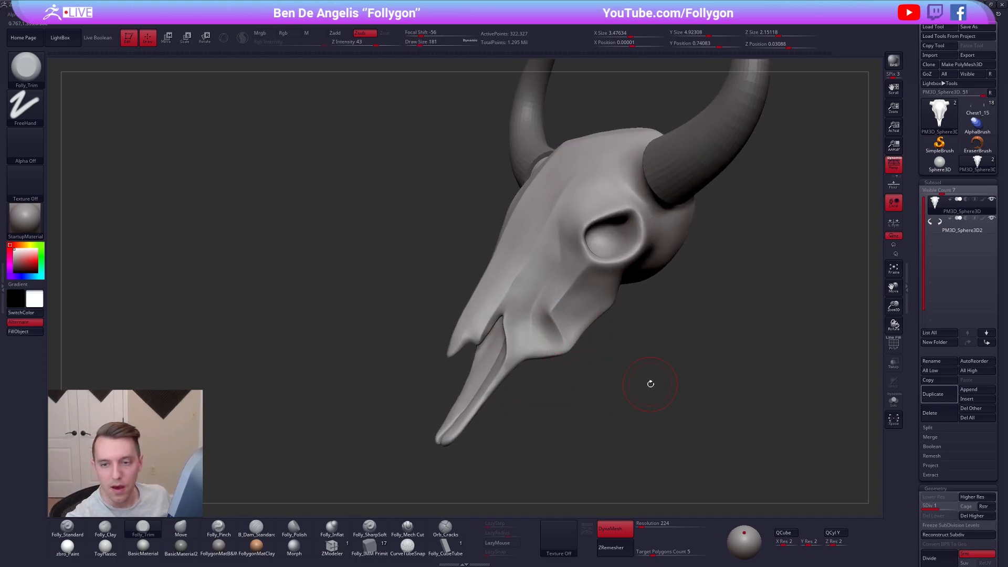
key(space)
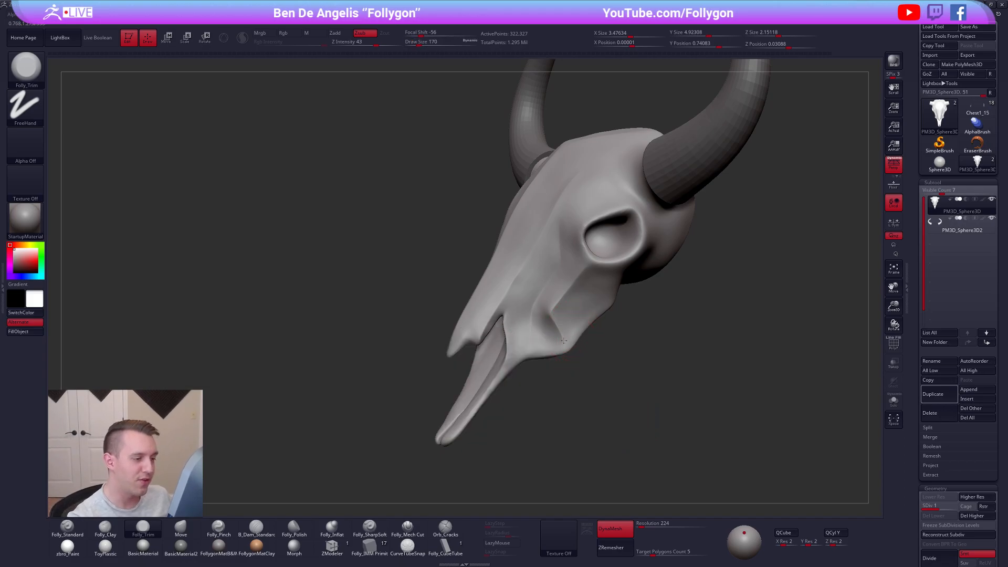
right_drag(556, 341, 575, 315)
key(space)
drag(577, 309, 570, 303)
key(b)
key(m)
key(v)
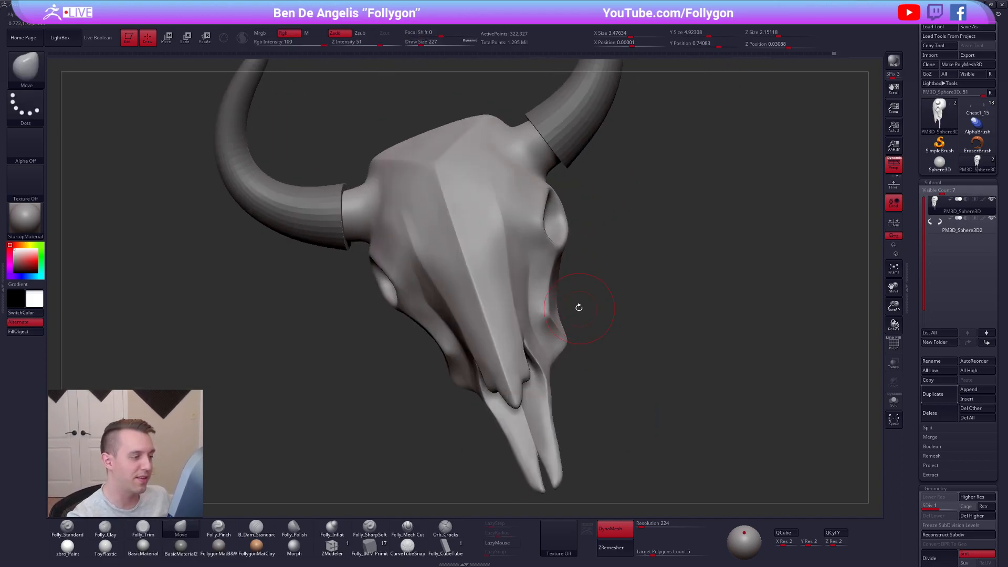
key(w)
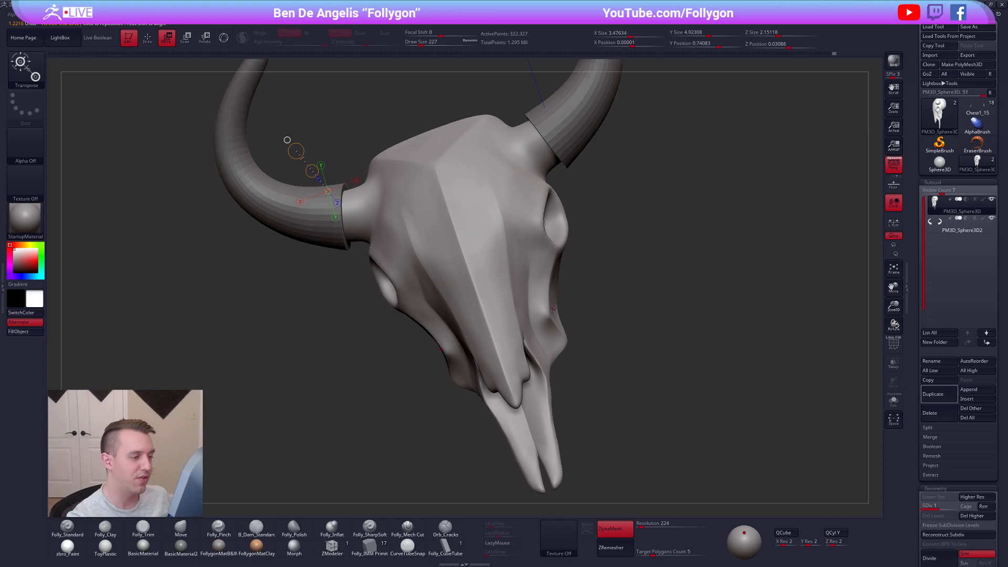
key(q)
Flatten the surfaces of the long front prongs of the snout with Folly_Trim at a draw size of 160
mouse_move(555, 364)
right_down()
mouse_move(568, 385)
mouse_move(591, 304)
mouse_move(605, 295)
mouse_move(579, 316)
mouse_move(587, 306)
right_up()
key(space)
key(3)
key(space)
key(s)
drag(582, 308, 586, 355)
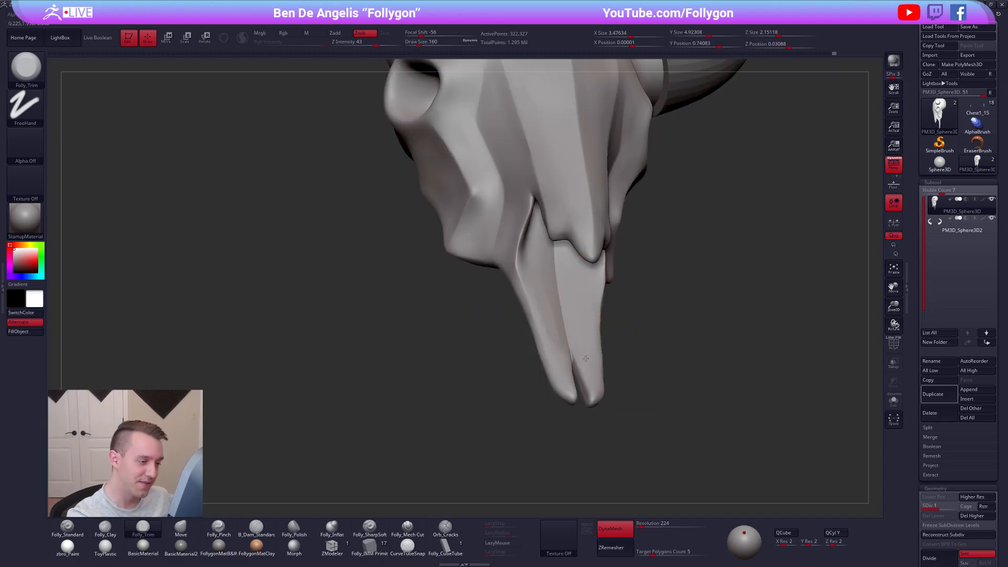
right_drag(588, 350, 592, 286)
right_drag(588, 361, 576, 315)
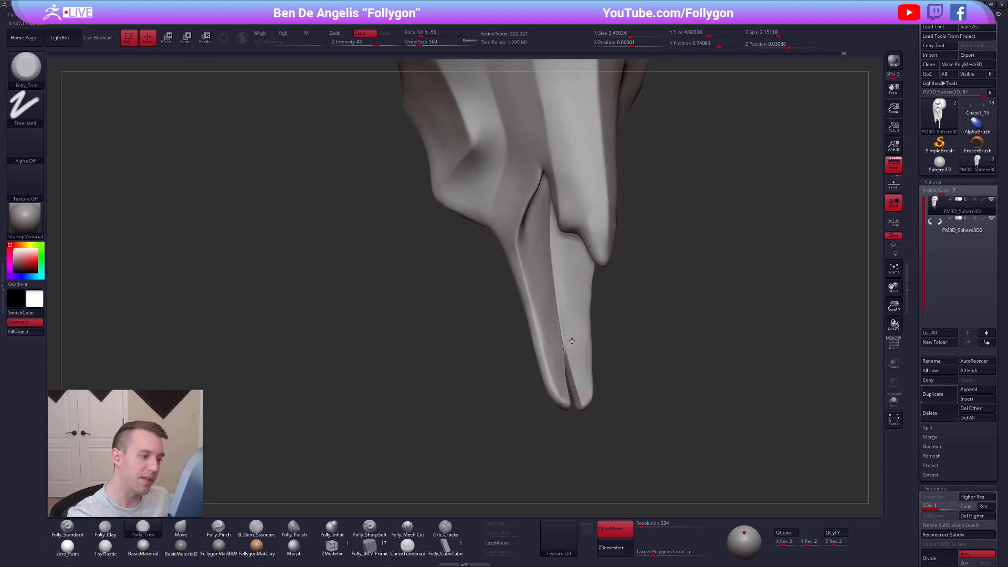
mouse_move(573, 353)
right_down()
mouse_move(571, 333)
mouse_move(573, 351)
right_up()
right_click(565, 282)
Adjust the shape of the front prongs with the Move brush at a draw size of 104
key(b)
key(m)
key(v)
key(space)
drag(572, 351, 568, 304)
mouse_move(571, 308)
right_down()
mouse_move(578, 326)
mouse_move(548, 360)
mouse_move(562, 377)
mouse_move(552, 404)
mouse_move(546, 395)
mouse_move(550, 439)
right_up()
mouse_move(632, 486)
right_down()
mouse_move(653, 462)
mouse_move(646, 423)
mouse_move(614, 438)
mouse_move(644, 423)
mouse_move(628, 431)
mouse_move(647, 438)
mouse_move(625, 452)
mouse_move(681, 425)
mouse_move(629, 446)
right_up()
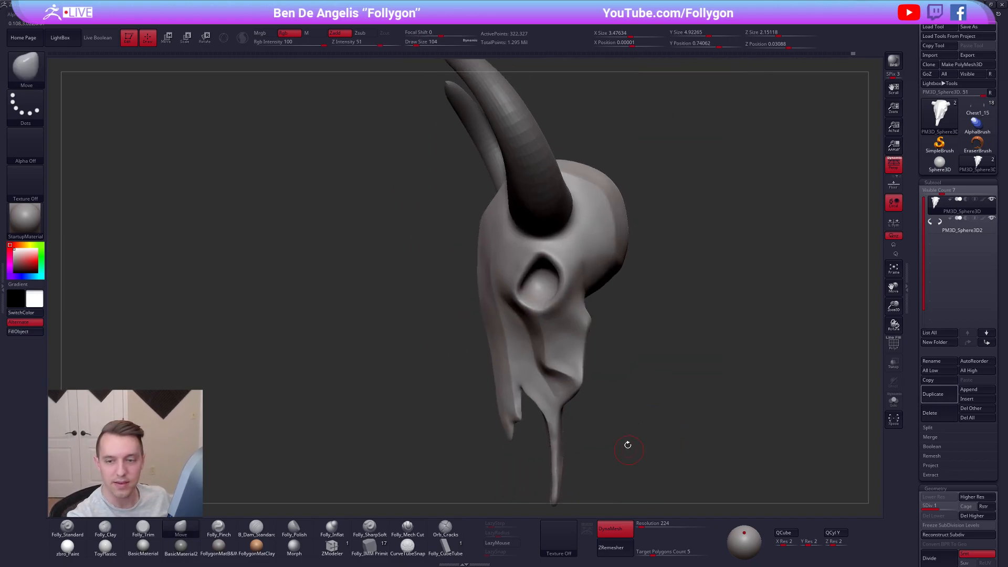
Reshape the forehead and nasal profile in side view with the Move brush at a draw size of 558
mouse_move(598, 362)
alt+right_down()
mouse_move(637, 337)
mouse_move(643, 316)
alt+right_up()
key(space)
drag(558, 307, 566, 307)
ctrl+right_drag(567, 342, 568, 292)
key(space)
drag(580, 309, 540, 303)
key(space)
right_drag(541, 305, 664, 281)
ctrl+right_drag(581, 208, 581, 239)
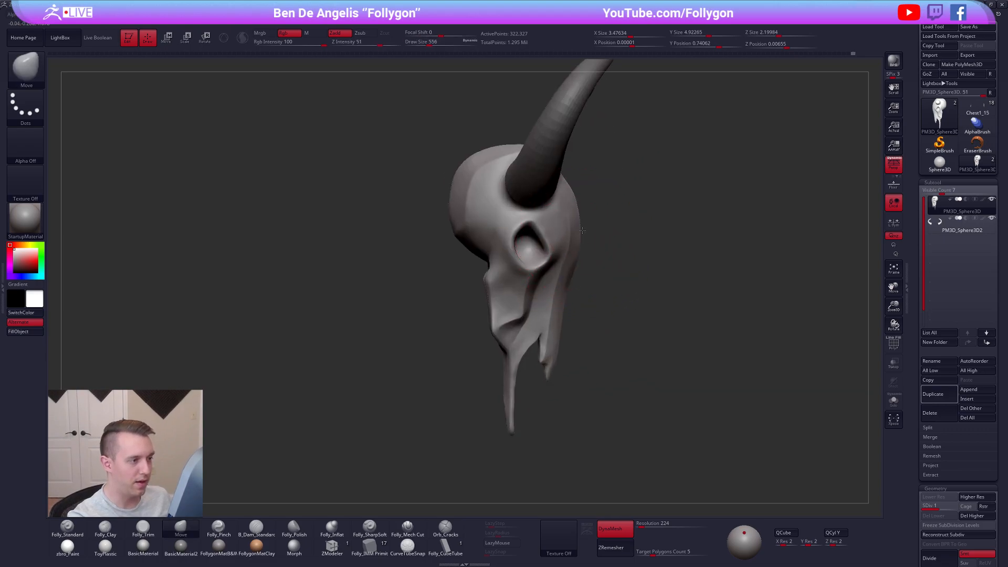
drag(565, 309, 559, 314)
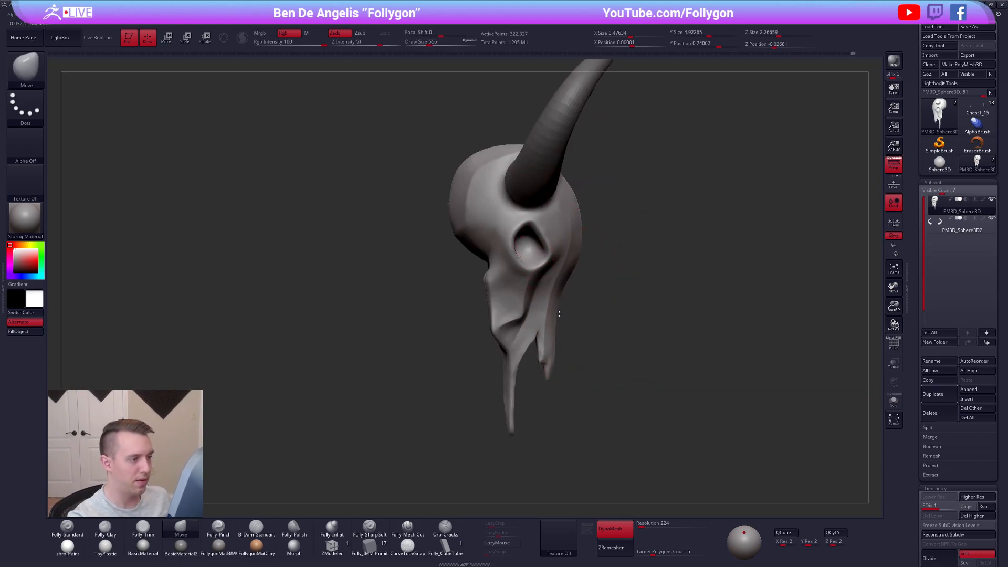
Lasso-mask the lower part of the skull from the eye sockets down
right_drag(637, 336, 569, 380)
key(space)
drag(620, 344, 611, 341)
mouse_move(645, 386)
alt+right_down()
mouse_move(615, 400)
mouse_move(644, 423)
mouse_move(662, 315)
alt+right_up()
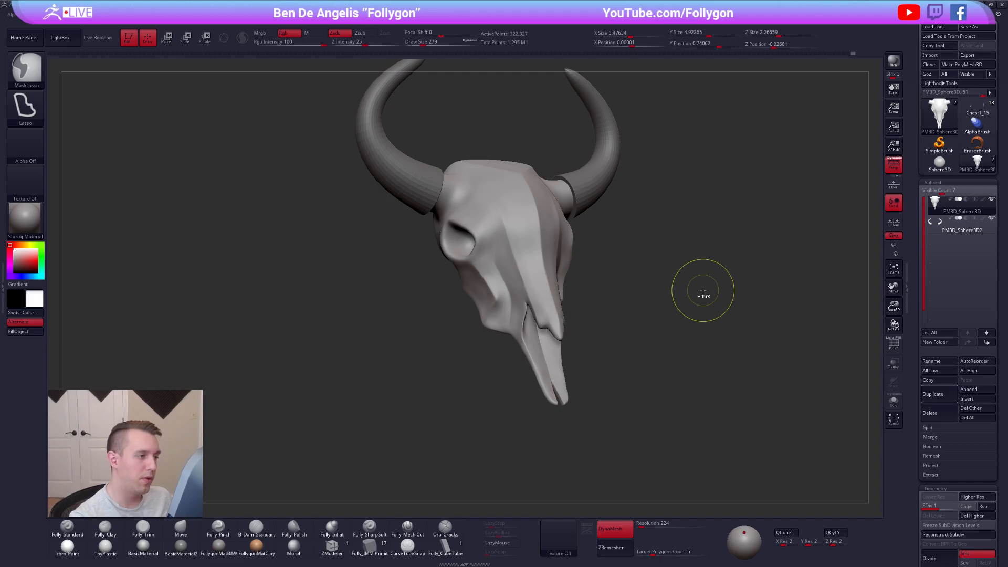
mouse_move(663, 233)
ctrl+mouse_down()
mouse_move(407, 237)
mouse_move(761, 386)
ctrl+mouse_up()
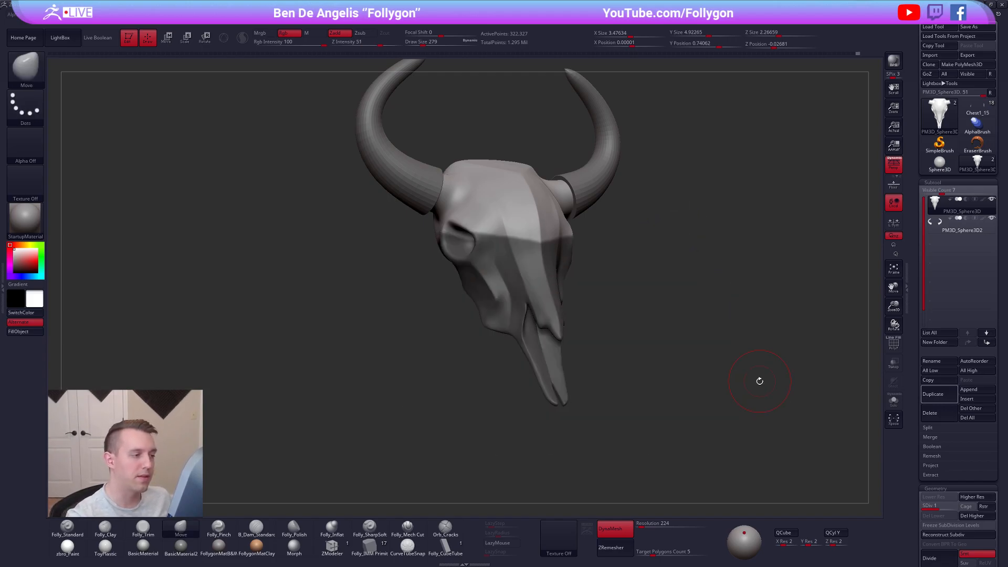
Isolate the skull from the horns in Solo mode and set the Move brush's draw size to 113
key(shift+s)
alt+right_drag(421, 230, 578, 305)
ctrl+right_drag(545, 262, 580, 276)
key(space)
drag(618, 276, 610, 276)
Blur the mask edge that crosses the skull at the eye sockets
drag(919, 314, 937, 222)
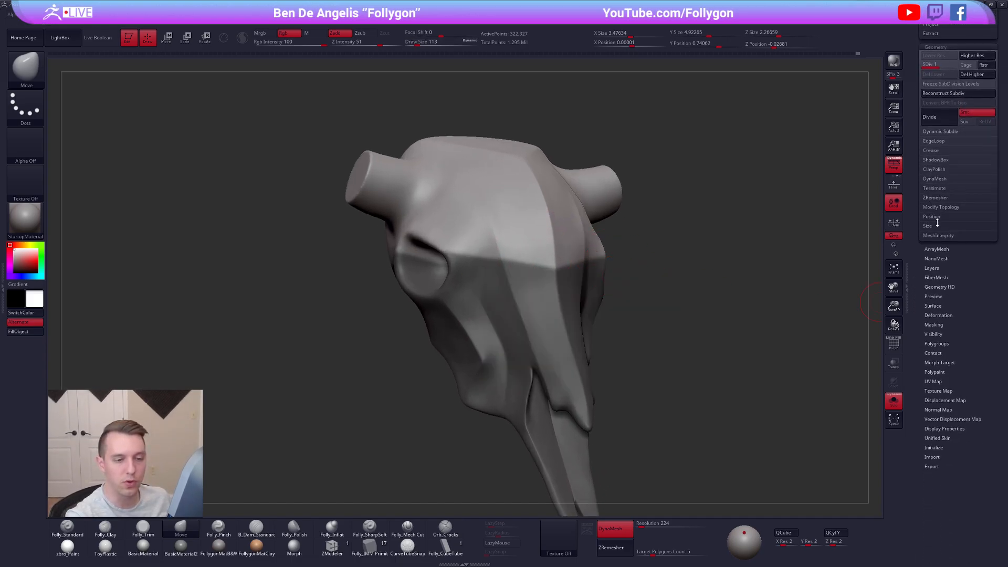
click(940, 324)
drag(965, 325, 966, 273)
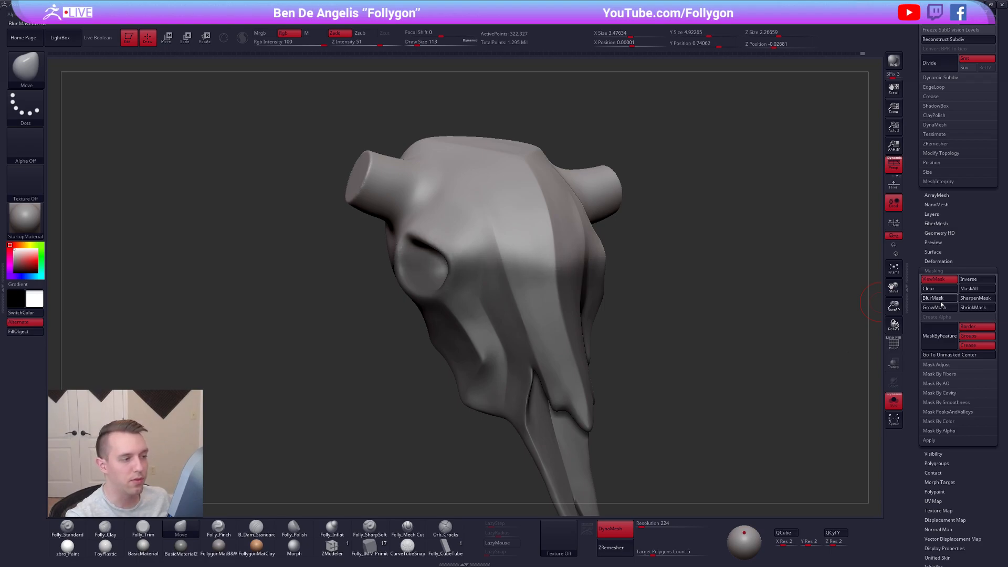
ctrl+right_drag(527, 264, 577, 321)
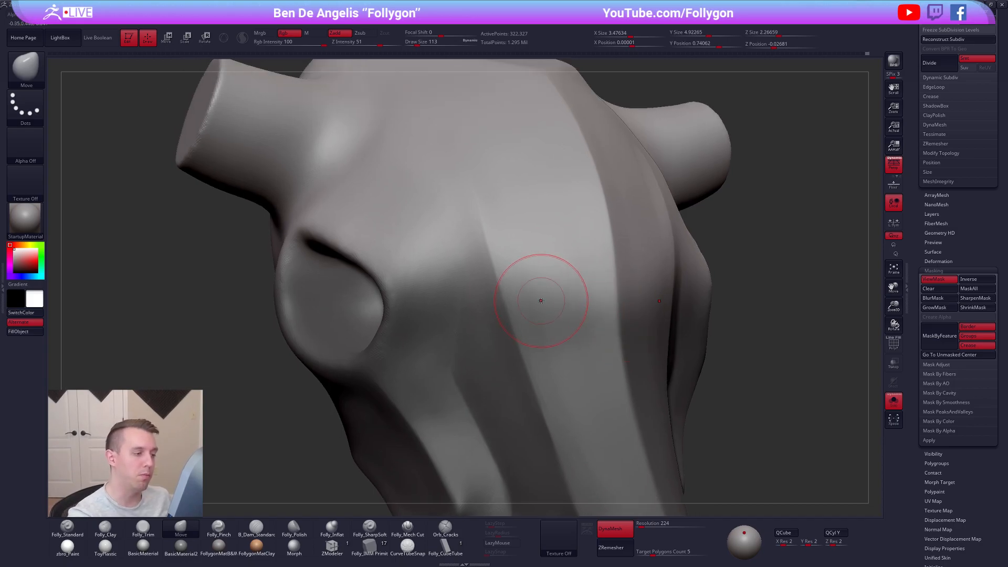
Draw several Transpose lines across the blurred mask edge and return to drawing mode
key(w)
drag(546, 283, 550, 403)
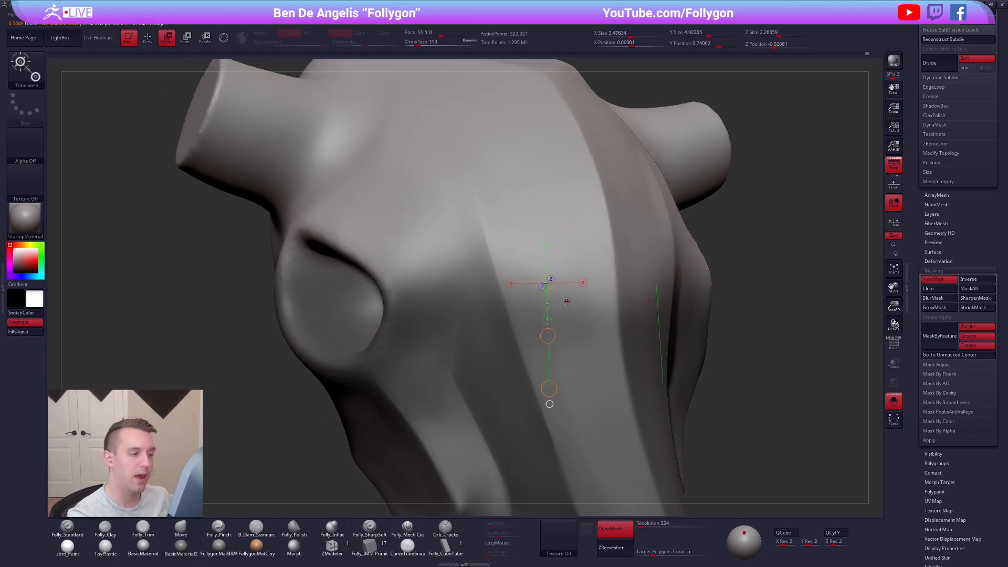
drag(567, 305, 573, 199)
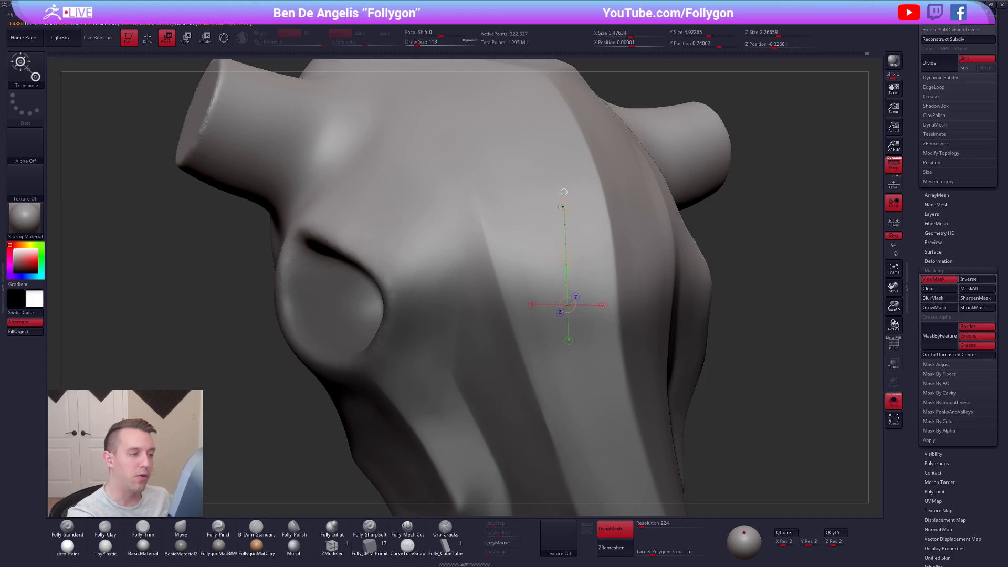
drag(645, 303, 628, 191)
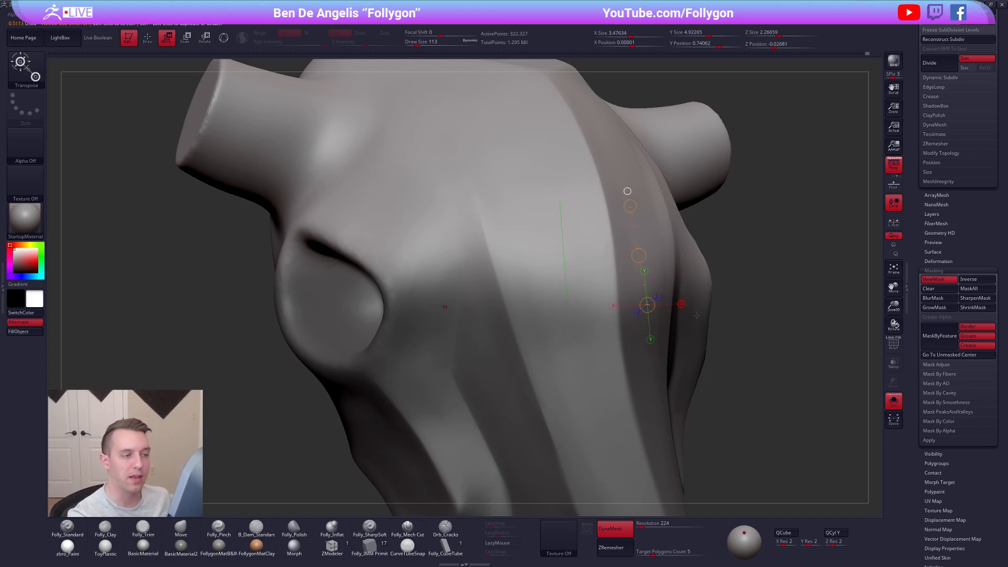
key(q)
Replace the mask with a lassoed band across the eye sockets and blur its edges
mouse_move(756, 310)
ctrl+mouse_down()
mouse_move(747, 292)
mouse_move(567, 272)
mouse_move(452, 504)
mouse_move(766, 326)
ctrl+mouse_up()
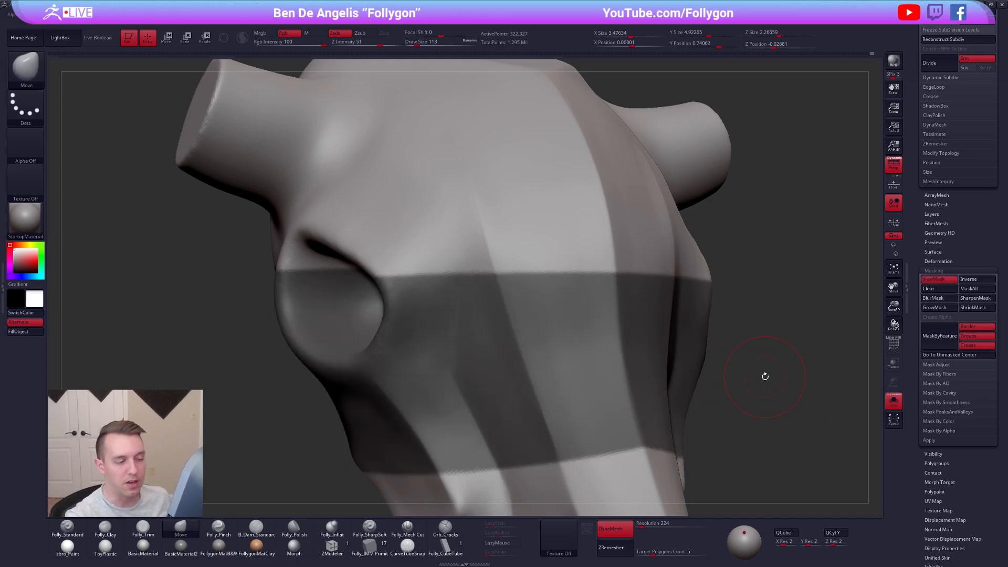
ctrl+click(554, 314)
ctrl+click(554, 316)
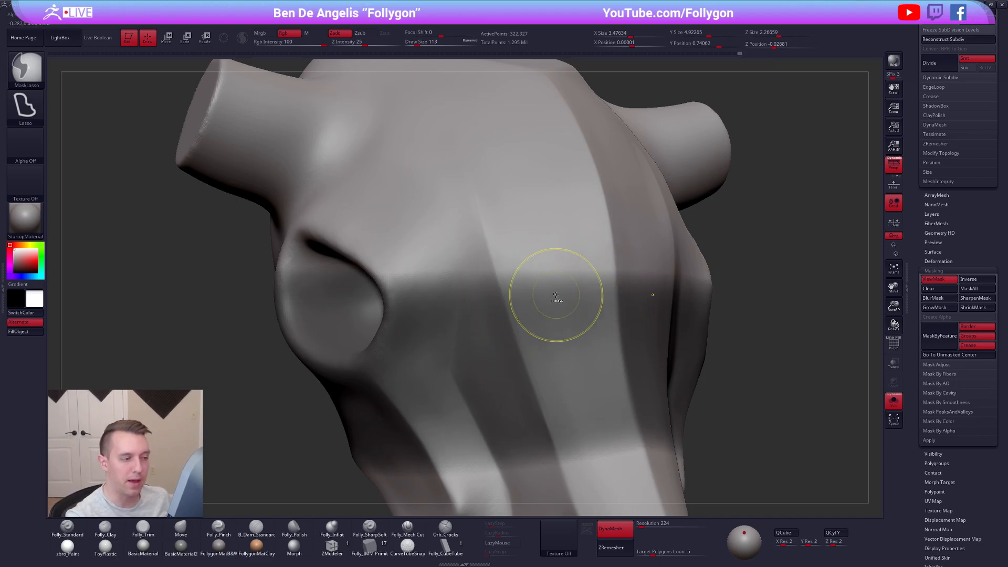
Invert the band mask and sharpen its edges before clearing it
ctrl+click(810, 293)
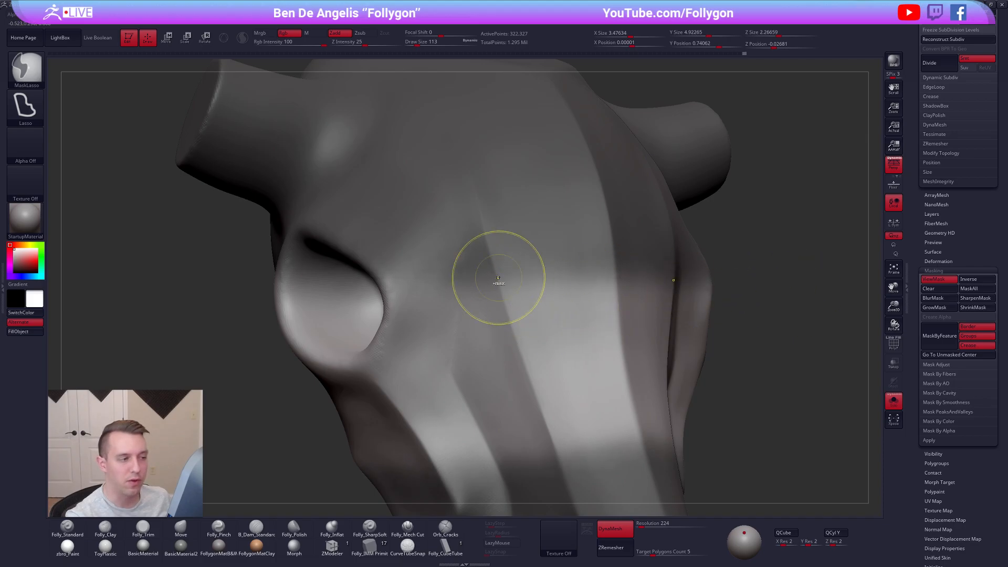
ctrl+alt+click(544, 303)
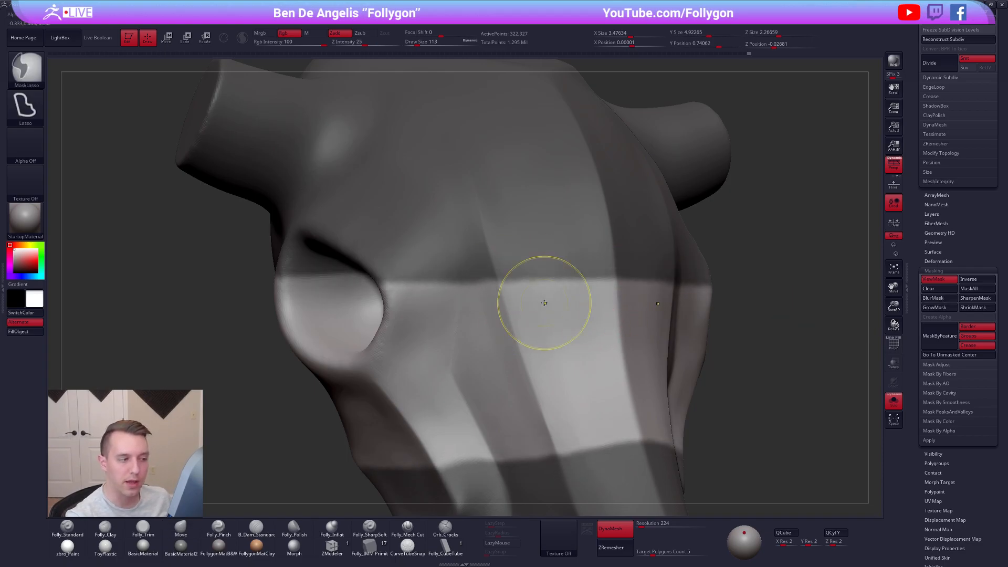
mouse_move(797, 345)
ctrl+mouse_down()
mouse_move(737, 351)
mouse_move(713, 329)
ctrl+mouse_up()
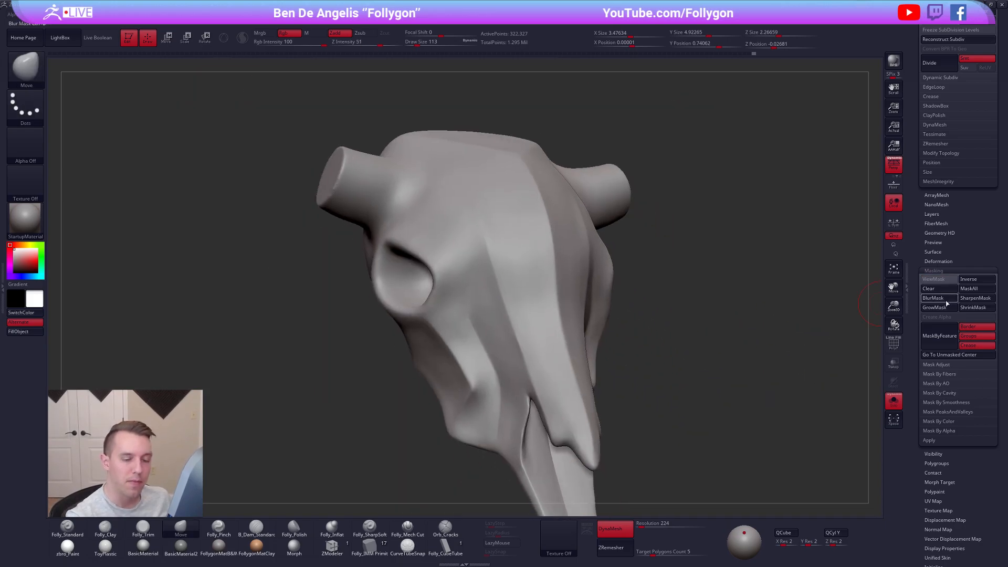
Mask the upper part of the skull with a soft edge below the eye sockets and clear it
mouse_move(656, 216)
ctrl+mouse_down()
mouse_move(462, 113)
mouse_move(271, 237)
mouse_move(540, 315)
mouse_move(536, 327)
ctrl+mouse_up()
mouse_move(826, 278)
alt+mouse_down()
mouse_move(855, 333)
mouse_move(844, 322)
alt+mouse_up()
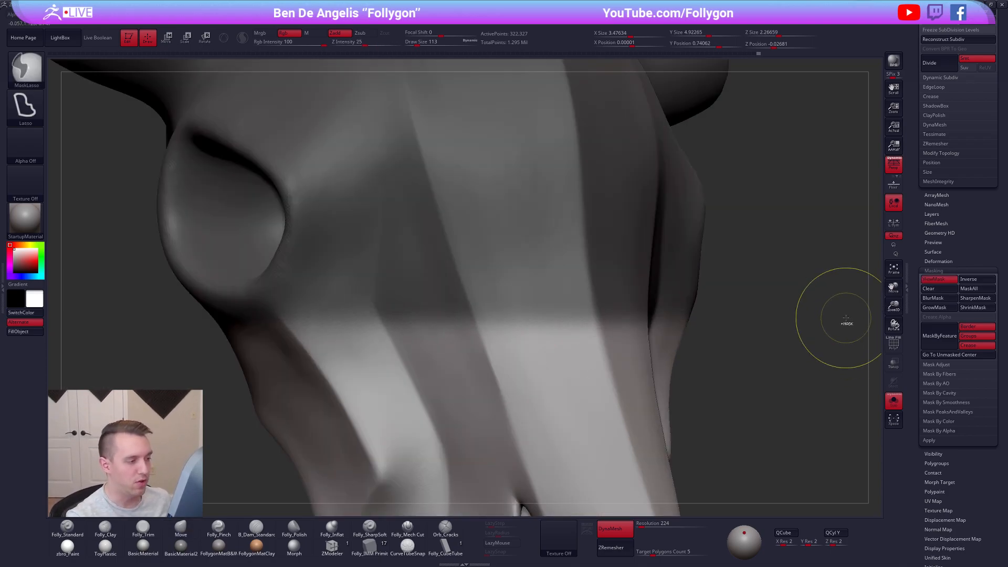
alt+drag(777, 357, 854, 270)
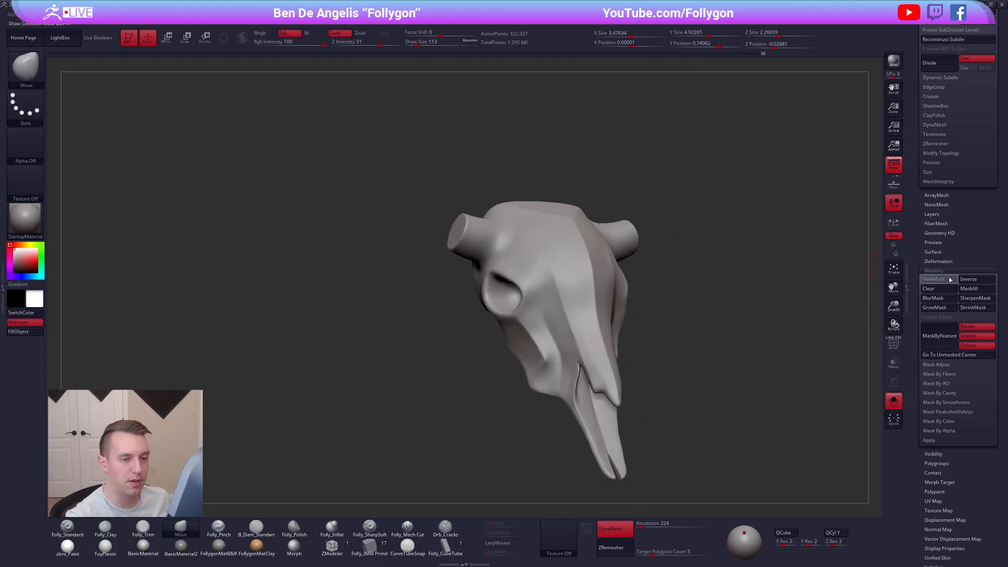
Set the Move brush's draw size to 68 for working around the eye socket
drag(951, 271, 938, 419)
mouse_move(689, 334)
mouse_down()
mouse_move(663, 368)
mouse_move(568, 321)
mouse_move(575, 331)
mouse_up()
key(space)
drag(638, 349, 563, 341)
ctrl+right_drag(564, 341, 588, 366)
key(space)
drag(609, 338, 604, 338)
alt+right_drag(587, 320, 544, 350)
key(space)
drag(574, 290, 571, 290)
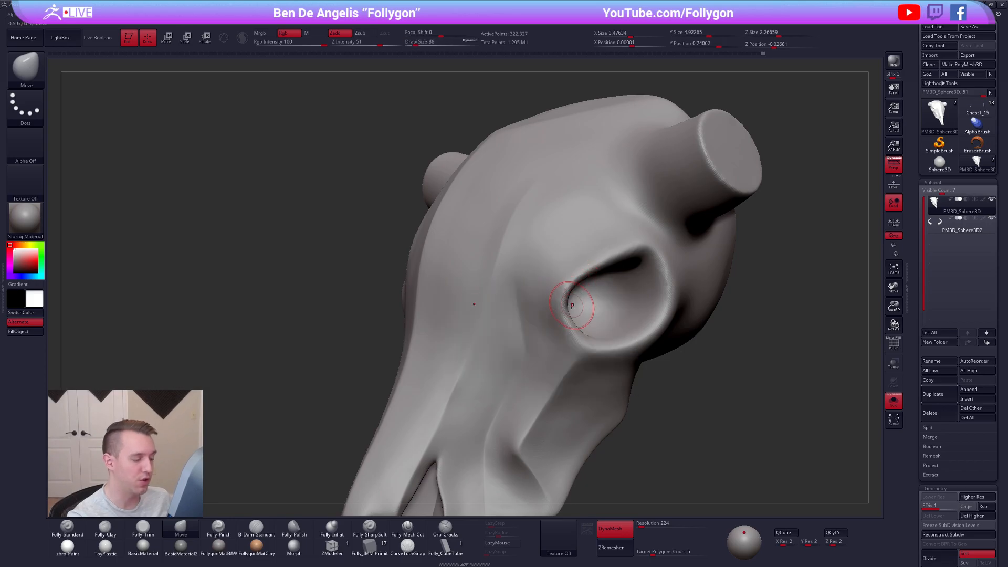
Sharpen the rim of the eye socket with Folly_Mech Cut at a Z Intensity of 15
alt+right_drag(573, 304, 562, 324)
click(408, 528)
drag(627, 268, 552, 303)
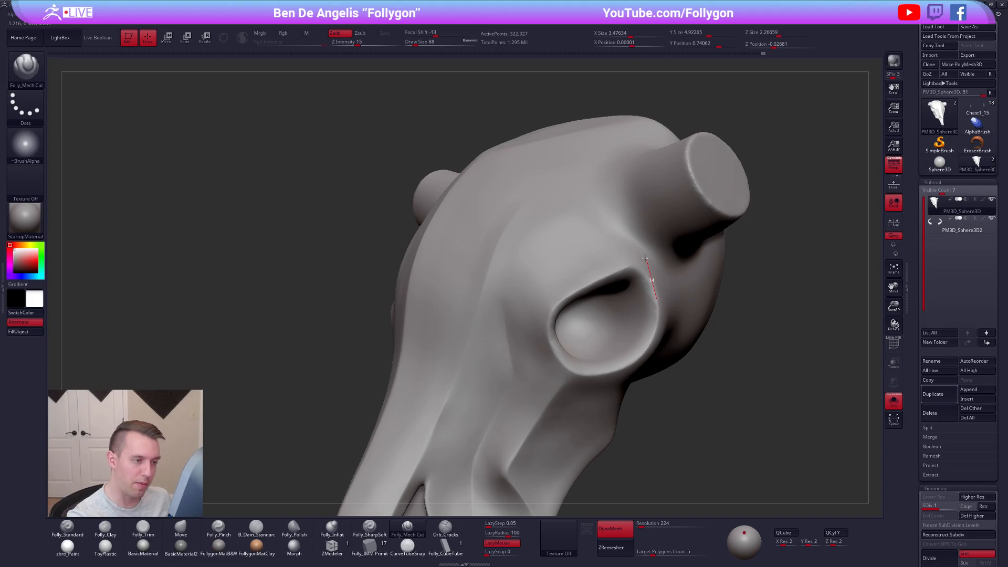
drag(595, 250, 587, 255)
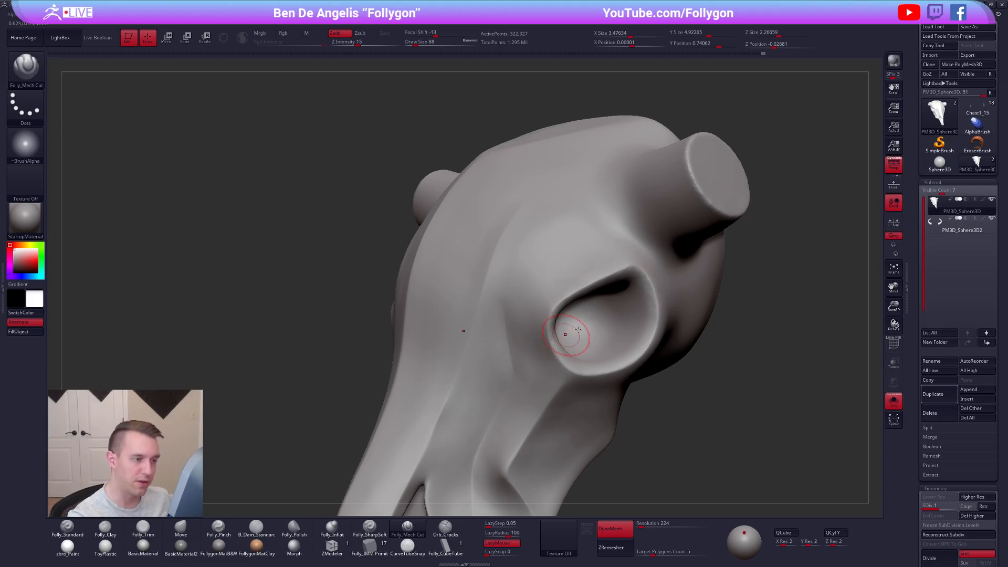
right_drag(649, 269, 637, 270)
drag(621, 270, 647, 259)
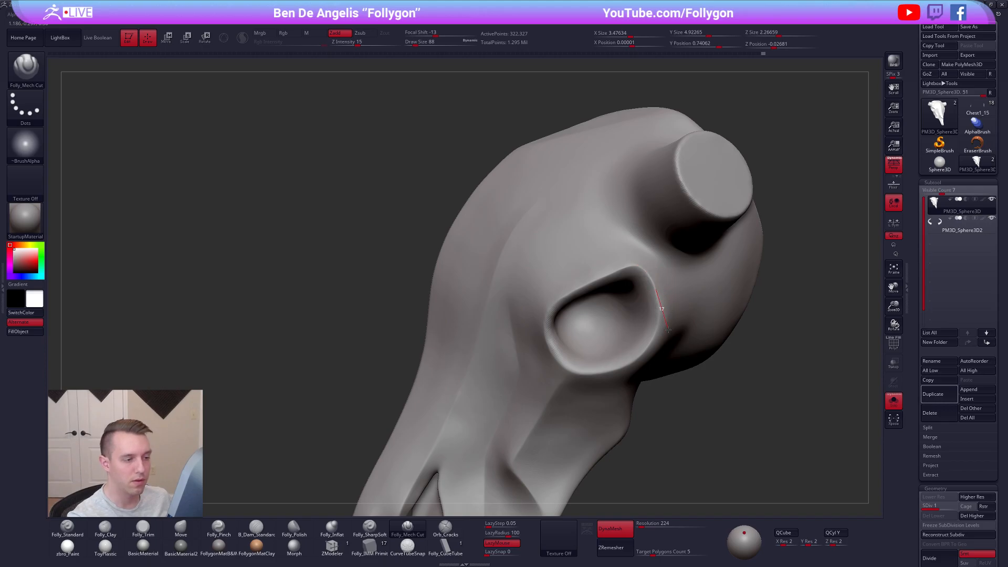
drag(623, 382, 617, 383)
Nudge the upper rim of the eye socket with the Move brush and smooth its inner edge
key(b)
key(m)
key(v)
drag(620, 267, 623, 267)
shift+drag(544, 304, 540, 310)
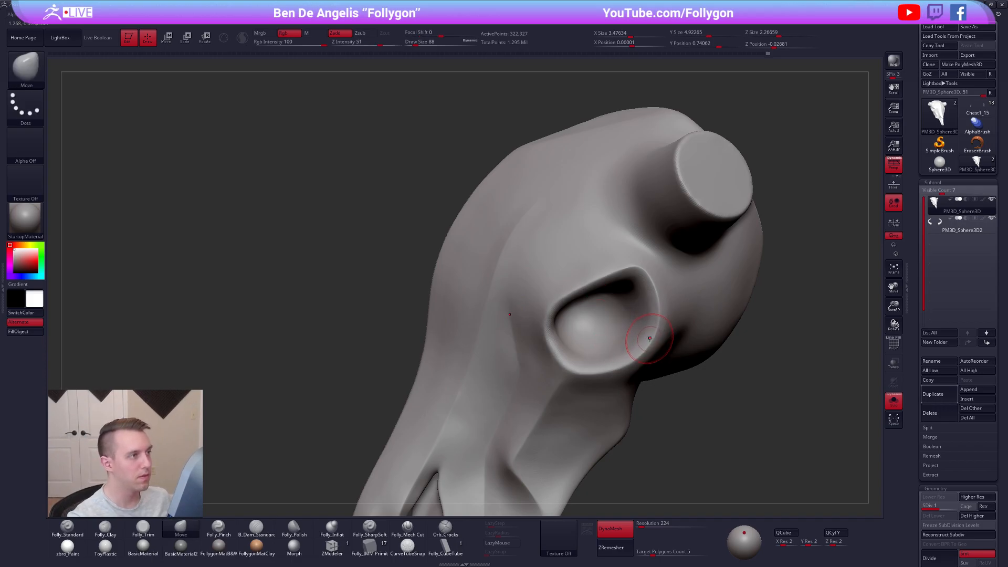
Raise the skull to subdivision level 2 and sharpen the outer rim of the eye socket with Folly_Mech Cut
key(ctrl+d)
key(d)
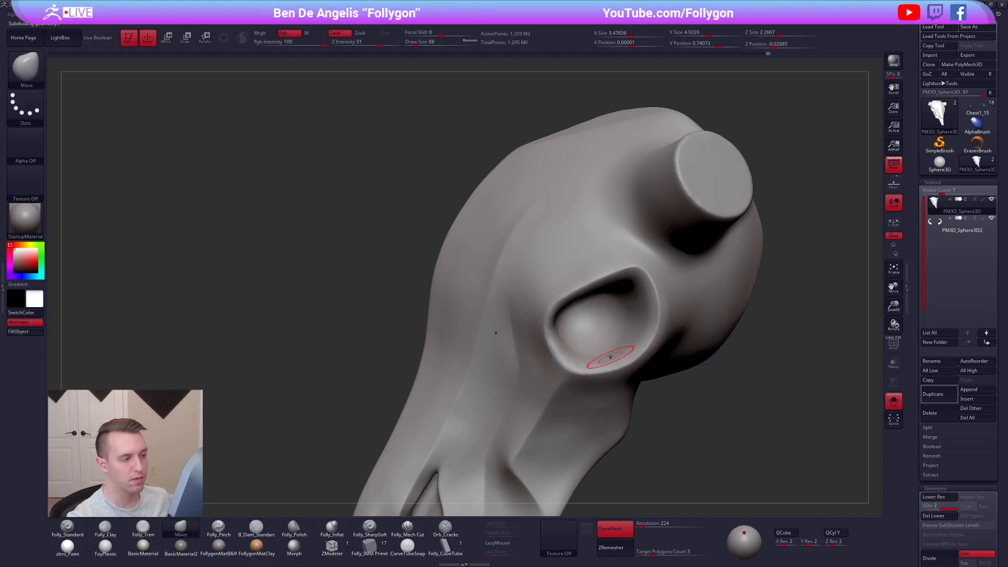
click(407, 528)
drag(625, 270, 584, 284)
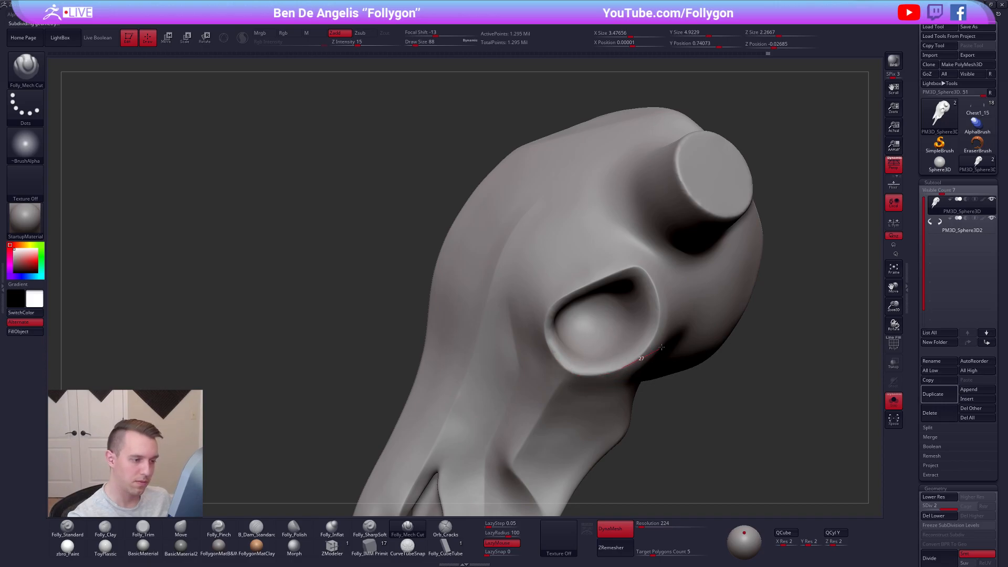
drag(667, 289, 659, 271)
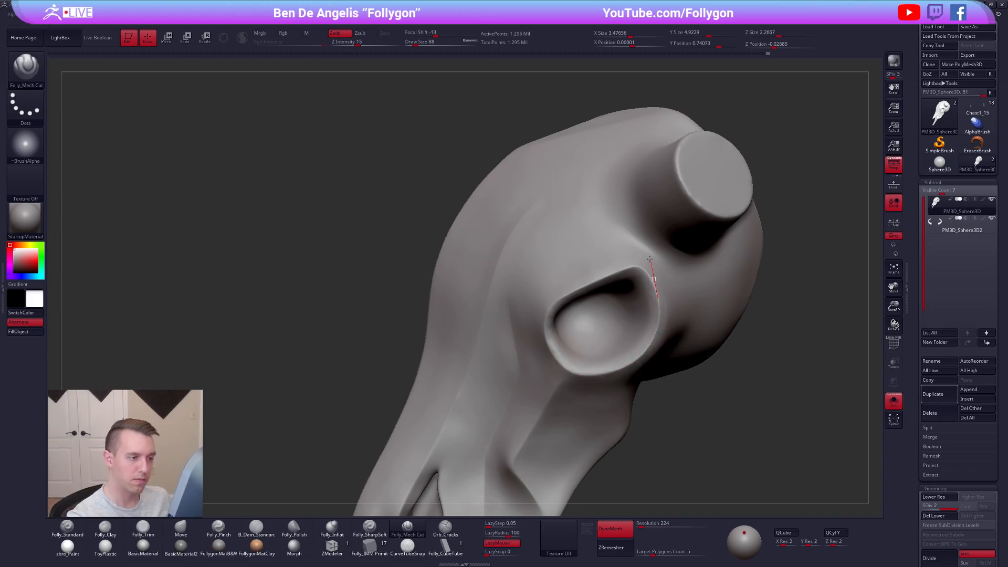
key(shift)
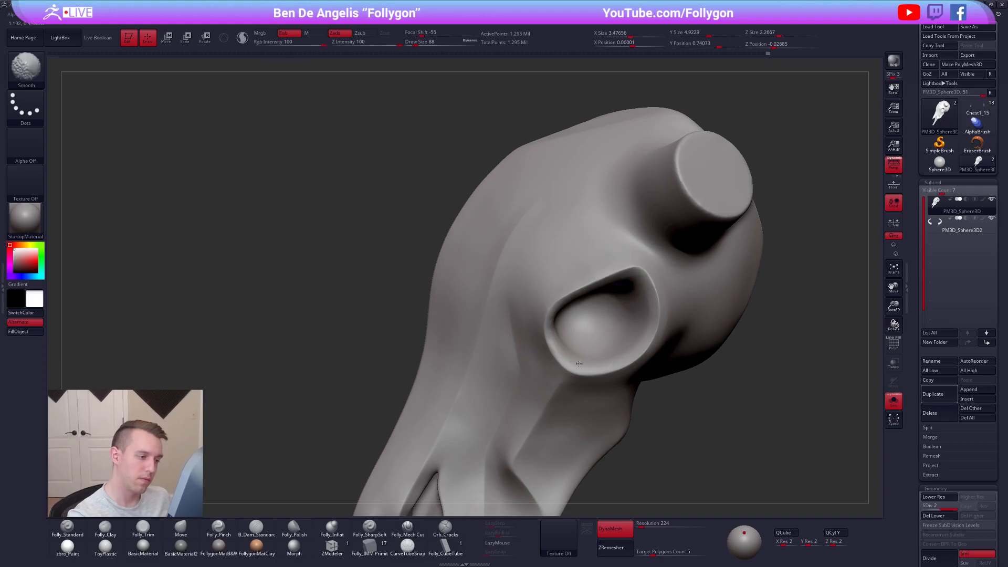
Reshape the outer edge of the eye sockets in front view with the Move brush at draw size 150, dropping to subdivision level 1
mouse_move(561, 341)
right_down()
mouse_move(544, 330)
mouse_move(554, 320)
mouse_move(605, 325)
mouse_move(705, 393)
mouse_move(652, 403)
mouse_move(600, 321)
mouse_move(614, 321)
mouse_move(598, 349)
right_up()
key(4)
key(space)
drag(621, 302, 623, 293)
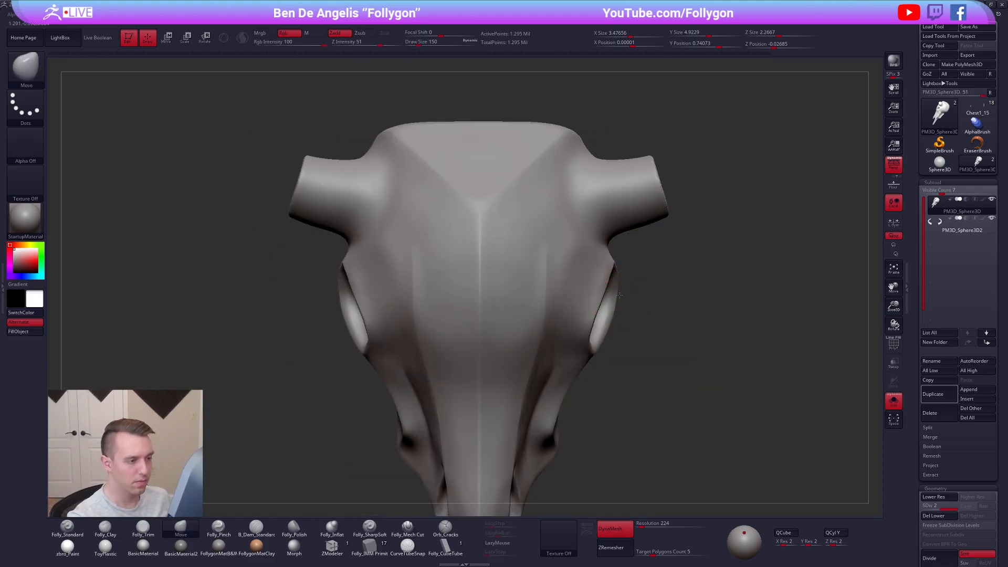
key(shift+d)
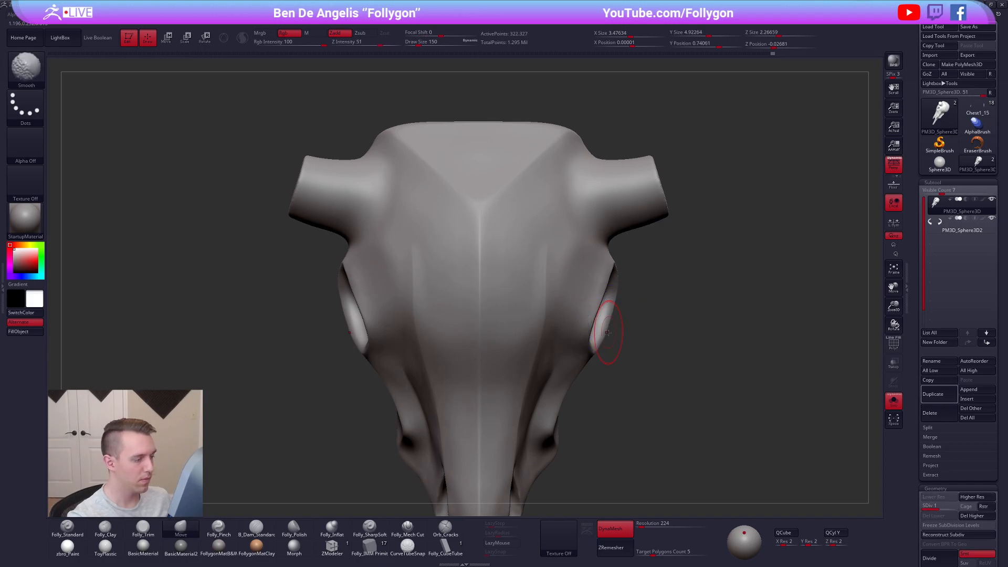
ctrl+right_drag(626, 324, 635, 278)
Return to subdivision level 2 and set the Move brush's draw size to 239 for adjusting the skull's overall profile
right_drag(635, 278, 687, 383)
key(d)
right_drag(693, 420, 649, 421)
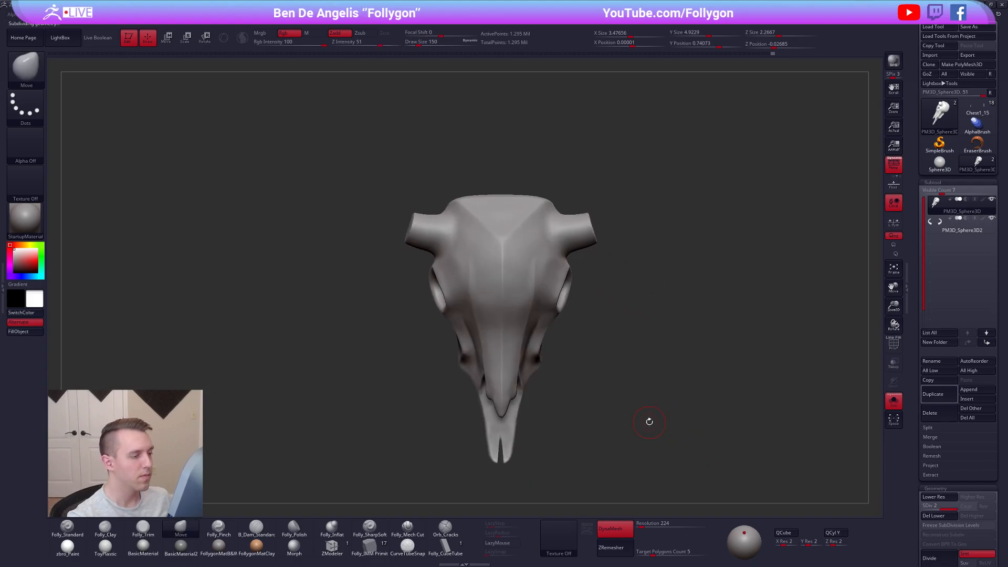
right_drag(507, 349, 475, 385)
key(space)
drag(475, 384, 484, 385)
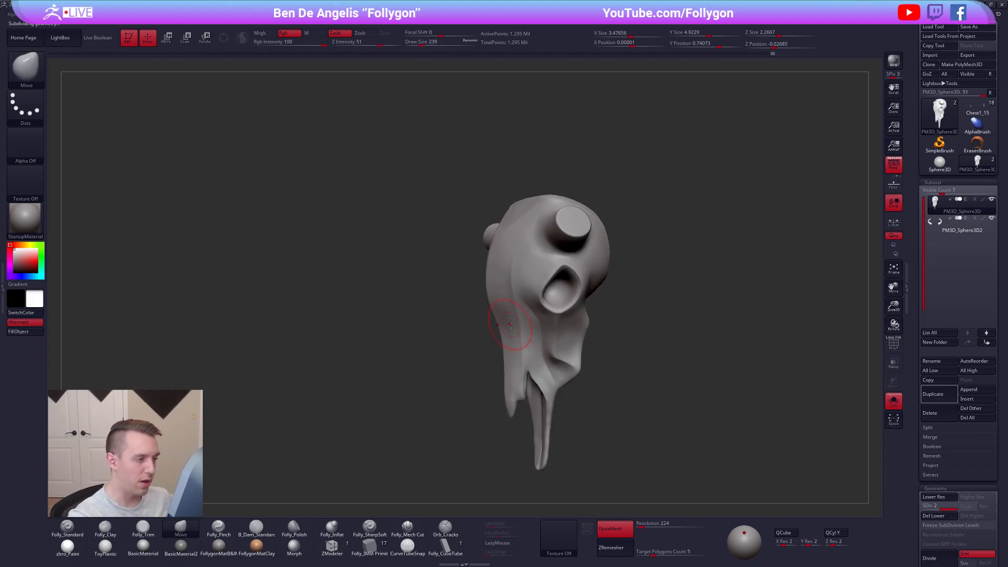
right_drag(484, 378, 517, 376)
Sharpen the ridge along the upper back of the cranium behind the horn base with Folly_Mech Cut at draw size 227
click(418, 535)
mouse_move(496, 420)
right_down()
mouse_move(543, 244)
mouse_move(531, 243)
right_up()
key(space)
drag(531, 245, 535, 245)
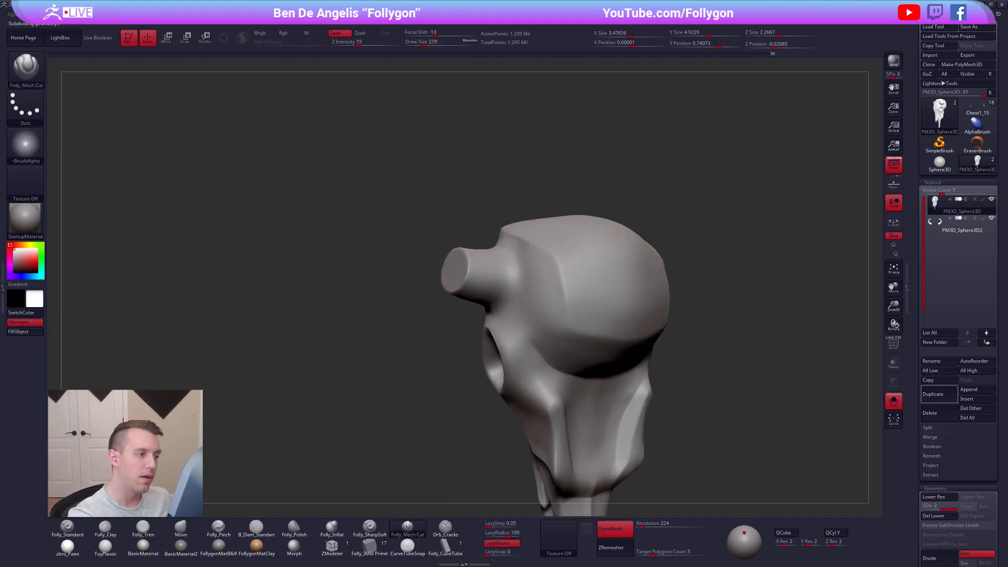
right_drag(490, 273, 531, 248)
key(space)
drag(533, 248, 537, 250)
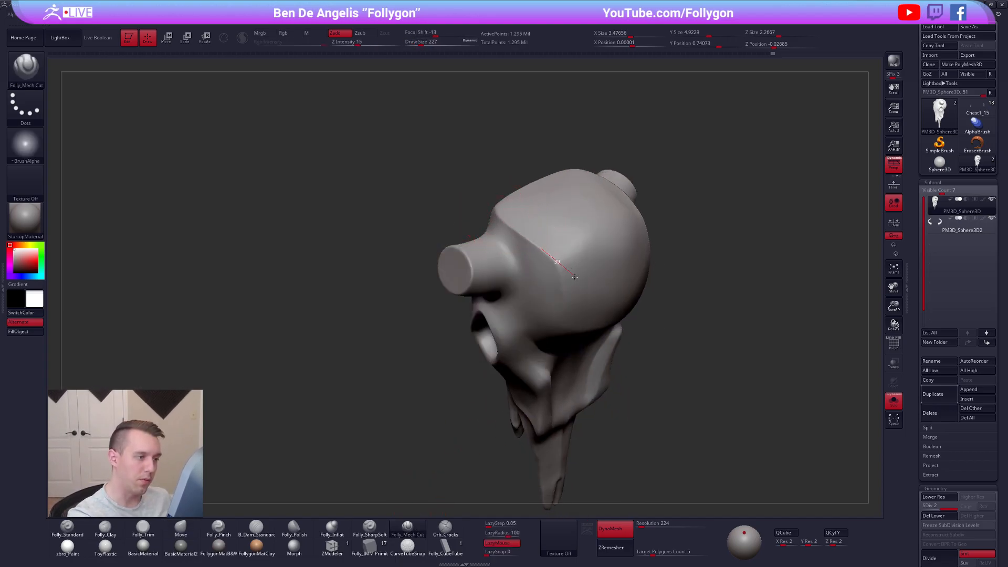
Define the lower back edge of the cranium with Folly_Mech Cut and smooth the surface below it
right_drag(565, 355, 567, 271)
drag(567, 333, 567, 337)
right_drag(604, 331, 568, 334)
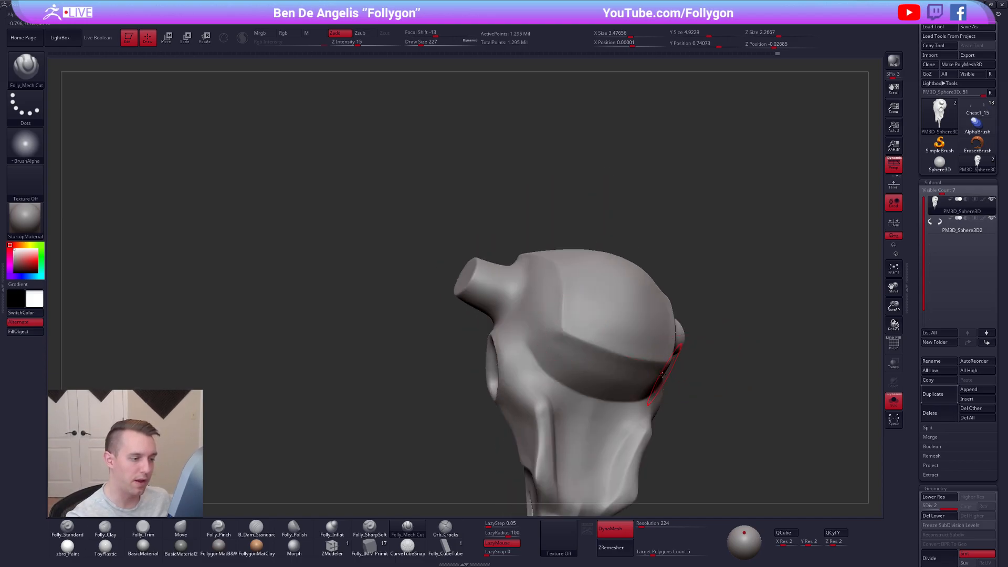
right_drag(666, 373, 646, 367)
mouse_move(599, 351)
shift+mouse_down()
mouse_move(577, 336)
mouse_move(583, 357)
shift+mouse_up()
right_drag(583, 368, 546, 314)
drag(546, 314, 555, 333)
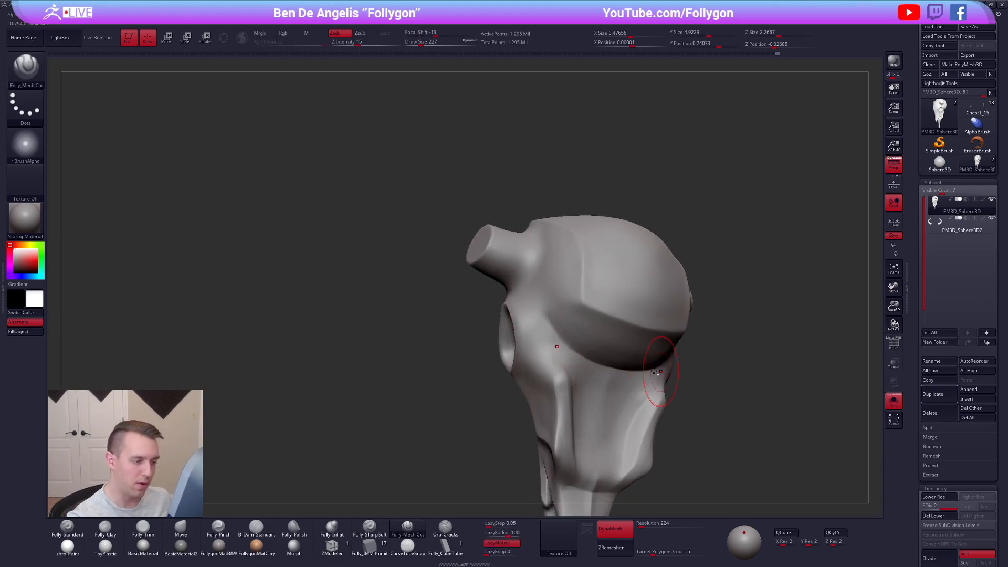
shift+drag(624, 367, 601, 357)
Refine the transition between forehead and horn bases with Folly_Mech Cut at draw size 215, Folly_Clay and smoothing
mouse_move(559, 345)
right_down()
mouse_move(600, 377)
mouse_move(646, 365)
mouse_move(668, 336)
mouse_move(647, 289)
mouse_move(626, 272)
right_up()
drag(626, 272, 612, 286)
alt+right_drag(612, 285, 594, 338)
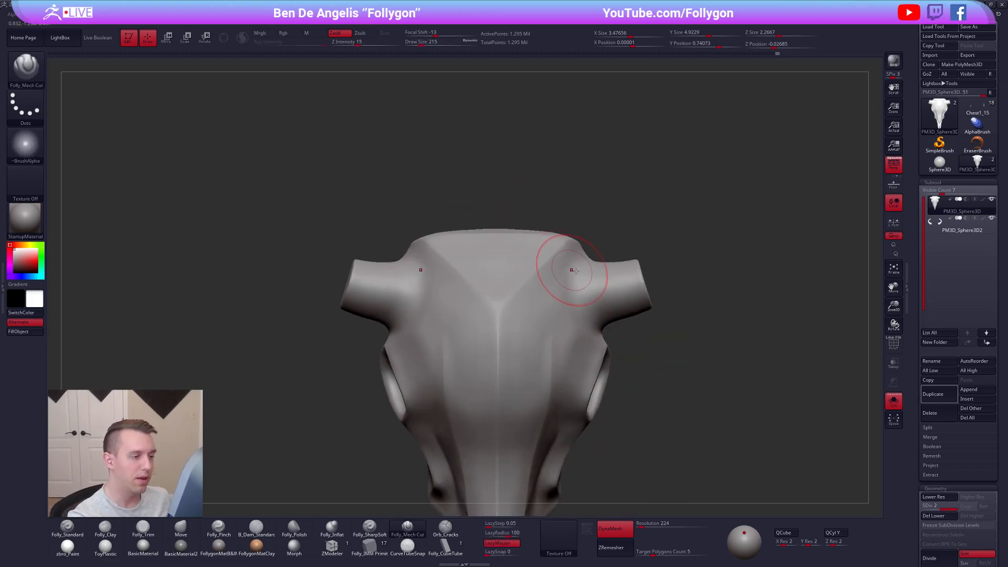
key(2)
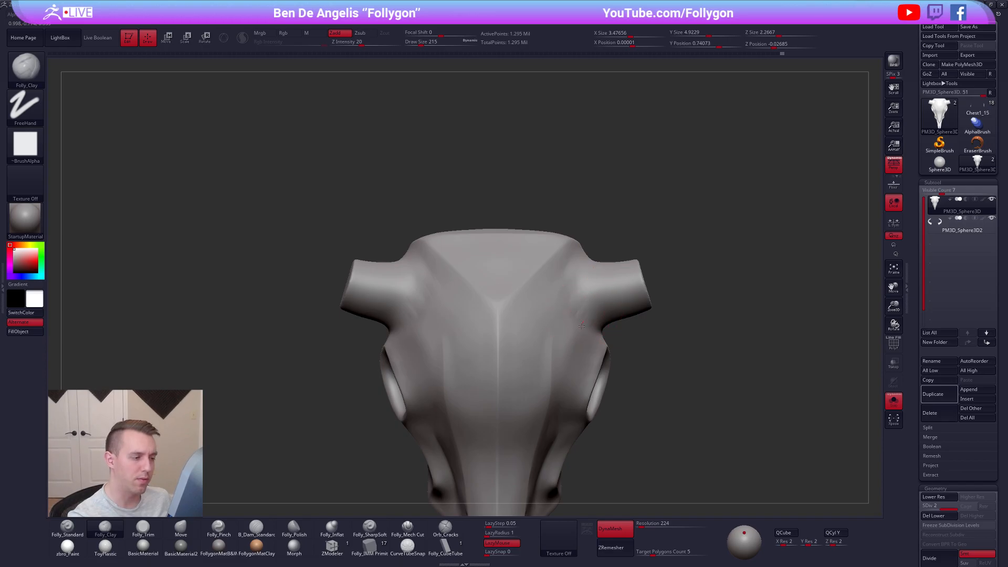
key(shift)
Show the horns with the skull again and adjust the side of the cheek with a Move brush of draw size 96
ctrl+right_drag(597, 318, 569, 397)
key(alt+s)
mouse_move(684, 446)
right_down()
mouse_move(701, 399)
mouse_move(683, 407)
mouse_move(645, 395)
right_up()
mouse_move(593, 373)
right_down()
mouse_move(530, 353)
mouse_move(569, 338)
right_up()
key(s)
drag(577, 340, 571, 339)
mouse_move(571, 339)
right_down()
mouse_move(578, 328)
mouse_move(584, 339)
right_up()
key(b)
key(m)
key(v)
key(s)
drag(584, 338, 579, 330)
right_drag(578, 331, 593, 343)
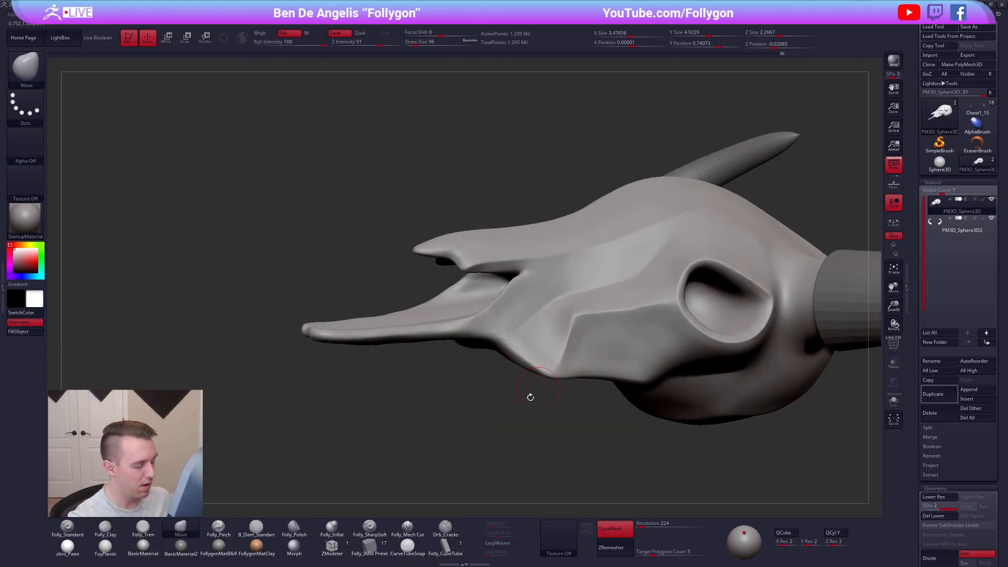
Sharpen the cheekbone ridge in front of the eye socket with Folly_Mech Cut at draw size 81
click(413, 527)
key(s)
drag(560, 368, 556, 368)
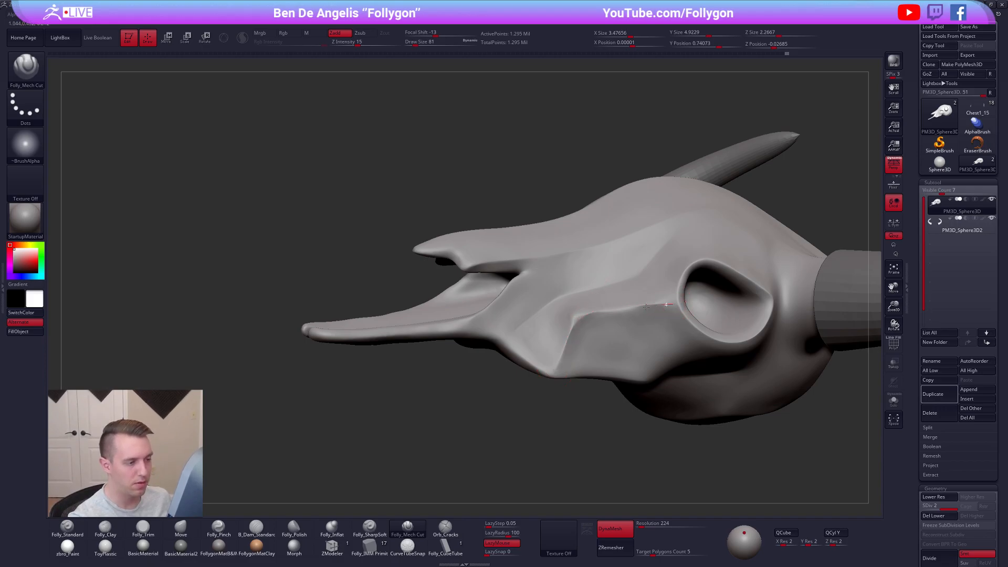
key(s)
drag(567, 349, 571, 349)
Flatten the cheek plane in front of the eye socket with Folly_Trim at draw size 104 and smooth its edge
right_drag(564, 344, 577, 322)
key(3)
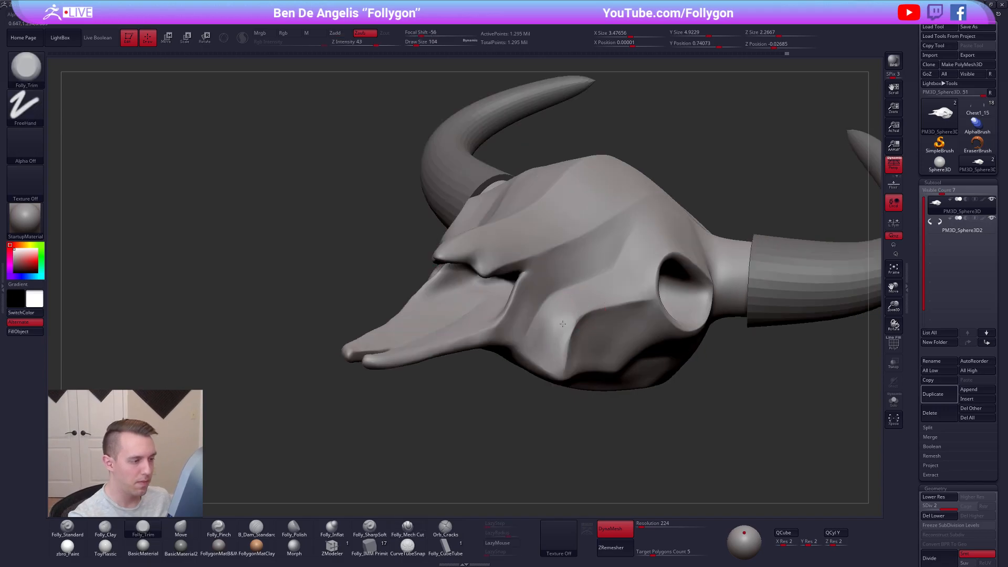
key(shift)
shift+drag(565, 355, 565, 369)
Check the skull's wireframe from the front and delete its lower subdivision levels
mouse_move(565, 369)
right_down()
mouse_move(593, 346)
mouse_move(604, 294)
right_up()
alt+right_drag(546, 315, 593, 310)
mouse_move(593, 310)
ctrl+right_down()
mouse_move(591, 279)
mouse_move(551, 315)
mouse_move(591, 409)
mouse_move(651, 386)
mouse_move(660, 393)
ctrl+right_up()
key(shift+f)
key(shift+f)
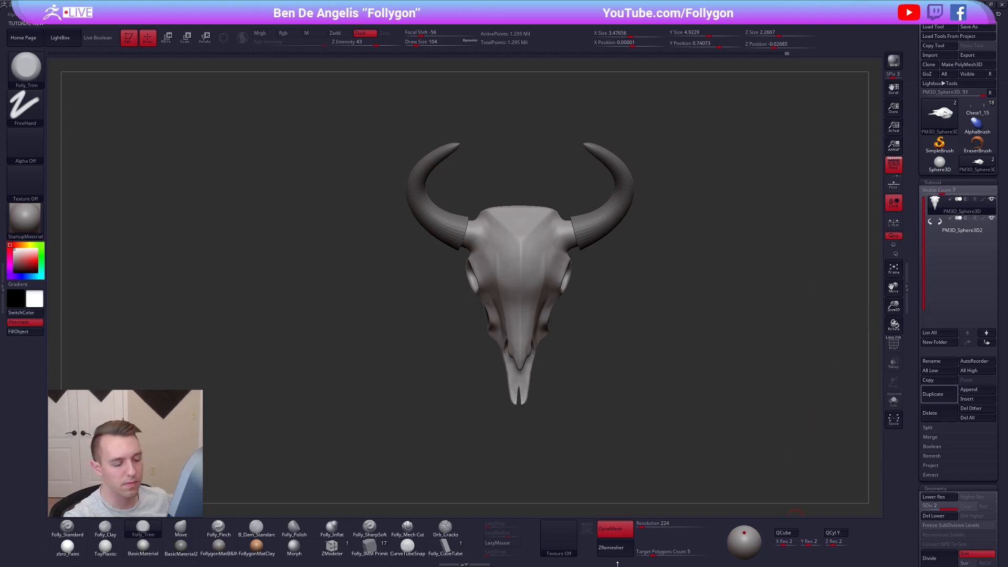
click(937, 516)
Hide the horns subtool and duplicate the skull, keeping the original skull as the active subtool
shift+click(936, 206)
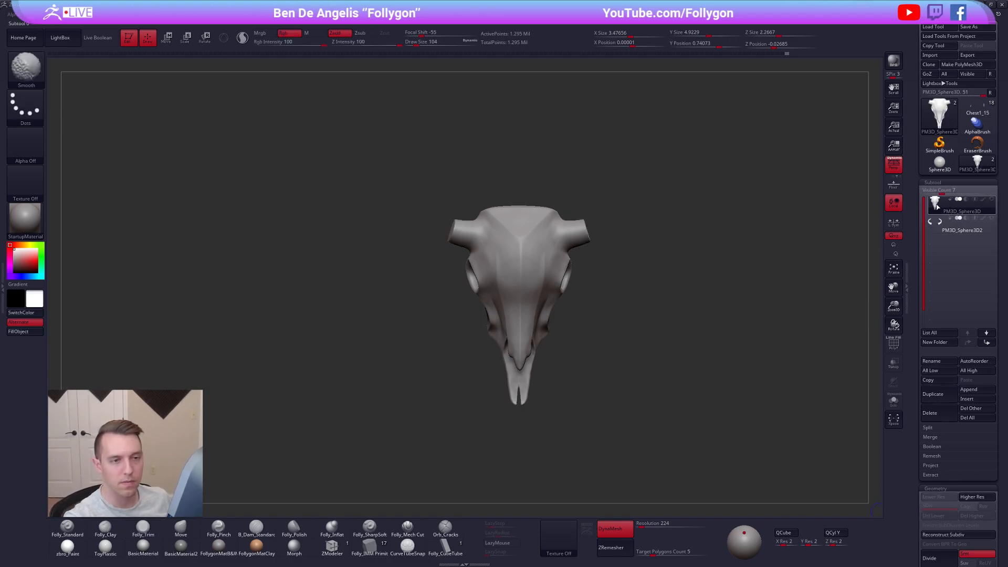
key(ctrl+shift+d)
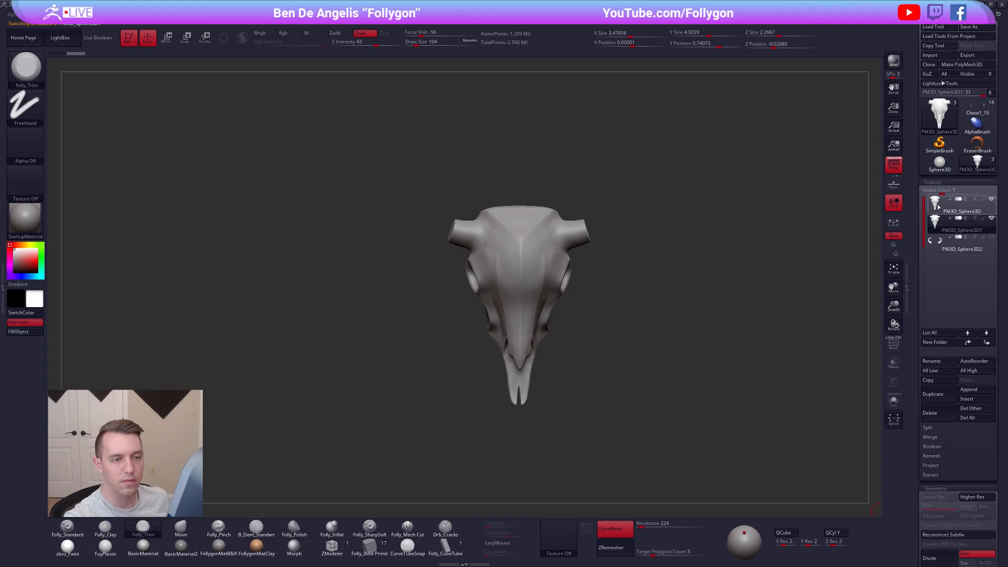
click(938, 206)
Turn off DynaMesh, ZRemesh the original skull with a target polygon count of 5 and isolate it
alt+drag(584, 312, 582, 327)
key(shift+f)
key(shift+f)
click(614, 529)
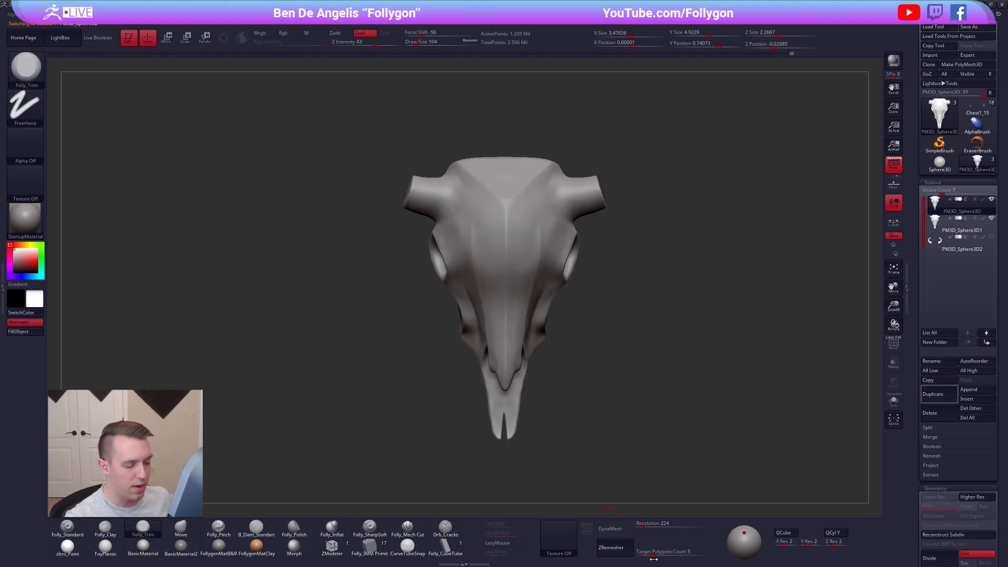
click(620, 553)
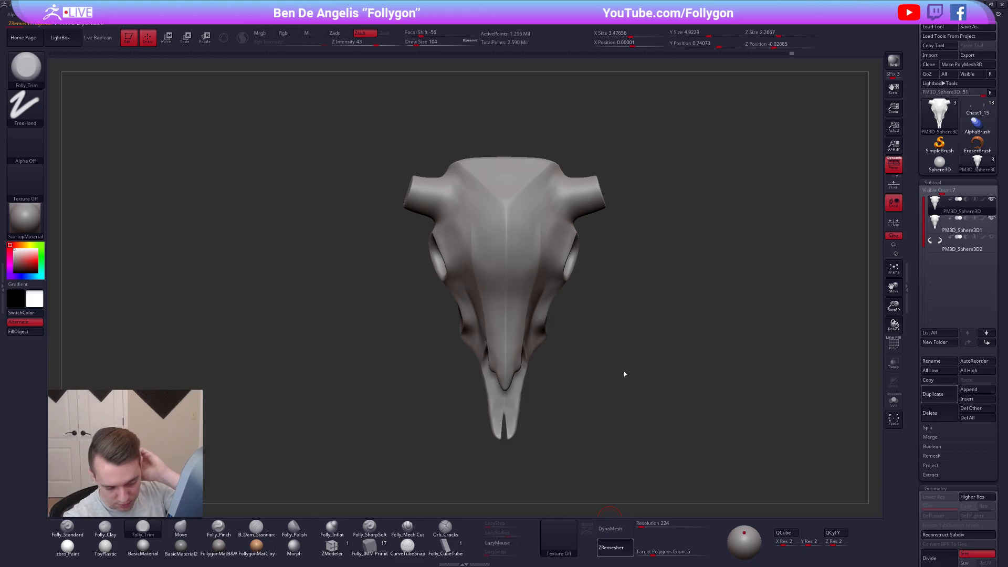
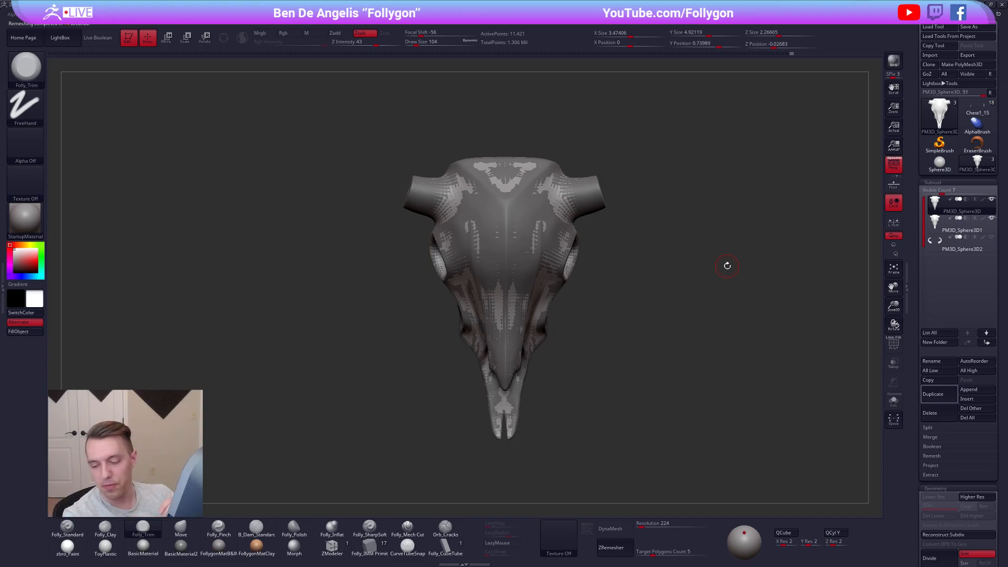
key(alt+s)
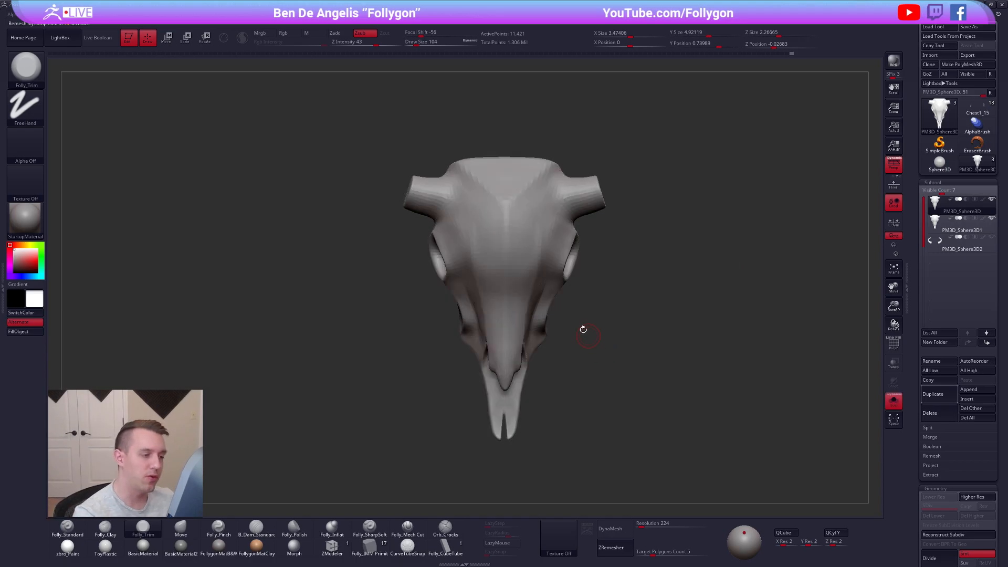
Try shifting the remeshed skull sideways with a vertical Transpose line along its centre
key(w)
mouse_move(548, 266)
mouse_down()
mouse_move(615, 359)
mouse_move(652, 382)
mouse_move(606, 354)
mouse_move(611, 408)
mouse_up()
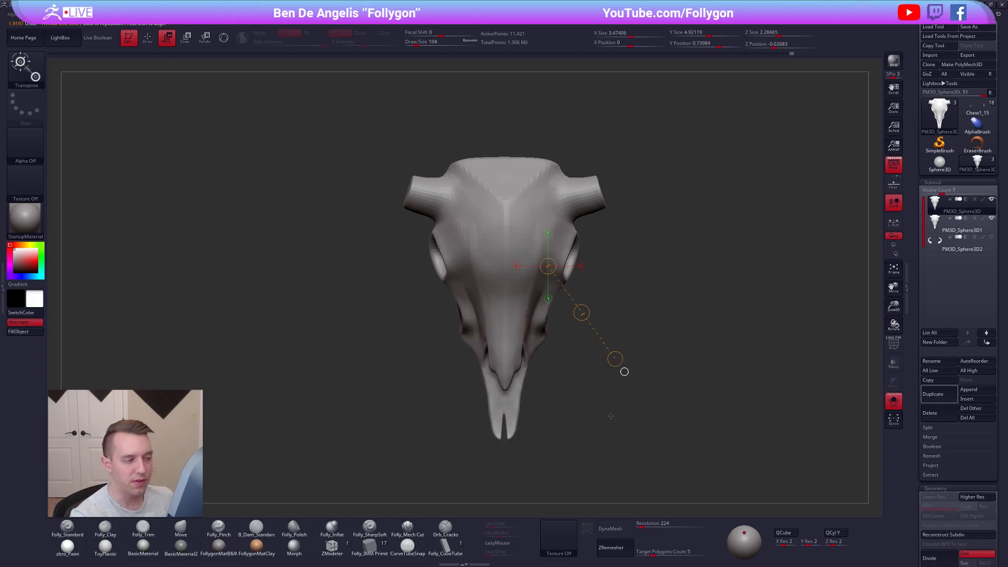
drag(505, 181, 506, 461)
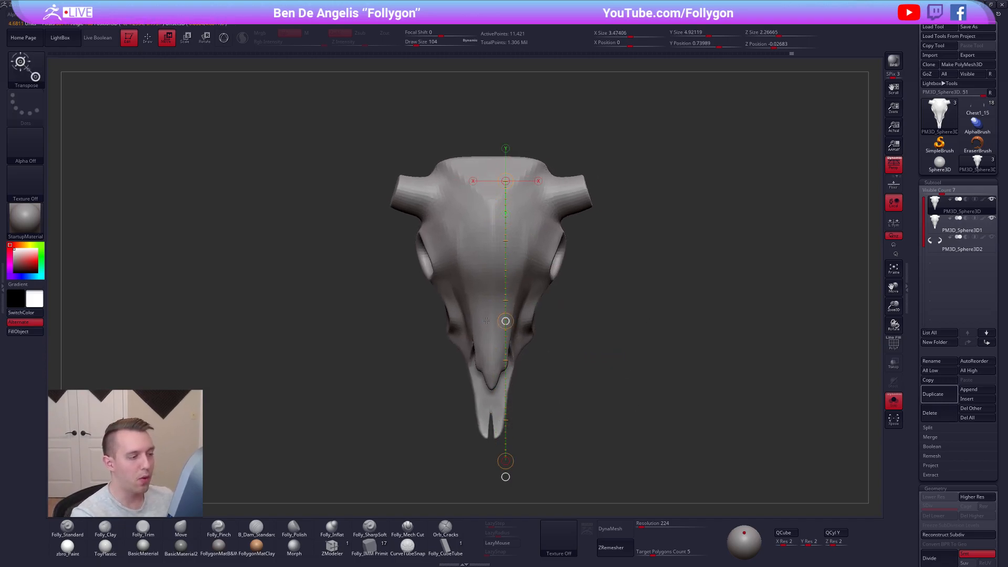
mouse_move(505, 321)
mouse_down()
mouse_move(540, 323)
mouse_move(506, 321)
mouse_move(523, 323)
mouse_up()
click(535, 340)
key(ctrl+z)
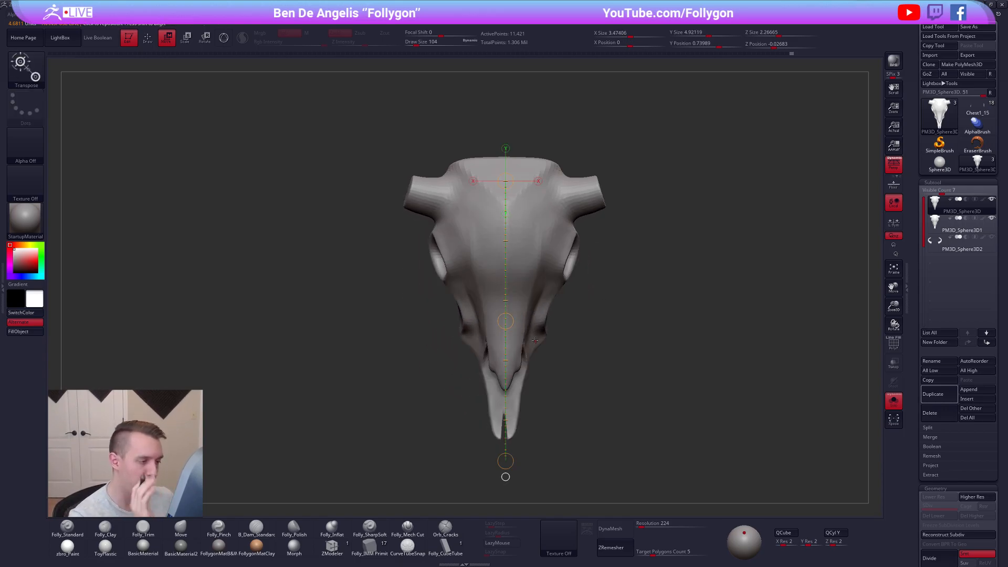
Try flattening the lower snout of the skull with a vertical Transpose line beside the nasal bone
drag(636, 436, 646, 415)
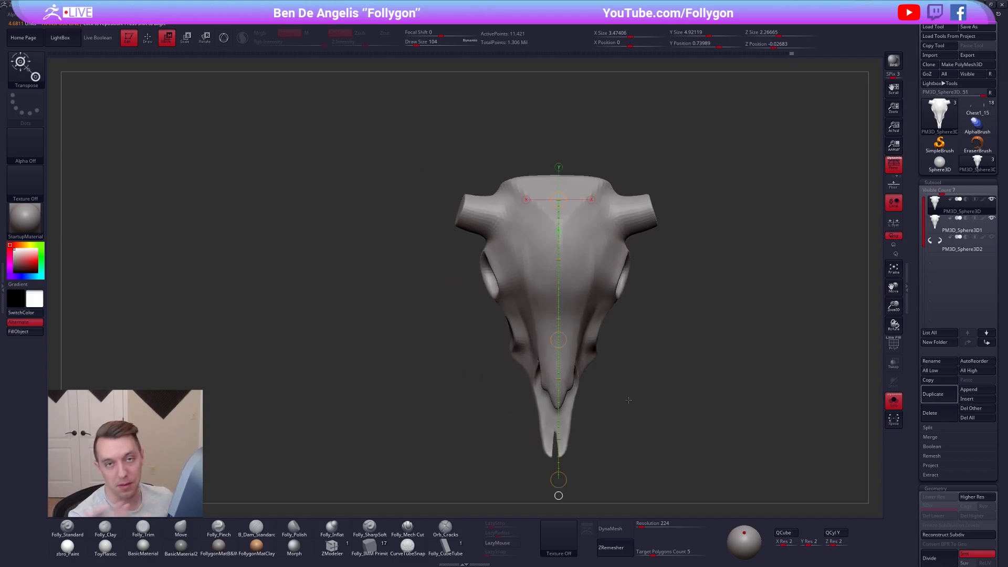
shift+drag(581, 333, 581, 429)
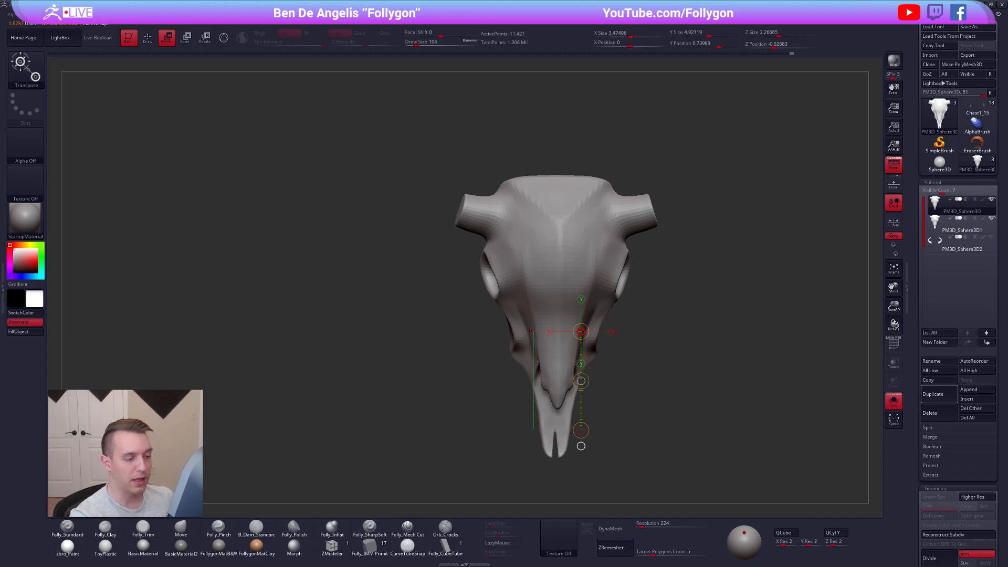
right_click(581, 381)
key(q)
alt+drag(687, 391, 650, 373)
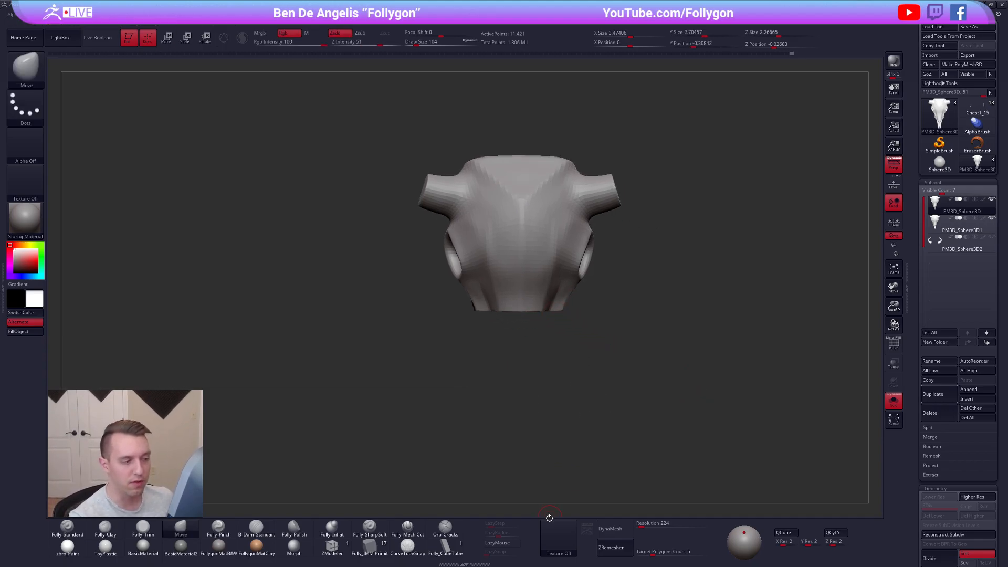
key(ctrl+z)
Subdivide the remeshed skull to level 2 and project the duplicate skull's detail onto it
drag(719, 409, 700, 402)
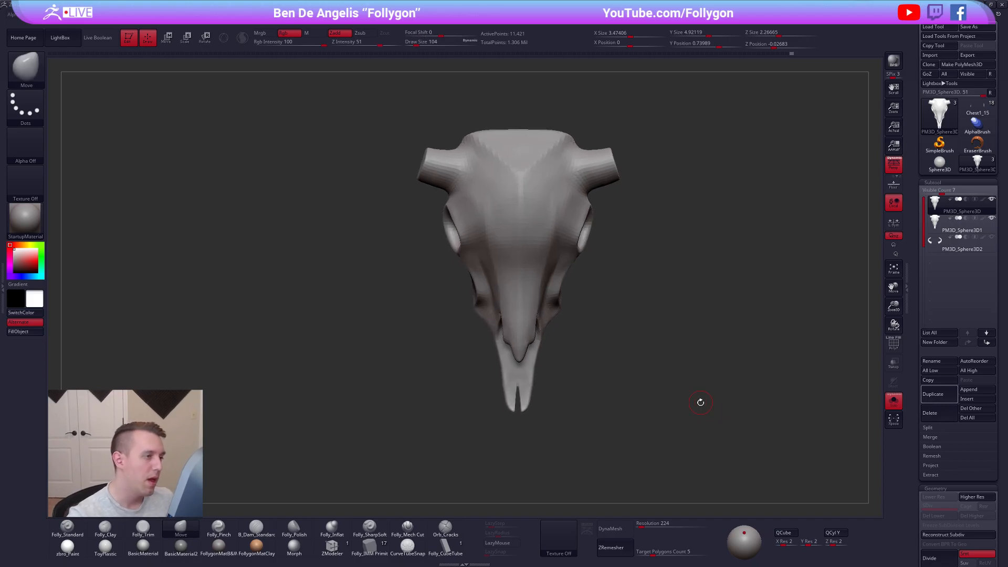
alt+drag(625, 289, 626, 314)
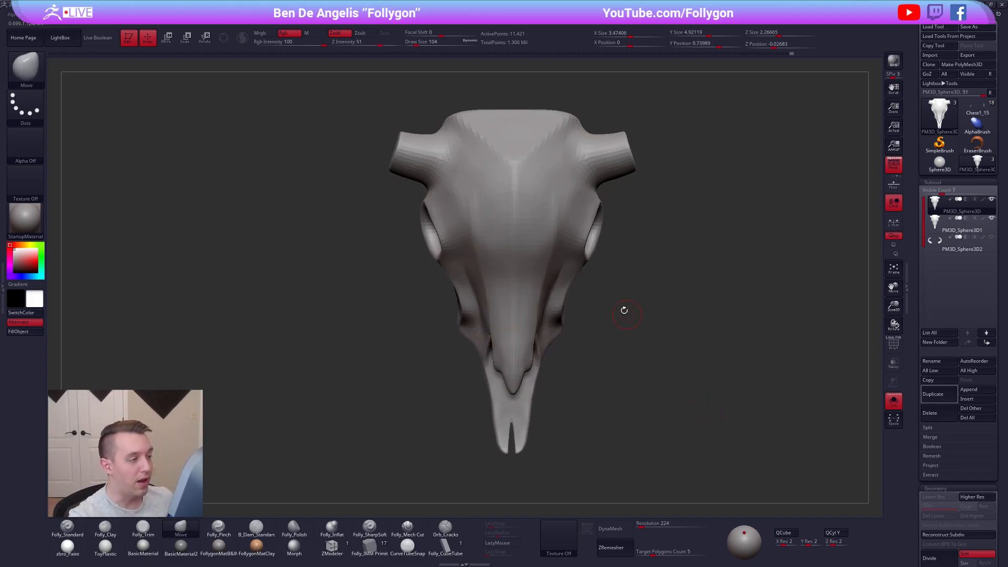
key(shift+f)
key(shift+f)
key(ctrl+space)
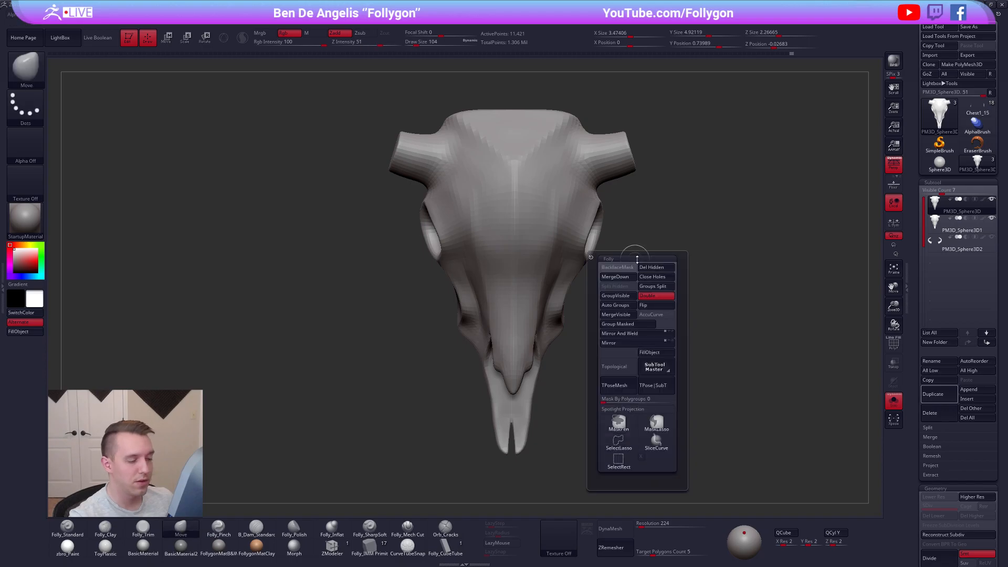
key(shift+f)
key(shift+f)
key(ctrl+d)
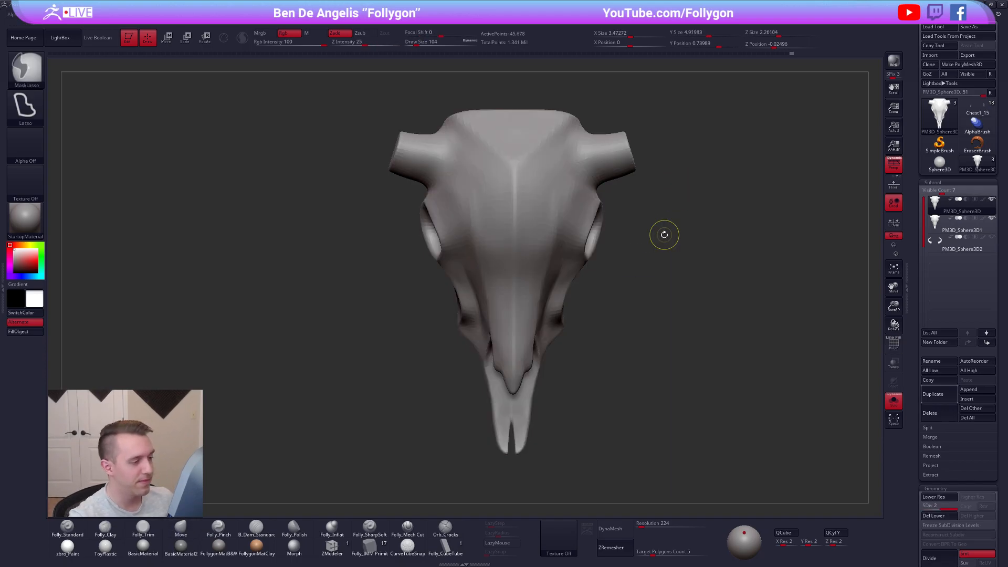
click(937, 465)
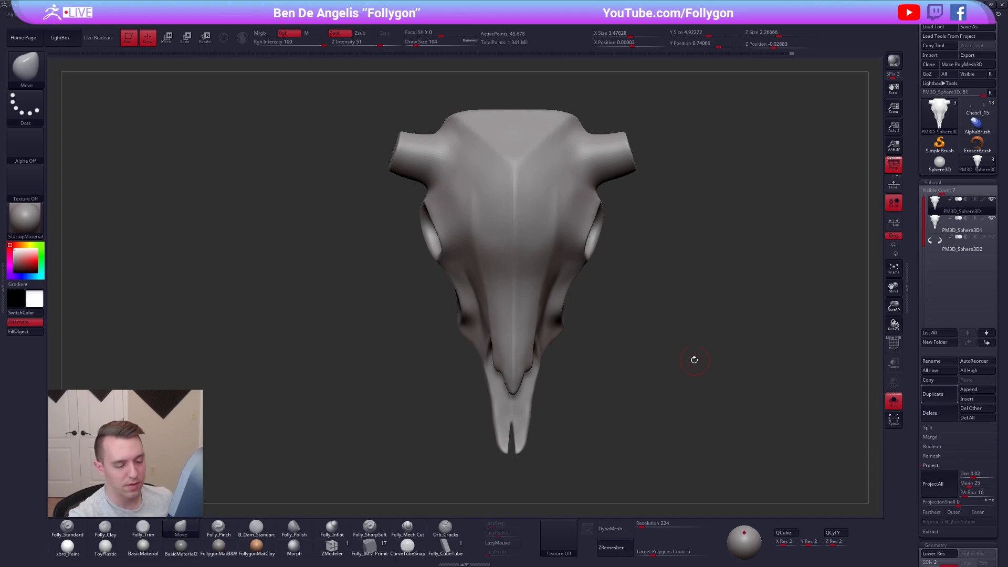
Project the duplicate skull's detail onto the remeshed skull again and subdivide the remeshed skull further
click(928, 483)
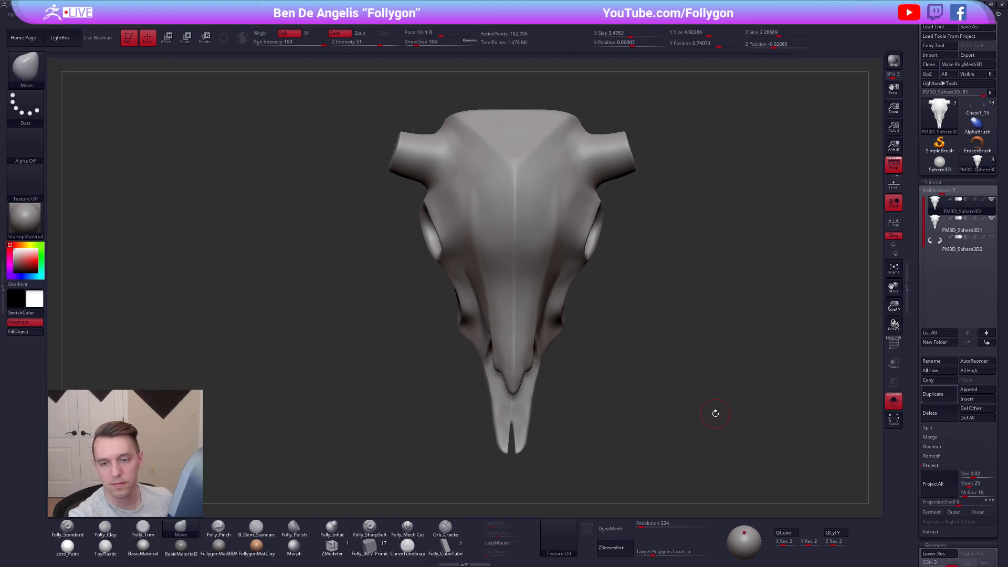
key(ctrl+d)
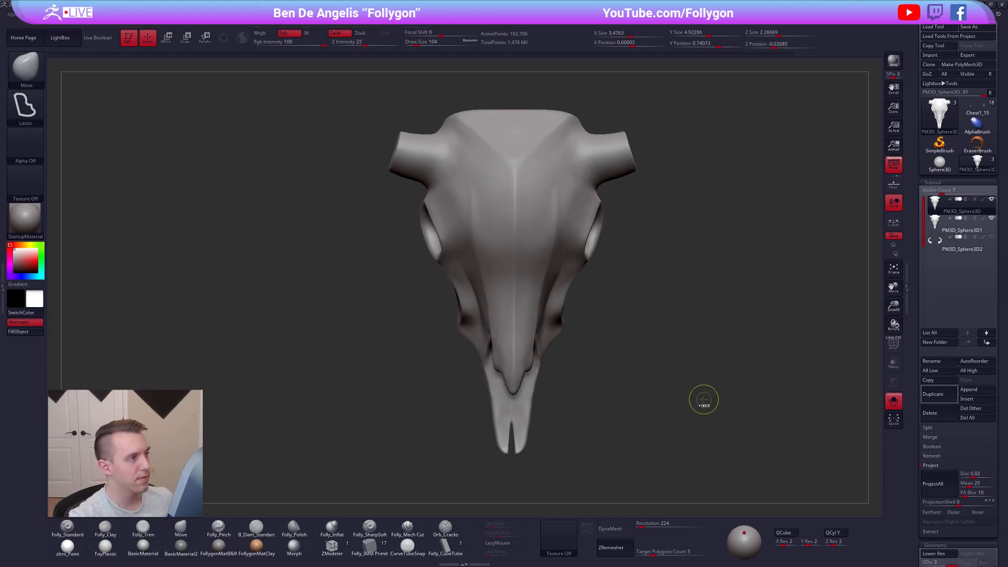
Delete the duplicate skull subtool and save the project
click(966, 225)
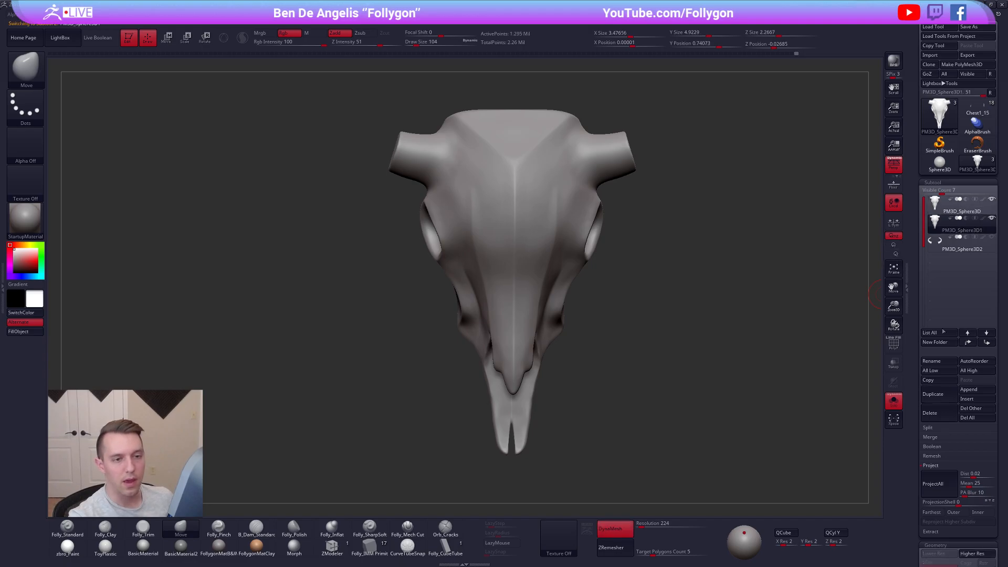
click(933, 413)
click(866, 428)
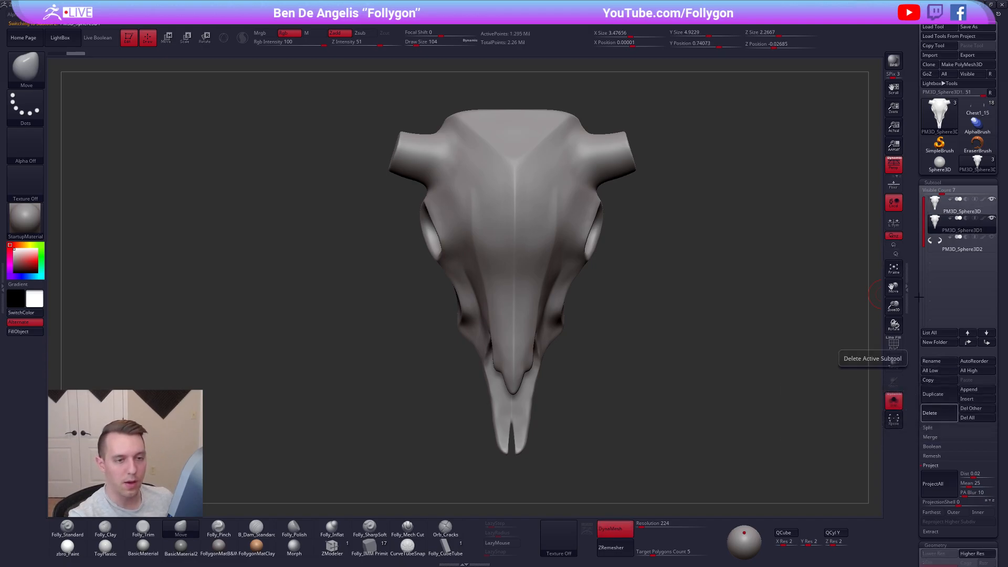
alt+drag(733, 240, 682, 272)
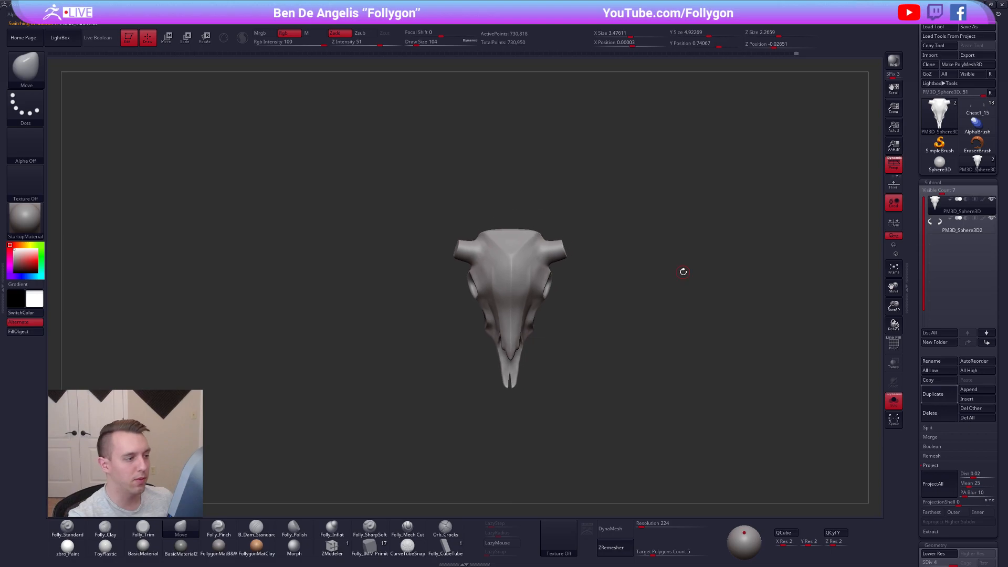
key(ctrl+s)
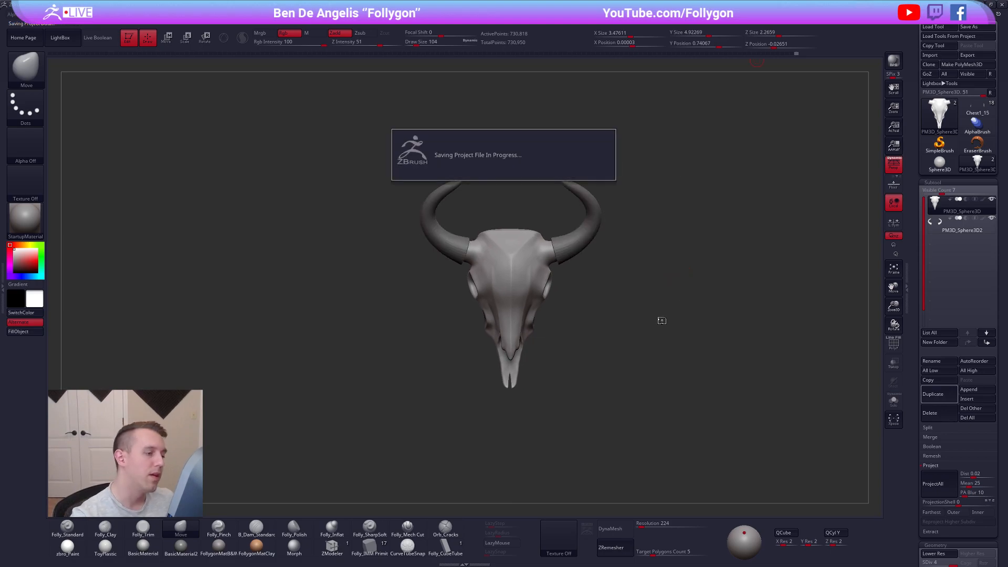
Display the two bison skull reference images and compare the sculpt with them from a three-quarter side angle
mouse_move(539, 294)
right_down()
mouse_move(567, 292)
mouse_move(571, 313)
mouse_move(514, 300)
mouse_move(543, 293)
mouse_move(503, 305)
mouse_move(514, 335)
mouse_move(536, 336)
right_up()
key(space)
drag(535, 321, 540, 320)
right_drag(540, 320, 588, 324)
key(shift+z)
mouse_move(489, 362)
right_down()
mouse_move(511, 347)
mouse_move(500, 362)
mouse_move(508, 326)
mouse_move(542, 342)
right_up()
key(space)
drag(570, 321, 566, 322)
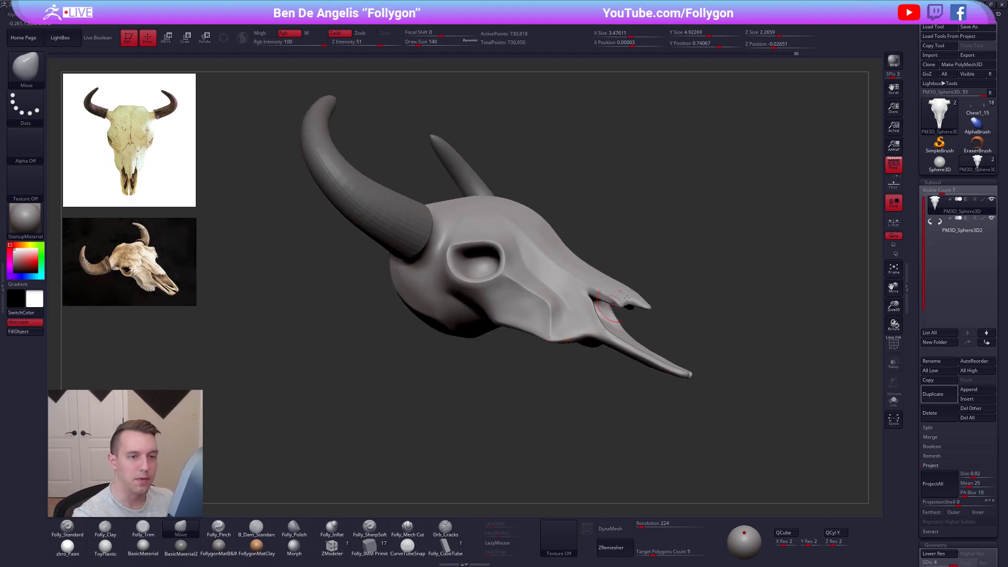
Switch to the caped character tool and examine its horned skull head from the front
click(975, 109)
right_drag(675, 193, 666, 367)
key(f)
key(f)
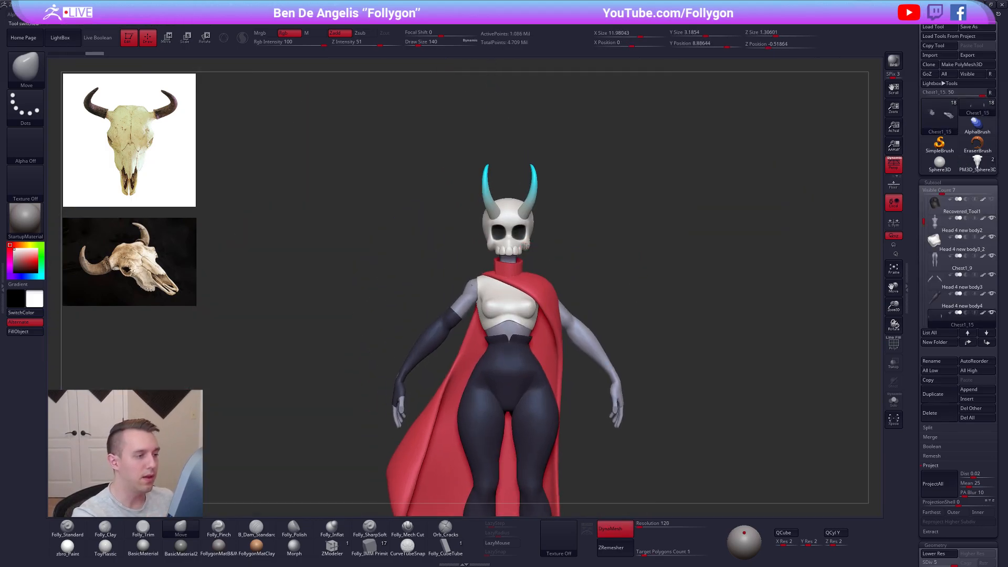
alt+click(526, 246)
ctrl+right_drag(526, 242, 501, 281)
right_drag(494, 281, 677, 370)
shift+right_drag(727, 405, 747, 442)
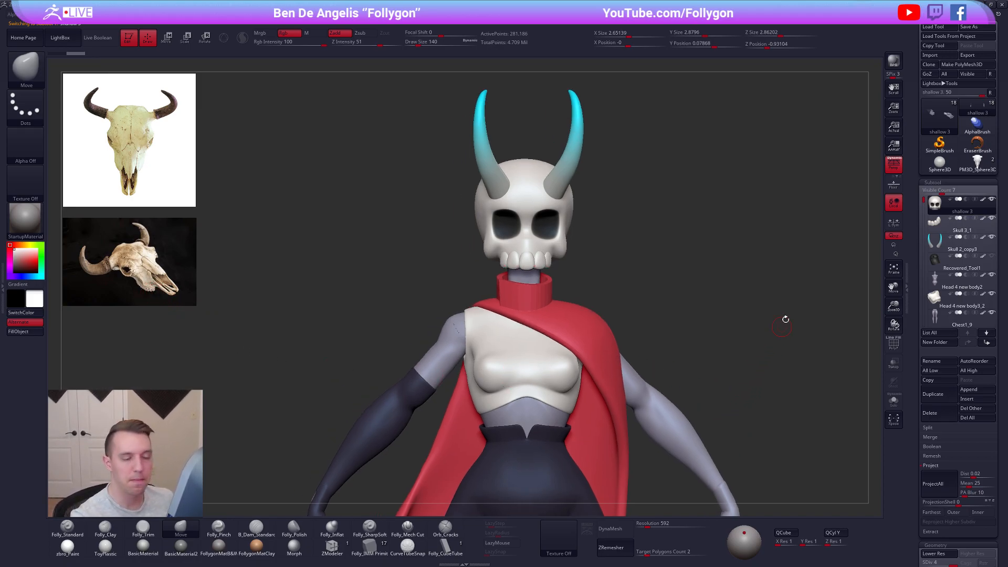
Return to the bison skull, lower it to subdivision level 2 and try smoothing the brow beside the horn
click(977, 164)
mouse_move(666, 283)
mouse_down()
mouse_move(628, 356)
mouse_move(648, 343)
mouse_move(598, 343)
mouse_move(625, 239)
mouse_up()
key(shift+f)
key(shift+f)
key(s)
alt+right_drag(614, 261, 558, 282)
key(shift+d)
key(shift+d)
key(s)
drag(650, 214, 647, 213)
right_drag(649, 214, 635, 227)
shift+drag(635, 228, 635, 205)
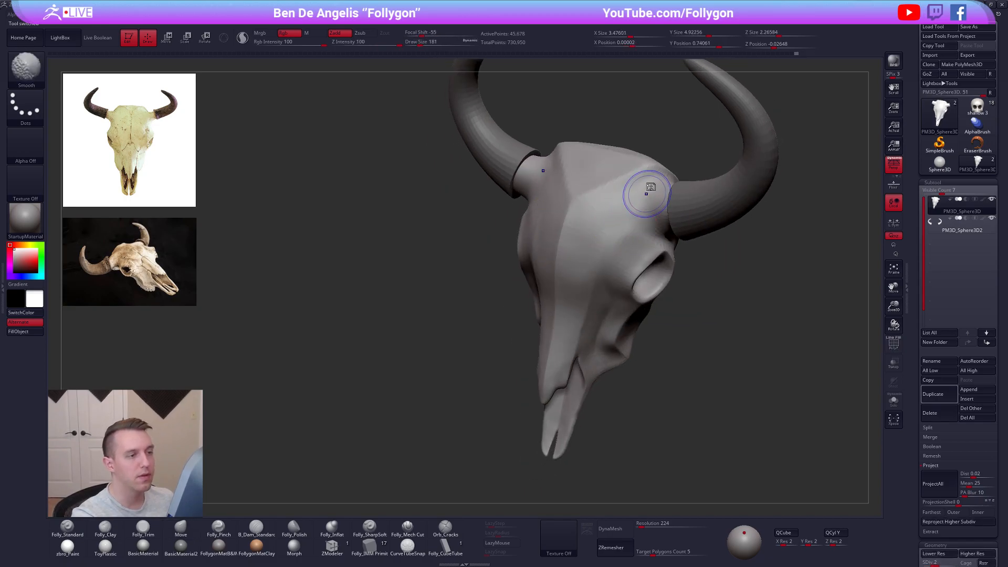
Dismiss the abnormal termination notices and relaunch ZBrush
click(563, 307)
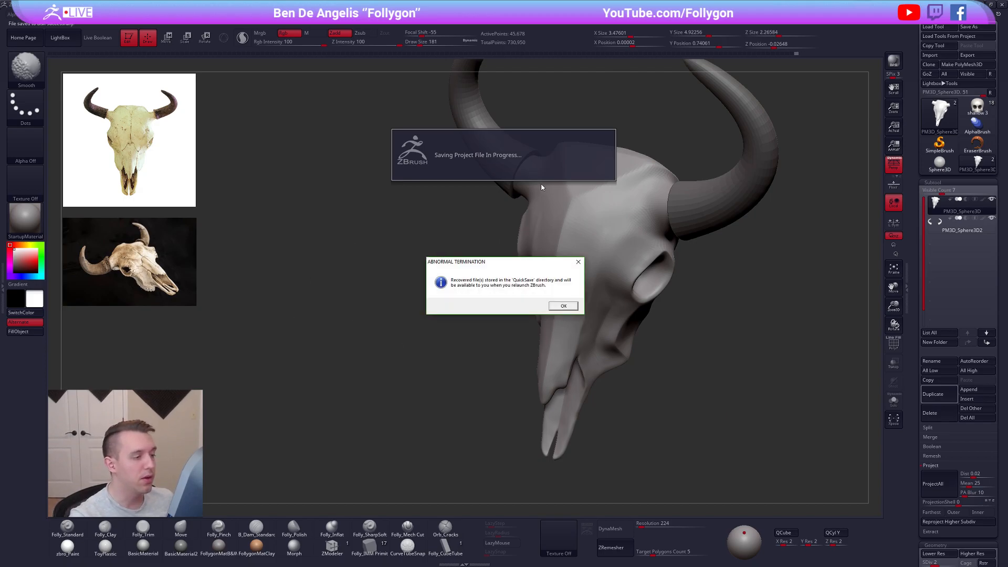
click(561, 308)
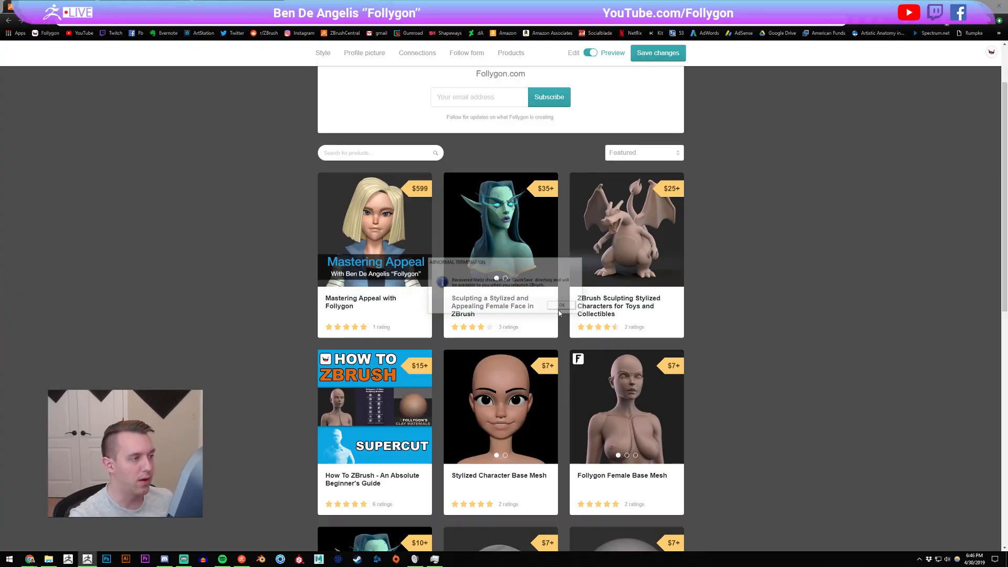
click(88, 560)
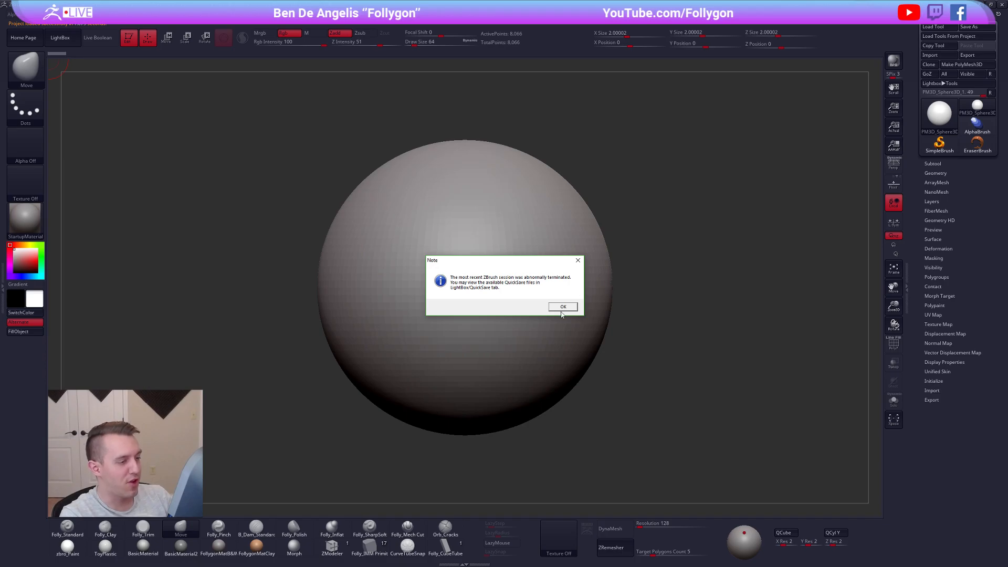
click(561, 309)
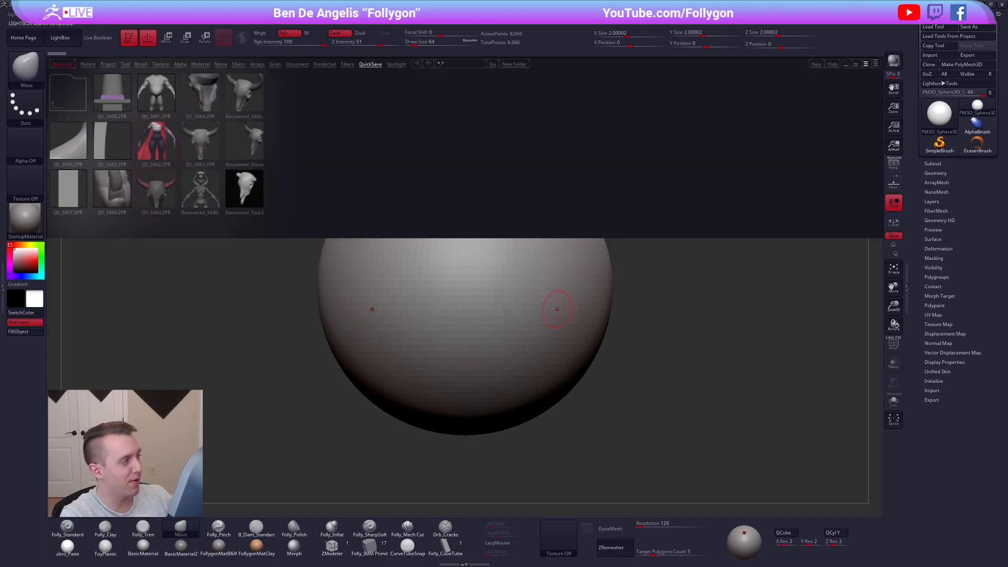
Check the recovered skull tool among the quicksaves, and open QS_3465.ZPR without saving the current project
click(245, 189)
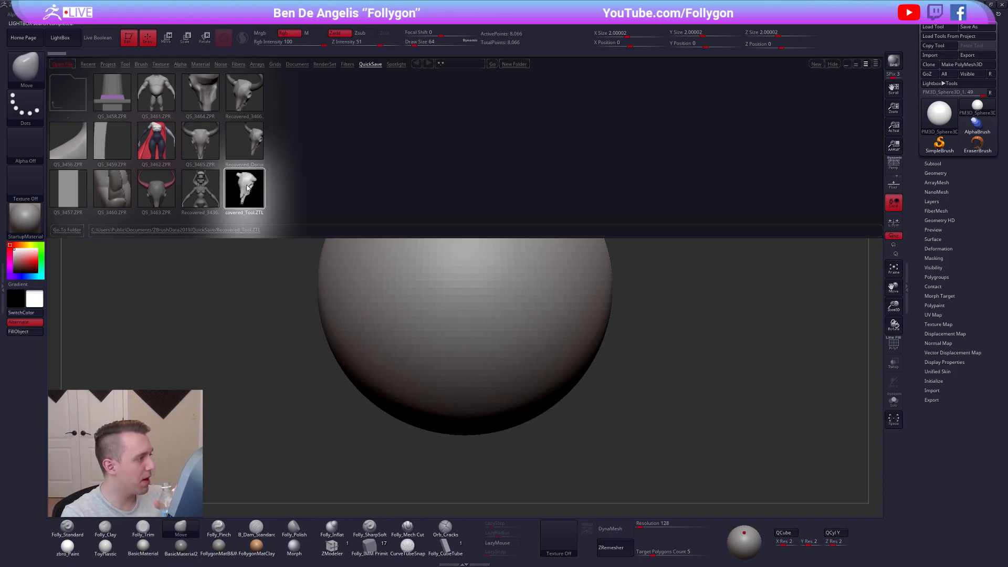
double_click(248, 188)
click(250, 141)
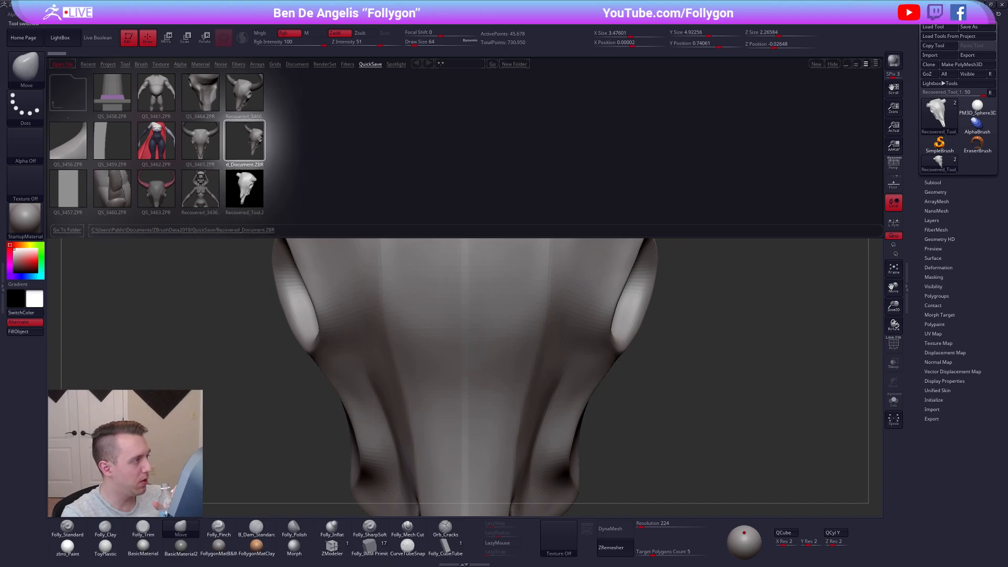
click(239, 110)
click(203, 142)
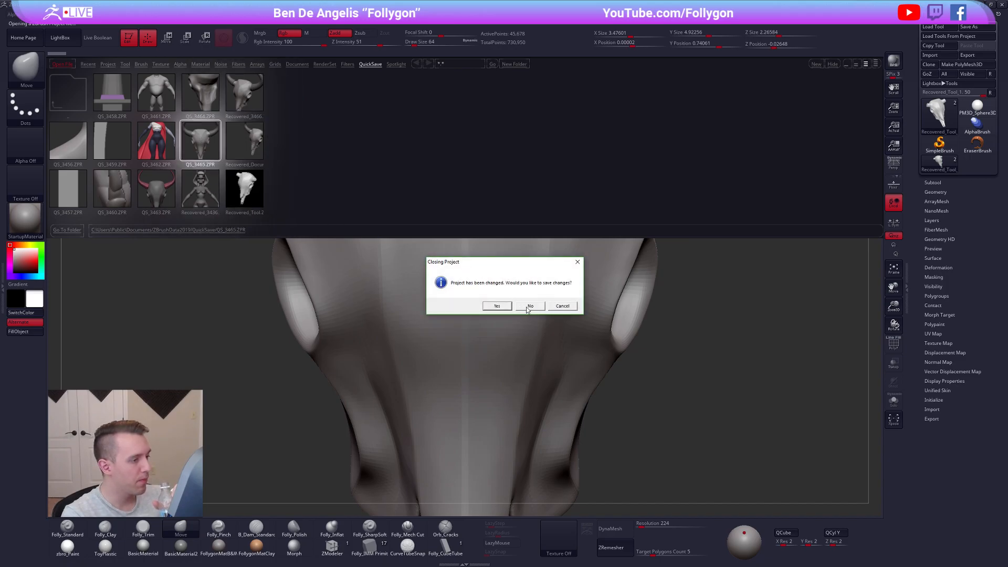
click(529, 306)
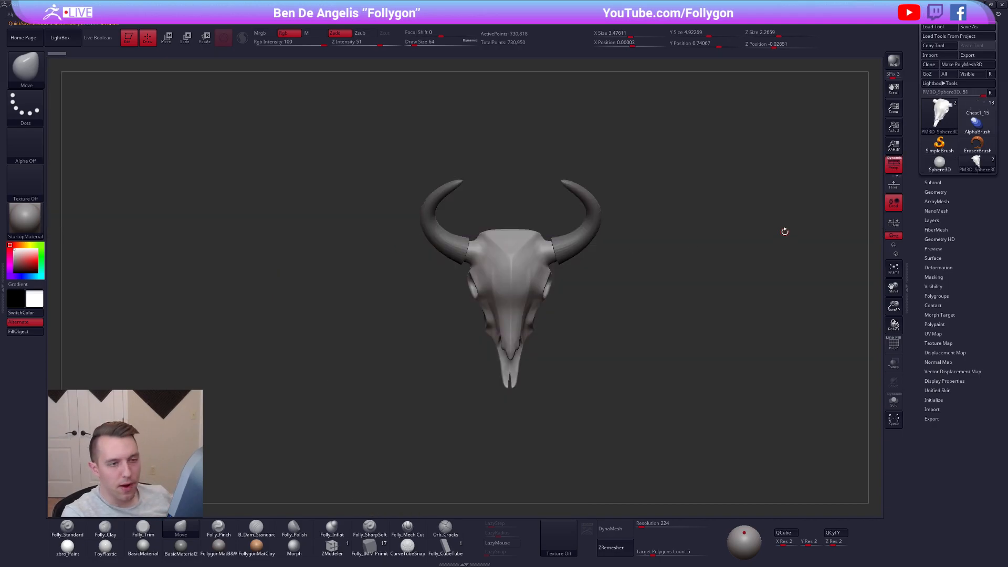
Show the subtool list, check the caped character tool in the reopened project and return to the bison skull
click(940, 185)
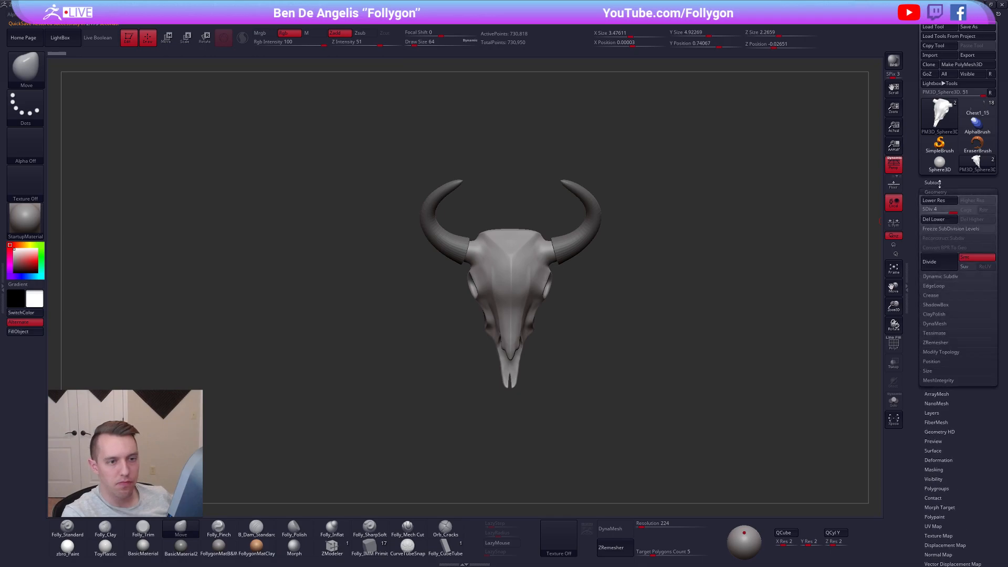
click(974, 128)
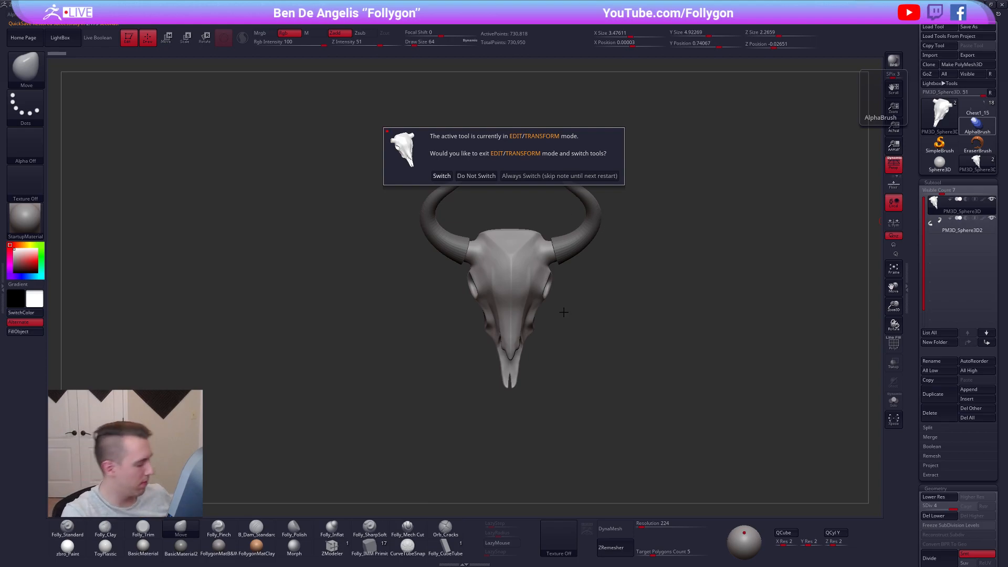
key(Escape)
click(975, 111)
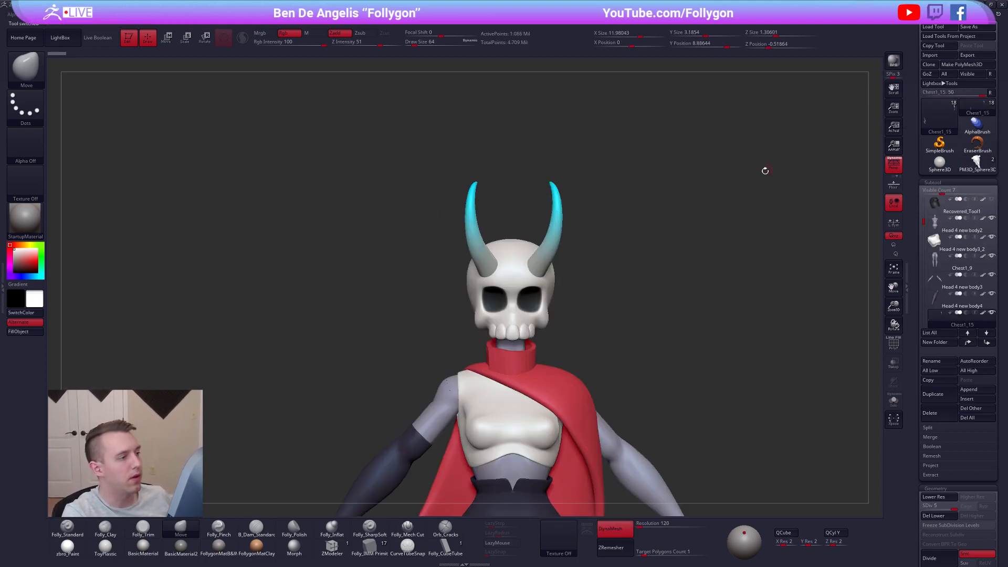
key(f)
alt+drag(577, 207, 595, 281)
click(975, 163)
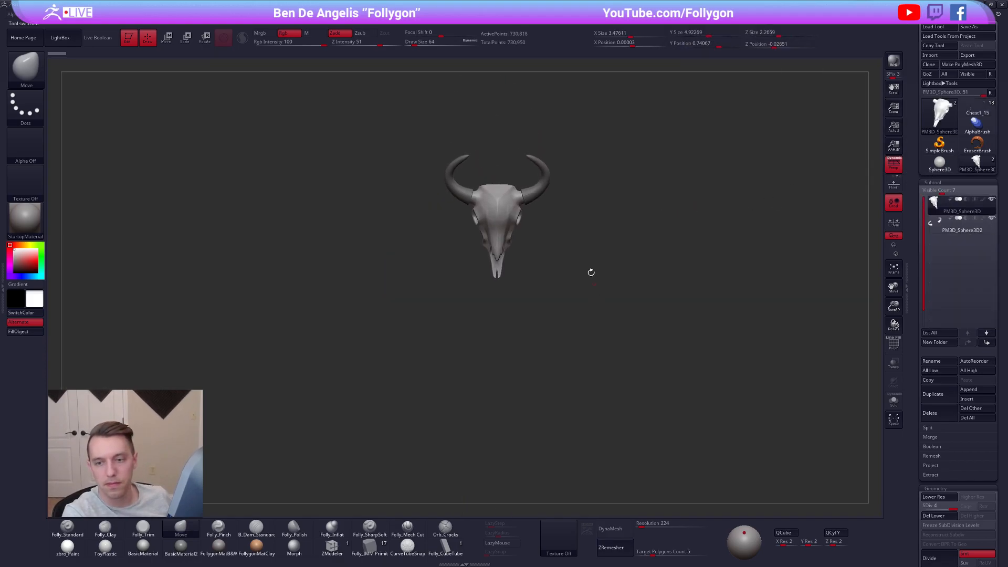
Lower the skull to subdivision level 2 and smooth the face planes between the eye sockets and the nasal bone
alt+drag(561, 216, 579, 289)
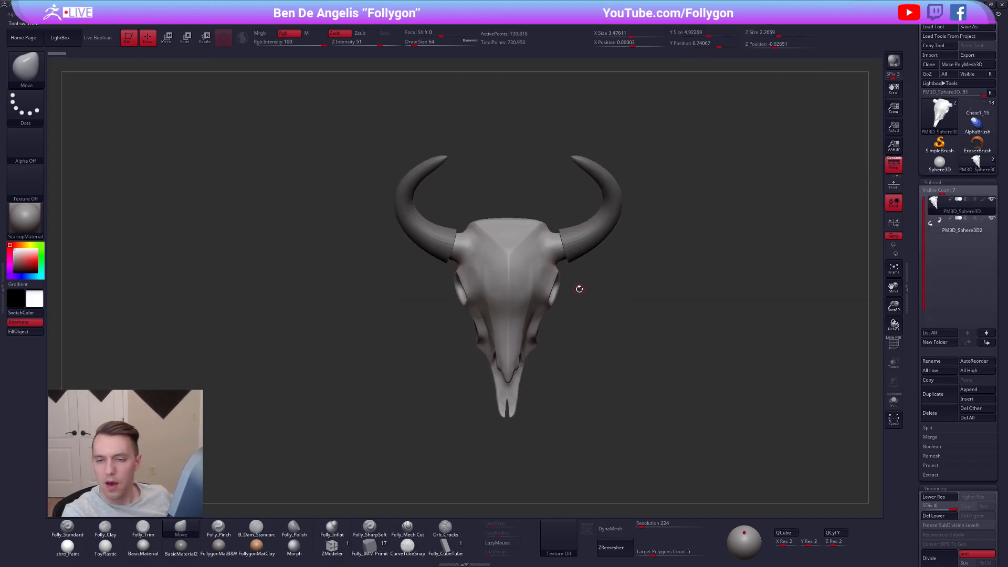
mouse_move(604, 301)
mouse_down()
mouse_move(580, 293)
mouse_move(593, 308)
mouse_move(565, 295)
mouse_up()
key(space)
key(shift+d)
key(shift+d)
mouse_move(572, 299)
ctrl+right_down()
mouse_move(578, 336)
mouse_move(539, 319)
mouse_move(592, 318)
ctrl+right_up()
mouse_move(579, 302)
shift+mouse_down()
mouse_move(583, 290)
mouse_move(590, 321)
mouse_move(571, 346)
shift+mouse_up()
alt+right_drag(566, 352, 585, 287)
key(space)
drag(567, 336, 570, 336)
shift+drag(594, 263, 582, 315)
alt+right_drag(580, 365, 586, 298)
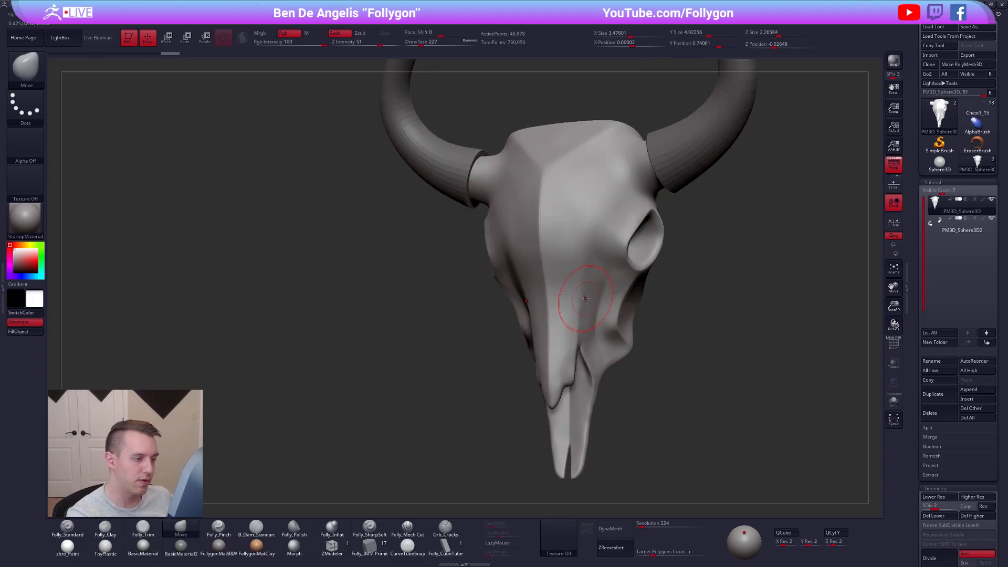
Raise the skull to subdivision level 3 and smooth the surfaces along its snout and cheek
key(d)
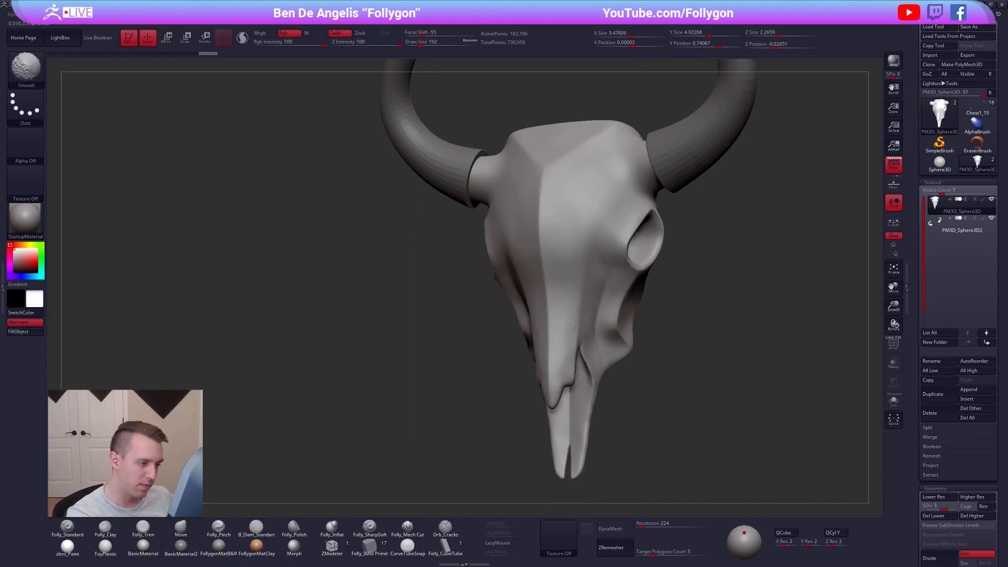
mouse_move(586, 246)
right_down()
mouse_move(580, 292)
mouse_move(606, 300)
right_up()
right_drag(613, 352, 621, 298)
right_drag(621, 349, 645, 330)
right_click(583, 377)
right_drag(584, 377, 629, 273)
ctrl+right_drag(630, 273, 625, 234)
Try reshaping the back of the skull at the lowest subdivision level with an enlarged Move brush
key(shift+d)
key(shift+d)
mouse_move(666, 379)
right_down()
mouse_move(708, 372)
mouse_move(656, 389)
right_up()
key(space)
drag(656, 390, 665, 390)
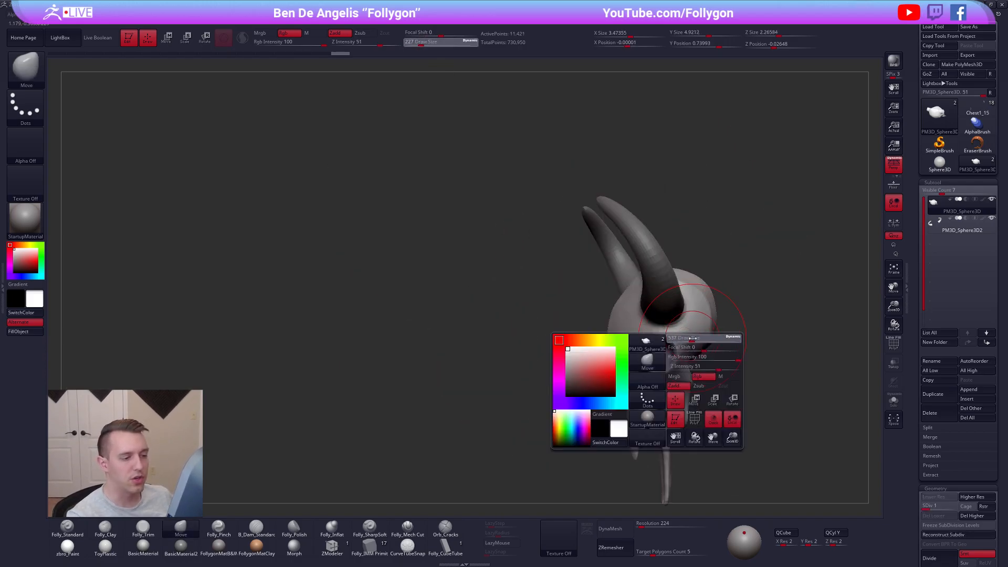
alt+right_drag(701, 338, 635, 307)
drag(646, 273, 664, 276)
key(ctrl+z)
Isolate the skull from its horns and bring it back to subdivision level 3 with a draw size of 203
key(space)
right_drag(664, 276, 628, 289)
key(shift+s)
key(space)
drag(635, 271, 632, 271)
key(d)
mouse_move(639, 272)
alt+right_down()
mouse_move(602, 313)
mouse_move(592, 295)
mouse_move(598, 273)
alt+right_up()
key(space)
drag(599, 273, 595, 273)
key(d)
mouse_move(595, 273)
right_down()
mouse_move(596, 310)
mouse_move(575, 282)
right_up()
Smooth the hard ridges across the crown, back and underside of the skull
right_drag(580, 220, 568, 267)
key(shift)
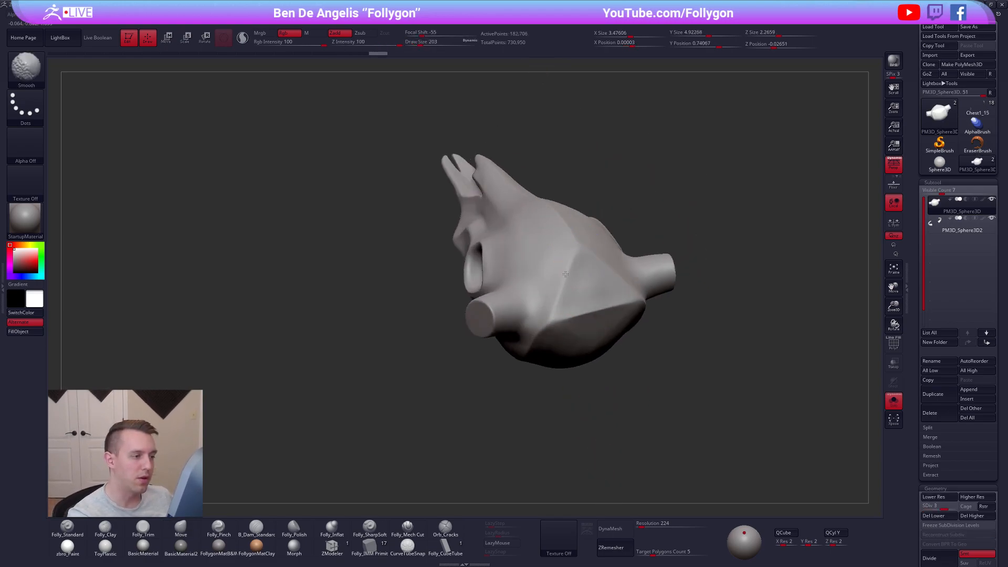
right_drag(550, 306, 591, 306)
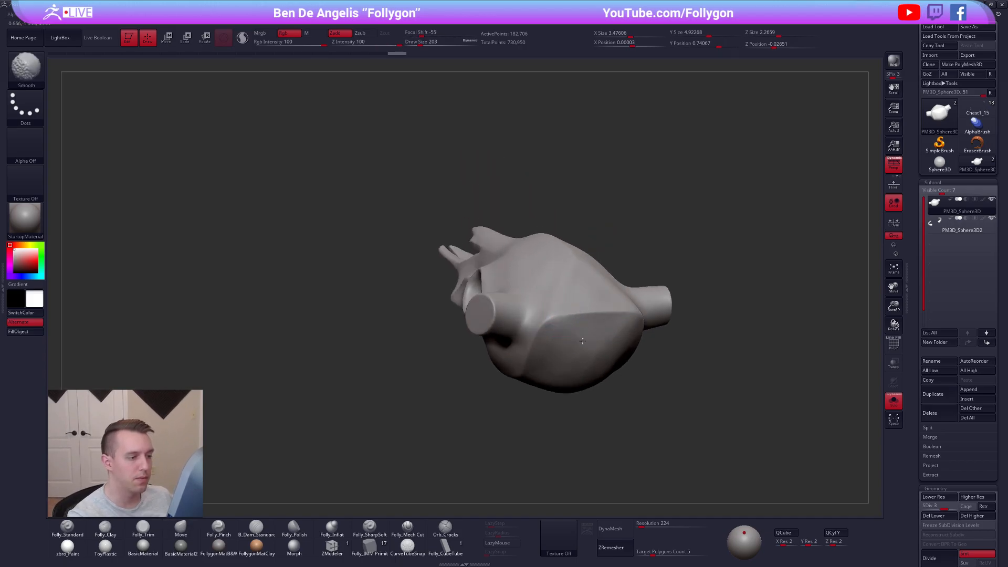
right_drag(542, 342, 550, 333)
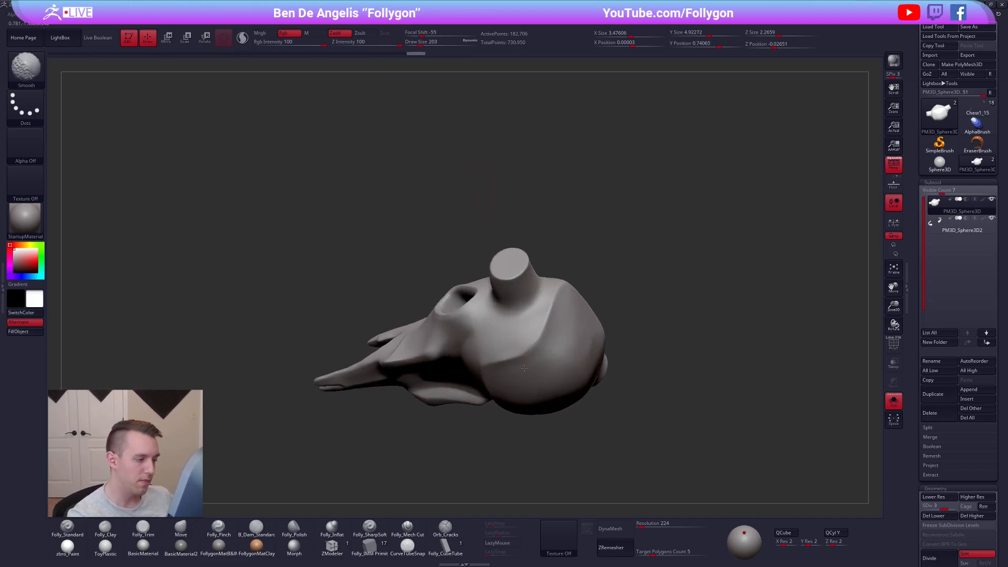
right_drag(497, 387, 506, 363)
shift+drag(507, 362, 505, 350)
right_drag(507, 349, 526, 312)
mouse_move(503, 367)
right_down()
mouse_move(511, 325)
mouse_move(542, 331)
mouse_move(526, 319)
right_up()
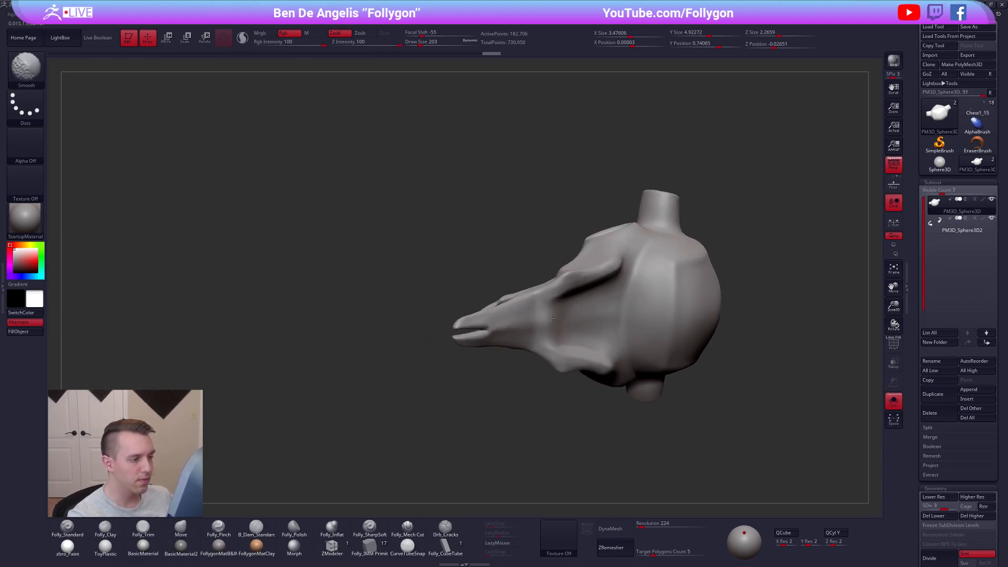
Select the Move brush and make MaskPen the masking brush
key(b)
key(m)
key(v)
right_drag(480, 346, 486, 357)
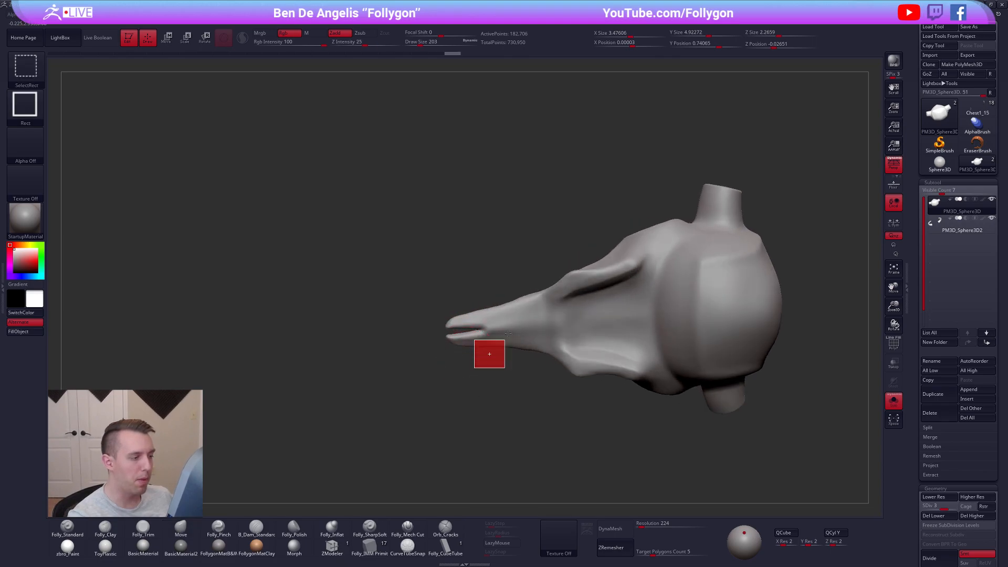
key(ctrl+shift+f)
click(455, 492)
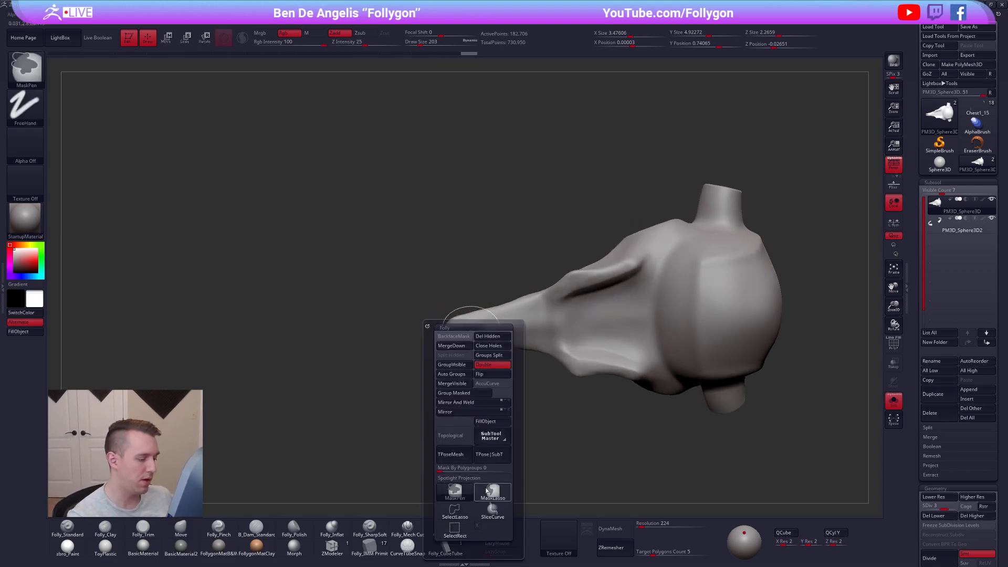
Bring the skull to subdivision level 4 with a draw size of 150 and show the horns again
right_drag(549, 318, 562, 313)
mouse_move(588, 226)
right_down()
mouse_move(617, 288)
mouse_move(602, 358)
right_up()
mouse_move(597, 254)
right_down()
mouse_move(556, 254)
mouse_move(567, 274)
right_up()
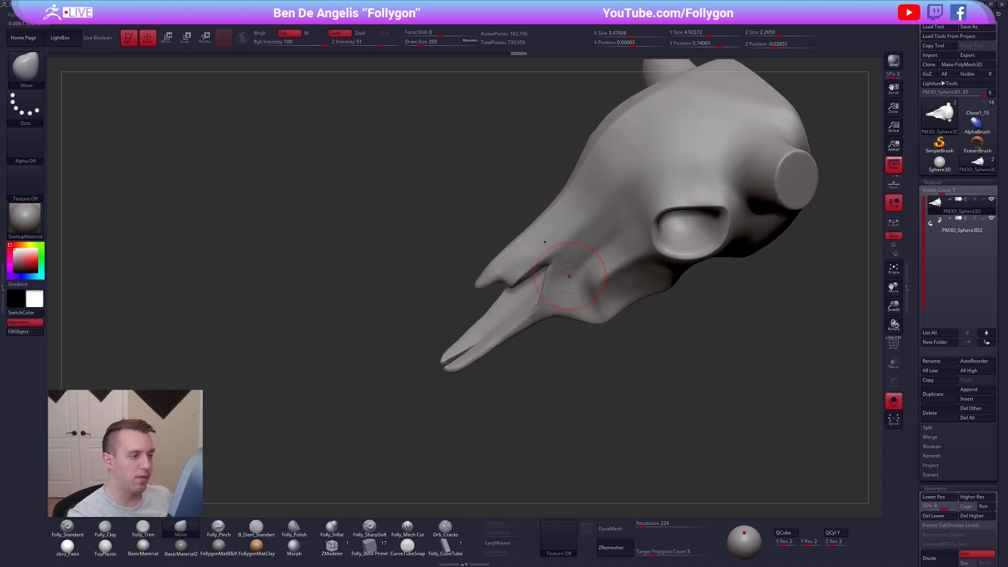
key(d)
key(space)
drag(573, 248, 570, 248)
mouse_move(570, 249)
alt+right_down()
mouse_move(563, 314)
mouse_move(559, 296)
alt+right_up()
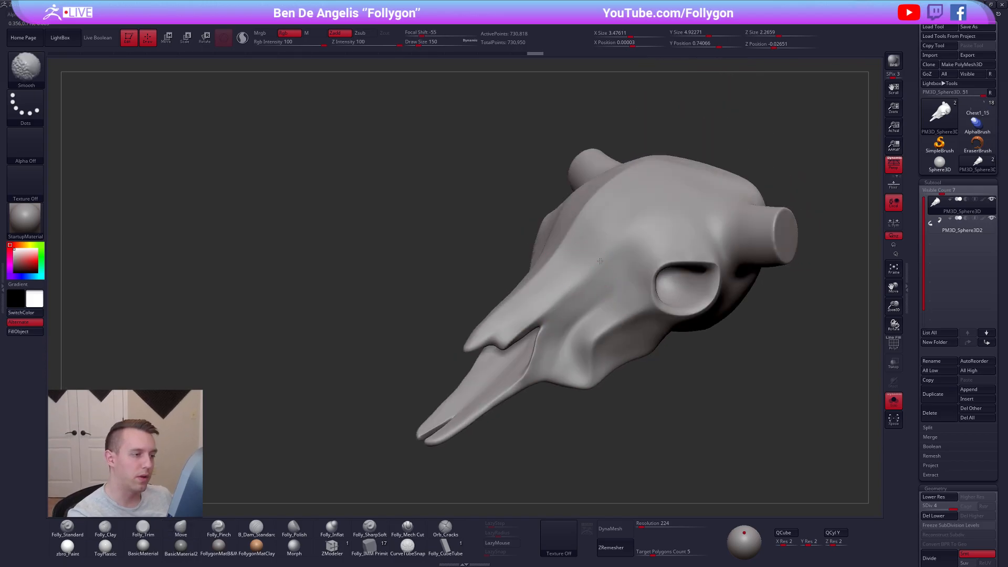
mouse_move(519, 322)
right_down()
mouse_move(531, 369)
mouse_move(488, 383)
right_up()
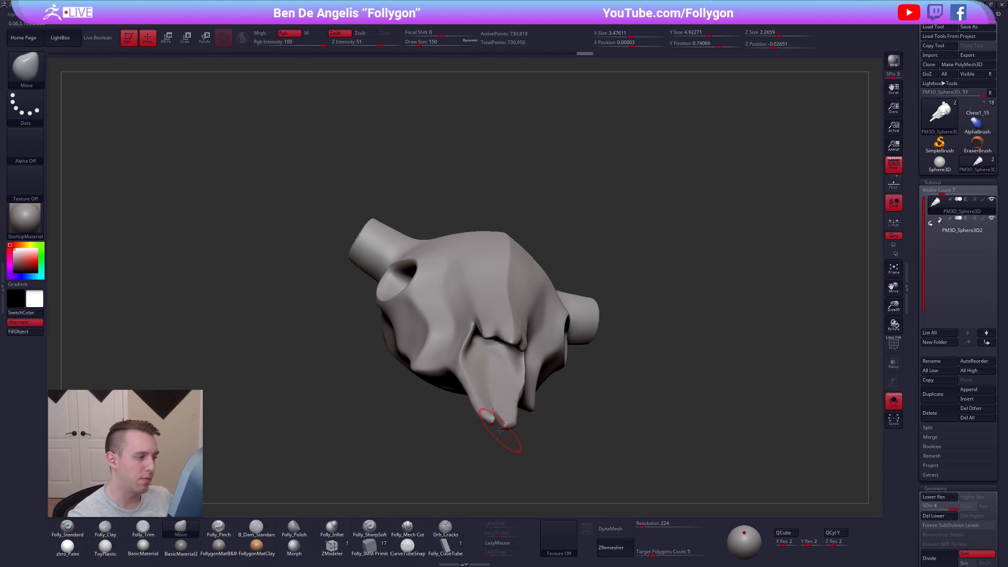
right_drag(814, 307, 623, 431)
right_drag(626, 362, 557, 370)
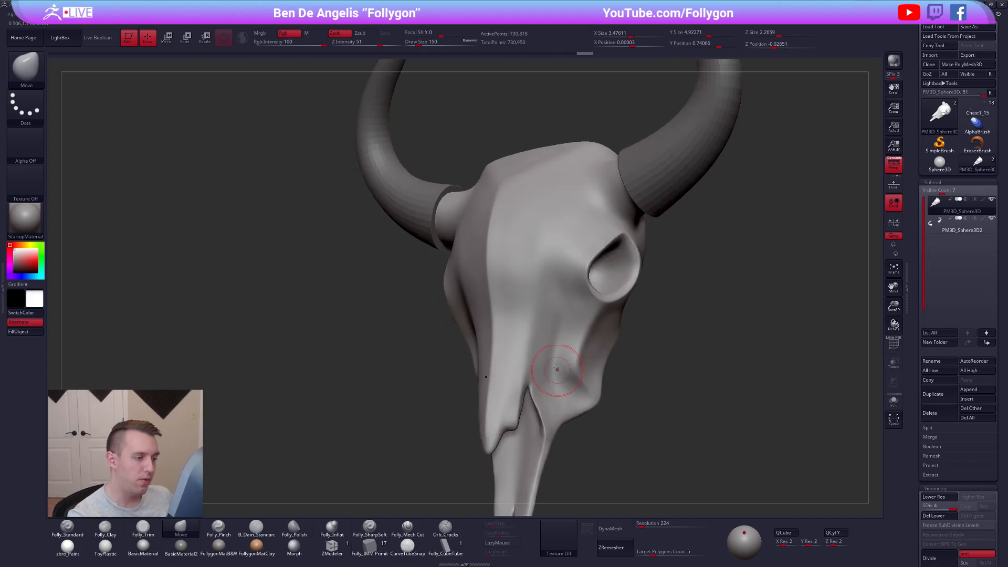
Sharpen the ridge running from the side of the snout up toward the brow with the Folly_Pinch brush
key(5)
drag(552, 363, 564, 323)
drag(558, 262, 532, 210)
right_drag(604, 357, 634, 376)
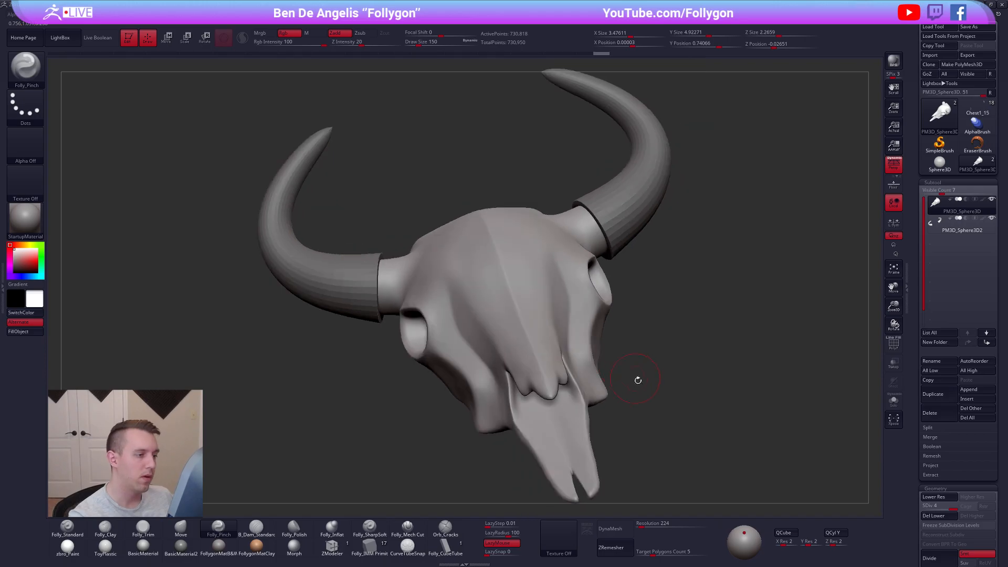
mouse_move(685, 423)
right_down()
mouse_move(666, 447)
mouse_move(611, 407)
right_up()
right_drag(582, 368, 583, 321)
right_click(546, 367)
mouse_move(535, 357)
right_down()
mouse_move(597, 330)
mouse_move(565, 352)
mouse_move(575, 295)
right_up()
alt+right_drag(587, 302, 569, 330)
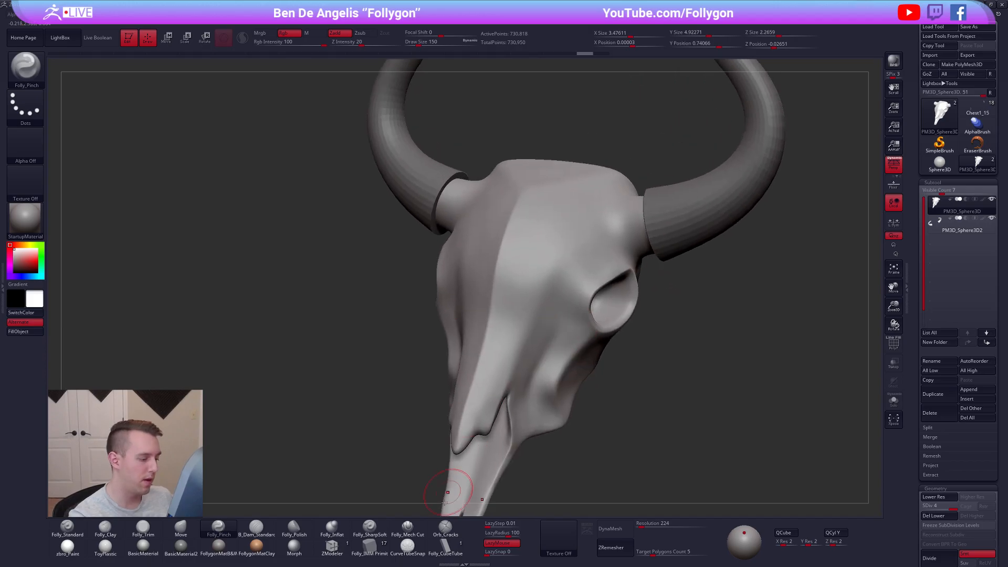
Define the brow plane around the eye sockets with the Folly_Mech Cut brush
click(418, 525)
right_drag(554, 365, 529, 413)
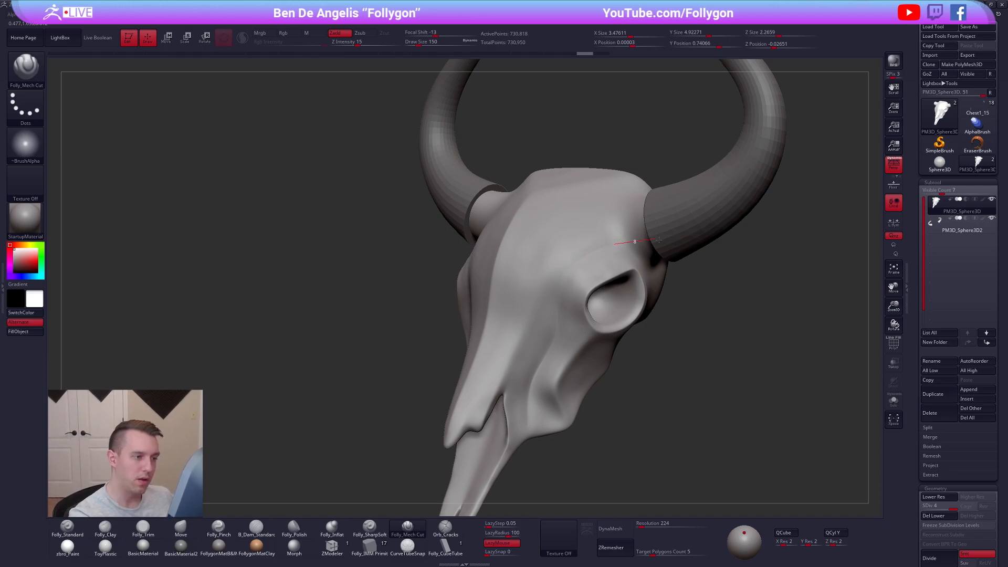
right_drag(623, 276, 670, 371)
mouse_move(706, 436)
right_down()
mouse_move(682, 426)
mouse_move(677, 378)
mouse_move(623, 301)
right_up()
Nudge the brow beside the eye sockets with the Move brush and set its draw size to 170
key(b)
key(m)
key(v)
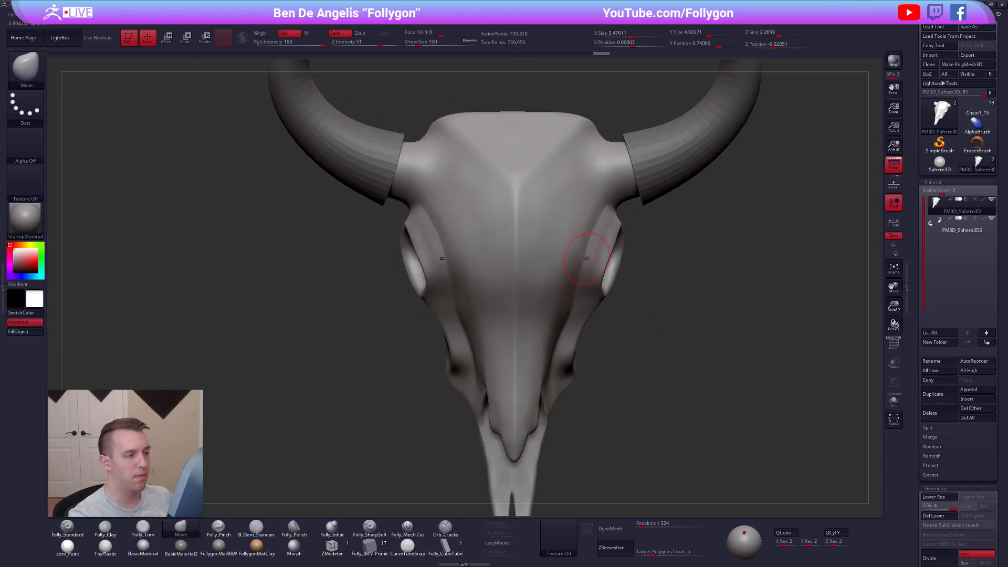
key(space)
drag(584, 263, 587, 262)
key(space)
drag(591, 318, 588, 318)
mouse_move(641, 252)
right_down()
mouse_move(582, 240)
mouse_move(569, 268)
right_up()
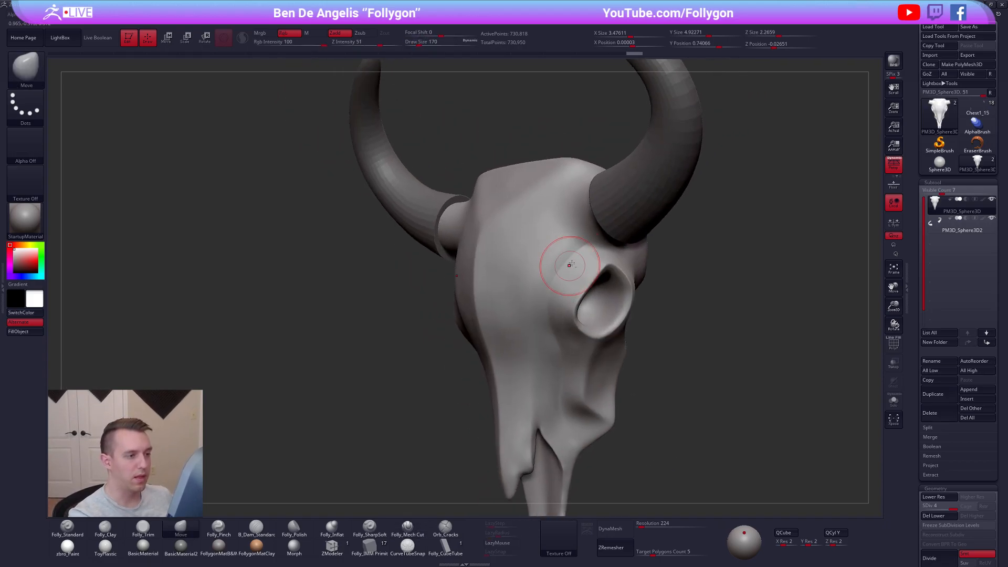
Smooth the surface between the brow and the forehead above the eye sockets
shift+drag(569, 267, 586, 245)
right_drag(549, 323, 553, 279)
right_drag(545, 371, 529, 349)
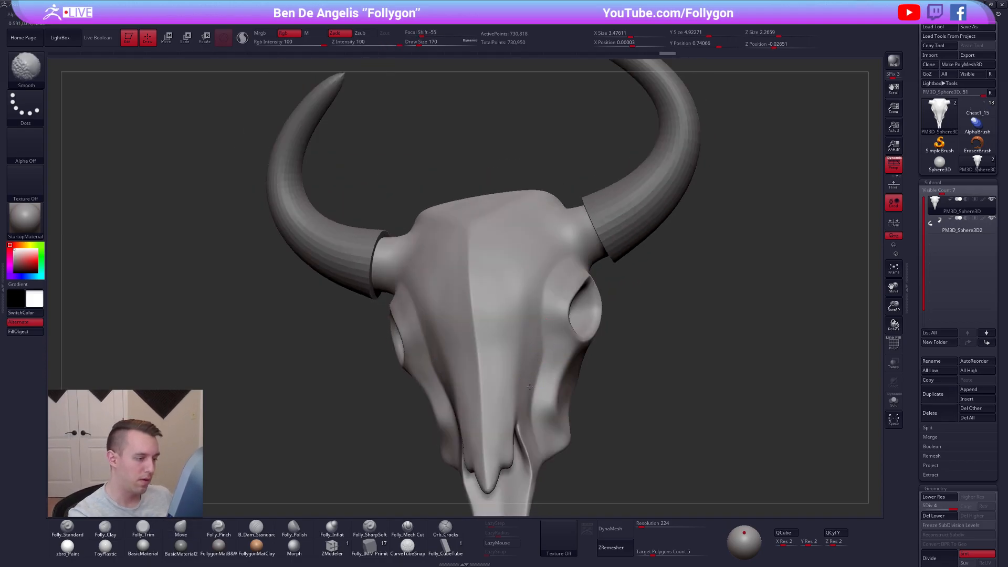
right_drag(528, 407, 570, 369)
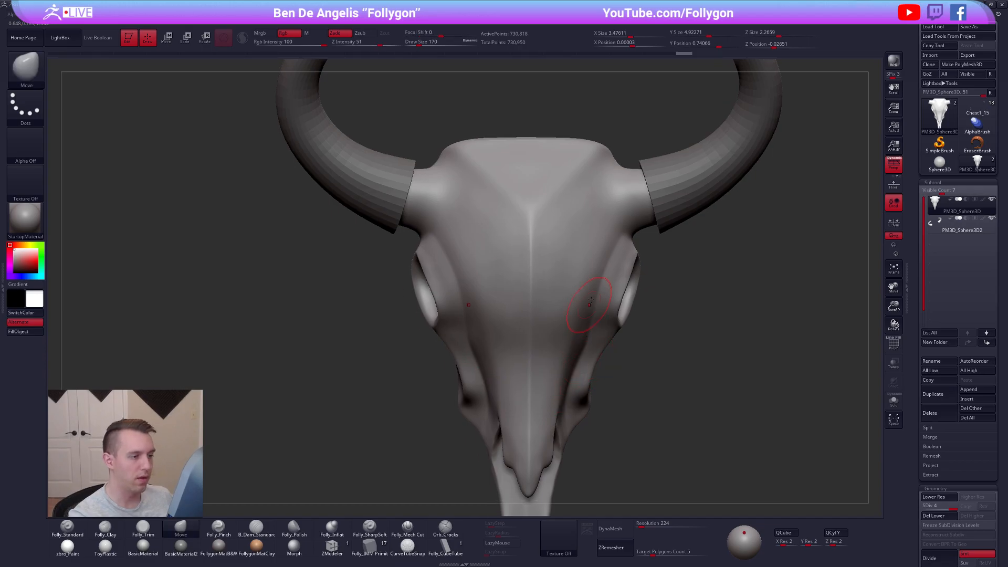
Adjust the brow contour beside the eye sockets at subdivision level 1, and return the skull to level 4
key(shift+d)
key(shift+d)
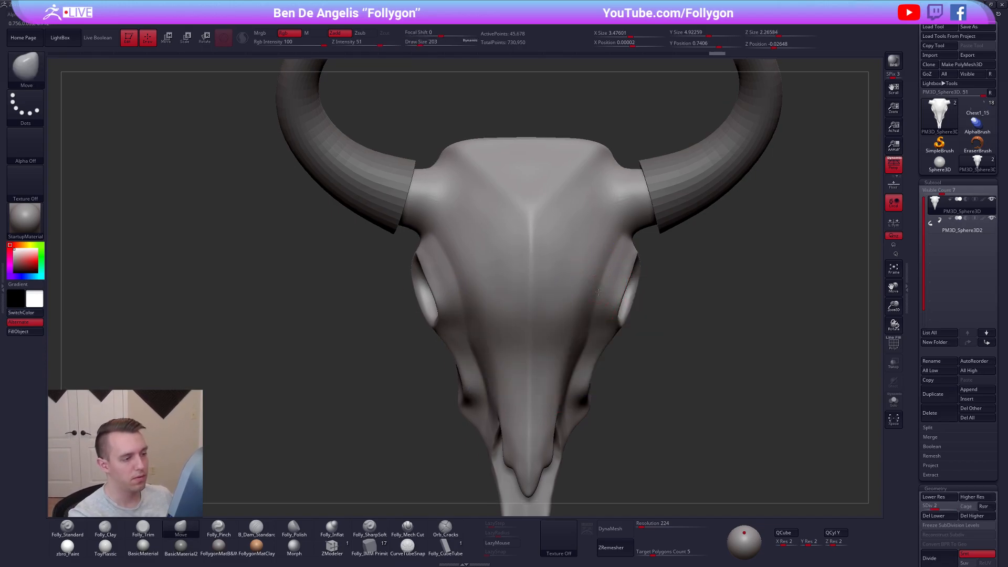
key(shift+d)
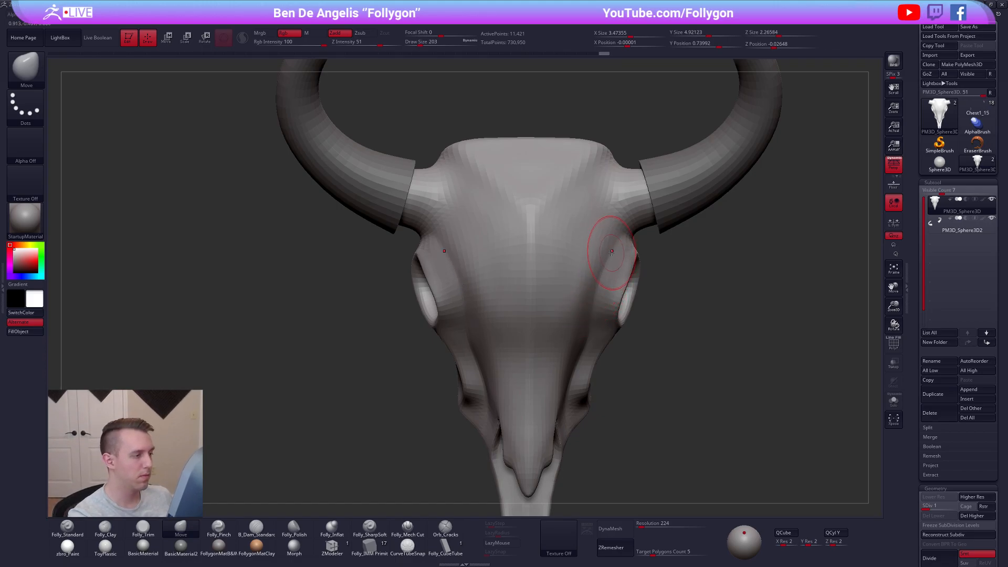
key(f)
key(d)
key(d)
key(d)
mouse_move(713, 411)
right_down()
mouse_move(738, 415)
mouse_move(698, 411)
mouse_move(727, 420)
mouse_move(650, 398)
mouse_move(570, 300)
mouse_move(549, 288)
mouse_move(540, 319)
right_up()
Smooth the forehead planes between the center ridge and the brow at subdivision level 3 with a draw size of 140
key(shift+d)
key(shift+d)
shift+drag(538, 304, 542, 304)
right_drag(515, 369, 564, 310)
key(bracketleft)
key(bracketleft)
shift+drag(589, 239, 572, 306)
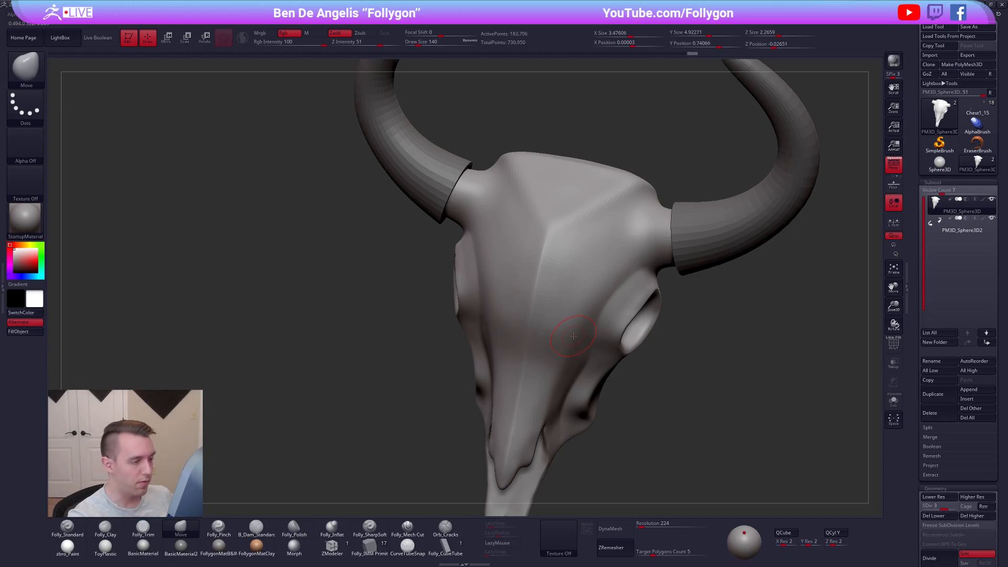
shift+drag(589, 268, 622, 252)
shift+right_drag(654, 230, 666, 234)
Smooth the upper nasal bridge below the forehead with an adjusted draw size
key(space)
drag(616, 241, 621, 239)
alt+right_drag(585, 238, 548, 295)
shift+drag(528, 326, 525, 349)
ctrl+right_drag(530, 349, 537, 315)
Raise the skull to subdivision level 4 and smooth the nasal ridge toward its tip with a draw size of 181
key(space)
drag(534, 314, 540, 314)
mouse_move(539, 315)
alt+right_down()
mouse_move(520, 307)
mouse_move(572, 270)
alt+right_up()
key(d)
shift+drag(551, 258, 550, 275)
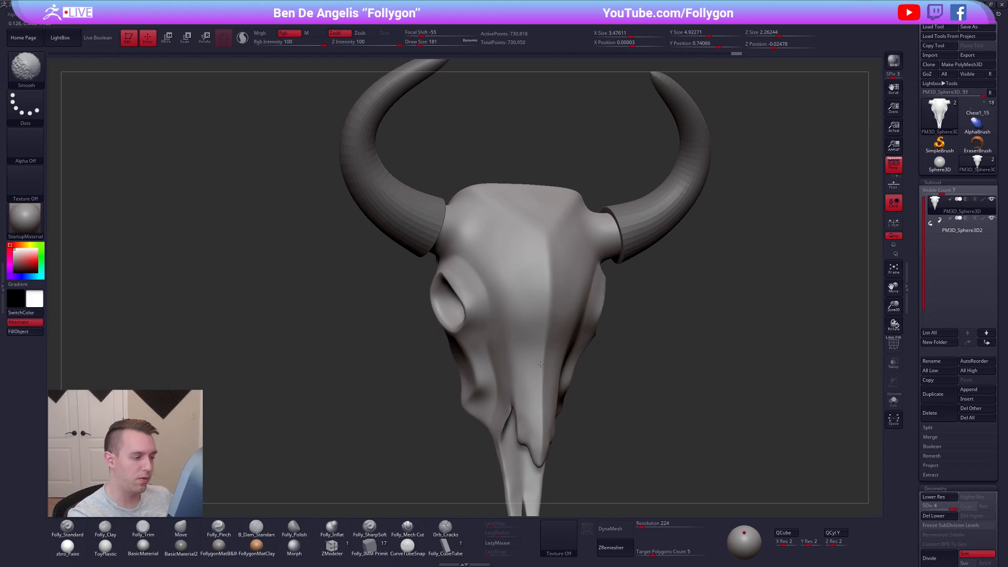
shift+drag(541, 359, 541, 405)
mouse_move(536, 431)
alt+right_down()
mouse_move(540, 376)
mouse_move(493, 370)
mouse_move(578, 368)
mouse_move(579, 355)
alt+right_up()
Flatten the side of the nasal bone above the notch with the Folly_Trim brush and smooth the trimmed area
key(t)
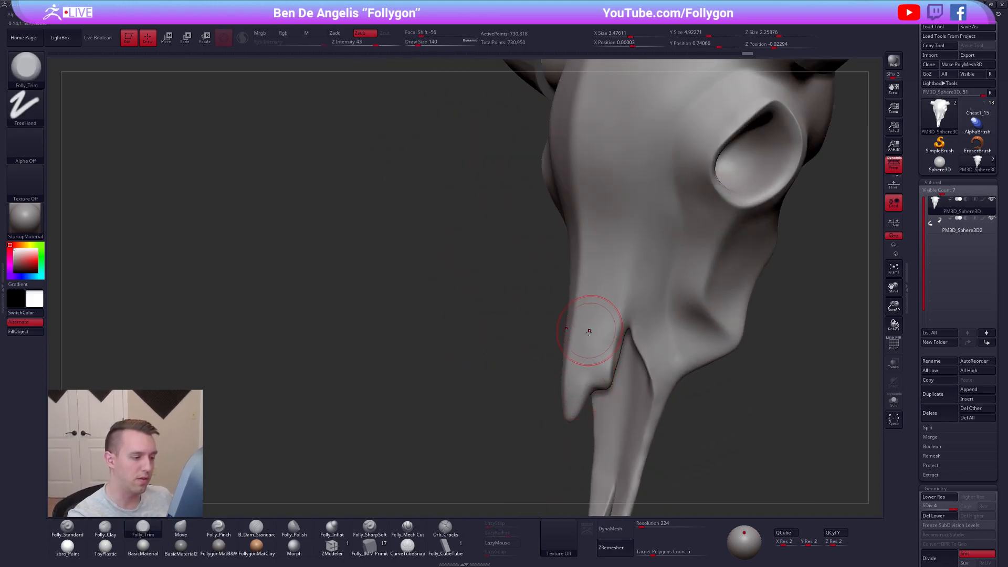
right_drag(597, 321, 592, 362)
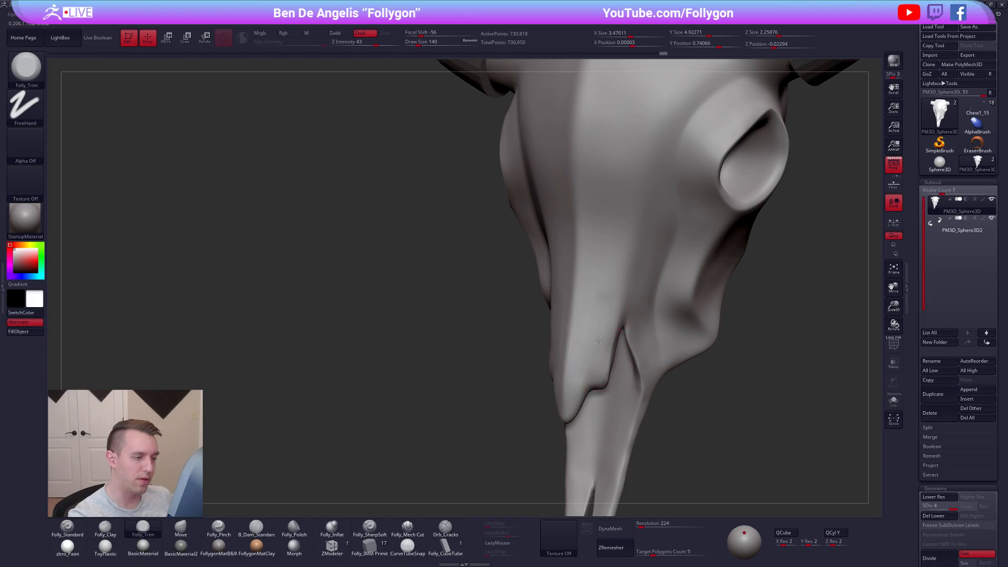
key(shift)
key(shift)
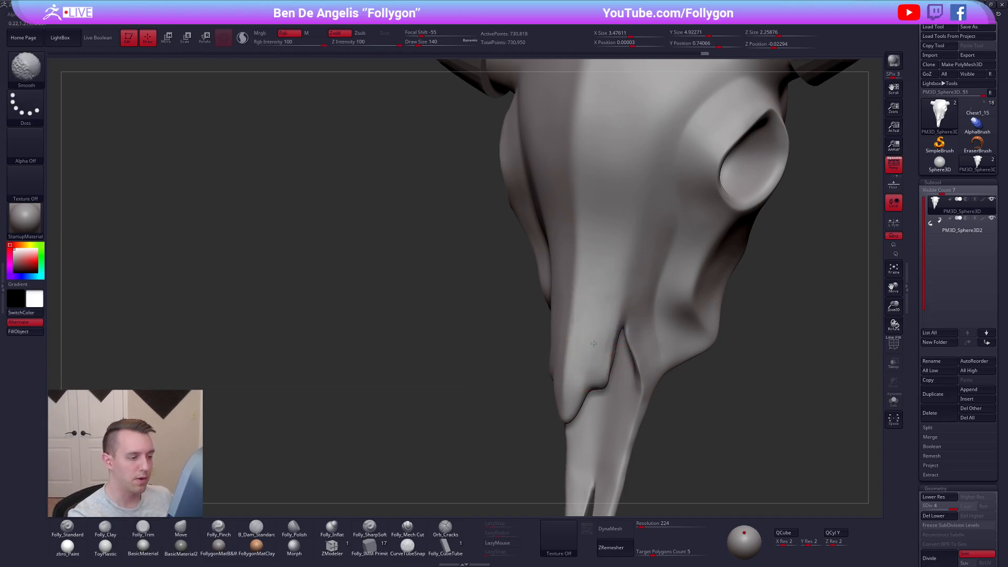
mouse_move(585, 371)
right_down()
mouse_move(625, 357)
mouse_move(625, 321)
mouse_move(635, 449)
mouse_move(622, 457)
right_up()
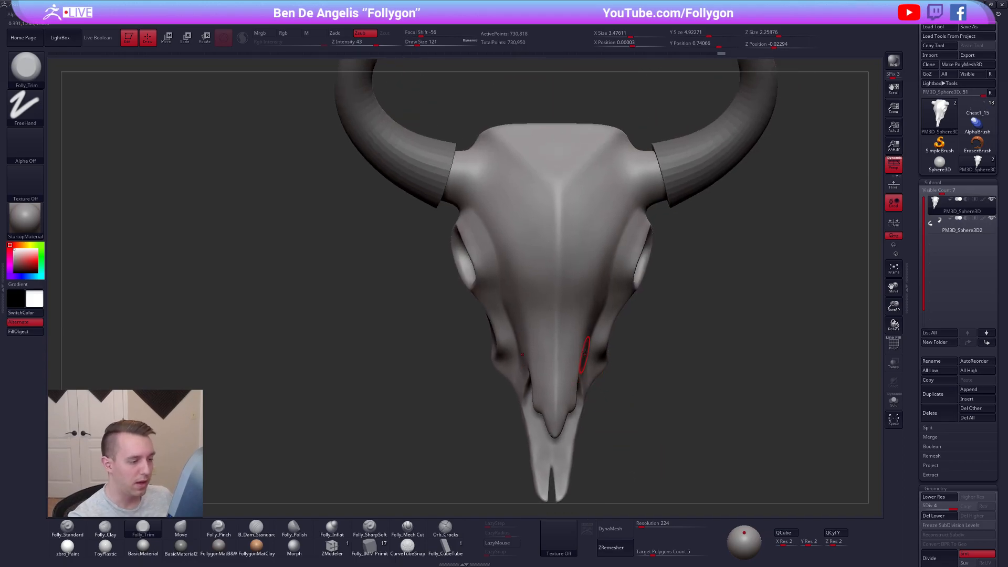
Isolate the skull from its horns and lower it to subdivision level 1 with the Move brush selected
key(alt+s)
key(space)
key(shift+d)
ctrl+right_drag(574, 355, 576, 315)
key(shift+d)
key(b)
key(m)
key(v)
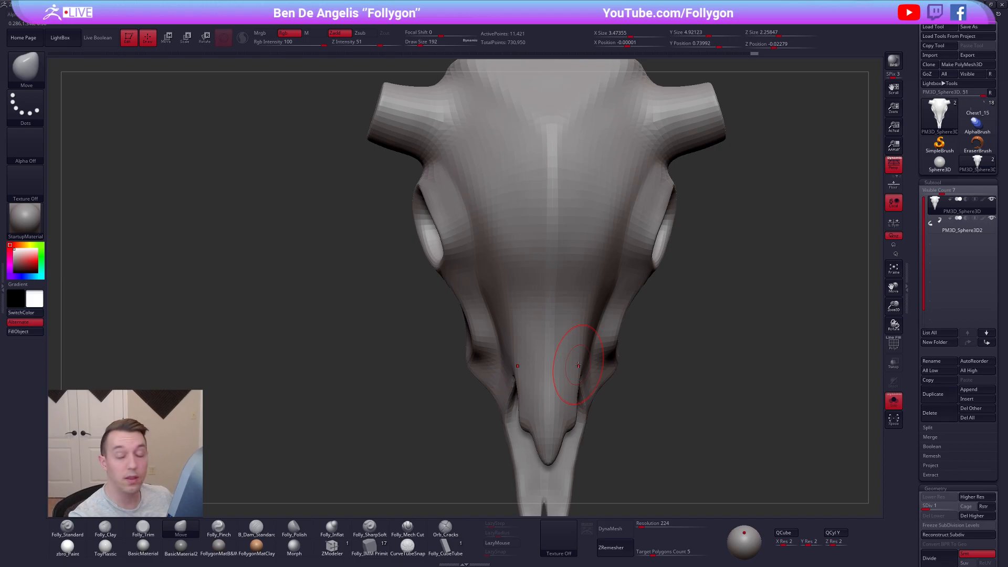
Adjust the sides of the nasal bone and return the skull to subdivision level 4 with a draw size of 150
key(space)
drag(578, 366, 576, 364)
key(space)
right_drag(576, 363, 566, 346)
key(d)
key(d)
key(d)
key(space)
drag(566, 316, 563, 316)
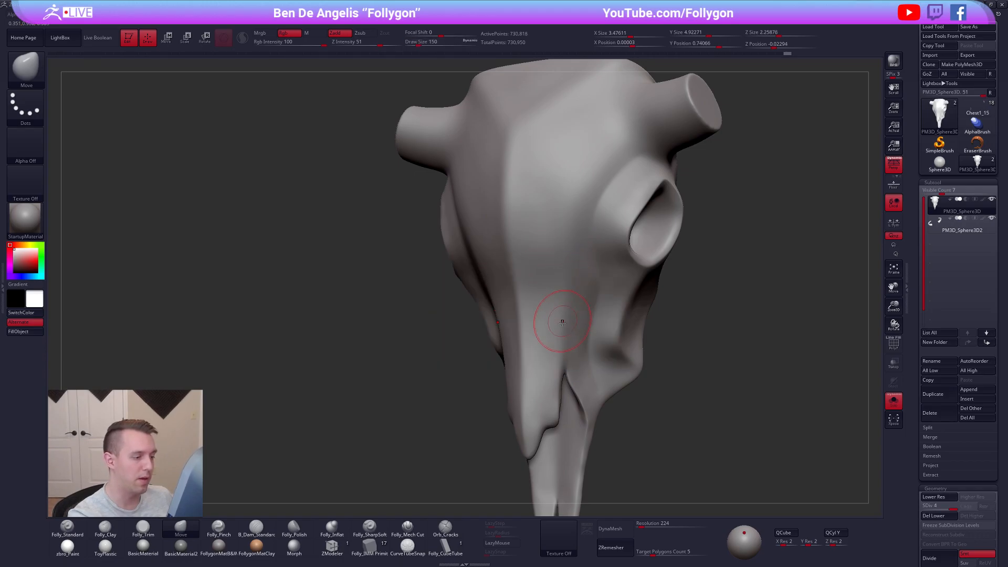
Cut a defined plane around the brow and down the side of the snout with Folly_Mech Cut, and smooth it
click(411, 530)
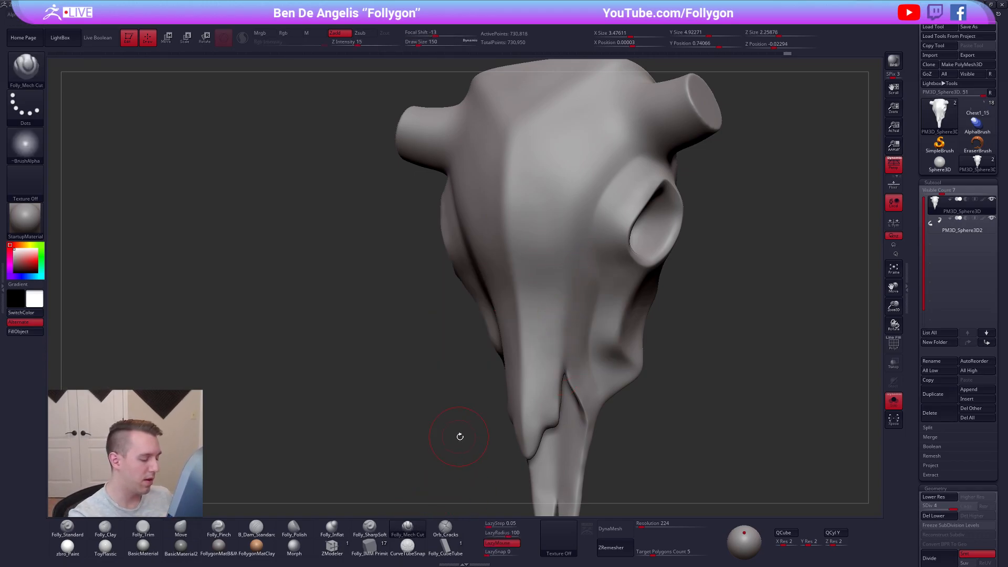
right_drag(558, 315, 562, 254)
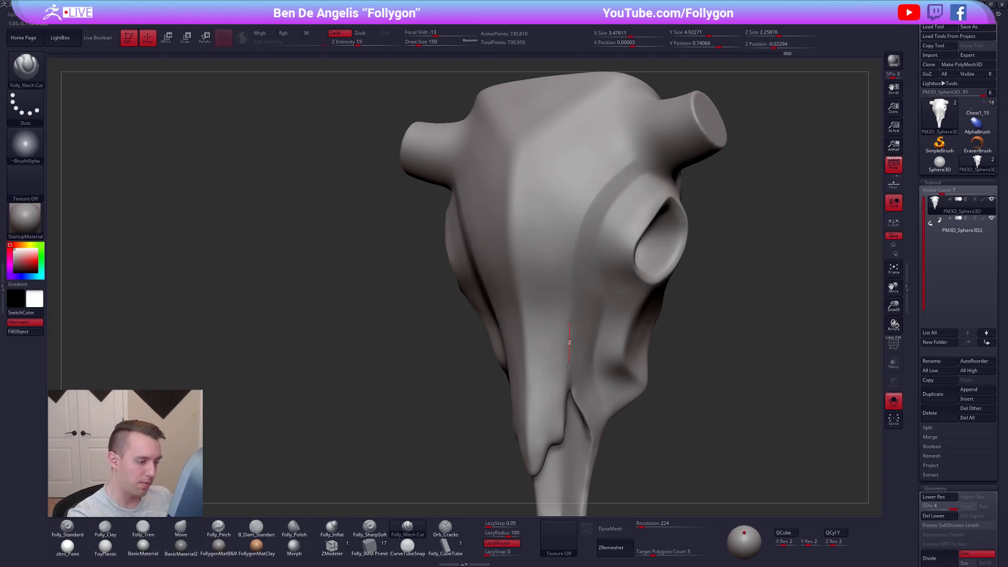
right_drag(560, 423, 580, 230)
key(shift)
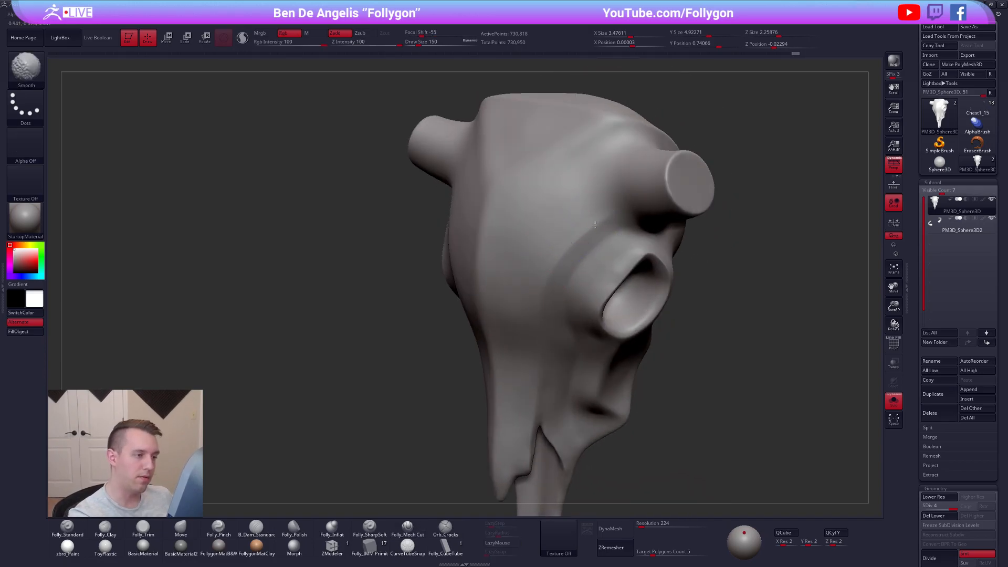
Sharpen the lower nasal edge beside the notch with Folly_Mech Cut at draw size 113, and soften it at 104
mouse_move(525, 434)
alt+right_down()
mouse_move(544, 307)
mouse_move(513, 397)
alt+right_up()
key(space)
drag(546, 343, 540, 344)
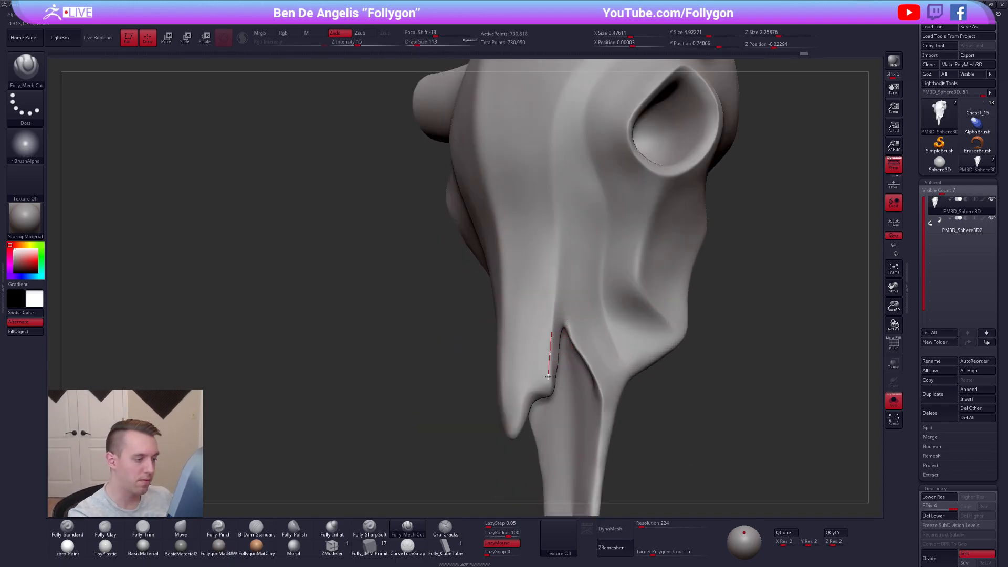
drag(548, 426, 549, 427)
key(space)
drag(546, 362, 544, 362)
key(shift)
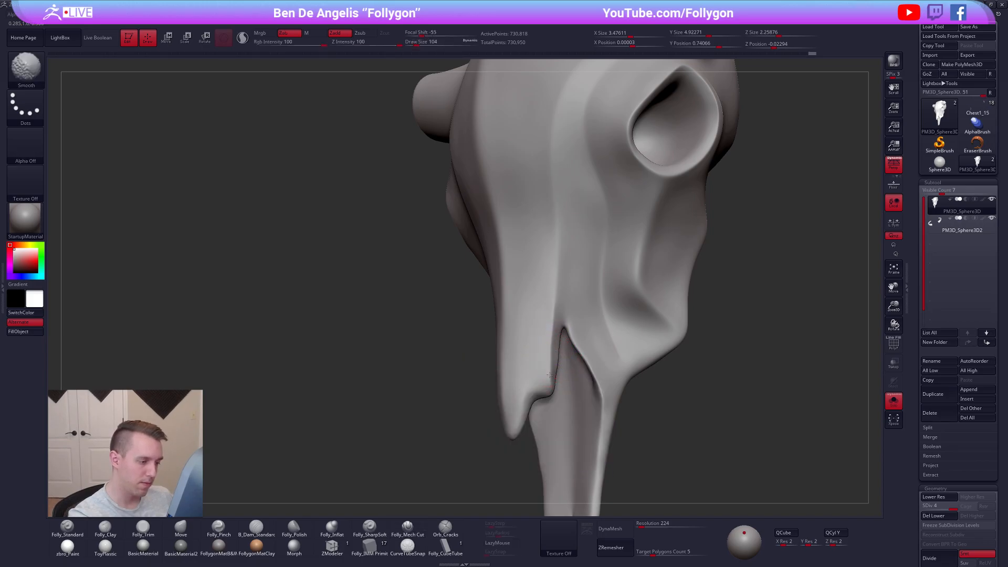
Show the horns again and brush across the crown between them
mouse_move(547, 366)
right_down()
mouse_move(581, 374)
mouse_move(564, 355)
right_up()
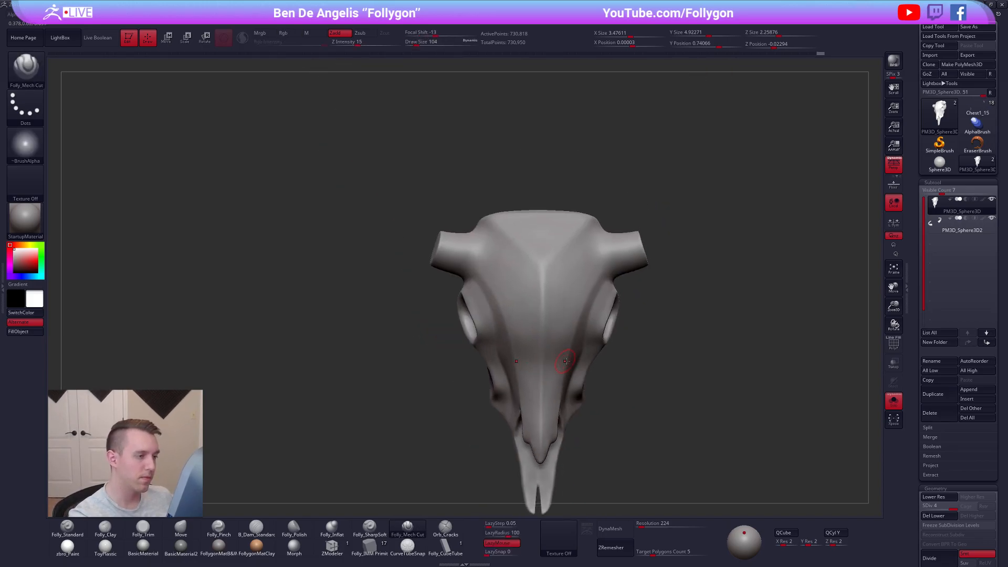
mouse_move(660, 446)
right_down()
mouse_move(693, 434)
mouse_move(663, 450)
mouse_move(691, 423)
mouse_move(578, 294)
mouse_move(563, 322)
mouse_move(556, 270)
mouse_move(524, 221)
right_up()
key(2)
mouse_move(501, 223)
mouse_down()
mouse_move(511, 234)
mouse_move(540, 230)
mouse_move(545, 257)
mouse_up()
Smooth the forehead and nasal bridge at subdivision levels 2 and 3 with a draw size of 203
key(shift+d)
key(shift+d)
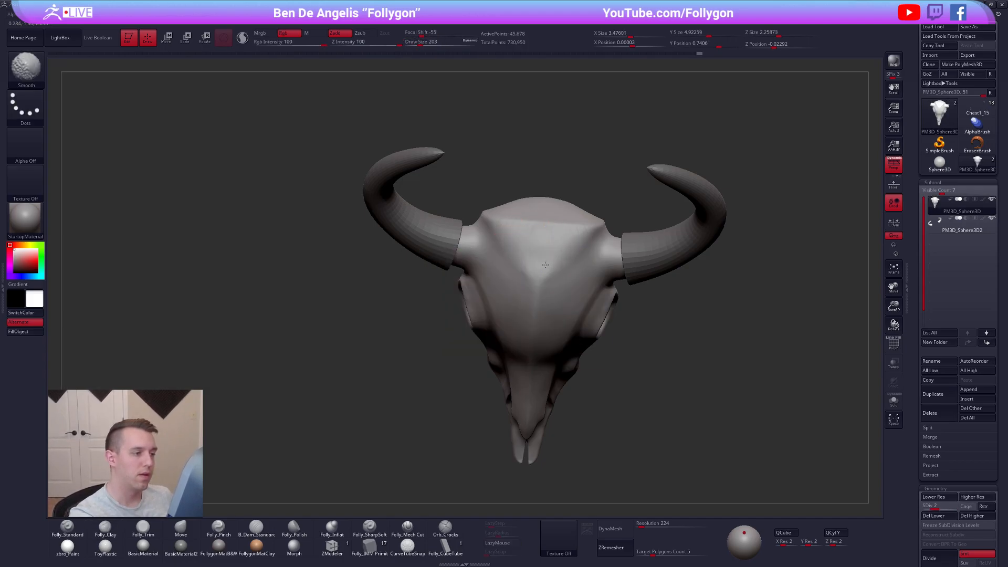
right_drag(560, 258, 615, 299)
shift+drag(557, 263, 567, 284)
mouse_move(603, 294)
alt+right_down()
mouse_move(604, 257)
mouse_move(566, 258)
alt+right_up()
shift+drag(566, 259, 578, 305)
right_drag(578, 305, 590, 293)
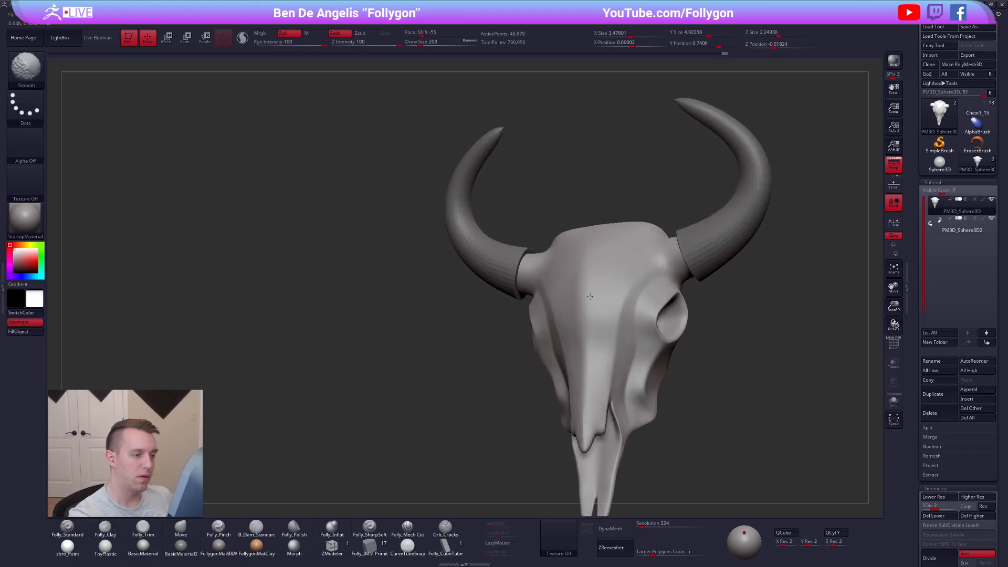
right_drag(583, 368, 577, 378)
key(d)
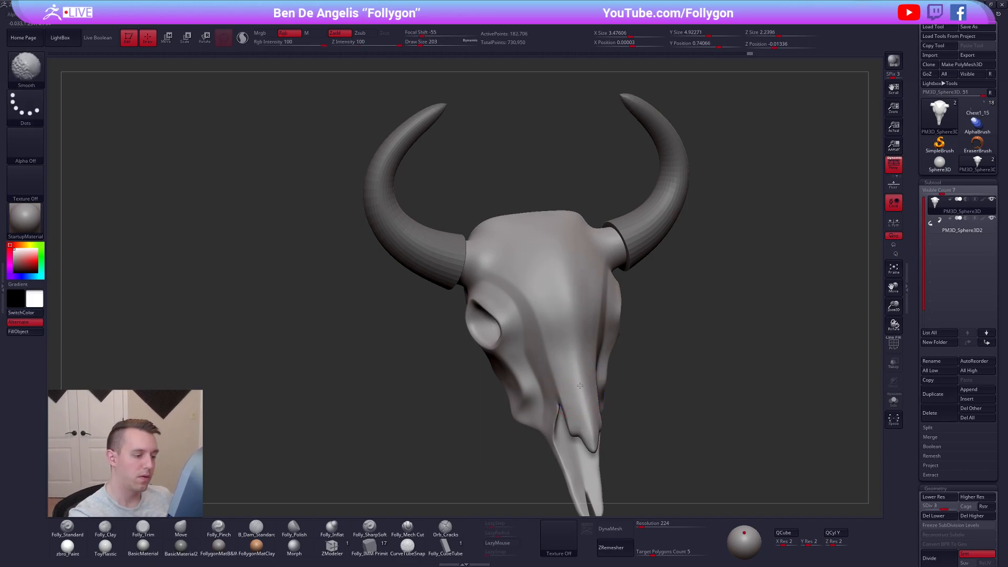
shift+right_drag(575, 370, 580, 343)
mouse_move(580, 212)
right_down()
mouse_move(583, 252)
mouse_move(565, 314)
mouse_move(520, 299)
right_up()
Isolate the skull at subdivision level 4 and select the Folly_Mech Cut brush
key(d)
key(alt+s)
click(413, 527)
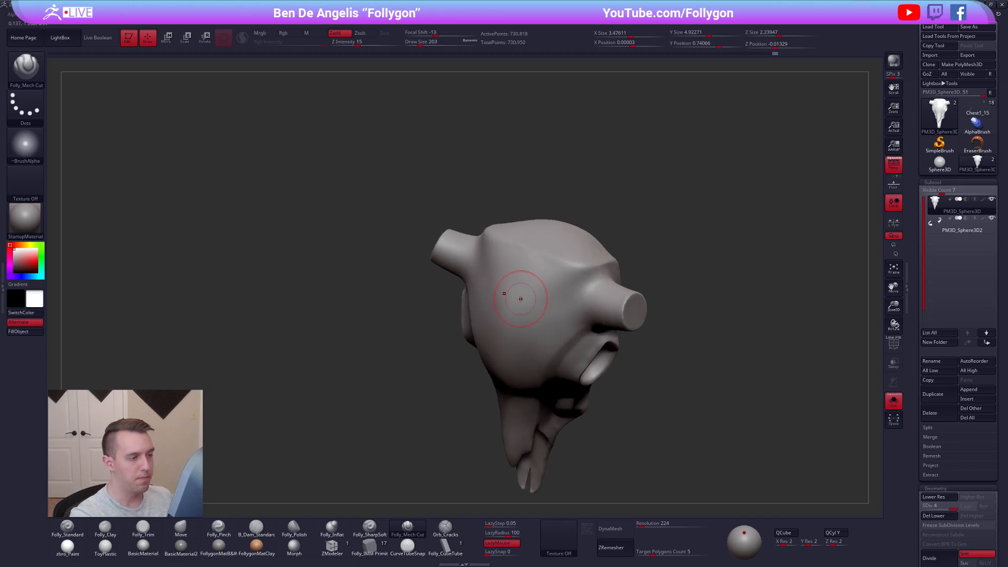
Try cutting a plane from the horn base diagonally down the forehead at draw size 160, and undo the stroke
right_drag(630, 236, 573, 300)
key(space)
drag(573, 300, 593, 271)
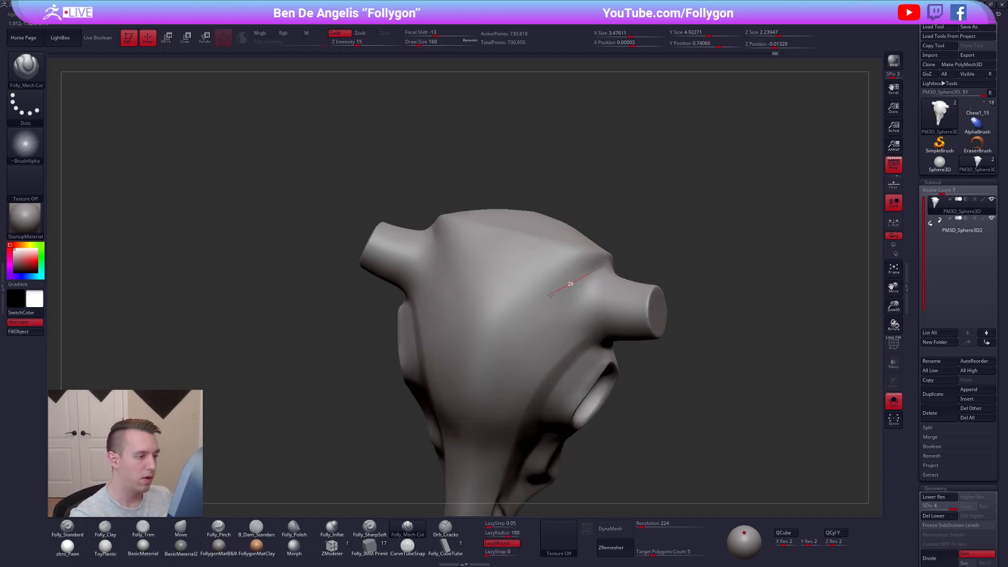
drag(507, 346, 504, 347)
key(bracketright)
key(ctrl+z)
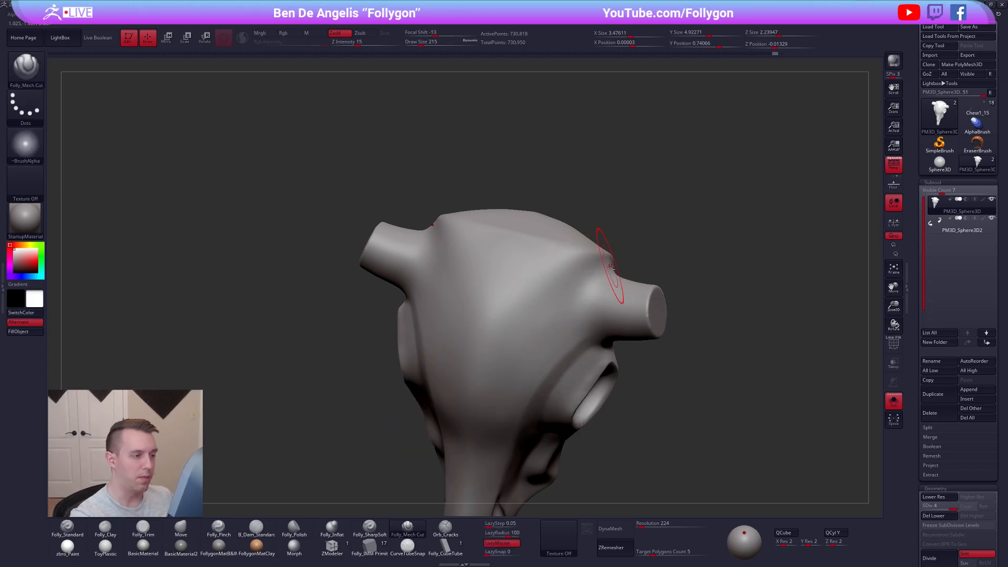
Carve the forehead plane inward from the horn base at subdivision level 3, and smooth it with a draw size of 181
shift+right_drag(488, 396, 541, 322)
key(shift+d)
key(space)
drag(513, 339, 508, 339)
right_drag(520, 329, 507, 358)
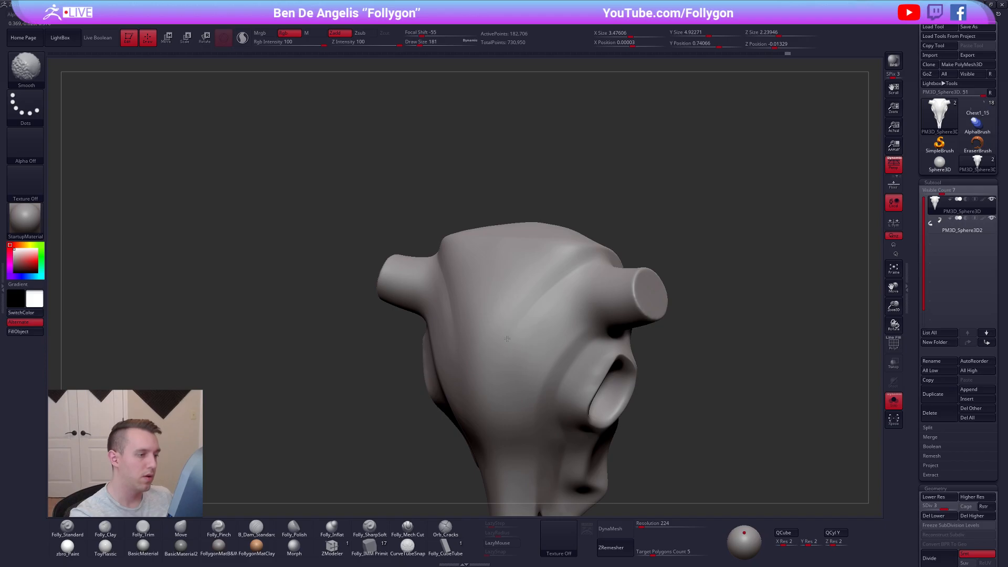
right_drag(555, 247, 592, 262)
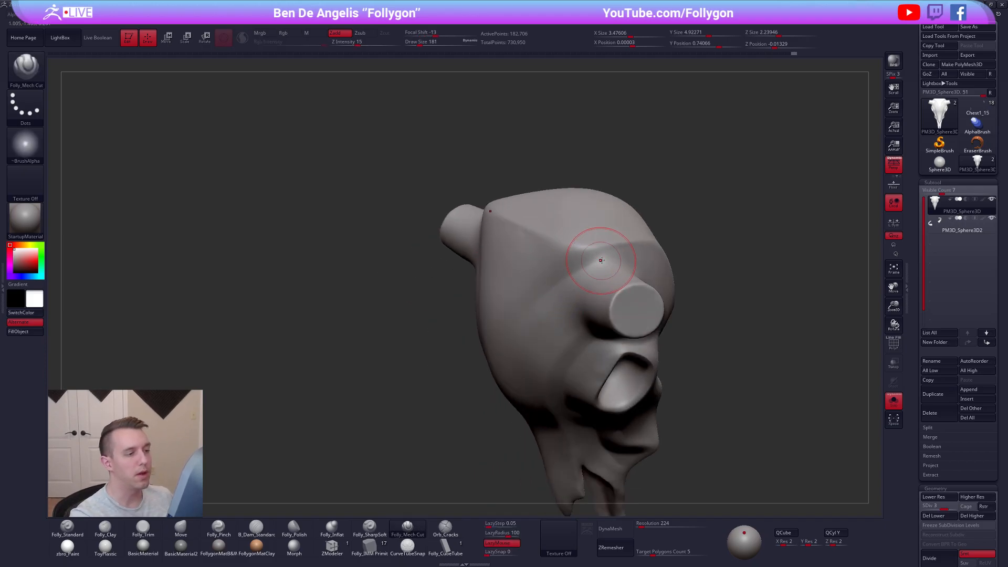
Smooth the forehead and upper cranium around the horn base at subdivision level 2 with a draw size of 265
mouse_move(521, 269)
shift+right_down()
mouse_move(535, 313)
mouse_move(563, 325)
mouse_move(589, 308)
mouse_move(607, 262)
shift+right_up()
mouse_move(625, 317)
right_down()
mouse_move(572, 315)
mouse_move(558, 404)
right_up()
mouse_move(578, 240)
alt+right_down()
mouse_move(558, 302)
mouse_move(567, 294)
mouse_move(566, 319)
alt+right_up()
key(shift+d)
key(shift+d)
key(d)
shift+drag(545, 266, 531, 271)
shift+drag(554, 236, 561, 246)
mouse_move(564, 262)
right_down()
mouse_move(569, 270)
mouse_move(590, 257)
right_up()
shift+drag(591, 257, 607, 272)
right_drag(614, 279, 630, 315)
mouse_move(625, 263)
shift+mouse_down()
mouse_move(633, 240)
mouse_move(568, 230)
mouse_move(604, 246)
shift+mouse_up()
shift+drag(599, 248, 587, 256)
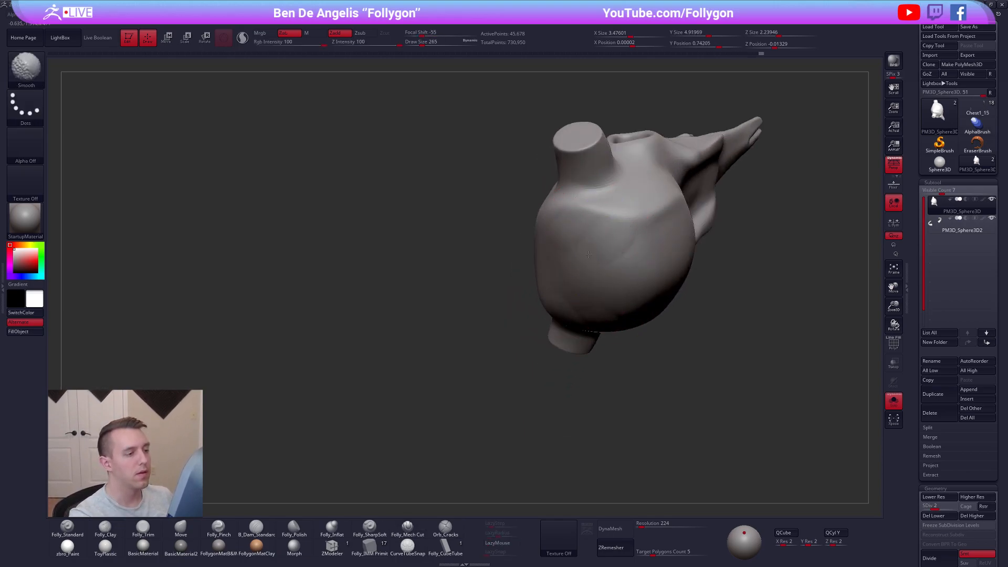
Smooth the rounded back of the cranium at subdivision level 2, and return to subdivision level 4
right_drag(576, 262, 603, 264)
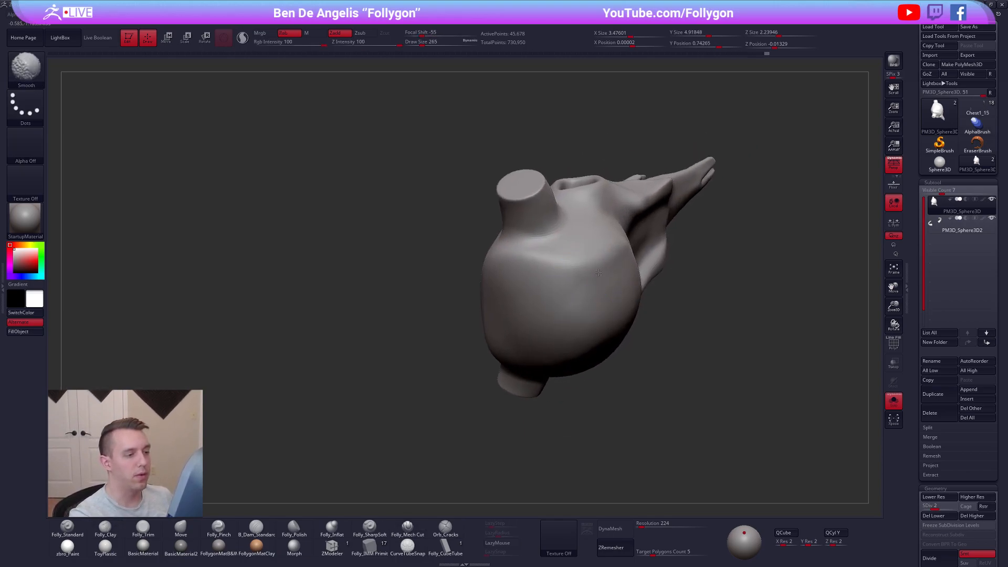
mouse_move(598, 317)
right_down()
mouse_move(623, 261)
mouse_move(632, 277)
mouse_move(612, 327)
mouse_move(580, 319)
mouse_move(609, 338)
right_up()
shift+drag(544, 309, 554, 319)
mouse_move(588, 299)
right_down()
mouse_move(612, 330)
mouse_move(604, 354)
right_up()
shift+drag(526, 264, 518, 256)
mouse_move(518, 257)
right_down()
mouse_move(580, 219)
mouse_move(724, 415)
mouse_move(685, 437)
mouse_move(611, 420)
mouse_move(587, 359)
right_up()
key(d)
key(d)
Cut along the side ridge of the skull's underside with the Folly_Mech Cut brush at draw size 170
key(bracketleft)
key(bracketleft)
mouse_move(567, 236)
right_down()
mouse_move(508, 244)
mouse_move(506, 371)
right_up()
click(407, 526)
alt+right_drag(577, 347, 558, 368)
mouse_move(574, 304)
alt+right_down()
mouse_move(561, 341)
mouse_move(543, 352)
alt+right_up()
key(space)
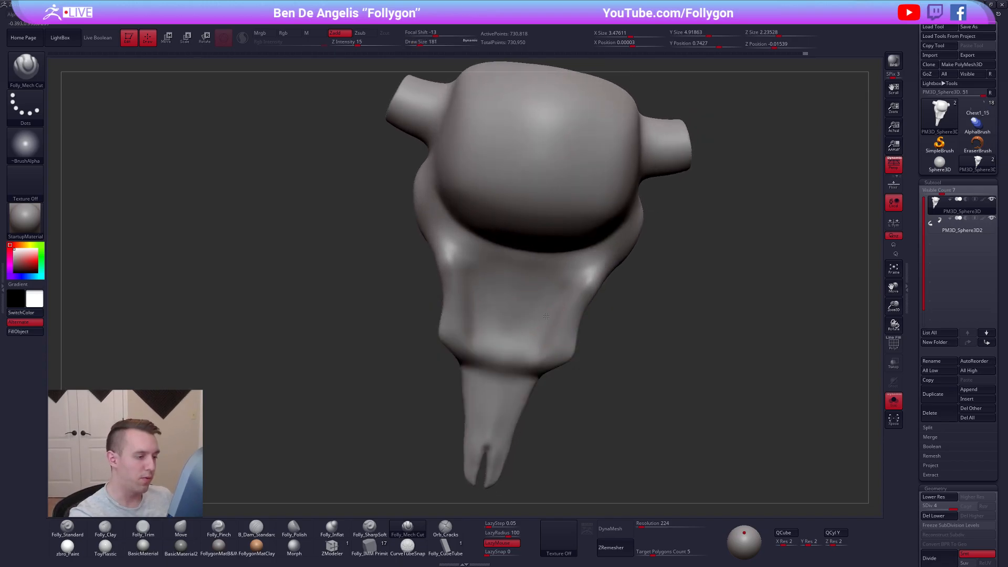
right_drag(549, 311, 555, 331)
key(space)
drag(545, 332, 540, 332)
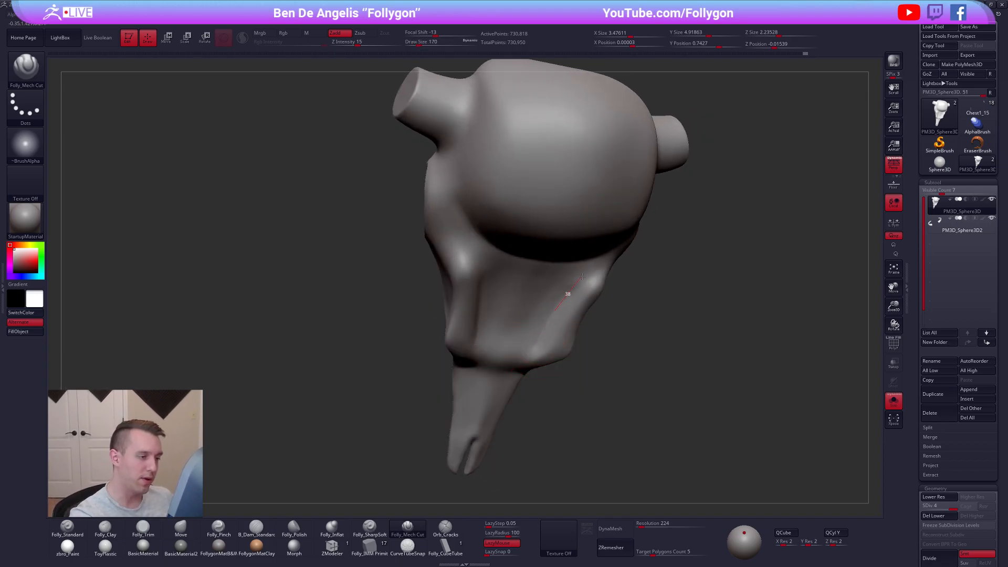
drag(624, 240, 627, 236)
Extend the cuts along the underside ridge towards the cranium at draw size 150, and smooth them
right_drag(544, 303, 554, 324)
key(space)
drag(553, 324, 550, 323)
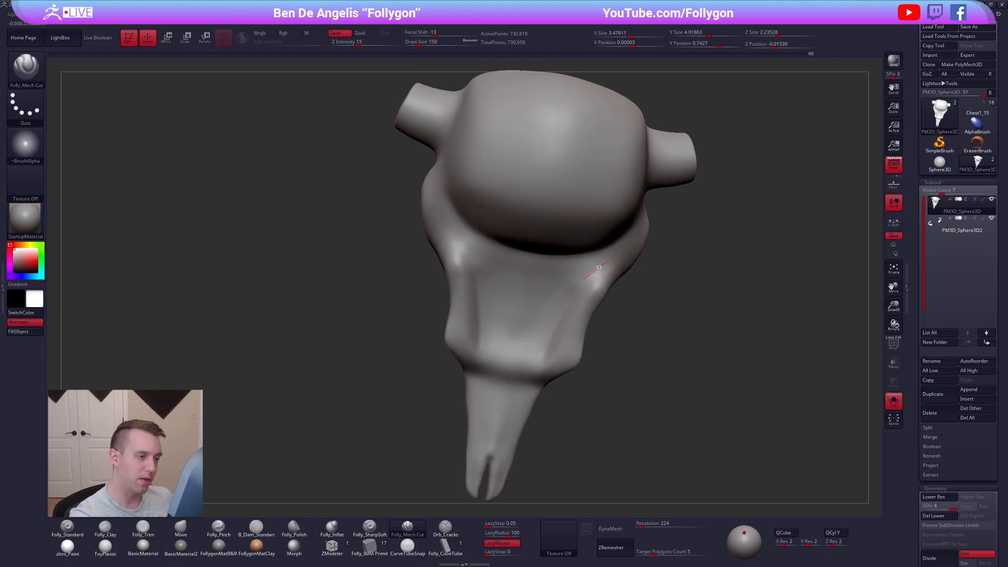
right_drag(600, 260, 577, 267)
key(shift)
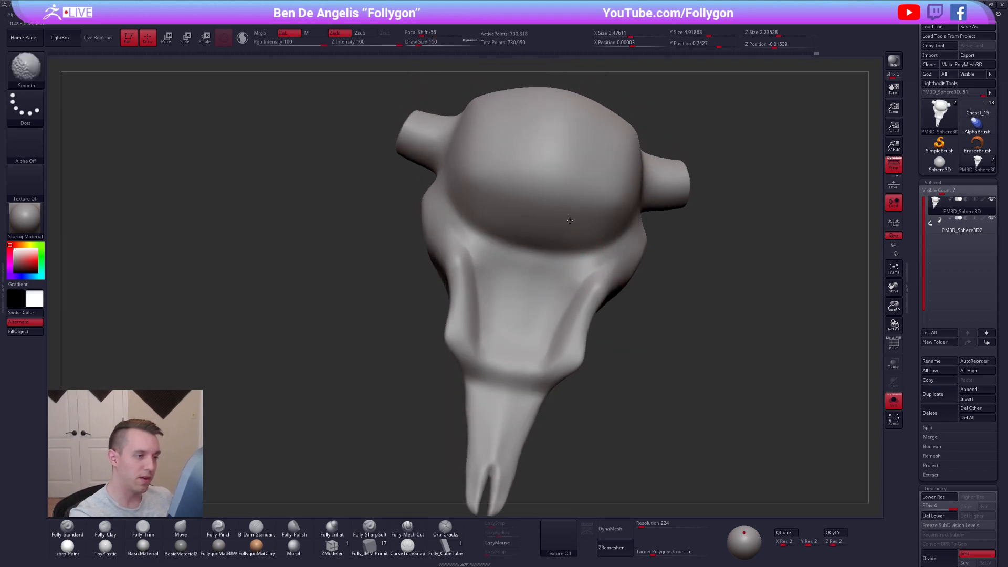
right_drag(530, 208, 563, 259)
mouse_move(524, 287)
right_down()
mouse_move(509, 261)
mouse_move(534, 269)
mouse_move(539, 284)
right_up()
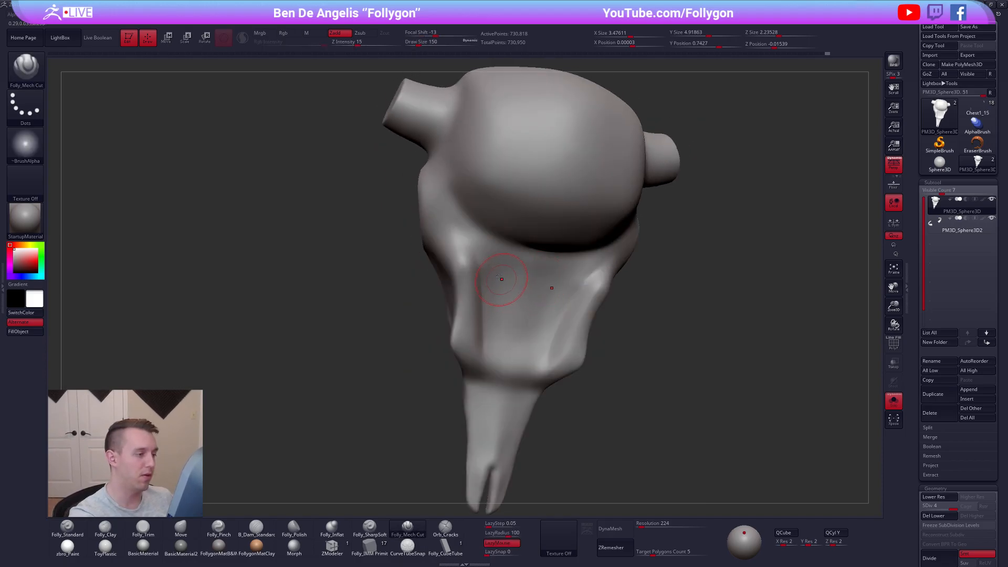
Flatten the underside between the two ridges with the Folly_Trim brush at draw size 181, and smooth it
key(3)
key(space)
drag(498, 289, 501, 287)
right_drag(503, 284, 551, 273)
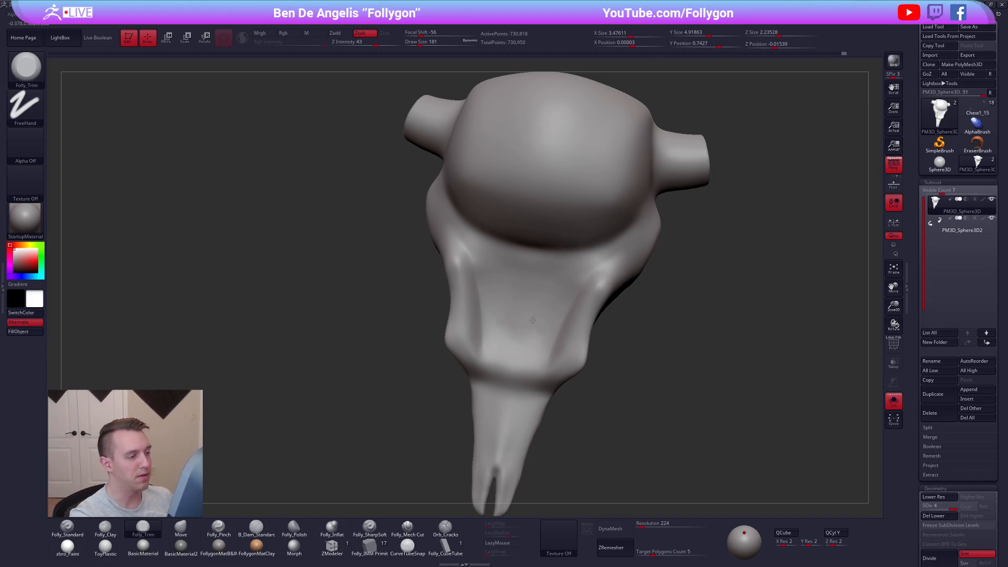
key(shift)
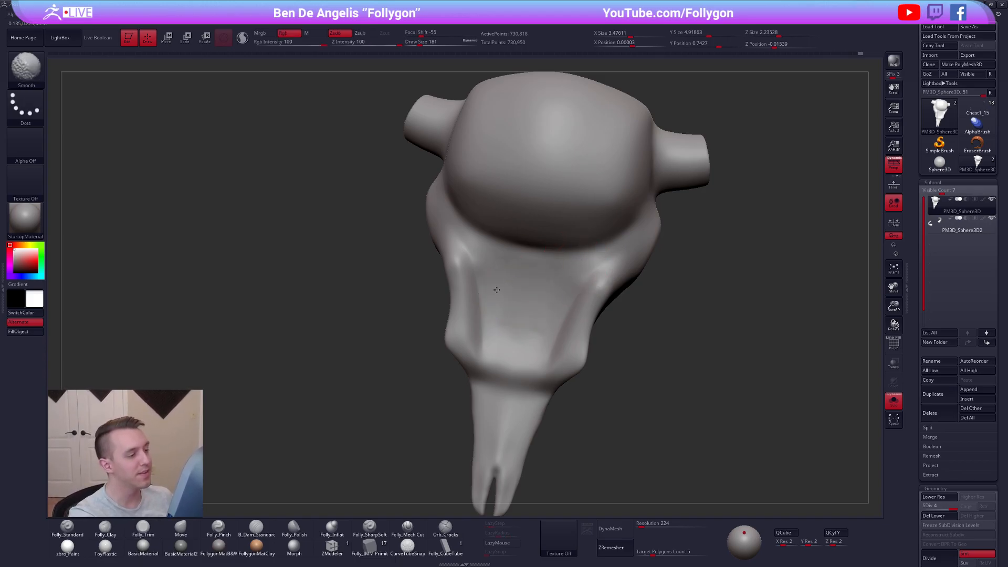
mouse_move(656, 404)
right_down()
mouse_move(684, 434)
mouse_move(713, 434)
mouse_move(677, 419)
mouse_move(625, 368)
right_up()
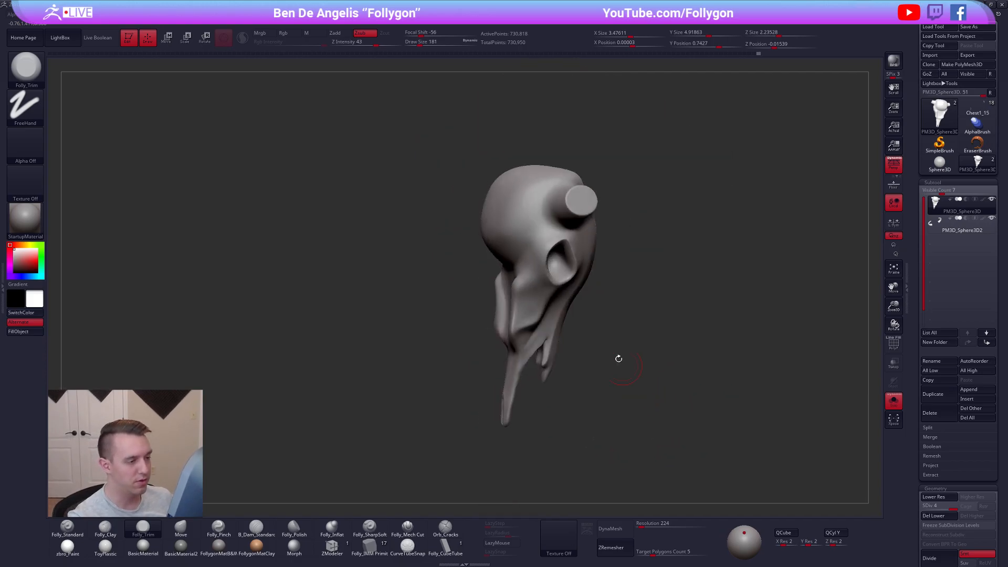
Trim and smooth the side of the skull around the eye socket and cheek at draw size 140
right_drag(573, 268, 540, 309)
key(space)
drag(575, 272, 572, 272)
key(shift)
right_drag(593, 264, 686, 420)
drag(691, 453, 667, 436)
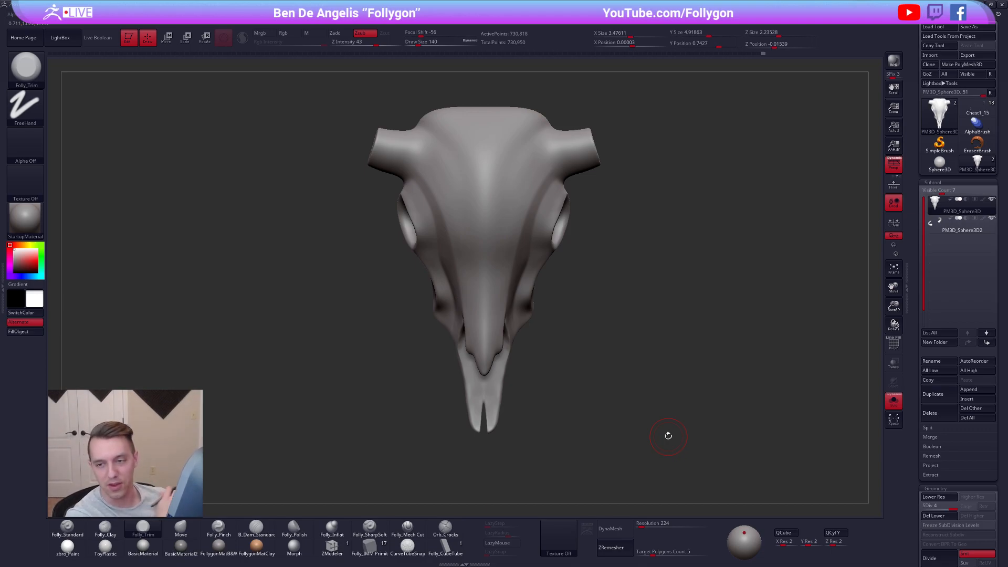
Adjust the skull's outline with the Move brush at draw size 181 on subdivision level 1, and return to level 4
alt+drag(668, 435, 702, 494)
key(shift+d)
key(shift+d)
key(shift+d)
key(b)
key(m)
key(v)
key(space)
drag(596, 214, 601, 211)
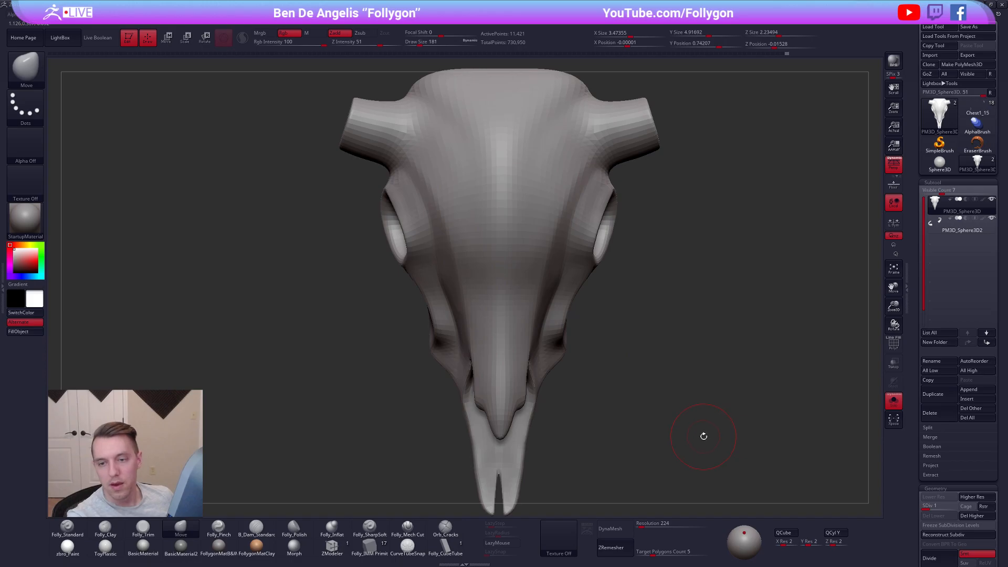
alt+drag(704, 453, 665, 453)
key(d)
key(d)
key(d)
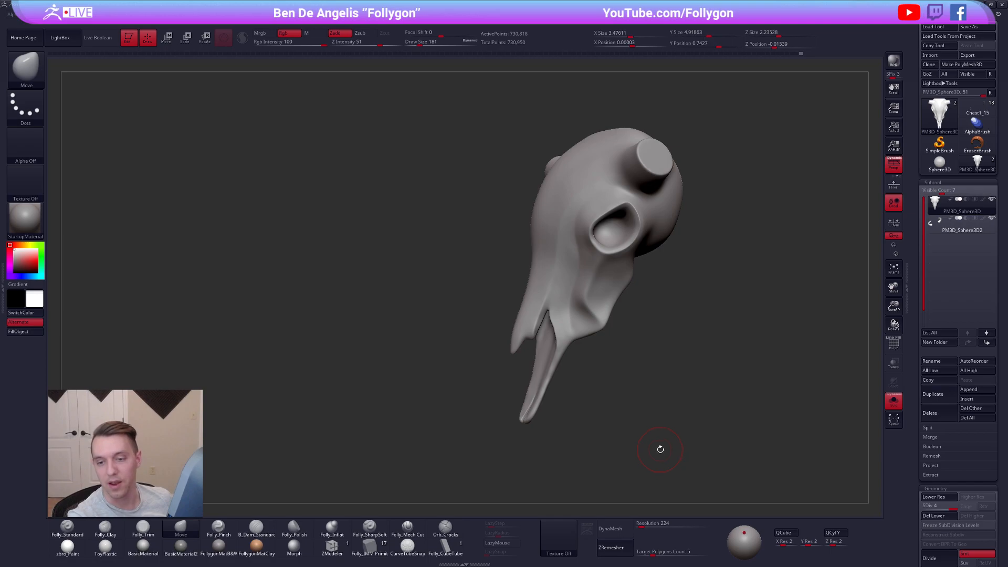
Scrub back through the undo history to compare earlier skull versions, and return to the latest state
key(shift)
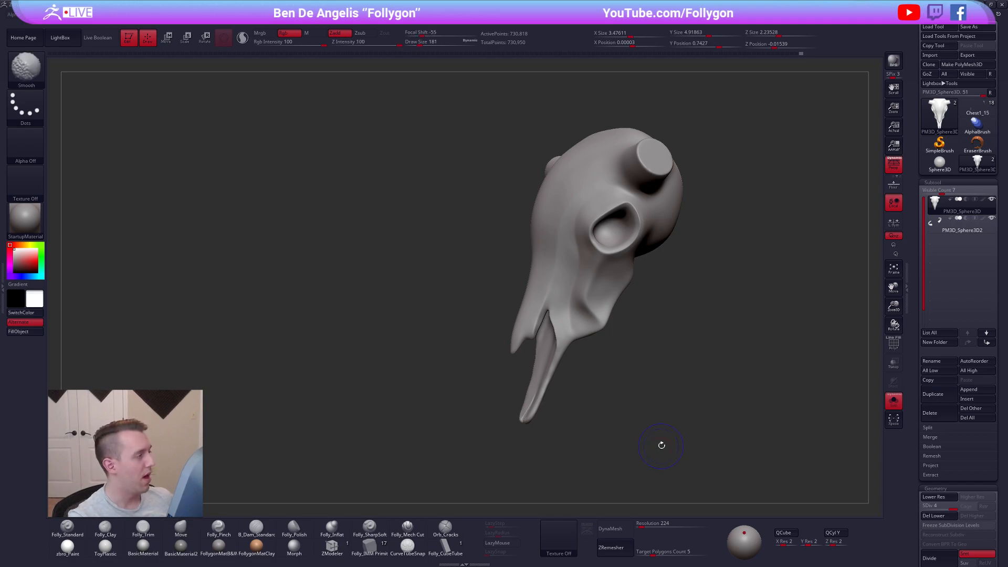
mouse_move(684, 426)
mouse_down()
mouse_move(698, 440)
mouse_move(658, 465)
mouse_move(722, 443)
mouse_move(652, 454)
mouse_move(686, 441)
mouse_up()
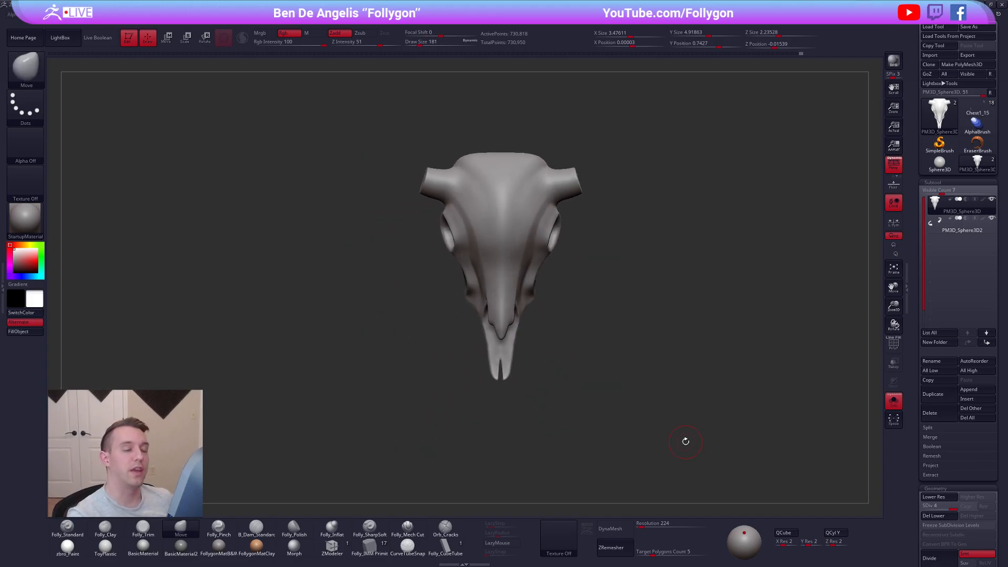
click(791, 54)
mouse_move(581, 60)
mouse_down()
mouse_move(26, 81)
mouse_move(377, 85)
mouse_up()
drag(497, 86, 862, 73)
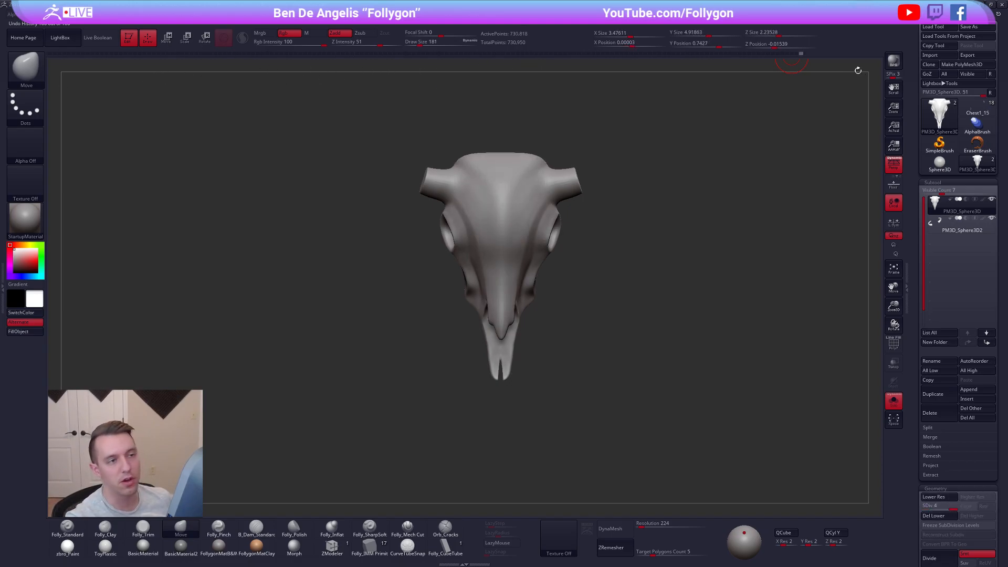
Inspect the skull from the side and show the hidden horns again alongside it
mouse_move(517, 236)
right_down()
mouse_move(533, 176)
mouse_move(499, 241)
mouse_move(530, 245)
right_up()
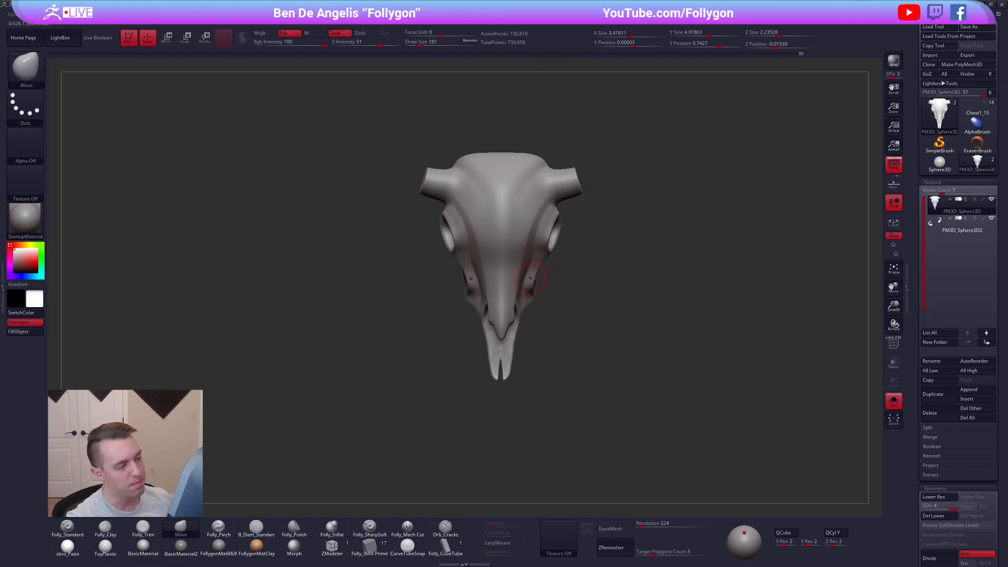
right_drag(497, 271, 520, 236)
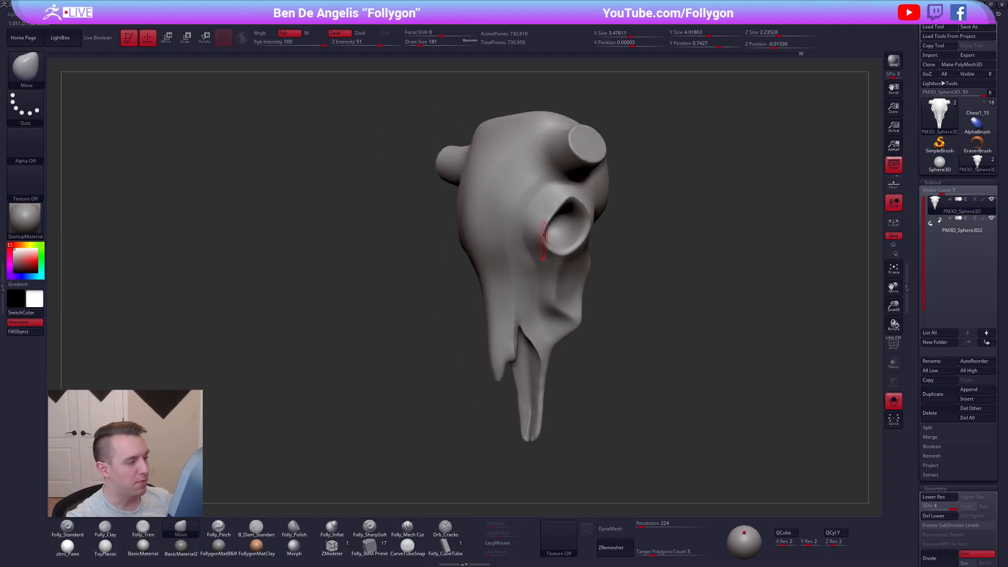
mouse_move(560, 272)
right_down()
mouse_move(566, 305)
mouse_move(564, 295)
mouse_move(513, 293)
mouse_move(526, 234)
mouse_move(531, 247)
right_up()
alt+right_drag(506, 391, 604, 300)
key(alt+s)
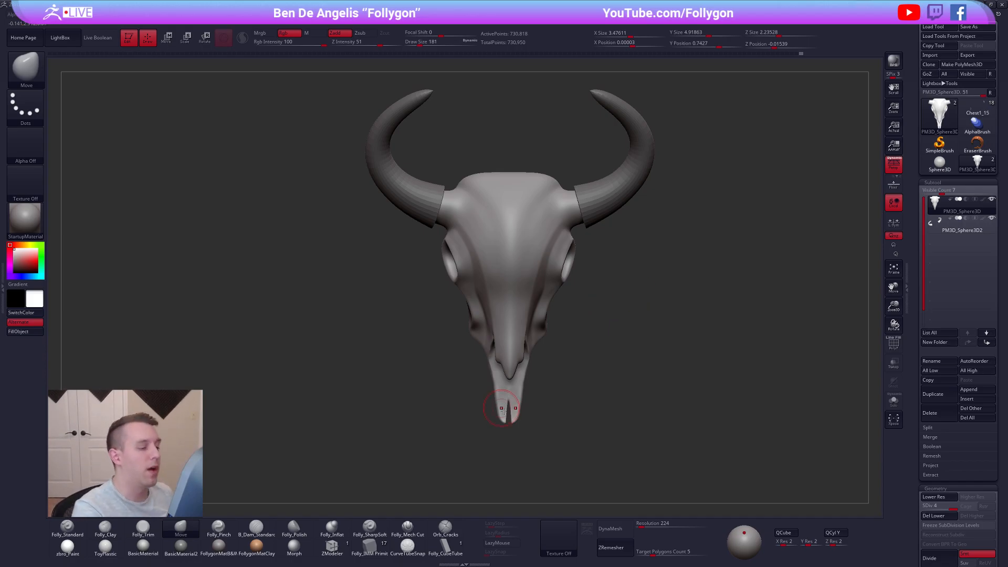
mouse_move(530, 387)
ctrl+mouse_down()
mouse_move(513, 451)
mouse_move(529, 452)
ctrl+mouse_up()
ctrl+click(567, 473)
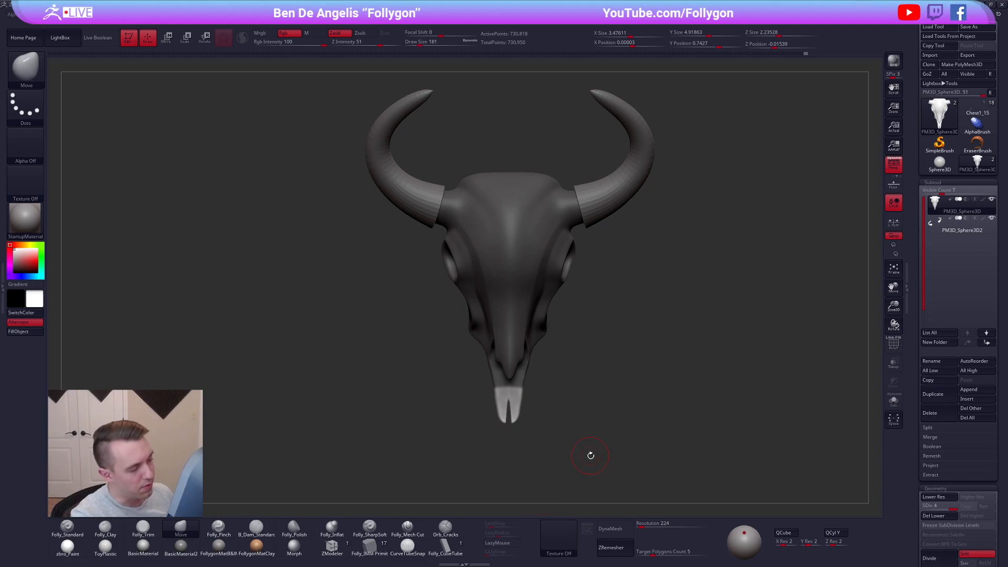
ctrl+drag(591, 456, 593, 453)
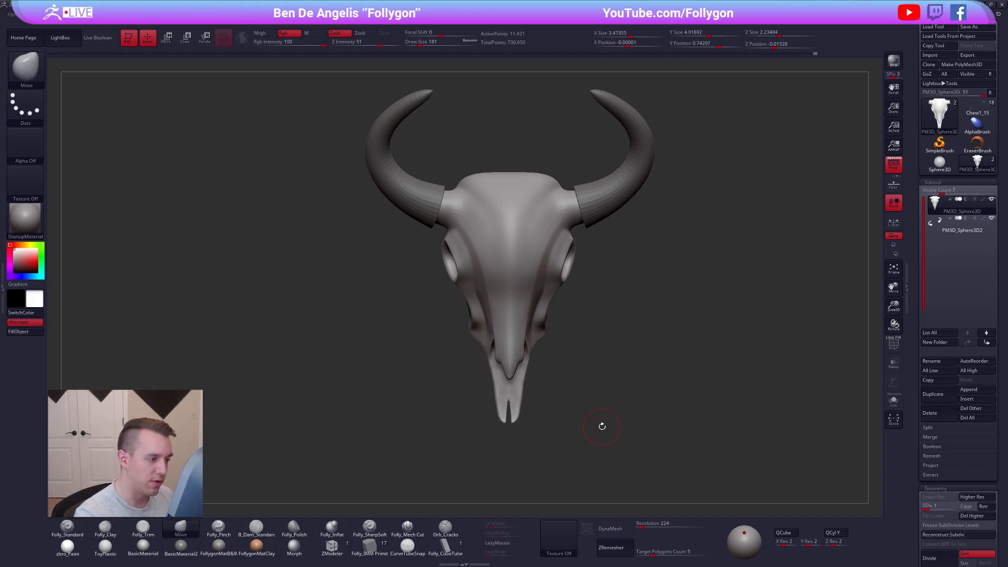
Frame the snout with a draw size of 113, and add the front-view bison skull photo to Spotlight
mouse_move(512, 400)
alt+right_down()
mouse_move(519, 349)
mouse_move(534, 407)
alt+right_up()
key(bracketleft)
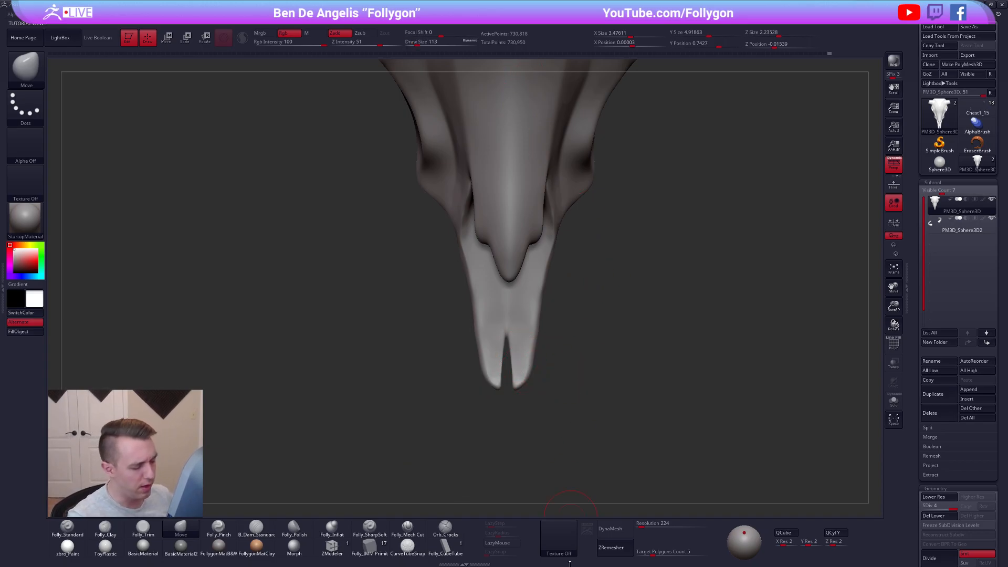
click(559, 538)
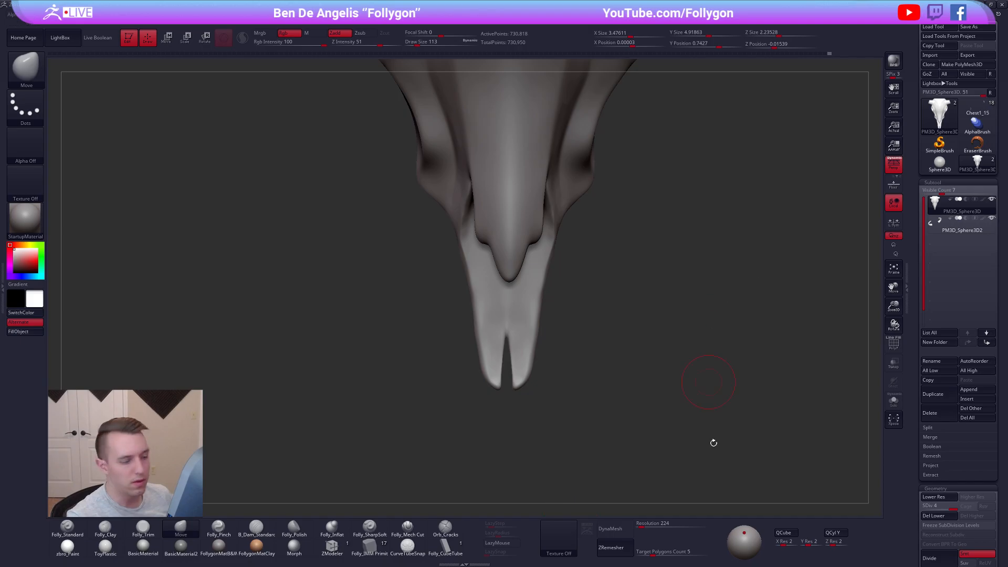
click(558, 538)
click(573, 475)
click(587, 529)
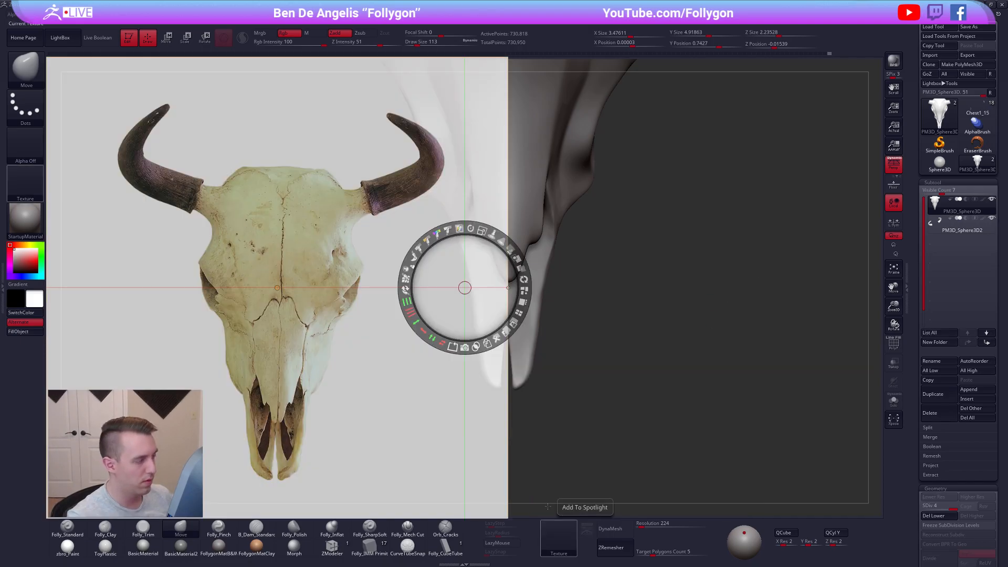
Scale down the reference photo, place it beside the sculpted skull at full opacity, and leave Spotlight editing
click(240, 256)
drag(258, 199, 202, 298)
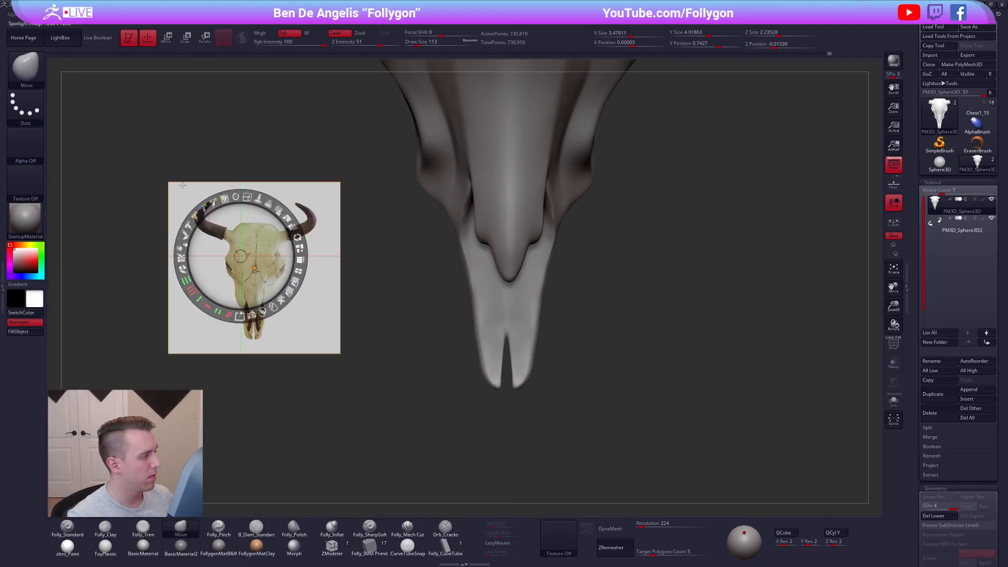
drag(306, 227, 224, 152)
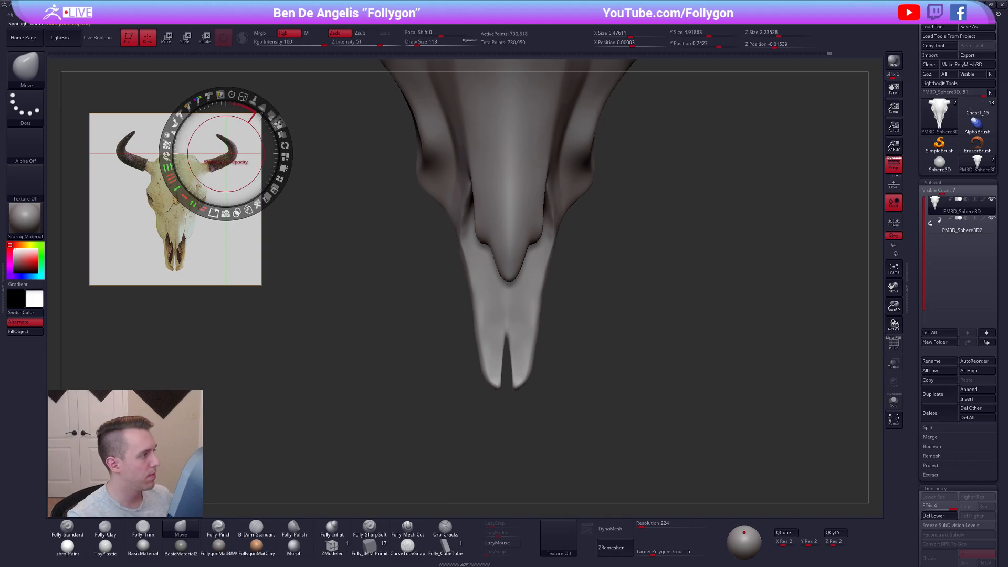
drag(272, 115, 272, 197)
key(z)
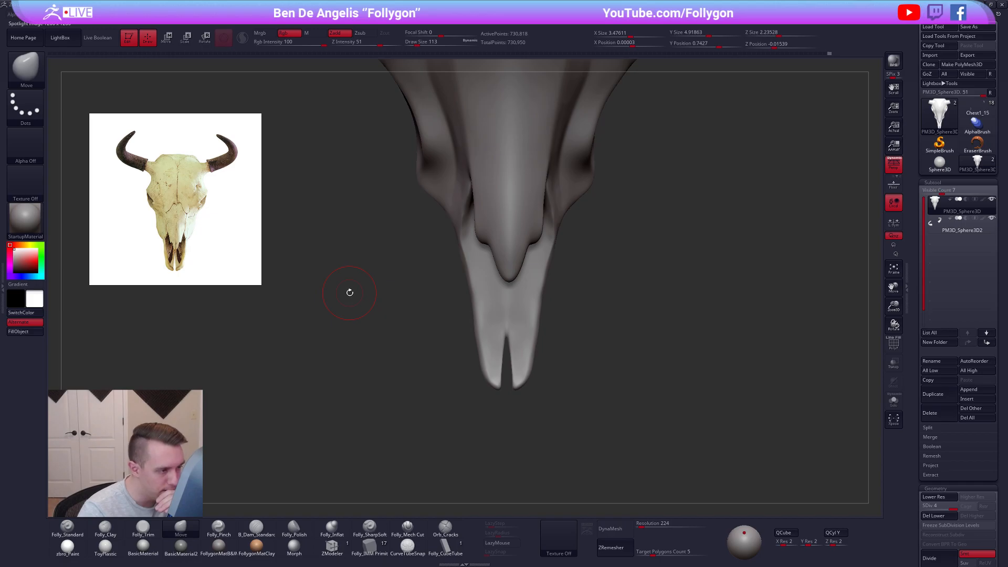
key(z)
drag(251, 273, 236, 241)
key(z)
Mask everything but the snout at subdivision level 1, and reshape its forked tip with the Move brush
key(shift+d)
key(shift+d)
key(shift+d)
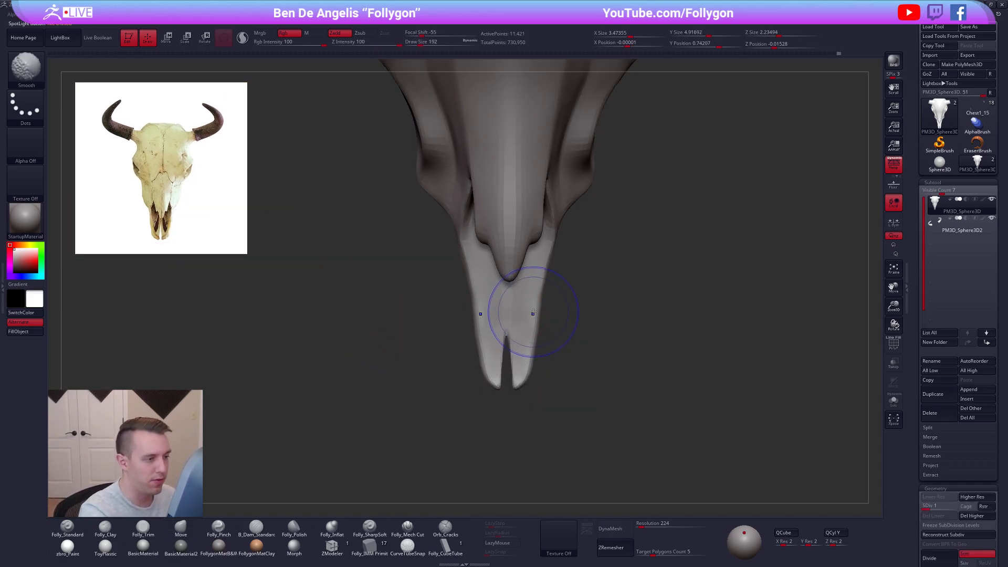
mouse_move(620, 238)
mouse_down()
mouse_move(572, 236)
mouse_move(478, 310)
mouse_move(554, 380)
mouse_move(540, 337)
mouse_up()
ctrl+click(533, 349)
ctrl+click(560, 354)
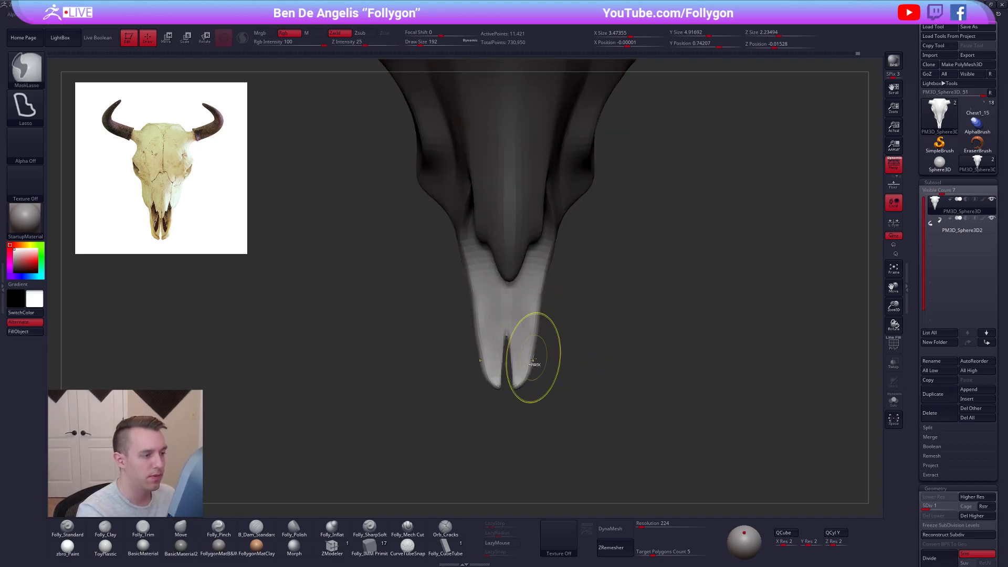
drag(545, 284, 541, 321)
mouse_move(529, 372)
mouse_down()
mouse_move(554, 334)
mouse_move(636, 433)
mouse_move(565, 364)
mouse_move(547, 310)
mouse_up()
key(ctrl)
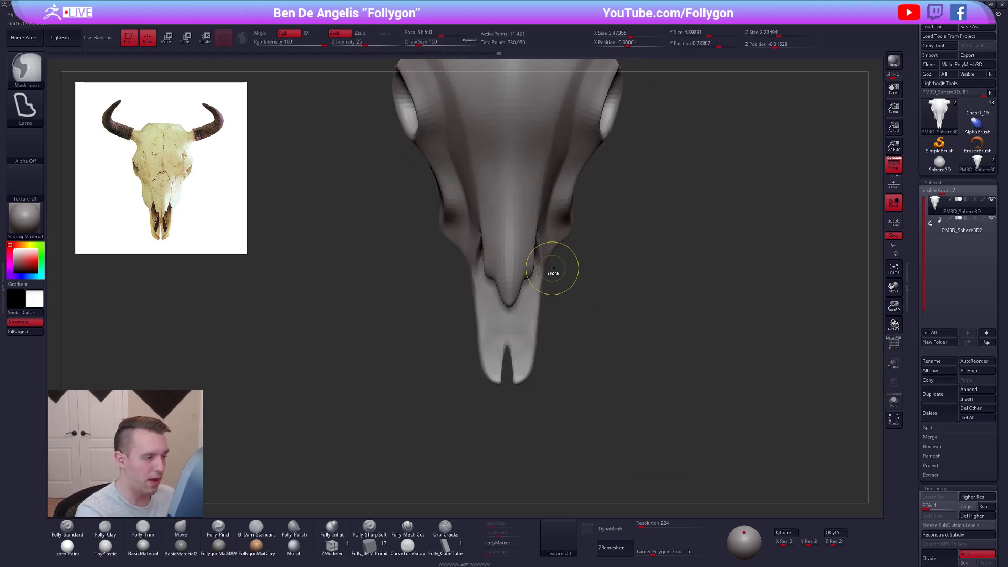
Mask all but the snout tip from the side, and shift the tip forward with the Transpose move line
mouse_move(524, 406)
ctrl+mouse_down()
mouse_move(541, 374)
mouse_move(520, 365)
ctrl+mouse_up()
key(ctrl)
key(ctrl)
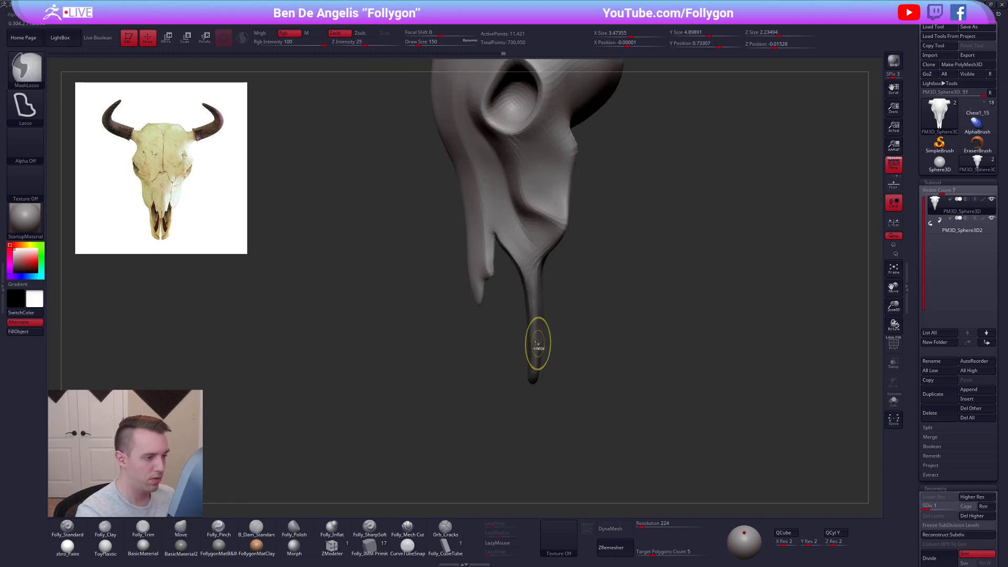
ctrl+click(557, 333)
key(w)
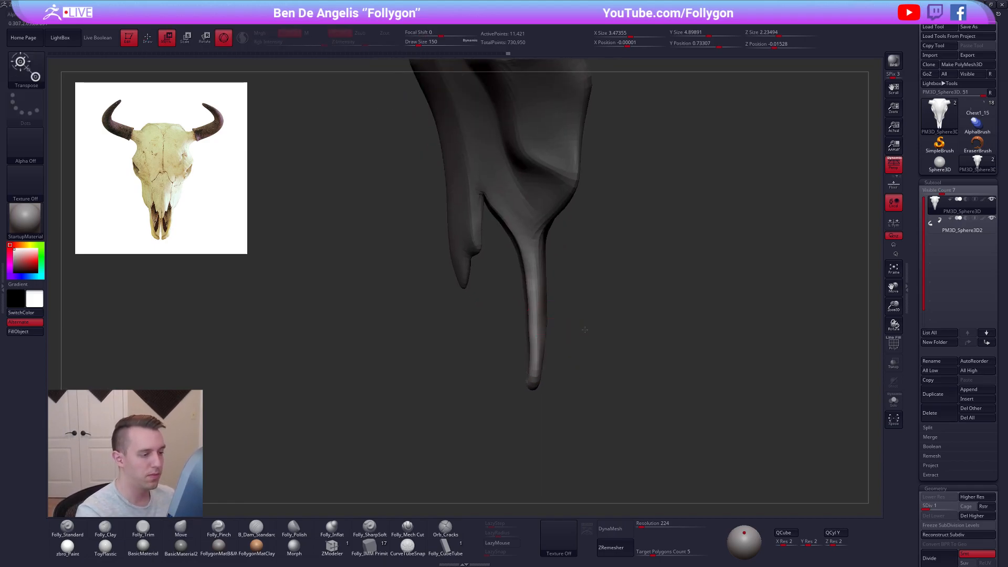
key(y)
drag(541, 347, 582, 347)
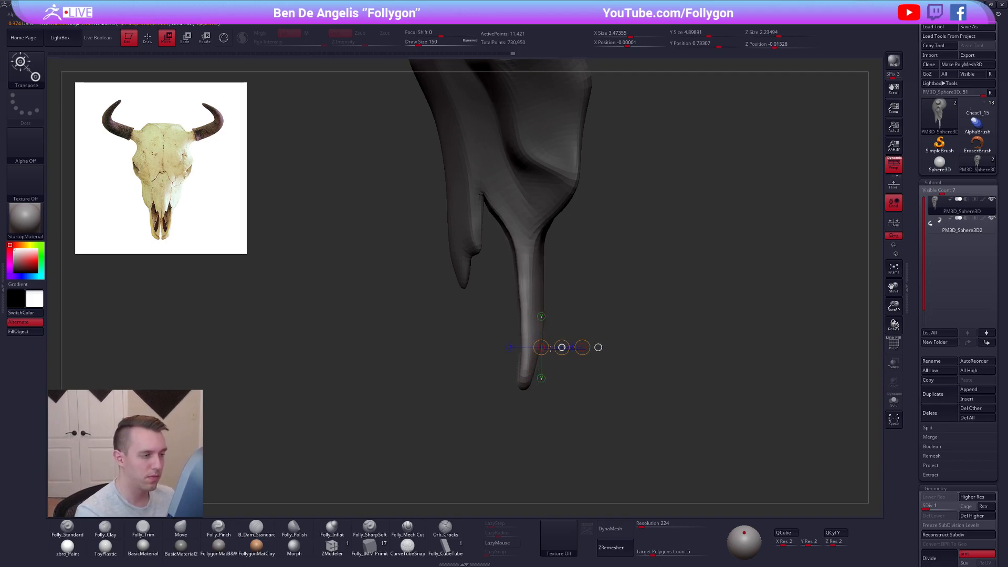
key(q)
Refine the snout's side profile with the Move brush at draw size 170
mouse_move(551, 367)
mouse_down()
mouse_move(598, 374)
mouse_move(603, 347)
mouse_move(615, 357)
mouse_up()
drag(583, 349, 606, 341)
key(space)
mouse_move(551, 323)
mouse_down()
mouse_move(533, 322)
mouse_move(533, 304)
mouse_move(534, 315)
mouse_move(584, 337)
mouse_move(605, 335)
mouse_up()
key(space)
mouse_move(576, 374)
mouse_down()
mouse_move(533, 383)
mouse_move(515, 358)
mouse_move(551, 353)
mouse_move(526, 342)
mouse_move(543, 347)
mouse_move(534, 307)
mouse_move(498, 290)
mouse_up()
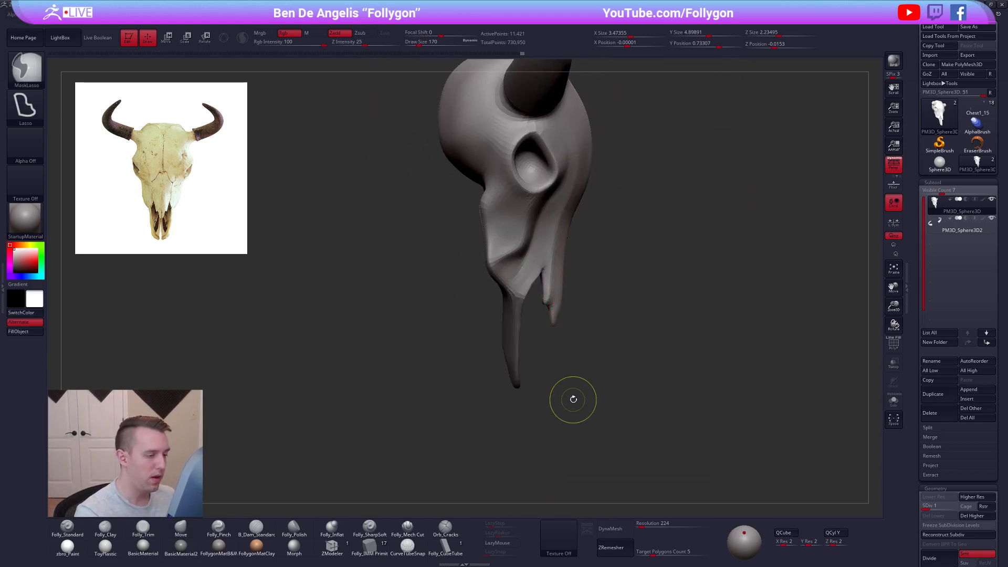
Invert the mask, shorten the snout with the Transpose move line, and clear the mask
drag(562, 384, 531, 369)
ctrl+click(573, 357)
key(w)
drag(554, 297, 553, 418)
key(q)
mouse_move(615, 359)
alt+mouse_down()
mouse_move(606, 345)
mouse_move(584, 364)
alt+mouse_up()
ctrl+drag(586, 362, 633, 402)
drag(676, 456, 651, 452)
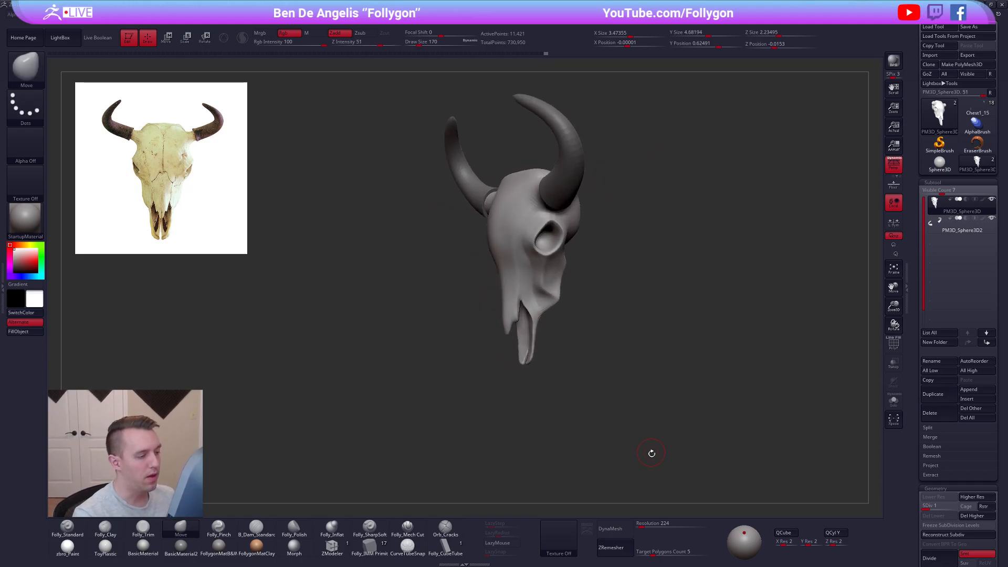
Lasso-mask the nasal bone tip, invert the mask, lengthen the tip with the Transpose move line, and clear the mask
ctrl+right_drag(538, 353, 492, 338)
right_click(492, 388)
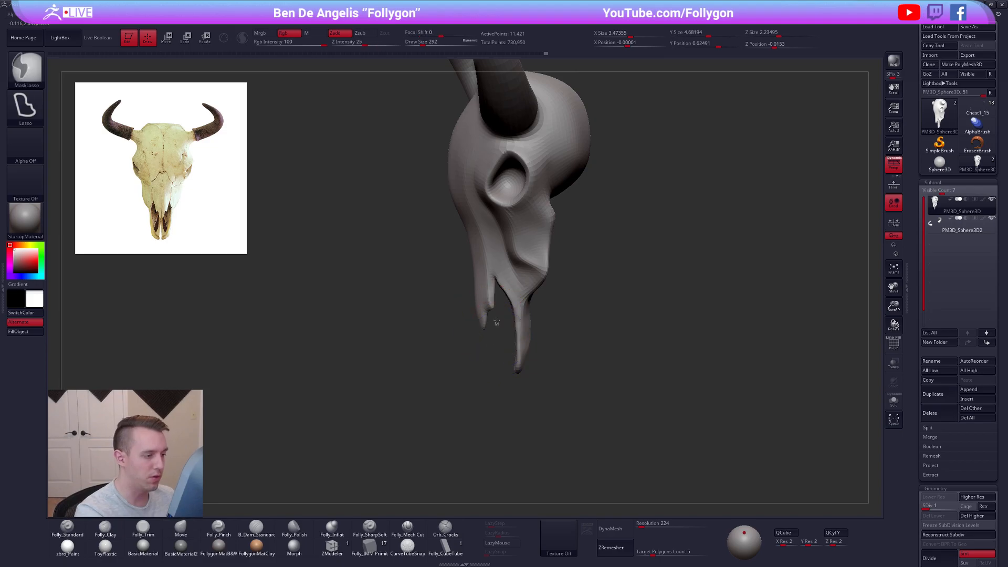
mouse_move(498, 275)
ctrl+mouse_down()
mouse_move(443, 362)
mouse_move(491, 337)
ctrl+mouse_up()
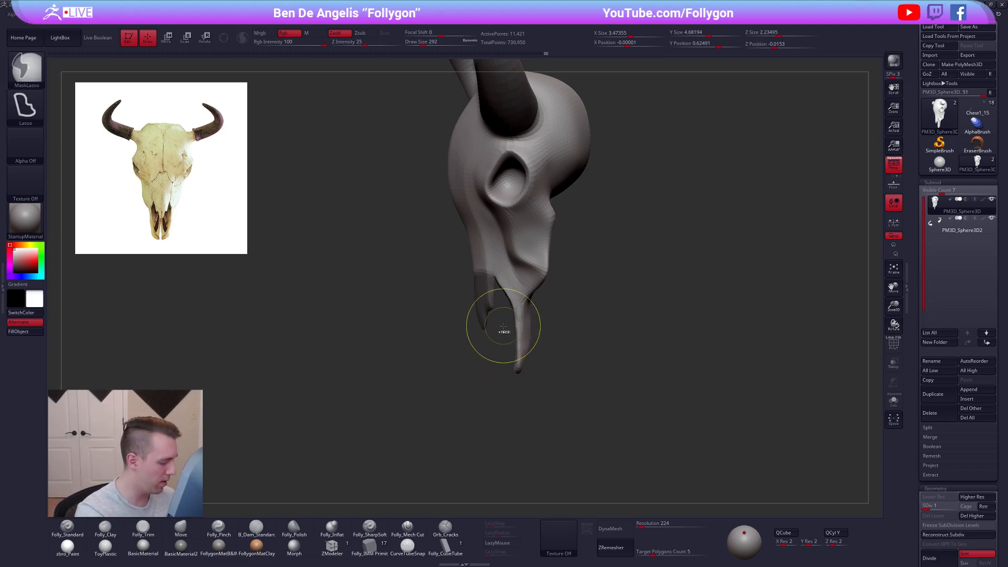
ctrl+click(493, 333)
key(w)
mouse_move(486, 272)
mouse_down()
mouse_move(486, 362)
mouse_move(497, 351)
mouse_up()
key(q)
key(space)
ctrl+drag(498, 355, 495, 366)
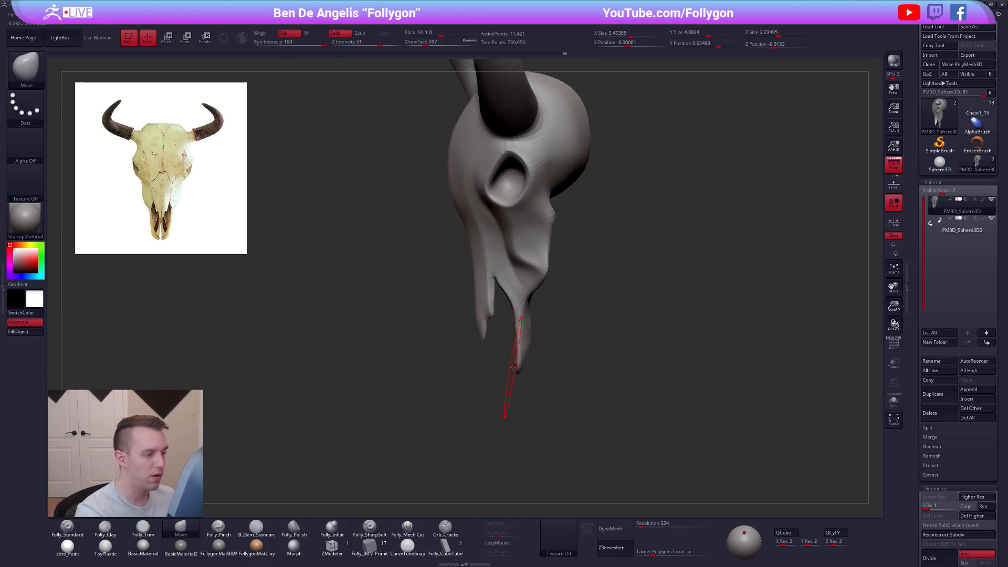
Reshape the snout's lower prong with the Move brush, reducing the draw size to 227
drag(499, 327, 567, 357)
key(space)
drag(525, 351, 546, 362)
alt+right_drag(507, 361, 500, 364)
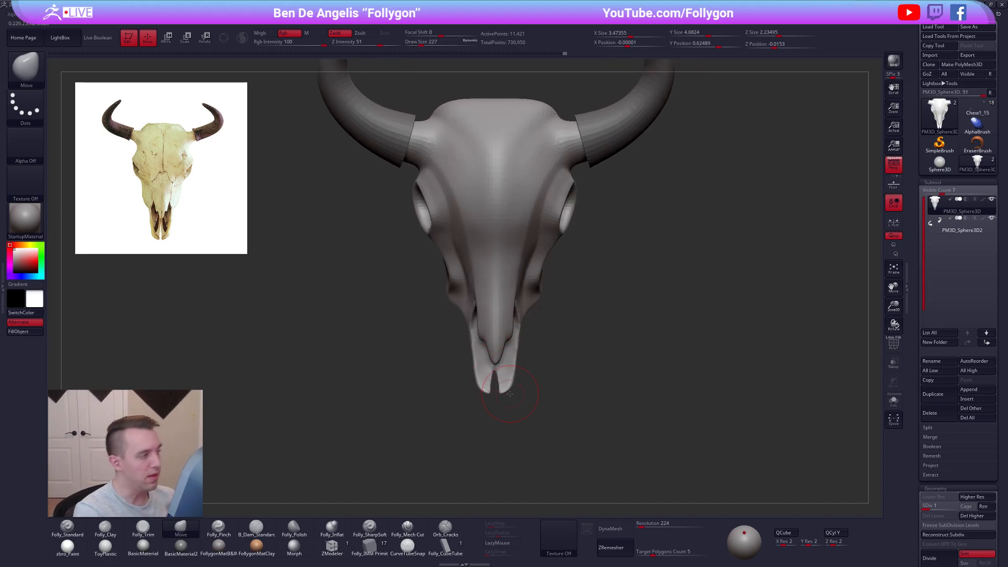
mouse_move(510, 394)
right_down()
mouse_move(549, 386)
mouse_move(484, 379)
right_up()
Set the draw size to 150 and smooth the side of the snout's lower prong at subdivision level 2
key(d)
key(d)
key(d)
key(space)
drag(489, 379, 482, 379)
mouse_move(506, 357)
right_down()
mouse_move(469, 353)
mouse_move(480, 370)
right_up()
key(shift+d)
key(shift+d)
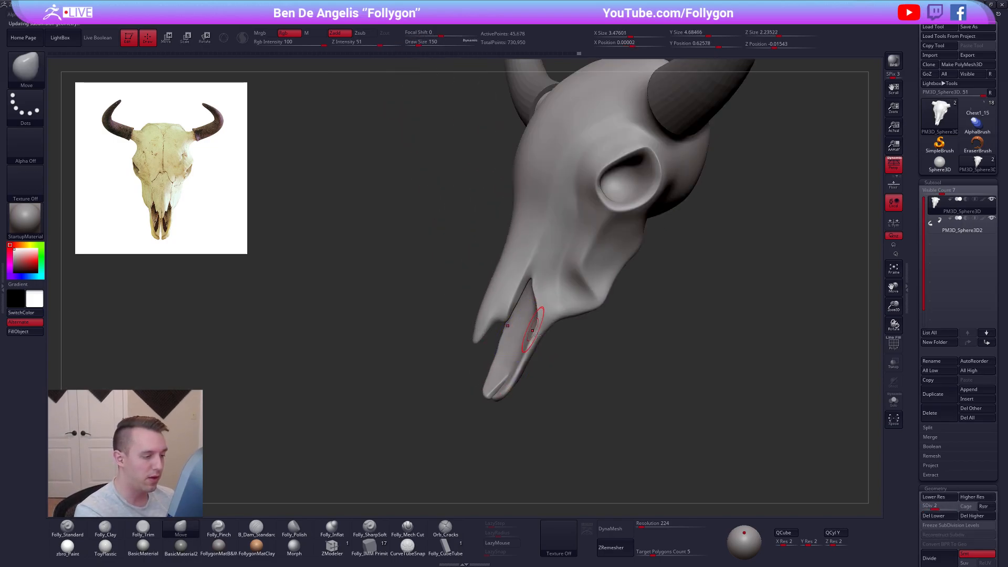
ctrl+right_drag(536, 335, 543, 348)
shift+drag(541, 333, 527, 356)
right_drag(514, 405, 549, 400)
Review the snout and cheek from the front and side across subdivision levels 1 to 4
key(d)
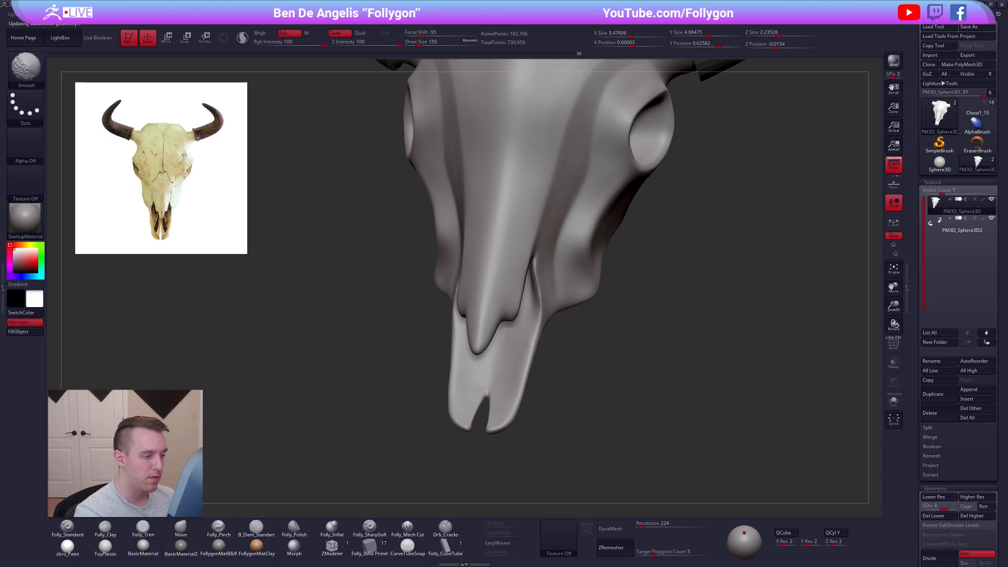
key(d)
mouse_move(525, 350)
right_down()
mouse_move(504, 314)
mouse_move(484, 326)
mouse_move(540, 315)
right_up()
key(shift+d)
key(shift+d)
key(shift+d)
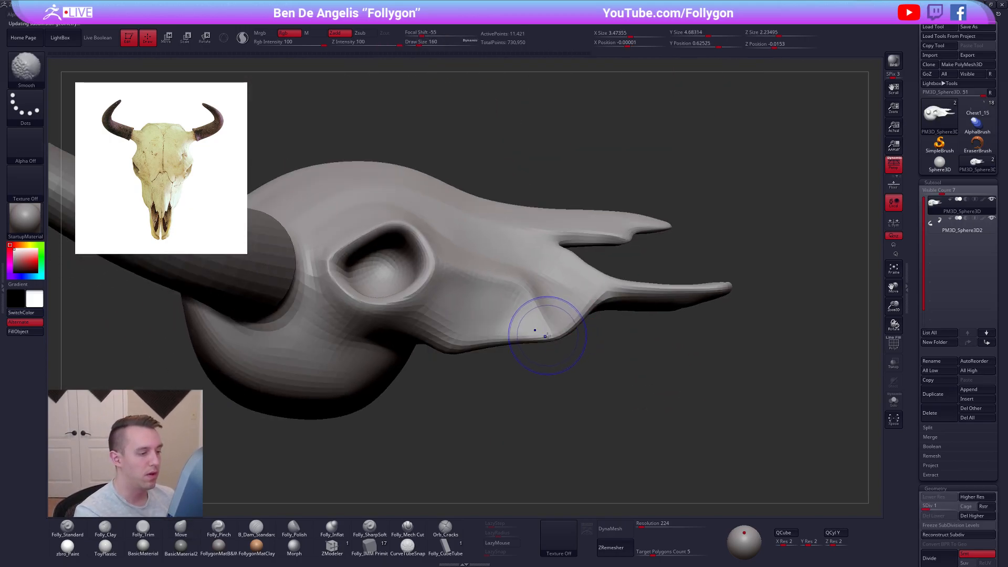
key(space)
key(d)
key(d)
key(d)
Import the three-quarter view photo of the bison skull as a texture and add it to Spotlight
click(557, 541)
click(553, 550)
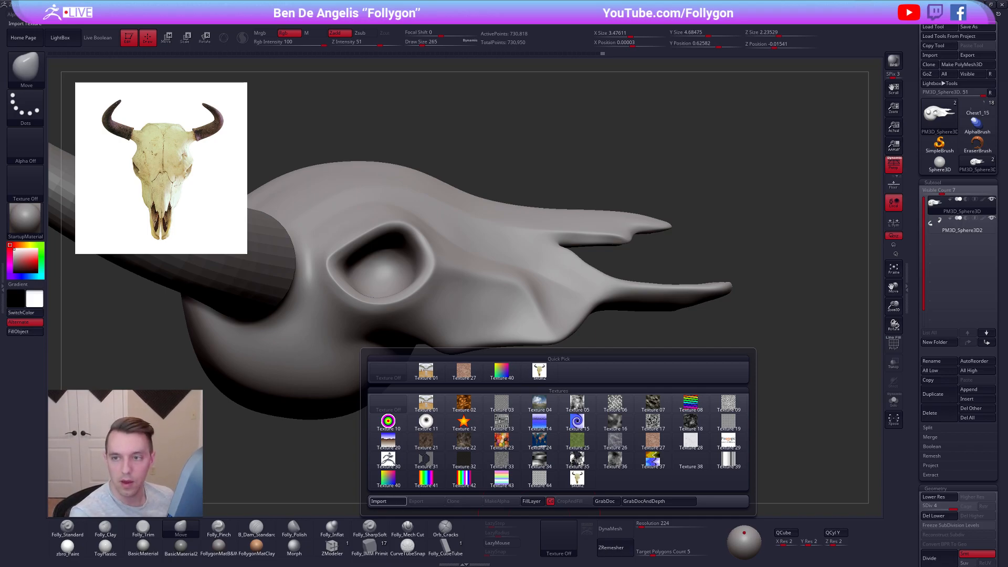
click(387, 501)
click(559, 530)
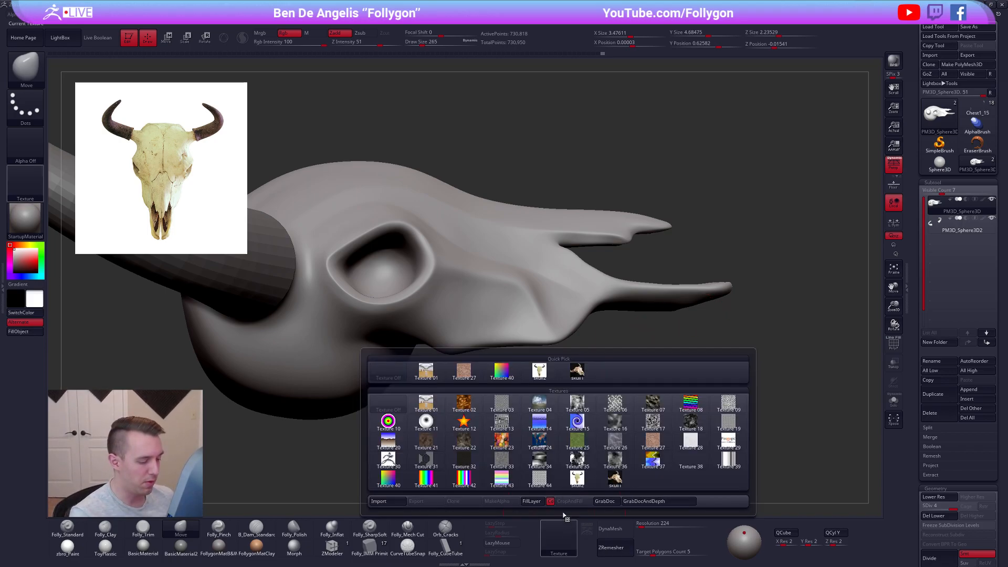
click(615, 479)
key(shift+ctrl+z)
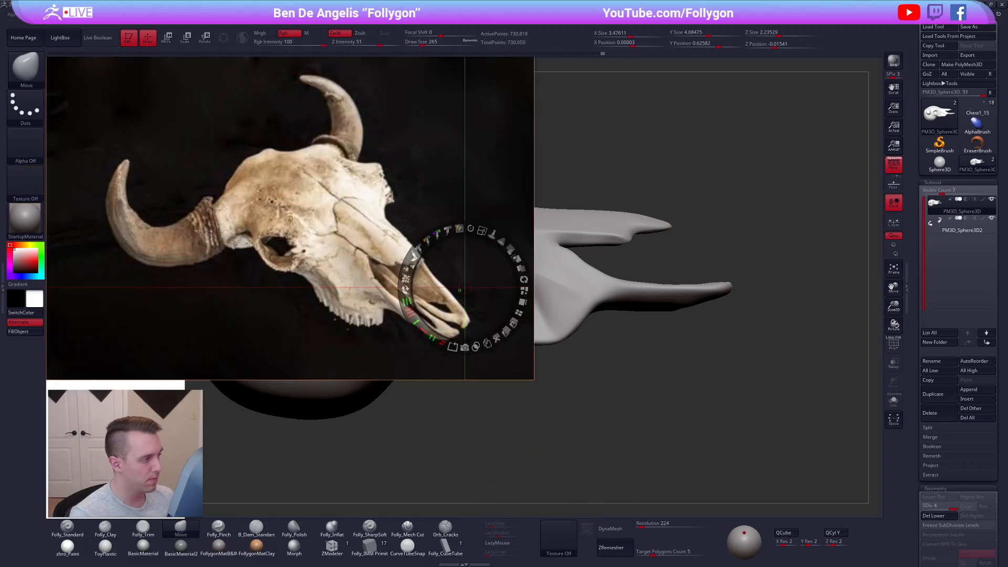
Shrink the new photo in Spotlight, stack it above the front-view photo, and leave Spotlight editing
click(245, 241)
drag(262, 185, 214, 189)
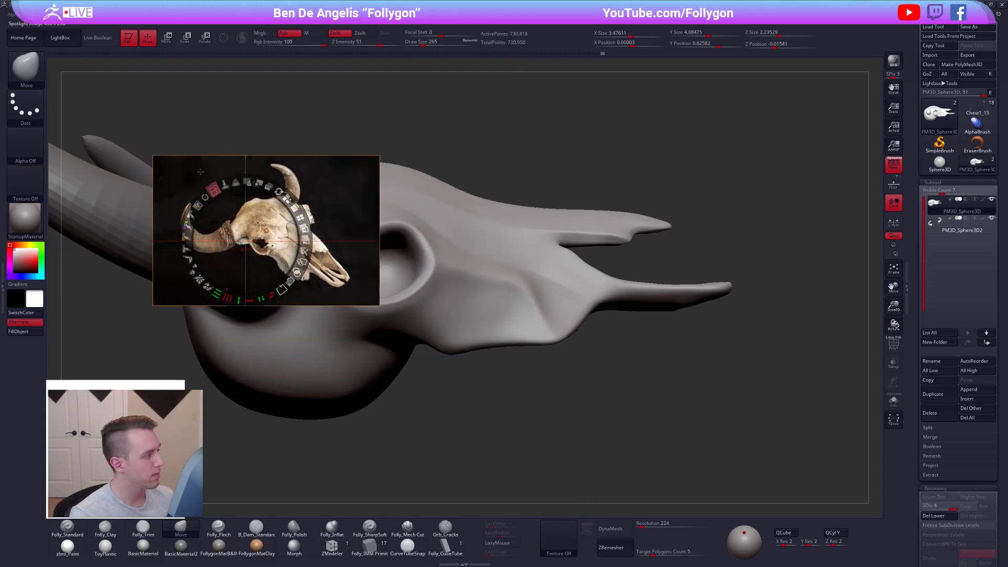
drag(358, 247, 271, 168)
drag(161, 416, 178, 272)
key(z)
ctrl+right_drag(513, 298, 571, 277)
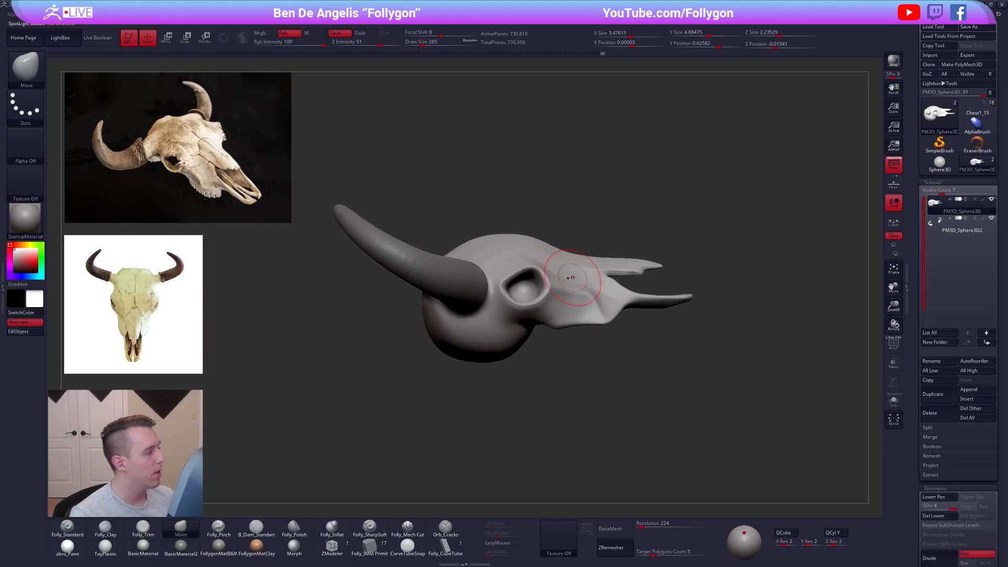
Duplicate the skull subtool and delete the copy's lower subdivision levels
alt+right_drag(616, 317, 629, 332)
drag(621, 323, 637, 353)
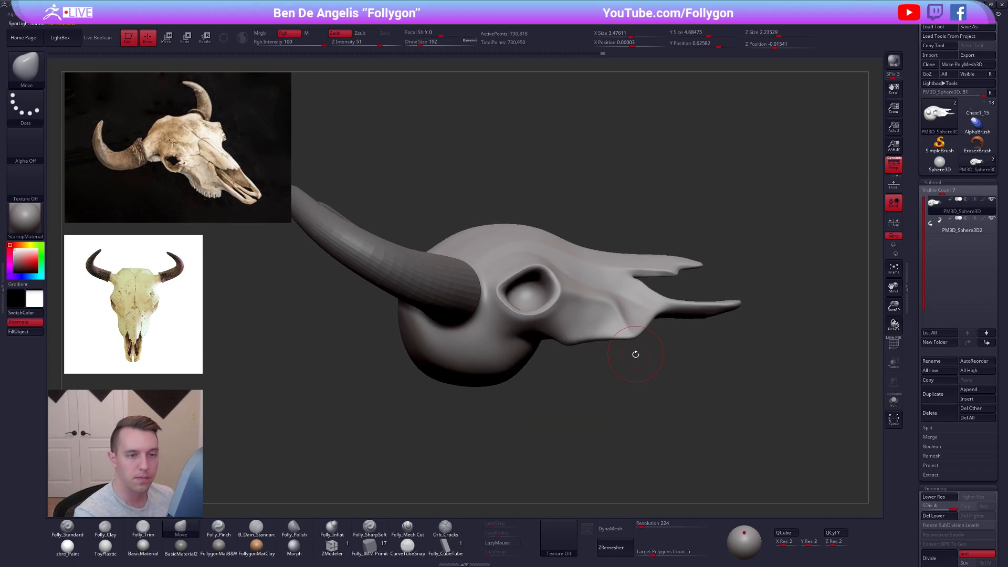
click(935, 393)
click(935, 515)
Insert a small sphere at the cheek's lower front corner with the IMM Primitive brush, and remove the duplicated skull from that subtool
click(342, 548)
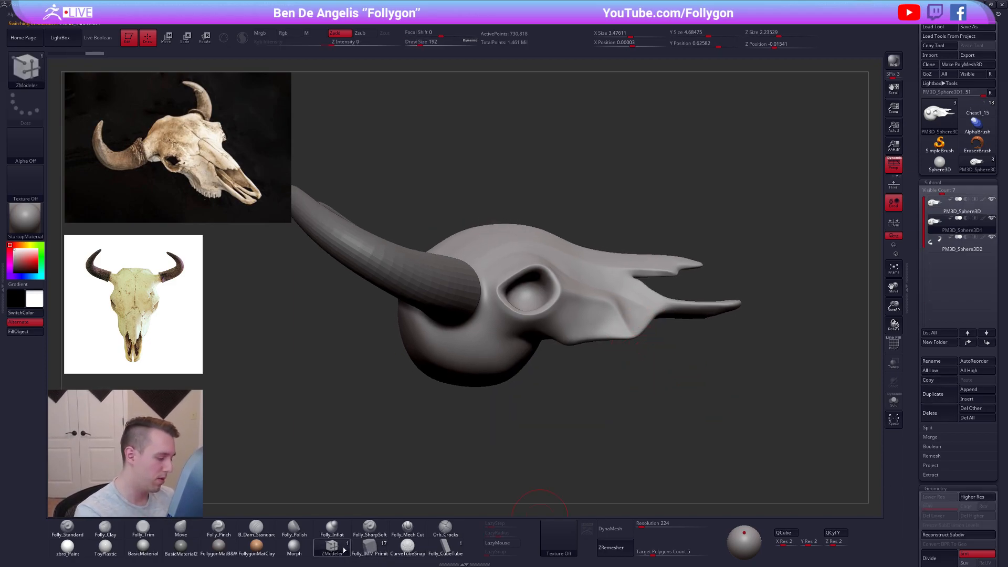
click(370, 546)
key(m)
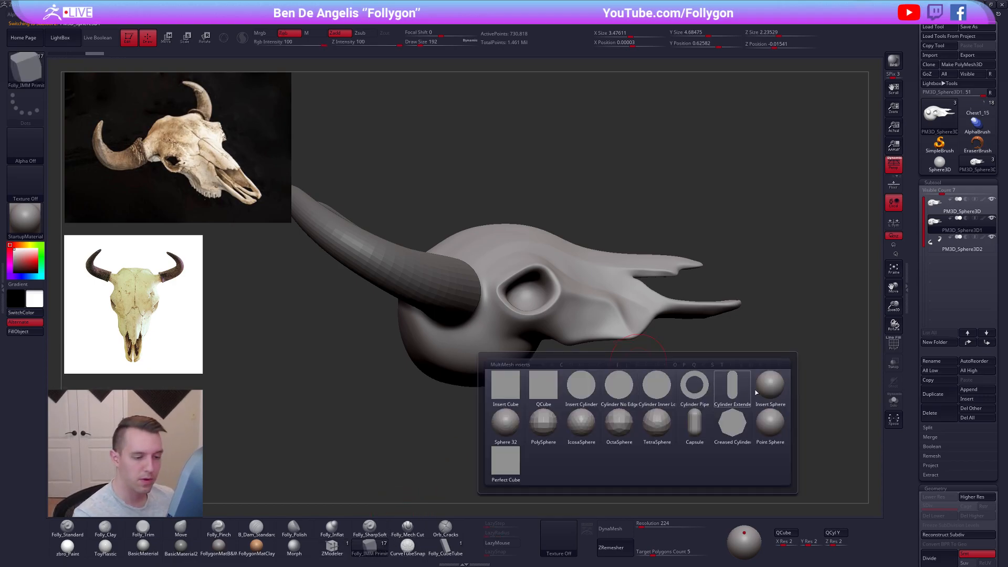
ctrl+right_drag(612, 333, 621, 342)
key(s)
drag(621, 342, 646, 358)
key(shift+f)
ctrl+shift+click(650, 351)
key(space)
click(684, 349)
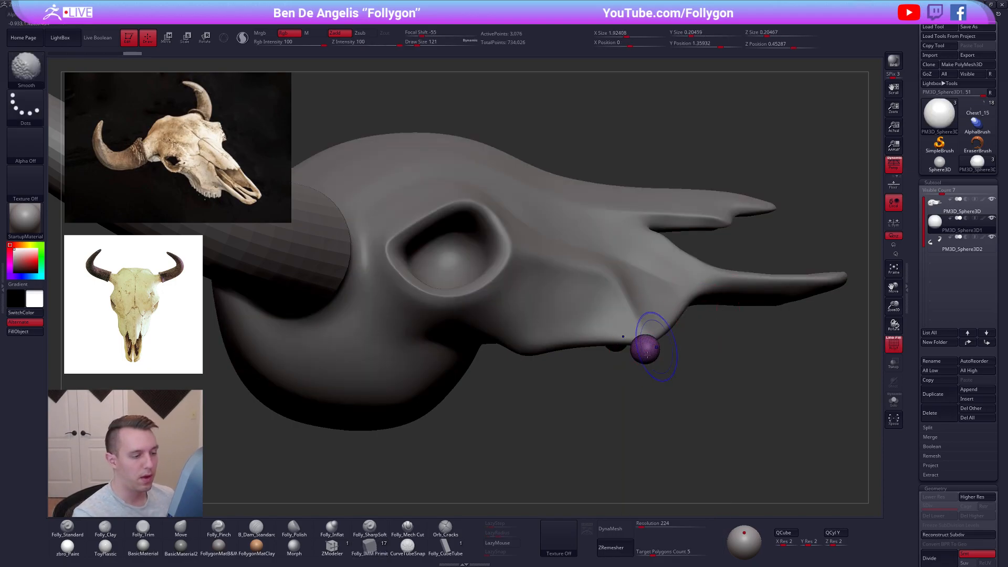
Select the skull subtool at subdivision level 1 and switch to the Move brush at draw size 265
click(933, 212)
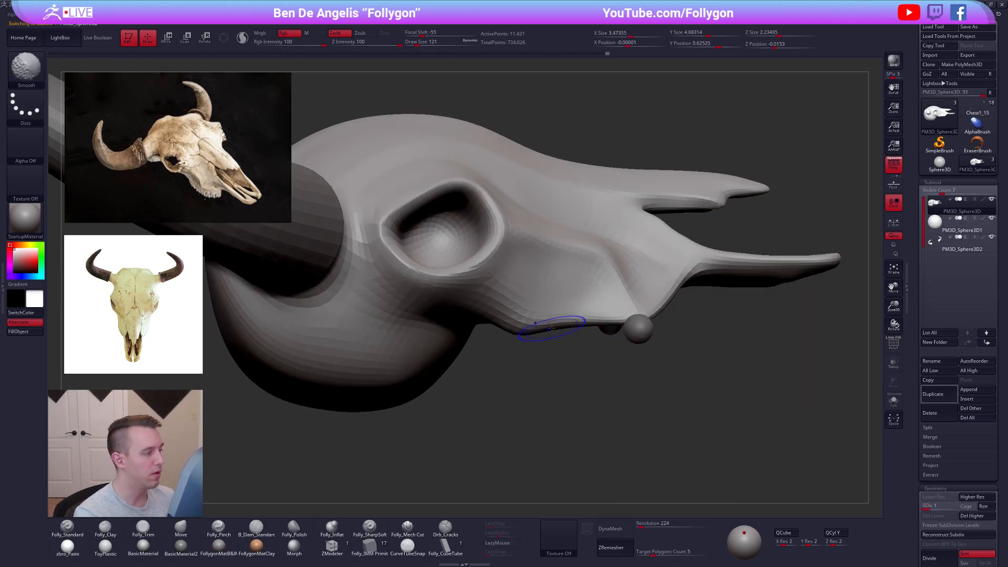
key(space)
drag(538, 323, 549, 325)
key(b)
key(m)
key(v)
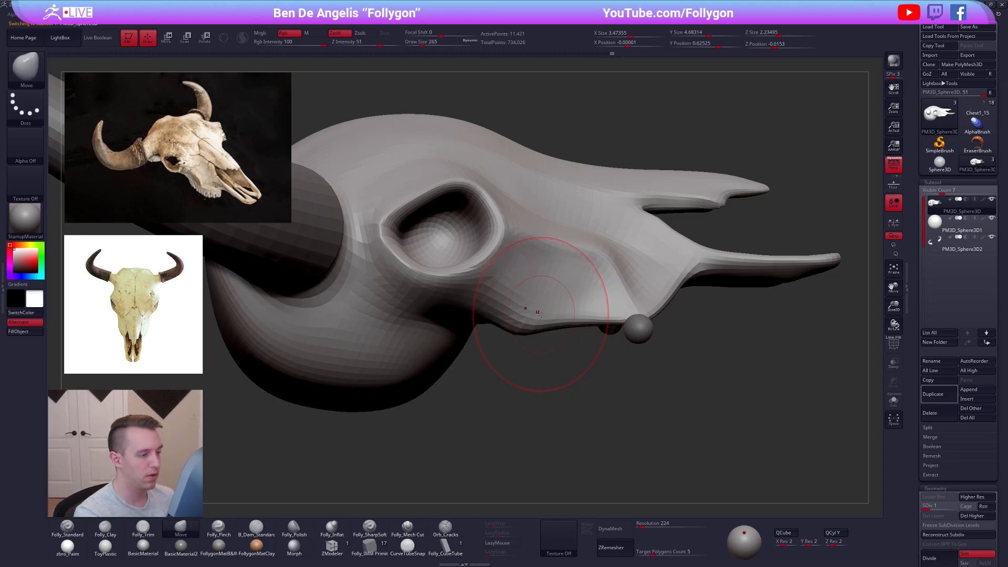
Turn off perspective and, from below, mask everything except the lower cheek edges with a softened mask border
mouse_move(642, 347)
ctrl+mouse_down()
mouse_move(622, 293)
mouse_move(533, 248)
mouse_move(485, 367)
mouse_move(564, 389)
ctrl+mouse_up()
key(p)
ctrl+drag(708, 348, 696, 364)
mouse_move(623, 341)
ctrl+mouse_down()
mouse_move(597, 278)
mouse_move(485, 257)
mouse_move(552, 425)
ctrl+mouse_up()
mouse_move(564, 421)
mouse_down()
mouse_move(569, 325)
mouse_move(591, 347)
mouse_move(641, 230)
mouse_move(635, 217)
mouse_up()
ctrl+click(588, 357)
ctrl+click(587, 359)
ctrl+click(619, 295)
key(r)
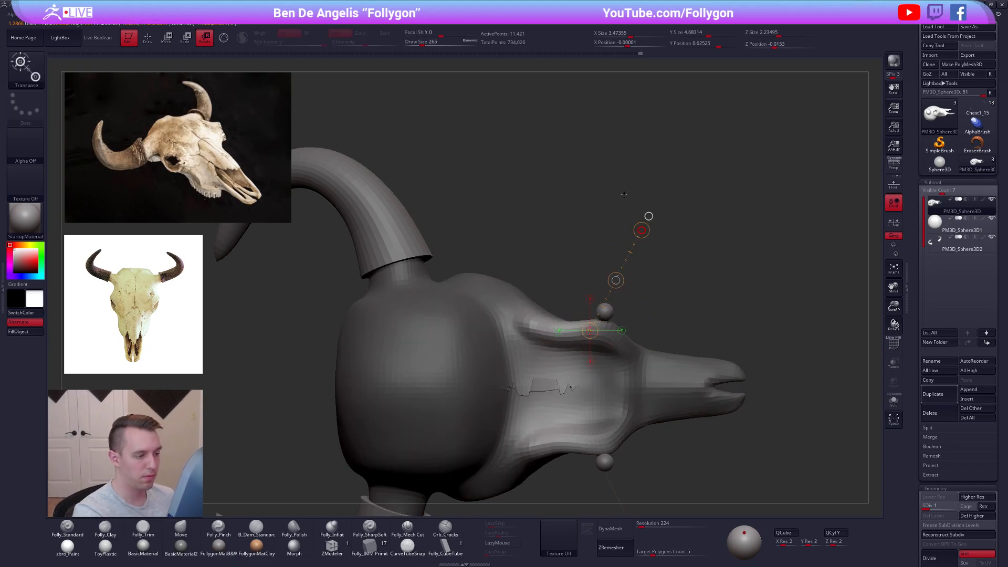
key(q)
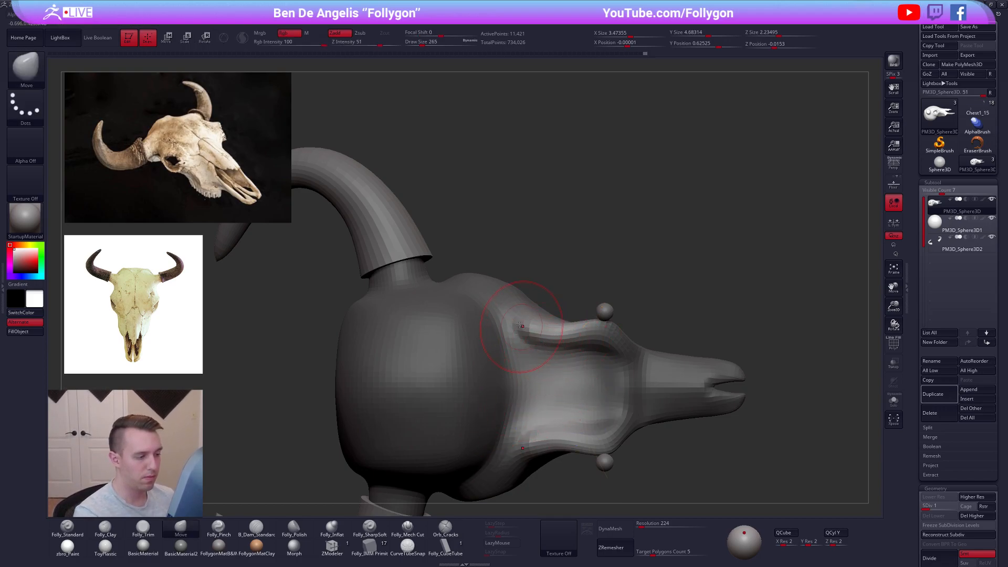
Reshape the lower cheek edge above the sphere with the Move brush in side view
right_drag(513, 328, 577, 320)
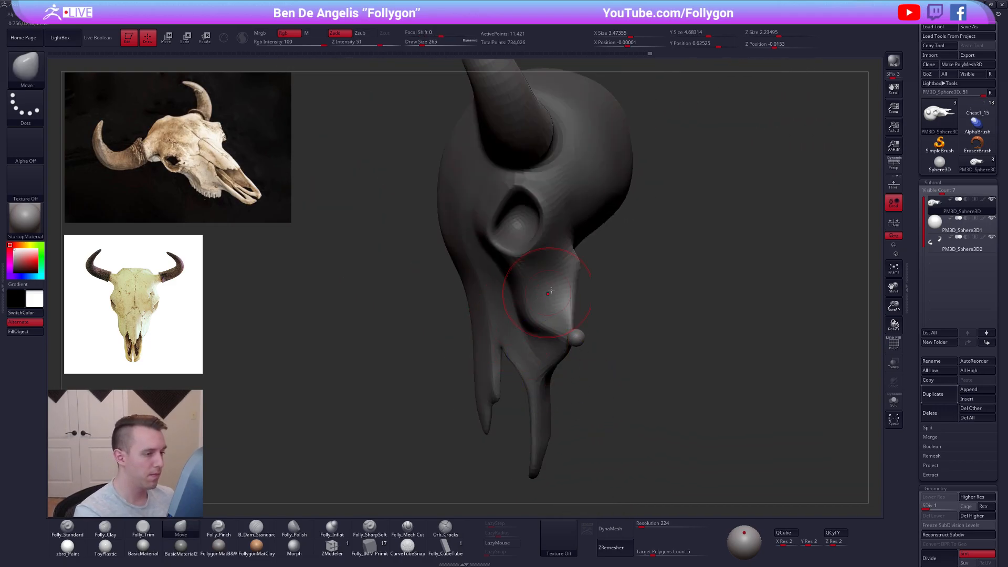
key(space)
key(space)
drag(571, 291, 574, 292)
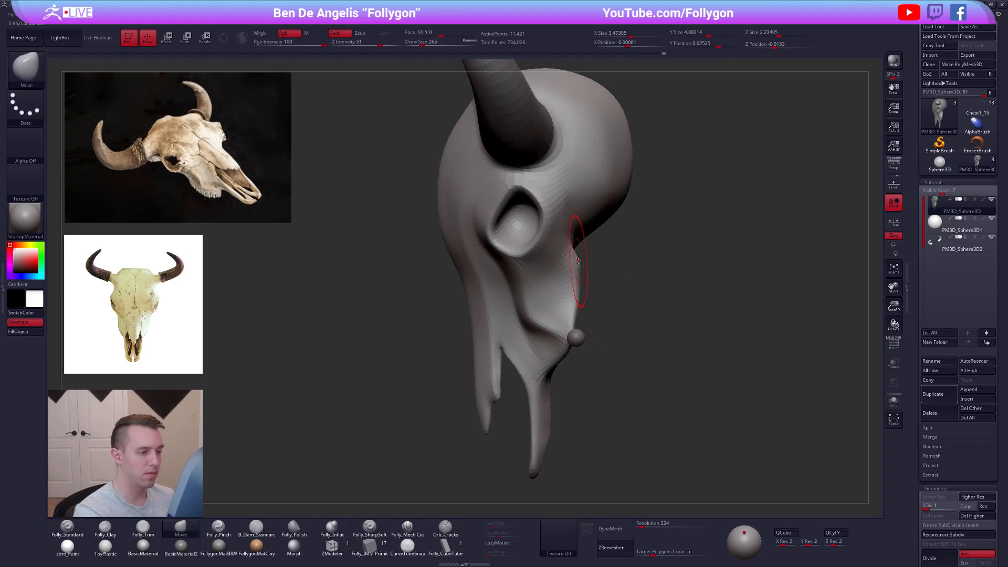
drag(598, 310, 641, 289)
Return the skull to subdivision level 4 and set the draw size to 170
key(d)
key(d)
key(d)
right_drag(540, 335, 556, 341)
key(s)
drag(525, 377, 512, 377)
mouse_move(502, 326)
alt+right_down()
mouse_move(572, 326)
mouse_move(573, 339)
alt+right_up()
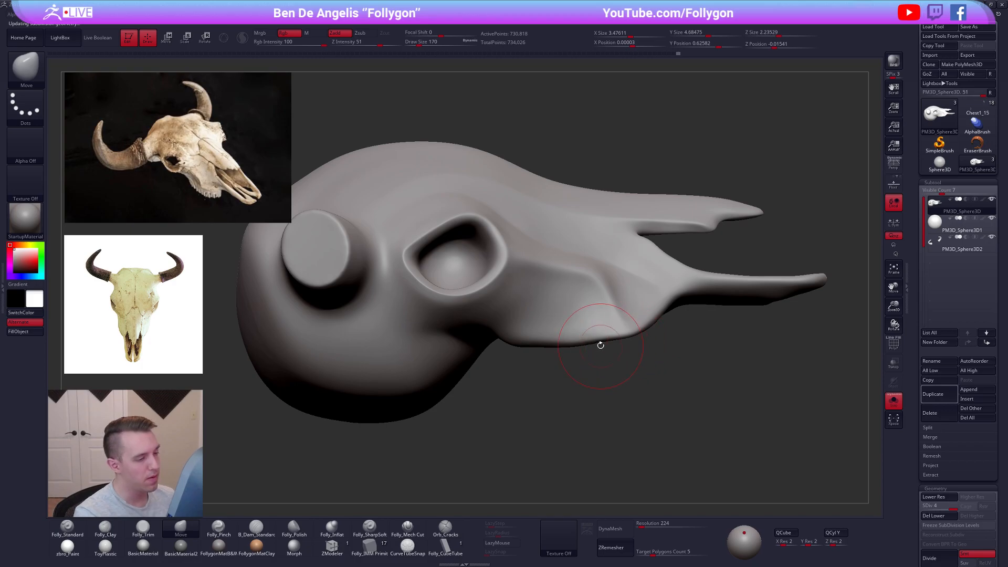
Hide the Spotlight reference photos and enlarge the brush to draw size 366
right_drag(600, 330, 566, 328)
key(s)
drag(548, 368, 541, 368)
right_drag(593, 311, 565, 316)
key(shift+z)
key(shift+d)
mouse_move(519, 345)
right_down()
mouse_move(581, 344)
mouse_move(644, 317)
mouse_move(564, 347)
right_up()
key(d)
key(space)
key(space)
drag(582, 319, 589, 317)
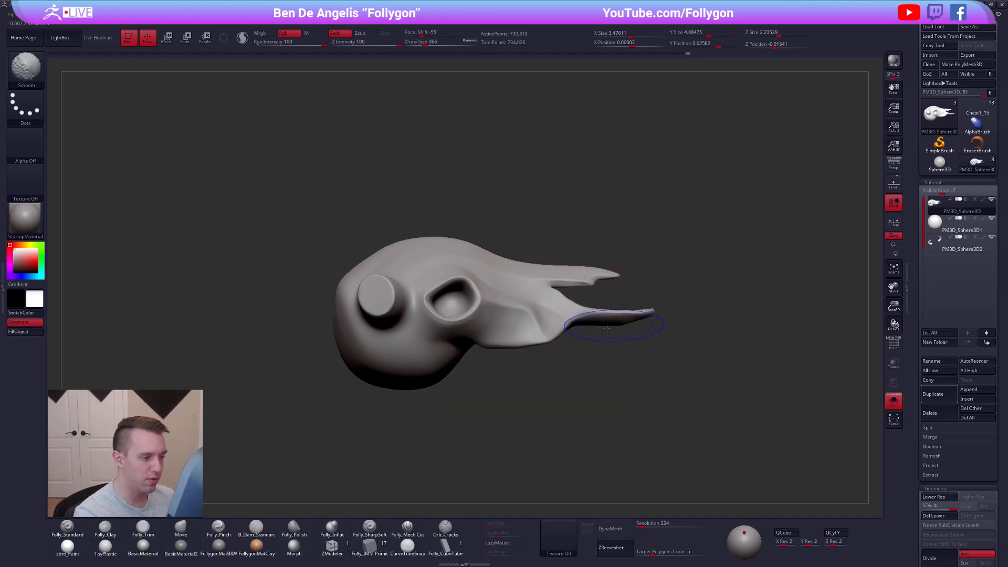
At subdivision level 1, mask all but the snout from the side, shift it with the Transpose move line, and clear the mask
key(shift+d)
key(shift+d)
key(shift+d)
key(ctrl)
ctrl+drag(519, 246, 521, 247)
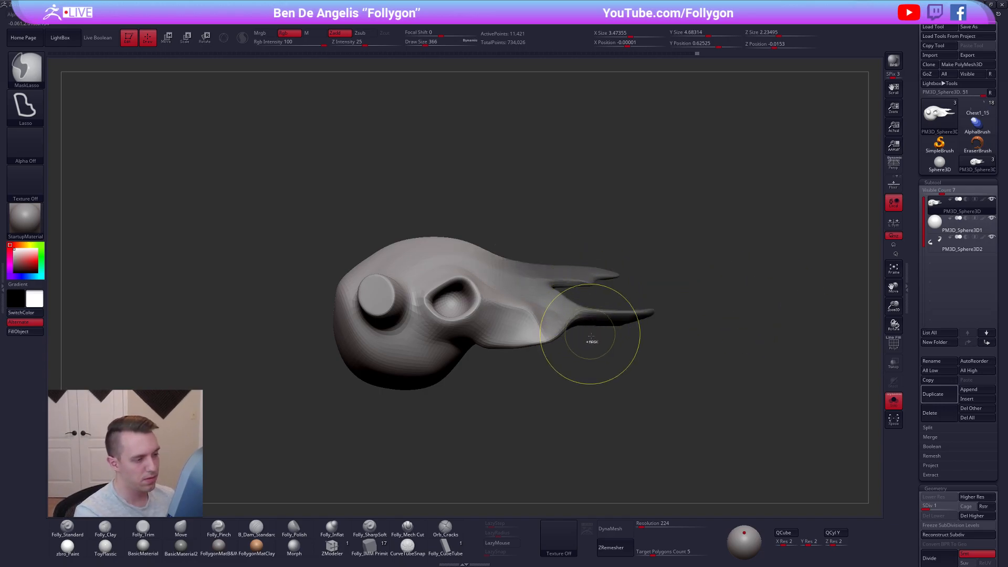
ctrl+click(590, 336)
key(w)
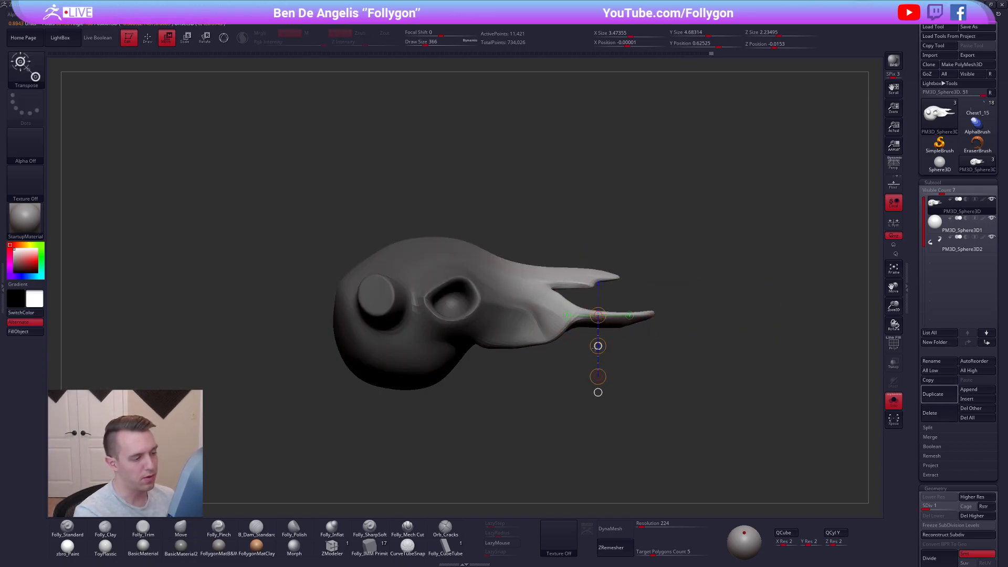
mouse_move(592, 349)
mouse_down()
mouse_move(558, 366)
mouse_move(546, 333)
mouse_move(613, 352)
mouse_move(612, 383)
mouse_up()
key(q)
ctrl+click(592, 350)
Return the skull to subdivision level 4, select the sphere subtool, and reduce the draw size to 113
key(d)
key(d)
key(d)
key(space)
click(602, 339)
key(alt+s)
alt+click(541, 344)
key(space)
click(548, 347)
alt+drag(547, 350, 575, 345)
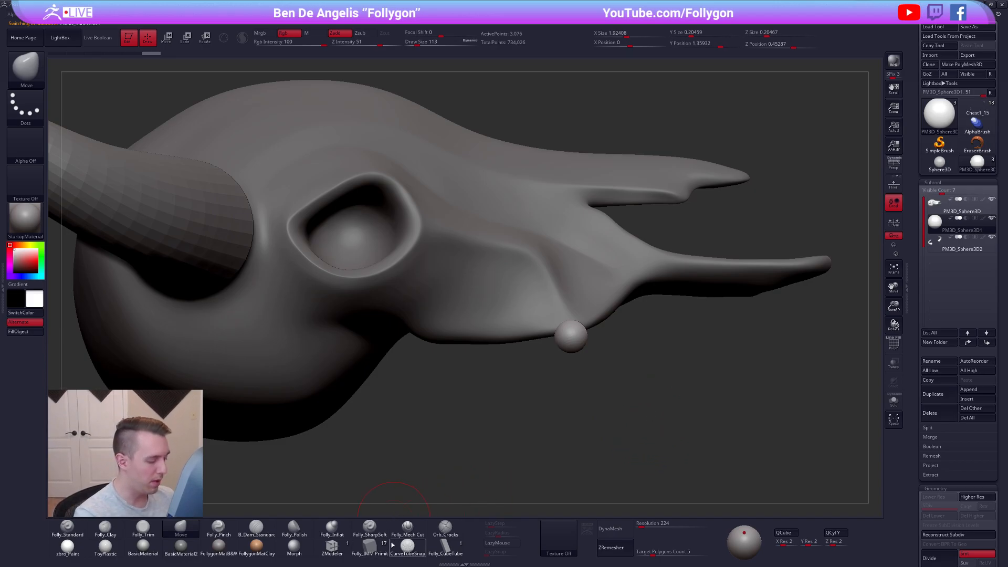
Set the QCube resolution to 1 in X, Y and Z, and convert the sphere subtool into a QCube
click(786, 542)
text(1)
click(810, 542)
text(1)
click(835, 542)
text(1)
click(786, 533)
Scale and move the block with the Transpose line into a small cube at the cheek's lower front corner
alt+drag(559, 353, 541, 294)
key(w)
mouse_move(509, 334)
shift+mouse_down()
mouse_move(508, 378)
mouse_move(601, 394)
mouse_move(578, 383)
shift+mouse_up()
alt+drag(615, 348, 619, 412)
key(e)
mouse_move(562, 366)
shift+mouse_down()
mouse_move(607, 366)
mouse_move(587, 364)
mouse_move(584, 346)
mouse_move(616, 346)
mouse_move(511, 341)
shift+mouse_up()
key(w)
mouse_move(452, 361)
mouse_down()
mouse_move(540, 358)
mouse_move(531, 391)
mouse_up()
mouse_move(518, 349)
shift+mouse_down()
mouse_move(517, 393)
mouse_move(504, 394)
shift+mouse_up()
drag(503, 384, 489, 384)
key(q)
key(alt+shift+s)
key(space)
mouse_move(544, 355)
alt+mouse_down()
mouse_move(593, 344)
mouse_move(615, 372)
alt+mouse_up()
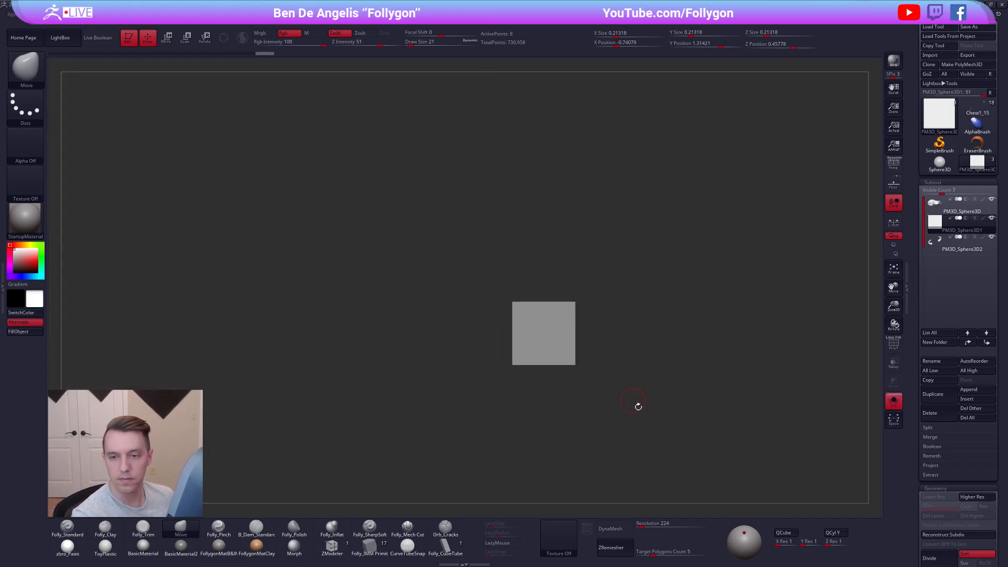
alt+drag(656, 431, 642, 417)
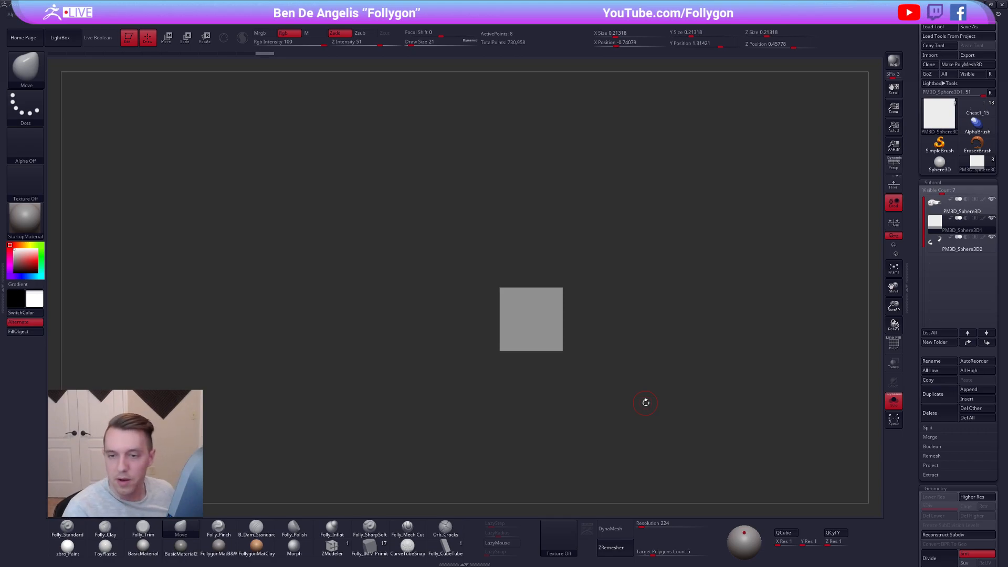
alt+drag(680, 321, 655, 294)
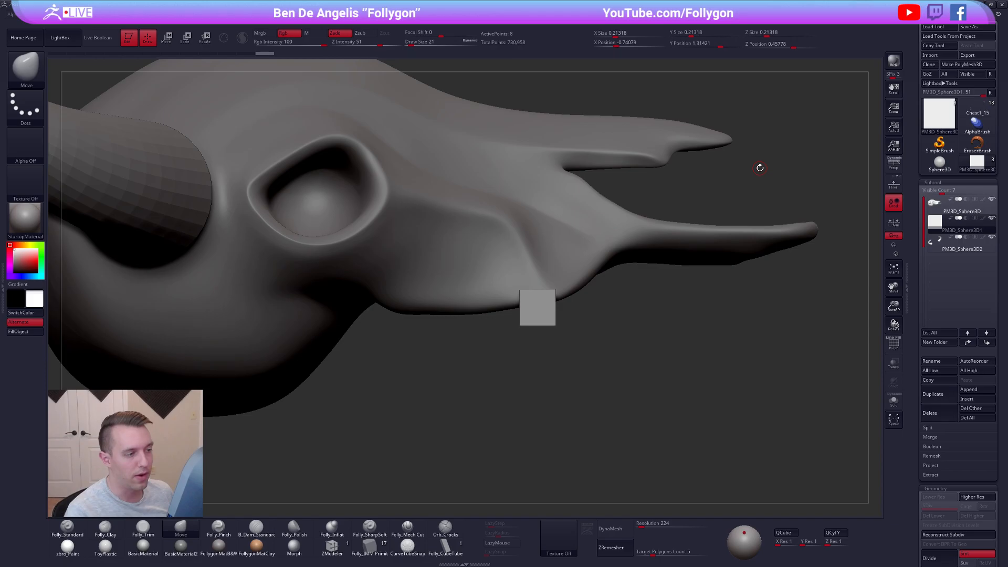
key(ctrl)
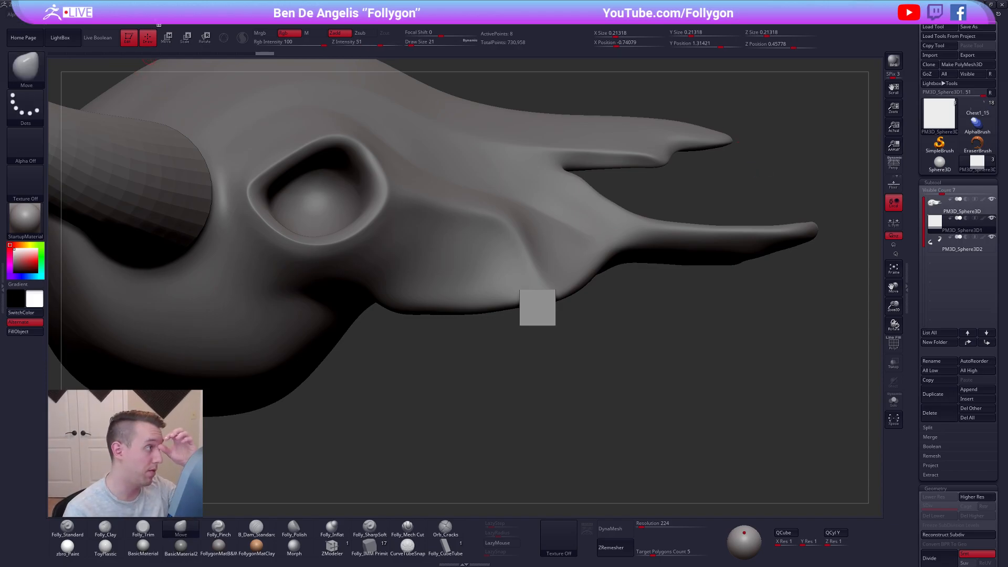
click(137, 24)
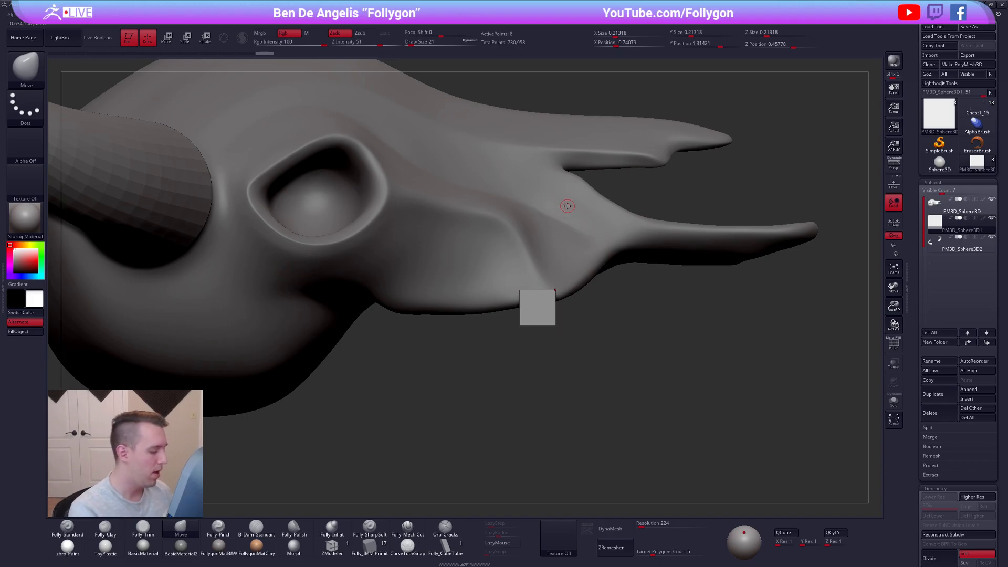
Isolate the cube, set the ZModeler polygon action to Insert Polyloops, and split the cube into two vertical halves
click(332, 547)
key(alt+s)
ctrl+right_drag(543, 302, 587, 359)
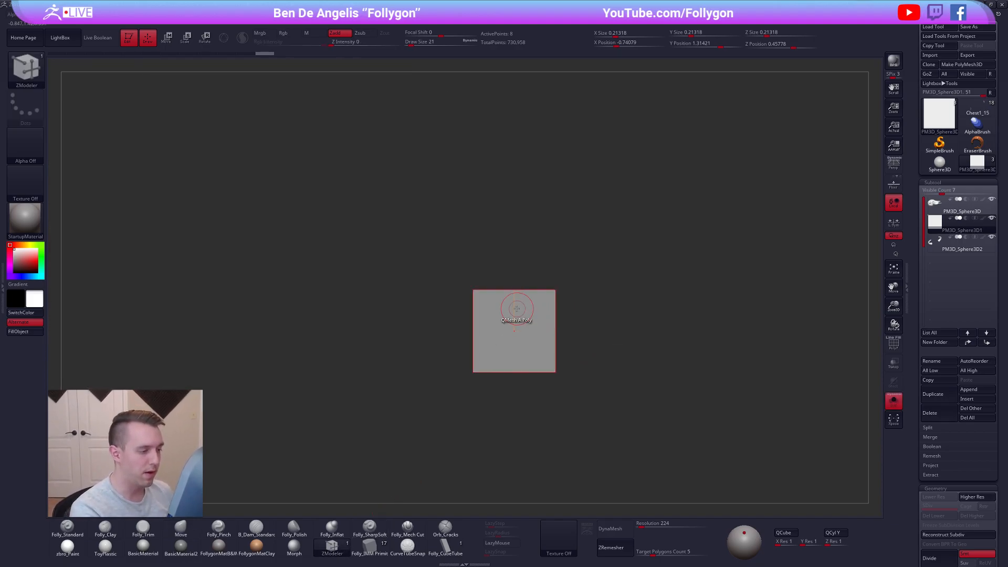
key(space)
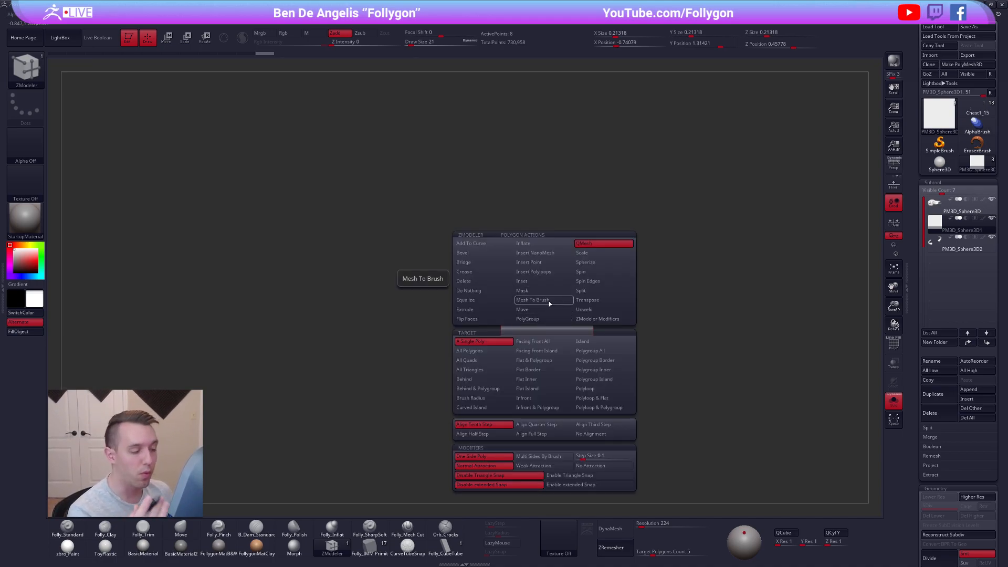
drag(655, 295, 546, 287)
key(space)
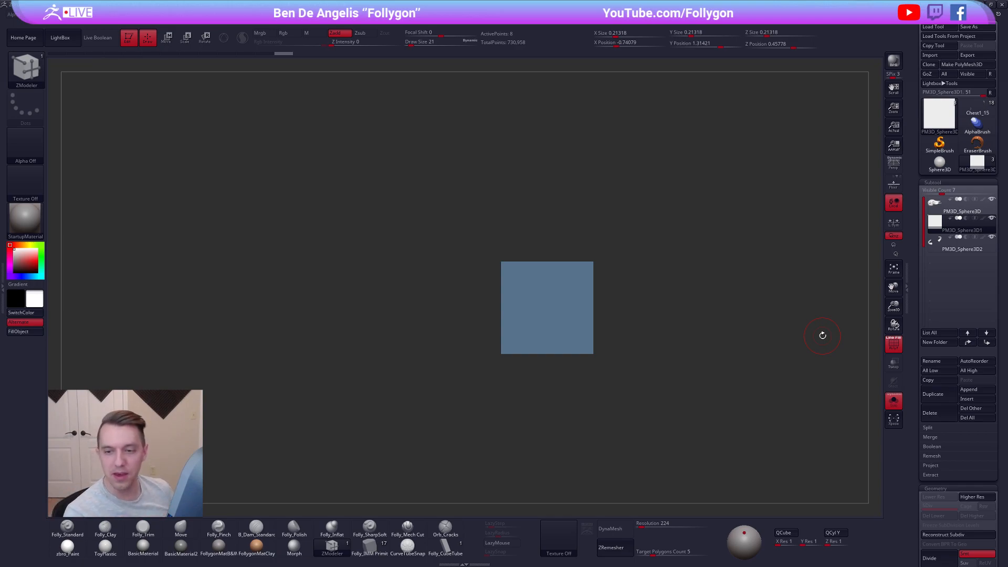
right_drag(578, 297, 592, 315)
click(528, 291)
Always allow Dynamic Subdiv to auto-activate, insert polyloops dividing the cube into four vertical strips, and preview it smoothed
key(d)
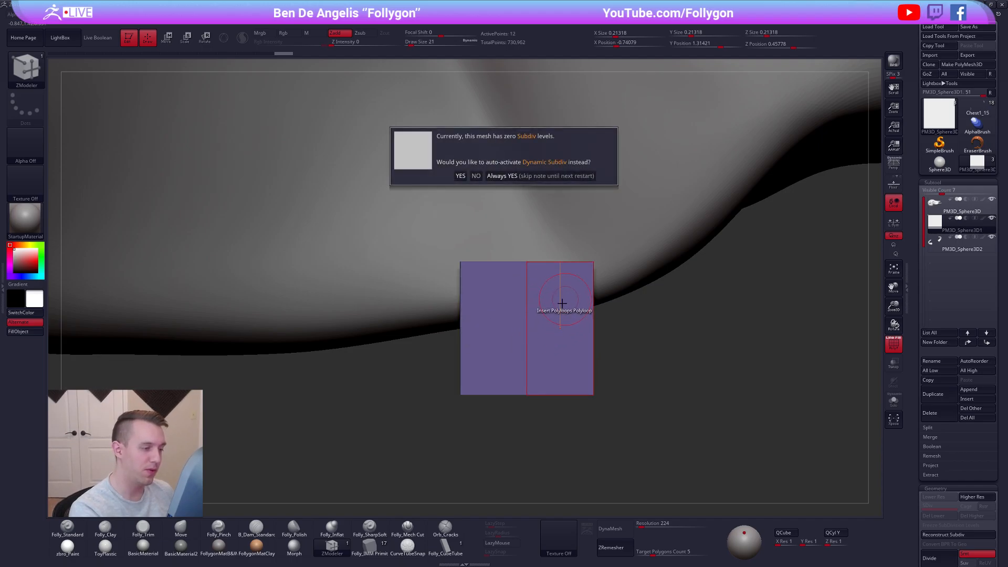
click(563, 176)
key(shift+d)
click(560, 293)
key(alt+s)
key(d)
right_drag(562, 313, 538, 324)
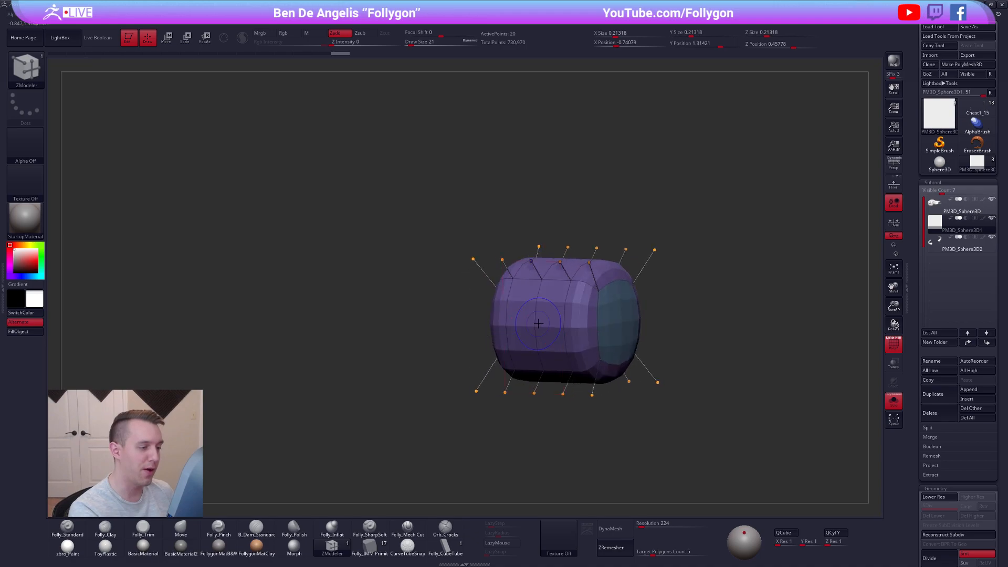
Insert horizontal polyloops across the strips to give the cube's front face a four-by-four grid, checking the smoothed preview
key(shift+d)
click(575, 314)
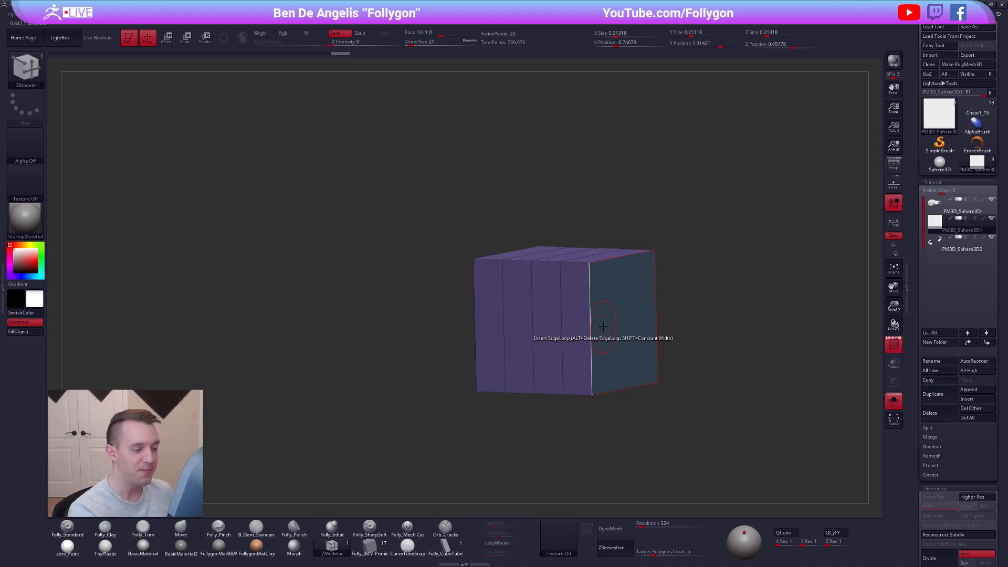
key(d)
key(shift+d)
click(599, 295)
click(603, 362)
key(d)
right_drag(626, 411, 612, 392)
key(shift+d)
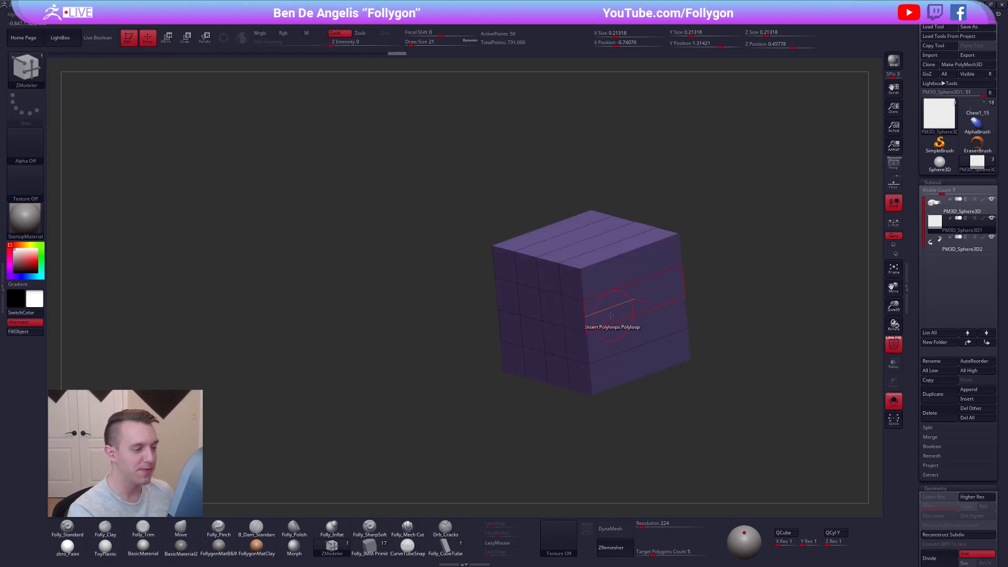
Set the ZModeler edge action to Crease with Edge as the target, and check the cube from other angles
key(space)
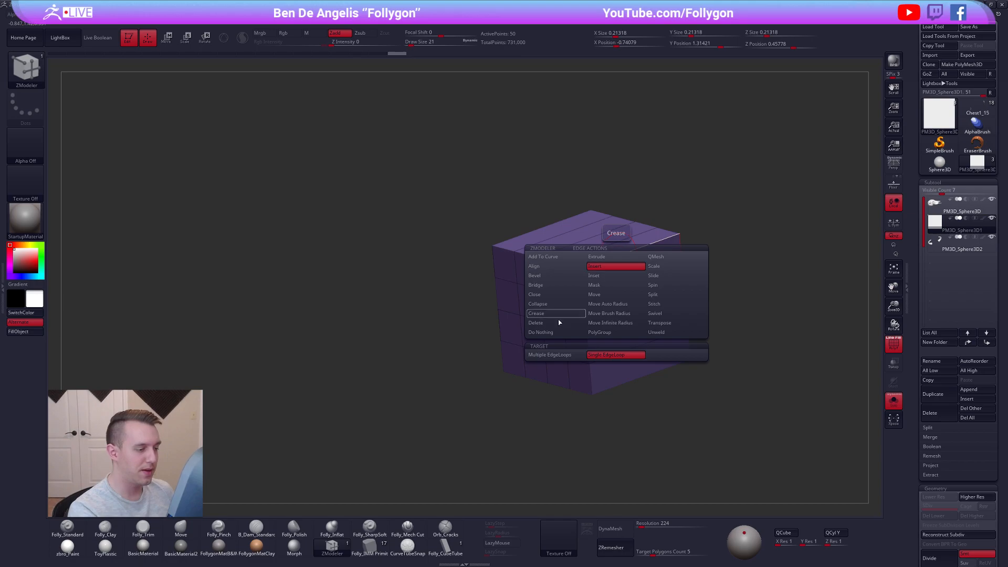
click(564, 314)
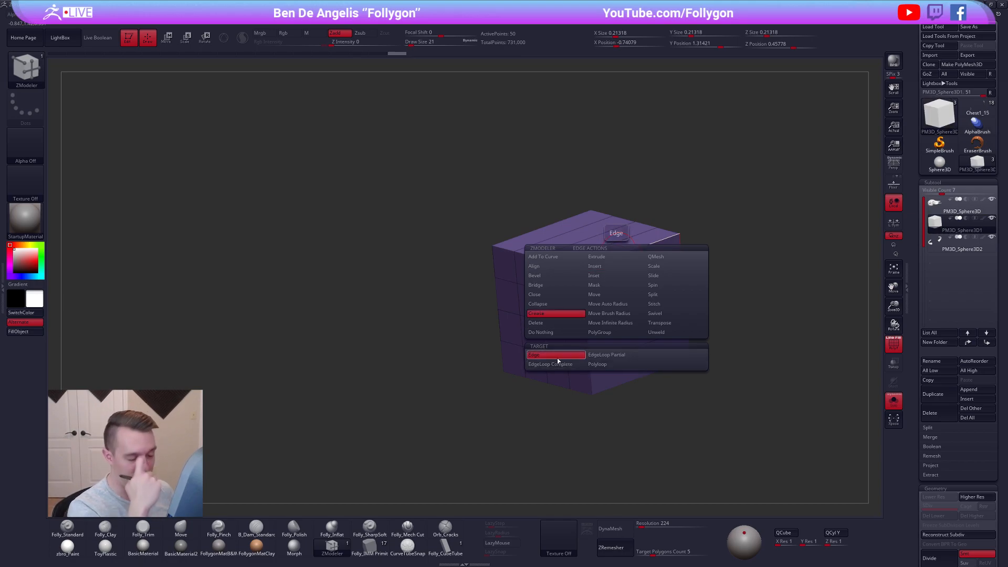
shift+drag(697, 327, 641, 339)
key(d)
key(shift+f)
drag(661, 421, 622, 417)
drag(617, 390, 539, 435)
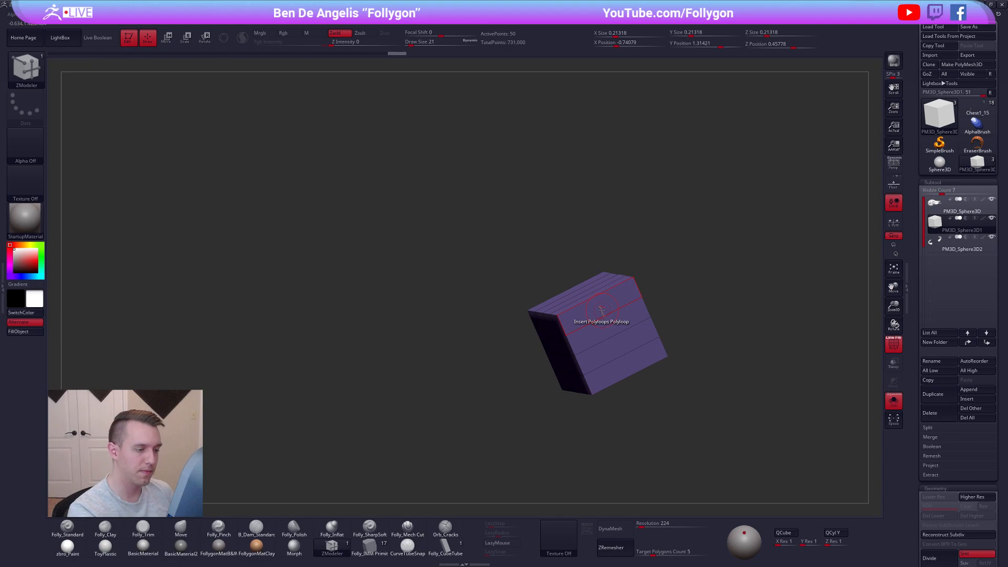
Insert polyloops along the cube's undivided depth, turn on dynamic subdivision, and show the skull again without the wireframe
click(618, 300)
key(d)
drag(659, 311, 614, 366)
key(shift+f)
key(alt+s)
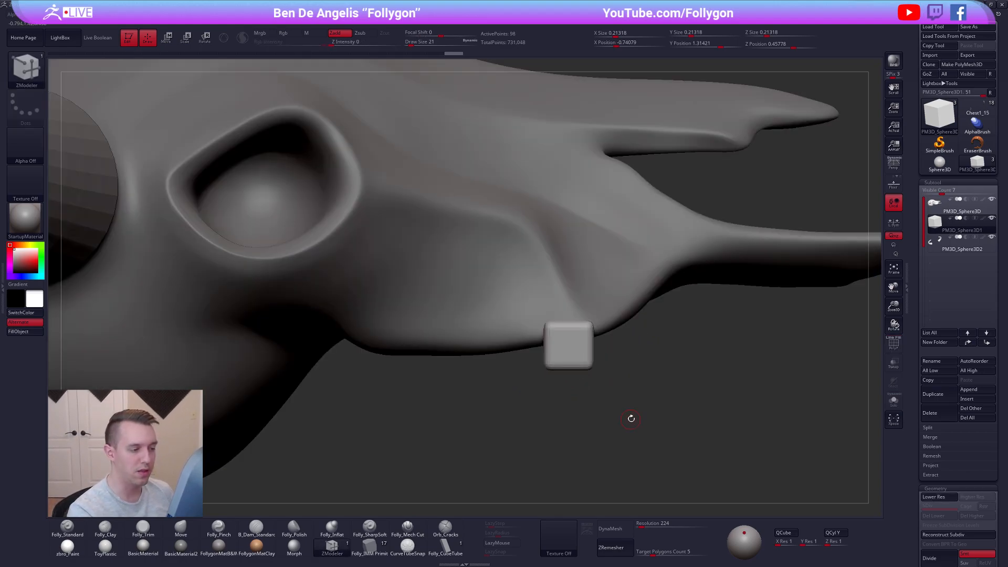
alt+drag(640, 398, 637, 415)
Reshape the cube into a tooth under the cheek with the Move brush, pulling up its outer upper edge
key(b)
key(m)
key(v)
key(space)
drag(582, 353, 578, 352)
alt+drag(619, 379, 627, 344)
mouse_move(567, 294)
mouse_down()
mouse_move(567, 285)
mouse_move(559, 317)
mouse_up()
key(space)
mouse_move(638, 386)
shift+mouse_down()
mouse_move(582, 384)
mouse_move(618, 389)
shift+mouse_up()
Narrow the tooth block sideways with the Transpose line from the front and return to sculpting
key(w)
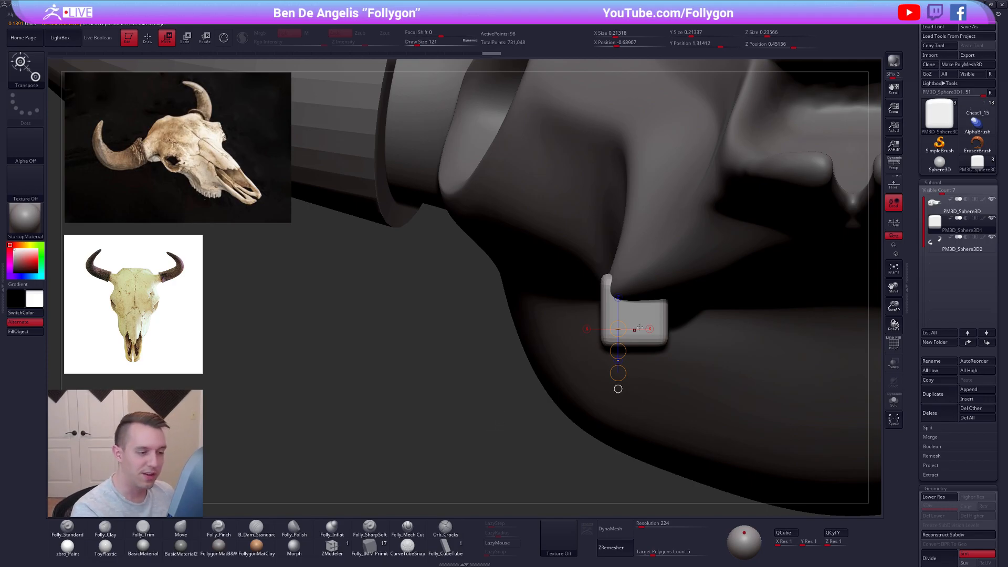
mouse_move(609, 306)
shift+mouse_down()
mouse_move(685, 308)
mouse_move(660, 307)
shift+mouse_up()
key(q)
Refine the tooth's side profile with the Move brush at draw size 67, and smooth its lower surface
right_drag(622, 333, 756, 330)
key(space)
drag(608, 329, 592, 329)
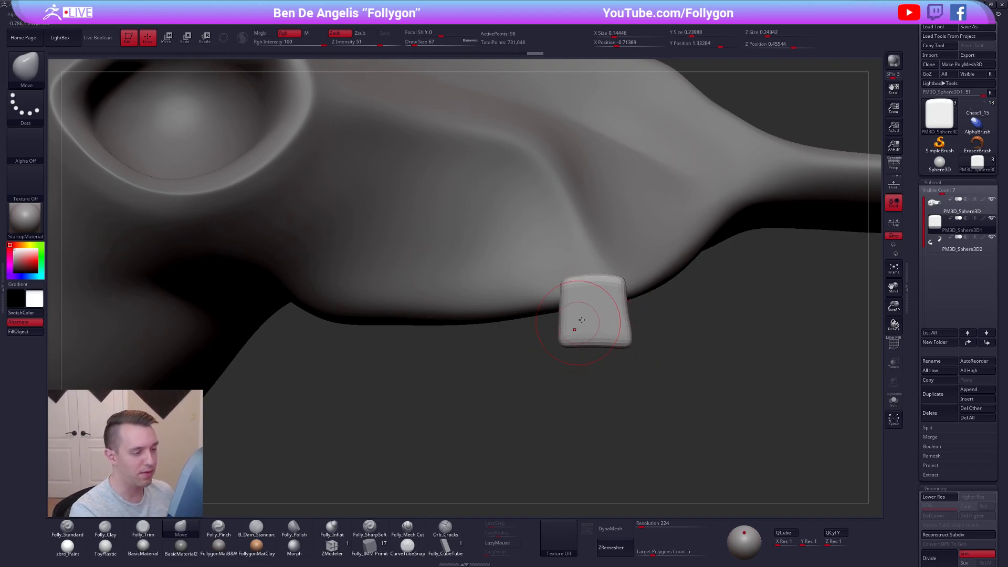
shift+drag(588, 342, 605, 347)
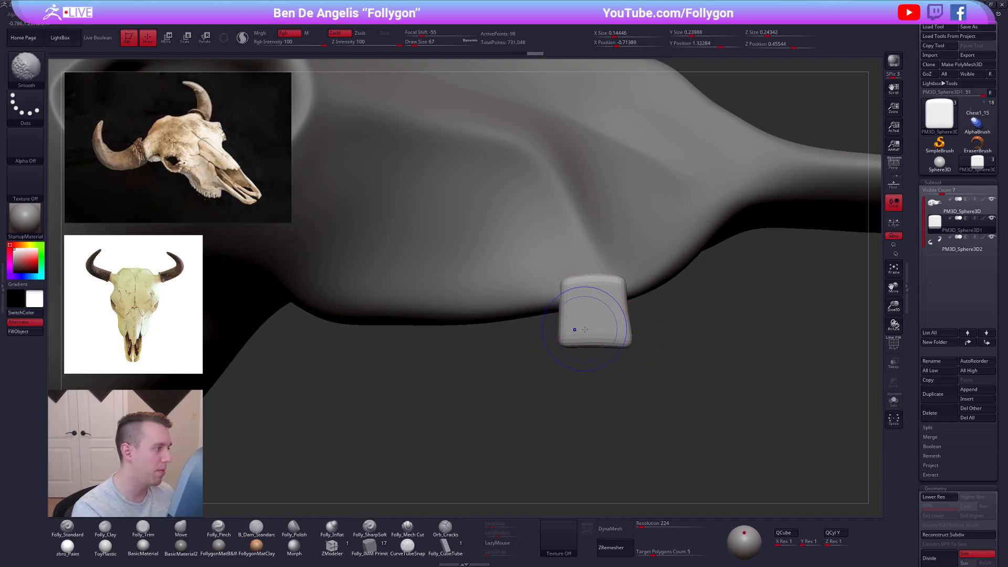
Hide the reference images and shape the tooth block with the Move brush, narrowing its top and flaring its lower edge
key(shift+z)
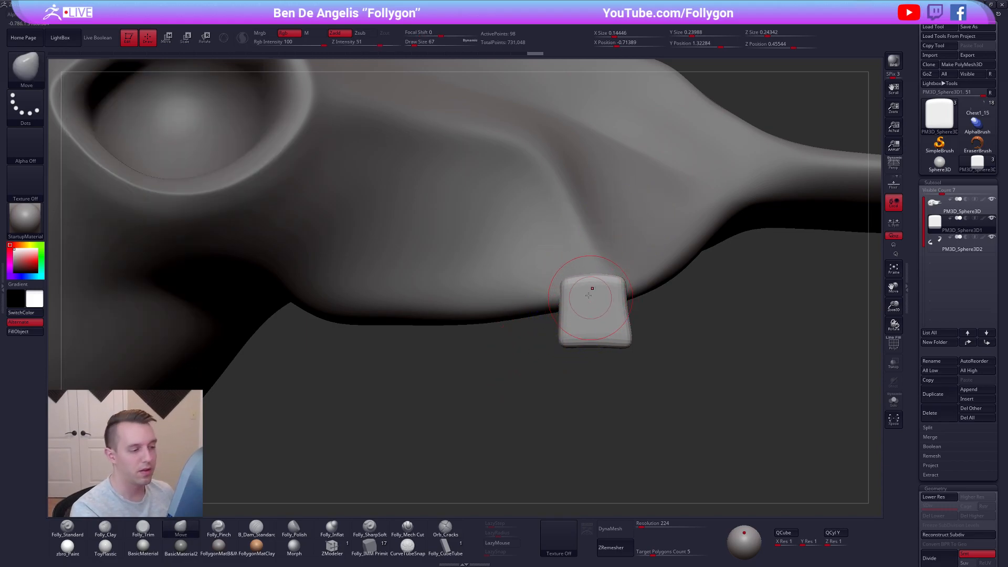
key(s)
mouse_move(572, 285)
mouse_down()
mouse_move(616, 286)
mouse_move(613, 311)
mouse_up()
key(space)
ctrl+right_drag(560, 310, 578, 237)
ctrl+right_drag(598, 328, 621, 366)
key(space)
drag(621, 366, 630, 345)
key(space)
key(space)
right_drag(615, 334, 619, 378)
key(space)
drag(613, 350, 611, 351)
key(shift+z)
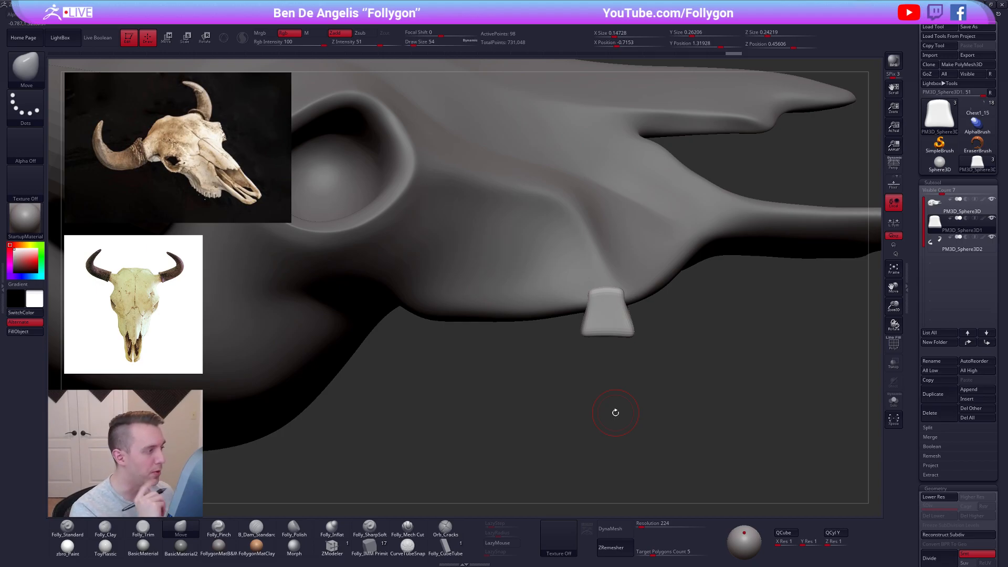
Isolate the tooth with its wireframe shown and compare its lower and higher subdivision levels
key(shift+z)
right_drag(620, 327, 567, 265)
key(shift+s)
mouse_move(607, 294)
ctrl+right_down()
mouse_move(616, 341)
mouse_move(618, 315)
ctrl+right_up()
key(shift+d)
key(shift+f)
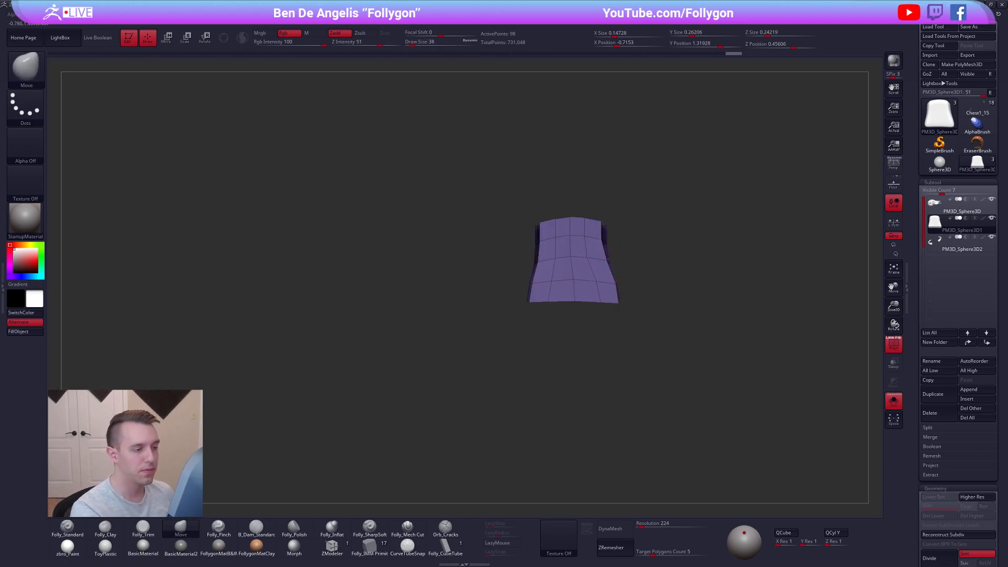
key(shift+d)
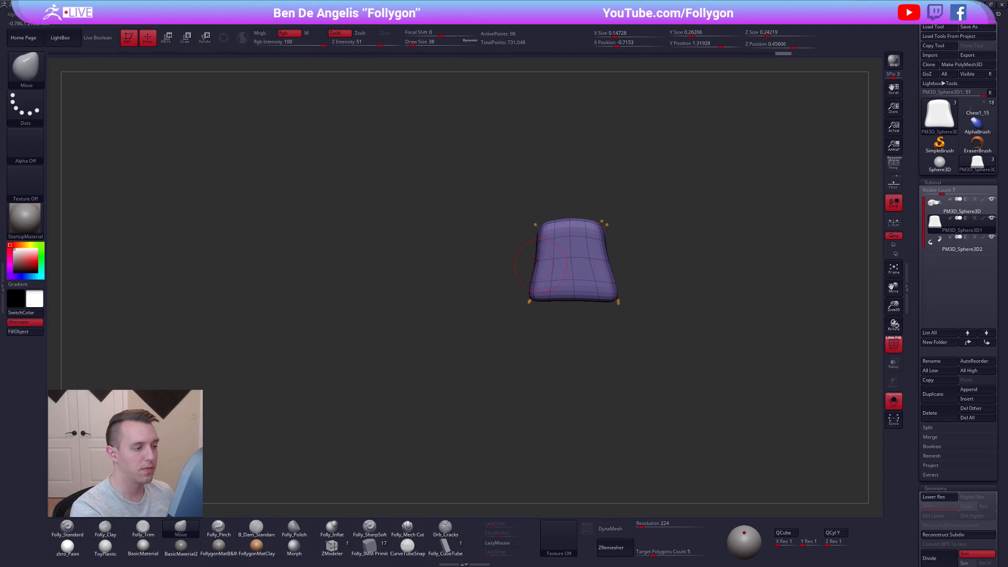
Apply a Folly_Clay stroke to the tooth's face, then hide the wireframe and show the whole skull again
mouse_move(592, 259)
right_down()
mouse_move(611, 266)
mouse_move(609, 247)
mouse_move(593, 246)
right_up()
key(n)
key(2)
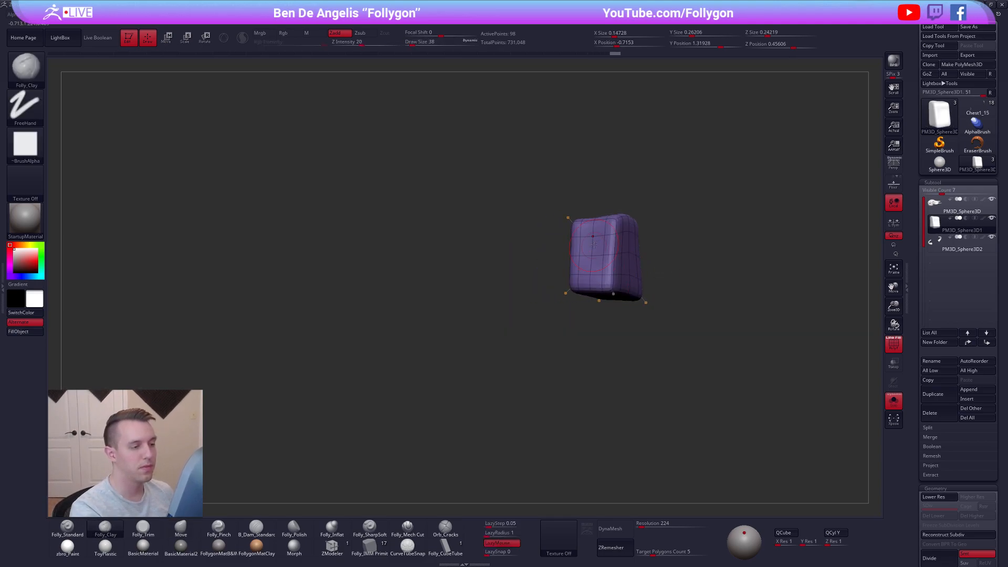
drag(587, 243, 591, 273)
key(shift+f)
mouse_move(623, 275)
shift+right_down()
mouse_move(593, 292)
mouse_move(596, 356)
shift+right_up()
key(alt+s)
Scale the tooth down with Transpose so it fits against the jaw edge
key(w)
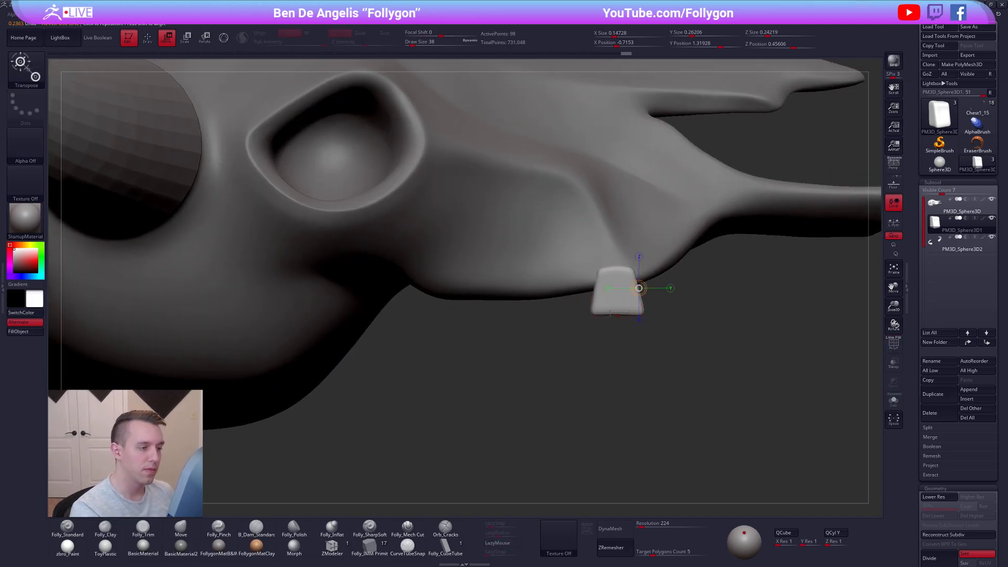
drag(620, 303, 667, 323)
click(705, 339)
key(e)
click(649, 291)
drag(696, 291, 697, 291)
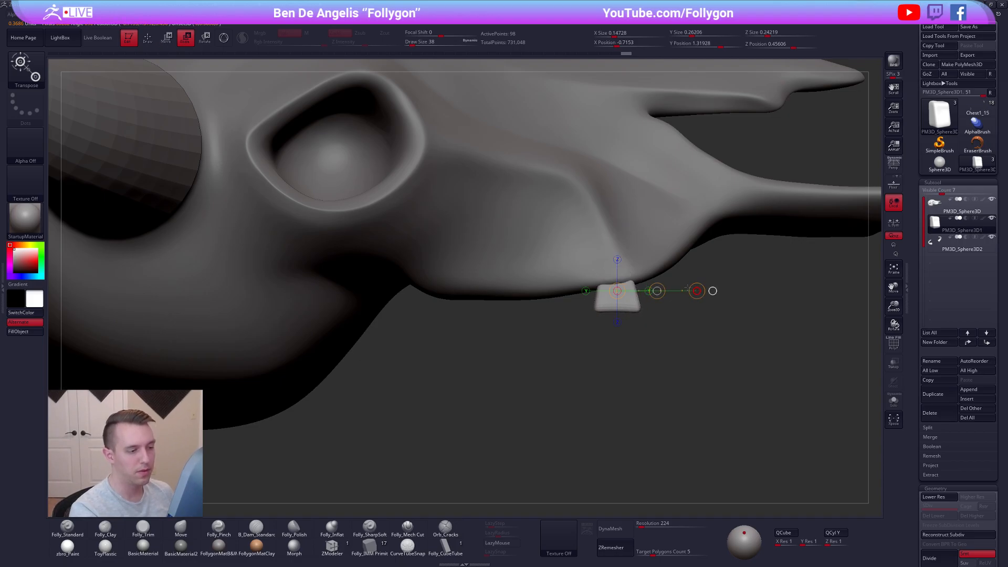
Reshape the tooth's edges with the Move brush and rotate the tooth to follow the jaw
key(q)
key(space)
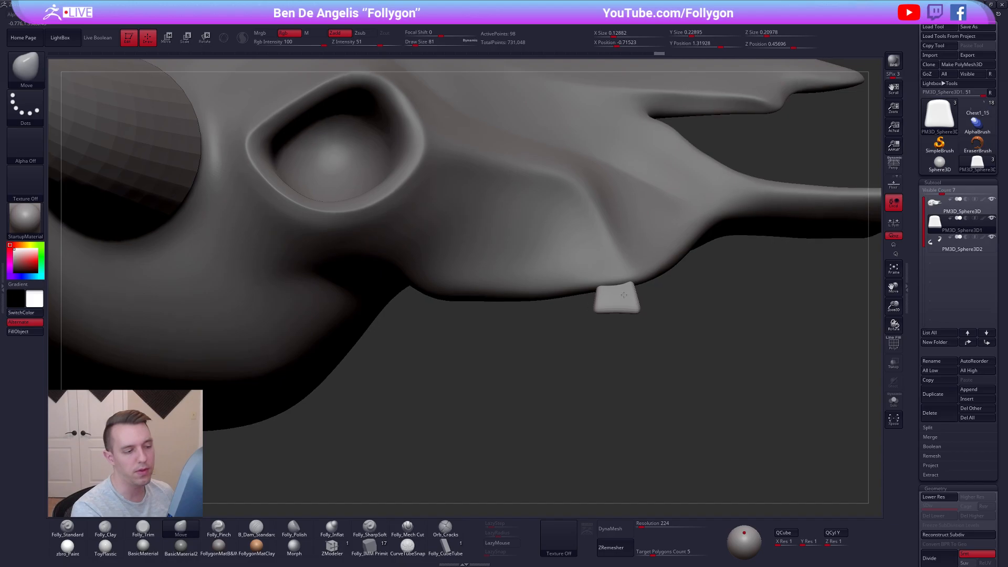
right_drag(615, 277, 614, 298)
key(r)
mouse_move(615, 307)
mouse_down()
mouse_move(611, 378)
mouse_move(632, 375)
mouse_up()
Refine the single tooth's outline with the Move brush
key(q)
key(b)
key(m)
key(v)
key(space)
drag(633, 313, 638, 313)
right_drag(640, 313, 619, 334)
Duplicate the tooth twice toward the back of the jaw, rotating the copies to follow the row
key(w)
mouse_move(625, 332)
mouse_down()
mouse_move(637, 361)
mouse_move(585, 338)
mouse_move(599, 391)
mouse_move(589, 392)
mouse_move(594, 364)
mouse_move(562, 234)
mouse_up()
key(r)
key(w)
mouse_move(581, 364)
shift+mouse_down()
mouse_move(580, 405)
mouse_move(579, 367)
shift+mouse_up()
key(r)
mouse_move(581, 404)
mouse_down()
mouse_move(589, 406)
mouse_move(526, 398)
mouse_move(534, 395)
mouse_move(549, 417)
mouse_up()
key(w)
key(r)
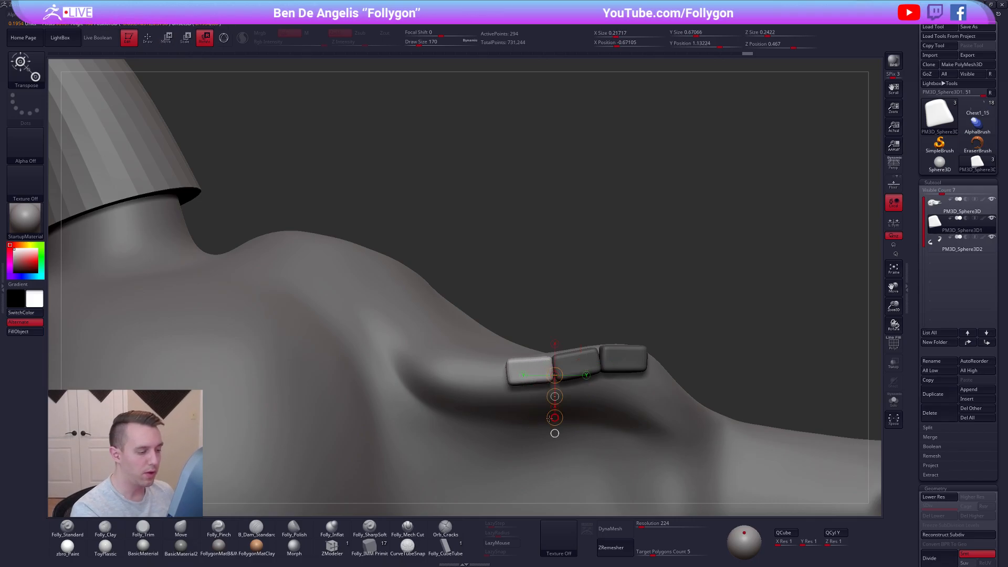
Duplicate the rearmost tooth backward to create a fourth tooth and adjust its rotation
key(q)
right_drag(509, 389, 531, 391)
key(w)
mouse_move(560, 373)
mouse_down()
mouse_move(547, 404)
mouse_move(503, 391)
mouse_up()
key(r)
drag(533, 361, 583, 364)
Rotate and move the fourth tooth to line it up with the jaw from the side and underside
key(q)
shift+right_drag(572, 364, 562, 400)
key(r)
mouse_move(514, 392)
mouse_down()
mouse_move(513, 435)
mouse_move(504, 415)
mouse_up()
key(w)
shift+right_drag(515, 388, 515, 351)
mouse_move(506, 392)
mouse_down()
mouse_move(506, 424)
mouse_move(496, 410)
mouse_up()
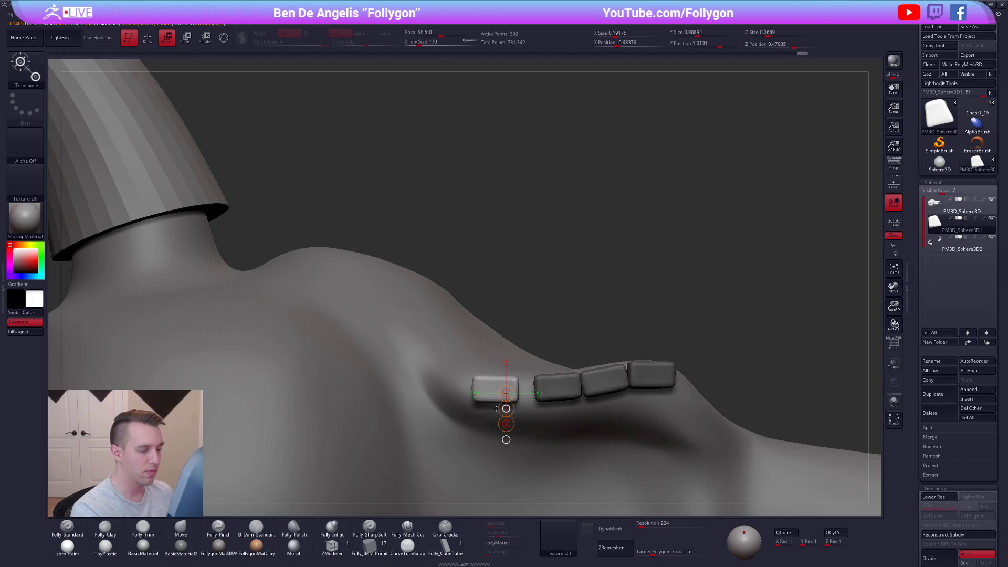
Reposition the two middle teeth for more even spacing and adjust their tilt, masking the other teeth
ctrl+drag(557, 390, 612, 378)
drag(573, 409, 637, 377)
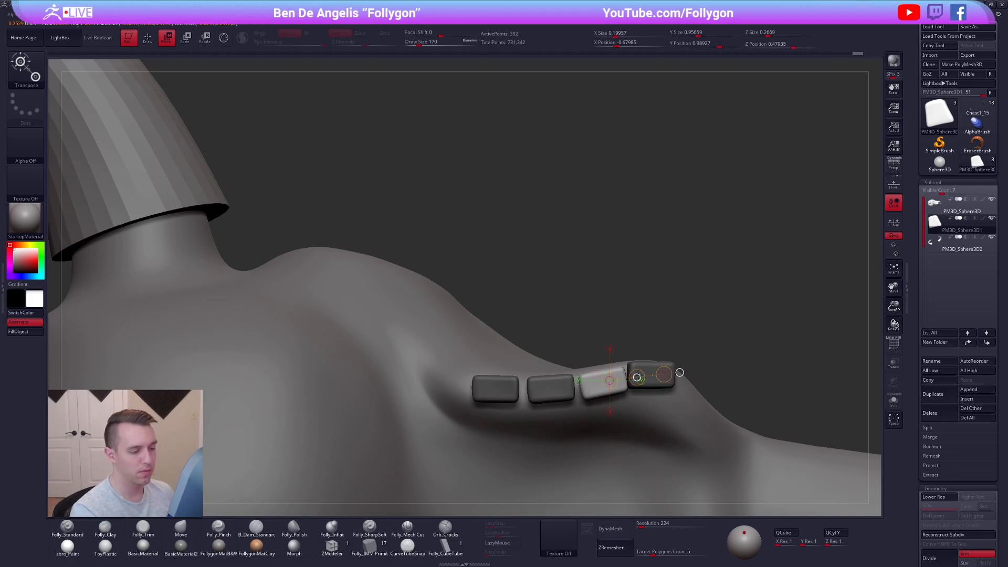
key(q)
mouse_move(620, 315)
shift+mouse_down()
mouse_move(600, 396)
mouse_move(608, 430)
shift+mouse_up()
key(r)
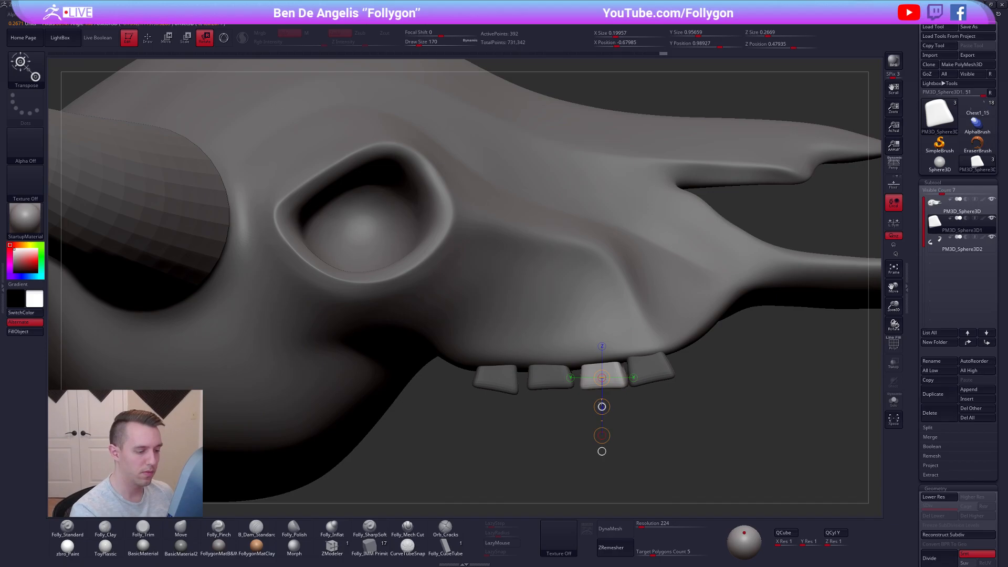
key(w)
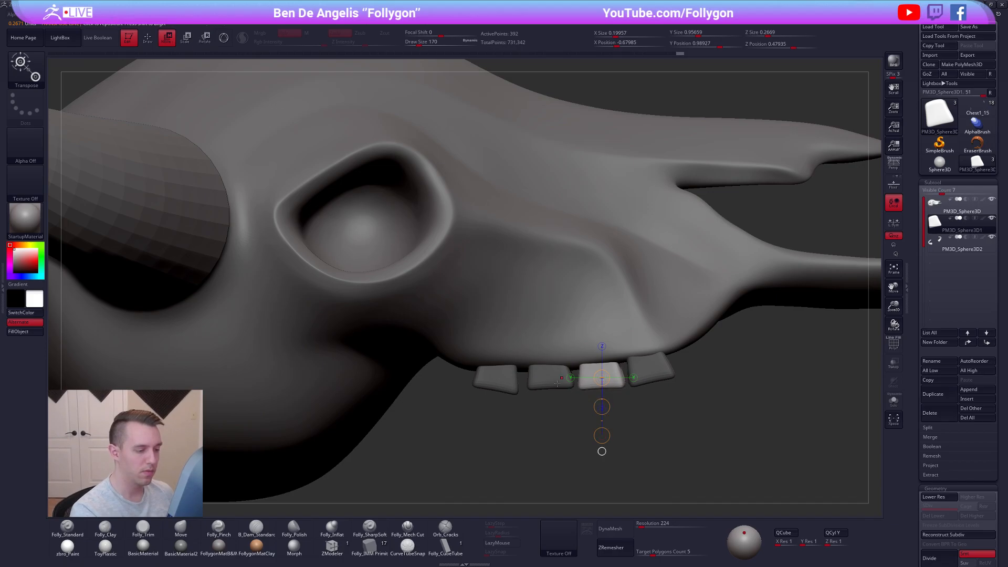
mouse_move(549, 380)
ctrl+mouse_down()
mouse_move(602, 380)
mouse_move(573, 382)
ctrl+mouse_up()
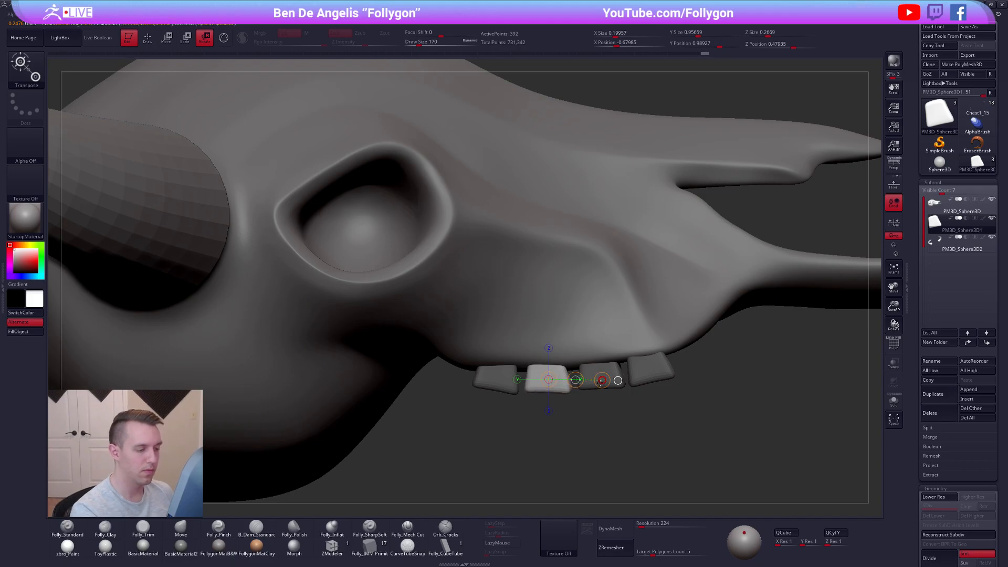
Clear the mask and mirror the four teeth to the opposite side of the jaw
key(q)
key(f)
drag(596, 386, 655, 345)
ctrl+drag(693, 310, 748, 291)
key(space)
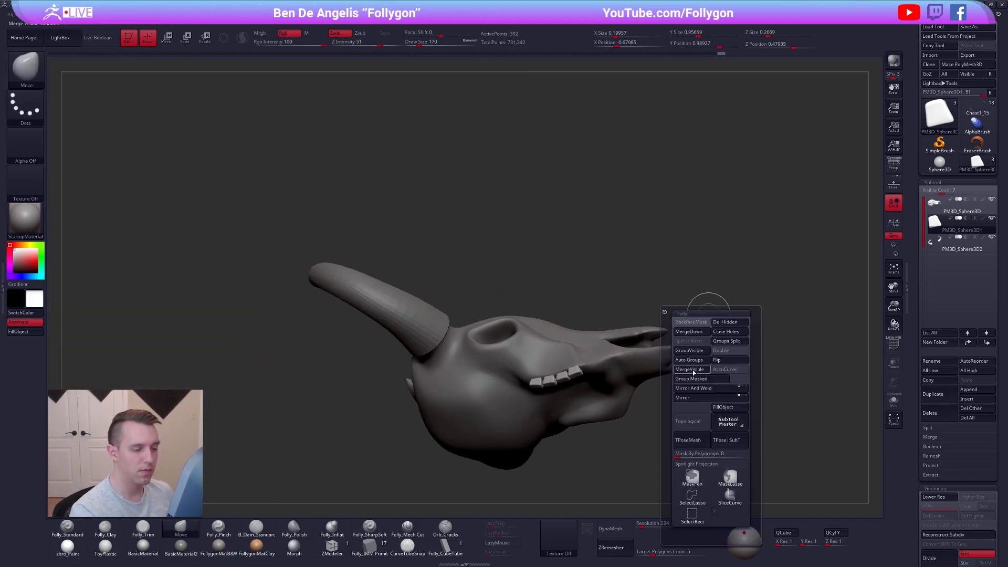
click(699, 398)
mouse_move(682, 399)
mouse_down()
mouse_move(641, 420)
mouse_move(650, 372)
mouse_move(640, 399)
mouse_move(619, 415)
mouse_move(509, 374)
mouse_move(529, 404)
mouse_up()
key(space)
click(557, 351)
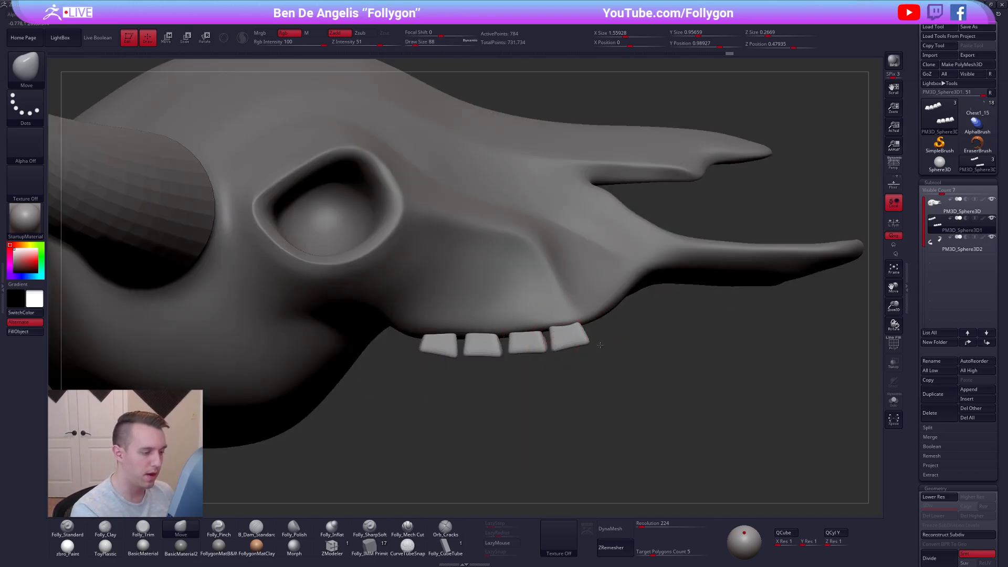
Curve the biting edges of the tooth row with the Move brush and check both sides
alt+drag(589, 347, 627, 347)
key(space)
click(608, 347)
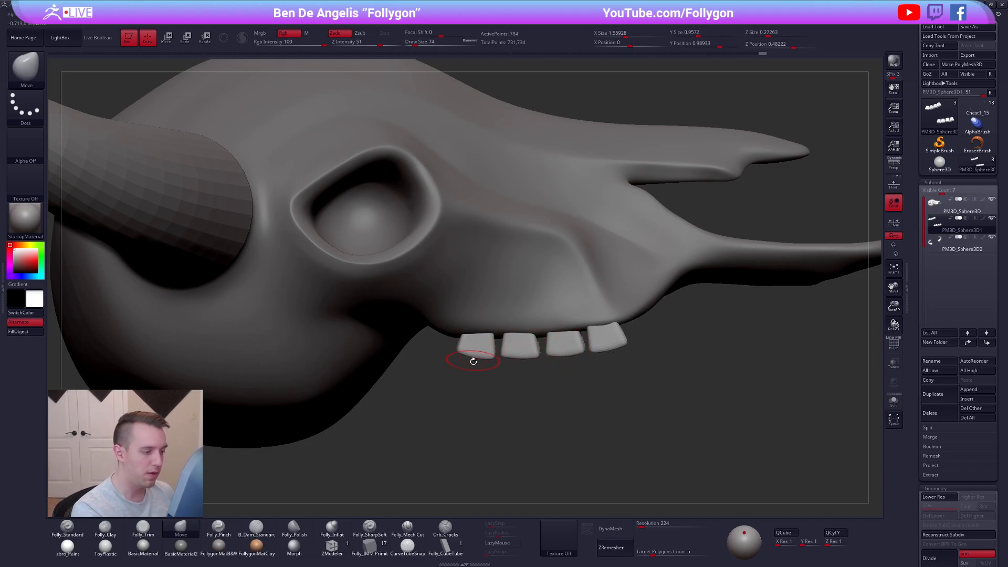
drag(623, 427, 630, 400)
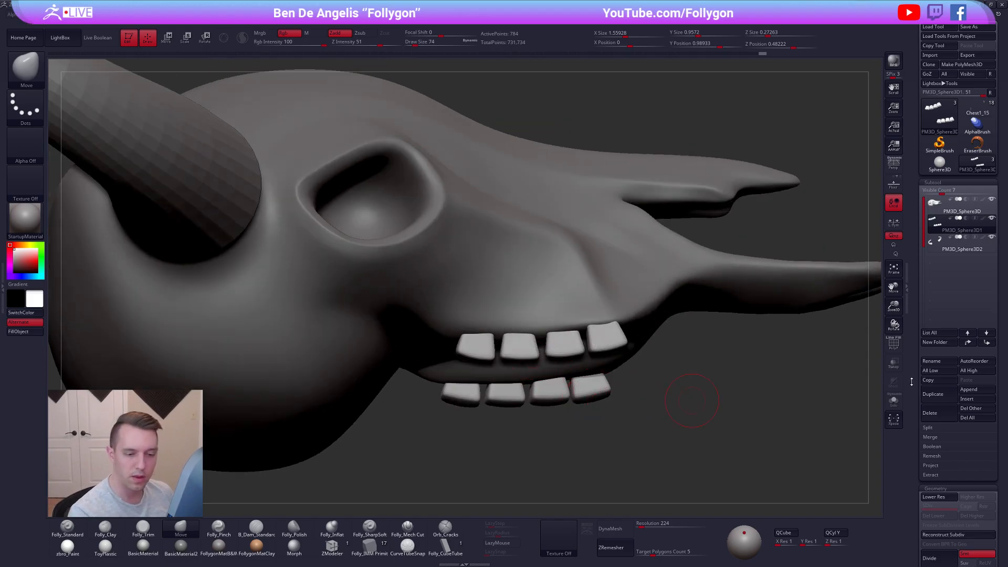
Inflate the teeth slightly with the Inflate deformation to make them fuller
scroll(937, 362, down, 10)
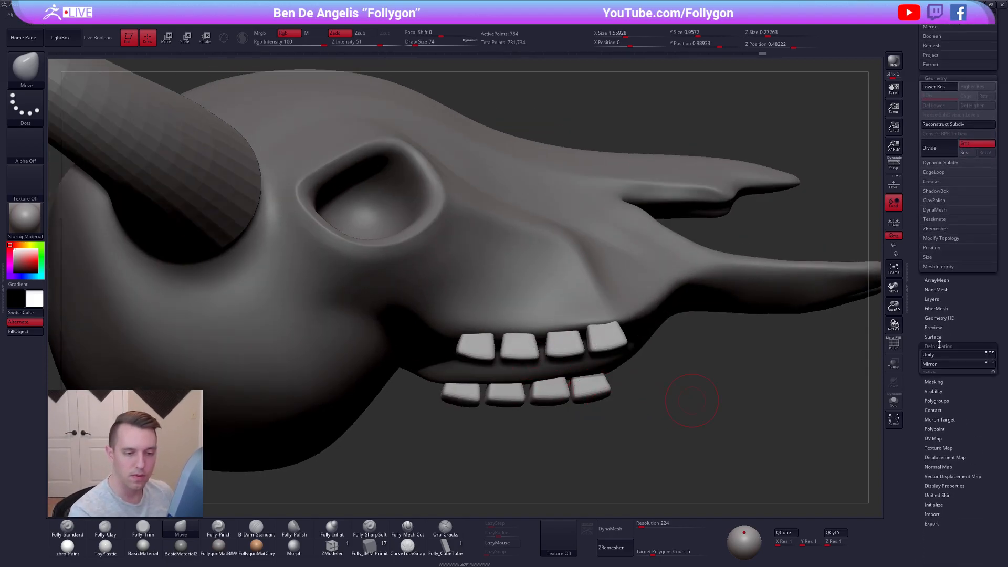
click(939, 346)
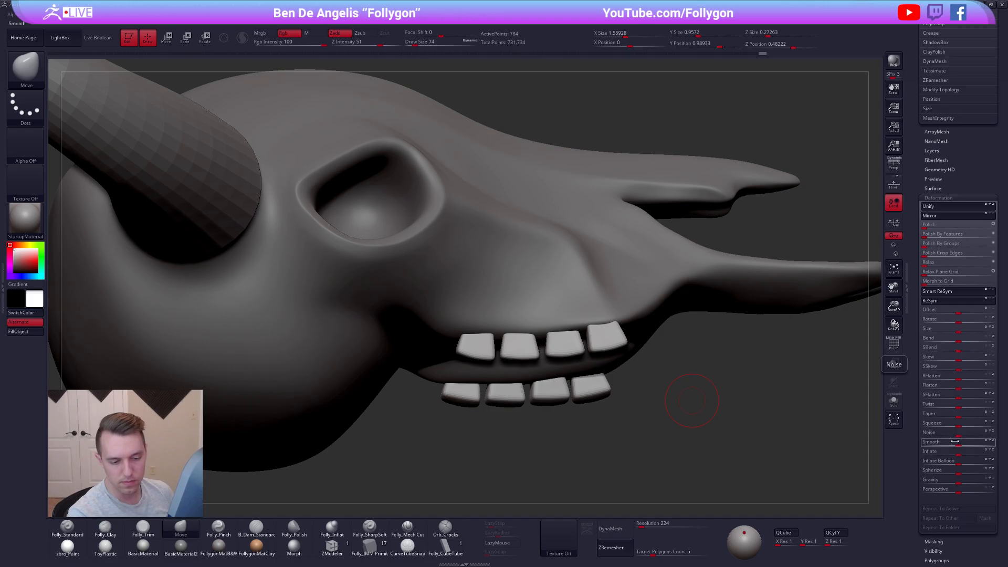
drag(958, 453, 962, 455)
click(943, 197)
drag(947, 198, 951, 480)
Mask all teeth except the front one and rotate it to sit closer to the row
key(w)
ctrl+drag(605, 339, 551, 357)
right_drag(609, 293, 611, 226)
key(r)
mouse_move(598, 366)
mouse_down()
mouse_move(692, 362)
mouse_move(648, 370)
mouse_up()
key(w)
key(q)
right_drag(612, 368, 602, 399)
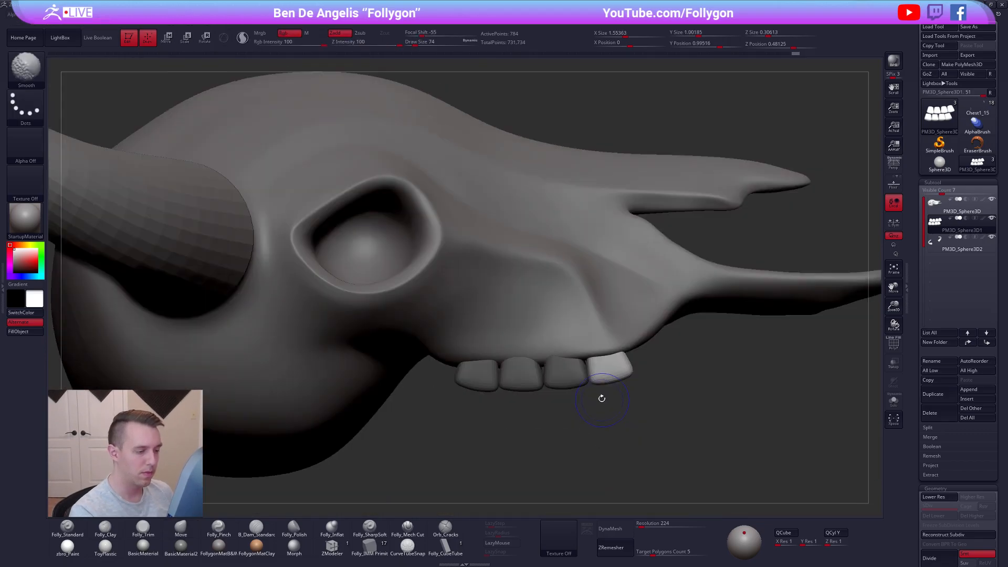
Clear the mask and assign separate polygroups to the teeth with Auto Groups
key(shift+f)
ctrl+drag(596, 412, 616, 431)
key(ctrl+shift+q)
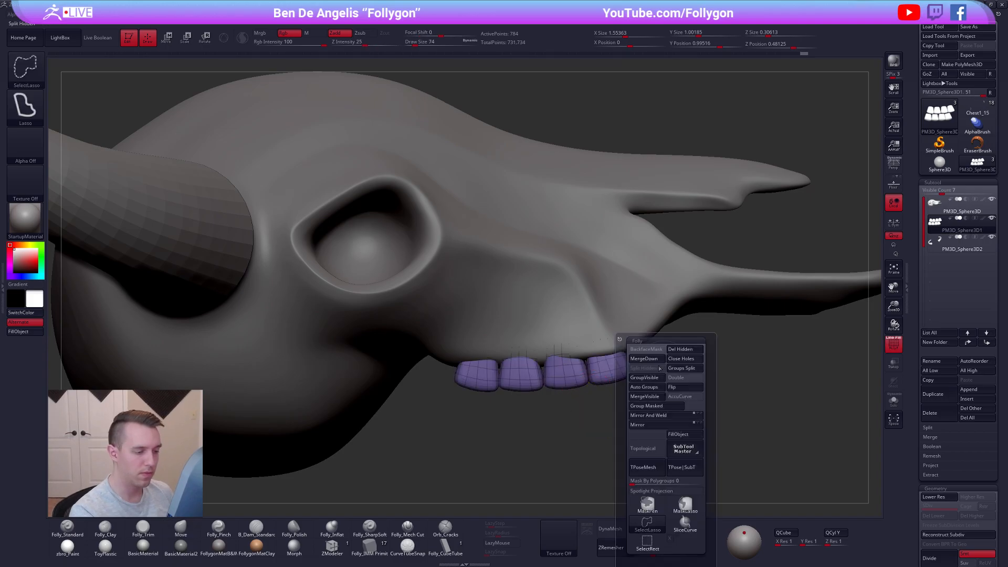
click(648, 389)
key(ctrl+shift+q)
click(644, 419)
Isolate the second tooth from the front with a mask, clear the mask, and adjust its edge with the Move brush
key(w)
key(q)
key(shift+f)
key(space)
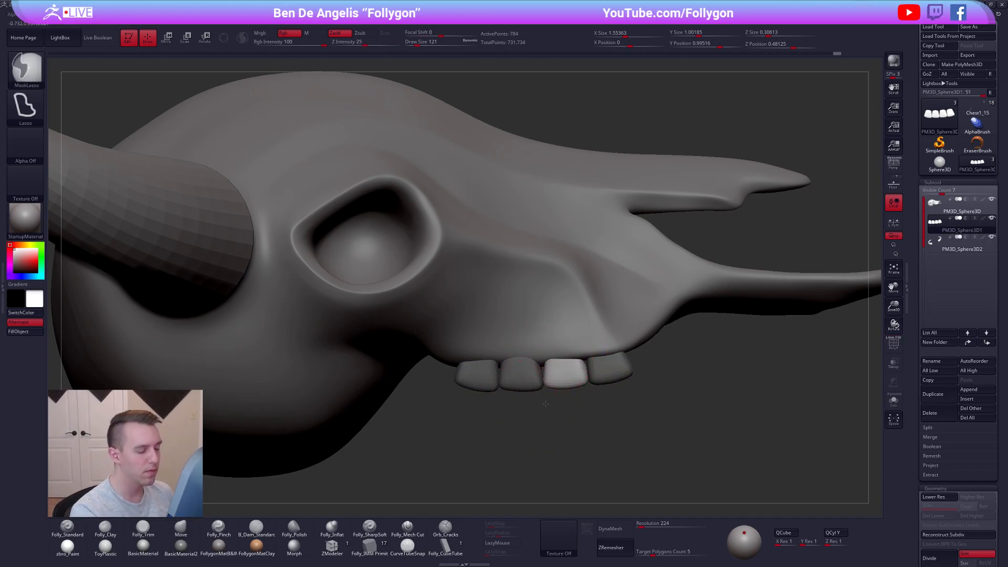
ctrl+drag(545, 410, 541, 414)
key(space)
drag(587, 364, 581, 364)
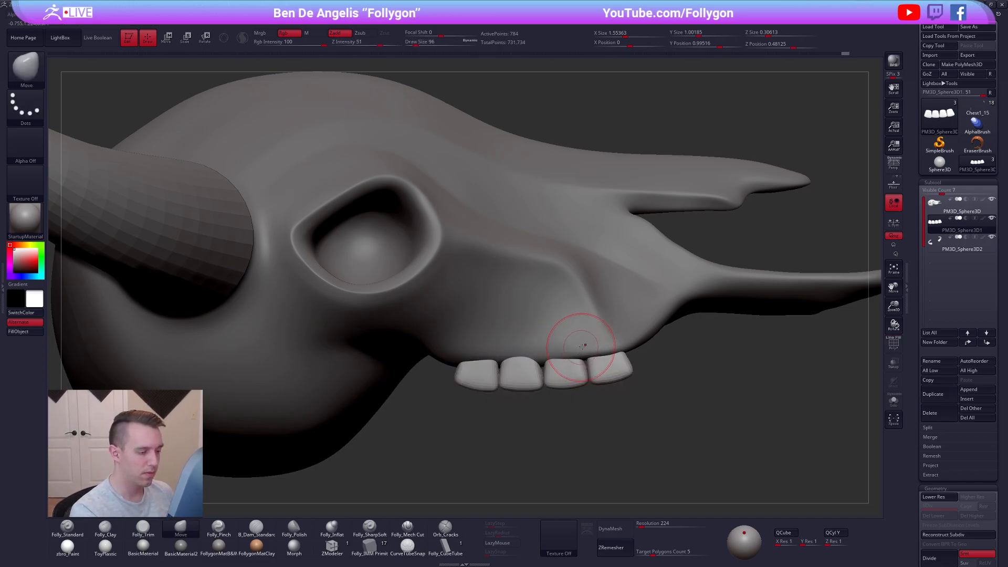
Shift the teeth slightly outward along the jaw with Transpose, working from the underside
alt+click(588, 345)
ctrl+right_drag(612, 344, 535, 210)
alt+click(552, 342)
alt+right_drag(527, 369, 535, 320)
key(w)
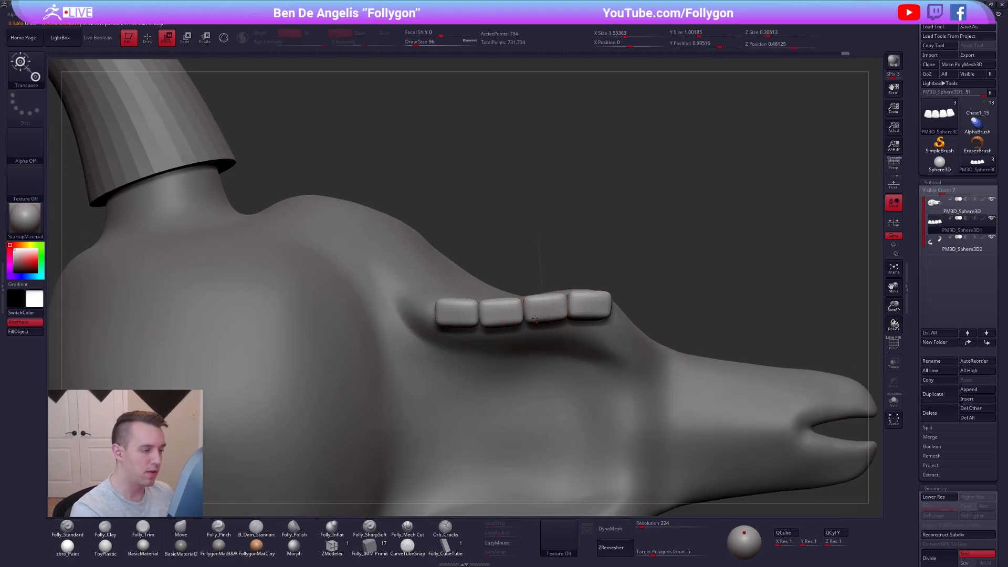
drag(537, 342, 535, 340)
key(q)
right_drag(559, 342, 546, 420)
Isolate the second tooth from the front and stretch its upper end into the jaw with the Move brush
key(space)
drag(555, 271, 619, 285)
key(w)
key(q)
key(space)
drag(558, 271, 541, 263)
key(space)
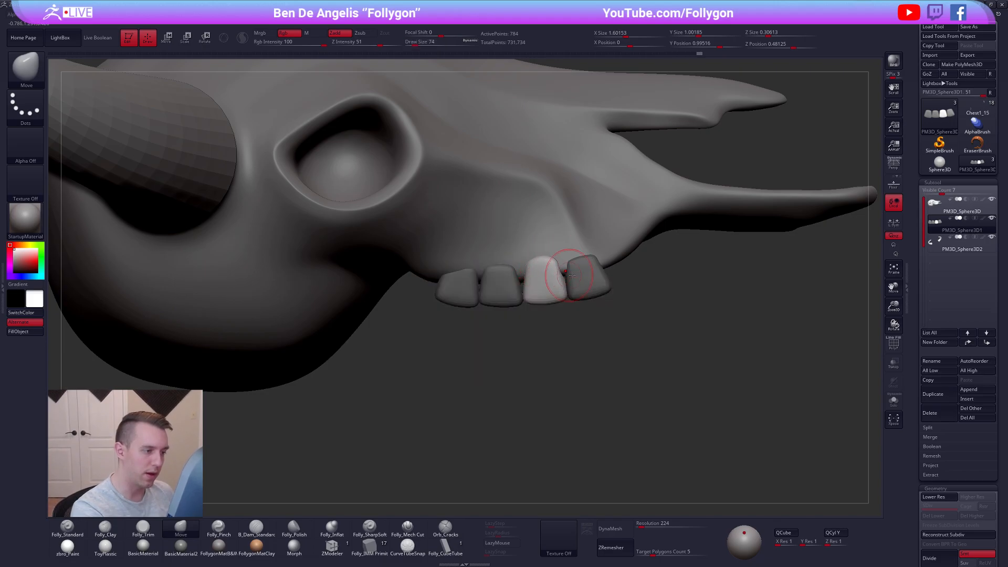
Isolate the front tooth and the third tooth in turn and extend their upper ends into the jaw
key(w)
key(q)
key(space)
drag(580, 260, 590, 258)
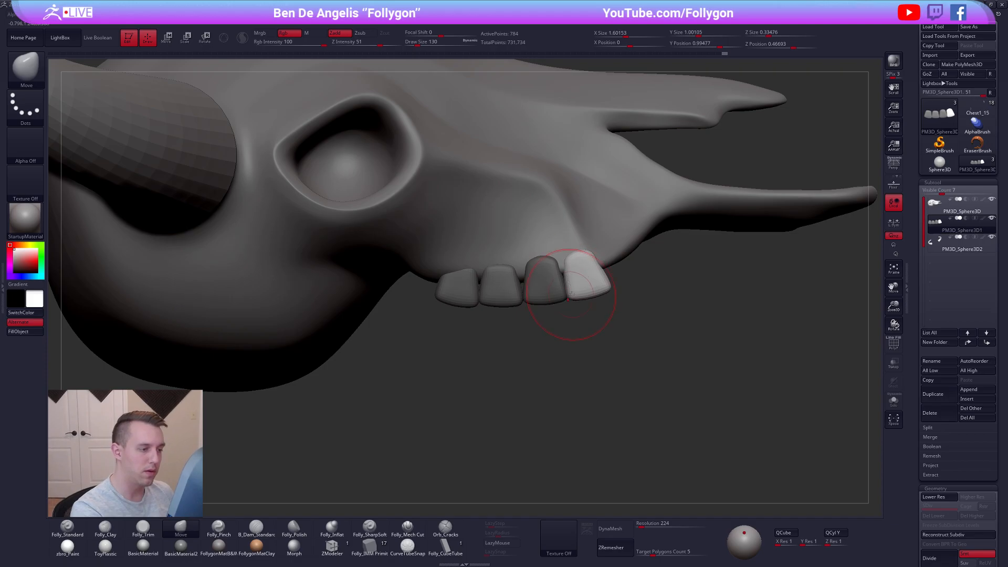
key(w)
click(502, 292)
key(q)
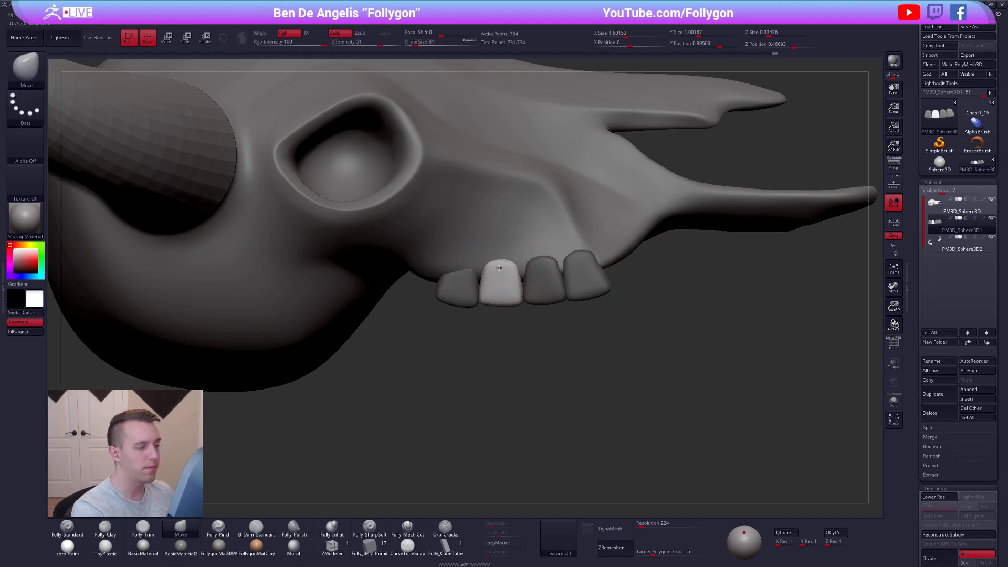
Isolate the rearmost tooth and round its upper and lower ends with the Move brush
alt+click(457, 270)
key(s)
click(456, 270)
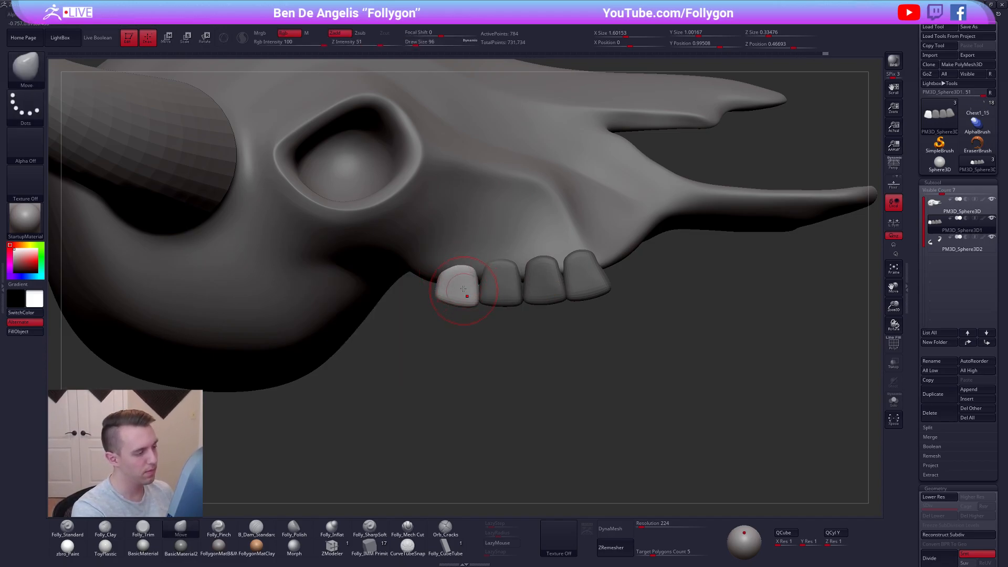
key(w)
key(q)
drag(472, 308, 456, 268)
key(s)
click(453, 266)
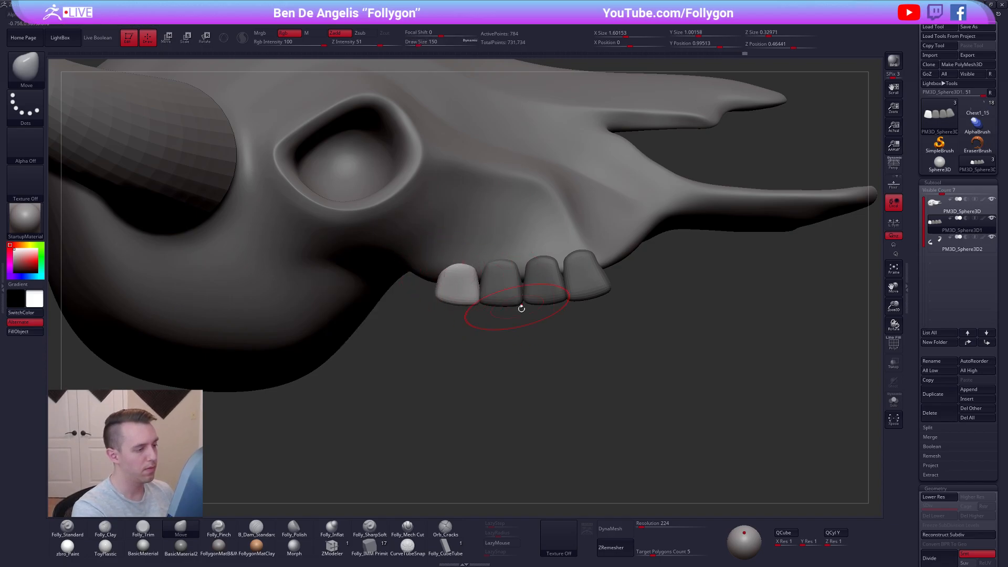
Clear the tooth mask, select the horns, and show their wireframe at the lowest subdivision level
key(f)
mouse_move(530, 321)
ctrl+mouse_down()
mouse_move(551, 333)
mouse_move(587, 265)
mouse_move(587, 342)
mouse_move(618, 344)
mouse_move(632, 329)
mouse_move(578, 362)
mouse_move(594, 355)
mouse_move(597, 327)
mouse_move(596, 348)
mouse_move(612, 343)
mouse_move(596, 351)
mouse_move(585, 389)
ctrl+mouse_up()
alt+click(584, 263)
key(shift+f)
key(shift+d)
key(space)
drag(584, 194, 582, 194)
alt+drag(516, 179, 579, 267)
key(d)
mouse_move(423, 280)
alt+mouse_down()
mouse_move(518, 281)
mouse_move(584, 304)
alt+mouse_up()
key(shift+d)
Isolate the horns and slice an extra edge loop near the left horn's tip with the SliceCurve brush
key(ctrl+shift+space)
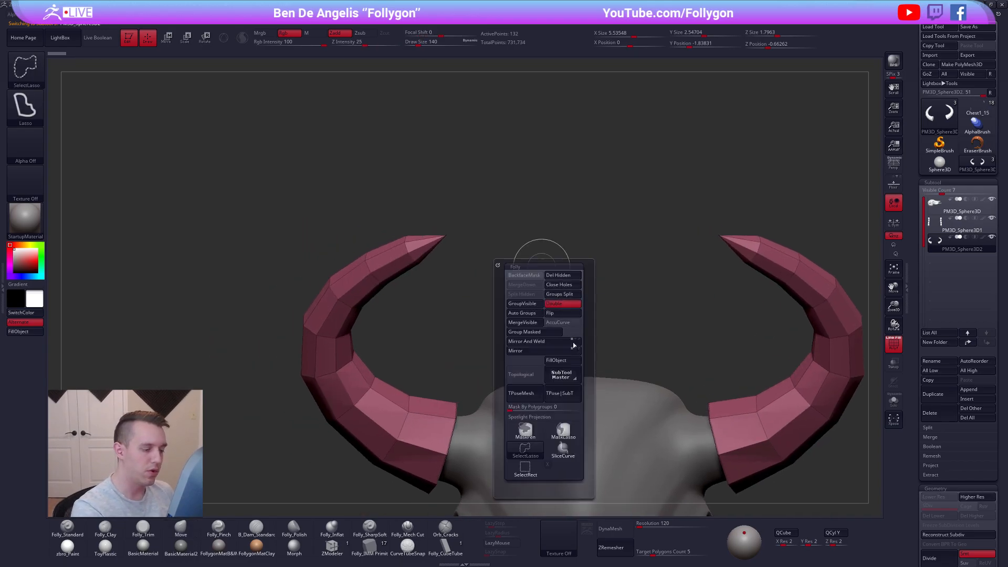
ctrl+shift+click(564, 455)
mouse_move(501, 245)
alt+mouse_down()
mouse_move(529, 241)
mouse_move(486, 232)
mouse_move(479, 241)
alt+mouse_up()
key(alt+s)
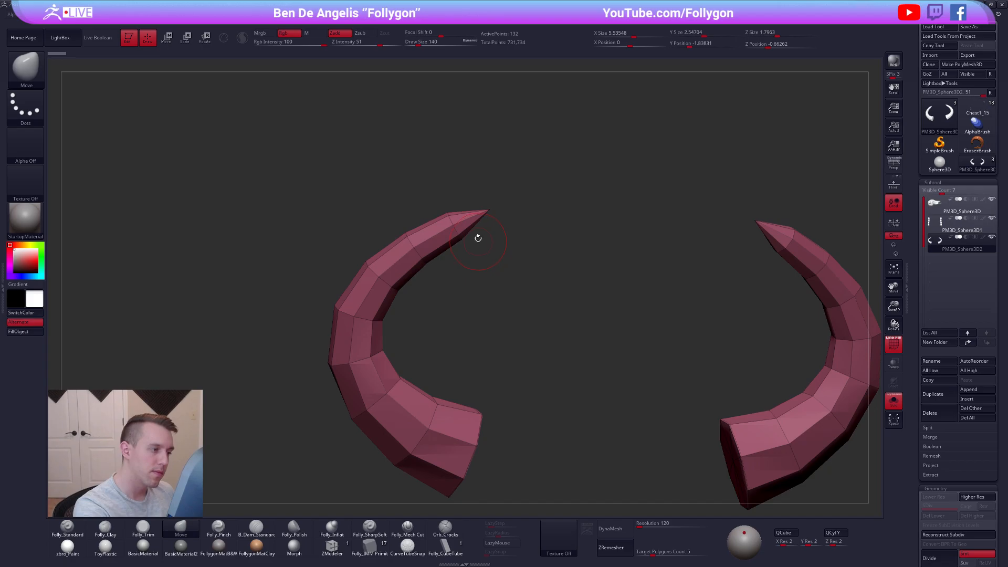
ctrl+shift+drag(463, 200, 509, 289)
key(ctrl+d)
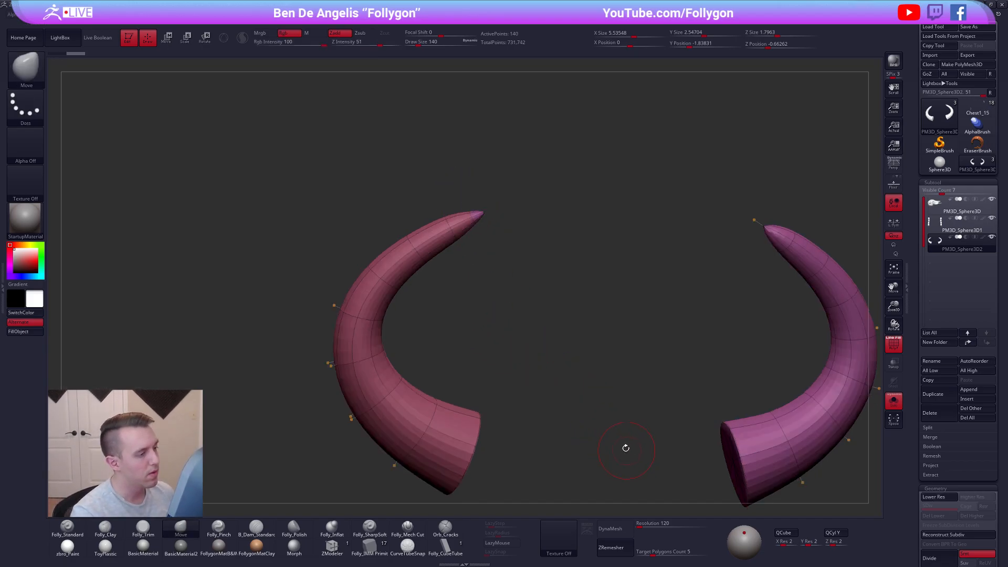
Slice a second edge loop even closer to the left horn's tip at the lowest subdivision level
key(shift+d)
ctrl+shift+drag(475, 203, 504, 260)
key(d)
key(shift+d)
mouse_move(494, 212)
alt+mouse_down()
mouse_move(502, 221)
mouse_move(512, 200)
mouse_move(498, 256)
alt+mouse_up()
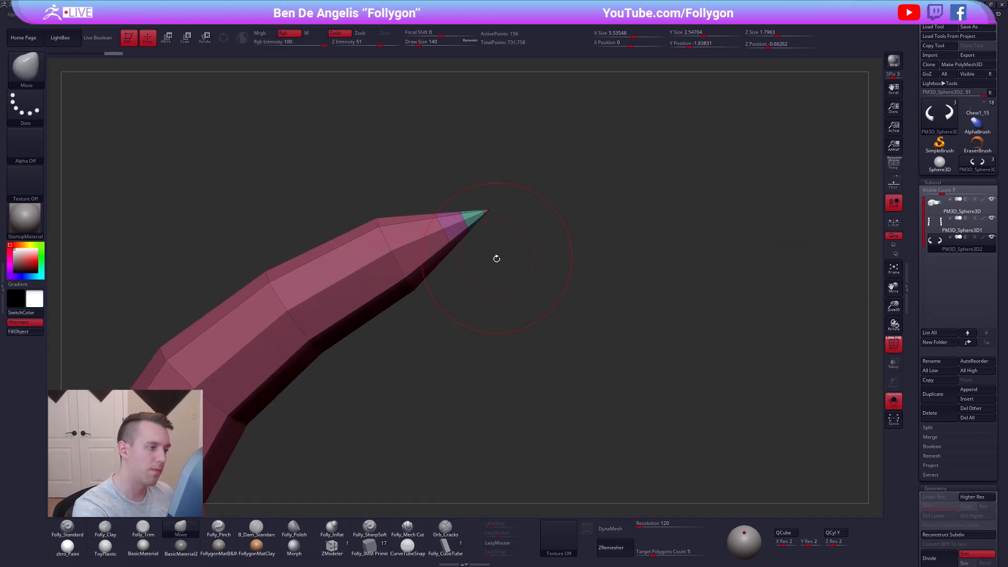
Mask all but the left horn's tip, pull the tip back with Transpose Move, then clear the mask and check the smoothed shape
mouse_move(474, 201)
ctrl+mouse_down()
mouse_move(488, 240)
mouse_move(492, 208)
mouse_move(526, 194)
mouse_move(482, 214)
ctrl+mouse_up()
ctrl+click(486, 240)
key(w)
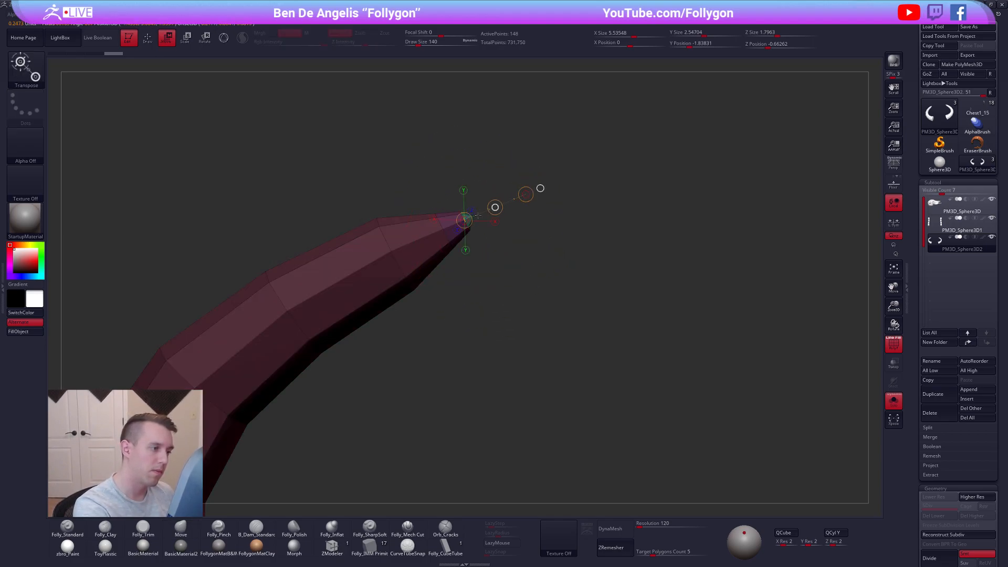
key(d)
key(q)
ctrl+click(568, 339)
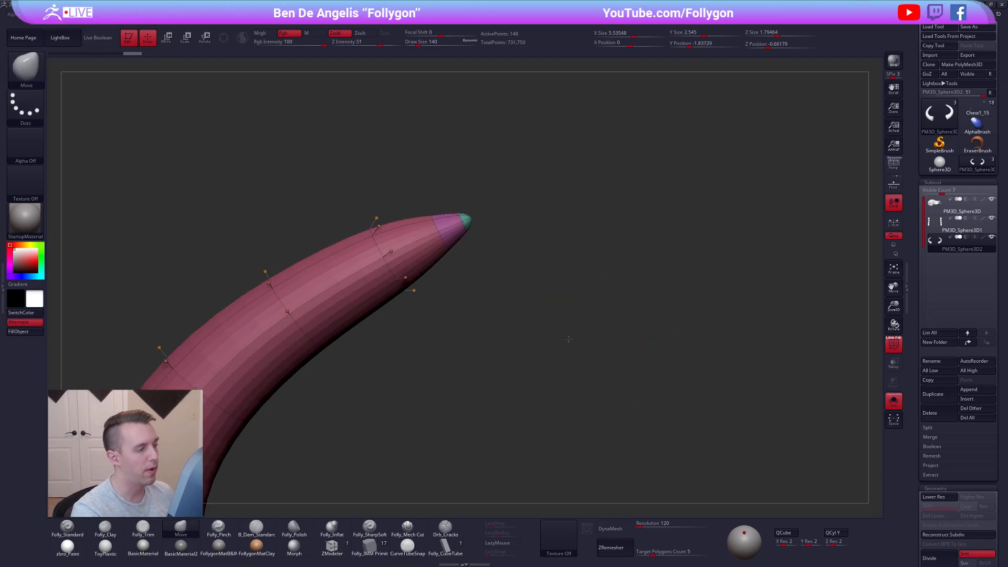
key(f)
drag(568, 339, 462, 294)
key(shift+f)
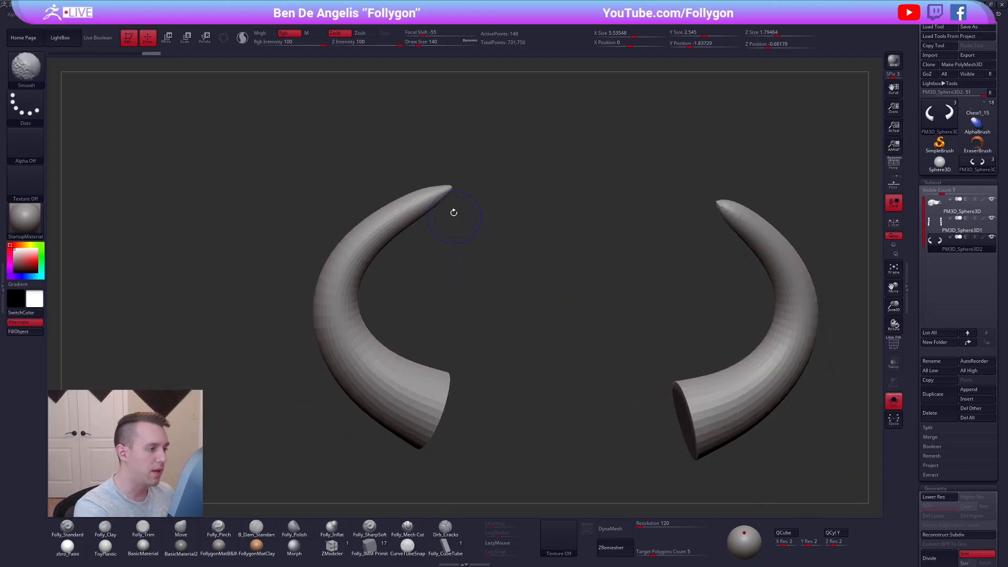
key(shift+d)
alt+drag(464, 190, 495, 218)
key(d)
key(shift+f)
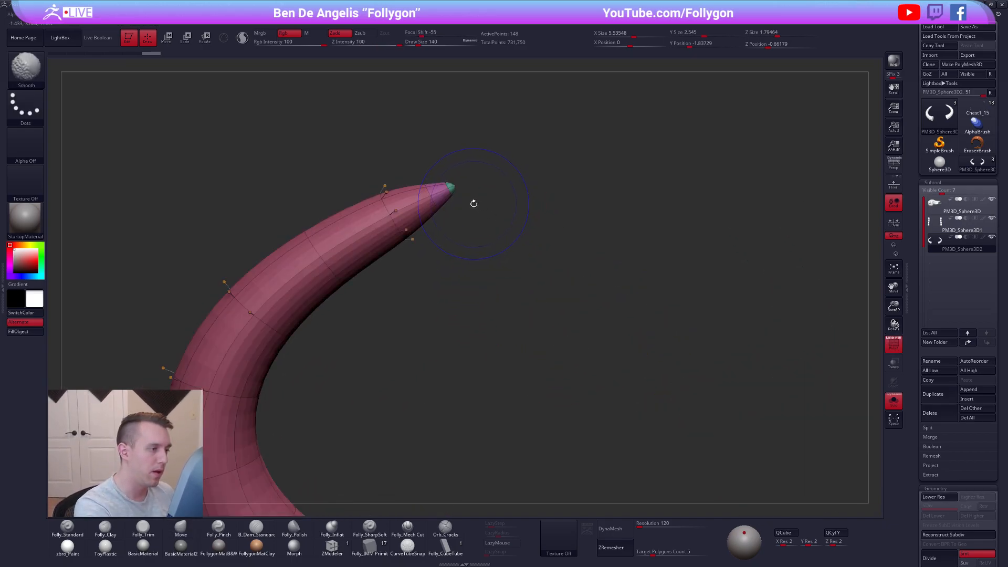
Delete the edge loop just behind the left horn's tip using ZModeler's Delete action with the EdgeLoop Complete target
key(shift+d)
click(332, 546)
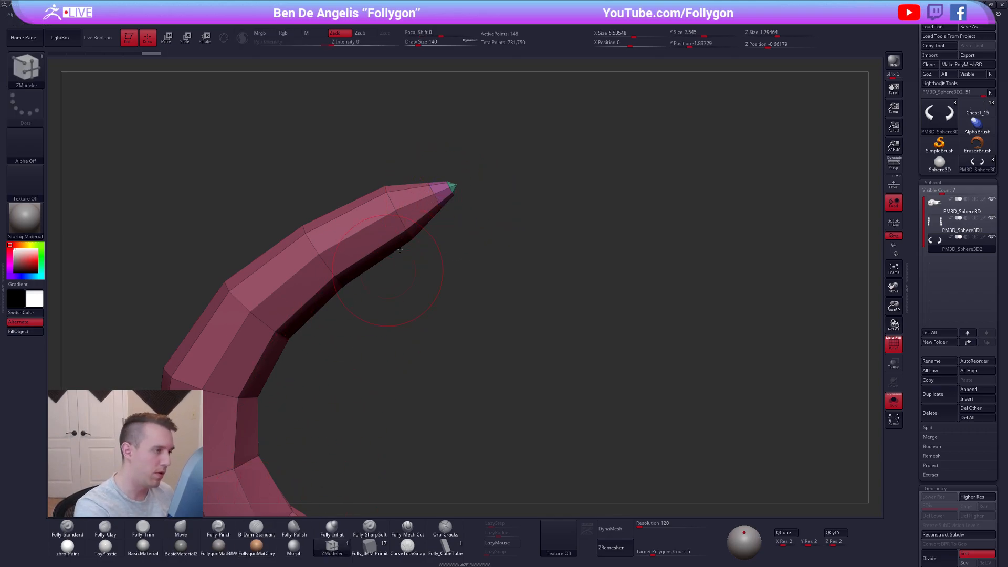
key(space)
click(375, 262)
click(419, 295)
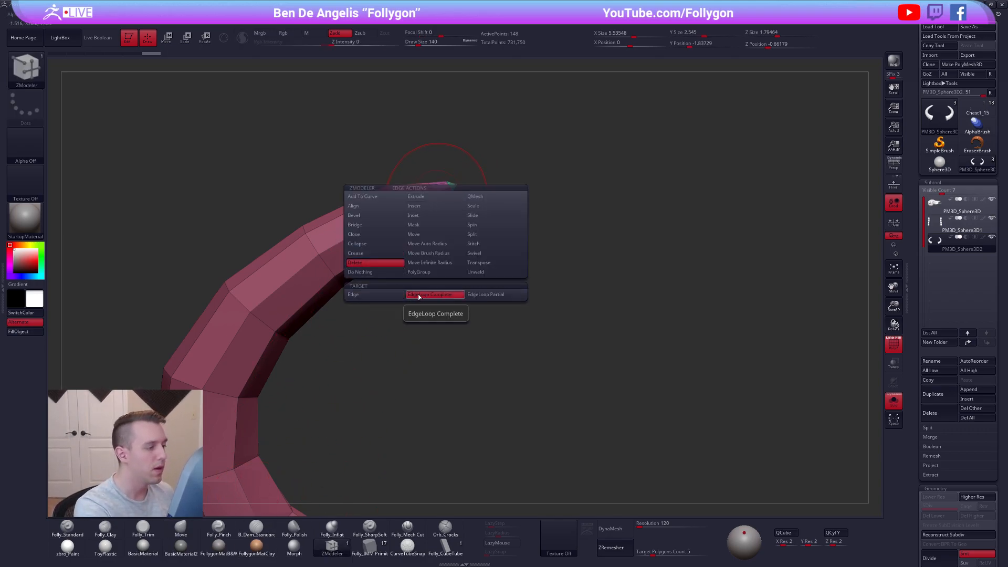
click(432, 200)
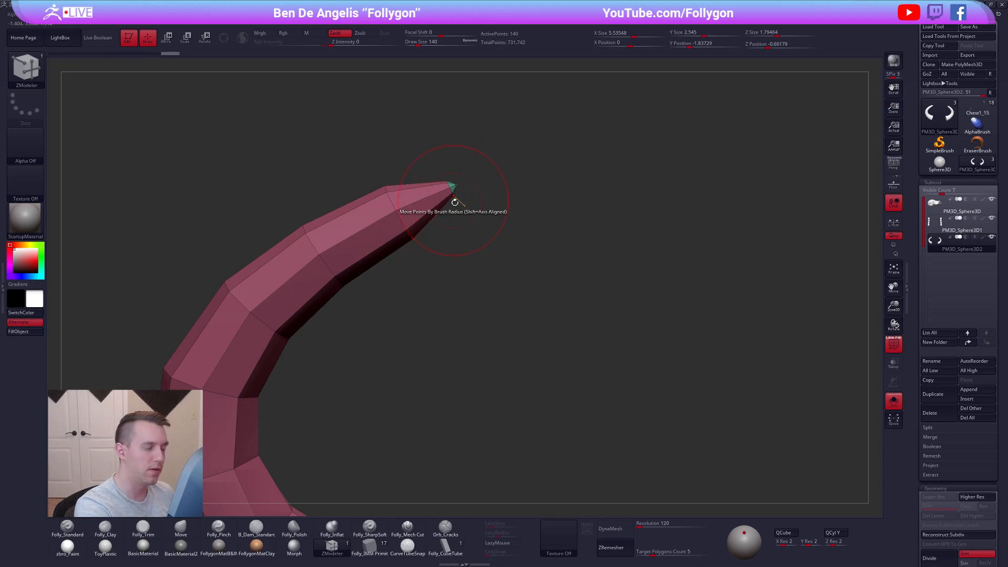
key(d)
key(d)
key(f)
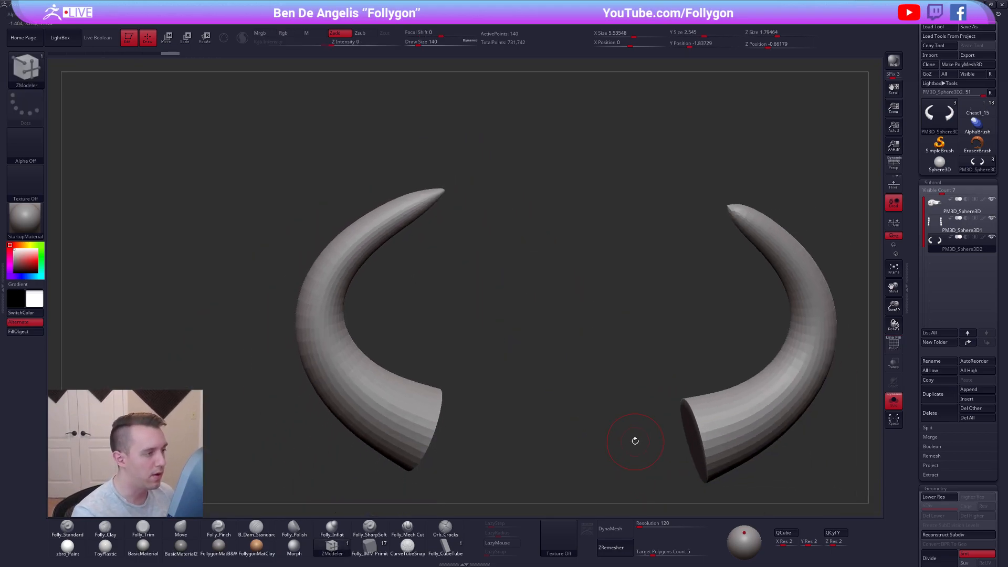
Mask everything except the left horn's tip, scale the tip with Transpose, and clear the mask
key(shift+f)
key(shift+d)
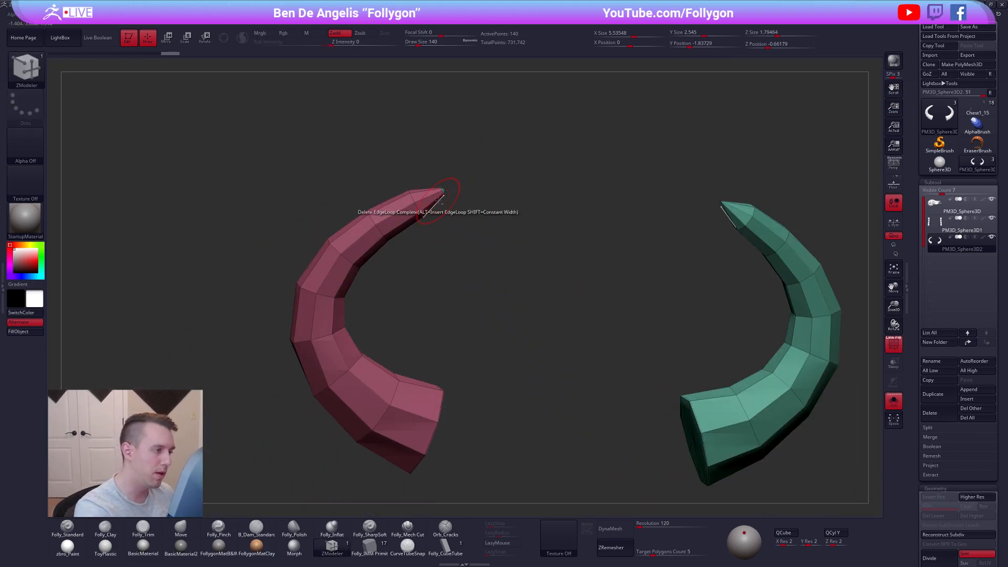
ctrl+right_drag(452, 191, 454, 187)
mouse_move(439, 165)
ctrl+mouse_down()
mouse_move(438, 210)
mouse_move(484, 166)
mouse_move(470, 173)
ctrl+mouse_up()
ctrl+click(472, 179)
key(e)
key(ctrl+z)
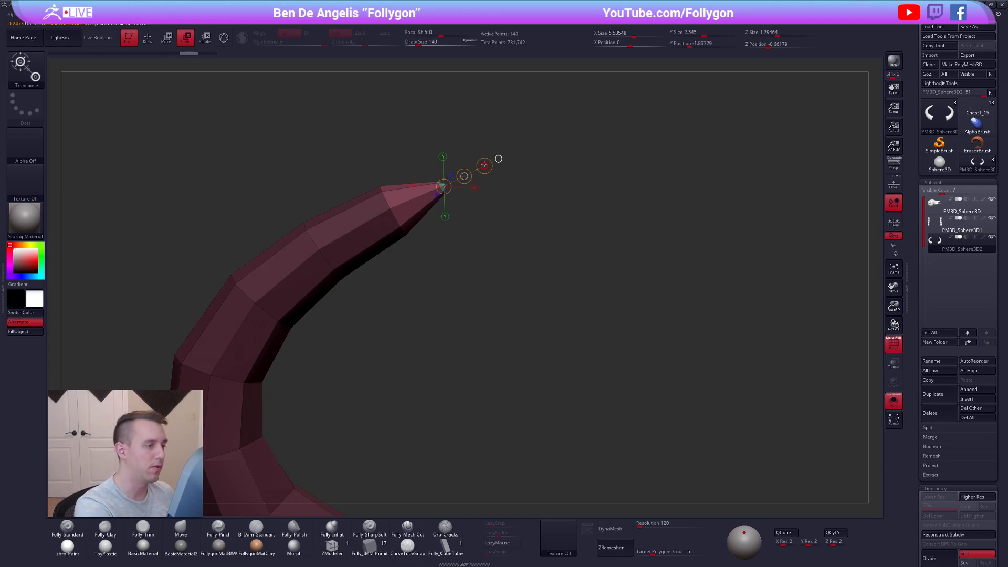
key(d)
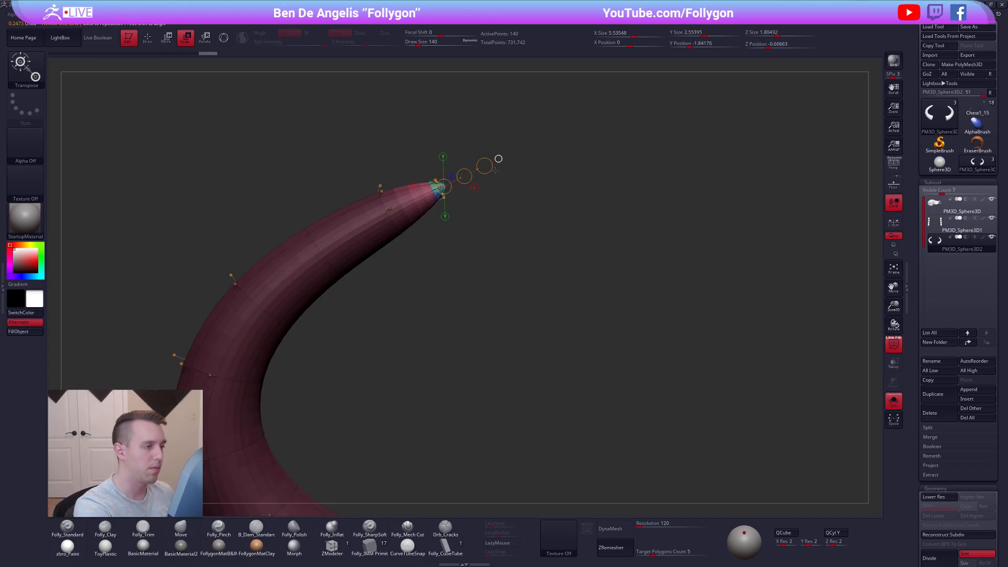
key(shift+f)
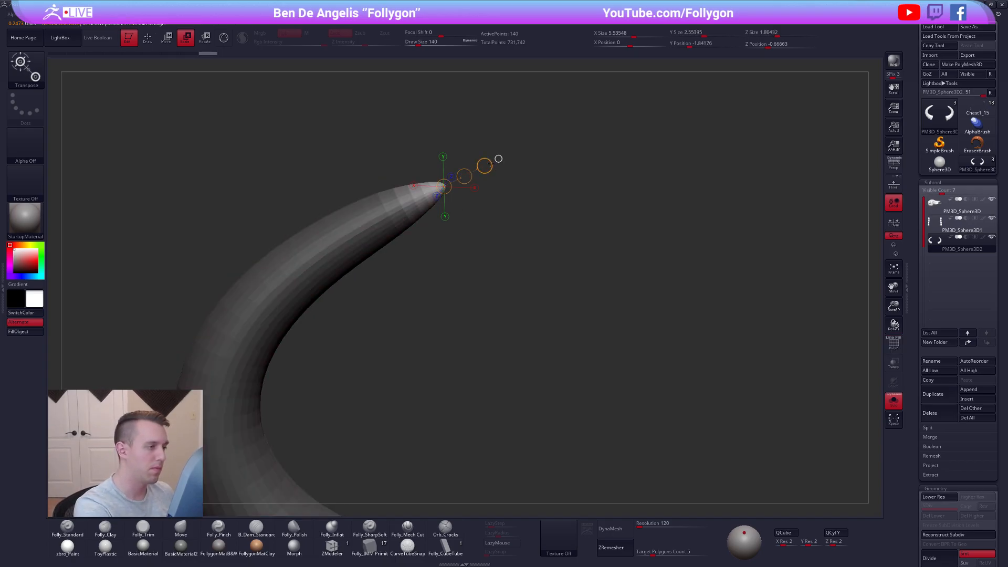
key(q)
ctrl+drag(495, 187, 506, 171)
Refine the left horn's point by repositioning its end with the Move tools
key(f)
drag(566, 277, 520, 268)
alt+drag(474, 236, 466, 210)
key(ctrl+z)
key(w)
key(d)
mouse_move(419, 173)
mouse_down()
mouse_move(420, 263)
mouse_move(515, 310)
mouse_up()
key(q)
key(w)
key(q)
Mirror and weld the reshaped left horn onto the other side and show the whole skull again
key(ctrl+shift+f)
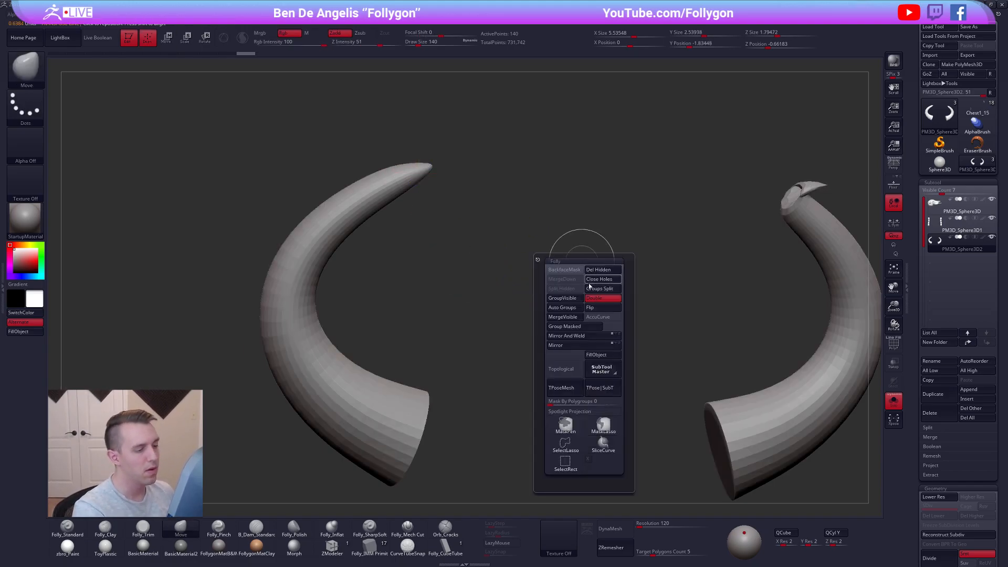
click(573, 337)
key(f)
key(alt+shift+s)
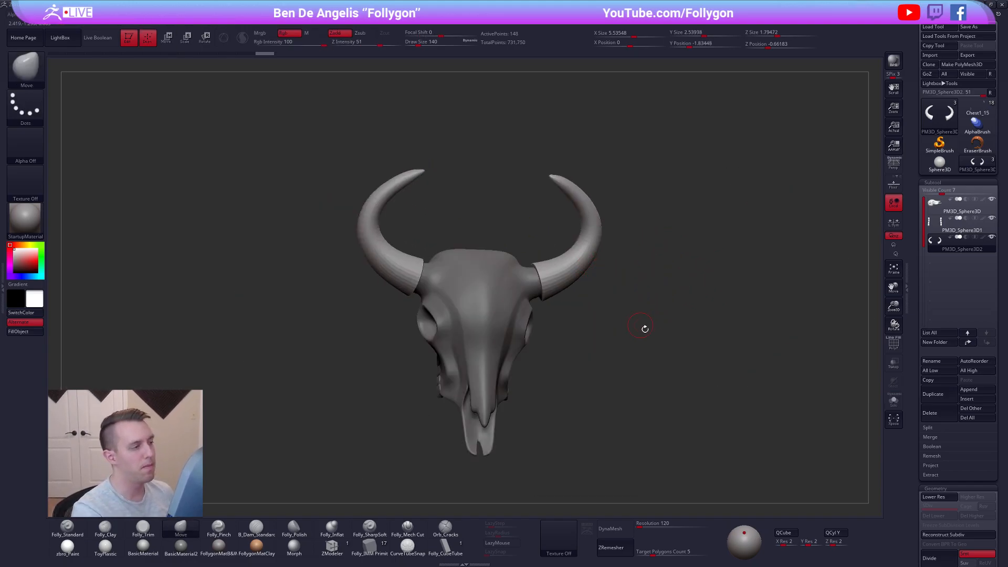
Enlarge the Move brush to a draw size of 720
drag(701, 433, 708, 410)
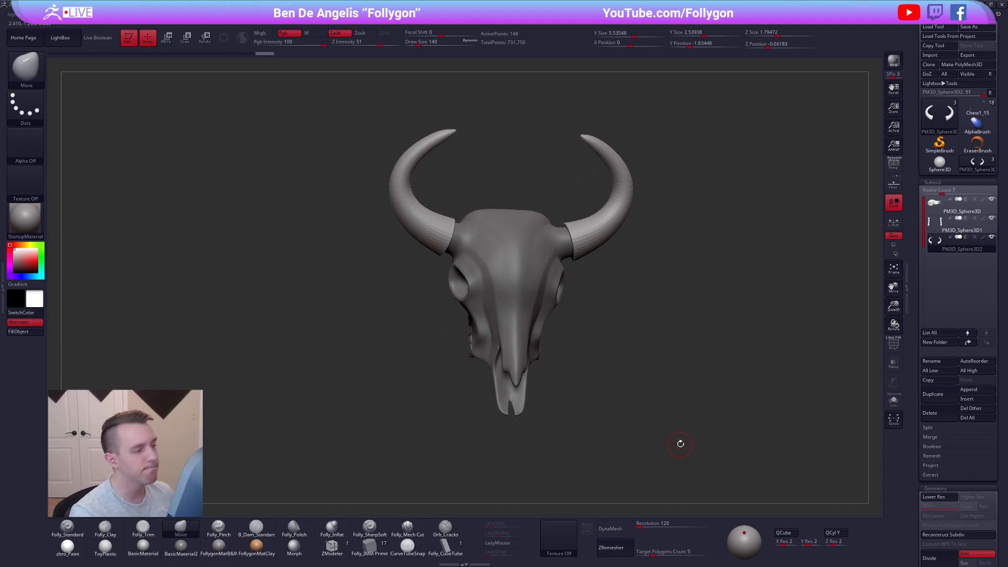
key(space)
drag(612, 219, 625, 219)
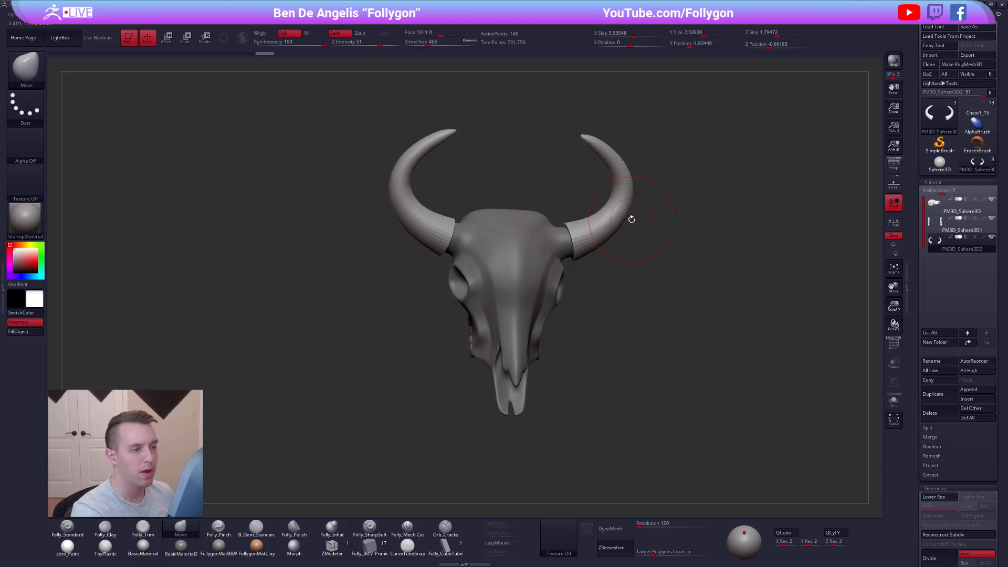
key(shift+d)
alt+drag(623, 277, 586, 282)
key(d)
alt+drag(606, 209, 599, 227)
key(space)
key(space)
key(ctrl+shift)
key(space)
Try masking the base of the right horn at the lowest subdivision level
key(shift+d)
key(ctrl)
mouse_move(494, 246)
ctrl+mouse_down()
mouse_move(543, 310)
mouse_move(538, 321)
ctrl+mouse_up()
ctrl+click(549, 303)
key(d)
ctrl+click(581, 292)
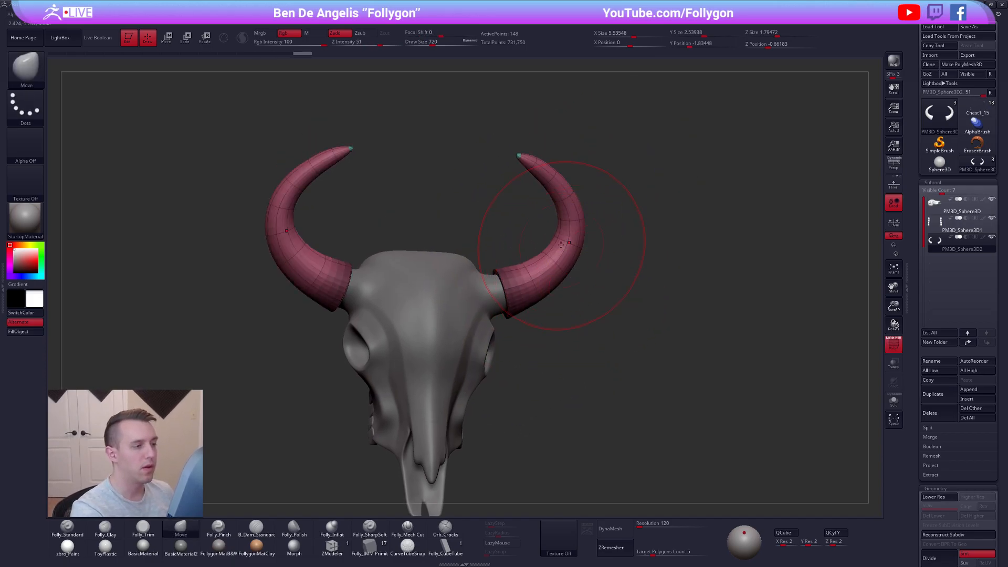
Push the curve of both horns outward with the large Move brush
drag(581, 261, 588, 251)
key(shift+f)
drag(573, 202, 577, 200)
mouse_move(622, 226)
mouse_down()
mouse_move(588, 209)
mouse_move(595, 220)
mouse_move(533, 225)
mouse_up()
alt+drag(633, 250, 573, 283)
Adjust the Move brush size and reshape the horns' bases and outer bends from several angles
key(space)
mouse_move(564, 291)
mouse_down()
mouse_move(562, 269)
mouse_move(559, 306)
mouse_move(609, 306)
mouse_up()
mouse_move(514, 302)
mouse_down()
mouse_move(559, 288)
mouse_move(549, 302)
mouse_move(587, 300)
mouse_move(588, 284)
mouse_move(566, 256)
mouse_move(538, 297)
mouse_up()
key(space)
key(space)
mouse_move(585, 270)
mouse_down()
mouse_move(579, 254)
mouse_move(555, 307)
mouse_up()
drag(636, 341, 718, 411)
Show the bison skull reference images beside the sculpt and reduce the brush draw size to 397
key(shift+z)
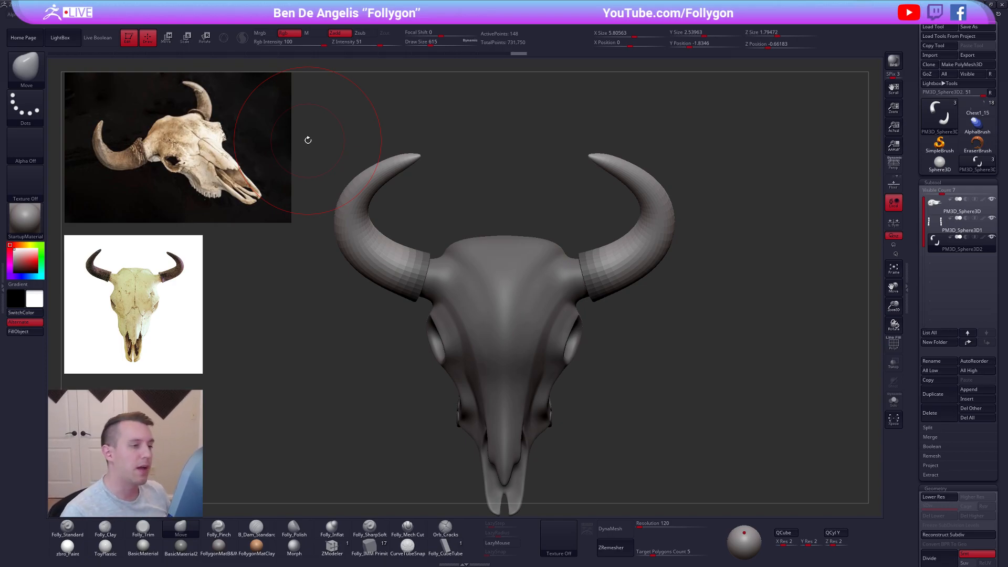
key(space)
click(452, 147)
alt+drag(459, 202, 467, 168)
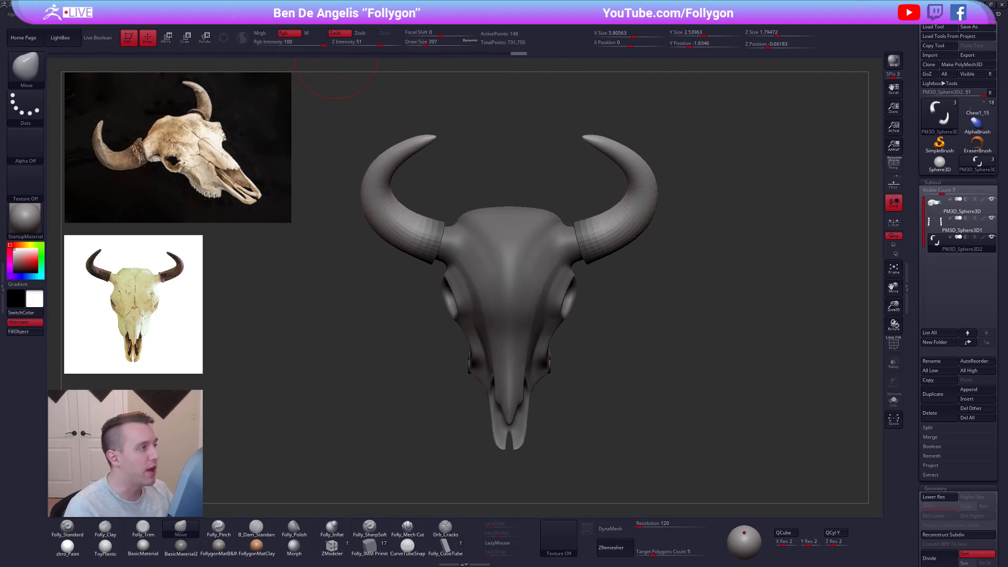
click(267, 6)
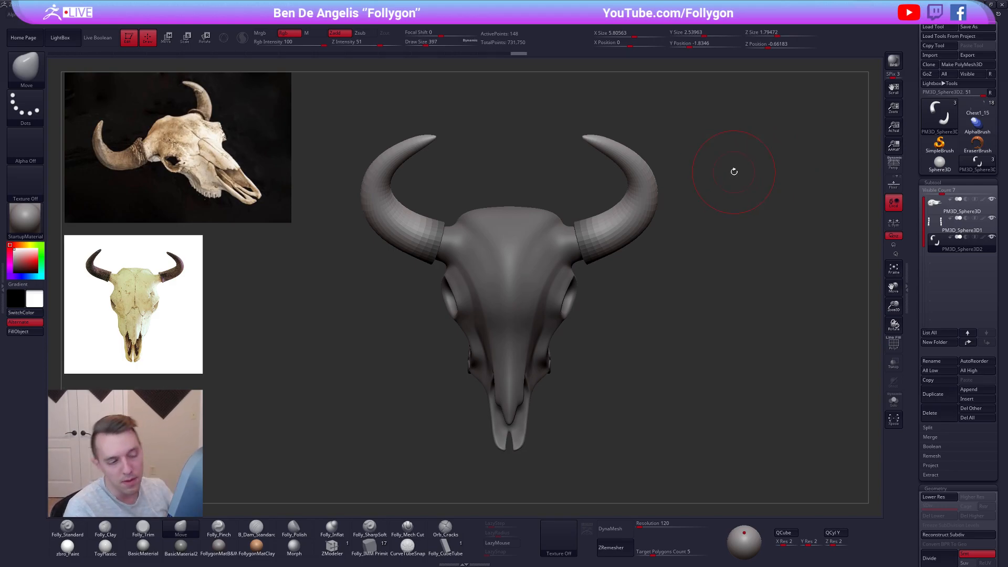
Open the Chest1_15 character tool to look at its horned skull head, and return to the bison skull tool
key(ctrl+shift+f)
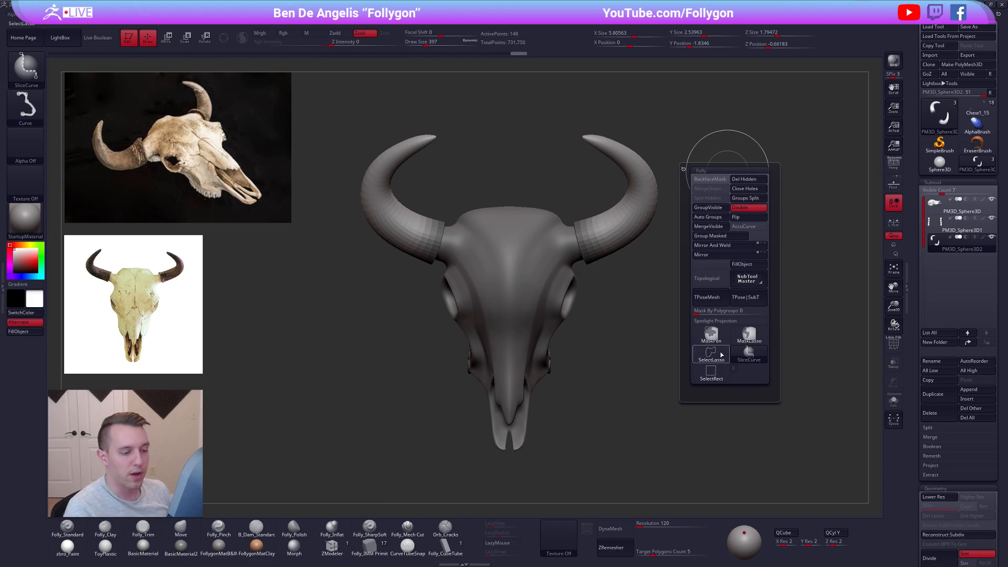
click(944, 120)
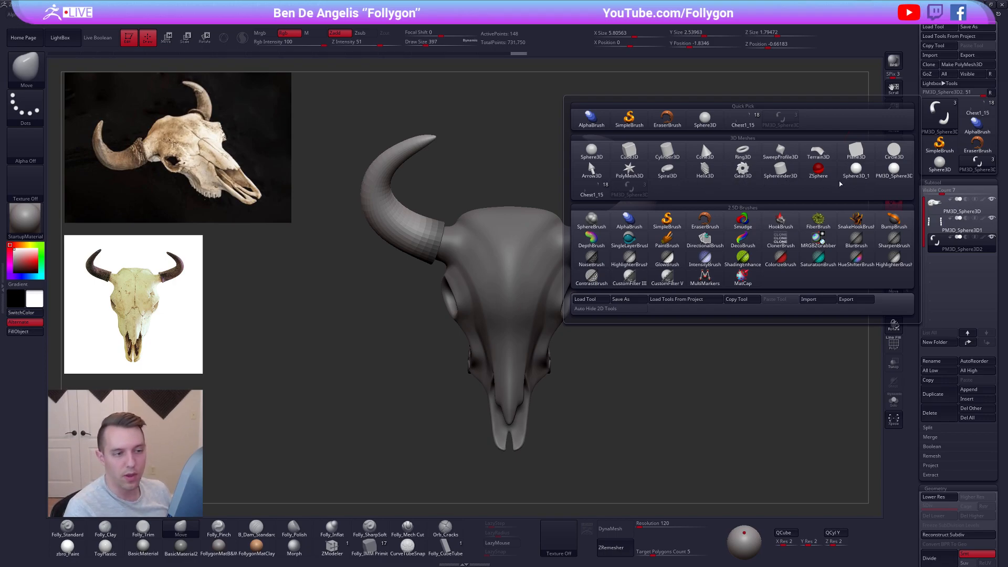
key(space)
click(938, 120)
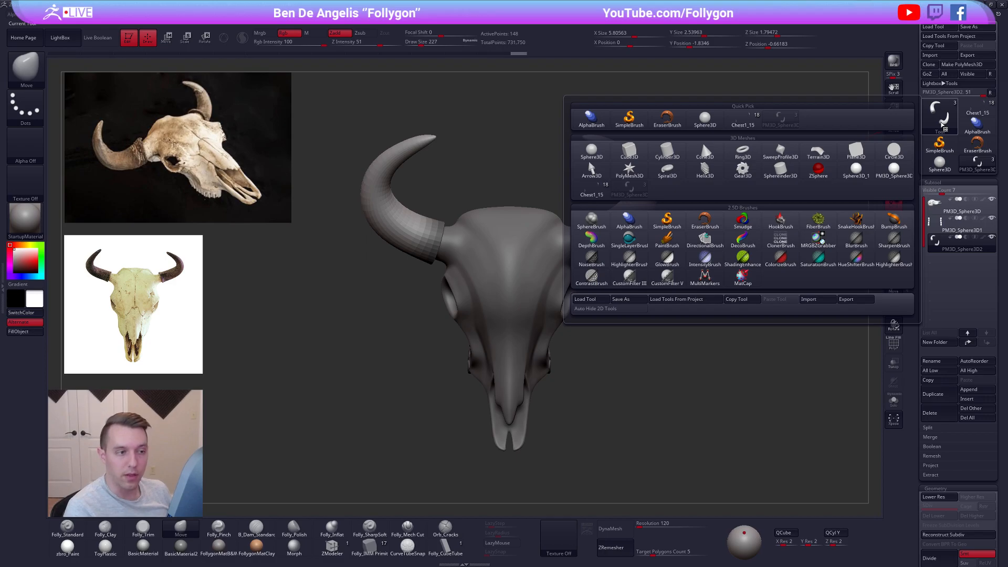
click(977, 109)
alt+drag(727, 182, 666, 129)
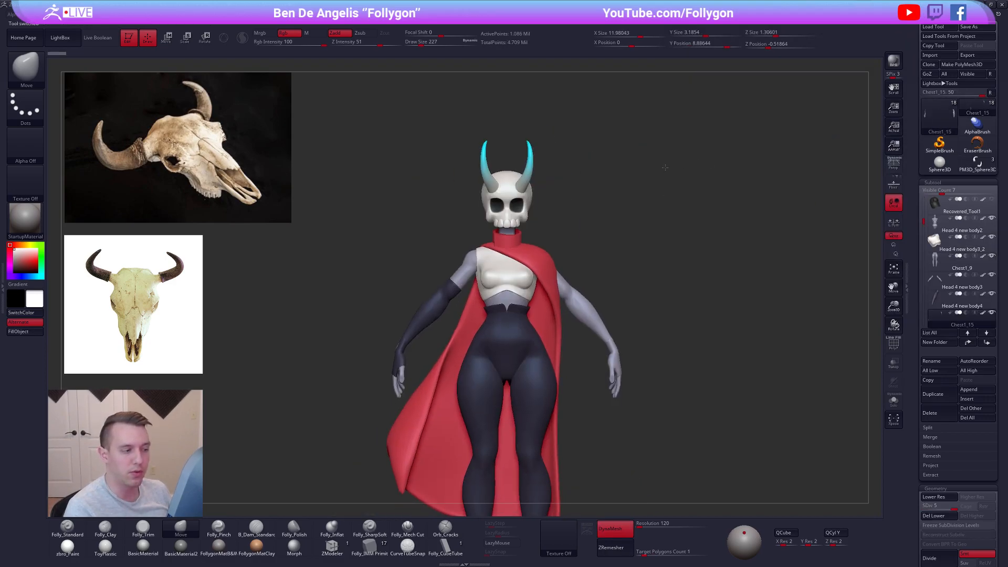
click(978, 164)
click(977, 110)
click(977, 163)
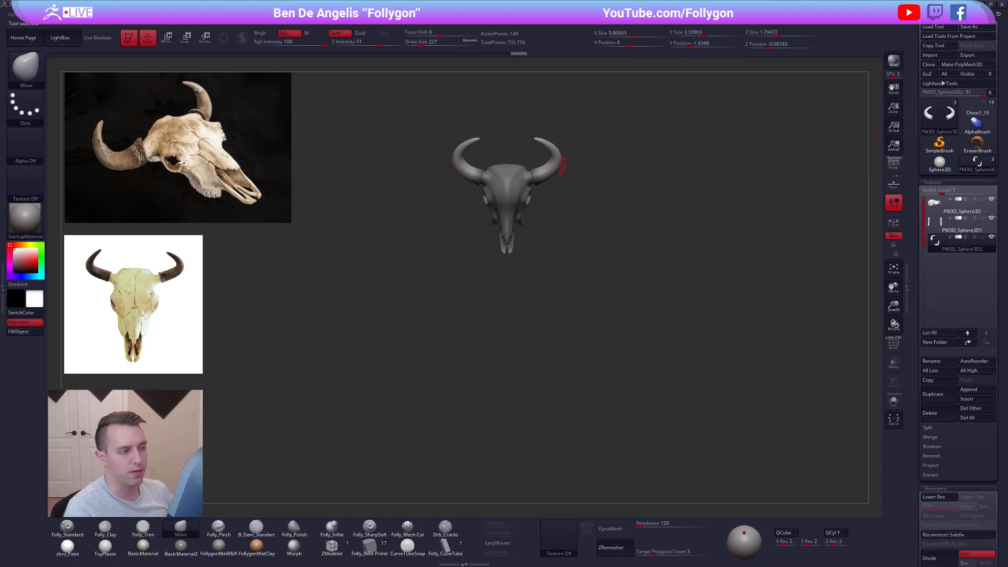
Step through the skull, teeth and horns subtools, ending on the horns, and compare the model with the references from several angles
click(961, 207)
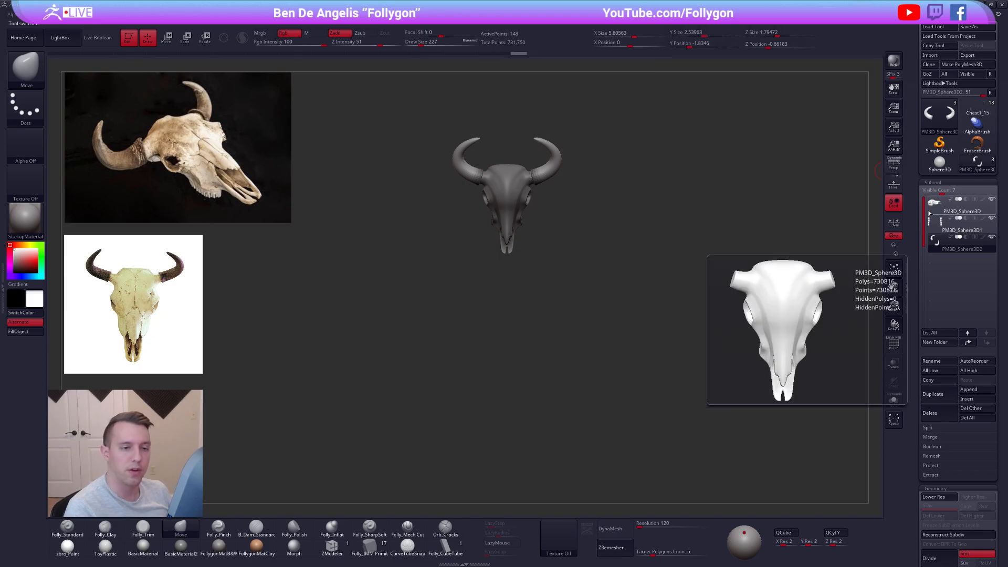
key(Down)
key(Down)
key(Up)
key(Up)
key(Down)
key(Down)
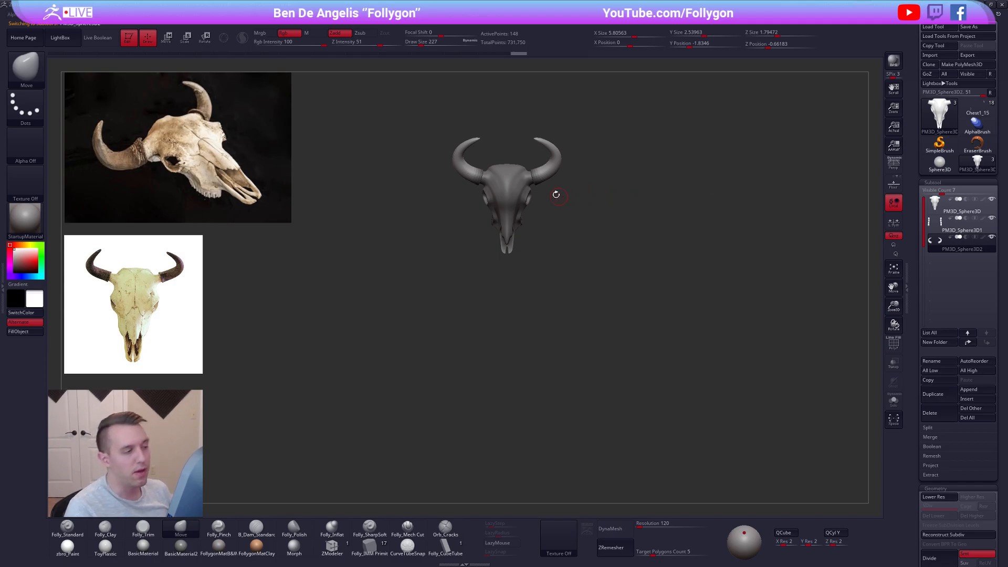
ctrl+right_drag(551, 161, 589, 216)
mouse_move(589, 216)
alt+right_down()
mouse_move(621, 230)
mouse_move(634, 252)
mouse_move(556, 221)
mouse_move(605, 231)
alt+right_up()
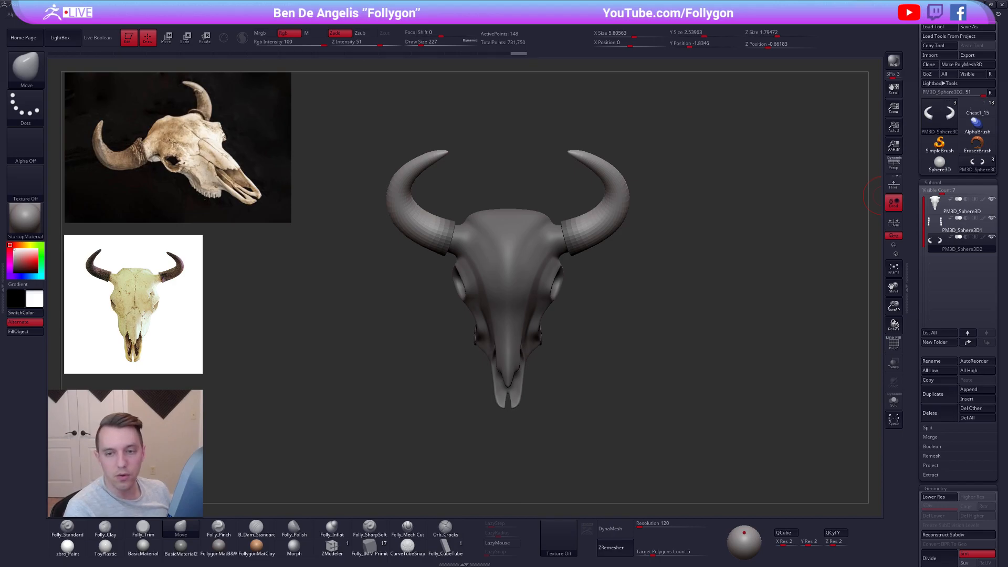
right_drag(741, 275, 622, 270)
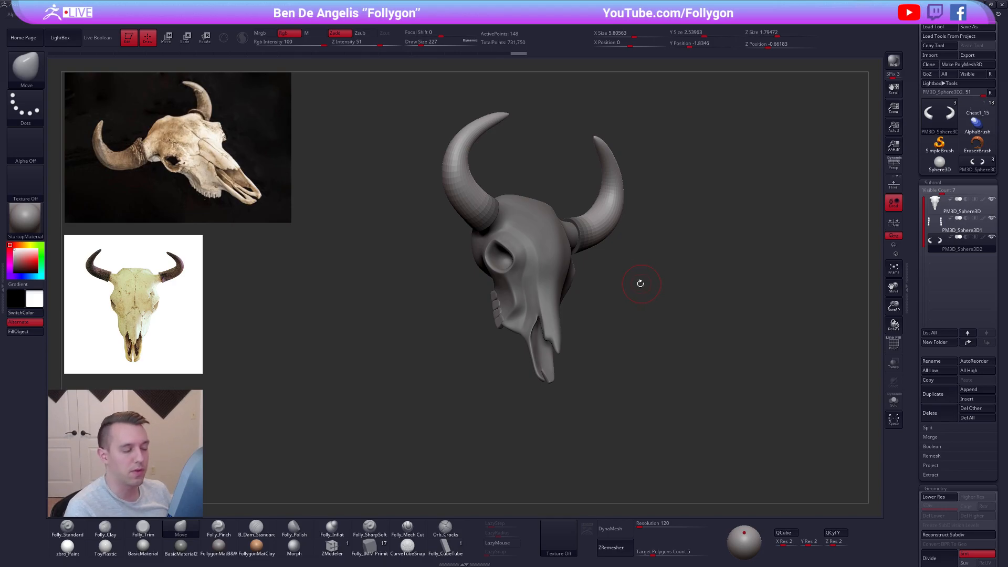
shift+right_drag(641, 283, 632, 284)
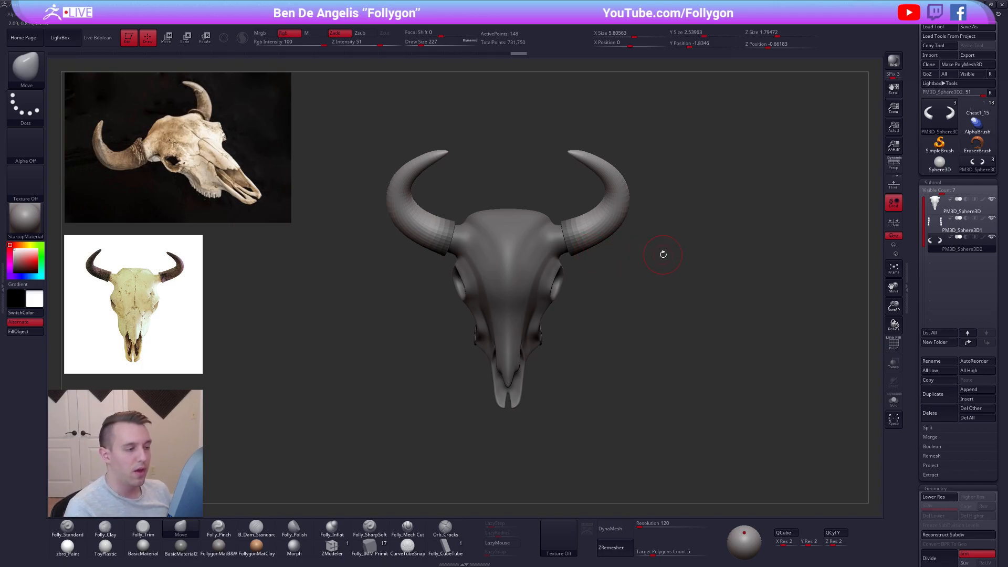
mouse_move(658, 258)
alt+mouse_down()
mouse_move(651, 271)
mouse_move(674, 260)
alt+mouse_up()
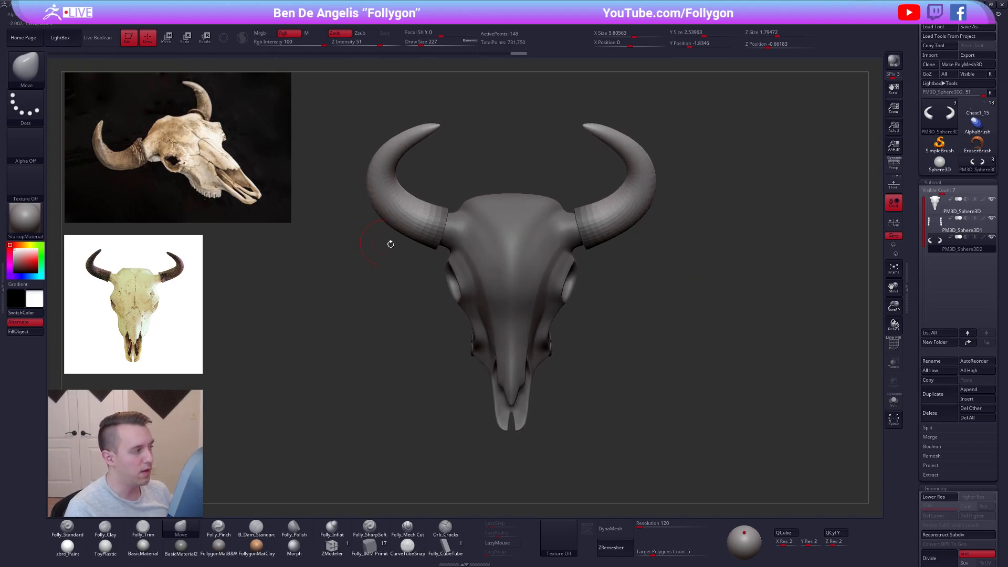
Hide the reference images, set the Move brush draw size to 537 and reshape the middle of the horns from the side
key(shift+z)
alt+right_drag(495, 283, 486, 255)
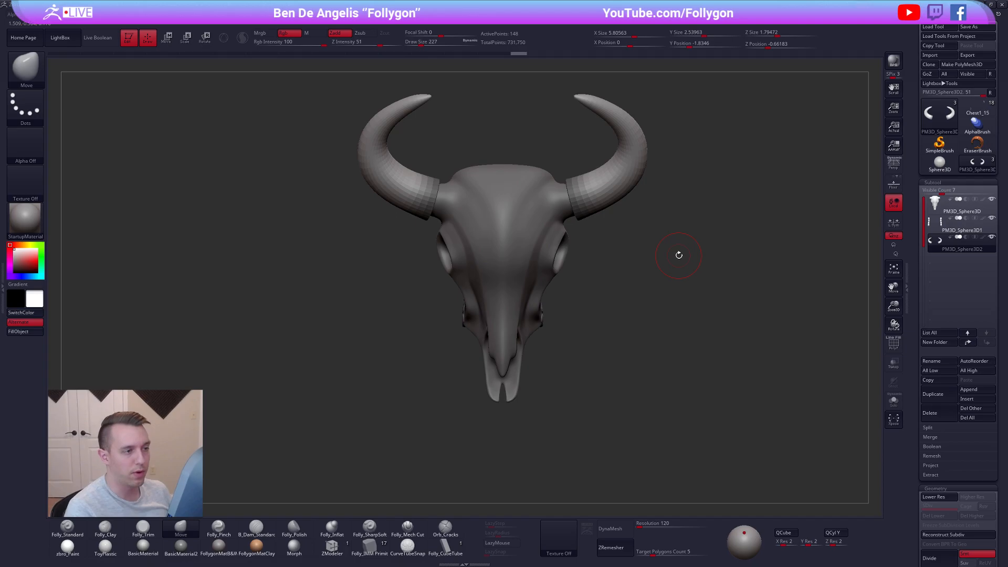
alt+drag(685, 255, 603, 365)
key(space)
drag(561, 255, 565, 254)
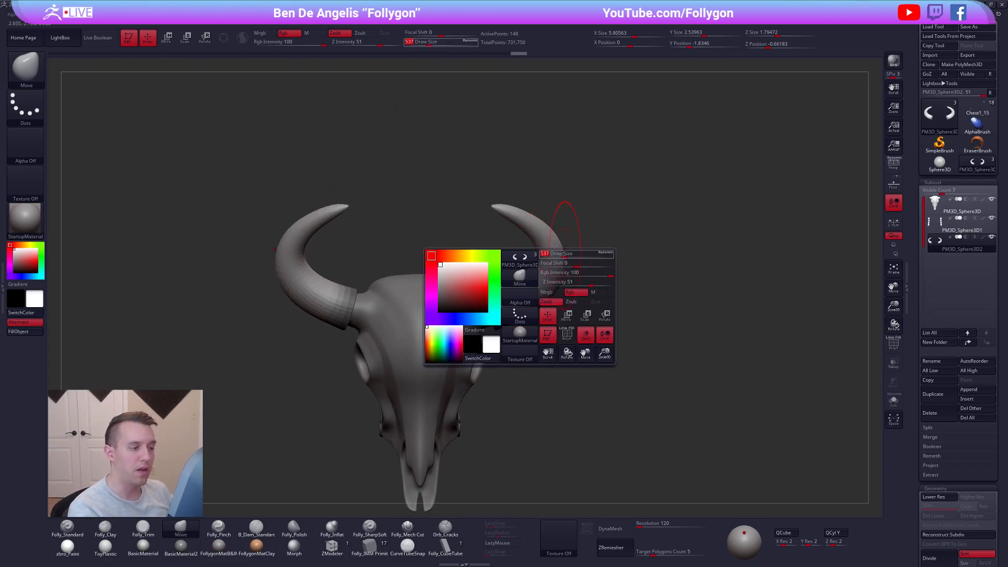
right_drag(600, 310, 612, 326)
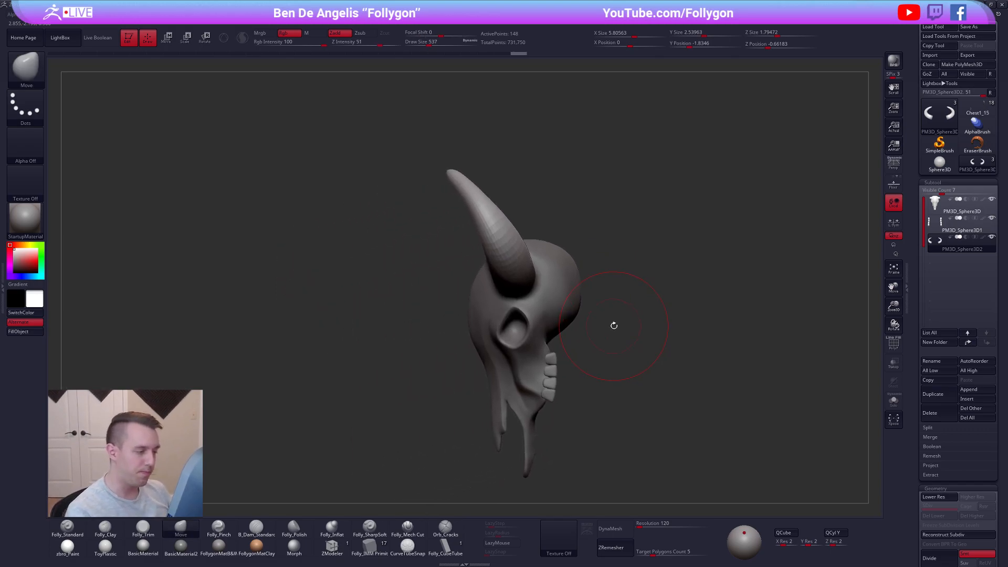
alt+right_drag(524, 233, 565, 255)
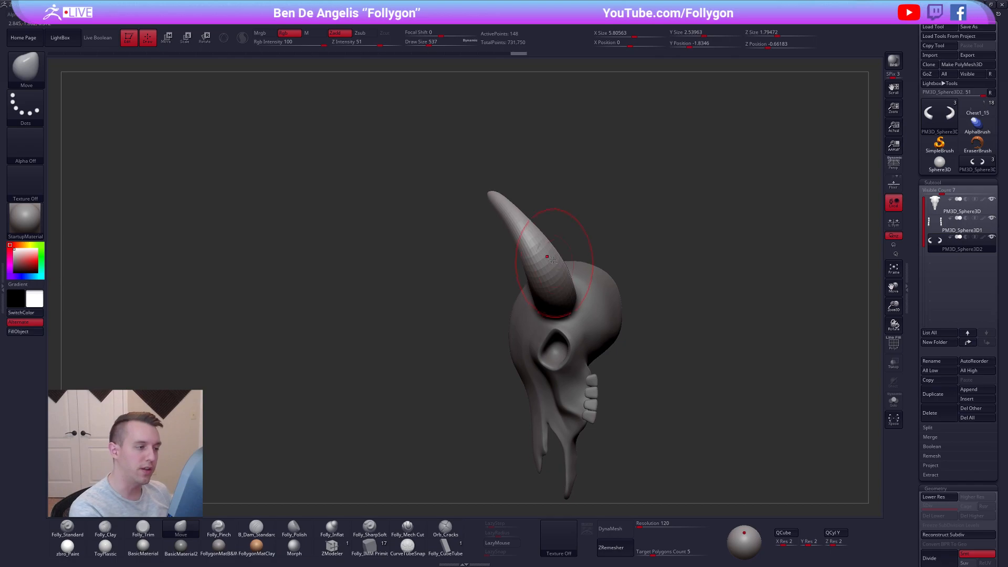
mouse_move(548, 238)
mouse_down()
mouse_move(541, 231)
mouse_move(552, 261)
mouse_up()
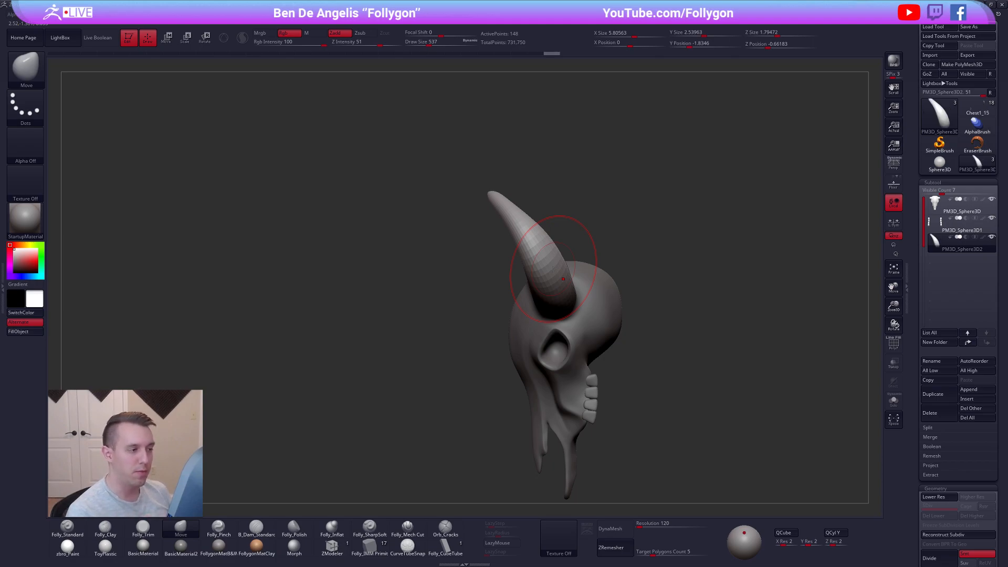
Refine the curve of the horn tips with the Move brush at an adjusted draw size
drag(514, 204, 515, 201)
mouse_move(525, 203)
shift+mouse_down()
mouse_move(554, 207)
mouse_move(503, 191)
mouse_move(502, 207)
shift+mouse_up()
key(space)
click(520, 212)
right_drag(502, 209, 528, 226)
key(ctrl+shift+f)
drag(523, 209, 527, 204)
Set the Move brush draw size to 430 and push out the horns' outer bends while viewing the skull from behind
mouse_move(531, 226)
alt+right_down()
mouse_move(571, 196)
mouse_move(567, 206)
mouse_move(583, 200)
alt+right_up()
mouse_move(559, 234)
right_down()
mouse_move(566, 259)
mouse_move(522, 247)
mouse_move(532, 237)
mouse_move(549, 244)
mouse_move(529, 225)
mouse_move(536, 218)
right_up()
right_click(536, 218)
mouse_move(535, 234)
mouse_down()
mouse_move(543, 234)
mouse_move(488, 252)
mouse_up()
key(space)
mouse_move(488, 252)
right_down()
mouse_move(517, 245)
mouse_move(513, 268)
mouse_move(504, 249)
right_up()
key(shift)
key(space)
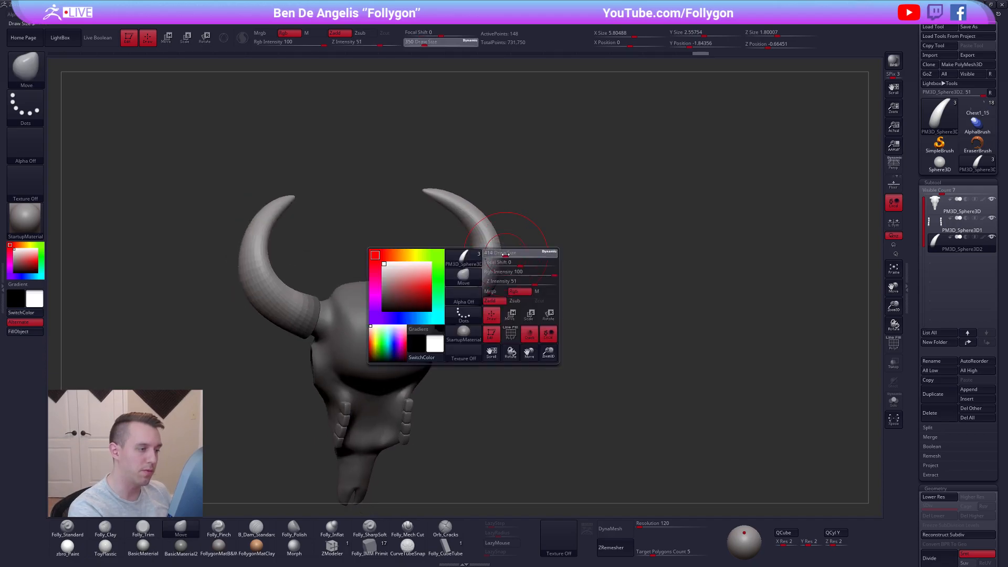
key(space)
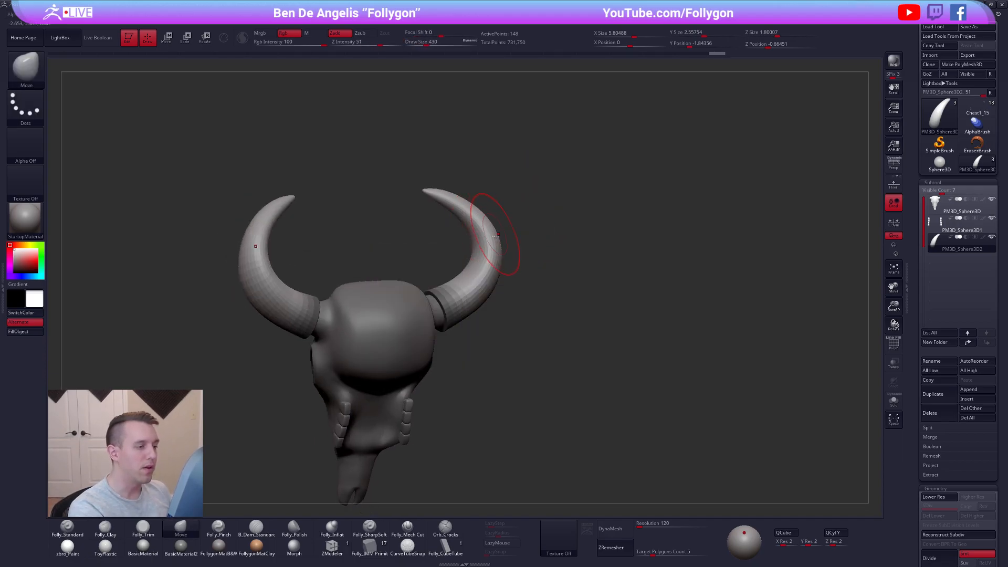
key(bracketright)
drag(495, 225, 491, 230)
drag(490, 231, 494, 258)
drag(491, 263, 500, 248)
Turn off Dynamic Subdivision, reduce the draw size to 104 and nudge the low-poly horns' lower outer bends
key(shift+d)
key(d)
key(space)
key(shift+d)
key(ctrl+shift+f)
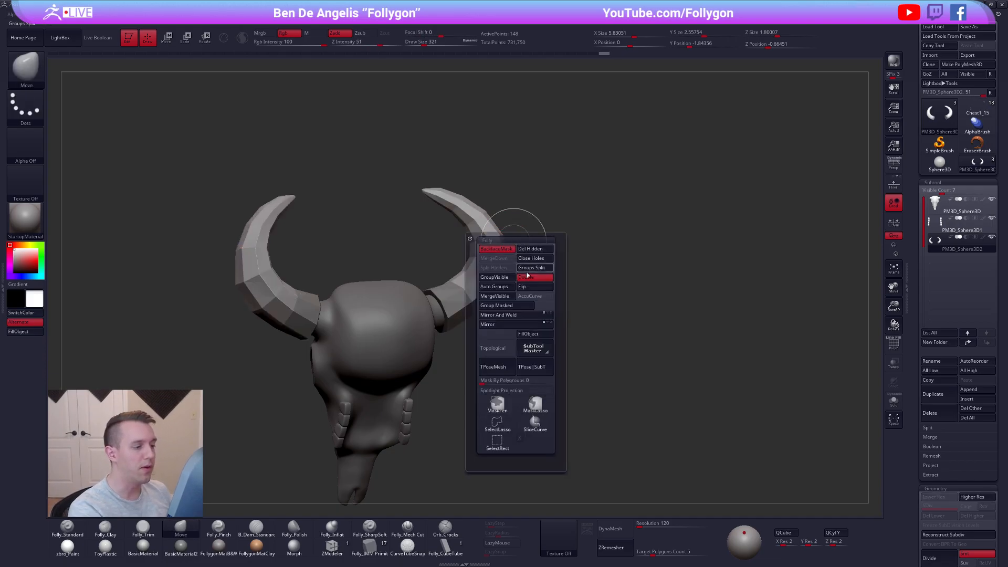
key(space)
drag(515, 215, 482, 214)
key(space)
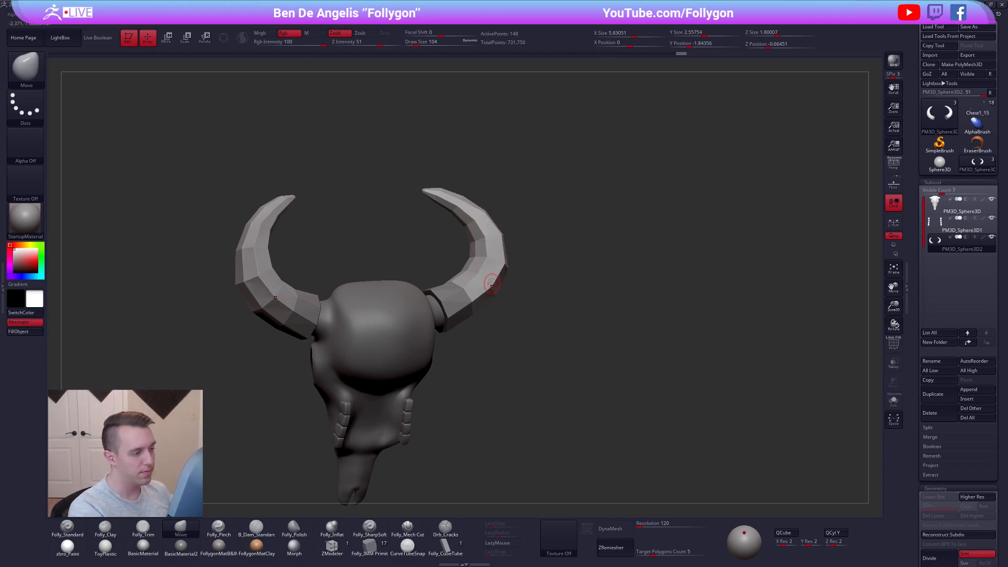
mouse_move(504, 301)
mouse_down()
mouse_move(505, 354)
mouse_move(504, 281)
mouse_up()
alt+drag(504, 282, 566, 255)
Set the draw size to 500, bring the skull to a front view and save the project
key(space)
click(528, 257)
mouse_move(598, 310)
alt+mouse_down()
mouse_move(613, 357)
mouse_move(602, 351)
alt+mouse_up()
drag(682, 468, 712, 448)
key(ctrl+s)
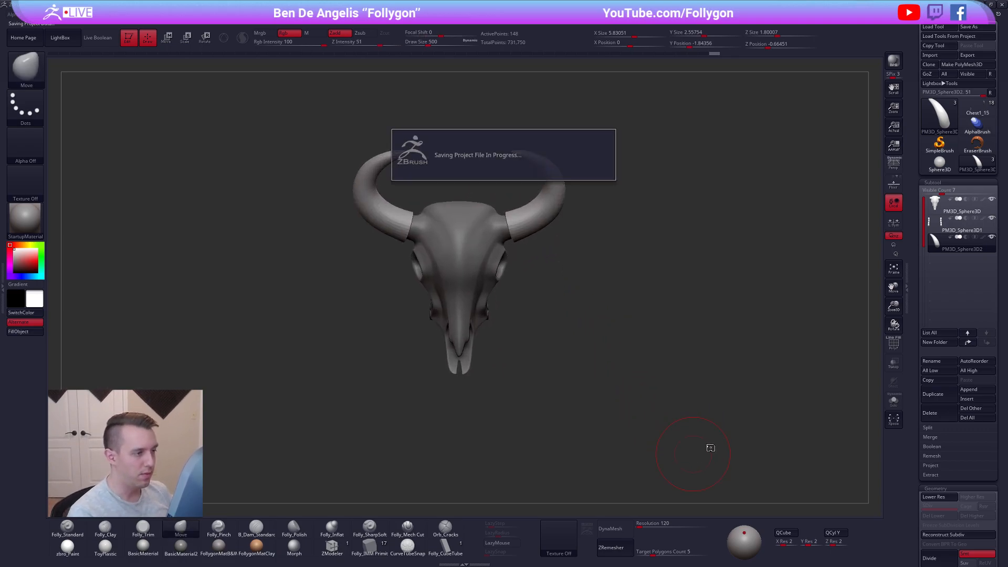
Show the horns' wireframe and rotate both horns forward about their bases with the Transpose line
drag(689, 416, 641, 406)
key(shift+z)
key(alt+s)
drag(635, 246, 540, 250)
key(shift+f)
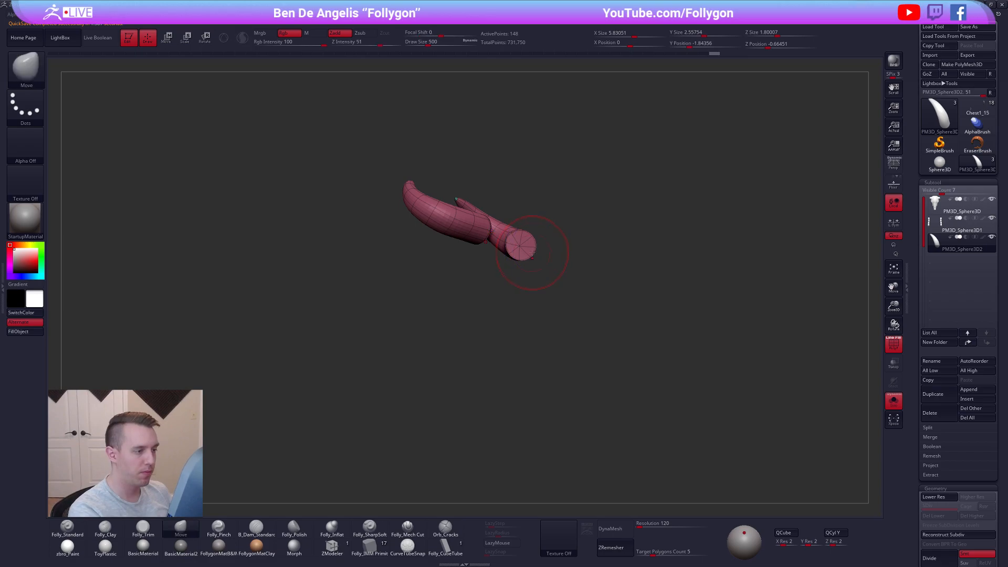
key(r)
drag(447, 193, 554, 225)
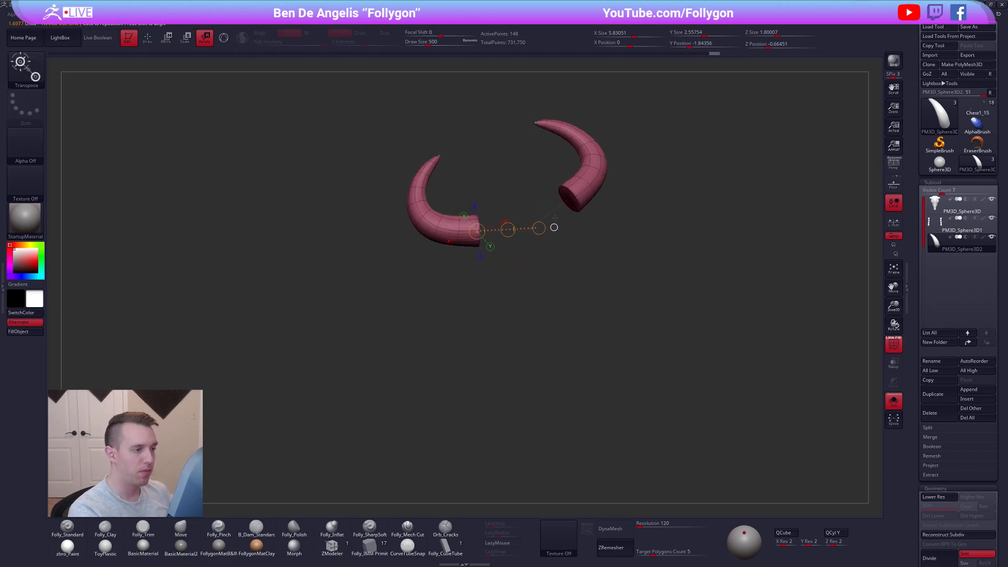
key(alt+s)
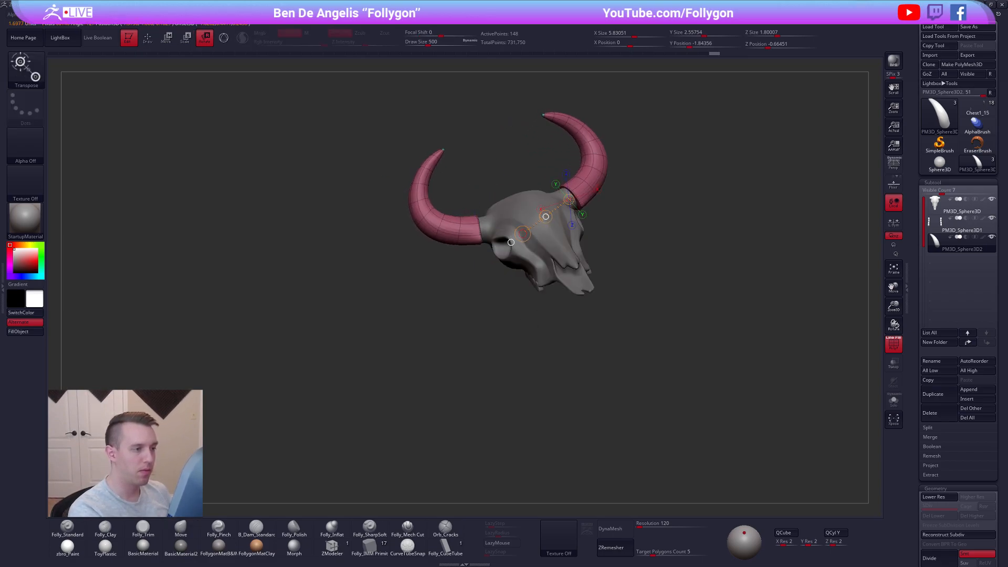
shift+drag(637, 220, 560, 317)
Move the rotated horns slightly lower against the sides of the skull with the Transpose line
key(w)
drag(560, 237, 559, 303)
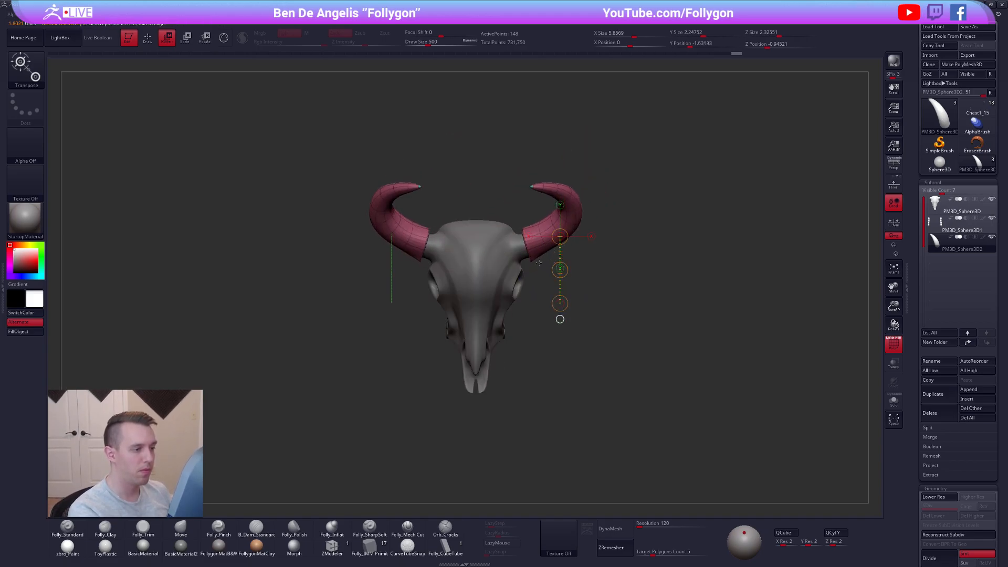
drag(542, 261, 565, 239)
Return to the Move brush with Dynamic Subdivision off and isolate the horns with their wireframe shown at the base ends
key(shift+d)
key(q)
key(b)
key(m)
key(v)
key(shift+s)
right_drag(565, 239, 571, 317)
right_click(571, 318)
key(ctrl+z)
key(ctrl+z)
right_drag(626, 248, 629, 201)
key(shift+f)
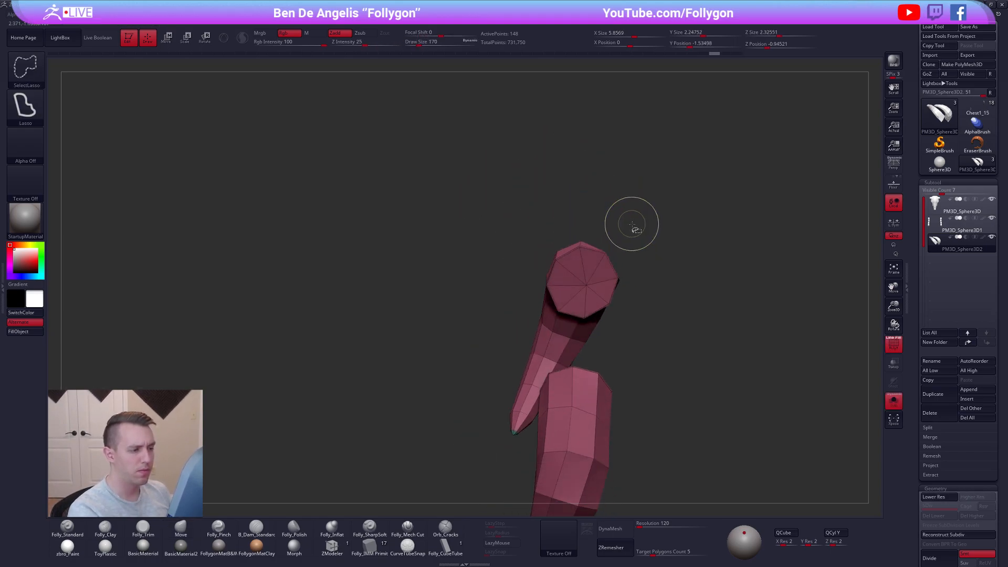
Move the vertices around the horns' flat base ends to round them, and turn Dynamic Subdivision back on
key(ctrl+shift+z)
key(shift+d)
mouse_move(610, 232)
ctrl+mouse_down()
mouse_move(664, 269)
mouse_move(653, 262)
ctrl+mouse_up()
right_click(604, 299)
right_drag(612, 302, 608, 265)
drag(611, 262, 620, 265)
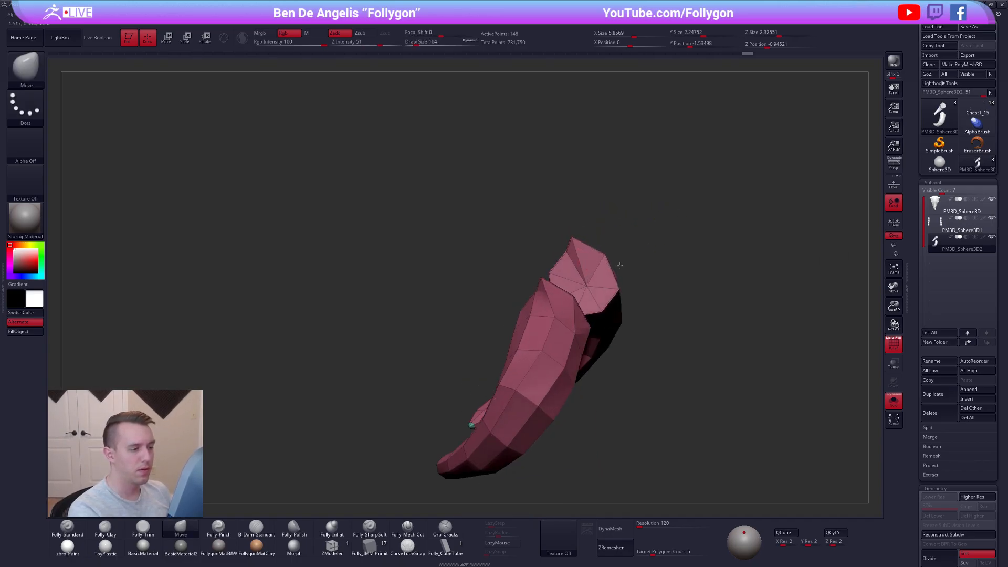
right_drag(607, 270, 609, 294)
drag(582, 242, 584, 254)
key(d)
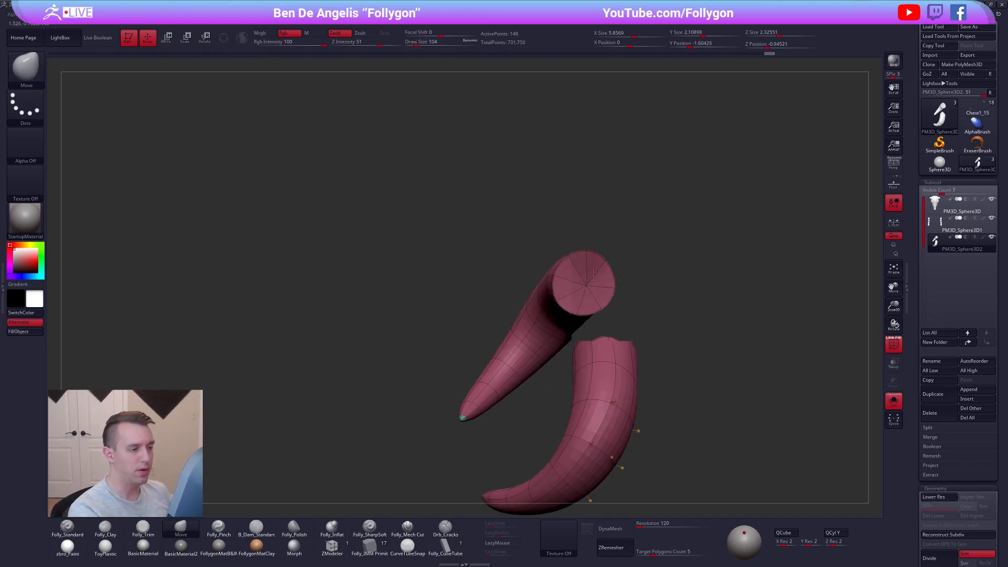
Fine-tune the horns' base rims with Dynamic Subdivision on and off, and bring the full skull back without the wireframe
right_drag(636, 430, 636, 470)
drag(585, 261, 586, 256)
right_drag(588, 278, 591, 313)
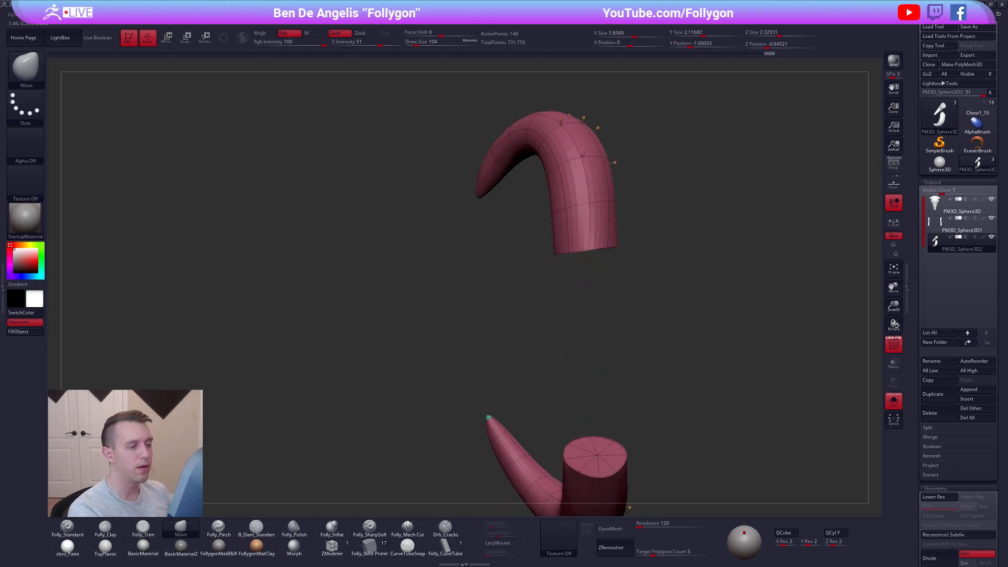
right_drag(613, 243, 568, 261)
key(shift+d)
mouse_move(567, 226)
right_down()
mouse_move(582, 241)
mouse_move(573, 302)
mouse_move(589, 255)
mouse_move(683, 391)
mouse_move(558, 259)
right_up()
key(d)
key(shift+f)
key(alt+s)
Inspect the reshaped horns on the skull from the side, from above and from the front
key(space)
drag(549, 256, 558, 255)
mouse_move(562, 284)
right_down()
mouse_move(553, 317)
mouse_move(569, 296)
right_up()
mouse_move(670, 426)
right_down()
mouse_move(685, 460)
mouse_move(716, 457)
mouse_move(656, 457)
right_up()
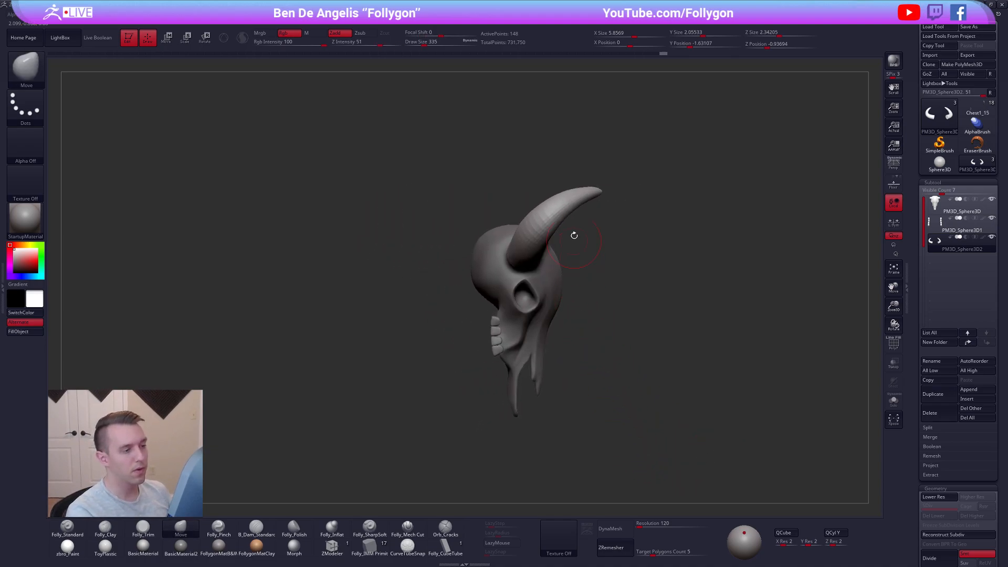
key(space)
drag(551, 251, 559, 251)
mouse_move(551, 257)
right_down()
mouse_move(567, 286)
mouse_move(564, 313)
mouse_move(581, 322)
mouse_move(564, 324)
right_up()
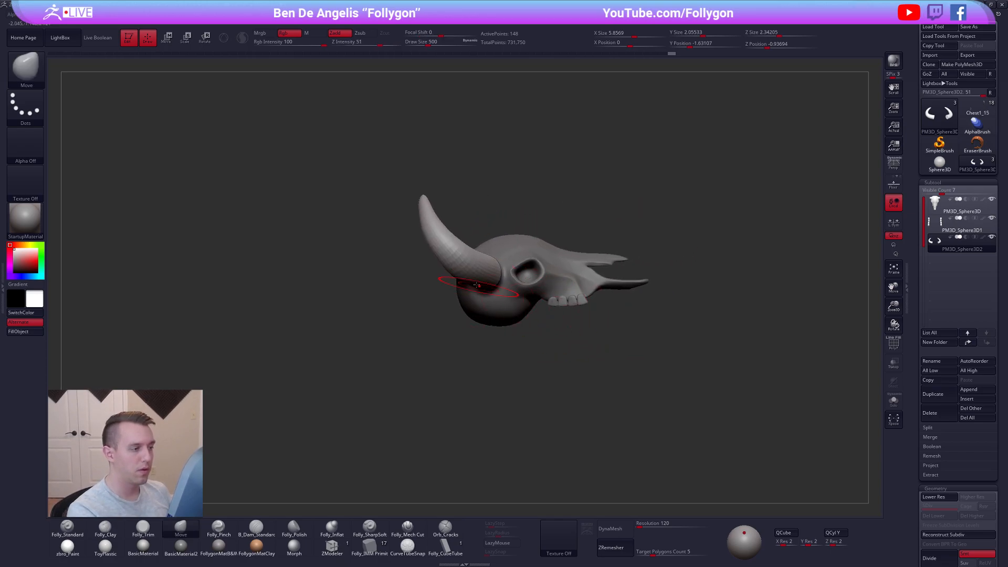
right_drag(437, 238, 600, 366)
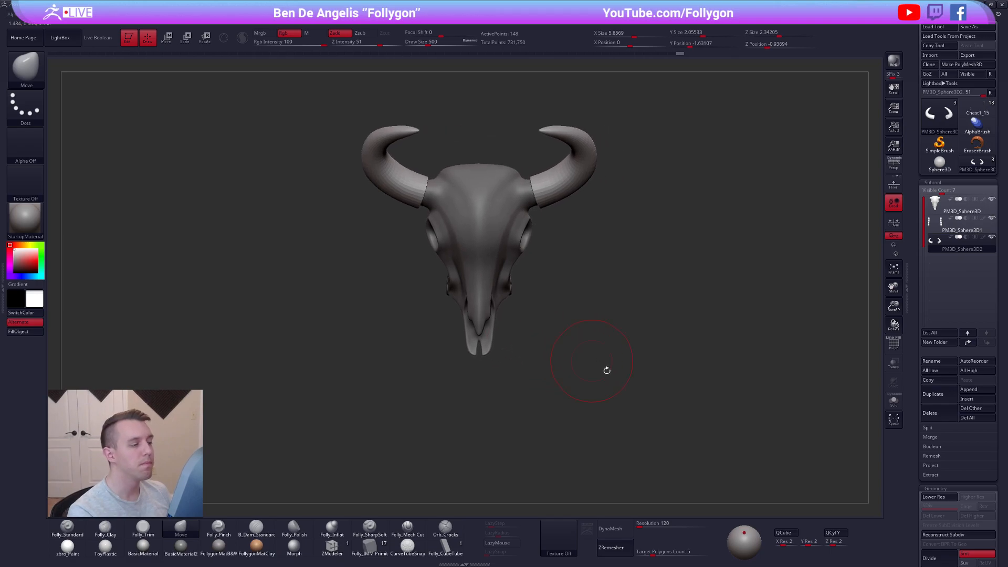
mouse_move(696, 441)
right_down()
mouse_move(714, 385)
mouse_move(729, 423)
mouse_move(689, 428)
right_up()
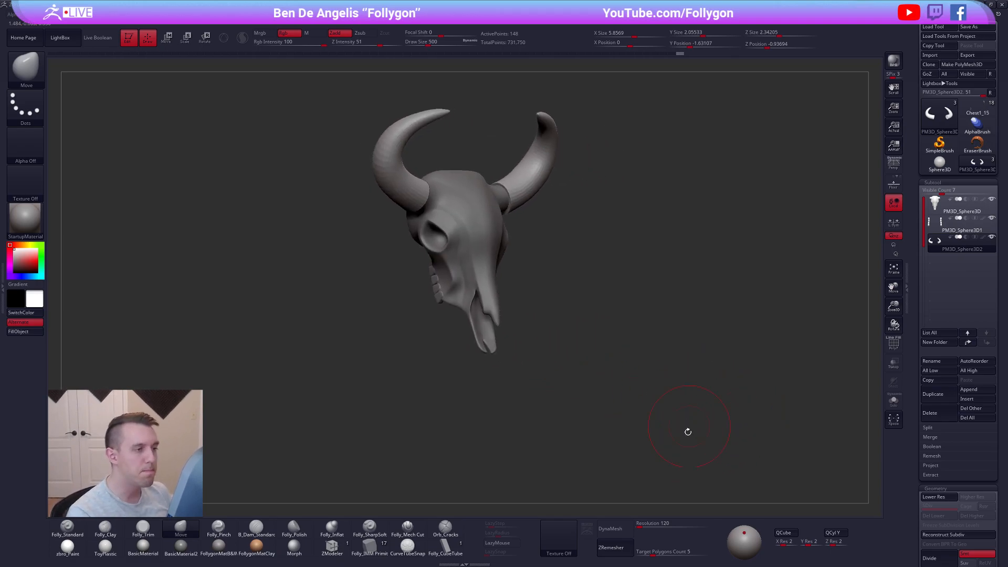
Set the draw size to 414, turn off Dynamic Subdivision and divide the horns' geometry five times
alt+right_drag(576, 312, 571, 355)
key(space)
click(565, 246)
key(shift+d)
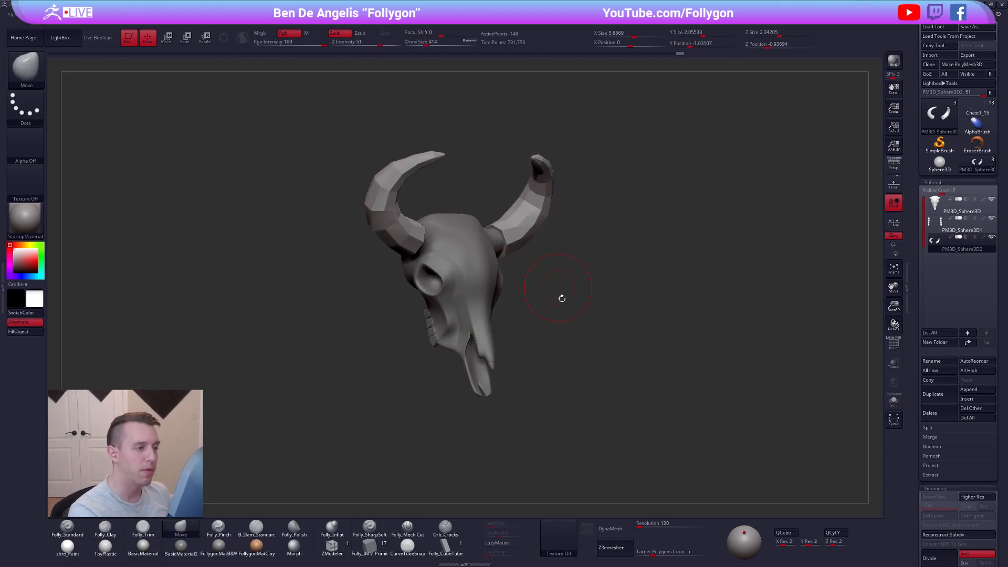
key(ctrl+d)
key(ctrl+d)
key(ctrl+d)
key(ctrl+d)
key(ctrl+d)
DynaMesh the horns at resolution 336 and isolate them in the view
alt+right_drag(619, 276, 634, 331)
click(643, 526)
click(622, 529)
click(591, 547)
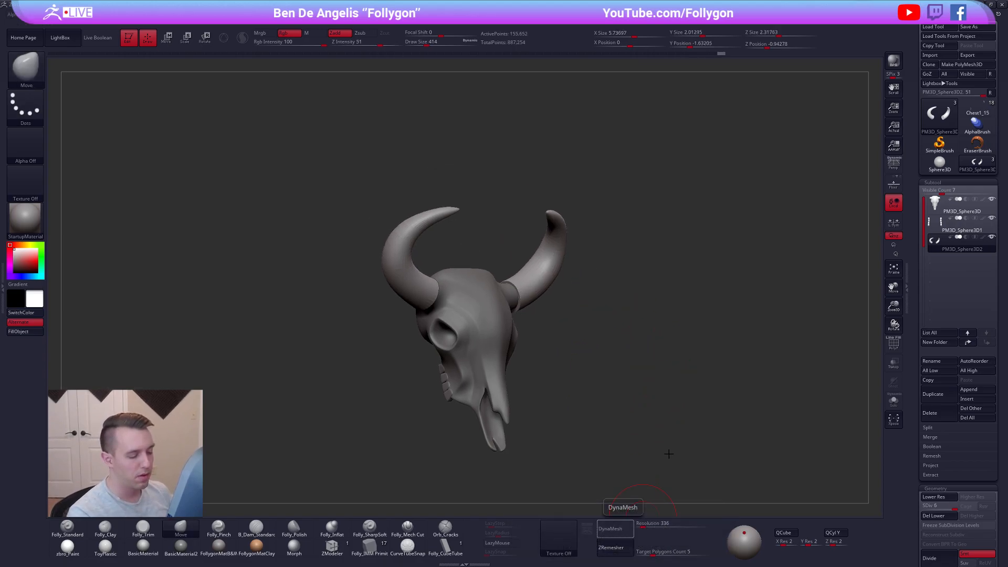
key(alt+s)
alt+right_drag(512, 268, 523, 287)
ctrl+right_drag(523, 287, 508, 324)
Switch to the Folly_Clay brush with draw size 192 and lay strokes along the horns' inner faces near the bases
key(space)
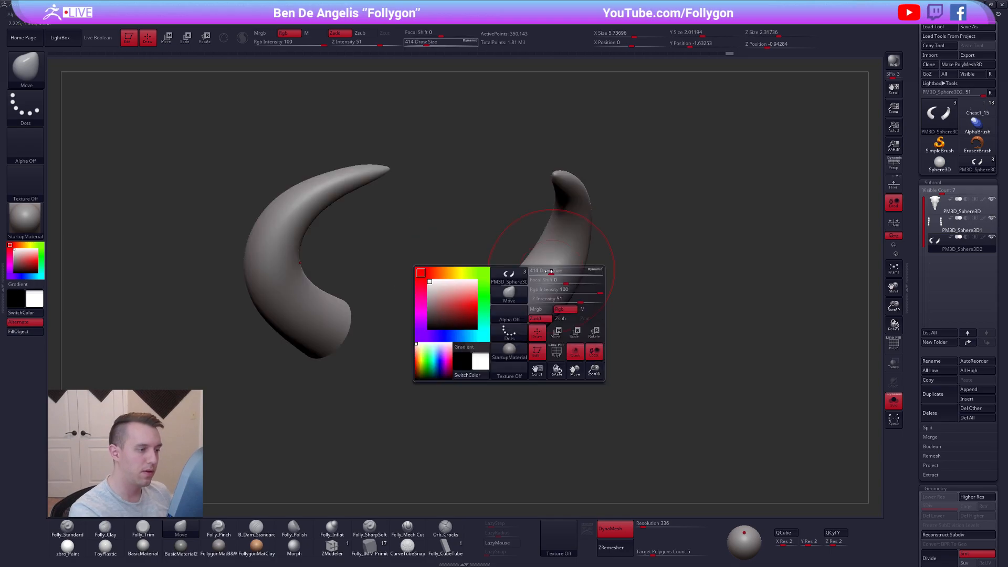
drag(544, 272, 545, 272)
key(2)
mouse_move(491, 250)
right_down()
mouse_move(547, 241)
mouse_move(520, 297)
right_up()
drag(520, 298, 562, 247)
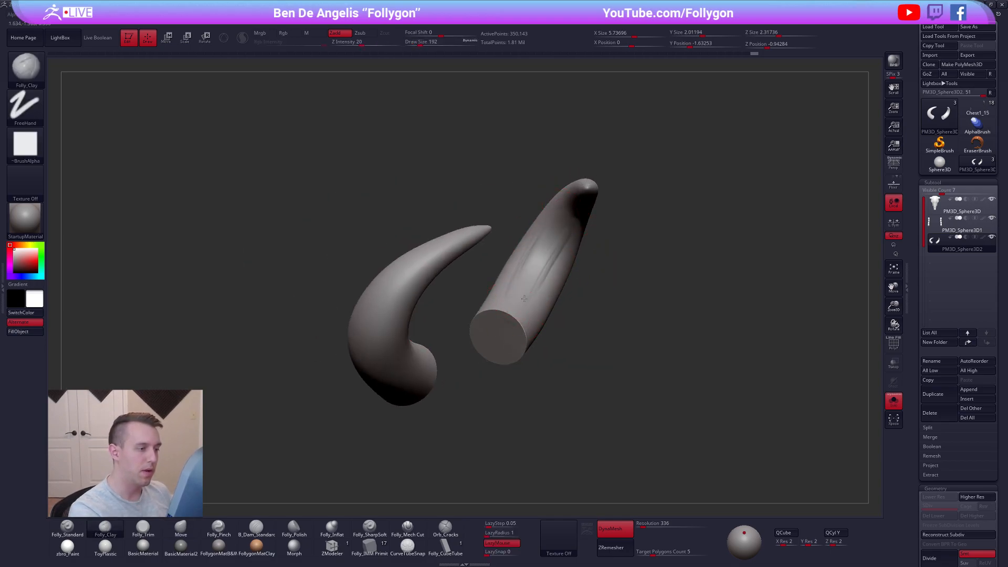
right_drag(522, 299, 465, 262)
mouse_move(523, 303)
mouse_down()
mouse_move(567, 252)
mouse_move(566, 270)
mouse_up()
Increase the Folly_Clay draw size to 239 and build up long strokes from the horn bases toward the bends
key(])
right_drag(545, 288, 551, 328)
mouse_move(515, 318)
mouse_down()
mouse_move(529, 264)
mouse_move(557, 237)
mouse_up()
right_drag(518, 326, 519, 297)
key(space)
drag(527, 315, 570, 238)
right_drag(528, 327, 551, 341)
drag(526, 336, 515, 262)
Smooth the clay strokes near the horn bases and show the whole skull again
right_drag(510, 332, 465, 294)
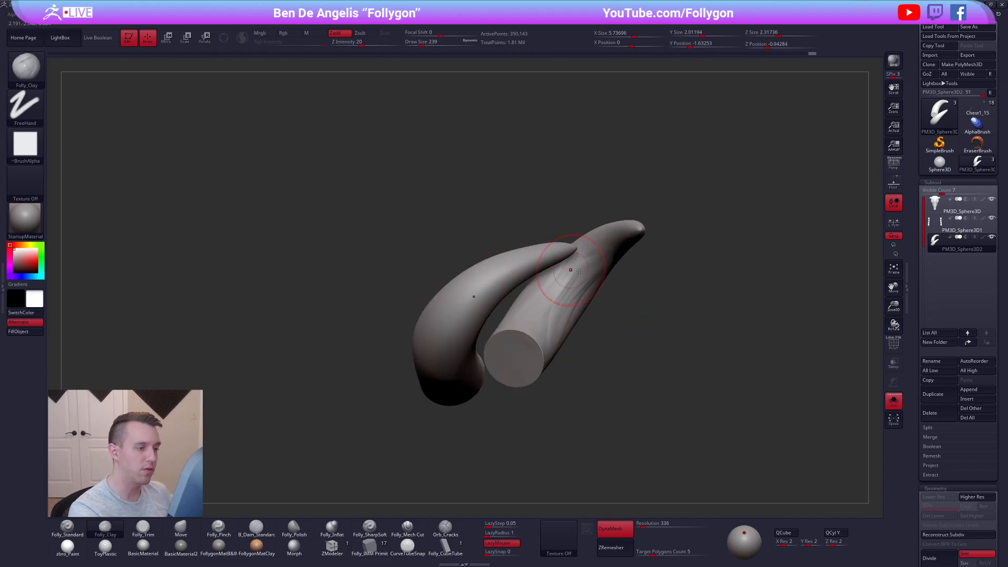
mouse_move(543, 352)
right_down()
mouse_move(586, 284)
mouse_move(575, 288)
right_up()
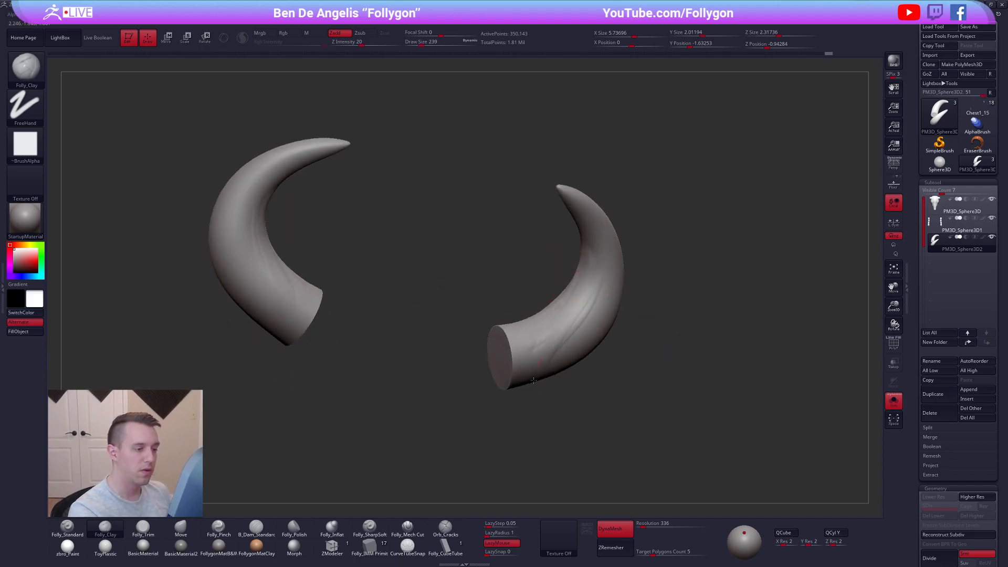
shift+drag(553, 315, 546, 344)
mouse_move(627, 360)
alt+right_down()
mouse_move(637, 315)
mouse_move(603, 314)
mouse_move(602, 302)
alt+right_up()
key(alt+s)
right_drag(690, 399, 711, 401)
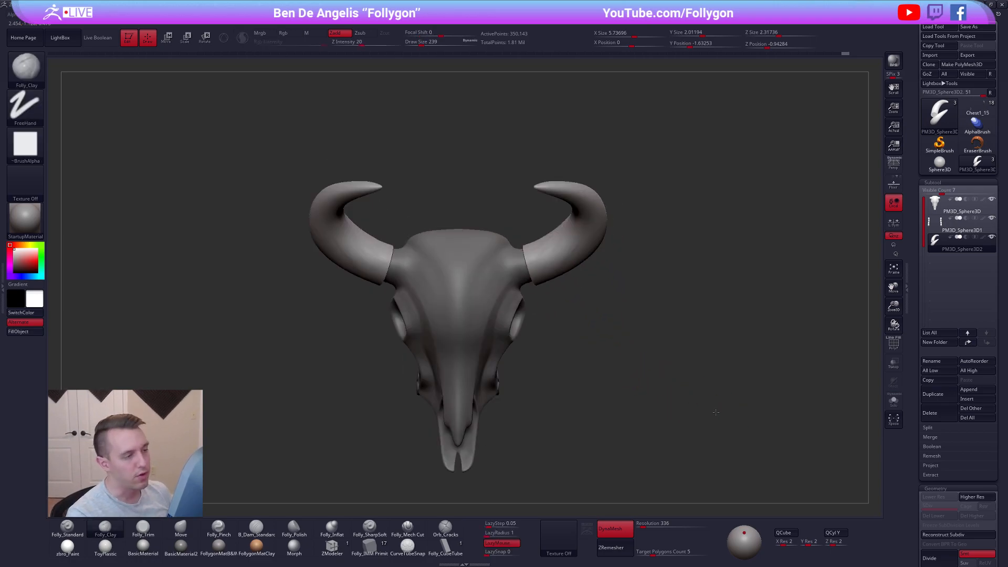
Select the skull subtool and examine it in a three-quarter view
alt+click(501, 328)
right_drag(515, 341, 544, 313)
drag(554, 315, 582, 358)
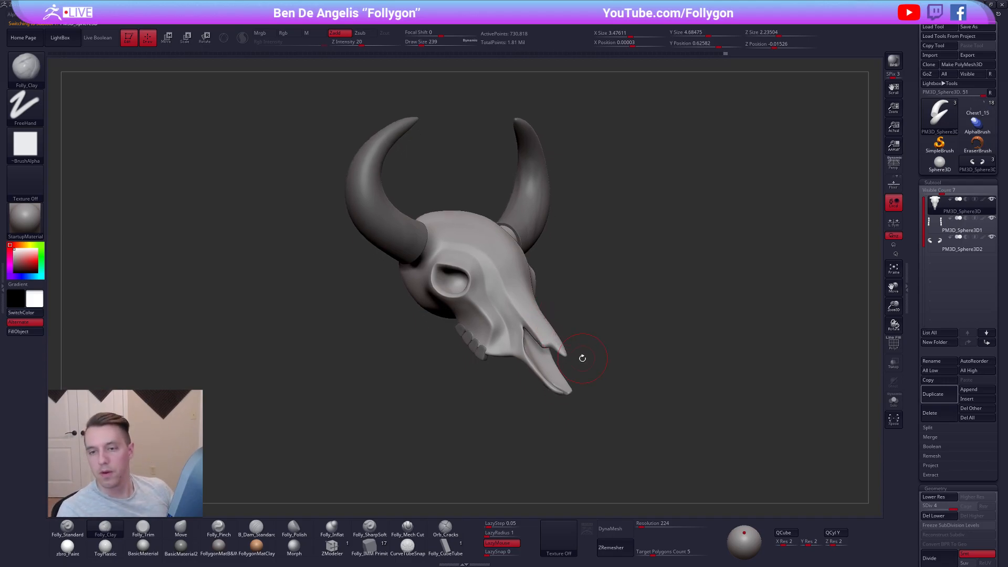
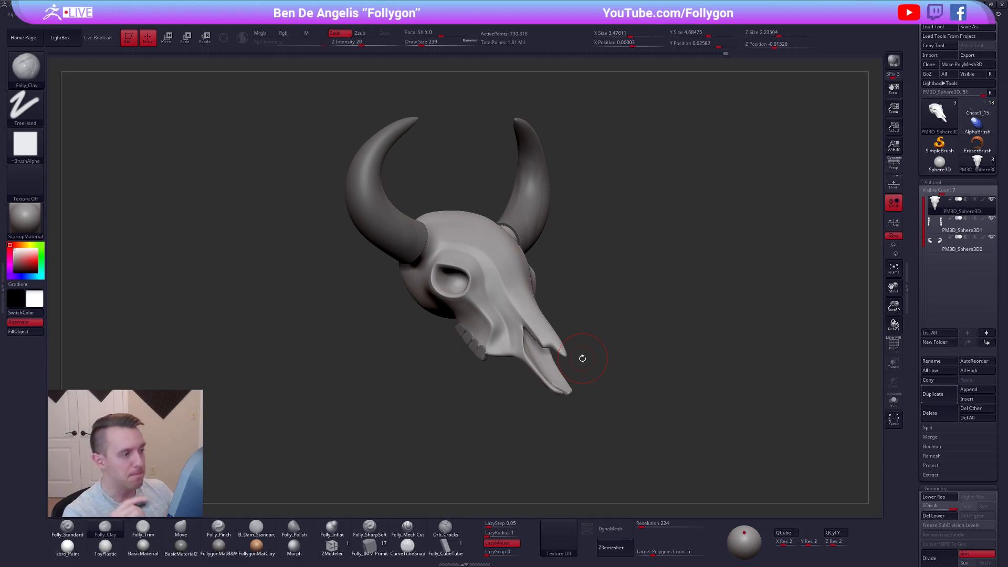
Select the horns subtool, set the Folly_Clay draw size to 192 and add clay strokes along the horns' inner faces
alt+click(530, 198)
alt+drag(550, 254, 548, 307)
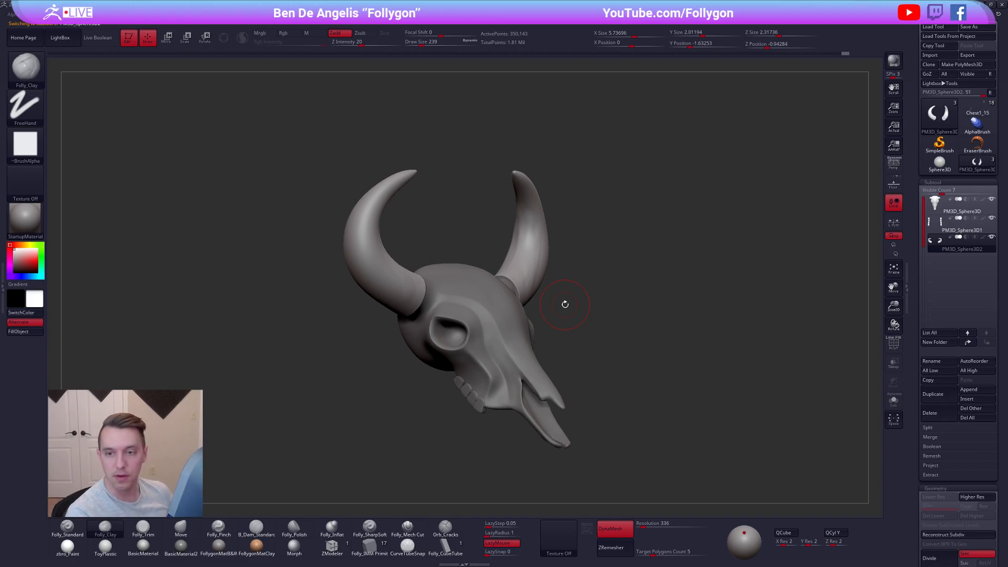
mouse_move(552, 264)
alt+mouse_down()
mouse_move(584, 291)
mouse_move(531, 308)
mouse_move(571, 286)
alt+mouse_up()
key(space)
mouse_move(554, 265)
right_down()
mouse_move(569, 271)
mouse_move(549, 241)
right_up()
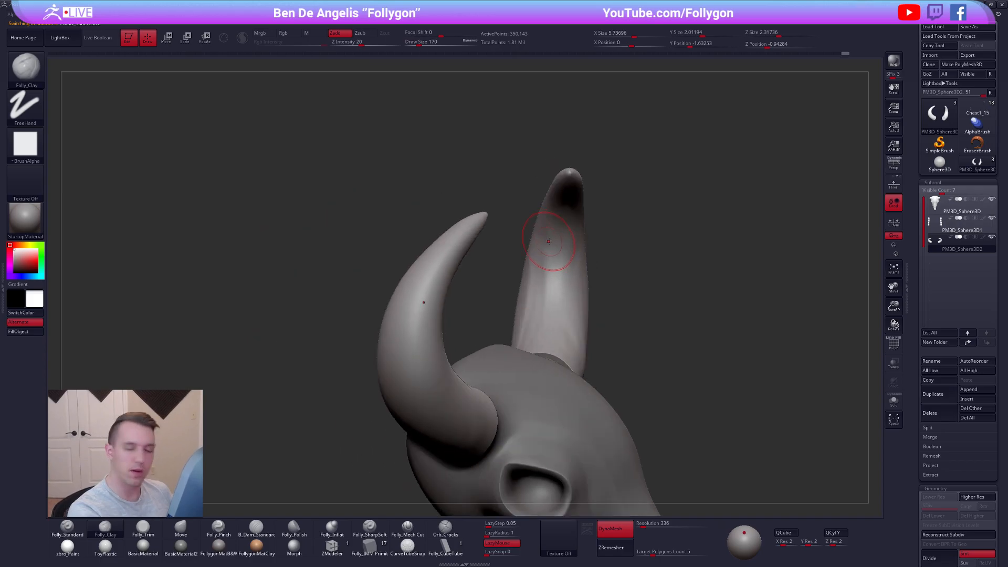
key(space)
drag(552, 242, 553, 242)
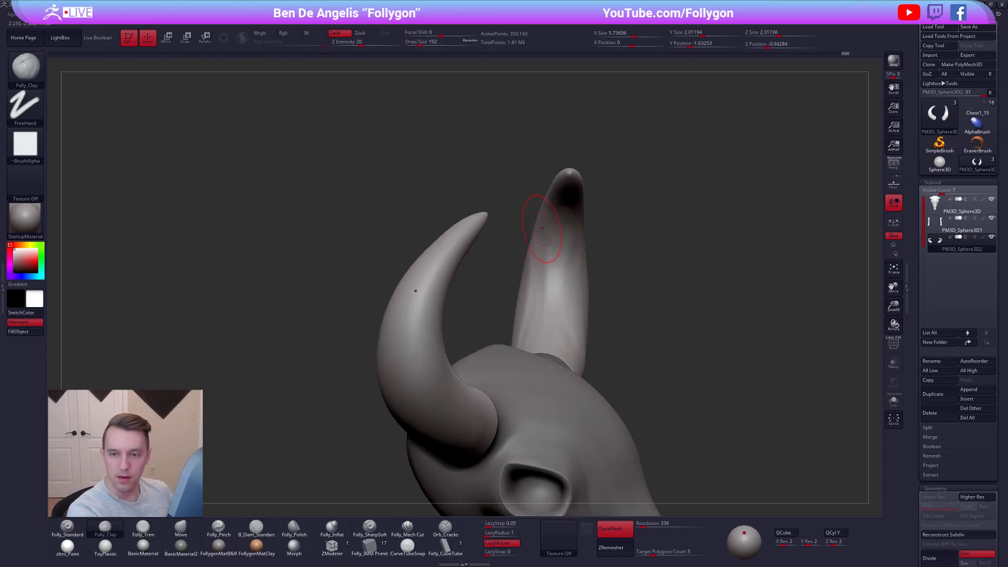
mouse_move(555, 222)
mouse_down()
mouse_move(531, 315)
mouse_move(536, 344)
mouse_up()
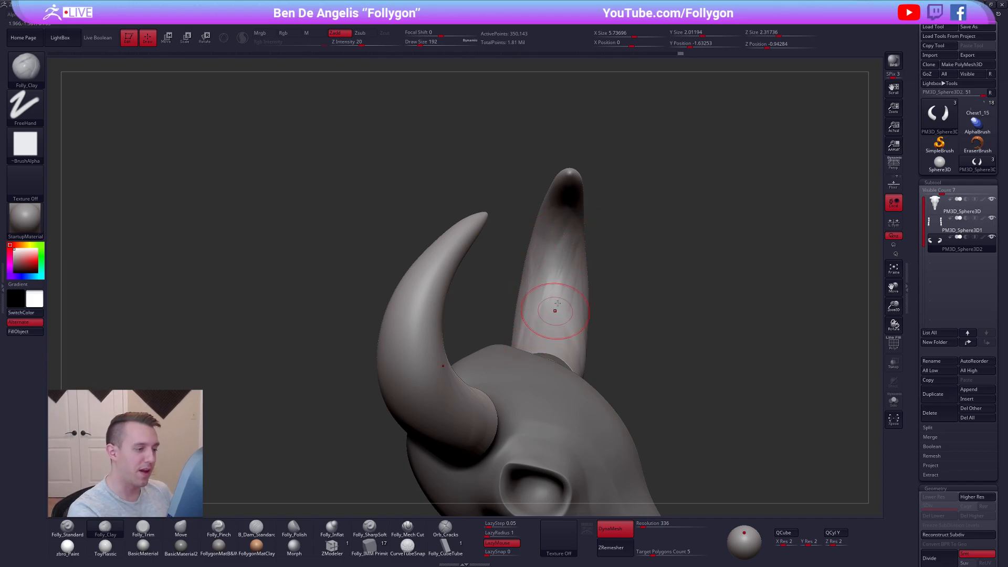
Increase the Folly_Clay draw size to 215 and add clay strokes along the horns' inner curves and bases
mouse_move(569, 261)
right_down()
mouse_move(606, 290)
mouse_move(538, 314)
right_up()
key(space)
mouse_move(572, 288)
mouse_down()
mouse_move(560, 278)
mouse_move(576, 307)
mouse_move(563, 286)
mouse_up()
drag(602, 336, 597, 355)
alt+right_drag(597, 355, 576, 319)
drag(580, 321, 565, 304)
mouse_move(552, 307)
right_down()
mouse_move(599, 313)
mouse_move(562, 298)
right_up()
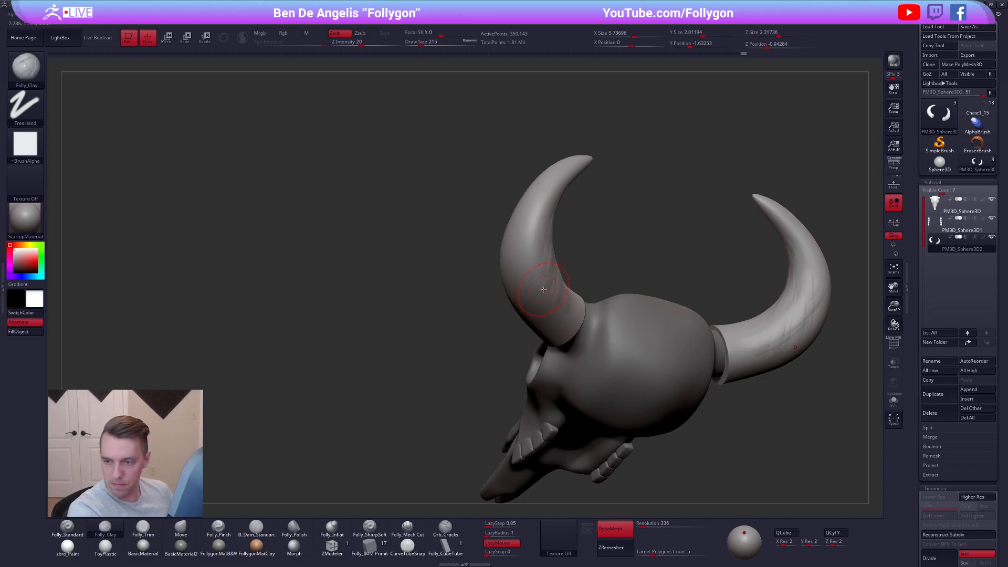
Add broader Folly_Clay strokes along the back faces of the horns, using draw sizes 292 and 252
mouse_move(544, 275)
right_down()
mouse_move(510, 294)
mouse_move(540, 282)
mouse_move(551, 259)
right_up()
drag(555, 219, 533, 295)
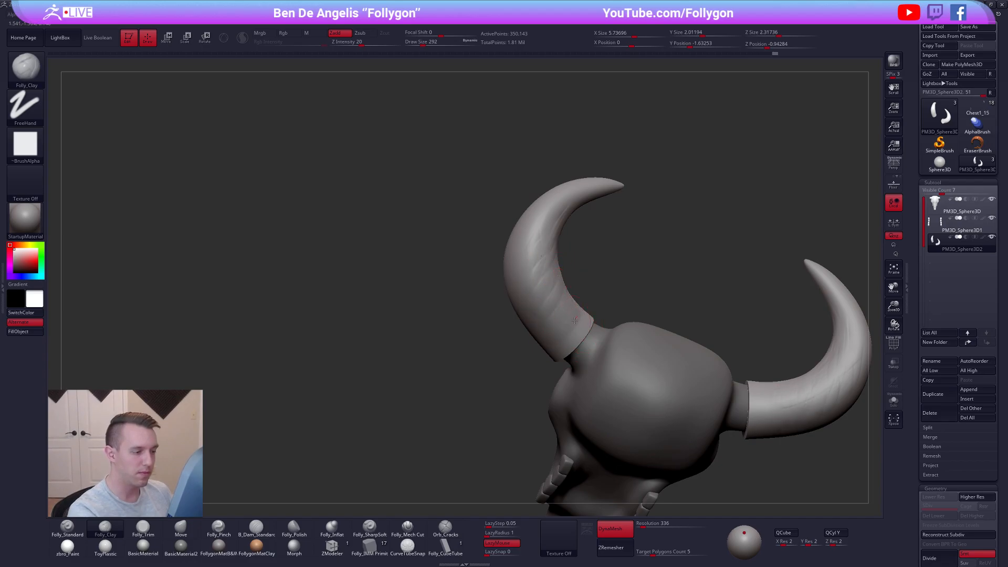
mouse_move(565, 332)
right_down()
mouse_move(569, 315)
mouse_move(546, 300)
right_up()
drag(546, 299, 527, 328)
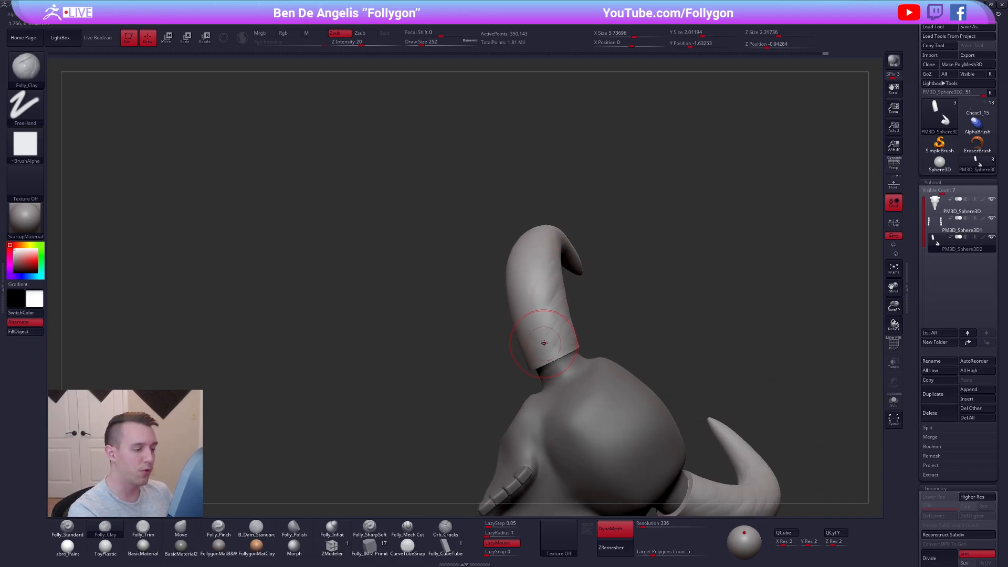
mouse_move(546, 329)
right_down()
mouse_move(540, 307)
mouse_move(538, 327)
mouse_move(608, 315)
mouse_move(603, 265)
mouse_move(636, 220)
mouse_move(623, 242)
mouse_move(600, 222)
right_up()
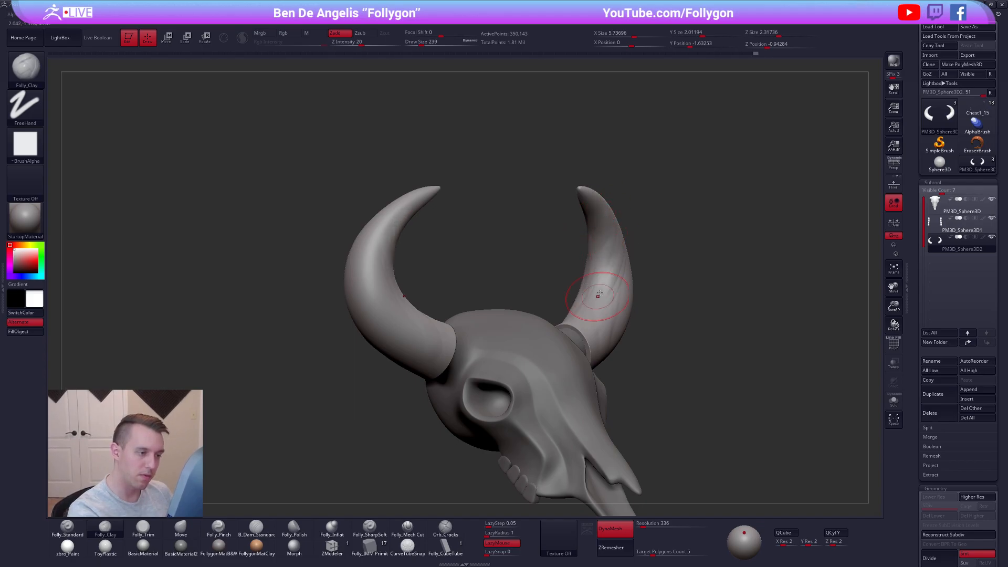
Smooth the tips of both horns
right_drag(607, 292, 588, 239)
ctrl+right_drag(577, 185, 572, 192)
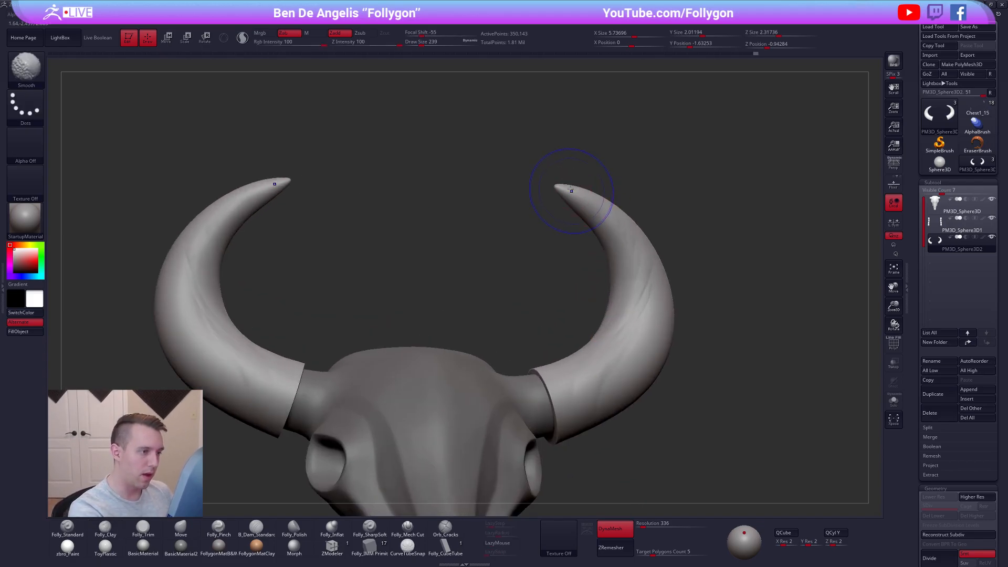
shift+drag(561, 192, 563, 187)
Isolate the horns, trim their tips with Folly_Trim, and bring the whole skull back into view without the references
key(alt+s)
right_drag(564, 186, 565, 198)
key(s)
drag(565, 198, 551, 188)
key(3)
mouse_move(550, 187)
right_down()
mouse_move(566, 187)
mouse_move(553, 196)
mouse_move(634, 366)
mouse_move(624, 314)
mouse_move(588, 326)
mouse_move(607, 338)
mouse_move(582, 256)
right_up()
key(f)
key(alt+s)
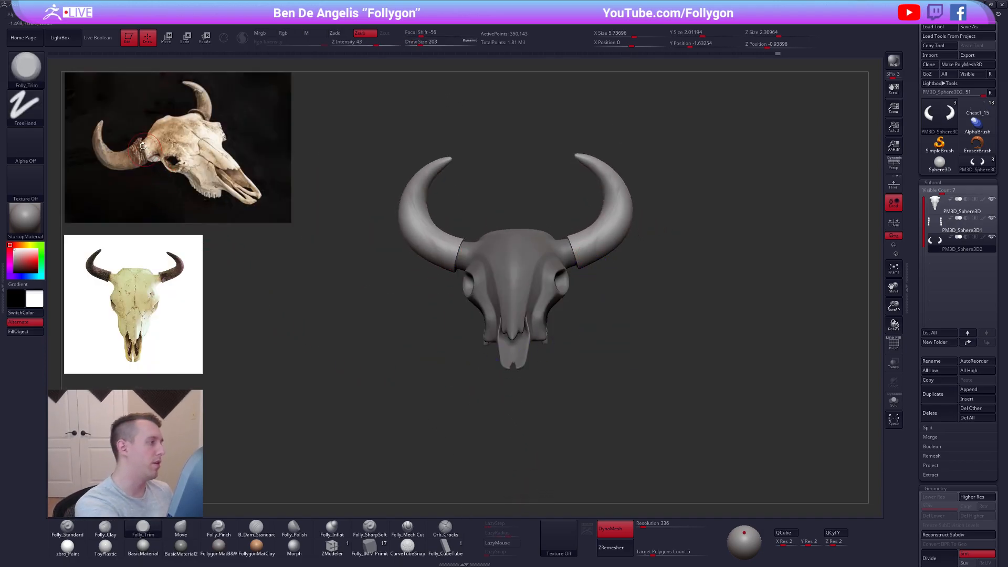
key(shift+z)
Reshape the open ends of the horns around the skull's bone cores with the Move brush, reducing the draw size to 265
right_drag(579, 239, 573, 248)
key(b)
key(m)
key(v)
key(s)
drag(573, 248, 572, 239)
mouse_move(572, 240)
shift+right_down()
mouse_move(569, 231)
mouse_move(569, 284)
shift+right_up()
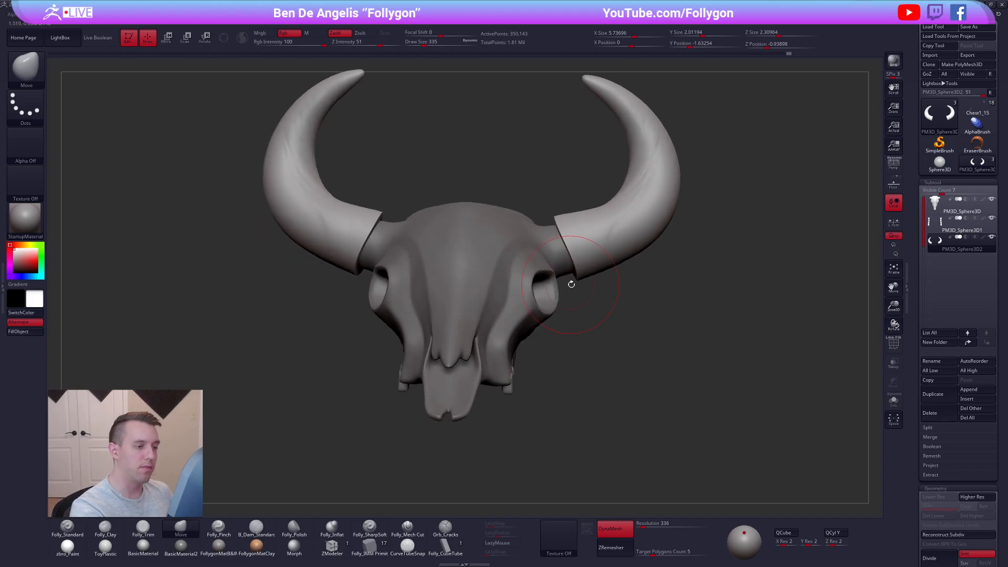
key(space)
drag(580, 279, 574, 275)
drag(572, 263, 570, 274)
key(space)
right_drag(566, 223, 552, 249)
key(space)
drag(552, 252, 554, 251)
mouse_move(554, 251)
right_down()
mouse_move(551, 243)
mouse_move(541, 265)
mouse_move(538, 257)
right_up()
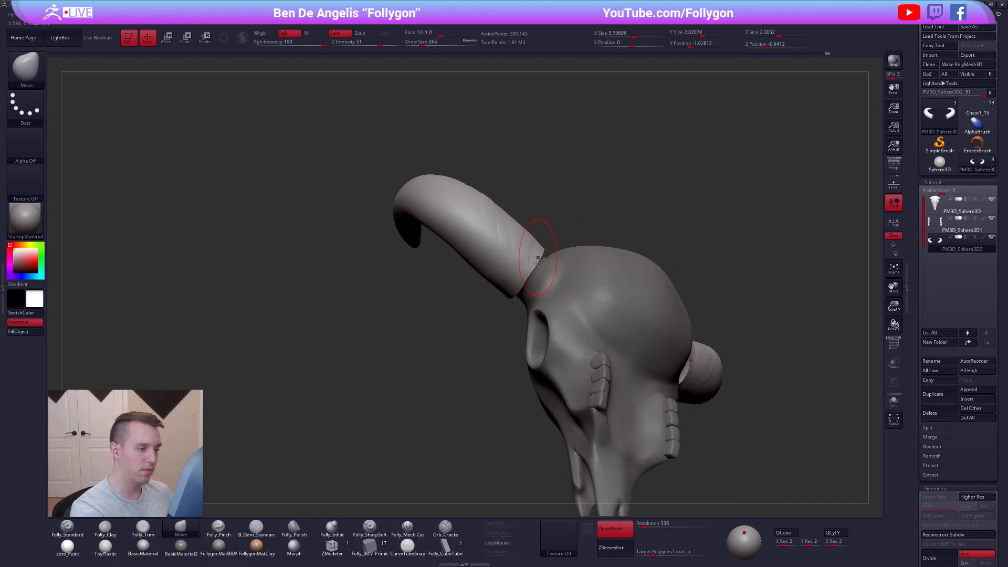
Isolate the horns and build up their base ends with Folly_Clay at draw size 227
mouse_move(519, 291)
right_down()
mouse_move(524, 266)
mouse_move(502, 261)
right_up()
key(alt+s)
key(space)
drag(502, 261, 498, 258)
key(3)
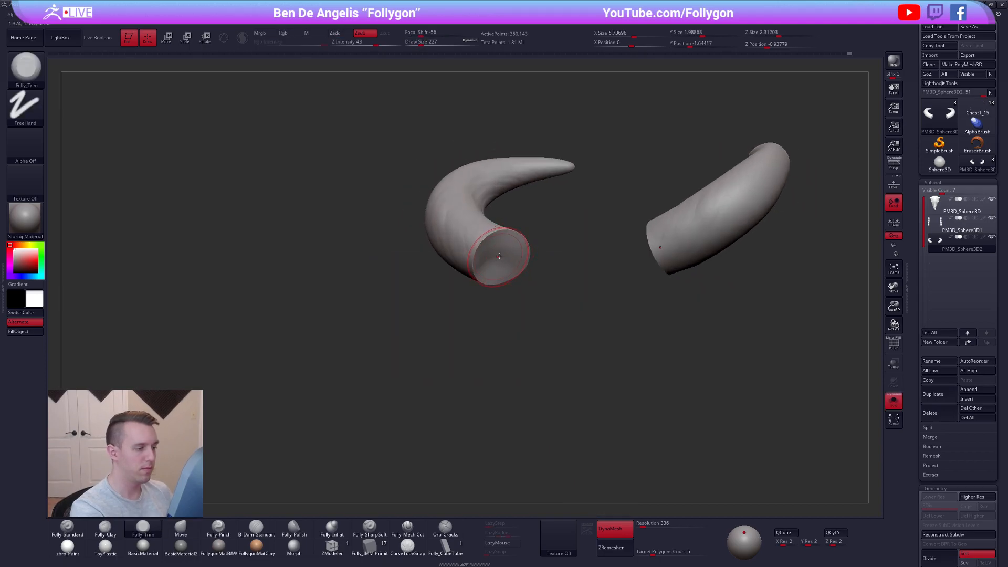
key(2)
right_drag(506, 254, 481, 253)
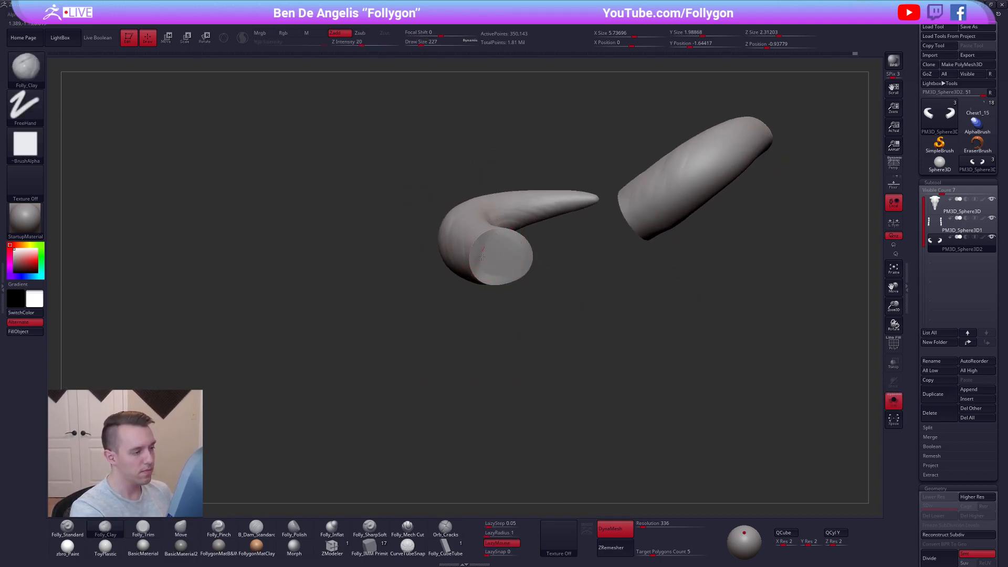
Flatten the base ends of the isolated horns with Folly_Trim
key(3)
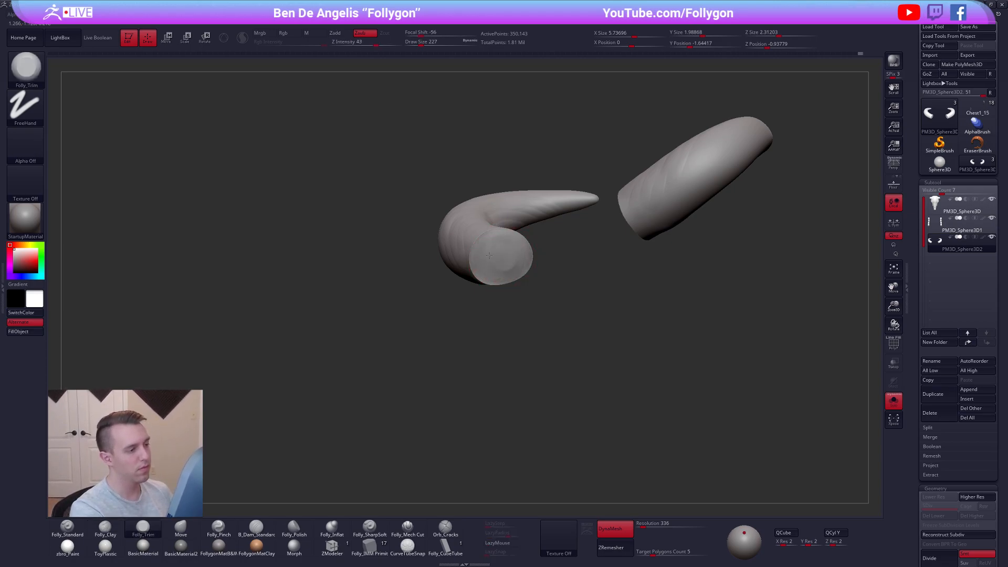
drag(486, 266, 489, 269)
right_drag(489, 269, 527, 267)
key(space)
drag(527, 267, 529, 267)
mouse_move(529, 266)
right_down()
mouse_move(531, 294)
mouse_move(556, 288)
mouse_move(623, 309)
right_up()
Show the whole skull and adjust the edges of the horn bases with the Move brush
key(4)
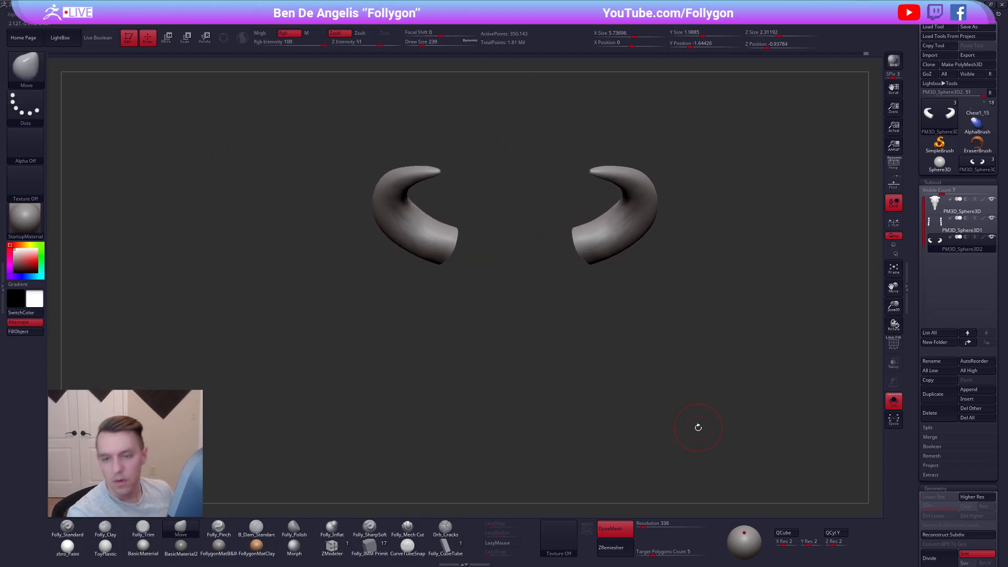
alt+right_drag(698, 421, 724, 412)
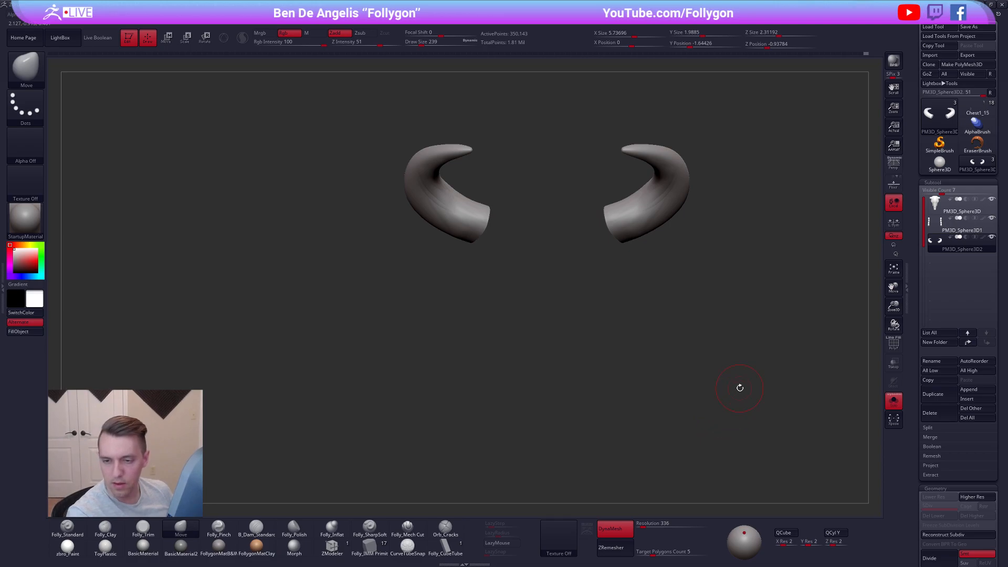
key(alt+s)
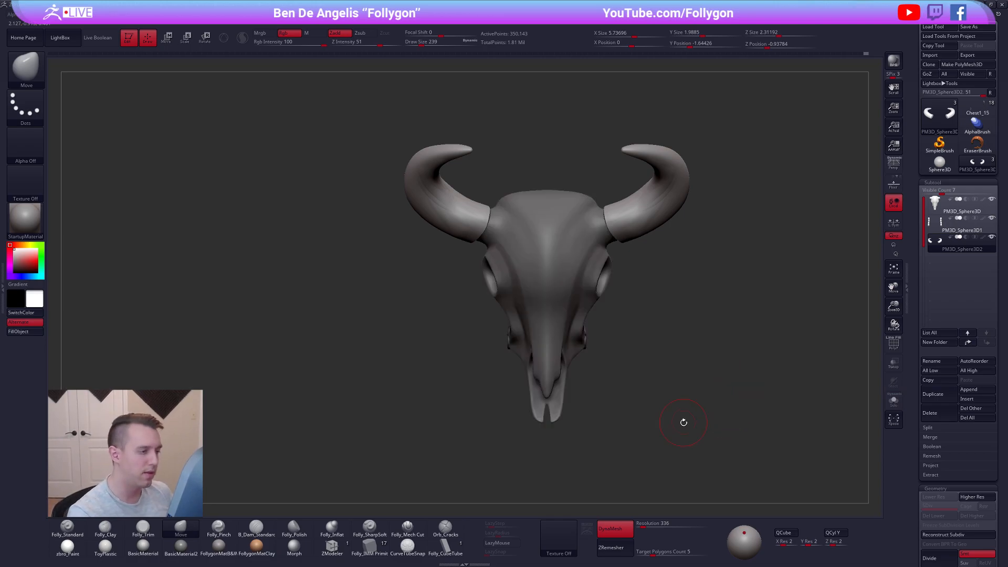
key(shift+f)
key(shift+f)
key(space)
drag(624, 225, 630, 225)
mouse_move(625, 213)
right_down()
mouse_move(654, 216)
mouse_move(618, 242)
right_up()
mouse_move(570, 181)
right_down()
mouse_move(560, 202)
mouse_move(591, 234)
mouse_move(677, 225)
right_up()
Isolate the horns, flatten their base ends with Folly_Trim at draw size 252, and show the whole skull again
key(shift+s)
key(s)
drag(576, 232, 572, 232)
right_drag(572, 232, 580, 209)
key(3)
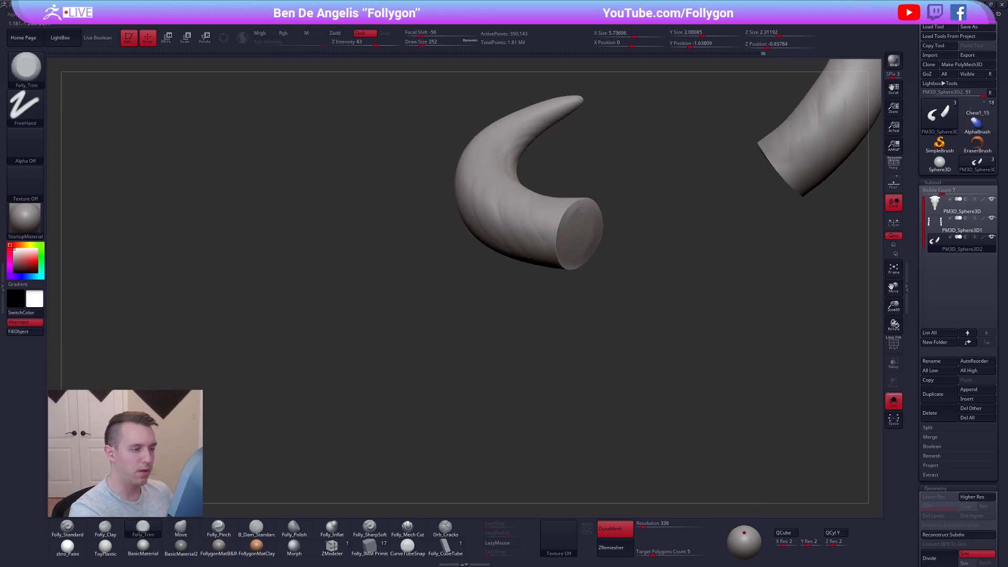
drag(586, 224, 585, 233)
key(shift+s)
key(shift+s)
key(shift+s)
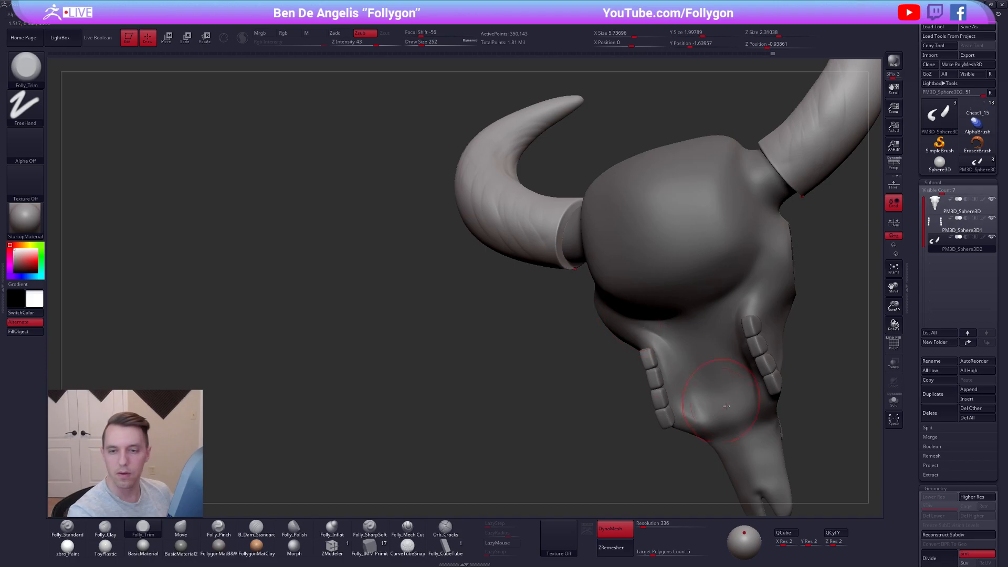
Select the skull subtool and inspect its wireframe at subdivision level 4, finishing in a front view
mouse_move(734, 413)
right_down()
mouse_move(706, 376)
mouse_move(758, 388)
mouse_move(720, 419)
mouse_move(730, 415)
right_up()
alt+click(706, 375)
key(shift+d)
key(shift+f)
key(d)
key(d)
key(d)
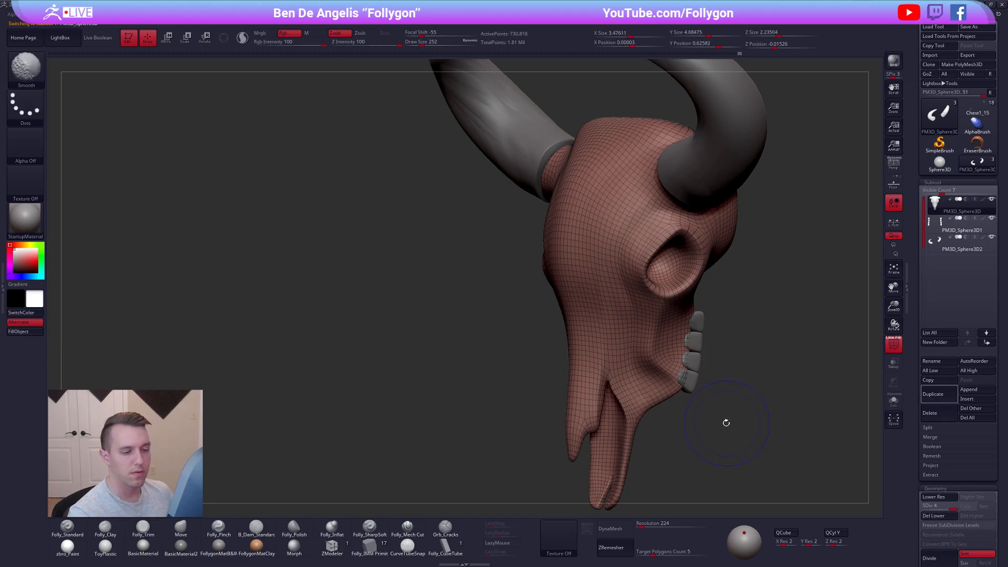
key(shift+f)
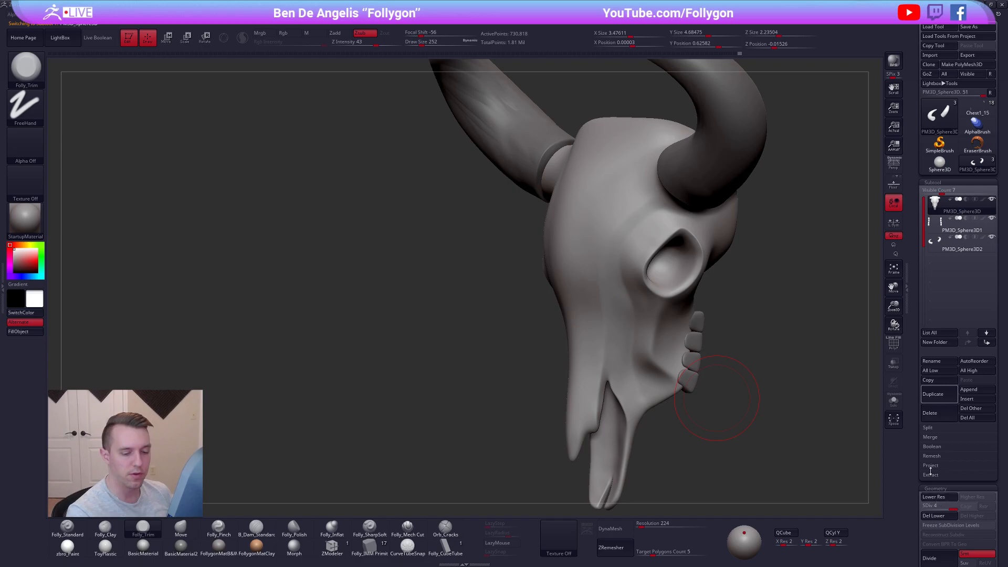
mouse_move(717, 398)
shift+right_down()
mouse_move(773, 404)
mouse_move(689, 275)
shift+right_up()
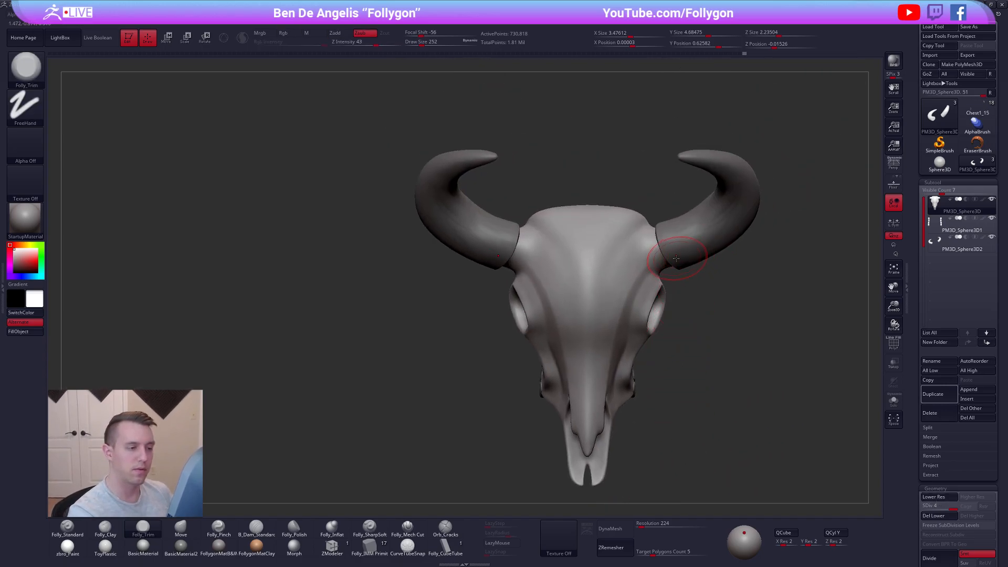
Select the horns subtool and nudge the lower edges of the horn bases with the Move brush
key(b)
key(m)
key(v)
alt+click(687, 253)
alt+right_drag(687, 253, 661, 278)
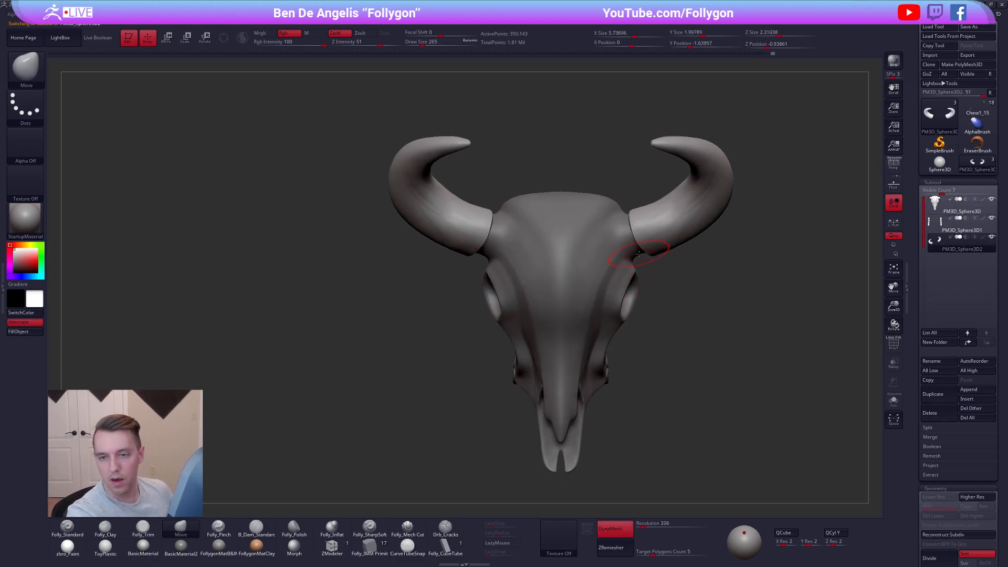
key(space)
key(space)
drag(638, 252, 641, 252)
right_drag(641, 252, 577, 239)
Isolate the horns to flatten their base ends with Folly_Trim, and return to the Move brush with the whole skull visible
key(alt+shift+s)
right_drag(496, 244, 514, 231)
key(space)
drag(503, 250, 500, 250)
key(3)
mouse_move(502, 248)
right_down()
mouse_move(505, 235)
mouse_move(534, 273)
mouse_move(561, 268)
mouse_move(570, 286)
right_up()
key(b)
key(m)
key(v)
key(alt+shift+s)
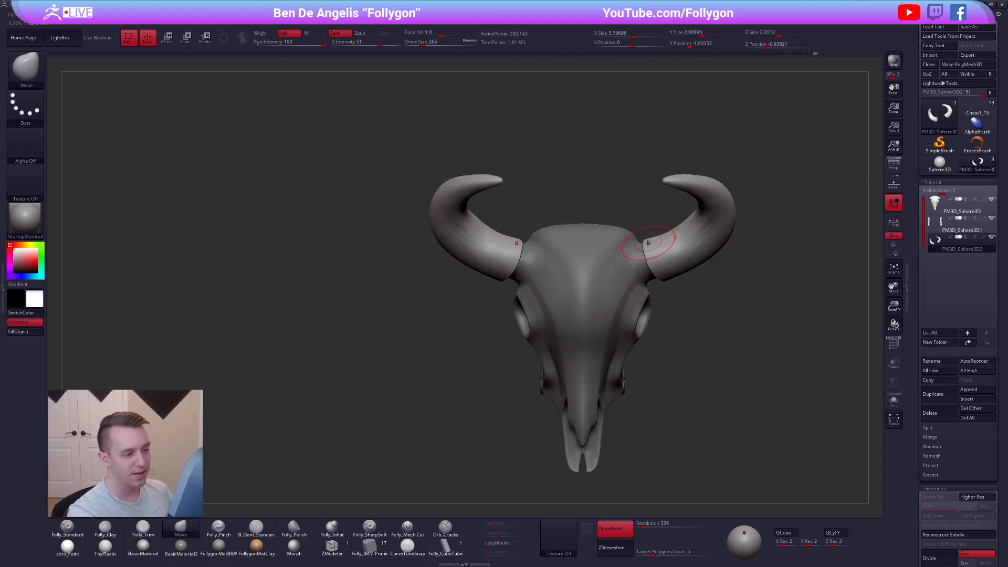
Switch to the Chest1_15 character model and sample the off-white colour of its skull
alt+right_drag(653, 244, 587, 354)
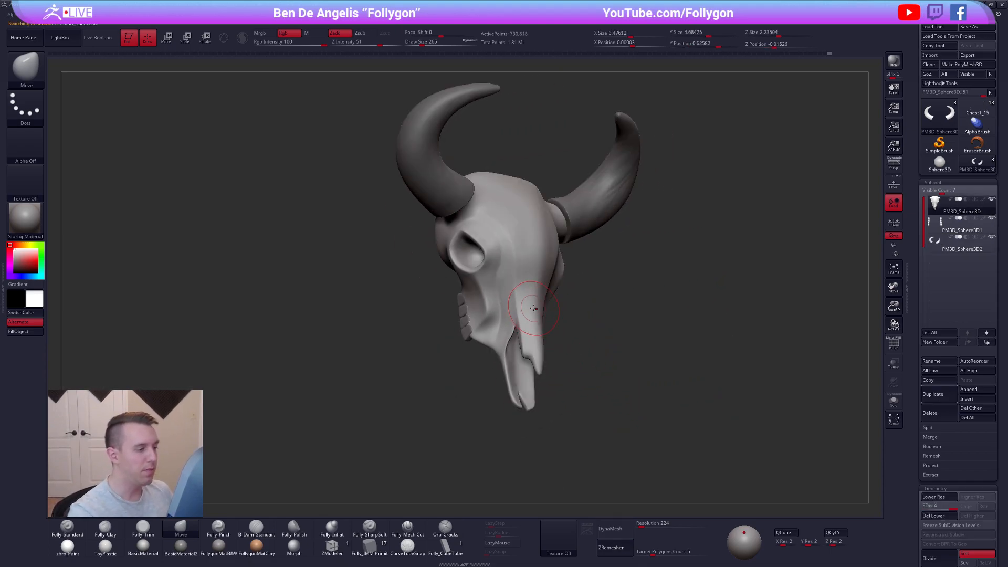
click(977, 110)
alt+drag(638, 234, 625, 218)
key(shift+z)
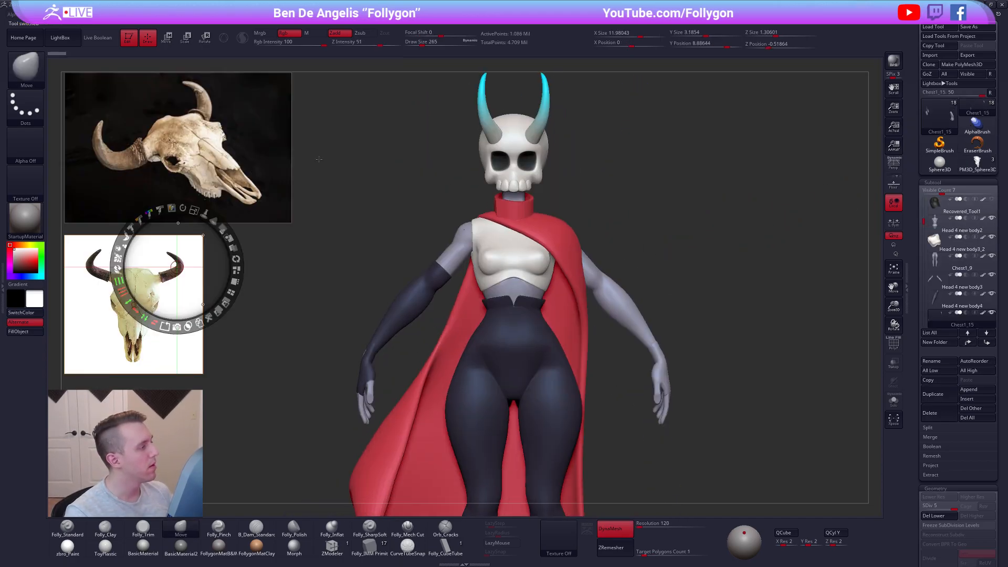
key(z)
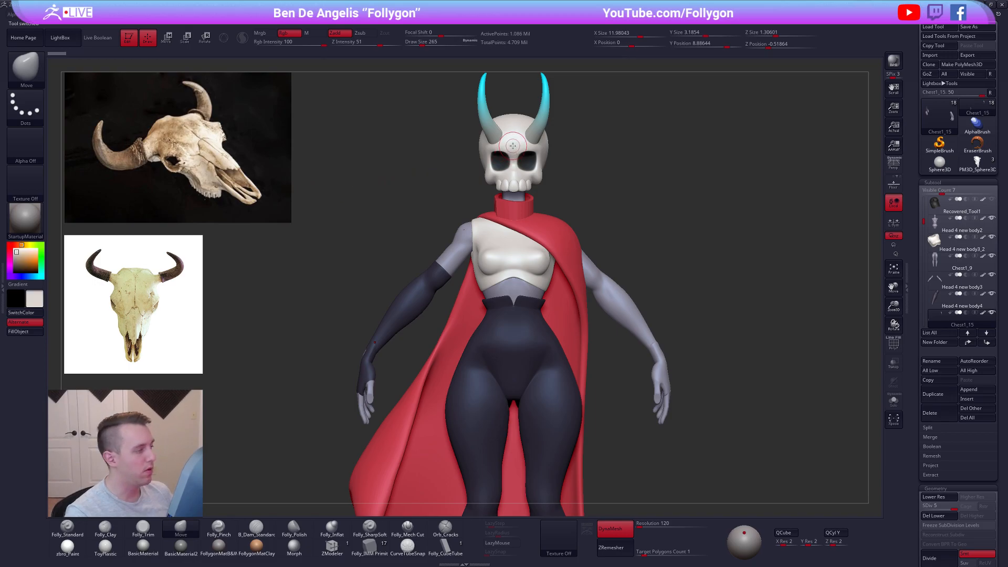
key(shift+z)
key(v)
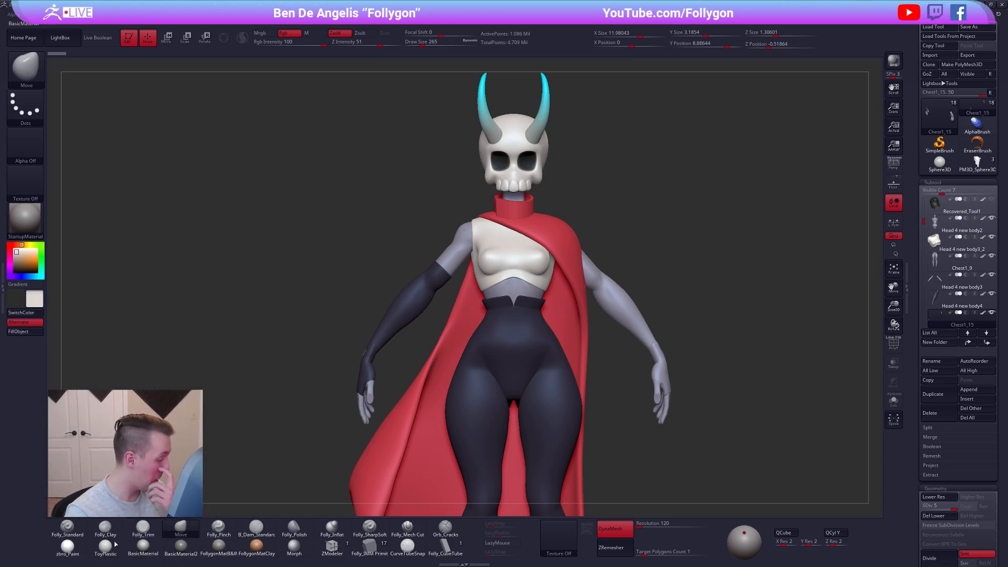
Choose the zbro_Paint material, return to the bison skull model, and fill the skull subtool with the sampled off-white
click(68, 546)
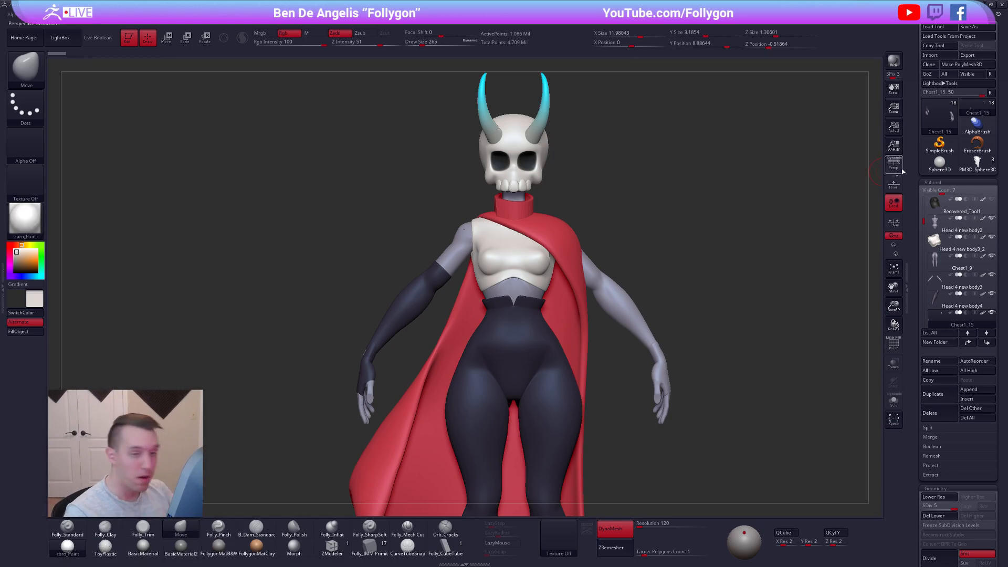
click(977, 162)
mouse_move(484, 220)
ctrl+right_down()
mouse_move(515, 276)
mouse_move(515, 310)
mouse_move(472, 297)
mouse_move(422, 299)
mouse_move(155, 337)
ctrl+right_up()
key(1)
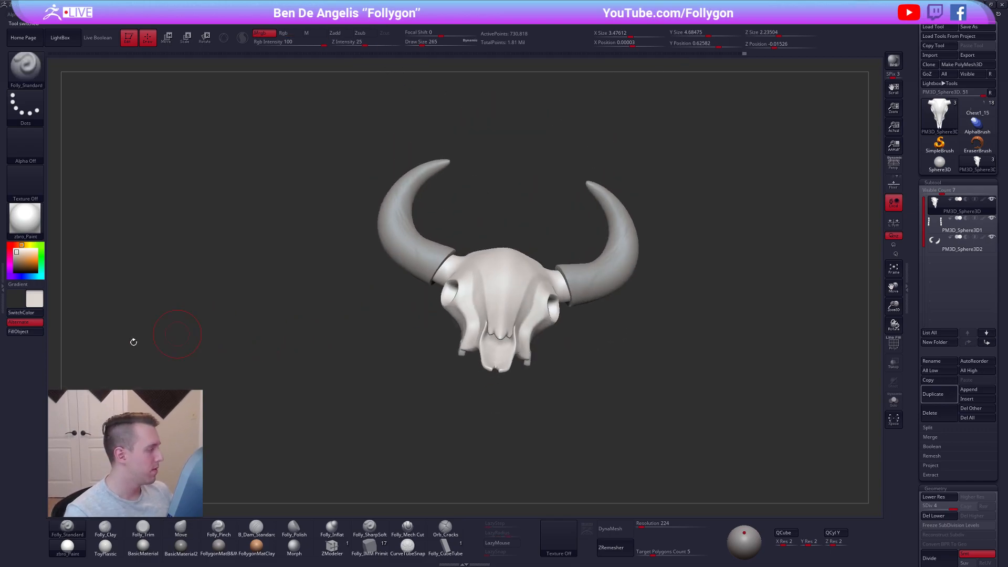
click(31, 334)
key(v)
Lasso the skull so only the eye socket and horn core areas stay visible, and isolate the skull subtool
mouse_move(347, 357)
right_down()
mouse_move(568, 310)
mouse_move(557, 369)
right_up()
key(space)
drag(603, 333, 597, 333)
mouse_move(602, 328)
alt+right_down()
mouse_move(556, 316)
mouse_move(572, 298)
mouse_move(572, 316)
alt+right_up()
key(shift+f)
key(shift+f)
mouse_move(593, 268)
ctrl+shift+mouse_down()
mouse_move(537, 267)
mouse_move(567, 344)
mouse_move(605, 333)
ctrl+shift+mouse_up()
ctrl+shift+drag(605, 298, 602, 293)
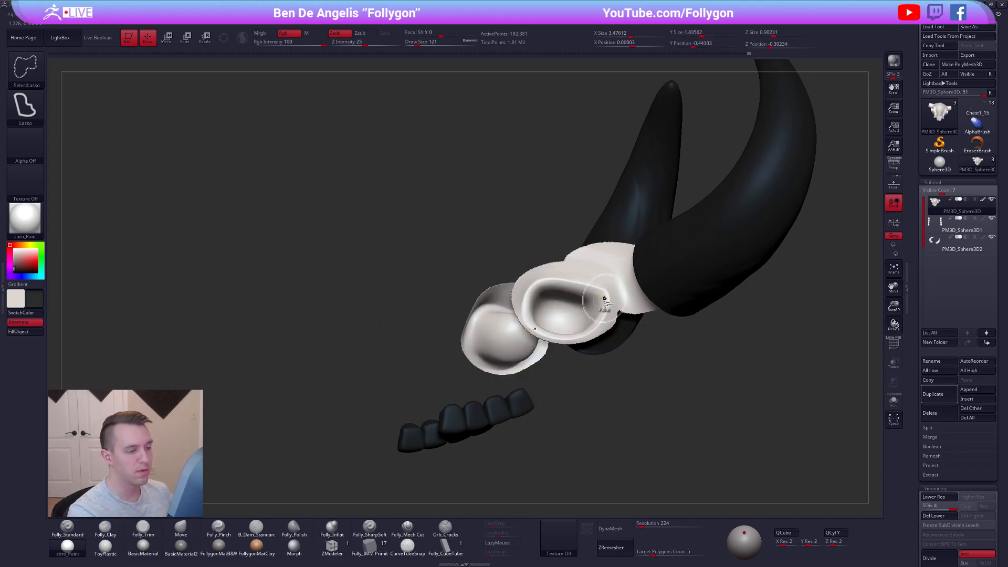
mouse_move(606, 313)
right_down()
mouse_move(623, 319)
mouse_move(595, 294)
mouse_move(629, 291)
right_up()
key(shift+s)
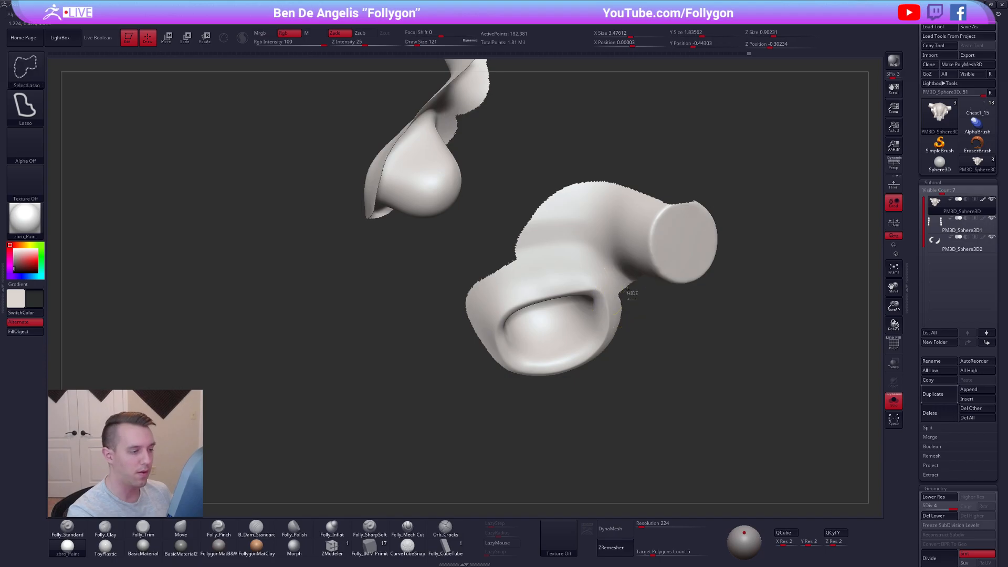
Hide the horn cores and the surrounding bone, keeping the eye sockets visible
mouse_move(484, 236)
ctrl+alt+shift+mouse_down()
mouse_move(775, 285)
mouse_move(756, 292)
ctrl+alt+shift+mouse_up()
right_drag(611, 273, 588, 309)
ctrl+right_drag(590, 278, 598, 294)
key(space)
drag(598, 294, 590, 294)
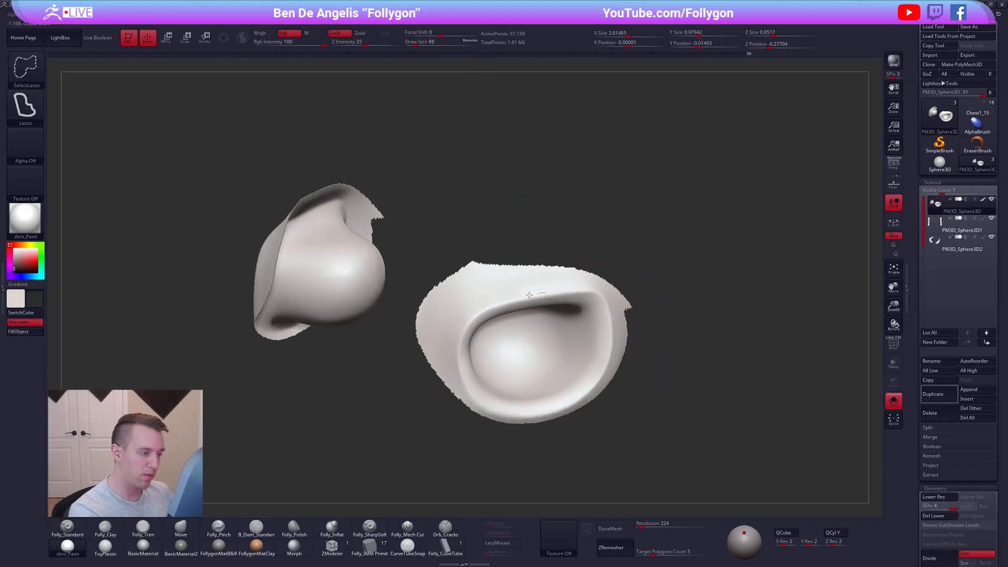
Hide the surfaces above and in front of the eye sockets with lasso selections
mouse_move(487, 307)
ctrl+alt+shift+mouse_down()
mouse_move(419, 336)
mouse_move(664, 262)
mouse_move(593, 270)
ctrl+alt+shift+mouse_up()
right_drag(524, 330, 512, 276)
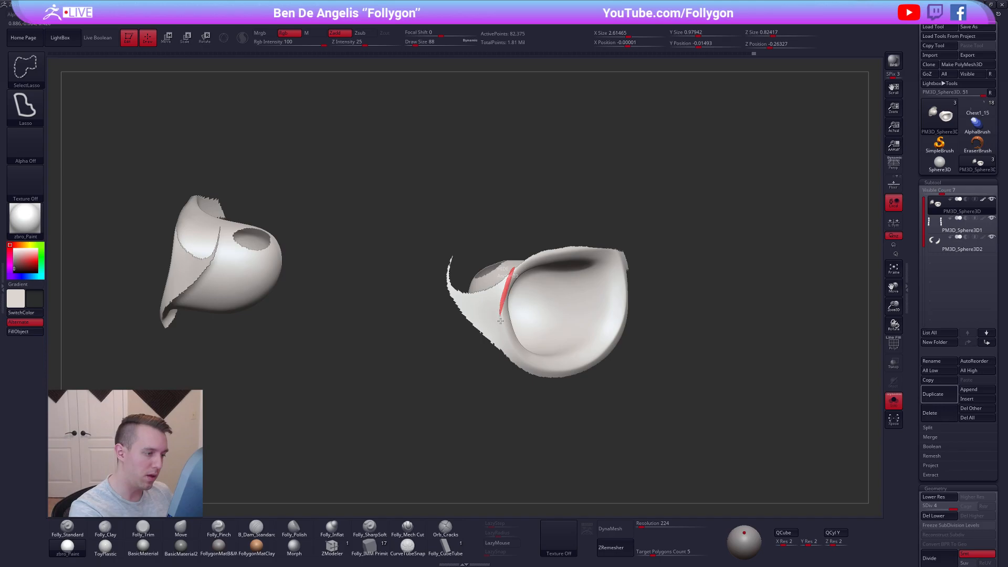
ctrl+alt+shift+drag(444, 377, 467, 231)
mouse_move(471, 173)
right_down()
mouse_move(506, 355)
mouse_move(577, 288)
right_up()
Hide the leftover flaps outside the eye sockets, keeping only the socket rims visible
key(ctrl+shift)
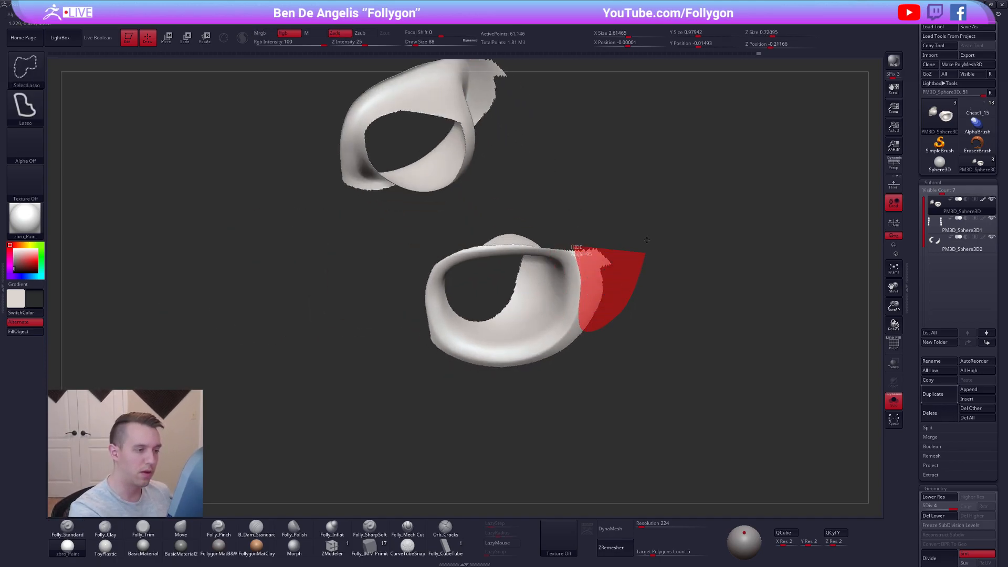
ctrl+shift+drag(646, 252, 645, 251)
right_drag(580, 315, 576, 318)
ctrl+alt+shift+drag(606, 360, 607, 358)
mouse_move(608, 358)
right_down()
mouse_move(582, 341)
mouse_move(562, 367)
mouse_move(546, 320)
mouse_move(518, 348)
mouse_move(495, 349)
right_up()
key(ctrl+shift)
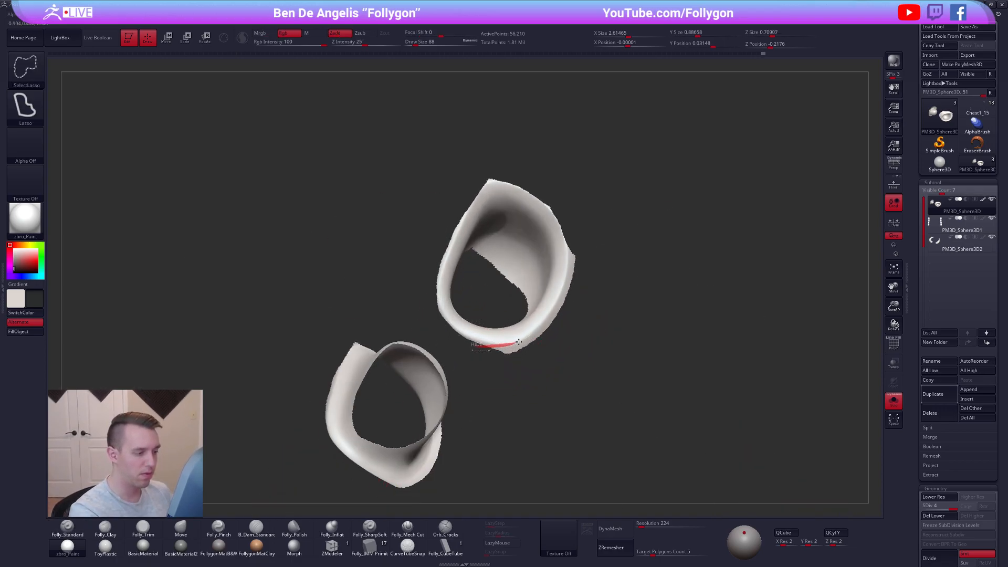
mouse_move(543, 318)
ctrl+shift+mouse_down()
mouse_move(572, 263)
mouse_move(630, 327)
mouse_move(566, 348)
ctrl+shift+mouse_up()
Assign the visible eye socket rims to their own polygroup with the wireframe displayed
mouse_move(558, 344)
right_down()
mouse_move(525, 353)
mouse_move(562, 371)
right_up()
key(shift+f)
key(ctrl+w)
ctrl+shift+click(562, 374)
Mask the skull around the eye socket interiors, group the interiors as a separate polygroup, and unhide the complete skull mesh
key(w)
ctrl+drag(561, 286, 629, 266)
key(q)
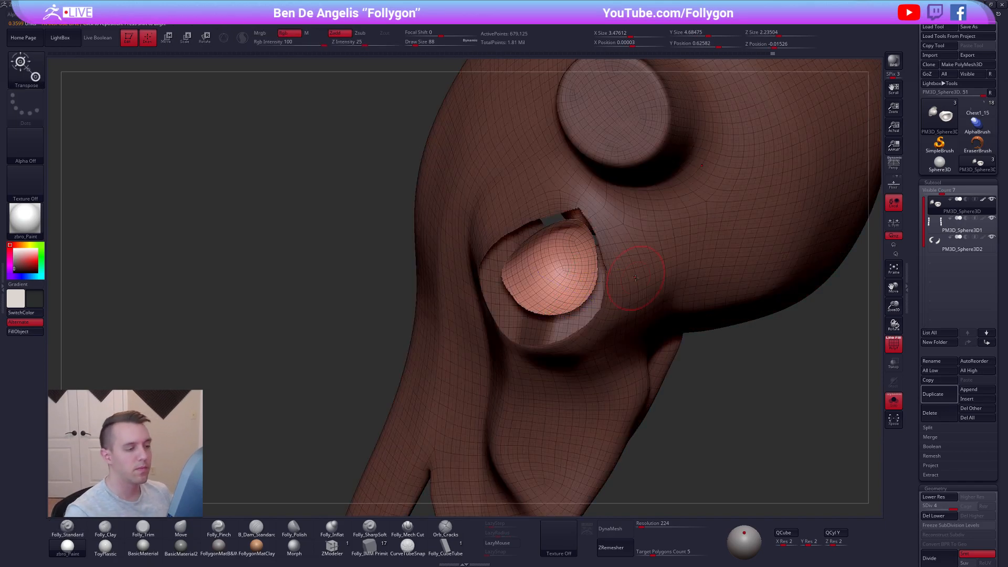
key(ctrl+w)
ctrl+shift+click(710, 378)
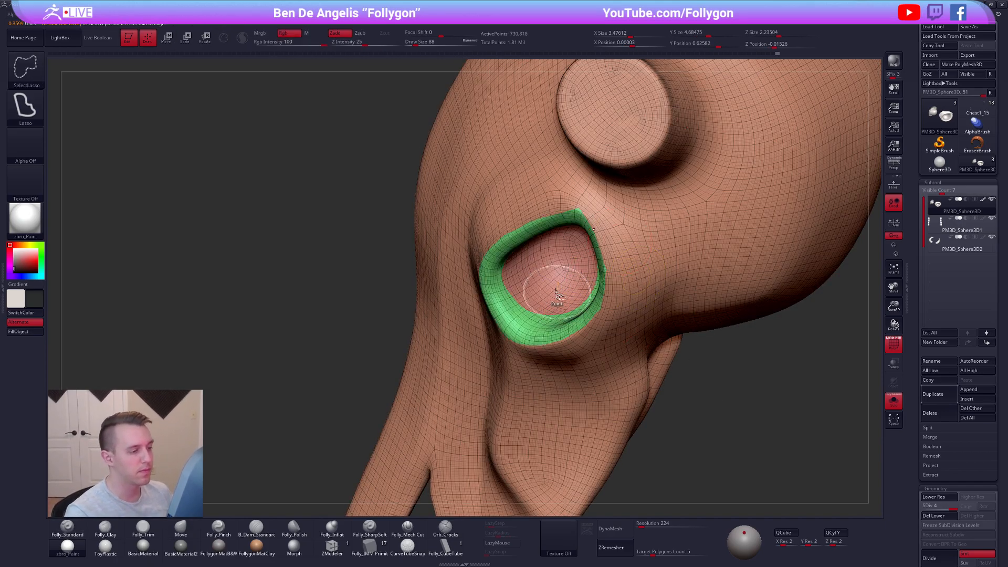
Mask the whole skull except the eye sockets using their polygroups, with the mask edge blurred and the complete mesh visible
ctrl+shift+click(540, 374)
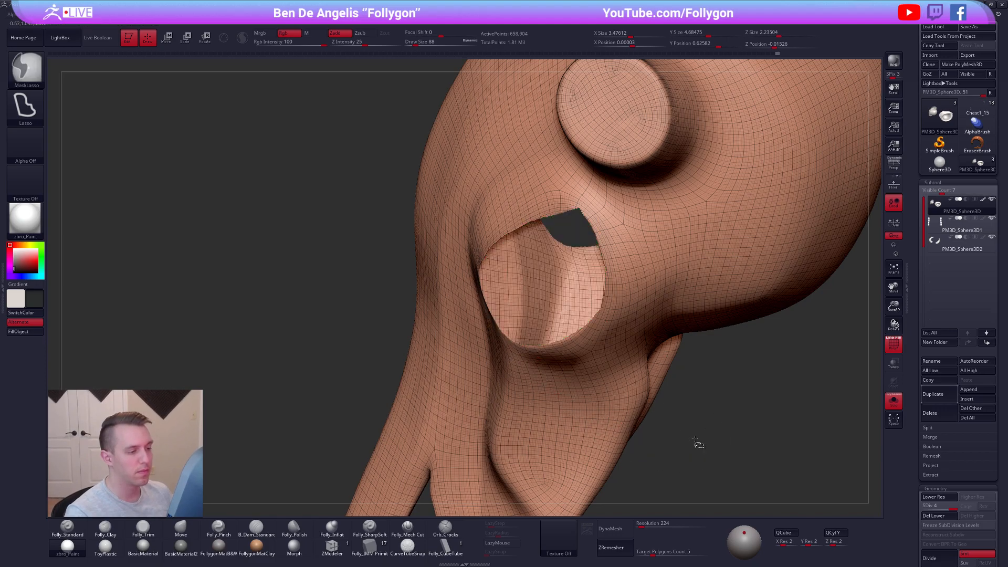
ctrl+click(697, 440)
ctrl+shift+click(699, 432)
key(shift+f)
ctrl+click(706, 423)
ctrl+click(618, 365)
ctrl+click(617, 364)
ctrl+click(618, 365)
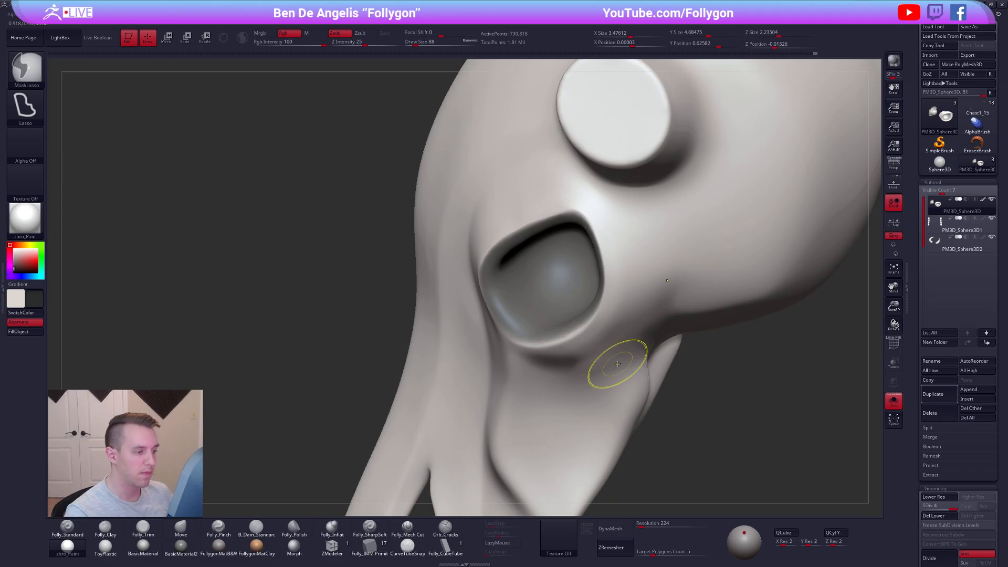
ctrl+click(742, 416)
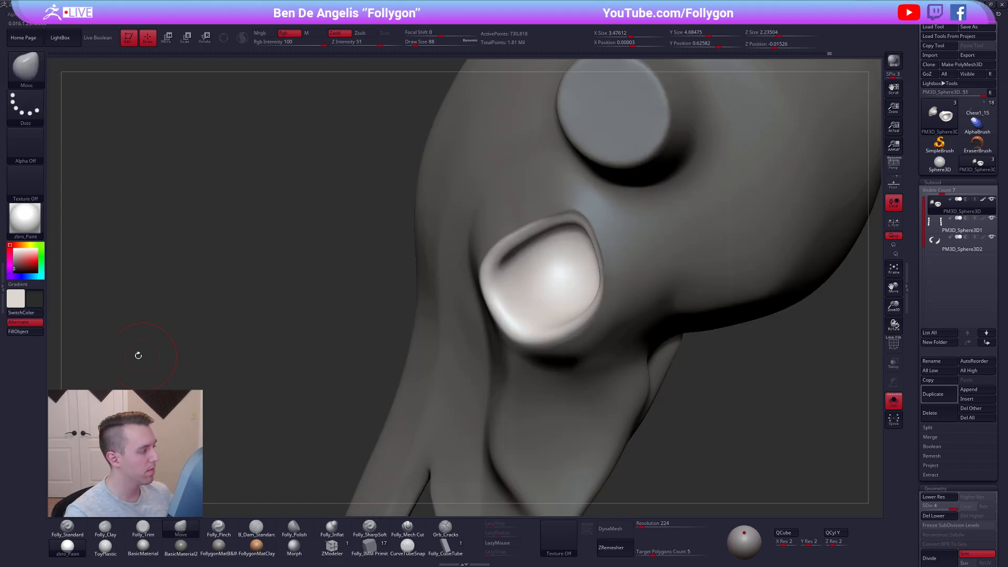
Try filling the unmasked eye sockets with the dark colour, and undo the fill
click(30, 335)
mouse_move(218, 333)
ctrl+mouse_down()
mouse_move(371, 326)
mouse_move(320, 268)
mouse_move(488, 318)
mouse_move(576, 314)
ctrl+mouse_up()
drag(532, 363, 573, 349)
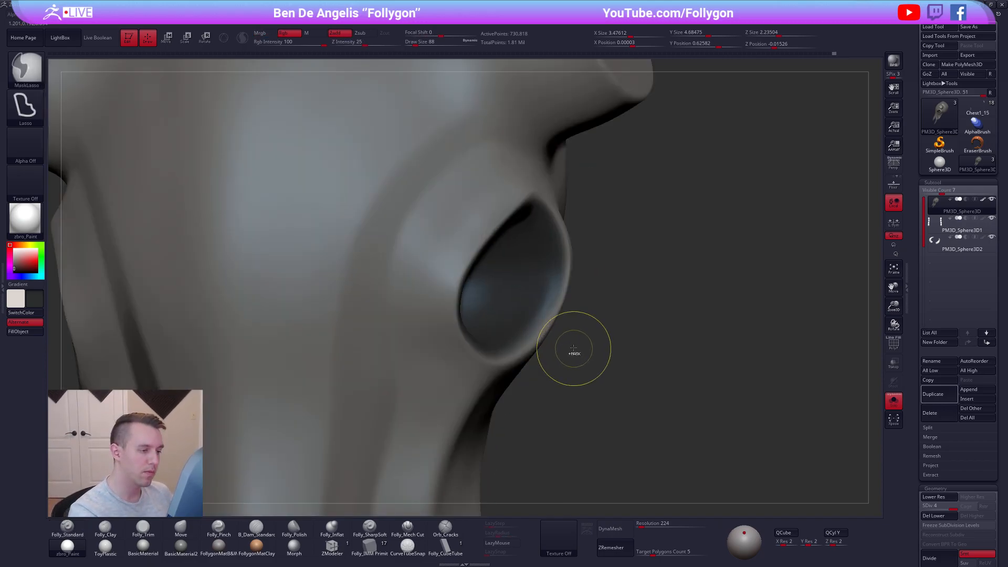
key(ctrl+z)
key(ctrl+shift+z)
key(ctrl+z)
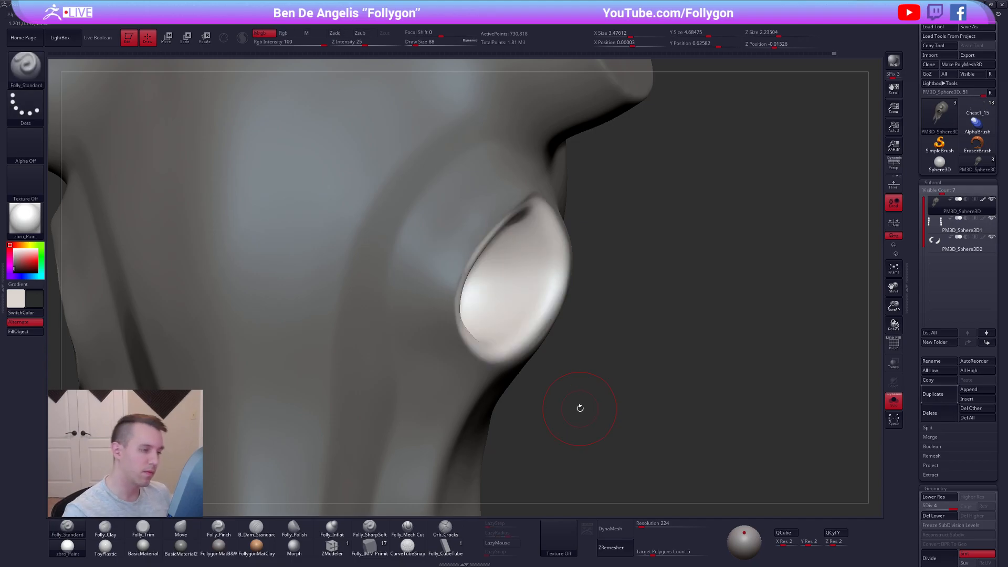
Sharpen the mask edge, fill the eye sockets with the dark colour, and clear the mask
ctrl+alt+click(525, 299)
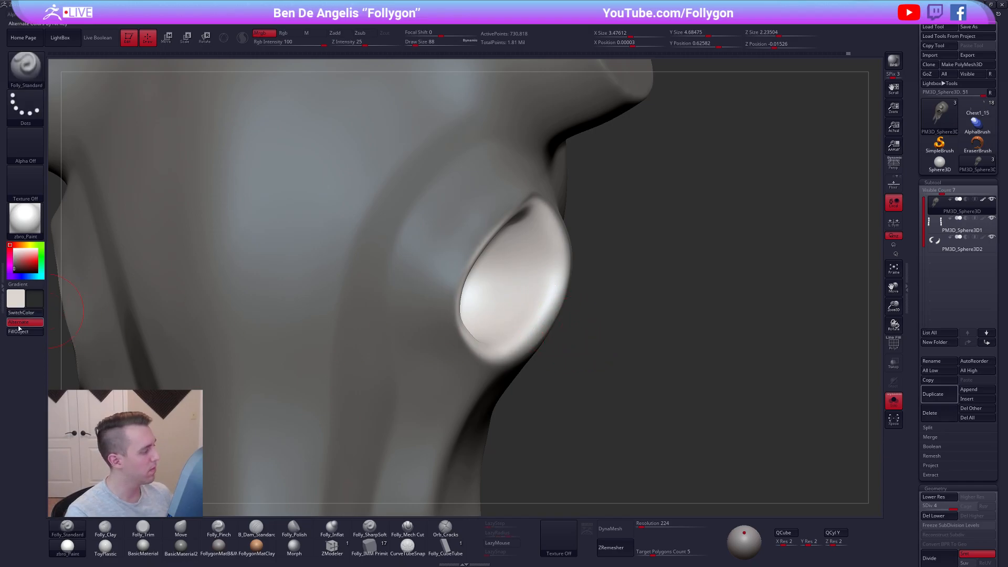
click(22, 330)
ctrl+click(604, 365)
ctrl+click(603, 365)
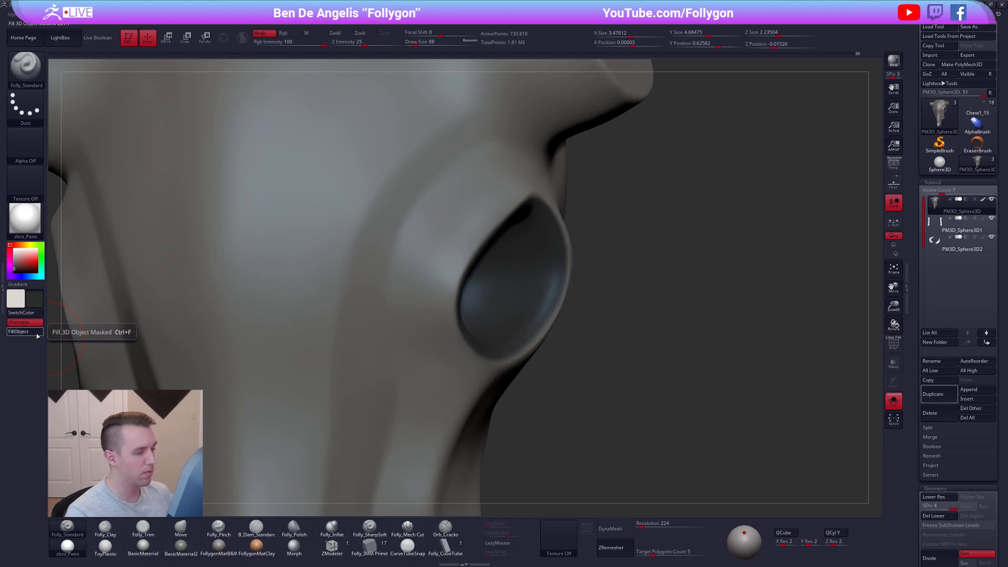
key(ctrl)
mouse_move(588, 406)
ctrl+mouse_down()
mouse_move(611, 410)
mouse_move(601, 422)
mouse_move(587, 384)
ctrl+mouse_up()
Touch up the dark paint edge around the eye socket rim with a draw size of 21, and leave solo mode
mouse_move(508, 341)
right_down()
mouse_move(488, 349)
mouse_move(481, 381)
mouse_move(507, 369)
mouse_move(428, 407)
right_up()
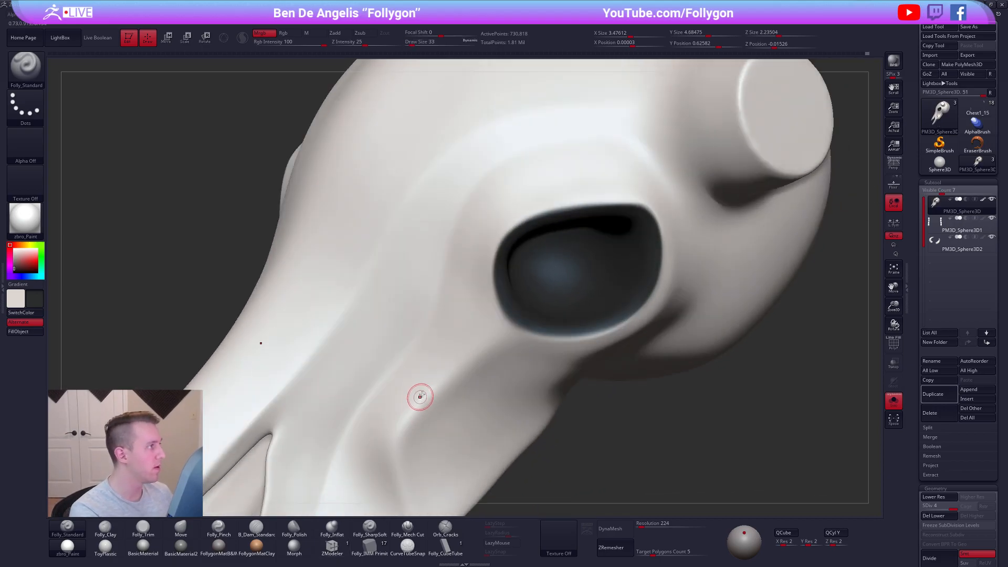
key(v)
key(space)
drag(508, 335, 507, 335)
mouse_move(457, 242)
right_down()
mouse_move(494, 252)
mouse_move(500, 239)
right_up()
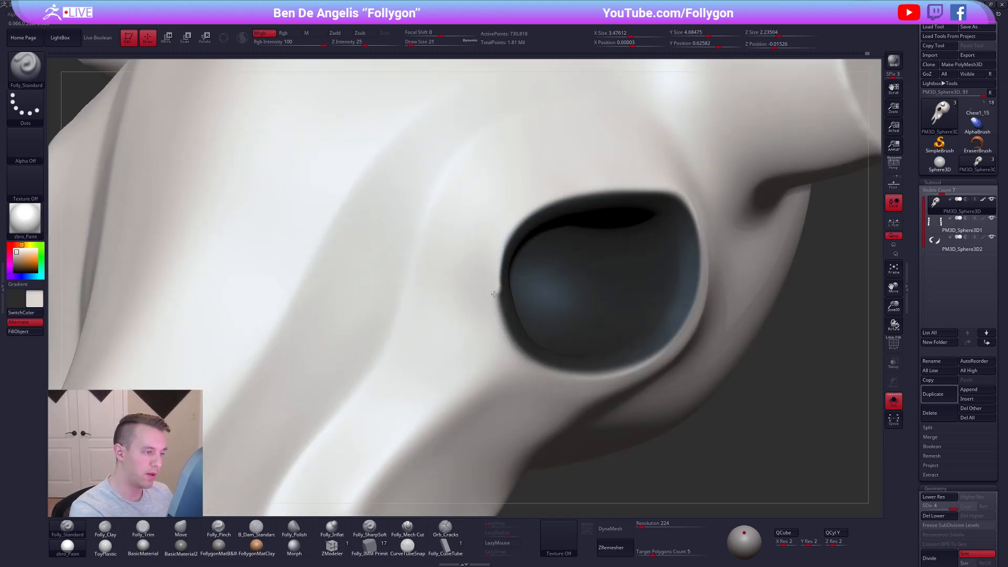
right_drag(519, 348, 508, 294)
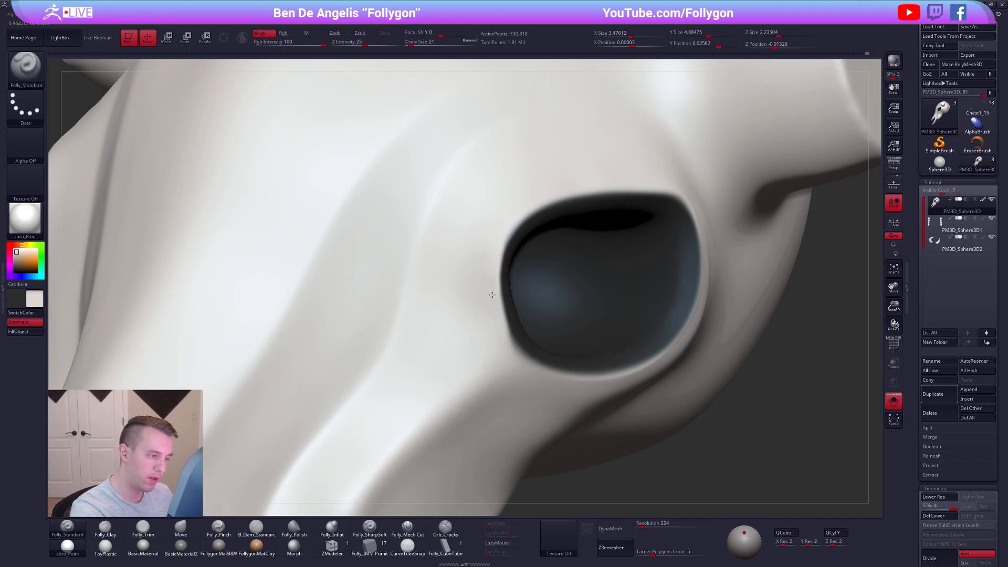
ctrl+right_drag(561, 397, 559, 345)
right_drag(624, 419, 663, 420)
ctrl+right_drag(662, 420, 647, 403)
key(alt+s)
right_drag(699, 456, 646, 489)
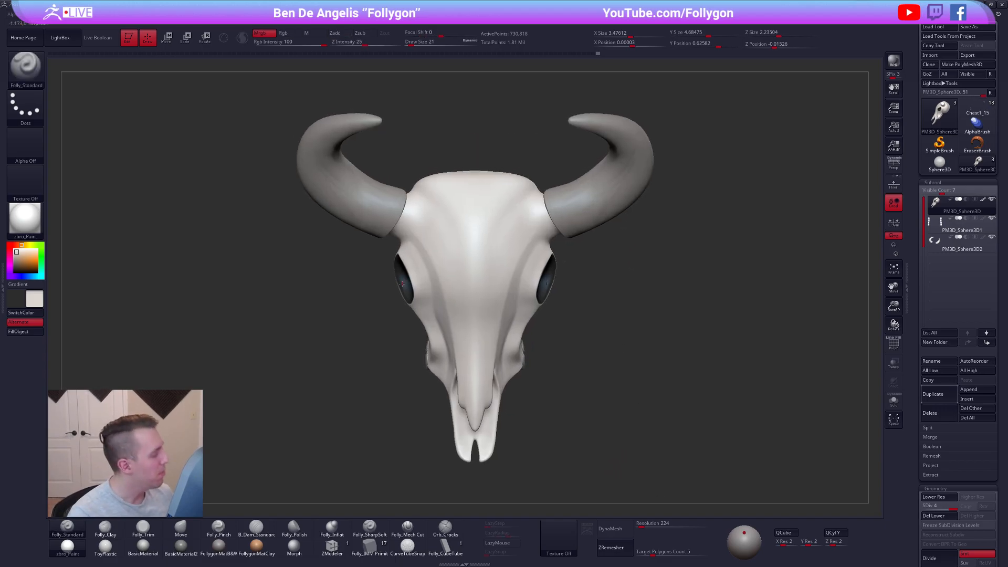
Fill the horns with a dark brown sampled from the bison skull reference image, and hide the references
alt+click(589, 240)
key(shift+z)
key(z)
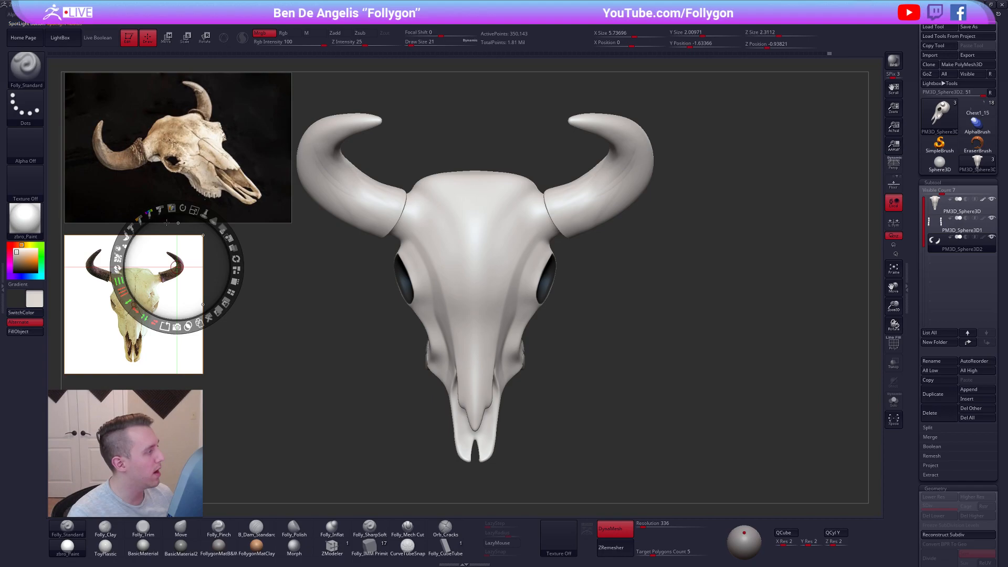
key(shift+z)
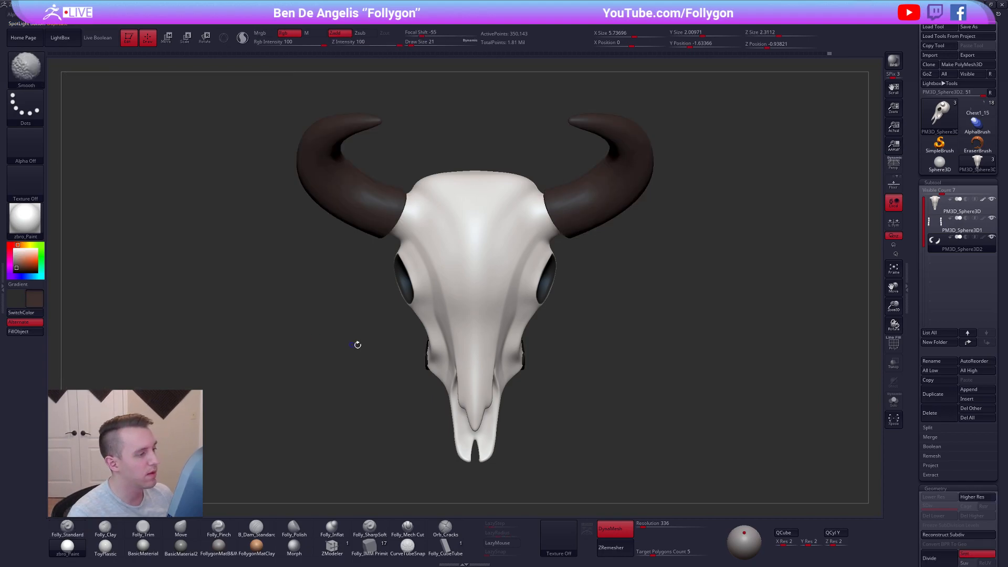
right_drag(473, 313, 450, 303)
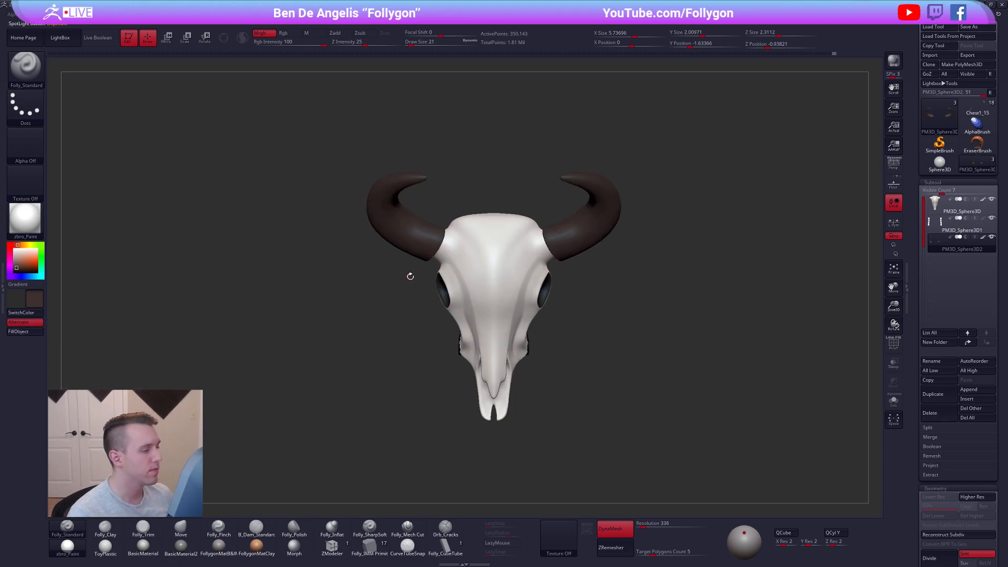
Tint the horns with a lighter brown (139, 112, 80) using a fill at 15 Rgb intensity
drag(320, 48, 290, 46)
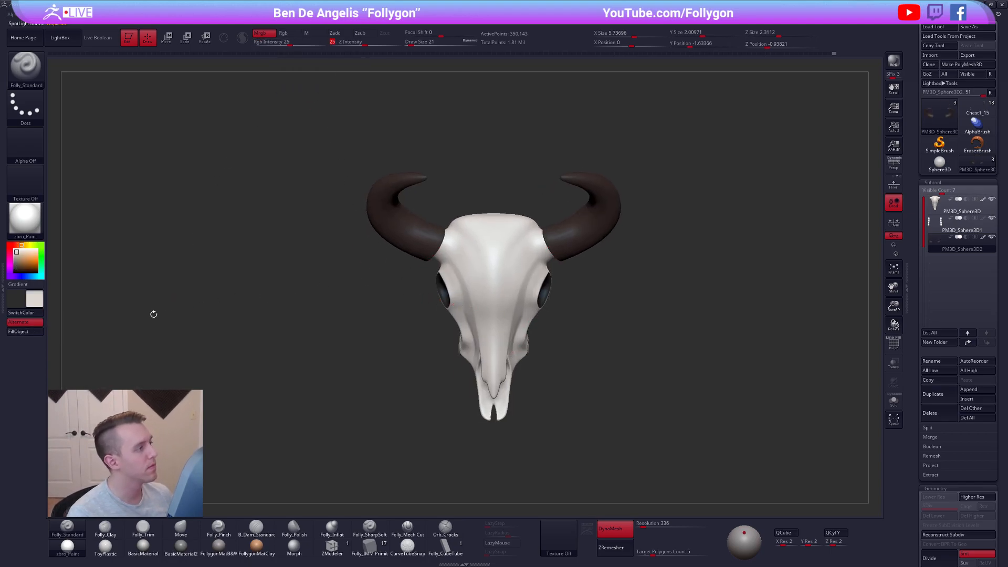
right_drag(377, 348, 417, 250)
key(c)
drag(15, 259, 25, 263)
click(22, 245)
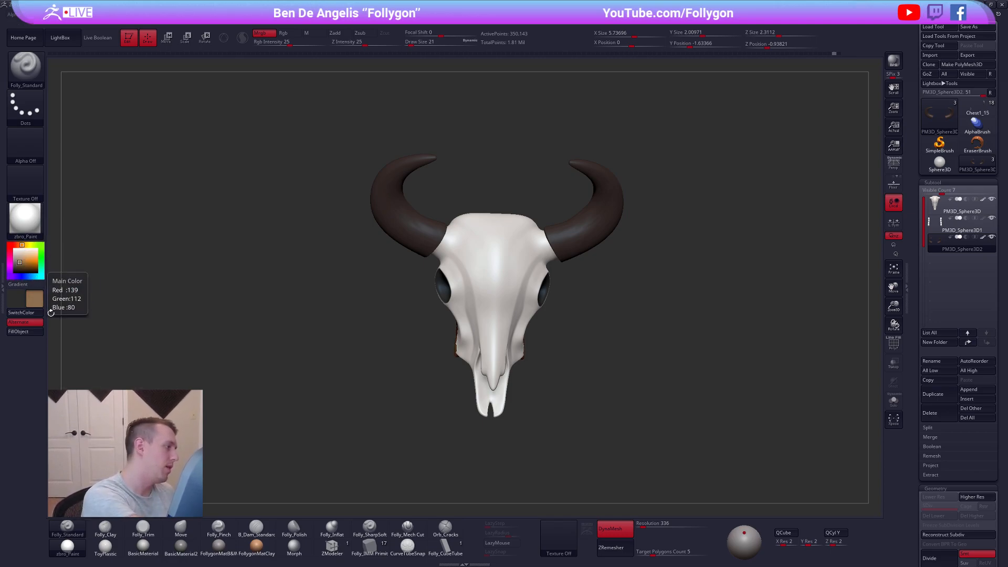
click(285, 43)
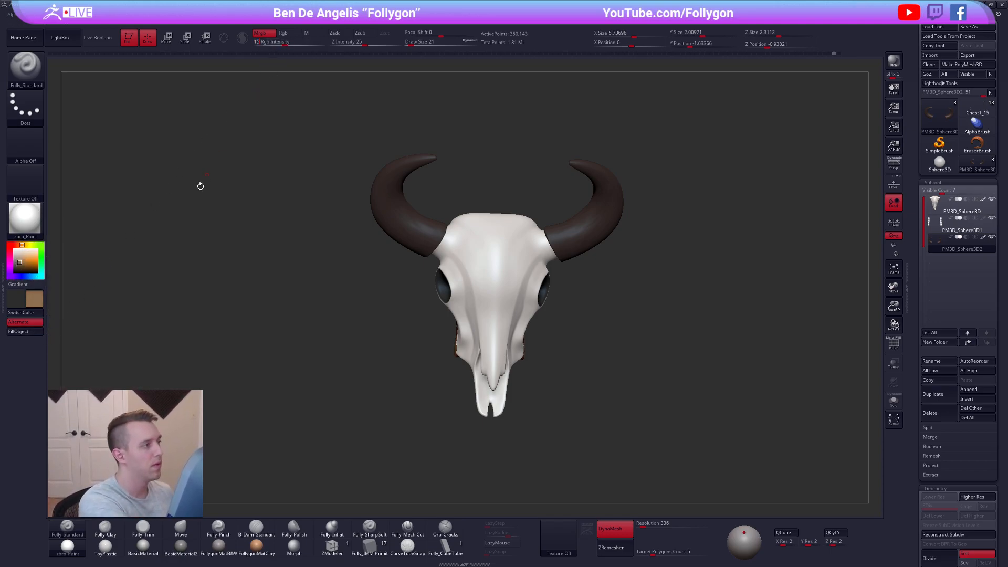
click(39, 338)
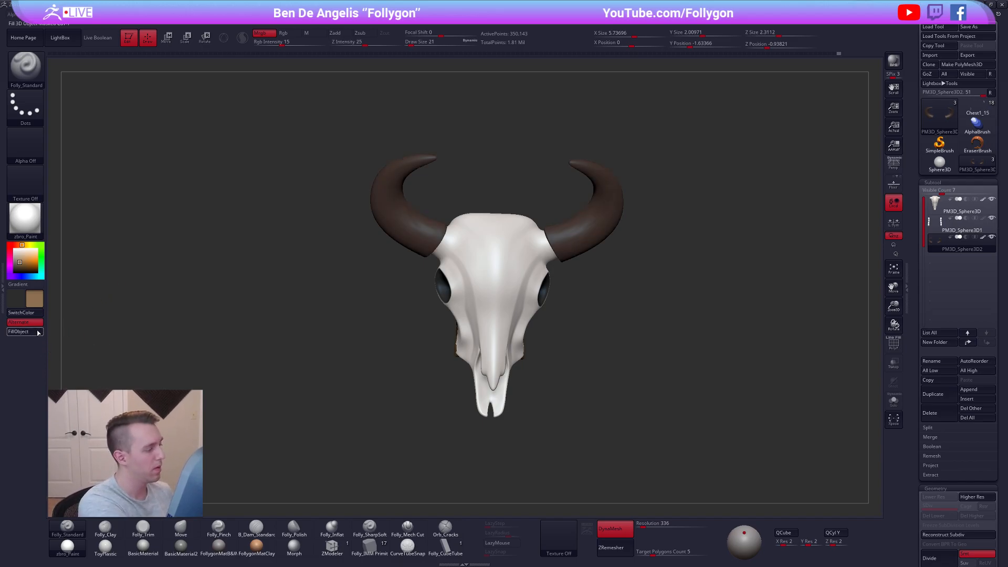
drag(219, 399, 386, 408)
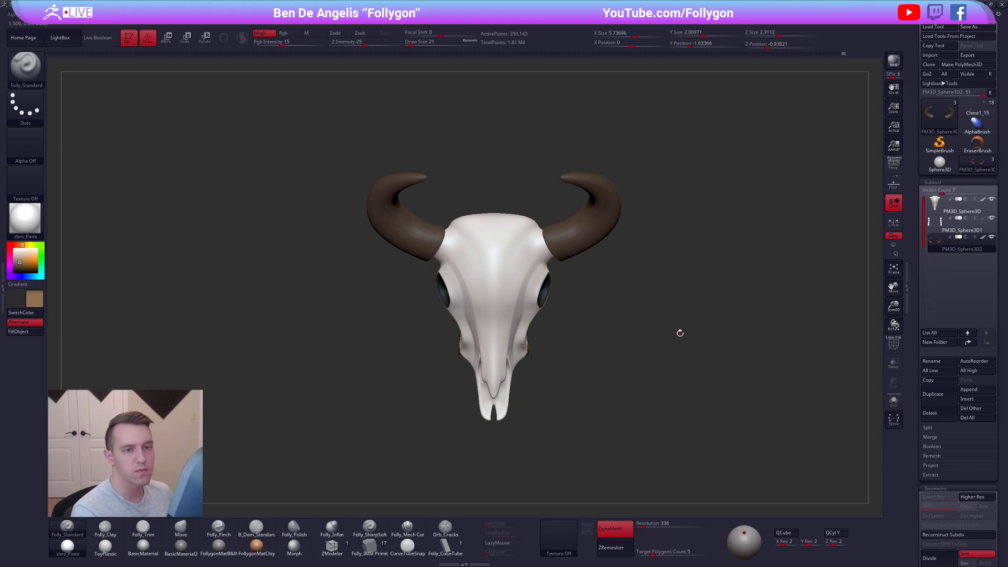
drag(572, 351, 562, 377)
Sample the skull's off-white colour, set Rgb intensity to 100, and undo a trial fill of the horns with it
key(c)
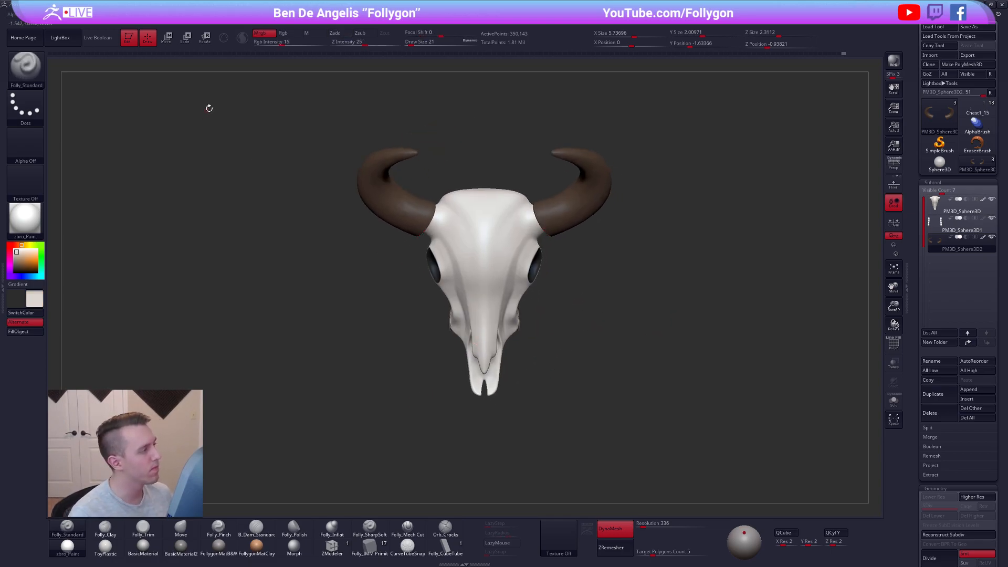
click(326, 43)
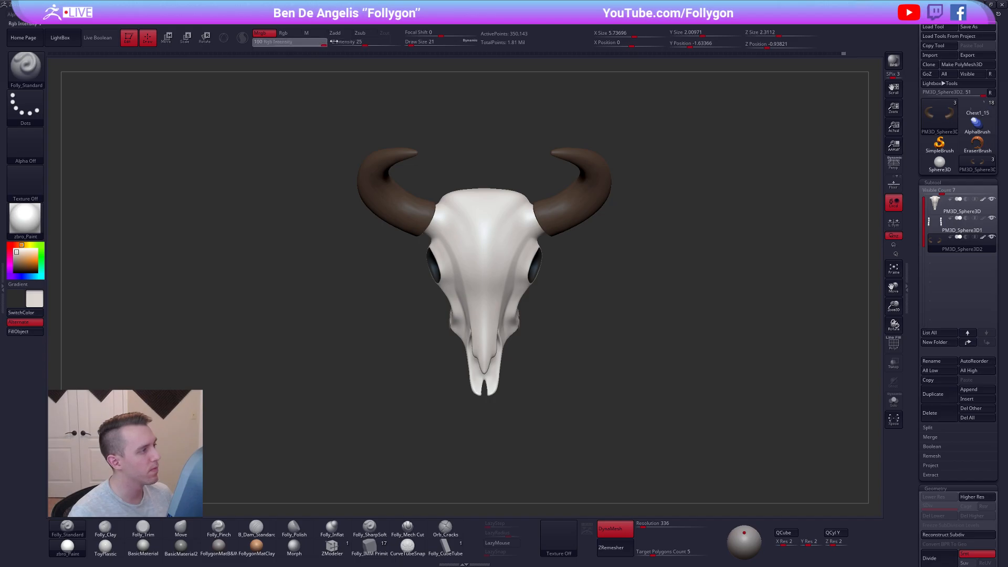
click(41, 332)
drag(368, 388, 501, 349)
key(ctrl+z)
Select the teeth subtool and fill it with the sampled off-white colour
alt+click(429, 336)
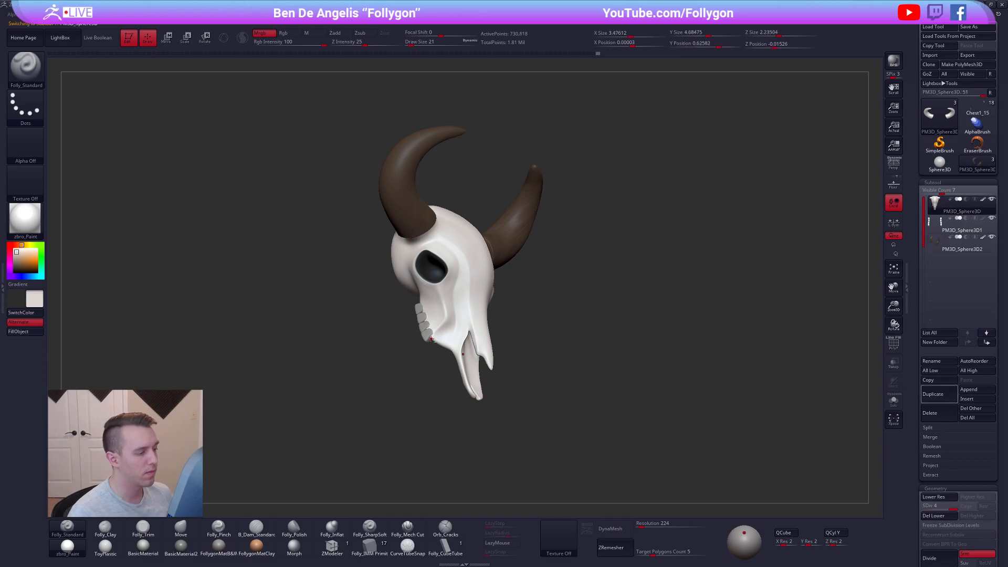
alt+click(422, 327)
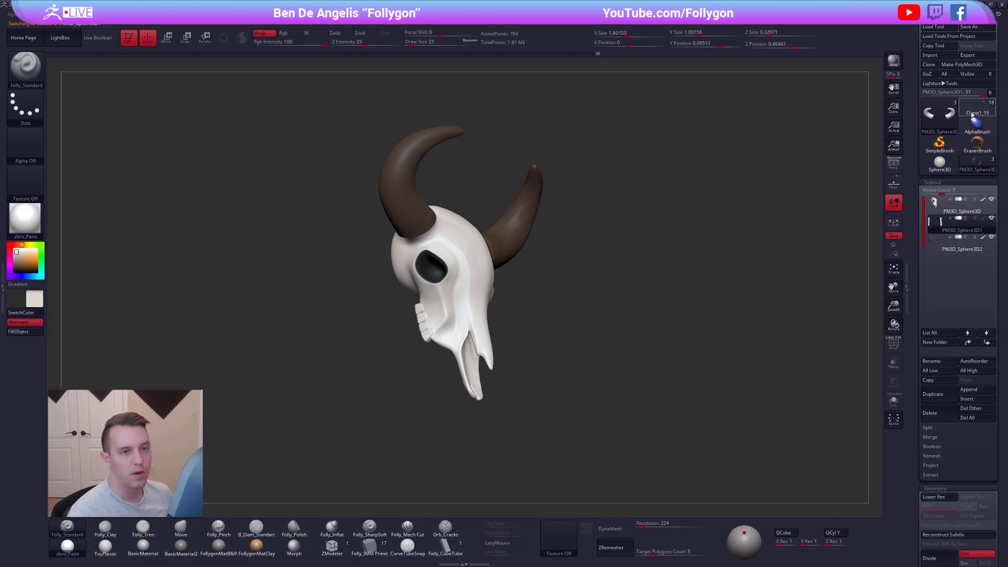
click(972, 114)
click(976, 162)
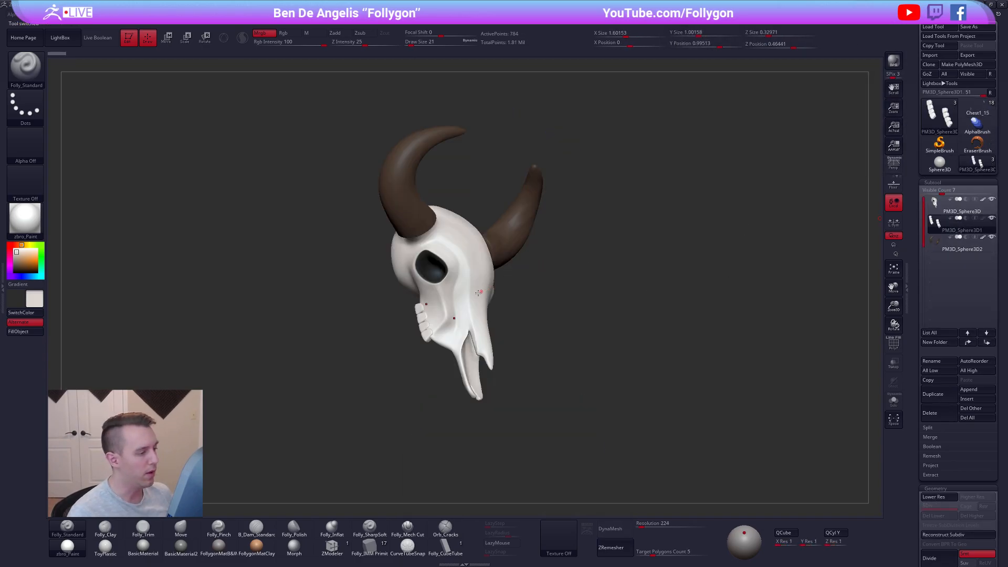
click(29, 332)
drag(352, 352, 247, 357)
alt+drag(454, 355, 479, 369)
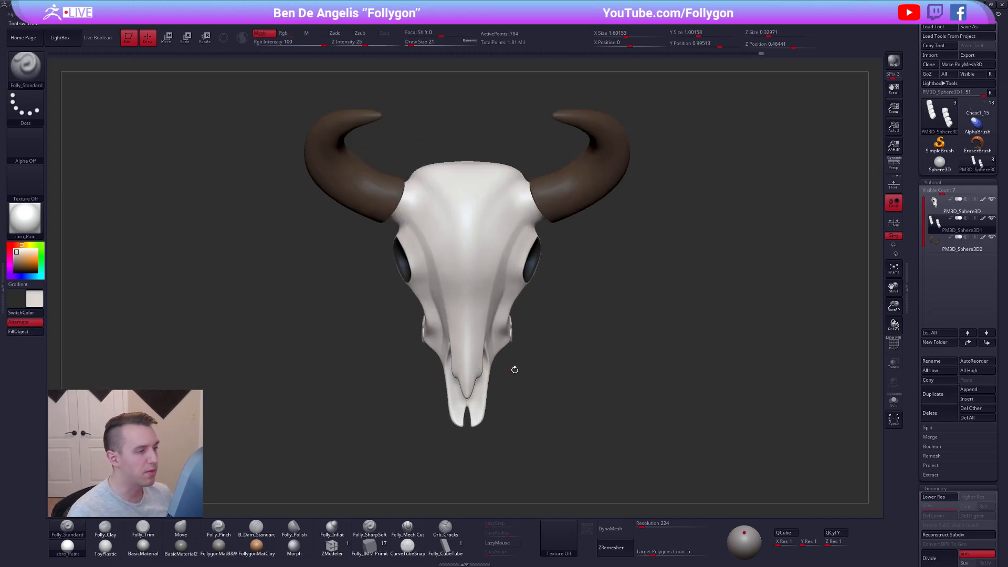
Turn off DynaMesh for the horns and ZRemesh them with a target polygons count of 1
alt+drag(591, 348, 583, 368)
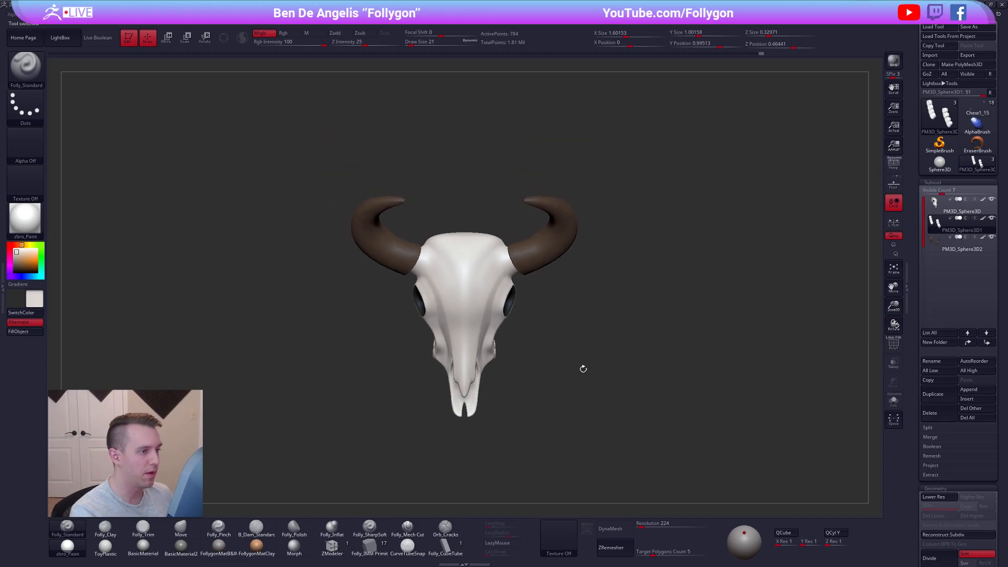
alt+click(556, 247)
alt+drag(593, 294, 616, 273)
click(621, 527)
click(648, 551)
text(1)
key(Tab)
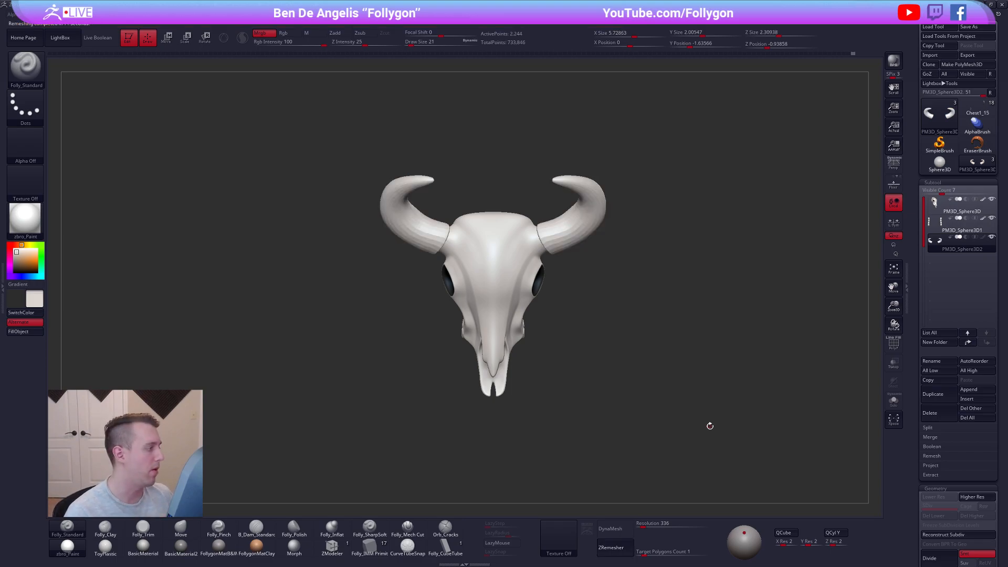
Fill the remeshed horns with the brown sampled from their state before remeshing, and turn on dynamic subdivision for them
key(ctrl+z)
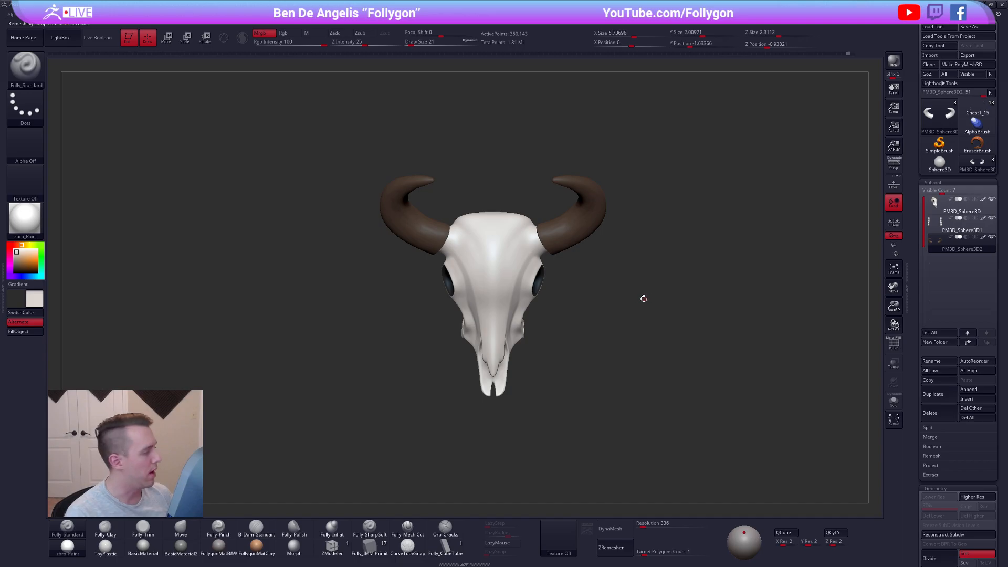
key(c)
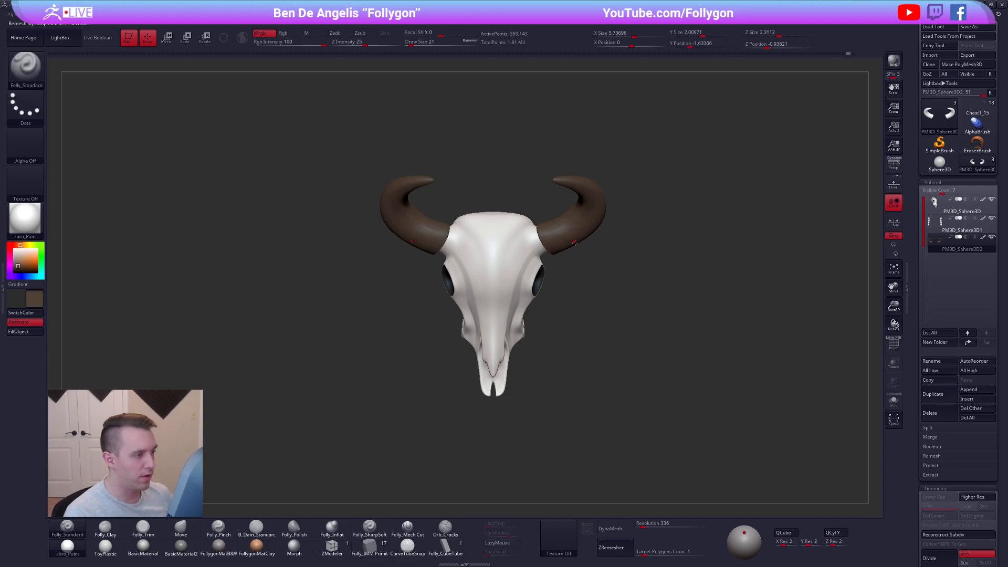
key(f)
key(shift+f)
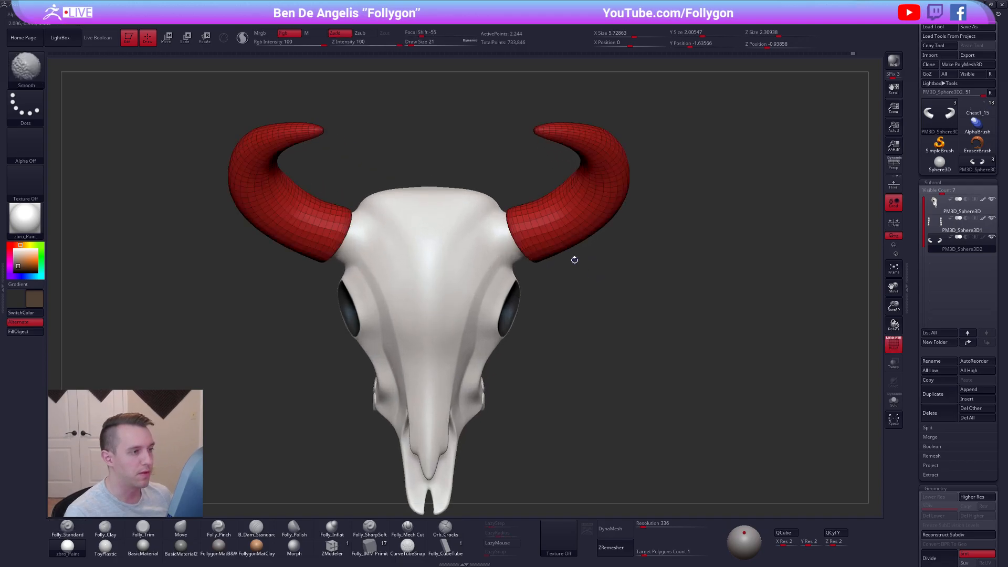
key(shift+f)
mouse_move(581, 286)
alt+mouse_down()
mouse_move(572, 294)
mouse_move(605, 325)
alt+mouse_up()
key(d)
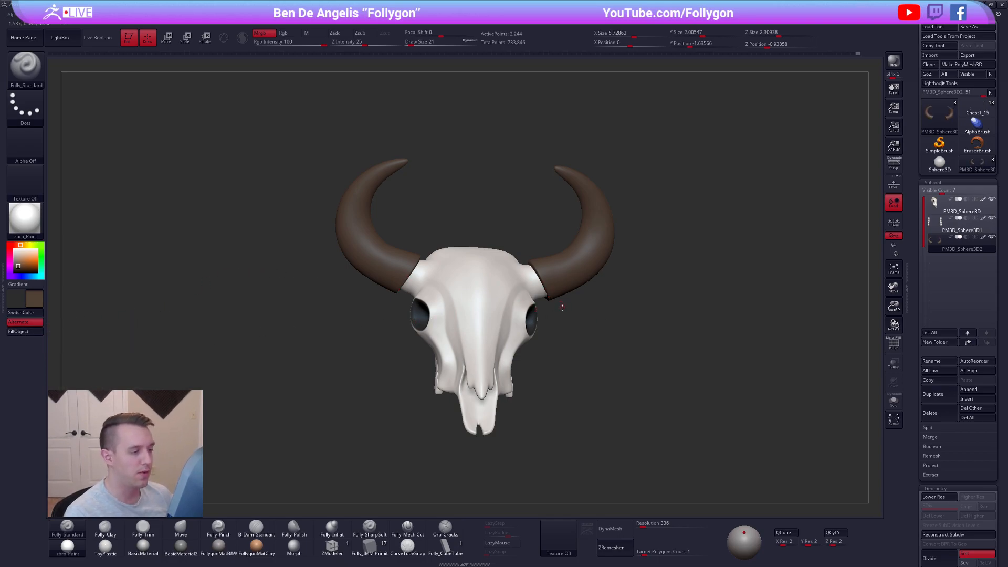
Switch to the Chest1_15 character model and isolate its arms subtool with the polygroup wireframe displayed
drag(562, 306, 558, 334)
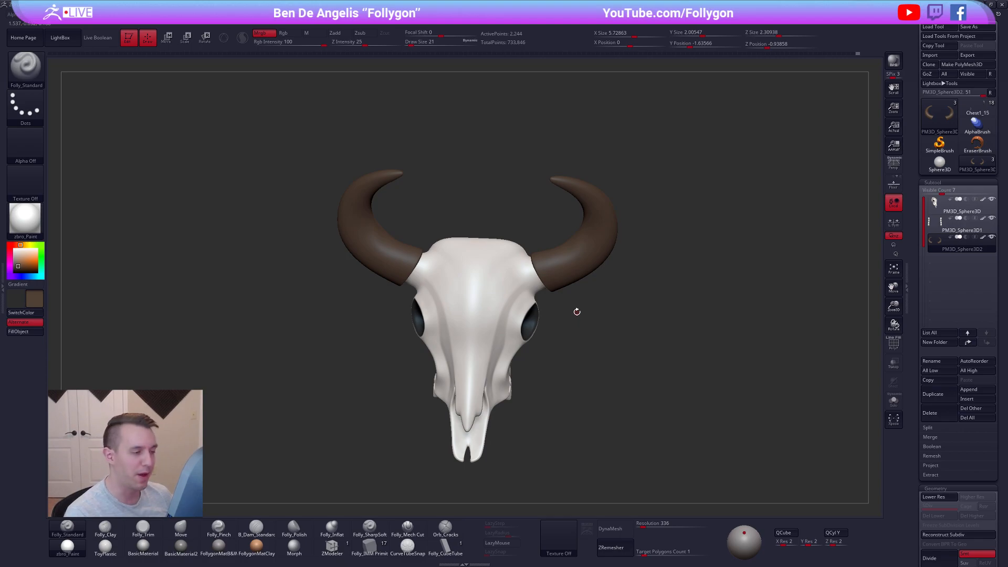
mouse_move(579, 312)
mouse_down()
mouse_move(576, 329)
mouse_move(574, 309)
mouse_up()
alt+drag(583, 323, 553, 300)
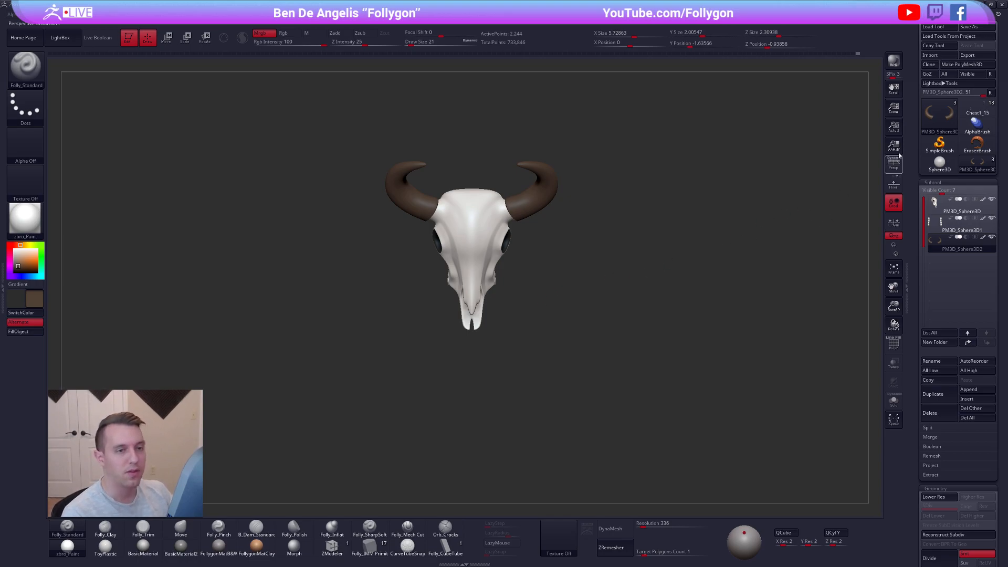
click(977, 108)
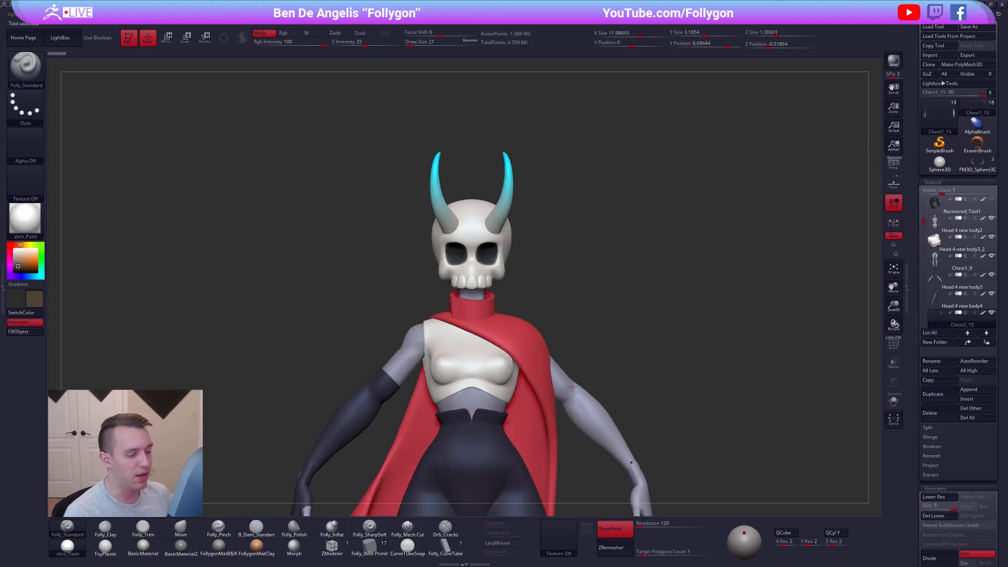
alt+click(573, 386)
key(alt+s)
alt+right_drag(600, 416, 581, 366)
key(shift+f)
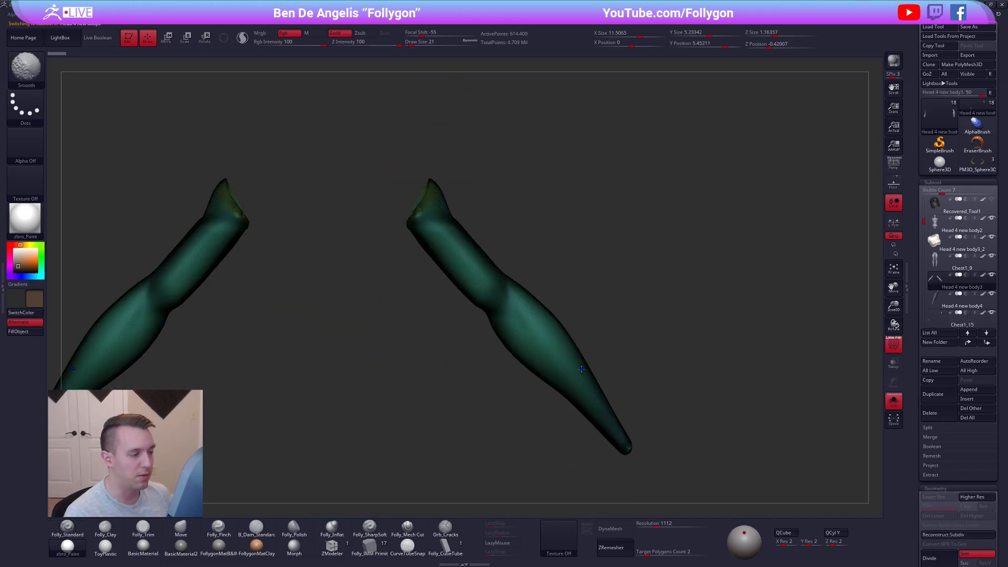
Hide the wireframe, bring back all the character's subtools and view the full figure from head to feet
right_drag(528, 323, 555, 340)
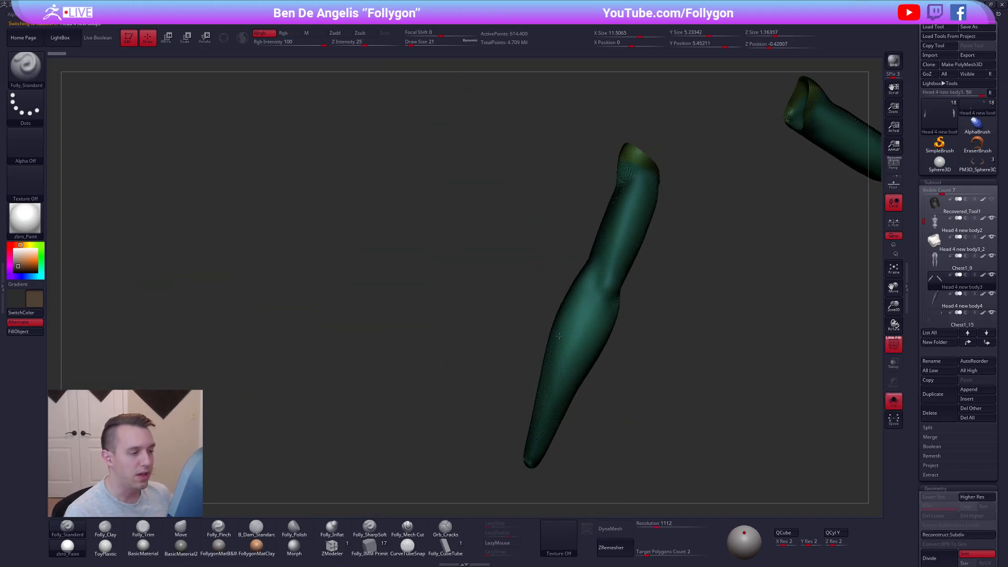
key(shift+f)
right_drag(611, 287, 679, 288)
key(alt+s)
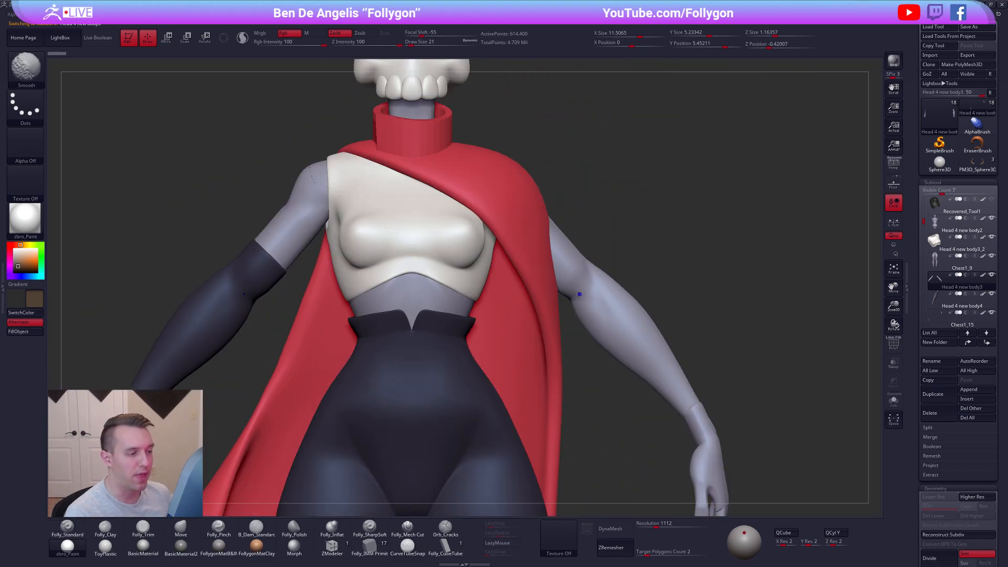
ctrl+right_drag(576, 295, 597, 252)
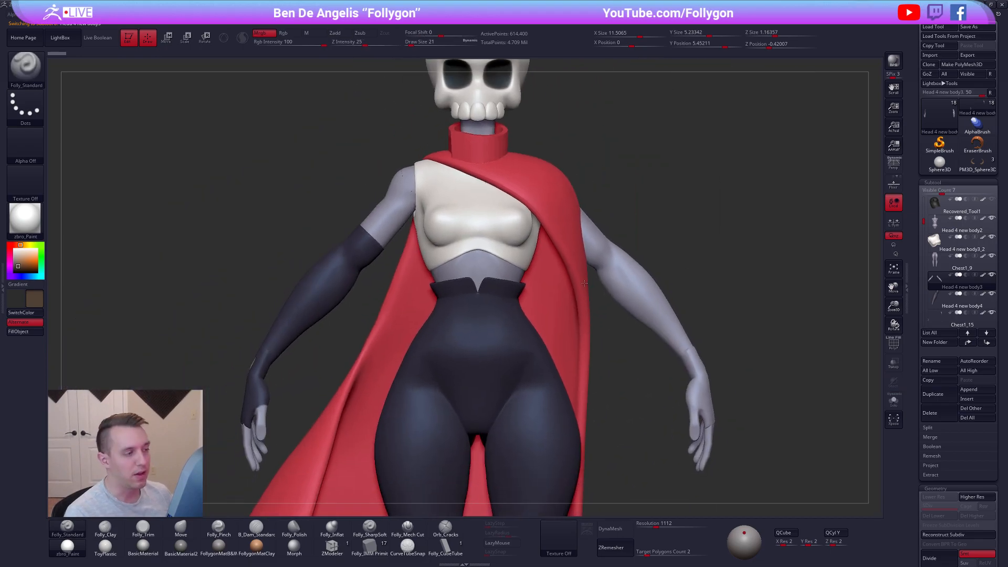
ctrl+right_drag(593, 294, 551, 272)
alt+right_drag(596, 300, 559, 280)
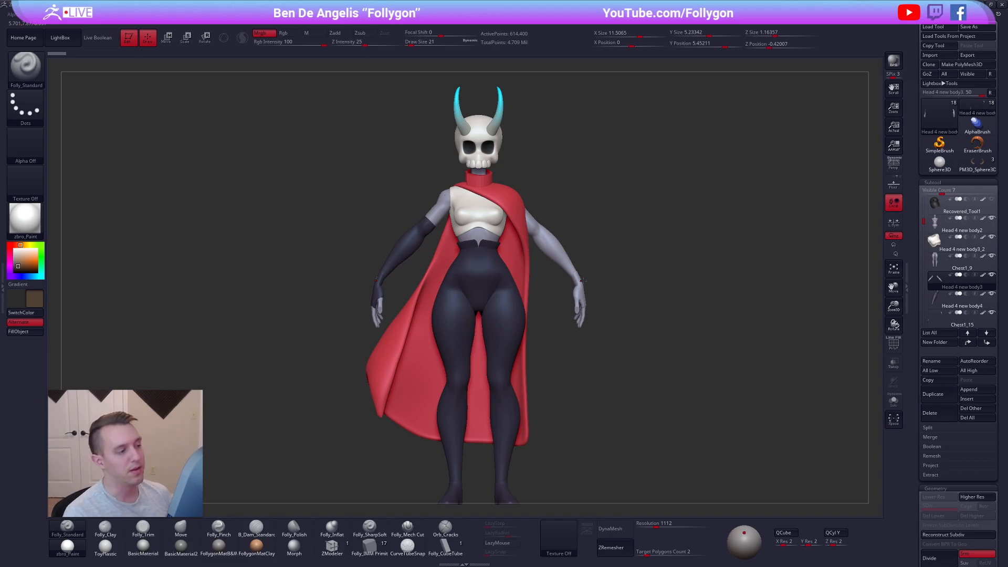
ctrl+right_drag(548, 285, 548, 288)
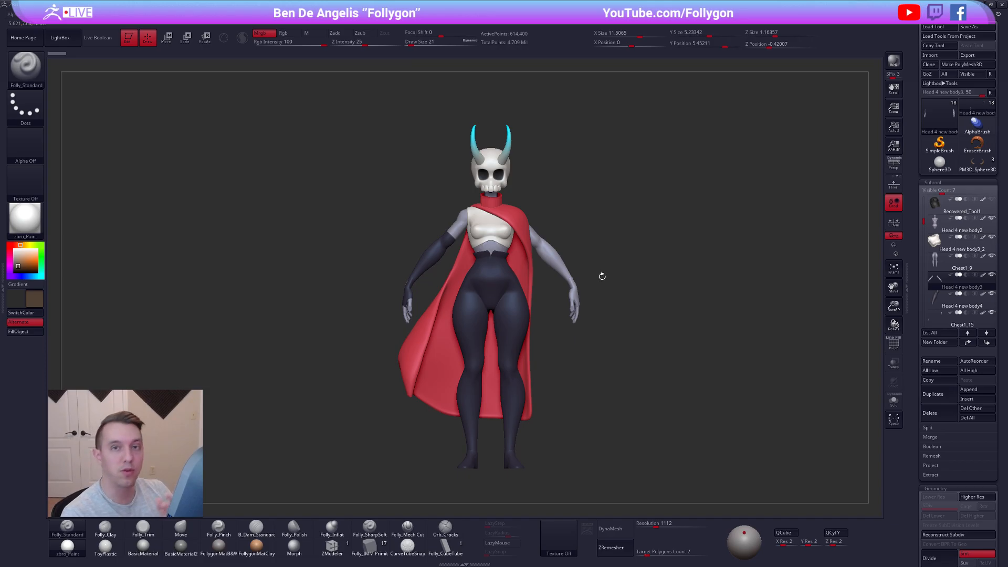
Switch to the bison skull model and slightly reshape its horns with the Move brush
click(976, 164)
alt+drag(518, 180, 589, 292)
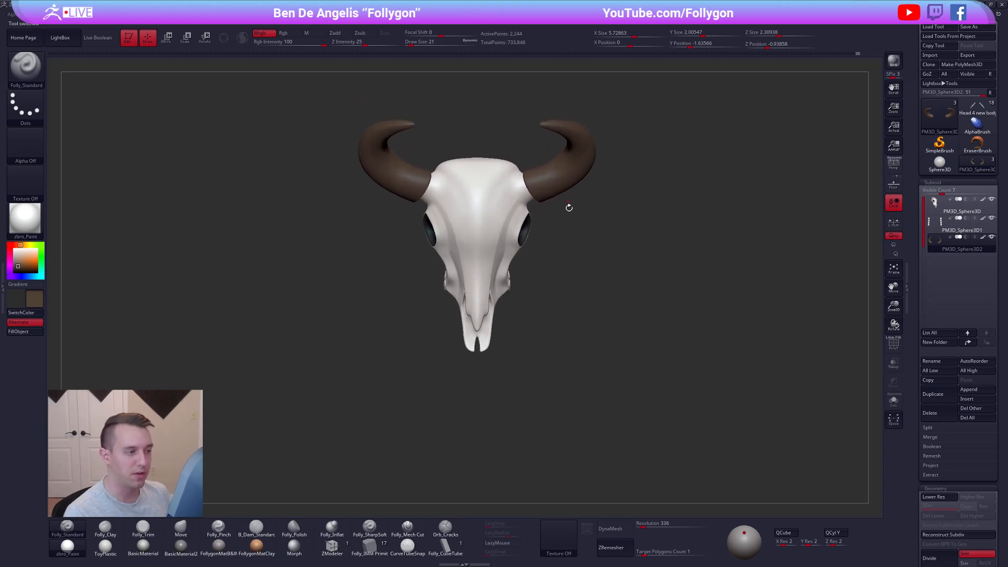
alt+drag(568, 200, 586, 280)
key(b)
key(m)
key(v)
key(space)
drag(546, 226, 561, 226)
mouse_move(571, 306)
alt+mouse_down()
mouse_move(587, 360)
mouse_move(582, 343)
mouse_move(558, 341)
mouse_move(548, 312)
mouse_move(604, 302)
mouse_move(526, 284)
mouse_move(562, 278)
mouse_move(543, 271)
mouse_move(542, 293)
alt+mouse_up()
Check the horns' polygon wireframe in isolation, and return to the complete skull
key(shift+f)
key(shift+f)
key(alt+s)
key(alt+s)
key(space)
mouse_move(543, 294)
right_down()
mouse_move(537, 288)
mouse_move(546, 310)
mouse_move(571, 281)
mouse_move(582, 311)
mouse_move(654, 315)
mouse_move(633, 312)
right_up()
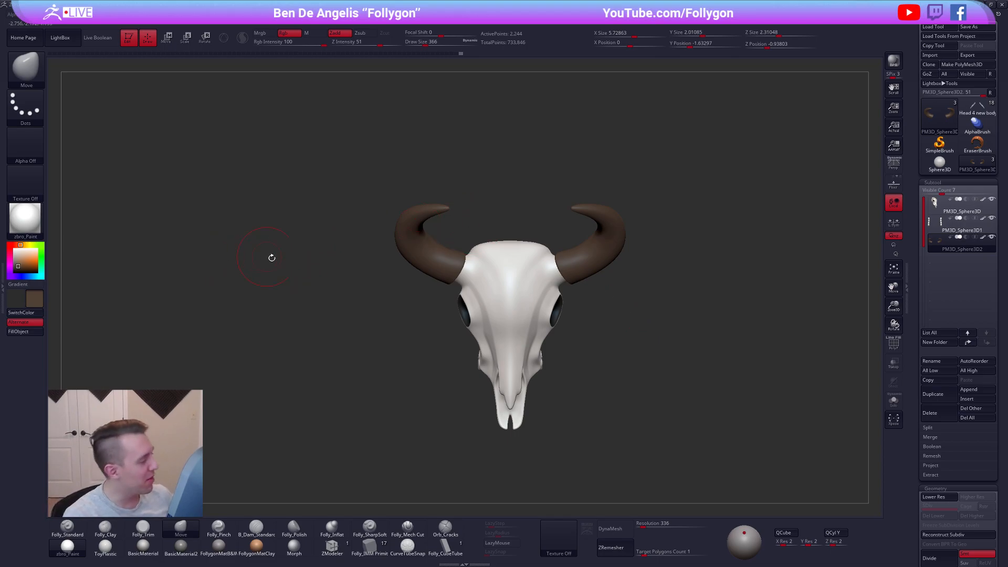
drag(643, 325, 623, 304)
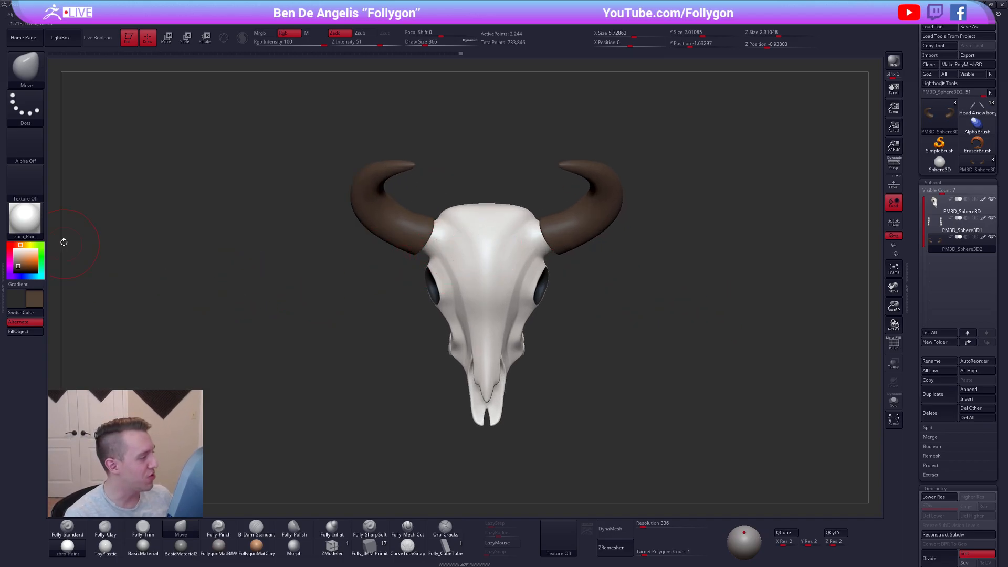
Choose the SkinShade4 material with material-only painting, and make the skull the active subtool
key(m)
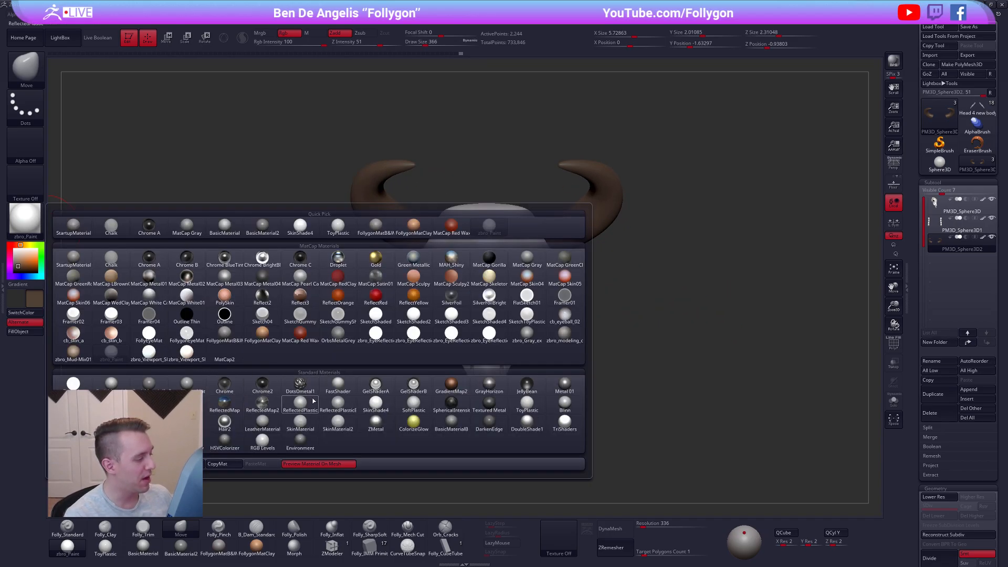
click(377, 404)
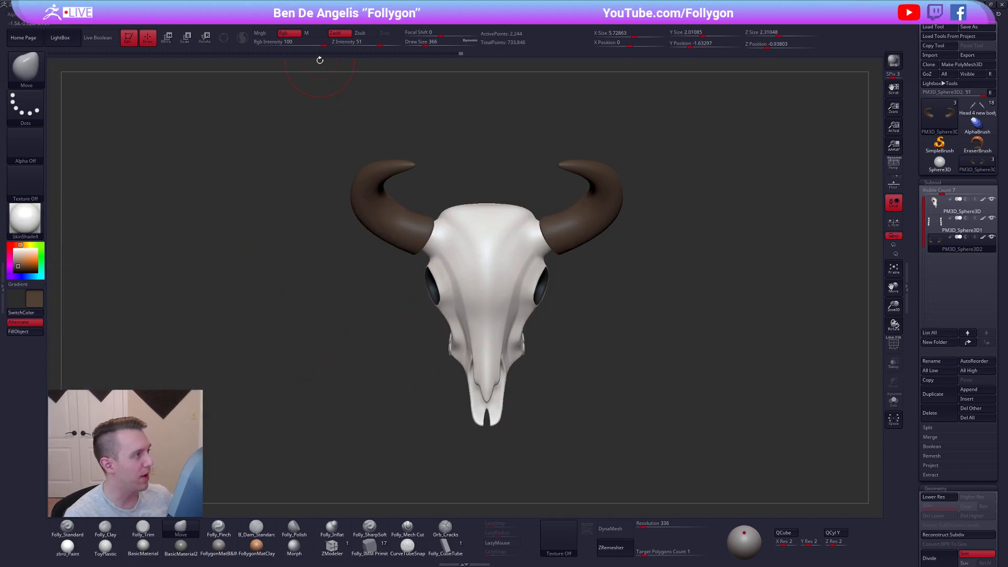
key(1)
click(315, 35)
alt+click(446, 269)
drag(313, 353, 461, 308)
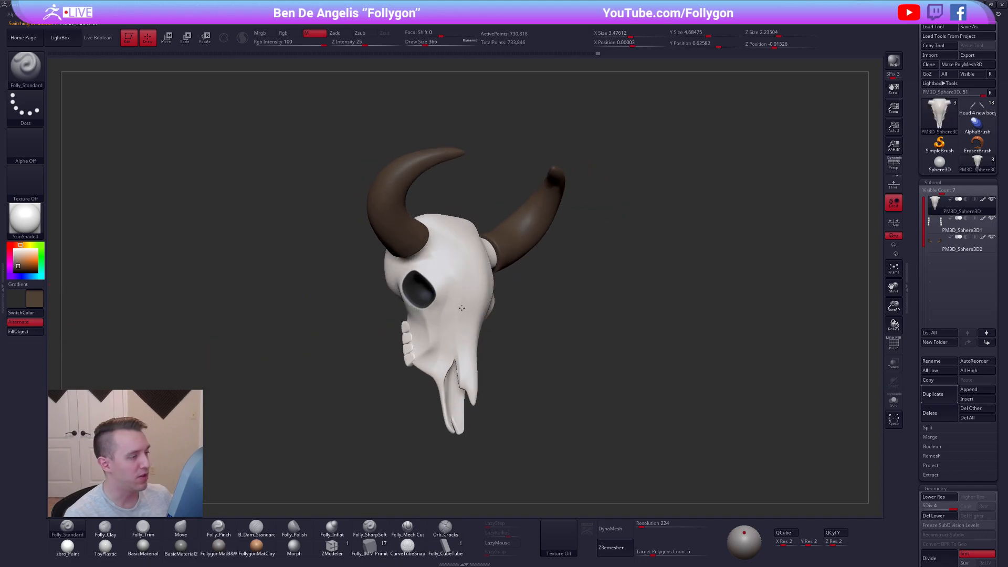
shift+drag(524, 362, 507, 360)
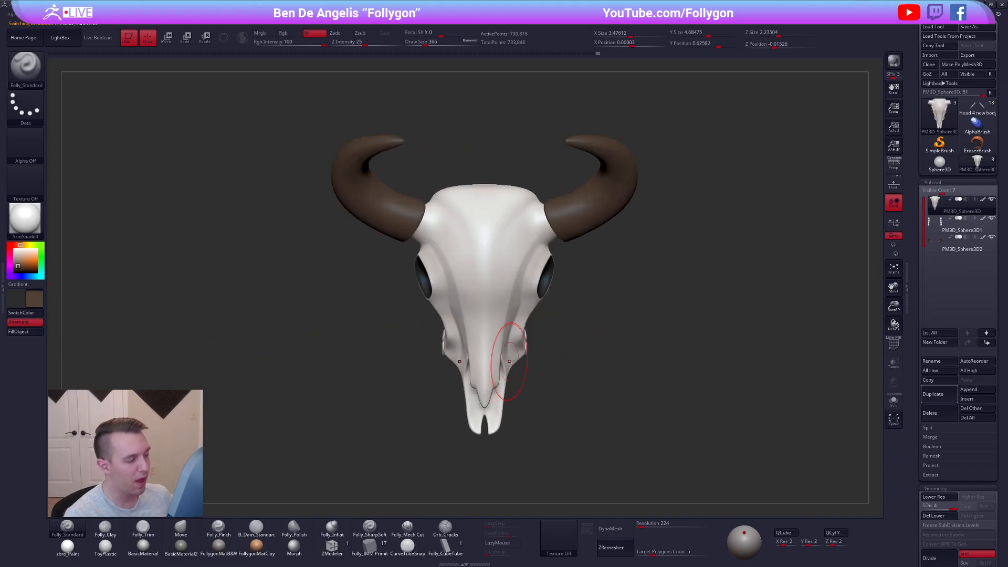
Frame the full character model with perspective turned on, and return to the bison skull model
click(975, 116)
key(f)
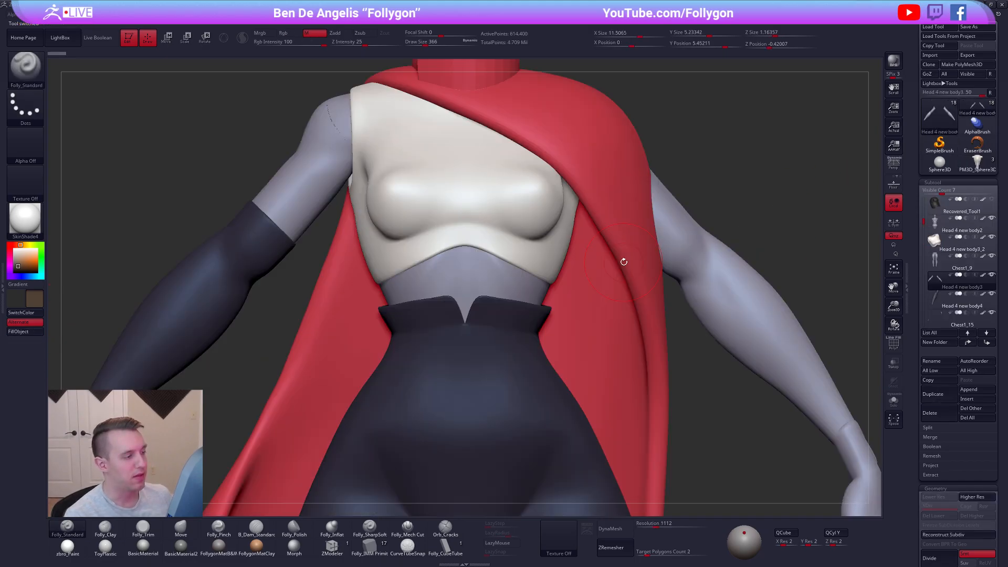
key(f)
click(893, 166)
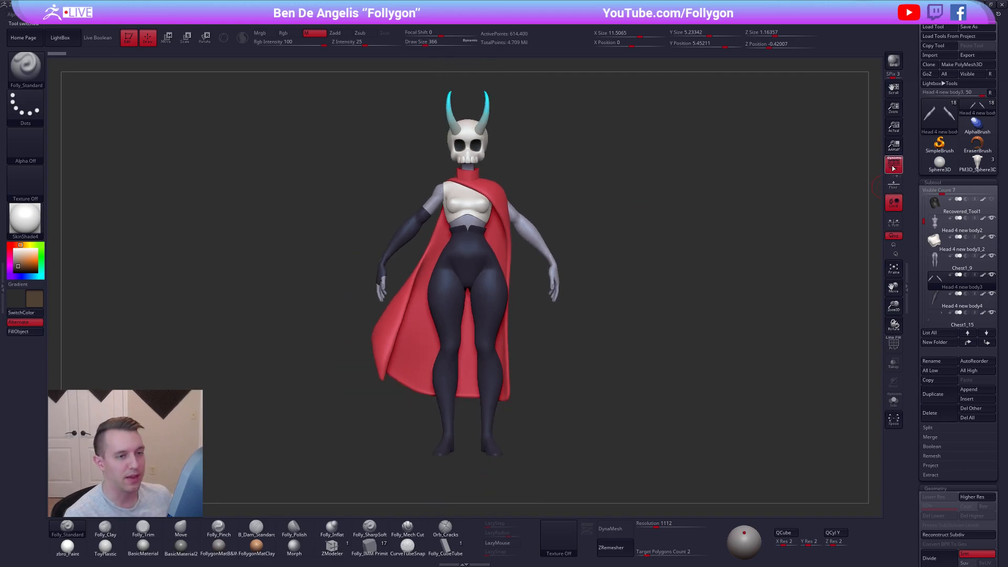
click(977, 161)
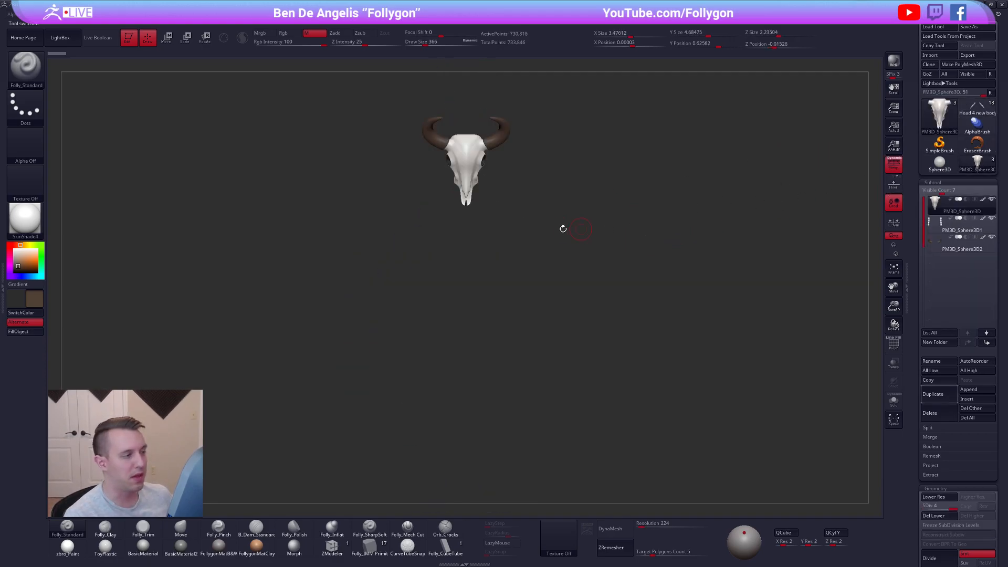
Turn off polypaint for all skull subtools and view the unpainted form with the FollygonMatB&W material and white colour
key(shift)
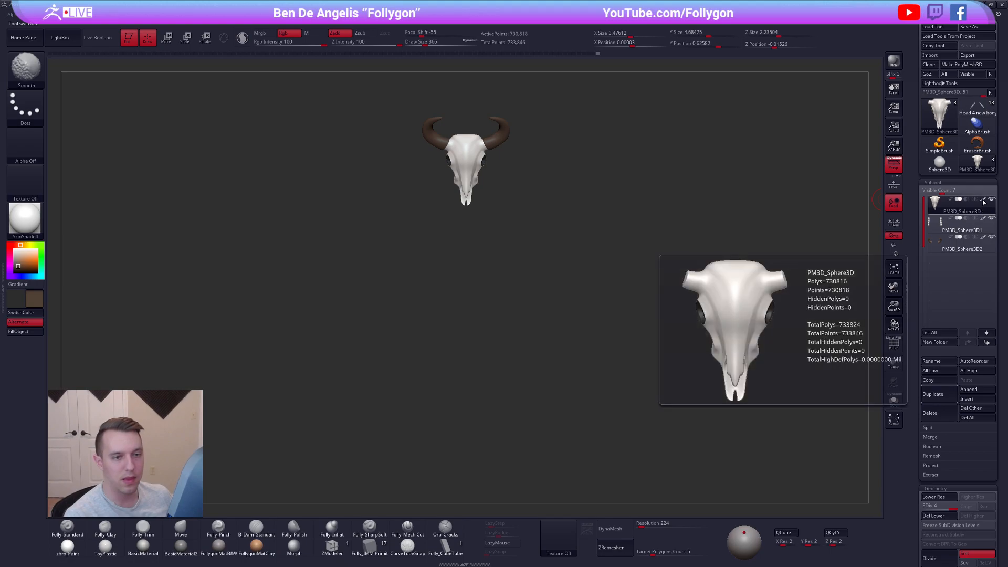
click(218, 546)
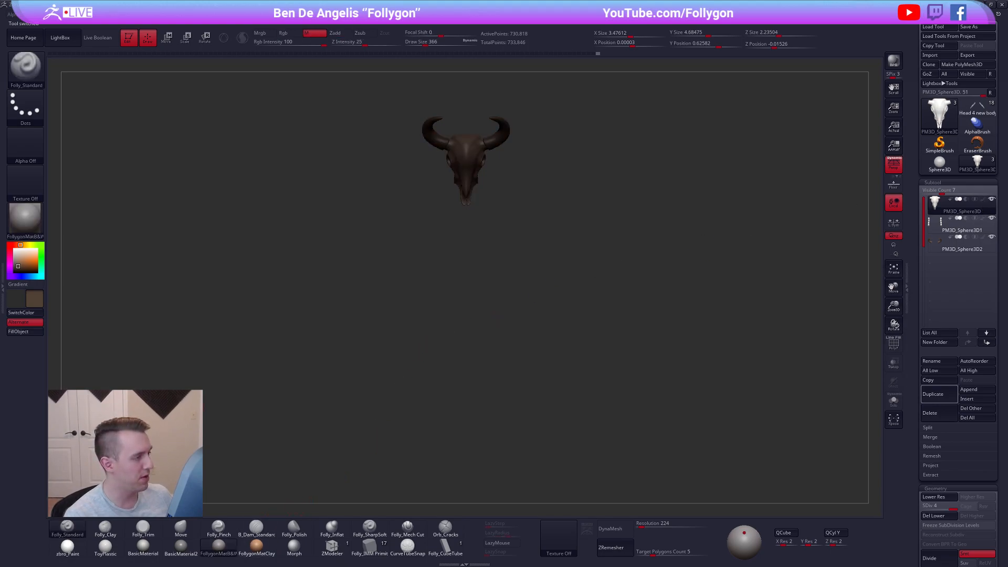
drag(25, 253, 13, 247)
right_drag(496, 147, 517, 294)
right_drag(460, 235, 533, 229)
mouse_move(488, 271)
right_down()
mouse_move(430, 271)
mouse_move(499, 255)
right_up()
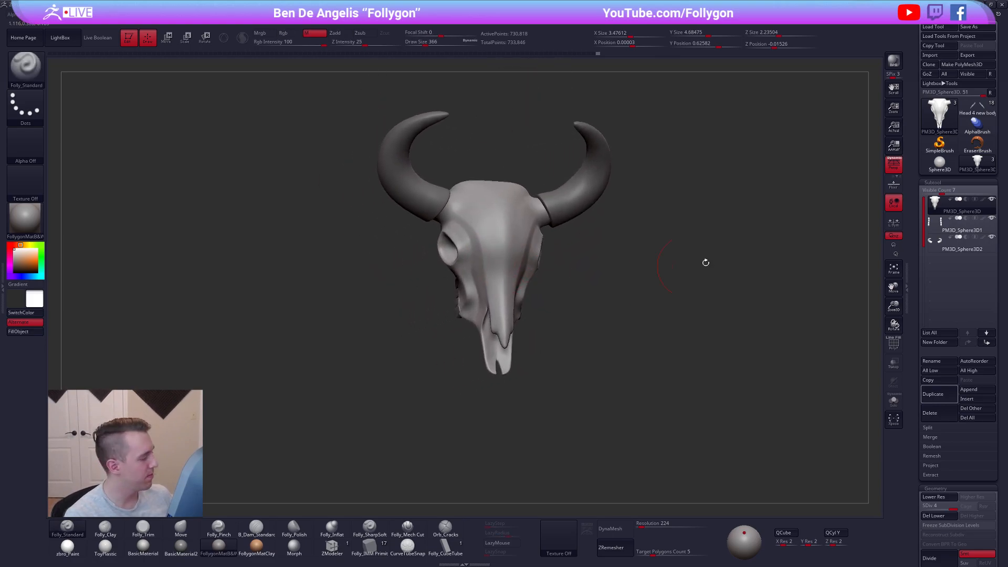
Turn polypaint back on for all skull subtools and switch the material to zbro_Paint
shift+click(983, 202)
right_drag(636, 294, 567, 304)
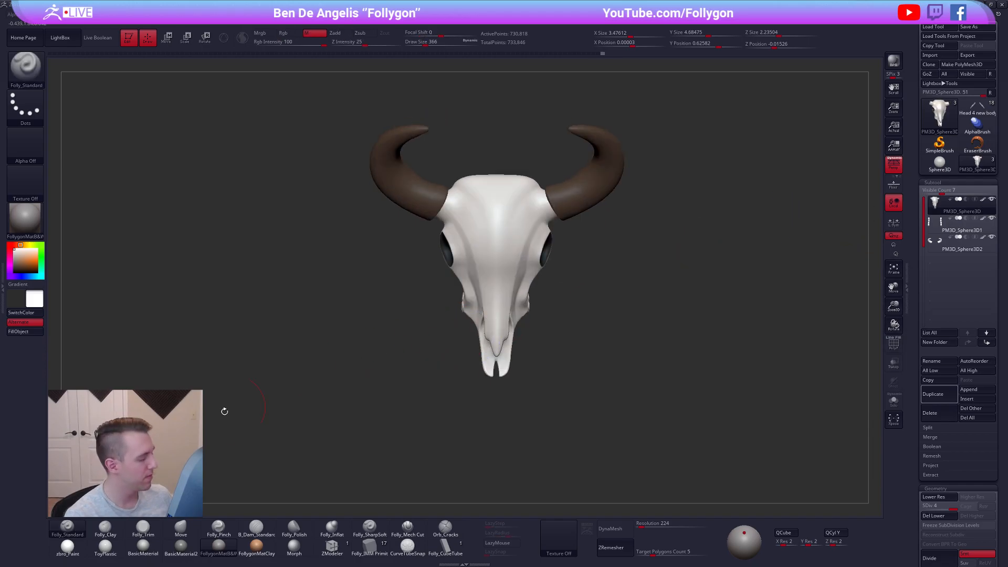
click(68, 548)
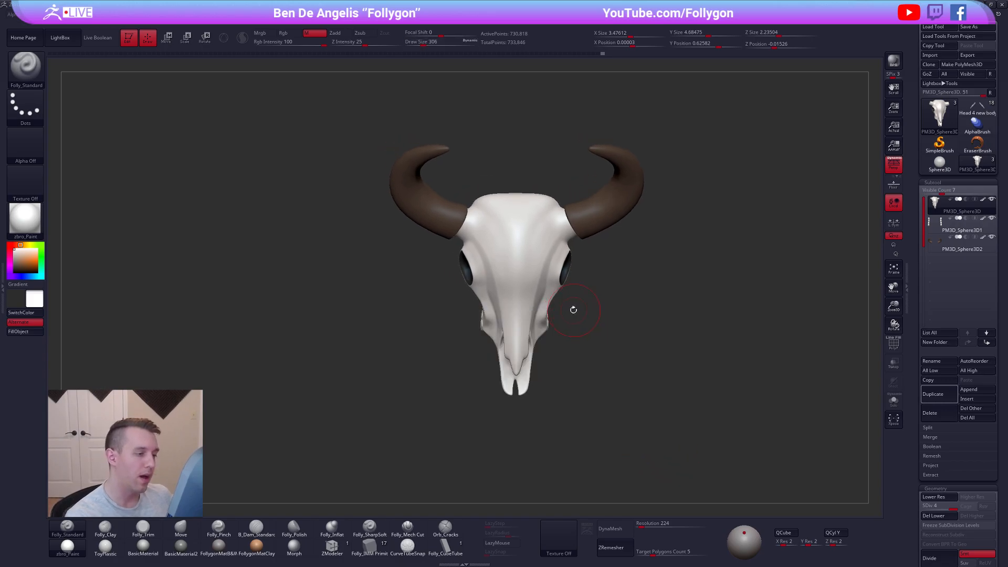
Make the brown horns the active subtool
drag(574, 304, 539, 308)
ctrl+right_drag(539, 308, 531, 369)
alt+right_drag(535, 333, 554, 341)
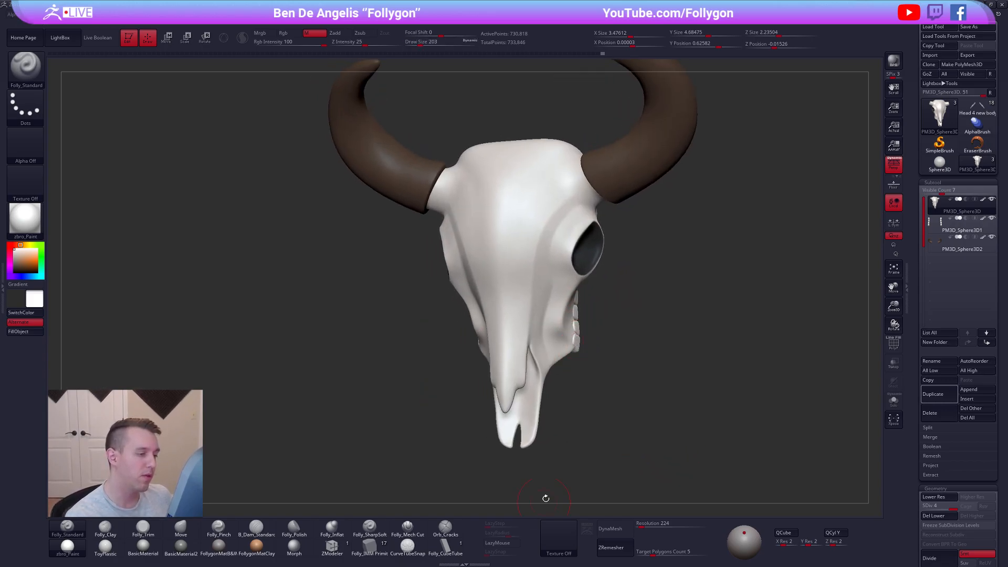
drag(456, 411, 575, 250)
alt+click(575, 250)
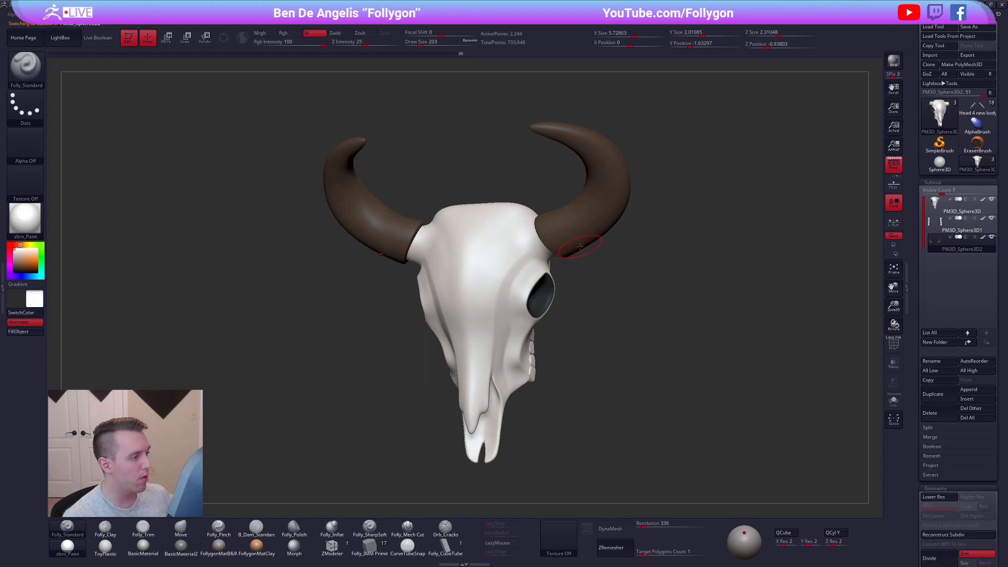
Switch to Google Chrome to look over the product listings on the Follygon store page, and return to ZBrush
key(alt+Tab)
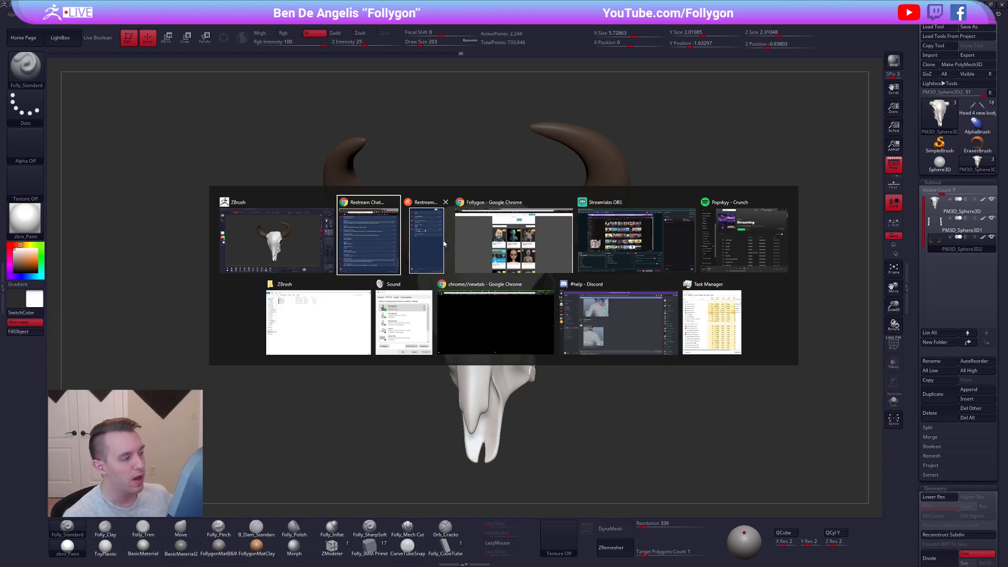
click(512, 231)
scroll(700, 281, down, 1)
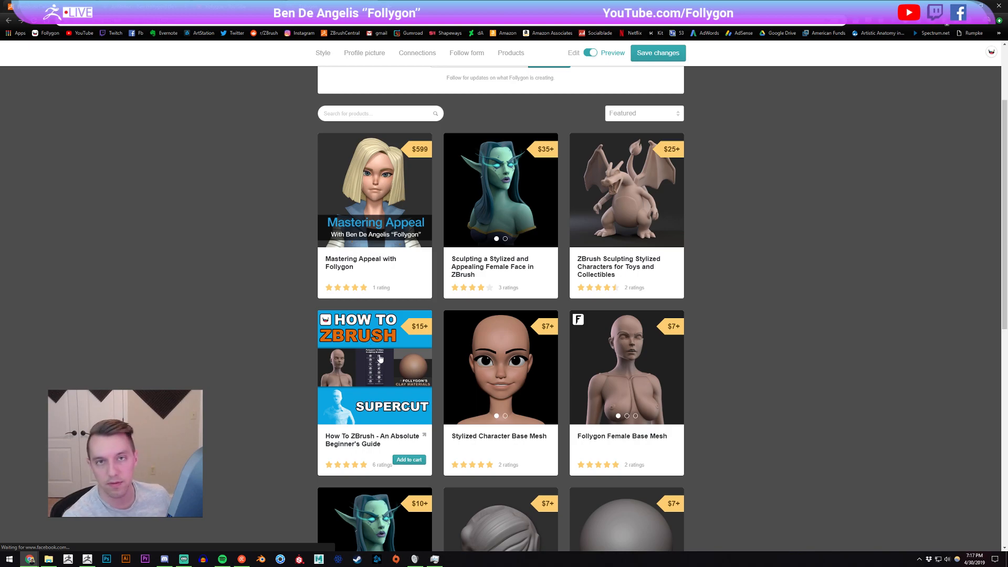
click(87, 559)
Isolate the horns with their wireframe displayed and turn off their dynamic subdivision
alt+drag(570, 336, 615, 378)
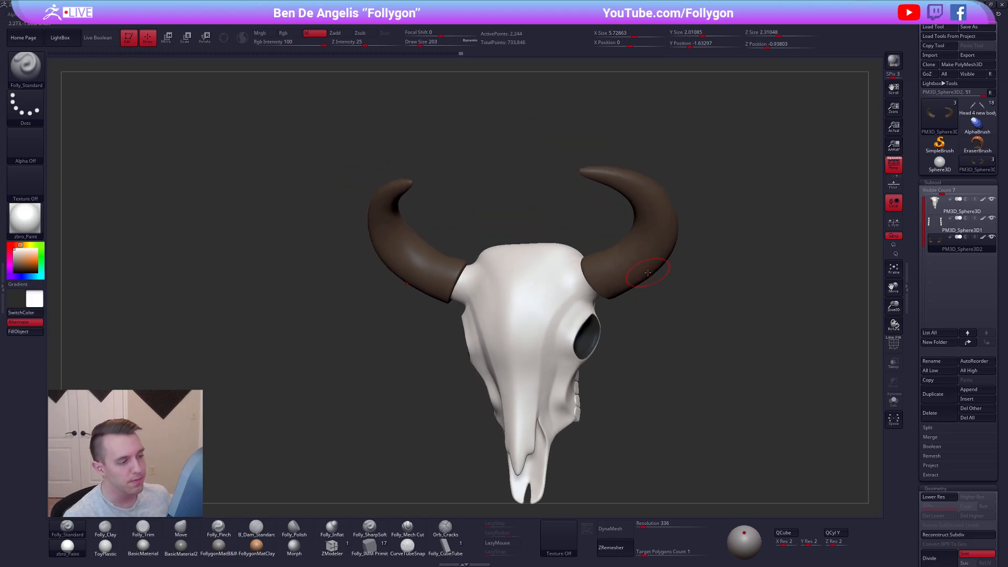
key(shift+f)
key(alt+s)
mouse_move(619, 310)
mouse_down()
mouse_move(632, 294)
mouse_move(593, 317)
mouse_up()
key(shift+d)
alt+right_drag(588, 314, 506, 398)
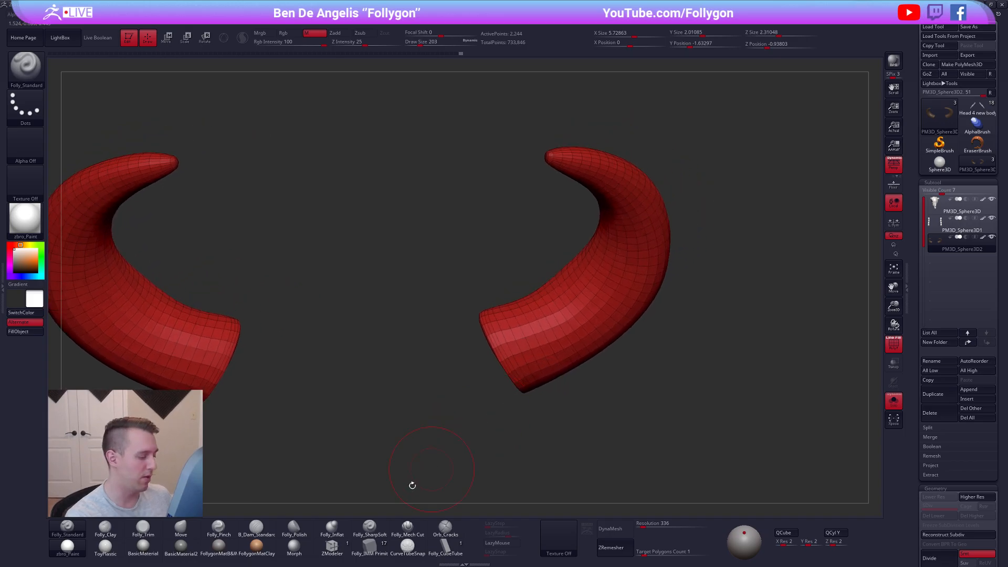
Choose the ZModeler brush and set its edge action to Delete with the EdgeLoop Complete target
click(331, 546)
alt+right_drag(520, 361, 531, 372)
alt+right_drag(532, 372, 533, 384)
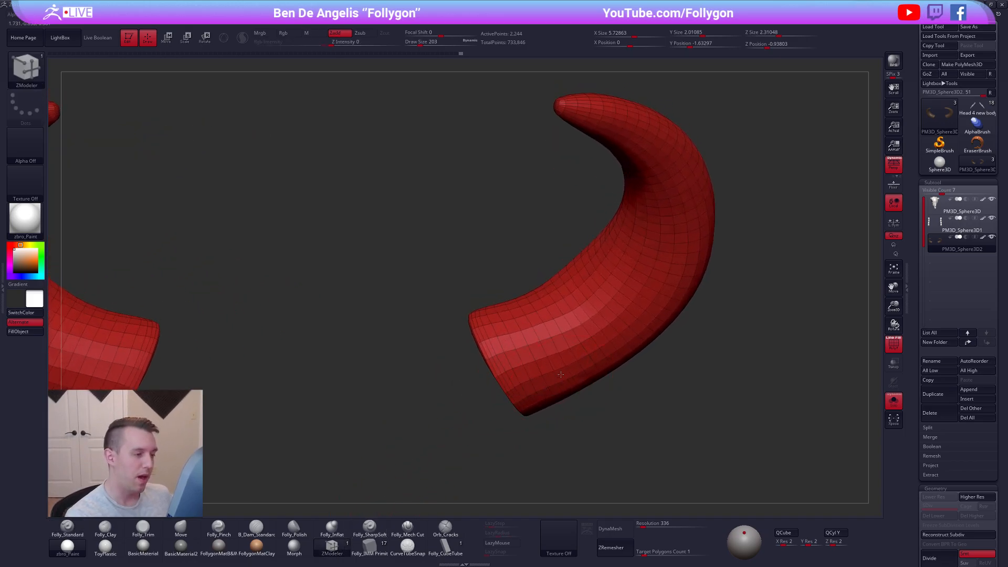
key(f)
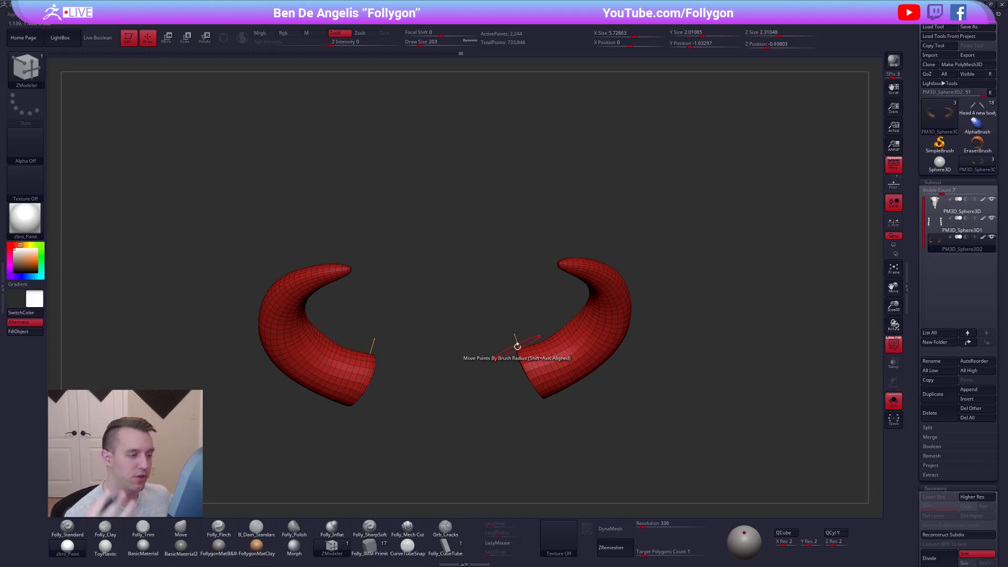
ctrl+right_drag(574, 372, 554, 368)
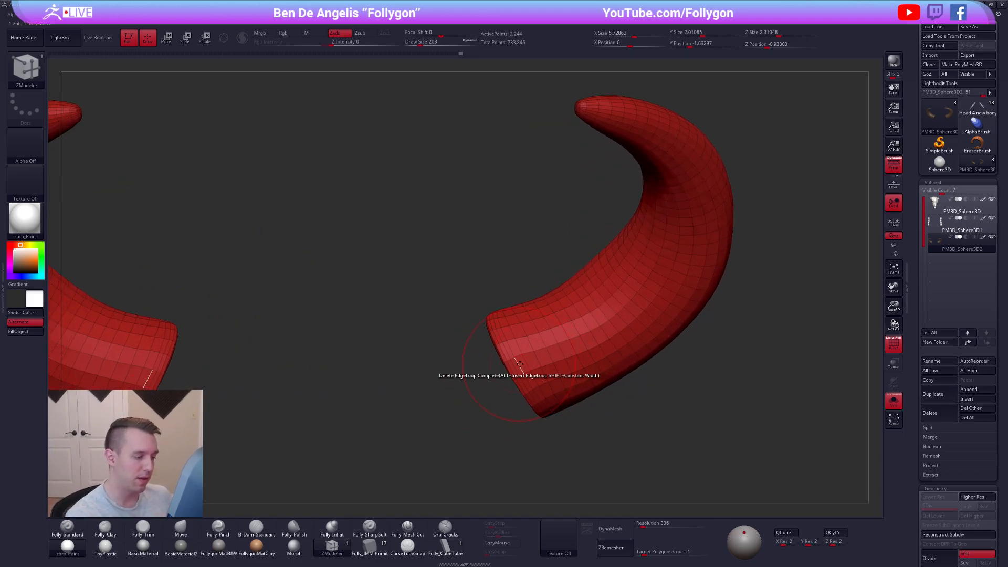
key(space)
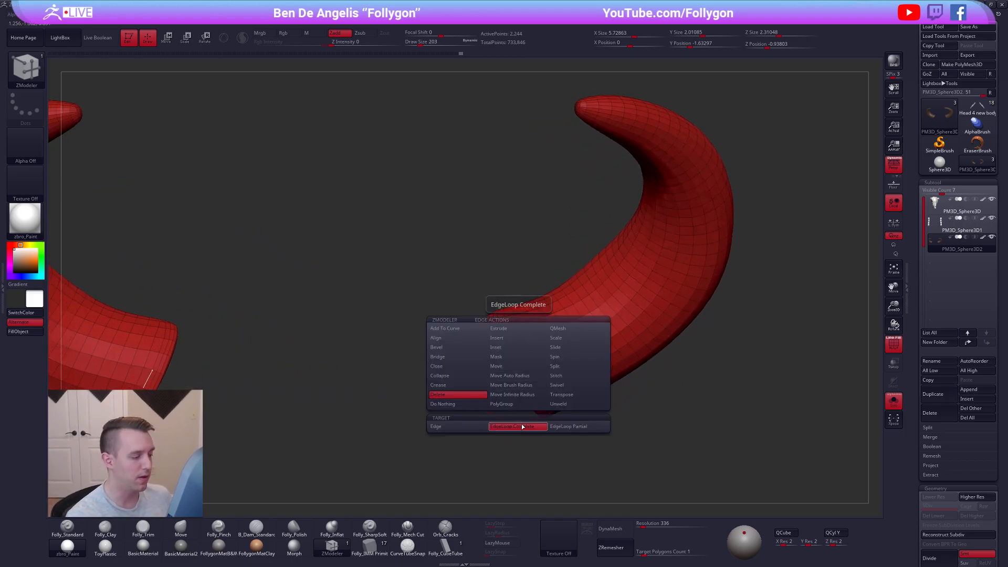
key(ctrl+z)
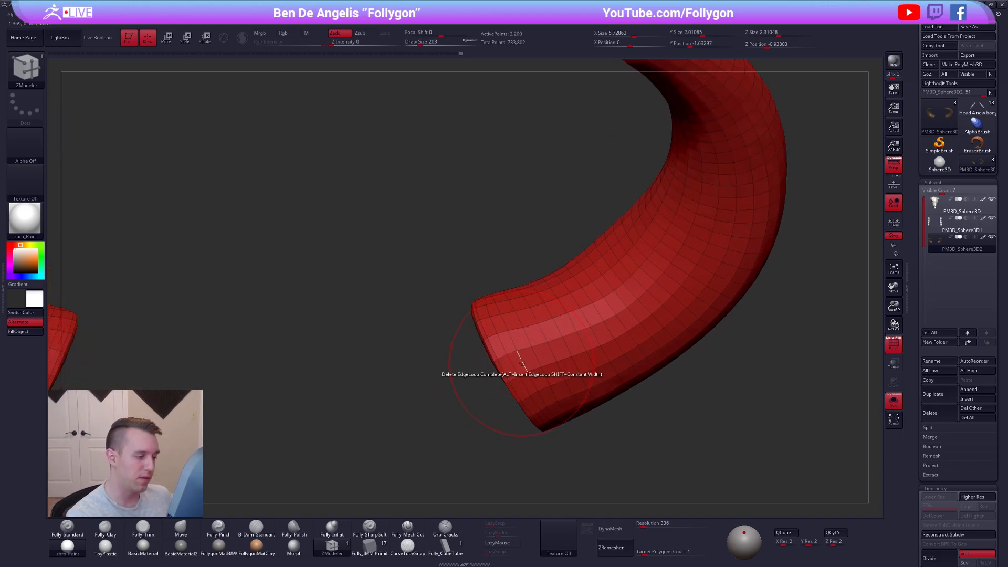
Delete alternate edge loops along the lower part of the horns, starting near the base
click(553, 353)
click(583, 346)
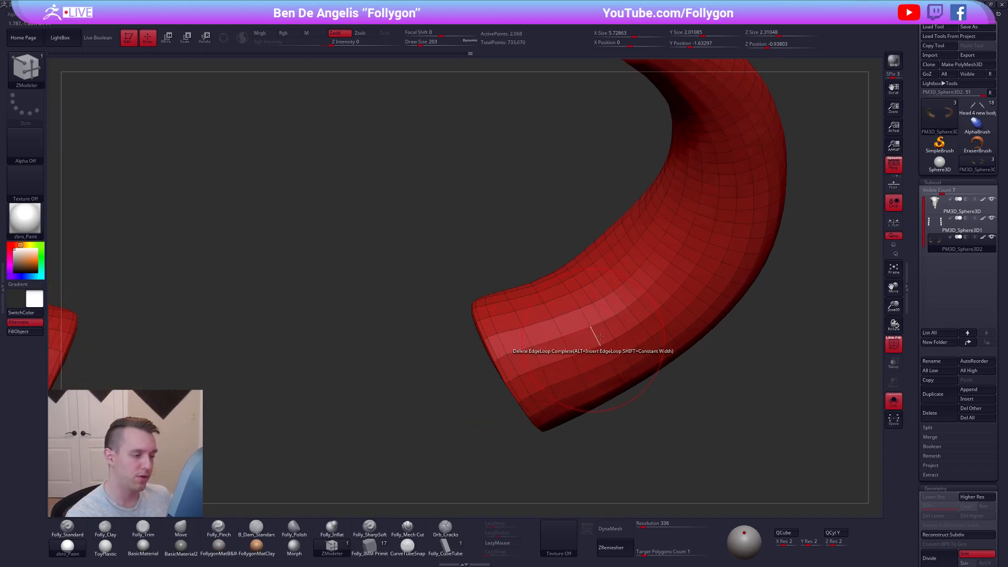
click(611, 330)
click(633, 316)
alt+right_drag(653, 292, 624, 321)
click(639, 315)
click(656, 304)
Delete further alternate edge loops around the middle bend of the horns
alt+click(624, 319)
alt+click(631, 295)
alt+click(634, 270)
alt+right_drag(635, 282, 653, 318)
alt+click(659, 281)
alt+click(657, 252)
alt+right_drag(664, 281, 675, 320)
click(641, 245)
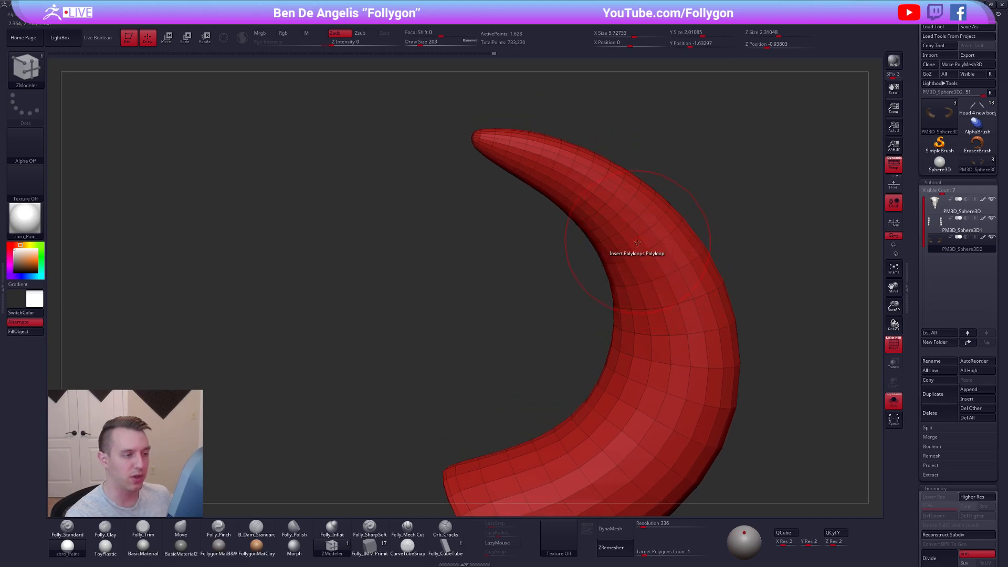
Continue deleting alternate edge loops along the upper part of the horns up to the tips
alt+right_drag(644, 253, 681, 307)
alt+click(653, 272)
alt+click(628, 251)
alt+right_drag(627, 251, 646, 299)
alt+click(617, 286)
alt+click(595, 263)
right_drag(590, 269, 667, 274)
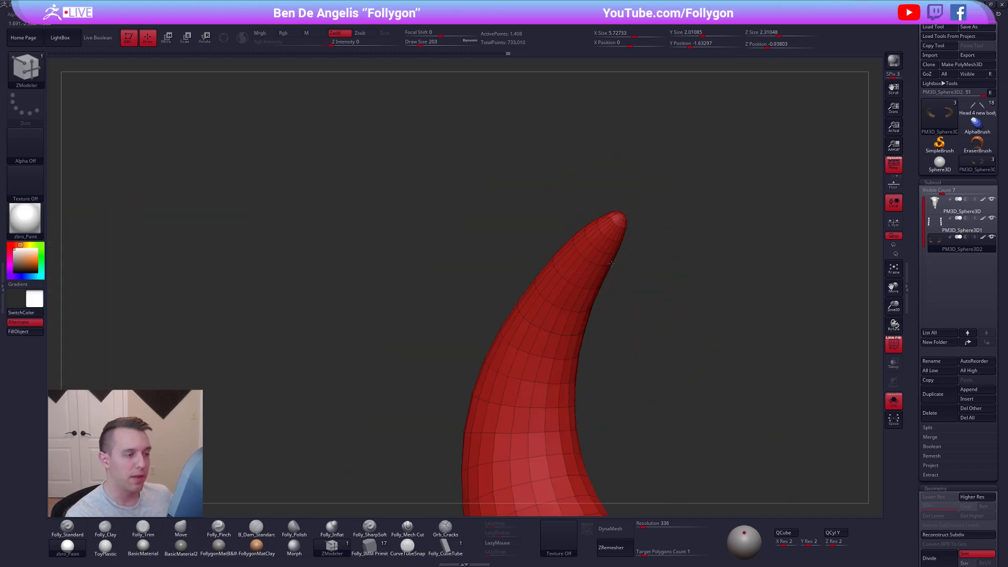
right_drag(605, 273, 619, 257)
alt+click(607, 244)
alt+click(607, 244)
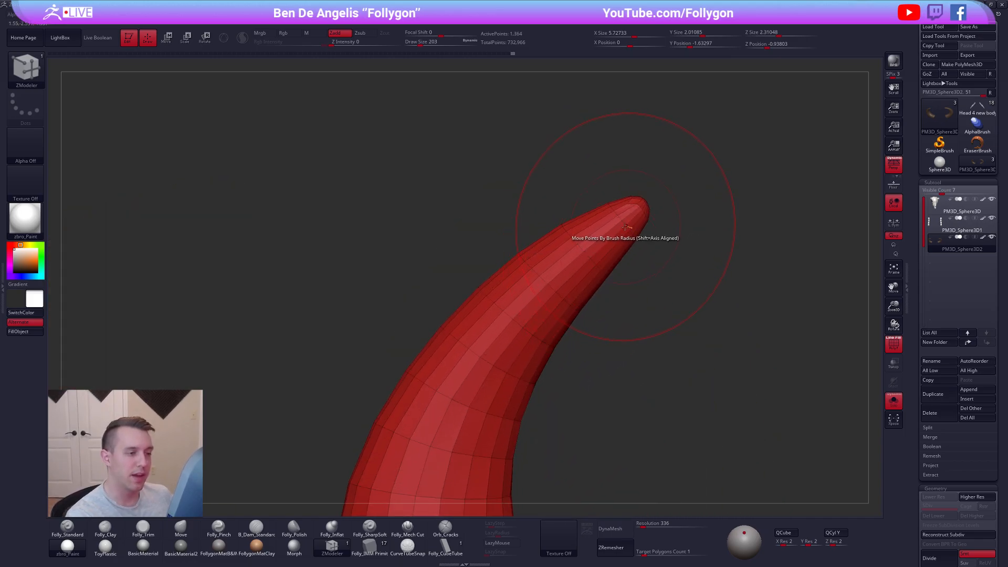
Enable the smoothed subdivision preview on the horns, switch to the Move brush, and show the complete skull without wireframe
key(d)
mouse_move(695, 315)
ctrl+right_down()
mouse_move(612, 308)
mouse_move(533, 341)
ctrl+right_up()
key(shift+f)
mouse_move(637, 382)
ctrl+right_down()
mouse_move(615, 388)
mouse_move(608, 362)
mouse_move(630, 381)
ctrl+right_up()
key(b)
key(m)
key(v)
alt+right_drag(680, 408, 641, 344)
key(alt+s)
alt+right_drag(697, 469, 707, 435)
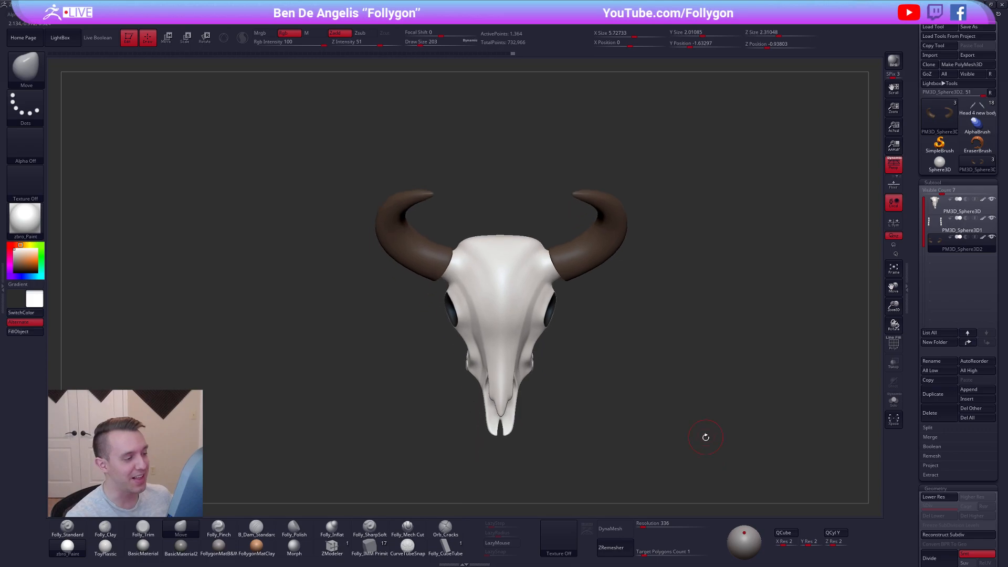
Keep the horns subtool selected and examine the assembled skull and horns from the front
alt+drag(694, 442, 739, 428)
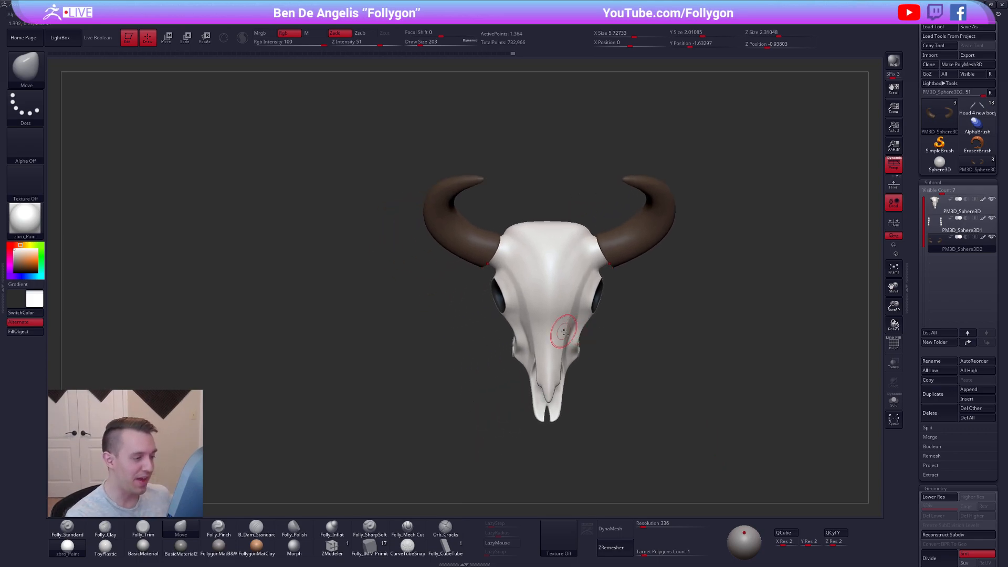
alt+click(579, 334)
alt+drag(665, 371, 632, 367)
click(934, 248)
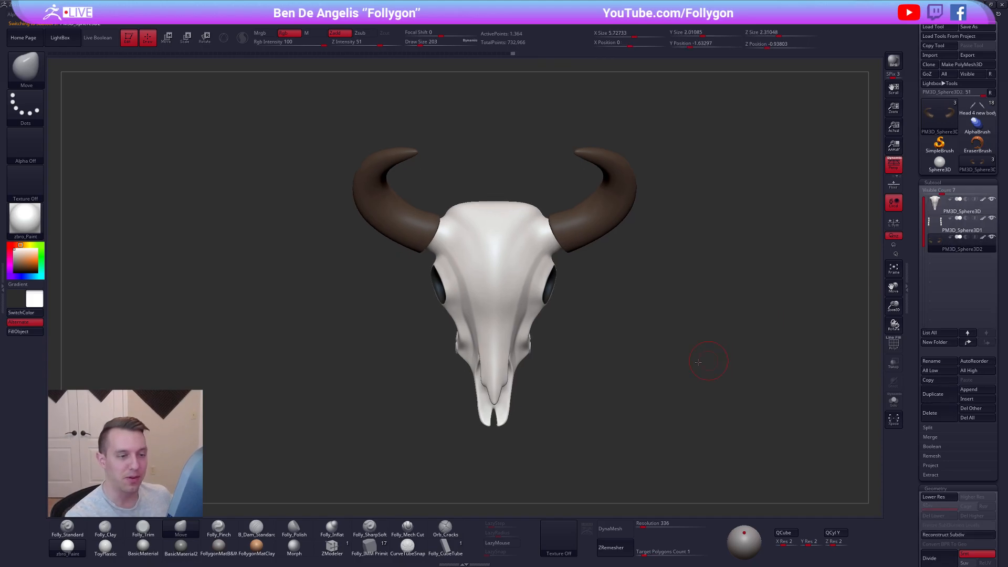
alt+drag(704, 362, 687, 357)
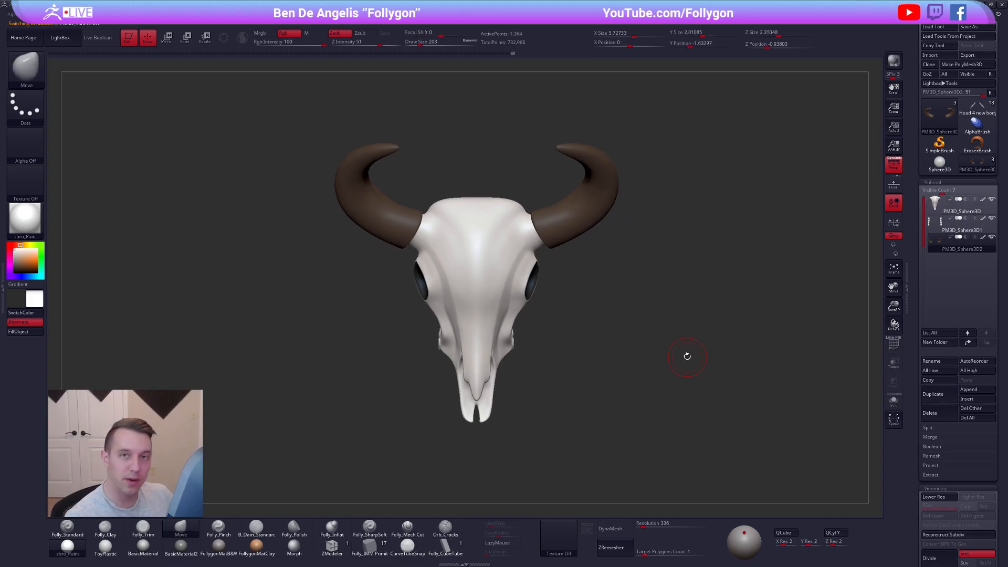
alt+drag(479, 317, 538, 301)
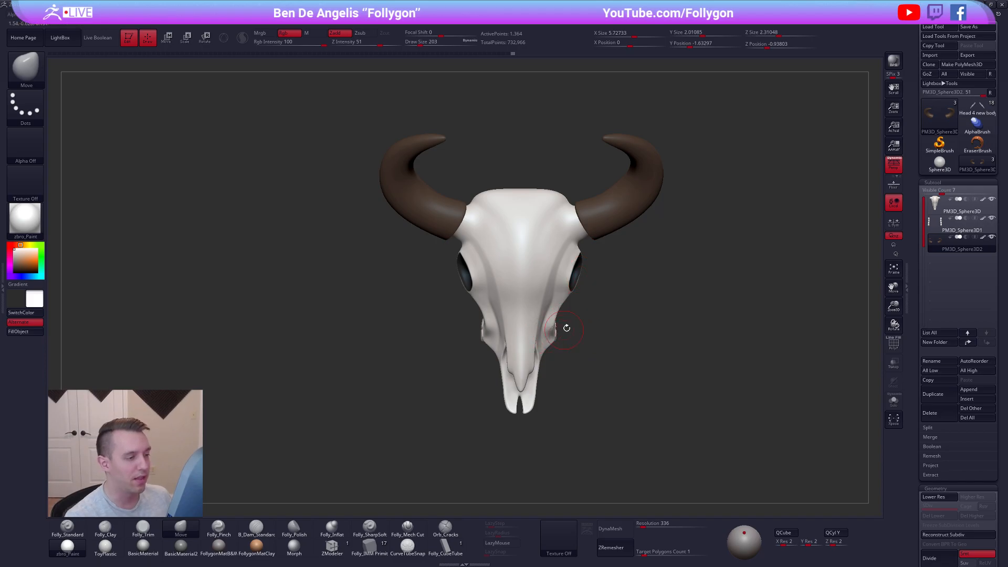
ctrl+right_drag(557, 315, 524, 340)
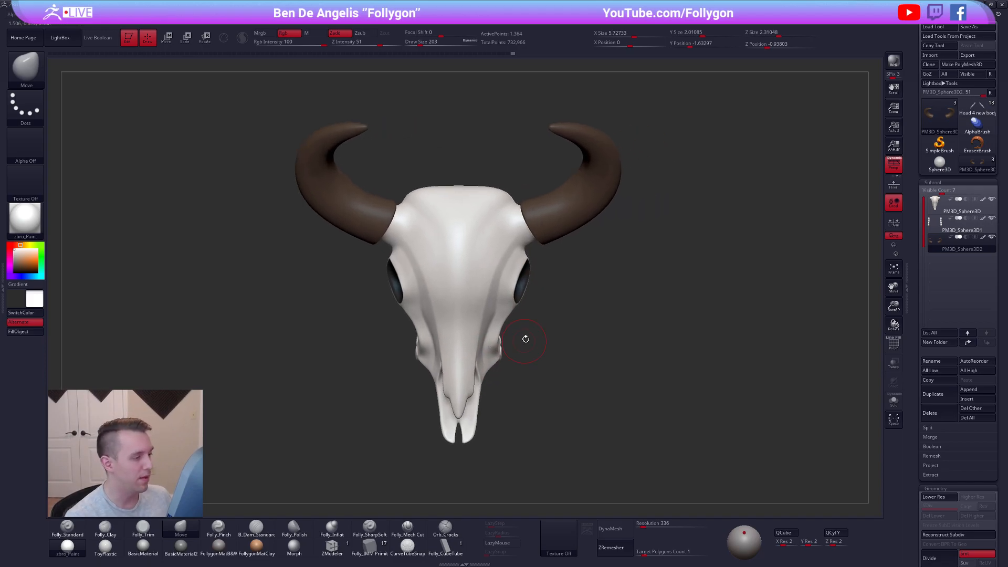
Set the Move brush's draw size to 279 and inspect the horns with and without wireframe
alt+right_drag(544, 233, 621, 279)
key(shift+f)
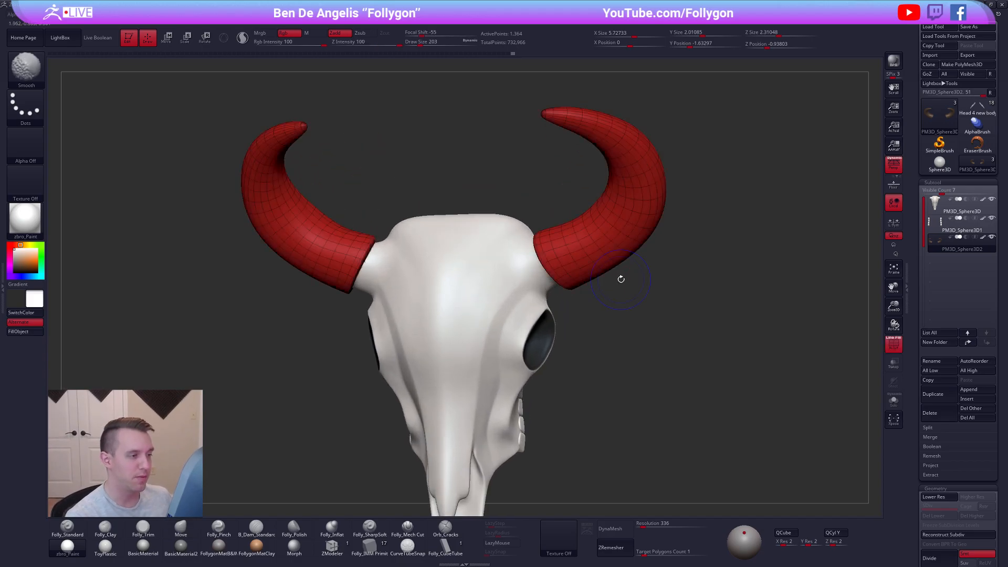
key(space)
drag(577, 225, 579, 224)
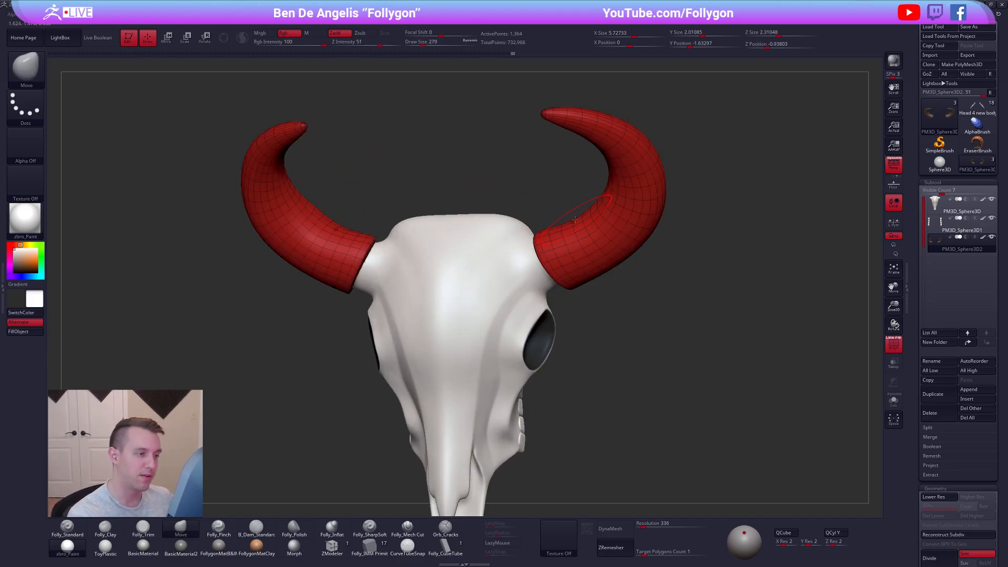
mouse_move(572, 215)
right_down()
mouse_move(585, 219)
mouse_move(549, 264)
mouse_move(625, 240)
right_up()
key(shift+f)
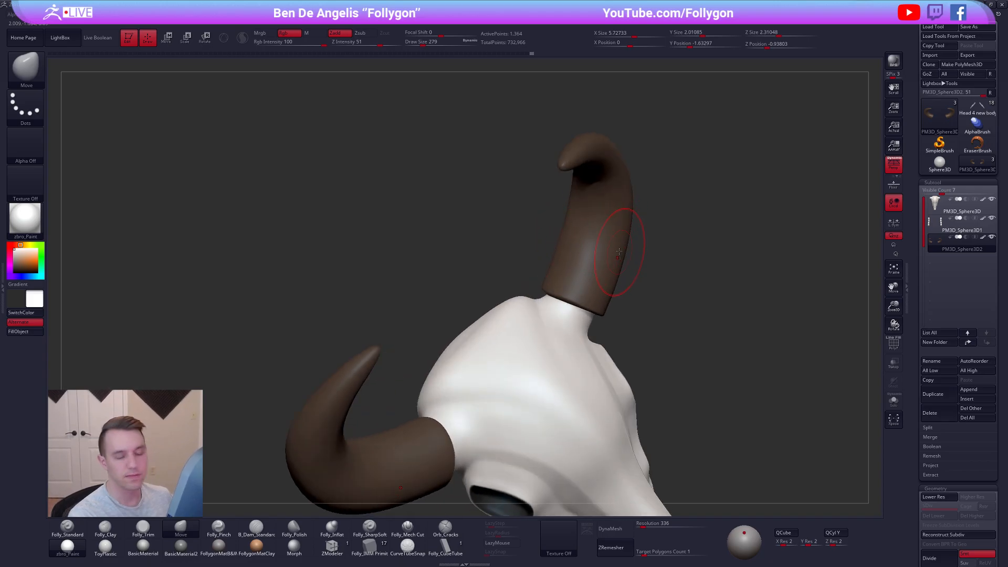
Examine the horns' curve from the side, back and front while trying draw sizes of 321 and 279
key(s)
drag(657, 242, 657, 244)
right_drag(648, 253, 568, 265)
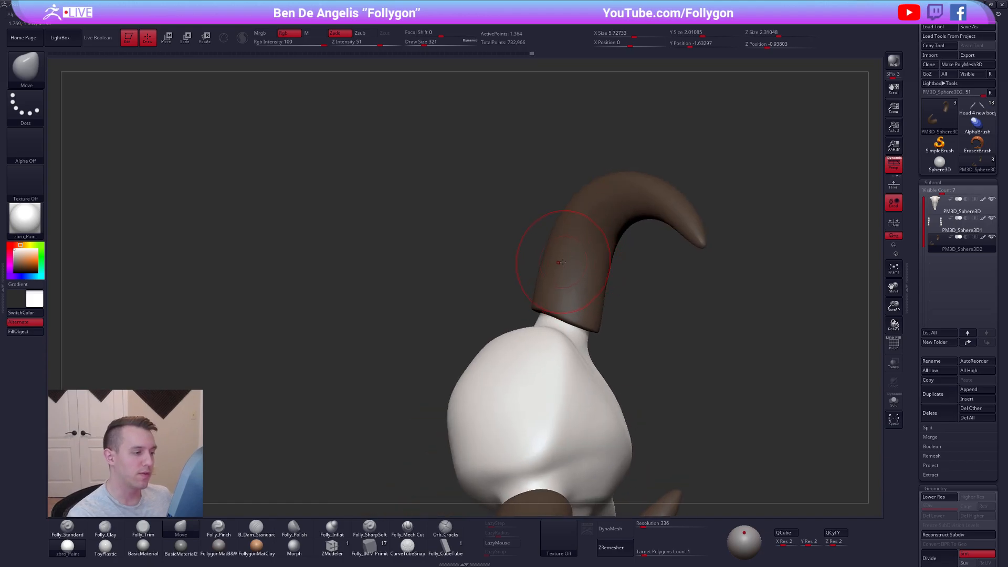
key(s)
drag(559, 277, 557, 280)
right_drag(573, 282, 552, 304)
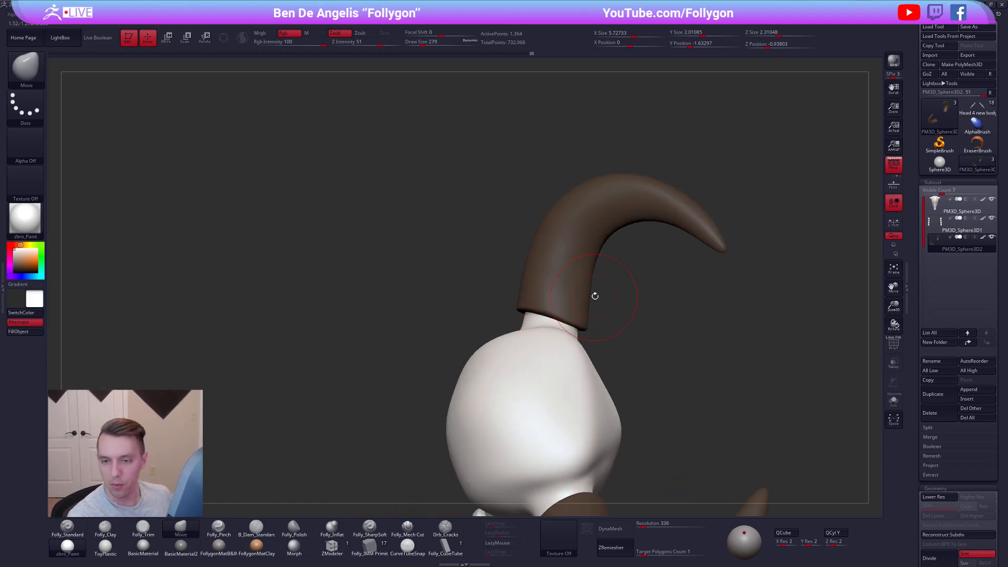
mouse_move(597, 290)
right_down()
mouse_move(636, 387)
mouse_move(646, 383)
mouse_move(647, 392)
mouse_move(626, 395)
right_up()
alt+right_drag(626, 396, 636, 348)
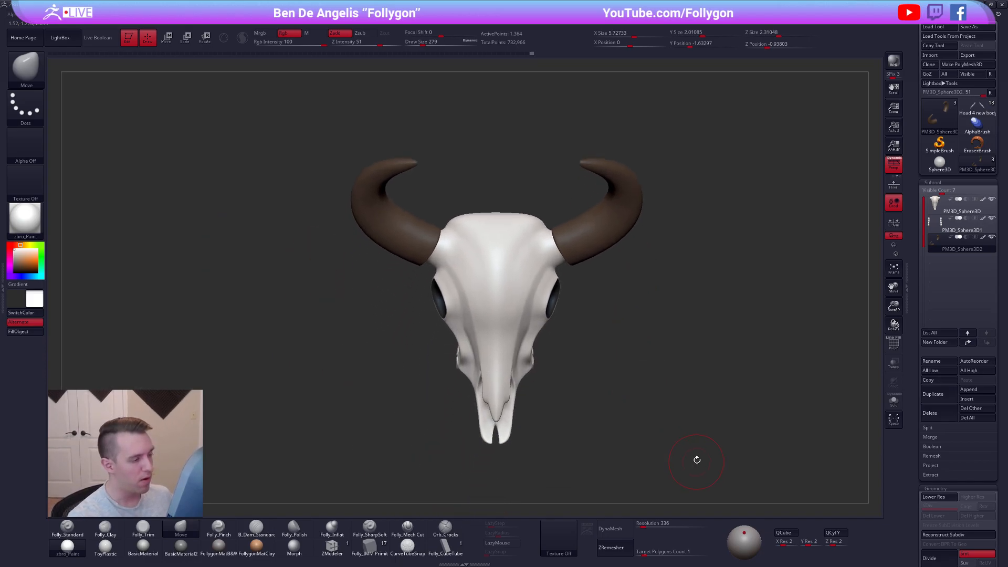
alt+right_drag(695, 448, 662, 437)
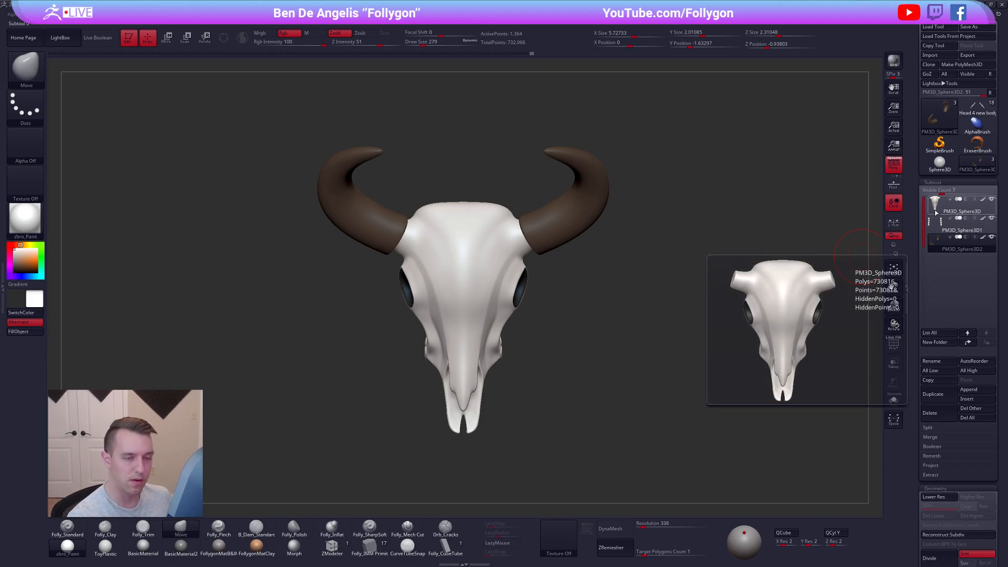
Duplicate the skull subtool twice, hide every subtool except the two copies, and select the first copy
click(937, 211)
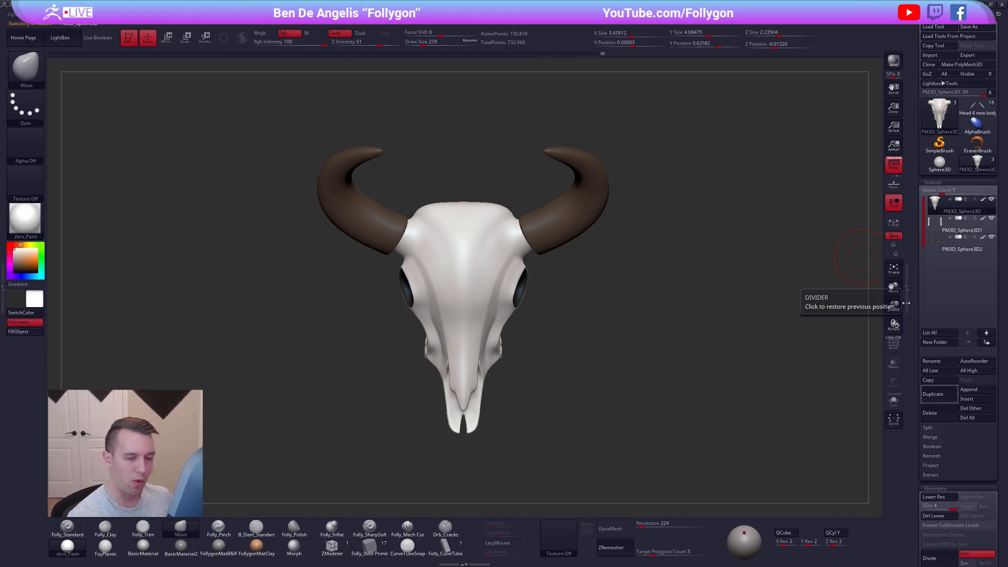
click(936, 394)
click(937, 395)
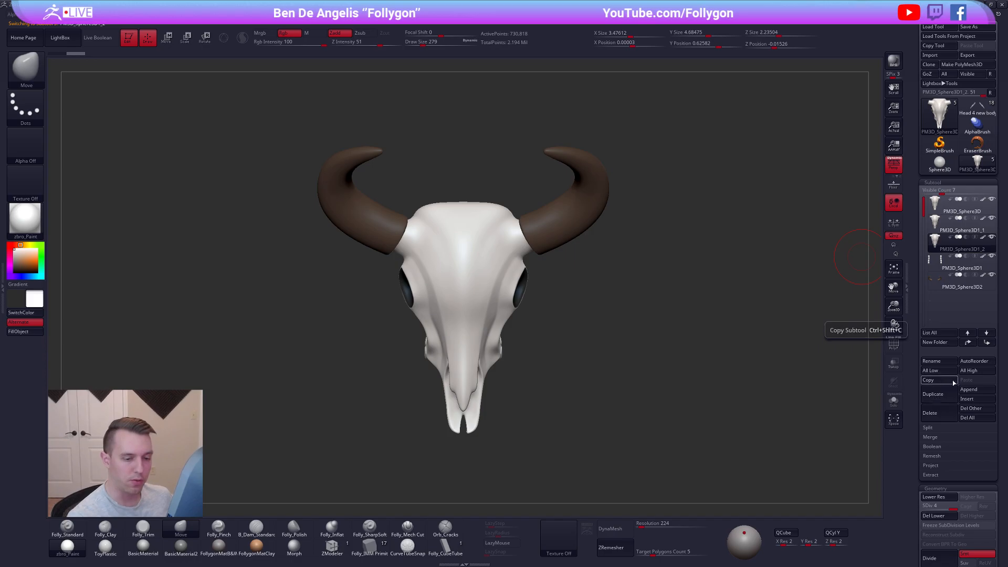
click(991, 238)
click(935, 233)
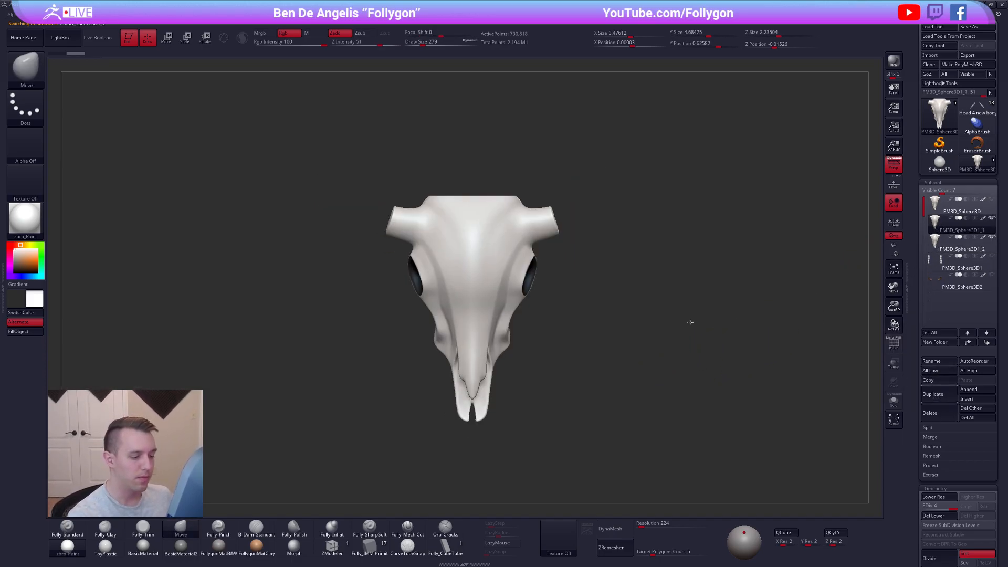
Convert the first skull copy to a DynaMesh at resolution 224 without freezing its subdivision levels
drag(686, 329, 660, 389)
click(625, 523)
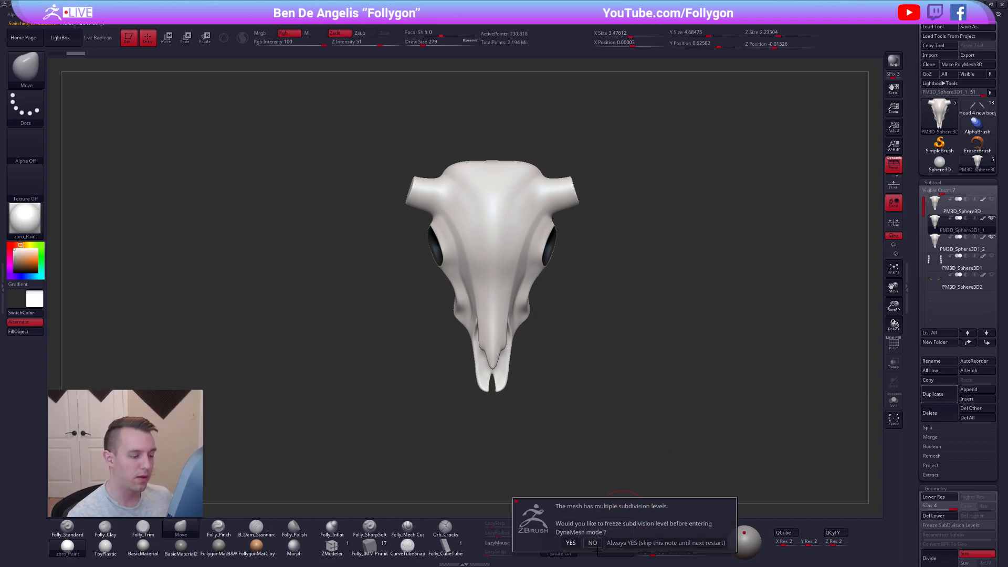
click(592, 543)
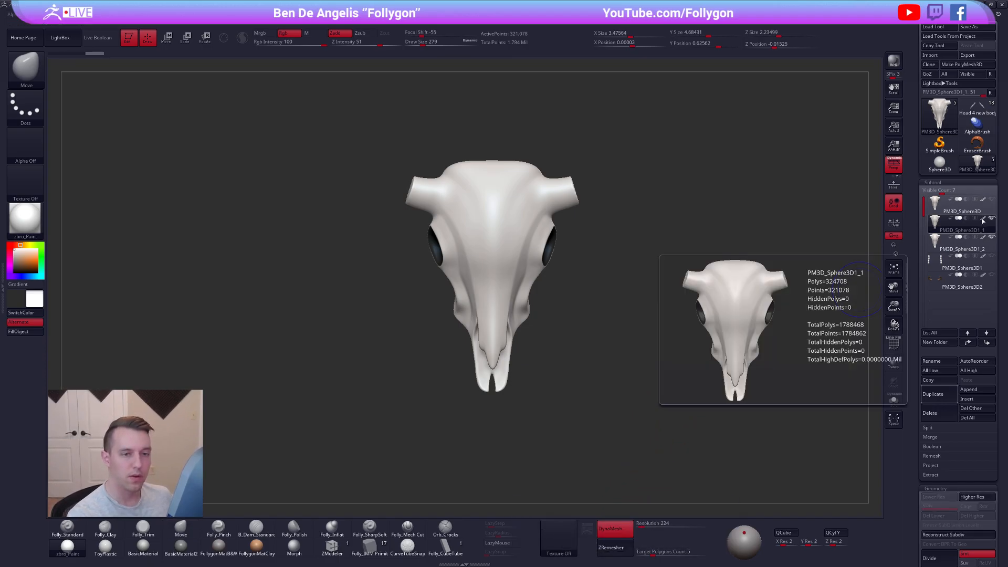
Turn off polypaint display for all subtools and apply the grey Follygon material
shift+click(982, 218)
click(218, 546)
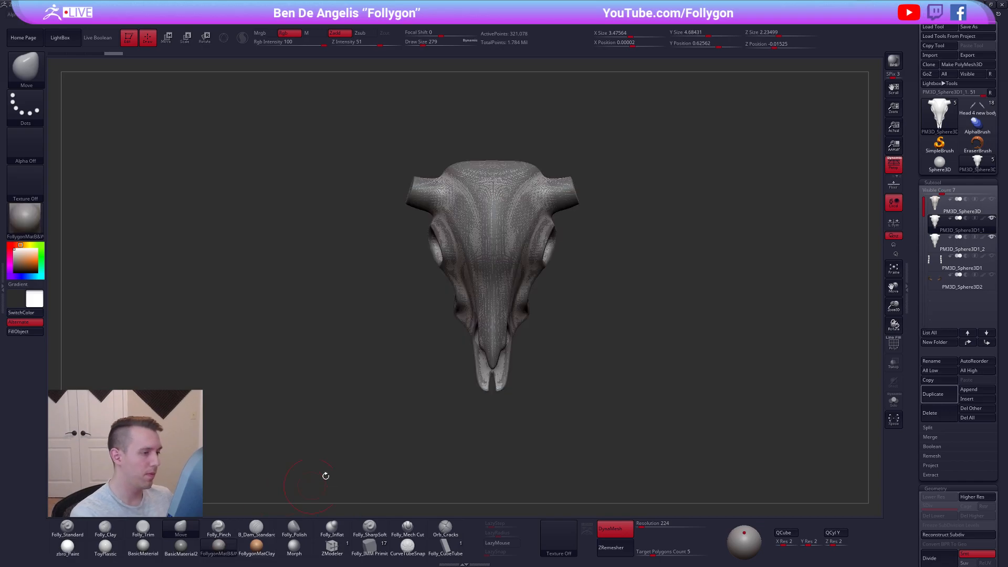
drag(580, 340, 578, 319)
alt+drag(721, 409, 724, 472)
shift+drag(549, 269, 517, 222)
Delete the second skull copy and move the DynaMesh copy to the end of the subtool list
key(shift+f)
key(Down)
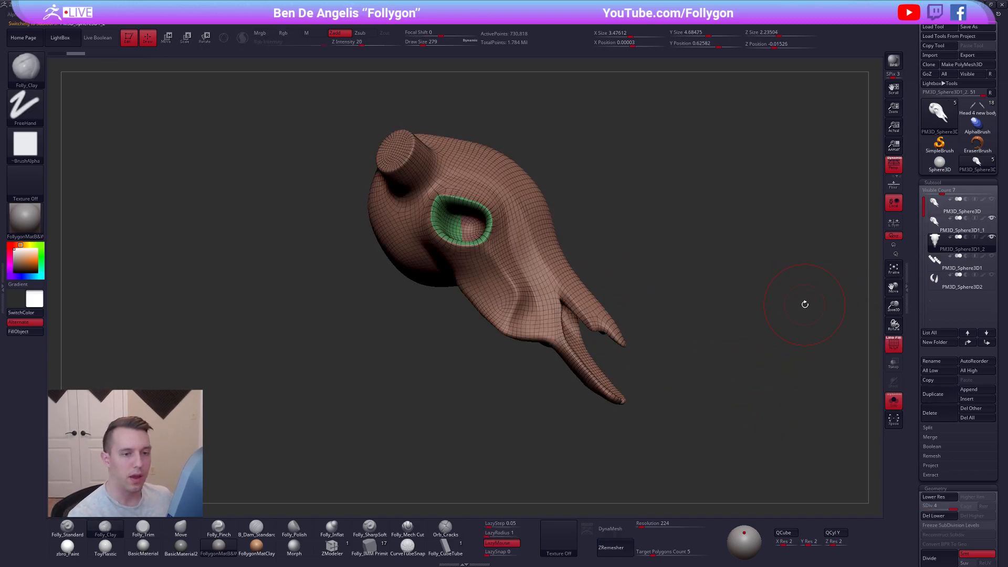
click(934, 412)
click(867, 428)
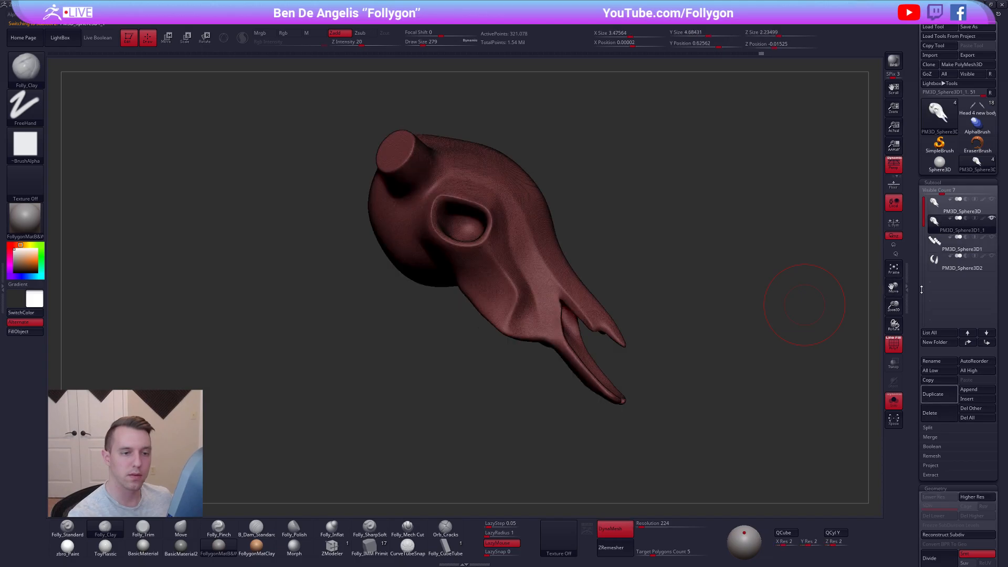
double_click(985, 343)
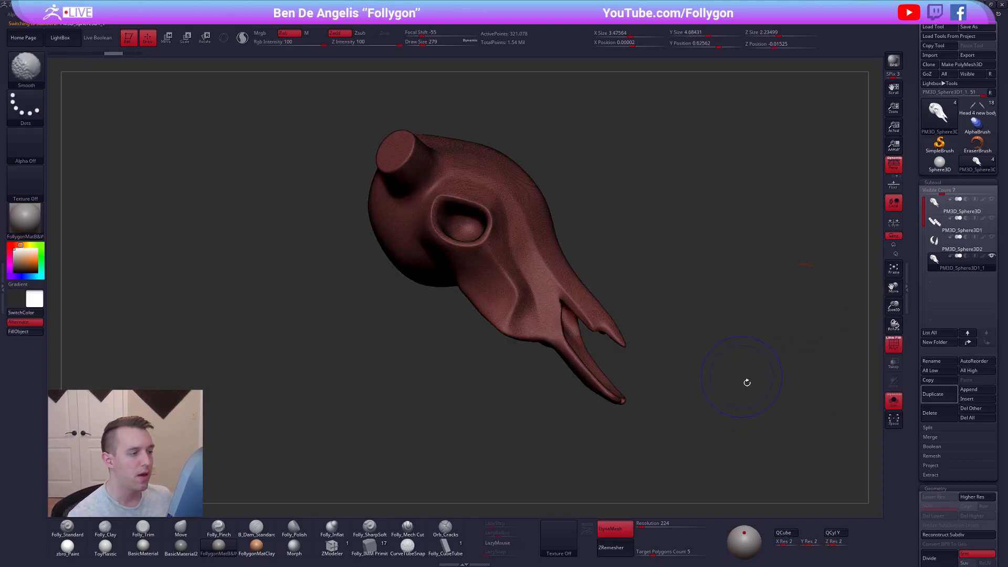
Duplicate the DynaMesh skull, reselect the upper copy PM3D_Sphere3D1_1, and display its wireframe
key(shift+f)
key(f)
click(936, 394)
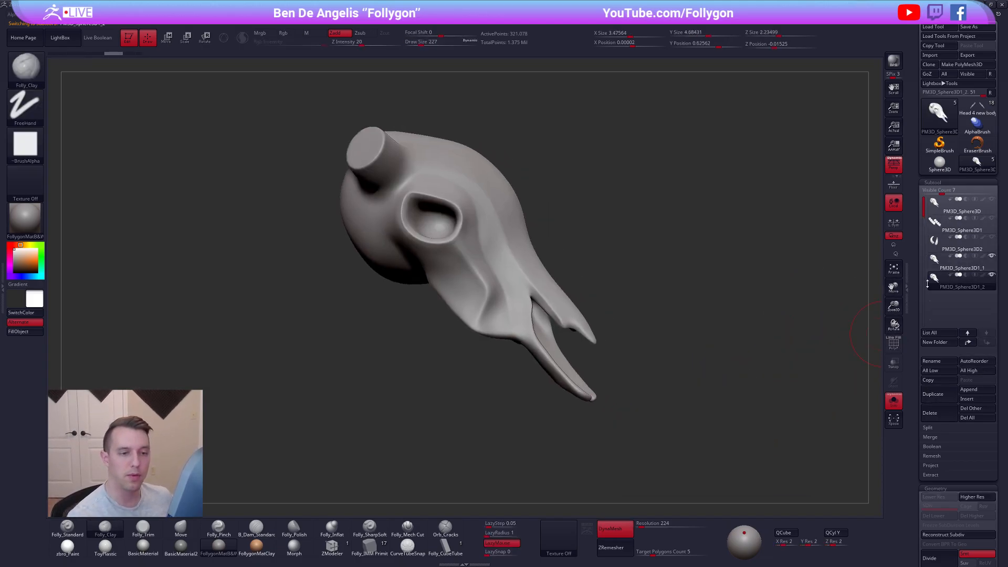
key(shift+f)
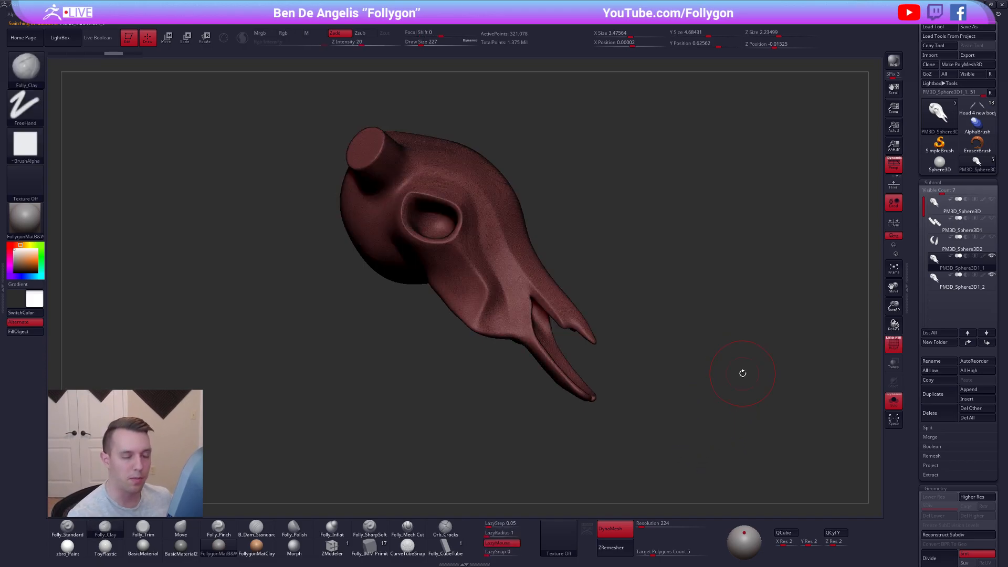
Retopologize the selected skull copy with ZRemesher at a target polygon count of 1
click(664, 553)
text(1)
key(Return)
click(622, 546)
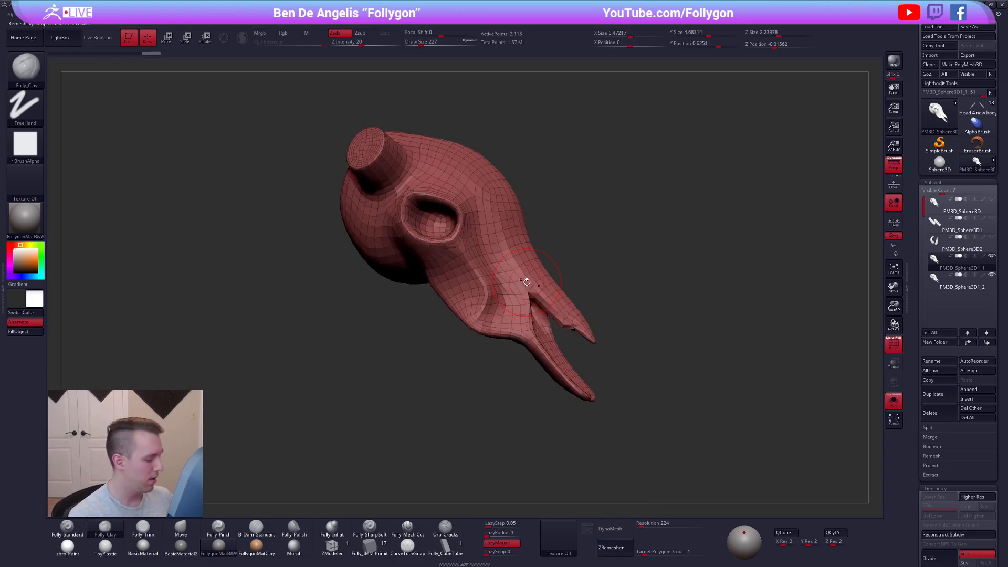
Try subdividing the remeshed skull to level 5 with the projection settings open, and undo the subdivisions
key(shift+f)
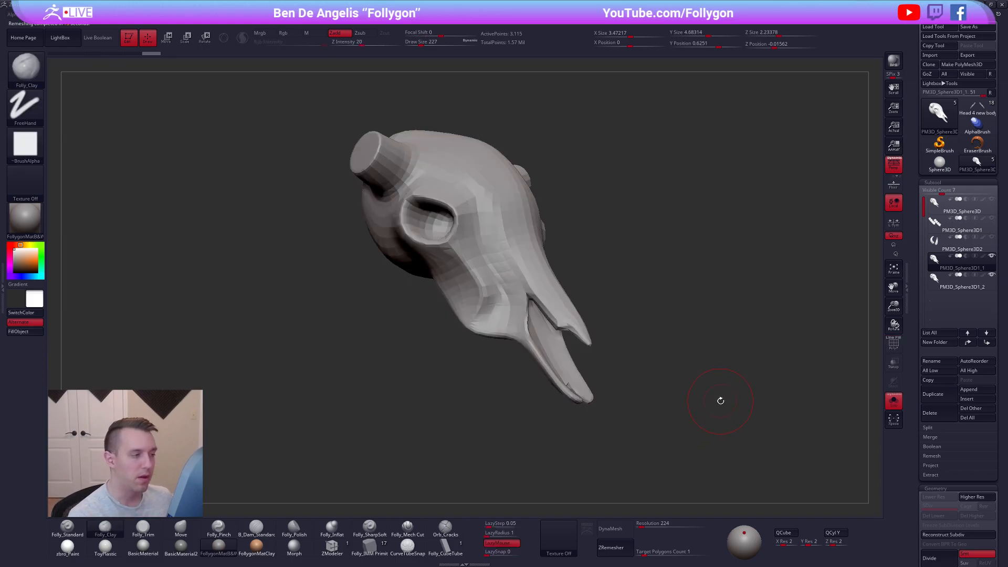
key(ctrl+d)
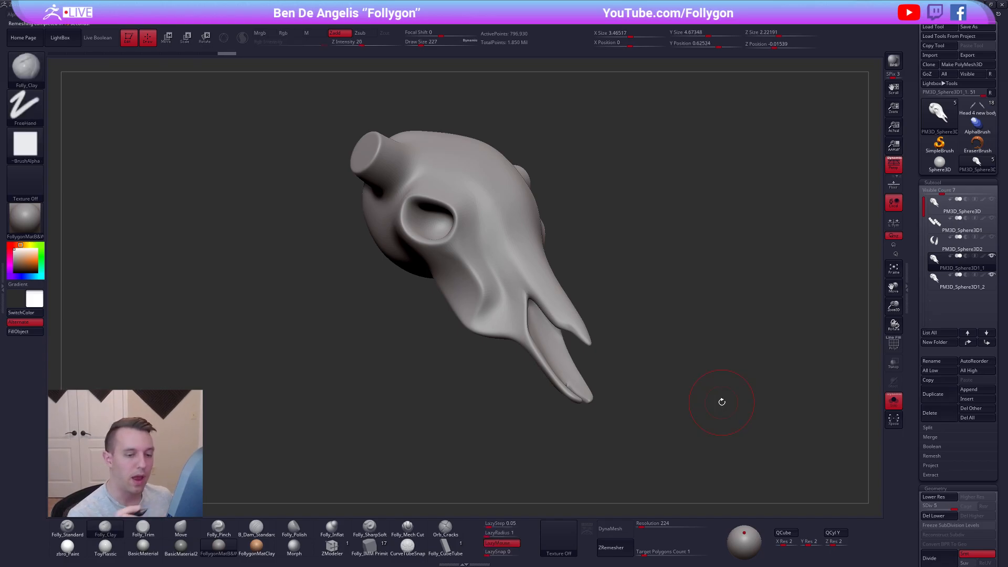
click(933, 465)
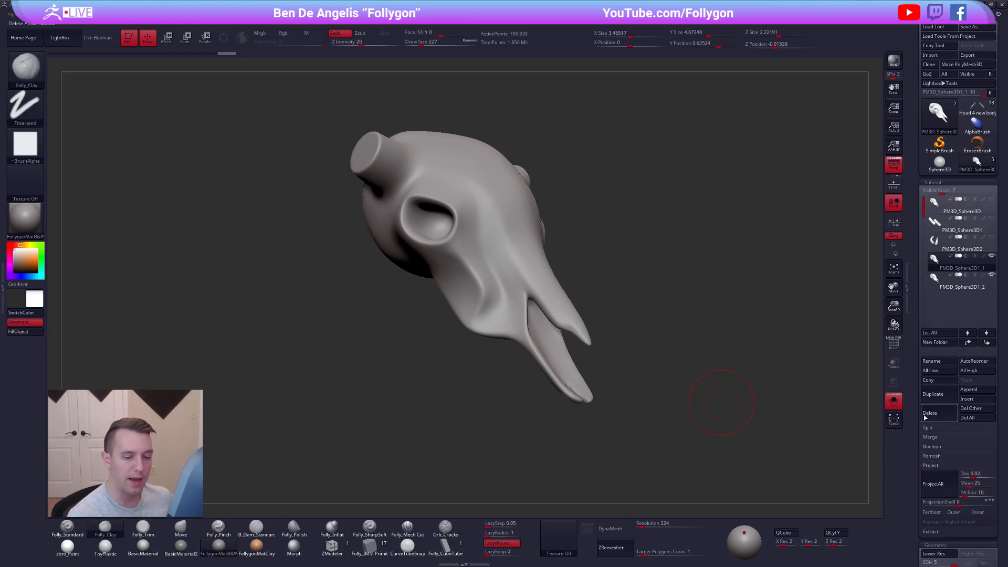
key(shift+d)
key(ctrl)
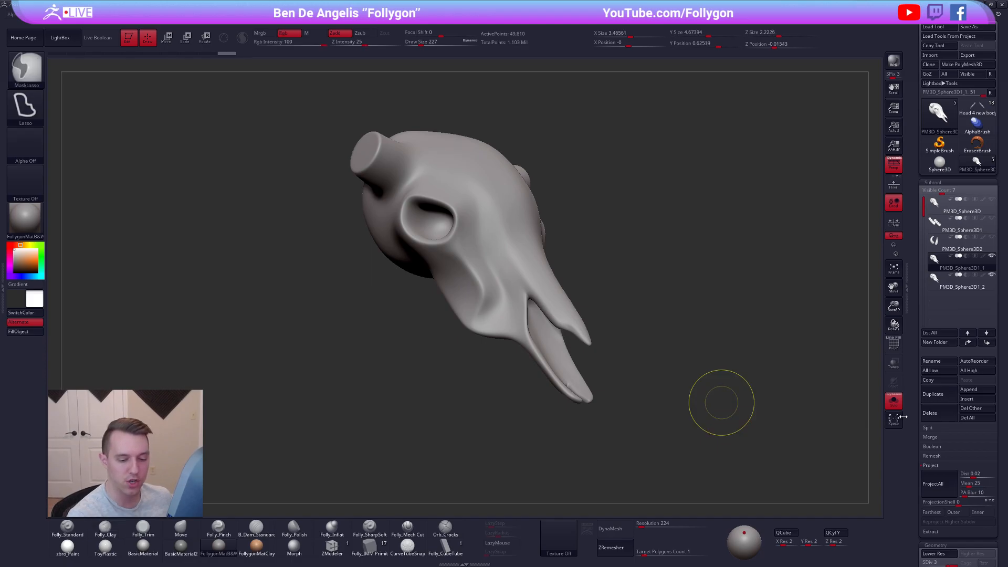
key(shift+d)
scroll(914, 312, down, 2)
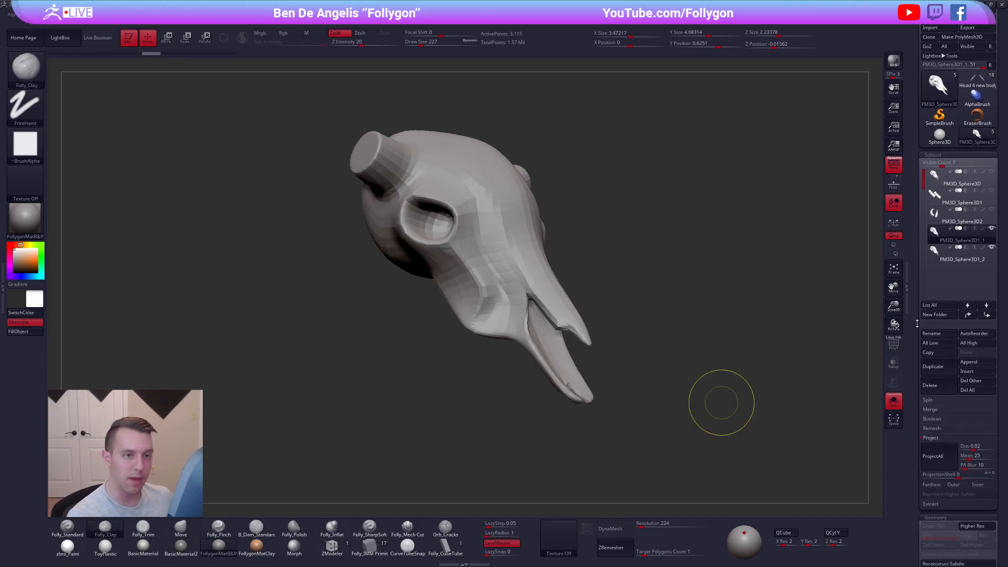
Retopologize the skull copy again with ZRemesher at a target polygon count of 0.1 and inspect the faceted mesh
key(shift+f)
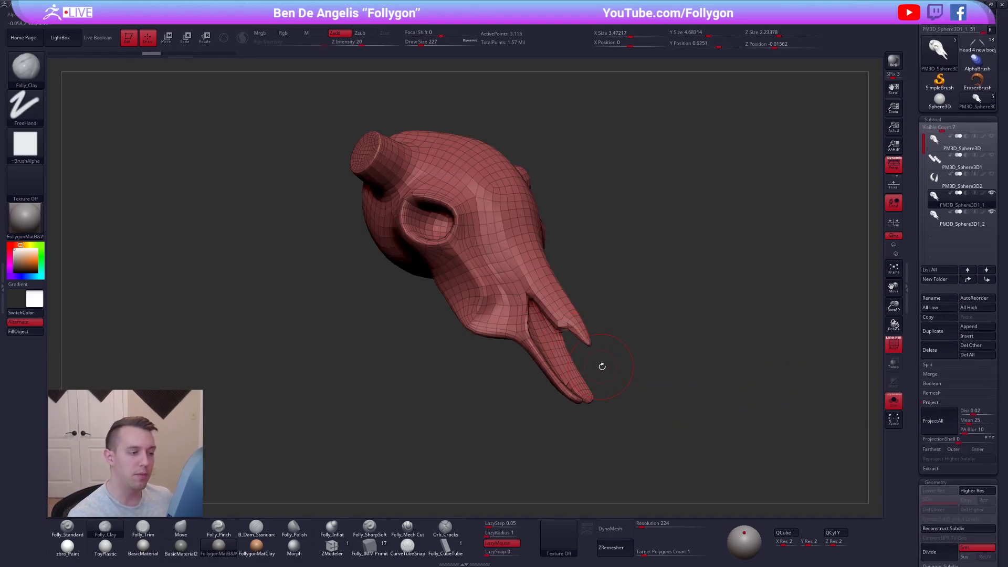
drag(649, 553, 631, 552)
click(627, 549)
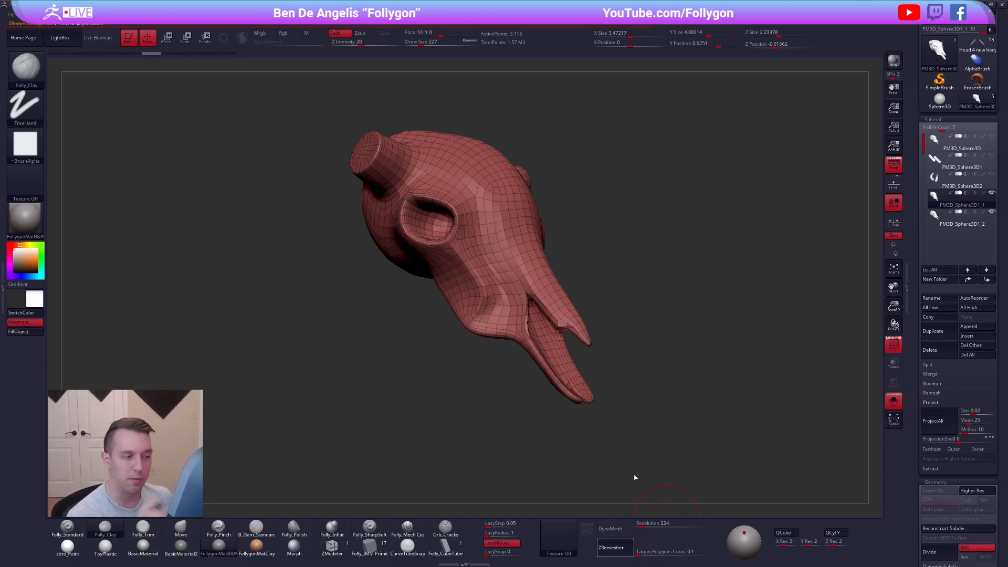
key(shift+f)
mouse_move(624, 416)
mouse_down()
mouse_move(590, 434)
mouse_move(628, 423)
mouse_up()
alt+drag(619, 387, 649, 389)
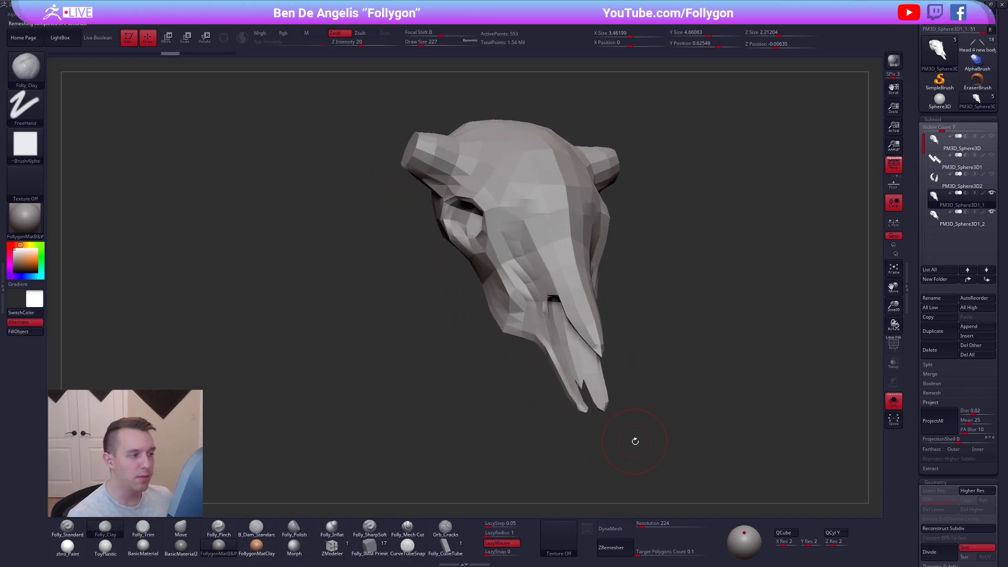
Preview the low-poly skull with Dynamic Subdivision from the front and switch the preview off
key(d)
shift+drag(636, 444, 651, 415)
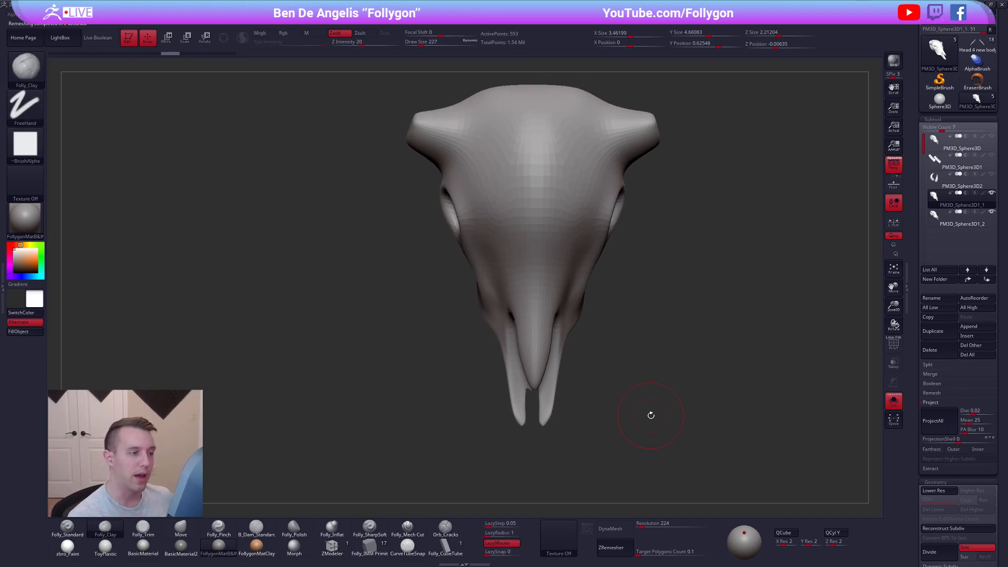
key(shift+d)
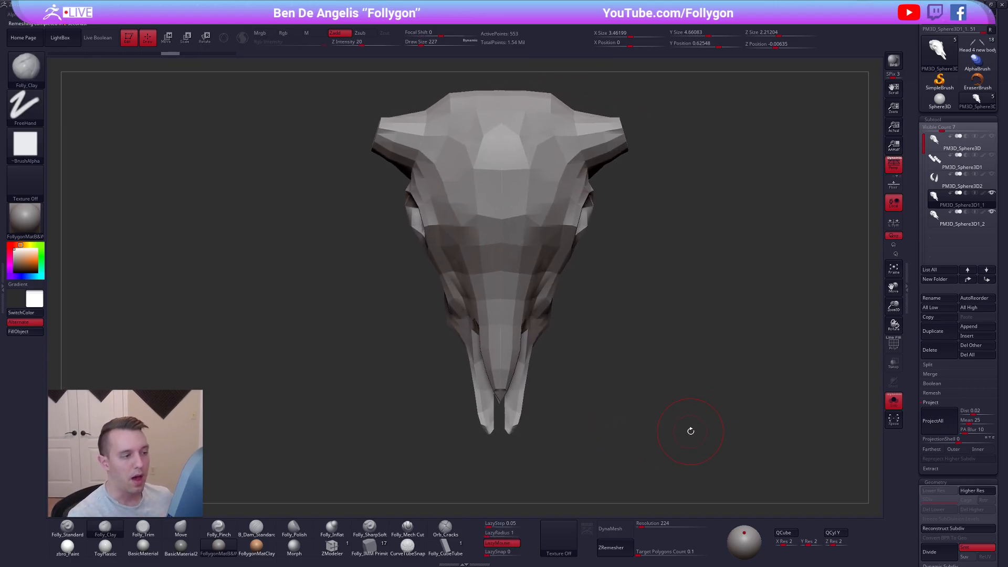
Subdivide the low-poly skull to level 5 and step back down to level 1
key(d)
key(d)
key(d)
key(d)
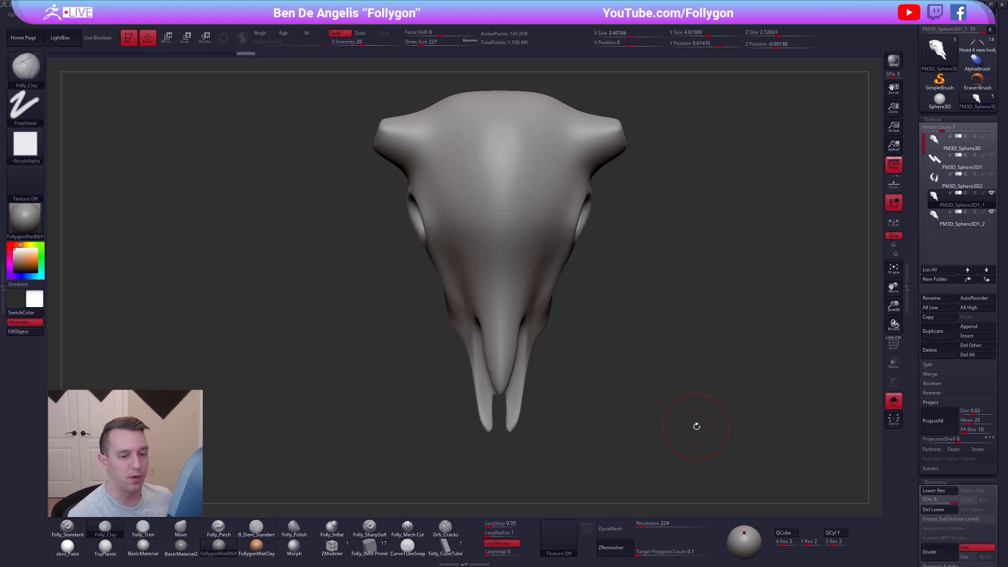
key(shift+d)
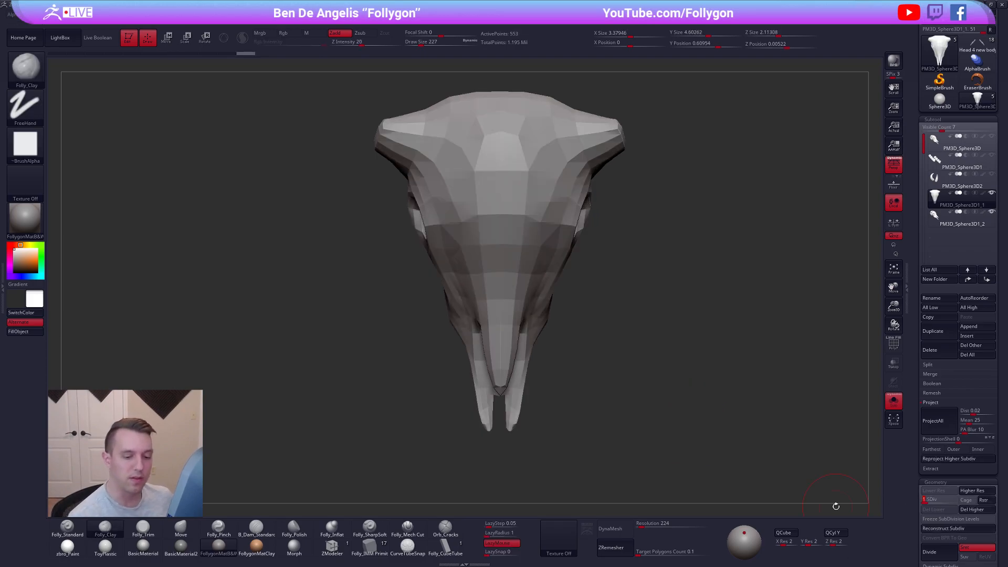
Discard the higher subdivision levels and subdivide the low-poly skull again repeatedly to demonstrate the effect on its shape
key(d)
key(d)
key(d)
key(d)
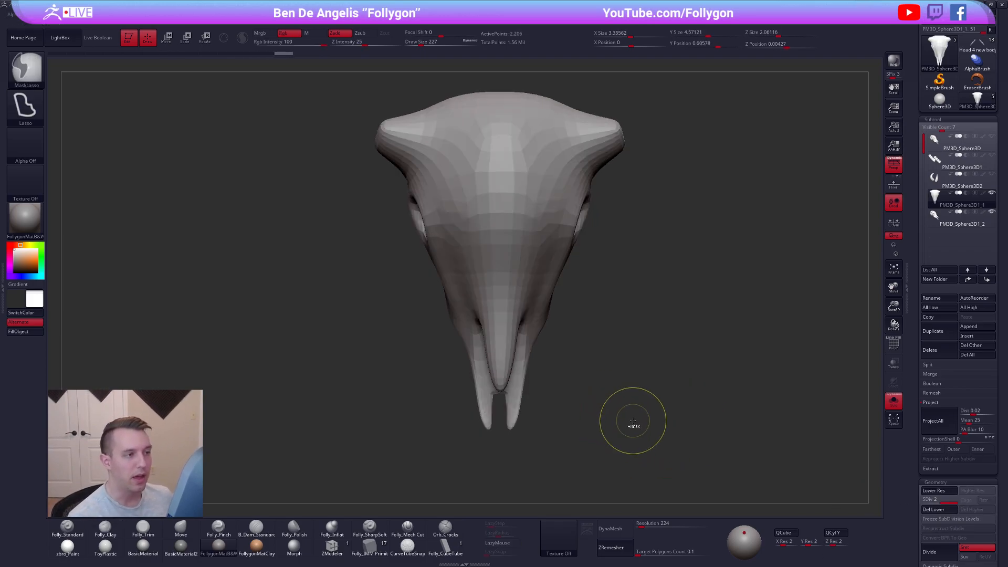
click(928, 500)
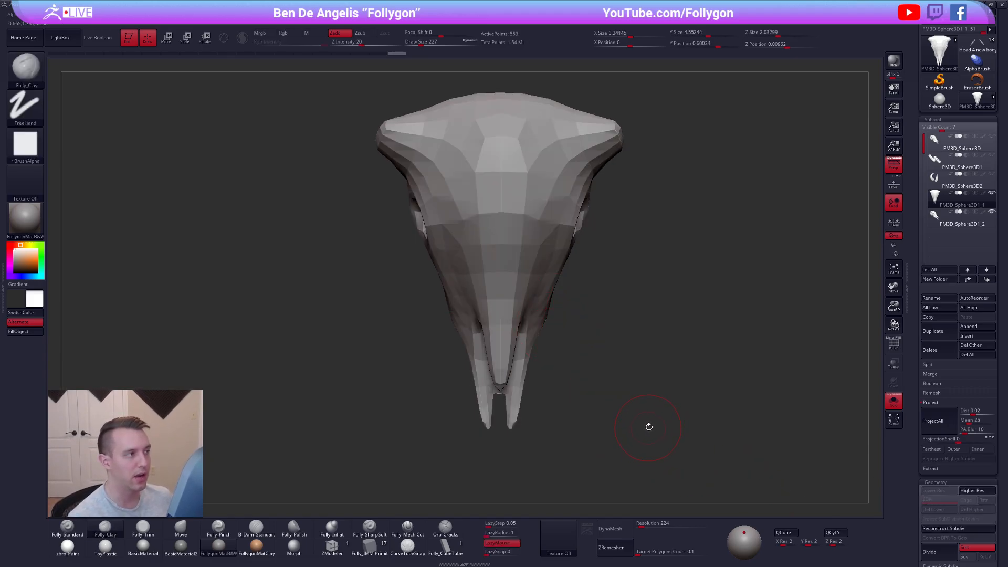
key(d)
key(d)
key(d)
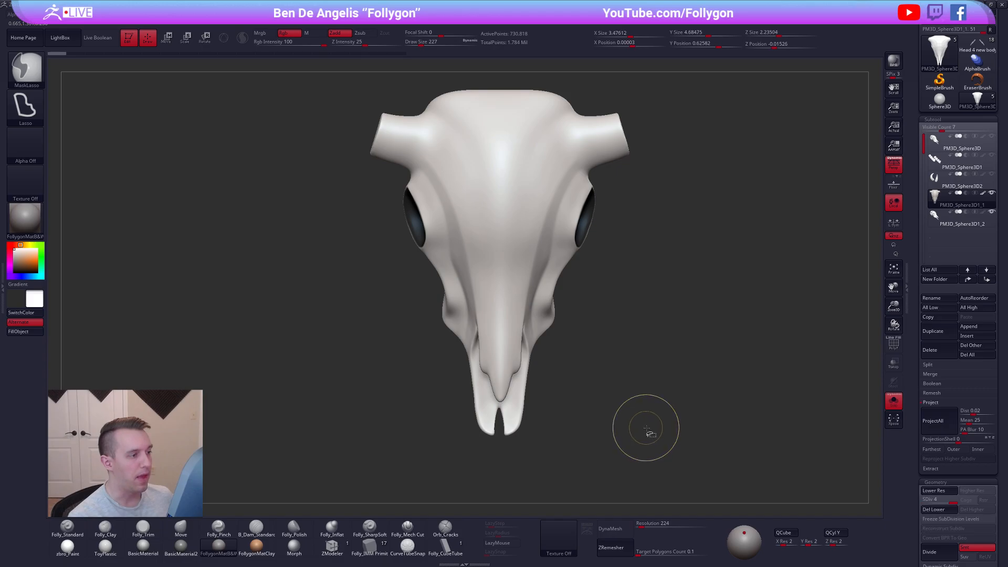
Step through the undo history back to the undivided low-poly skull
key(ctrl+shift+z)
key(ctrl+shift+z)
key(ctrl+shift+z)
key(ctrl+shift+z)
key(ctrl+shift+z)
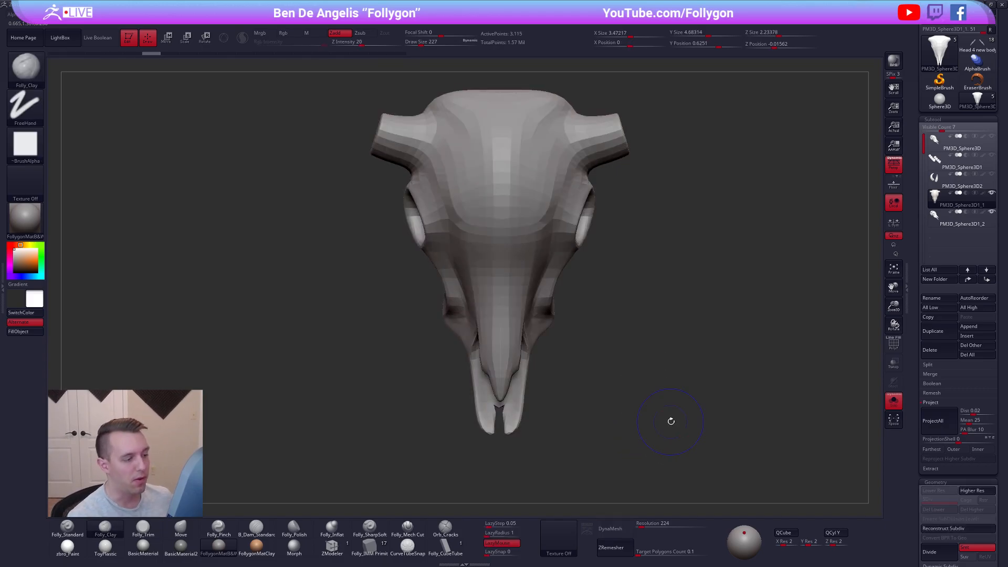
key(ctrl+shift+z)
key(ctrl+shift+z)
key(ctrl+shift+z)
Subdivide the low-poly skull to level 2, project the visible copy's shape onto it, and show the wireframe from an angled view
drag(670, 439, 749, 400)
key(shift+f)
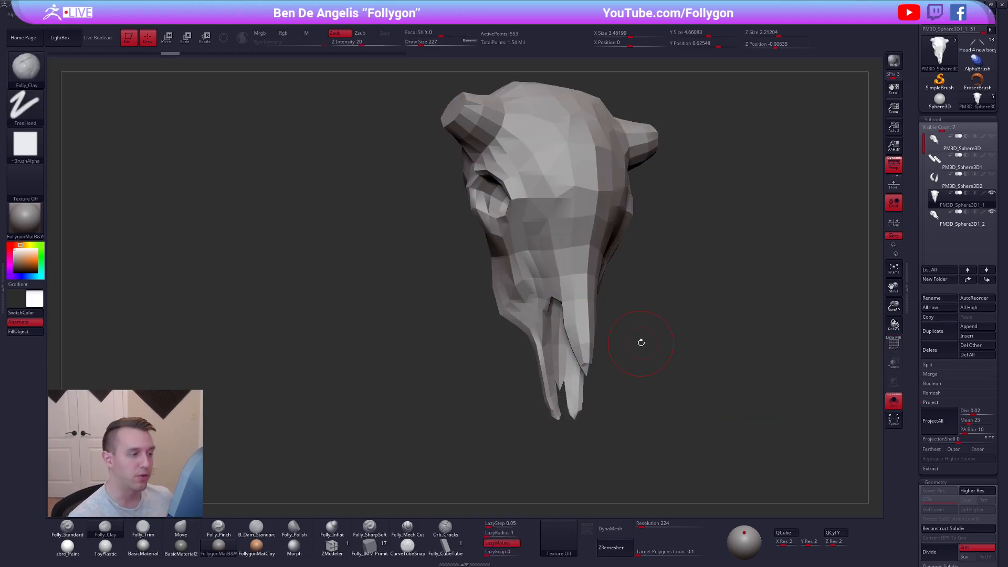
drag(649, 354, 652, 382)
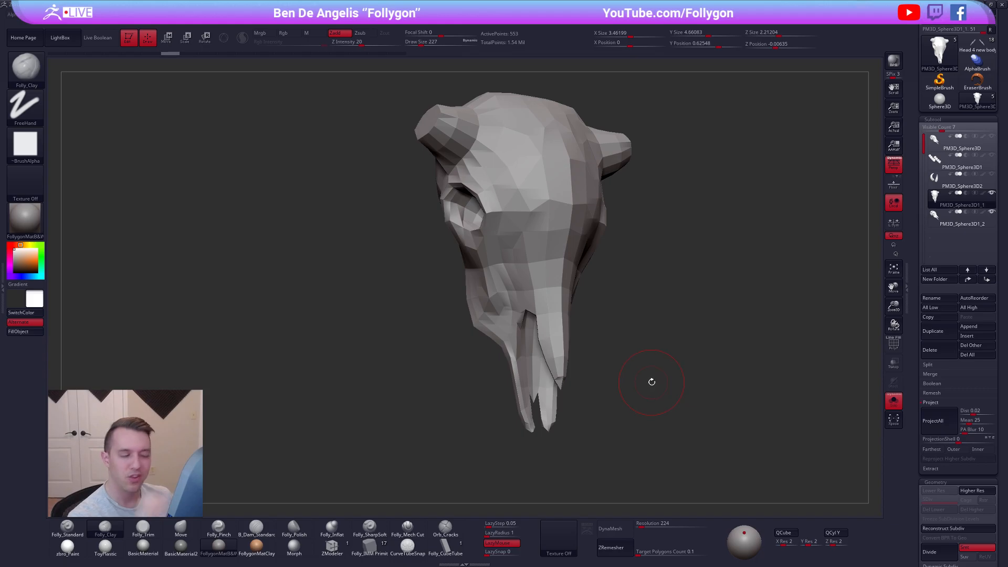
key(d)
mouse_move(695, 408)
mouse_down()
mouse_move(677, 433)
mouse_move(696, 413)
mouse_up()
key(ctrl+d)
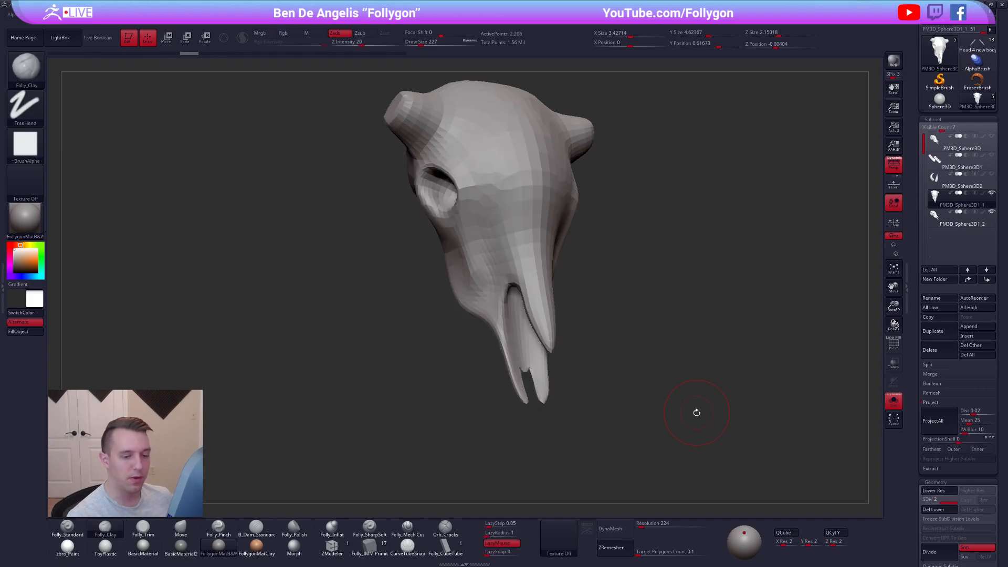
click(936, 420)
drag(621, 360, 619, 417)
key(shift+f)
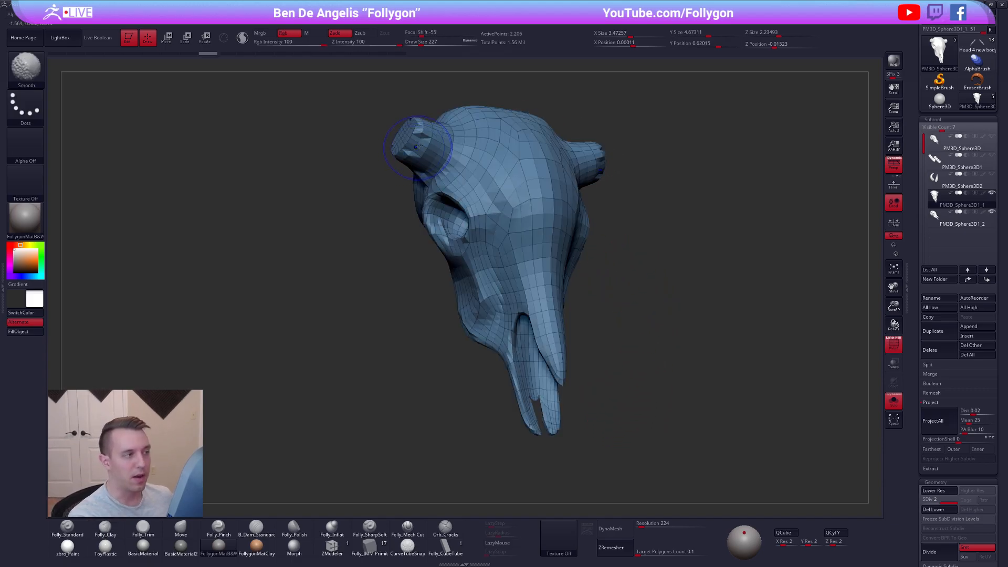
Compare the projected skull with its copy using Solo mode, and undo back to the denser ZRemesher result
key(alt+s)
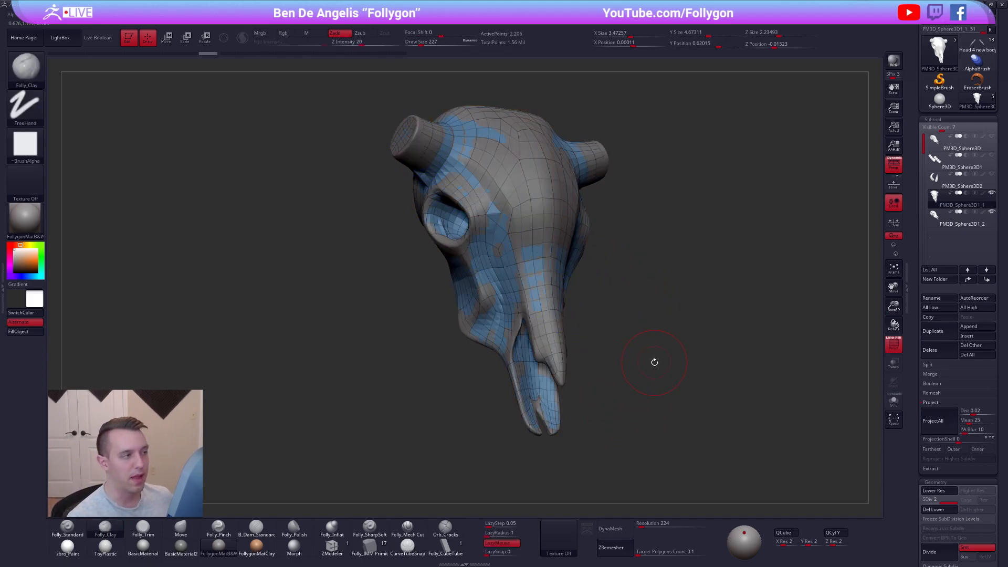
key(alt+s)
key(alt+s)
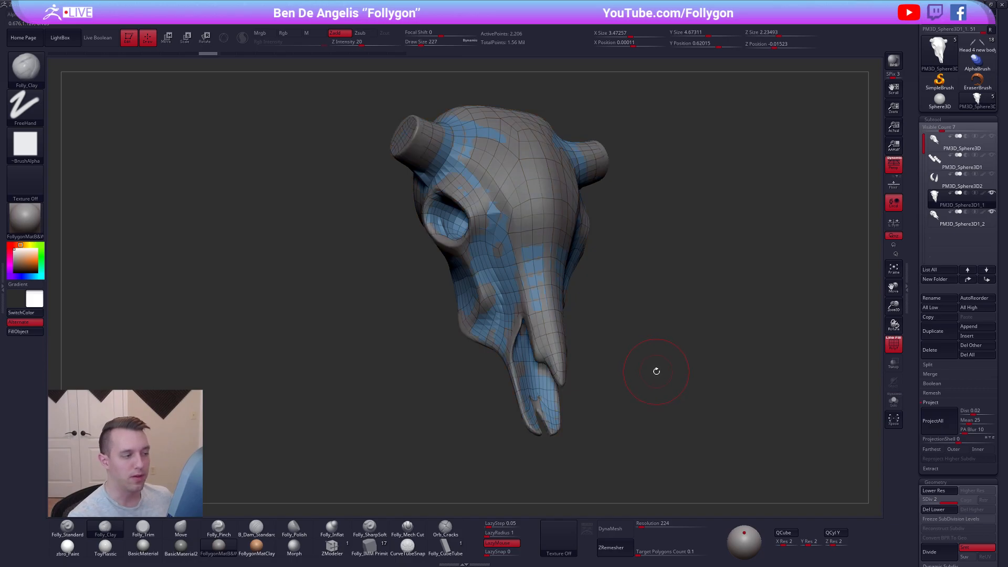
key(alt+s)
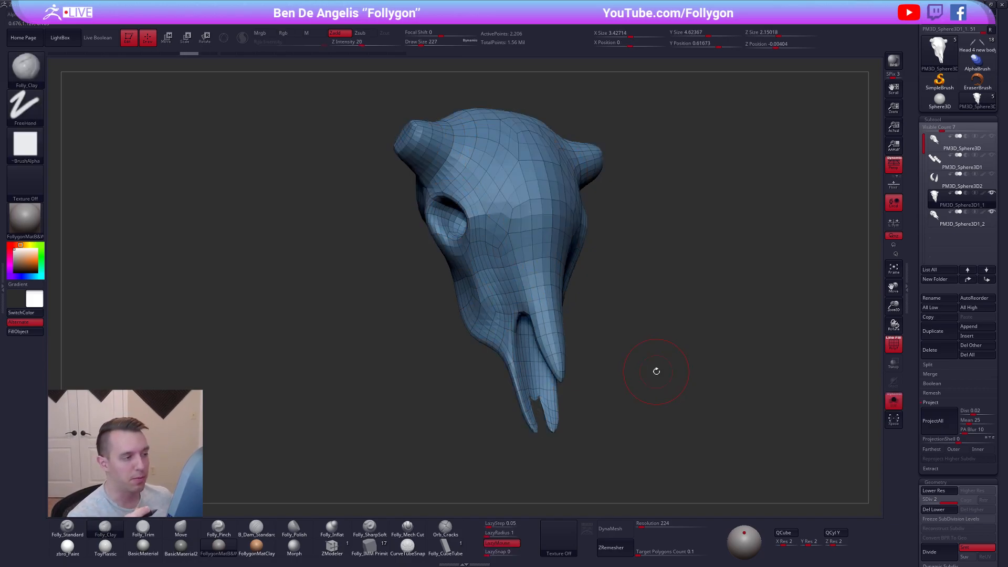
key(ctrl+z)
key(ctrl+z)
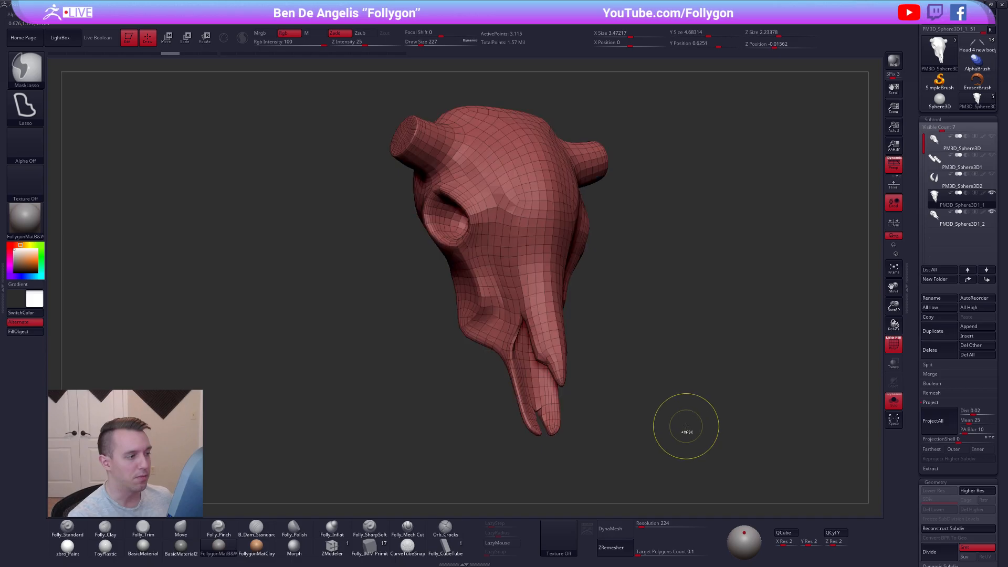
Subdivide the denser remeshed skull to level 3, project the copy's detail onto it, and hide the wireframe
key(alt+s)
mouse_move(671, 445)
mouse_down()
mouse_move(632, 445)
mouse_move(663, 447)
mouse_move(661, 438)
mouse_up()
key(alt+s)
key(d)
key(d)
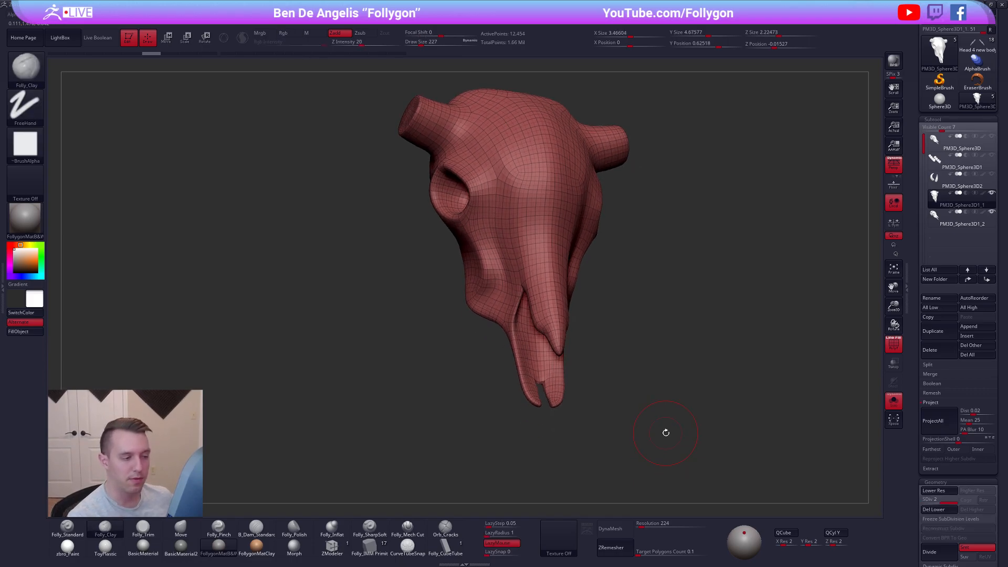
click(940, 423)
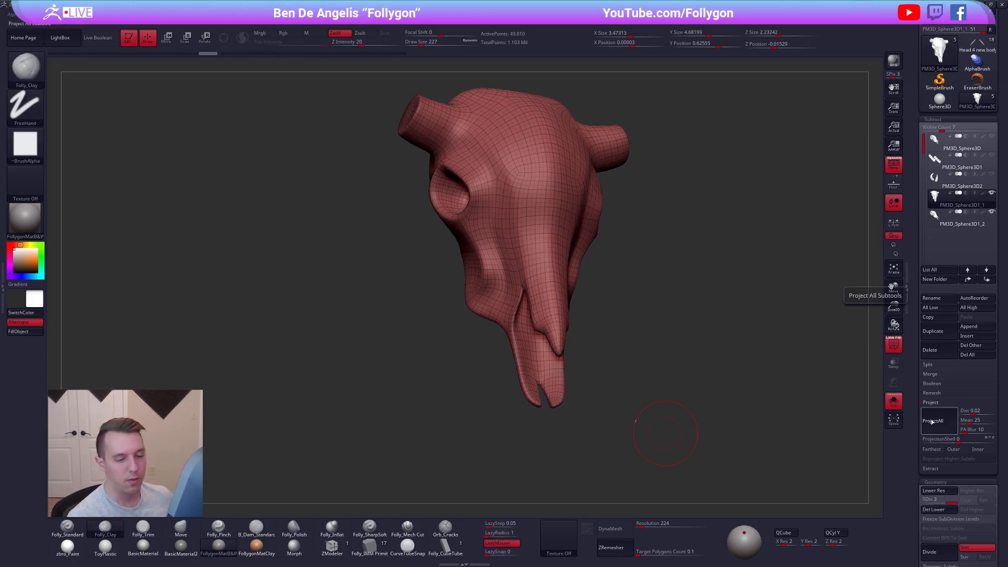
key(shift+f)
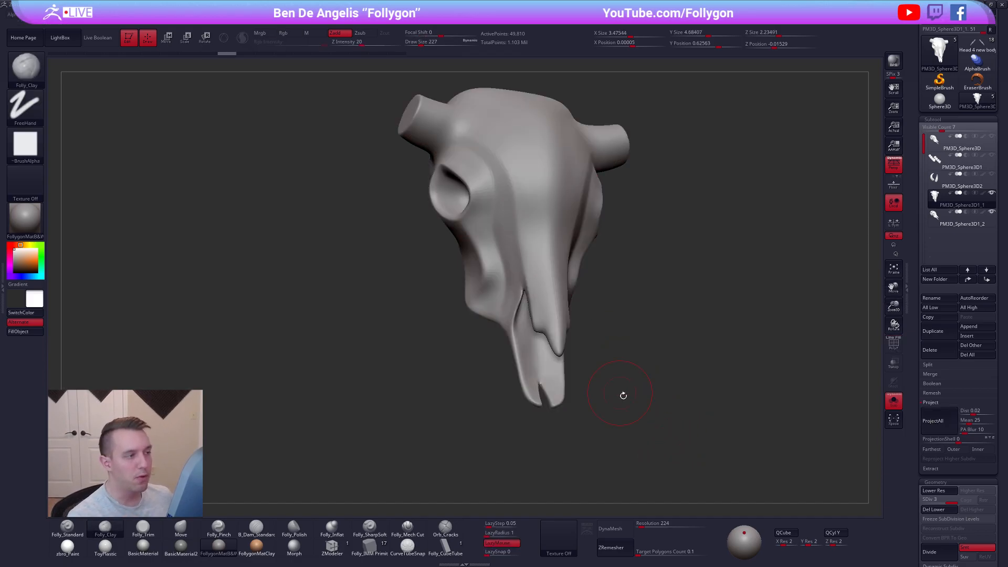
Subdivide the skull copy to level 4 and project the source copy's detail onto it from the front view
key(ctrl+d)
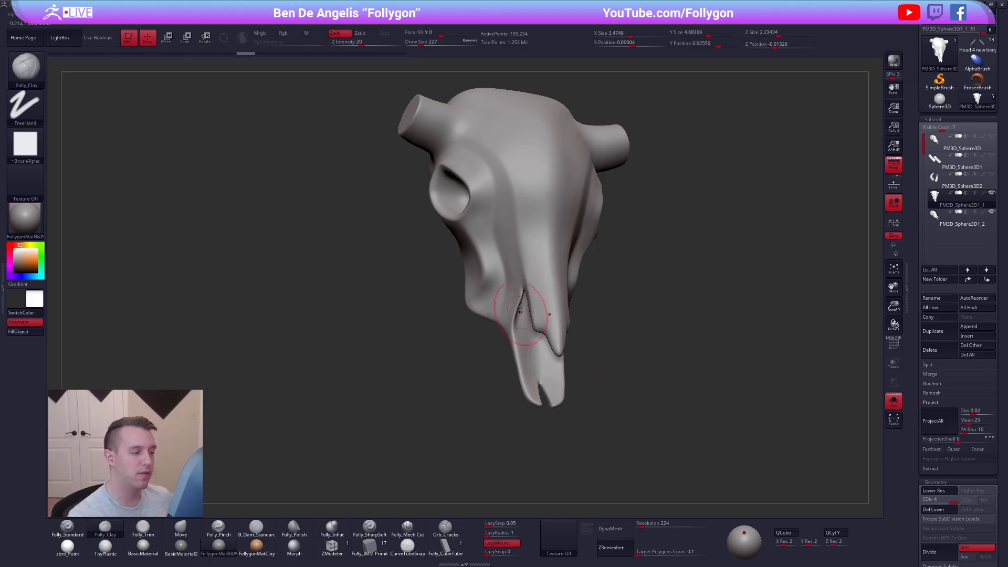
shift+drag(599, 345, 622, 385)
click(937, 421)
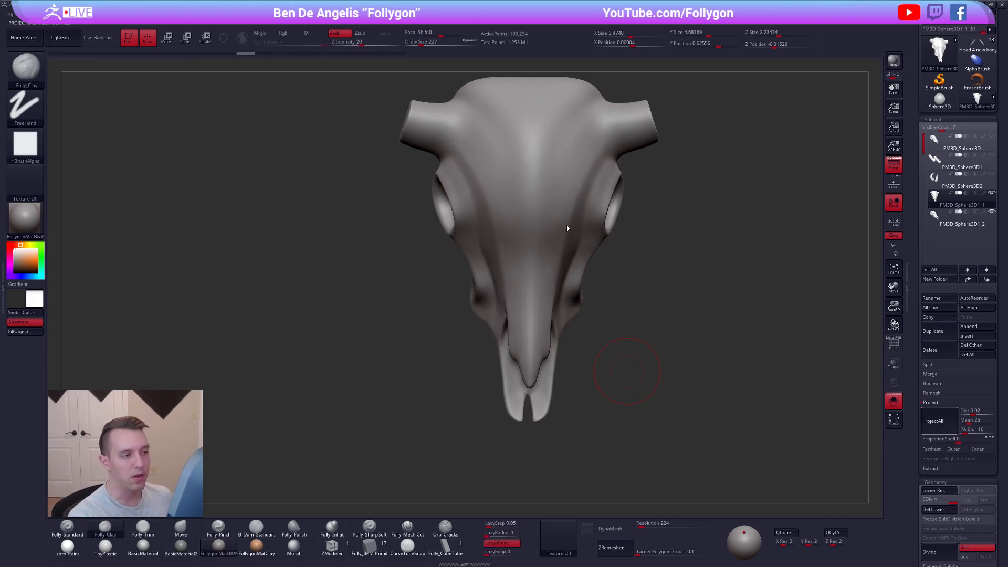
Examine the projected surface around the snout and eye socket, comparing the mesh before and after projection
right_drag(578, 322, 549, 271)
ctrl+right_drag(571, 225, 573, 295)
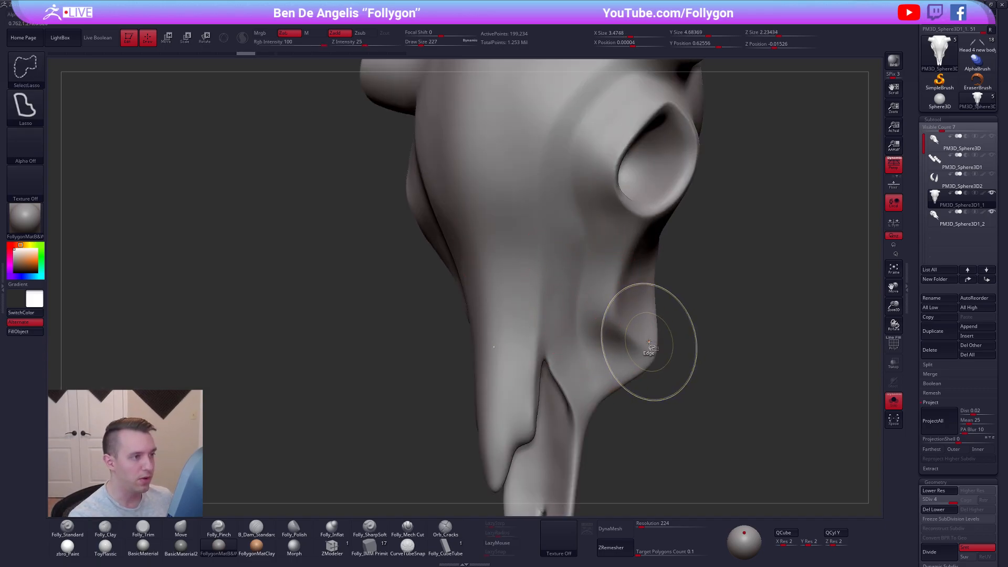
right_drag(650, 345, 656, 378)
key(ctrl+z)
key(ctrl+shift+z)
key(ctrl+z)
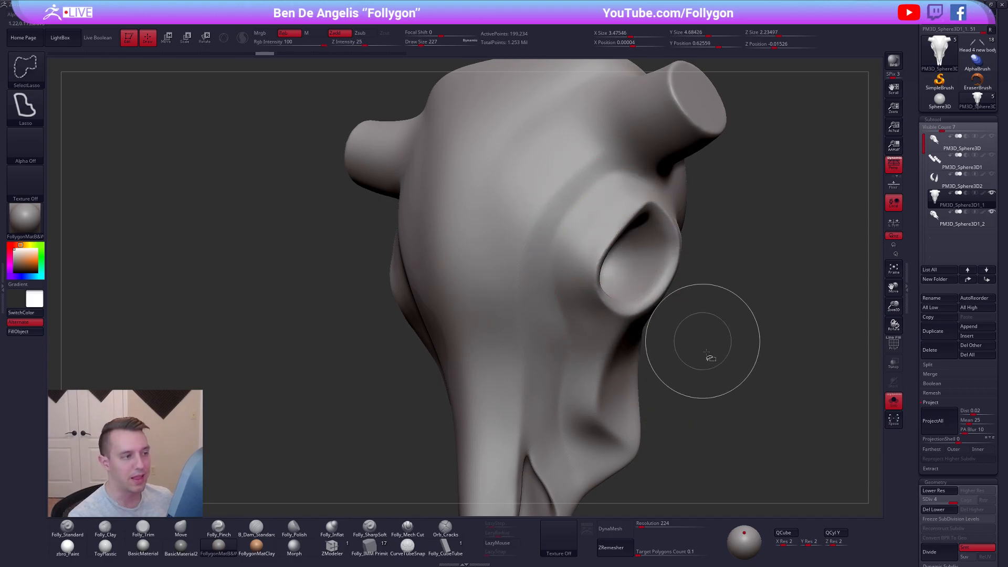
Delete the two demonstration skull copies from the subtool list
alt+drag(730, 398, 665, 346)
click(927, 356)
click(854, 373)
click(931, 351)
click(865, 371)
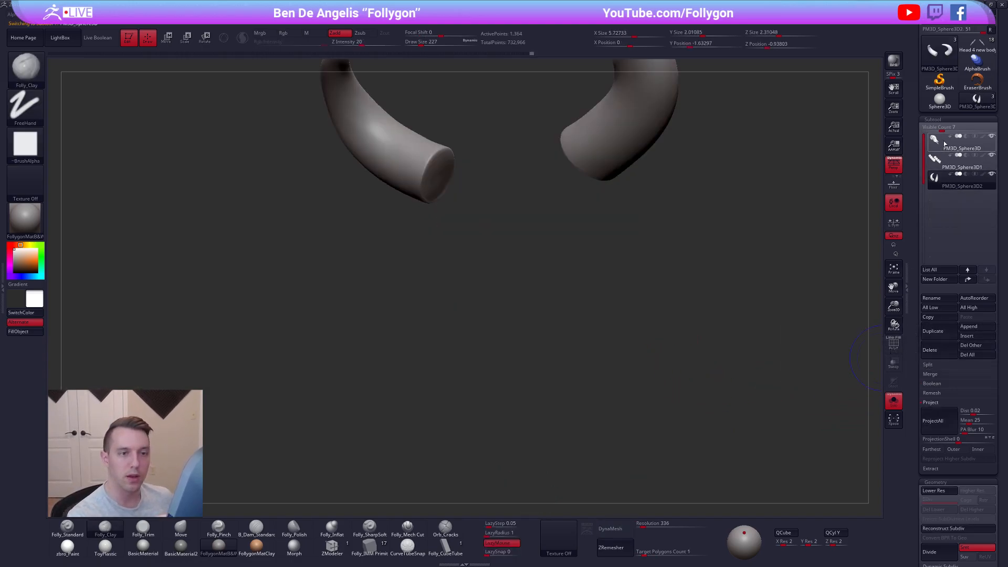
Activate the original skull subtool with the Move brush and turn on the painted colours for all subtools
click(944, 143)
drag(910, 261, 908, 324)
key(b)
key(m)
key(v)
drag(649, 327, 686, 400)
key(alt+shift+s)
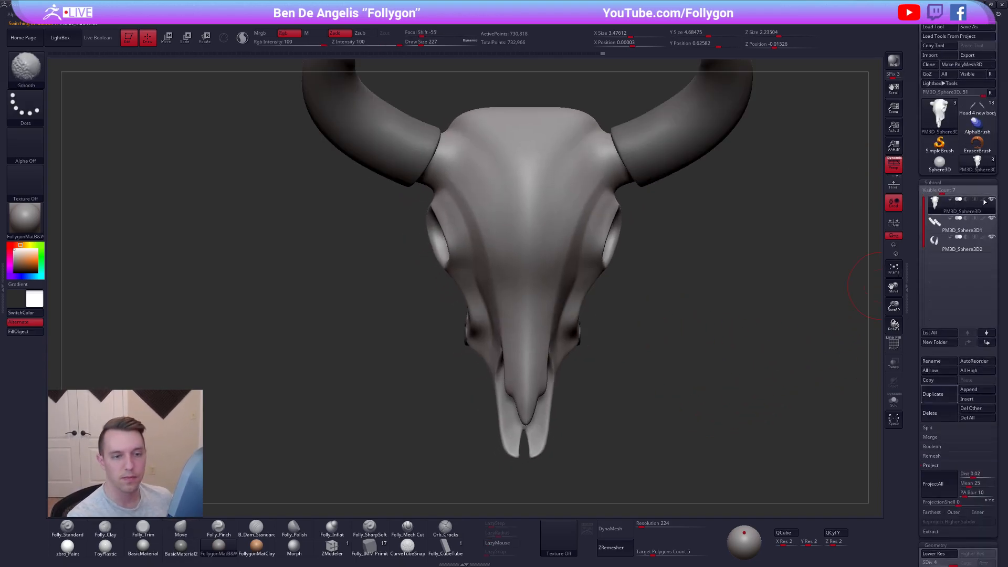
click(983, 199)
alt+drag(713, 342, 690, 330)
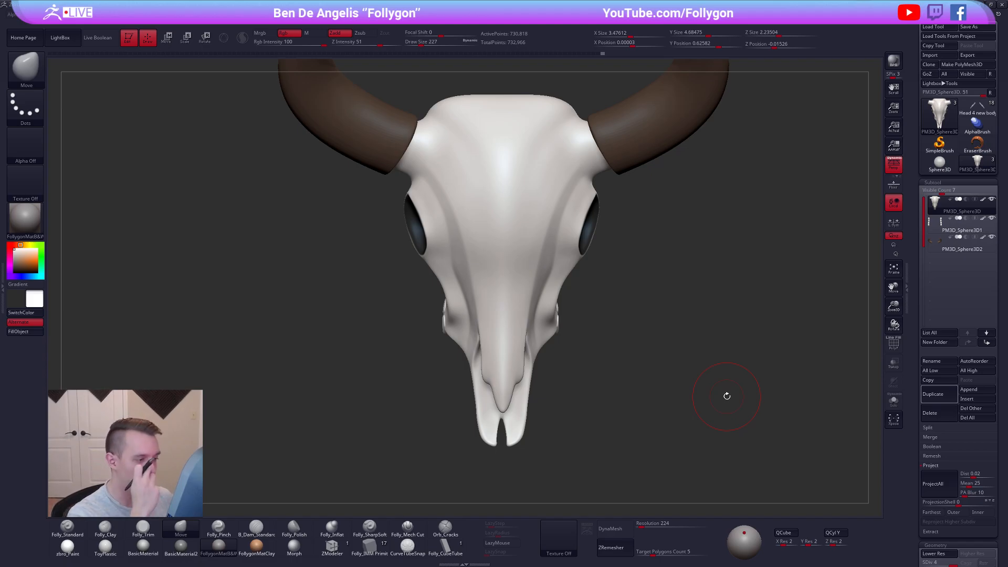
alt+right_drag(564, 268, 575, 280)
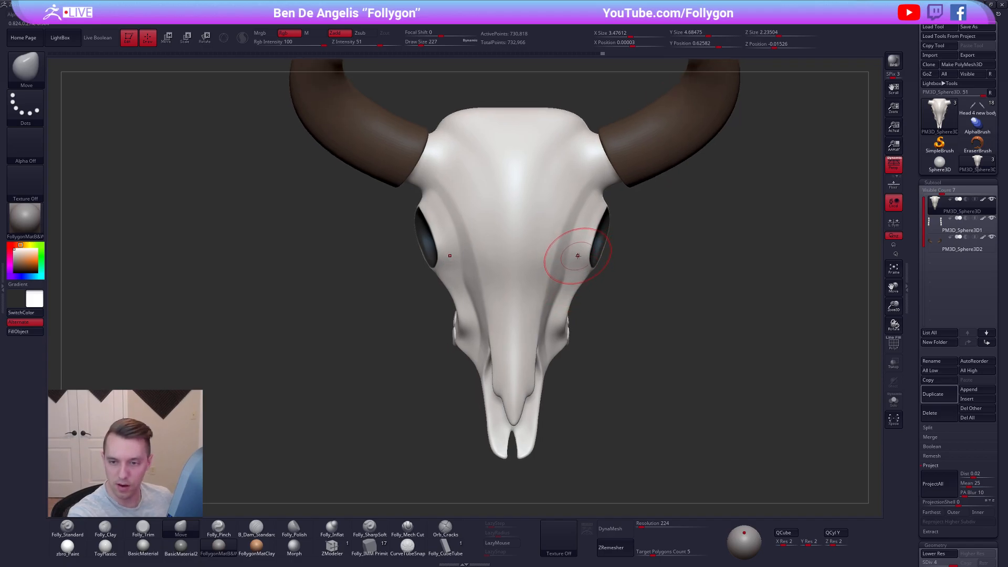
Reduce the Move brush size, drop the skull to subdivision level 1, and nudge the bone beside the eye socket
mouse_move(577, 272)
right_down()
mouse_move(592, 259)
mouse_move(601, 286)
right_up()
key(s)
drag(605, 285, 603, 285)
right_drag(624, 286, 593, 279)
key(shift+d)
key(shift+d)
key(shift+d)
shift+right_drag(602, 241, 612, 264)
drag(607, 257, 610, 261)
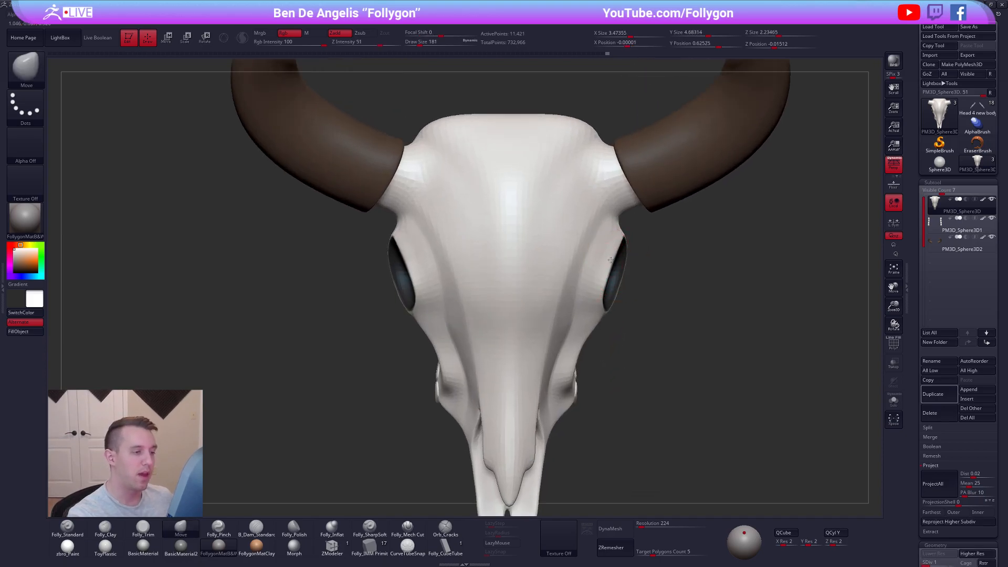
Resize the brush, return the skull to subdivision level 4, and display its wireframe from the side
right_drag(641, 278, 603, 299)
key(space)
drag(589, 292, 590, 291)
right_drag(590, 295, 617, 382)
key(d)
key(d)
key(d)
ctrl+right_drag(556, 349, 570, 380)
key(shift+f)
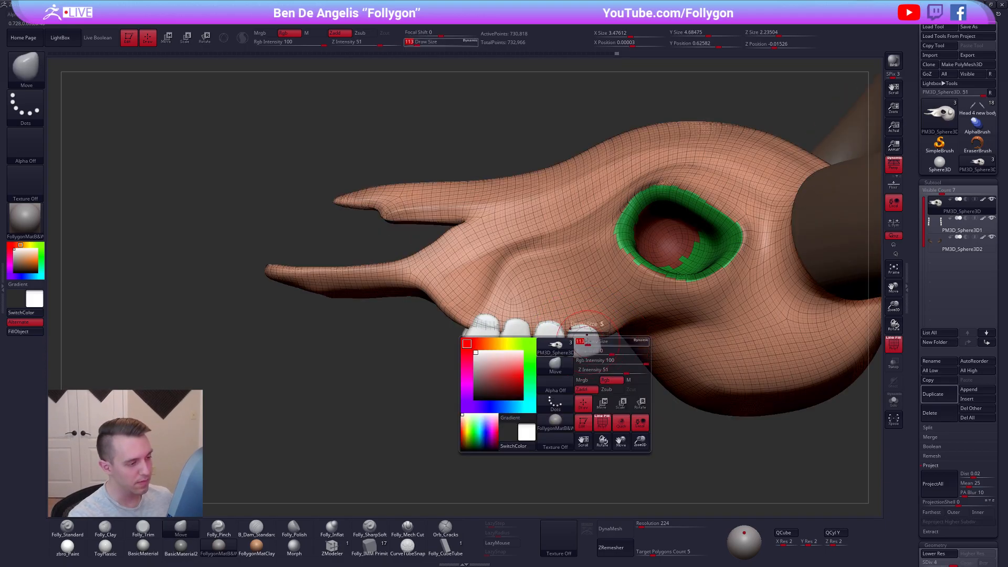
Select the teeth subtool, hide the wireframe, and mask every tooth except the rearmost one
alt+click(591, 342)
key(shift+f)
key(w)
ctrl+click(587, 344)
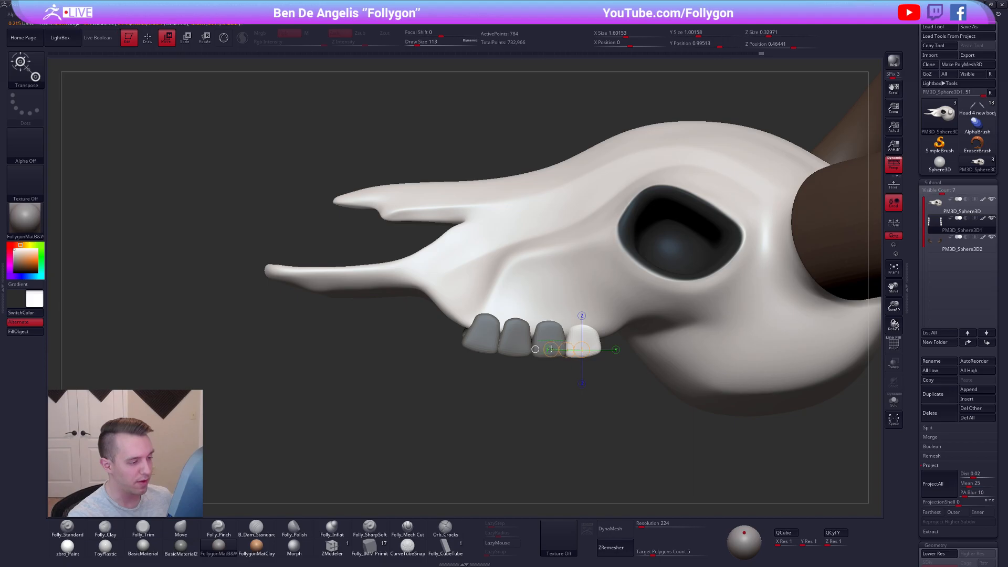
Adjust the placement and angle of the teeth along the jaw with the Move brush and the transform tools
key(q)
key(space)
mouse_move(585, 328)
mouse_down()
mouse_move(599, 322)
mouse_move(582, 390)
mouse_move(542, 367)
mouse_up()
key(space)
key(space)
key(r)
drag(549, 410, 544, 409)
key(w)
mouse_move(453, 341)
mouse_down()
mouse_move(527, 354)
mouse_move(509, 341)
mouse_up()
key(q)
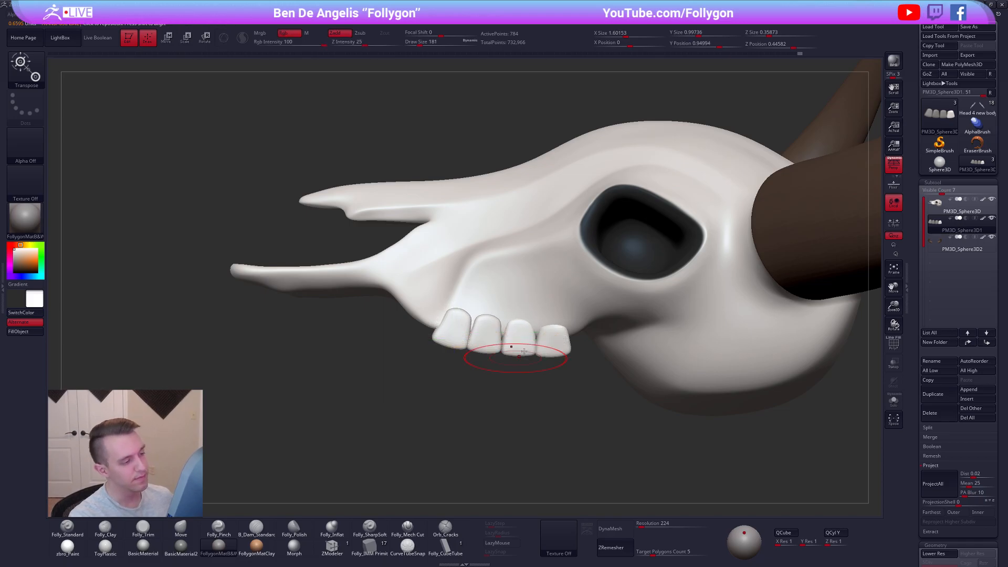
Set the Move brush size to about 203 and isolate the third tooth from the front by masking the others
right_drag(553, 334, 561, 320)
key(space)
drag(558, 316, 574, 338)
right_drag(548, 341, 522, 315)
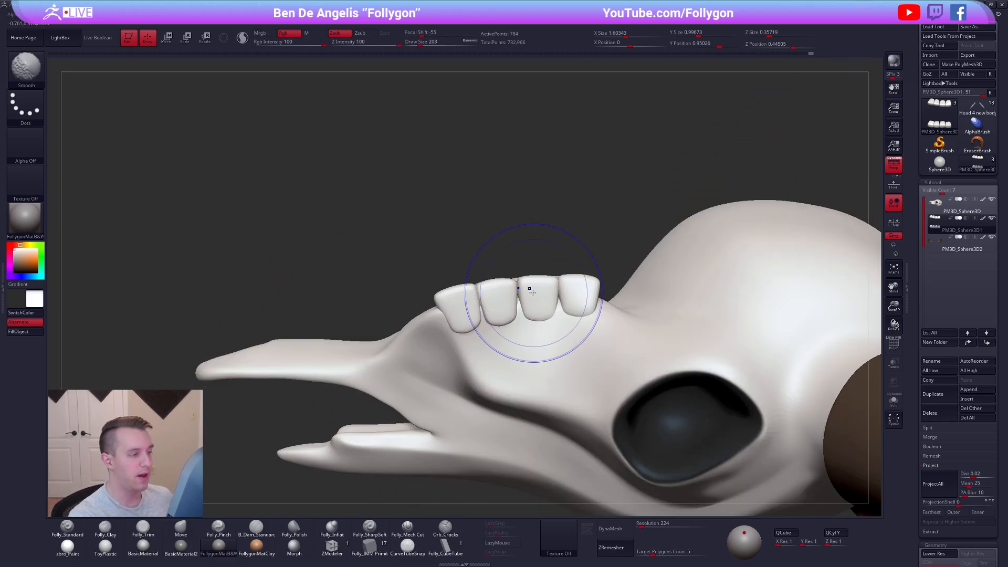
key(w)
ctrl+click(537, 302)
key(q)
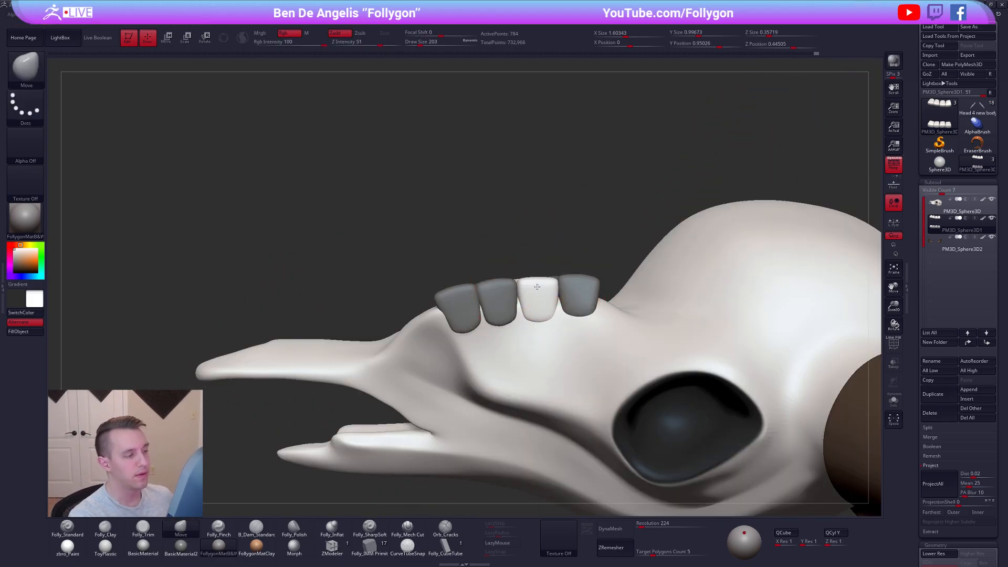
Isolate the teeth one at a time by masking and nudge each into line with the Move brush, using size about 140 for the front tooth
key(w)
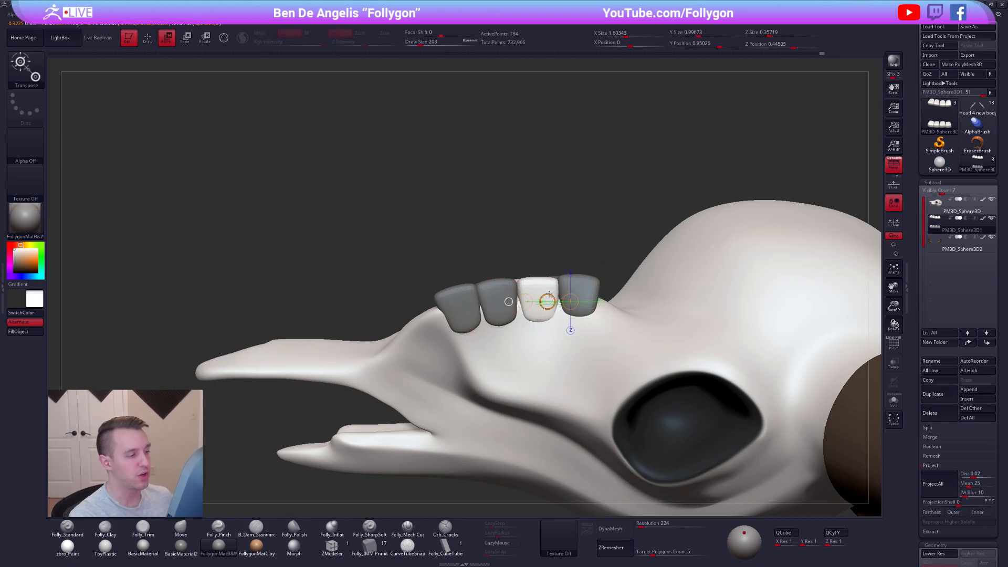
key(q)
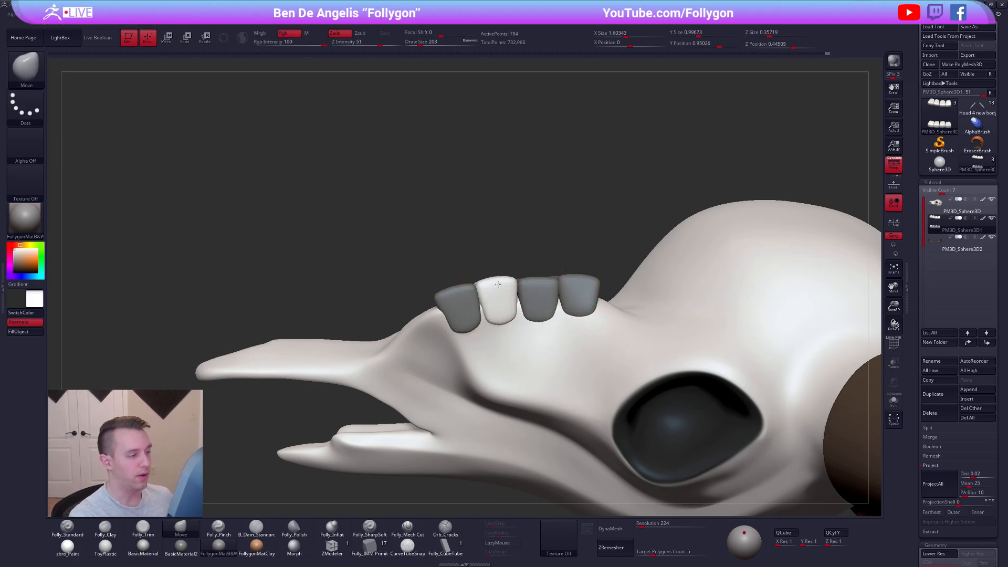
key(w)
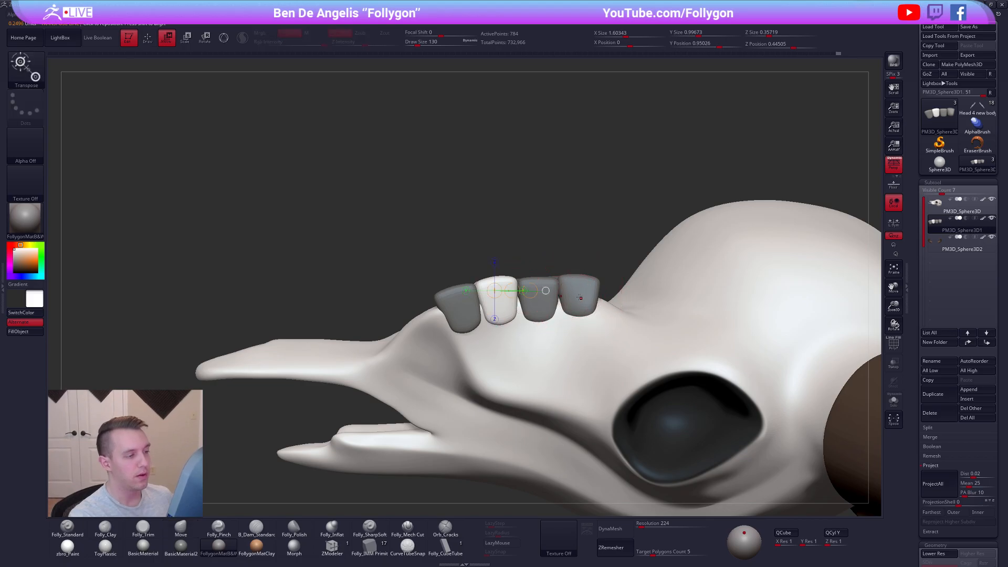
key(q)
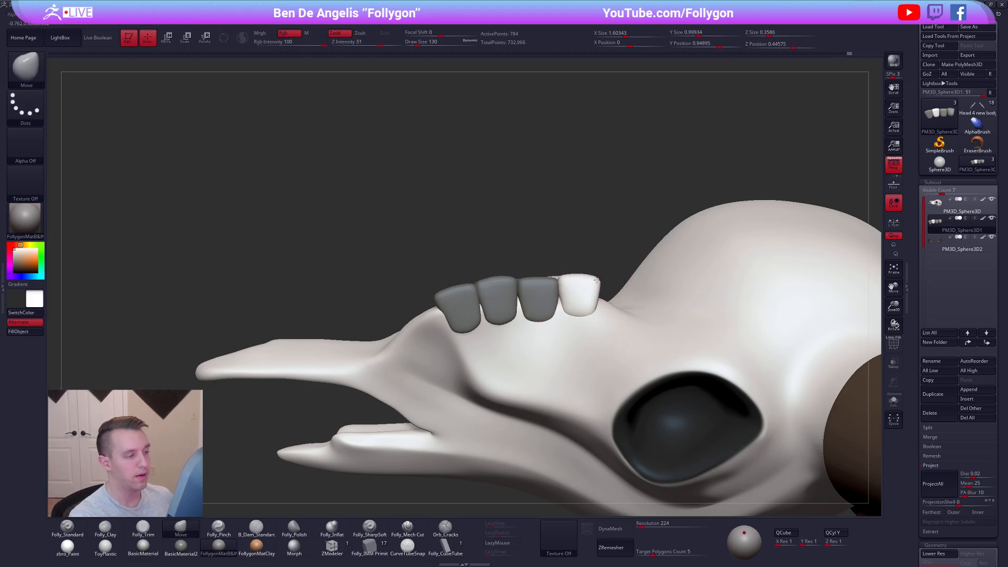
key(w)
key(q)
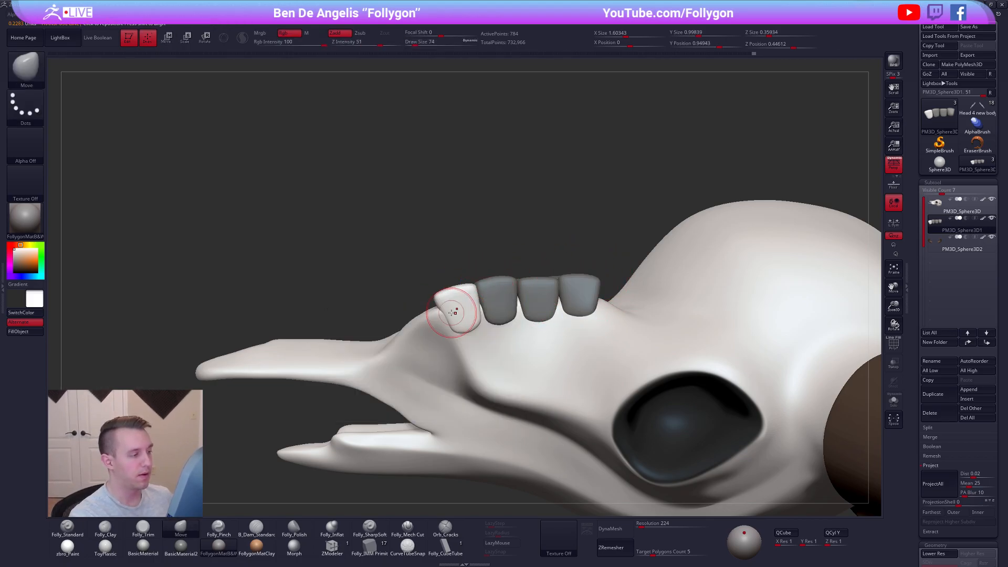
key(space)
drag(451, 315, 455, 315)
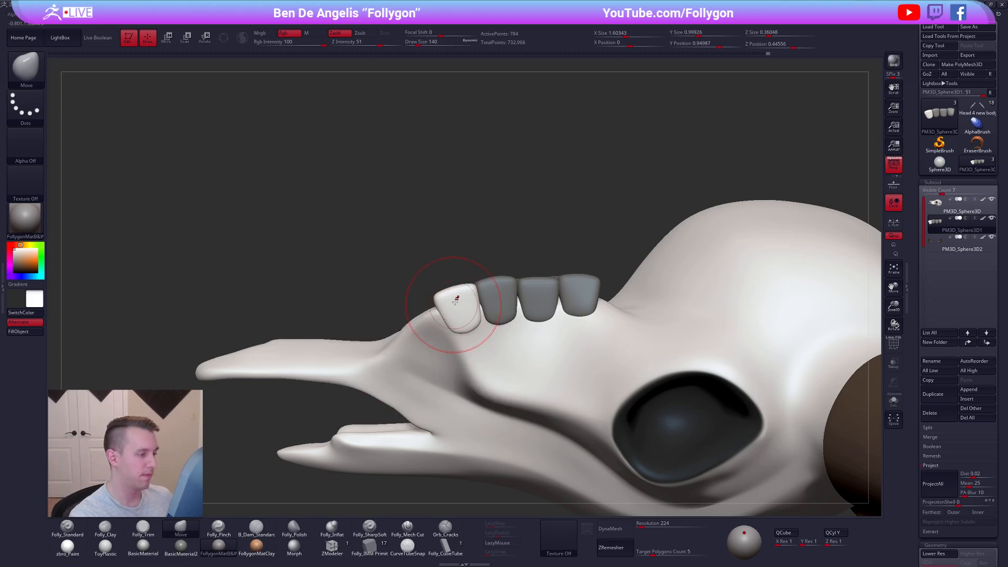
Clear the teeth mask, select the skull subtool, and switch it to its lowest subdivision level
right_drag(458, 297, 551, 376)
right_drag(649, 412, 651, 465)
alt+right_drag(724, 422, 705, 395)
click(937, 204)
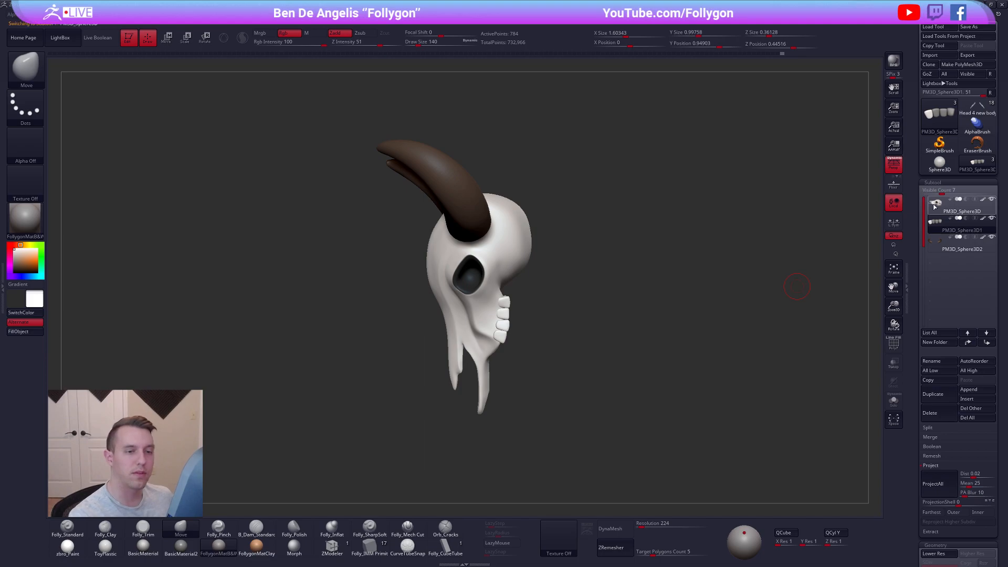
key(shift+d)
key(shift+d)
key(s)
drag(529, 242, 537, 237)
key(shift+d)
key(space)
key(d)
key(d)
key(d)
key(shift+d)
key(shift+d)
key(shift+d)
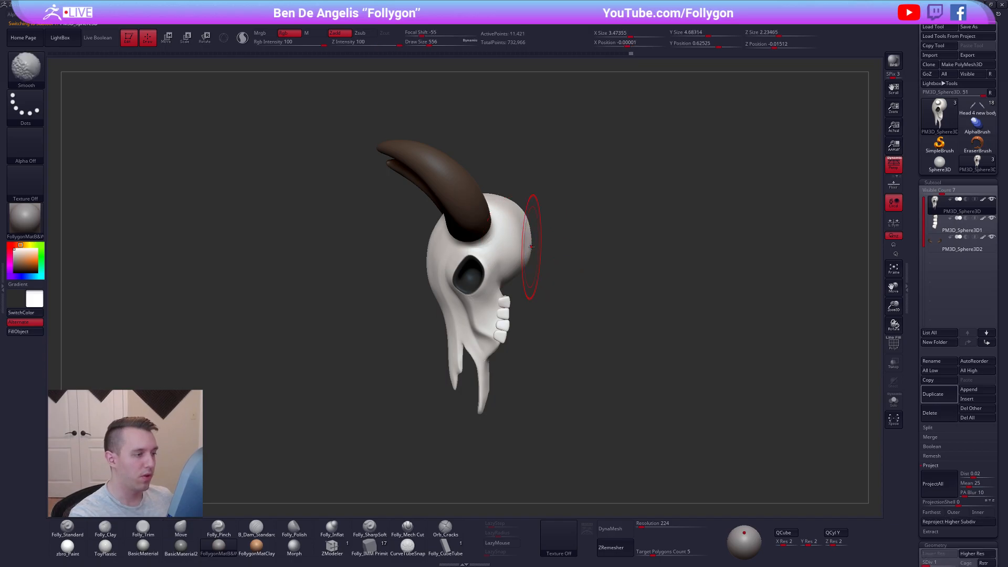
Set the Move brush size to about 656 and reshape the back of the cranium from the side
key(space)
drag(530, 243, 537, 244)
drag(506, 204, 512, 209)
mouse_move(593, 231)
shift+mouse_down()
mouse_move(543, 247)
mouse_move(540, 277)
shift+mouse_up()
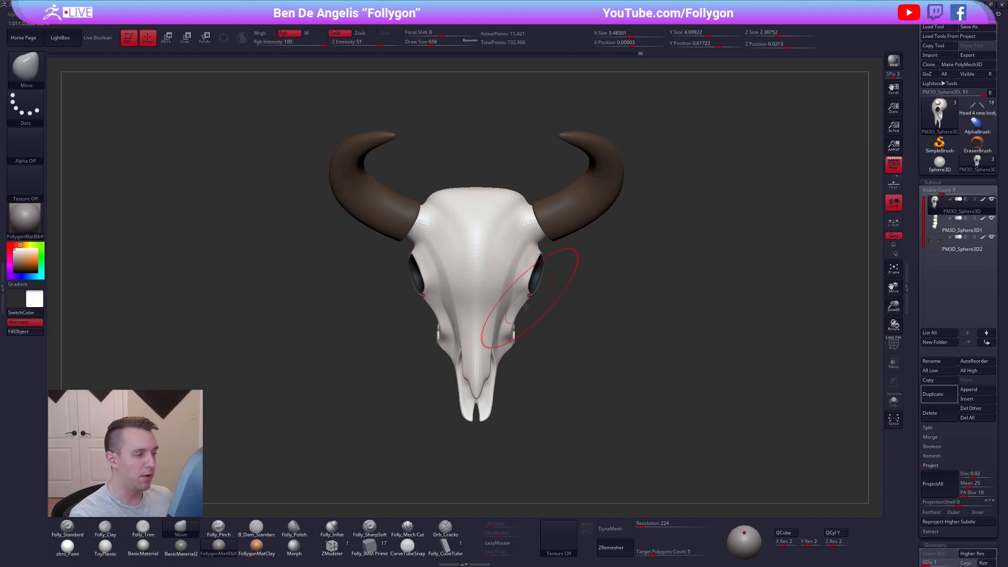
Try reshaping the eye sockets and cheeks from the front with the Move brush, and undo those strokes
drag(510, 328, 503, 328)
drag(614, 400, 594, 429)
key(ctrl+z)
key(ctrl+z)
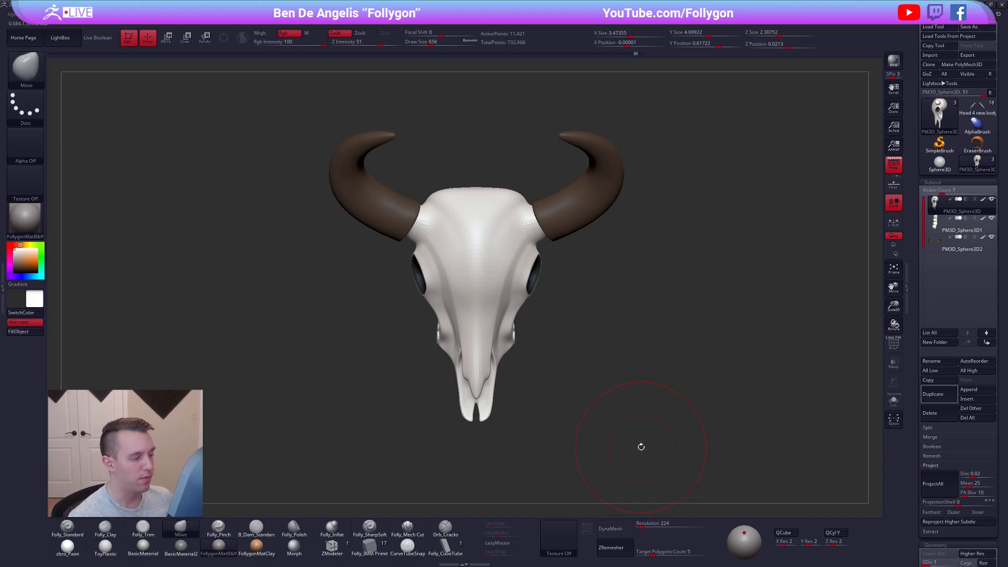
Combine the skull, teeth and horns into one low-resolution posing mesh with TPoseMesh, undoing a test stroke on it
alt+drag(641, 449, 667, 410)
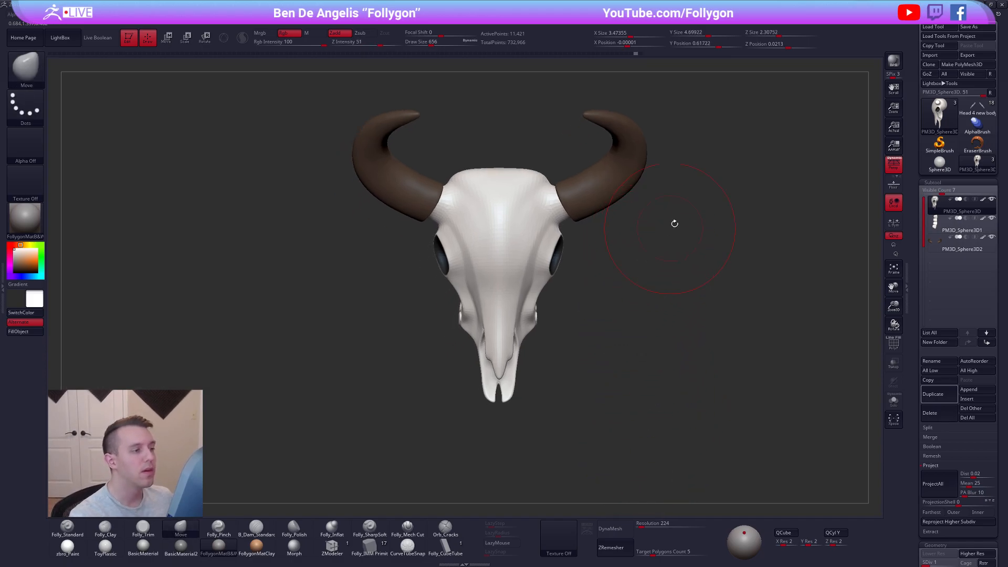
key(space)
click(686, 341)
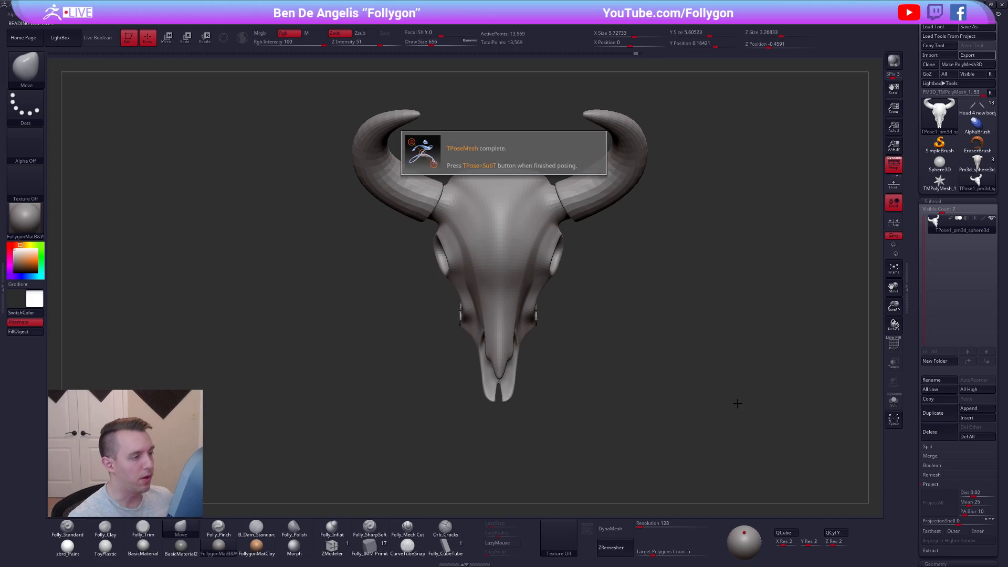
drag(563, 262, 566, 261)
key(ctrl+z)
Mask both horns on the posing mesh, leaving the skull free, and activate the Move brush
key(w)
ctrl+click(587, 204)
key(q)
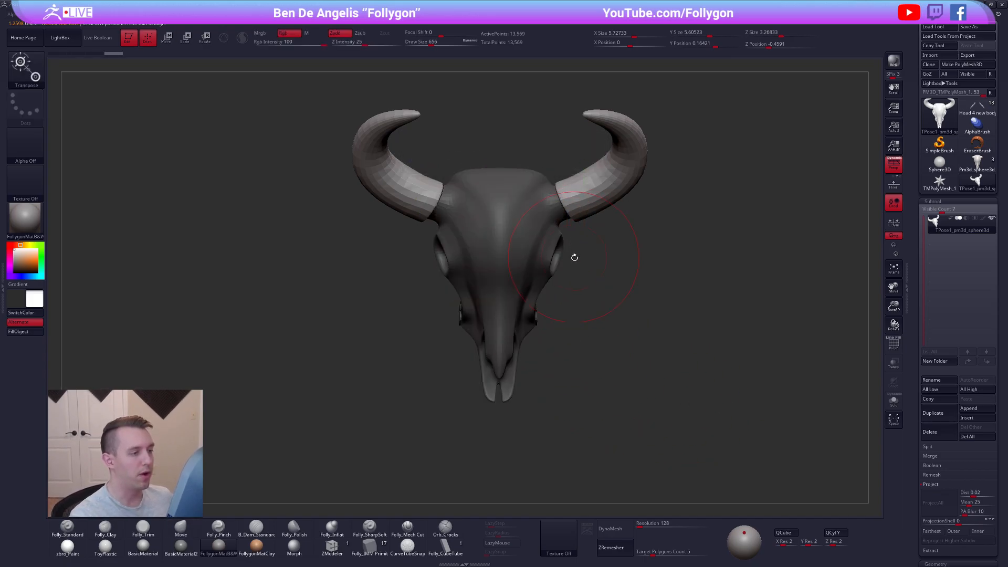
key(b)
key(m)
key(v)
ctrl+click(573, 256)
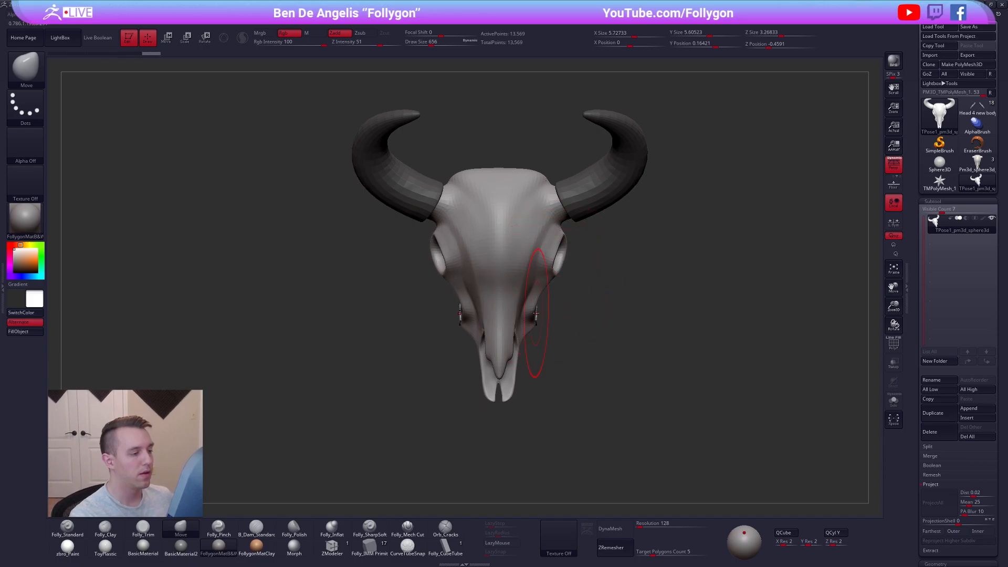
Reshape the cheeks and eye socket rims of the posing mesh with the Move brush
mouse_move(533, 314)
mouse_down()
mouse_move(530, 323)
mouse_move(535, 295)
mouse_up()
drag(625, 383, 607, 281)
drag(587, 241, 586, 250)
drag(659, 292, 735, 278)
Refine the skull's overall silhouette with the Move brush at sizes down to about 576, and clear the horn mask
key(space)
drag(584, 209, 594, 209)
mouse_move(562, 163)
mouse_down()
mouse_move(648, 164)
mouse_move(562, 162)
mouse_up()
mouse_move(603, 221)
alt+mouse_down()
mouse_move(598, 181)
mouse_move(581, 169)
alt+mouse_up()
key(space)
mouse_move(778, 211)
mouse_down()
mouse_move(717, 295)
mouse_move(639, 322)
mouse_up()
key(space)
mouse_move(572, 309)
mouse_down()
mouse_move(565, 299)
mouse_move(527, 321)
mouse_move(538, 295)
mouse_up()
key(space)
mouse_move(341, 53)
mouse_down()
mouse_move(58, 95)
mouse_move(114, 81)
mouse_move(397, 117)
mouse_move(106, 177)
mouse_move(230, 153)
mouse_move(223, 147)
mouse_move(125, 182)
mouse_move(277, 152)
mouse_move(123, 160)
mouse_move(83, 175)
mouse_up()
drag(723, 323, 753, 312)
Delete the temporary posing mesh and switch to the coloured skull tool
click(949, 433)
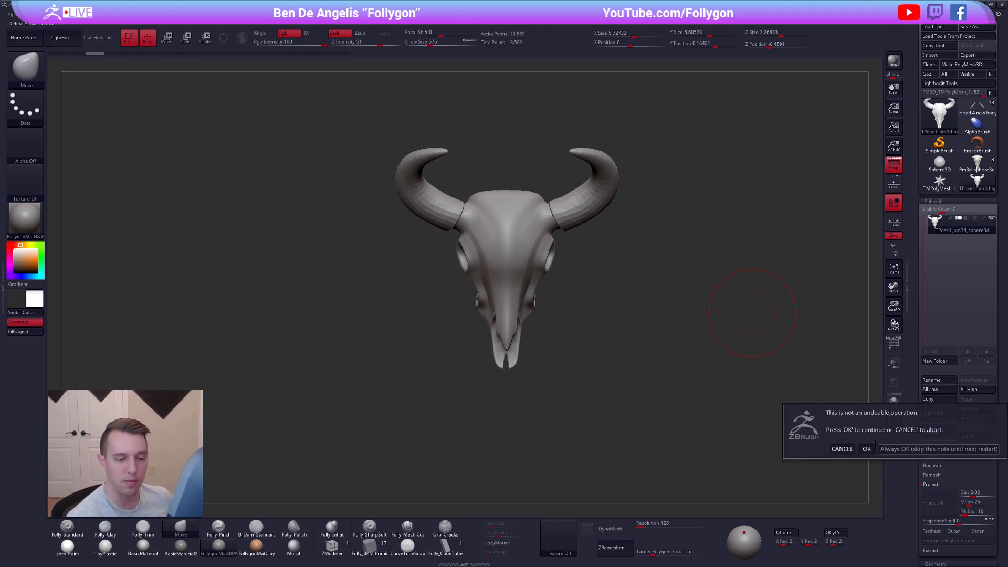
click(867, 448)
click(977, 164)
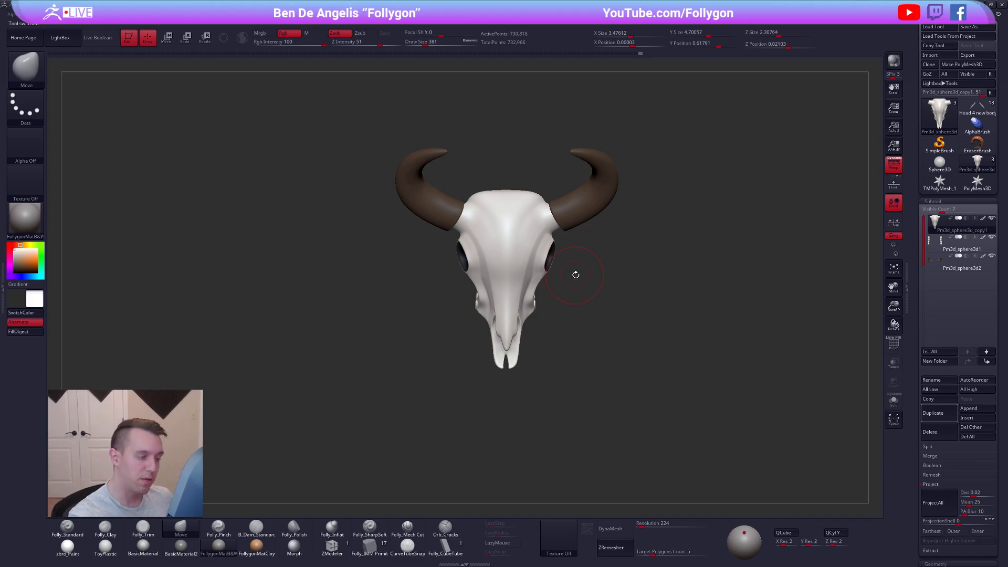
Examine the coloured bison skull's proportions from the front, setting the brush size to about 292
alt+drag(574, 274, 587, 298)
key(space)
drag(572, 248, 567, 248)
alt+drag(641, 317, 610, 322)
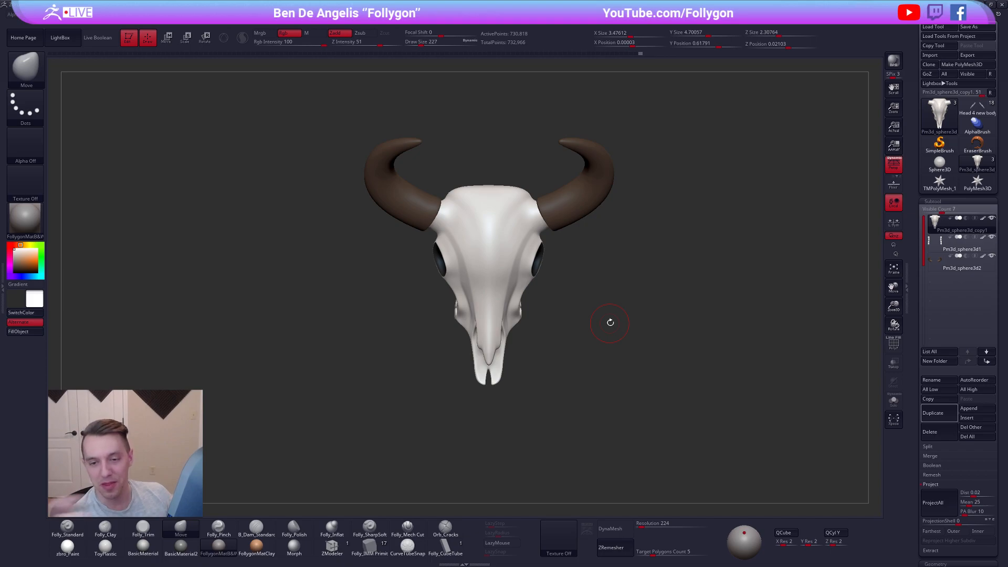
ctrl+right_drag(615, 327, 623, 330)
key(space)
drag(623, 330, 626, 331)
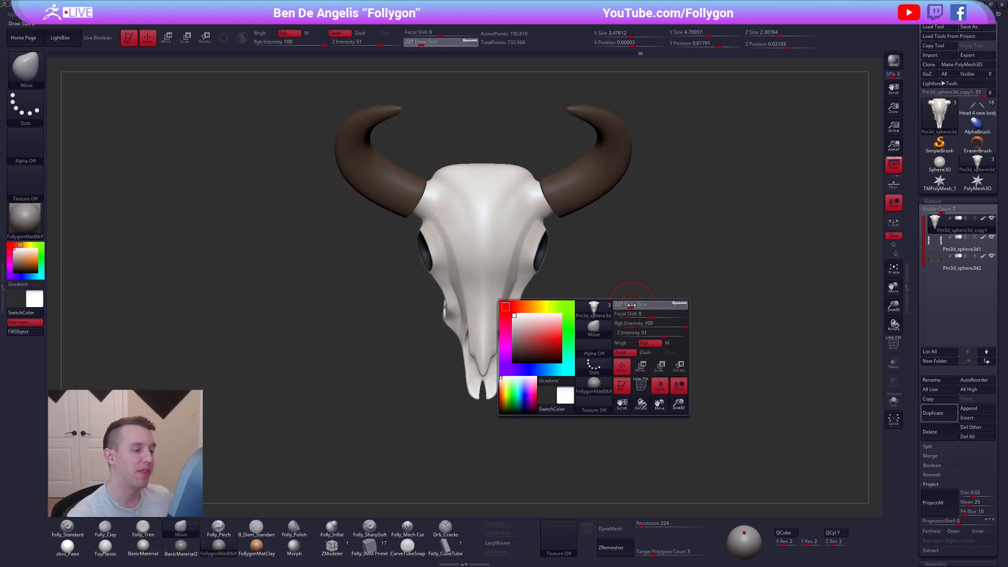
key(ctrl+f)
alt+right_drag(655, 291, 657, 306)
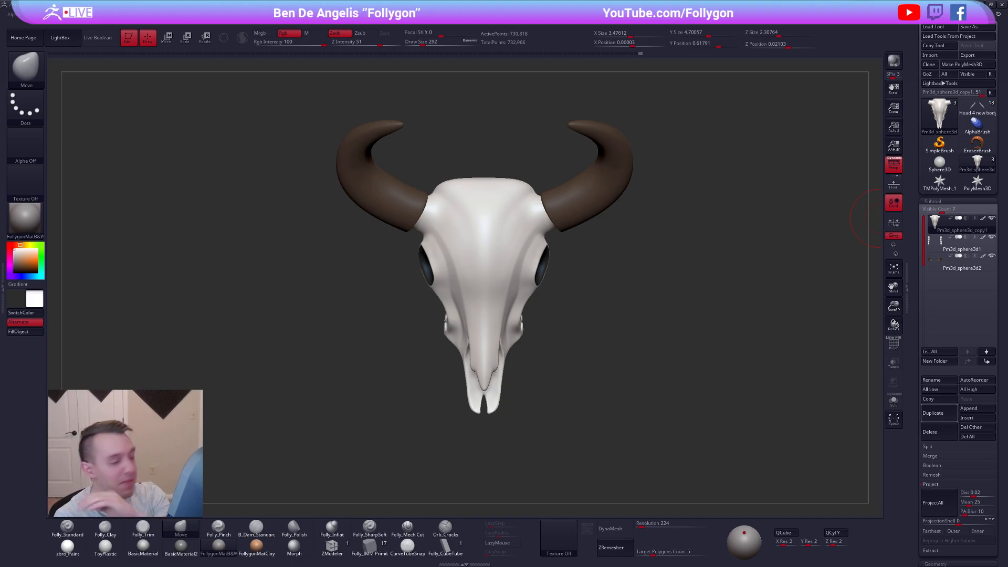
drag(643, 284, 674, 268)
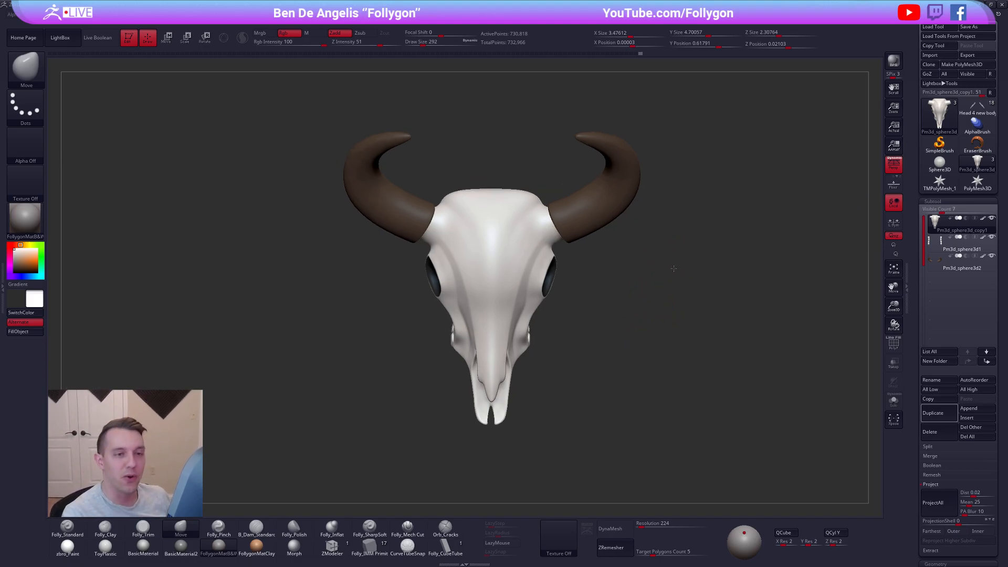
Open the red-caped, skull-headed character tool, show its hair subtool, and view the full figure from the front
click(975, 108)
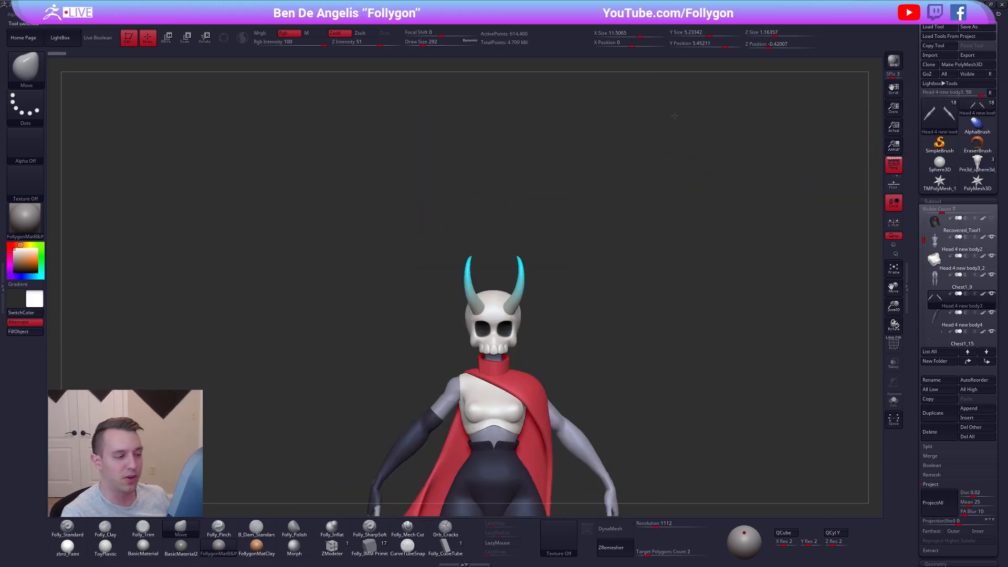
click(991, 218)
alt+drag(664, 364, 625, 219)
alt+drag(584, 270, 605, 215)
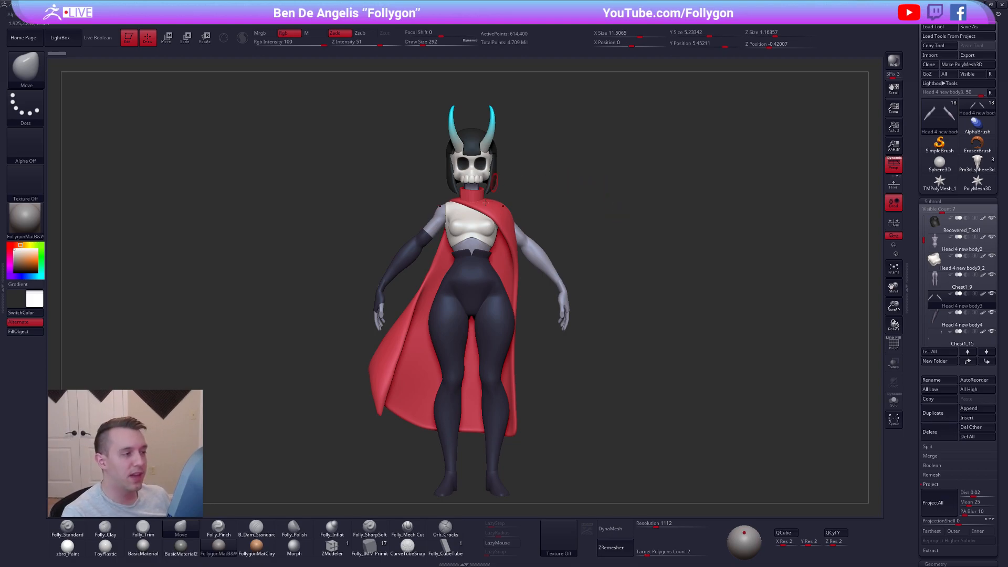
drag(643, 280, 551, 219)
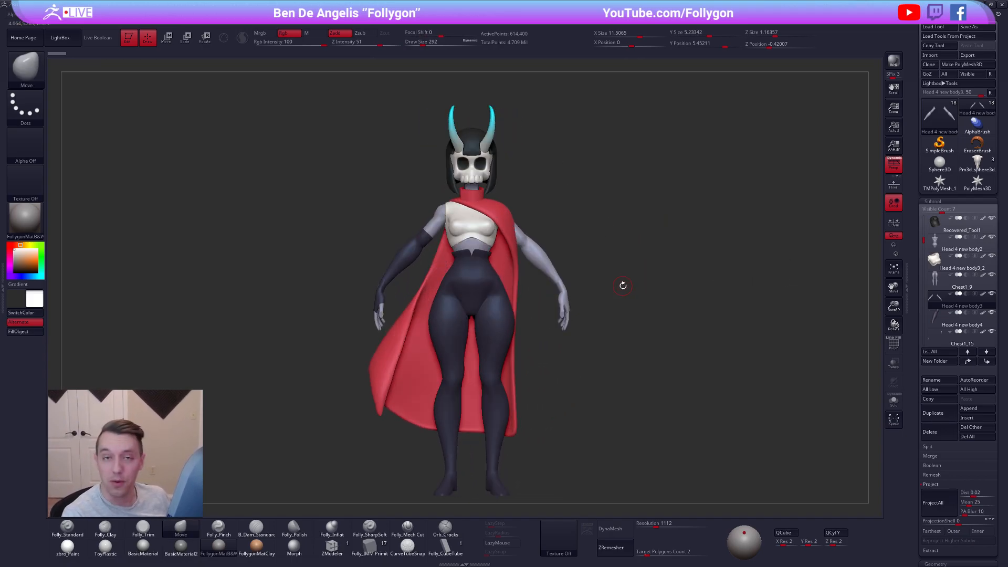
drag(633, 295, 656, 286)
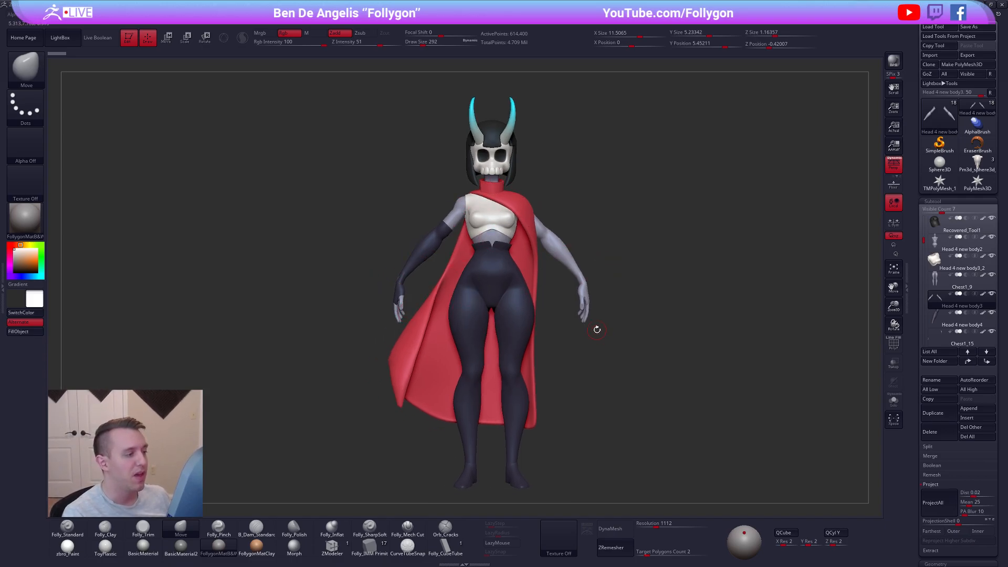
mouse_move(633, 328)
mouse_down()
mouse_move(613, 327)
mouse_move(625, 327)
mouse_up()
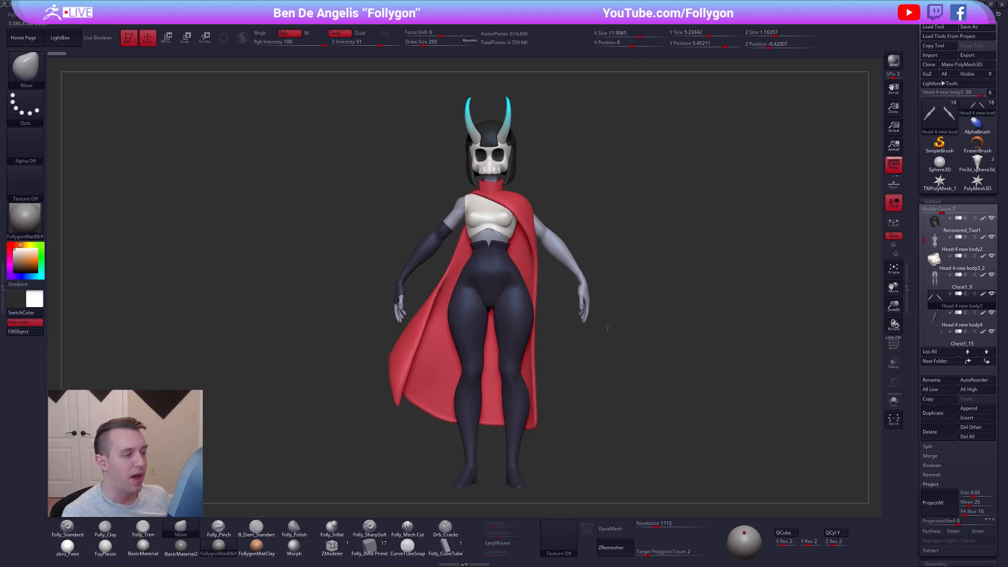
Show the character's sword parts and examine the sword from the side and front
drag(924, 240, 935, 292)
click(935, 293)
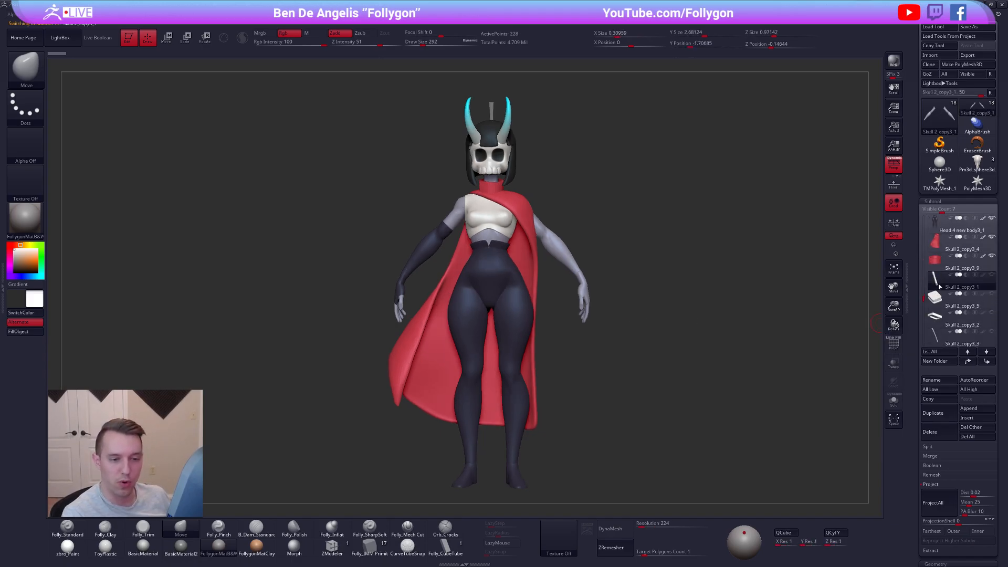
mouse_move(776, 275)
mouse_down()
mouse_move(691, 248)
mouse_move(704, 400)
mouse_up()
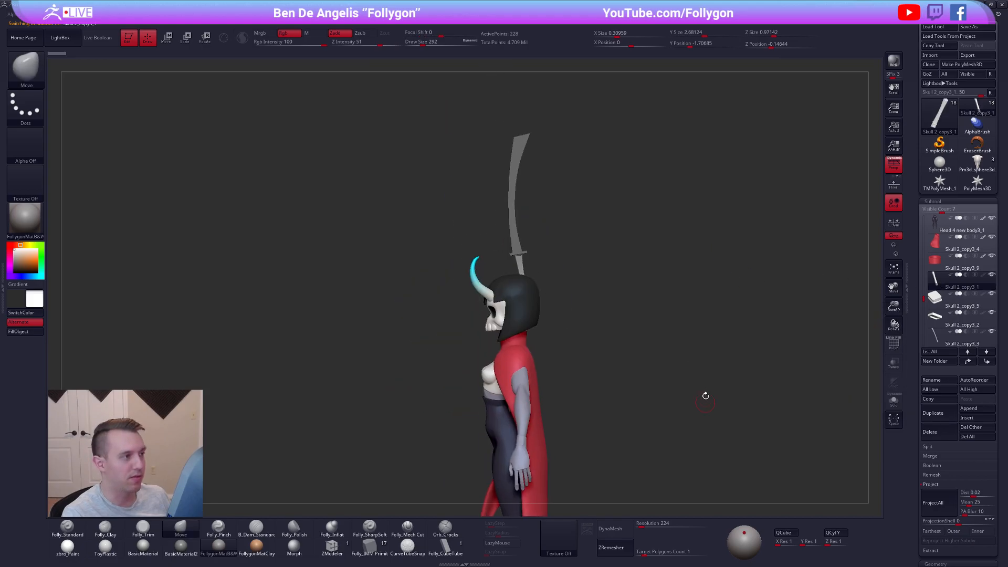
alt+click(513, 229)
mouse_move(505, 204)
alt+mouse_down()
mouse_move(536, 213)
mouse_move(530, 237)
mouse_move(557, 203)
mouse_move(586, 218)
alt+mouse_up()
key(shift+f)
key(shift+f)
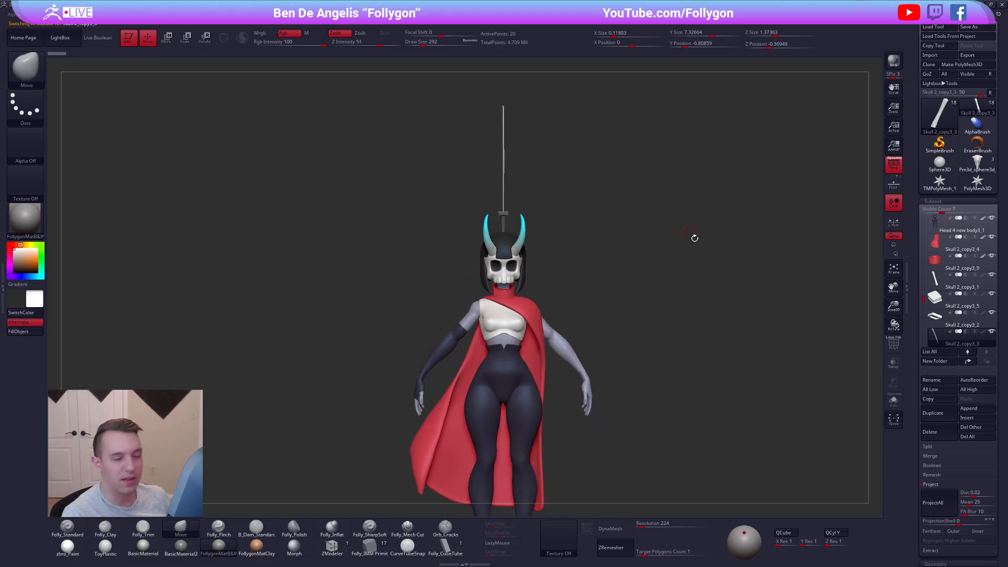
Hide the sword subtools again by selecting other subtools, ending on the red collar, and frame the full character
click(937, 299)
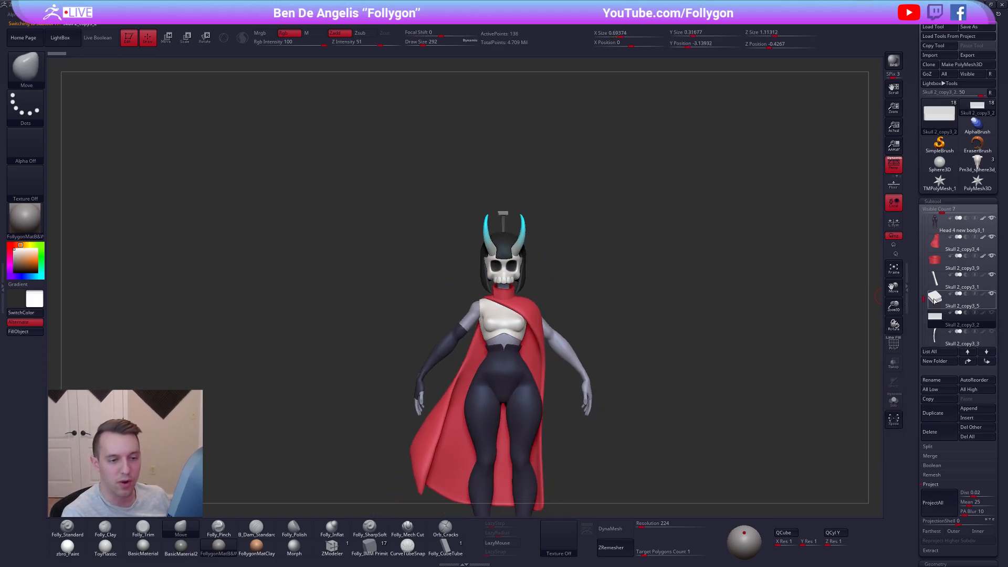
click(945, 262)
alt+drag(684, 331, 651, 222)
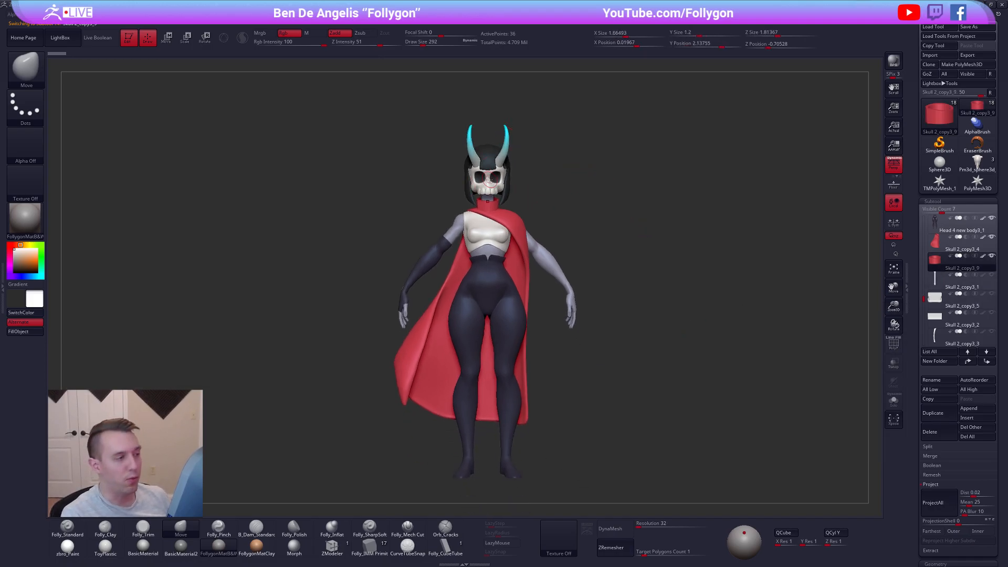
Hide the character's hair, select the skull head subtool, and examine the head and horns up close
alt+click(494, 156)
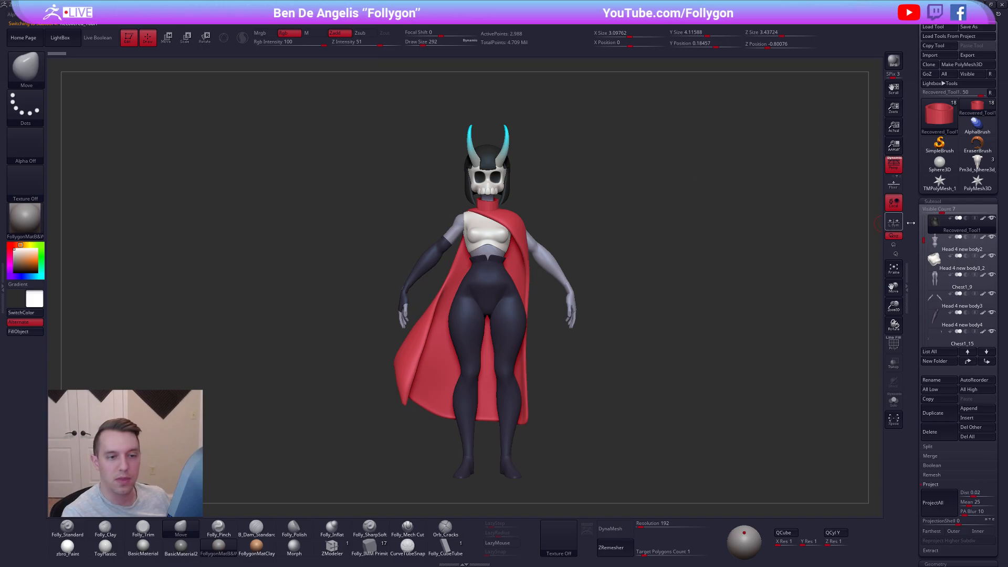
alt+drag(650, 192, 612, 335)
alt+click(488, 221)
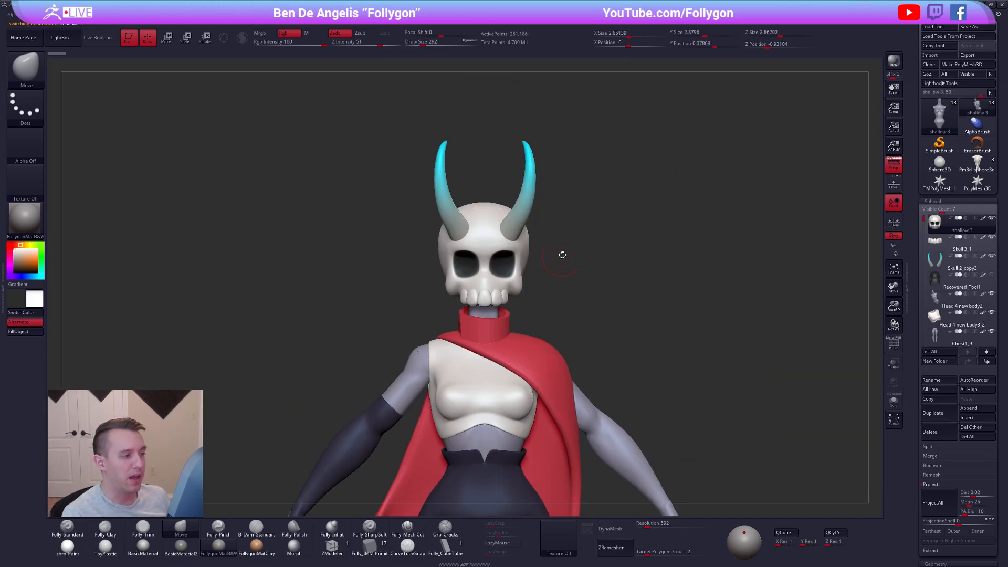
drag(529, 265, 517, 222)
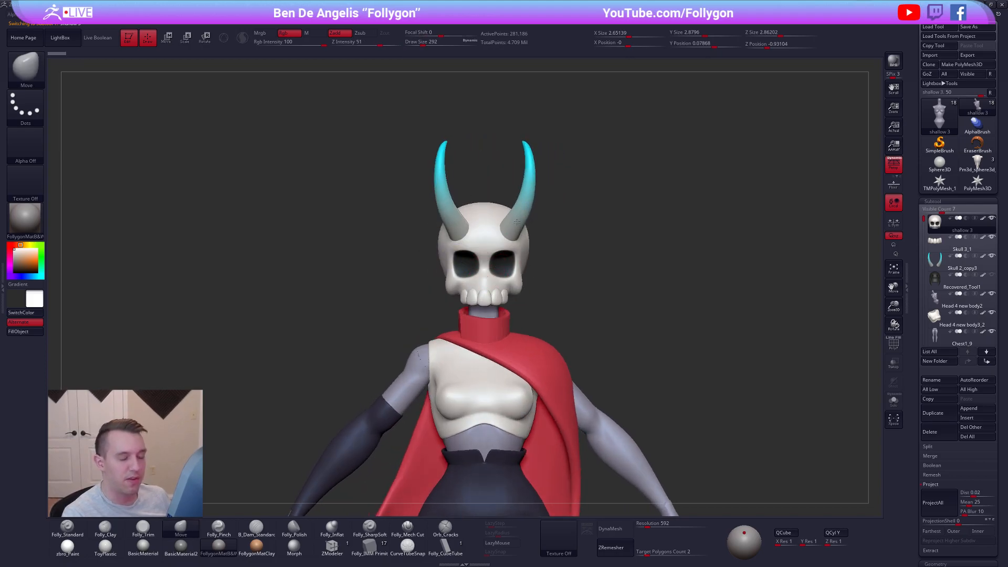
Switch back to the bison skull tool and frame it from the front
click(977, 164)
drag(598, 220, 506, 284)
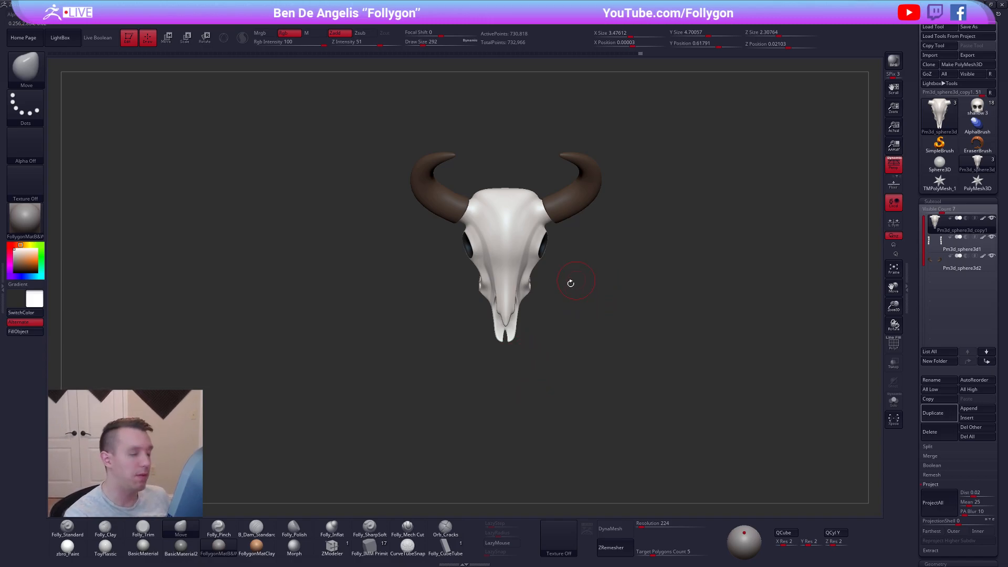
drag(590, 282, 579, 347)
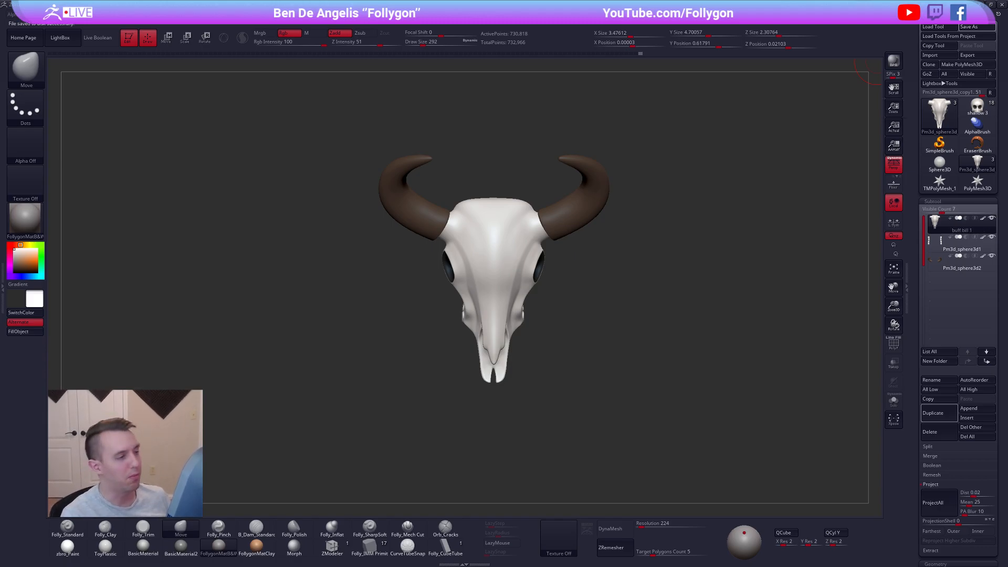
Rename the skull's two lower subtools as Teeth and Horns
drag(738, 220, 674, 197)
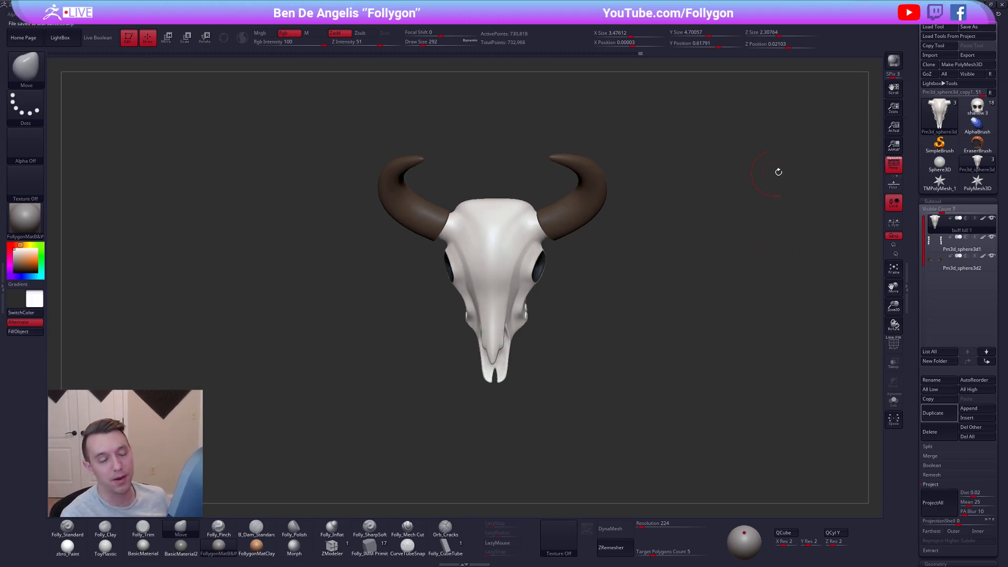
click(950, 242)
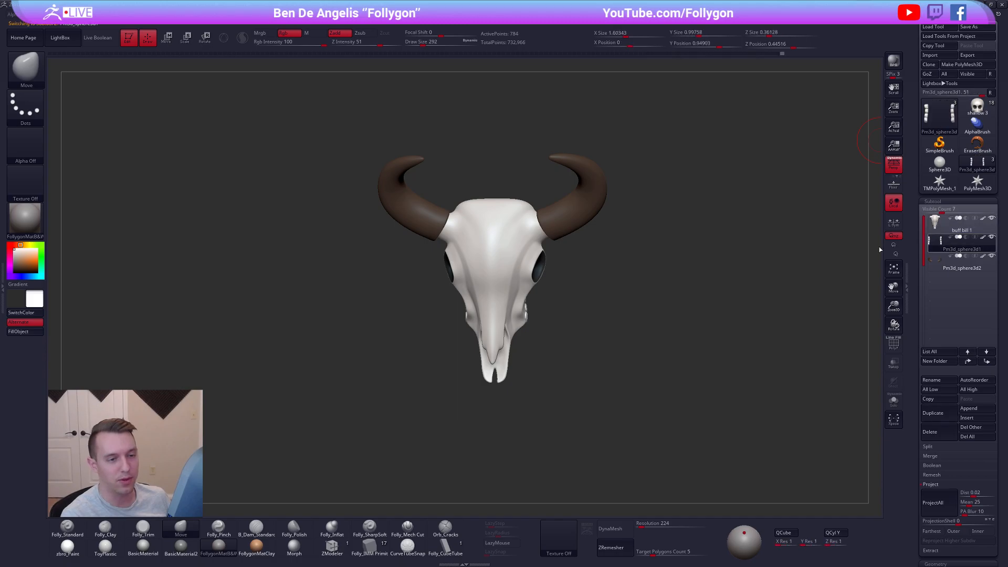
key(F2)
text(teeth)
key(Return)
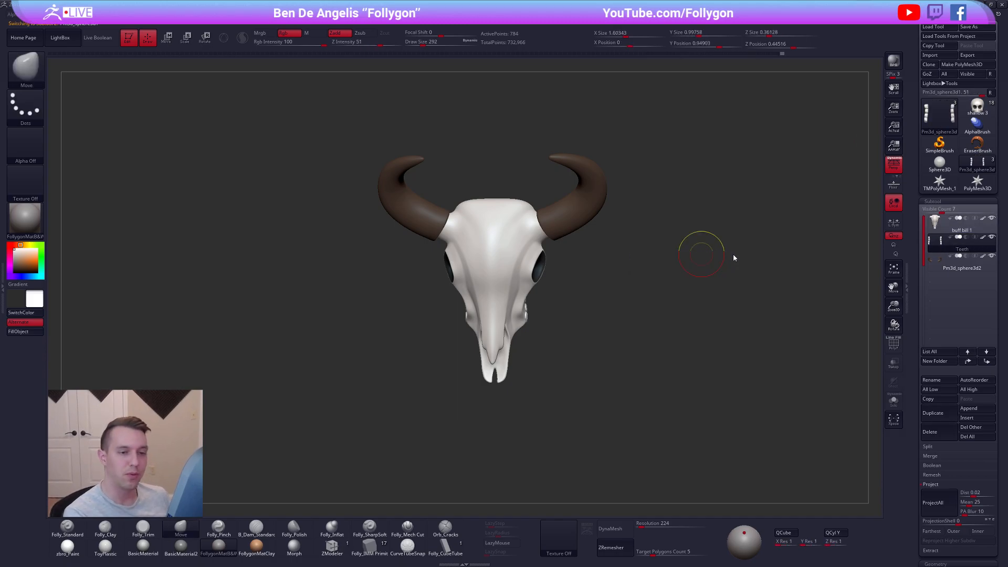
key(Down)
key(F2)
text(horn)
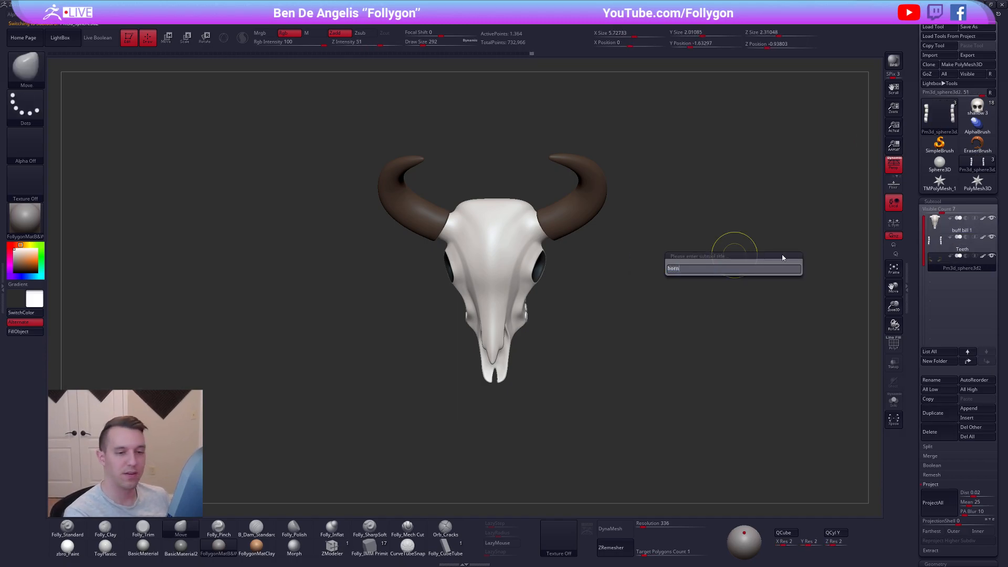
text(s)
key(Return)
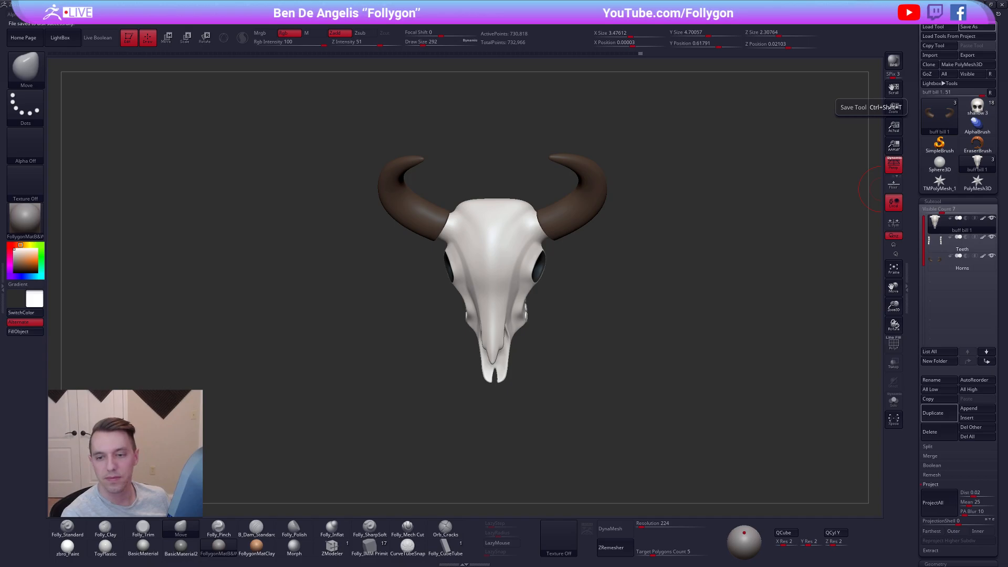
Turn off perspective for the skull's front view and hide the bison reference images
alt+drag(640, 216, 651, 234)
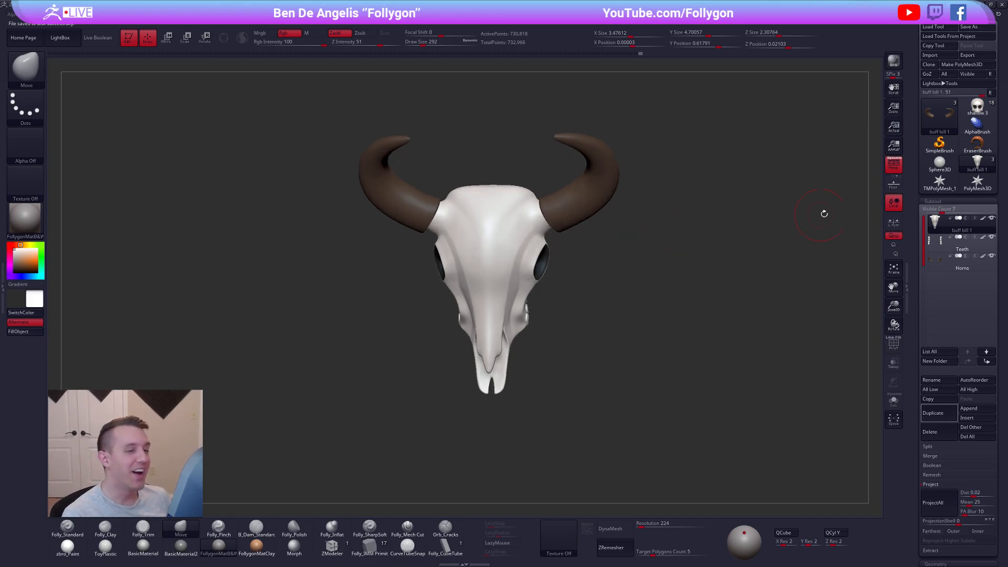
click(893, 164)
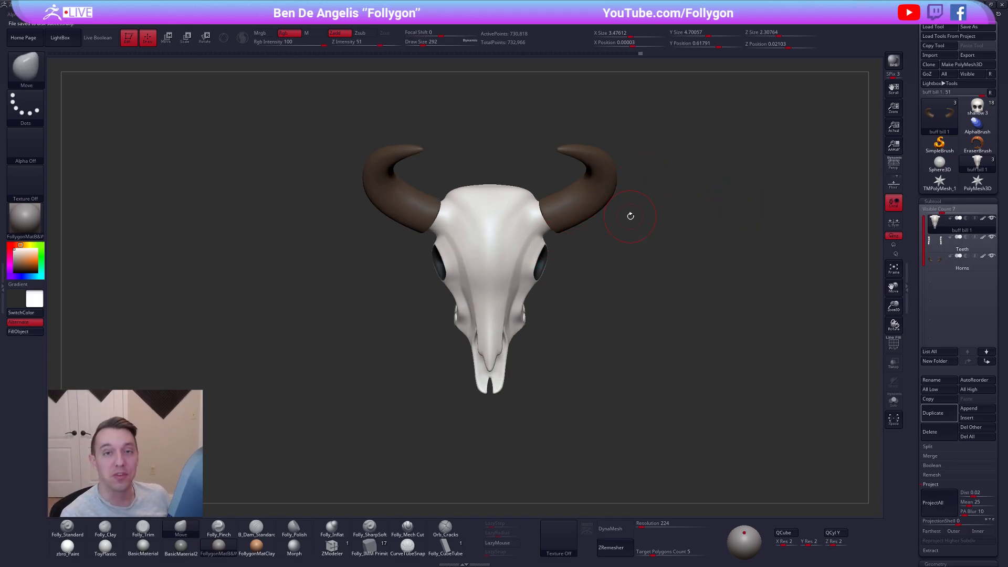
key(shift)
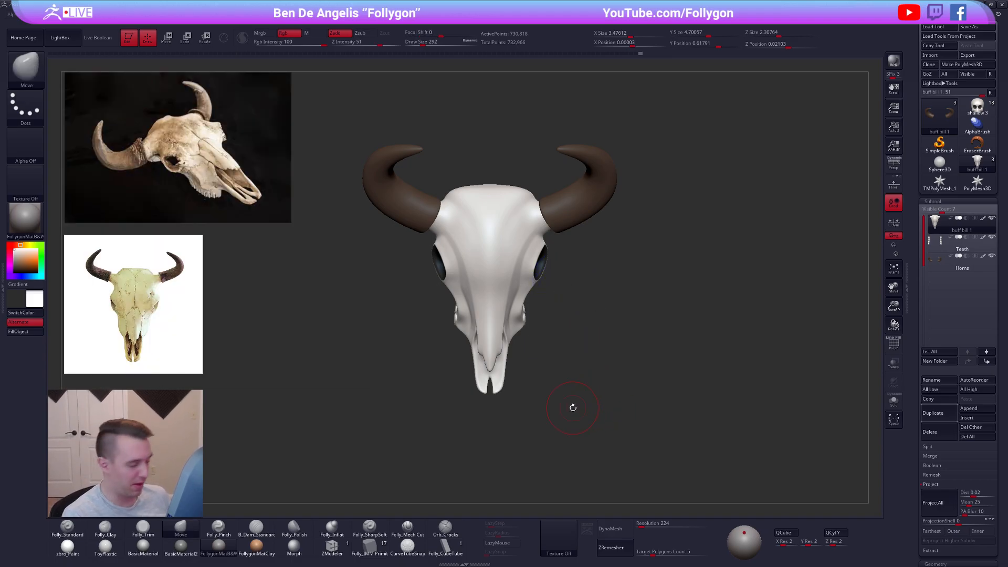
key(shift+z)
Import the brown Goomba drawing as a texture and add it to Spotlight as a reference
click(560, 540)
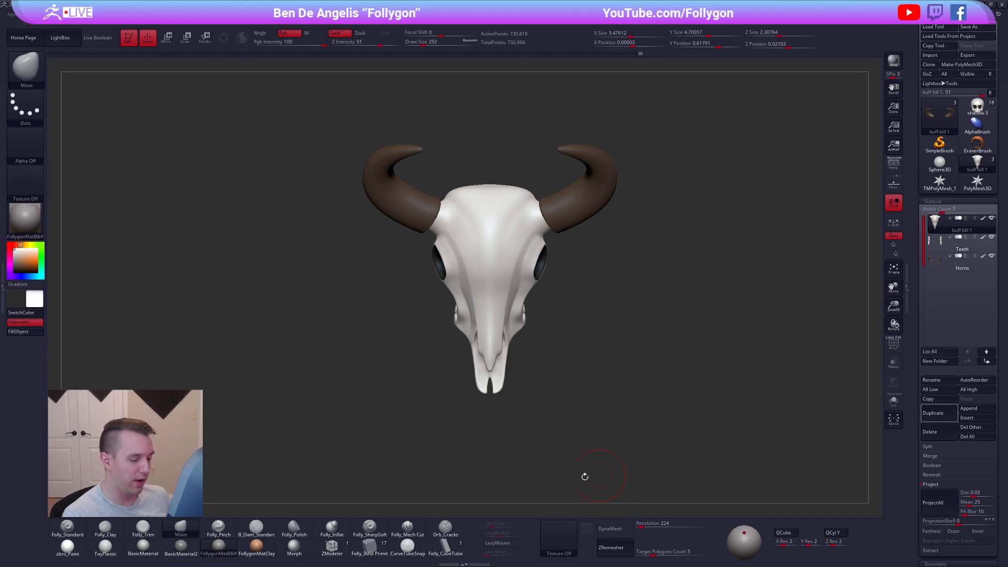
click(552, 536)
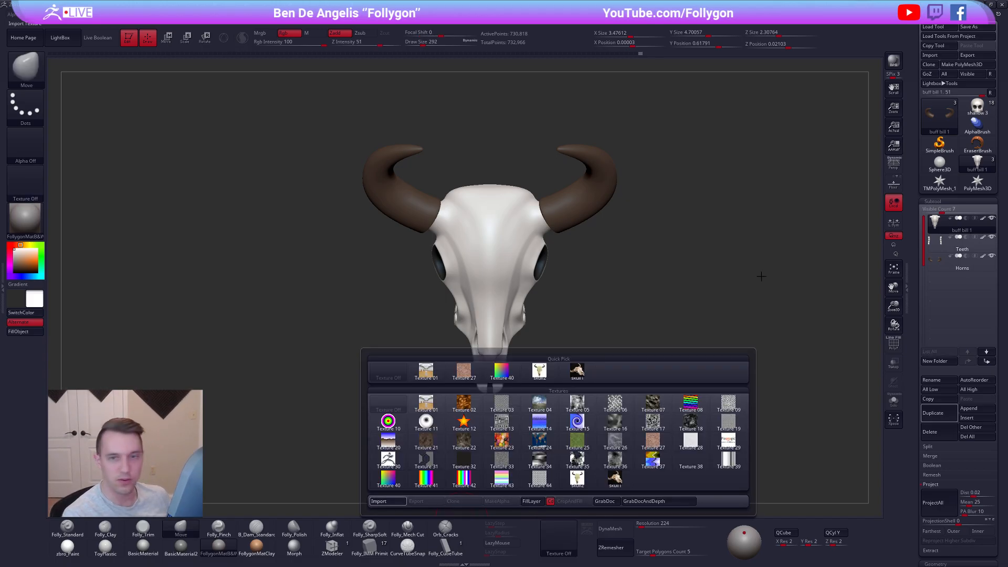
click(559, 534)
click(652, 479)
click(588, 527)
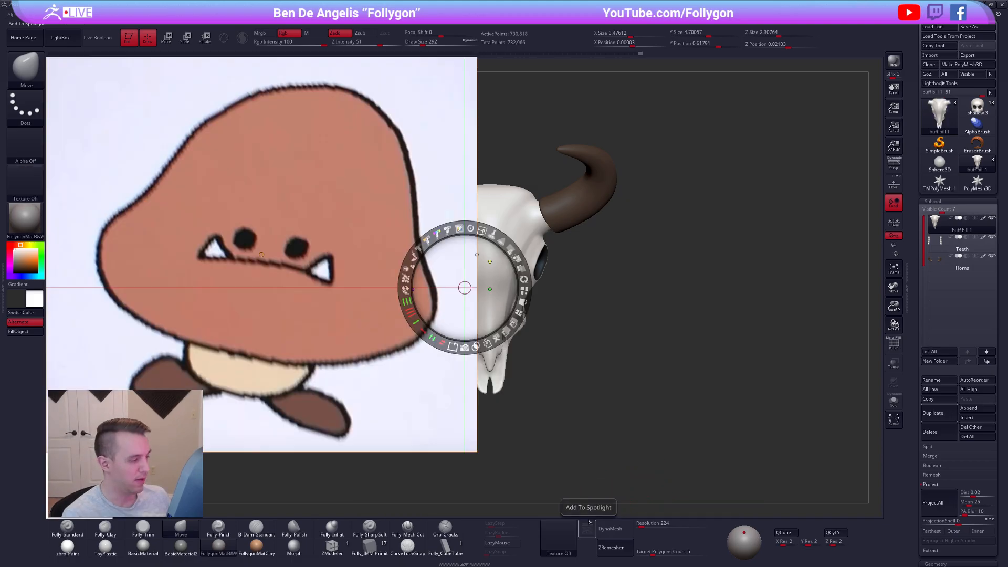
Shrink the Goomba reference to a small thumbnail, place it in the canvas corner above the webcam, and leave Spotlight editing
click(346, 283)
drag(361, 227, 336, 336)
drag(330, 259, 145, 119)
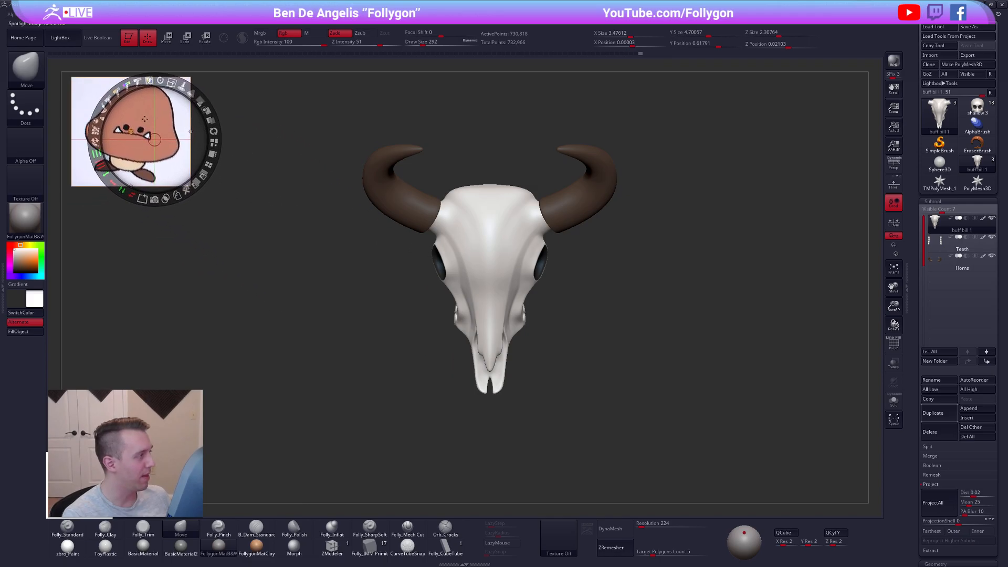
drag(242, 449, 192, 436)
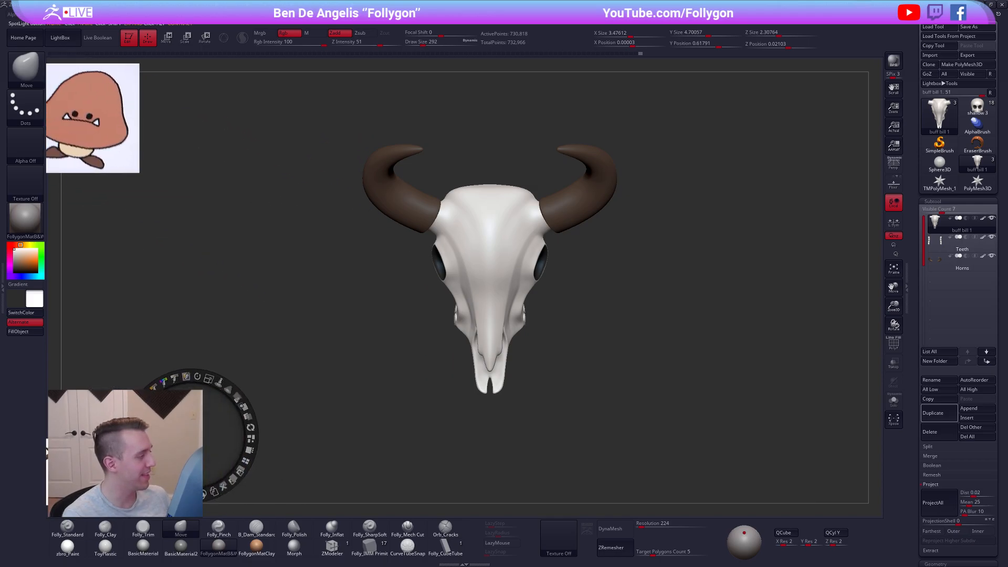
drag(119, 142, 296, 219)
drag(291, 403, 205, 403)
drag(162, 230, 114, 156)
key(z)
Rename the bison skull's main subtool as Buffarnold
alt+drag(361, 273, 392, 268)
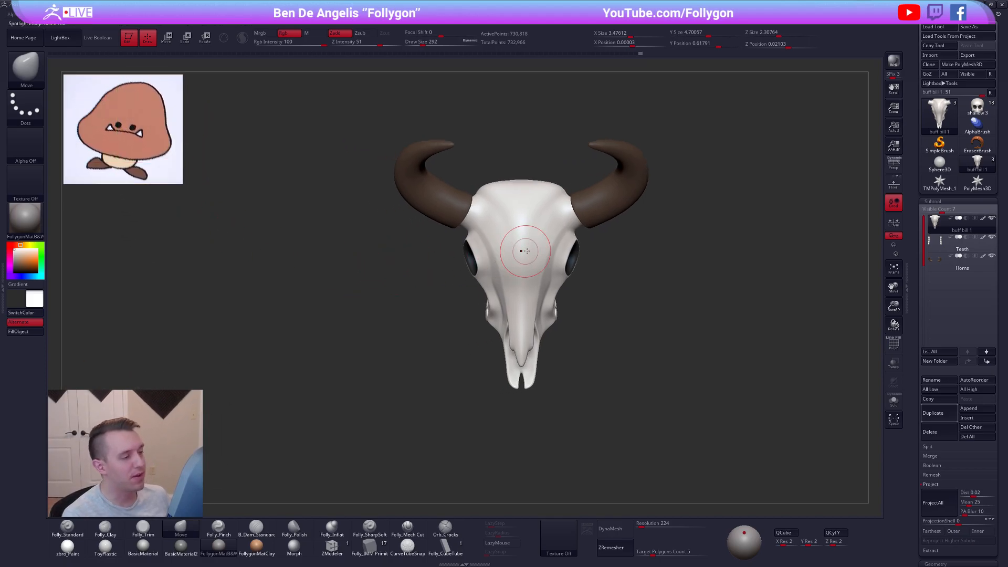
alt+drag(632, 256, 622, 257)
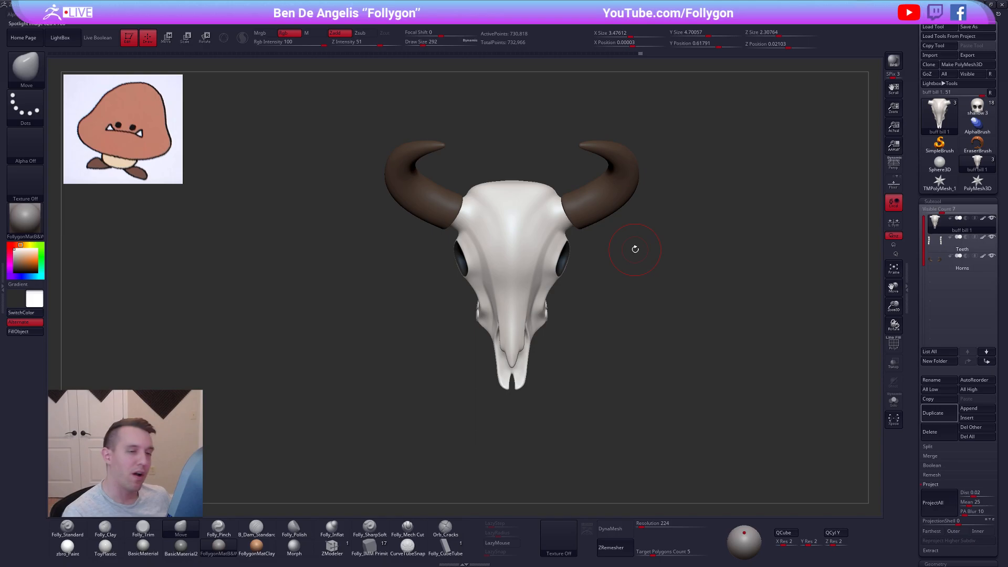
key(ctrl+r)
text(bu)
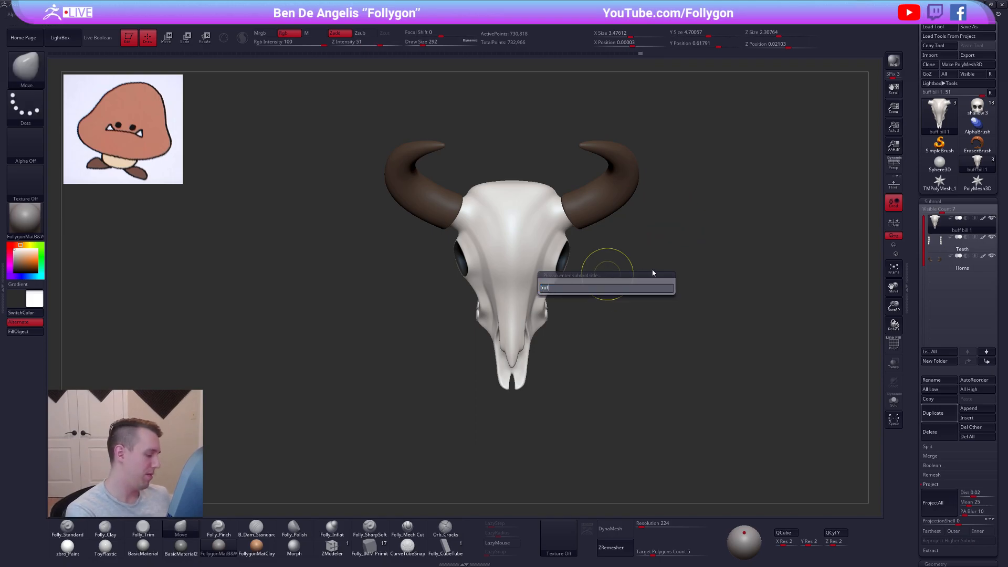
text(ffarnold)
key(Return)
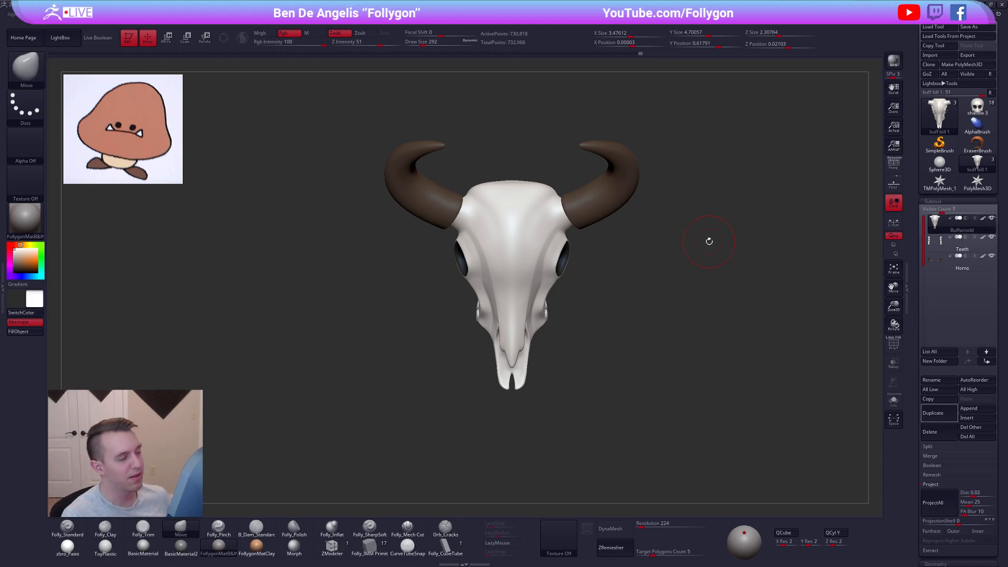
Switch the active tool to Sphere3D and convert it to a PolyMesh3D for the new model
alt+drag(707, 241, 680, 272)
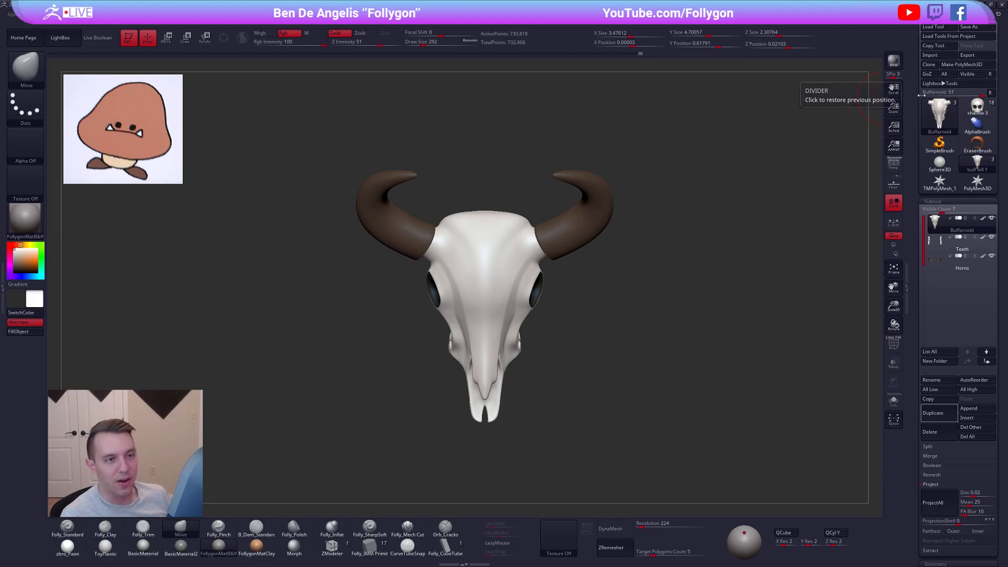
click(941, 113)
click(941, 169)
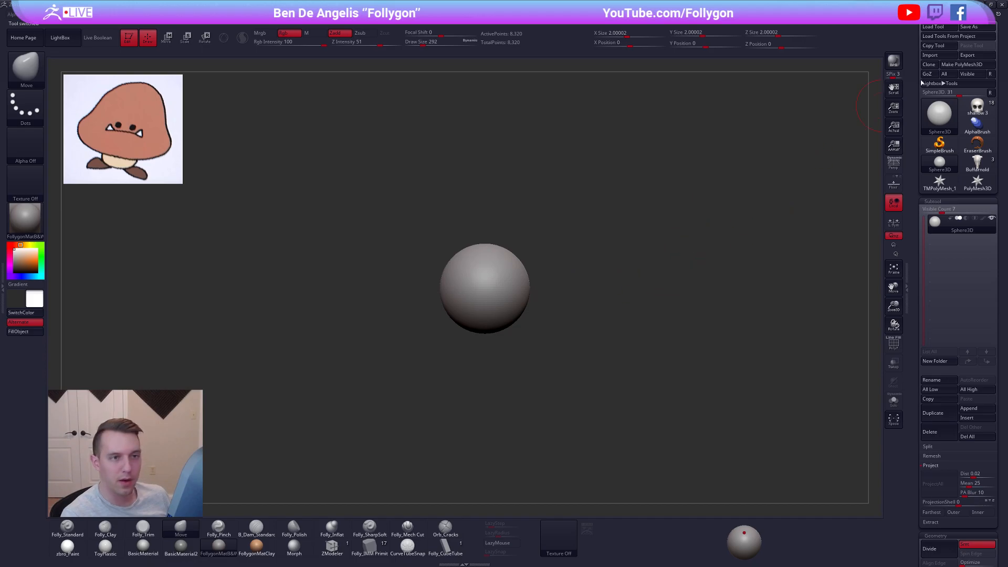
click(962, 64)
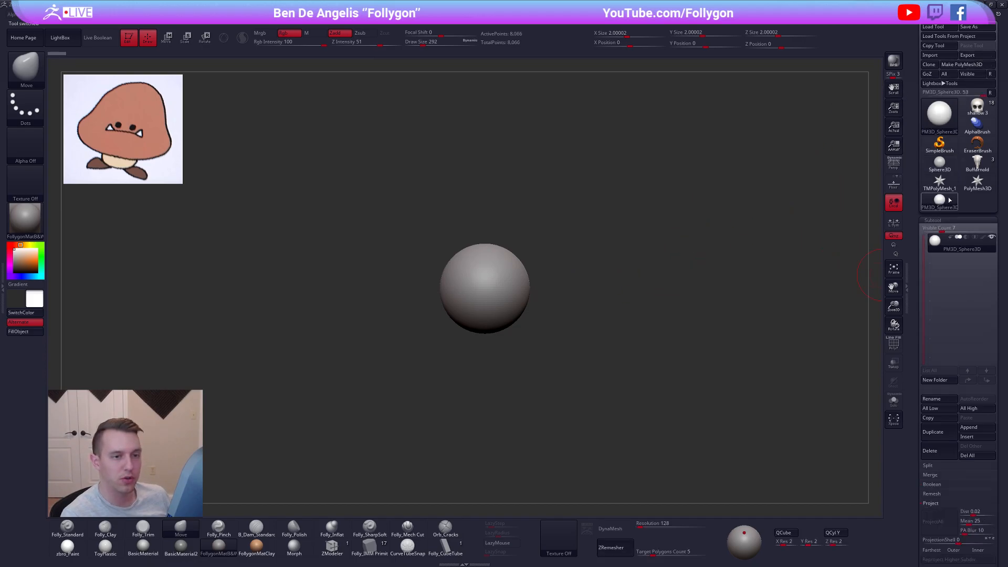
key(shift+f)
key(shift+f)
key(2)
mouse_move(482, 265)
mouse_down()
mouse_move(508, 272)
mouse_move(490, 313)
mouse_up()
key(ctrl+z)
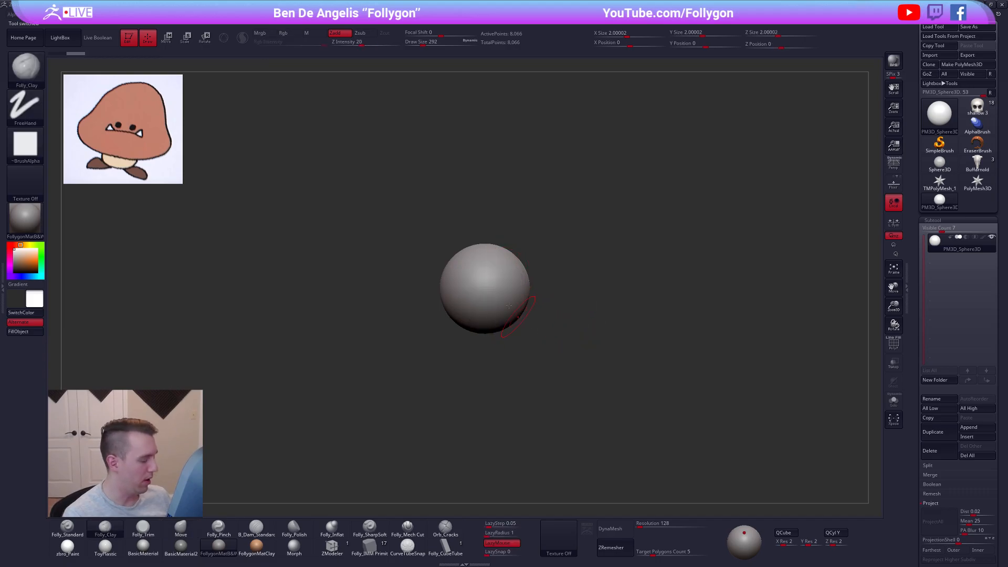
Set the sphere's symmetry to the Y axis only and make it radial
ctrl+right_drag(495, 282, 547, 347)
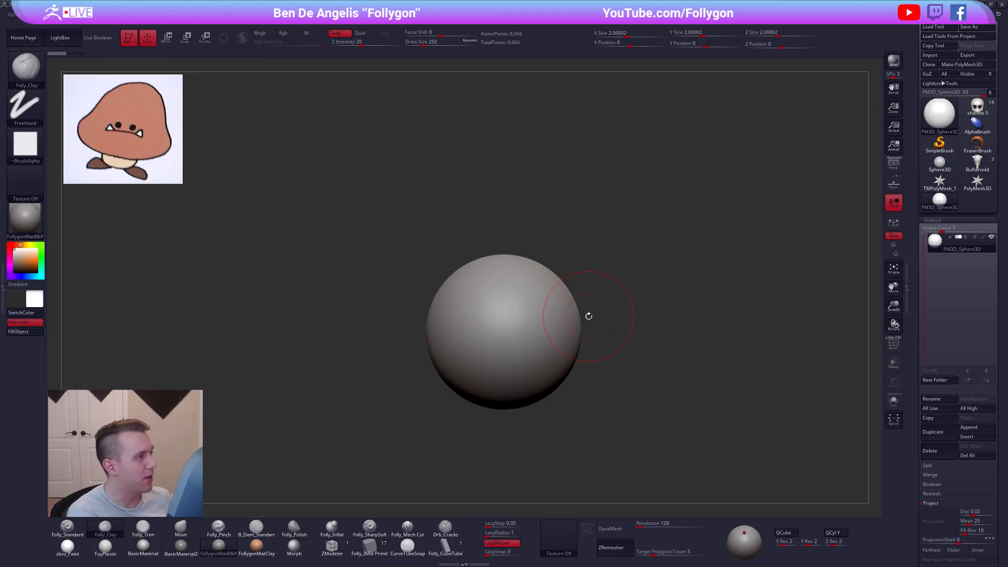
mouse_move(553, 297)
right_down()
mouse_move(545, 353)
mouse_move(557, 416)
right_up()
right_drag(549, 335, 567, 359)
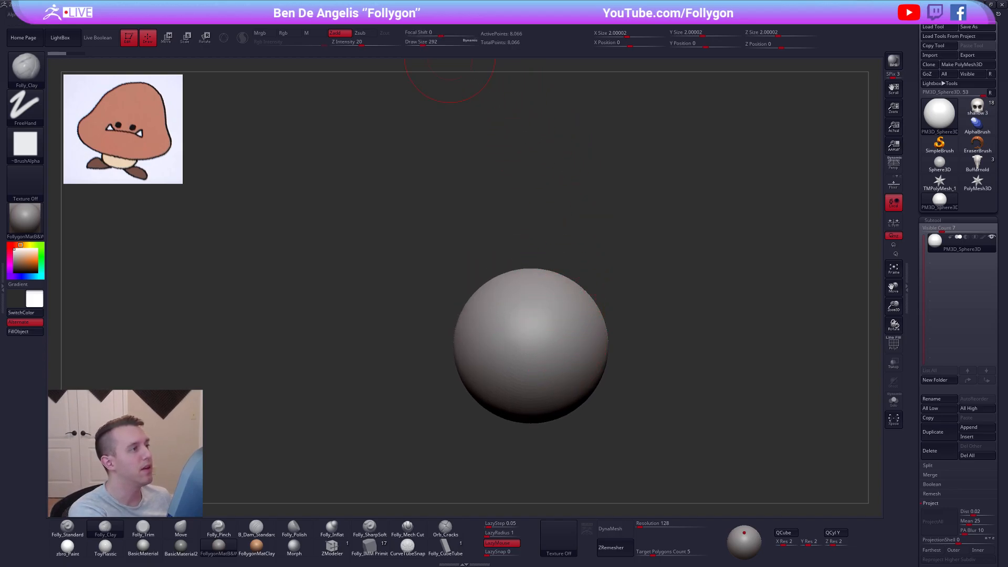
key(space)
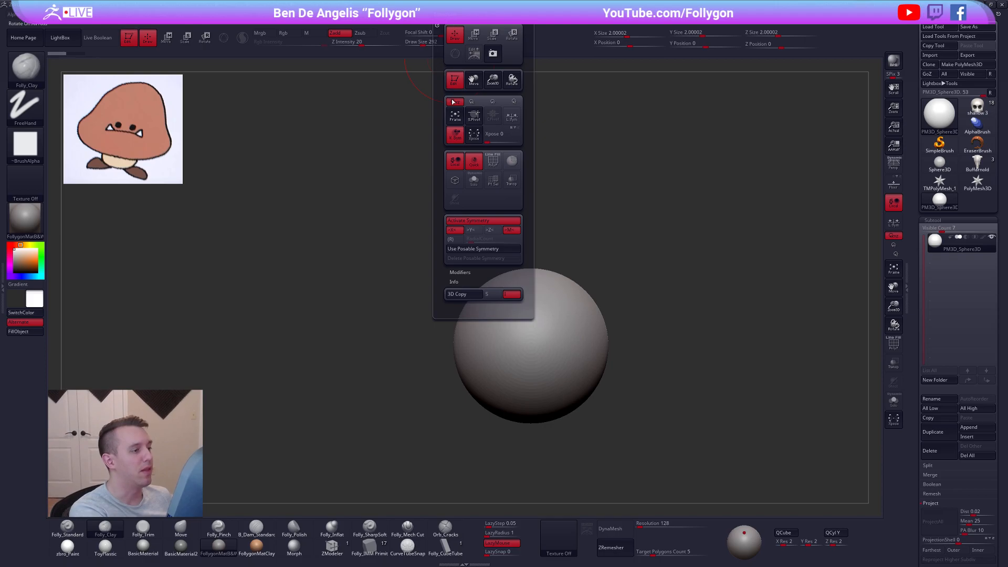
click(473, 230)
click(452, 230)
click(451, 239)
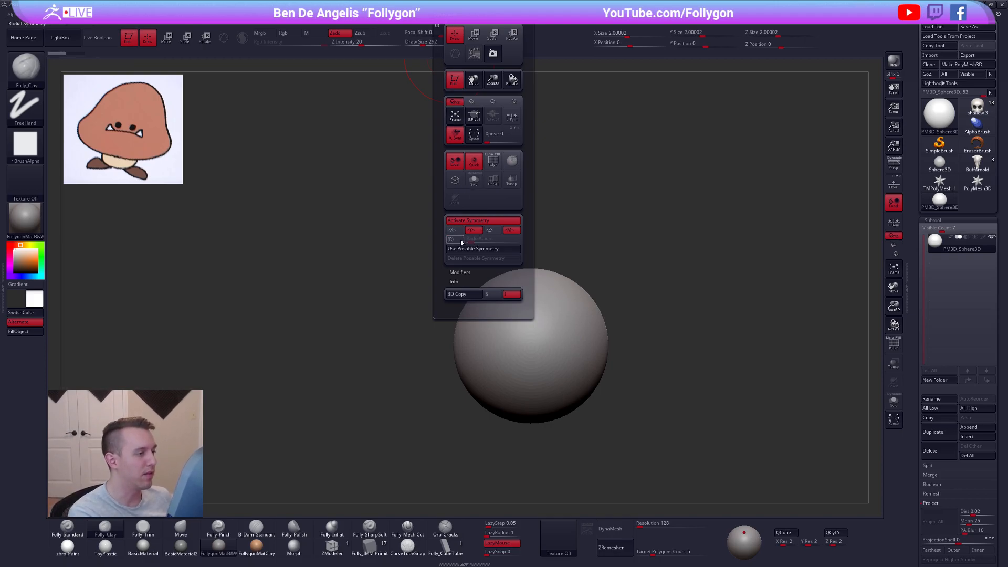
Taper the sphere's upper half into a rounded mushroom cap with a large Move brush
key(space)
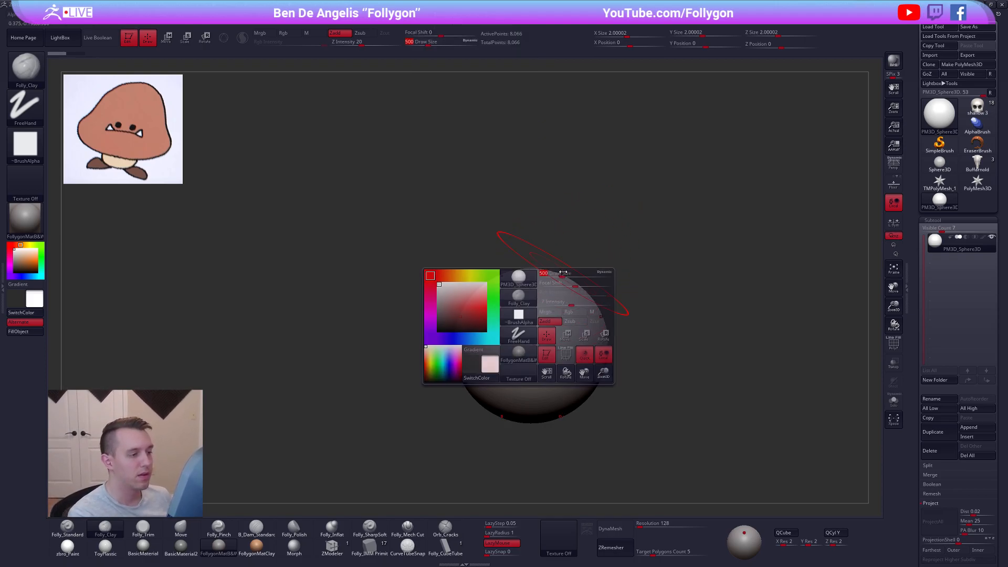
key(b)
key(m)
key(v)
drag(559, 279, 565, 265)
right_drag(567, 265, 573, 216)
alt+right_drag(582, 305, 582, 281)
key(space)
click(527, 358)
drag(576, 363, 594, 378)
drag(602, 289, 588, 288)
right_drag(589, 288, 589, 300)
Build up the cap's flared lower rim all around with the Folly_Clay brush at draw size 447
key(space)
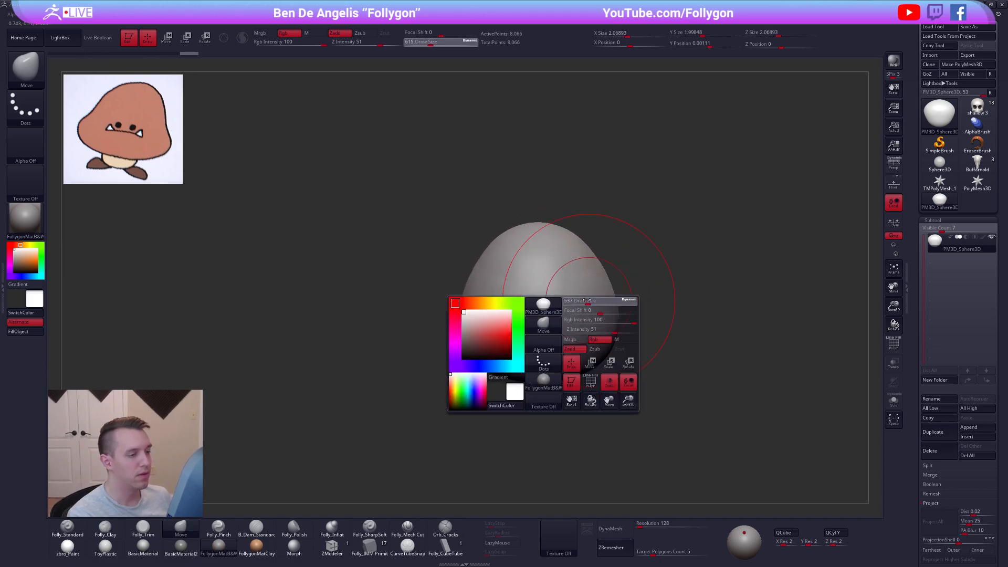
click(587, 301)
key(2)
drag(529, 299, 577, 295)
right_drag(583, 281, 547, 291)
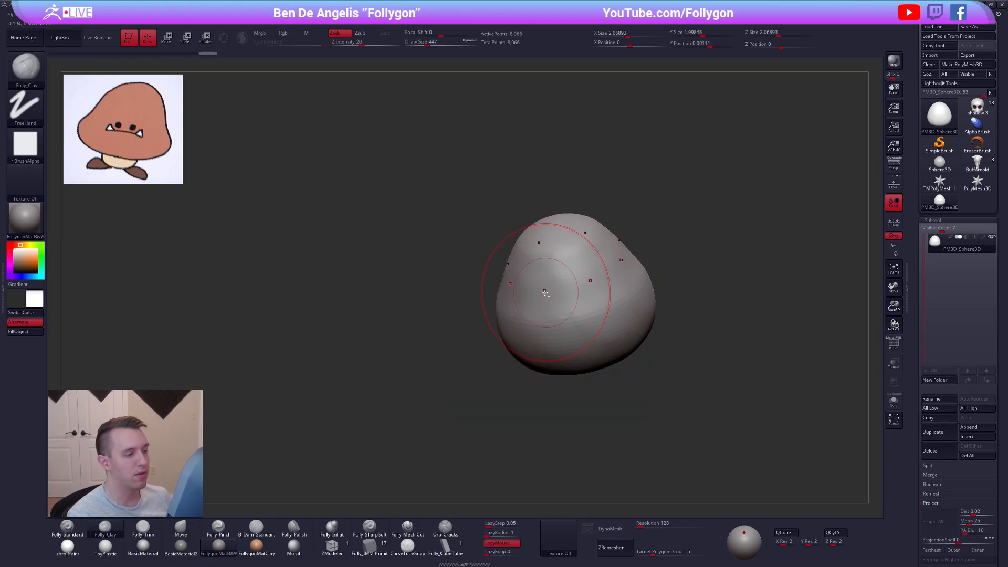
drag(617, 275, 649, 263)
right_drag(625, 304, 603, 315)
drag(604, 315, 682, 308)
mouse_move(684, 308)
shift+right_down()
mouse_move(654, 327)
mouse_move(629, 311)
shift+right_up()
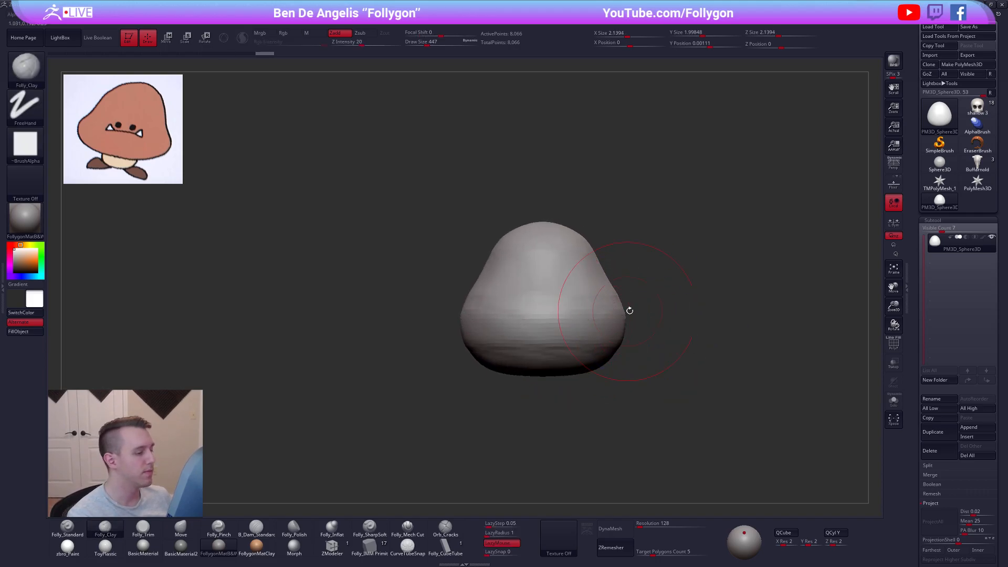
Turn on DynaMesh for the cap and remesh it at resolution 48
click(610, 528)
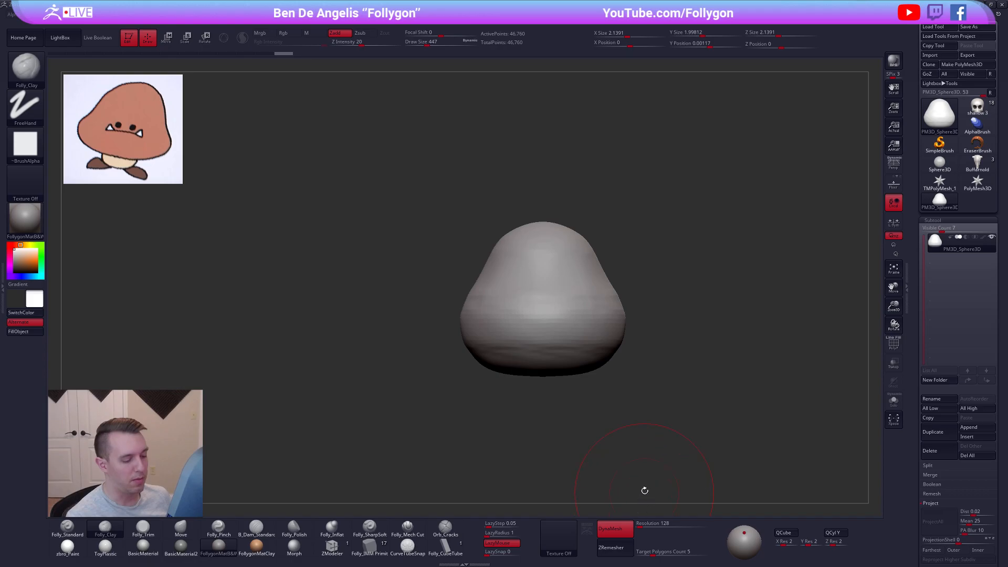
key(shift)
key(space)
click(643, 525)
text(48)
key(Return)
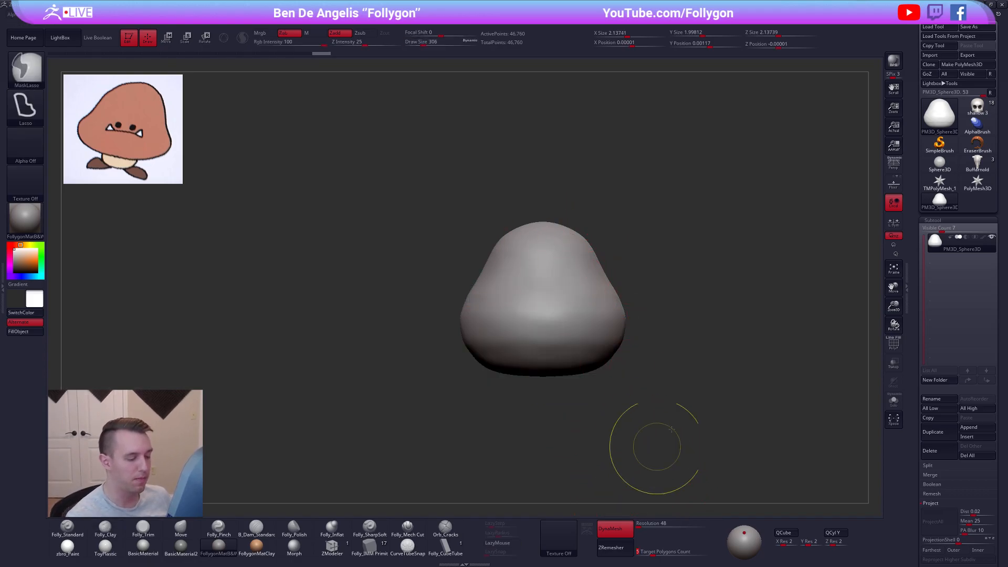
Add clay around the cap's lower band and work over its underside to round out the form
drag(547, 320, 596, 330)
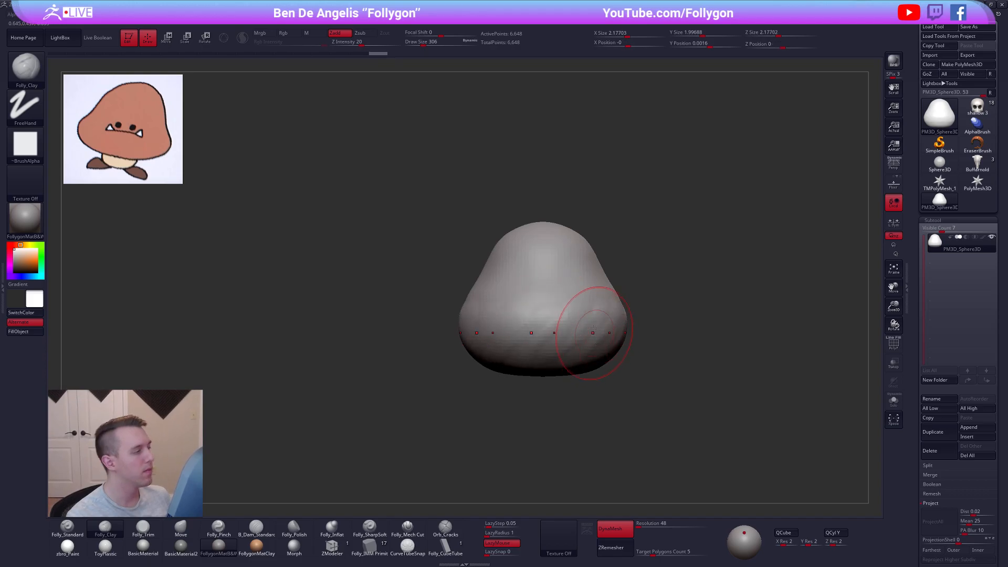
alt+right_drag(597, 331, 591, 352)
key(space)
drag(591, 348, 596, 348)
mouse_move(596, 347)
right_down()
mouse_move(588, 326)
mouse_move(570, 342)
right_up()
drag(565, 317, 573, 344)
right_drag(572, 349, 559, 304)
drag(550, 403, 517, 400)
right_drag(555, 374, 561, 415)
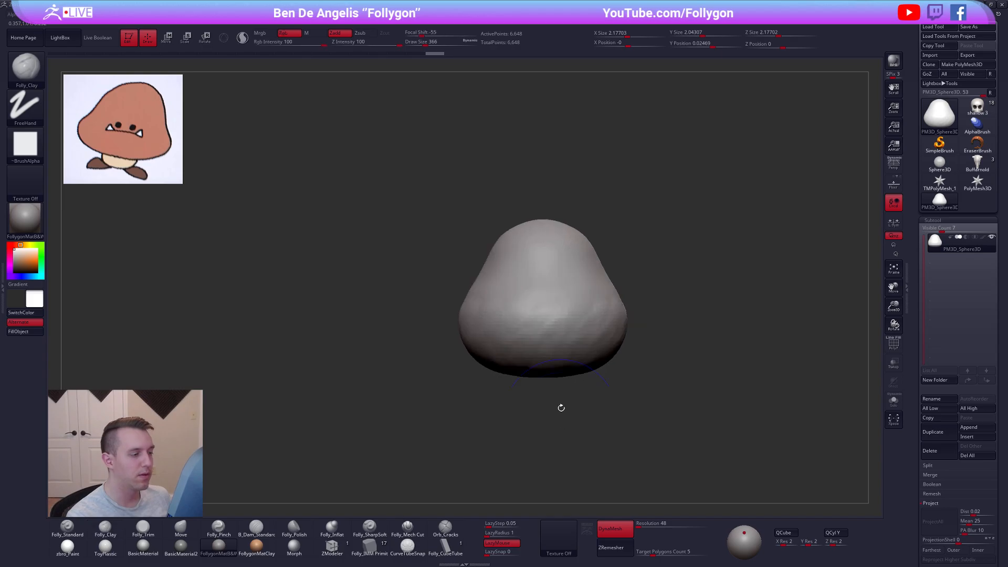
Reshape the cap's upper slope with the Move brush and smooth the area near its crown
alt+right_drag(576, 310, 561, 333)
key(b)
key(m)
key(v)
key(space)
drag(572, 302, 579, 298)
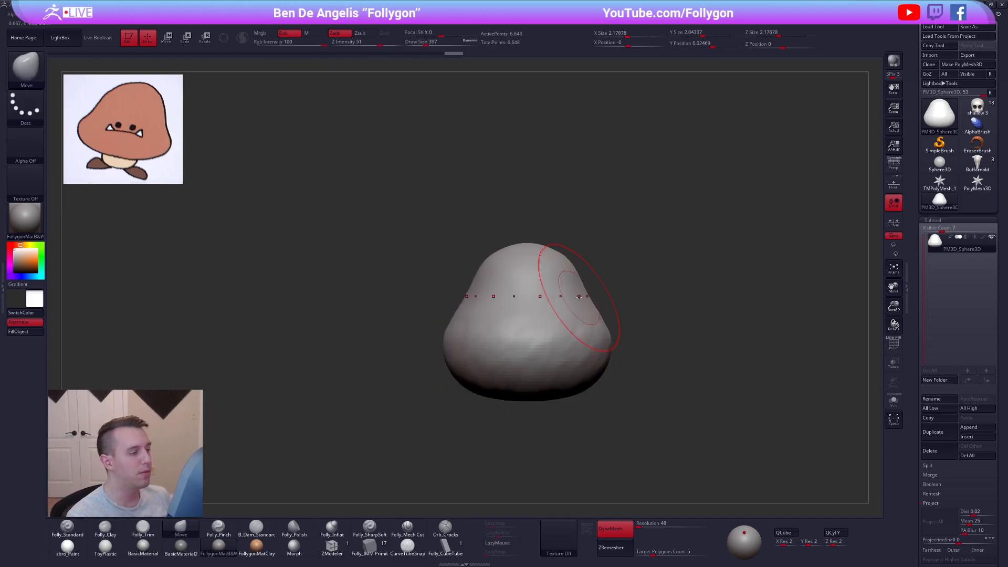
right_drag(582, 300, 578, 338)
shift+drag(552, 236, 544, 248)
Add volume to the cap's upper slope with the ClayBuildup brush and switch back to the Move brush
right_drag(544, 247, 534, 258)
key(b)
key(c)
key(b)
mouse_move(535, 257)
mouse_down()
mouse_move(553, 273)
mouse_move(577, 273)
mouse_move(552, 288)
mouse_up()
mouse_move(551, 287)
right_down()
mouse_move(579, 289)
mouse_move(596, 333)
mouse_move(641, 337)
mouse_move(671, 392)
right_up()
key(b)
key(m)
key(v)
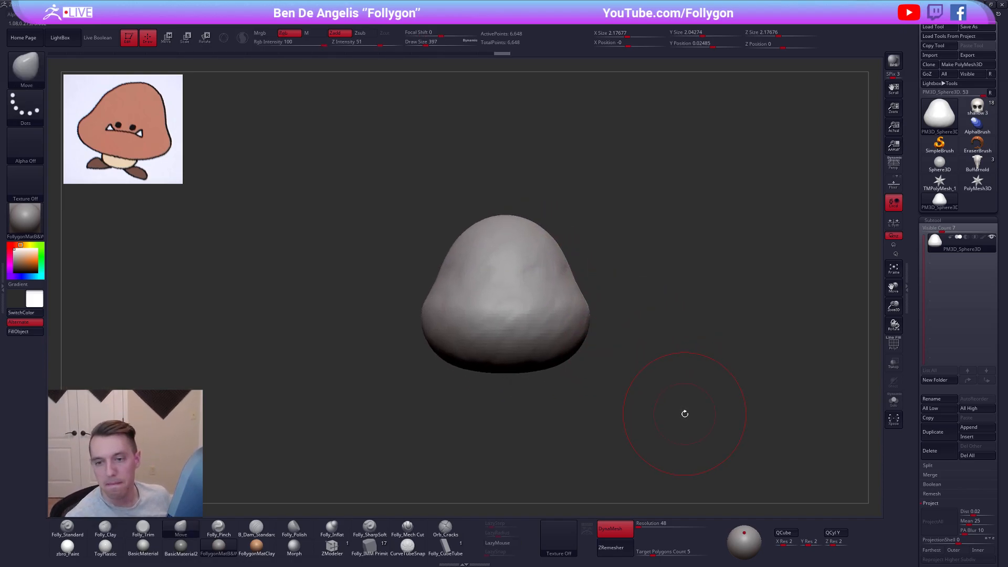
Widen the cap's lower rim and adjust the slope above it with the Move brush at a smaller draw size
alt+right_drag(696, 438, 664, 431)
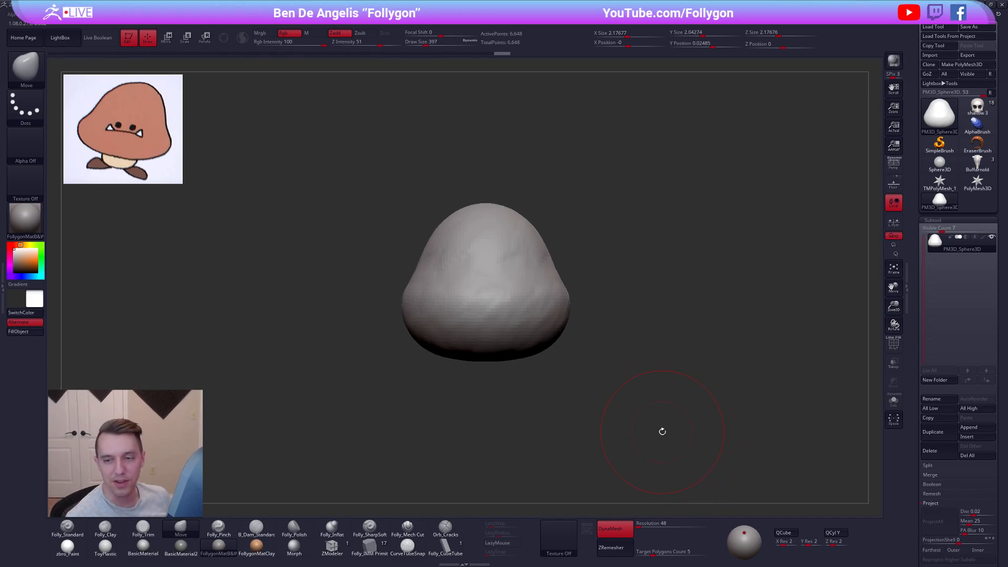
alt+right_drag(556, 319, 564, 347)
key(space)
drag(576, 303, 572, 303)
mouse_move(599, 436)
alt+right_down()
mouse_move(591, 429)
mouse_move(648, 431)
alt+right_up()
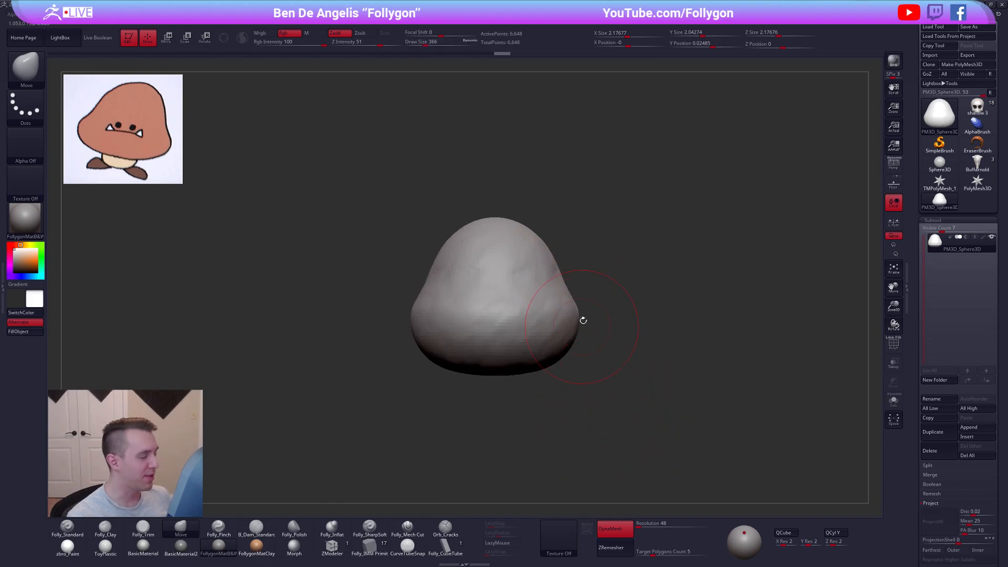
mouse_move(580, 319)
mouse_down()
mouse_move(589, 311)
mouse_move(557, 281)
mouse_up()
key(space)
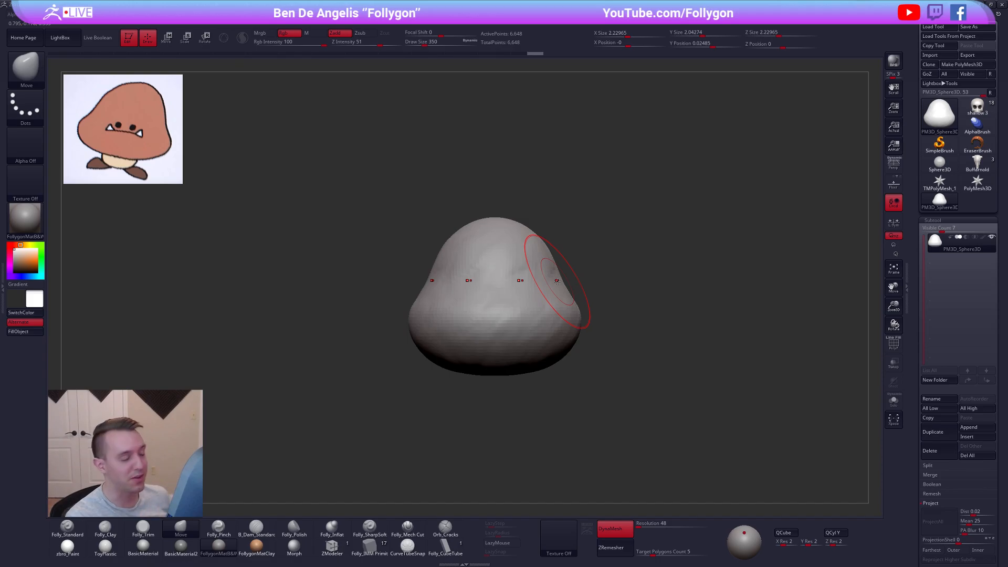
Build up the cap's slope above the lower rim with clay strokes and smooth the surface all around
key(5)
key(space)
drag(541, 287, 533, 288)
right_drag(540, 288, 507, 301)
drag(507, 301, 509, 286)
drag(571, 272, 571, 272)
mouse_move(572, 272)
right_down()
mouse_move(580, 281)
mouse_move(506, 280)
right_up()
mouse_move(475, 277)
mouse_down()
mouse_move(587, 270)
mouse_move(599, 290)
mouse_up()
key(space)
mouse_move(594, 294)
right_down()
mouse_move(565, 322)
mouse_move(560, 313)
mouse_move(575, 319)
mouse_move(560, 315)
mouse_move(571, 278)
mouse_move(567, 343)
right_up()
Switch back to the Move brush and pull the cap's lower rim further outward
key(space)
key(b)
key(m)
key(v)
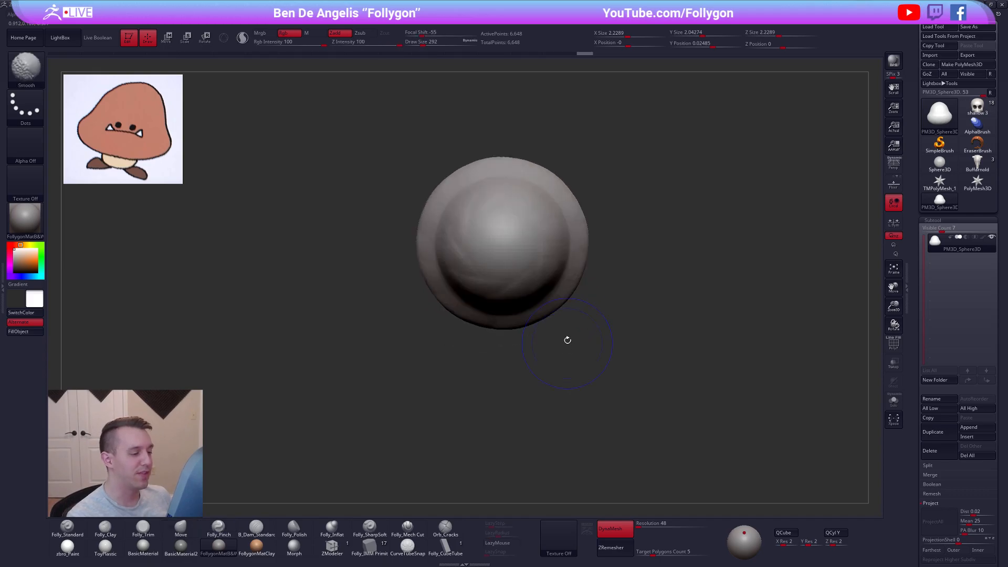
drag(568, 292, 575, 296)
drag(534, 168, 517, 160)
mouse_move(596, 248)
right_down()
mouse_move(581, 265)
mouse_move(577, 325)
right_up()
key(space)
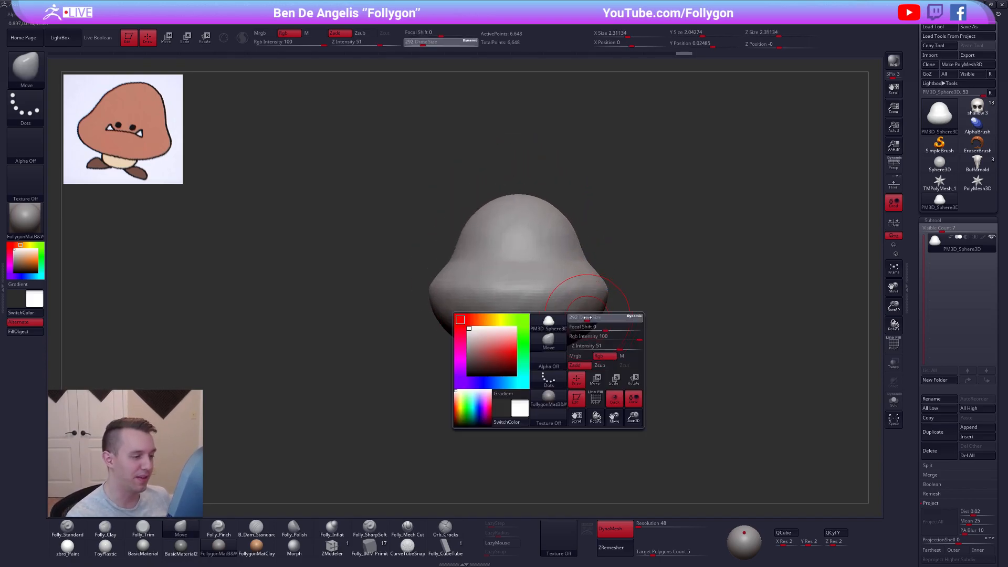
drag(578, 325, 578, 329)
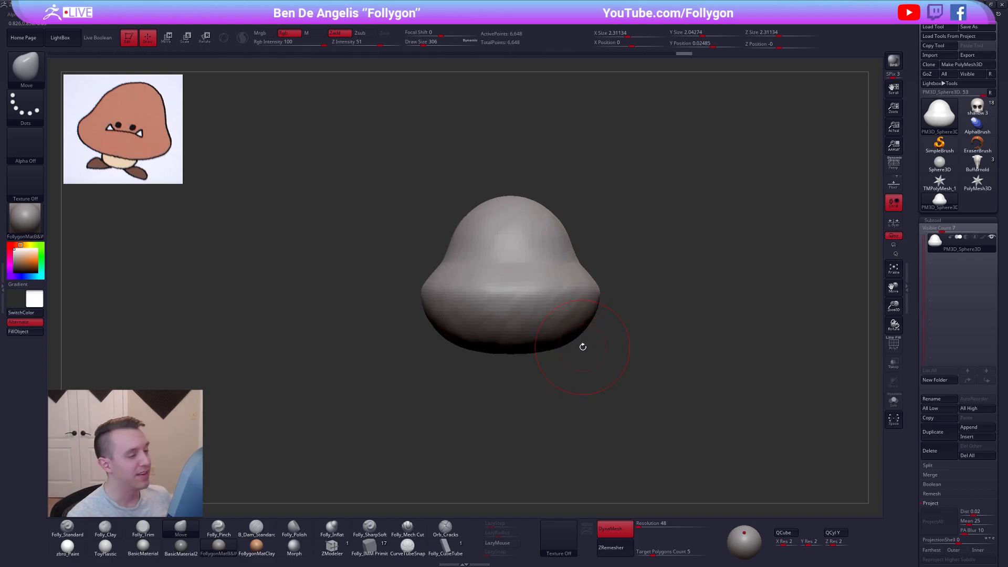
Reshape the side of the cap's crown with the Move brush at draw size 366
right_drag(583, 347, 541, 268)
key(space)
drag(556, 245, 567, 258)
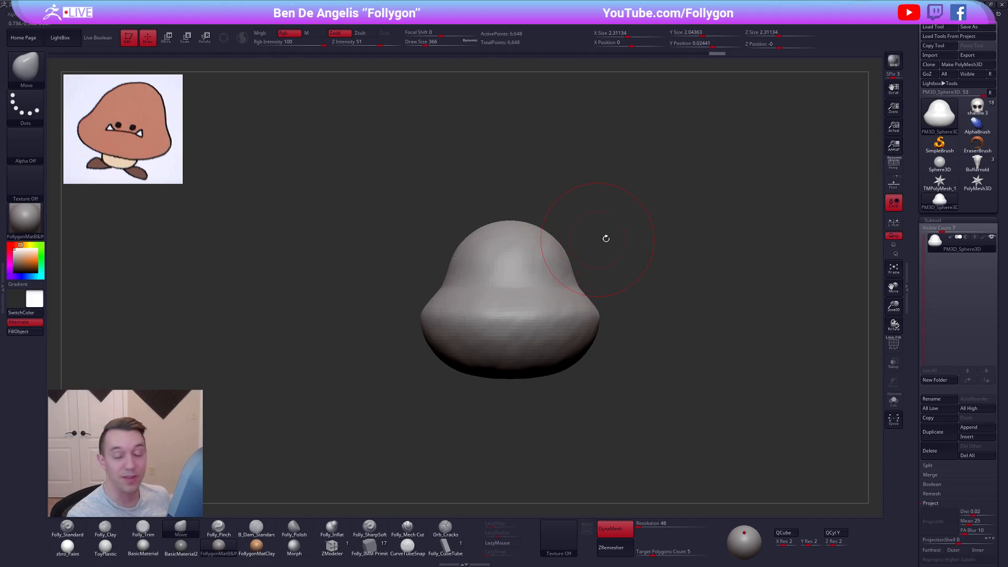
key(space)
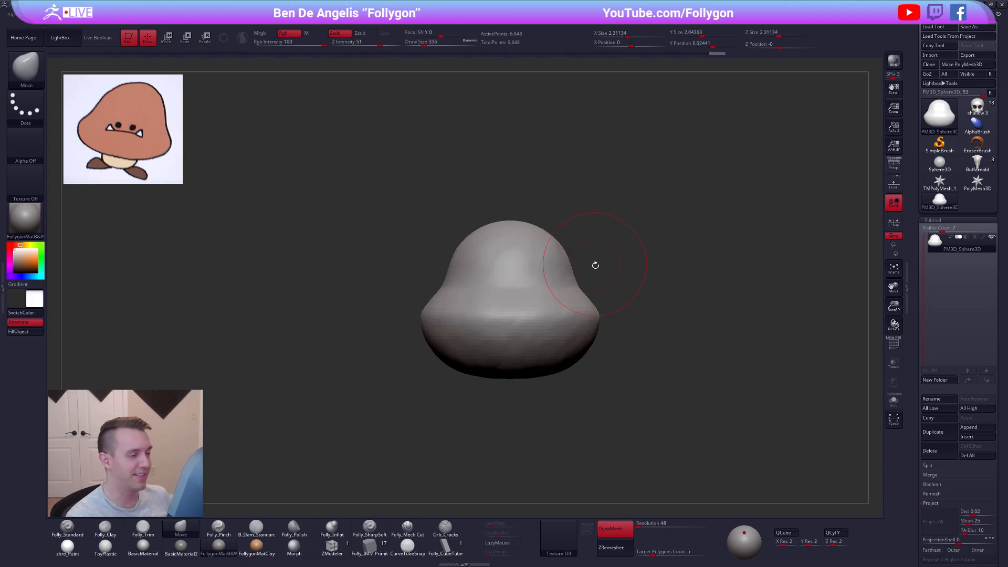
key(space)
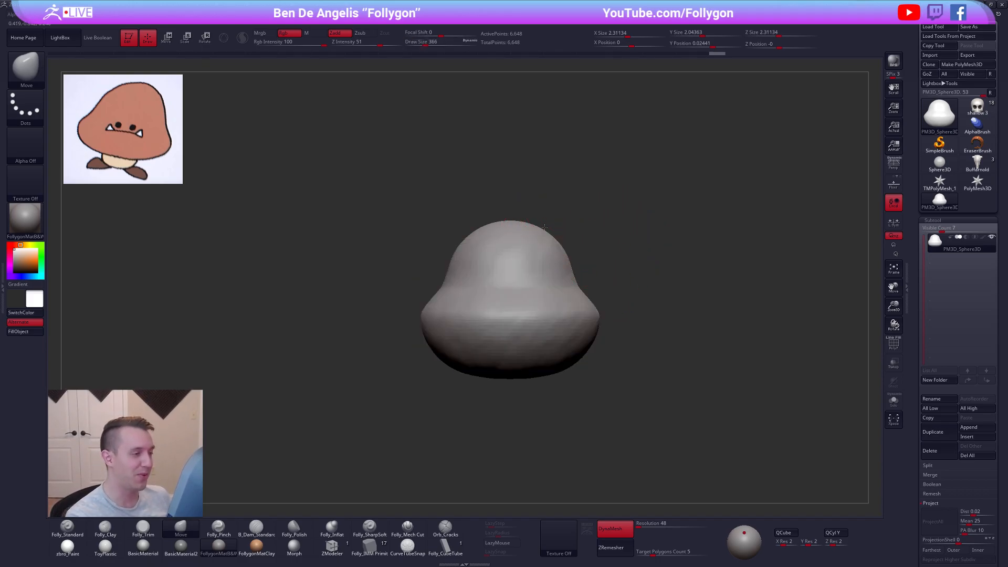
Make the cap slightly taller and ZRemesh it with DynaMesh off and a target polygon count of 0.1
key(space)
drag(596, 338, 618, 300)
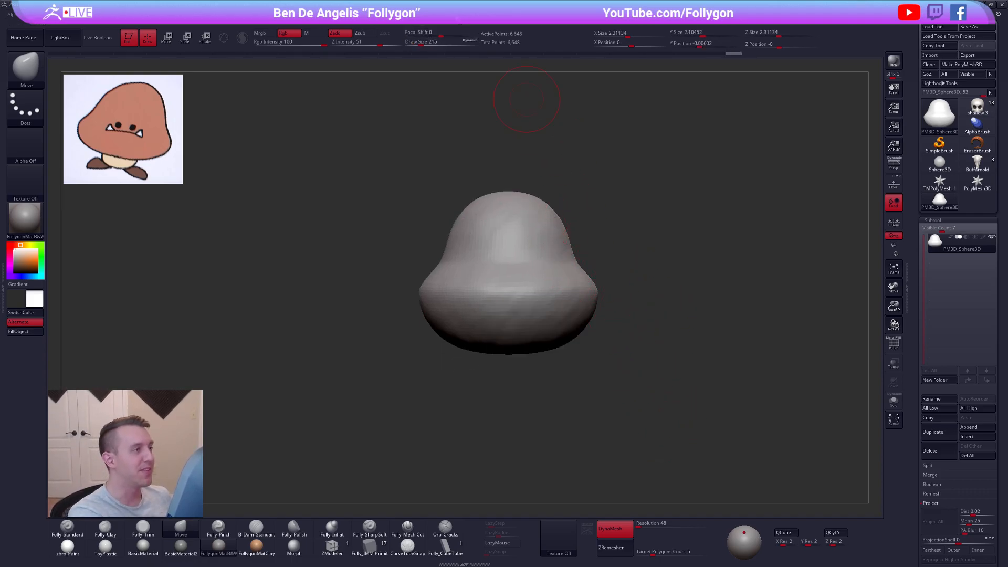
click(450, 14)
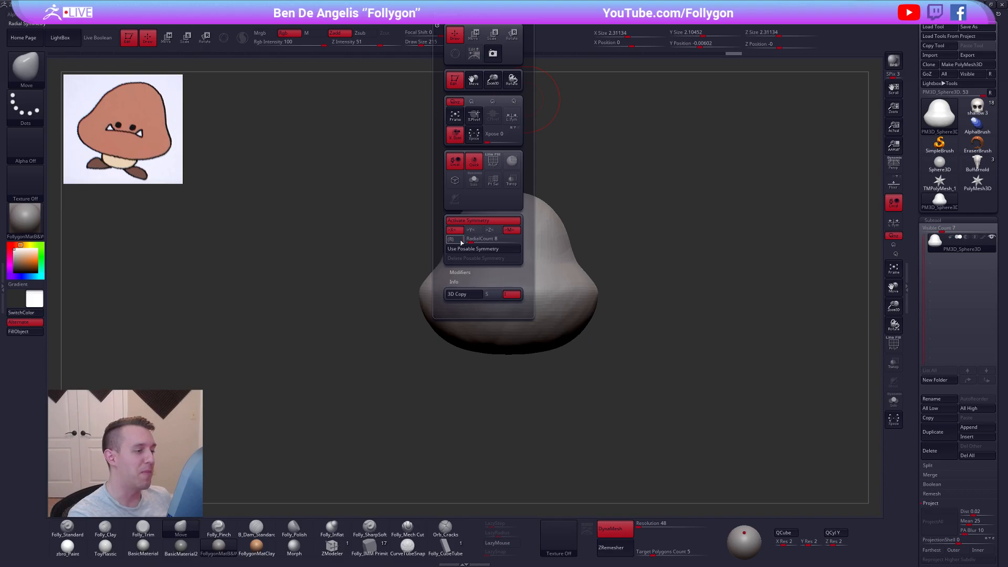
click(624, 529)
drag(652, 553, 628, 547)
click(624, 546)
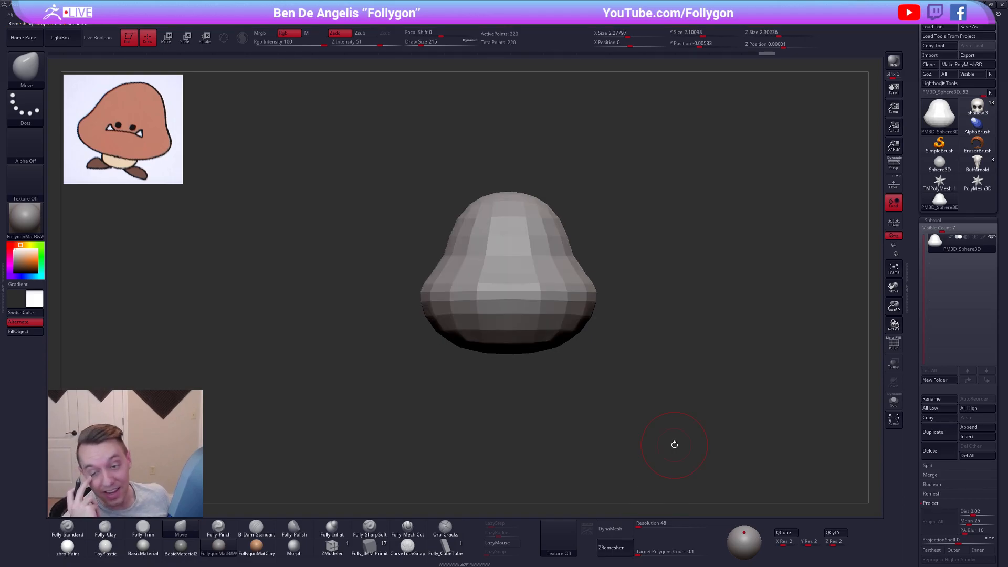
Show the polyframe, delete a complete horizontal edge loop around the cap's bulge with ZModeler, and preview it with dynamic subdivision
key(shift+d)
key(shift+d)
key(shift+f)
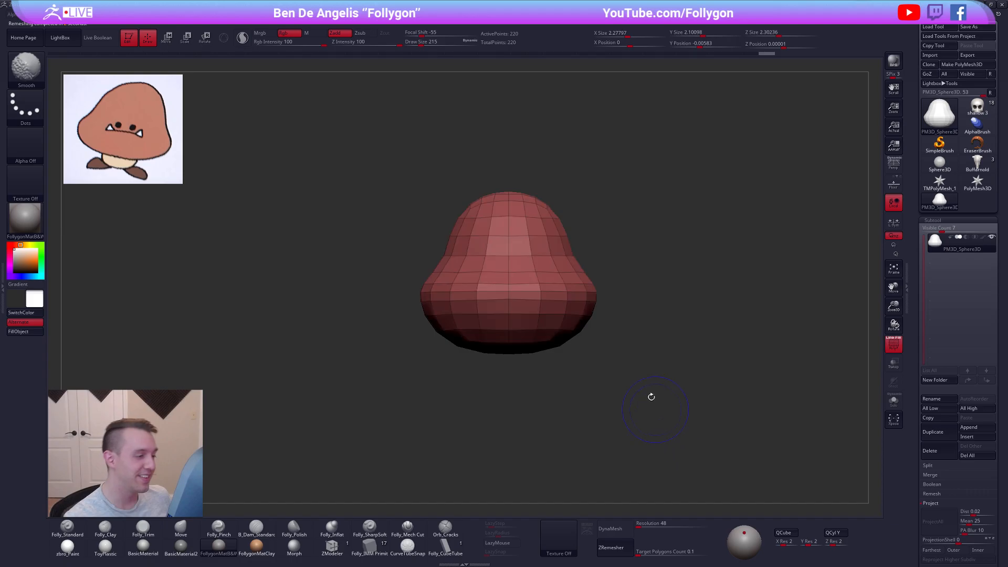
click(343, 547)
alt+right_drag(533, 282, 580, 304)
key(space)
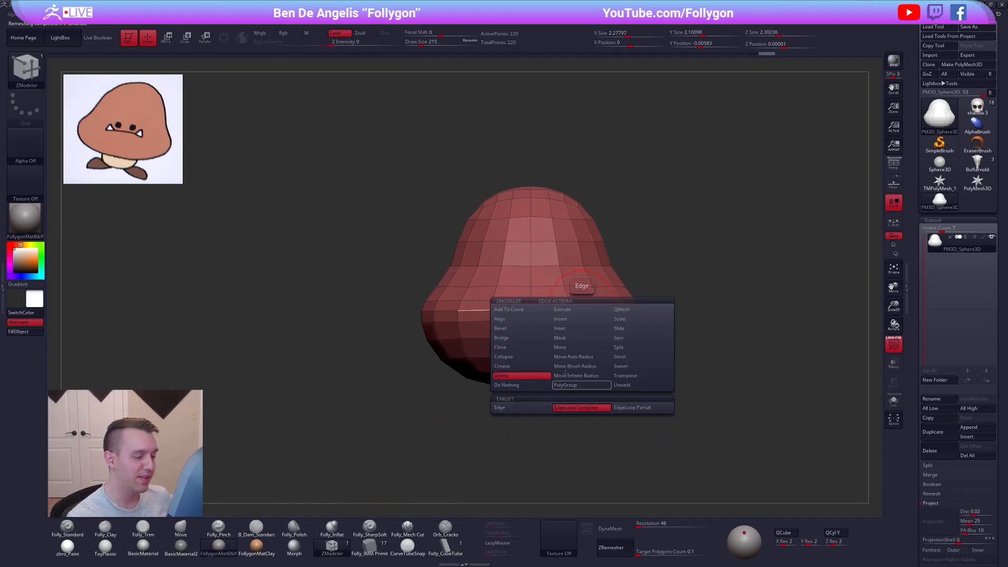
click(584, 311)
key(d)
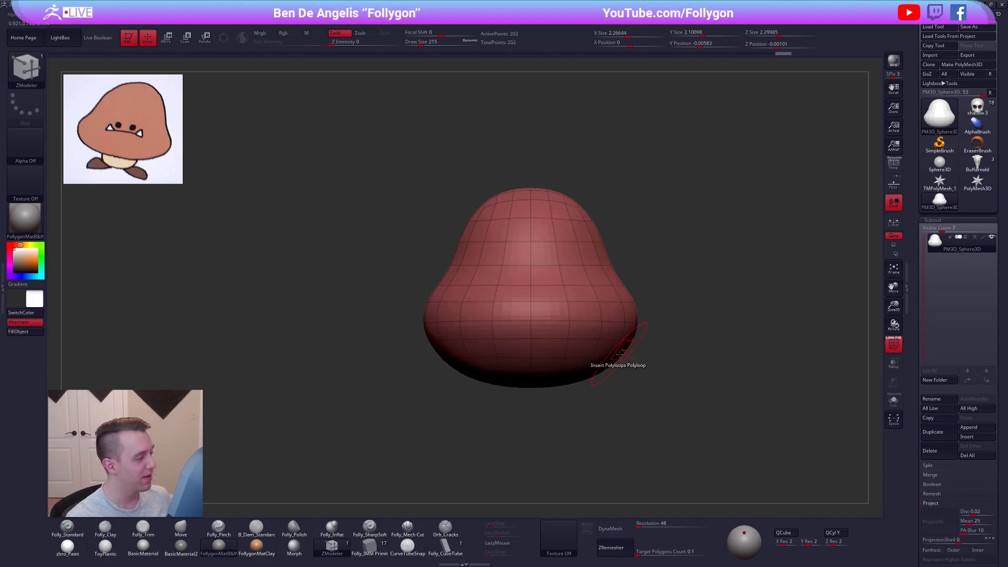
drag(721, 393, 690, 423)
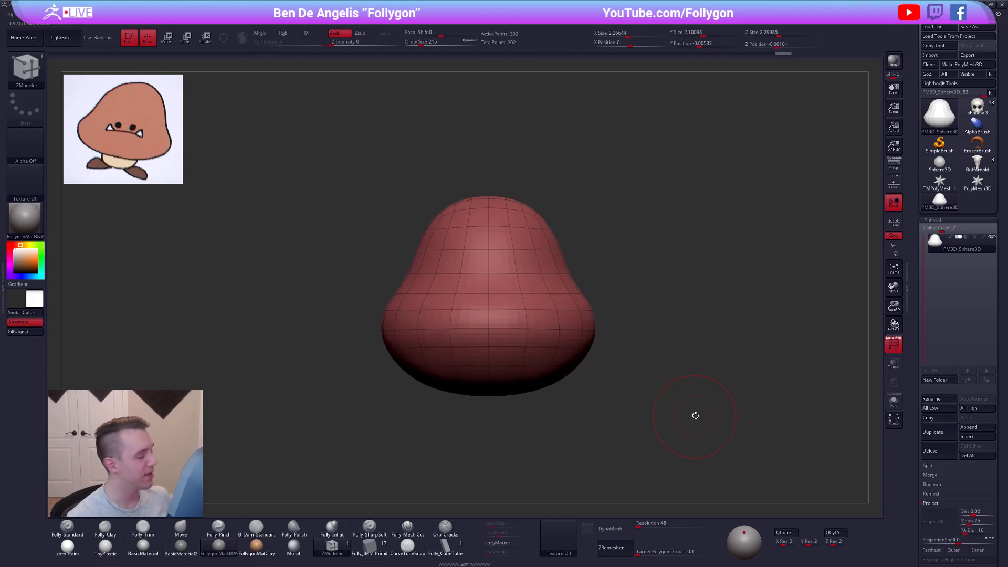
ctrl+right_drag(567, 360, 577, 327)
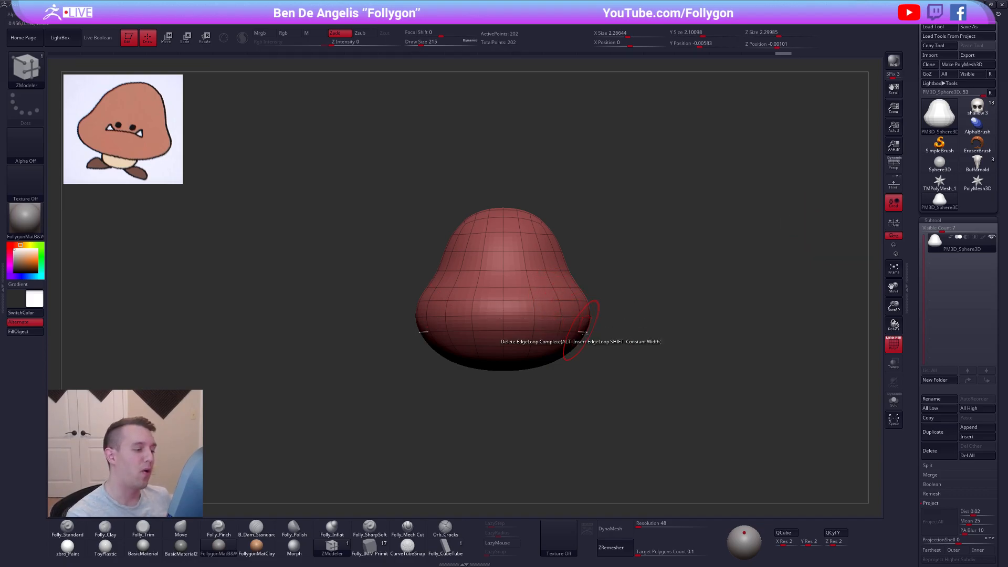
Return to the Move brush with the polyframe hidden and duplicate the cap subtool
key(b)
key(m)
key(v)
alt+drag(671, 466, 666, 493)
key(shift+f)
drag(665, 493, 643, 378)
mouse_move(637, 328)
alt+mouse_down()
mouse_move(638, 348)
mouse_move(659, 337)
mouse_move(654, 327)
alt+mouse_up()
key(s)
key(ctrl+shift+d)
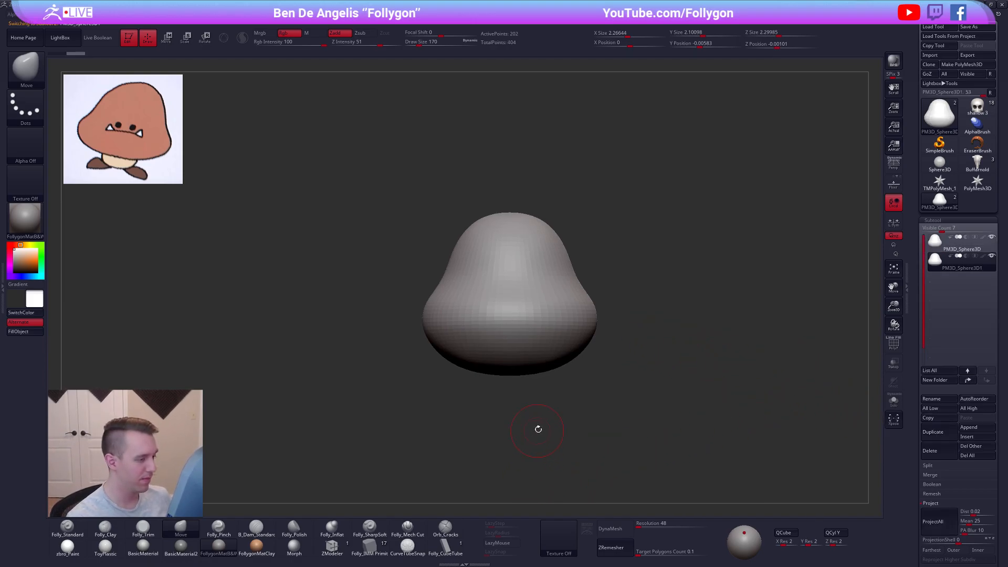
Insert a primitive sphere beneath the cap in the duplicate subtool and remove the duplicated cap geometry, leaving only the sphere
alt+drag(538, 429, 541, 389)
click(369, 546)
key(m)
drag(532, 332, 535, 375)
right_drag(535, 375, 537, 423)
ctrl+shift+click(538, 420)
key(space)
click(615, 354)
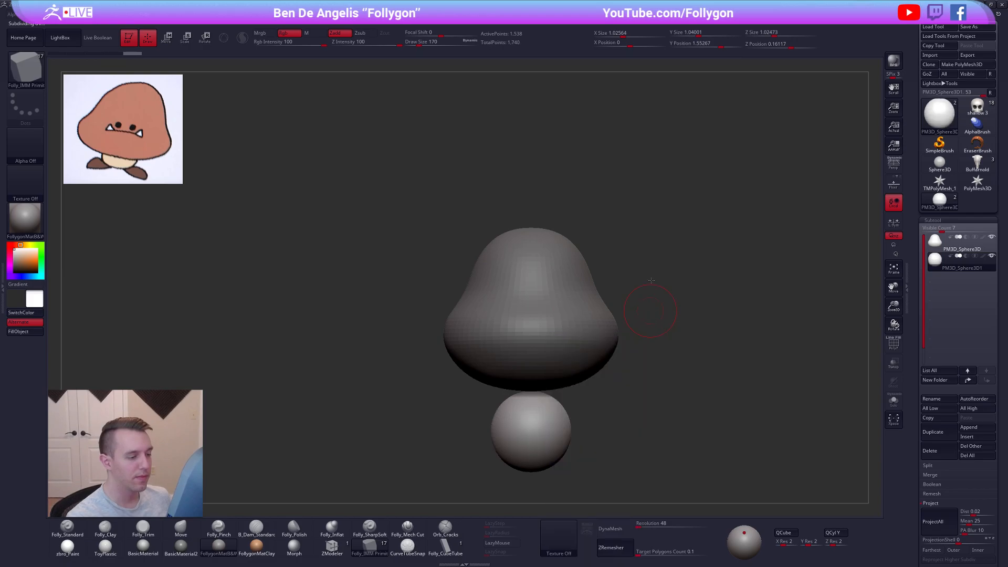
Move the sphere up into the cap's underside and enlarge it to about 1.13 units wide to form the body
alt+right_drag(650, 295, 651, 200)
key(w)
mouse_move(557, 350)
shift+mouse_down()
mouse_move(557, 416)
mouse_move(558, 335)
shift+mouse_up()
shift+drag(551, 289, 633, 293)
key(e)
key(q)
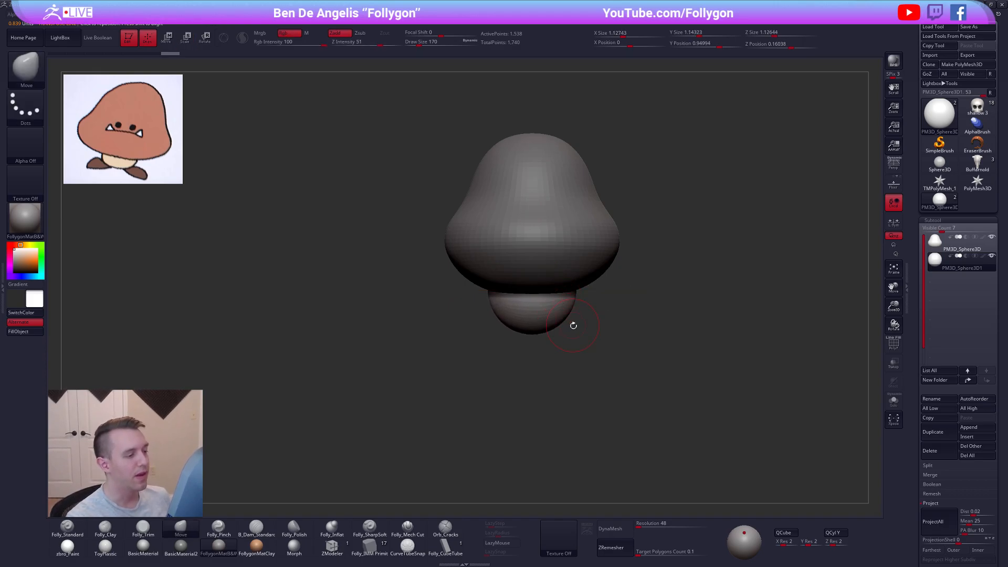
Mask the lower part of the body sphere with a lasso and soften the mask's edge
alt+drag(571, 324, 569, 348)
ctrl+drag(479, 320, 624, 318)
ctrl+click(555, 339)
ctrl+click(560, 343)
ctrl+click(592, 347)
ctrl+click(562, 339)
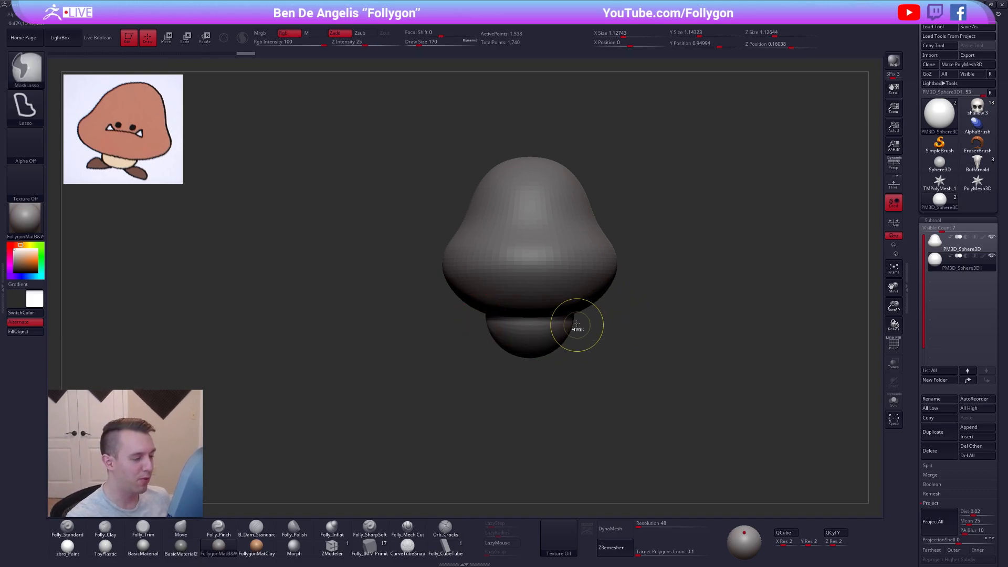
Stretch the body's unmasked upper part upward to about 1.4 units tall, isolate the body, and enlarge the draw size to 350
key(w)
key(alt+s)
mouse_move(566, 336)
shift+mouse_down()
mouse_move(566, 389)
mouse_move(568, 342)
shift+mouse_up()
key(q)
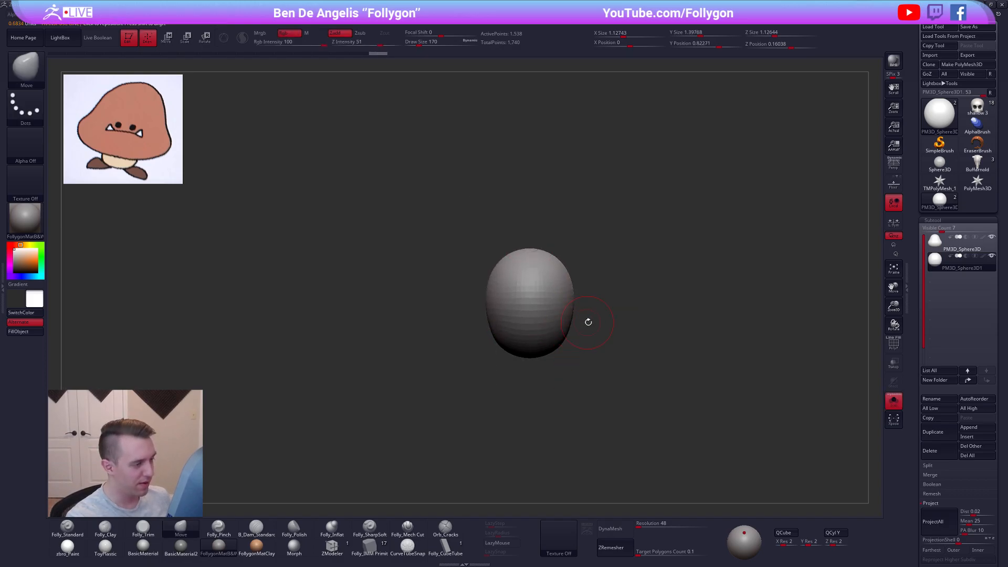
key(s)
drag(589, 310, 597, 310)
ctrl+click(602, 315)
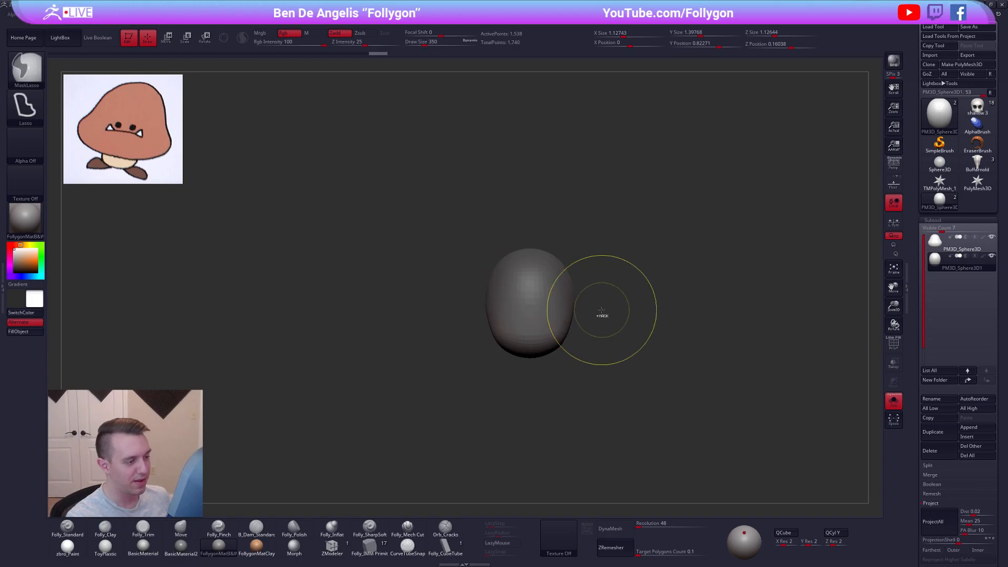
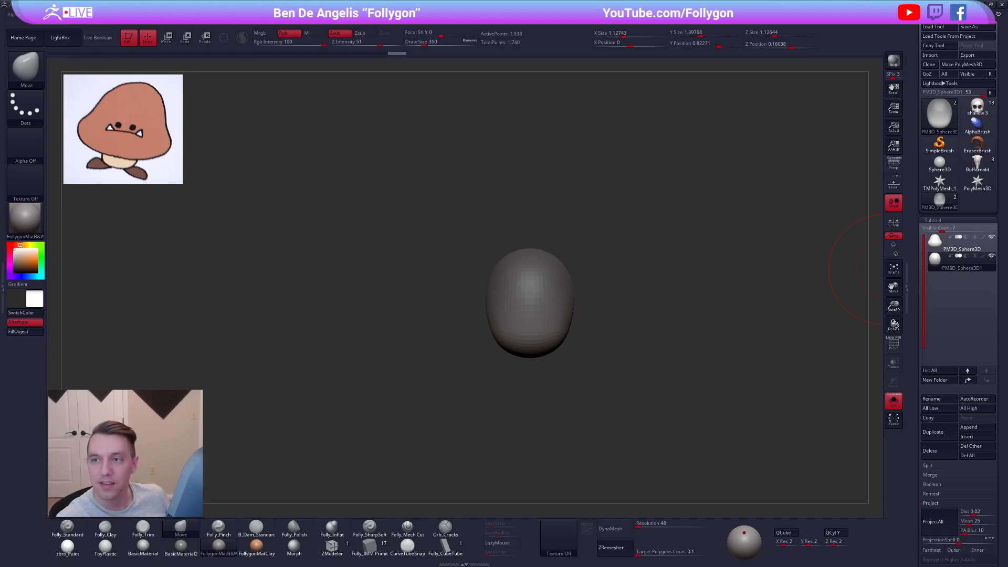
Bring up the blue-tinted monkey photo in the browser, look at it, and minimize the browser window
drag(1007, 122, 683, 147)
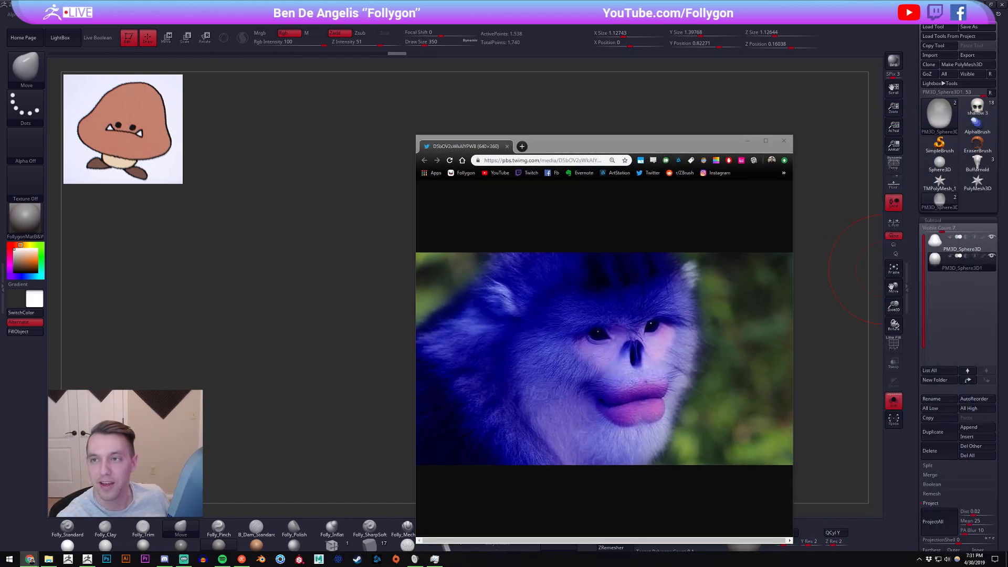
drag(630, 141, 582, 93)
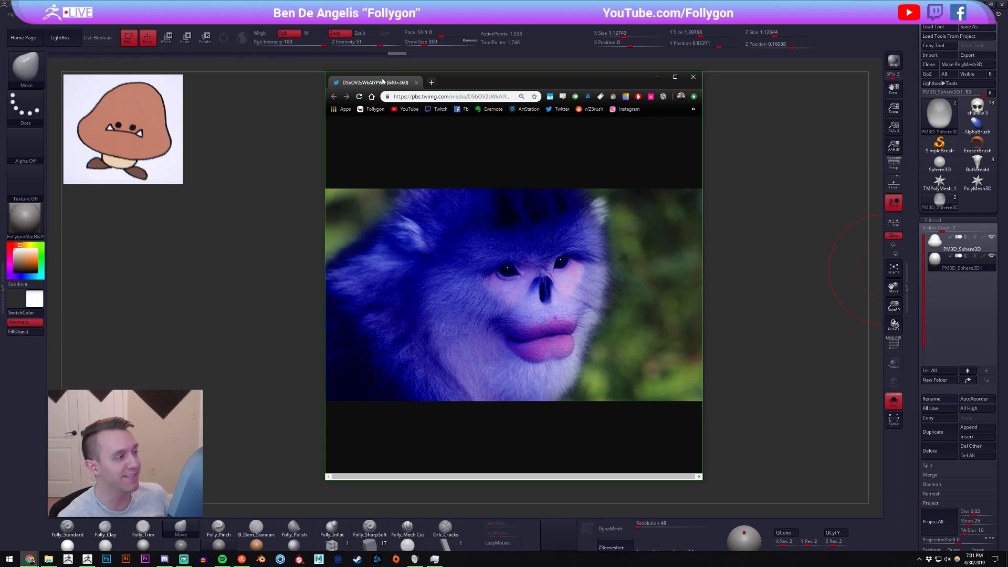
drag(516, 88, 488, 78)
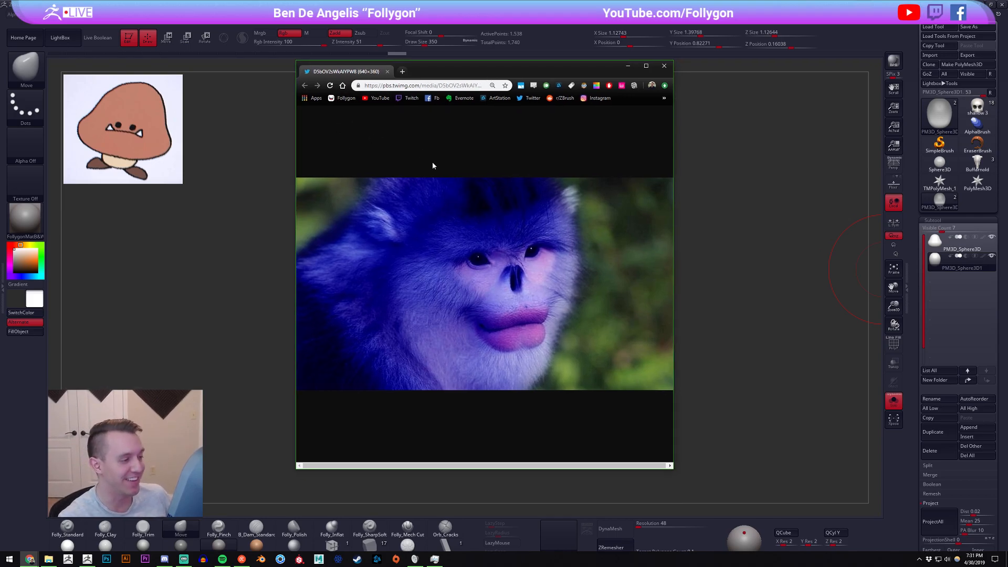
click(628, 66)
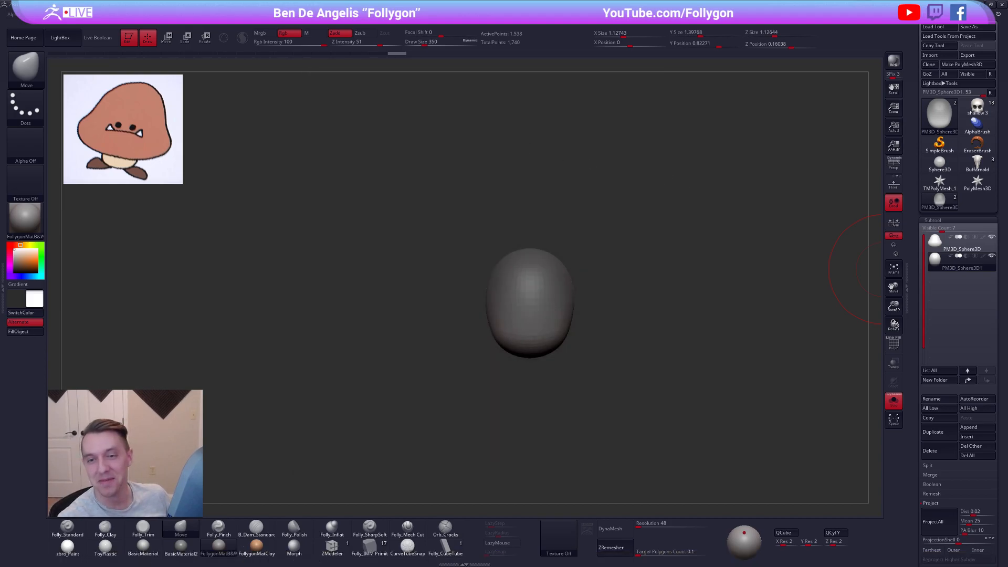
Reduce the draw size to 96 and scale the body up slightly to about 1.16 units wide and 1.44 units tall
key(space)
drag(660, 221, 651, 221)
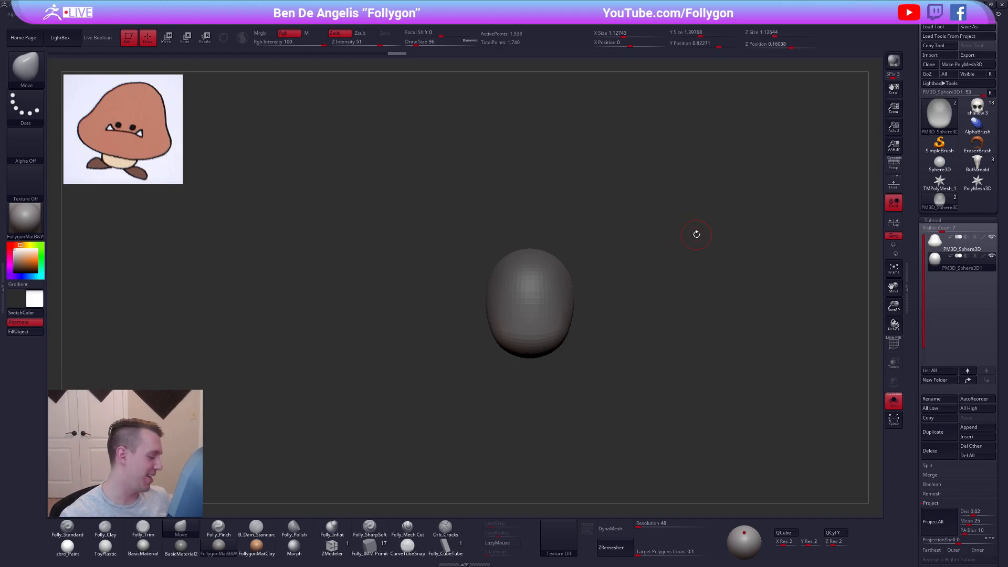
key(e)
drag(542, 307, 595, 350)
key(q)
ctrl+right_drag(577, 335, 577, 363)
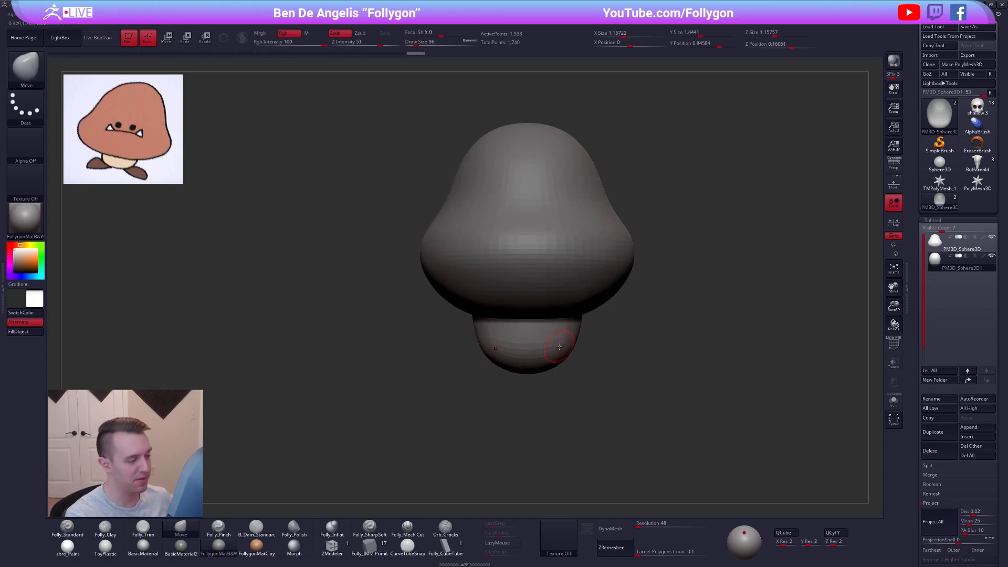
key(w)
drag(532, 361, 605, 362)
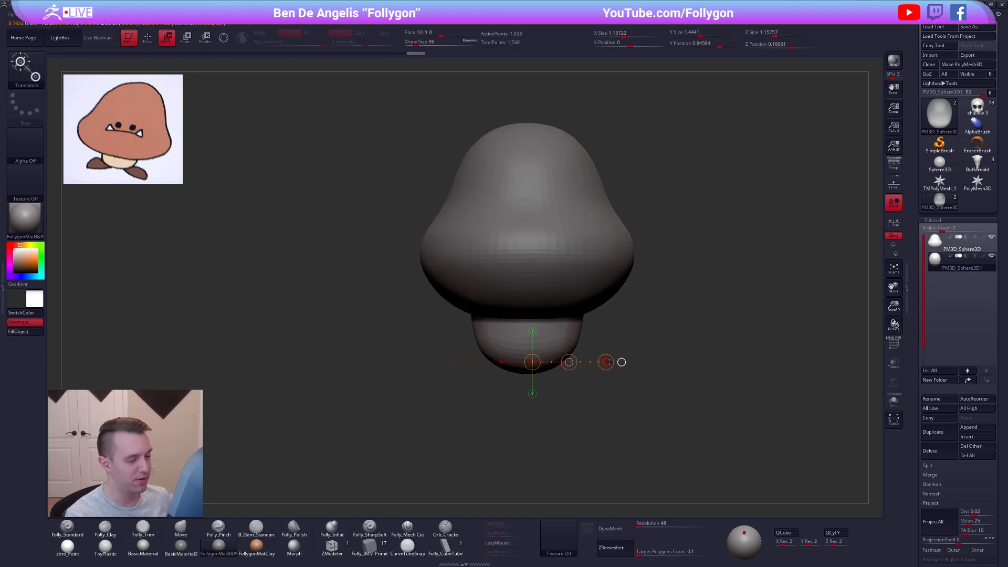
key(q)
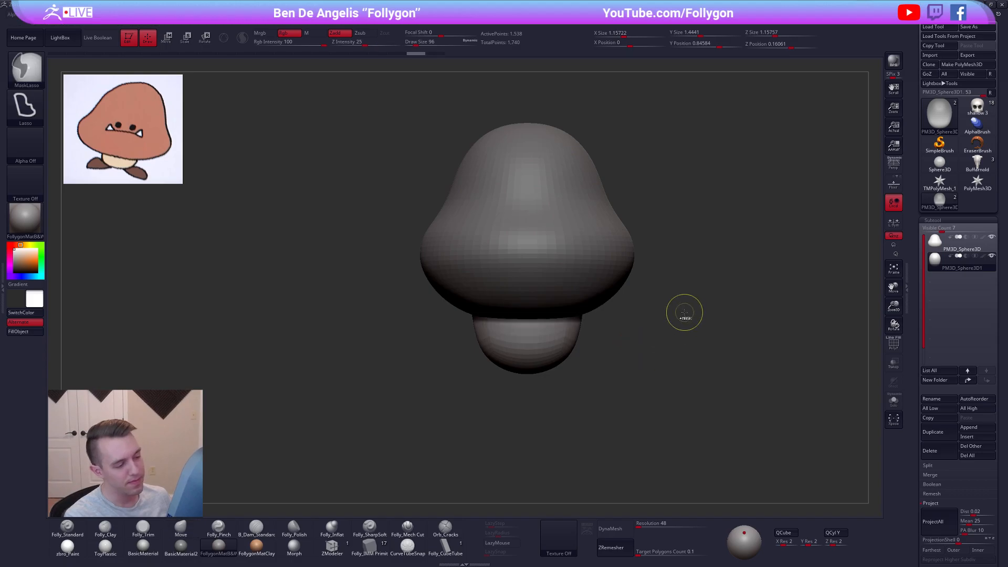
Lasso a mask across the part of the body below the cap and soften its edge
mouse_move(479, 347)
ctrl+mouse_down()
mouse_move(577, 399)
mouse_move(664, 338)
mouse_move(629, 339)
ctrl+mouse_up()
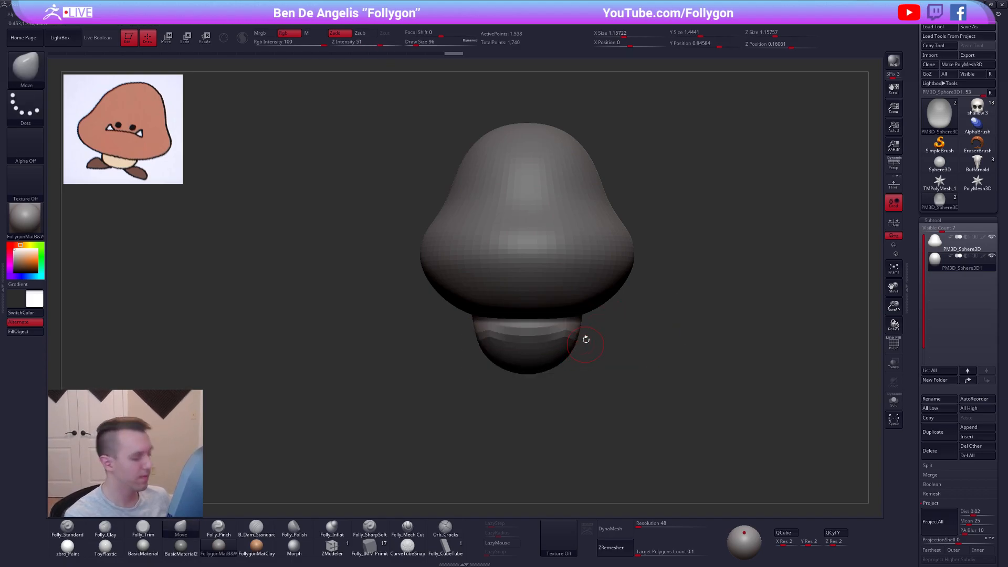
ctrl+click(597, 342)
ctrl+click(615, 346)
ctrl+click(616, 346)
ctrl+click(557, 342)
ctrl+click(556, 342)
ctrl+click(555, 344)
ctrl+drag(604, 344, 593, 346)
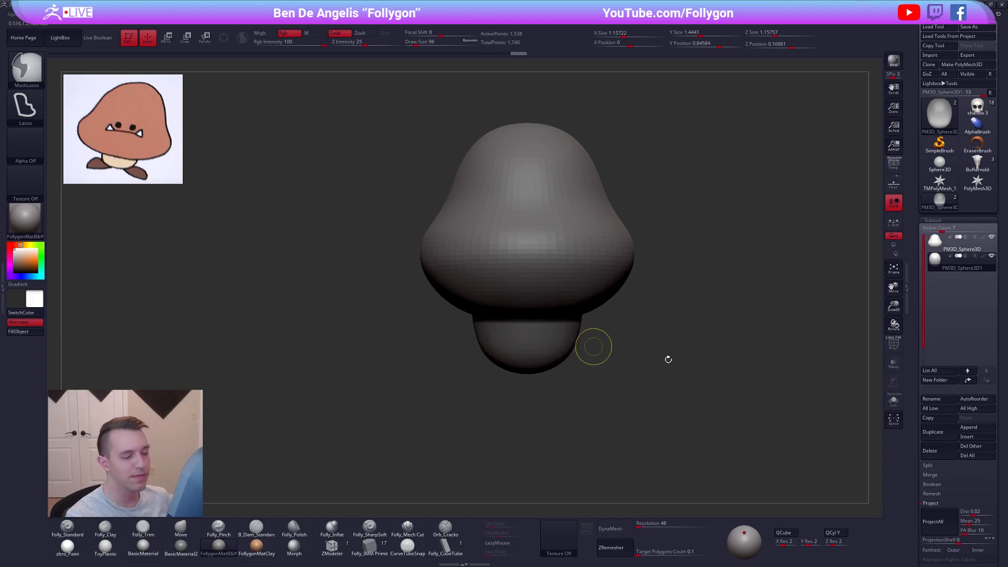
Open the Deformation settings and adjust a deformation on the body with its mask in place
drag(918, 362, 933, 282)
scroll(955, 342, down, 3)
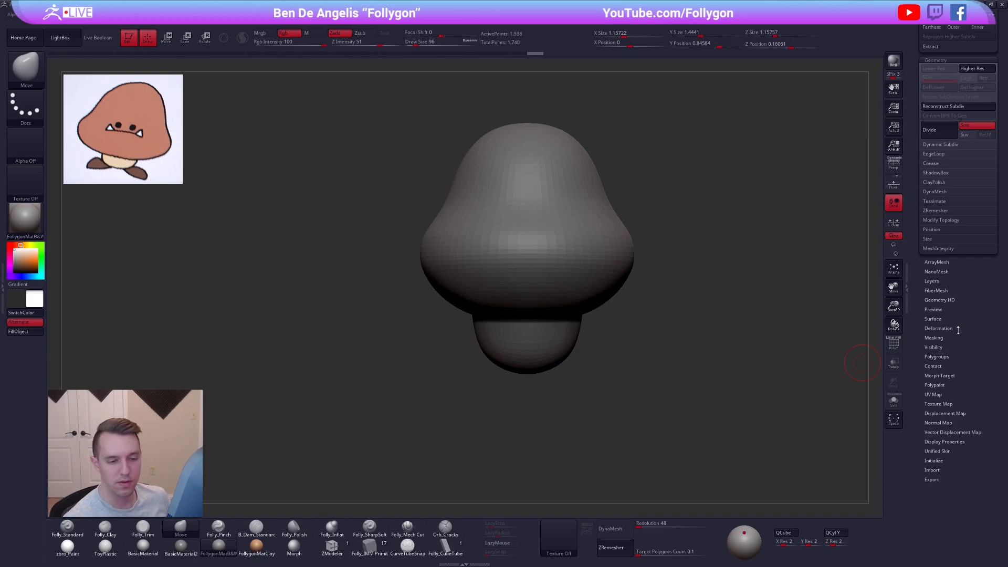
click(958, 329)
drag(958, 428, 1000, 430)
scroll(942, 327, up, 10)
Clear the body's mask and adjust the body's shape and position beneath the cap with Transpose
key(w)
ctrl+drag(650, 339, 660, 348)
shift+drag(576, 331, 576, 413)
mouse_move(576, 373)
mouse_down()
mouse_move(576, 344)
mouse_move(576, 361)
mouse_move(593, 363)
mouse_move(568, 384)
mouse_move(568, 398)
mouse_move(568, 383)
mouse_move(643, 342)
mouse_move(625, 392)
mouse_move(577, 352)
mouse_move(548, 346)
mouse_move(609, 346)
mouse_move(583, 346)
mouse_move(603, 367)
mouse_move(548, 384)
mouse_up()
key(q)
key(alt+s)
key(w)
key(q)
key(w)
key(q)
Select the cap subtool, mask off its upper part, and raise the underside until the cap is about 1.97 units tall
click(954, 243)
alt+drag(720, 335, 676, 398)
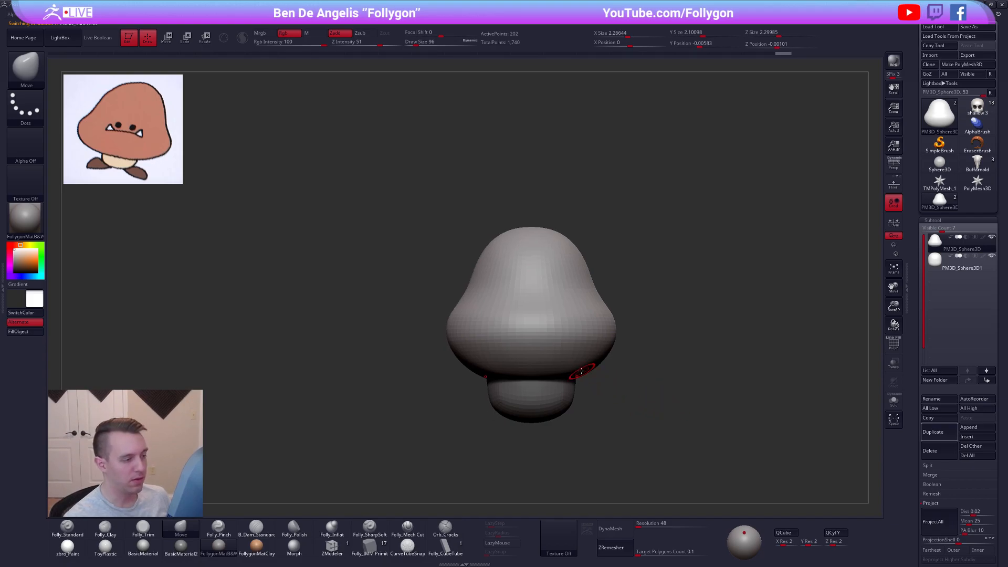
mouse_move(447, 350)
ctrl+mouse_down()
mouse_move(653, 368)
mouse_move(641, 349)
mouse_move(587, 424)
ctrl+mouse_up()
ctrl+click(613, 369)
key(w)
drag(587, 387, 587, 378)
key(q)
Check the cap's wireframe with dynamic subdivision on and enlarge the draw size to 239
key(shift+f)
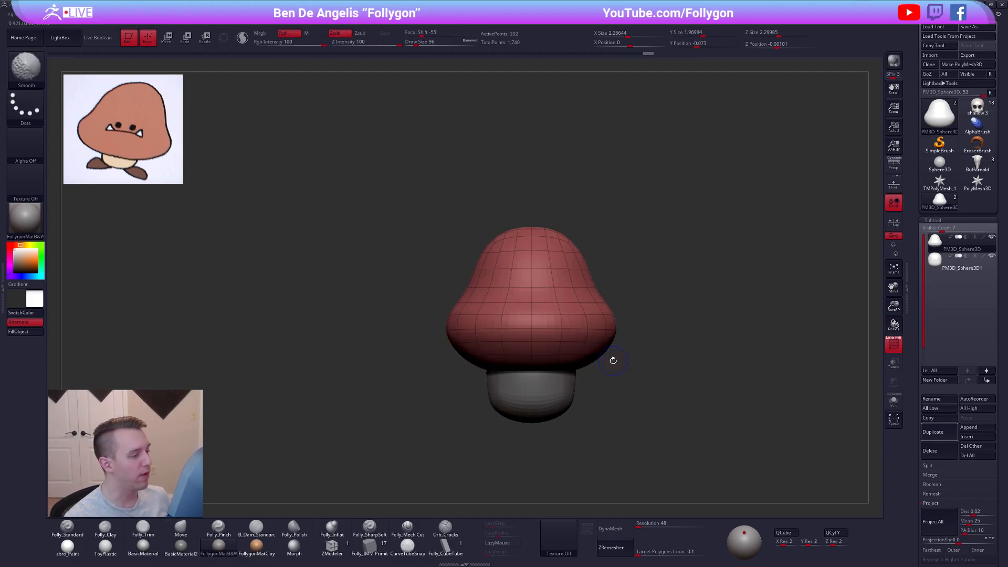
key(d)
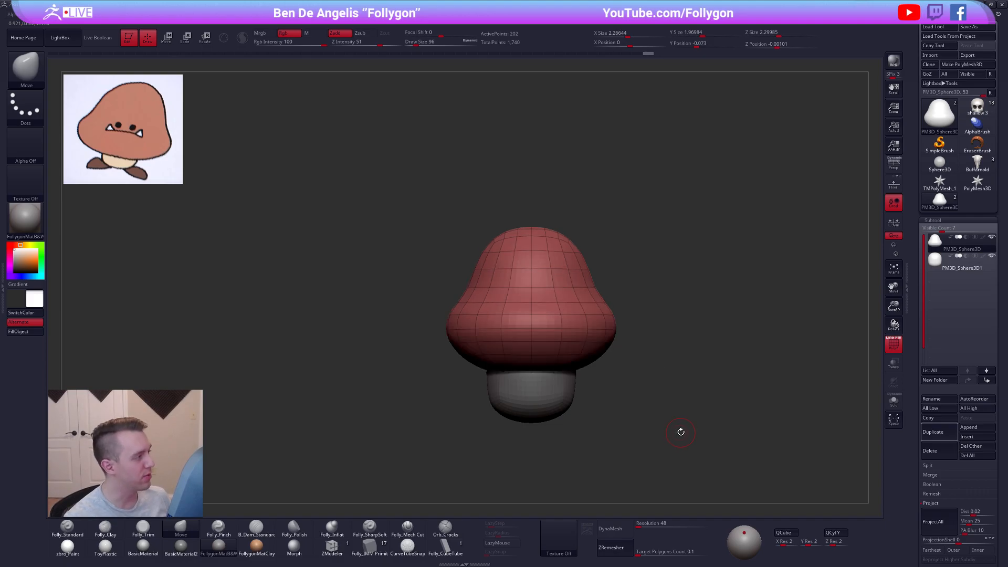
key(shift+f)
alt+drag(677, 430, 672, 446)
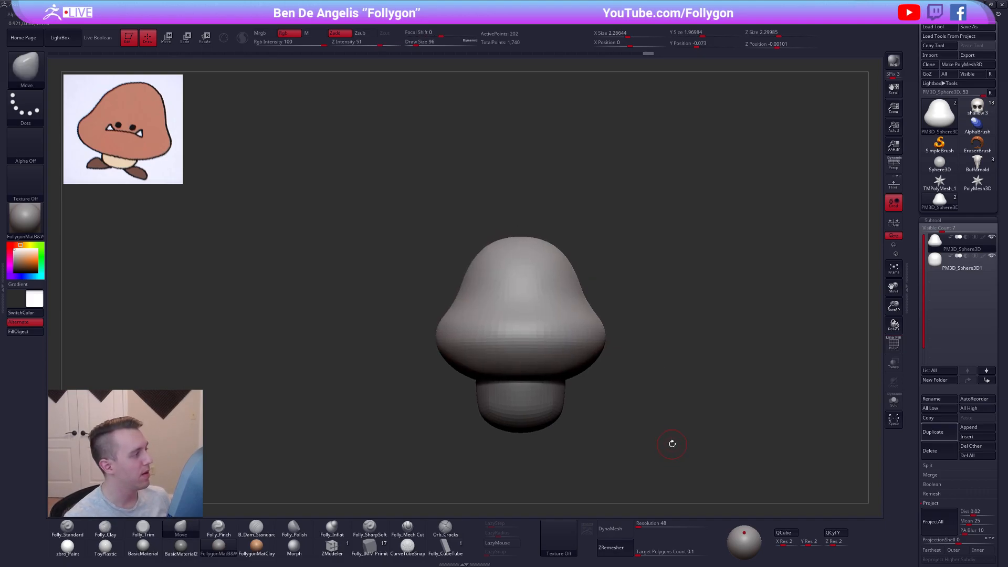
key(space)
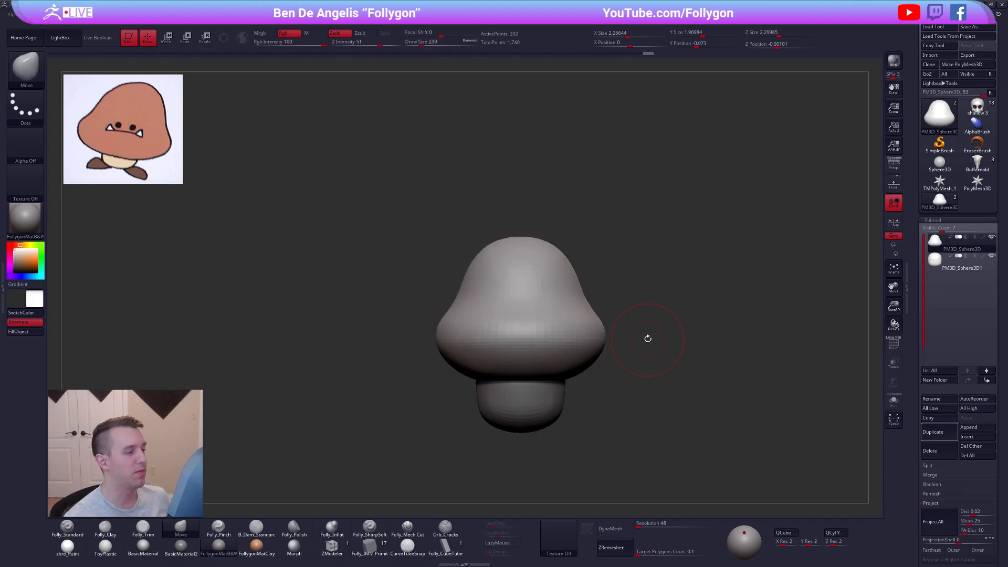
Try deleting a horizontal edge loop around the cap's bulge with ZModeler on the unsmoothed mesh
key(shift+d)
key(shift+f)
key(b)
key(m)
key(v)
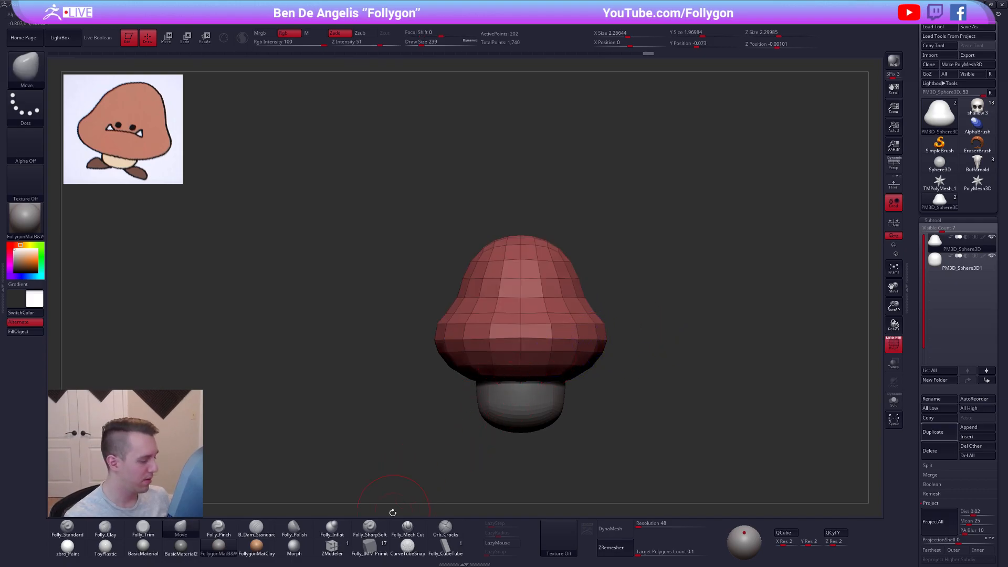
click(347, 546)
key(space)
click(517, 338)
key(d)
Try deleting two more horizontal edge loops from the cap, previewing each result with dynamic subdivision
mouse_move(547, 326)
right_down()
mouse_move(547, 380)
mouse_move(550, 337)
mouse_move(531, 341)
right_up()
key(shift+d)
alt+click(544, 331)
key(d)
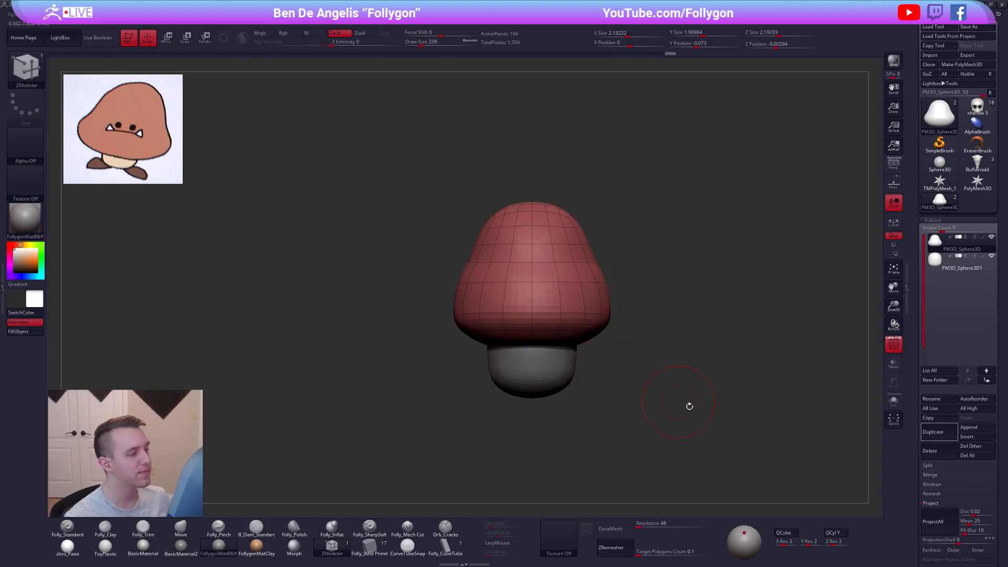
key(shift+d)
alt+click(564, 264)
key(d)
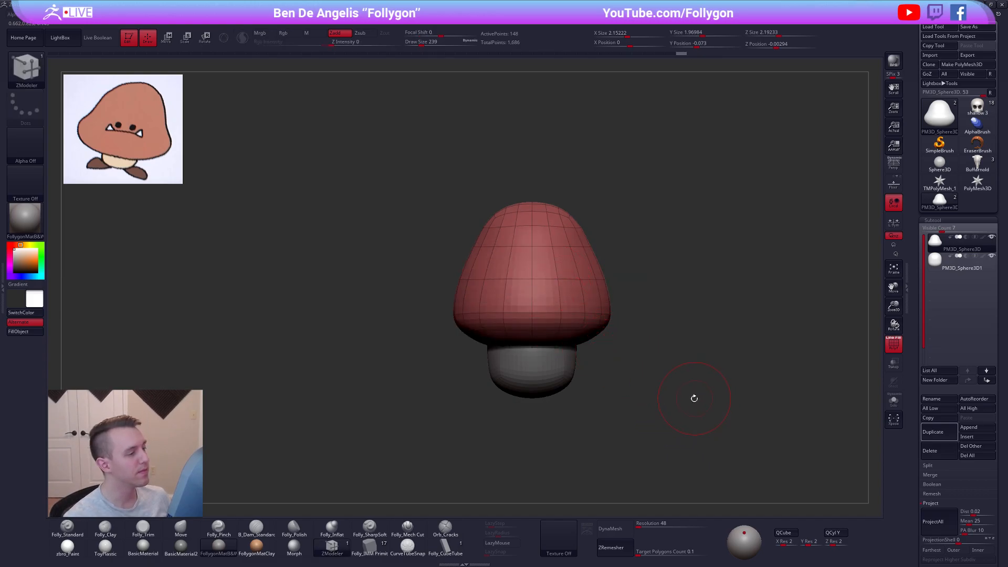
Undo the last three edge loop deletions on the cap
key(ctrl+z)
key(ctrl+z)
key(ctrl+z)
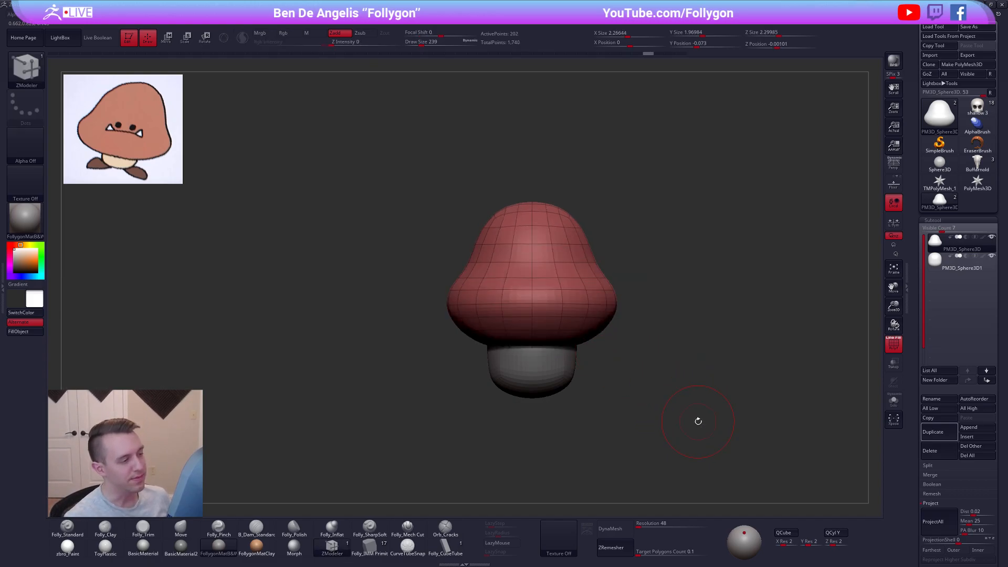
Hide the wireframe, set the Move brush's draw size to 68 and duplicate the cap subtool
key(b)
key(m)
key(v)
key(shift+f)
drag(661, 334, 645, 350)
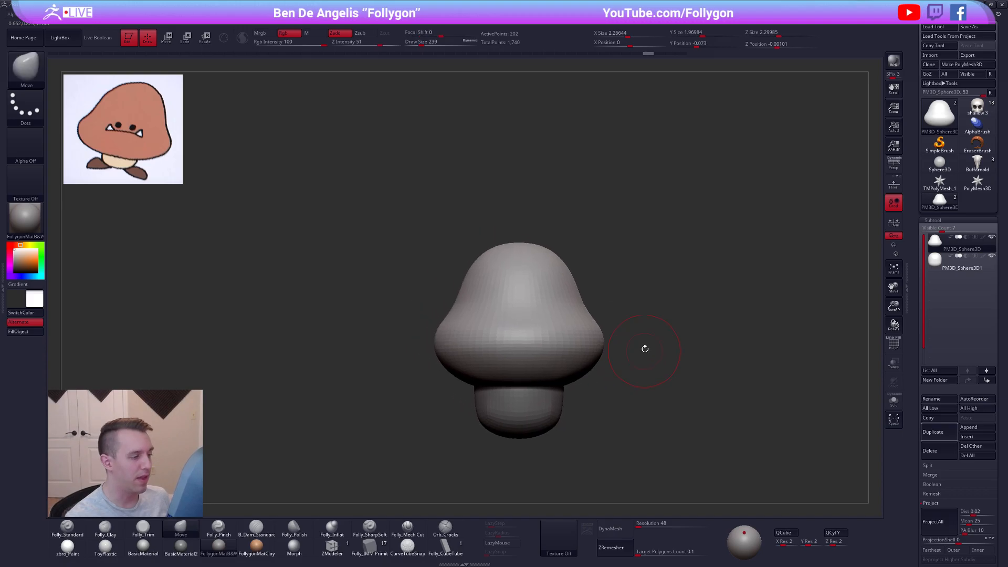
key(space)
click(693, 310)
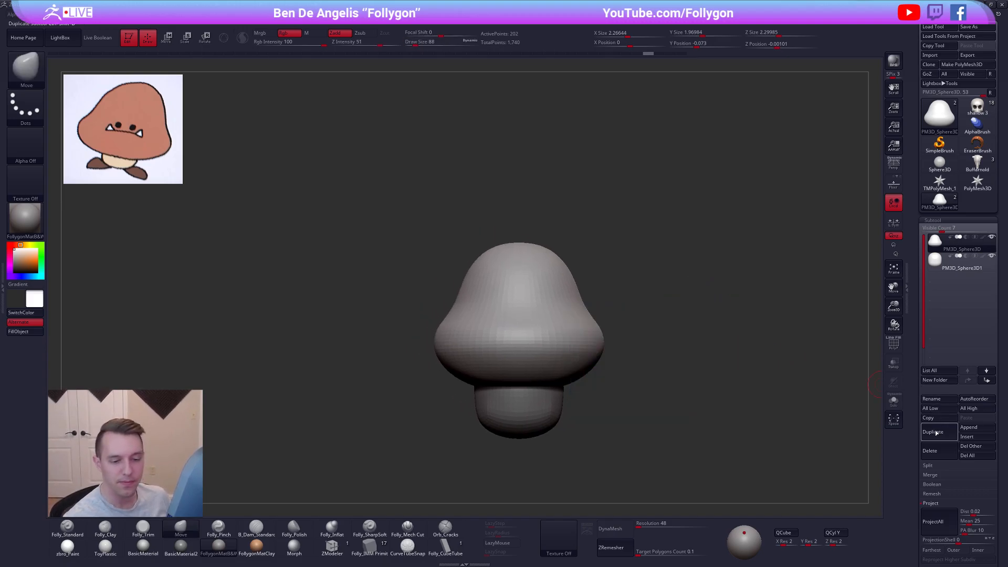
click(934, 431)
Insert a mirrored pair of small eye spheres on the duplicate cap's front with the Folly_IMM primitives brush at draw size 49
click(369, 546)
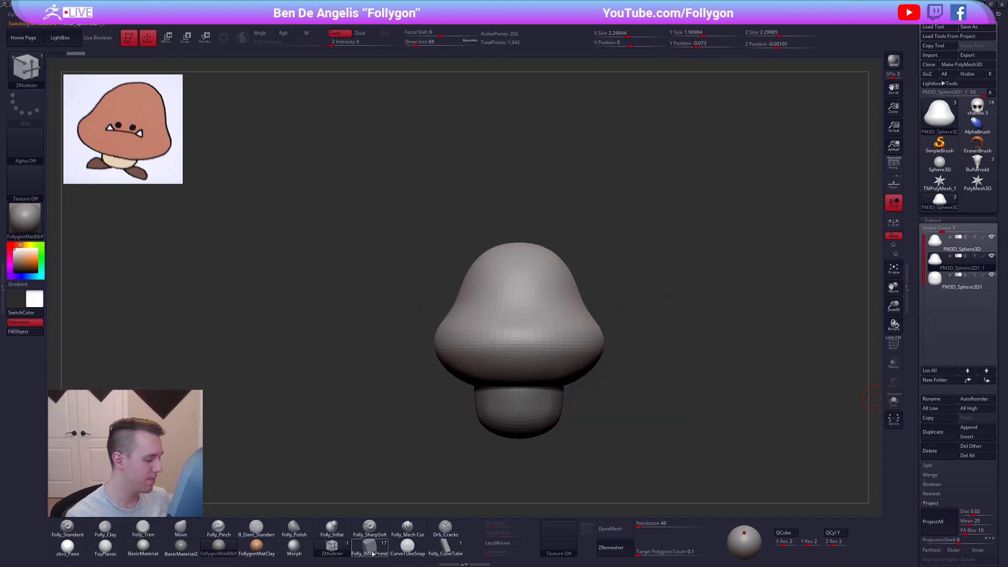
alt+right_drag(554, 288, 552, 306)
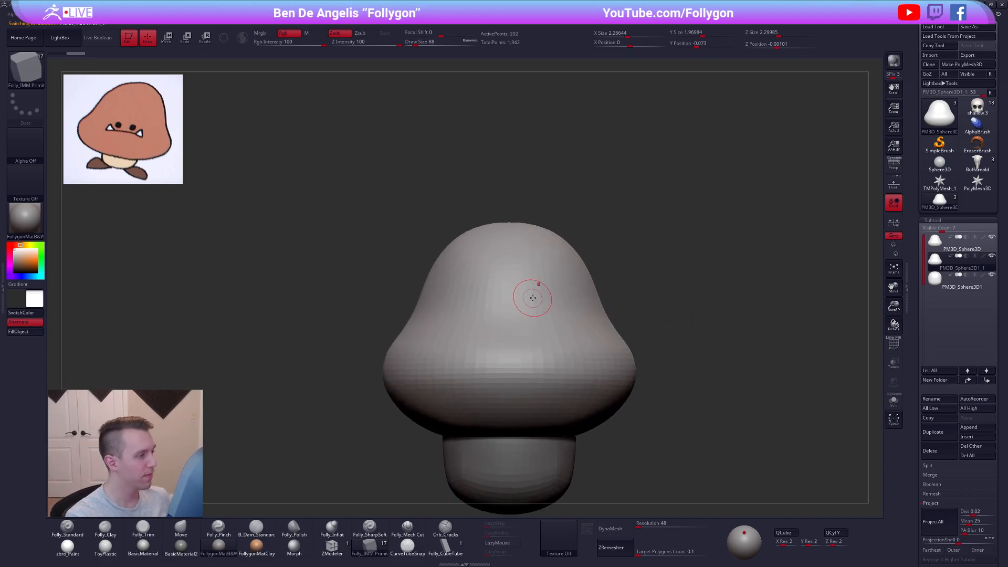
key(space)
click(536, 297)
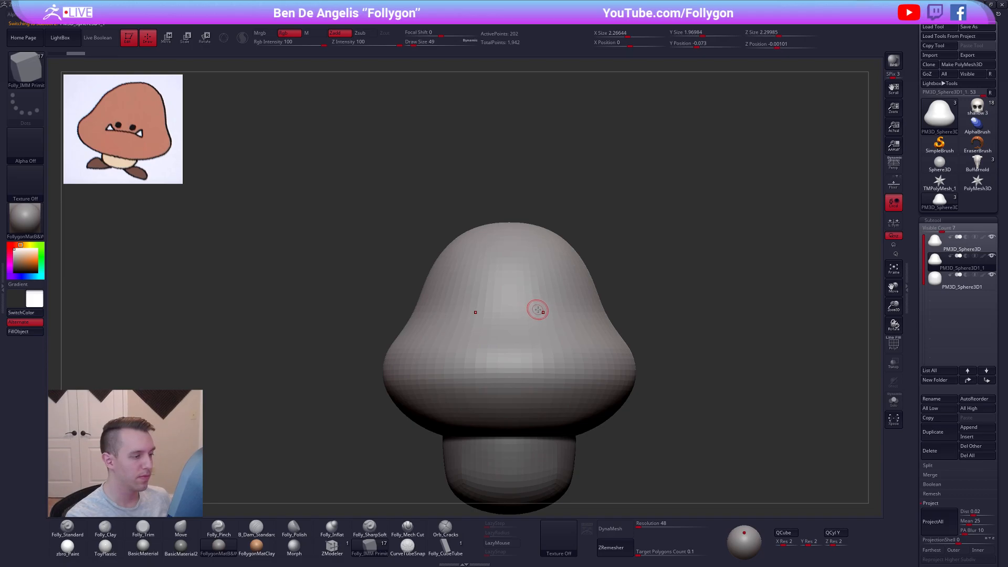
drag(540, 306, 546, 313)
Isolate the inserted spheres and delete the duplicate cap's geometry, leaving just the two eyes in that subtool
key(shift+f)
key(shift+d)
key(d)
key(shift+d)
ctrl+shift+click(582, 309)
ctrl+shift+drag(634, 285, 642, 230)
key(space)
click(724, 284)
key(shift+f)
key(1)
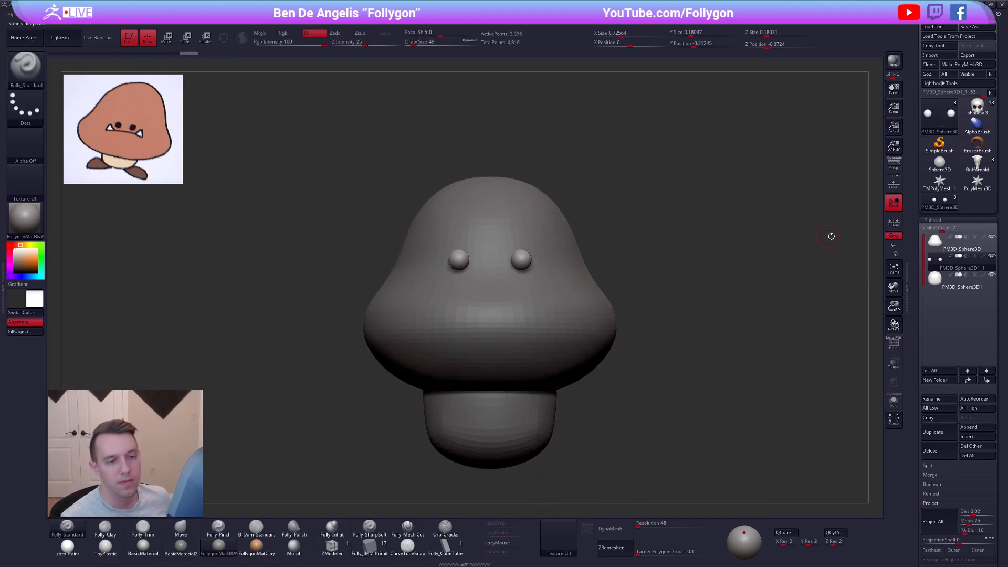
Fill the cap with the reddish brown sampled from the reference drawing, using the zbro_Paint material and Mrgb
click(960, 243)
key(z)
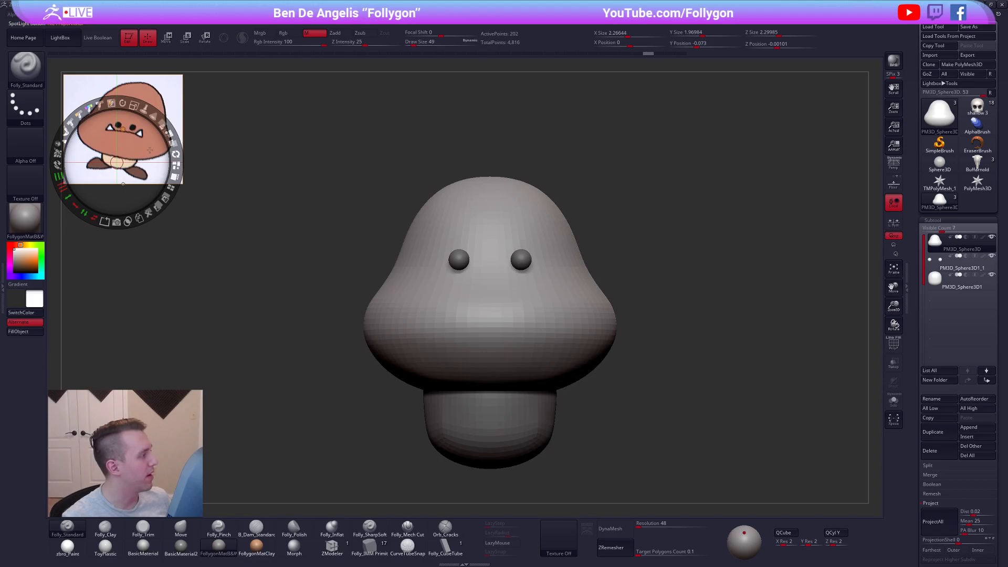
key(c)
key(z)
click(82, 546)
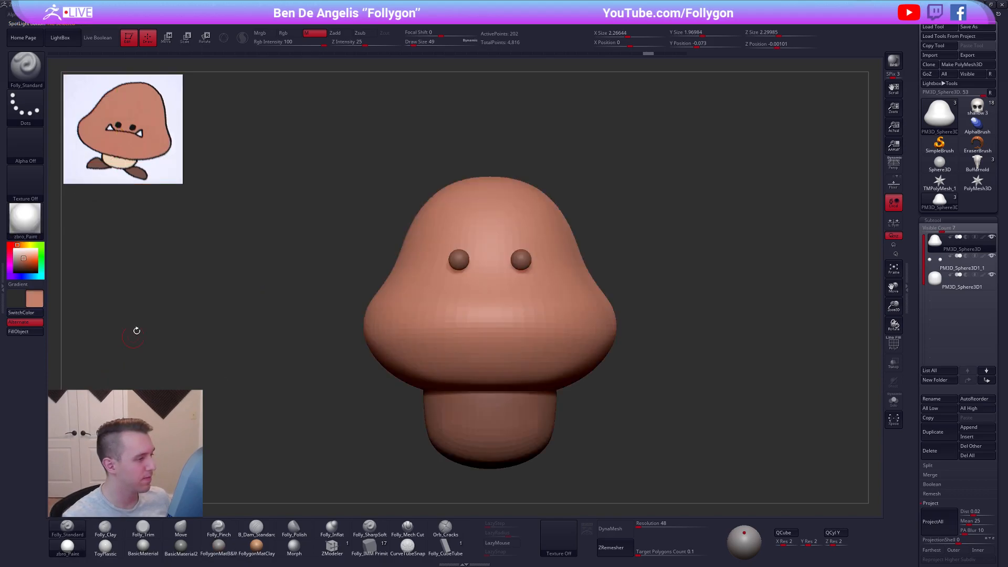
click(260, 33)
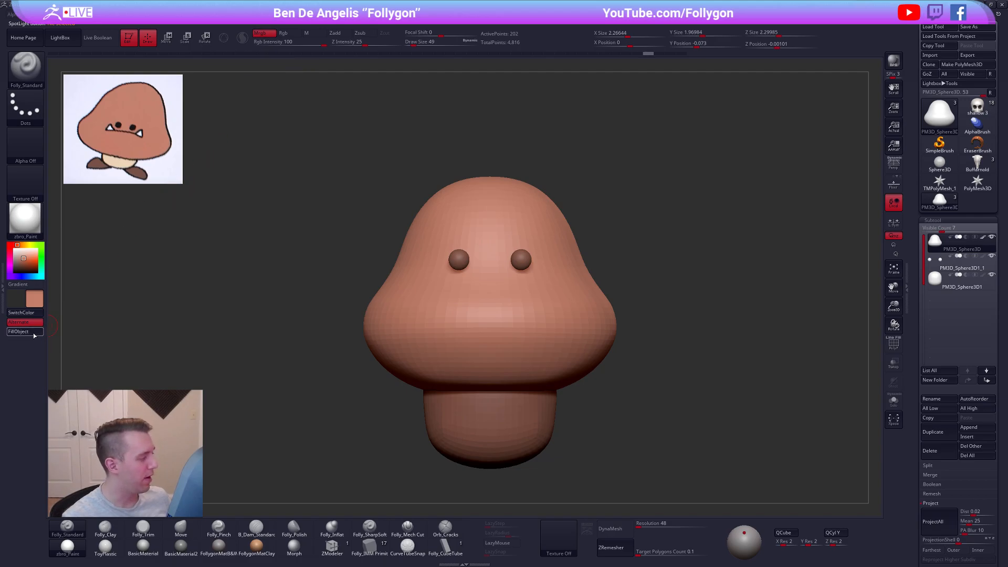
Sample the cream of the reference's stem and fill the body with it
key(z)
key(c)
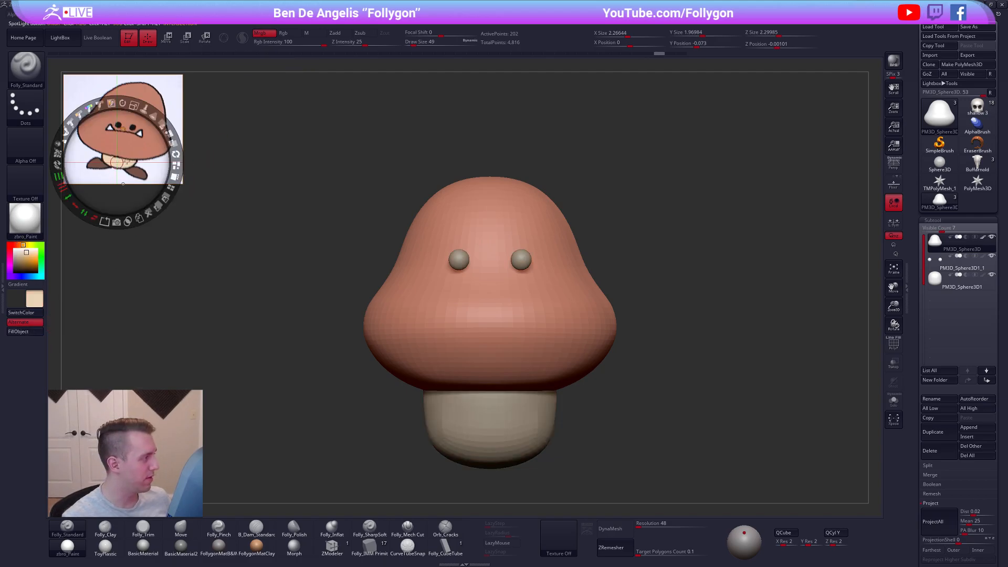
key(z)
alt+click(468, 408)
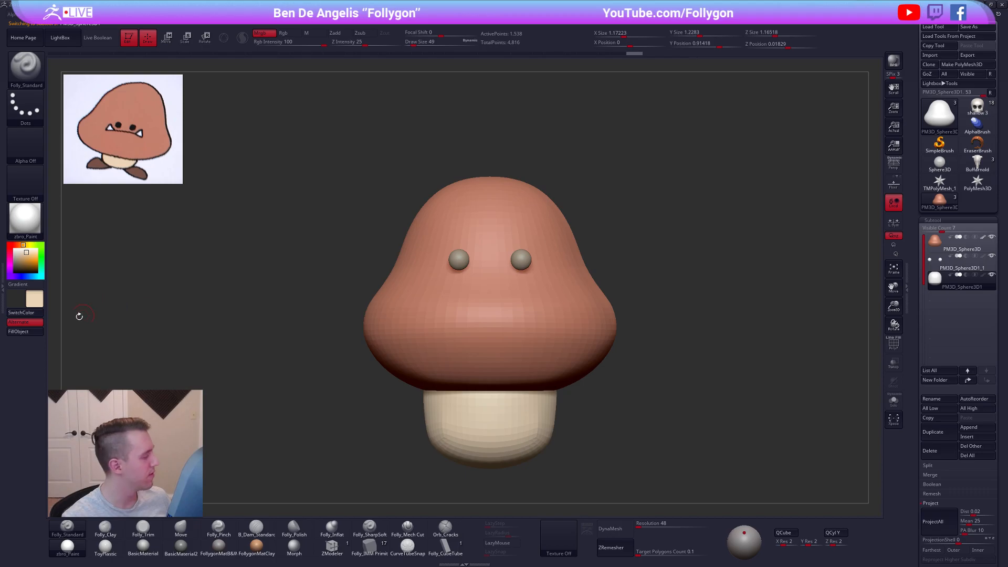
Sample the black of the reference's eyes and fill the two eye spheres with it
key(z)
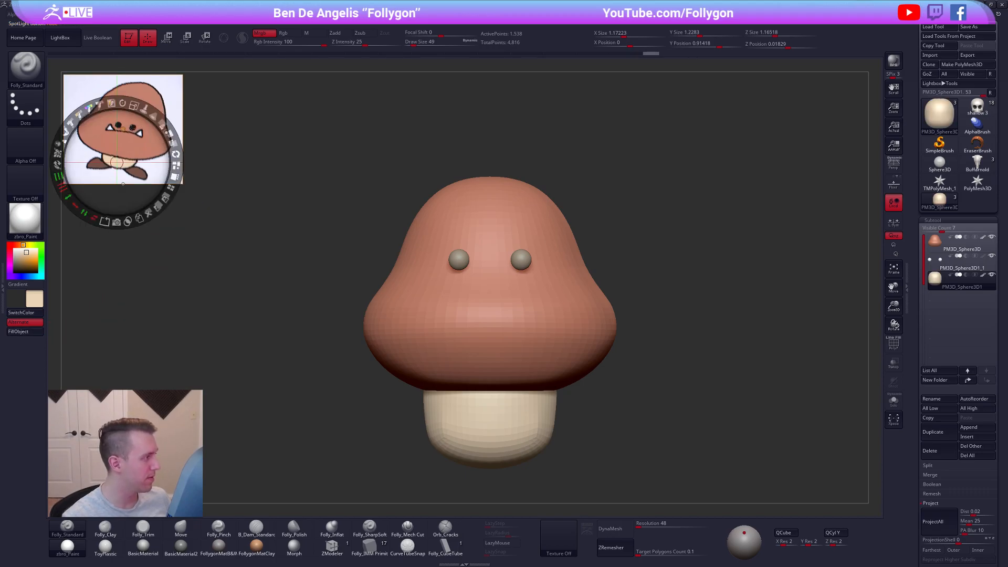
key(c)
key(z)
alt+click(522, 261)
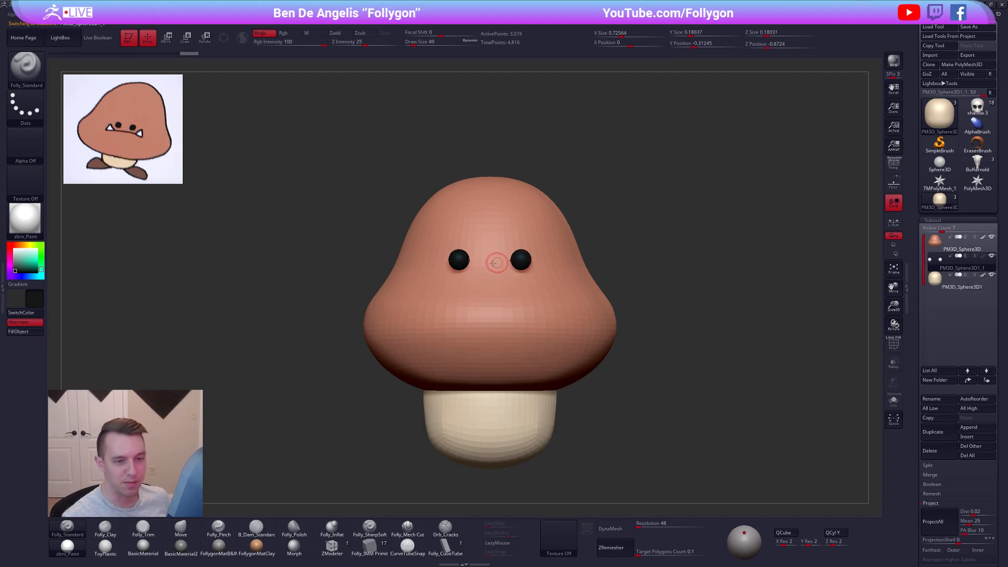
click(40, 334)
Push the eyes back into the cap's surface along the depth axis from a side view
ctrl+right_drag(484, 364, 532, 343)
key(w)
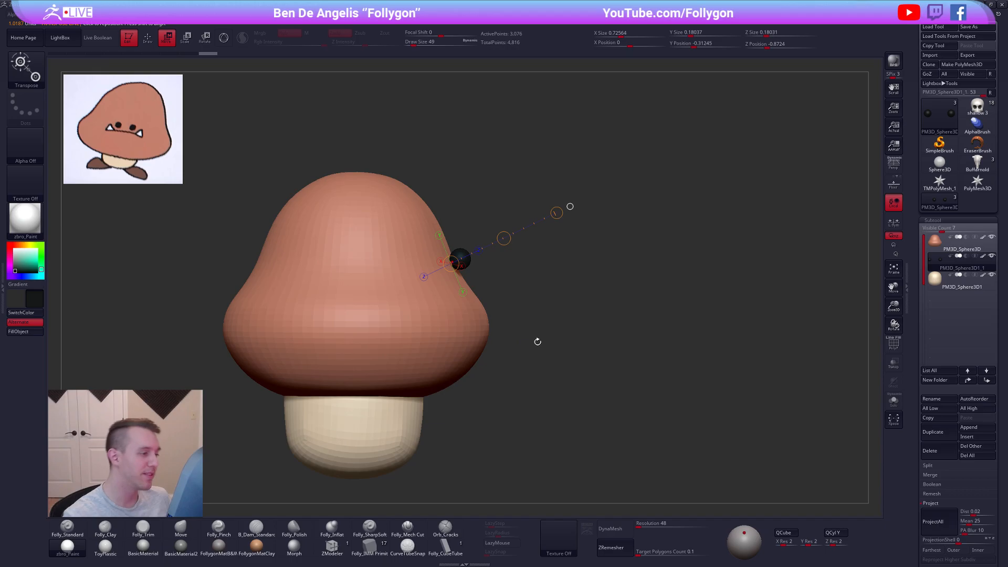
shift+drag(460, 261, 520, 261)
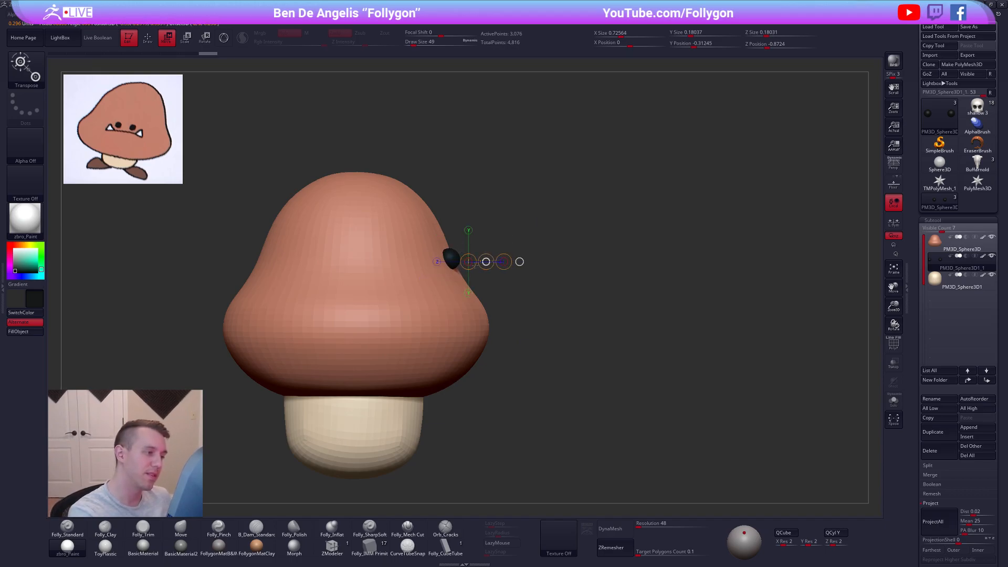
key(q)
Lower the eyes on the cap's front and adjust their depth in the side view
right_drag(486, 346, 375, 349)
alt+right_drag(577, 367, 564, 388)
mouse_move(536, 301)
alt+right_down()
mouse_move(545, 311)
mouse_move(542, 344)
mouse_move(528, 301)
alt+right_up()
key(w)
shift+drag(534, 280, 535, 316)
right_drag(534, 321, 421, 322)
shift+drag(530, 339, 525, 369)
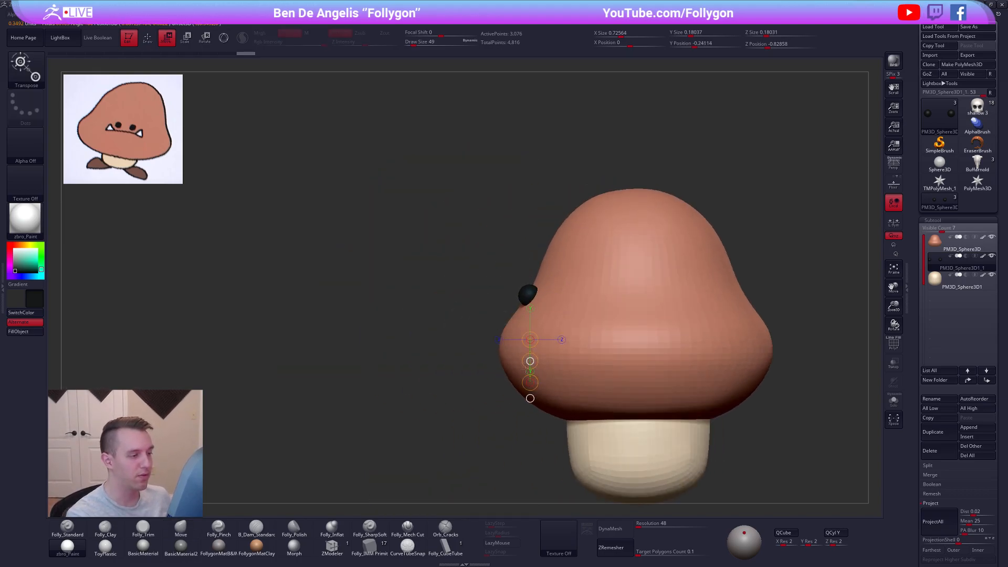
Mask the horizontal band around the cap's bulge on the unsmoothed low-poly mesh, then invert the mask
key(q)
alt+click(636, 358)
key(shift+f)
key(shift+d)
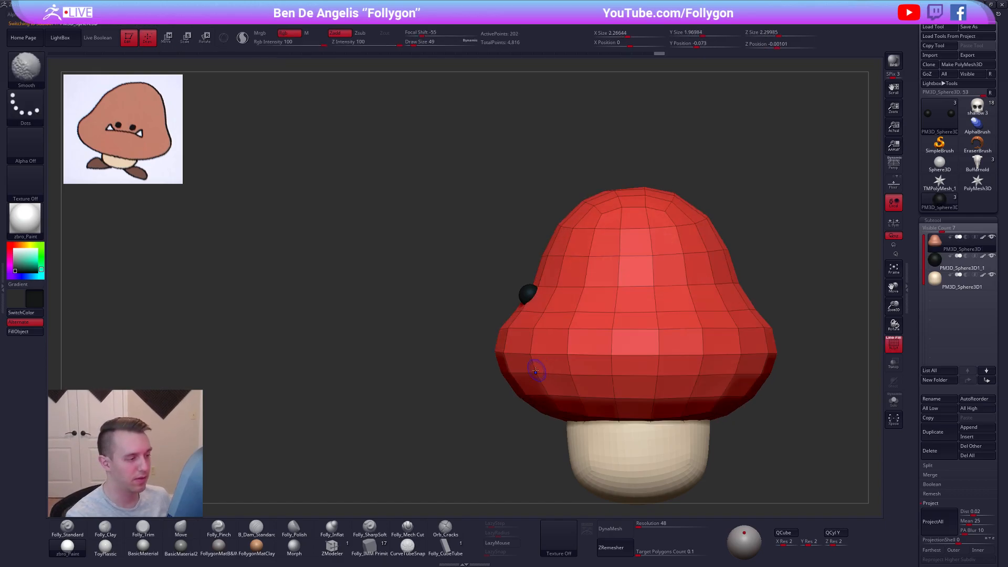
ctrl+right_drag(522, 352, 507, 329)
mouse_move(507, 328)
ctrl+mouse_down()
mouse_move(483, 360)
mouse_move(709, 360)
mouse_move(737, 330)
ctrl+mouse_up()
shift+right_drag(583, 360, 641, 355)
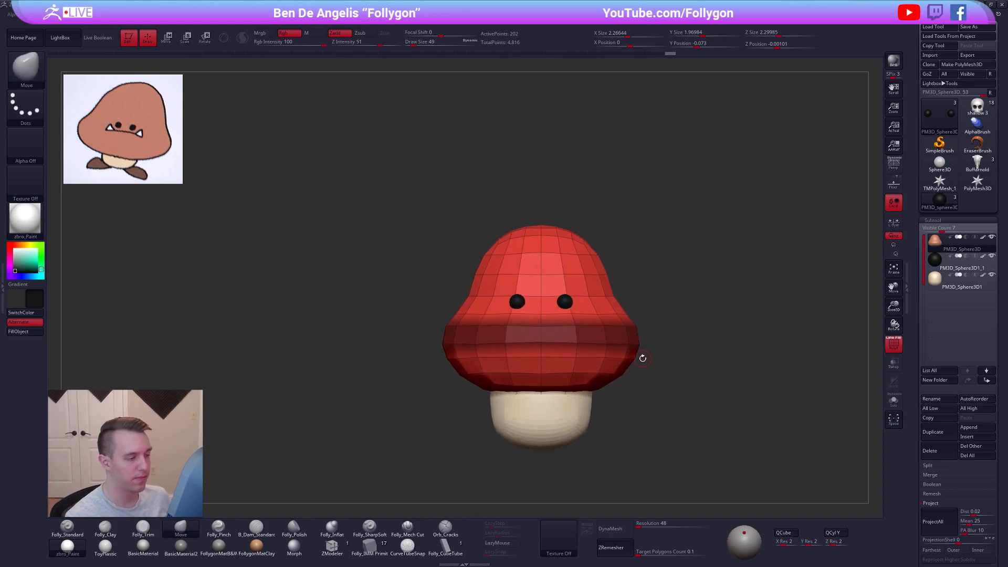
ctrl+click(651, 348)
Scale the unmasked bulge band of the cap inward, then clear the mask and hide the wireframe
key(e)
mouse_move(586, 306)
mouse_down()
mouse_move(632, 306)
mouse_move(613, 324)
mouse_up()
key(q)
mouse_move(660, 382)
ctrl+mouse_down()
mouse_move(558, 362)
mouse_move(582, 343)
ctrl+mouse_up()
key(shift+f)
Reseat the eyes slightly lower in the narrowed cap and bring the two eyes closer together
alt+click(575, 275)
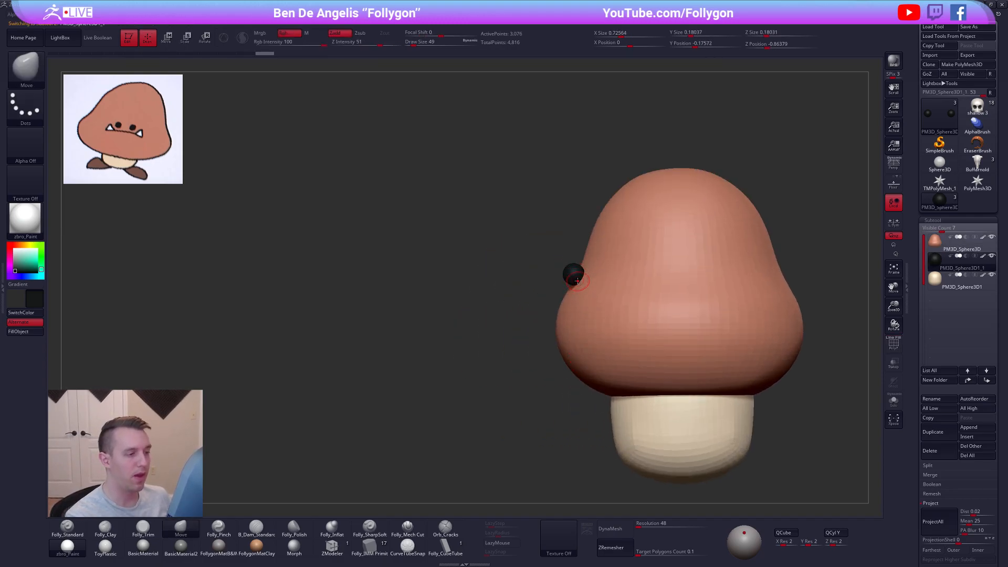
key(w)
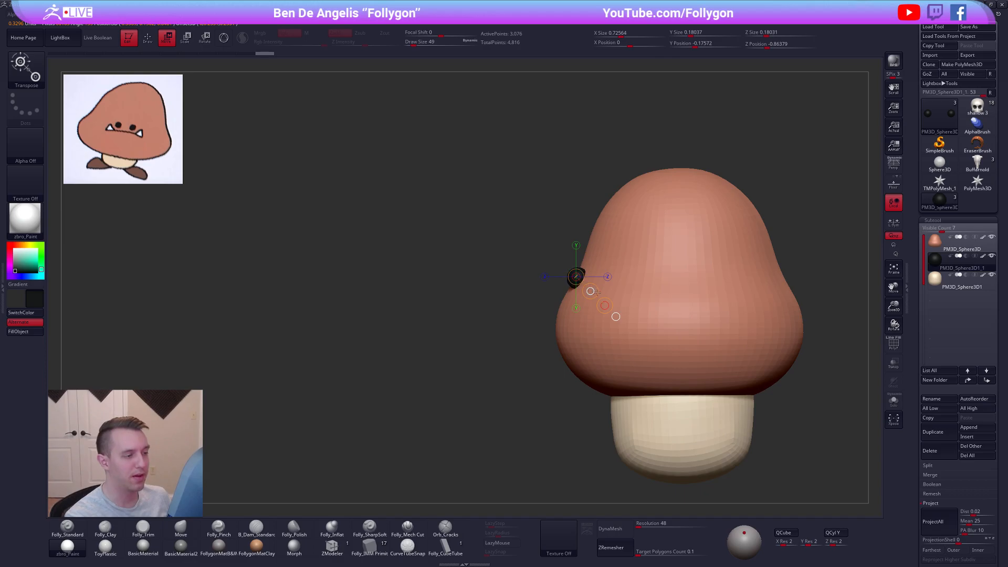
key(q)
shift+right_drag(590, 298, 649, 305)
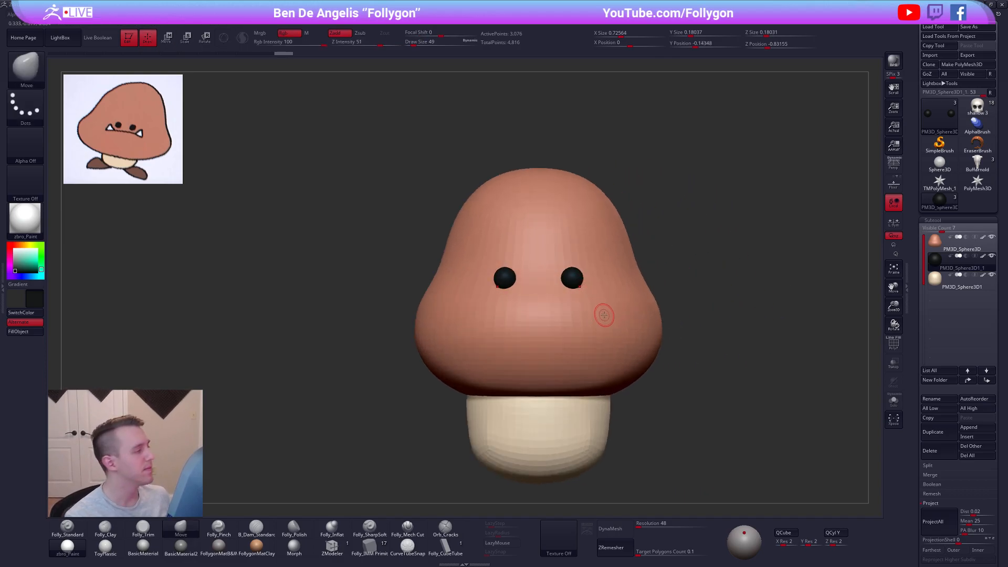
alt+right_drag(581, 298, 566, 321)
key(w)
mouse_move(560, 304)
shift+mouse_down()
mouse_move(600, 303)
mouse_move(574, 304)
shift+mouse_up()
key(q)
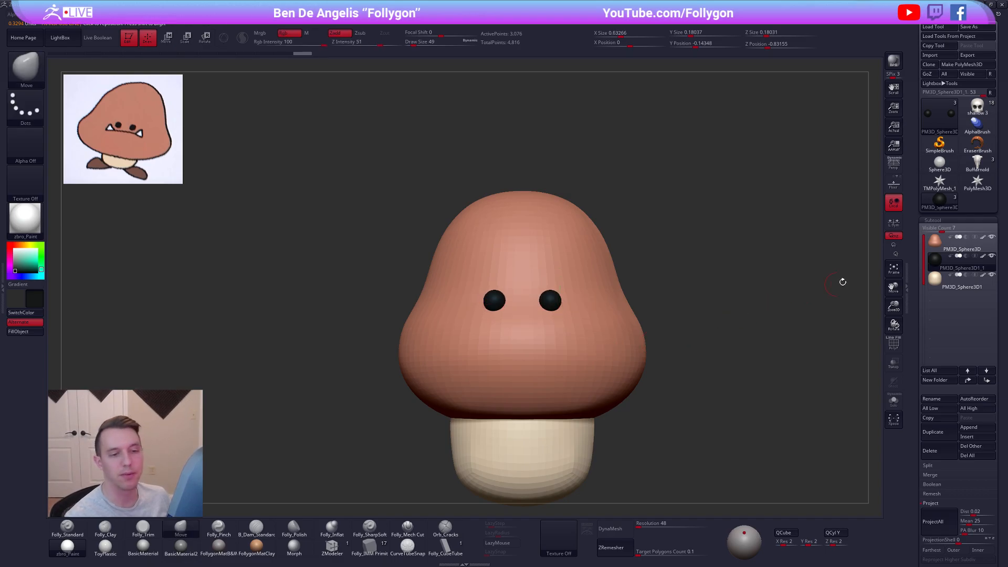
Subdivide the cap four times
click(937, 245)
alt+right_drag(782, 347, 768, 321)
key(ctrl+d)
key(ctrl+d)
key(ctrl+d)
key(ctrl+d)
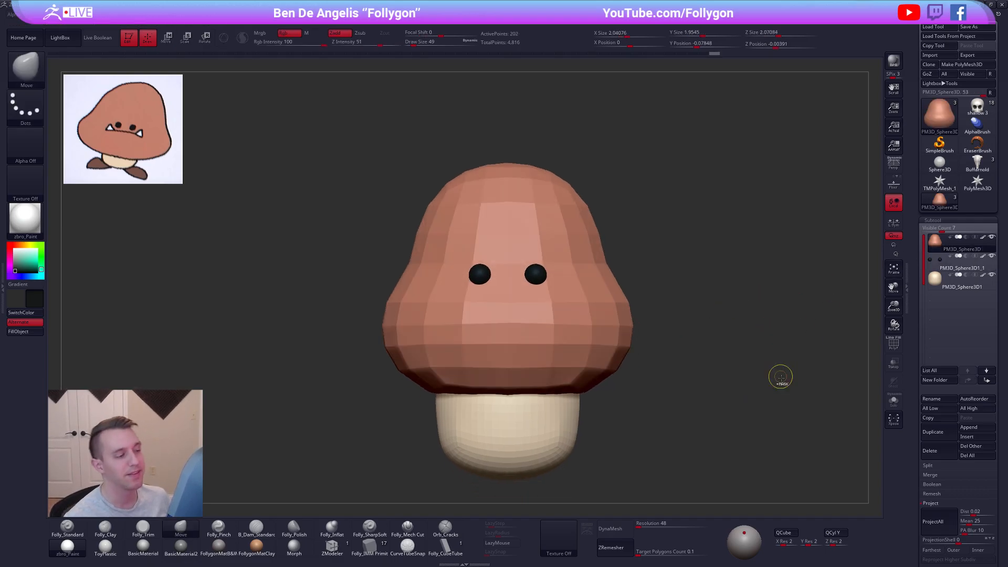
Subdivide the eyes twice and the body three times
click(939, 261)
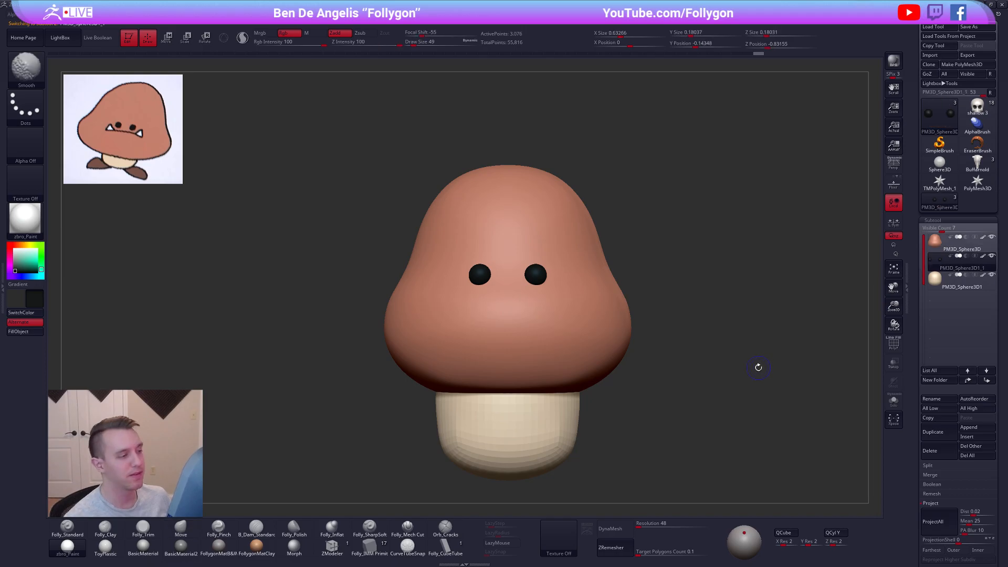
key(ctrl+d)
key(ctrl+d)
click(937, 281)
key(ctrl)
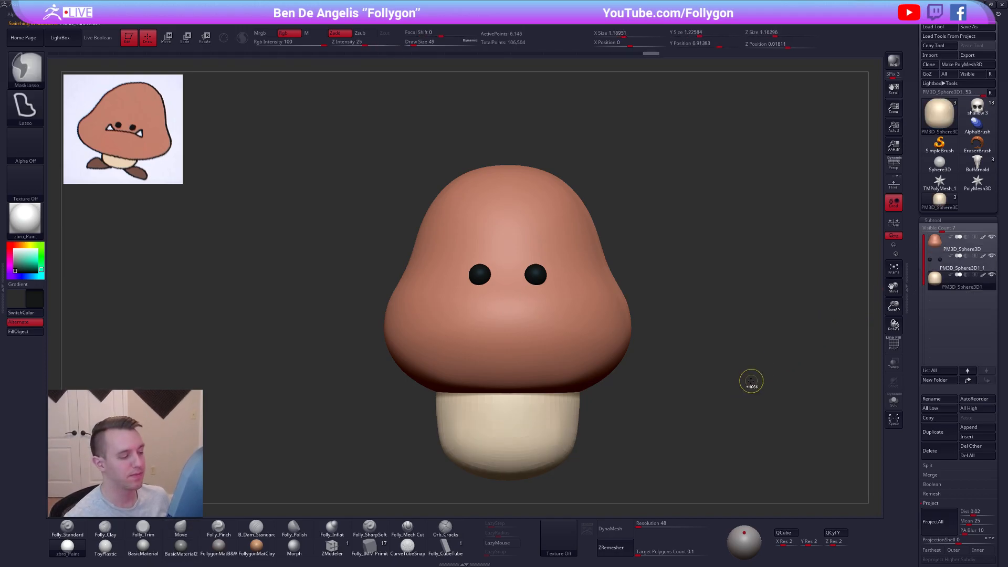
Move the body upward into the cap so less of it shows below
key(w)
mouse_move(564, 434)
shift+mouse_down()
mouse_move(564, 498)
mouse_move(567, 436)
shift+mouse_up()
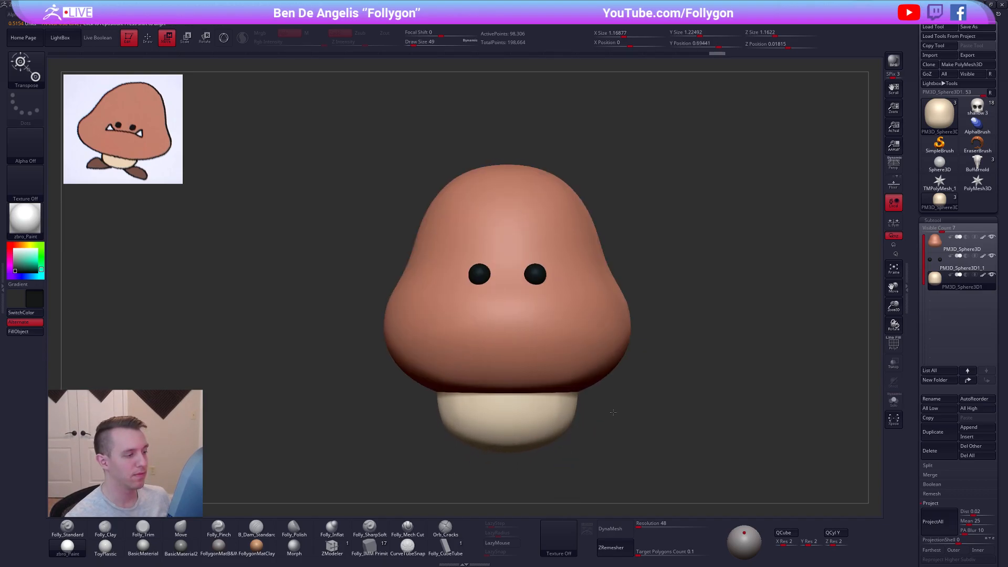
alt+drag(615, 410, 632, 359)
key(q)
mouse_move(702, 445)
alt+mouse_down()
mouse_move(688, 415)
mouse_move(714, 407)
alt+mouse_up()
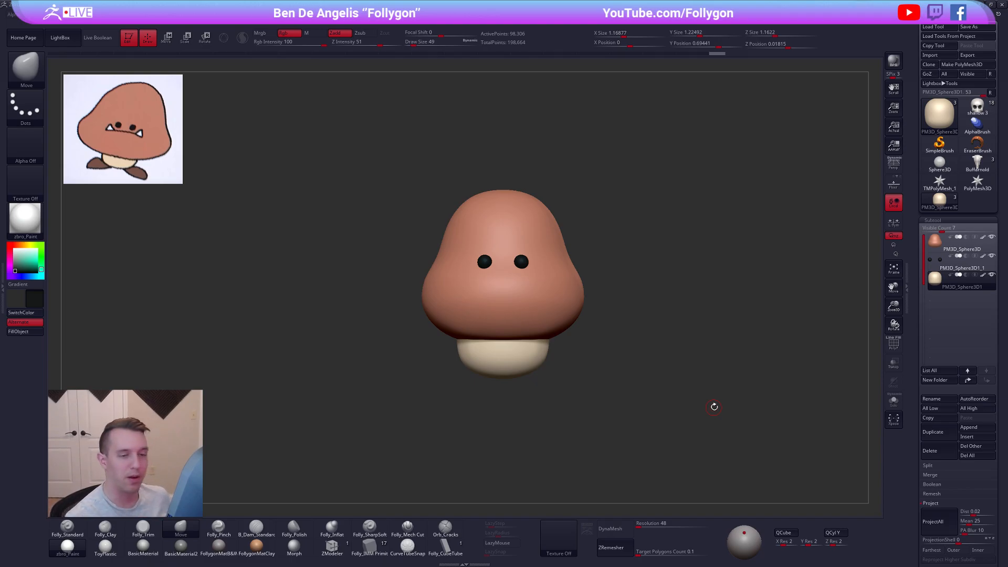
alt+drag(688, 424, 710, 425)
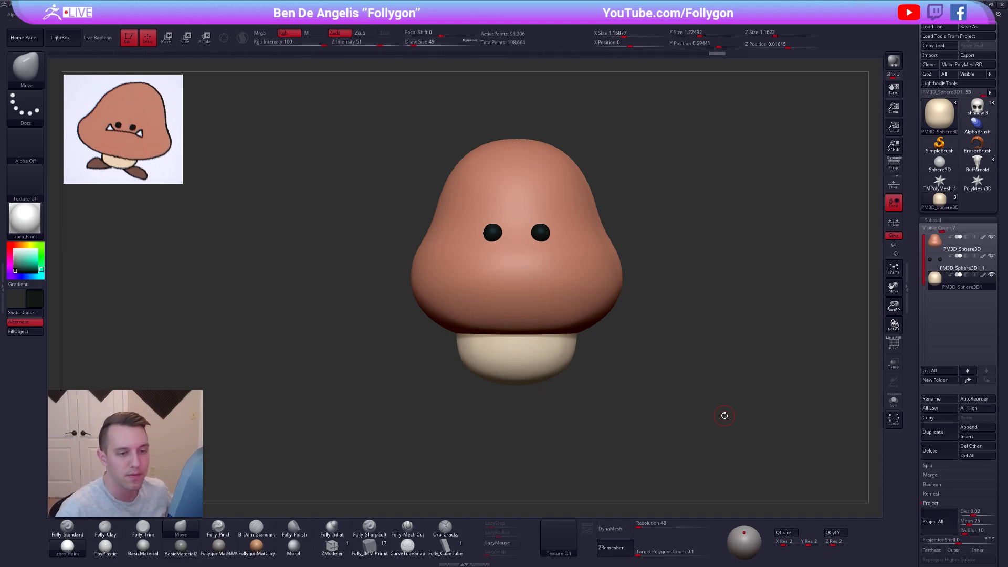
ctrl+right_drag(533, 239, 568, 289)
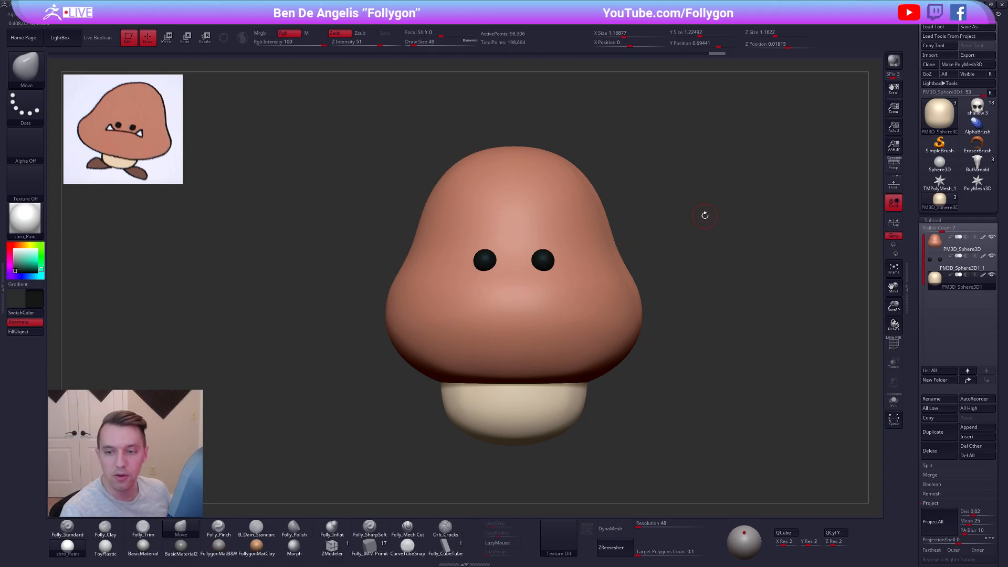
alt+drag(676, 183, 685, 239)
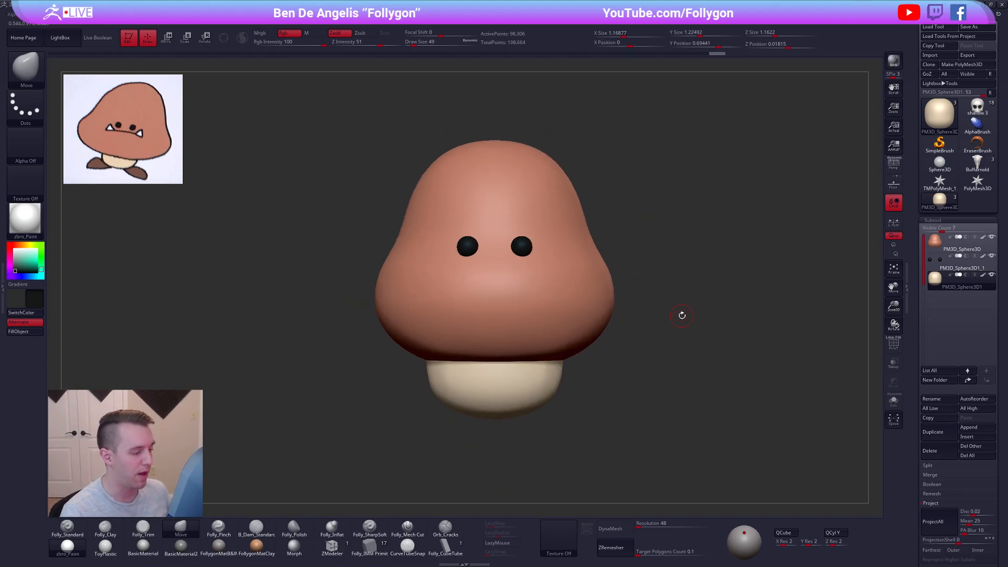
Raise the body slightly further into the cap along the vertical axis
key(w)
drag(561, 364, 562, 455)
drag(562, 410, 562, 404)
key(q)
key(alt+s)
key(alt+s)
Set the Move brush's draw size to 104 and make the body the active subtool
alt+right_drag(592, 338, 626, 354)
key(space)
drag(662, 319, 666, 320)
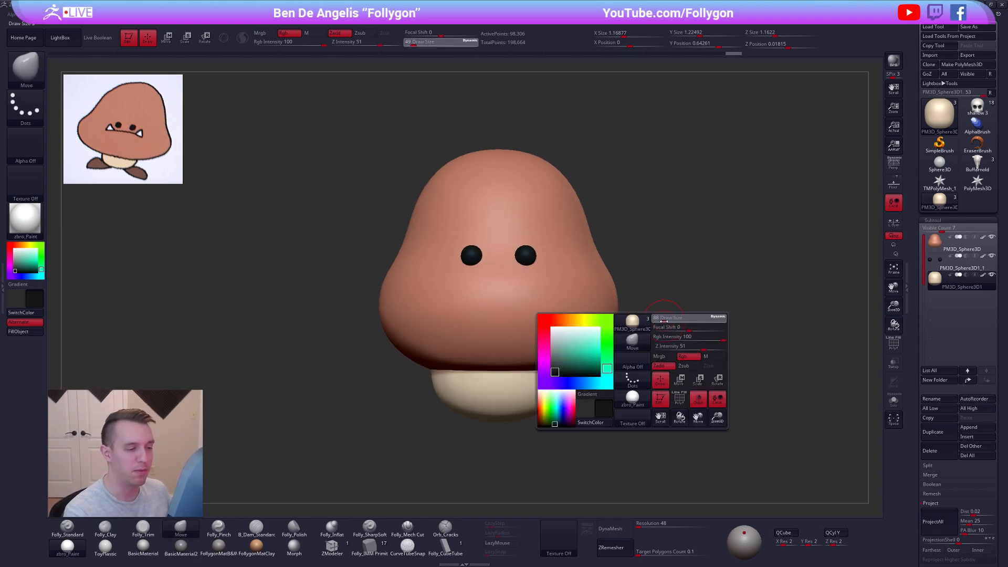
alt+right_drag(676, 342, 668, 348)
click(934, 243)
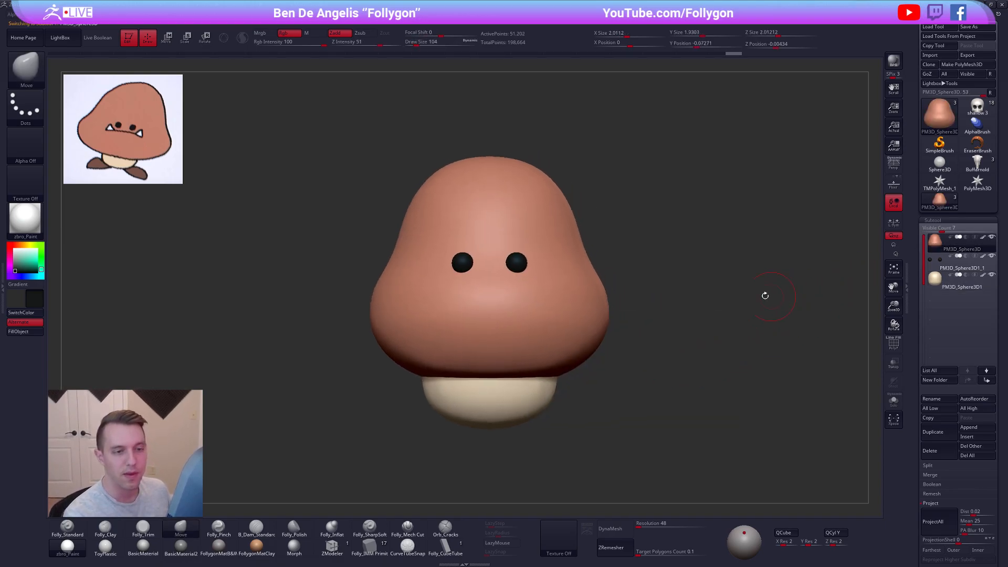
alt+right_drag(711, 314, 716, 331)
key(ctrl+shift+space)
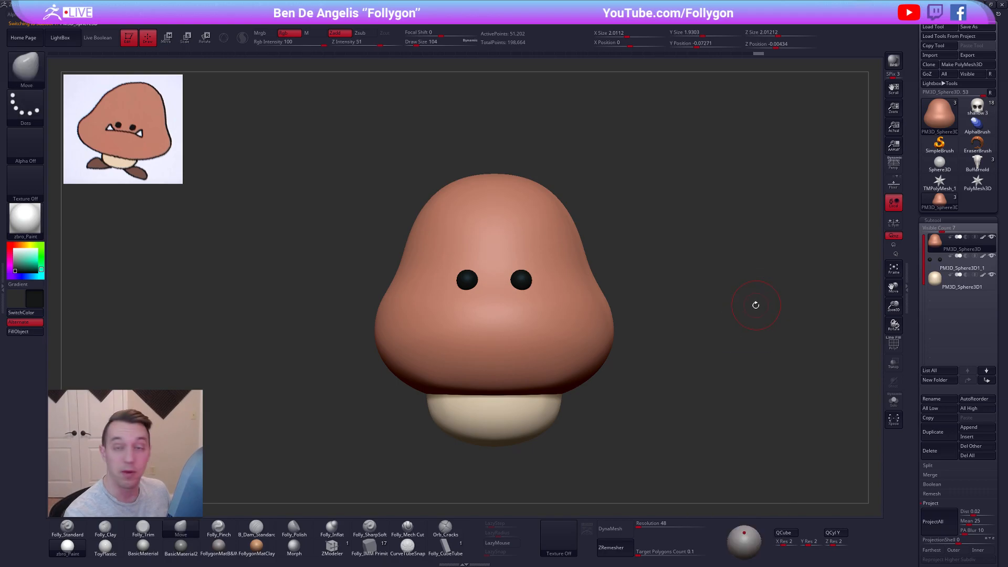
alt+drag(718, 331, 717, 319)
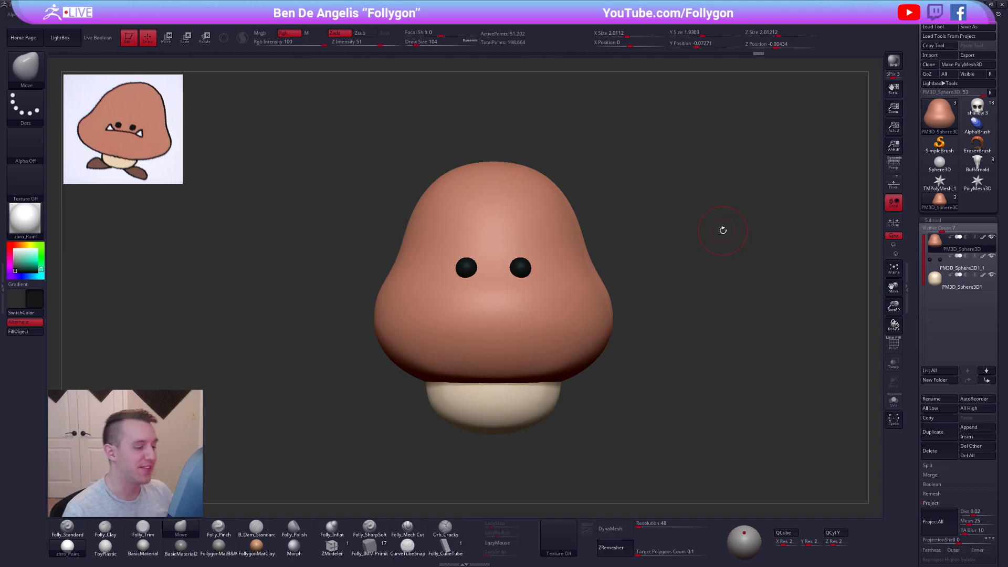
click(945, 284)
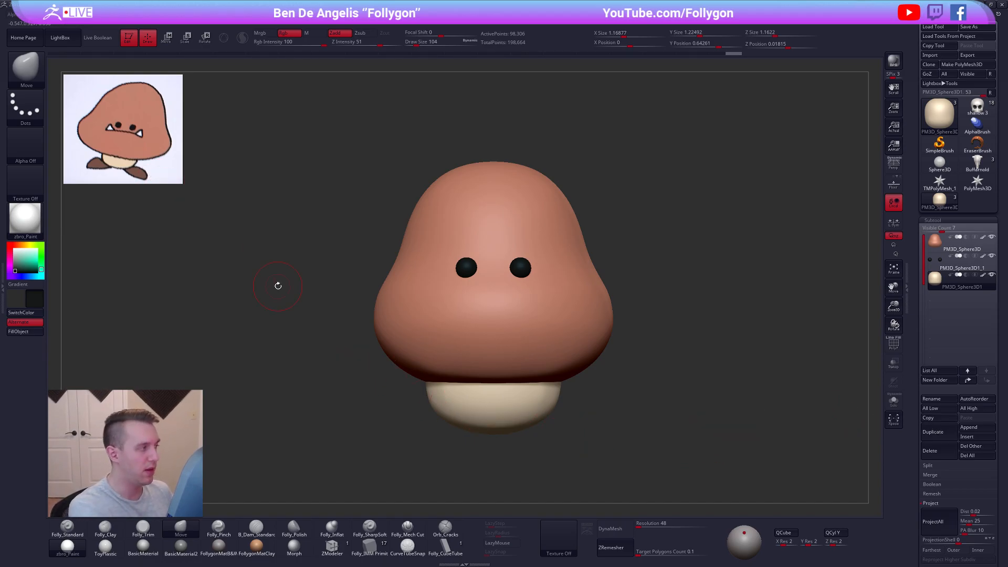
Duplicate the cream body subtool as the base for inserting the feet
click(938, 432)
key(alt+s)
key(alt+s)
alt+drag(611, 421, 628, 430)
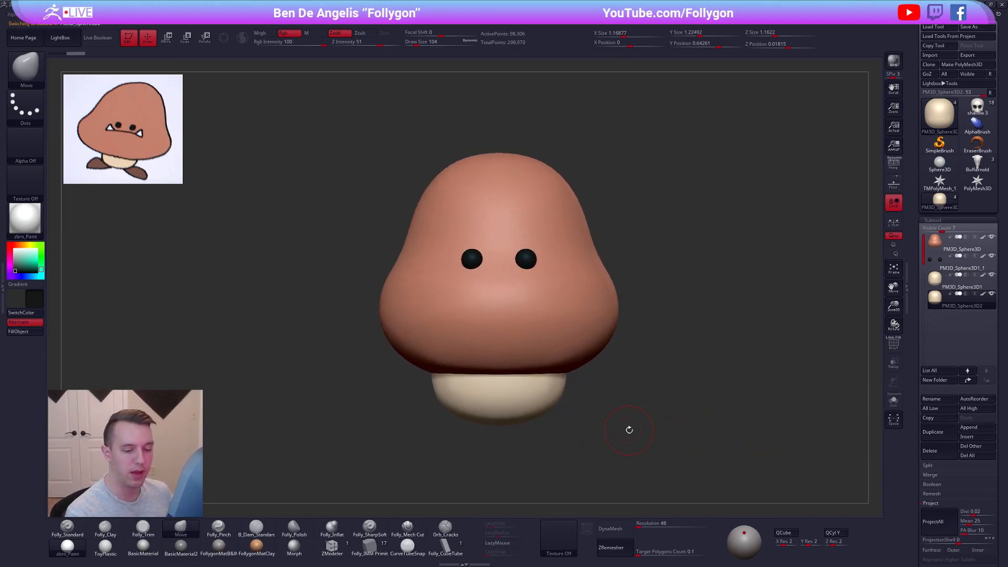
click(929, 502)
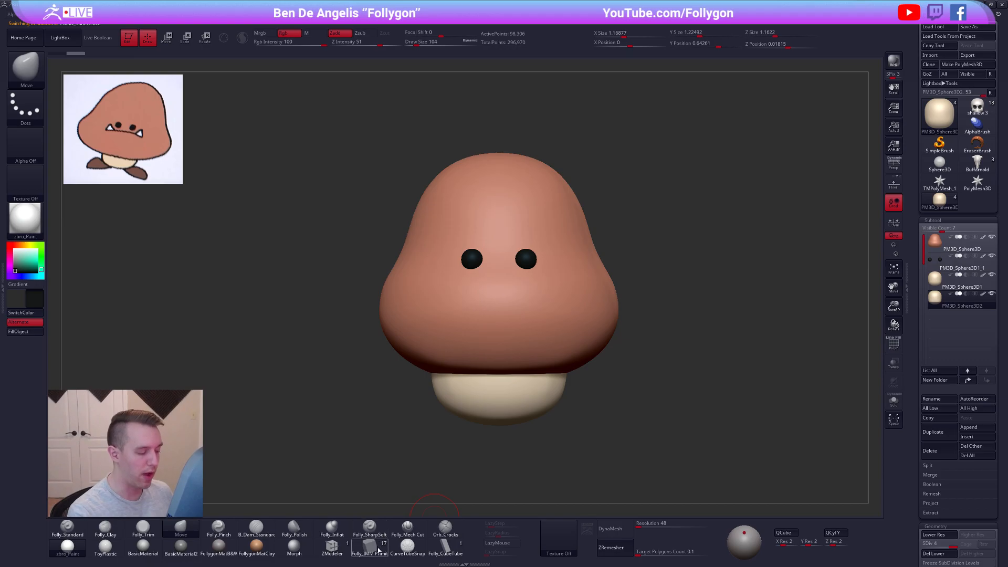
Load the IMM Primitives brush and choose Insert Sphere as its mesh
key(b)
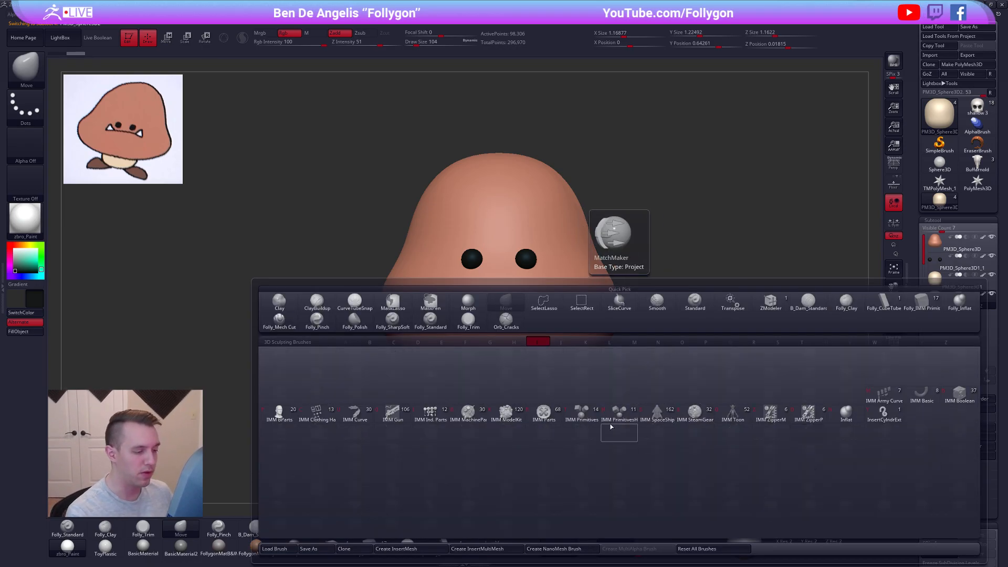
key(b)
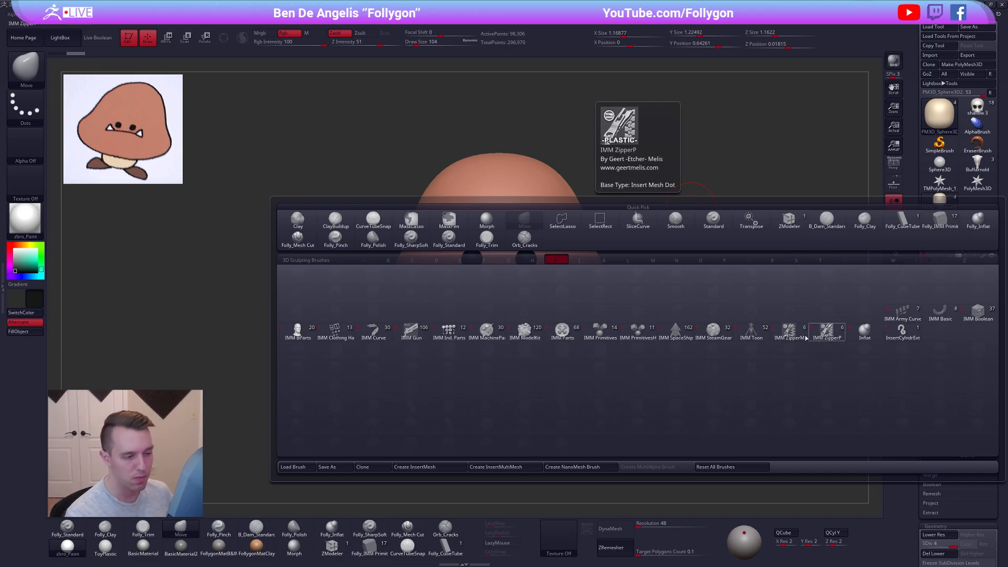
click(586, 340)
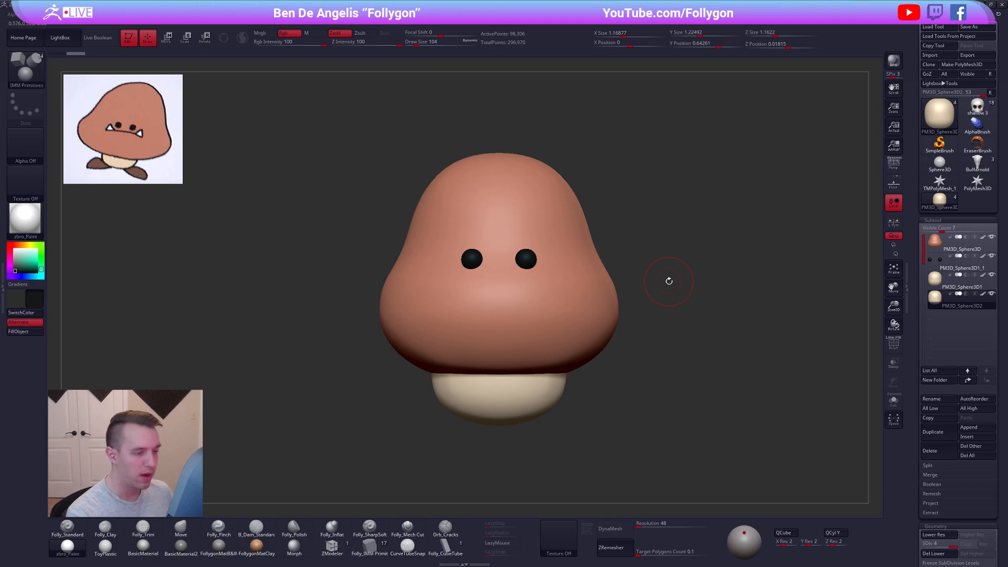
drag(669, 281, 639, 260)
key(m)
mouse_move(713, 243)
key(m)
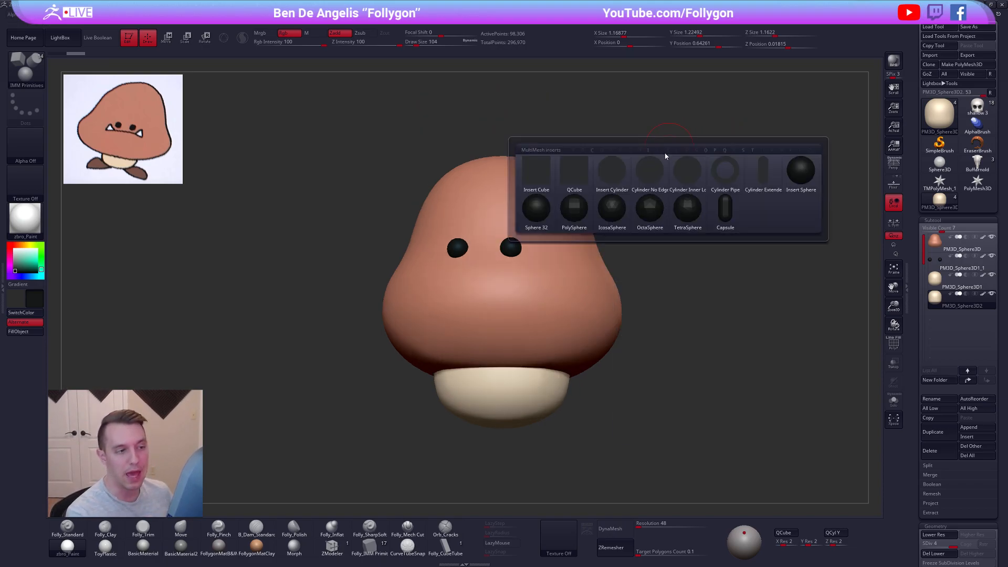
click(796, 174)
Set the paint colour to white and delete the lower subdivision levels of the duplicated body
drag(22, 266, 14, 249)
drag(565, 480, 538, 326)
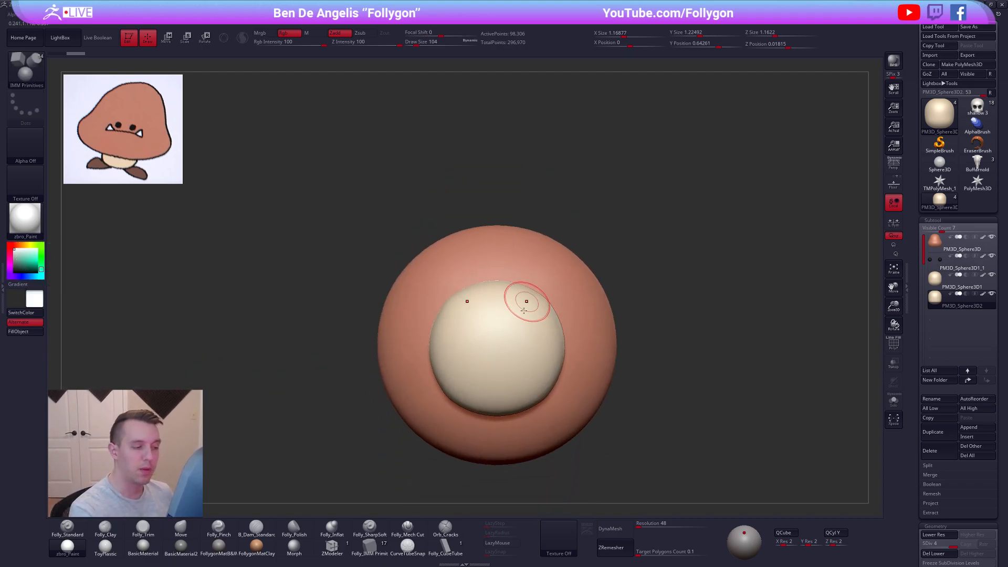
click(546, 324)
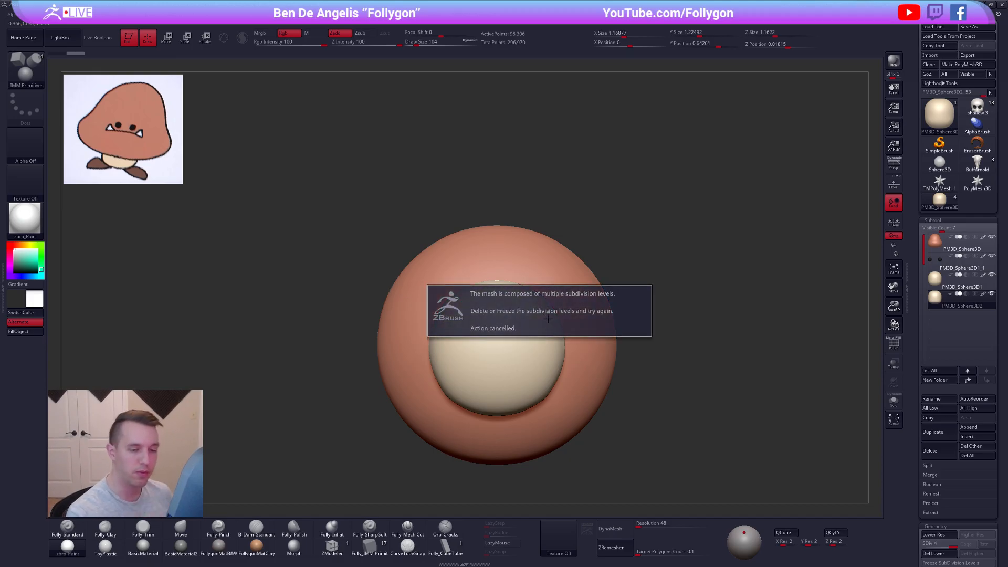
scroll(944, 315, down, 5)
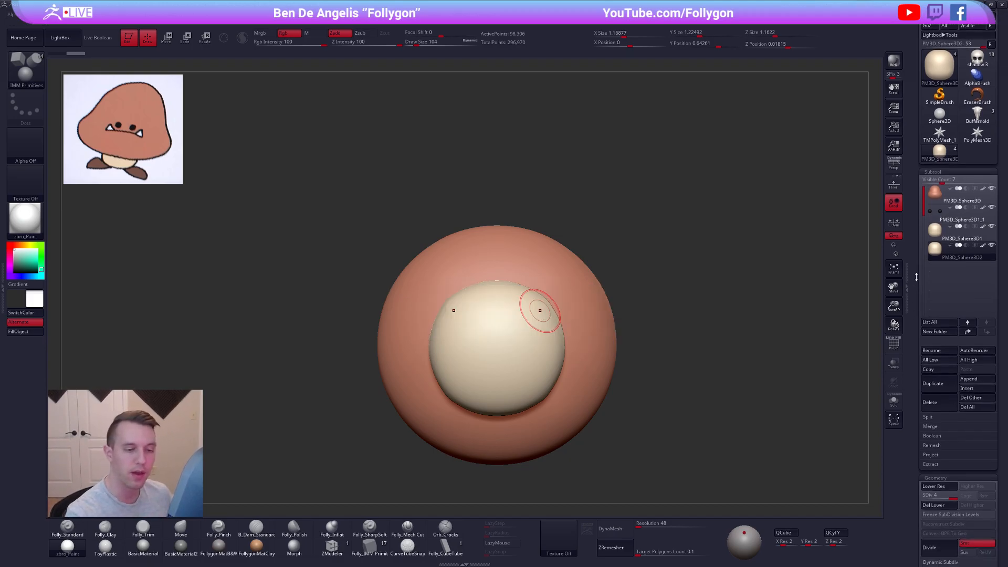
click(943, 375)
scroll(943, 375, up, 5)
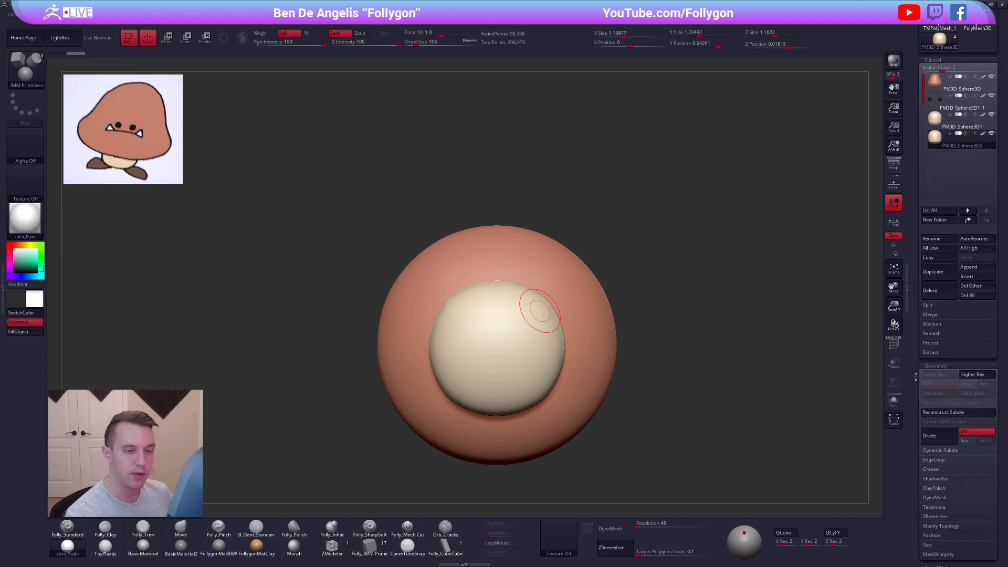
Insert a mirrored pair of spheres beneath the body as feet and delete the duplicated body mesh around them
drag(540, 312, 538, 346)
right_drag(538, 350, 548, 412)
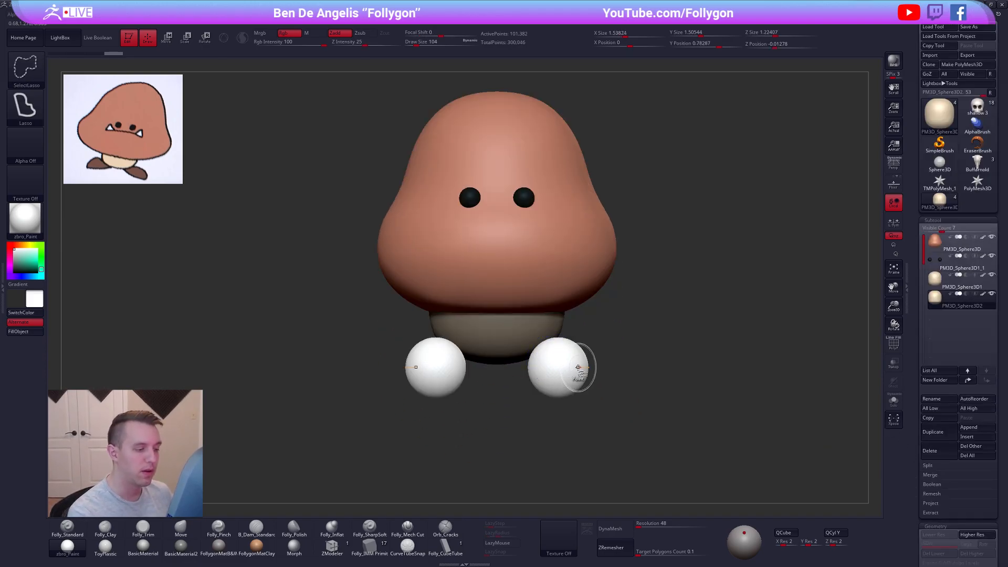
ctrl+shift+click(577, 373)
key(space)
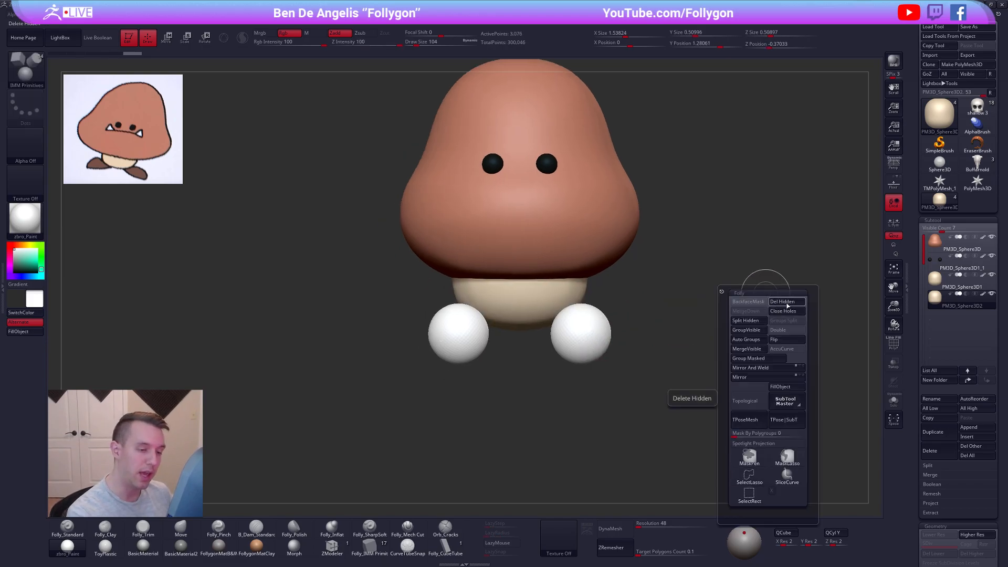
click(787, 302)
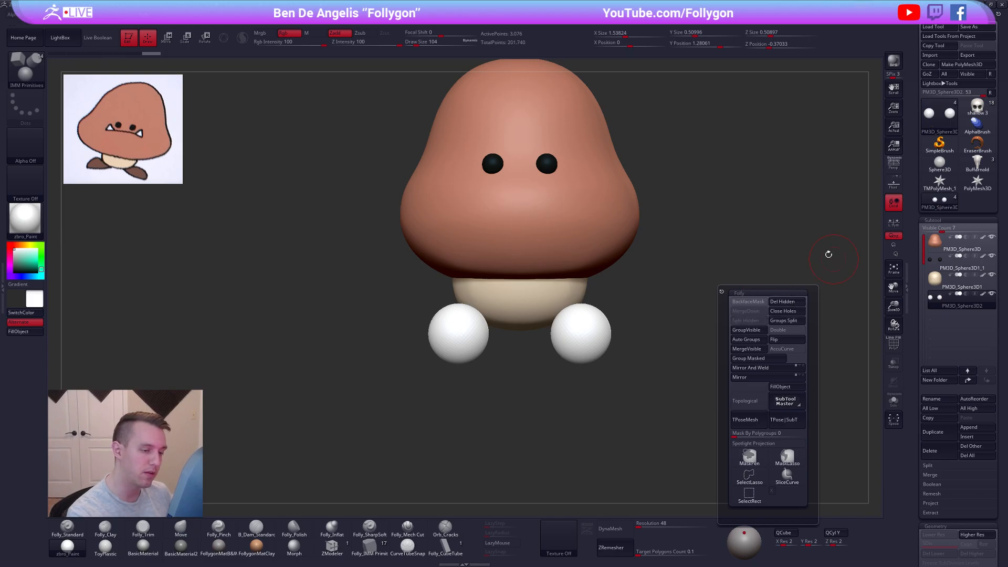
Sample the shoe brown from the reference drawing and fill both foot spheres with it
key(z)
key(c)
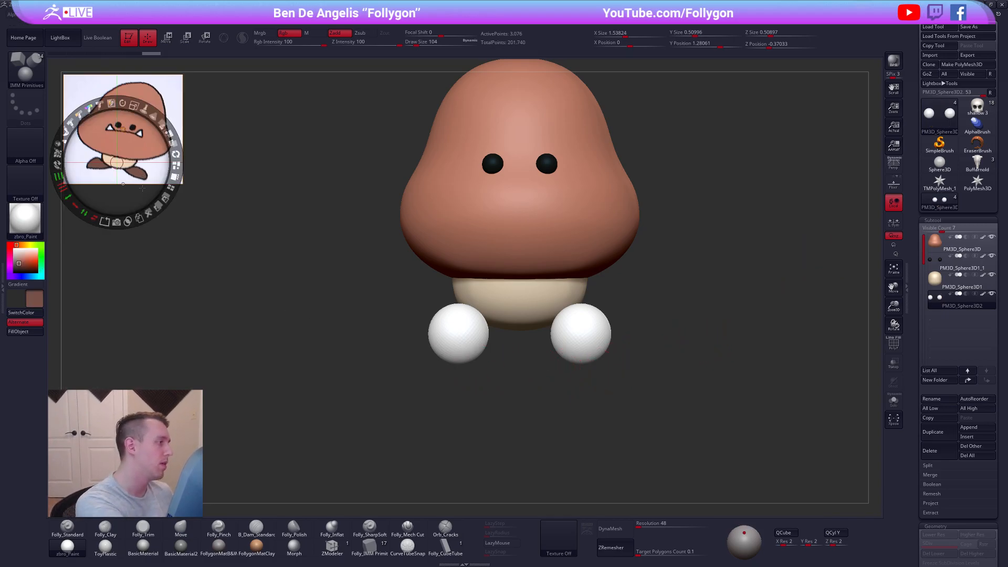
key(z)
key(1)
click(28, 333)
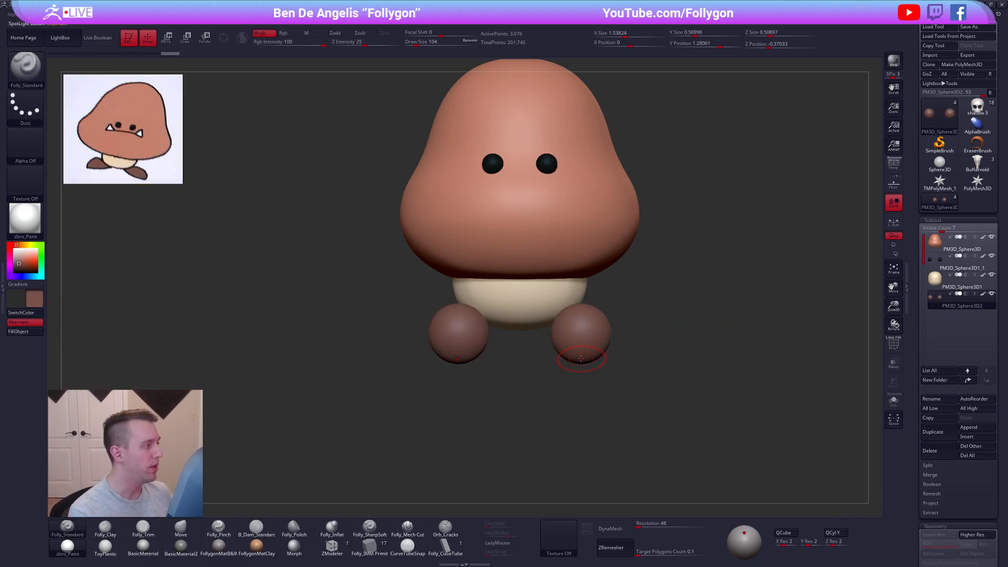
Reshape the two spheres into elongated, outward-angled feet with flat undersides
key(w)
mouse_move(584, 335)
shift+mouse_down()
mouse_move(587, 405)
mouse_move(537, 411)
mouse_move(551, 370)
mouse_move(698, 376)
mouse_move(659, 351)
mouse_move(655, 326)
shift+mouse_up()
key(r)
key(w)
drag(604, 377, 614, 392)
key(q)
right_drag(594, 376, 585, 414)
key(e)
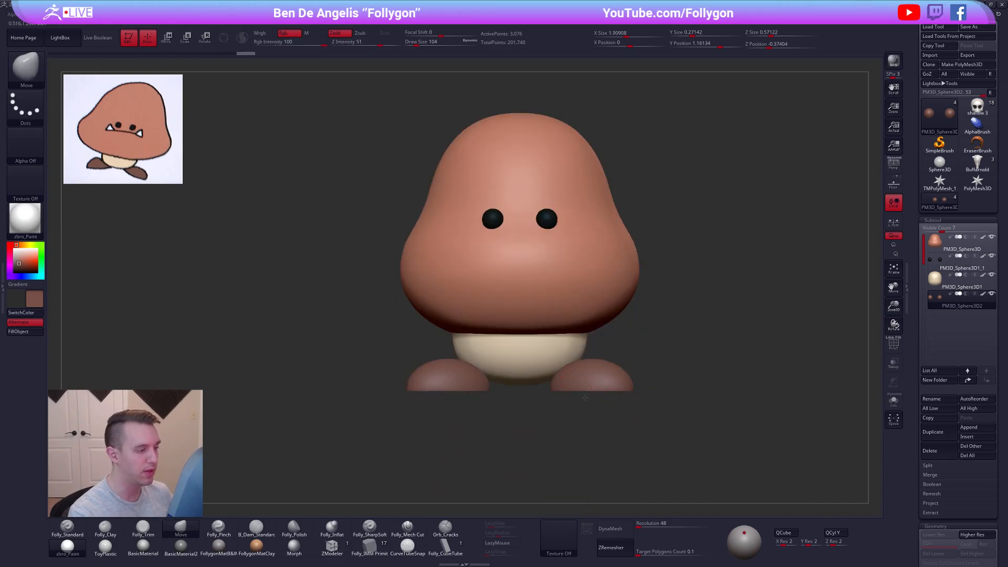
Scale the feet down slightly, spread them apart and move them backward under the body
drag(557, 381, 601, 379)
ctrl+right_drag(601, 378, 602, 387)
key(w)
drag(581, 388, 585, 388)
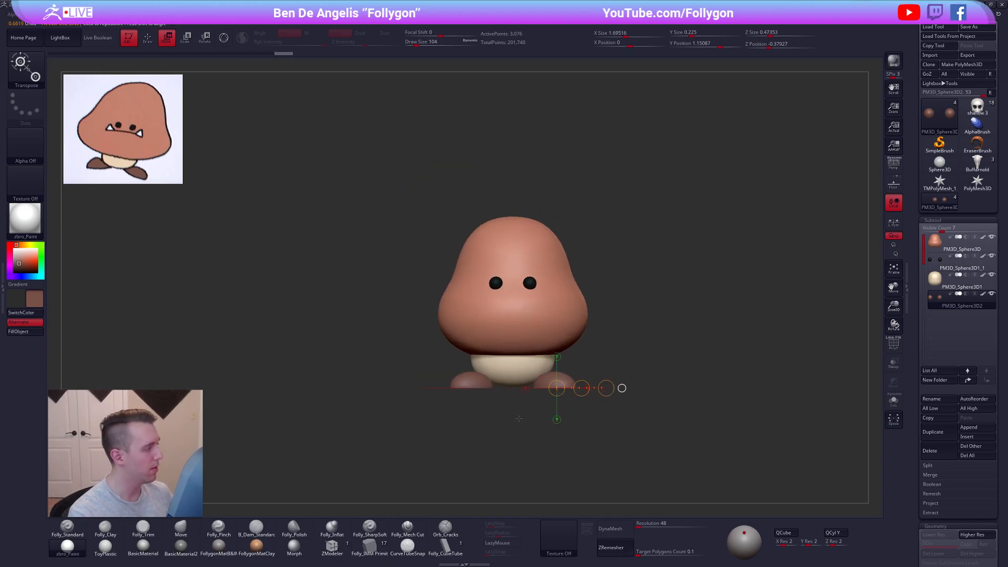
drag(540, 425, 542, 411)
mouse_move(585, 378)
shift+mouse_down()
mouse_move(584, 432)
mouse_move(597, 408)
mouse_move(554, 407)
mouse_move(604, 407)
mouse_move(604, 420)
shift+mouse_up()
key(q)
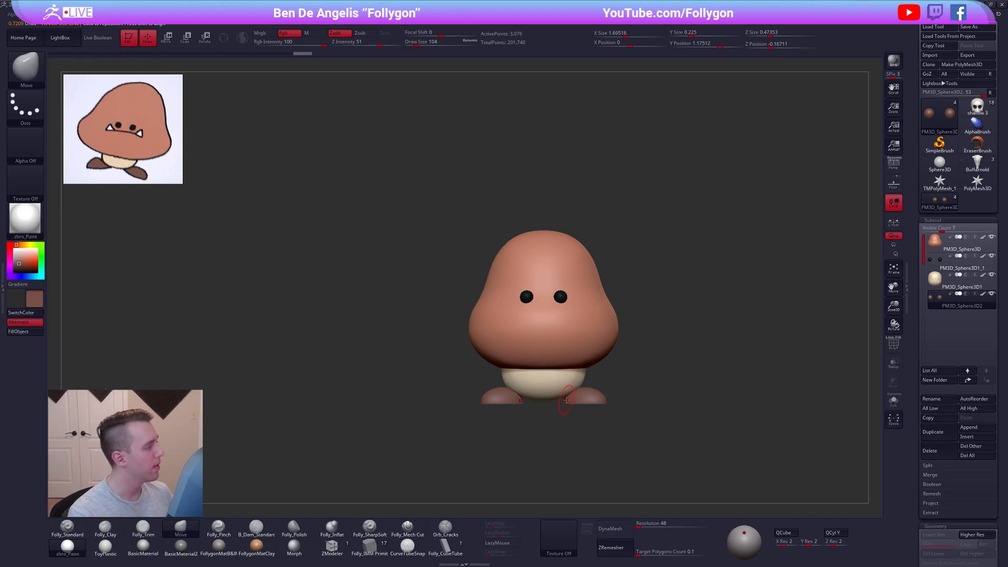
Reduce the height of the feet and bring them slightly closer together under the body
mouse_move(580, 423)
alt+mouse_down()
mouse_move(574, 389)
mouse_move(590, 407)
mouse_move(589, 440)
alt+mouse_up()
key(w)
shift+drag(567, 376, 565, 414)
mouse_move(567, 374)
mouse_down()
mouse_move(584, 424)
mouse_move(583, 397)
mouse_move(605, 374)
mouse_move(628, 375)
mouse_up()
drag(599, 375, 622, 365)
Enlarge both feet slightly about their own centres using local symmetry, turning that option off again after scaling
key(e)
click(894, 223)
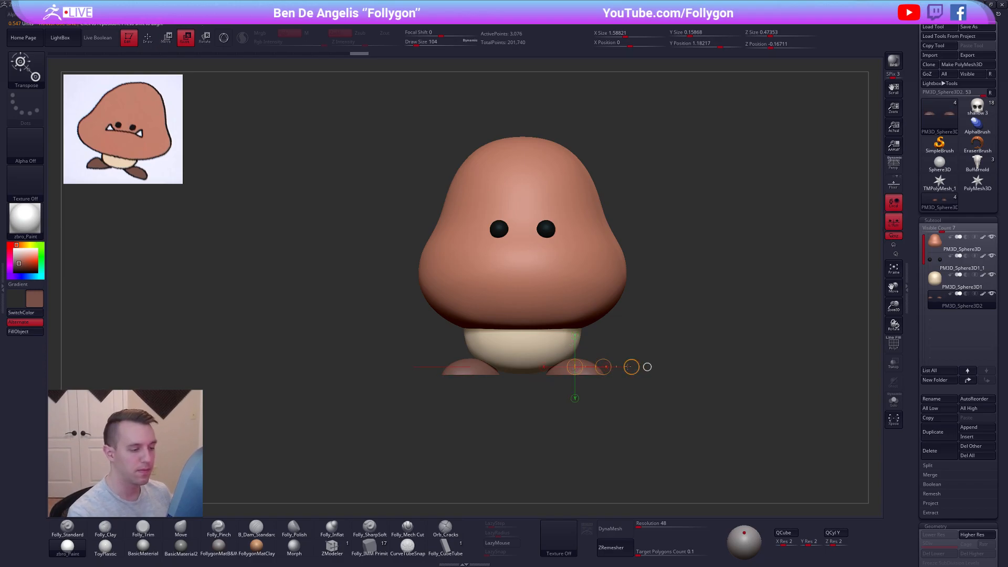
mouse_move(652, 374)
mouse_down()
mouse_move(664, 371)
mouse_move(662, 263)
mouse_up()
click(893, 222)
Move both feet a little further back beneath the body along the depth axis
key(q)
alt+drag(652, 309, 656, 278)
key(w)
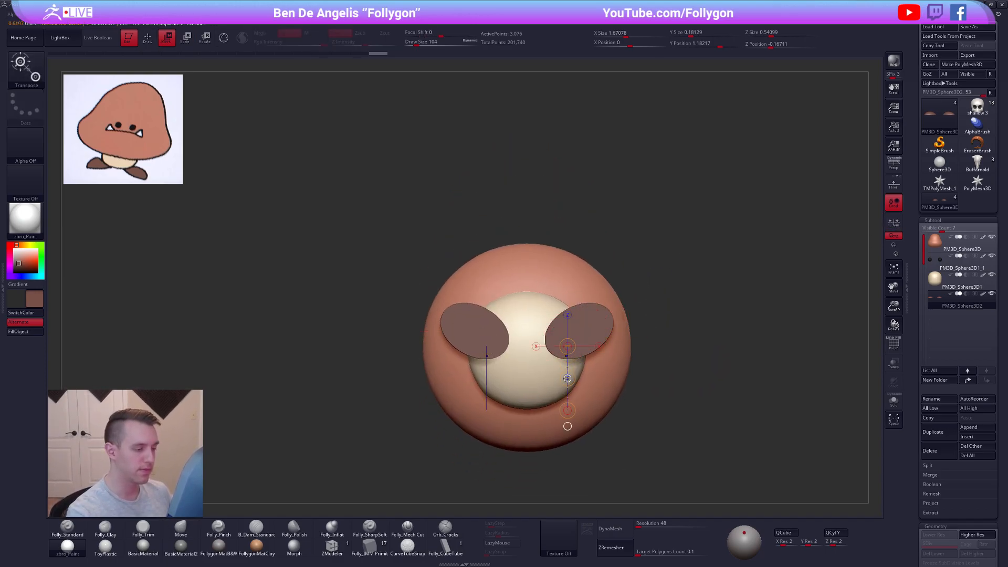
key(q)
shift+drag(565, 420, 554, 423)
alt+right_drag(553, 423, 538, 471)
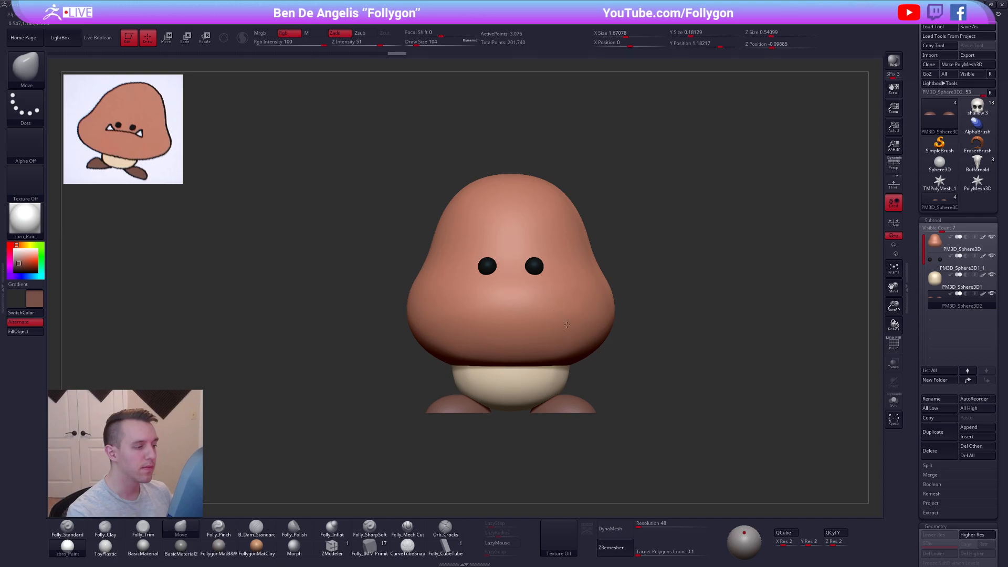
Duplicate the cap subtool and delete the copy's lower subdivision levels
alt+click(567, 315)
key(space)
click(625, 343)
mouse_move(576, 337)
alt+right_down()
mouse_move(593, 371)
mouse_move(552, 371)
alt+right_up()
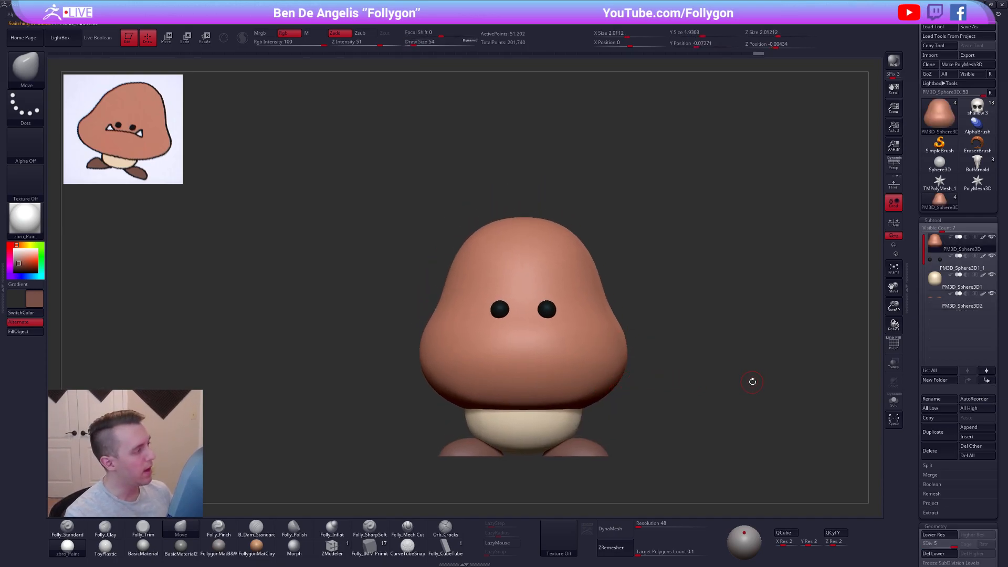
alt+right_drag(780, 408, 760, 378)
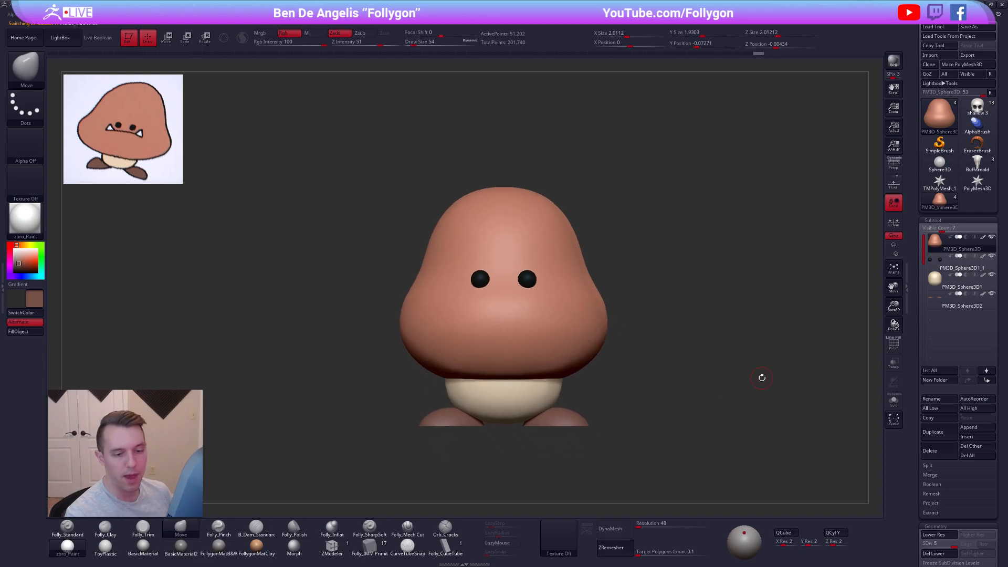
click(940, 434)
click(936, 553)
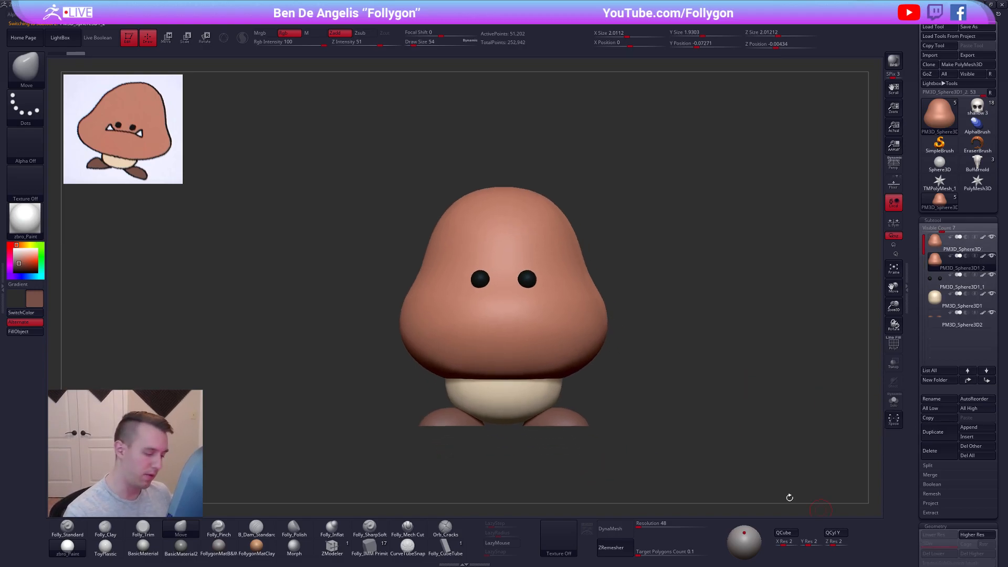
Select the CurveTubeSnap brush, set its draw size to 33 and sample black as the paint colour
click(410, 547)
alt+right_drag(552, 342, 608, 378)
key(space)
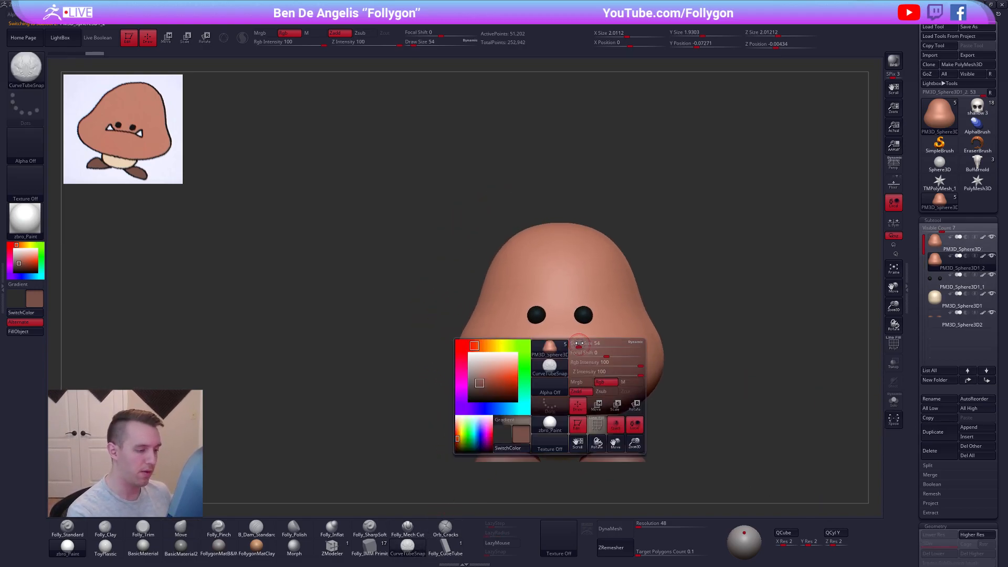
click(580, 345)
key(z)
key(z)
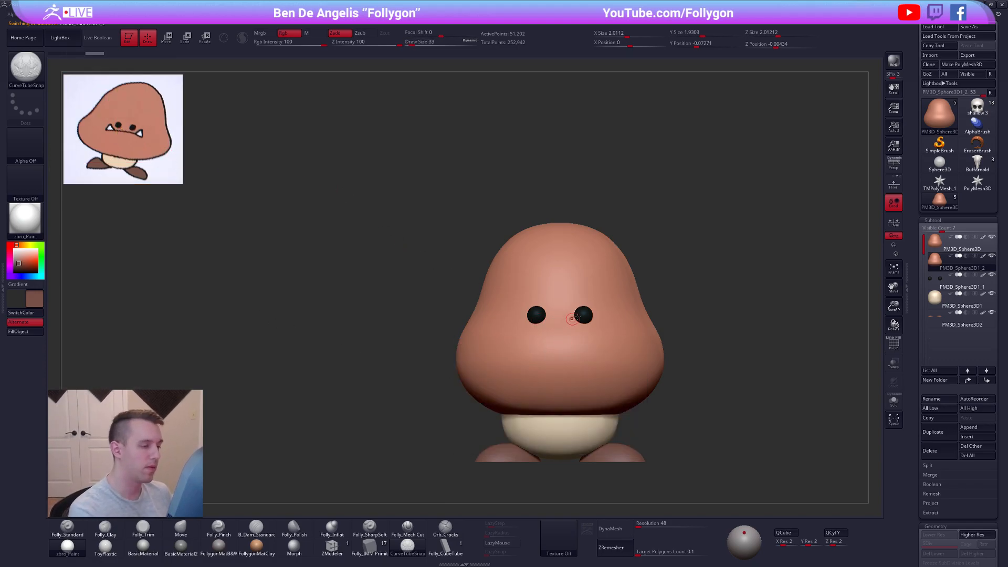
key(c)
ctrl+right_drag(568, 344, 591, 373)
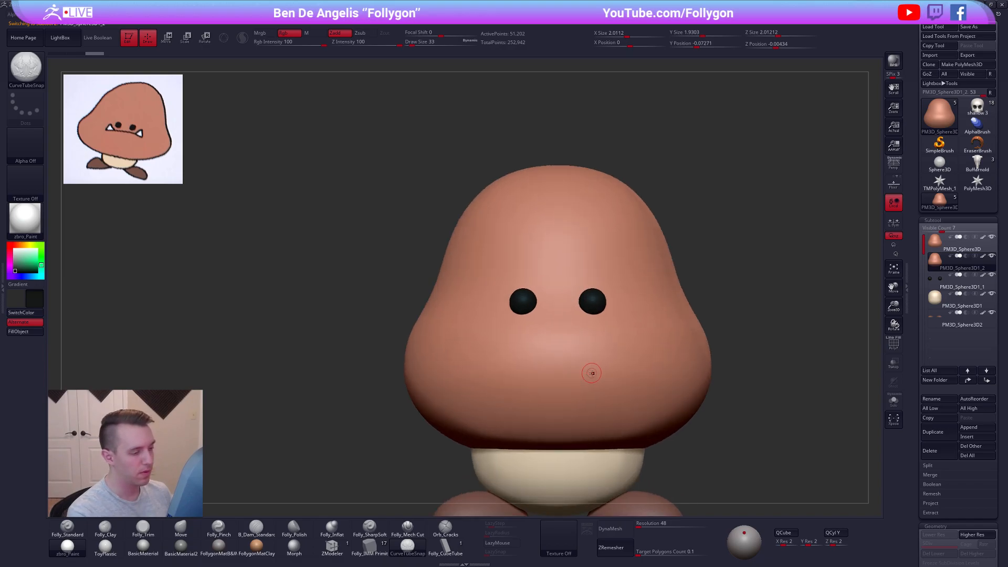
Draw a curved frown-shaped tube across the cap below the eyes and delete the duplicated cap mesh around it
drag(495, 344, 522, 335)
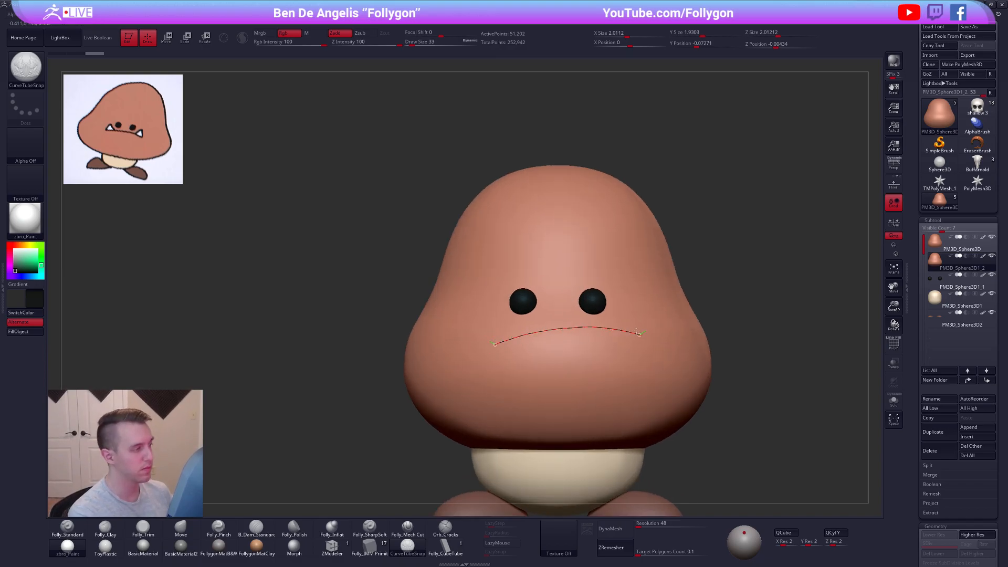
drag(637, 332, 638, 332)
key(shift+f)
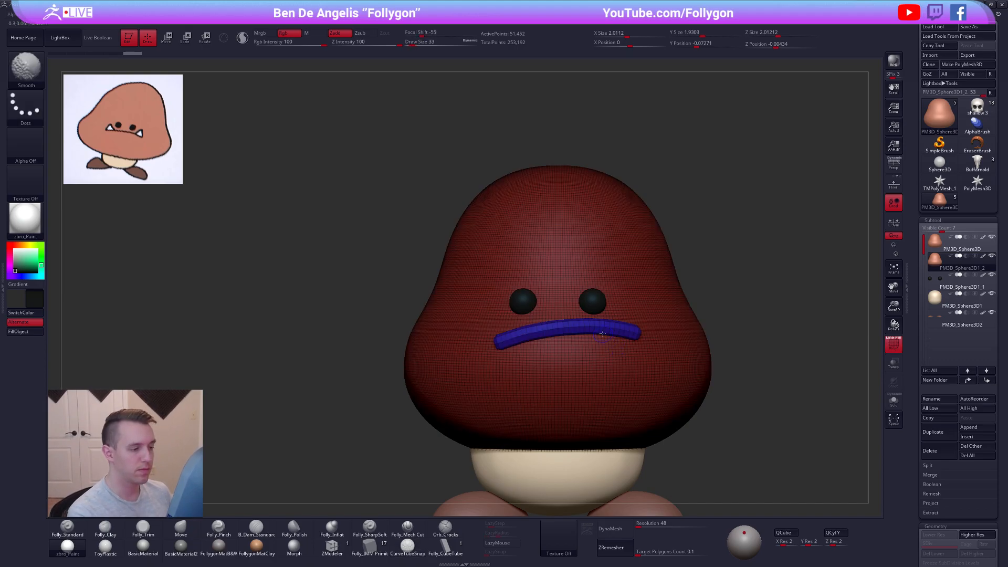
ctrl+shift+click(613, 330)
key(space)
click(639, 337)
key(shift+f)
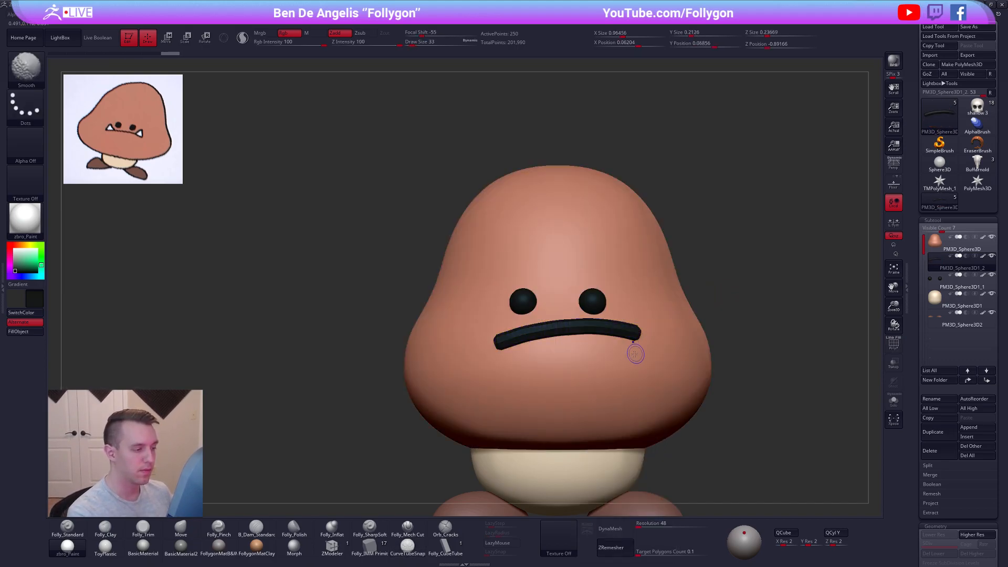
Subdivide the mouth twice and adjust its curve with the Move brush at draw size 227
key(ctrl+d)
key(b)
key(m)
key(v)
key(space)
mouse_move(587, 333)
mouse_down()
mouse_move(602, 332)
mouse_move(535, 331)
mouse_move(604, 329)
mouse_up()
key(ctrl+d)
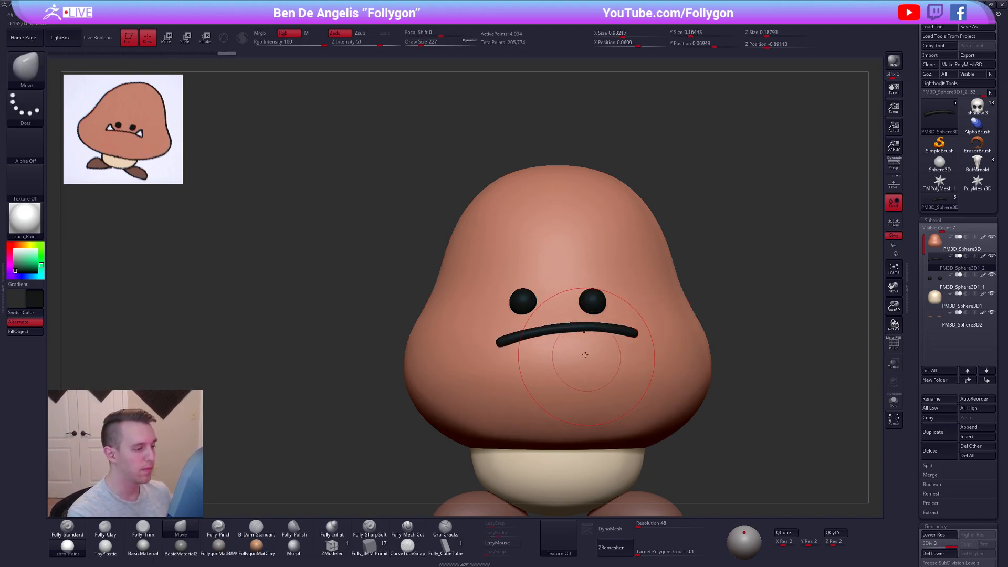
Isolate one eye with a mask and raise the eye above the mouth's higher end slightly
alt+right_drag(577, 352, 579, 344)
click(936, 282)
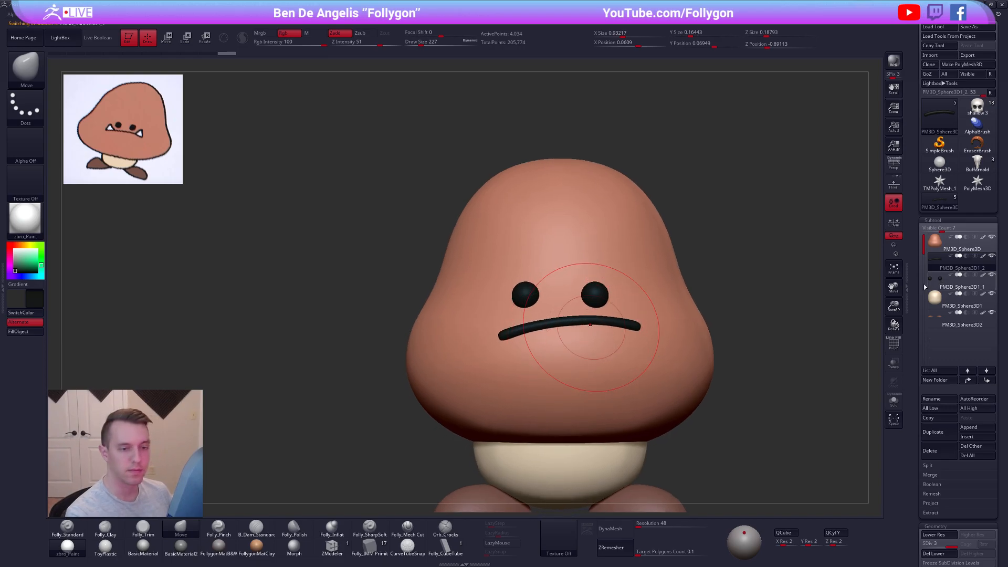
ctrl+drag(582, 265, 682, 272)
mouse_move(605, 303)
right_down()
mouse_move(595, 316)
mouse_move(603, 315)
right_up()
key(w)
click(595, 301)
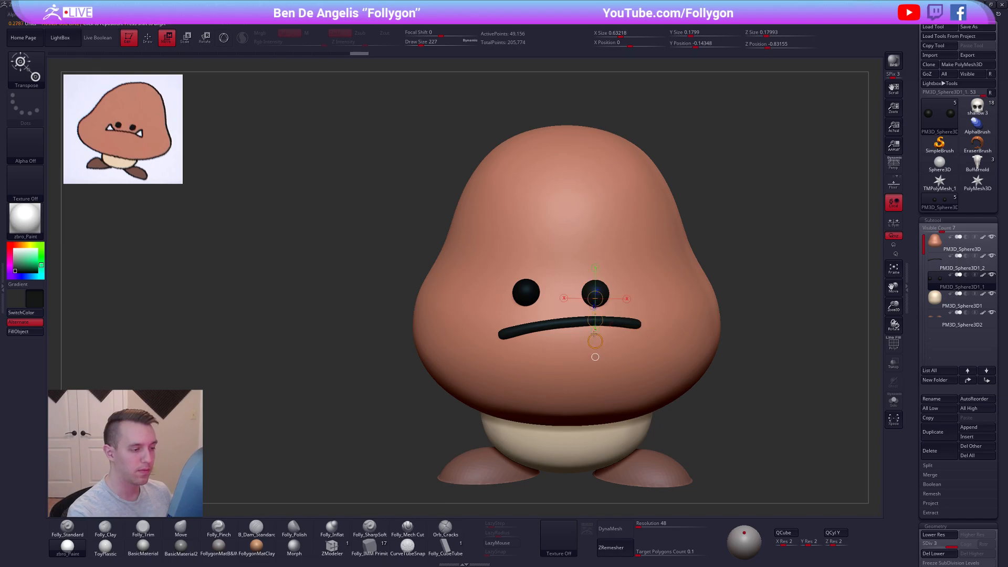
drag(594, 319, 594, 317)
right_drag(595, 318, 599, 304)
key(q)
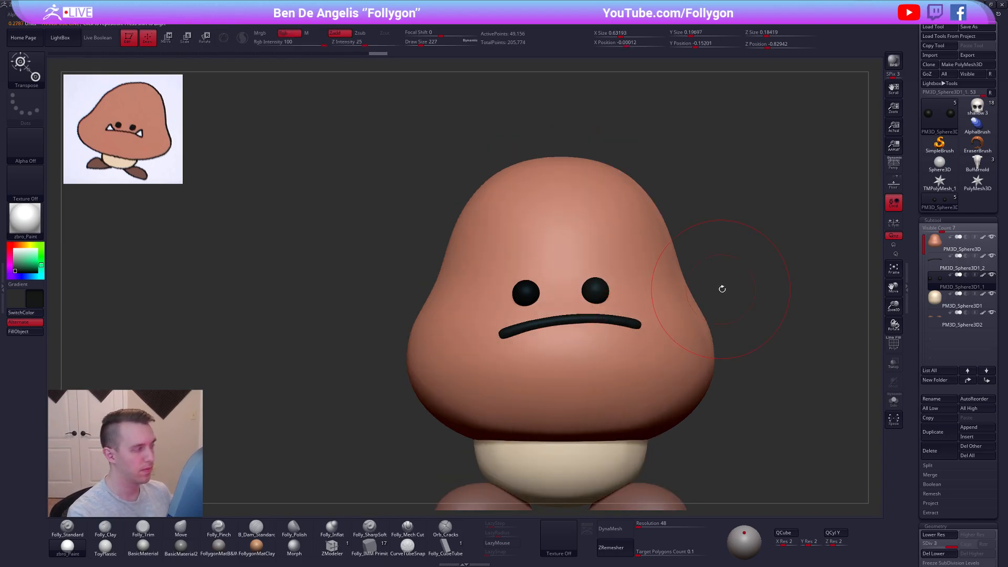
Reposition the pair of black eyes slightly on the cap, keeping them above the mouth
key(w)
right_drag(516, 298, 530, 311)
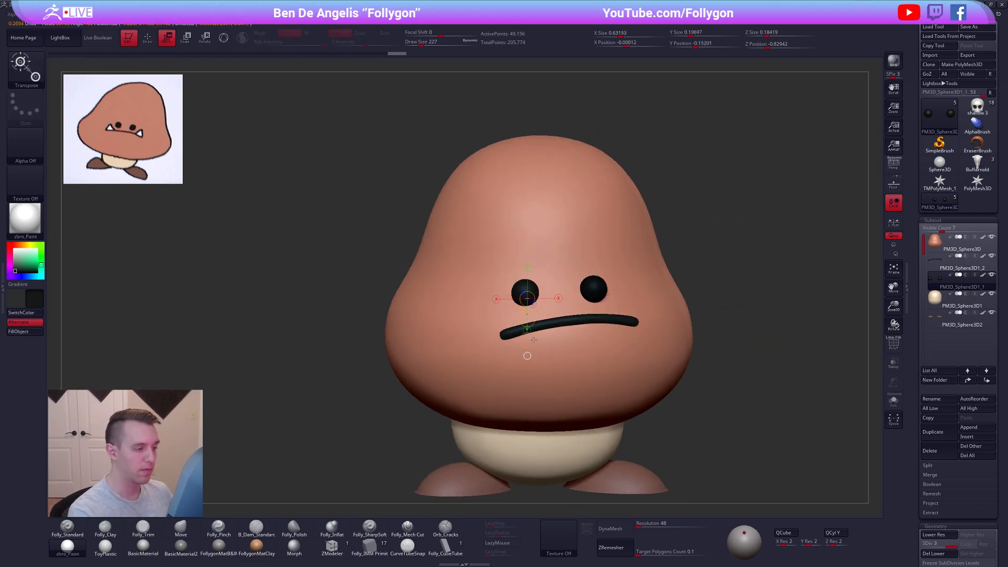
key(w)
drag(691, 281, 660, 257)
key(q)
Smooth and taper the mouth's ends and refine its curve with the Move brush at draw sizes 160 and 227
click(943, 268)
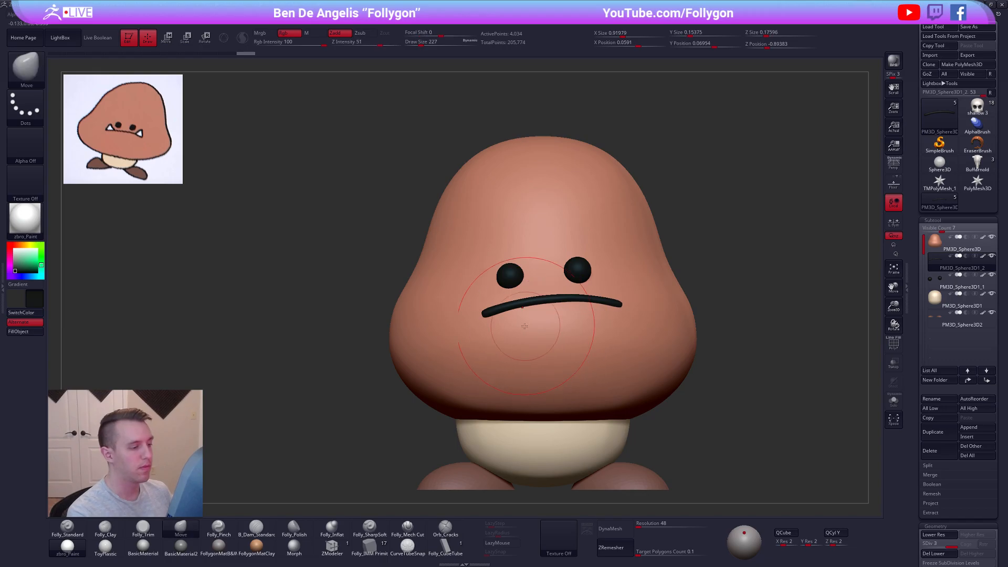
mouse_move(490, 315)
shift+mouse_down()
mouse_move(562, 300)
mouse_move(494, 316)
shift+mouse_up()
key(space)
mouse_move(500, 321)
mouse_down()
mouse_move(494, 315)
mouse_move(510, 313)
mouse_up()
key(space)
shift+drag(504, 311, 561, 301)
mouse_move(606, 326)
right_down()
mouse_move(567, 363)
mouse_move(564, 293)
right_up()
mouse_move(404, 326)
right_down()
mouse_move(608, 337)
mouse_move(602, 330)
right_up()
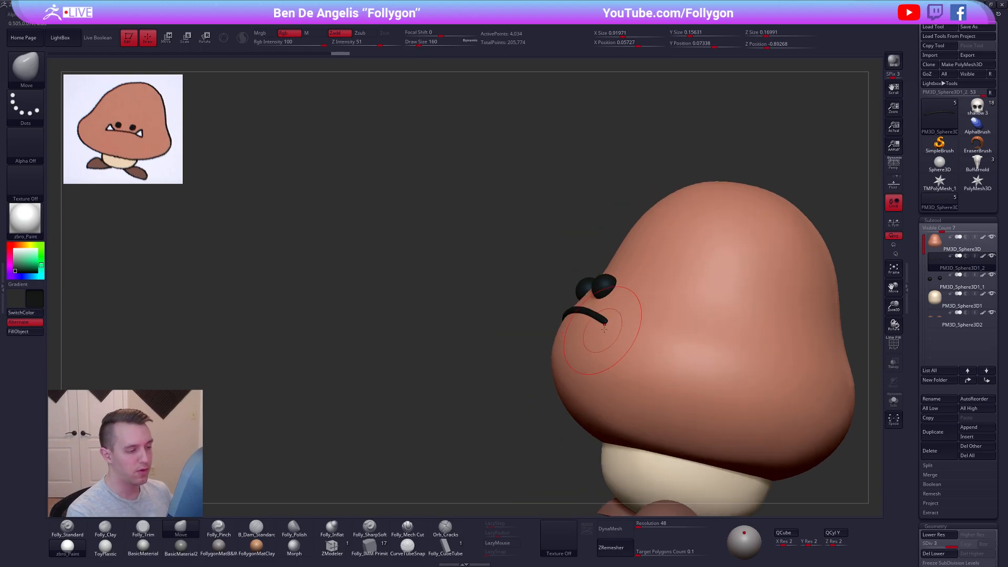
drag(610, 332, 608, 335)
shift+right_drag(605, 337, 615, 325)
key(space)
drag(536, 335, 538, 335)
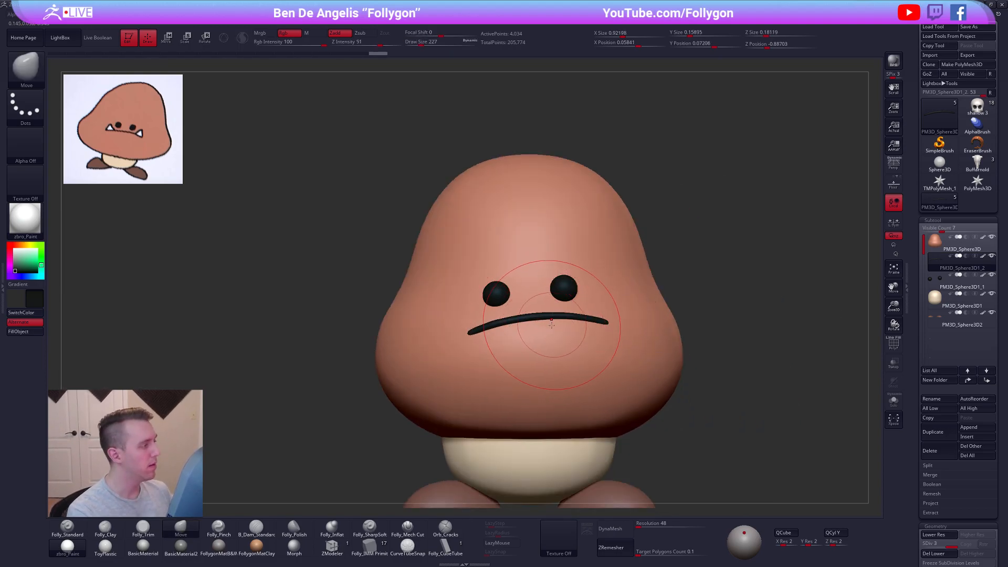
mouse_move(565, 319)
alt+right_down()
mouse_move(556, 315)
mouse_move(580, 322)
alt+right_up()
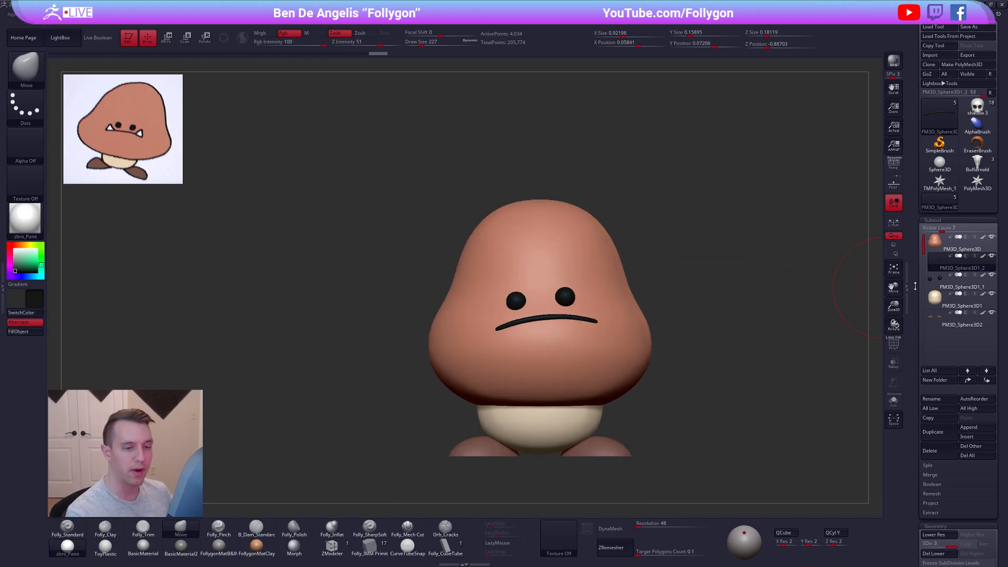
Lower the higher eye slightly so the two eyes sit closer to level above the mouth
click(939, 283)
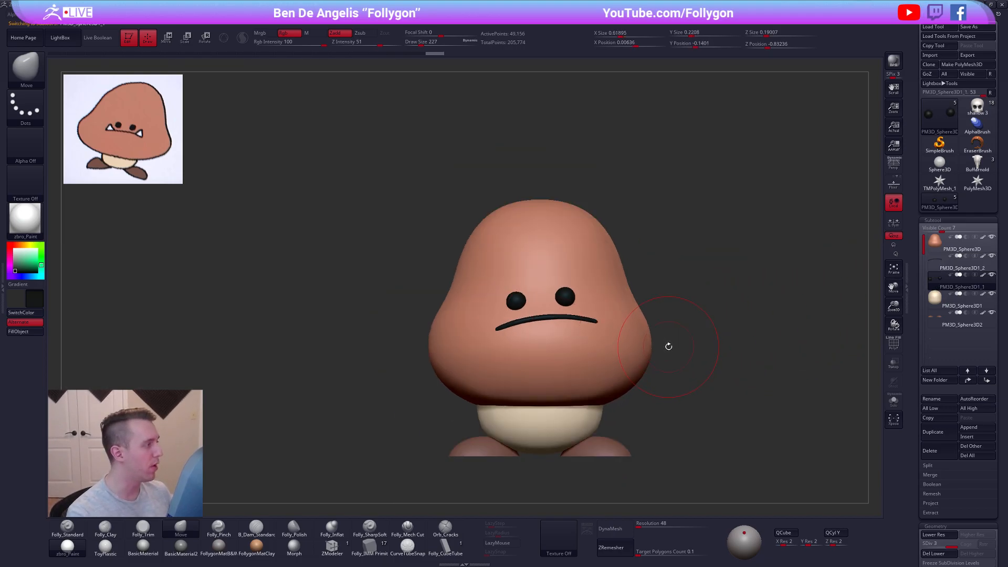
key(space)
drag(568, 311, 571, 311)
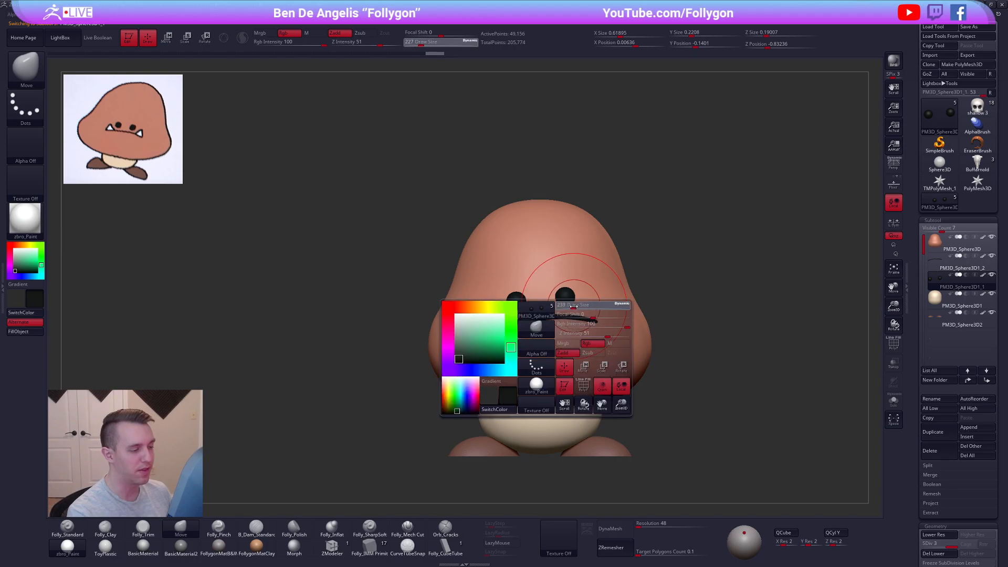
key(ctrl)
mouse_move(594, 307)
right_down()
mouse_move(579, 320)
mouse_move(589, 321)
right_up()
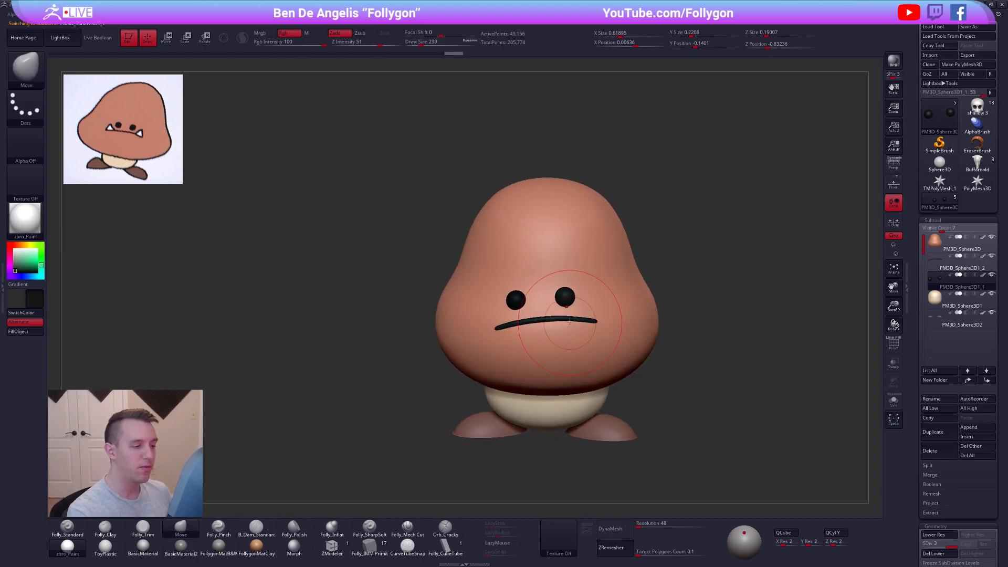
key(w)
shift+drag(565, 297, 565, 370)
drag(566, 334, 566, 335)
key(q)
right_drag(690, 336, 698, 308)
key(w)
key(q)
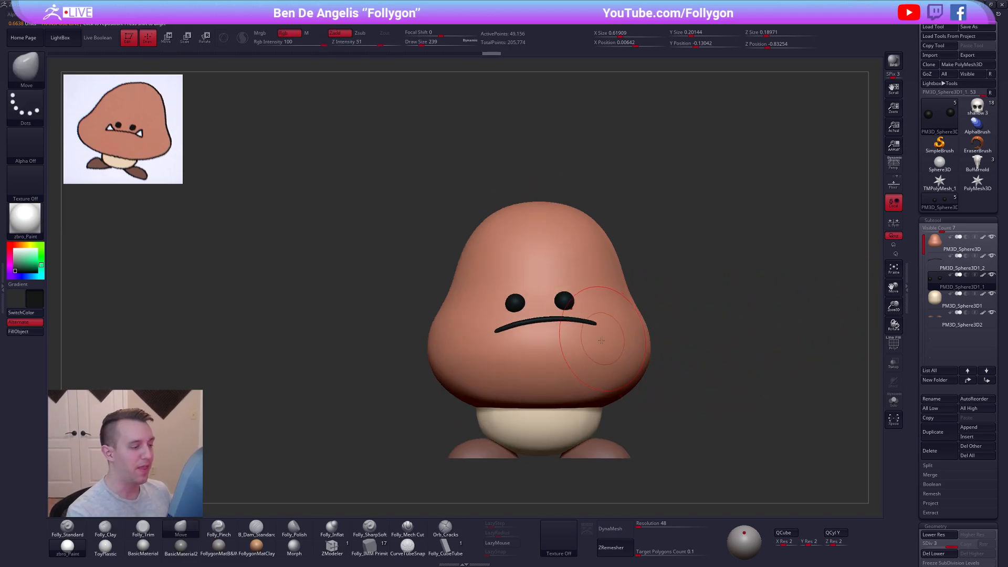
Duplicate the mouth mesh and choose the Perfect Cube insert of the Folly_IMM Primitives brush
key(space)
alt+right_drag(678, 339, 648, 339)
key(space)
drag(660, 337, 641, 338)
click(378, 554)
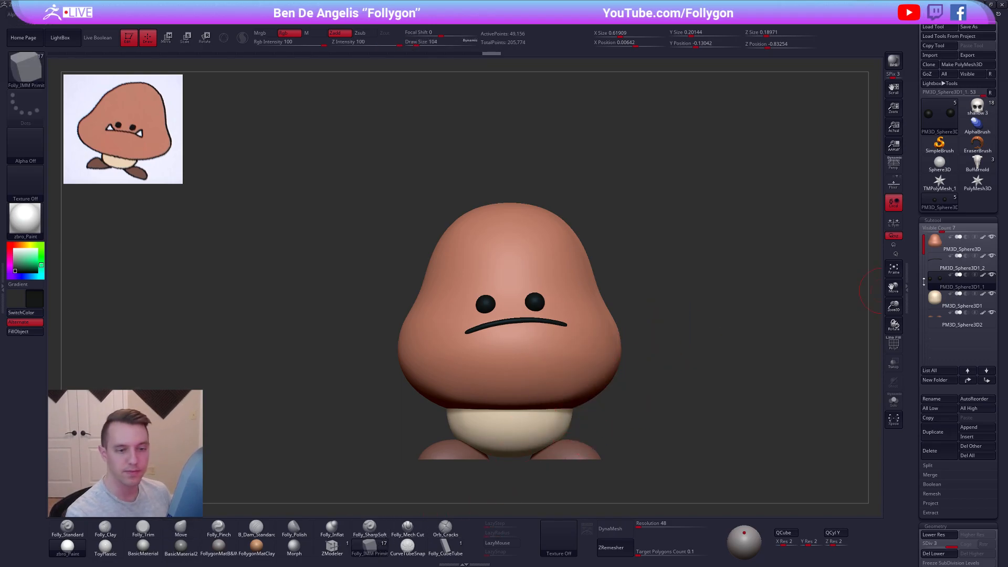
click(961, 268)
click(932, 433)
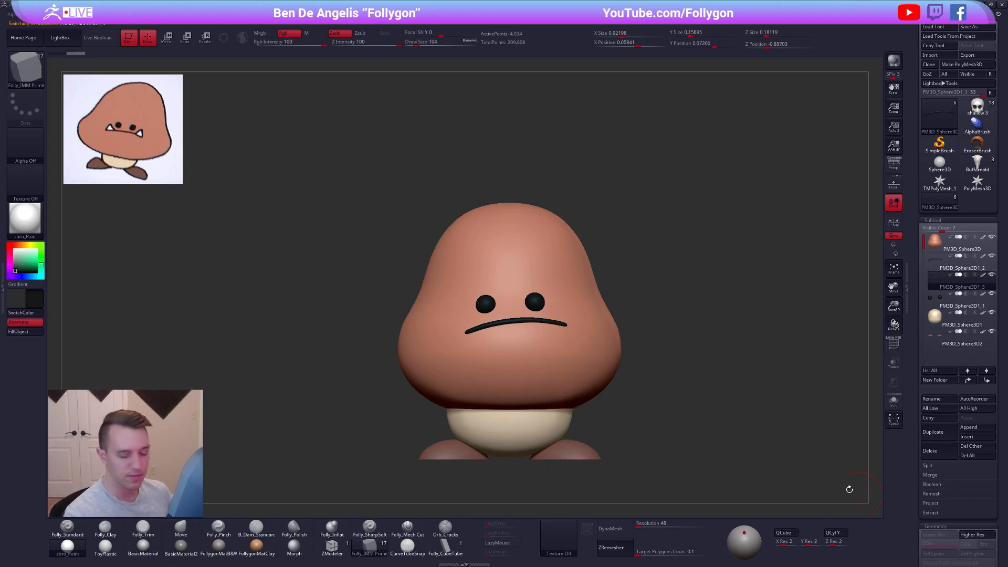
key(m)
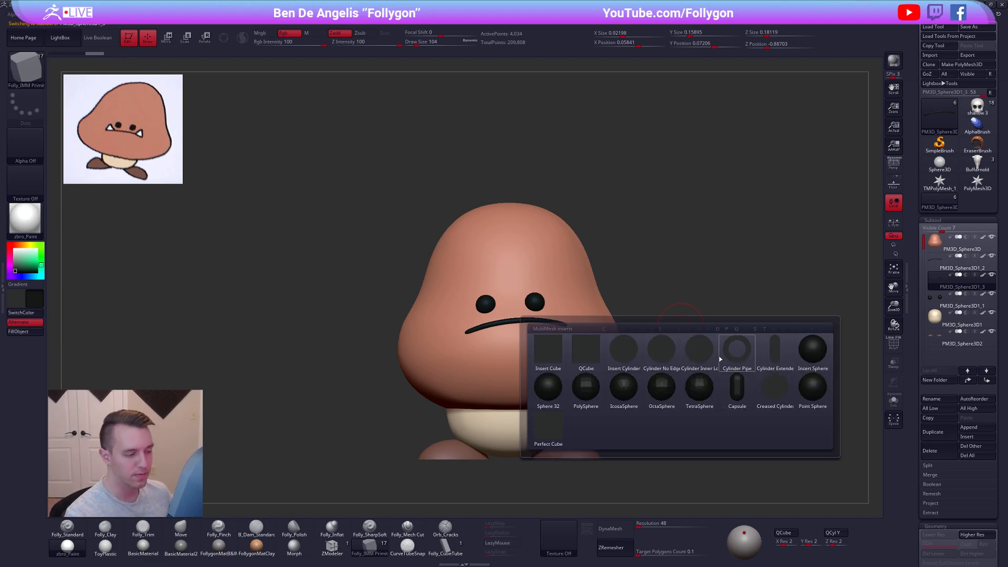
click(549, 417)
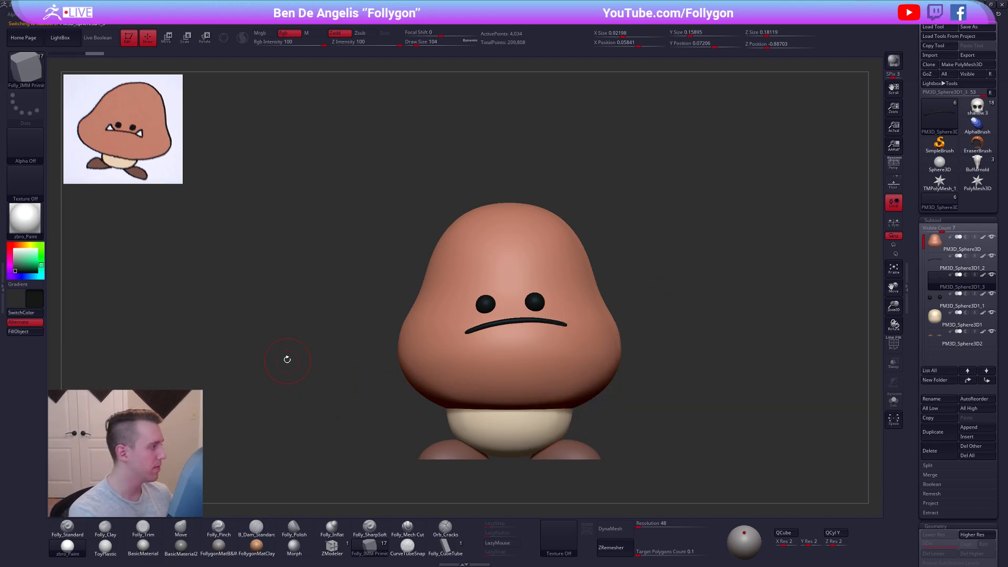
Insert a small white cube above the mouth's higher end at draw size 38 and delete the duplicated mouth around it
mouse_move(30, 254)
mouse_down()
mouse_move(48, 238)
mouse_move(13, 247)
mouse_up()
right_drag(608, 331, 578, 361)
mouse_move(578, 362)
alt+right_down()
mouse_move(584, 371)
mouse_move(540, 370)
alt+right_up()
key(space)
drag(577, 326, 566, 318)
key(shift+f)
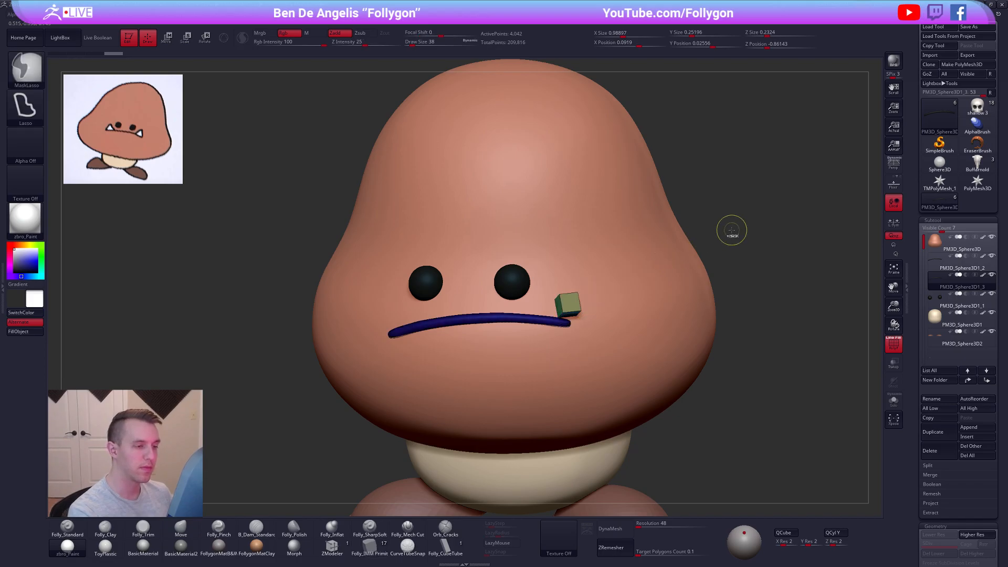
ctrl+shift+click(565, 311)
key(space)
click(596, 314)
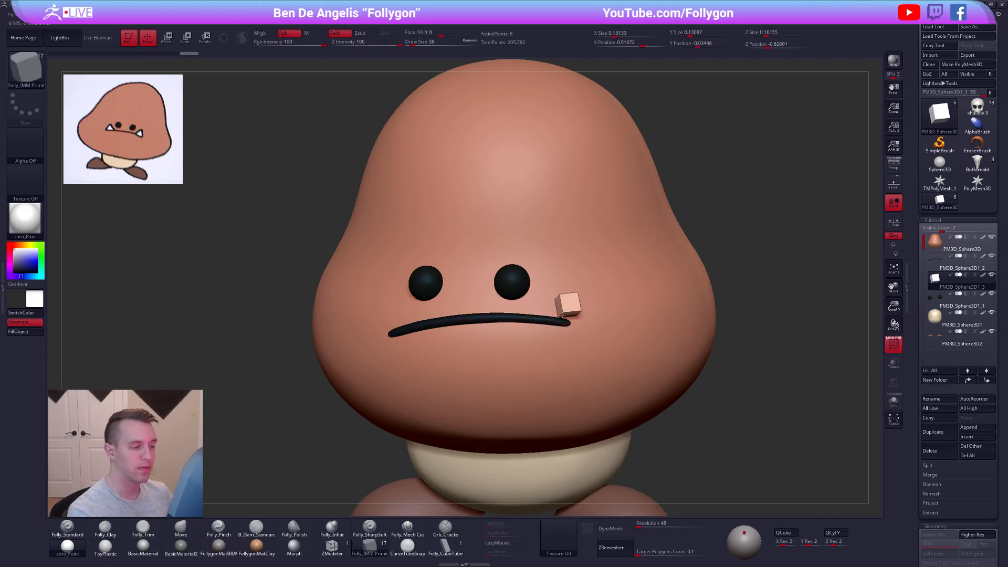
Isolate the cube and collapse one side to turn it into a triangular wedge for a tooth
key(alt+s)
mouse_move(563, 312)
ctrl+right_down()
mouse_move(587, 344)
mouse_move(576, 345)
mouse_move(593, 331)
mouse_move(599, 342)
mouse_move(546, 329)
ctrl+right_up()
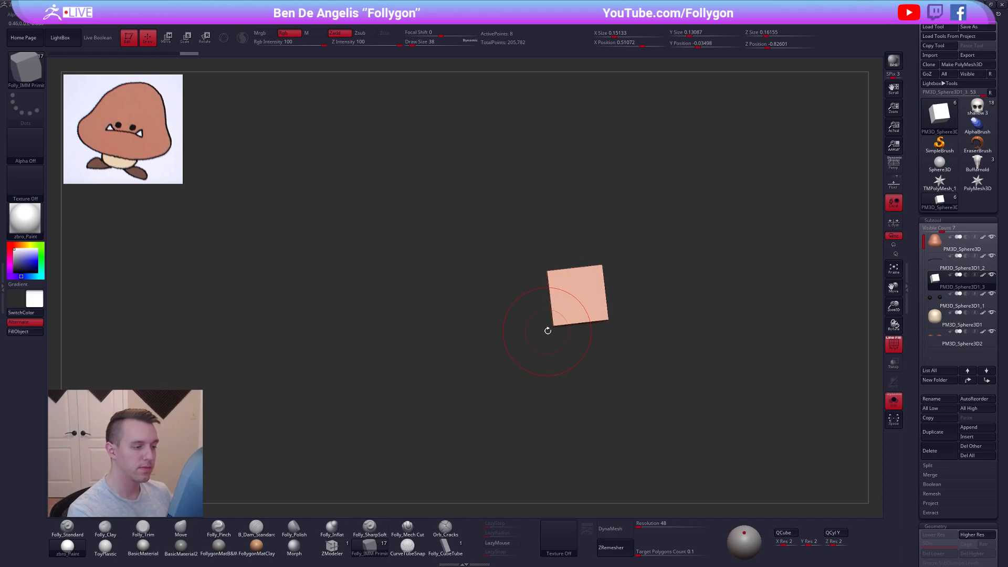
key(ctrl)
key(w)
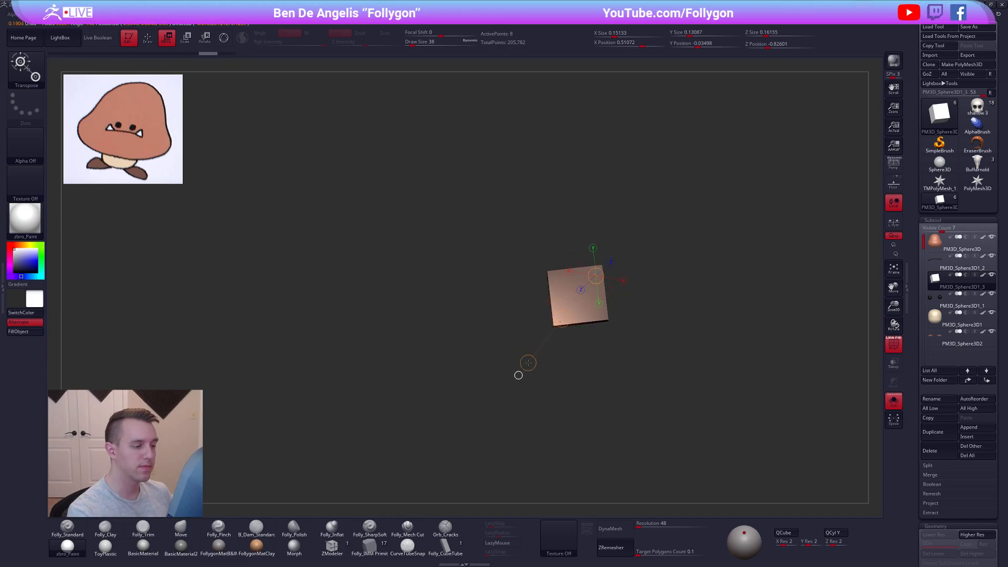
drag(588, 291, 579, 337)
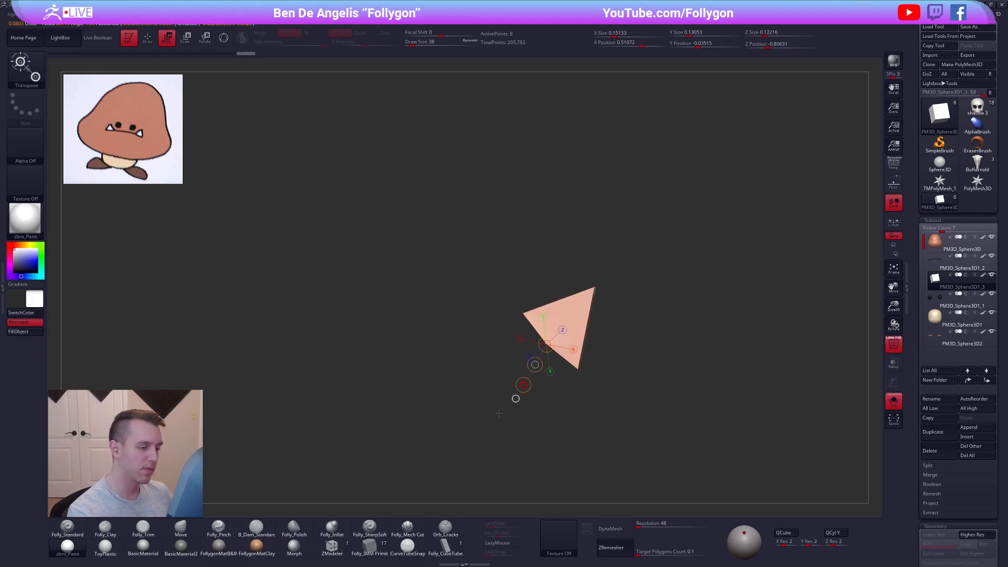
key(q)
mouse_move(571, 336)
right_down()
mouse_move(546, 339)
mouse_move(600, 360)
mouse_move(571, 342)
right_up()
Rotate and move the tooth so it points upward just above the mouth's higher end
key(alt+shift+s)
key(r)
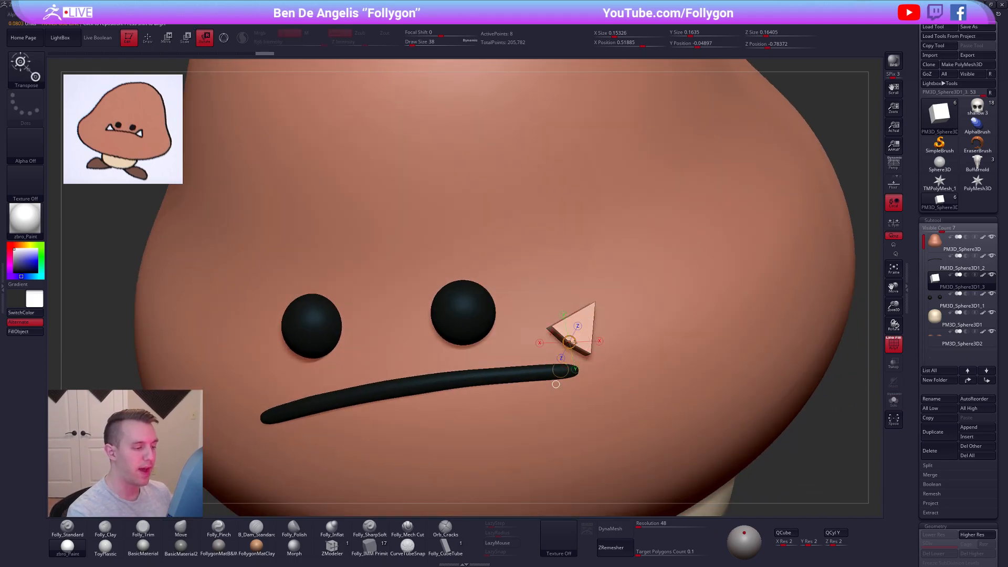
key(w)
right_drag(594, 403, 548, 352)
drag(581, 377, 582, 380)
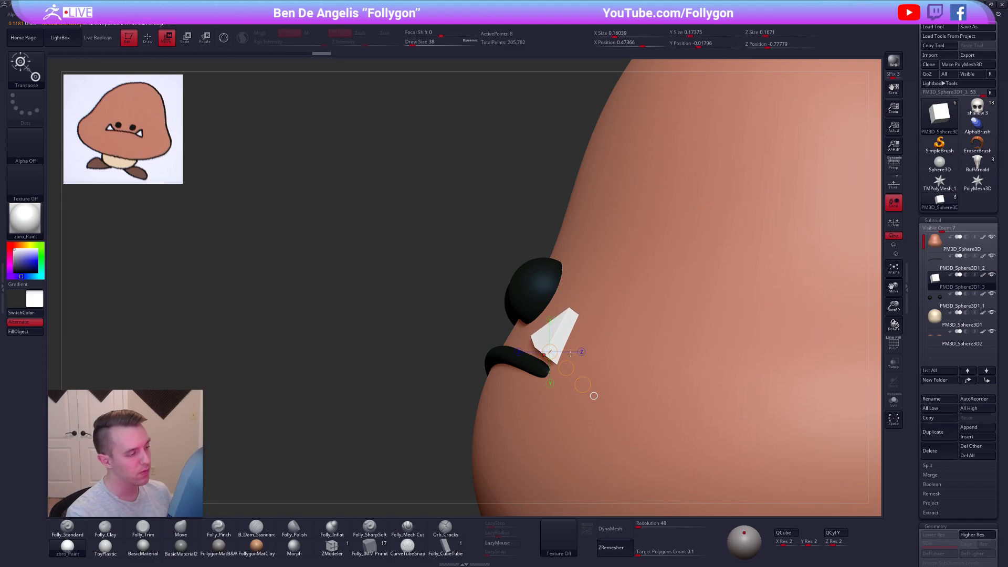
key(q)
mouse_move(517, 336)
right_down()
mouse_move(576, 336)
mouse_move(519, 345)
right_up()
key(r)
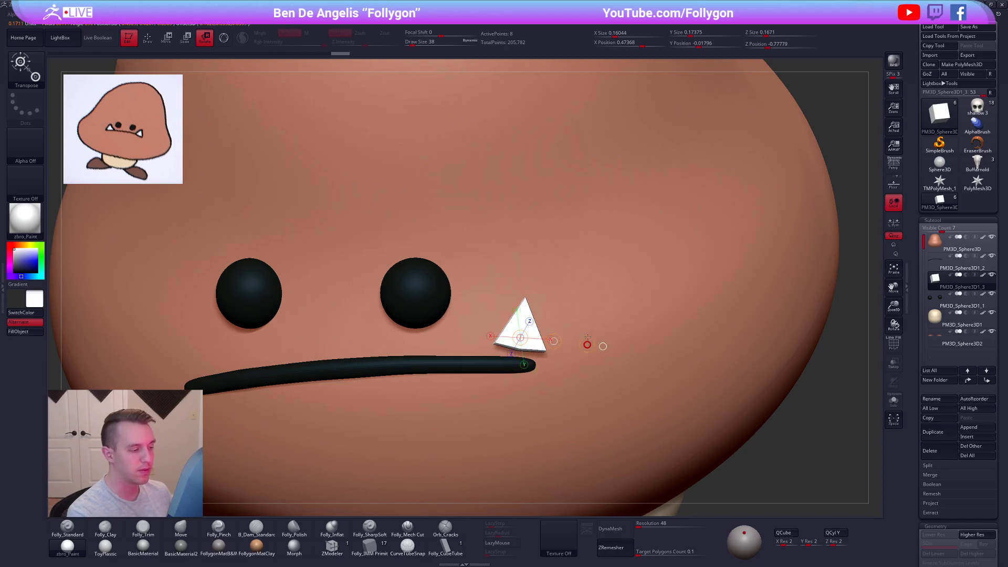
key(w)
key(q)
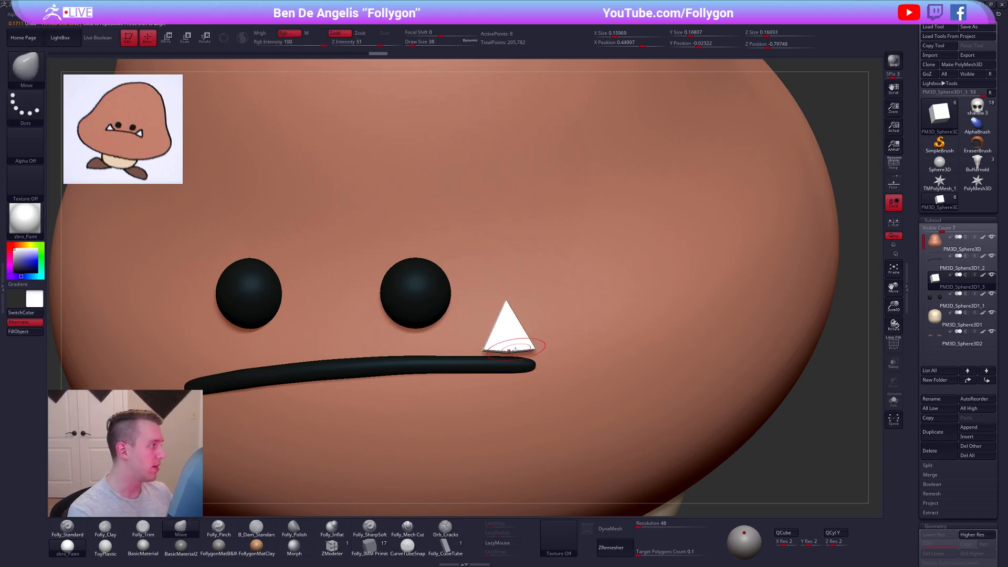
Isolate the tooth, thin its depth, and refine its triangular shape with the Move brush at draw size 21
right_drag(532, 347, 554, 268)
key(alt+s)
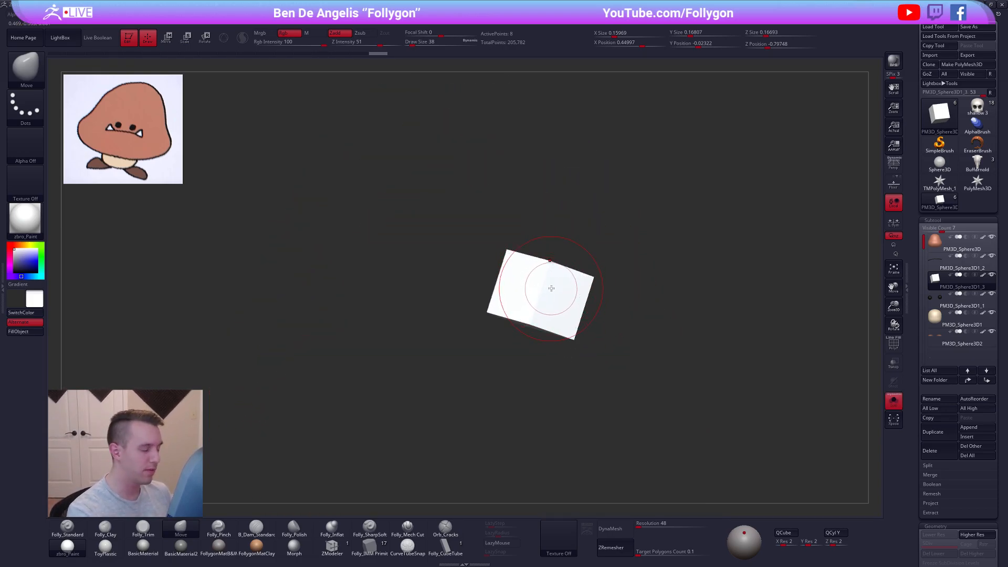
key(w)
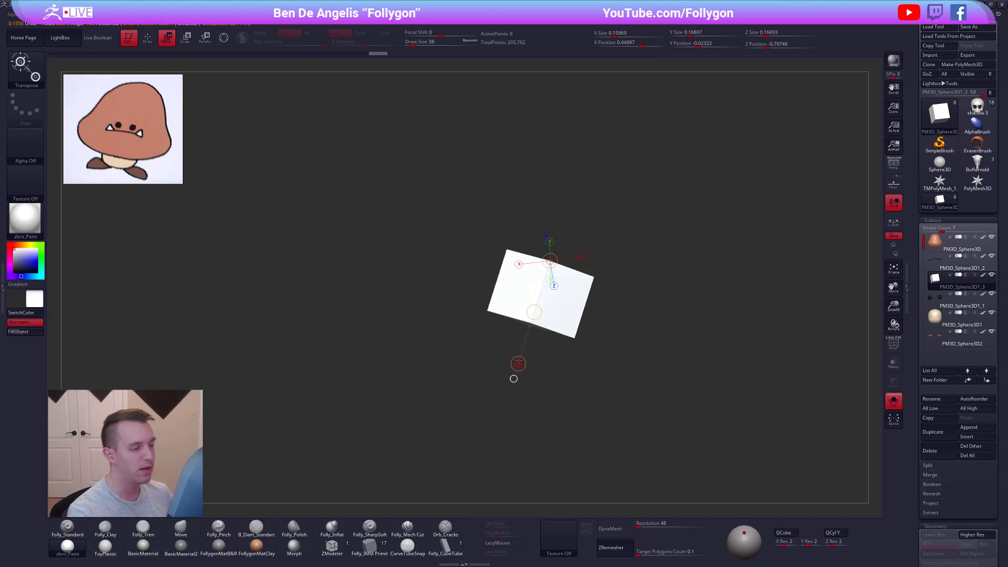
drag(549, 296, 550, 297)
mouse_move(550, 297)
right_down()
mouse_move(558, 331)
mouse_move(550, 374)
mouse_move(544, 351)
right_up()
key(q)
key(w)
drag(611, 351, 611, 360)
mouse_move(532, 340)
right_down()
mouse_move(593, 346)
mouse_move(605, 375)
mouse_move(588, 344)
mouse_move(612, 335)
right_up()
key(q)
right_click(588, 344)
key(shift+s)
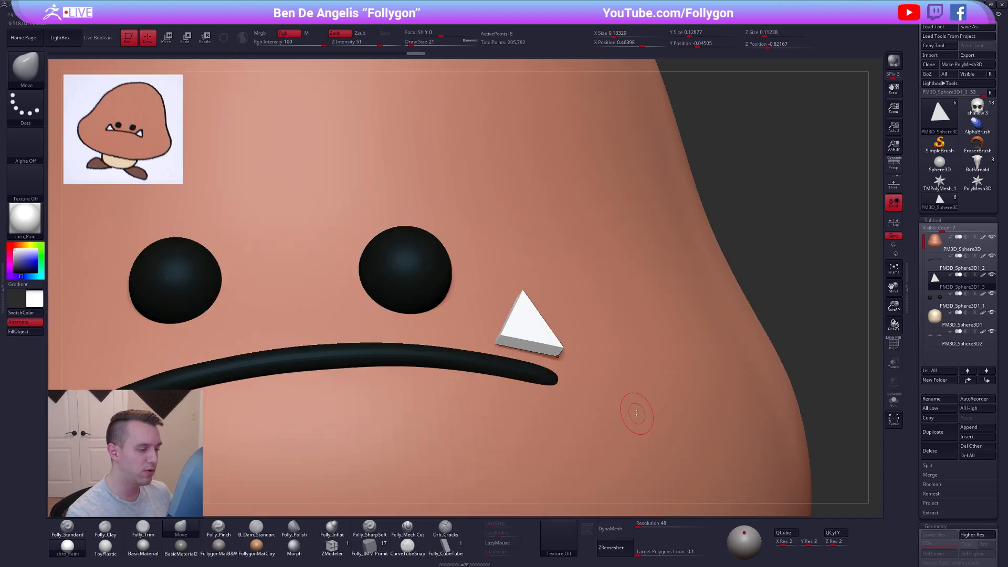
Move the tooth against the cap surface so its base rests on the mouth's higher end
mouse_move(664, 422)
right_down()
mouse_move(686, 333)
mouse_move(677, 257)
right_up()
key(w)
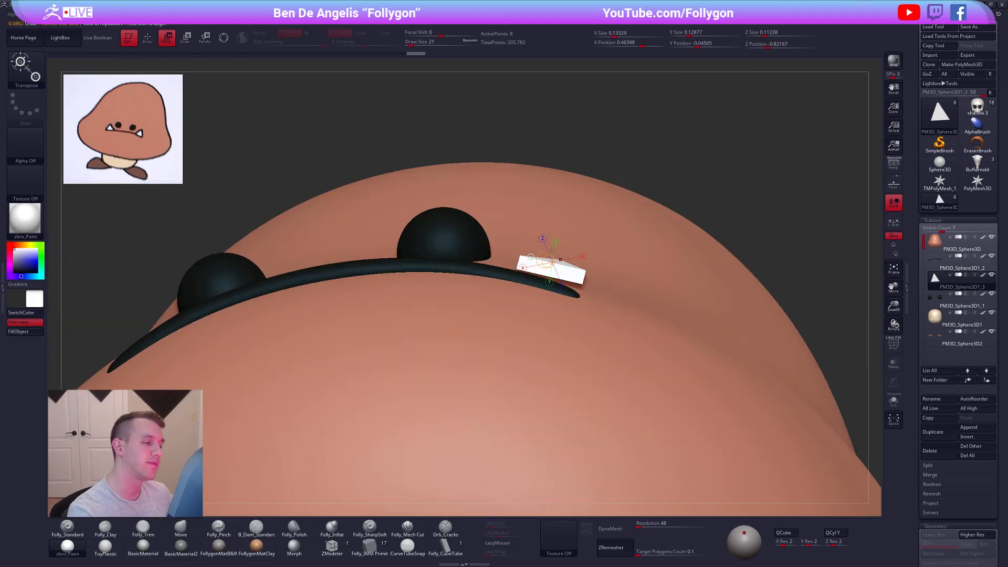
right_drag(585, 226, 592, 289)
click(557, 255)
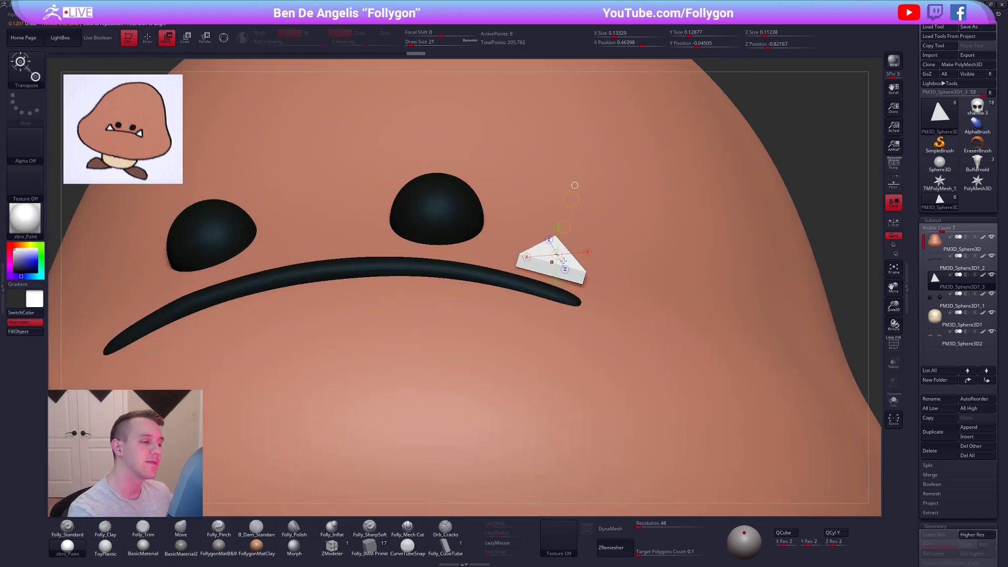
drag(562, 228, 559, 237)
right_drag(554, 307, 562, 286)
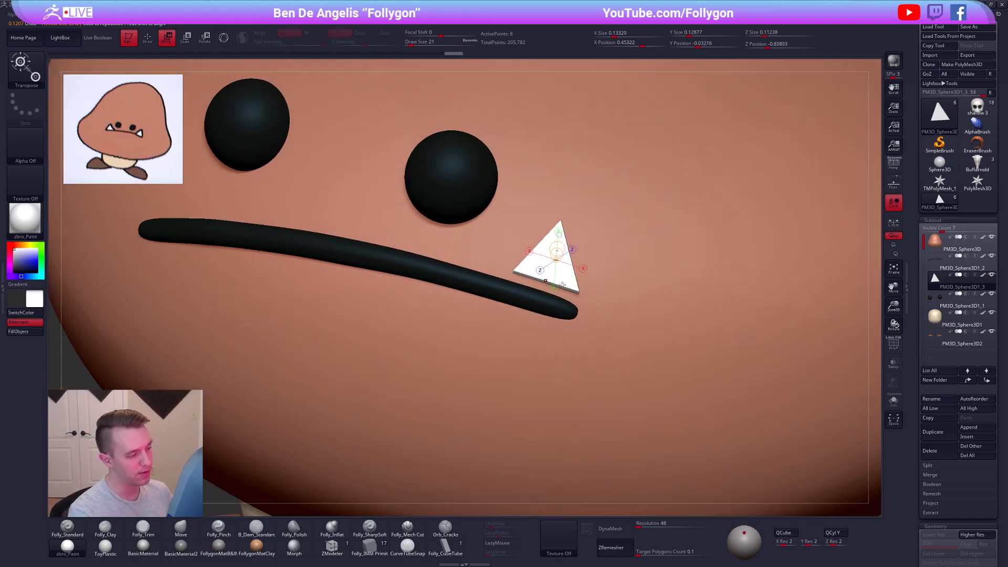
drag(552, 314, 551, 313)
key(q)
mouse_move(635, 345)
ctrl+right_down()
mouse_move(620, 305)
mouse_move(560, 362)
mouse_move(574, 369)
mouse_move(580, 406)
ctrl+right_up()
key(w)
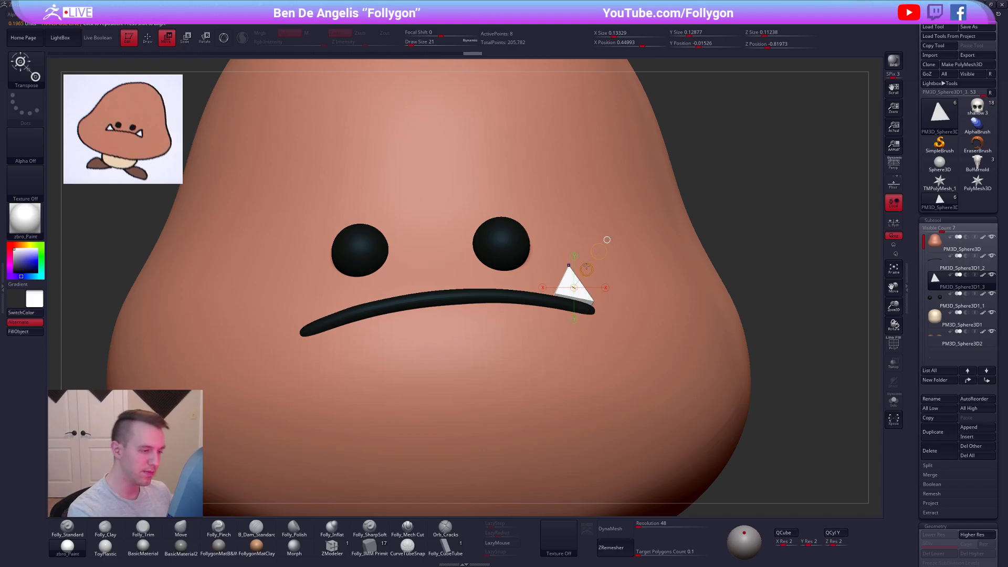
Refine the tooth's proportions above the mouth with the Move brush at draw size 121
key(q)
key(space)
drag(578, 269, 576, 246)
drag(587, 313, 584, 319)
mouse_move(578, 331)
alt+right_down()
mouse_move(583, 294)
mouse_move(591, 320)
mouse_move(578, 305)
alt+right_up()
Duplicate the tooth, move the copy to the mouth's lower end and rotate it to follow the cap
click(932, 432)
key(w)
shift+drag(582, 296, 465, 316)
right_drag(465, 317, 538, 351)
key(r)
mouse_move(517, 289)
shift+mouse_down()
mouse_move(522, 334)
mouse_move(471, 321)
mouse_move(511, 303)
mouse_move(504, 293)
shift+mouse_up()
key(w)
key(r)
Push the second tooth back until it sits against the cap surface at the mouth
alt+right_drag(504, 293, 529, 294)
right_drag(462, 302, 518, 289)
key(w)
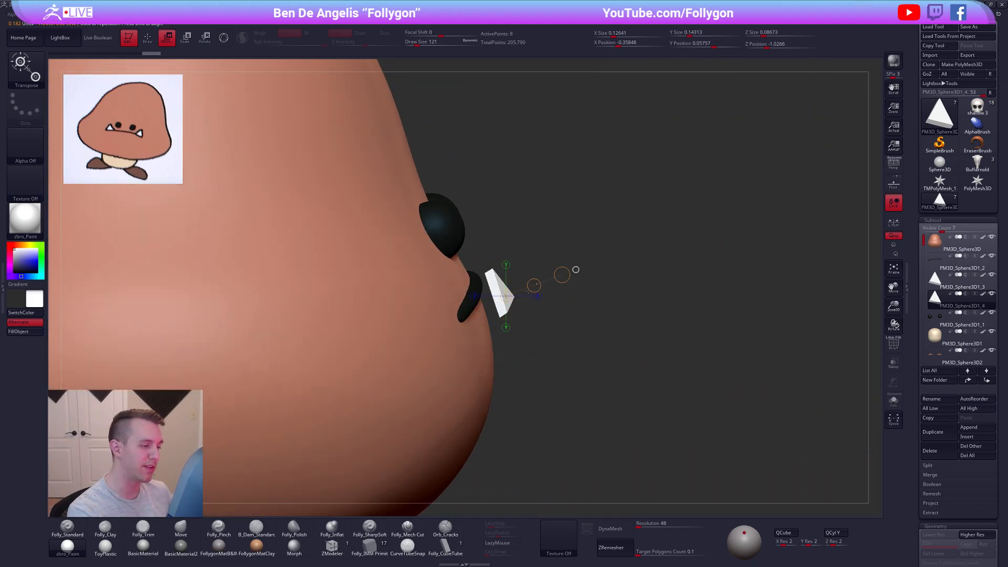
drag(533, 285, 510, 294)
right_drag(499, 373, 473, 372)
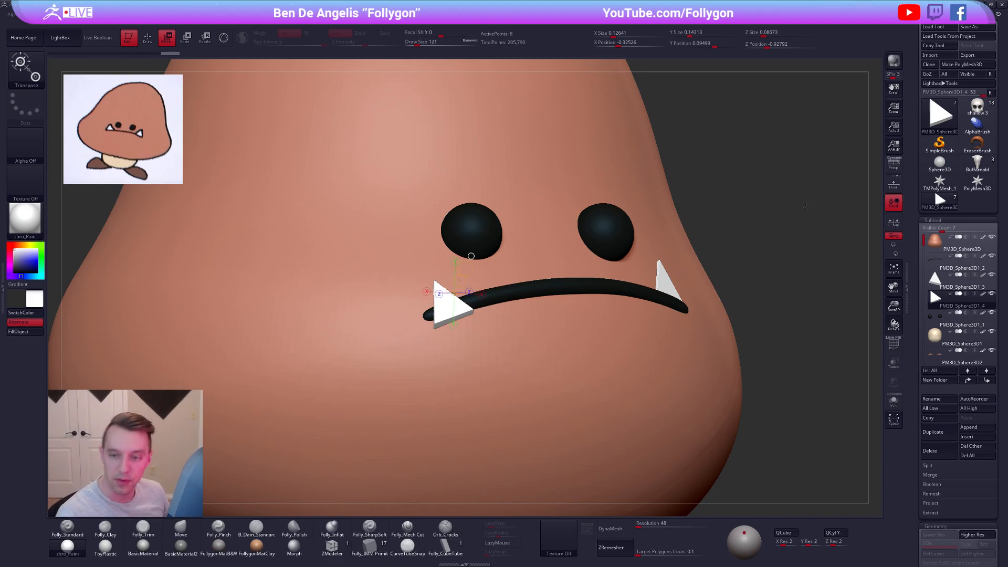
Rotate the second tooth to point upward and seat its base on the mouth's lower end
alt+right_drag(567, 351, 640, 375)
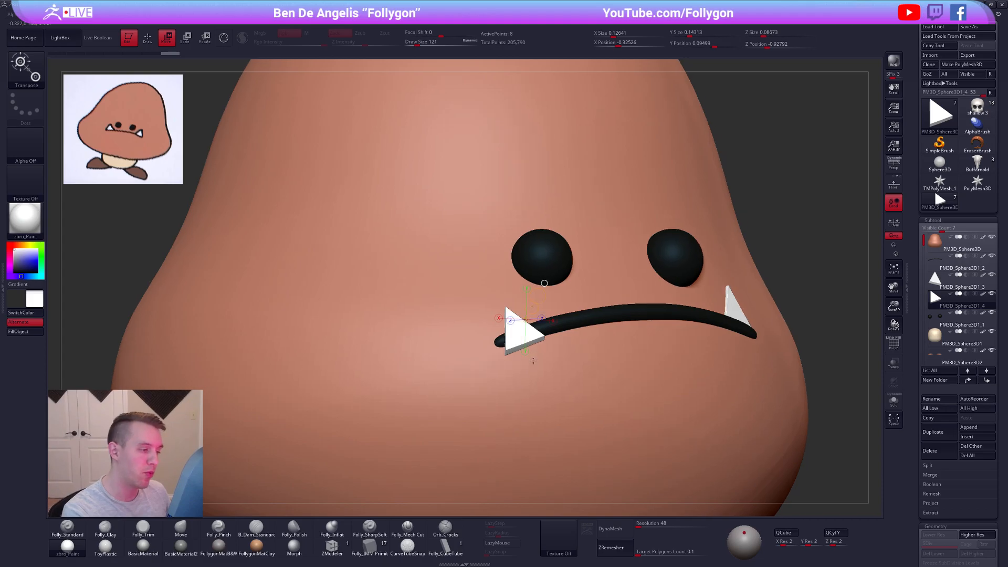
right_drag(533, 362, 522, 376)
click(524, 345)
drag(524, 369, 520, 356)
key(r)
drag(571, 313, 572, 317)
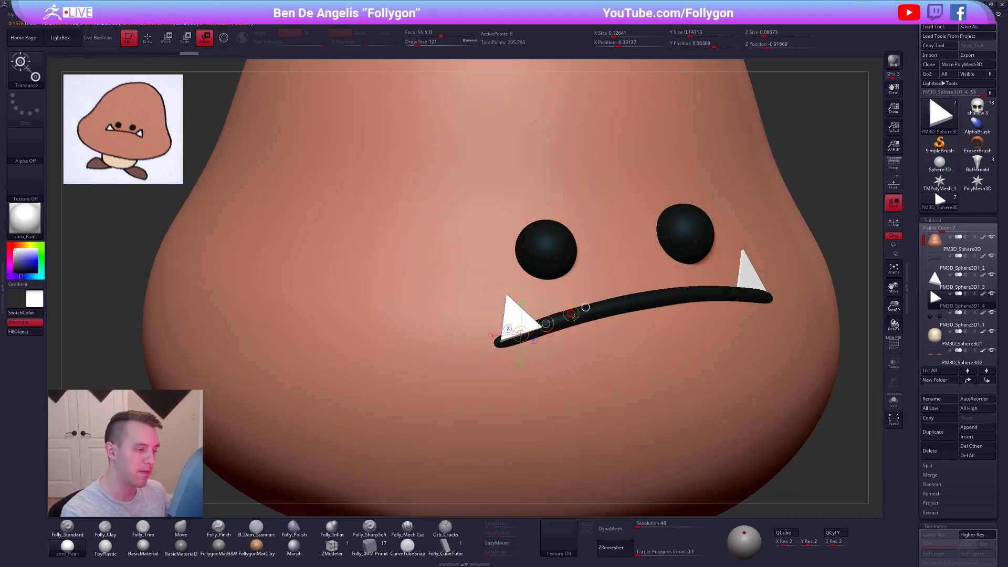
key(q)
right_drag(540, 342, 571, 320)
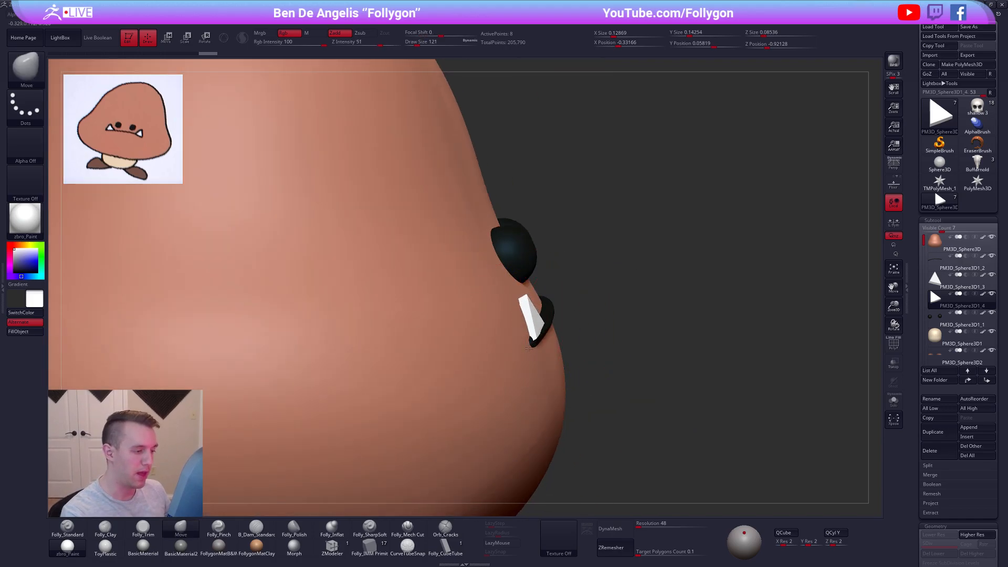
Reshape the second tooth to fit the cap and mouth with the Move brush at draw size 74
key(space)
drag(527, 347, 523, 348)
drag(531, 343, 532, 341)
right_drag(530, 342, 517, 339)
right_drag(532, 297, 569, 298)
right_drag(524, 336, 538, 350)
key(space)
drag(557, 334, 555, 344)
ctrl+right_drag(578, 336, 443, 376)
ctrl+right_drag(596, 320, 597, 325)
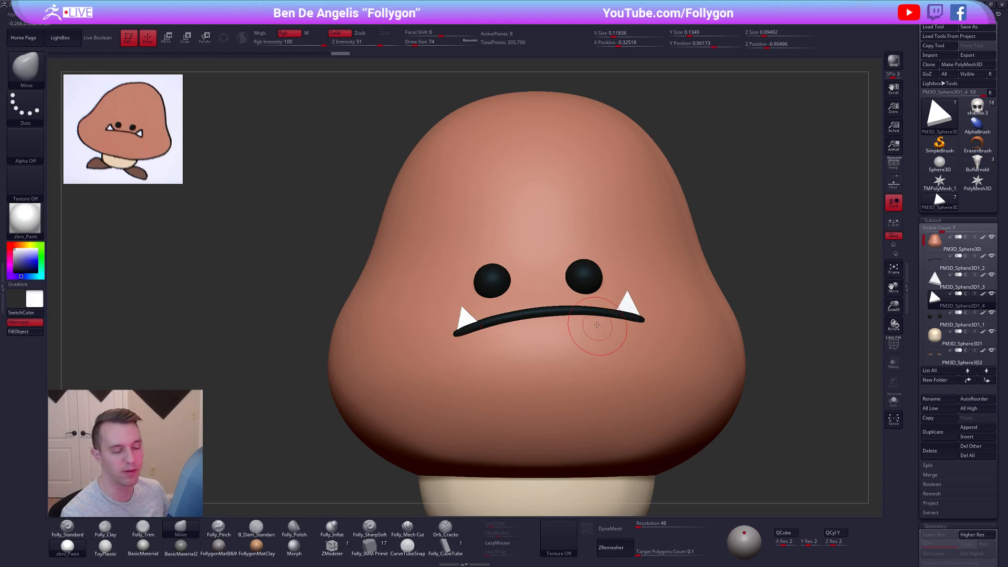
Merge the two white teeth into a single subtool
click(937, 280)
key(ctrl+shift+d)
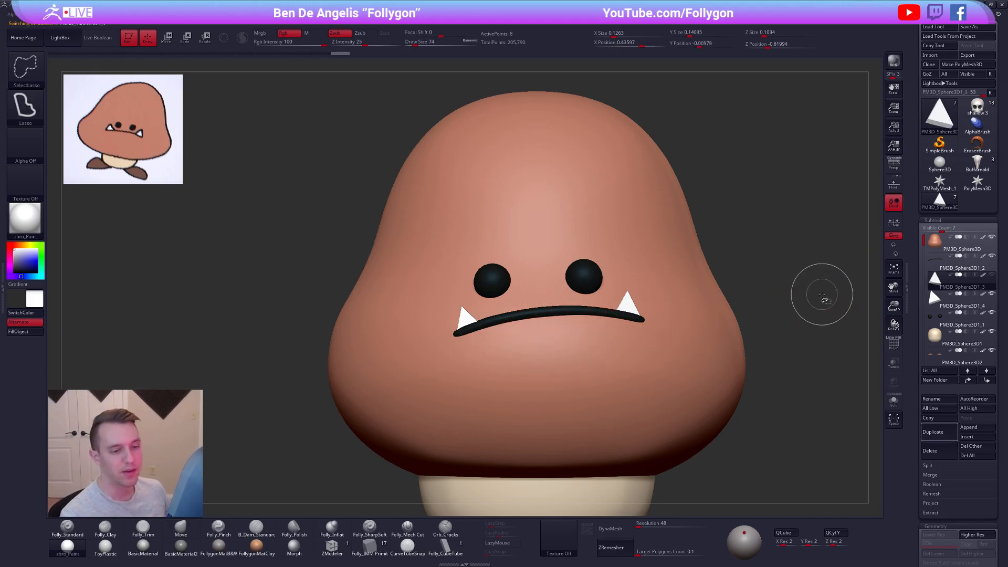
key(ctrl+shift+f)
click(813, 313)
click(786, 327)
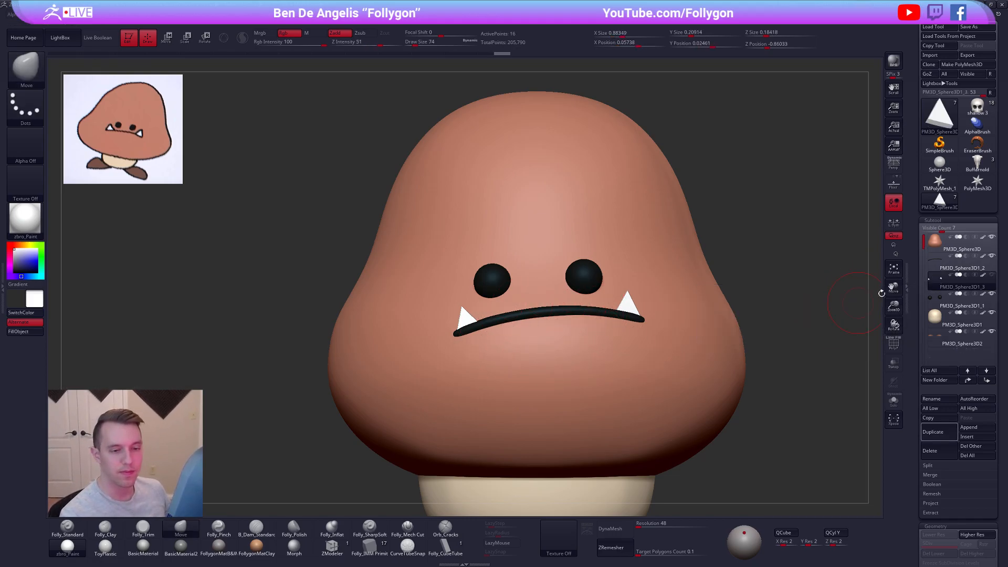
alt+drag(807, 335, 759, 295)
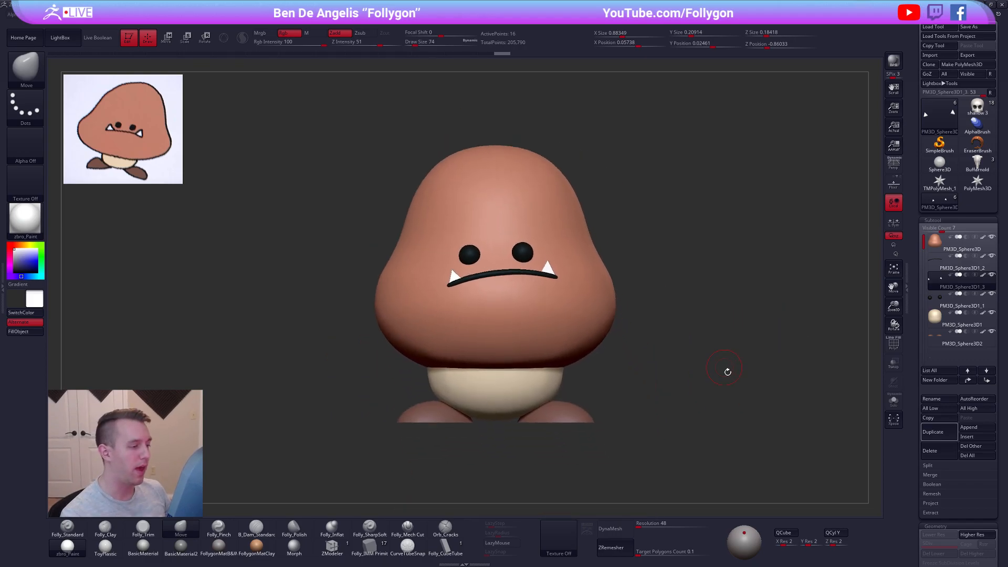
Raise the feet to their highest subdivision level and delete the lower levels
click(891, 172)
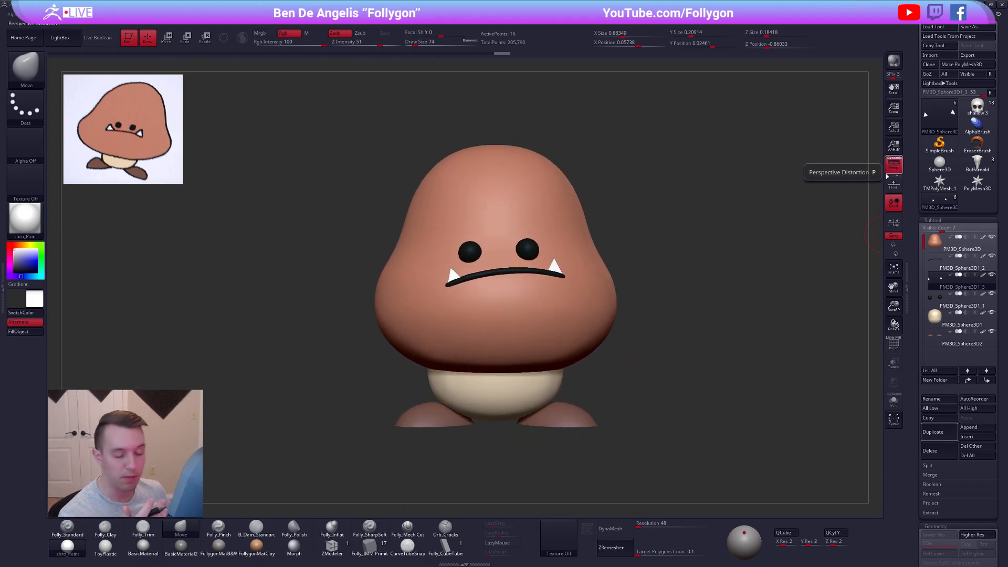
key(n)
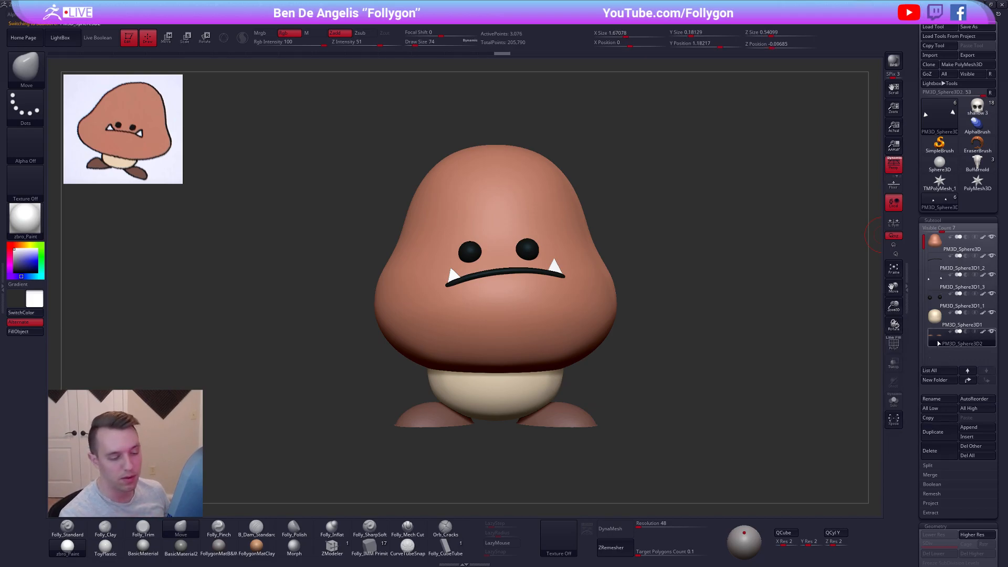
click(716, 401)
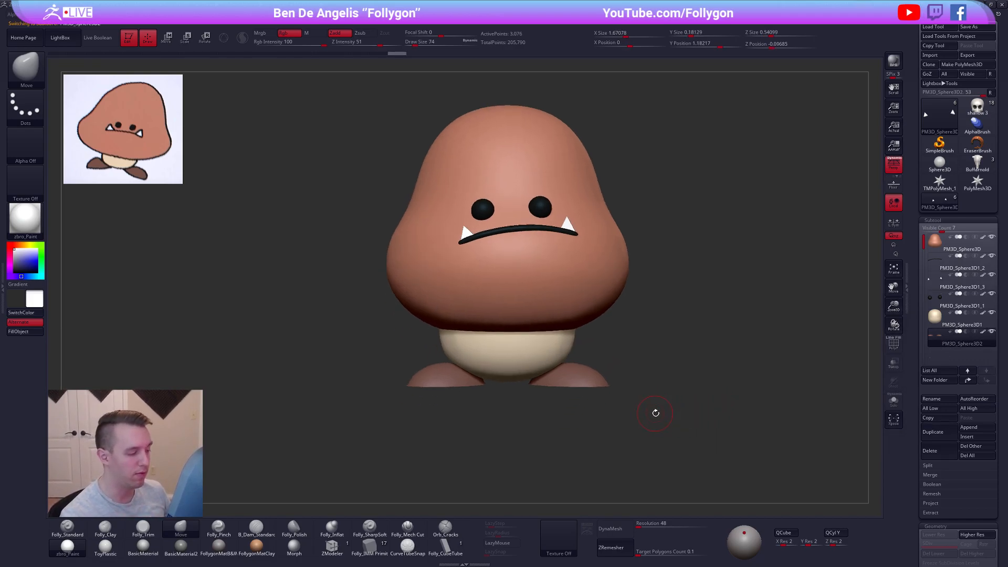
key(p)
key(d)
key(d)
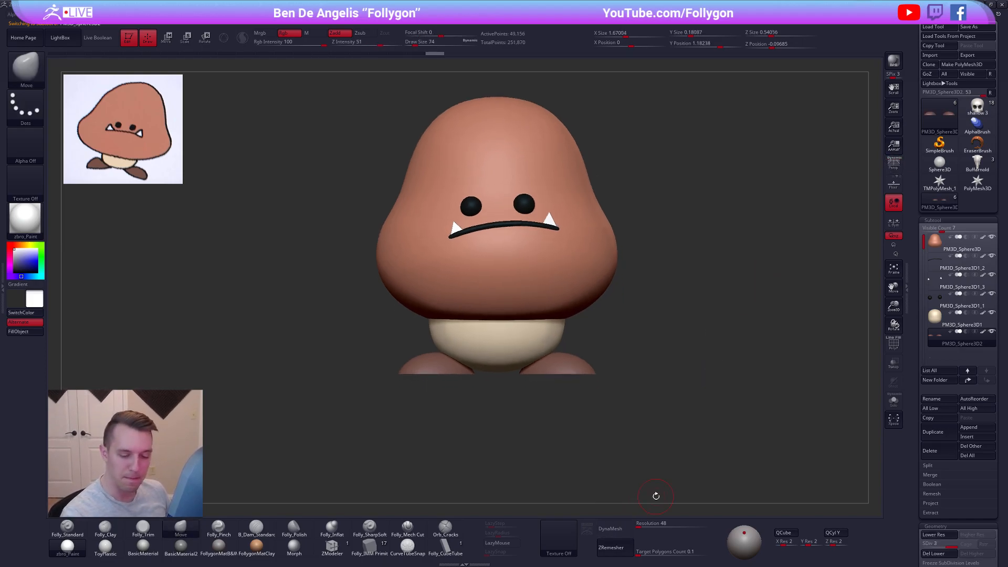
click(933, 553)
Cut the undersides of both feet flat with SliceCurve and remove the geometry below the cut
key(ctrl+shift+space)
ctrl+shift+click(717, 502)
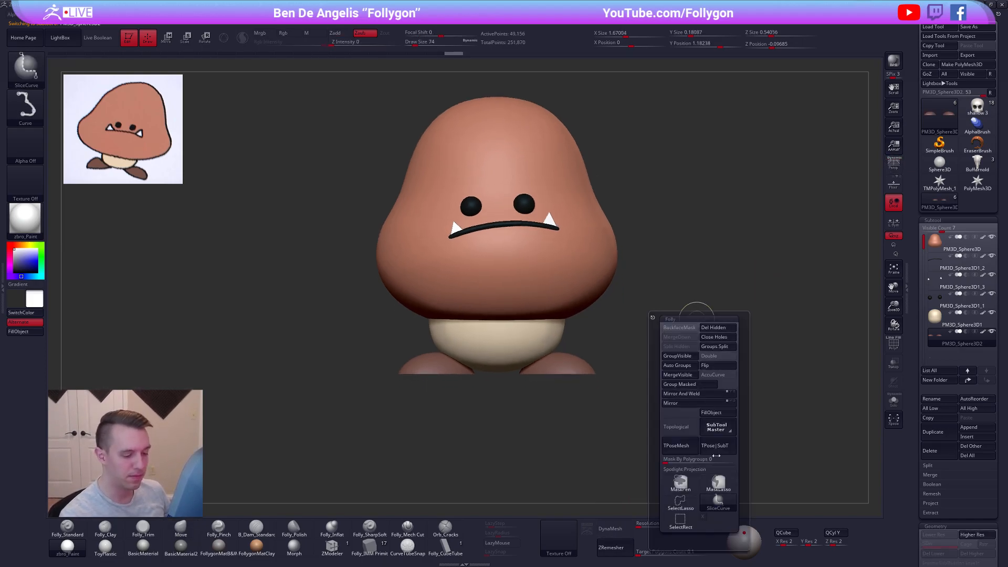
mouse_move(374, 374)
ctrl+shift+mouse_down()
mouse_move(652, 371)
mouse_move(644, 367)
ctrl+shift+mouse_up()
key(shift+f)
drag(574, 383, 572, 394)
ctrl+shift+click(592, 337)
key(space)
click(652, 336)
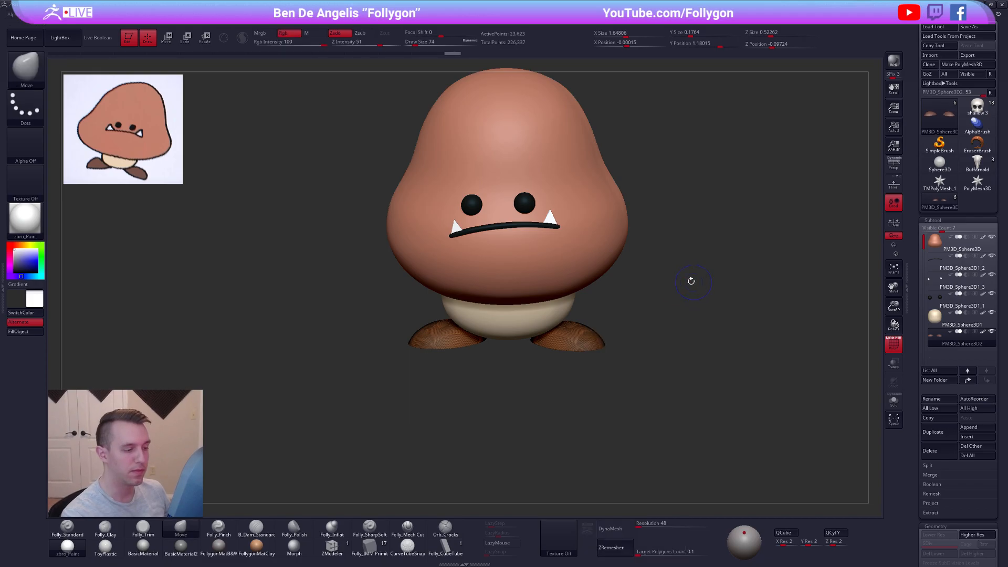
Sample the brown of the feet and fill the whole feet subtool with it
key(shift+f)
key(c)
key(1)
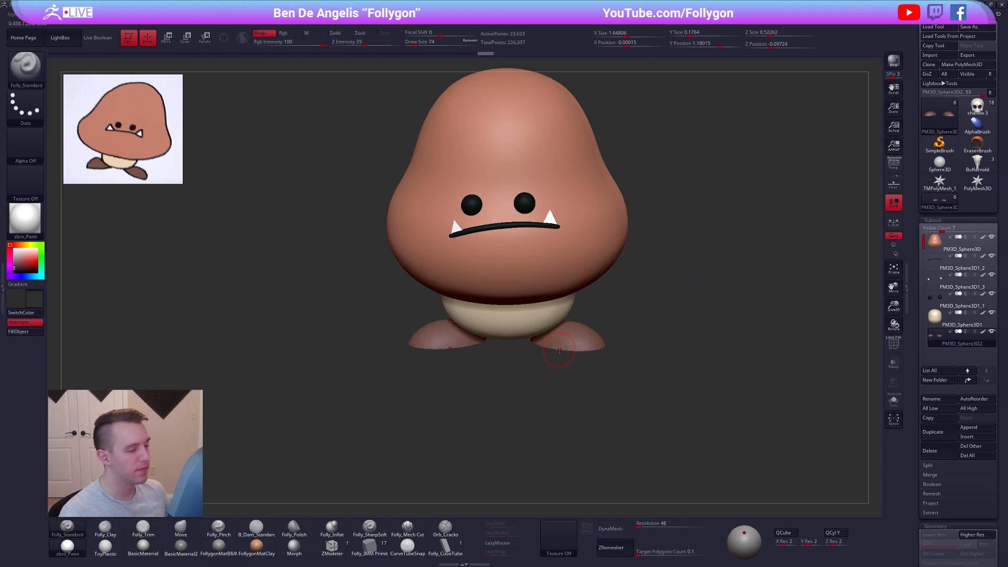
key(c)
click(27, 332)
key(z)
key(z)
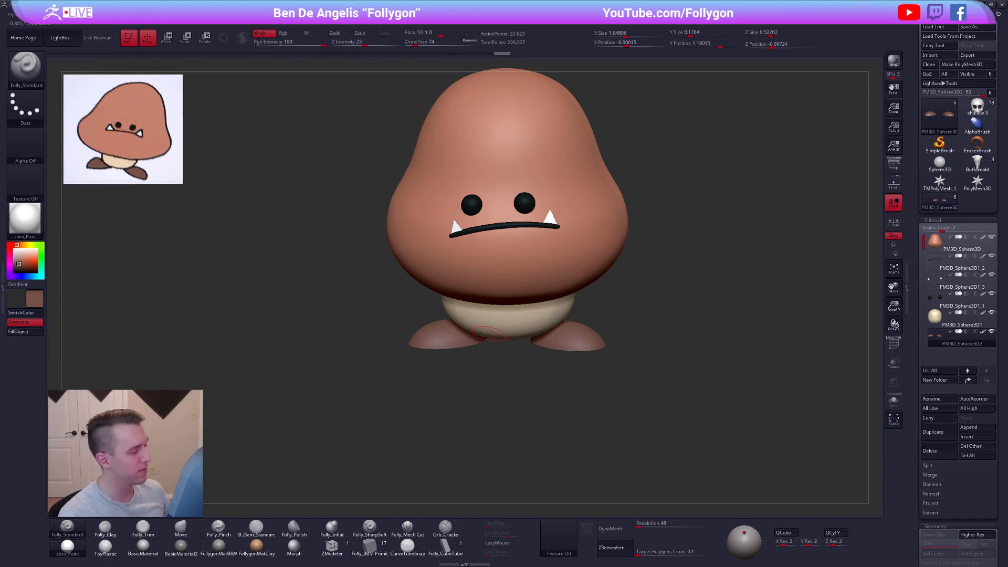
Mask one foot and shift the other along the depth direction, working from below
drag(569, 394, 601, 385)
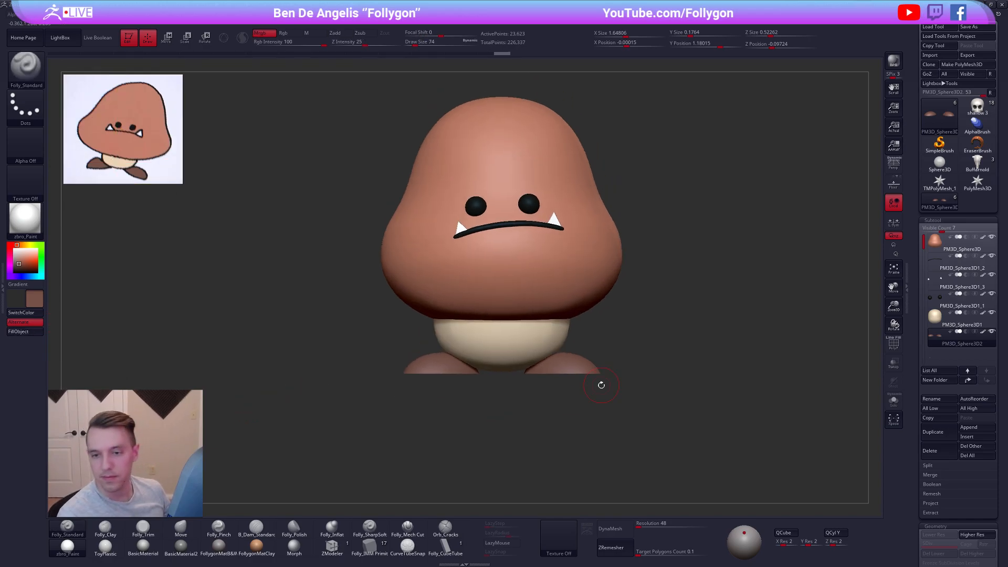
mouse_move(504, 343)
ctrl+mouse_down()
mouse_move(645, 377)
mouse_move(584, 339)
mouse_move(603, 262)
ctrl+mouse_up()
ctrl+click(644, 373)
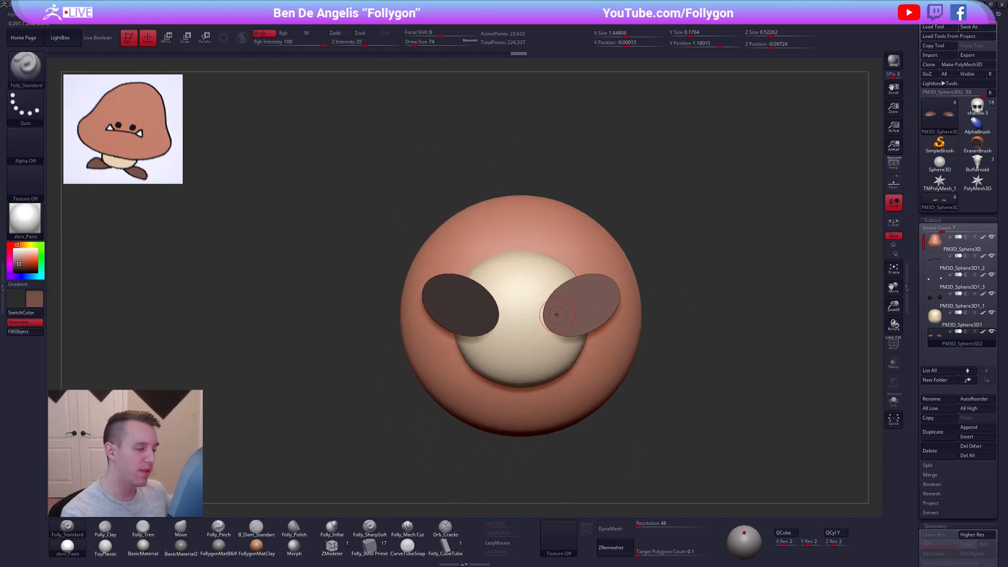
ctrl+right_drag(577, 310, 580, 331)
key(w)
mouse_move(582, 307)
shift+mouse_down()
mouse_move(582, 373)
mouse_move(583, 333)
shift+mouse_up()
Invert the mask and reposition the other foot with the transpose line so the pair is staggered
key(ctrl+i)
key(e)
drag(513, 332, 683, 210)
ctrl+drag(709, 268, 710, 285)
key(w)
drag(702, 294, 683, 399)
key(q)
mouse_move(661, 454)
alt+mouse_down()
mouse_move(639, 437)
mouse_move(637, 462)
alt+mouse_up()
alt+drag(623, 427, 621, 378)
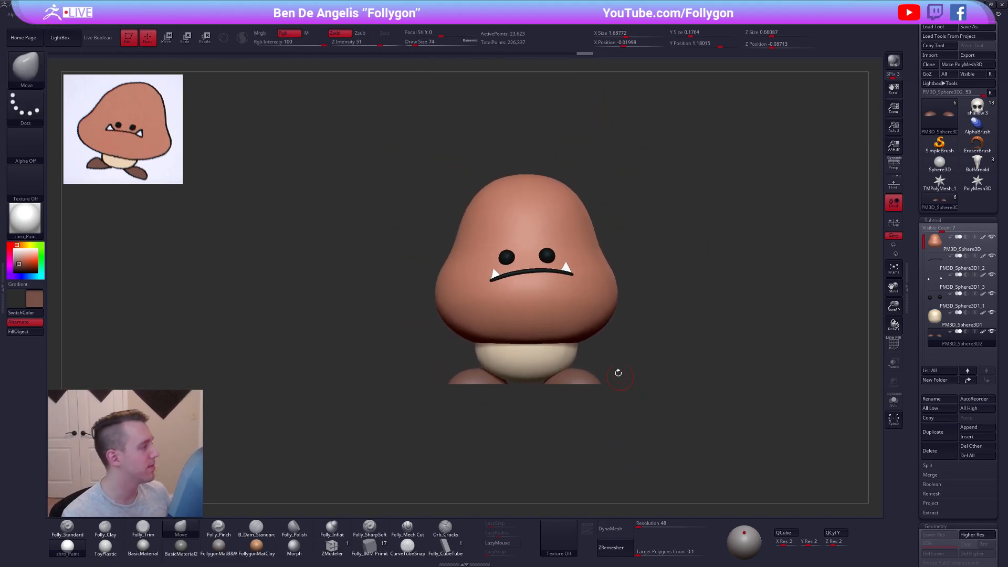
Lower the cap to subdivision level 3 and reshape its side profile with the Move brush at draw size 482
alt+click(584, 308)
alt+drag(604, 318, 641, 326)
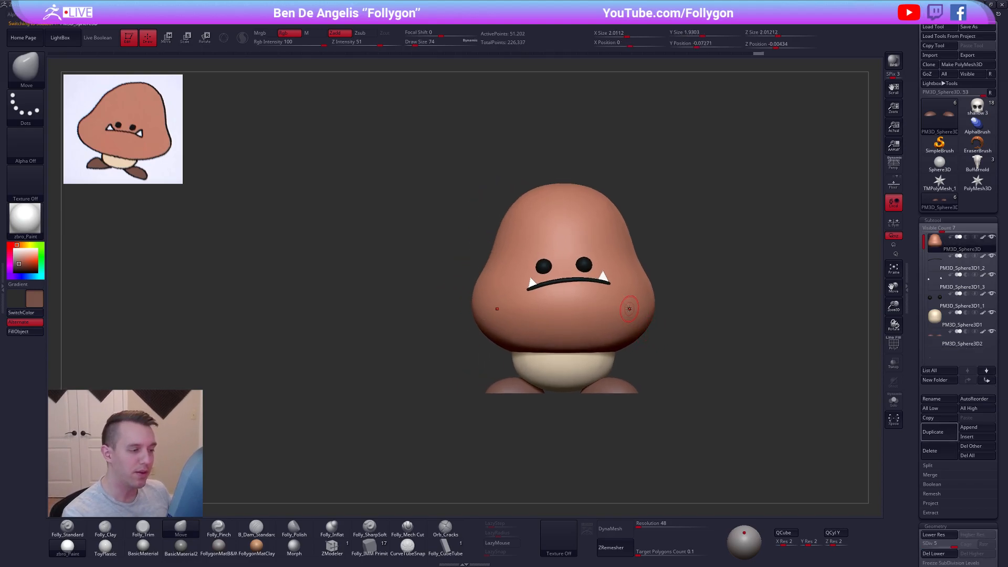
alt+right_drag(631, 309, 601, 322)
key(space)
drag(615, 320, 626, 320)
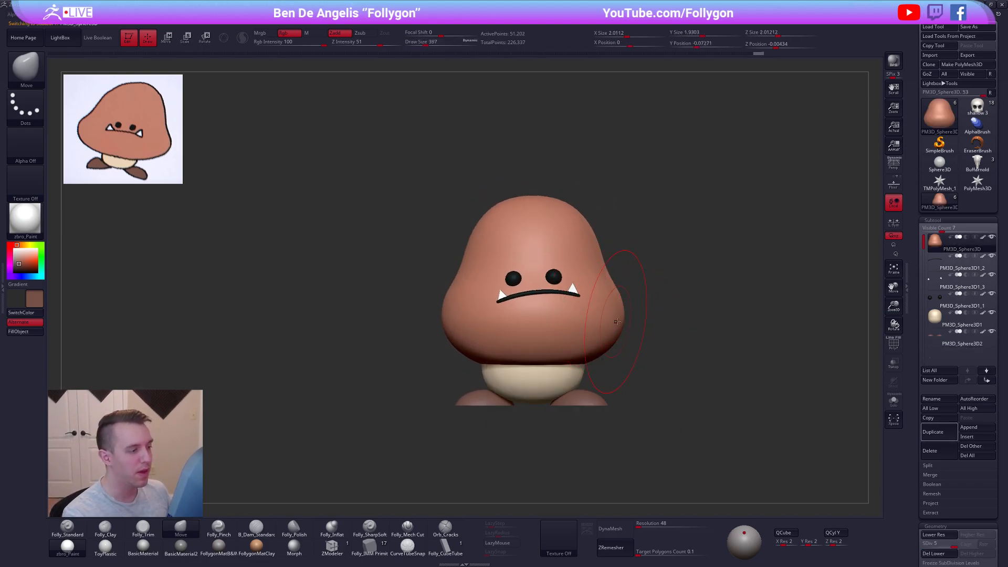
key(shift+d)
key(shift+d)
key(space)
mouse_move(552, 220)
mouse_down()
mouse_move(574, 200)
mouse_move(534, 202)
mouse_up()
right_drag(638, 223, 528, 223)
drag(537, 212, 540, 210)
drag(559, 256, 563, 258)
drag(589, 315, 584, 319)
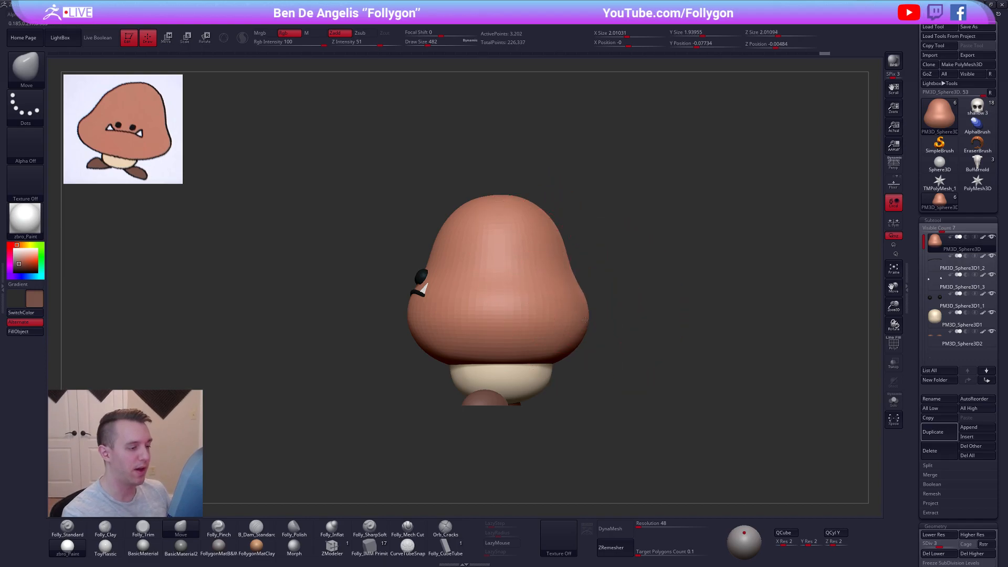
Pull one lower side of the cap outward and push its front and back profile inward at draw size 397
right_drag(570, 317, 633, 339)
key(space)
drag(627, 336, 632, 336)
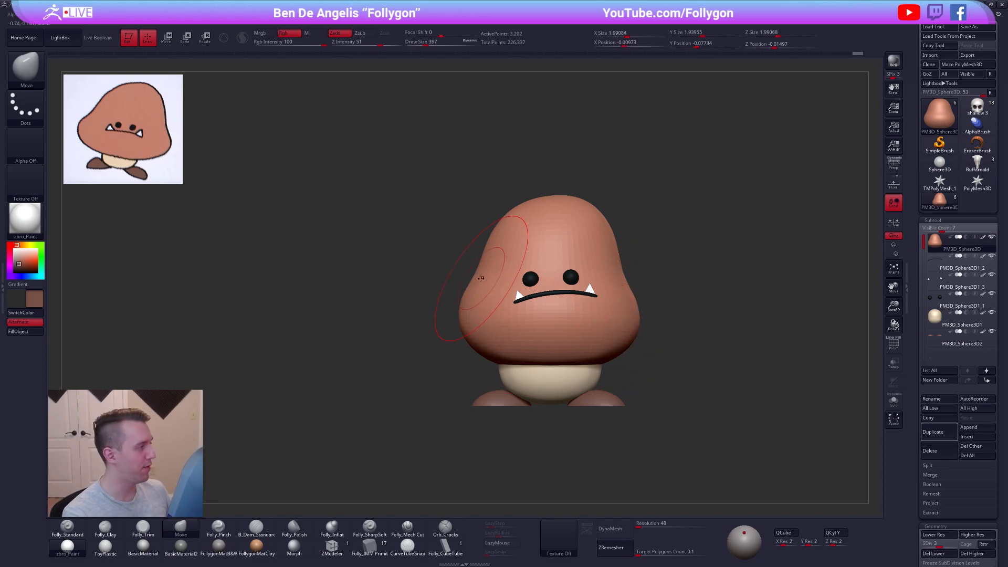
drag(467, 299, 457, 303)
mouse_move(456, 303)
right_down()
mouse_move(472, 296)
mouse_move(459, 291)
right_up()
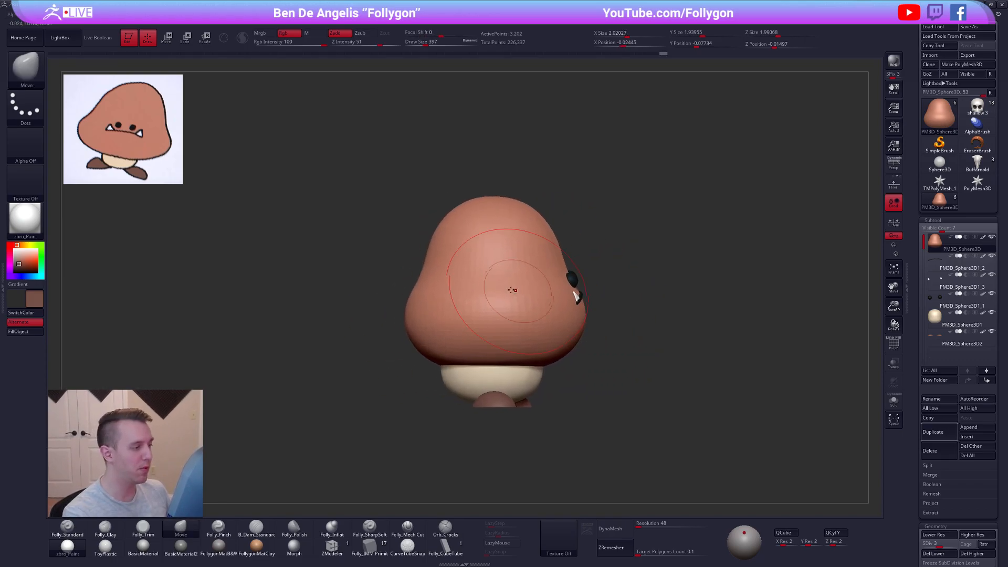
drag(424, 264, 429, 263)
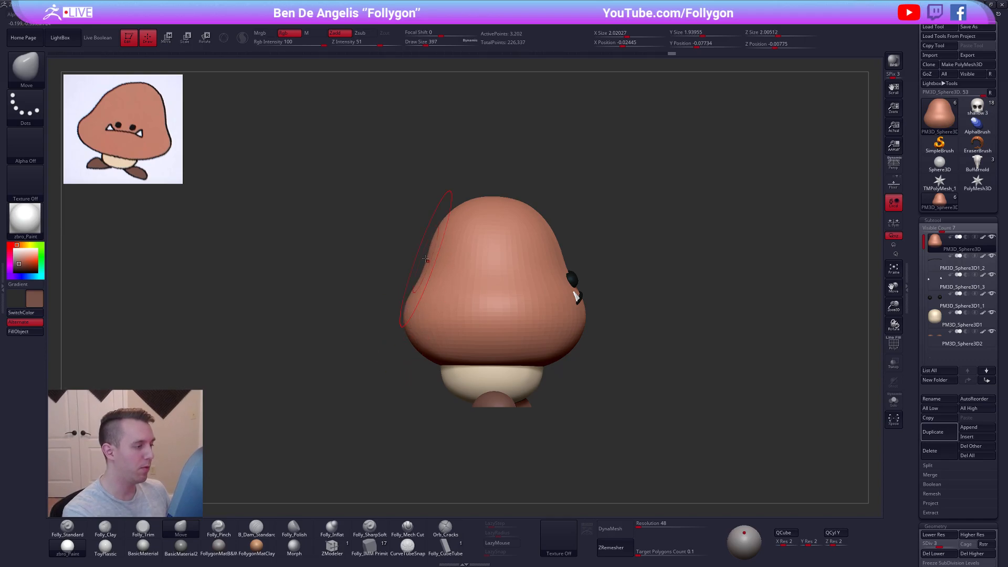
drag(560, 249, 556, 249)
Adjust the height of the cap's lower rim all around the body with the Move brush at draw size 350
key(space)
click(497, 362)
drag(499, 375, 499, 370)
right_drag(500, 370, 489, 364)
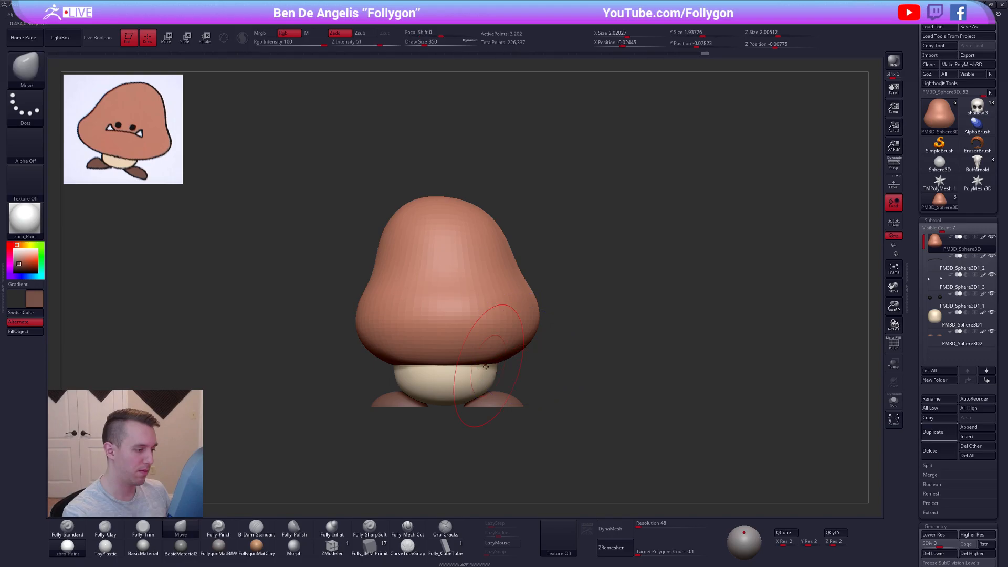
drag(461, 367, 462, 364)
right_drag(462, 363, 529, 355)
drag(529, 355, 529, 351)
right_drag(530, 352, 588, 346)
drag(495, 363, 496, 367)
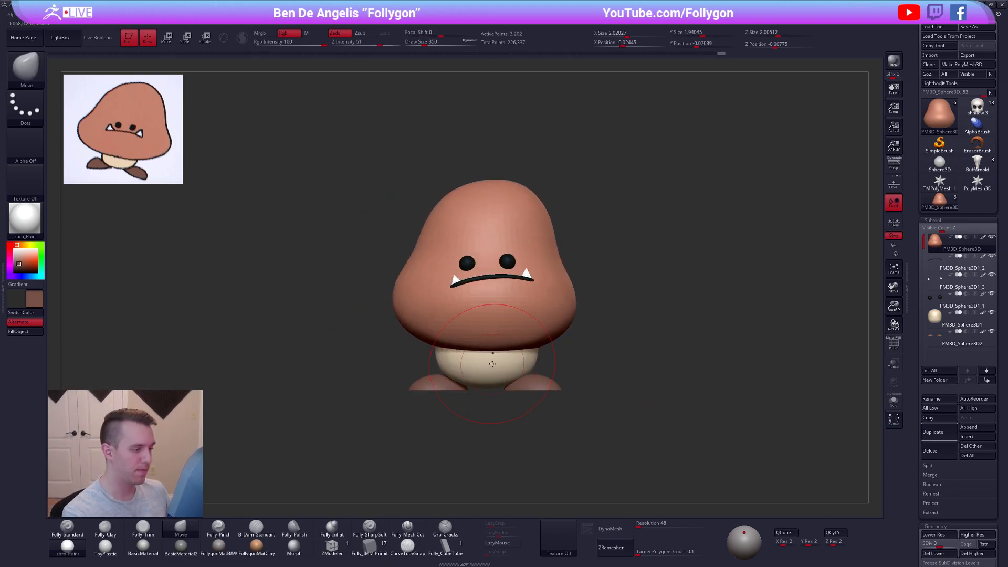
Reshape the upper shoulders of the cap around the crown with the Move brush at draw size 279
alt+right_drag(543, 353, 621, 343)
key(space)
alt+right_drag(632, 280, 587, 319)
key(space)
drag(585, 256, 590, 255)
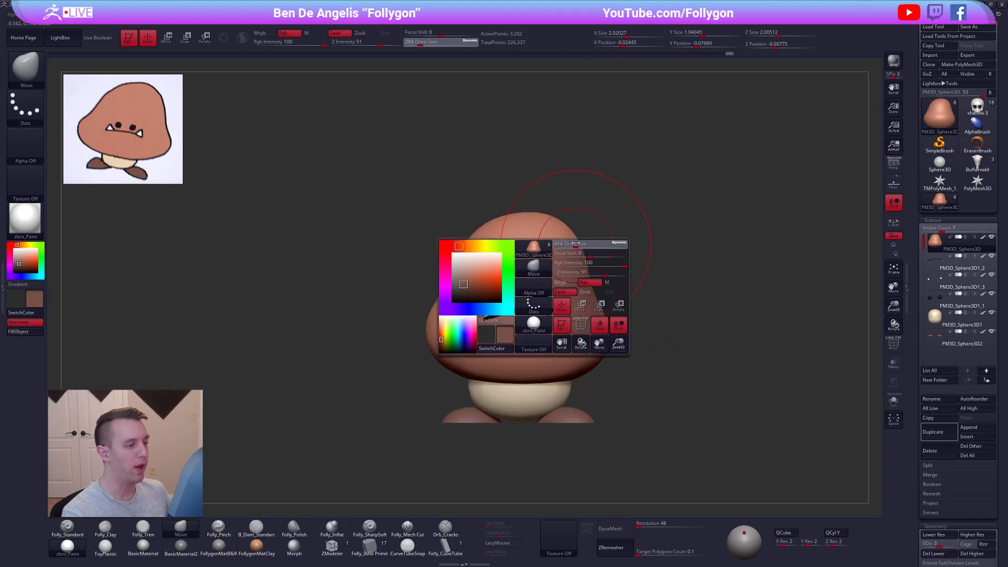
right_drag(630, 284, 595, 279)
right_drag(580, 227, 596, 234)
key(space)
drag(596, 234, 585, 234)
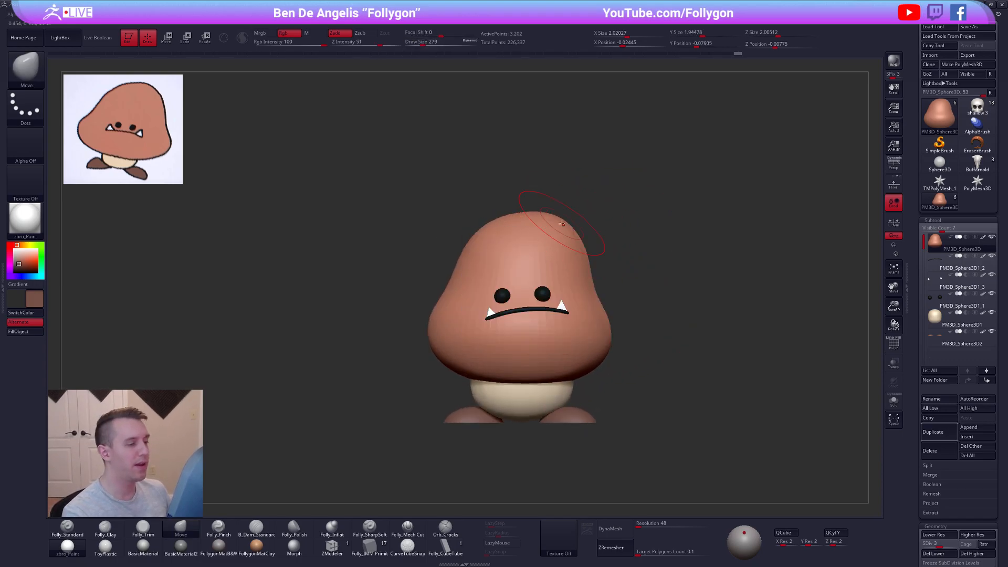
shift+drag(495, 235, 500, 239)
right_drag(499, 238, 533, 232)
shift+drag(461, 225, 465, 227)
Raise the cap back to subdivision level 5 and reduce the Move brush's draw size to 215
right_drag(465, 227, 487, 227)
alt+right_drag(487, 227, 525, 232)
key(space)
drag(487, 221, 497, 221)
shift+right_drag(495, 241, 463, 239)
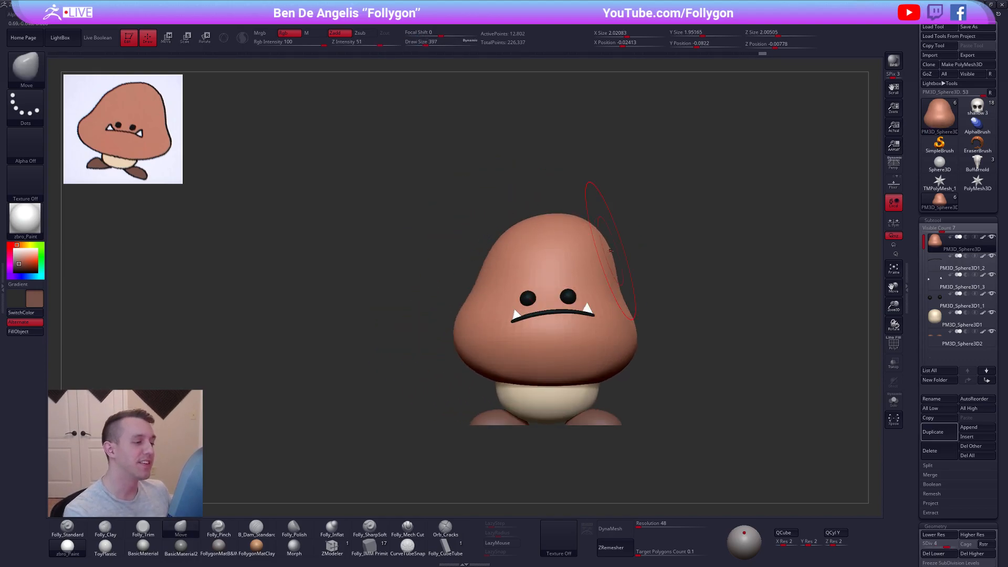
key(d)
key(d)
key(space)
drag(630, 286, 621, 286)
alt+right_drag(612, 251, 591, 221)
key(space)
drag(654, 288, 652, 289)
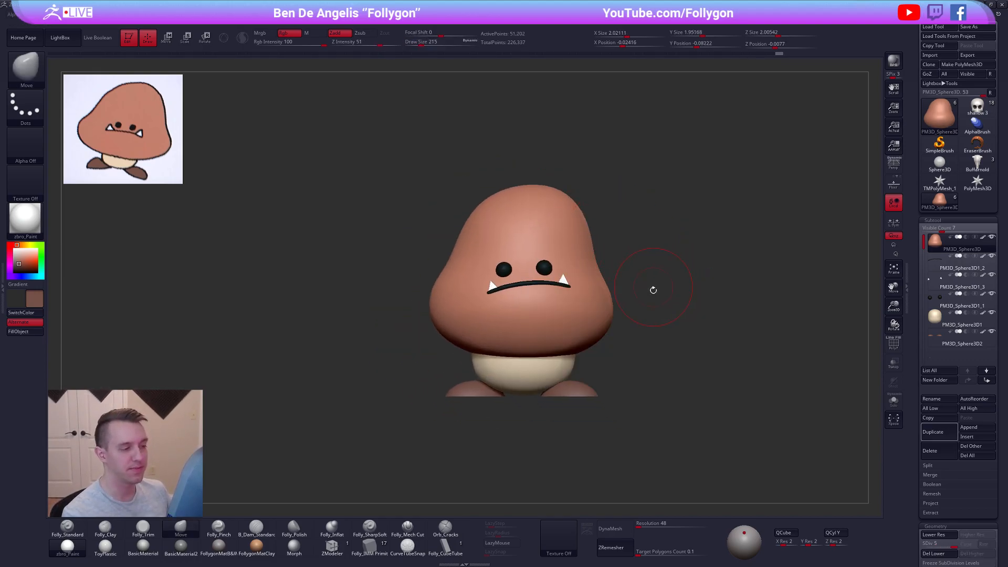
Lower the cream body to subdivision level 2 and reshape its lower edge with the Move brush at draw size 306
click(959, 320)
key(shift+d)
key(shift+d)
mouse_move(566, 374)
alt+right_down()
mouse_move(576, 337)
mouse_move(581, 357)
alt+right_up()
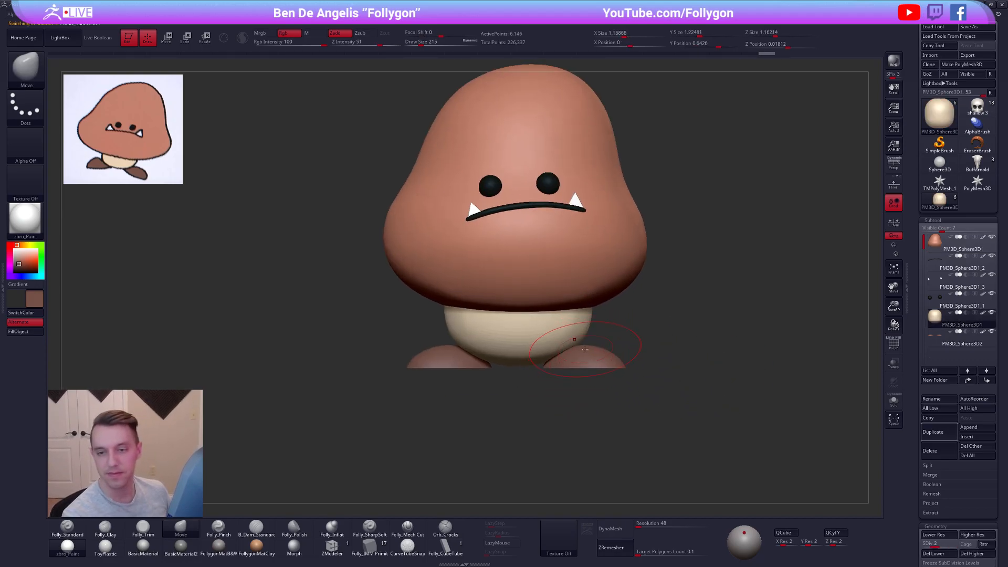
key(space)
drag(585, 334, 590, 335)
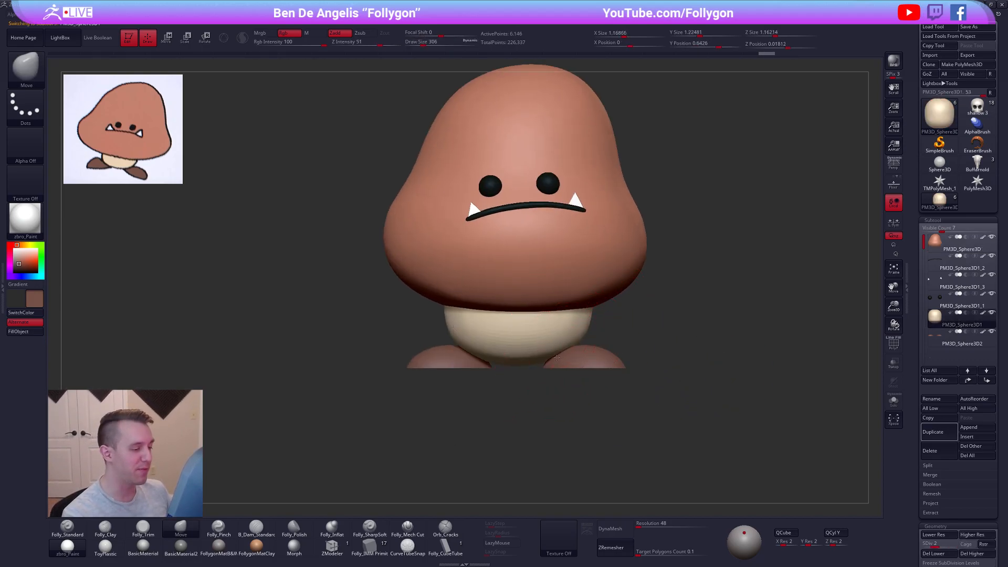
drag(468, 358, 467, 360)
shift+right_drag(467, 361, 564, 361)
drag(436, 337, 433, 340)
alt+right_drag(432, 340, 527, 341)
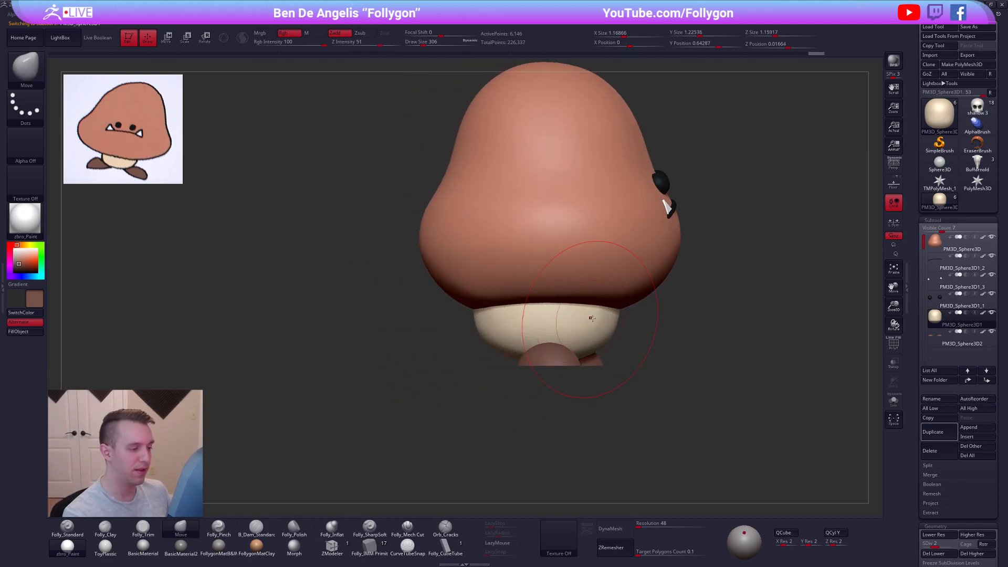
Push the body's underside slightly upward from the side and back with the Move brush
shift+right_drag(599, 337, 603, 355)
drag(607, 359, 605, 356)
shift+right_drag(604, 356, 559, 359)
drag(473, 347, 471, 344)
shift+right_drag(471, 345, 602, 346)
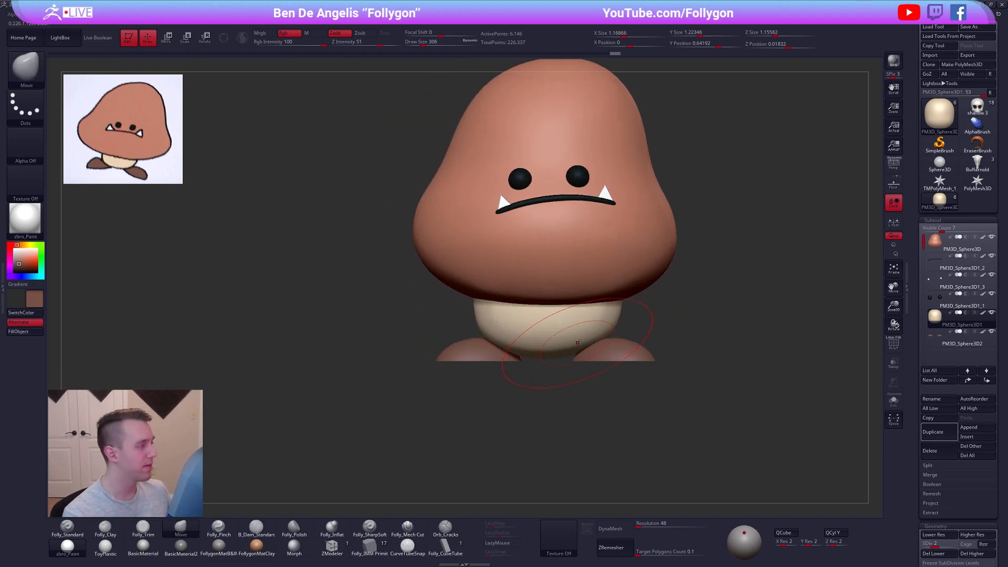
Nudge one side of the cream body inward with the Move brush at draw size 265
key(space)
drag(507, 346, 506, 346)
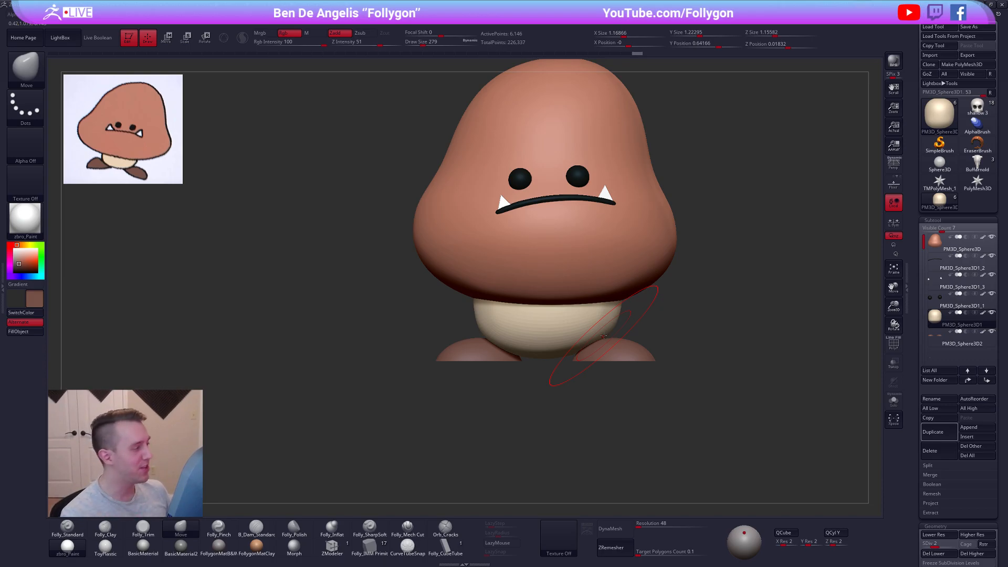
key(space)
key(alt+s)
key(space)
drag(618, 287, 617, 287)
key(alt+s)
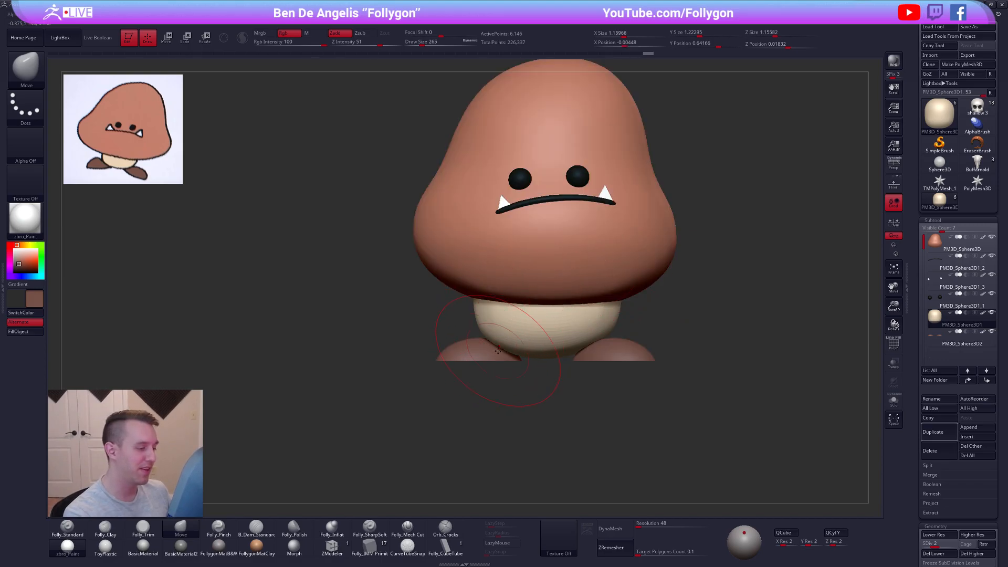
Raise the body to subdivision level 4 and smooth its side at draw size 227
key(space)
mouse_move(518, 410)
mouse_down()
mouse_move(562, 333)
mouse_move(601, 341)
mouse_move(590, 343)
mouse_up()
key(d)
key(d)
drag(651, 367, 569, 379)
shift+drag(585, 312, 599, 315)
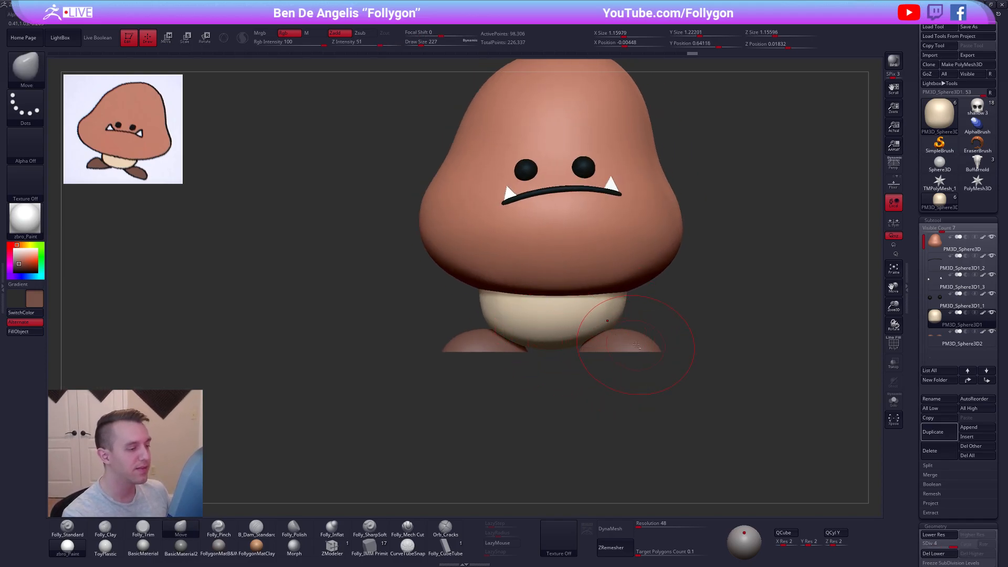
Select the feet, mask one of them and nudge the other slightly in height with a vertical Transpose Move line
alt+drag(667, 333, 642, 339)
click(939, 340)
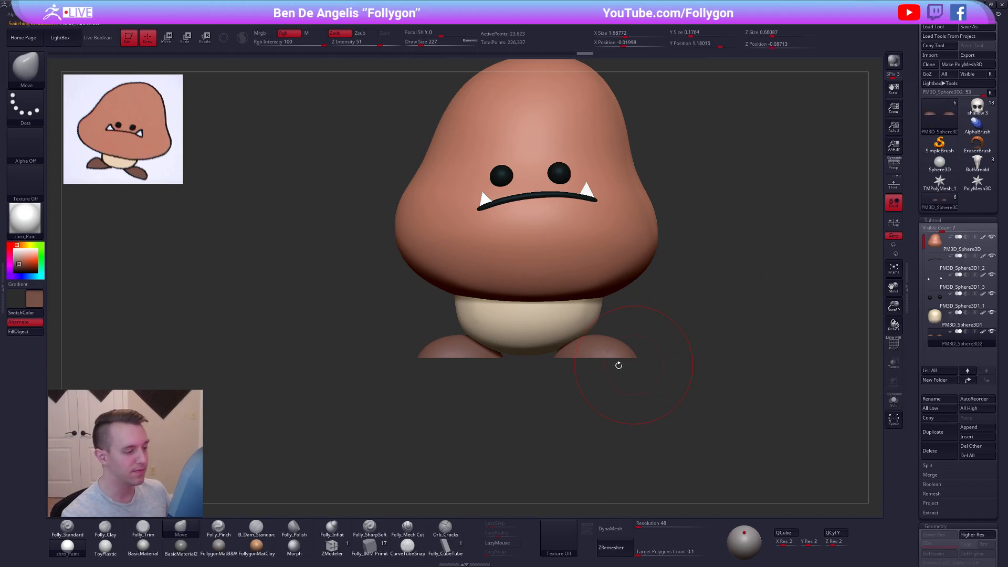
key(s)
drag(594, 349, 680, 344)
key(alt+s)
key(alt+s)
key(w)
shift+drag(600, 358, 597, 405)
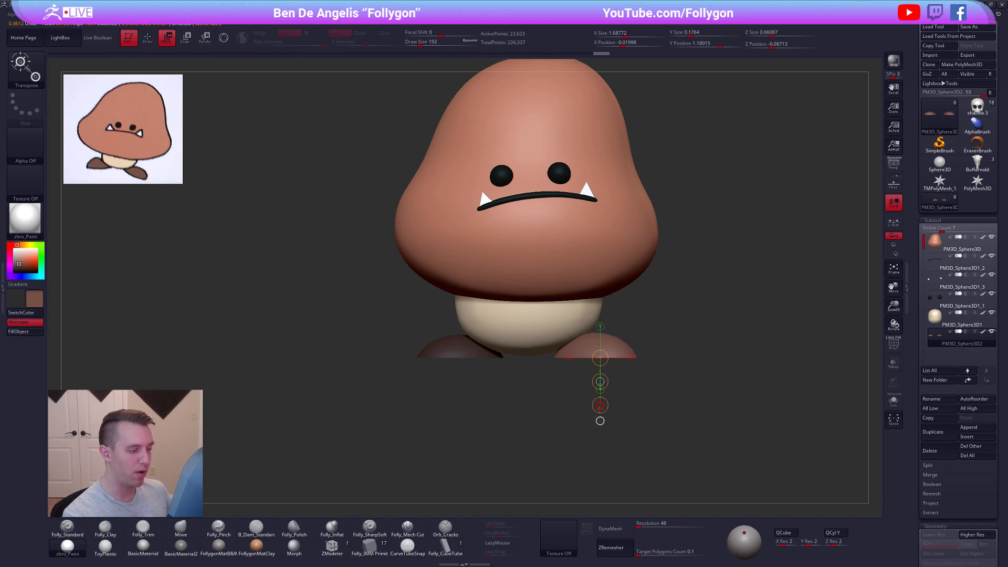
key(q)
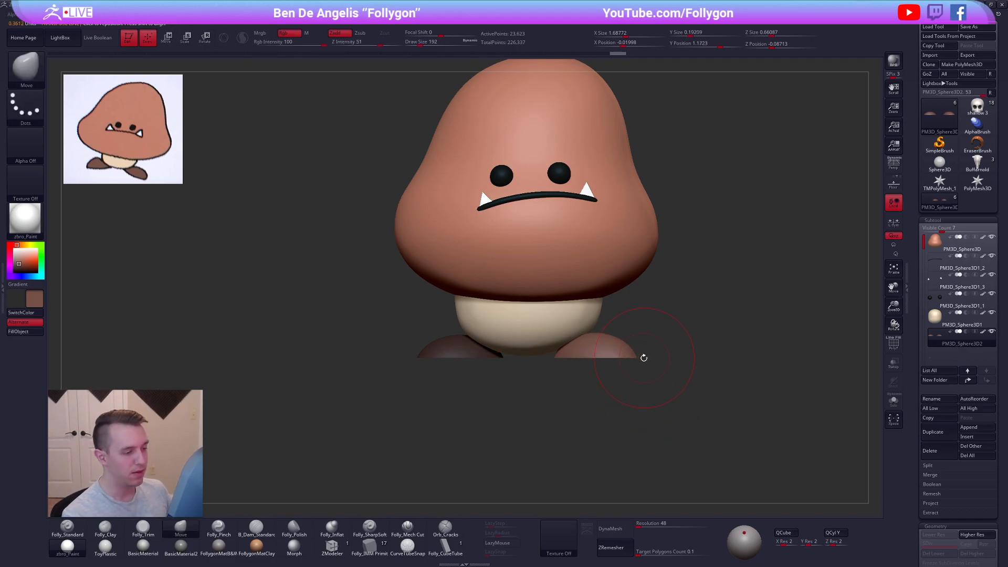
Invert the foot mask, adjust the opposite foot's height with Transpose Move, and clear the mask
ctrl+click(591, 378)
key(w)
shift+drag(469, 358, 470, 412)
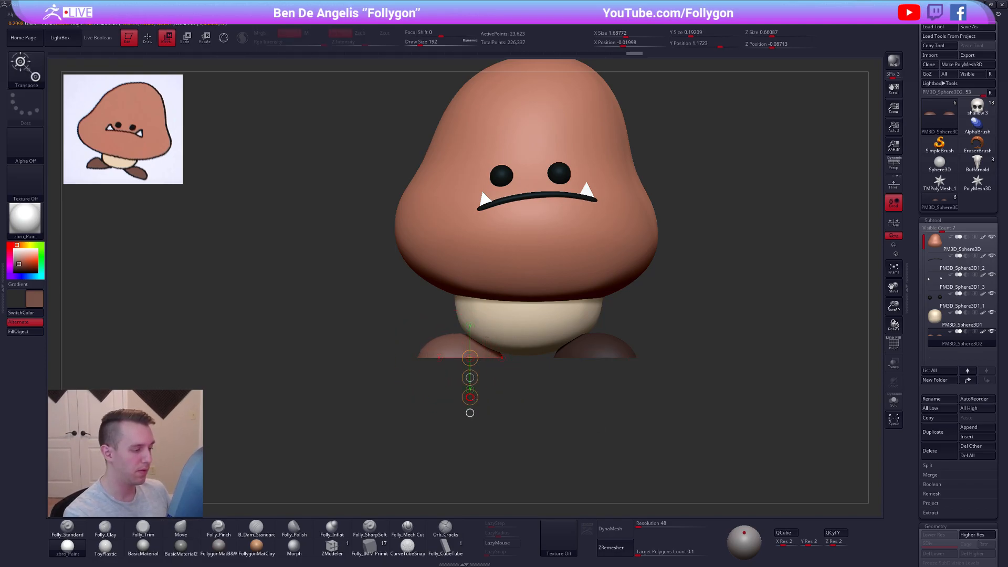
key(q)
mouse_move(613, 380)
ctrl+mouse_down()
mouse_move(675, 382)
mouse_move(649, 358)
ctrl+mouse_up()
key(w)
key(q)
mouse_move(696, 386)
alt+mouse_down()
mouse_move(667, 397)
mouse_move(682, 415)
mouse_move(726, 430)
mouse_move(656, 419)
alt+mouse_up()
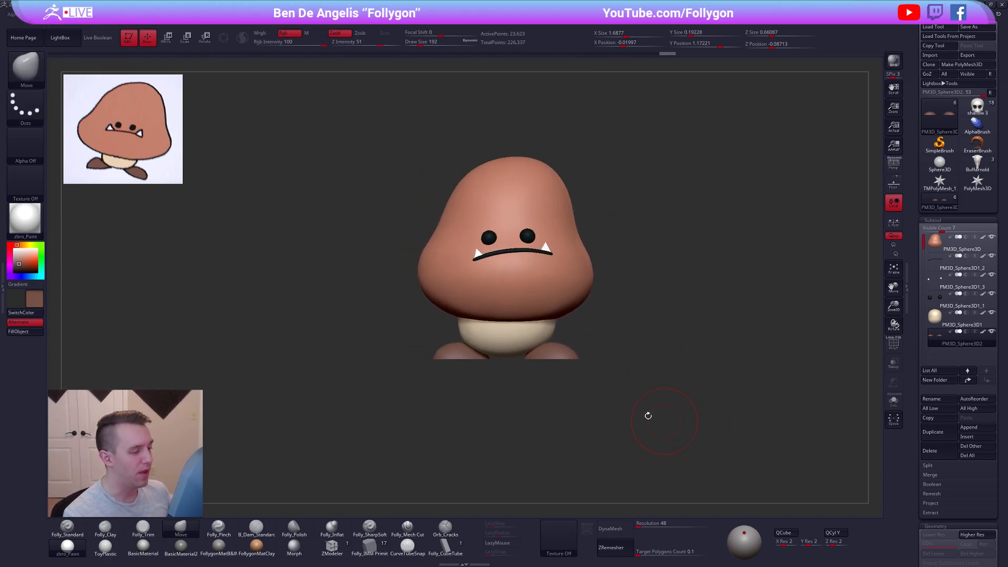
Shift both feet backward under the cream body with Transpose Move from a side view
alt+click(539, 336)
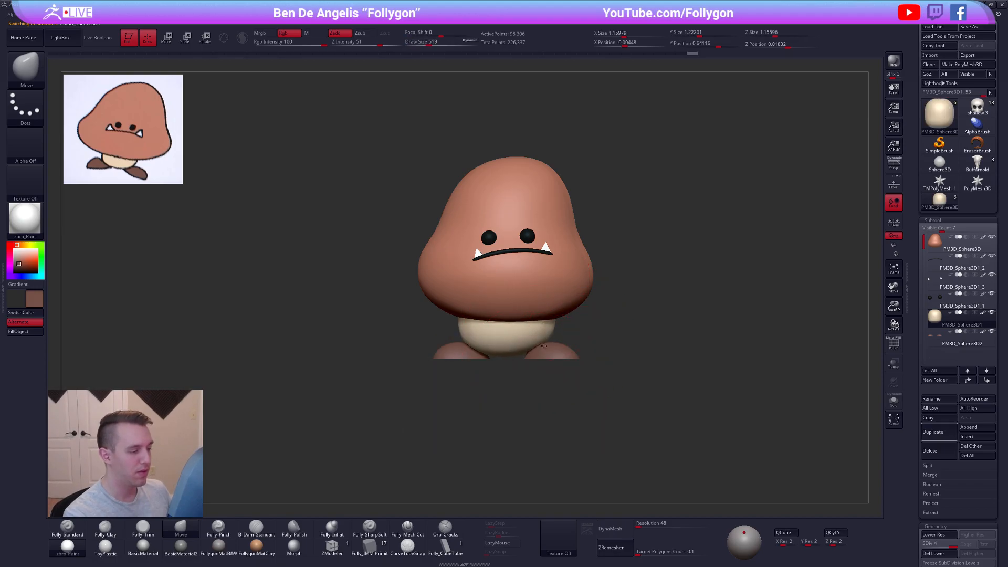
mouse_move(624, 367)
mouse_down()
mouse_move(568, 351)
mouse_move(561, 362)
mouse_up()
alt+click(541, 353)
key(w)
mouse_move(540, 354)
shift+mouse_down()
mouse_move(595, 354)
mouse_move(576, 354)
mouse_move(632, 378)
mouse_move(600, 327)
mouse_move(675, 371)
mouse_move(695, 396)
mouse_move(733, 407)
shift+mouse_up()
key(q)
key(space)
click(600, 322)
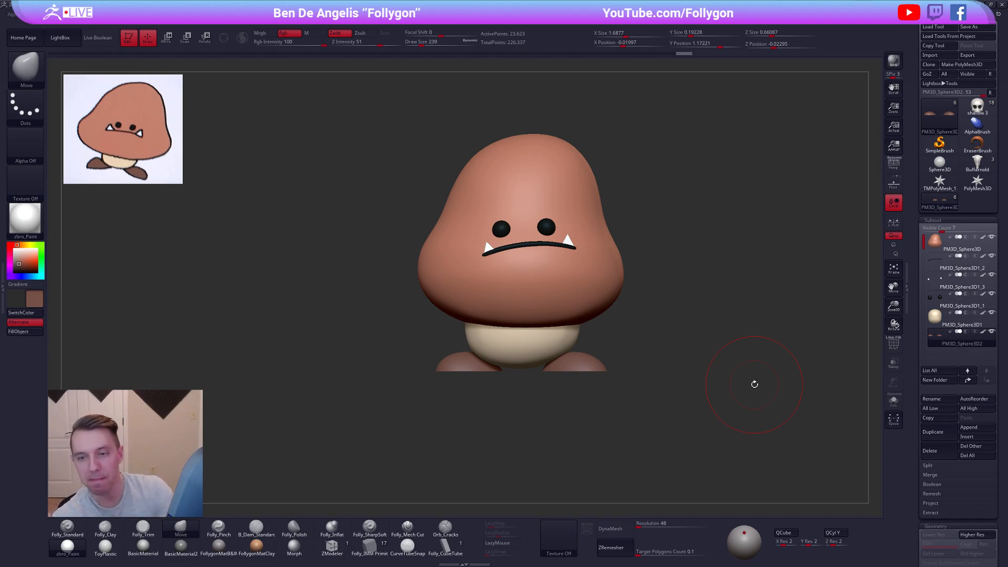
Select the eyes, switch to the Folly_Standard brush and fill them black with the ToyPlastic material
key(s)
drag(708, 266, 694, 268)
click(942, 302)
key(1)
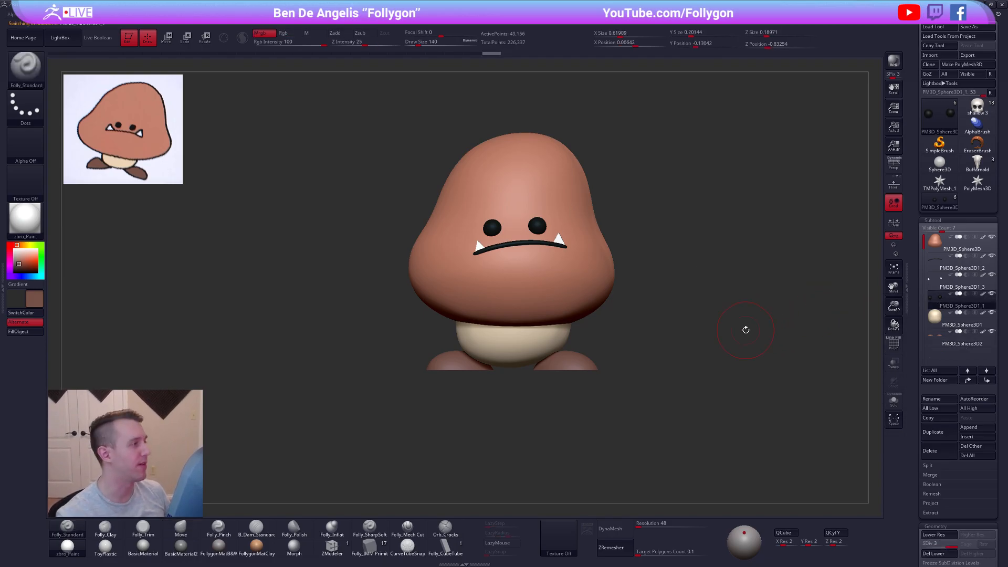
click(104, 546)
click(30, 335)
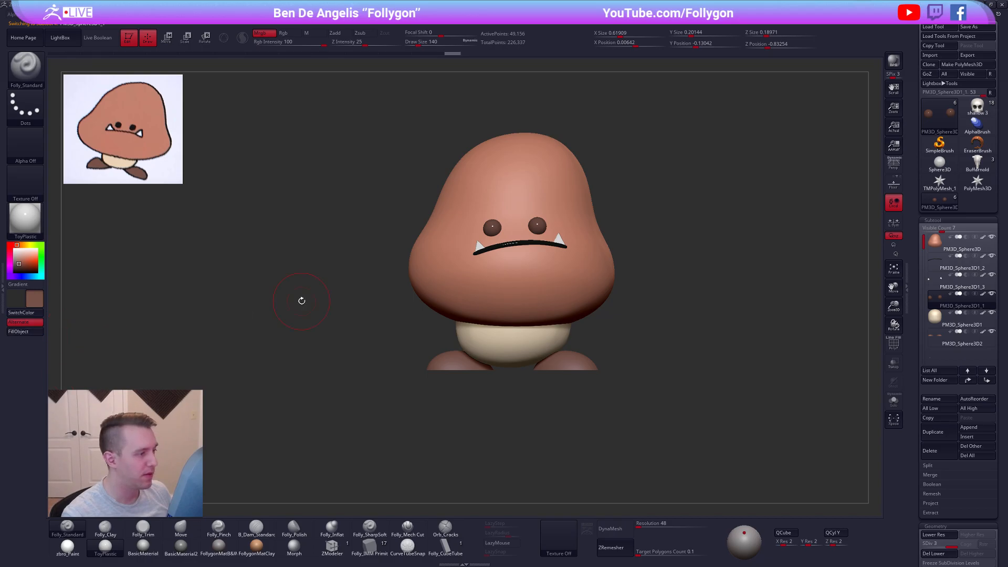
click(15, 276)
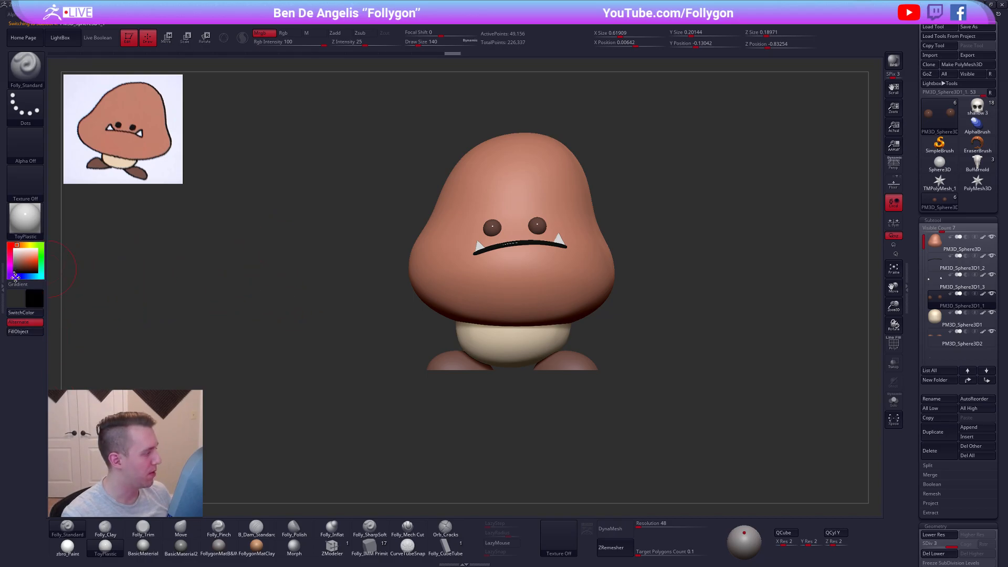
click(19, 332)
mouse_move(499, 266)
right_down()
mouse_move(518, 265)
mouse_move(475, 257)
right_up()
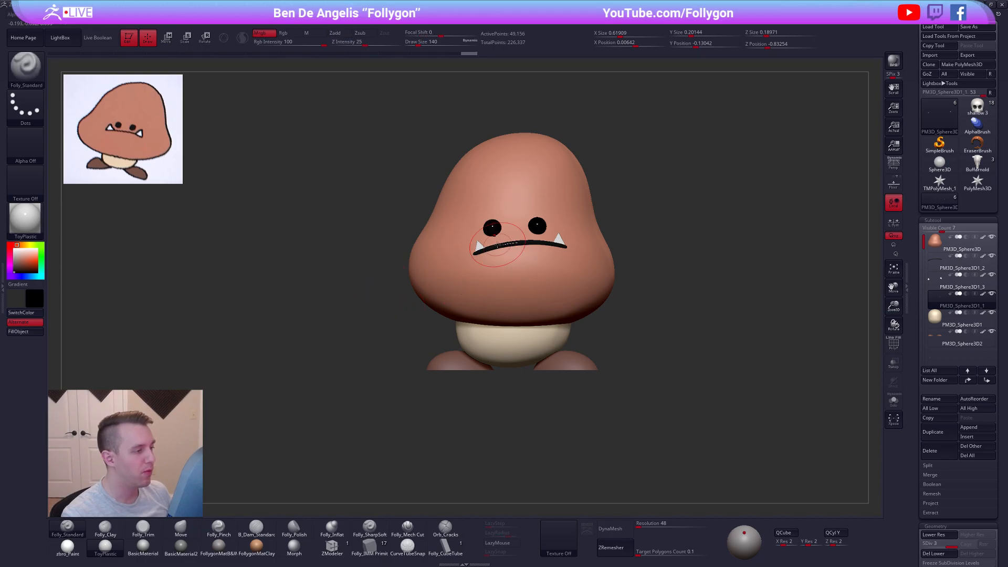
Refill the eyes black with the zbro_Paint material and fill the mouth line the same way
click(68, 546)
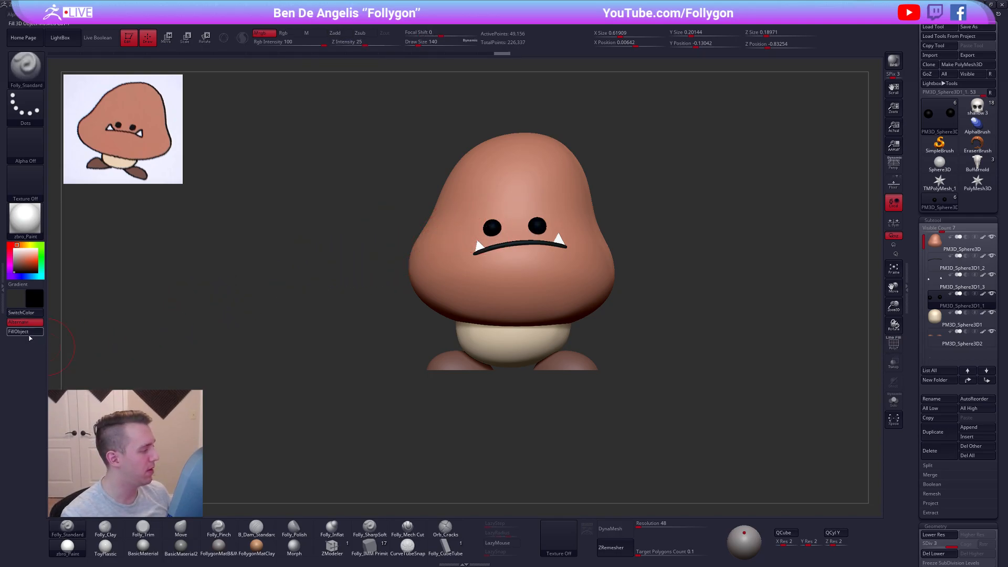
ctrl+right_drag(465, 233, 477, 263)
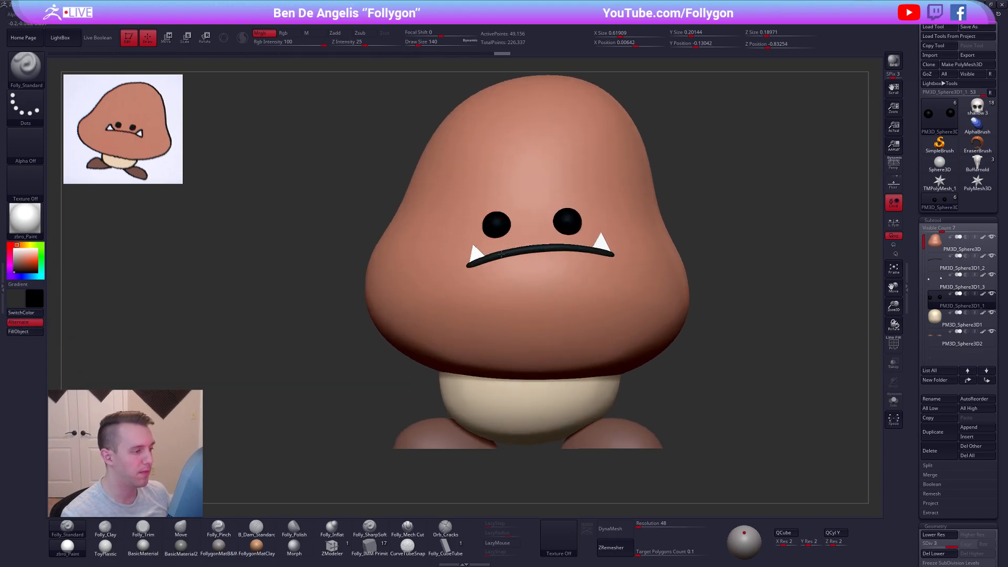
alt+click(502, 255)
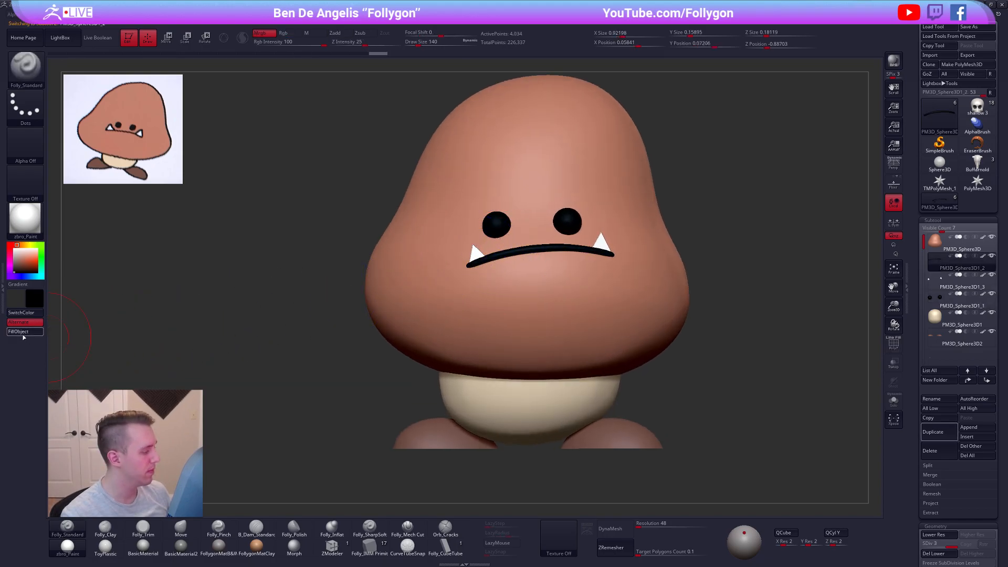
Select the teeth and fill them pure white with the zbro_Paint material
click(106, 547)
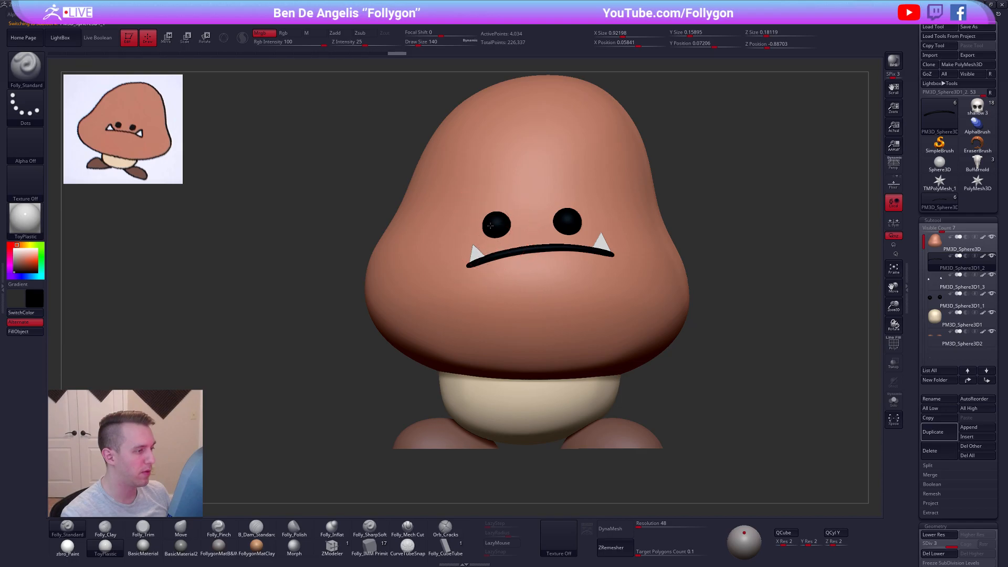
alt+click(496, 224)
key(ctrl)
alt+click(476, 254)
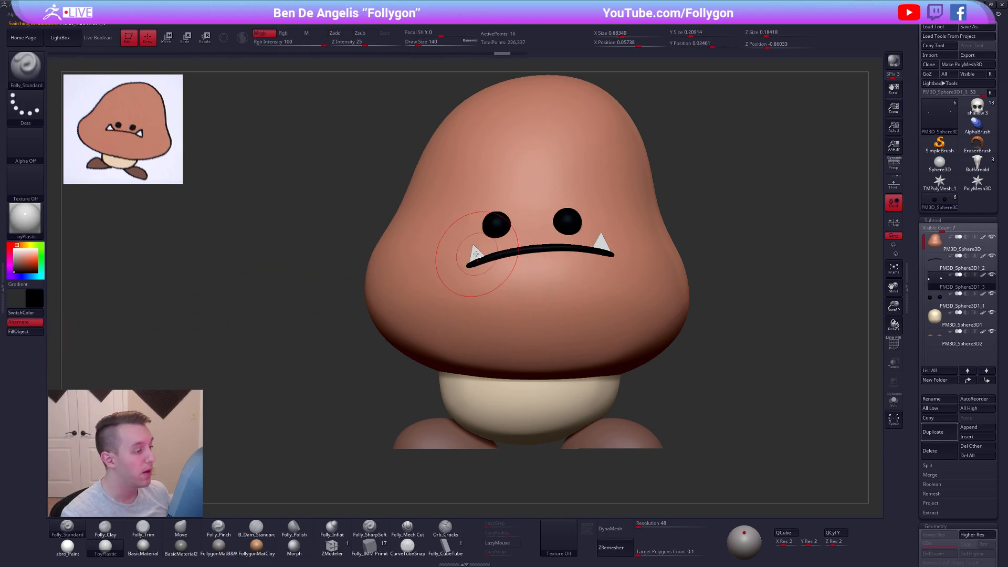
click(80, 544)
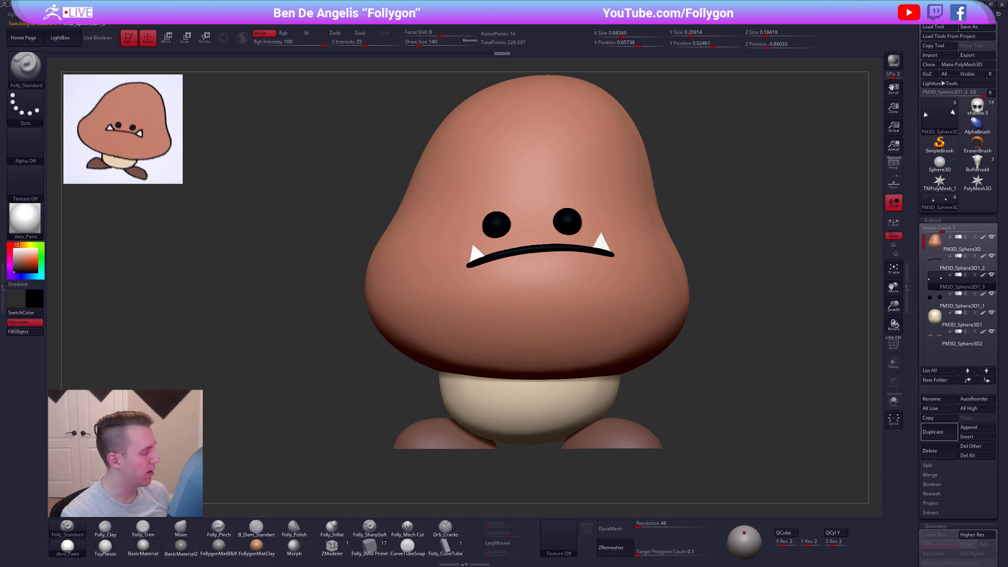
click(14, 248)
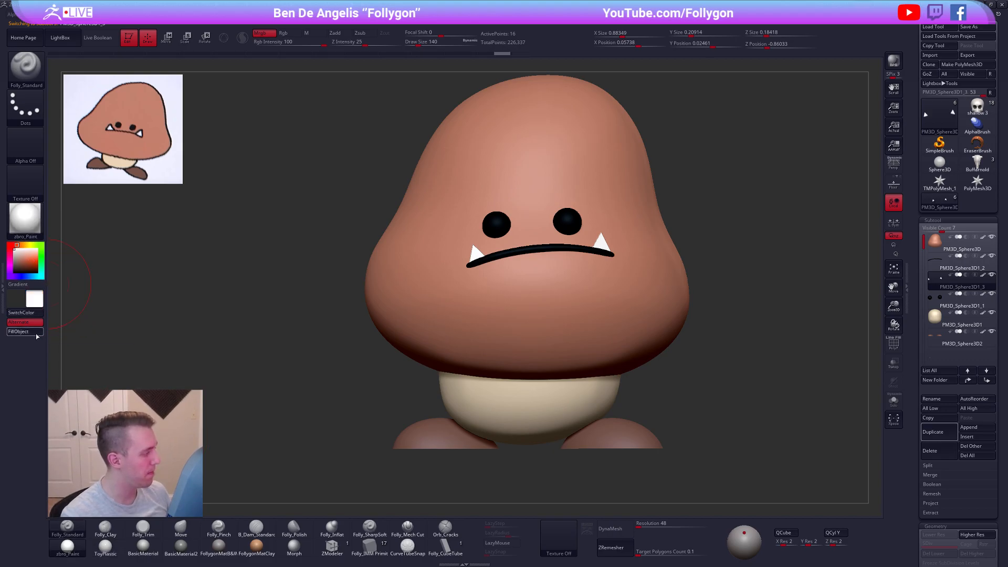
alt+right_drag(568, 234, 536, 271)
right_drag(669, 345, 603, 309)
right_drag(604, 308, 641, 311)
drag(648, 311, 605, 300)
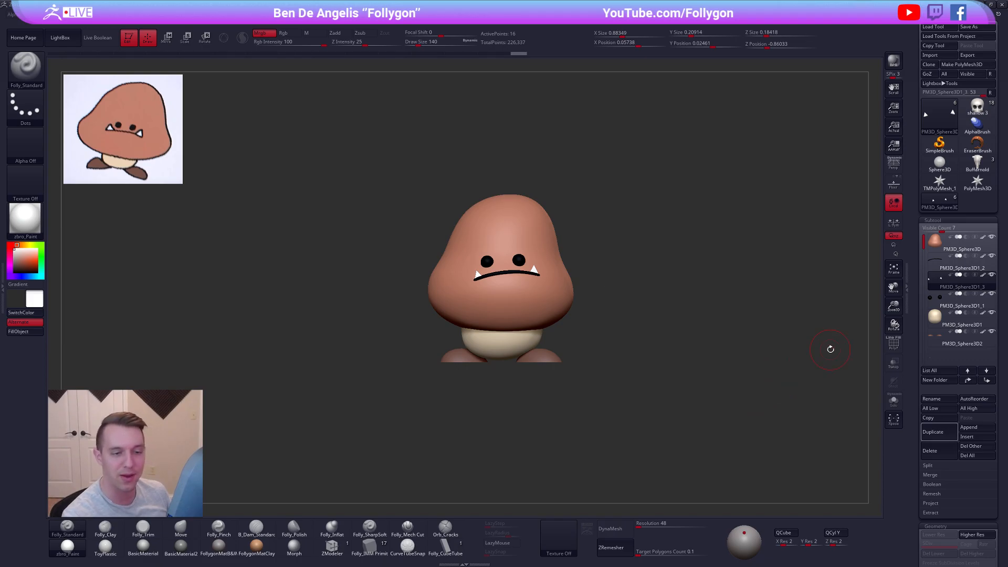
Select the mushroom cap, hide the reference drawing and set the brush draw size to 181
click(938, 246)
mouse_move(741, 445)
mouse_down()
mouse_move(579, 494)
mouse_move(592, 504)
mouse_up()
key(ctrl+shift+space)
key(ctrl+shift+space)
key(space)
drag(643, 330, 646, 330)
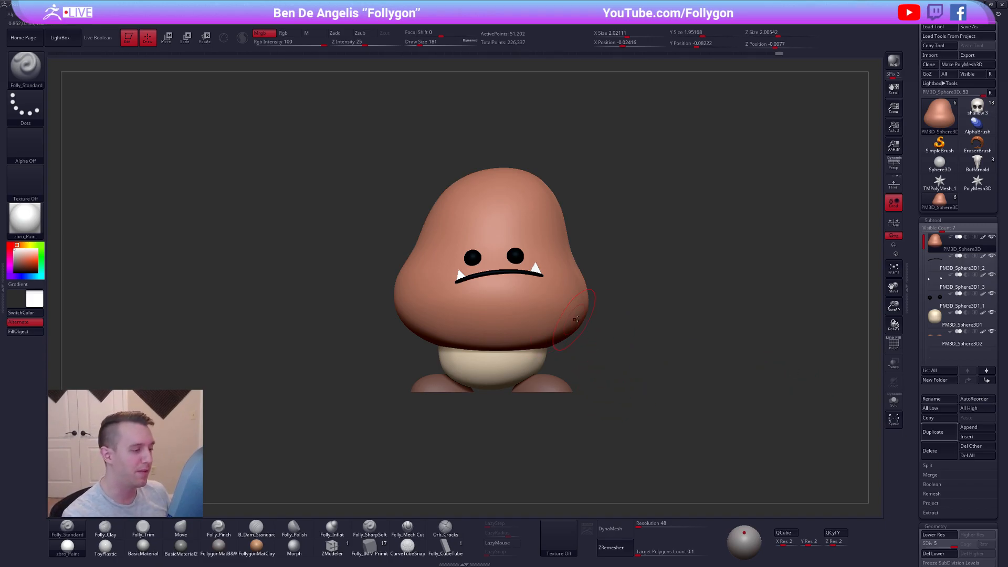
alt+drag(665, 327, 666, 339)
Duplicate the mushroom cap and delete the copy's lower subdivision levels
click(933, 431)
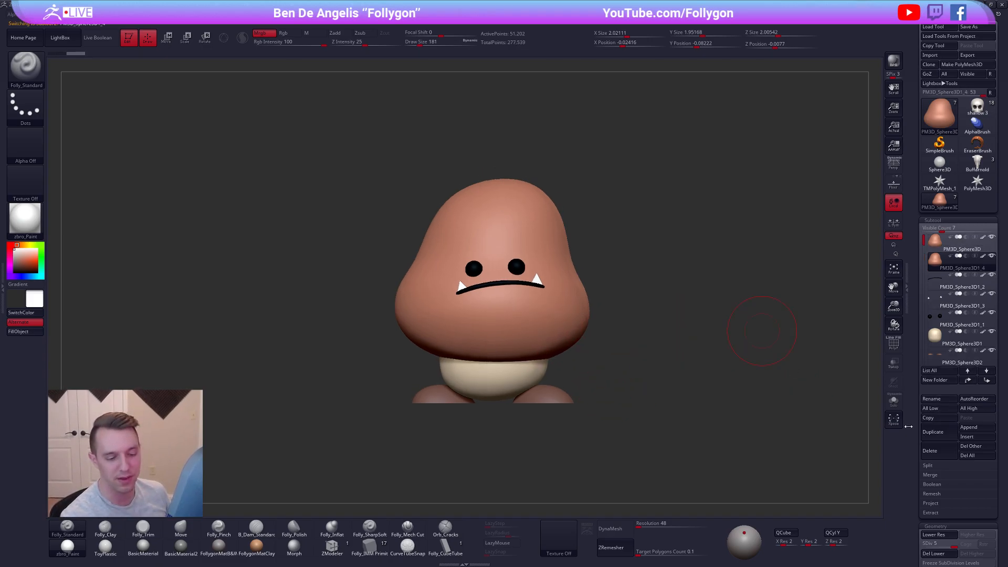
scroll(930, 462, down, 3)
drag(929, 474, 922, 474)
scroll(932, 475, up, 3)
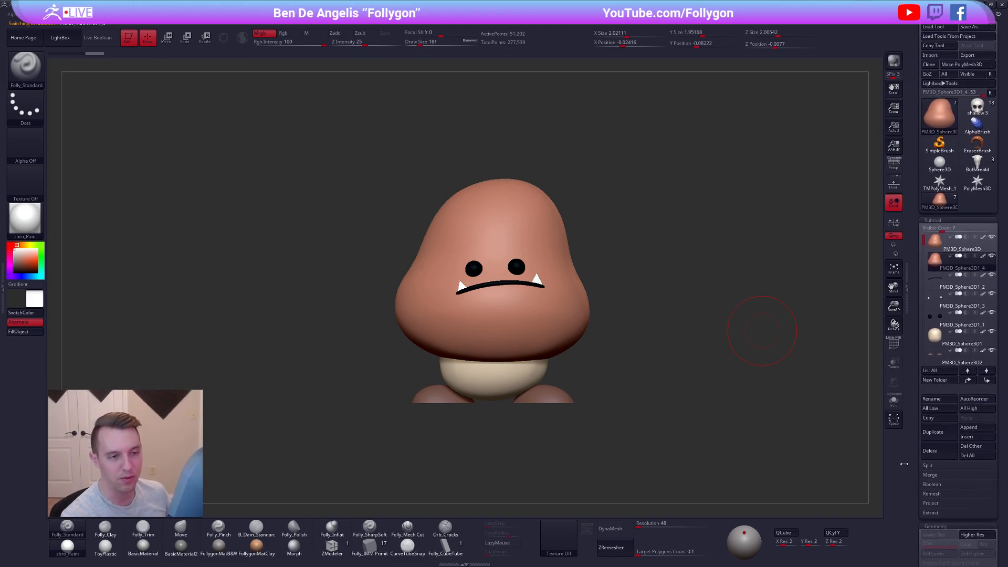
Insert a sphere above the duplicated cap using Insert Sphere from the Folly_IMM Primitives brush
click(373, 547)
key(m)
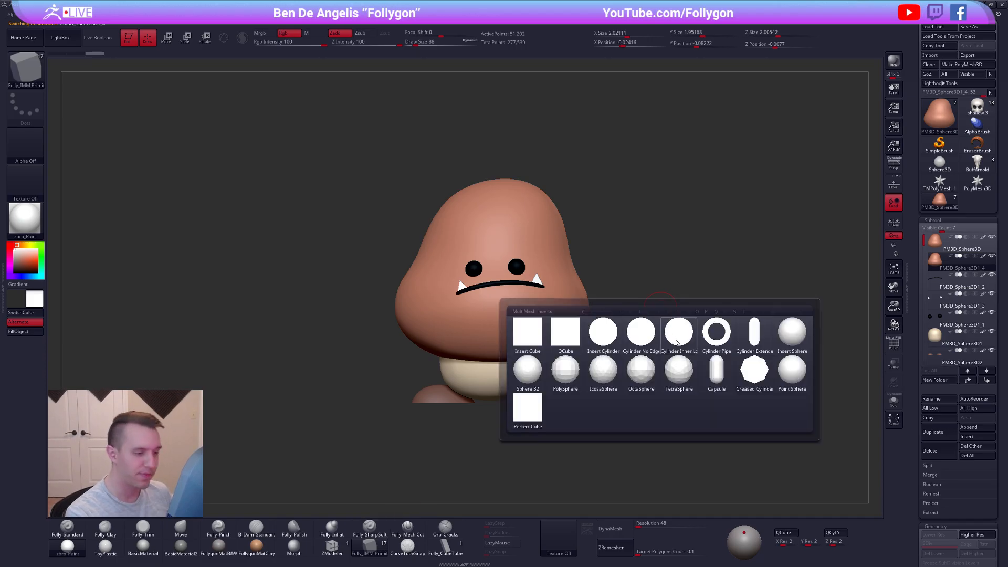
click(790, 336)
mouse_move(526, 215)
alt+right_down()
mouse_move(546, 262)
mouse_move(531, 336)
alt+right_up()
key(space)
mouse_move(513, 227)
mouse_down()
mouse_move(522, 225)
mouse_move(514, 273)
mouse_up()
right_drag(336, 493, 338, 450)
key(ctrl+s)
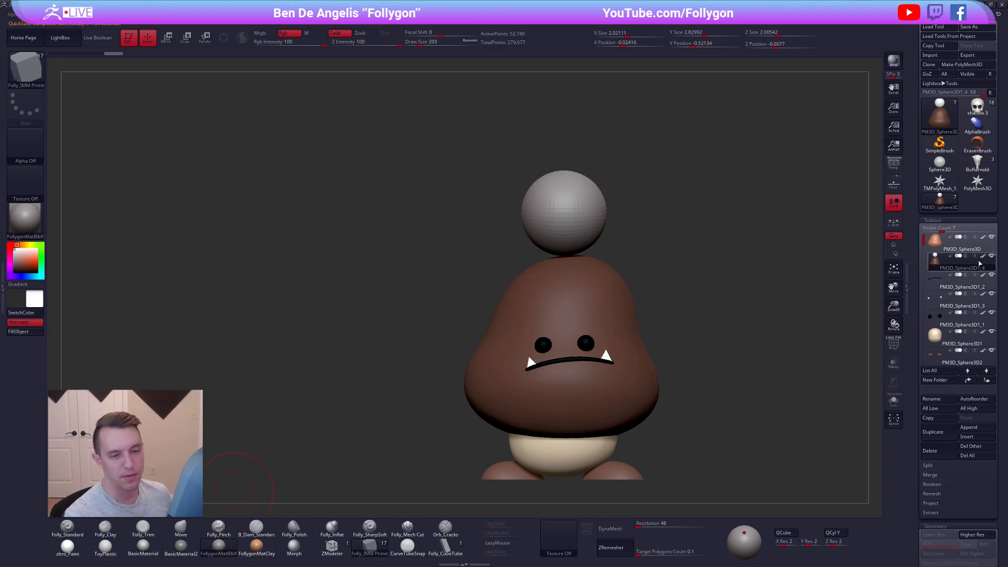
Isolate the inserted sphere and delete the duplicated cap geometry from its subtool
alt+click(592, 224)
key(shift+f)
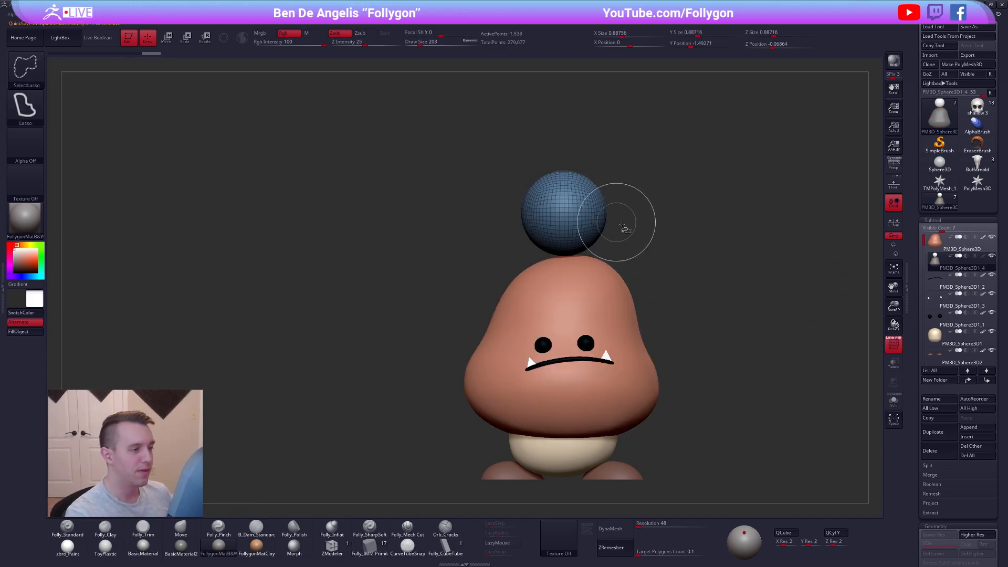
key(shift+f)
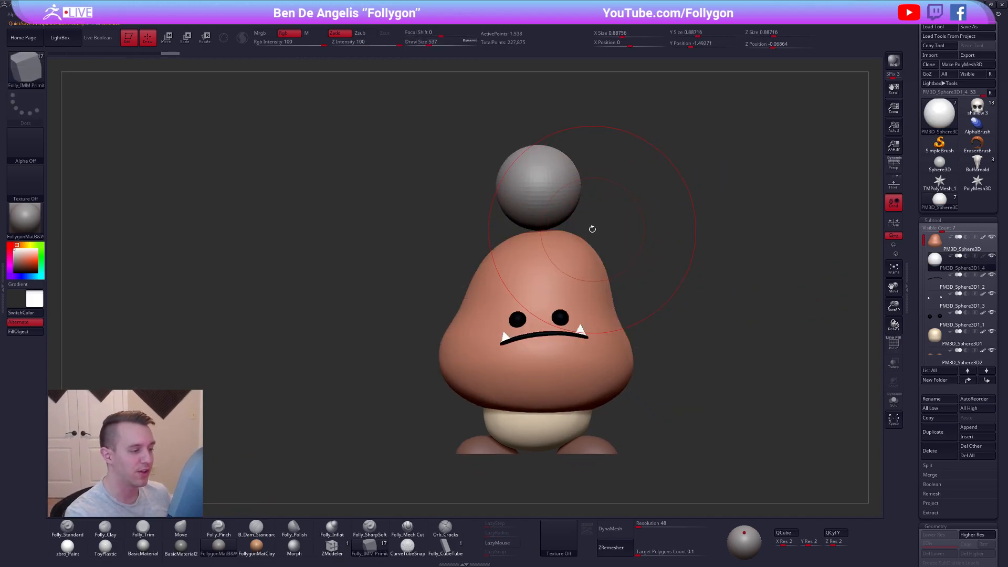
Lower the sphere onto the top of the mushroom cap with Transpose Move
key(w)
drag(566, 194, 567, 280)
drag(566, 236, 566, 260)
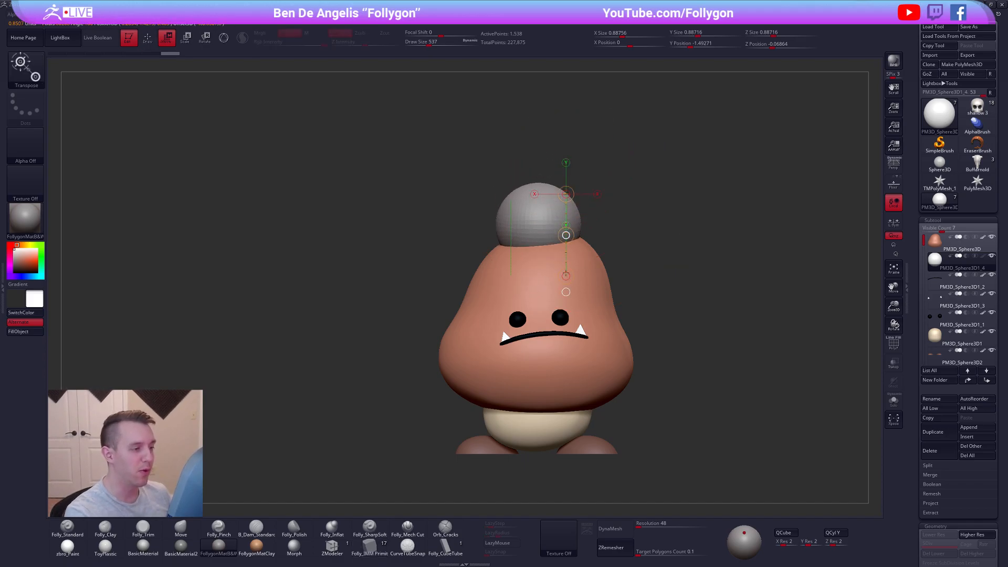
key(q)
shift+right_drag(583, 236, 581, 268)
Shape the sphere into a hat form around the cap's top with the Move brush from several angles
drag(573, 196, 576, 177)
key([)
mouse_move(546, 254)
mouse_down()
mouse_move(546, 262)
mouse_move(577, 239)
mouse_up()
drag(577, 185, 581, 181)
mouse_move(586, 250)
shift+right_down()
mouse_move(589, 225)
mouse_move(599, 250)
mouse_move(557, 258)
shift+right_up()
key(space)
drag(593, 278, 582, 278)
Adjust the hat form's fit on the head with a vertical Transpose Move line
key(shift+s)
key(w)
mouse_move(517, 265)
shift+mouse_down()
mouse_move(517, 324)
mouse_move(516, 310)
shift+mouse_up()
shift+right_drag(560, 324, 583, 327)
key(q)
key(shift+s)
alt+right_drag(636, 362, 603, 335)
mouse_move(603, 335)
ctrl+right_down()
mouse_move(617, 314)
mouse_move(599, 295)
ctrl+right_up()
Switch to Google Chrome and search for "goomba hat" in a new tab
key(alt+Tab)
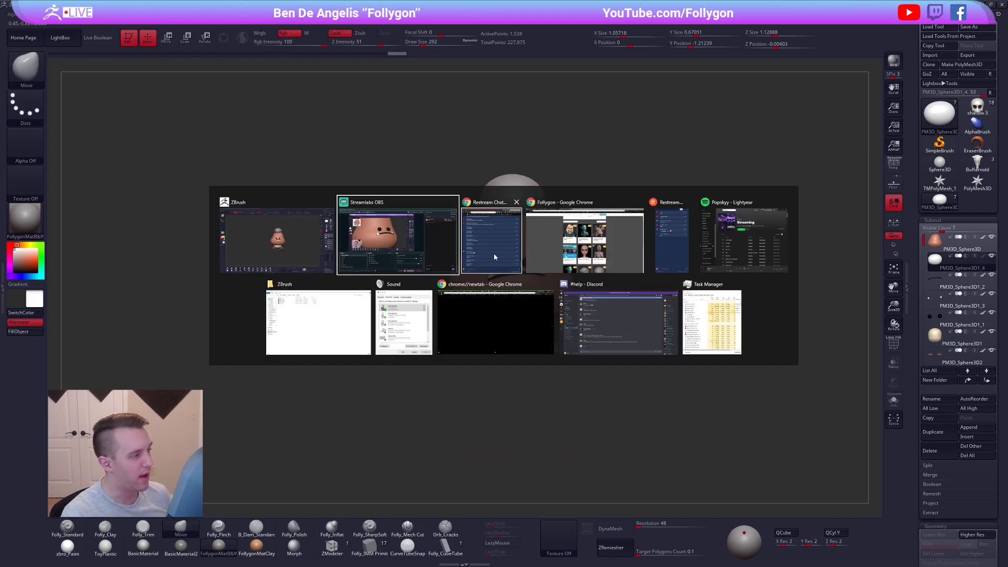
click(537, 245)
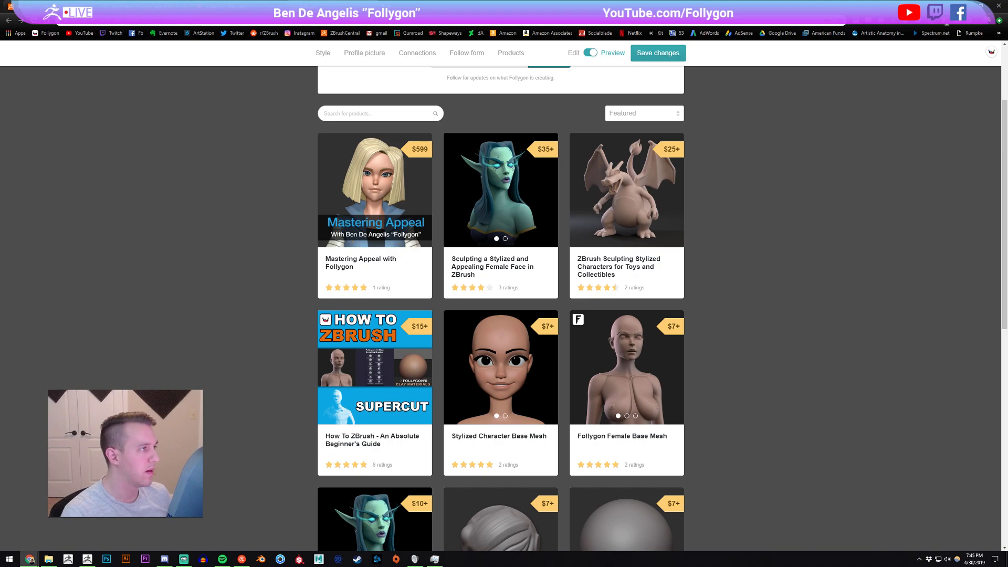
key(ctrl+t)
text(goomba)
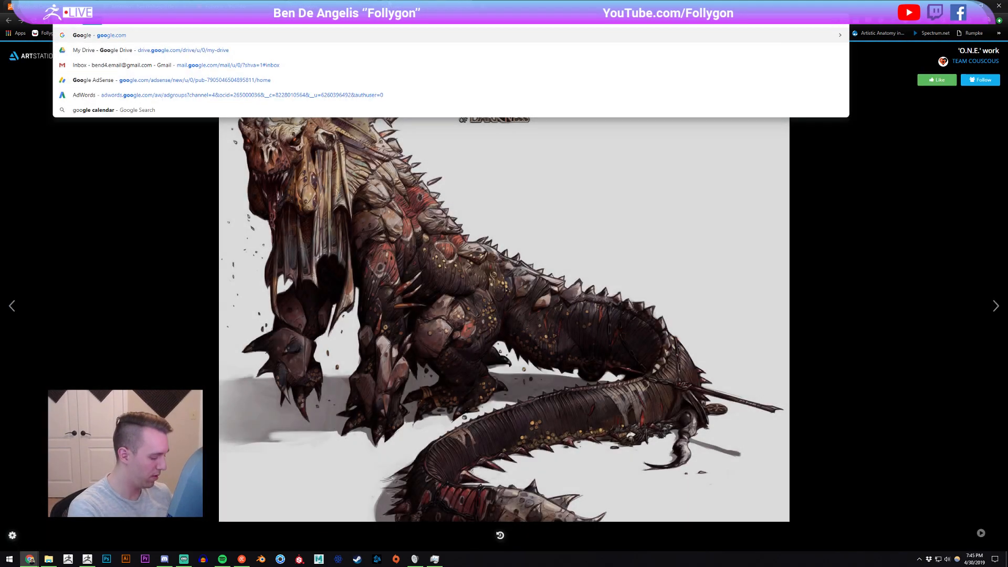
text( hat)
key(Return)
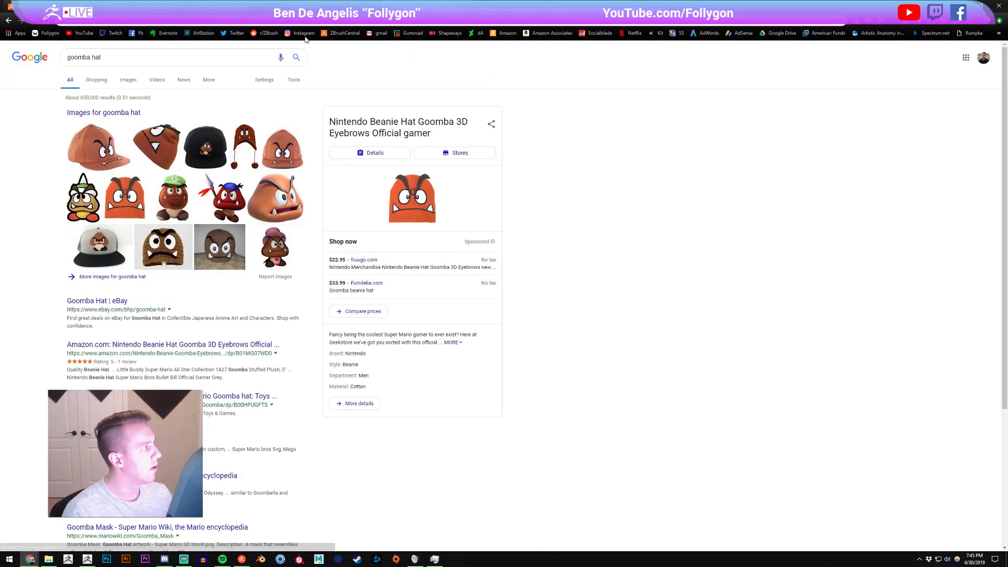
Refine the search to "goomba wearing hat" and open the image of the Goomba plush wearing a Mario hat
click(117, 54)
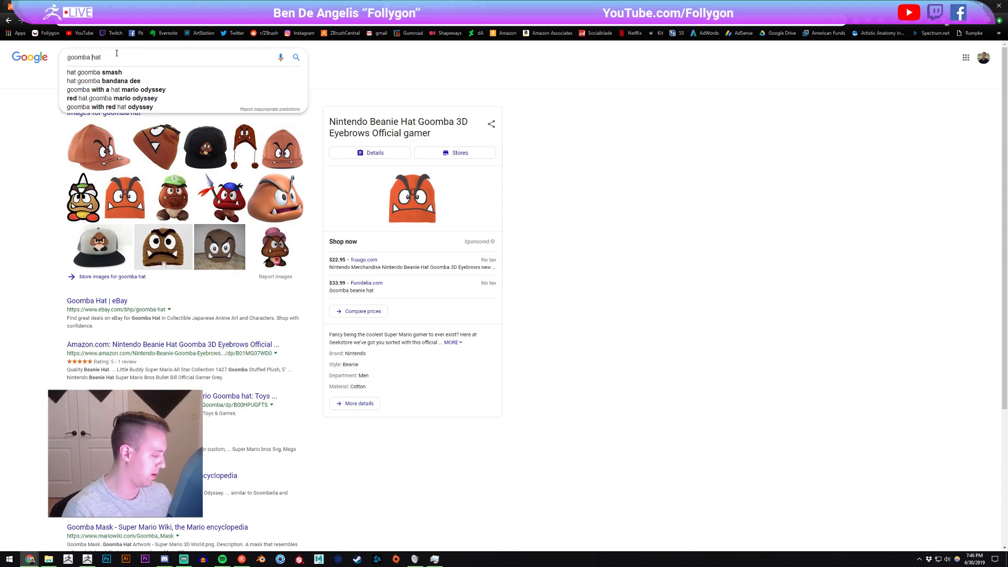
text(wearing)
key(Return)
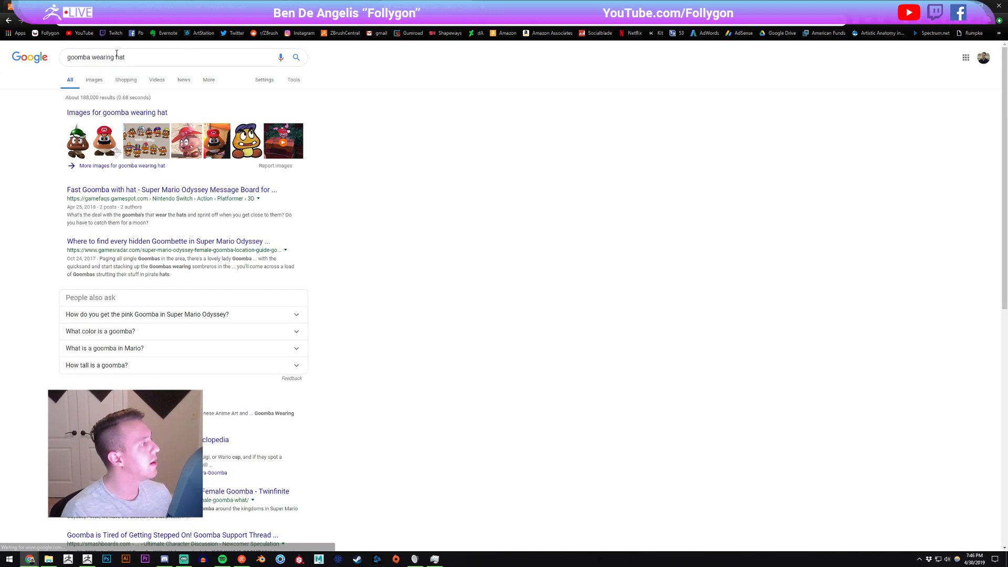
click(98, 82)
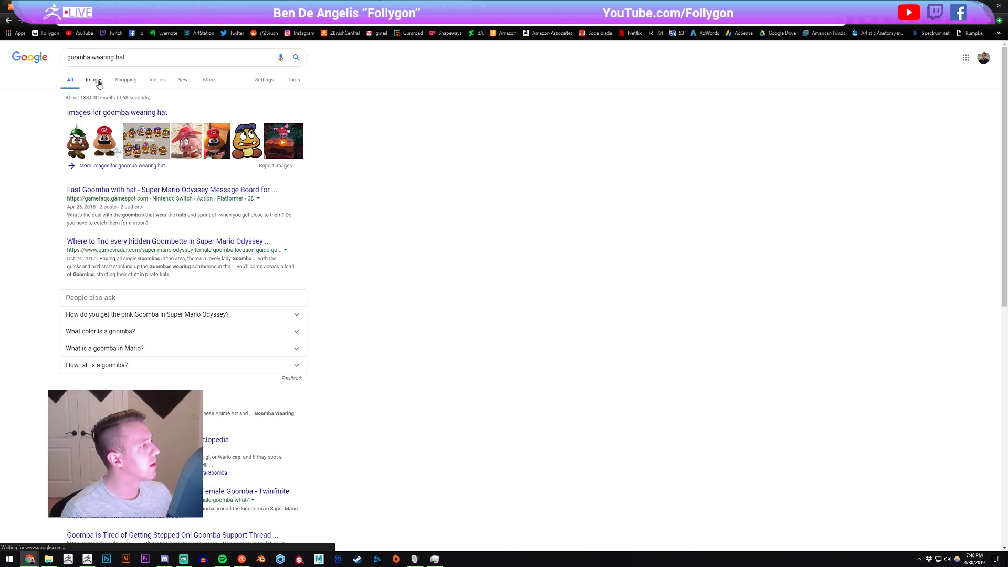
click(56, 151)
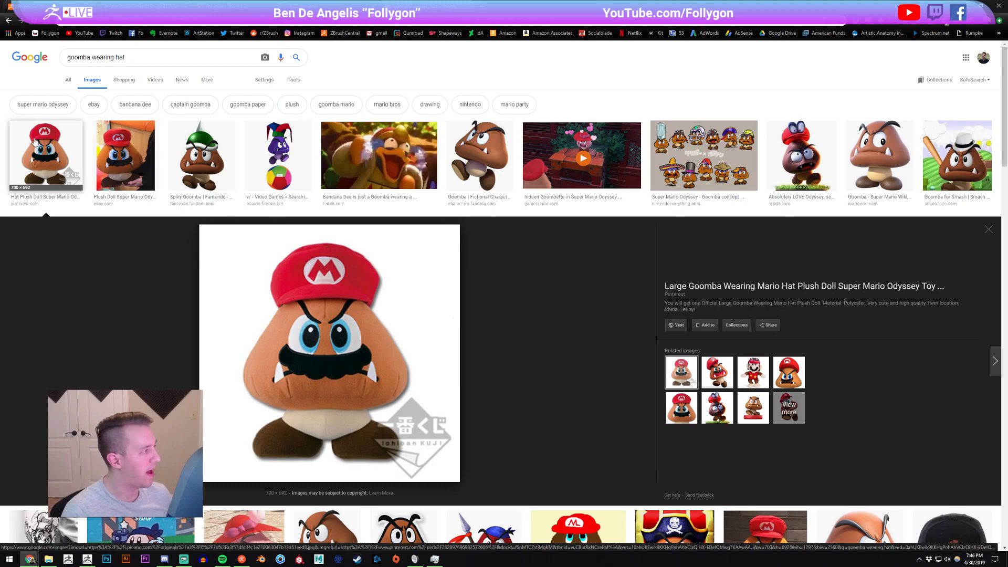
Browse the goomba-wearing-hat image results for hat styles, view the Super Mario Odyssey Goomba concept art, and close the search tab
click(50, 147)
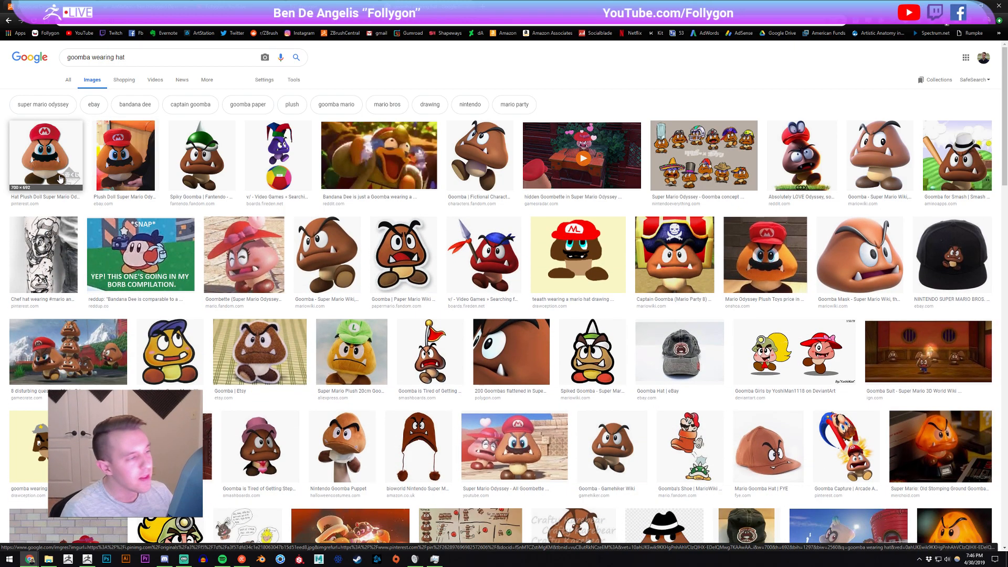
click(252, 262)
click(272, 161)
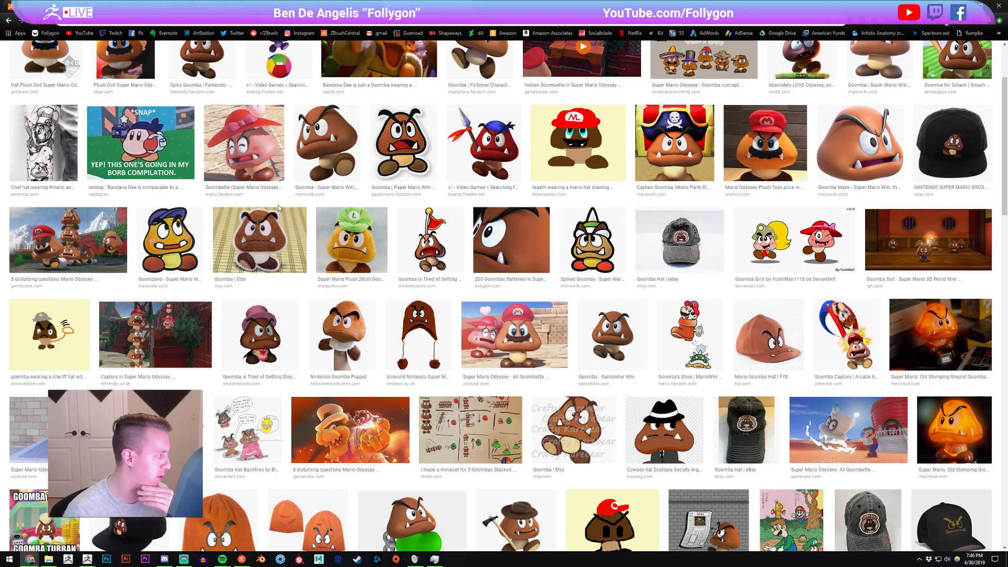
scroll(279, 208, down, 3)
scroll(509, 231, down, 2)
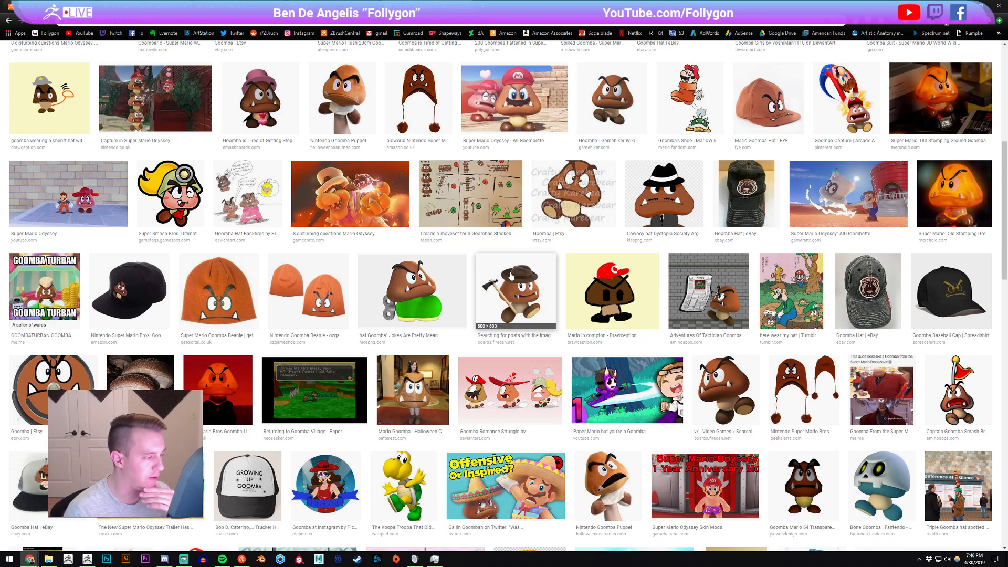
click(414, 391)
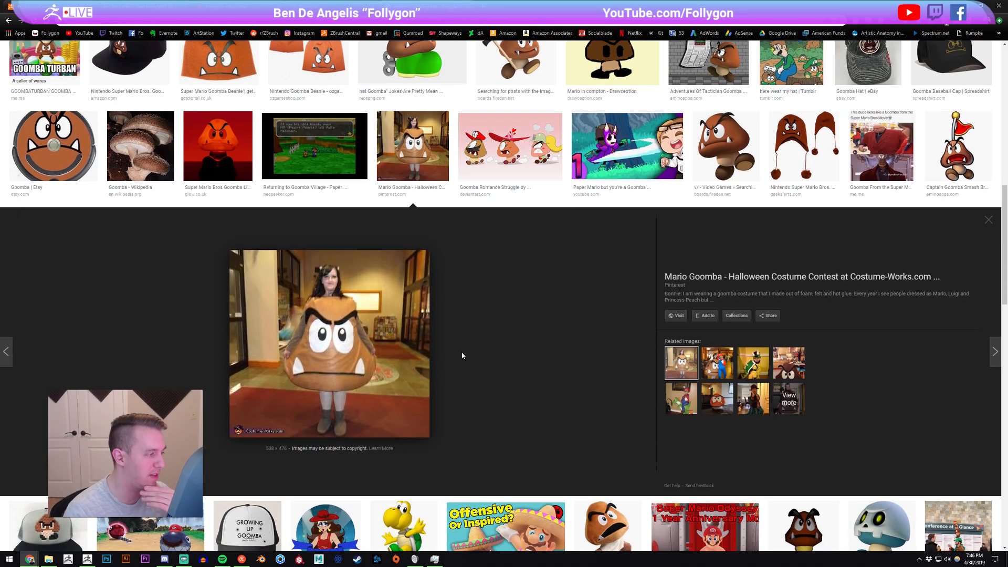
scroll(462, 355, up, 4)
key(Escape)
scroll(487, 332, up, 8)
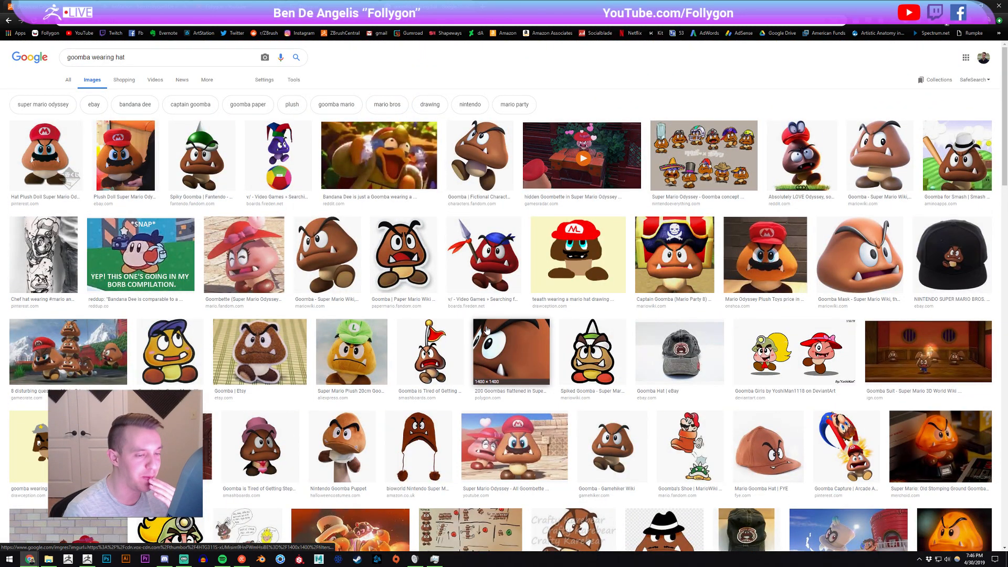
click(727, 154)
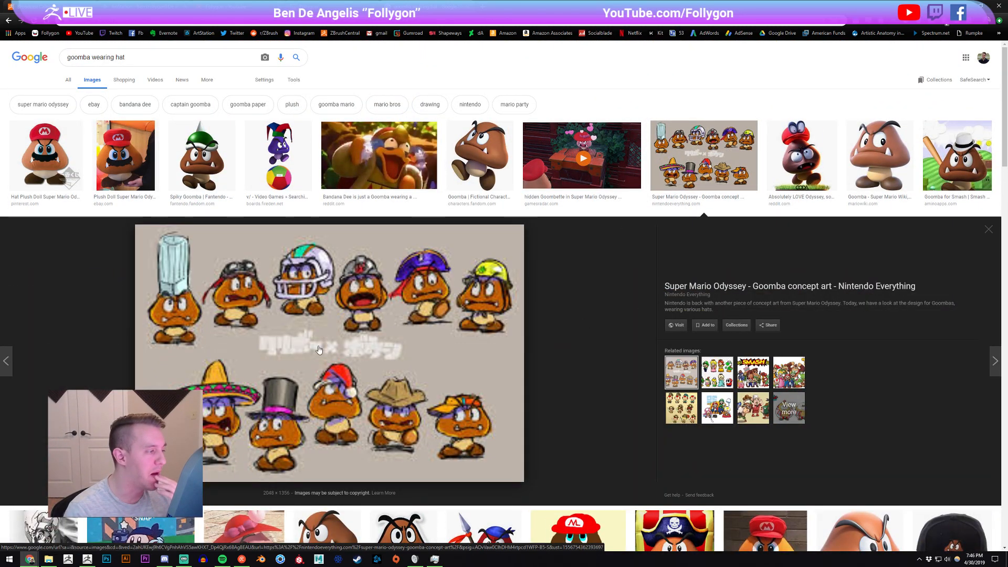
middle_click(413, 7)
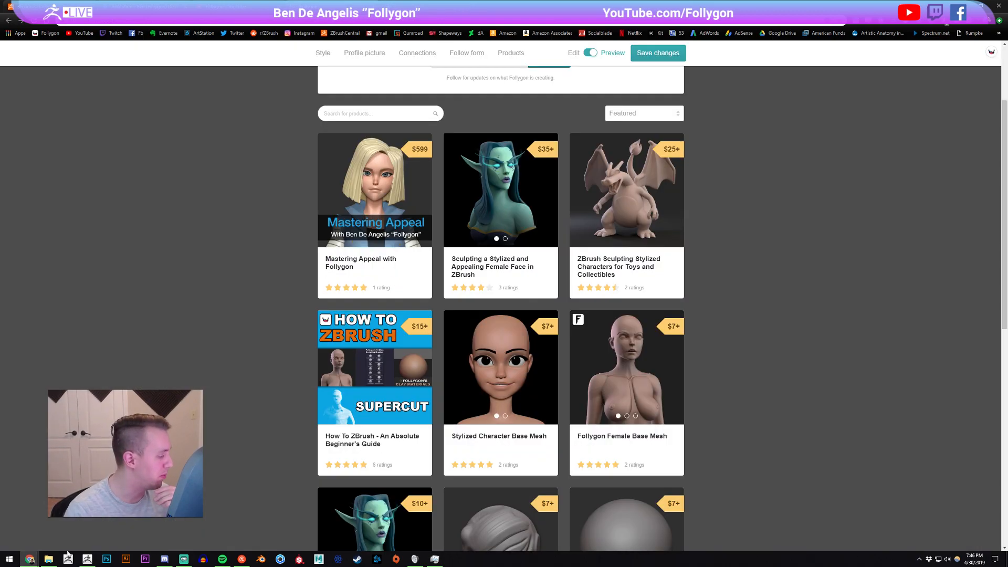
Switch to ZBrush and nudge the upper side of the hat form outward with the Move brush
click(87, 559)
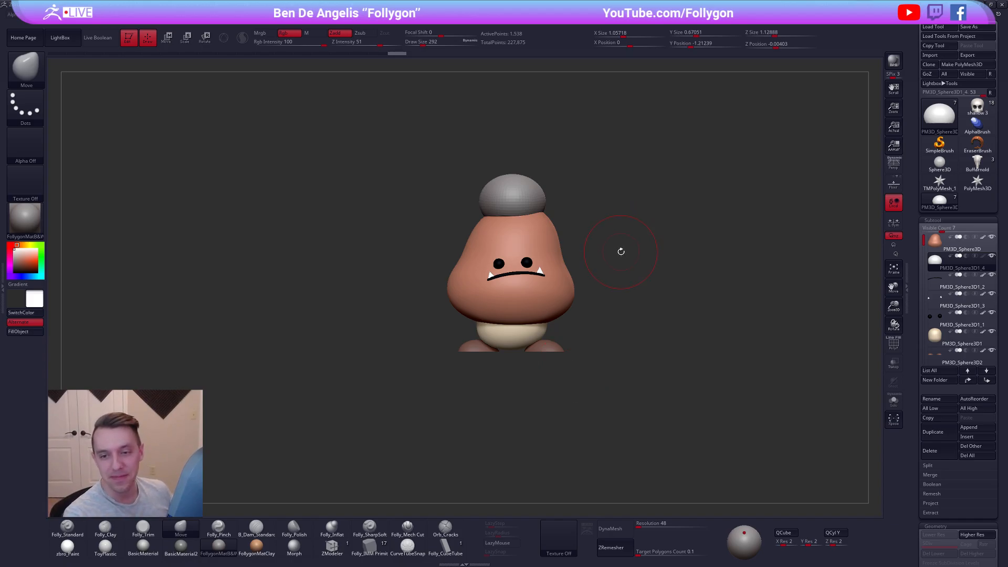
alt+drag(619, 243, 606, 318)
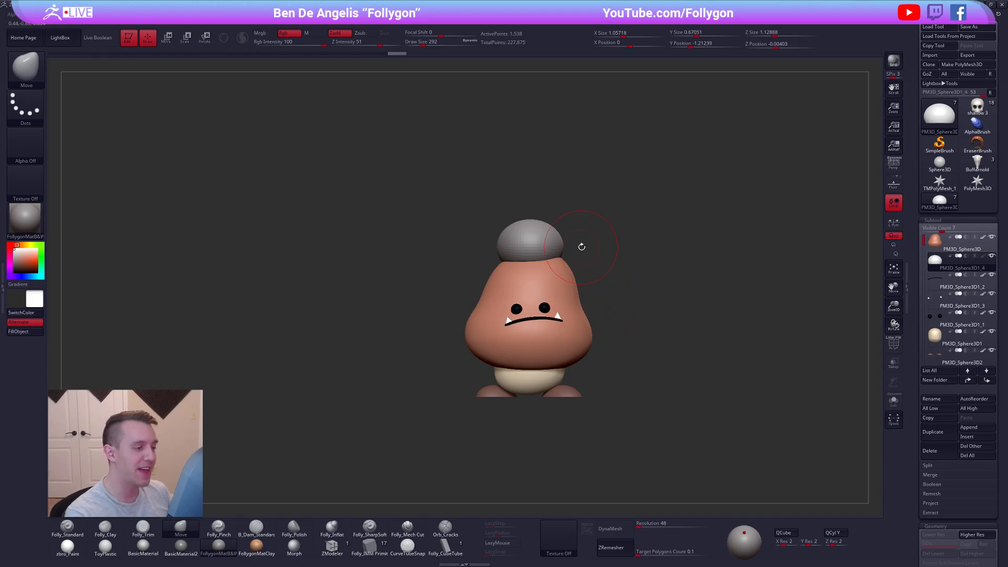
drag(578, 247, 605, 258)
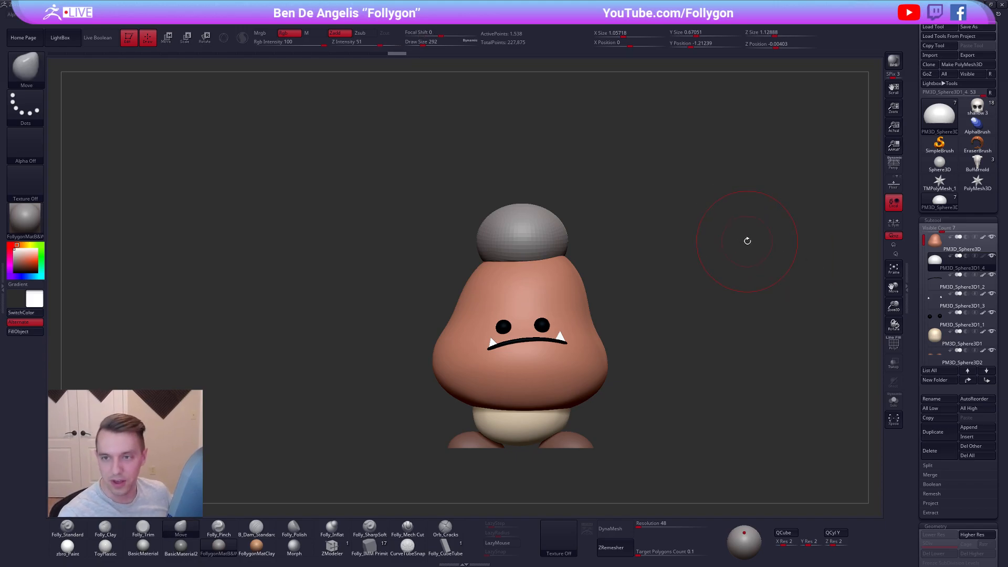
drag(559, 215, 561, 211)
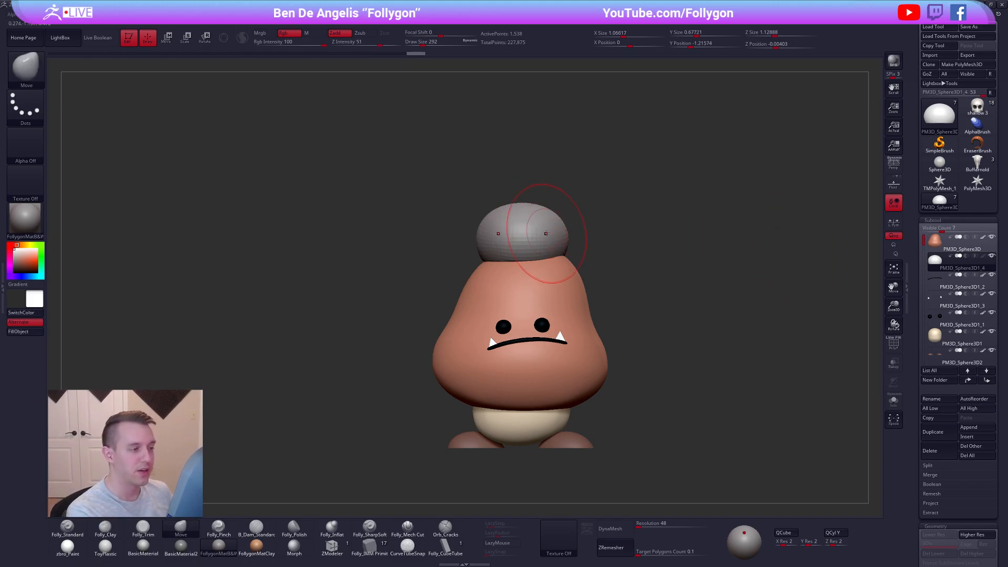
alt+right_drag(561, 241, 582, 259)
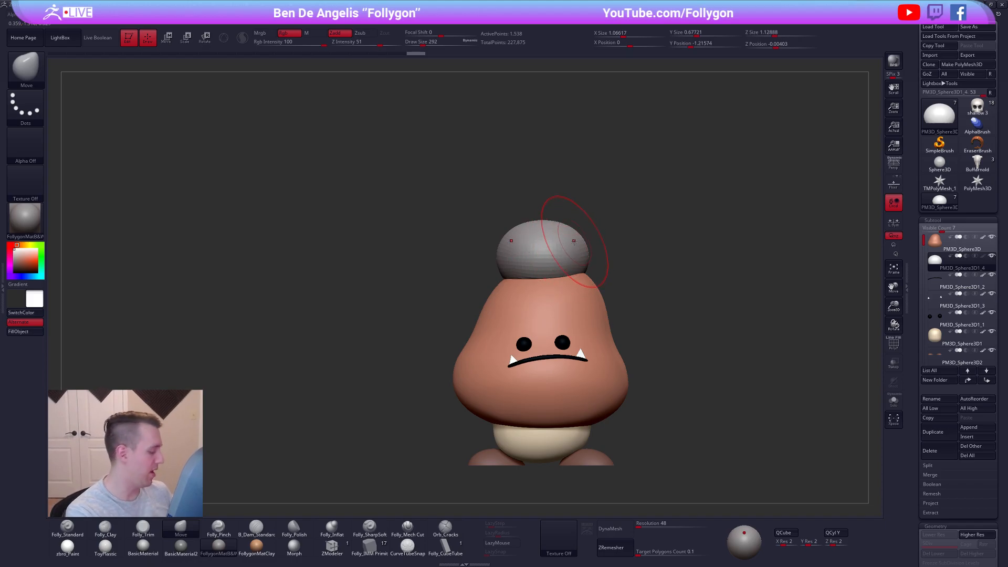
key(space)
drag(568, 252, 563, 252)
right_drag(562, 252, 603, 253)
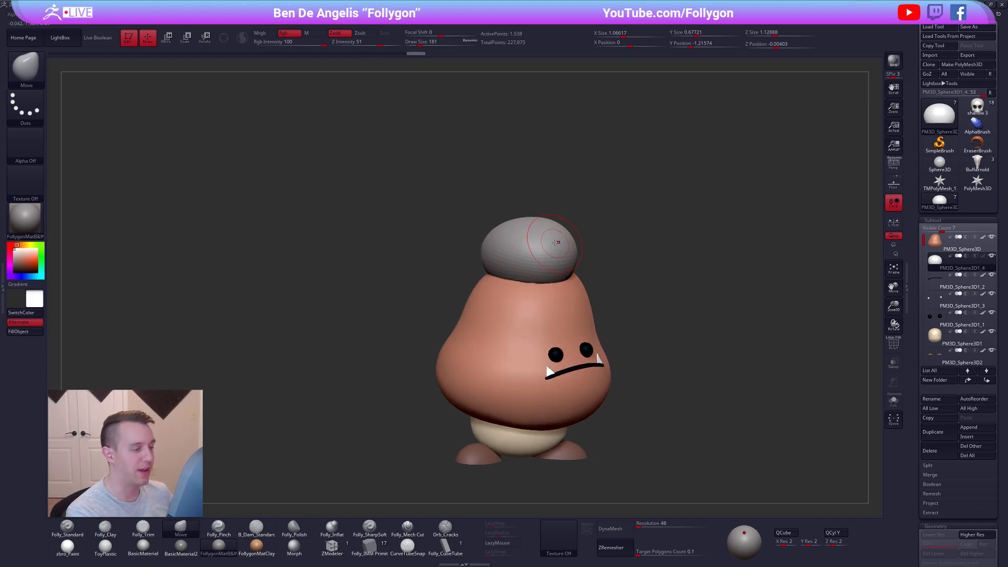
Set up the Folly_Pinch brush with draw size 227 and LazyMouse off
key(5)
key(space)
drag(546, 251, 551, 251)
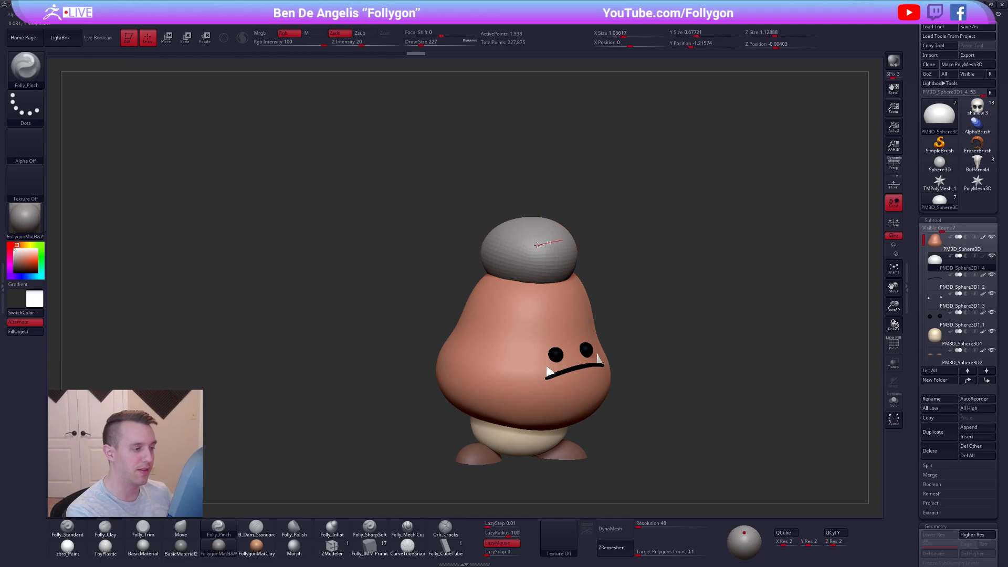
click(501, 543)
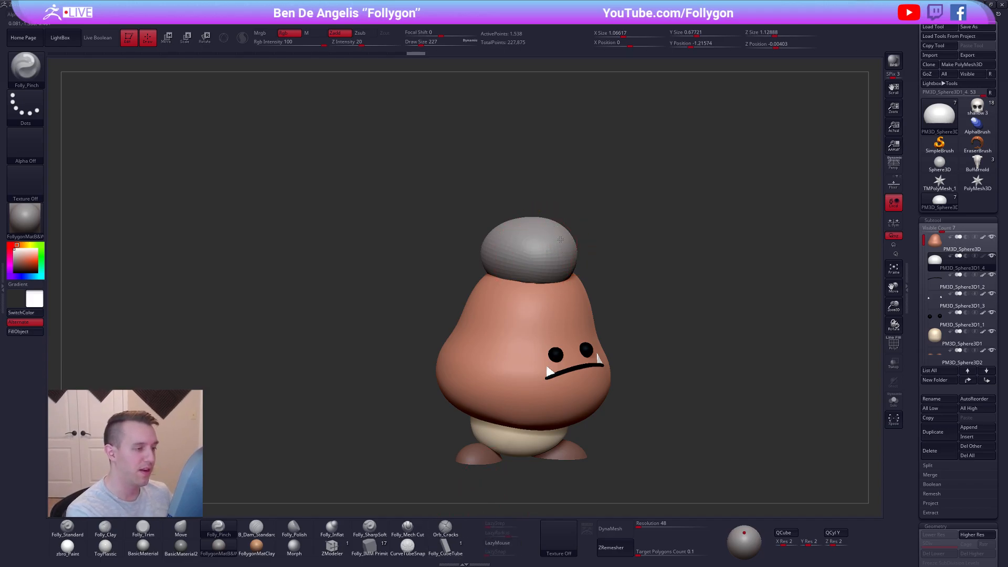
mouse_move(528, 257)
right_down()
mouse_move(550, 255)
mouse_move(499, 274)
mouse_move(500, 320)
right_up()
Subdivide the hat form once and reshape its top and sides with the Move brush from above and around
key(ctrl+d)
key(b)
key(m)
key(v)
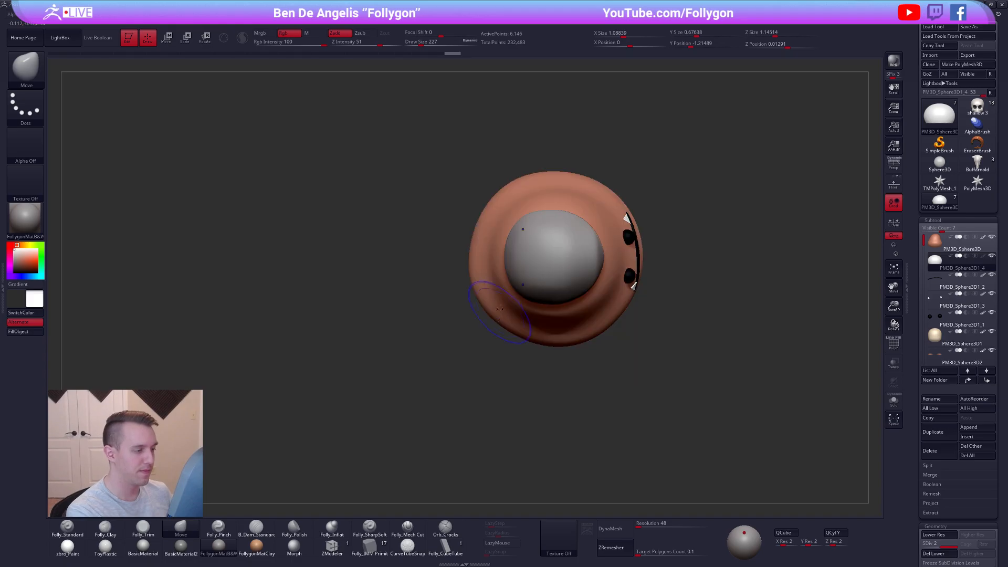
drag(551, 269, 564, 234)
right_drag(572, 251, 589, 222)
mouse_move(565, 280)
right_down()
mouse_move(520, 276)
mouse_move(578, 269)
mouse_move(567, 248)
mouse_move(579, 284)
mouse_move(563, 281)
mouse_move(619, 270)
right_up()
key(5)
key(4)
drag(618, 270, 622, 268)
right_drag(626, 267, 649, 286)
Convert the hat form to DynaMesh at resolution 120
click(646, 523)
text(120)
key(Return)
click(619, 532)
right_drag(670, 349, 634, 344)
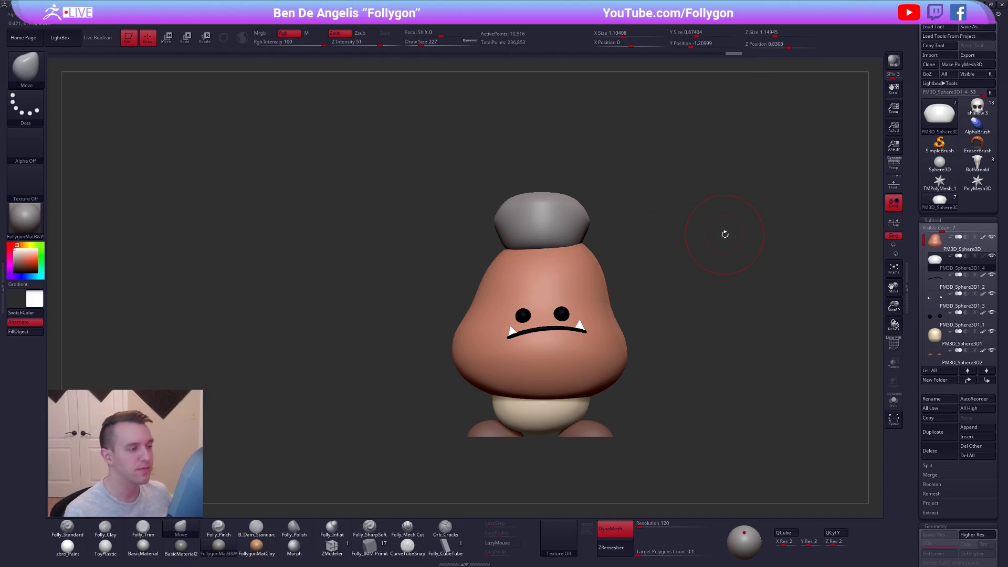
Shape the hat's crown and lower edge into a rounded cap with the Move brush from several angles
key(alt+s)
mouse_move(579, 230)
shift+right_down()
mouse_move(562, 221)
mouse_move(560, 263)
shift+right_up()
drag(559, 266, 585, 282)
key([)
mouse_move(571, 306)
mouse_down()
mouse_move(576, 321)
mouse_move(558, 333)
mouse_up()
mouse_move(539, 320)
mouse_down()
mouse_move(542, 332)
mouse_move(552, 329)
mouse_up()
drag(580, 253, 575, 239)
mouse_move(536, 225)
mouse_down()
mouse_move(522, 247)
mouse_move(546, 252)
mouse_move(556, 283)
mouse_move(511, 303)
mouse_move(519, 306)
mouse_up()
Mask part of the hat and push its underside inward with a Transpose Move line to hollow it
key([)
key(space)
key(ctrl+space)
click(526, 410)
mouse_move(524, 304)
right_down()
mouse_move(583, 294)
mouse_move(561, 296)
right_up()
ctrl+click(594, 287)
key(w)
click(527, 284)
drag(560, 287, 535, 286)
key(q)
Re-DynaMesh the hollowed hat and duplicate it as a separate subtool
key(ctrl+shift+space)
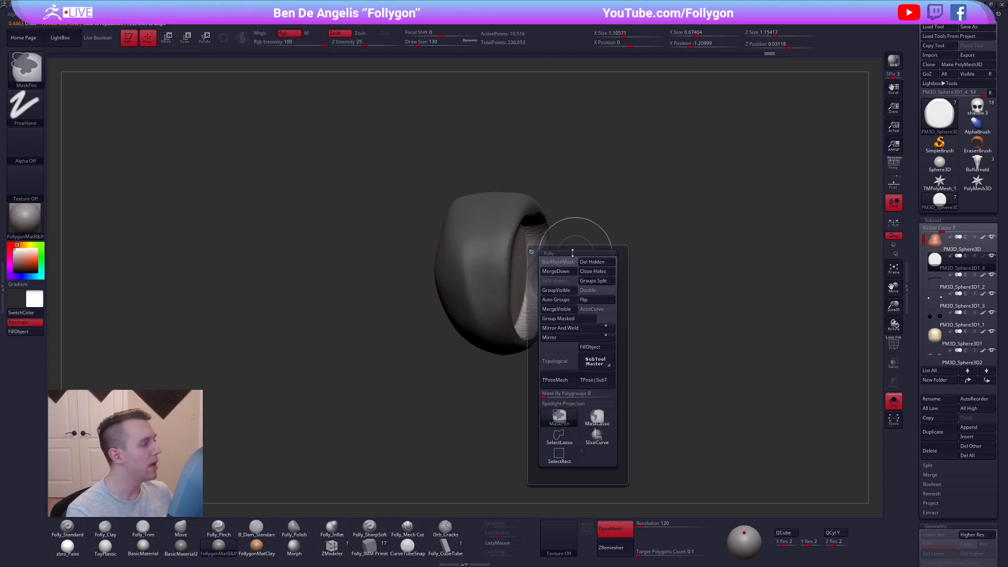
right_drag(649, 267, 619, 286)
ctrl+drag(625, 294, 626, 355)
right_drag(604, 350, 597, 409)
key(ctrl+shift+s)
alt+right_drag(614, 361, 603, 328)
click(936, 432)
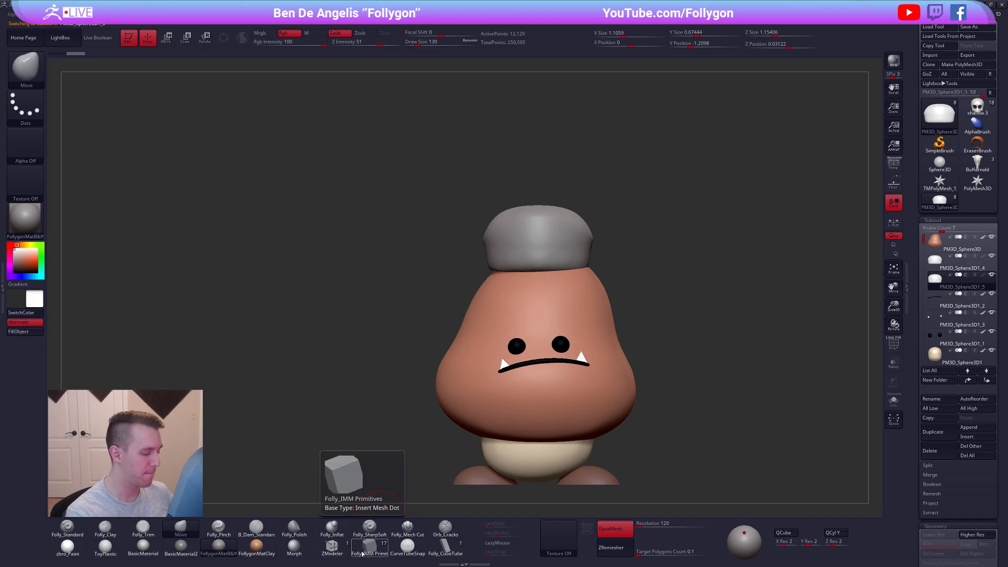
Draw a tube across the duplicate's lower front edge with the CurveTubeSnap brush and thin it to draw size 29
click(408, 546)
key(s)
click(532, 265)
ctrl+right_drag(534, 262, 543, 302)
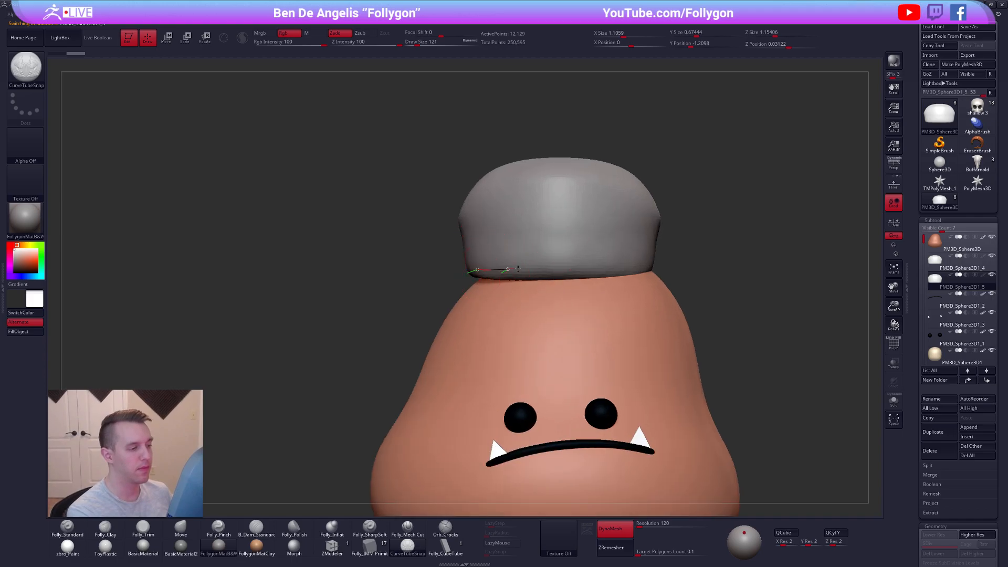
drag(644, 266, 644, 266)
right_drag(585, 282, 633, 273)
key(space)
click(684, 284)
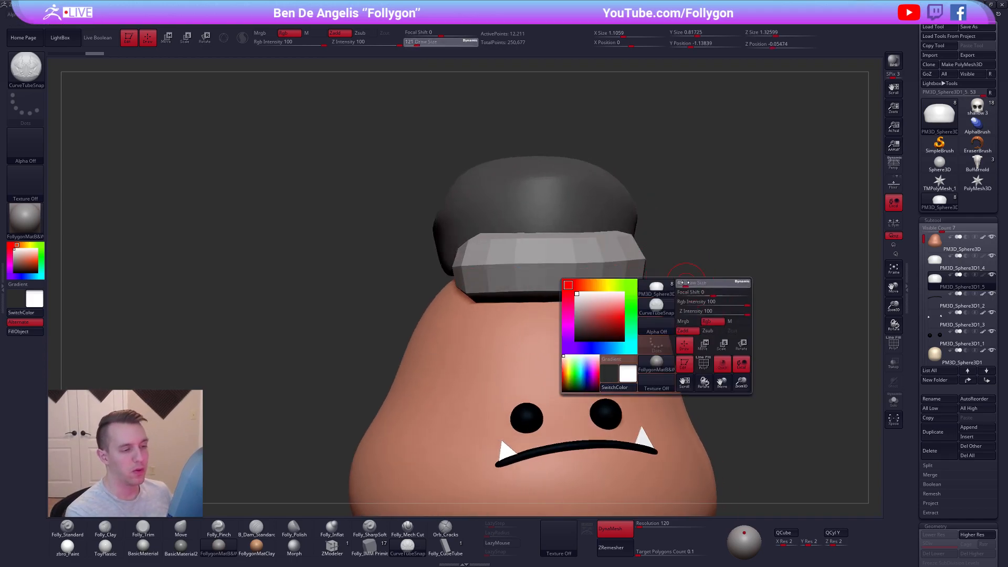
click(546, 267)
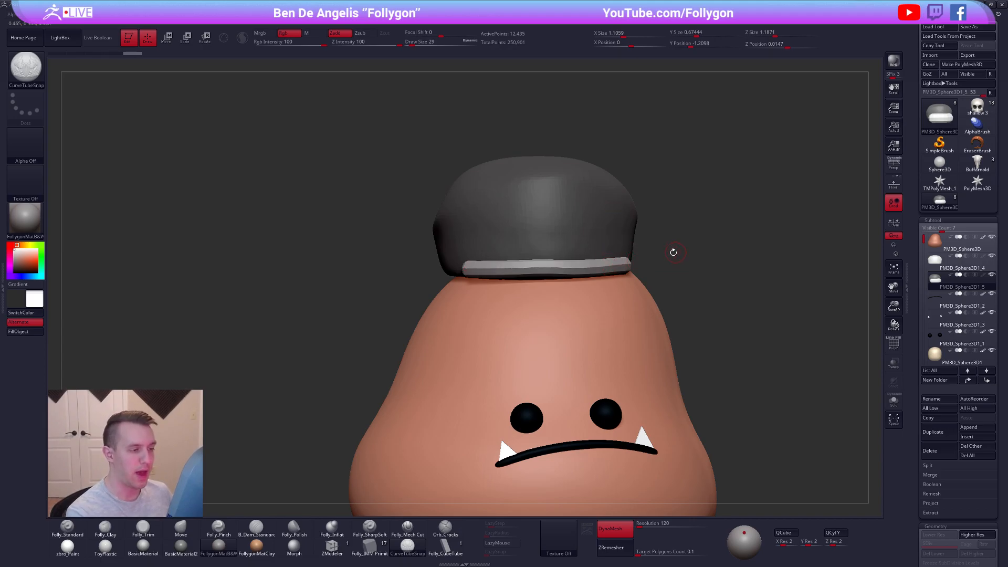
Isolate the tube in the duplicate, delete the hidden hat geometry, and apply Mirror And Weld
key(shift+s)
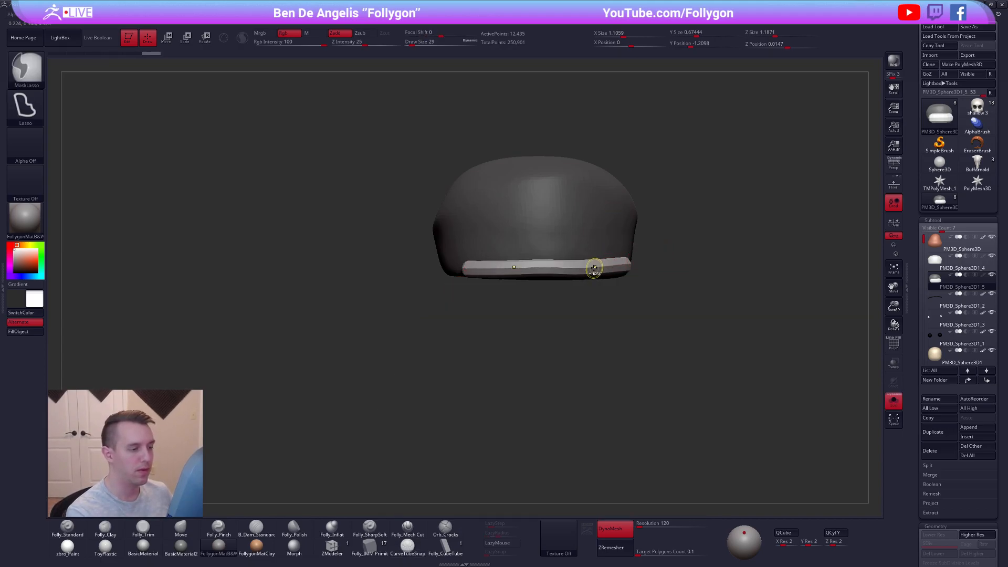
ctrl+shift+click(594, 266)
key(space)
click(631, 282)
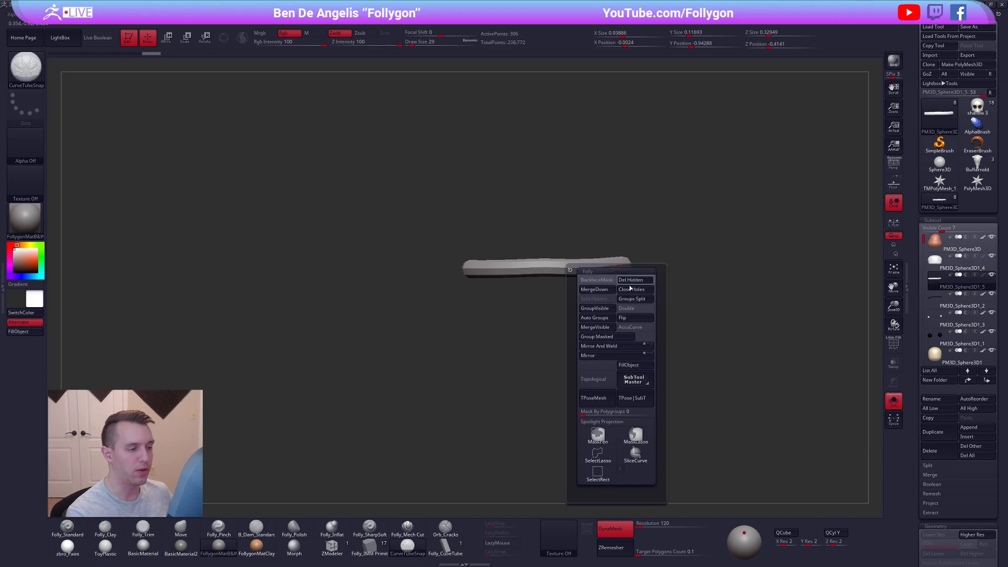
click(602, 347)
Extend the tube forward in side view with a Transpose Move line to form the hat's brim
shift+drag(667, 242, 731, 244)
key(w)
drag(533, 275, 643, 275)
key(space)
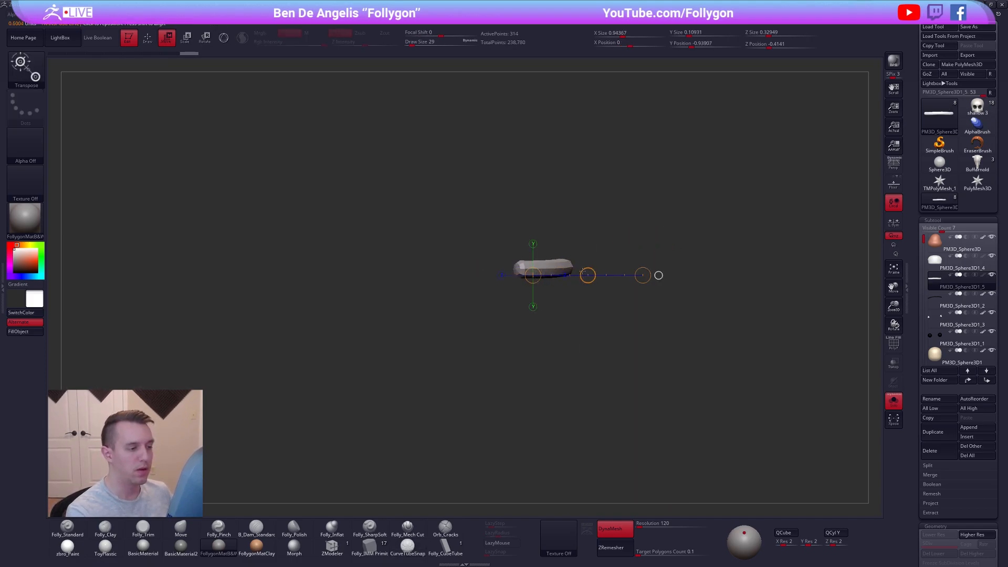
drag(678, 272, 701, 274)
key(space)
key(q)
mouse_move(629, 295)
mouse_down()
mouse_move(626, 347)
mouse_move(621, 305)
mouse_up()
Show the whole character again and tilt the brim with a Transpose Rotate line
key(alt+s)
drag(623, 365, 608, 356)
ctrl+right_drag(607, 356, 564, 291)
key(r)
drag(655, 258, 651, 297)
key(q)
Subdivide the brim twice and curve it around the front of the hat
mouse_move(646, 320)
right_down()
mouse_move(510, 396)
mouse_move(505, 387)
right_up()
key(ctrl+d)
key(ctrl+d)
key(space)
drag(547, 350, 555, 350)
shift+right_drag(556, 353, 583, 362)
key(s)
drag(522, 314, 516, 287)
right_drag(516, 289, 514, 333)
Refine the brim's edge and its fit against the head from several angles
shift+drag(513, 334, 492, 324)
key(space)
drag(562, 311, 558, 308)
ctrl+drag(702, 353, 698, 351)
key(space)
drag(547, 326, 555, 327)
mouse_move(555, 325)
shift+right_down()
mouse_move(560, 286)
mouse_move(576, 283)
shift+right_up()
Select the hat's crown and reshape its profile so it sits over the brim
alt+click(561, 277)
drag(569, 286, 567, 285)
mouse_move(566, 285)
right_down()
mouse_move(541, 287)
mouse_move(533, 300)
right_up()
key(space)
right_drag(550, 250, 557, 281)
mouse_move(580, 236)
shift+mouse_down()
mouse_move(598, 211)
mouse_move(606, 240)
mouse_move(627, 237)
mouse_move(584, 255)
mouse_move(567, 243)
mouse_move(596, 235)
shift+mouse_up()
Tighten the edges of the hat's crown with the Folly_Pinch brush
key(3)
right_drag(595, 235, 616, 216)
right_drag(603, 253, 642, 257)
key(5)
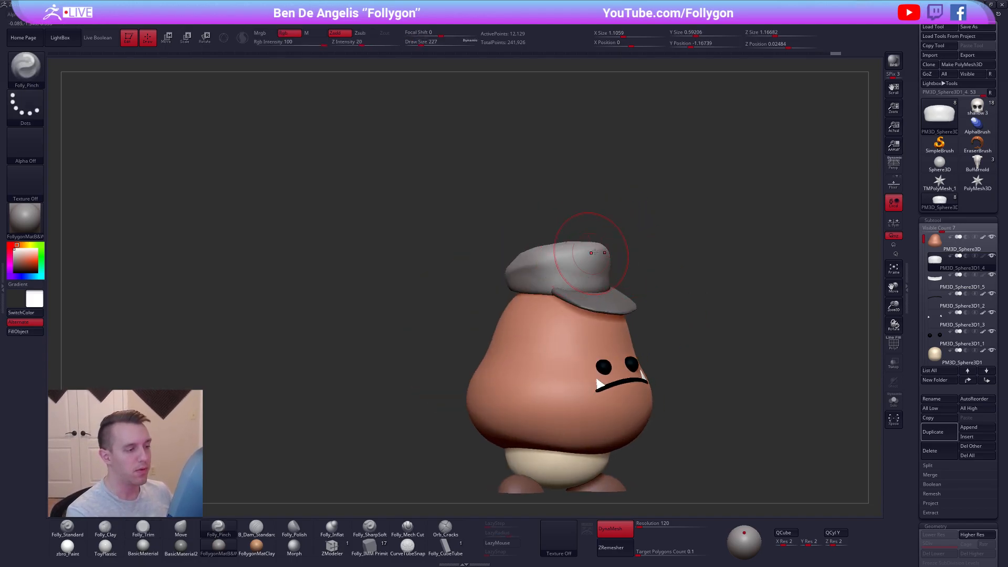
drag(571, 256, 543, 259)
alt+right_drag(547, 273, 509, 221)
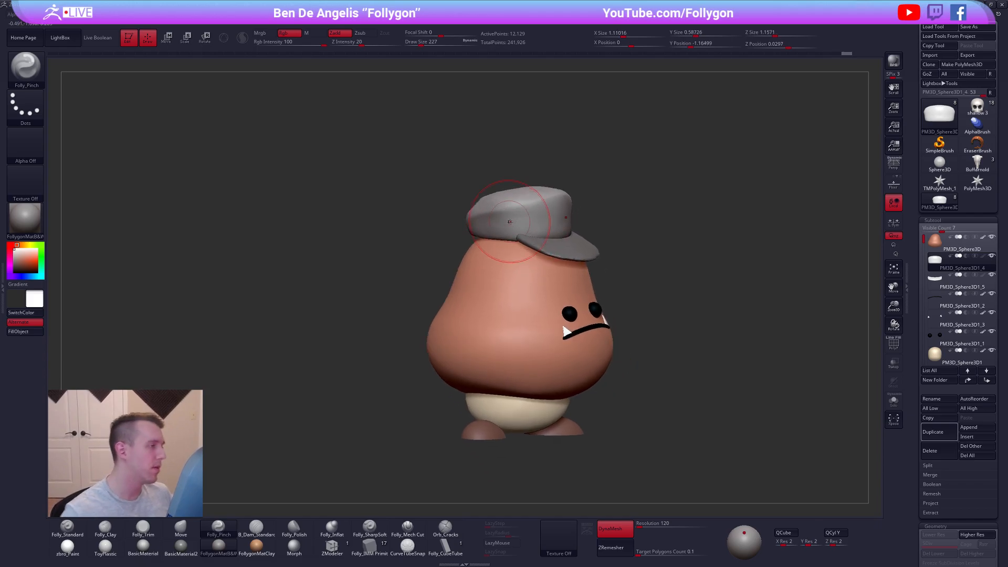
Import the image of the Goomba plush wearing a Mario hat as a texture and load it into Spotlight
key(shift+z)
key(shift+z)
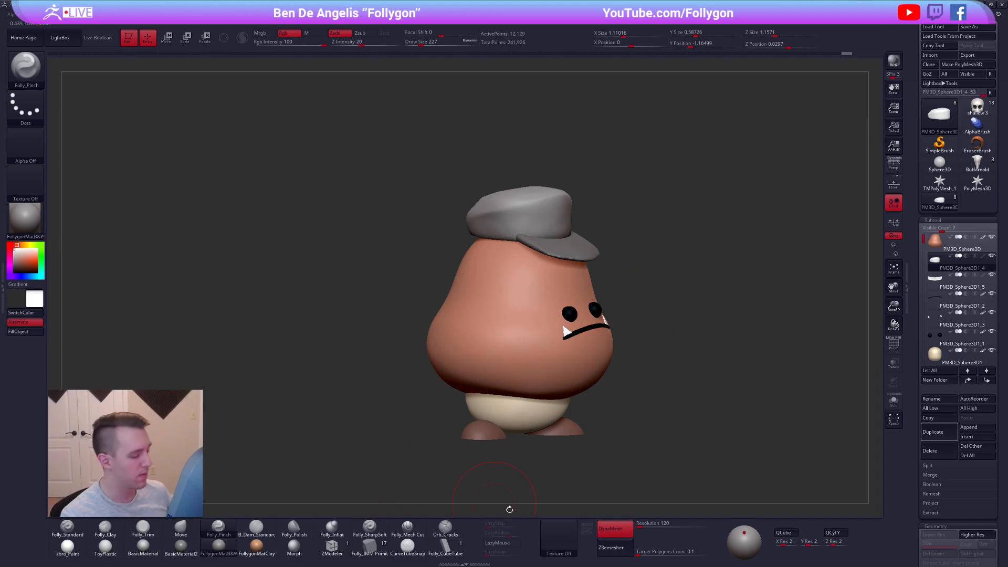
click(559, 534)
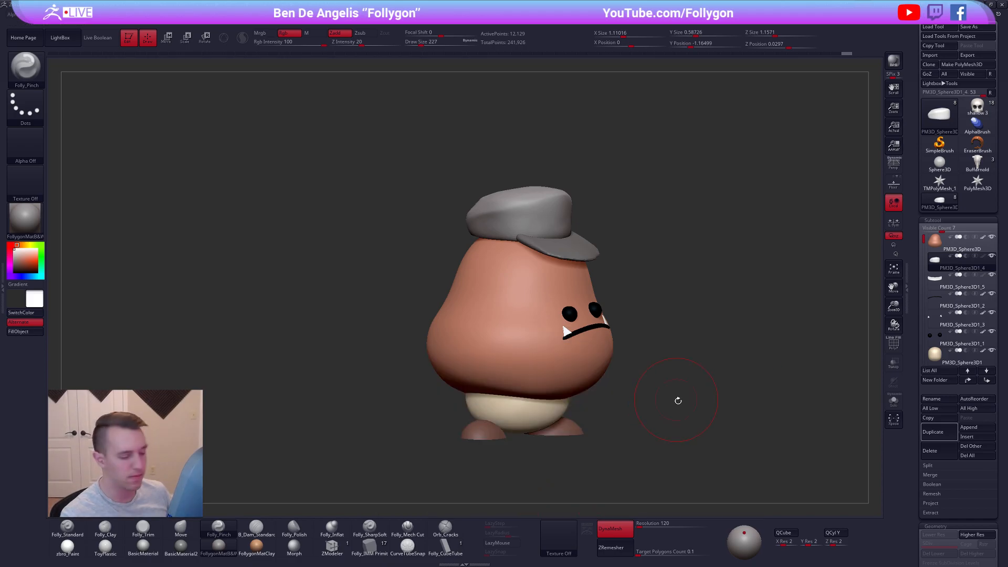
click(577, 525)
click(595, 468)
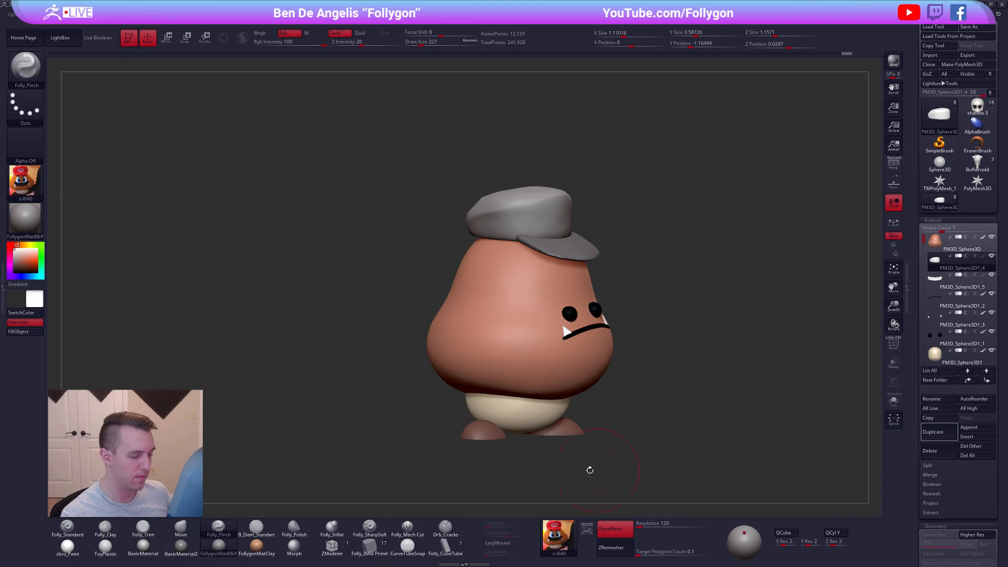
click(570, 531)
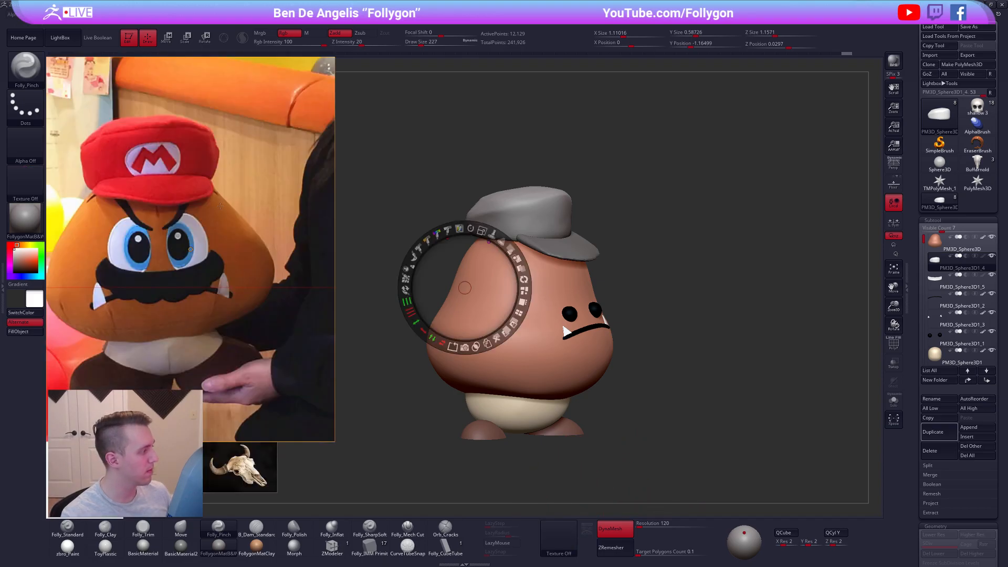
Shrink the plush reference image, place it in the canvas corner clear of the character, and leave Spotlight editing
drag(218, 200, 225, 185)
drag(240, 128, 169, 209)
drag(328, 429, 226, 410)
drag(140, 226, 271, 216)
drag(314, 382, 167, 397)
drag(105, 253, 152, 235)
key(z)
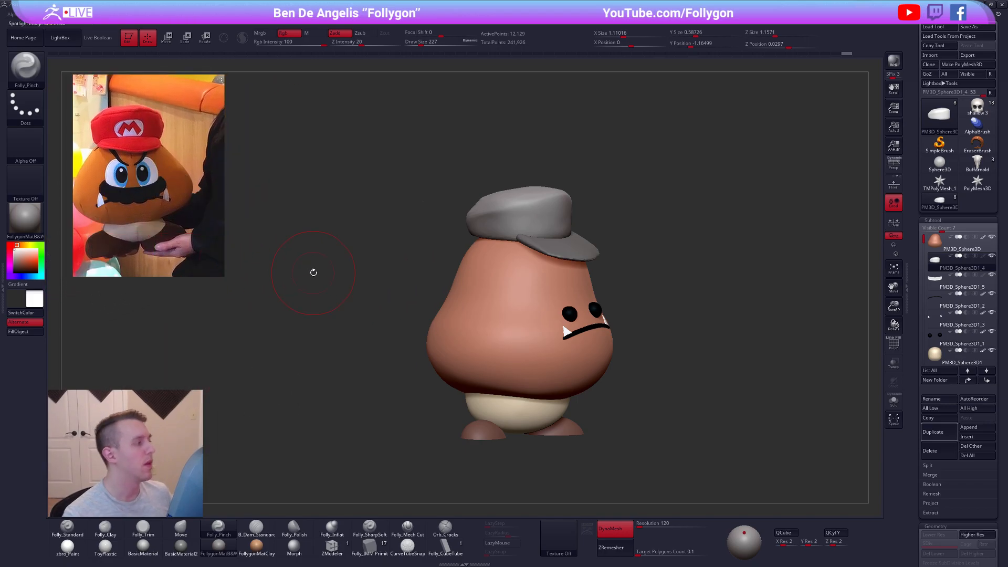
Sample the red of the plush's cap as the hat colour and choose the zbro_Paint material
drag(313, 273, 580, 330)
alt+drag(455, 297, 402, 310)
key(z)
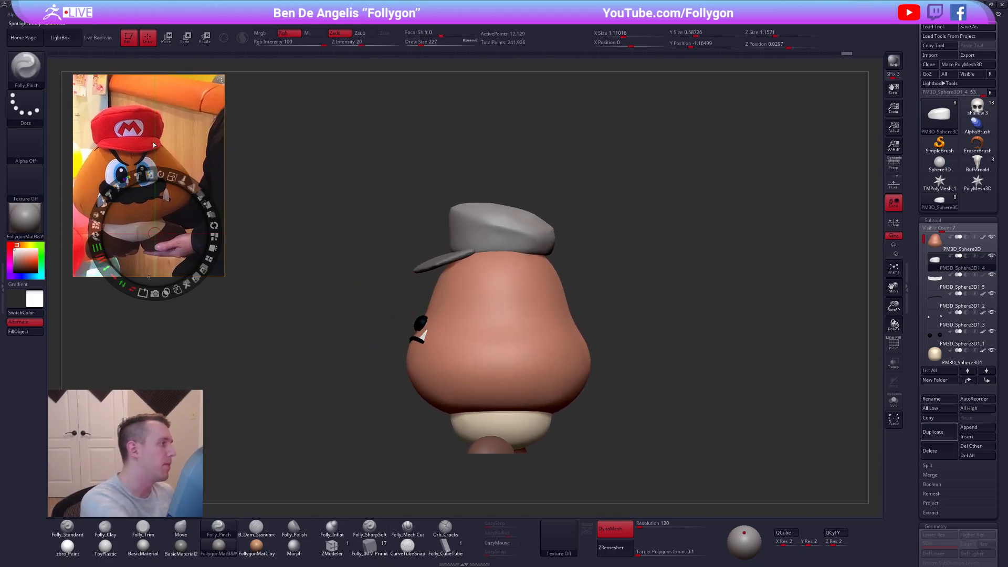
key(c)
key(z)
drag(594, 324, 670, 331)
key(1)
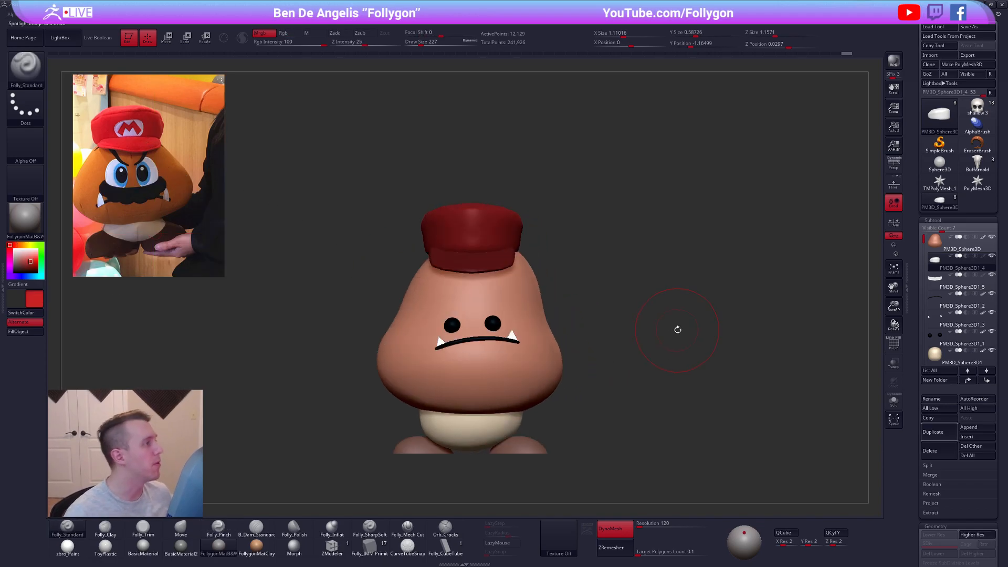
click(67, 547)
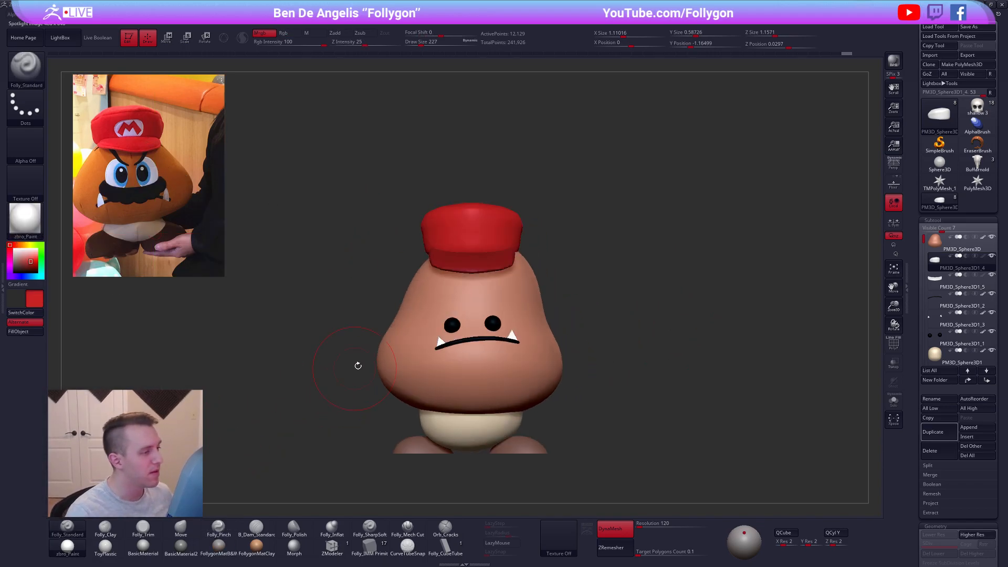
Fill the hat's crown with the red sampled from the plush's cap
alt+drag(355, 365, 372, 362)
click(31, 331)
mouse_move(357, 281)
mouse_down()
mouse_move(441, 270)
mouse_move(411, 268)
mouse_move(477, 331)
mouse_up()
Refine the crown's silhouette and lower edge with the Move and Folly_Pinch brushes
key(5)
key(4)
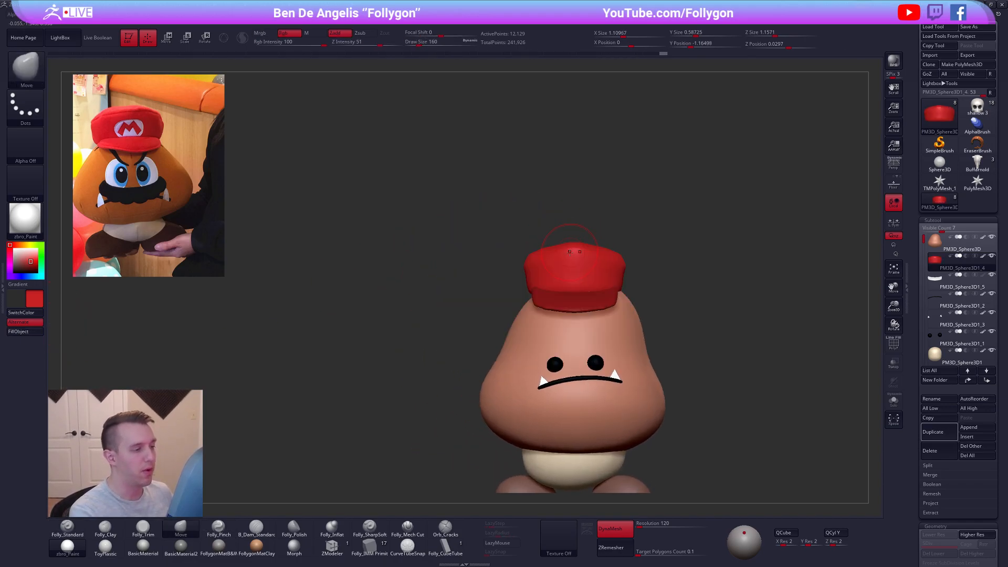
mouse_move(497, 263)
mouse_down()
mouse_move(582, 261)
mouse_move(566, 279)
mouse_move(523, 259)
mouse_move(494, 267)
mouse_up()
key(5)
alt+right_drag(472, 274, 522, 293)
key(s)
drag(531, 310, 534, 309)
right_drag(543, 309, 568, 295)
right_drag(500, 295, 541, 313)
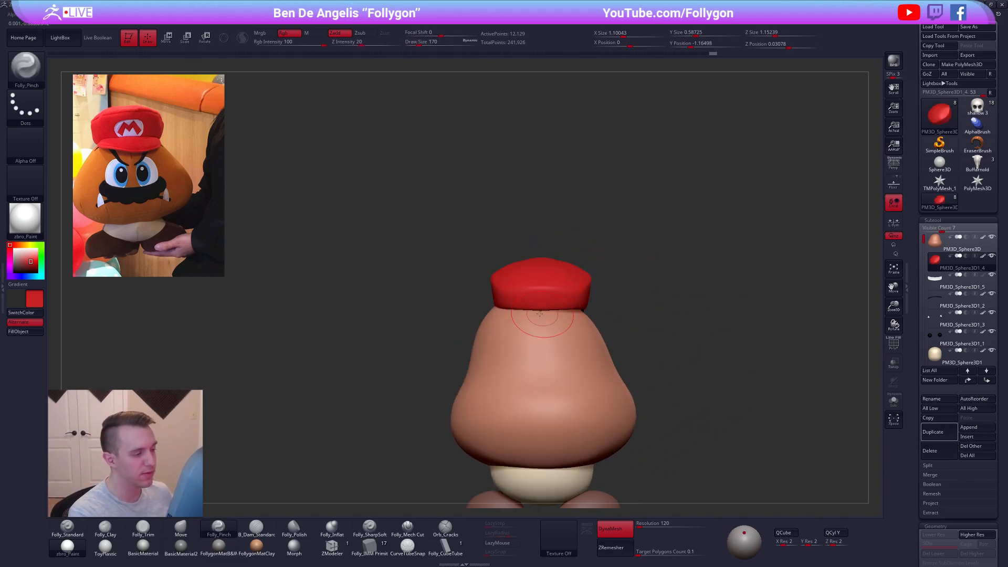
Switch to the Move brush and remesh the hat's crown with ZRemesher at a target polygon count of 1
key(b)
key(m)
key(v)
right_drag(657, 357, 658, 476)
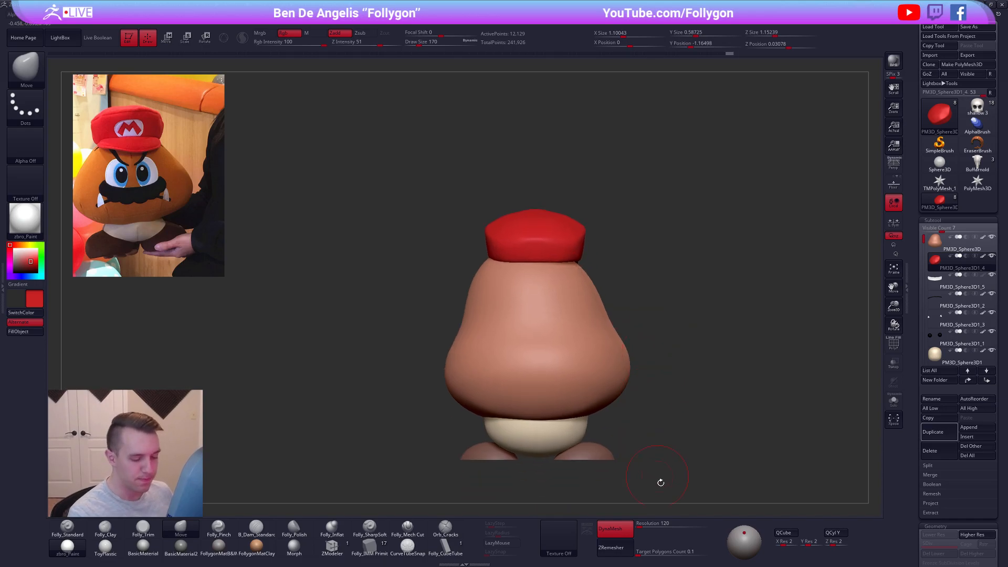
click(644, 553)
click(624, 534)
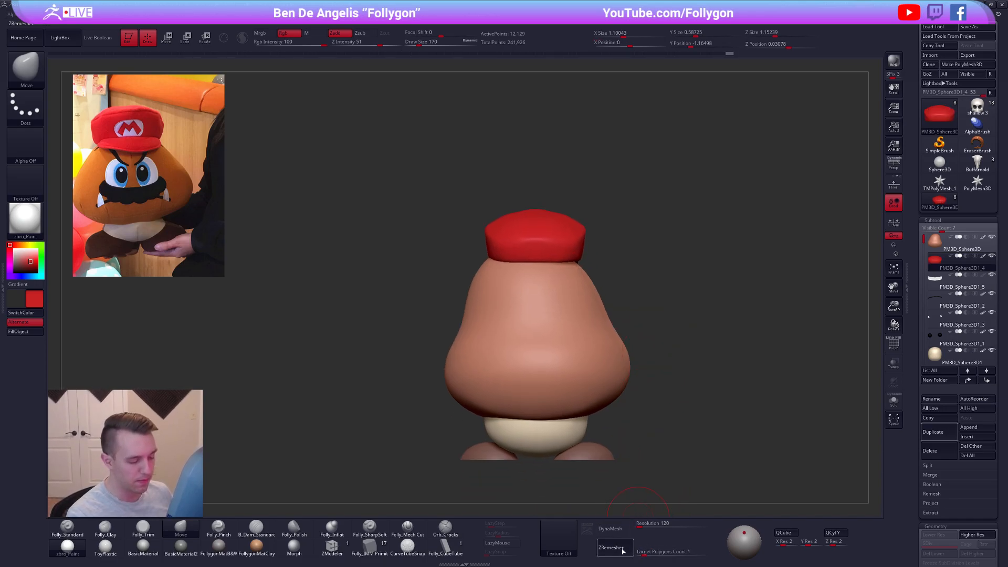
right_drag(570, 315, 599, 307)
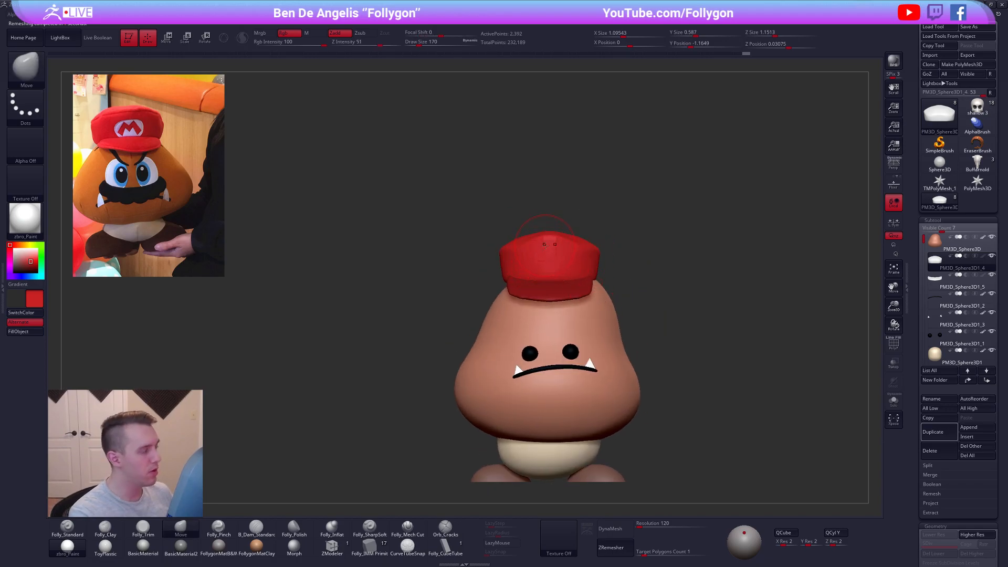
Remesh the hat's brim with ZRemesher at a target polygon count of 0.1
key(])
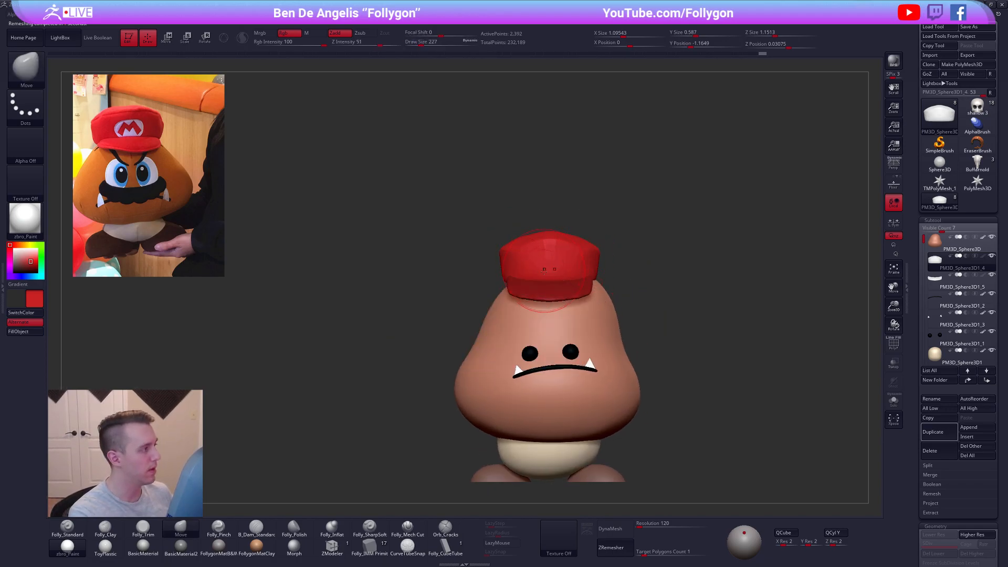
right_drag(576, 273, 563, 271)
drag(615, 252, 623, 259)
right_drag(623, 260, 674, 281)
alt+click(600, 284)
right_drag(600, 284, 628, 286)
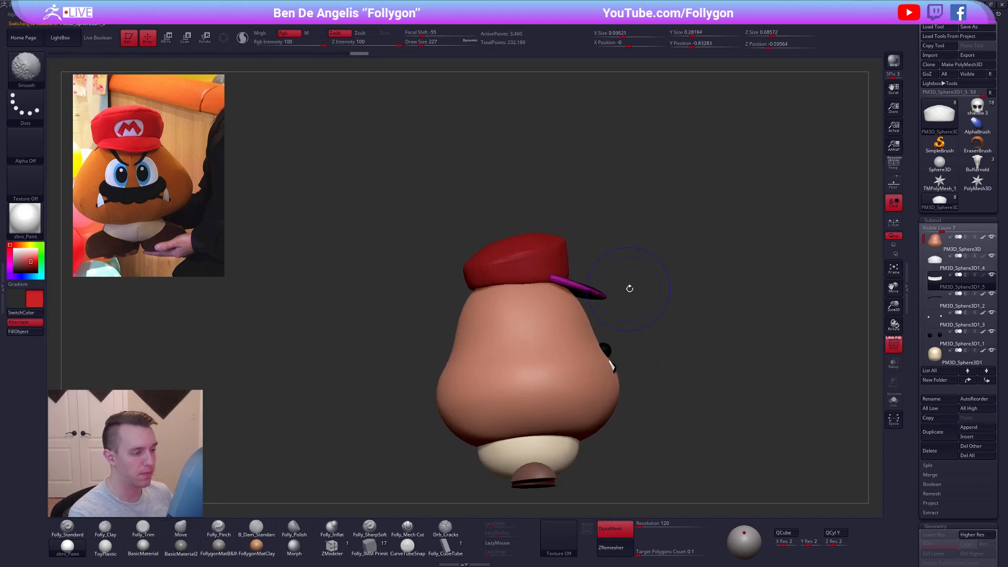
click(611, 547)
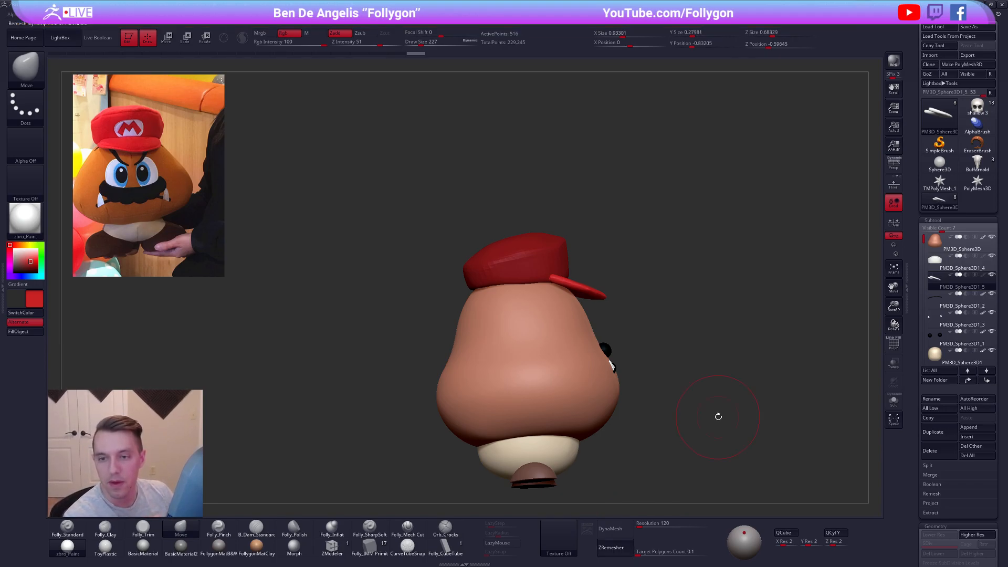
Turn on dynamic subdivision for the brim and adjust its edge with the Move brush
right_drag(689, 370, 638, 398)
key(d)
ctrl+right_drag(603, 309, 600, 283)
key(shift+f)
mouse_move(572, 274)
mouse_down()
mouse_move(556, 271)
mouse_move(564, 267)
mouse_up()
key(s)
key(shift+f)
right_drag(608, 273, 645, 264)
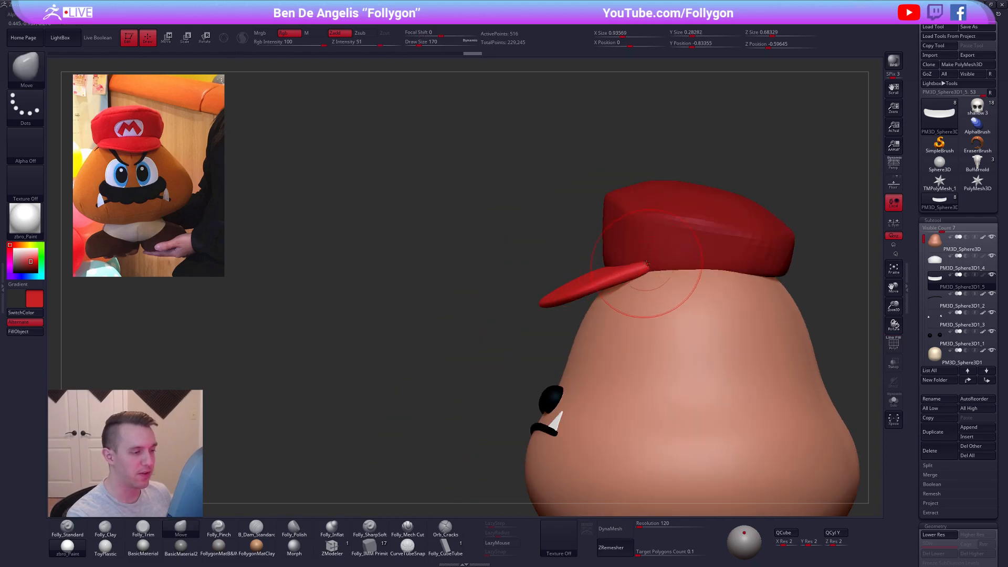
Arch the brim in side view with the Move brush and rotate it further down over the forehead
drag(652, 269, 628, 264)
key(s)
key(space)
key(space)
drag(567, 295, 573, 295)
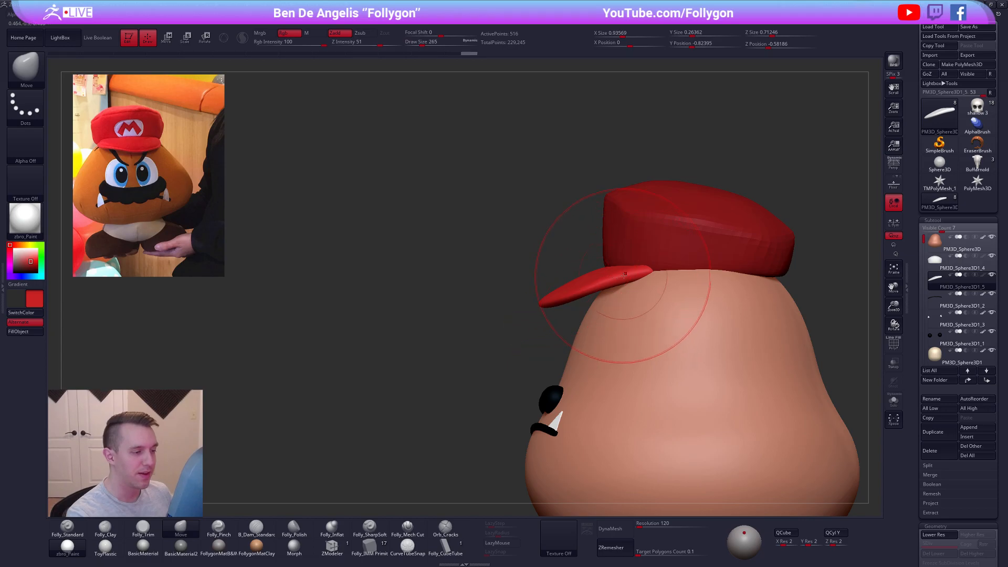
key(r)
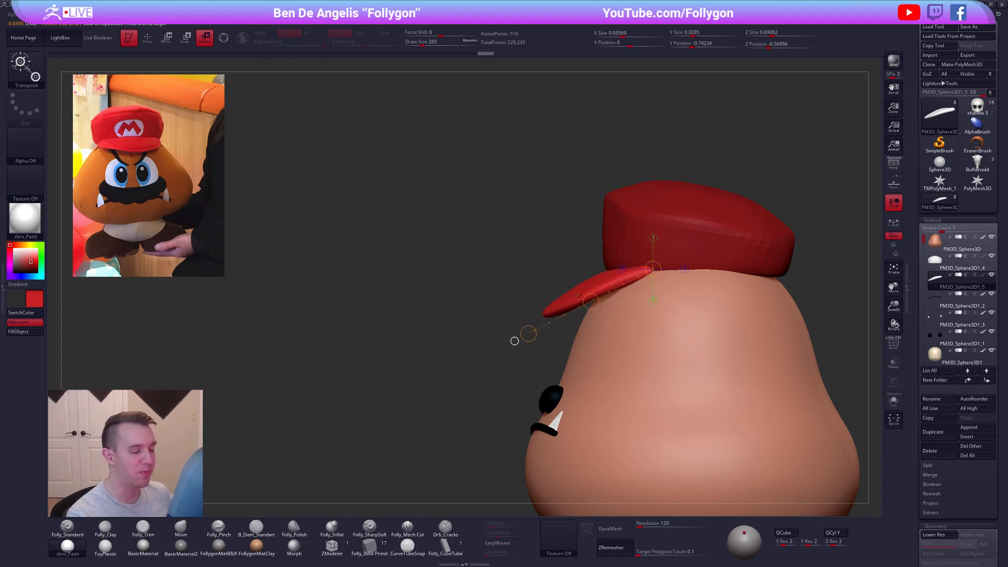
Reshape the brim's outer curve in three-quarter view with the Move brush
key(q)
key(space)
drag(602, 278, 606, 278)
right_drag(667, 278, 632, 279)
drag(559, 263, 559, 261)
key(space)
drag(592, 260, 588, 259)
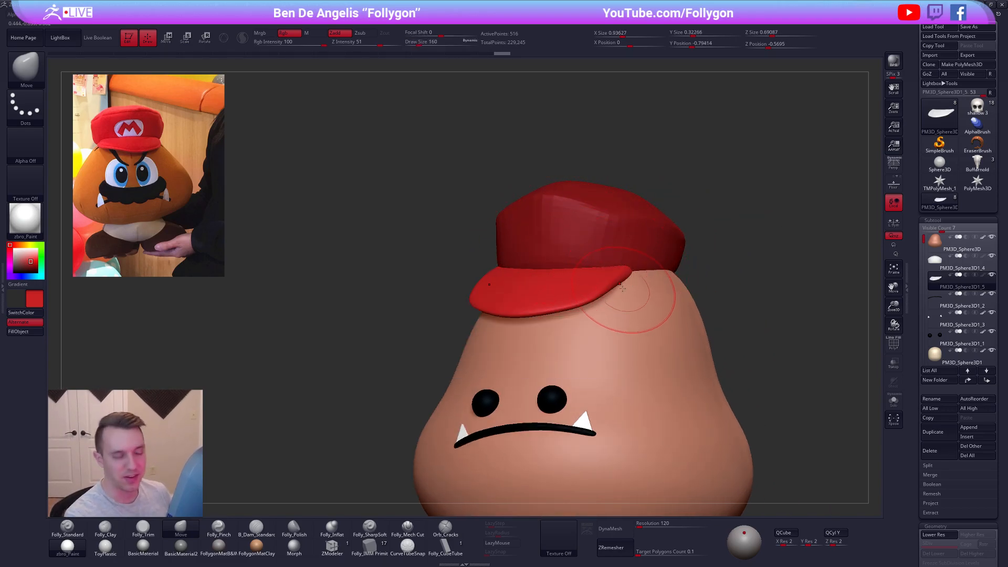
Narrow the brim so its sides sit inside the crown's width, using the Move brush
key(shift+f)
key(shift+d)
key(space)
drag(588, 311, 584, 311)
mouse_move(583, 311)
right_down()
mouse_move(609, 281)
mouse_move(618, 297)
mouse_move(582, 278)
right_up()
key(shift)
key(shift+f)
drag(568, 275, 573, 275)
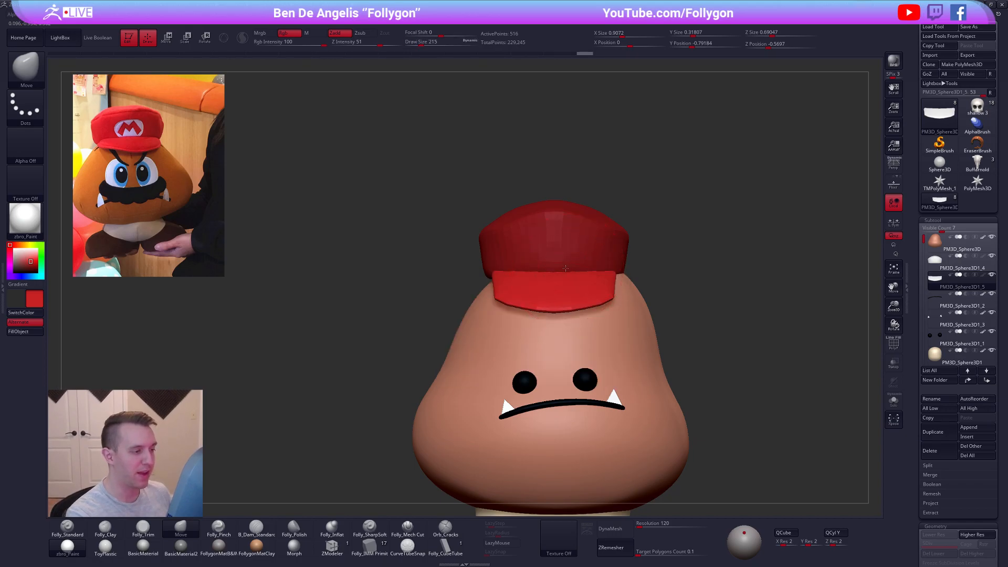
Smooth and tidy the brim's rear corners where they meet the crown
right_drag(621, 269, 609, 278)
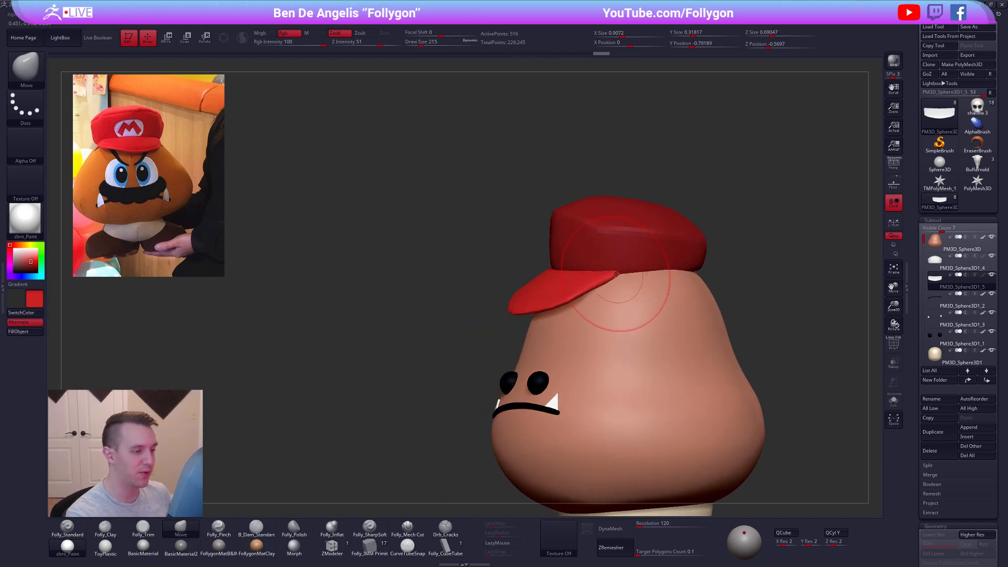
key(shift)
shift+drag(609, 281, 605, 288)
right_drag(603, 292, 615, 285)
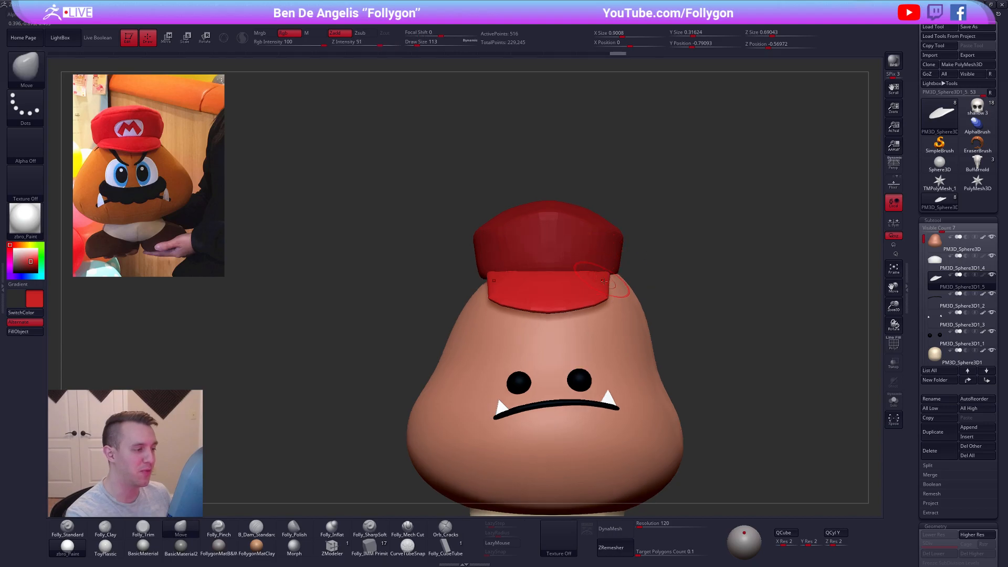
Turn on dynamic subdivision for the remeshed crown and fill both crown and brim with the cap red
alt+click(594, 255)
key(1)
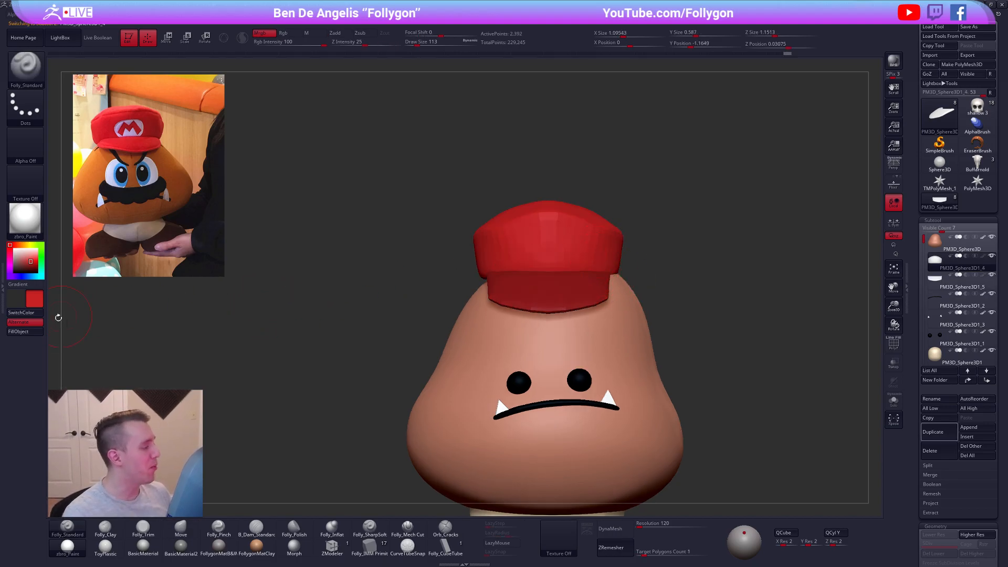
click(25, 332)
key(d)
alt+click(593, 292)
click(32, 335)
Isolate the hat's crown and examine the wireframe topology of its underside
alt+click(505, 256)
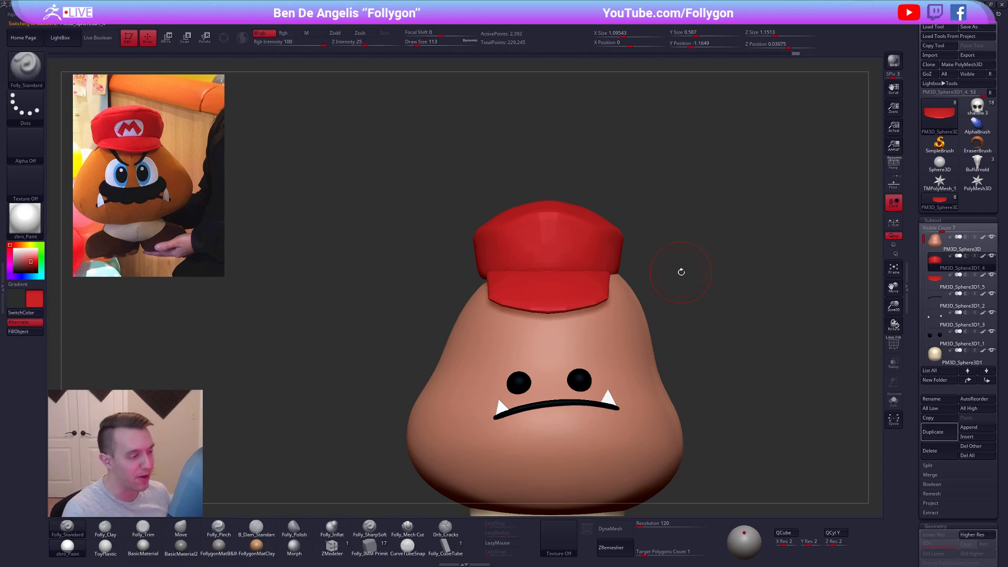
key(alt+s)
drag(680, 272, 600, 208)
key(shift+f)
drag(604, 289, 546, 235)
mouse_move(546, 236)
shift+right_down()
mouse_move(577, 292)
mouse_move(602, 270)
mouse_move(545, 284)
shift+right_up()
key(space)
drag(542, 297, 532, 298)
alt+right_drag(527, 296, 515, 257)
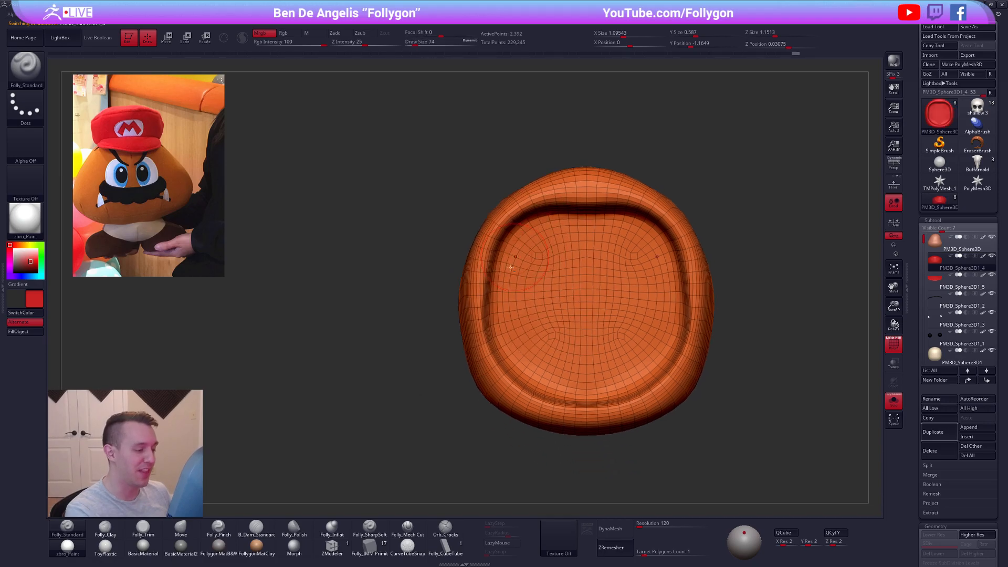
click(329, 550)
mouse_move(488, 305)
right_down()
mouse_move(497, 275)
mouse_move(436, 300)
mouse_move(450, 336)
right_up()
key(space)
ctrl+right_drag(450, 336, 500, 315)
key(alt+s)
Shorten the brim's forward overhang in side view with the Move transpose line
key(b)
key(m)
key(v)
key(space)
drag(644, 292, 652, 293)
key(shift+f)
mouse_move(624, 304)
right_down()
mouse_move(669, 321)
mouse_move(651, 318)
mouse_move(667, 336)
mouse_move(659, 326)
mouse_move(696, 328)
right_up()
alt+click(614, 306)
key(w)
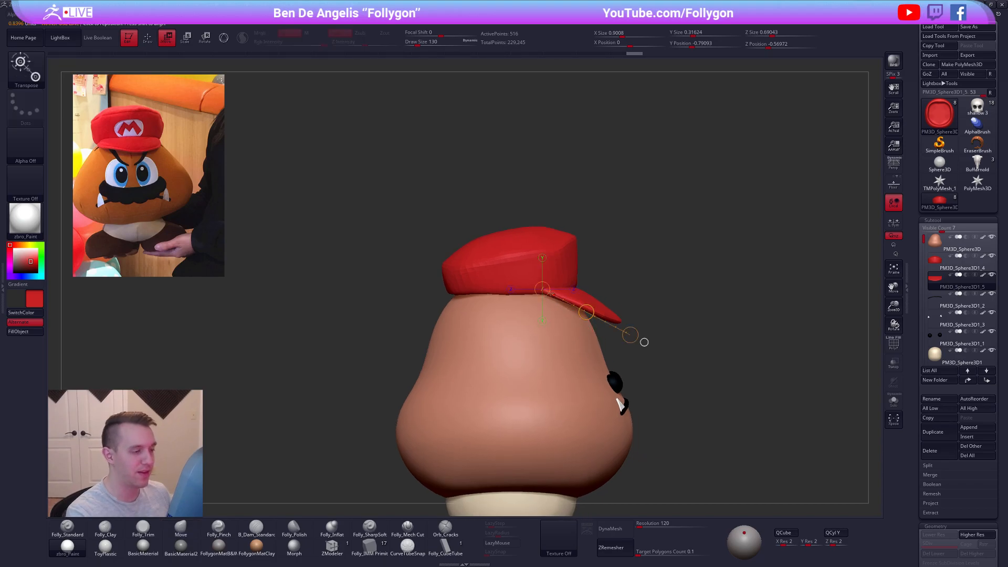
drag(609, 324, 609, 324)
key(q)
Pull the crown's rear lower edge down over the head with a large Move brush
mouse_move(616, 340)
shift+right_down()
mouse_move(576, 347)
mouse_move(593, 335)
shift+right_up()
mouse_move(635, 291)
alt+right_down()
mouse_move(623, 279)
mouse_move(623, 241)
mouse_move(616, 259)
alt+right_up()
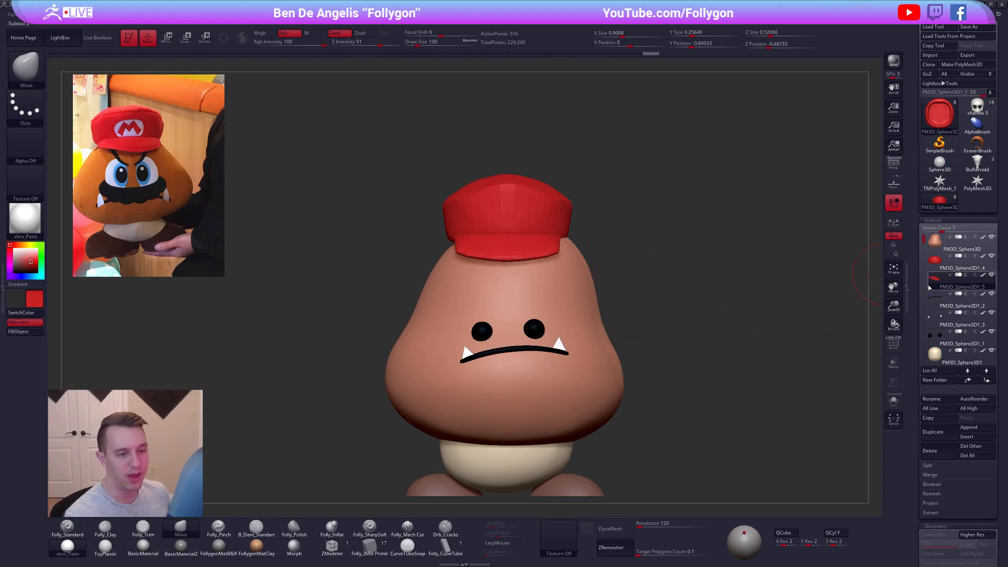
click(939, 265)
key(space)
click(570, 235)
drag(577, 245, 515, 245)
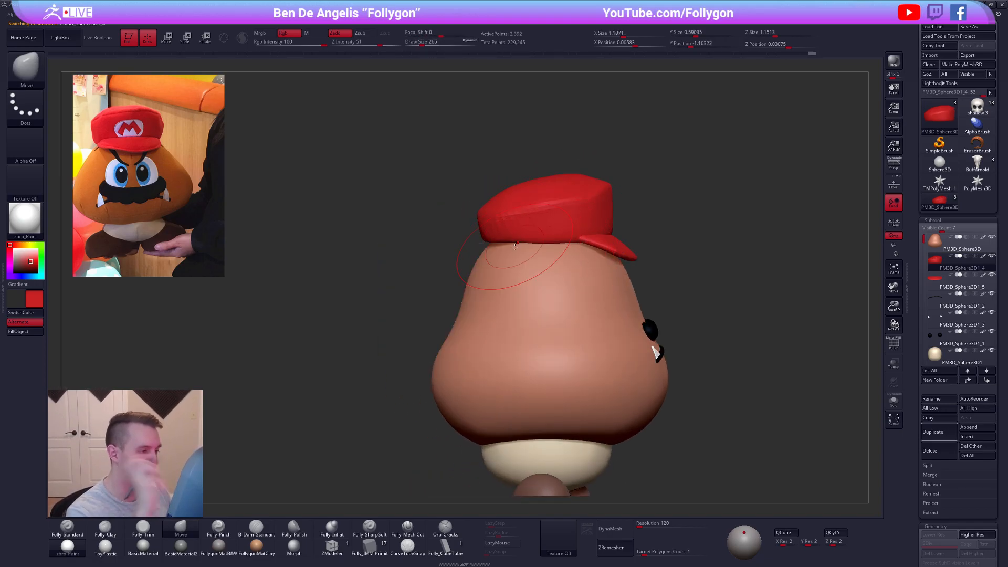
drag(500, 244, 501, 251)
right_drag(501, 251, 546, 252)
key(bracketright)
drag(482, 244, 483, 253)
mouse_move(486, 258)
right_down()
mouse_move(552, 262)
mouse_move(604, 283)
right_up()
Display the crown with dynamic subdivision and round out its top and sides with the Move brush
key(d)
key(space)
click(535, 249)
right_drag(457, 247, 546, 242)
key(space)
click(551, 233)
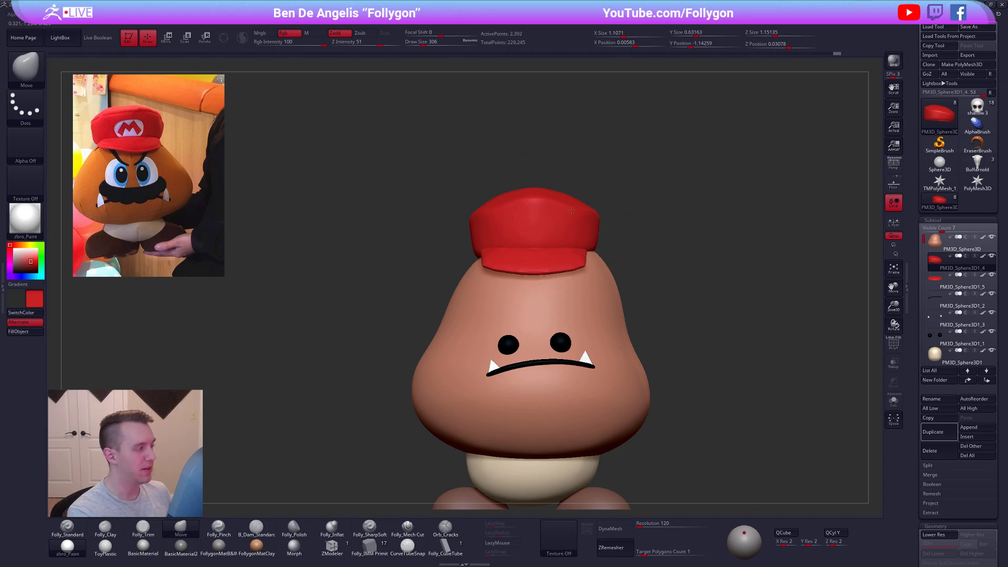
key(space)
click(576, 231)
drag(590, 212, 593, 214)
mouse_move(572, 238)
right_down()
mouse_move(585, 232)
mouse_move(548, 208)
right_up()
key(space)
drag(525, 216, 522, 219)
mouse_move(491, 231)
right_down()
mouse_move(530, 236)
mouse_move(541, 251)
right_up()
key(space)
click(528, 223)
Curve the brim and fit its rear ends against the head with the Move brush
alt+click(546, 259)
key(space)
click(577, 294)
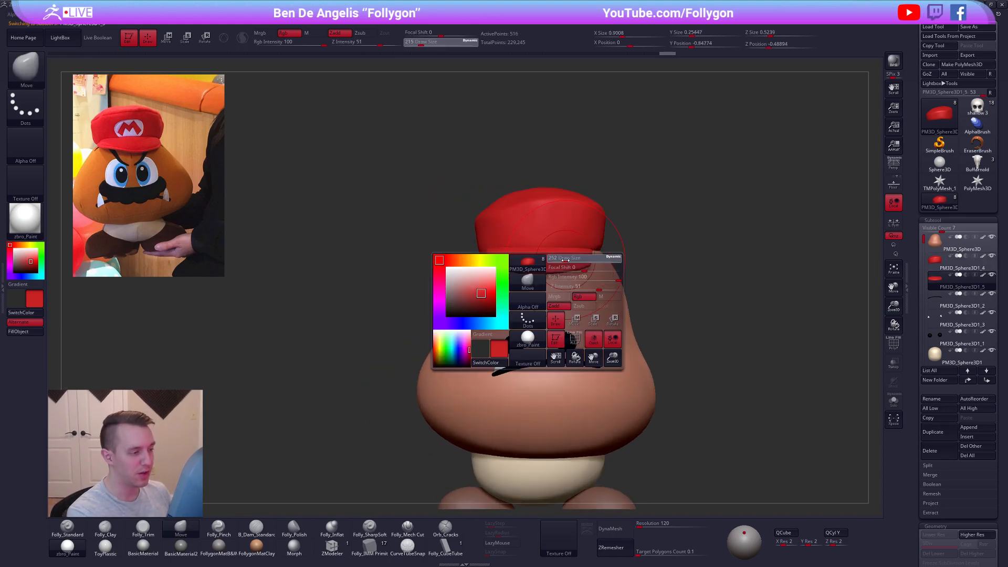
mouse_move(592, 246)
right_down()
mouse_move(618, 253)
mouse_move(590, 251)
right_up()
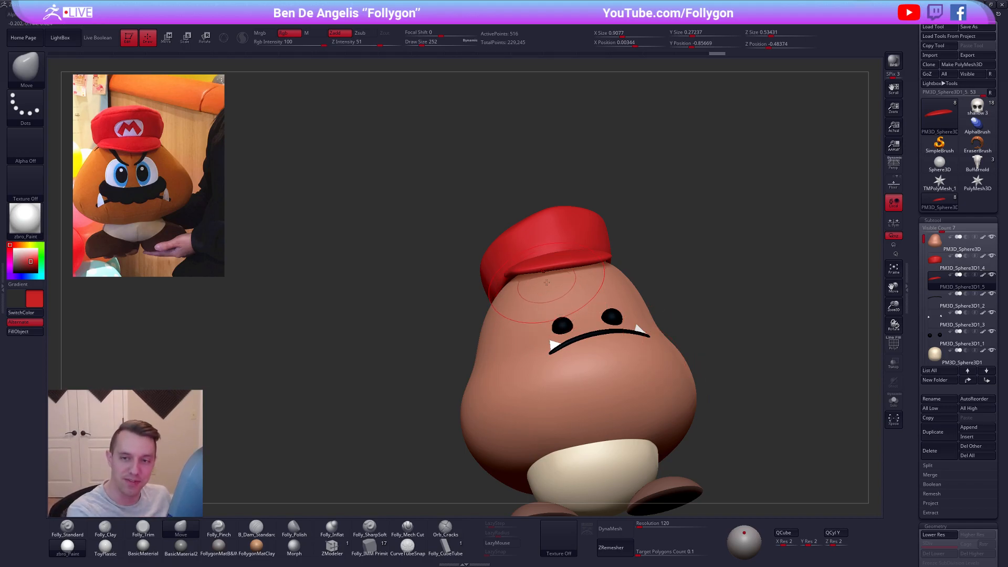
right_drag(544, 261, 560, 259)
key(space)
drag(512, 302, 515, 278)
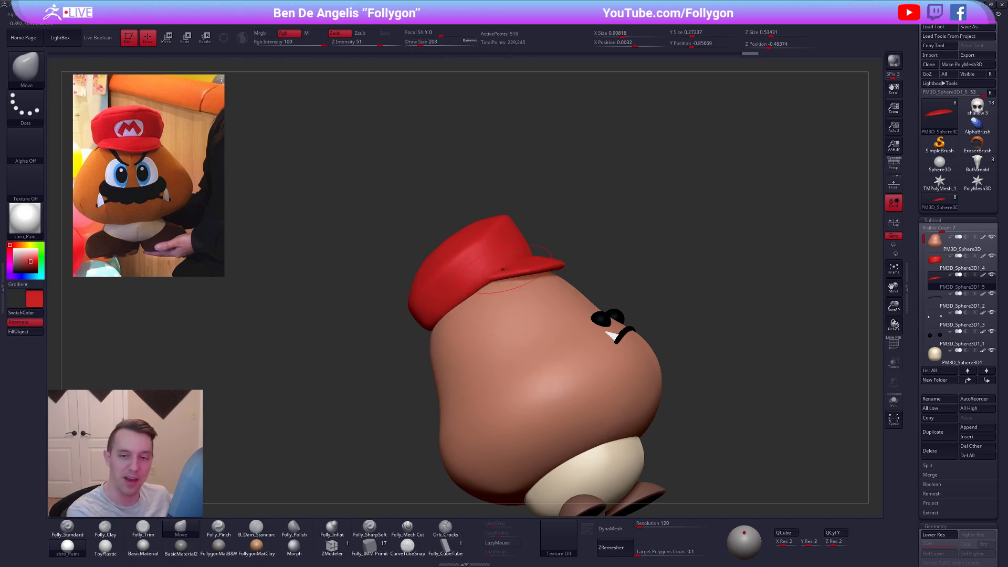
right_drag(527, 288, 489, 314)
Adjust the crown's lower side and rear edges to sit on the head with the Move brush
alt+click(518, 282)
drag(490, 314, 491, 320)
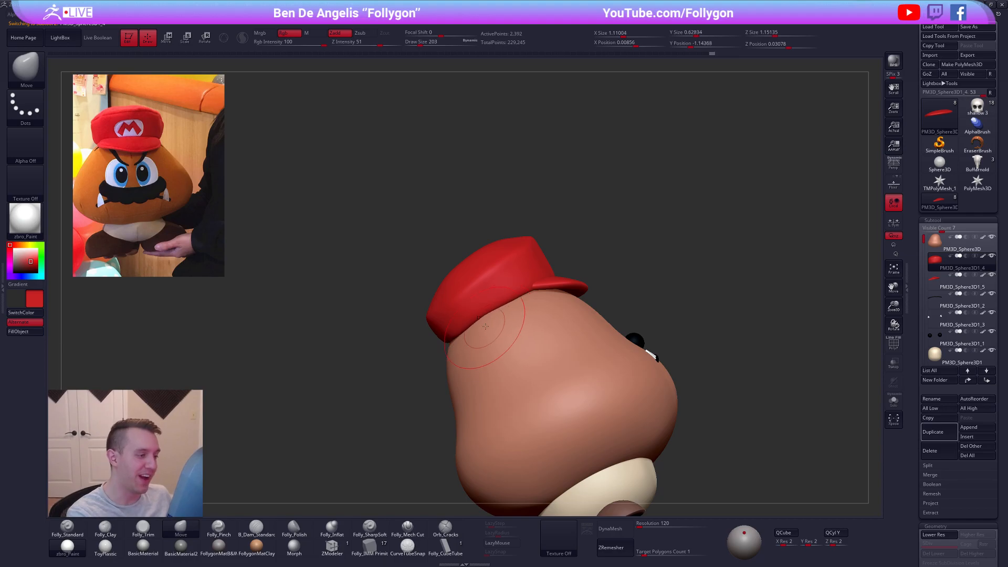
mouse_move(497, 318)
right_down()
mouse_move(569, 306)
mouse_move(500, 312)
right_up()
key(space)
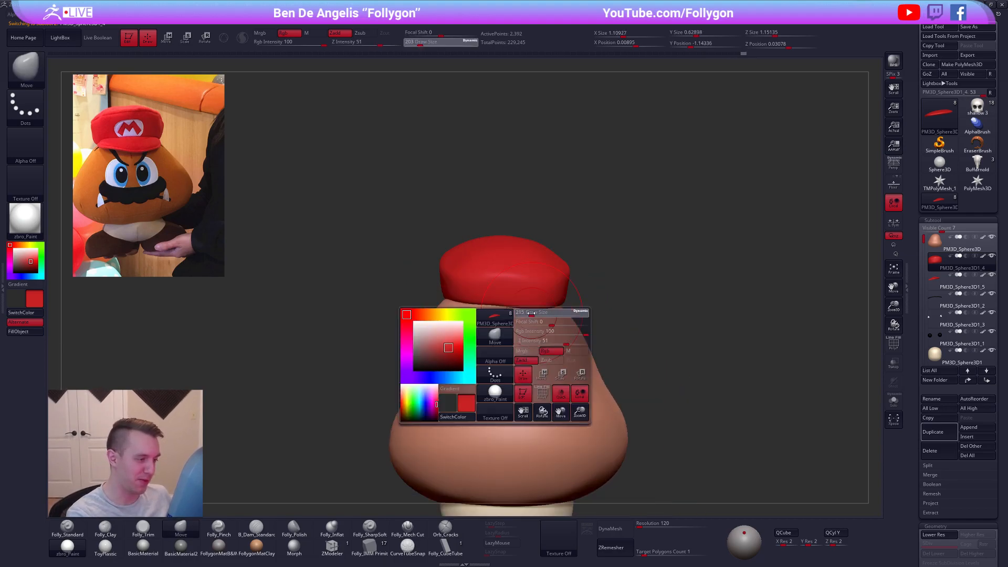
drag(499, 312, 497, 311)
right_drag(504, 315, 540, 313)
key(space)
drag(540, 313, 546, 312)
mouse_move(547, 313)
right_down()
mouse_move(519, 309)
mouse_move(566, 298)
right_up()
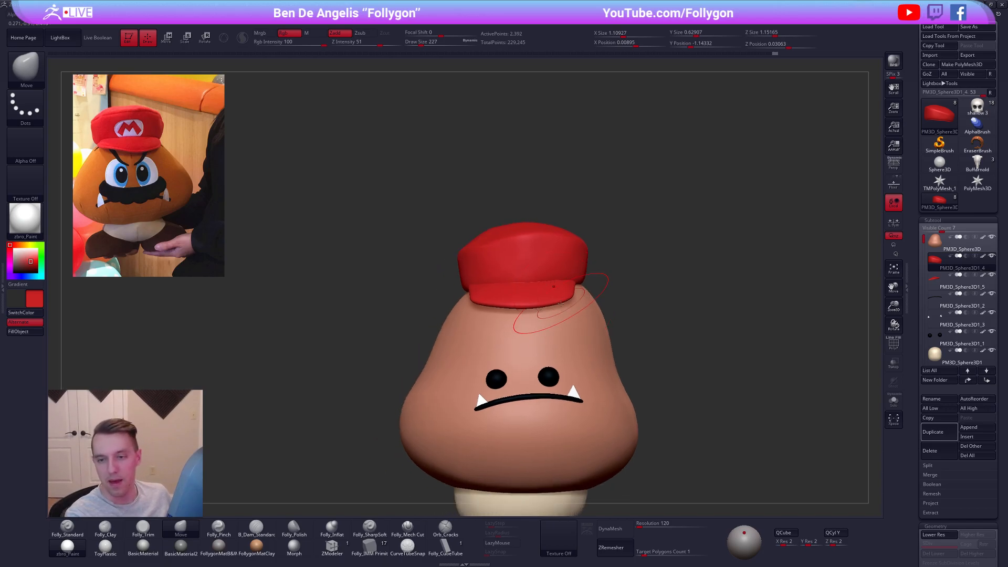
Nudge the brim's sides into line with the crown's lower edge using the Move brush
key(shift+f)
alt+click(543, 297)
key(space)
drag(559, 317, 553, 317)
key(shift+f)
key(b)
key(m)
key(v)
mouse_move(578, 297)
right_down()
mouse_move(579, 289)
mouse_move(485, 300)
right_up()
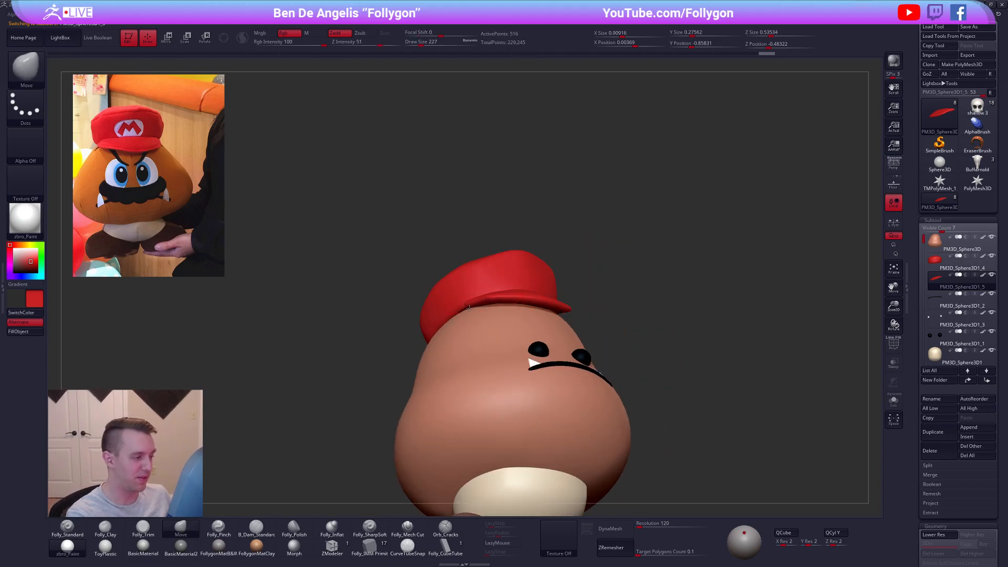
right_drag(517, 298, 499, 330)
alt+click(463, 304)
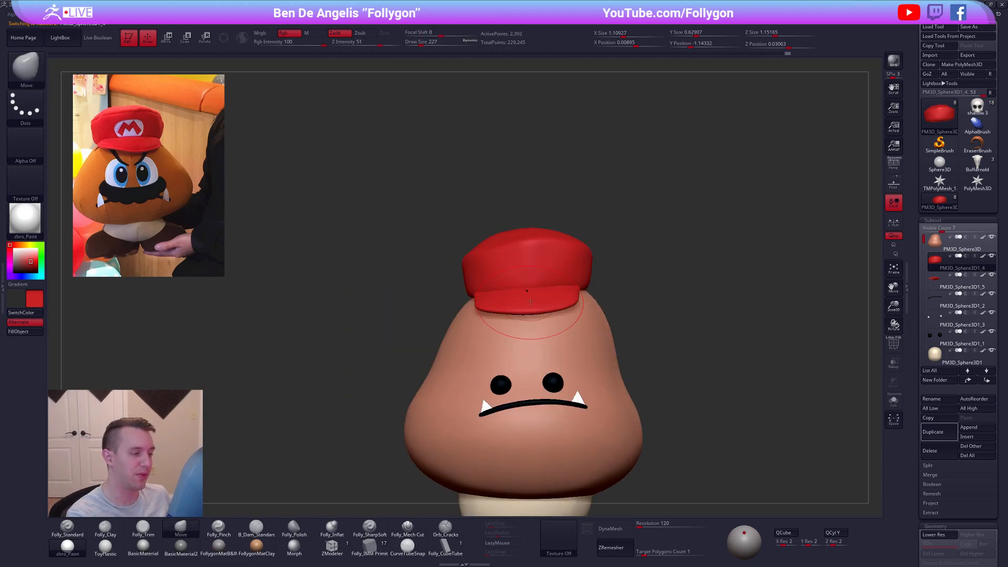
Pull the brim's front edge closer to the crown with the Move brush
alt+click(547, 294)
key(s)
drag(546, 294, 542, 291)
right_drag(511, 307, 503, 366)
key(space)
drag(541, 329, 545, 329)
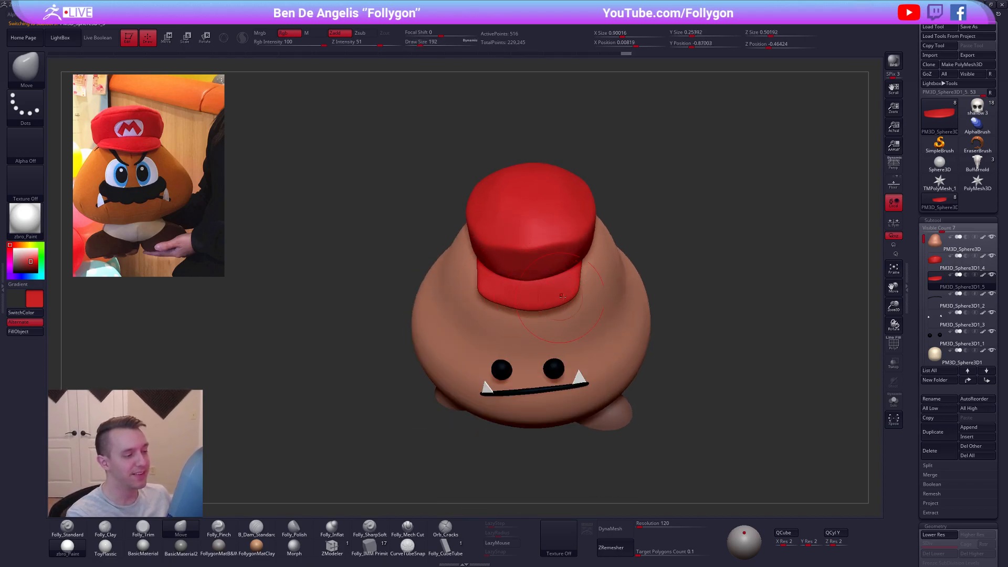
Refine the curve of the brim's side corner with an enlarged Move brush
right_drag(575, 295, 576, 254)
key(space)
drag(574, 301, 586, 298)
key(space)
right_drag(593, 310, 562, 308)
drag(567, 304, 570, 298)
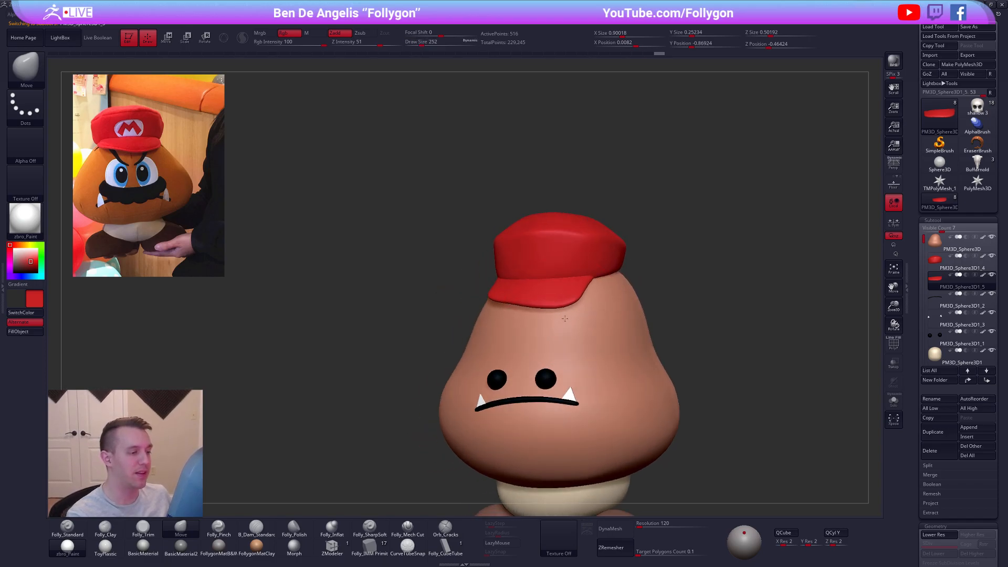
Adjust the brim's side and lower front edge with the Move brush, reducing the draw size to 181
right_drag(586, 295, 543, 339)
key(space)
drag(597, 329, 593, 329)
drag(600, 295, 598, 297)
right_drag(549, 294, 589, 283)
key(s)
drag(525, 308, 526, 295)
drag(500, 301, 499, 305)
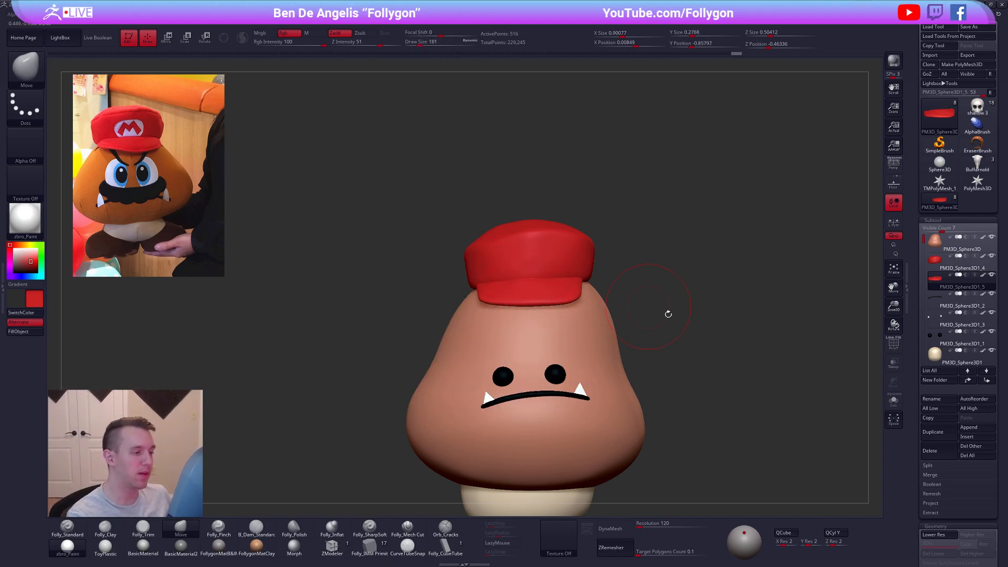
Select the cap's crown and raise it to subdivision level 4, with a smaller Move brush active
alt+right_drag(728, 369, 719, 350)
click(958, 264)
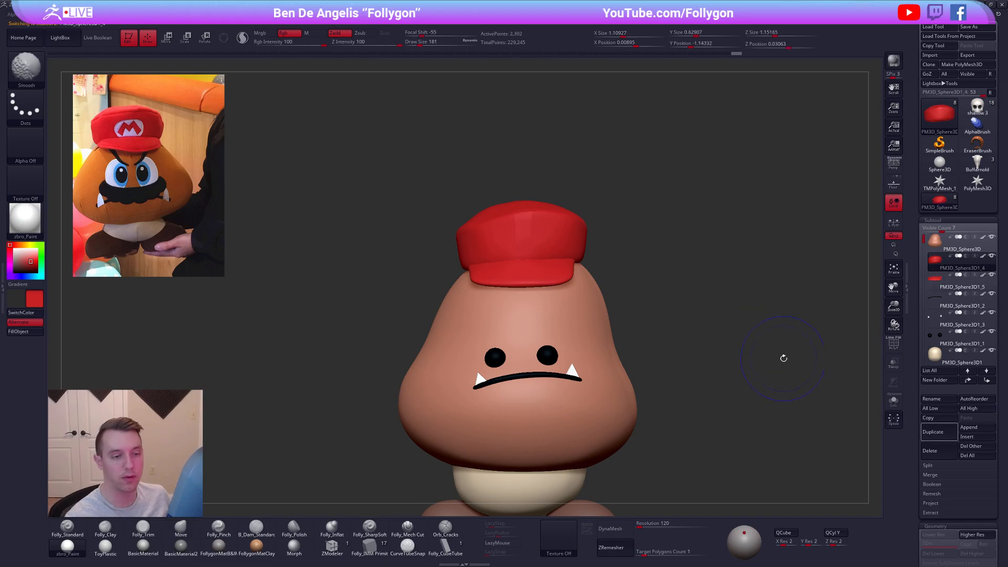
key(shift+d)
key(d)
key(d)
key(d)
key(b)
key(m)
key(v)
key(s)
Mask a round emblem area at the centre of the crown's front, above the brim
drag(710, 242, 635, 239)
alt+right_drag(552, 296, 546, 203)
alt+right_drag(523, 153, 533, 220)
right_click(565, 215)
right_click(534, 220)
alt+click(537, 218)
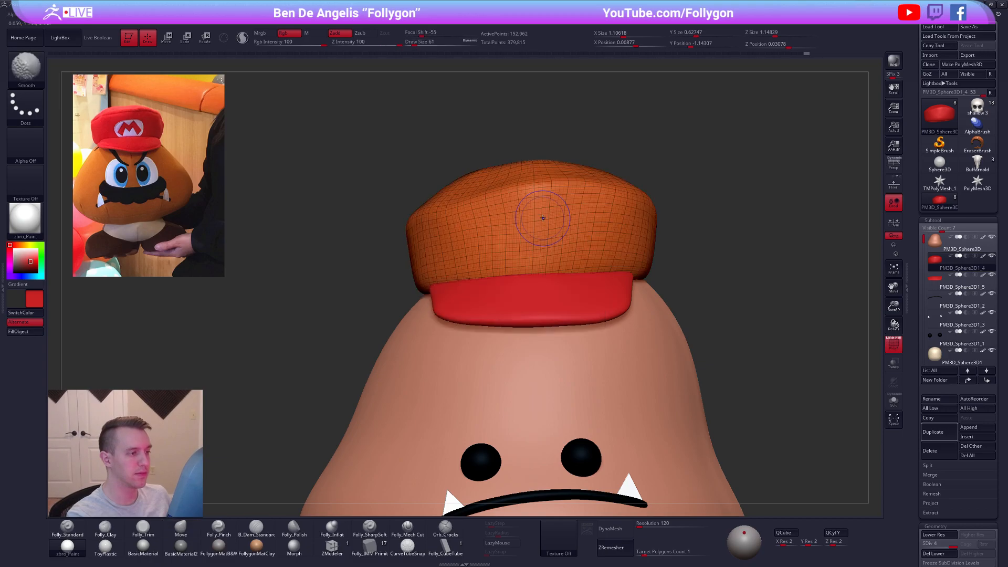
mouse_move(546, 238)
ctrl+mouse_down()
mouse_move(543, 247)
mouse_move(533, 212)
mouse_move(556, 246)
mouse_move(547, 217)
ctrl+mouse_up()
ctrl+right_drag(687, 295, 673, 264)
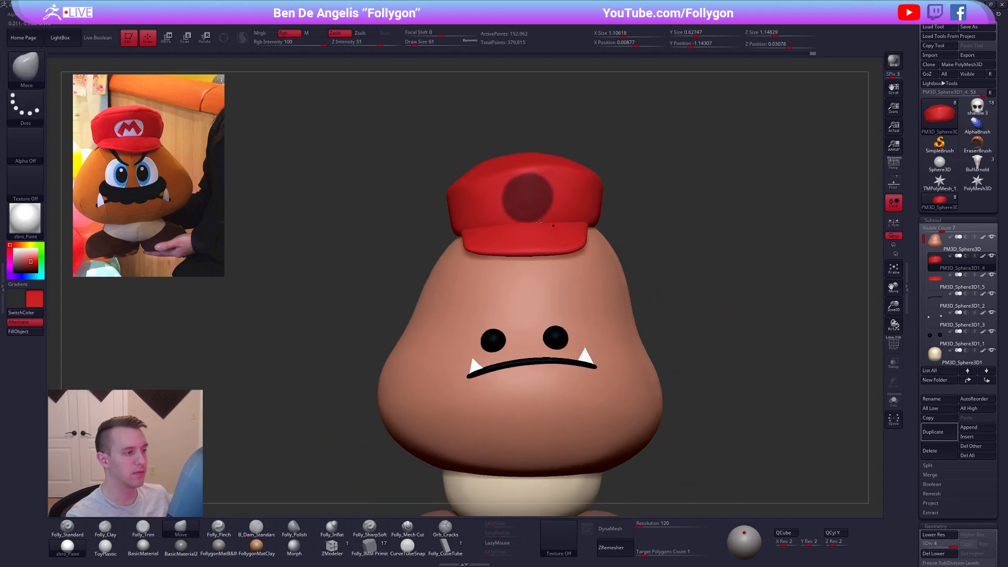
key(shift+f)
key(shift+f)
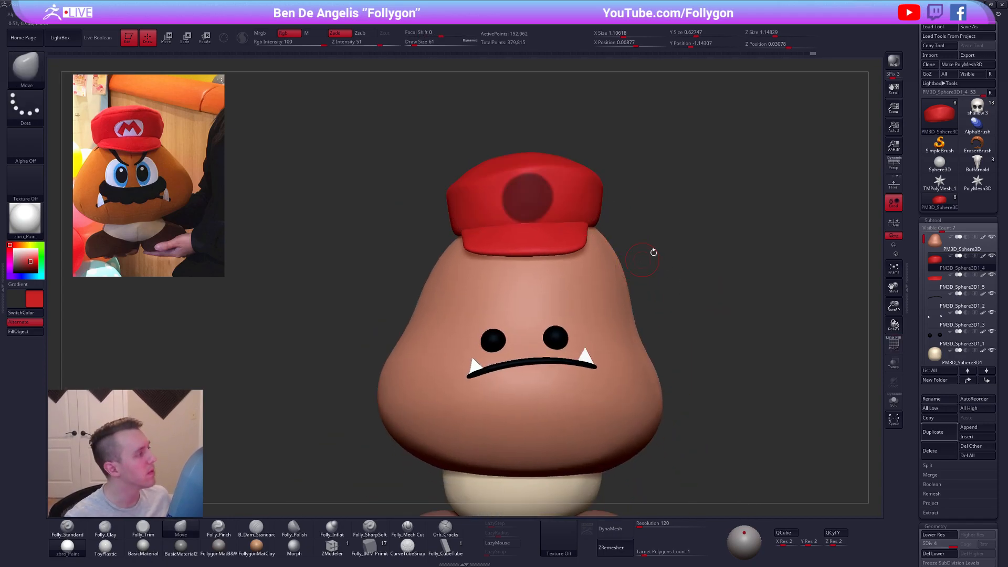
ctrl+click(701, 238)
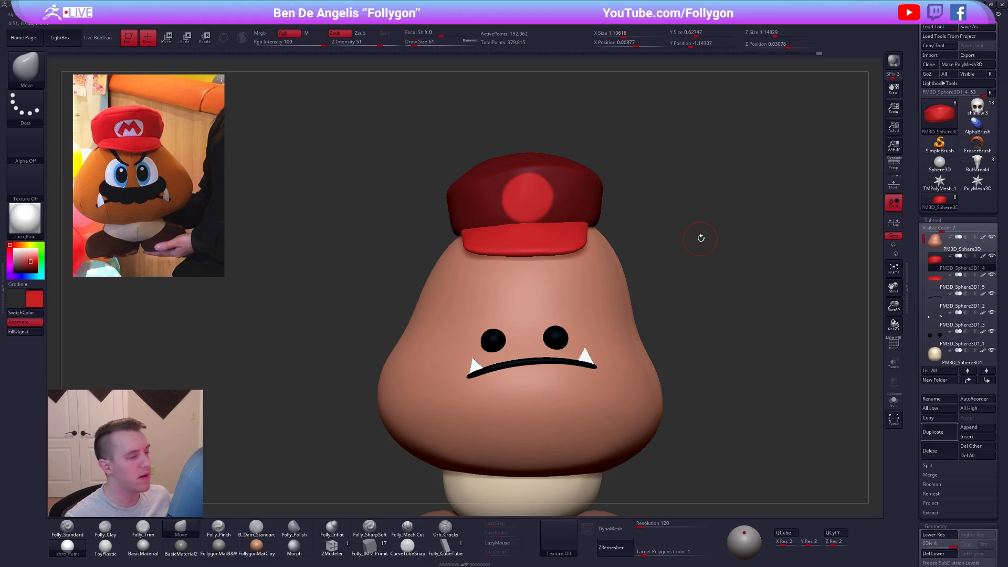
ctrl+click(700, 239)
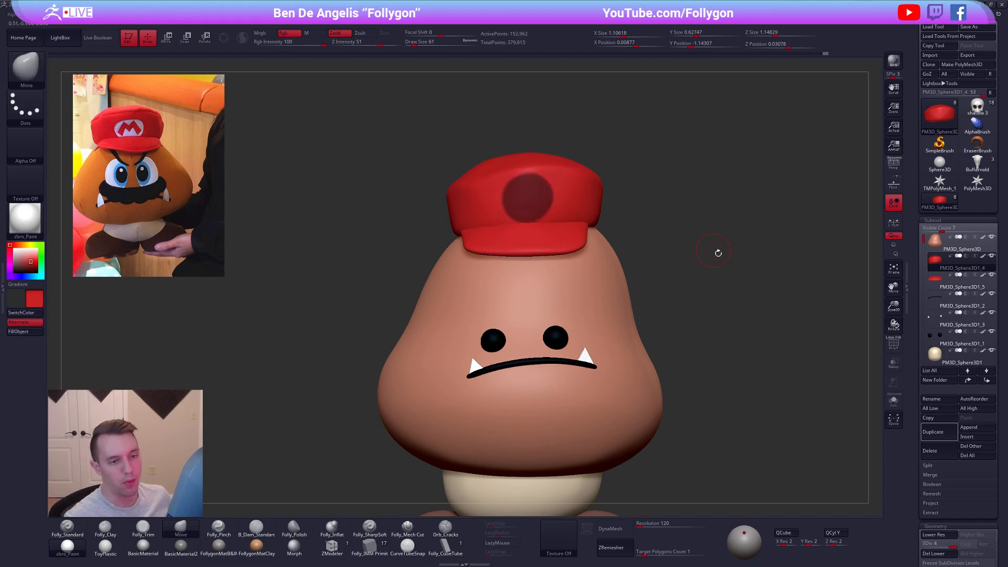
Duplicate the crown and turn the masked circle on the duplicate into its own polygroup
click(933, 431)
ctrl+drag(795, 313, 803, 320)
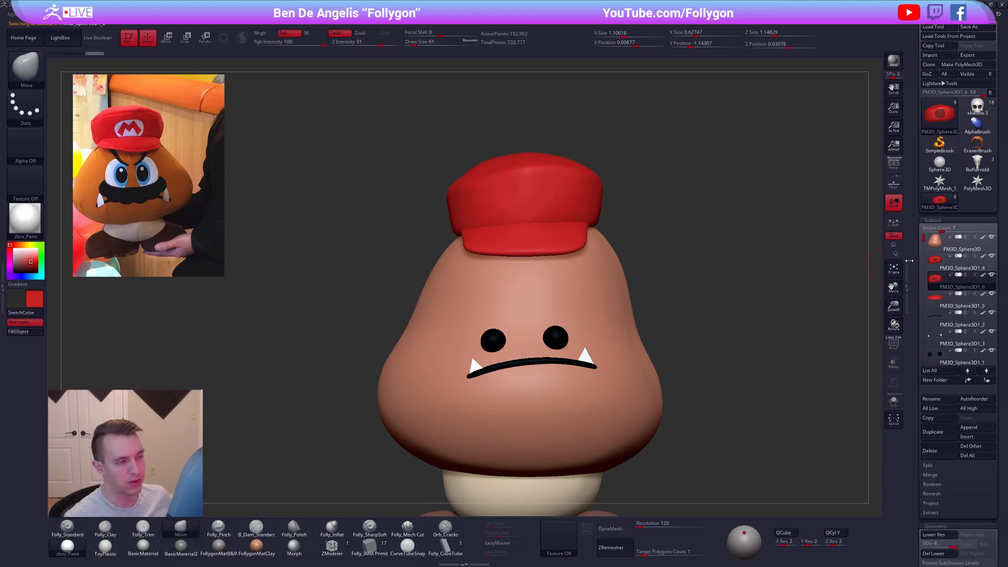
click(931, 262)
key(ctrl+w)
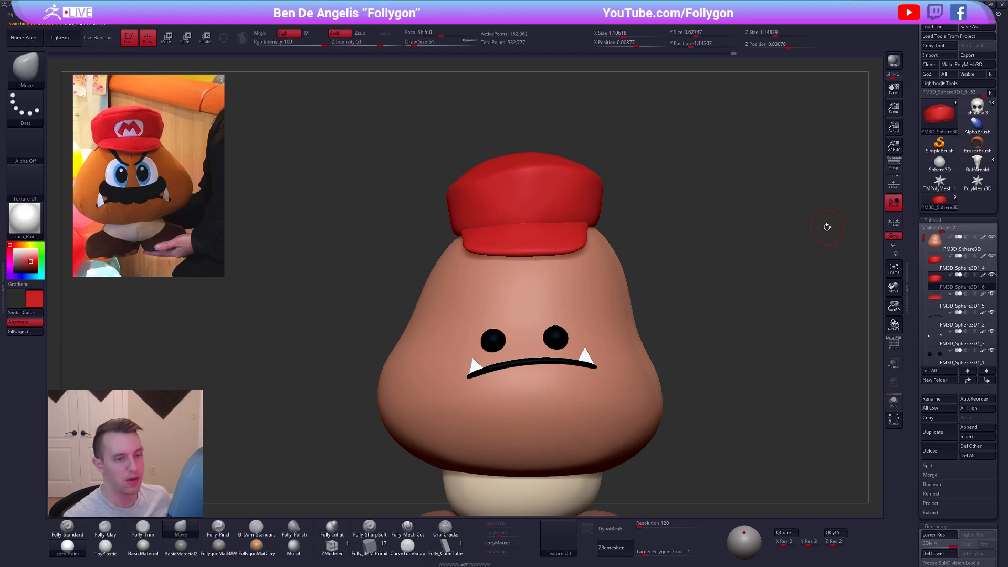
Isolate the duplicate's circular polygroup and delete its lower subdivision levels and hidden geometry
key(shift+f)
key(shift+f)
key(alt+s)
ctrl+right_drag(531, 190, 537, 198)
key(shift+f)
ctrl+shift+click(534, 202)
key(space)
click(569, 210)
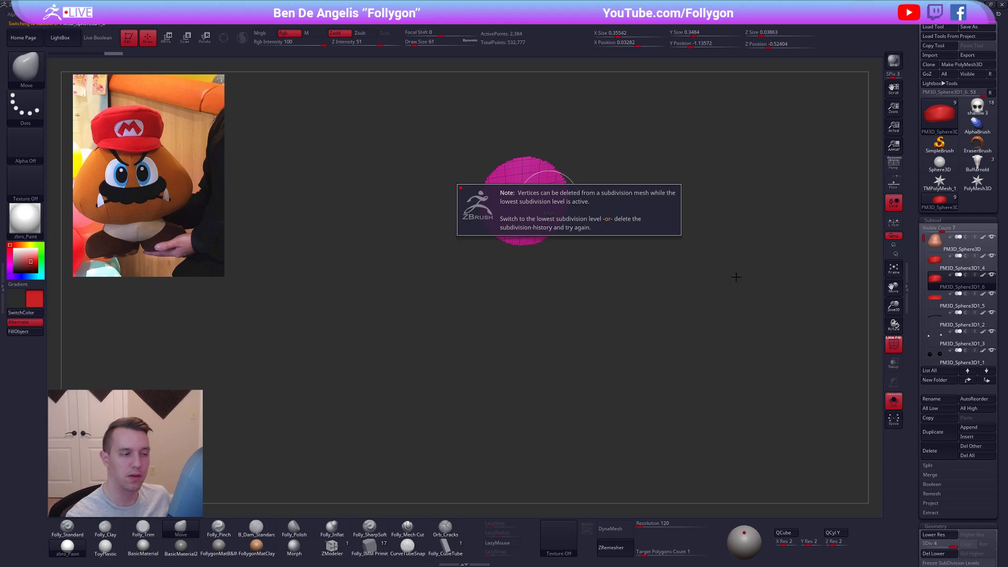
click(932, 553)
key(space)
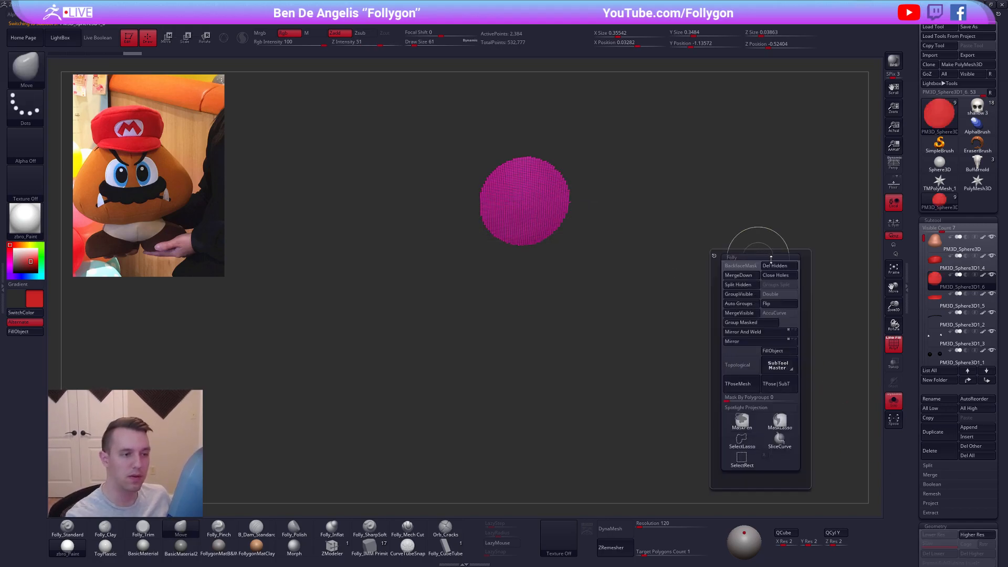
Add edge loops around the circular patch to clean its outline and merge it into one polygroup
scroll(922, 248, down, 3)
scroll(922, 248, down, 5)
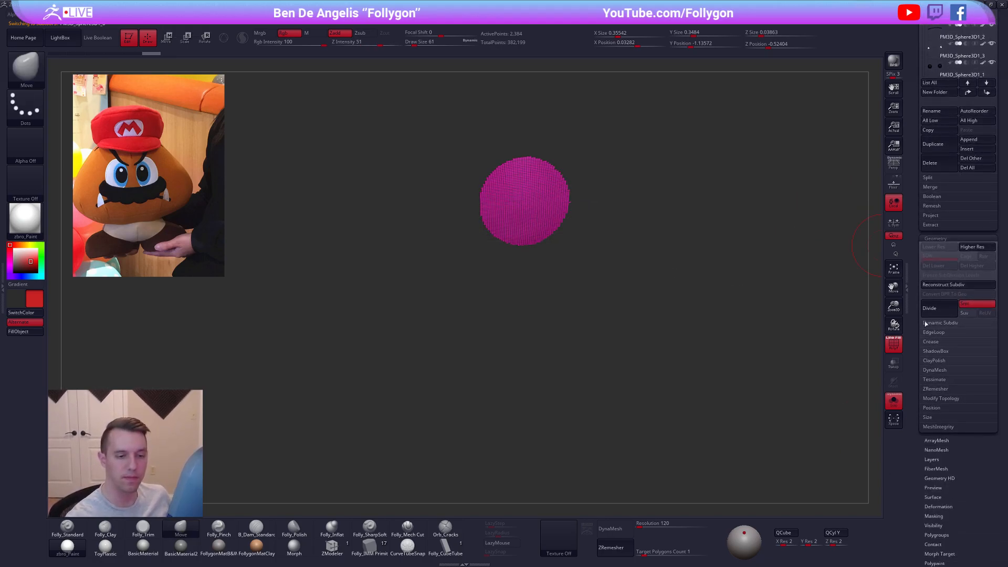
click(933, 333)
click(935, 368)
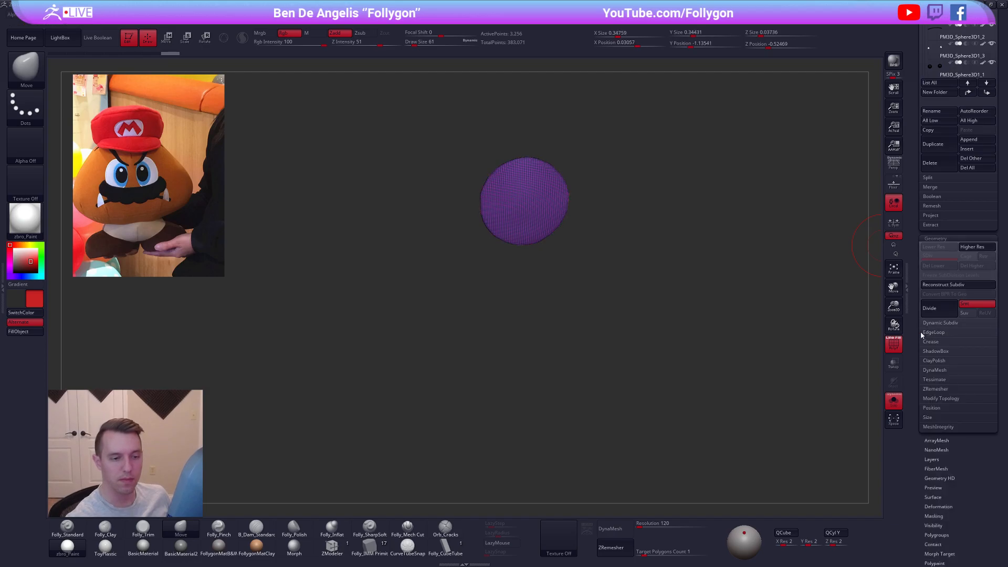
scroll(945, 315, up, 8)
alt+drag(596, 239, 590, 258)
key(ctrl+w)
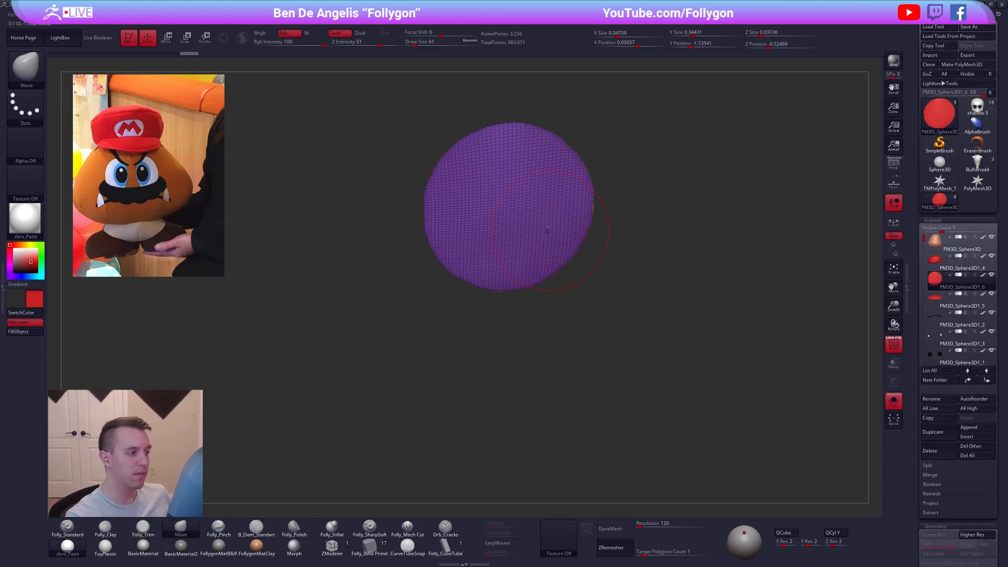
Extrude the flat circular patch forward into a thick disc with the Transpose move line
key(w)
mouse_move(624, 294)
shift+mouse_down()
mouse_move(556, 296)
mouse_move(548, 338)
shift+mouse_up()
ctrl+click(556, 296)
mouse_move(530, 247)
shift+mouse_down()
mouse_move(582, 247)
mouse_move(535, 248)
shift+mouse_up()
key(q)
ctrl+drag(598, 242, 614, 254)
key(w)
shift+drag(522, 257, 567, 257)
key(shift+f)
key(q)
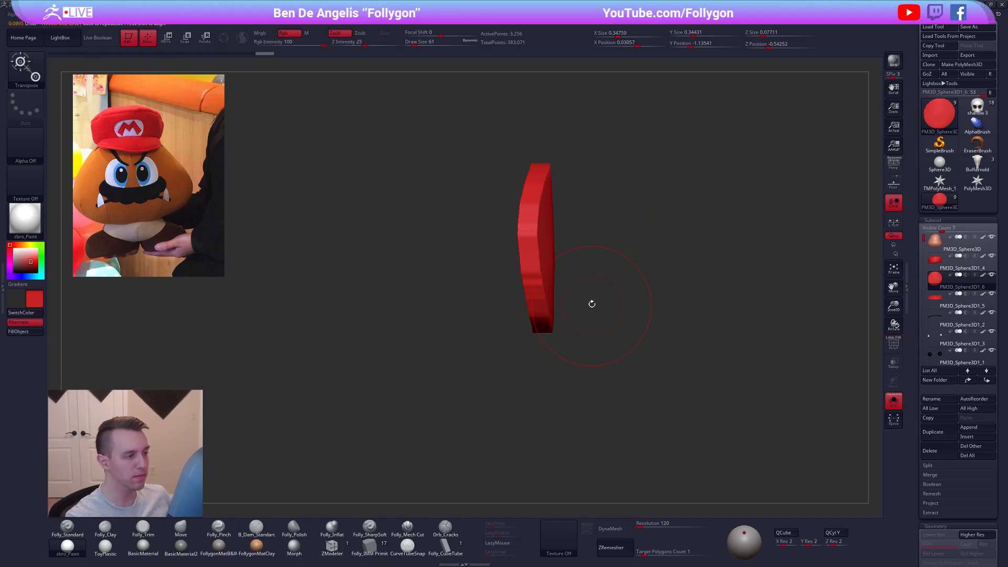
Fill the disc with white and push it back into the front of the crown
key(shift+s)
key(1)
drag(25, 261, 13, 250)
click(19, 334)
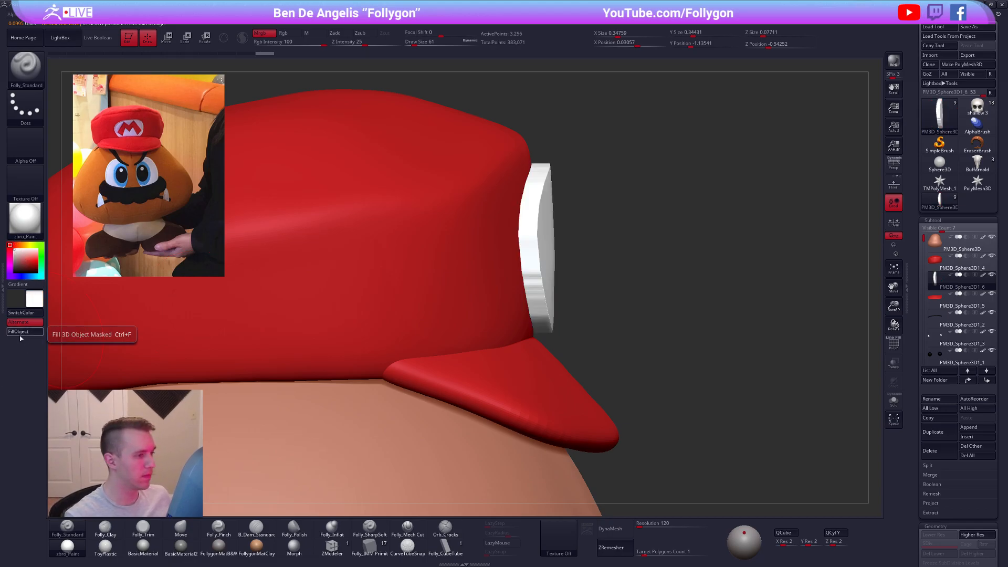
key(w)
mouse_move(547, 239)
shift+mouse_down()
mouse_move(592, 240)
mouse_move(559, 239)
shift+mouse_up()
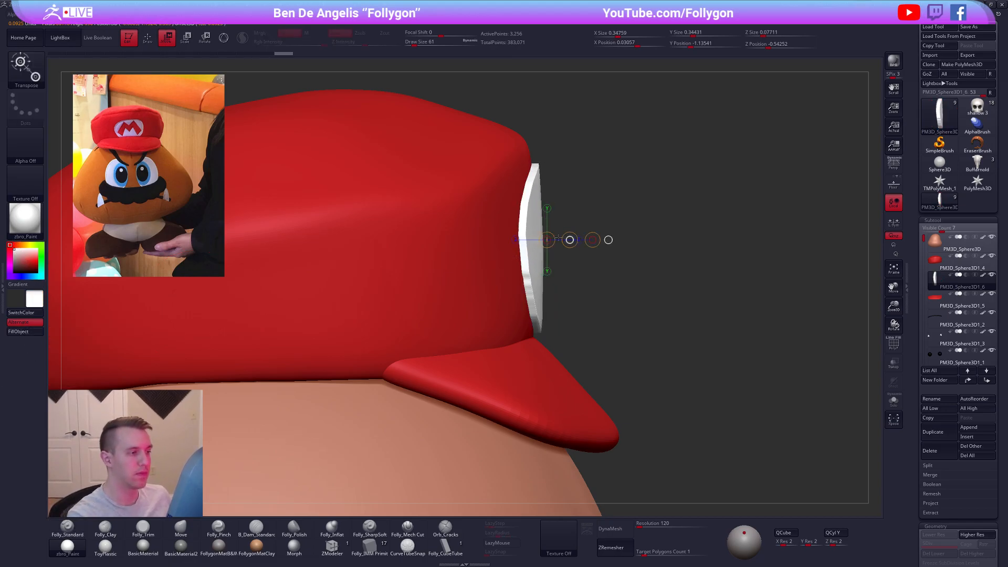
Isolate the white disc, turn on KeepGroups for ZRemesher and save the project
key(q)
drag(625, 319, 541, 317)
key(alt+s)
ctrl+right_drag(589, 252, 612, 270)
key(shift+f)
scroll(946, 316, down, 10)
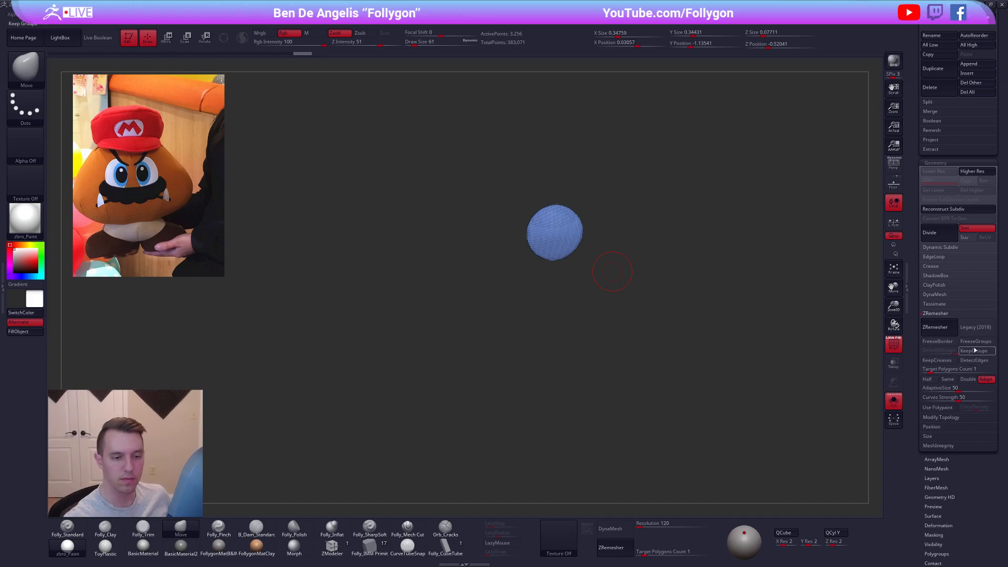
click(978, 350)
key(ctrl+s)
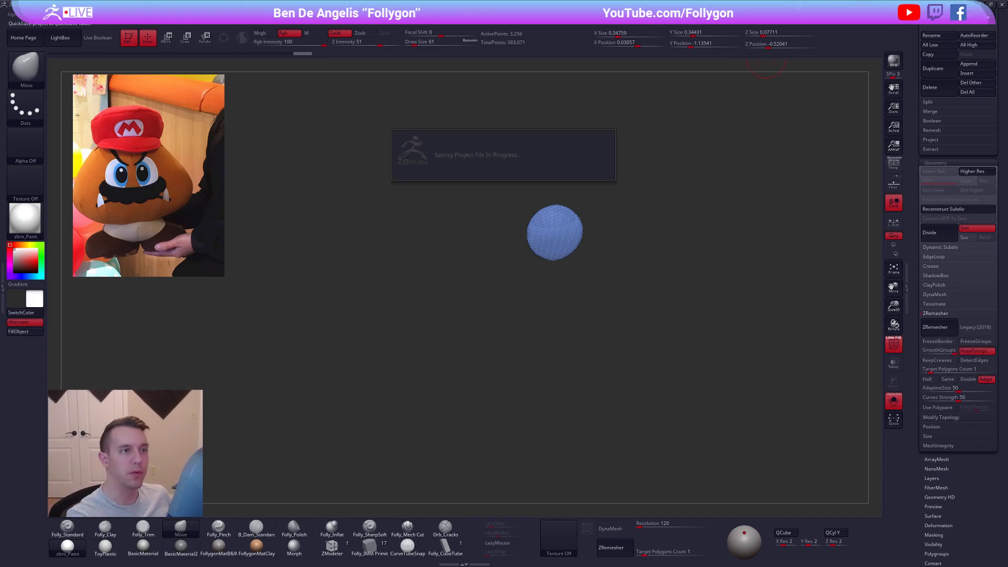
ZRemesh the disc with a target polygons count of 0.1 and refill it with white
drag(936, 370, 912, 371)
click(945, 332)
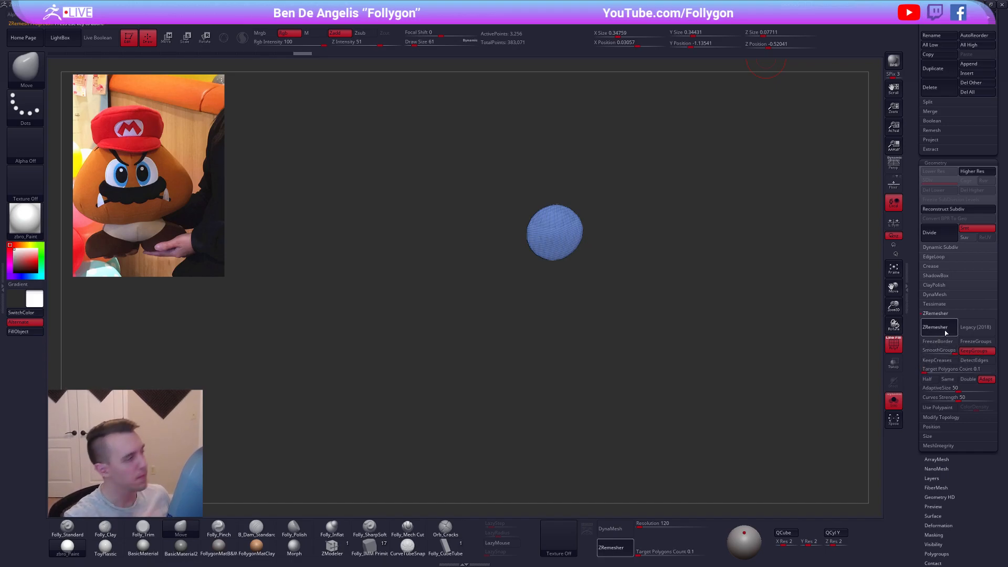
key(alt+s)
key(d)
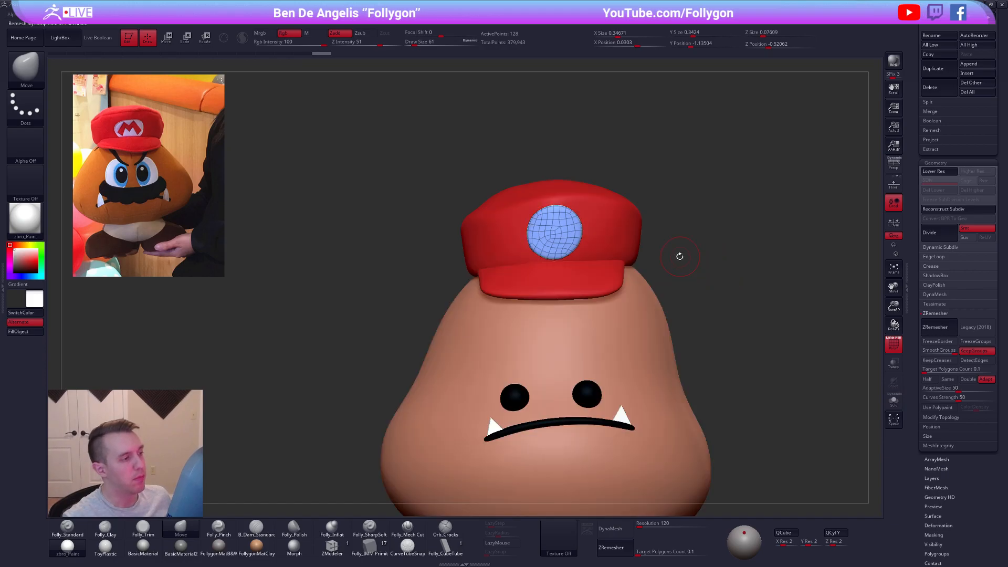
key(shift+f)
key(1)
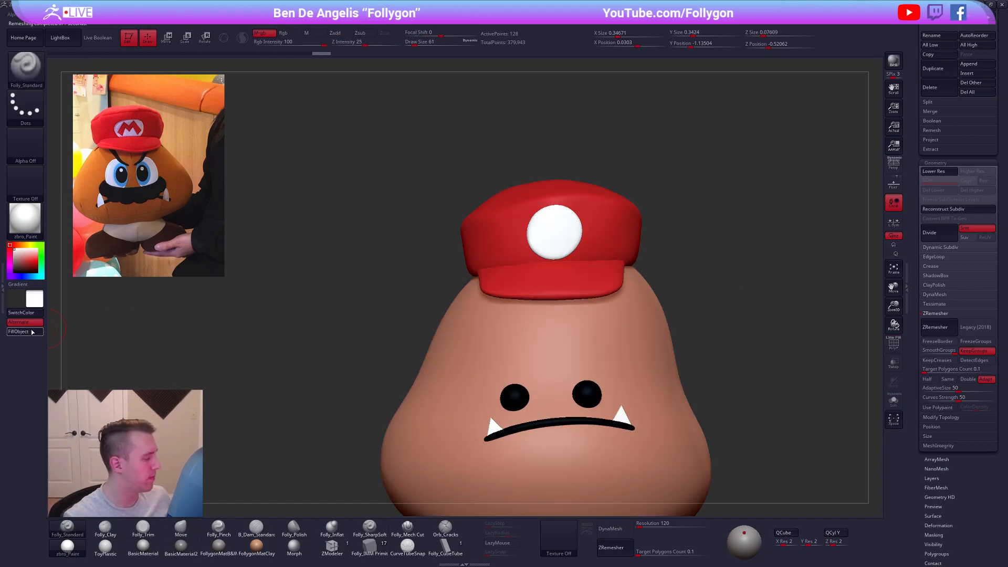
Stretch the white disc's sides and corners into a wider rounded oval emblem with the Move brush
mouse_move(498, 239)
ctrl+right_down()
mouse_move(542, 268)
mouse_move(500, 280)
ctrl+right_up()
key(4)
key(space)
mouse_move(557, 249)
mouse_down()
mouse_move(568, 249)
mouse_move(491, 248)
mouse_move(587, 254)
mouse_up()
key(space)
drag(576, 215, 582, 213)
drag(582, 257, 590, 261)
drag(507, 216, 503, 212)
drag(500, 253, 495, 255)
right_drag(624, 270, 623, 227)
Divide the white oval emblem four times to reach subdivision level 5
key(ctrl+d)
key(ctrl+d)
key(ctrl+d)
key(ctrl+d)
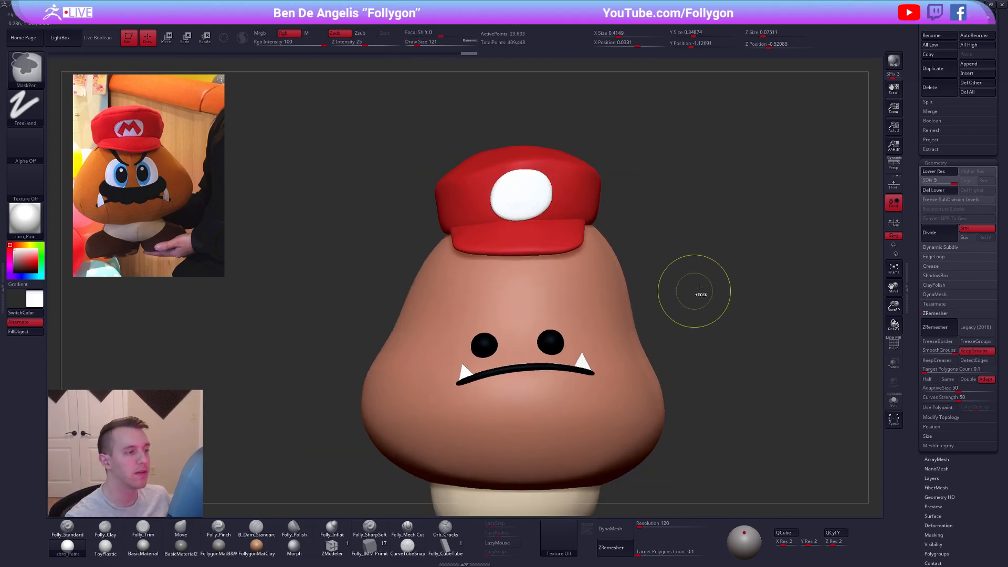
Duplicate the oval emblem and divide the copy twice more, deleting its lower subdivision levels
drag(914, 246, 920, 361)
key(space)
drag(817, 284, 813, 282)
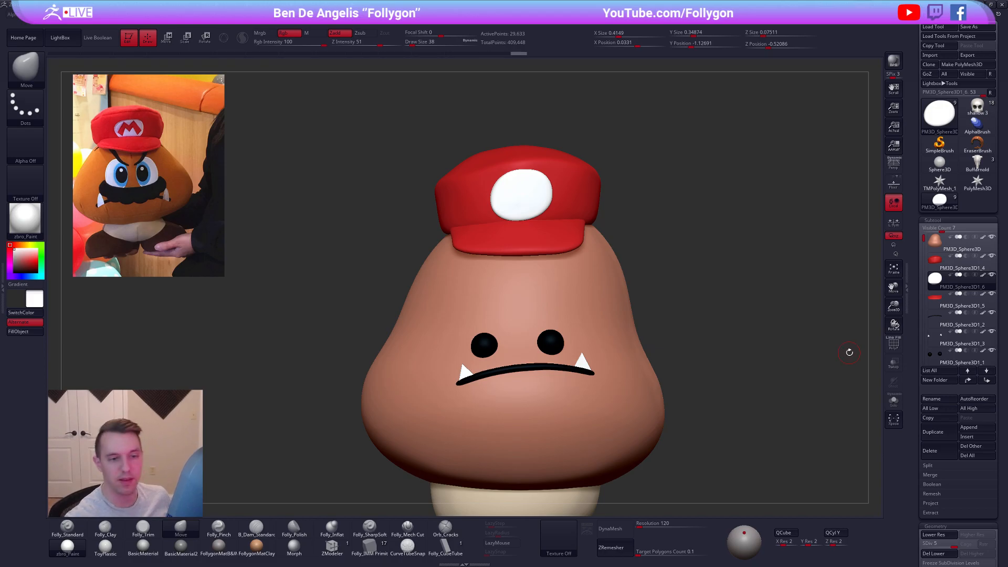
click(953, 431)
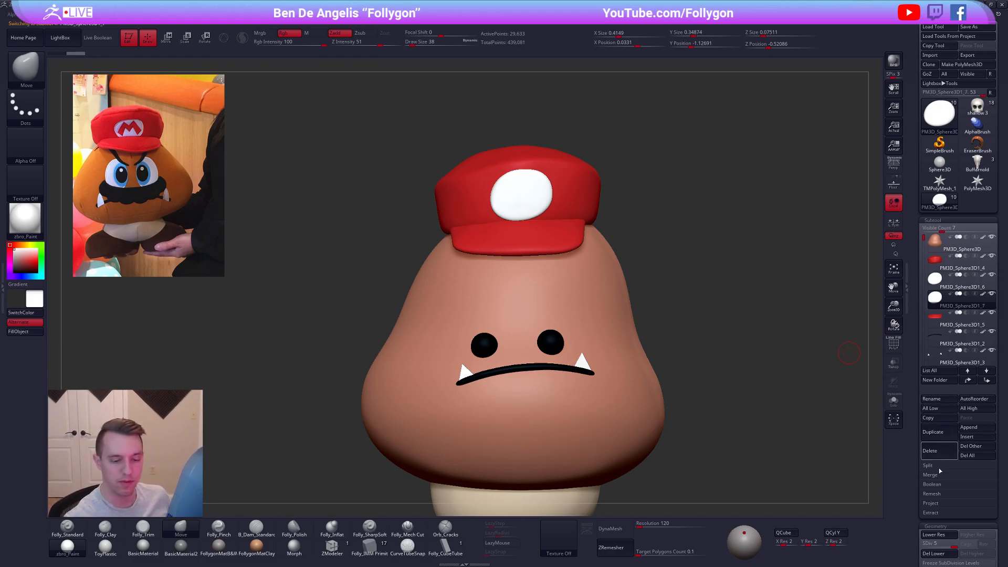
click(954, 544)
click(935, 553)
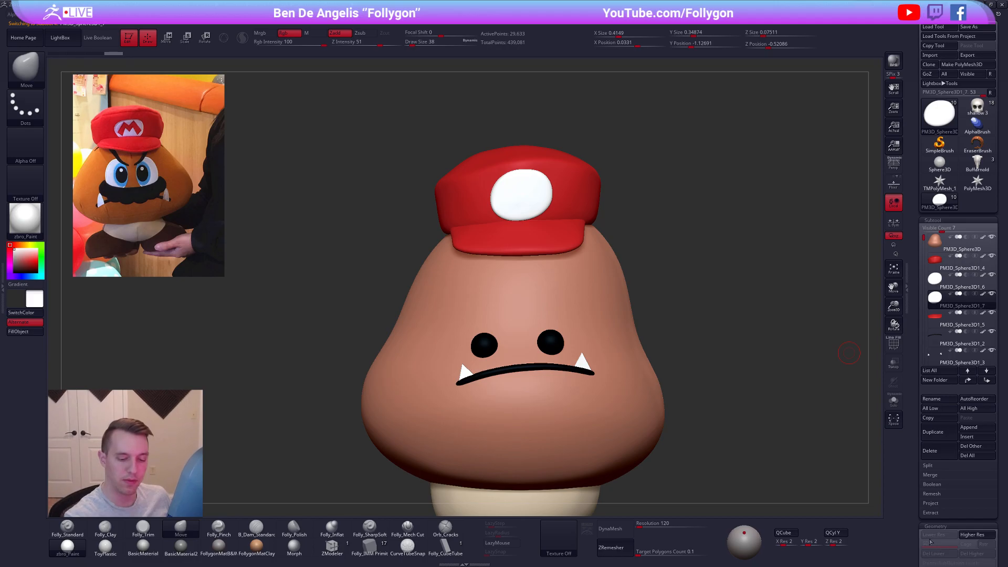
key(ctrl+space)
key(ctrl+d)
key(ctrl+d)
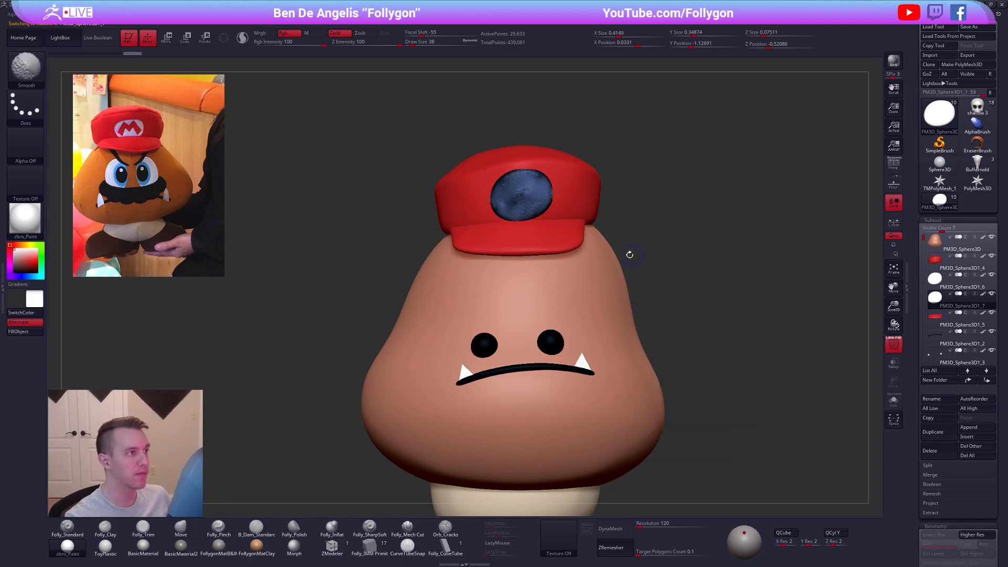
click(936, 558)
Paint an M-shaped mask across the emblem copy using the MaskPen at draw size 14
ctrl+right_drag(532, 211, 491, 258)
key(space)
drag(526, 219, 520, 219)
key(ctrl+space)
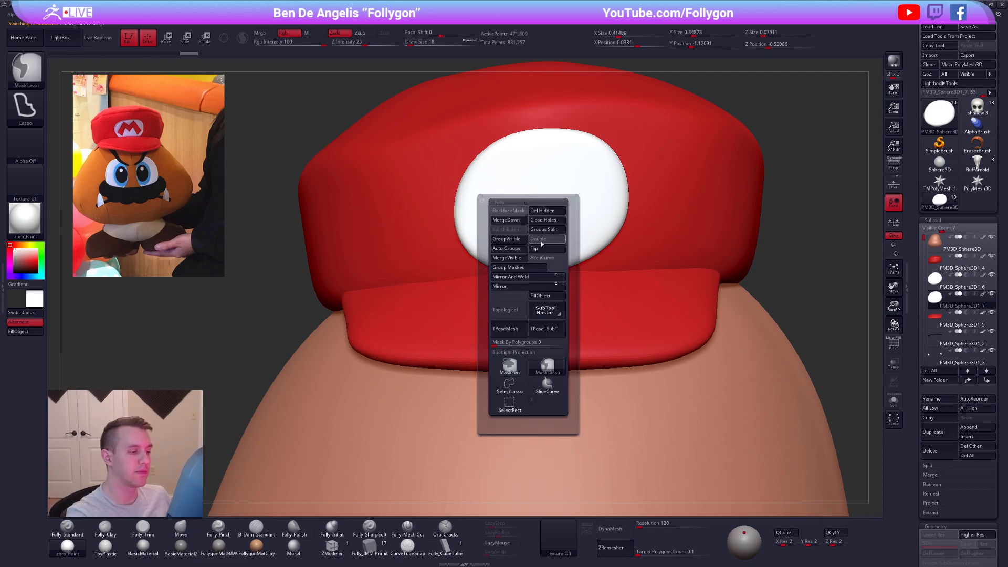
key(ctrl+space)
key(space)
click(508, 189)
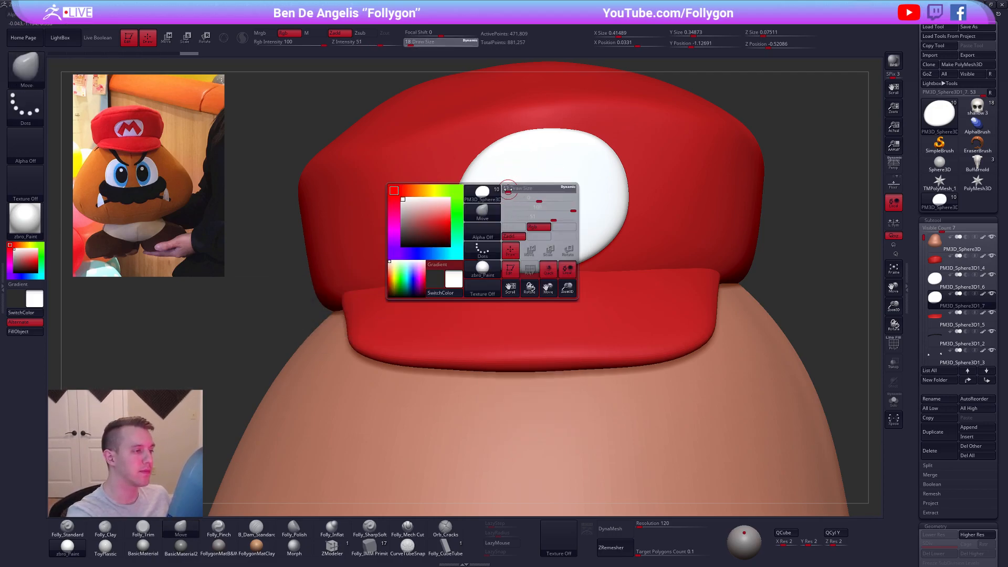
key(ctrl+space)
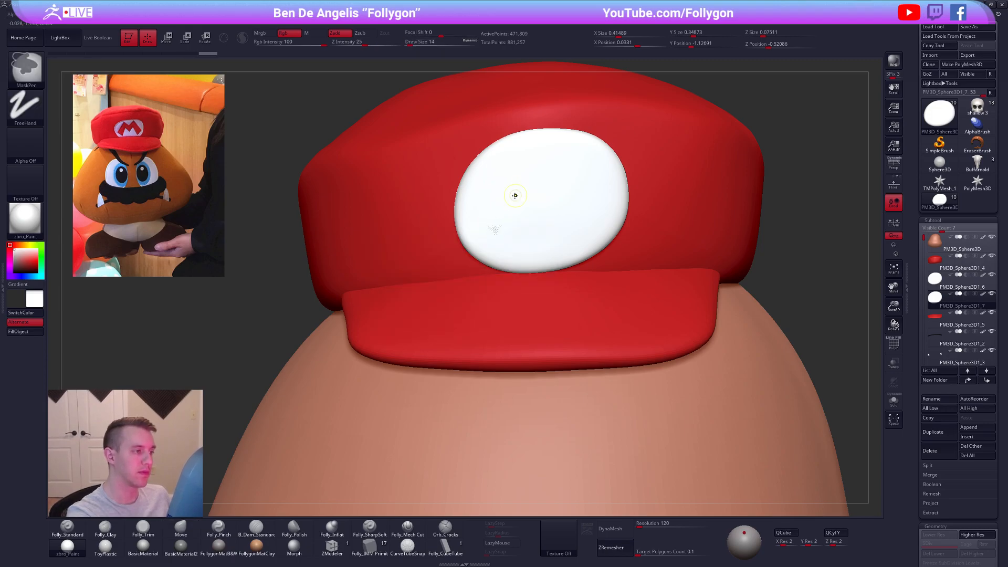
key(alt+s)
key(ctrl+z)
mouse_move(486, 238)
ctrl+mouse_down()
mouse_move(525, 177)
mouse_move(504, 210)
mouse_move(525, 181)
mouse_move(542, 206)
mouse_move(557, 179)
mouse_move(543, 198)
mouse_move(562, 183)
mouse_move(584, 217)
ctrl+mouse_up()
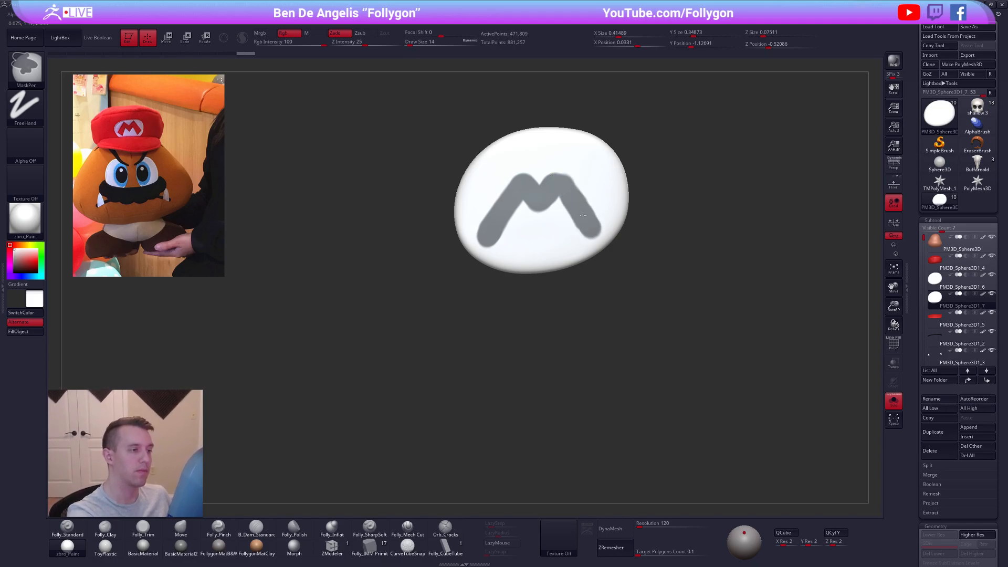
click(893, 401)
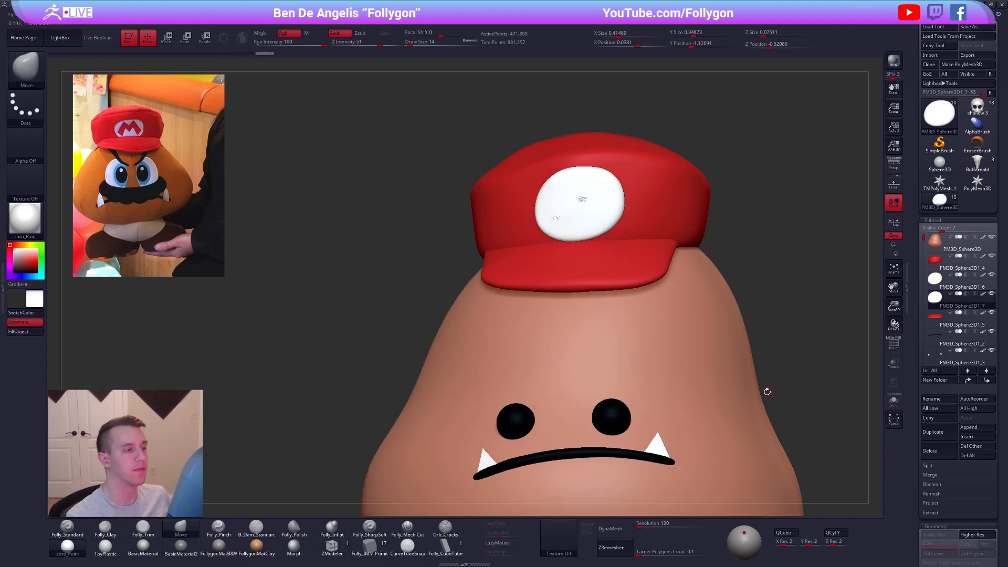
Sharpen the corners and square off the leg ends of the M mask using the MaskPen at draw size 5
key(shift+s)
key(shift+f)
mouse_move(506, 157)
ctrl+right_down()
mouse_move(515, 194)
mouse_move(548, 236)
ctrl+right_up()
key(shift+f)
key(space)
key(ctrl+space)
key(space)
ctrl+right_drag(573, 227, 560, 245)
key(space)
mouse_move(560, 245)
mouse_down()
mouse_move(563, 224)
mouse_move(582, 234)
mouse_move(604, 275)
mouse_move(610, 330)
mouse_move(629, 331)
mouse_up()
ctrl+alt+drag(428, 335, 466, 360)
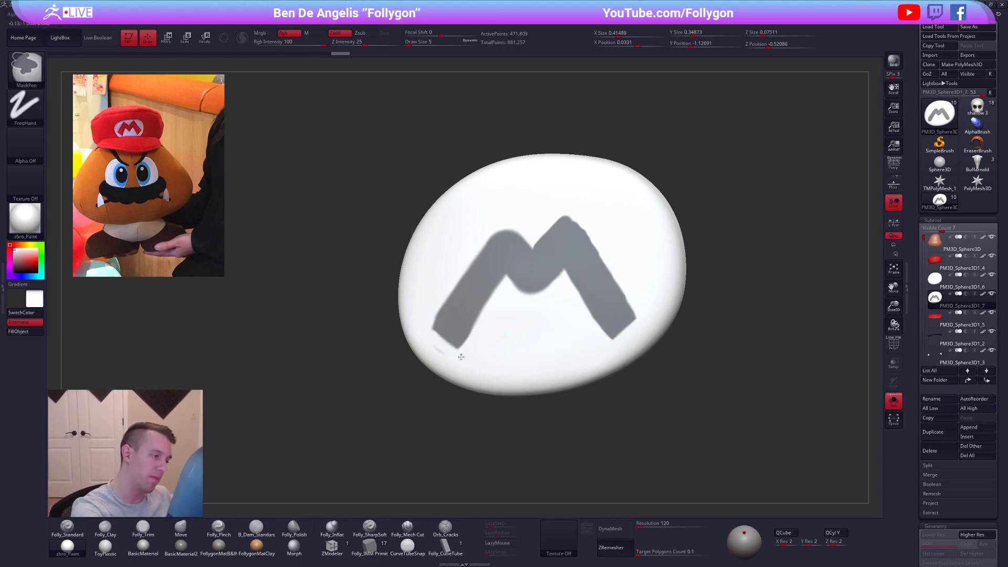
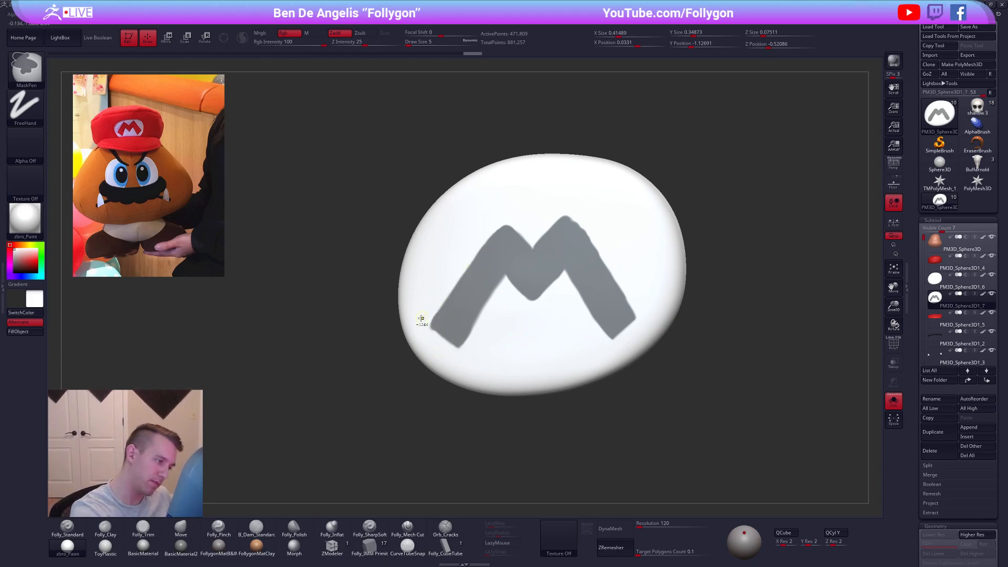
key(ctrl)
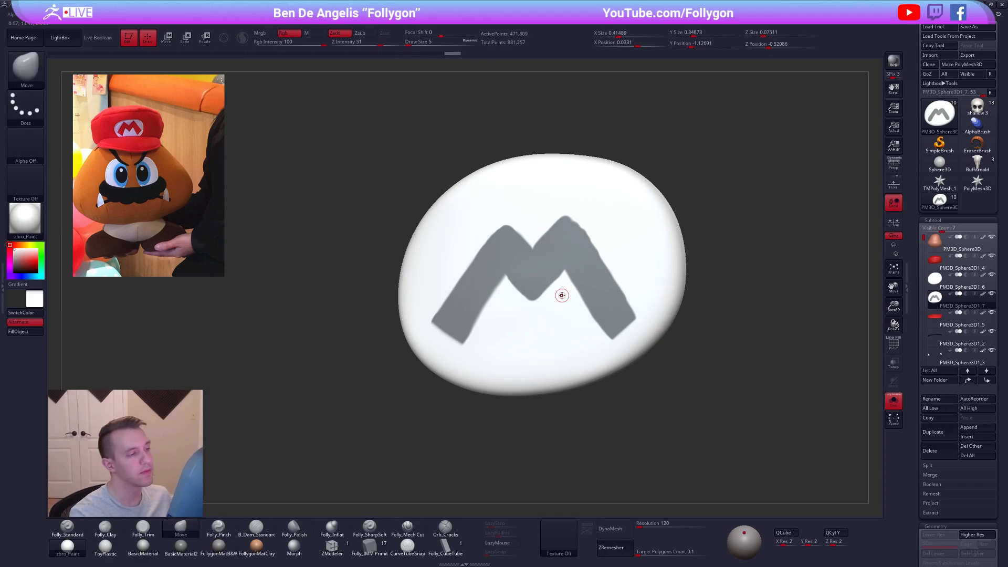
Finish the M mask, convert it into its own polygroup, and isolate that group on the emblem copy
ctrl+drag(566, 220, 605, 290)
ctrl+right_drag(600, 258, 643, 375)
key(shift+f)
key(shift+f)
key(ctrl+w)
key(shift+f)
ctrl+shift+click(598, 273)
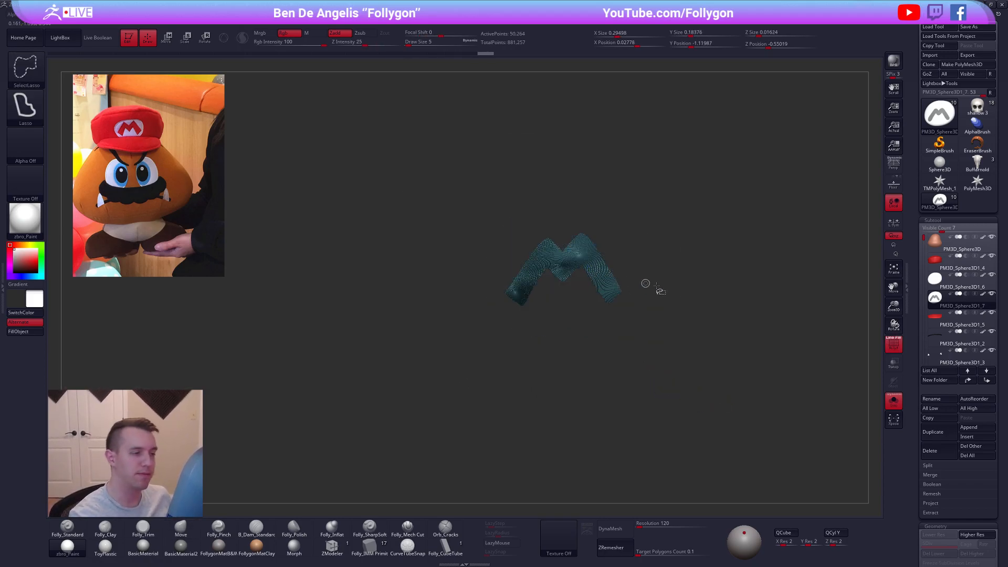
Delete the hidden part of the emblem copy and give the remaining M thickness with EdgeLoop's panel loops
key(space)
click(682, 291)
alt+right_drag(736, 285, 706, 252)
drag(918, 385, 924, 307)
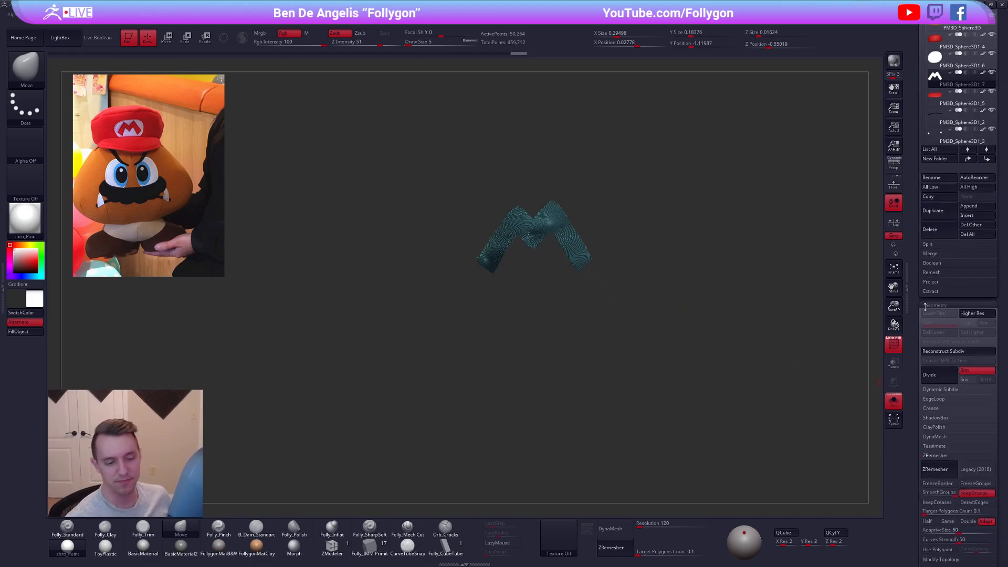
click(944, 401)
click(938, 444)
click(936, 401)
drag(918, 386, 845, 475)
Shift the thickened M in depth from a side view so it sits on the white oval emblem
right_drag(613, 297, 624, 362)
key(shift+f)
key(w)
click(538, 240)
shift+right_drag(522, 266, 588, 270)
ctrl+click(588, 272)
shift+drag(529, 275, 551, 297)
click(522, 297)
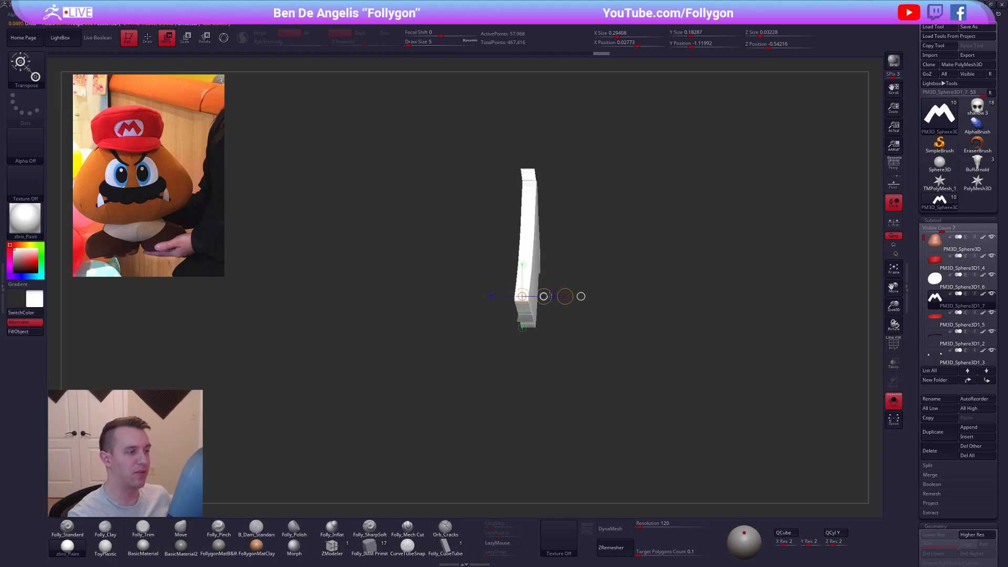
key(alt+s)
key(q)
Pick the cap's red colour and fill the M on the emblem with it
mouse_move(644, 343)
ctrl+right_down()
mouse_move(621, 376)
mouse_move(567, 336)
mouse_move(596, 331)
mouse_move(566, 206)
ctrl+right_up()
key(1)
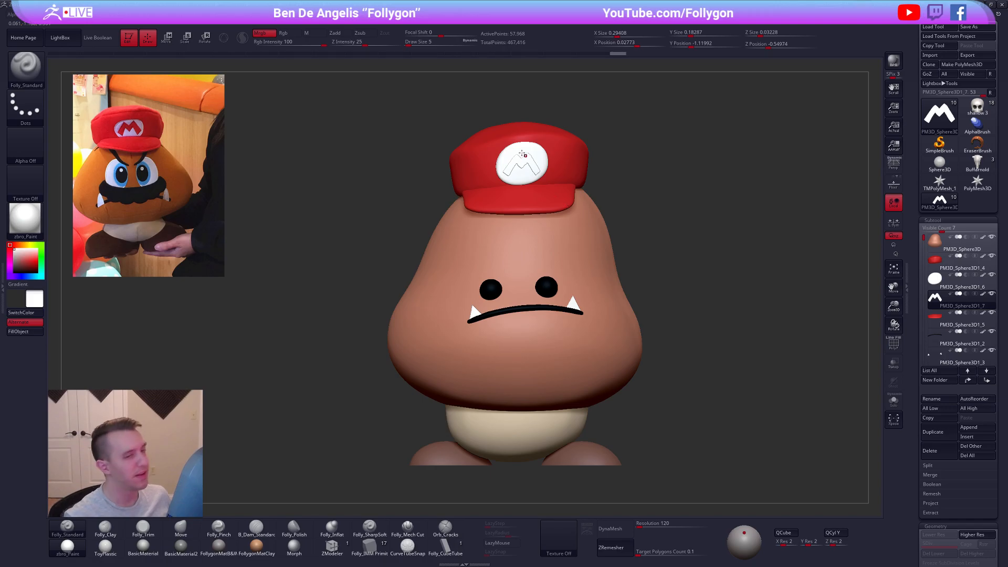
key(p)
key(c)
click(37, 331)
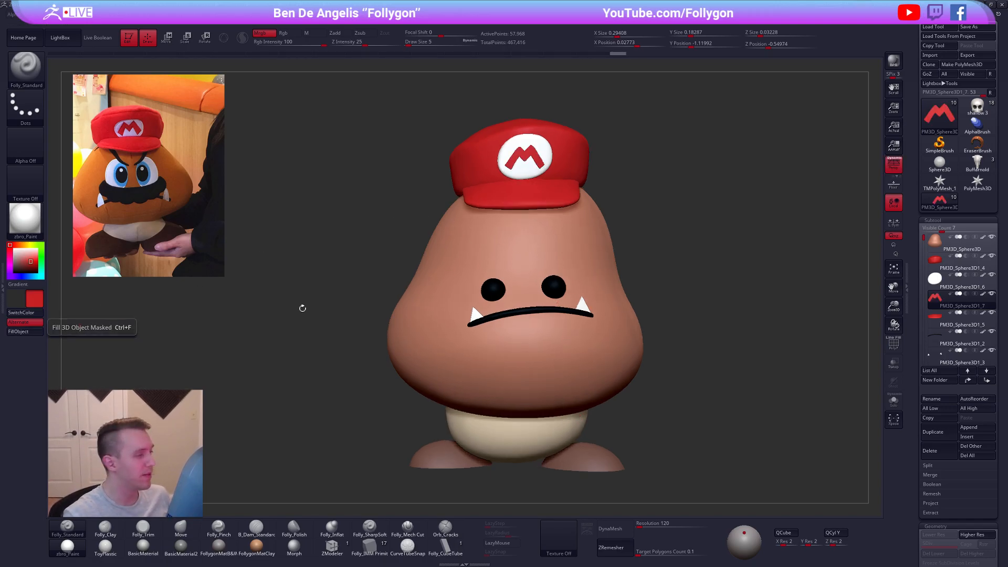
ctrl+right_drag(261, 310, 350, 295)
alt+right_drag(520, 330, 460, 324)
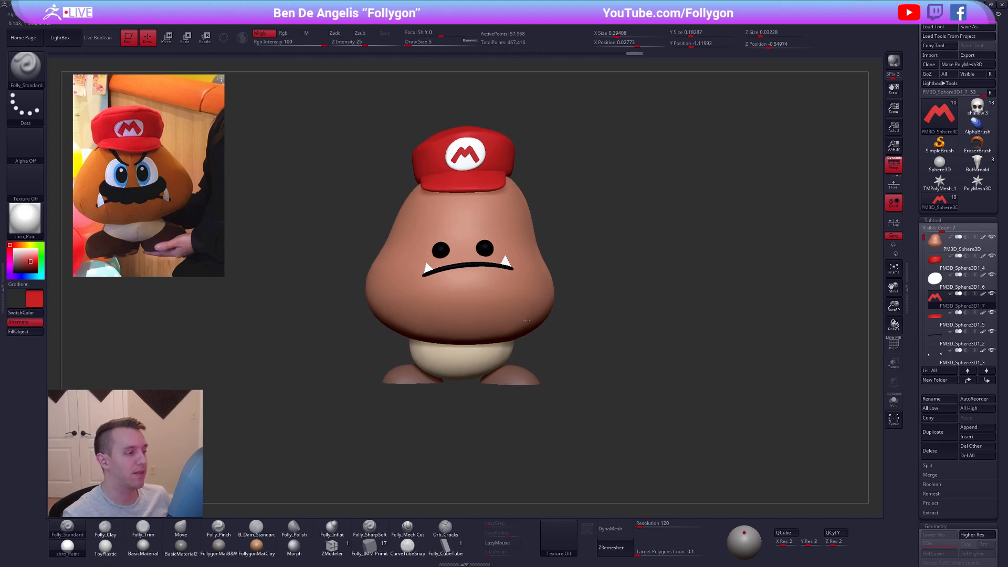
ctrl+right_drag(527, 320, 527, 322)
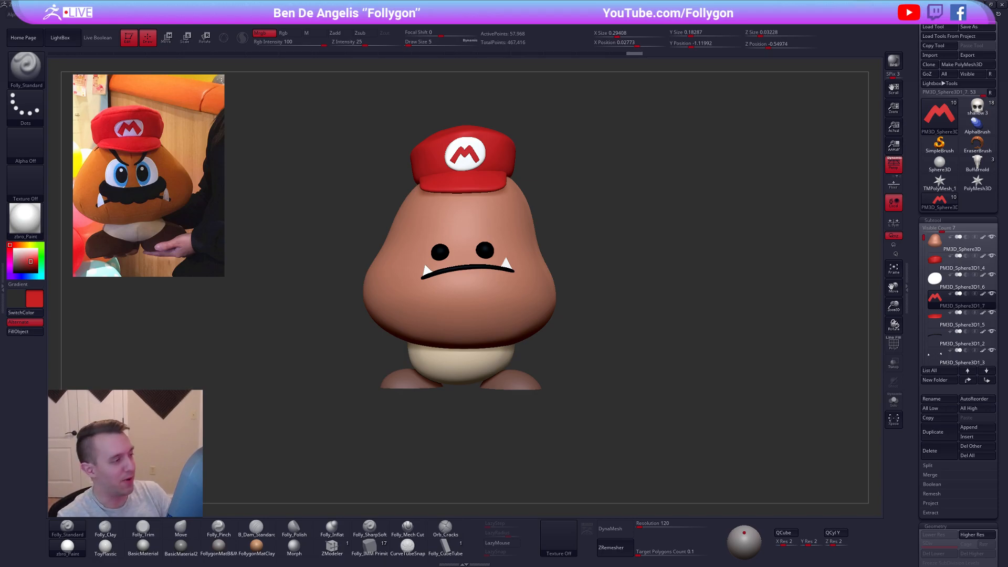
Try to ZRemesh the red M with KeepGroups enabled
right_drag(558, 244, 615, 287)
key(shift)
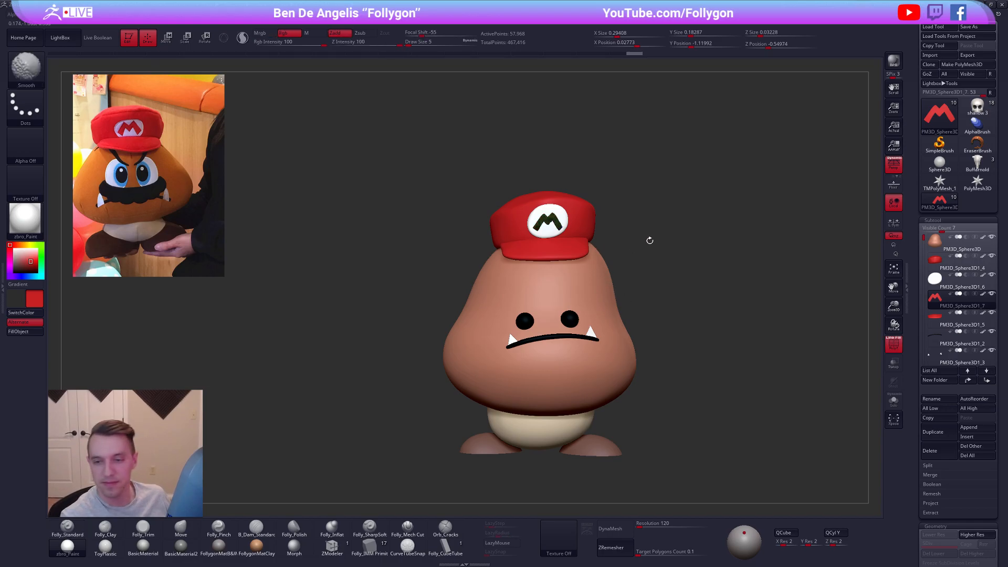
ctrl+right_drag(656, 259, 632, 228)
key(shift+f)
key(shift+f)
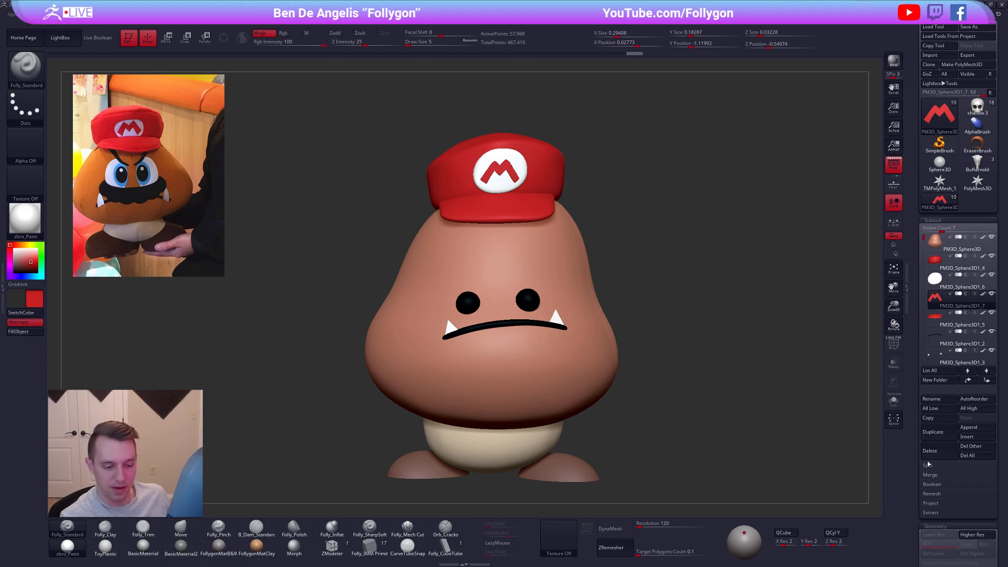
scroll(925, 346, down, 5)
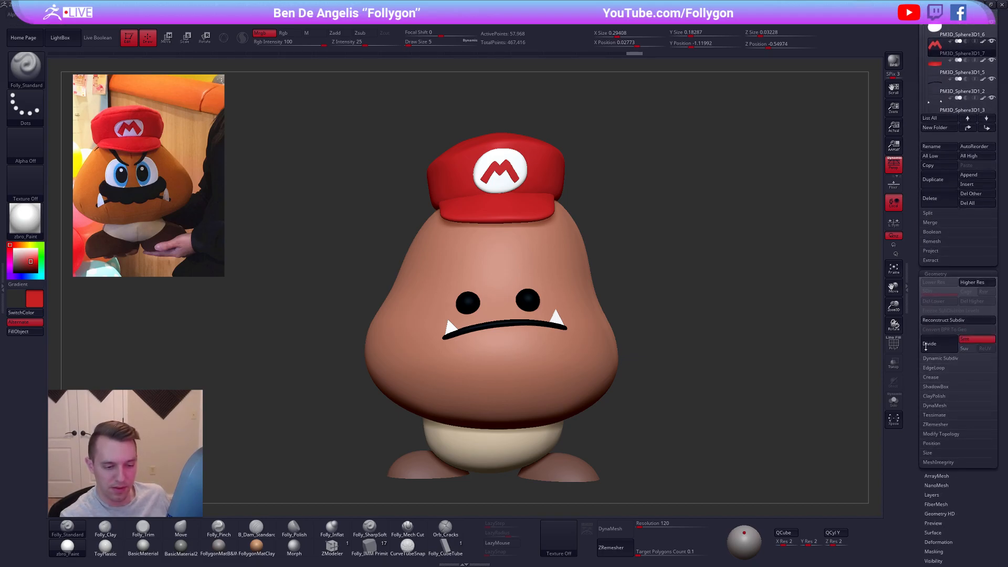
click(926, 424)
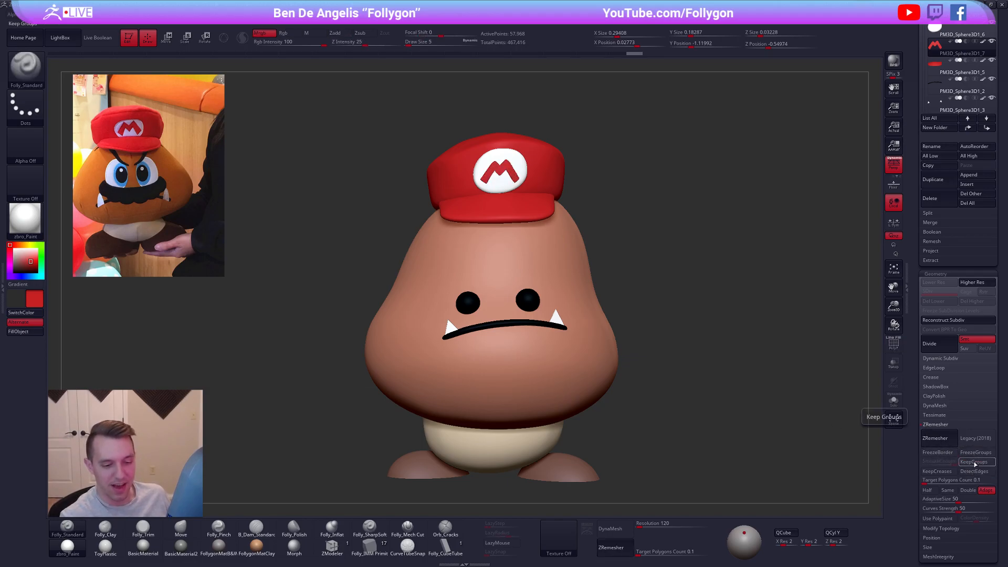
click(925, 444)
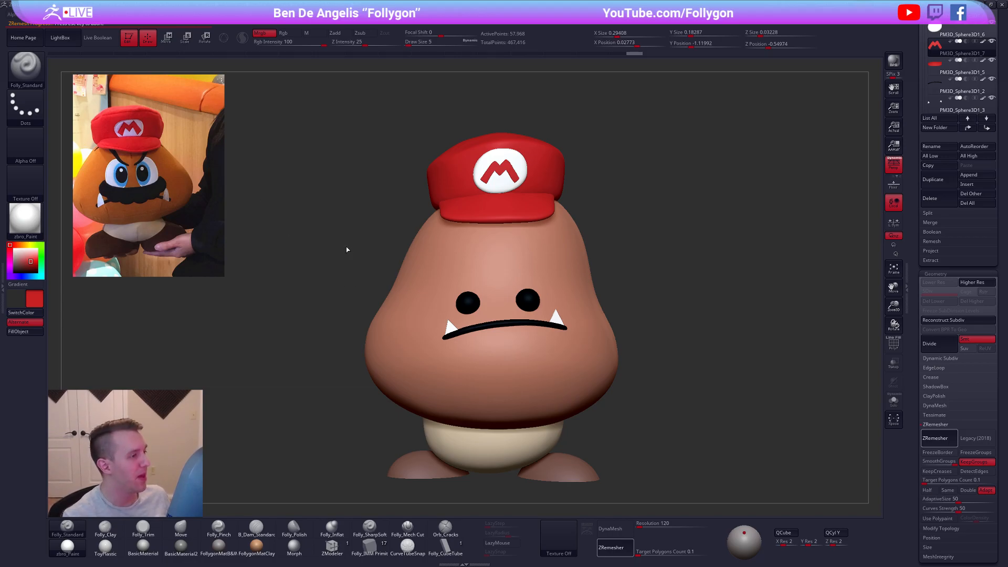
key(Escape)
key(shift+z)
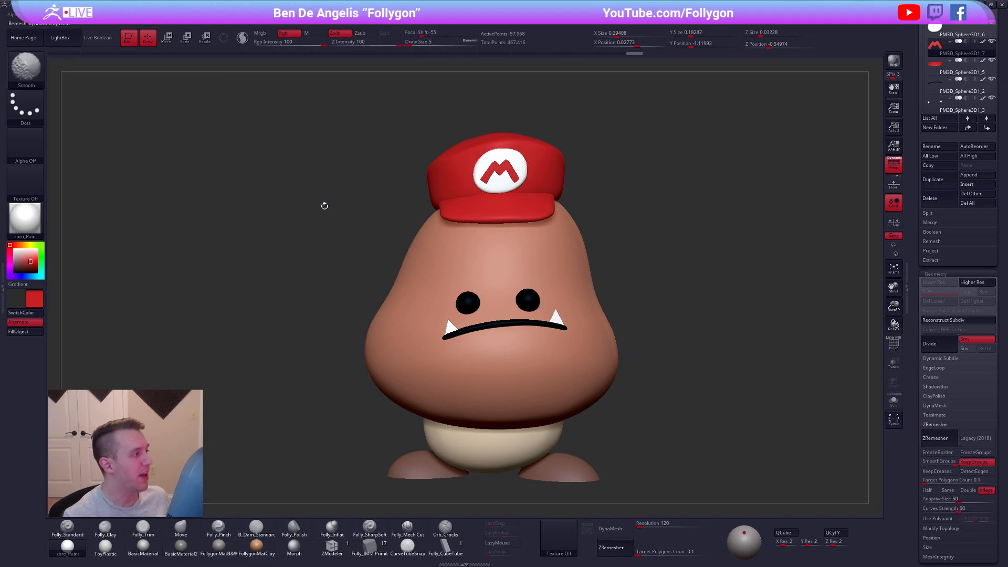
Shrink the view of the capped Goomba, move it towards a corner of the canvas, and snapshot it there
ctrl+right_drag(518, 210, 517, 175)
alt+right_drag(616, 277, 598, 282)
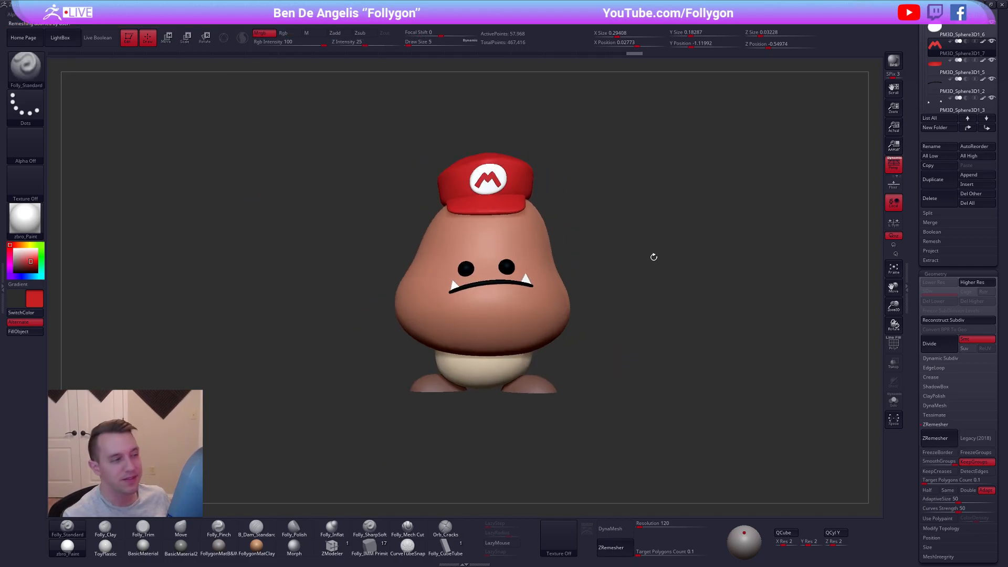
drag(914, 192, 913, 336)
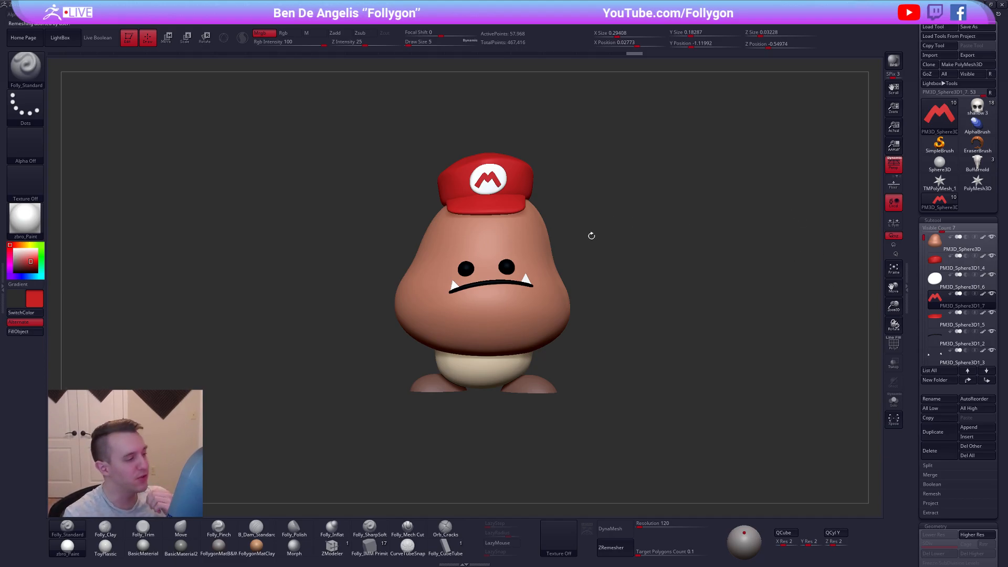
right_drag(669, 283, 820, 270)
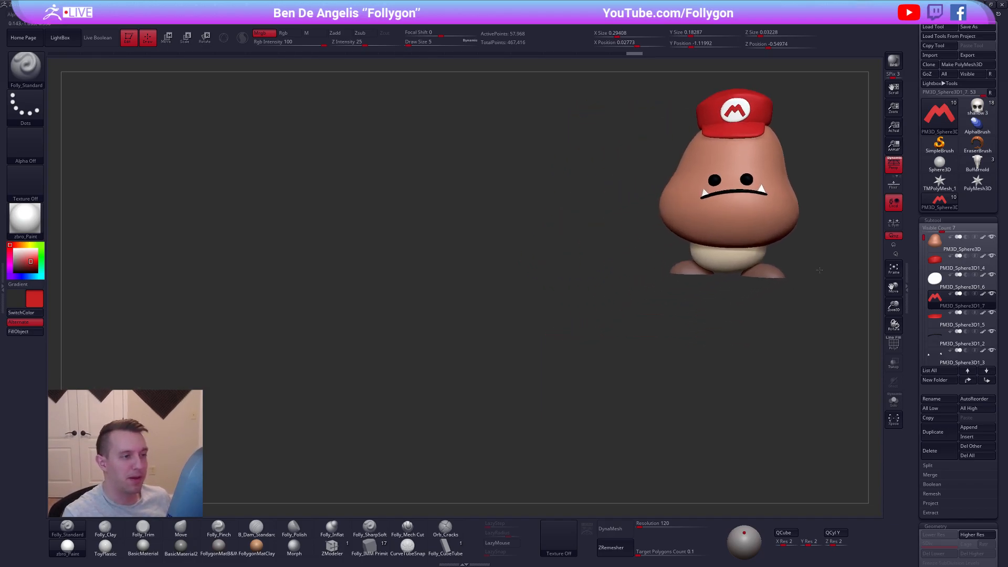
key(shift+s)
alt+drag(770, 360, 513, 416)
Switch to the horned skull character tool and show its hair along with the full figure
click(976, 108)
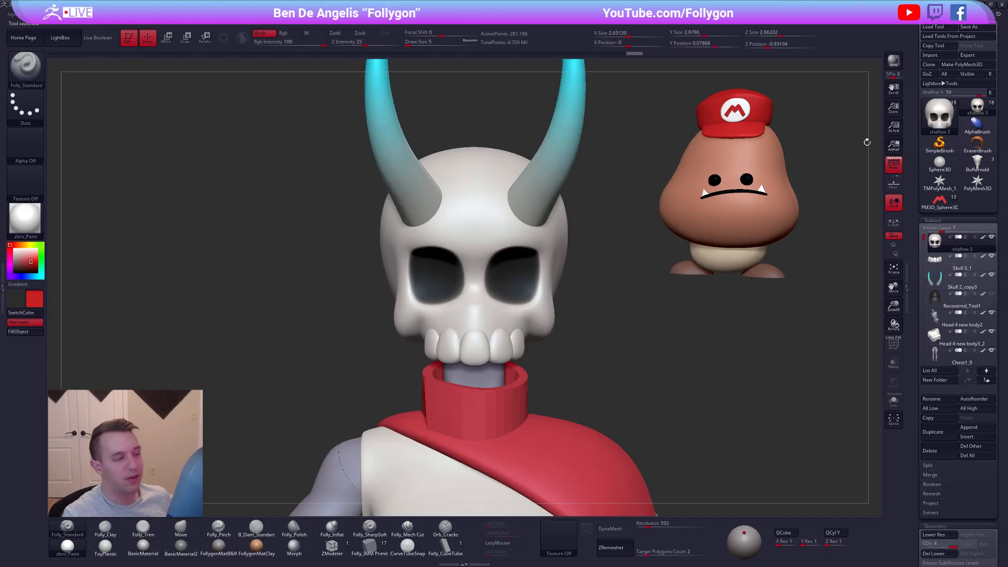
alt+right_drag(554, 263, 604, 202)
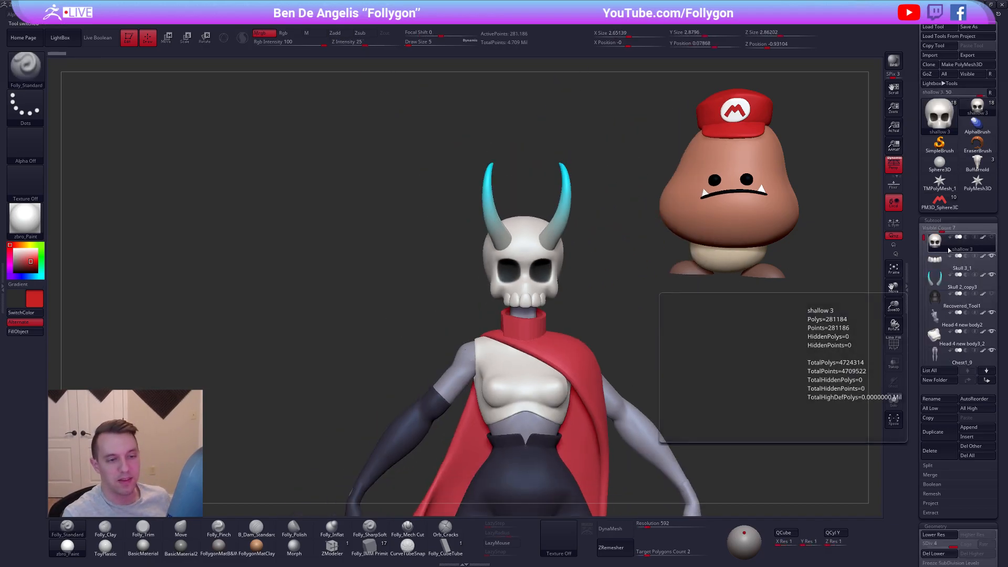
click(991, 237)
alt+right_drag(747, 268, 615, 231)
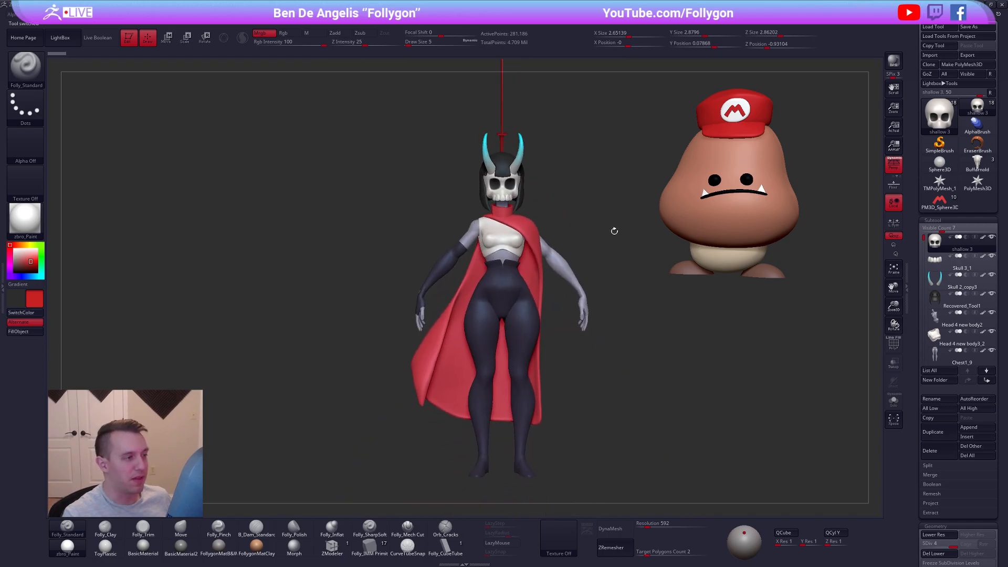
Hide the red pole and the accessory subtools beneath it, and reselect the skull subtool
alt+click(502, 139)
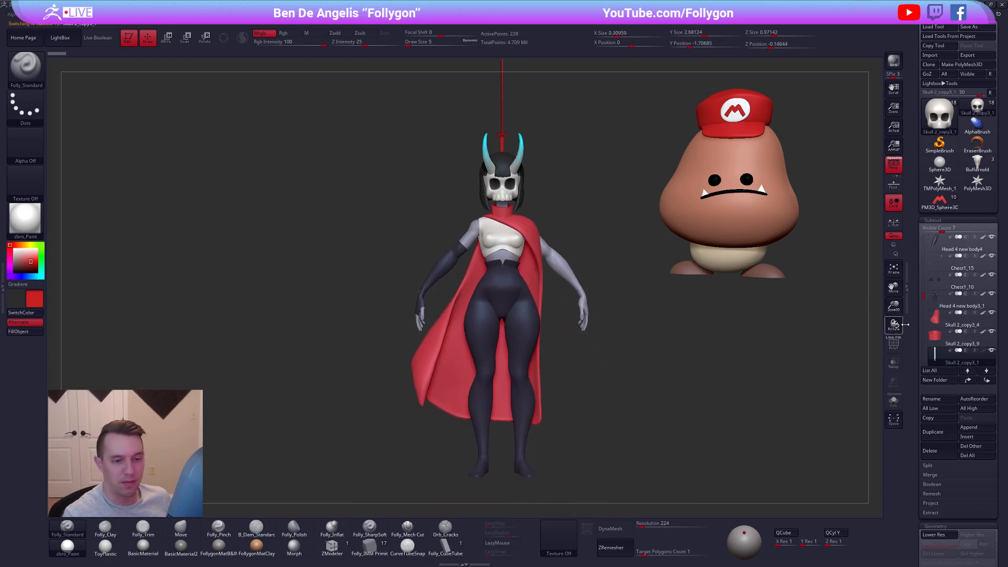
drag(922, 301, 923, 313)
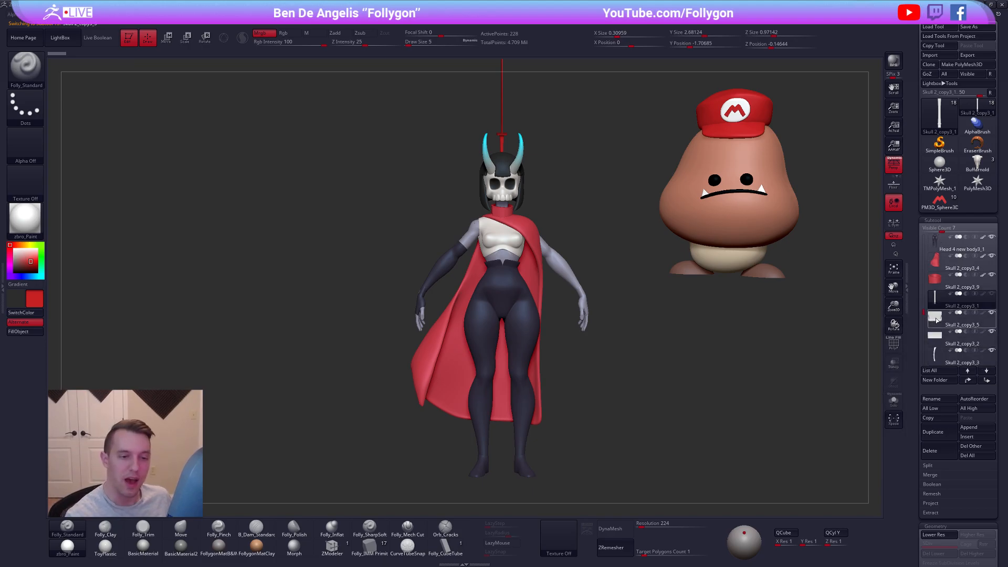
click(934, 354)
click(941, 287)
drag(692, 389, 678, 428)
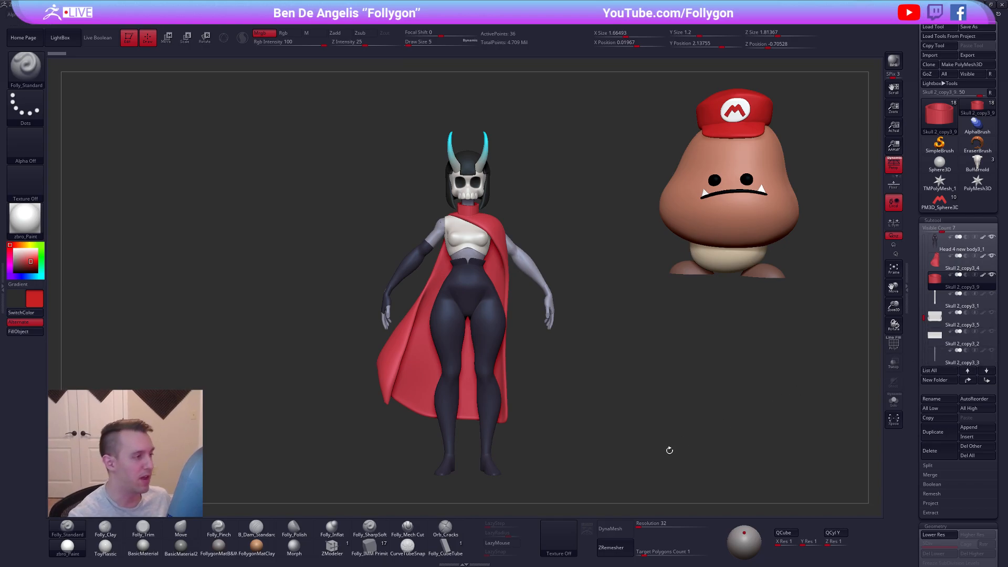
mouse_move(719, 444)
mouse_down()
mouse_move(688, 444)
mouse_move(731, 440)
mouse_move(716, 450)
mouse_up()
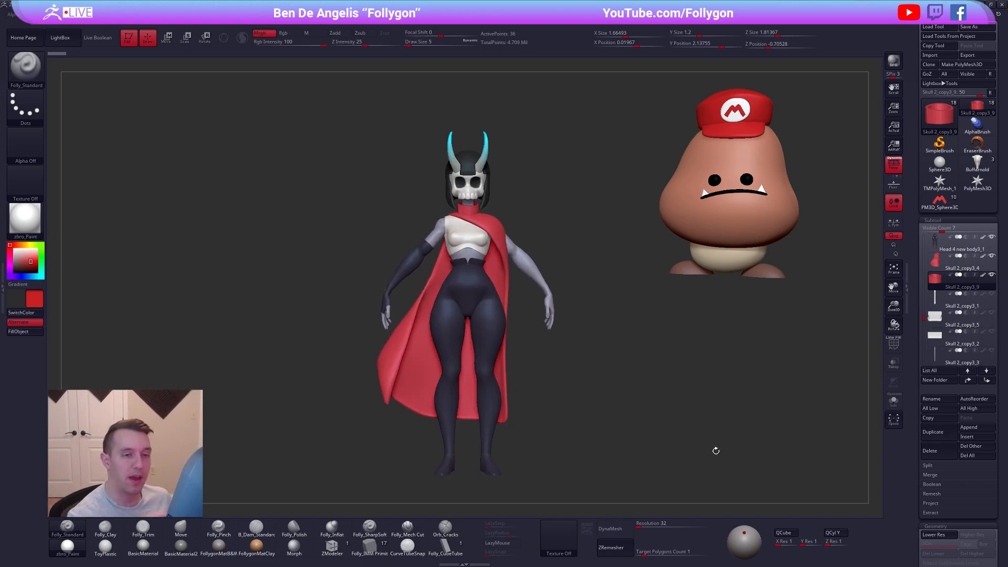
alt+click(513, 304)
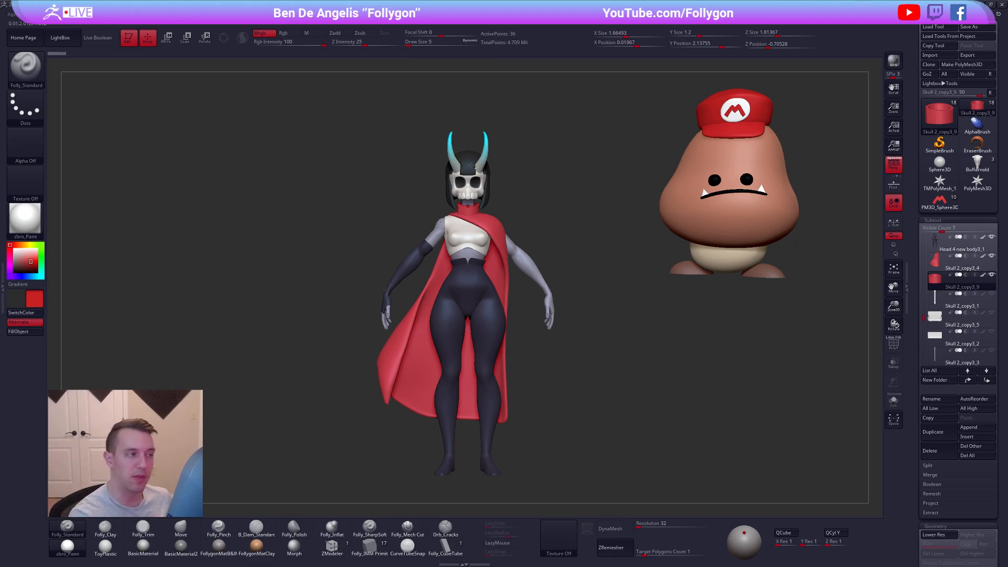
drag(924, 259, 924, 238)
click(938, 249)
alt+drag(577, 306, 550, 255)
drag(599, 339, 601, 363)
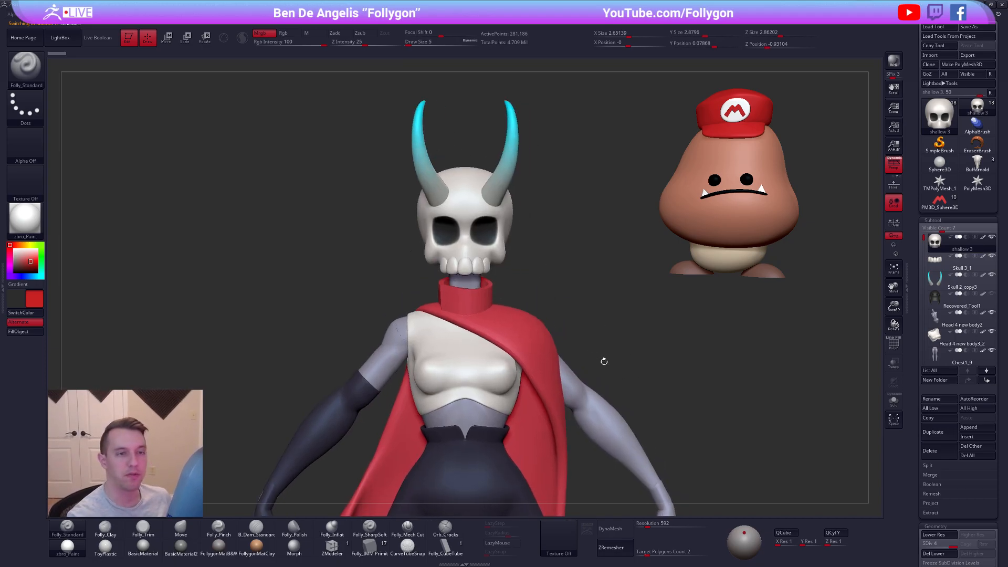
Switch to the Buffernoid tool and examine the horned animal skull from several angles
click(977, 164)
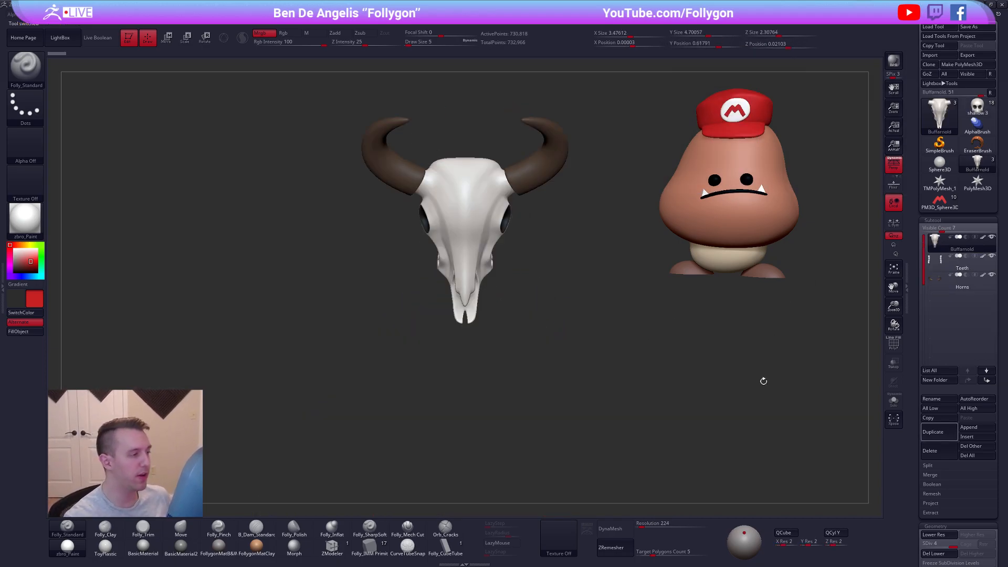
drag(787, 376, 723, 431)
mouse_move(677, 443)
mouse_down()
mouse_move(673, 486)
mouse_move(683, 457)
mouse_move(671, 439)
mouse_move(674, 447)
mouse_up()
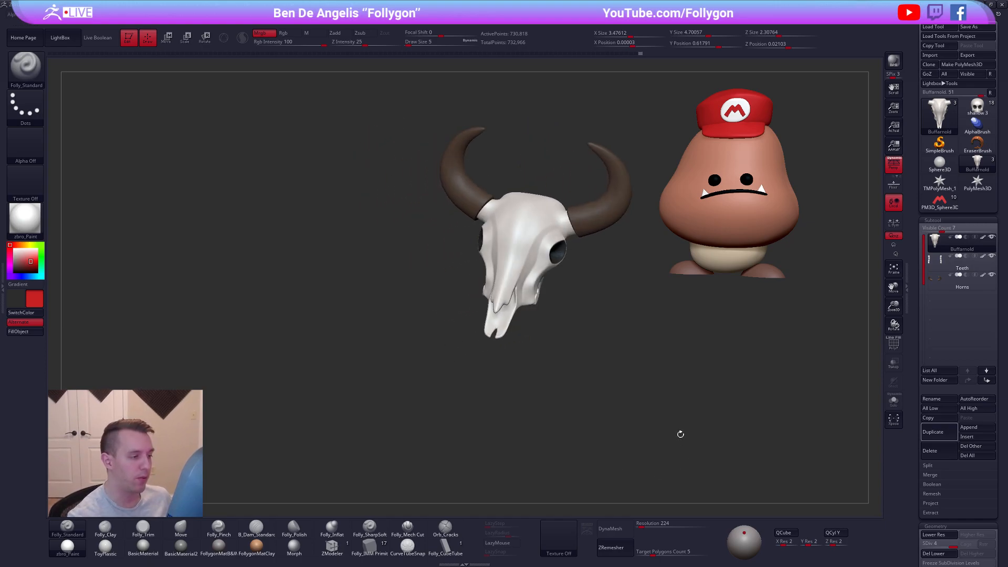
drag(564, 311, 733, 330)
drag(646, 349, 603, 417)
mouse_move(680, 380)
mouse_down()
mouse_move(621, 397)
mouse_move(671, 385)
mouse_up()
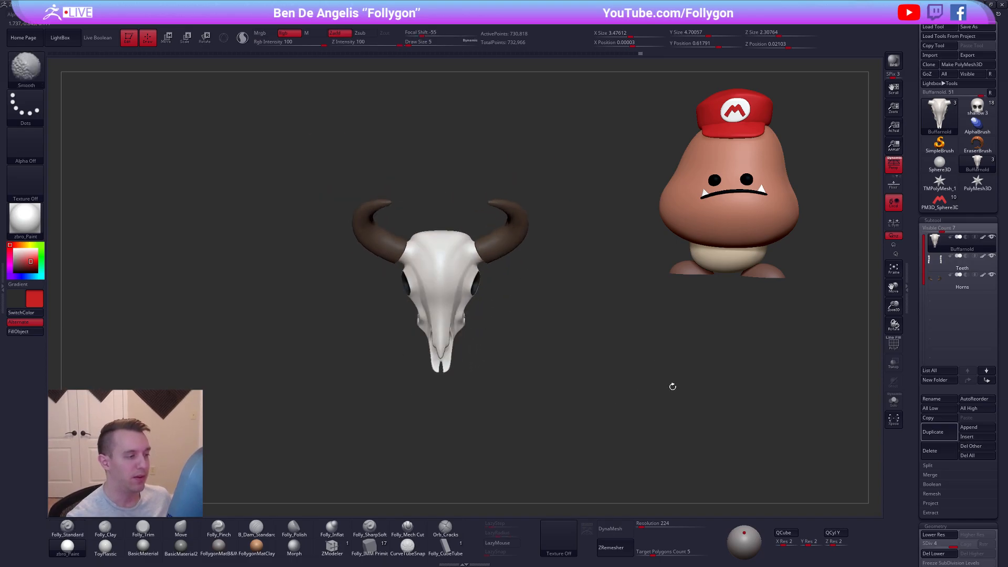
drag(713, 319, 722, 341)
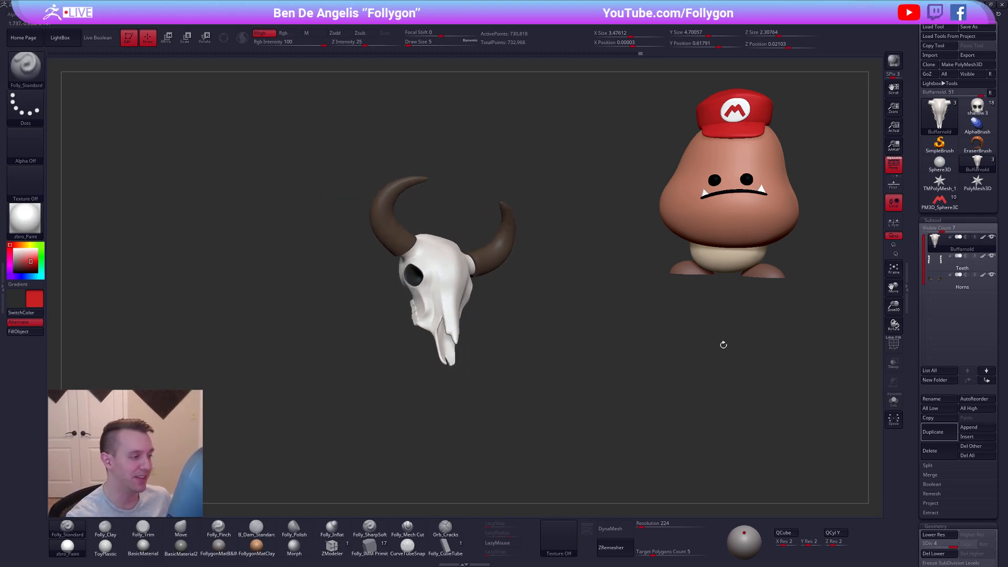
Show the skull character's hair again and snapshot the full figure on the canvas opposite the Goomba
click(976, 107)
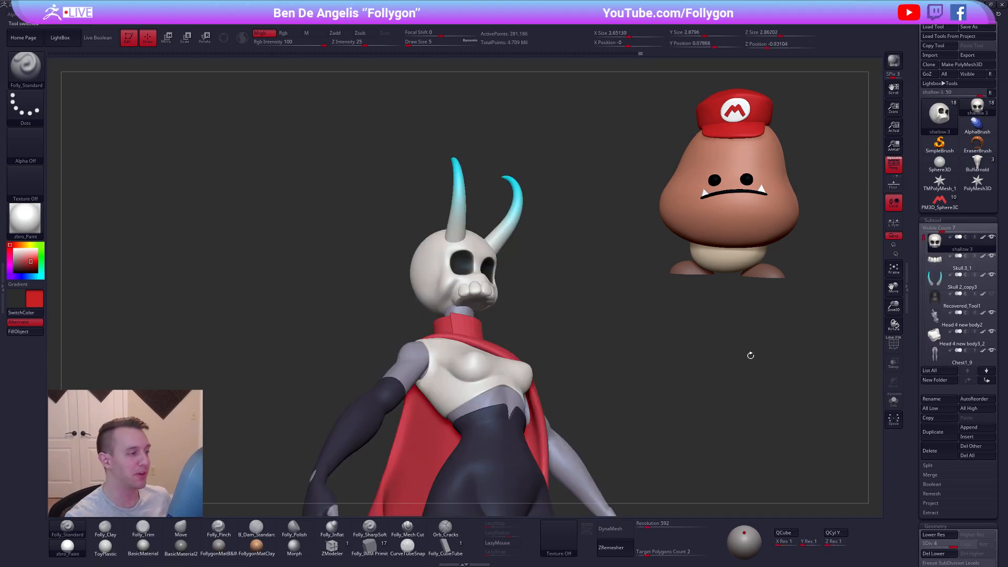
click(991, 294)
shift+drag(771, 394, 680, 406)
alt+drag(679, 406, 618, 395)
alt+drag(546, 418, 567, 425)
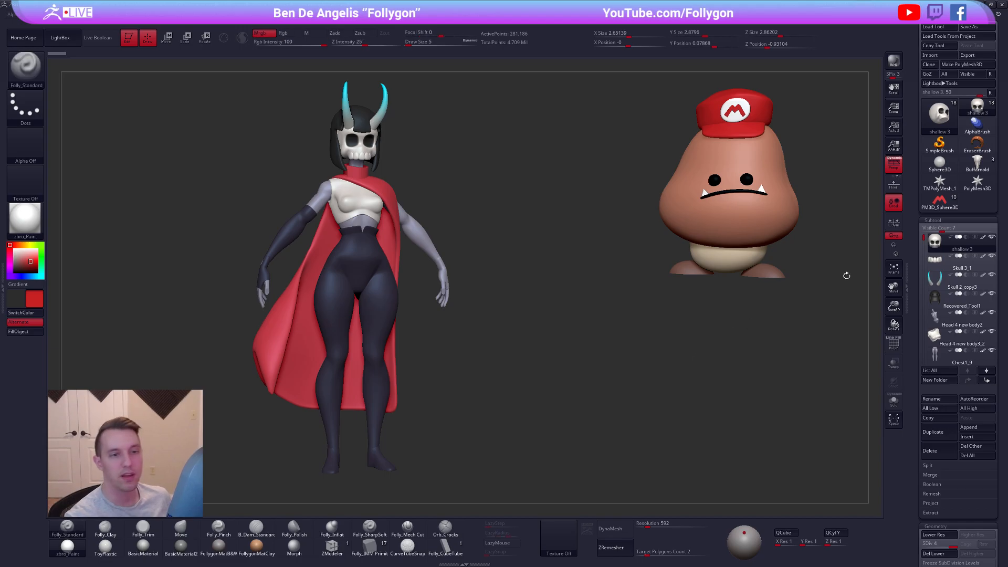
Place three snapshots of the Buffernoid skull at different sizes and angles between the skull character and the Goomba
click(977, 164)
alt+drag(720, 330, 801, 356)
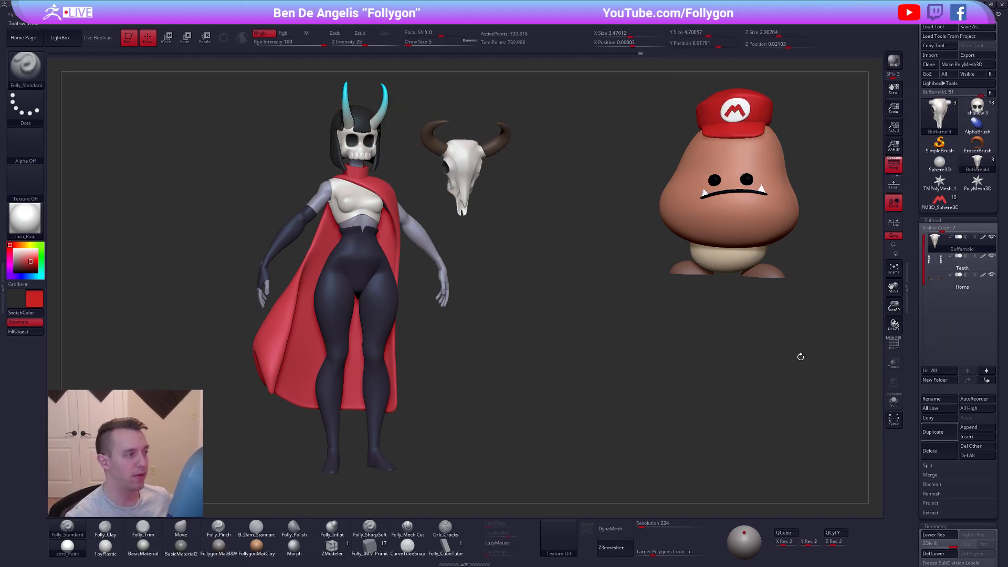
alt+drag(654, 374, 742, 419)
mouse_move(742, 419)
mouse_down()
mouse_move(727, 404)
mouse_move(704, 481)
mouse_move(710, 432)
mouse_move(709, 452)
mouse_move(727, 461)
mouse_move(719, 443)
mouse_up()
key(shift+s)
mouse_move(729, 477)
mouse_down()
mouse_move(691, 452)
mouse_move(660, 318)
mouse_move(654, 328)
mouse_move(593, 315)
mouse_move(614, 308)
mouse_up()
key(shift+s)
key(shift+s)
mouse_move(635, 346)
alt+mouse_down()
mouse_move(702, 341)
mouse_move(657, 353)
alt+mouse_up()
key(shift+s)
alt+drag(674, 394, 687, 433)
alt+drag(687, 433, 741, 443)
Switch to the capped Goomba tool and snapshot small copies on the skulls, their horns and the large Goomba's cap
click(939, 202)
alt+drag(736, 342, 761, 374)
drag(740, 367, 508, 215)
key(shift+s)
key(shift+s)
key(shift+s)
alt+drag(552, 241, 772, 423)
key(shift+s)
key(shift+s)
key(shift+s)
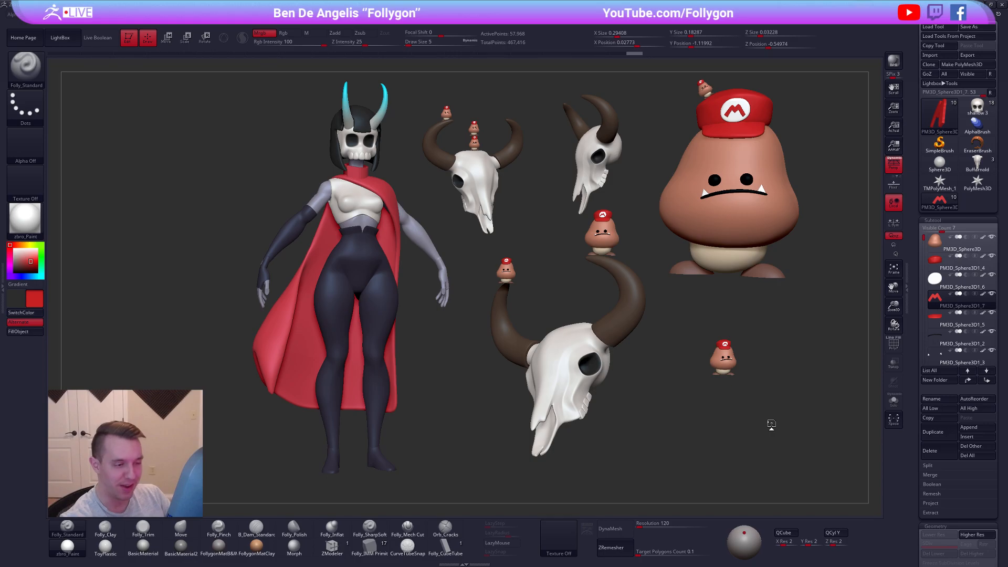
drag(754, 396, 764, 429)
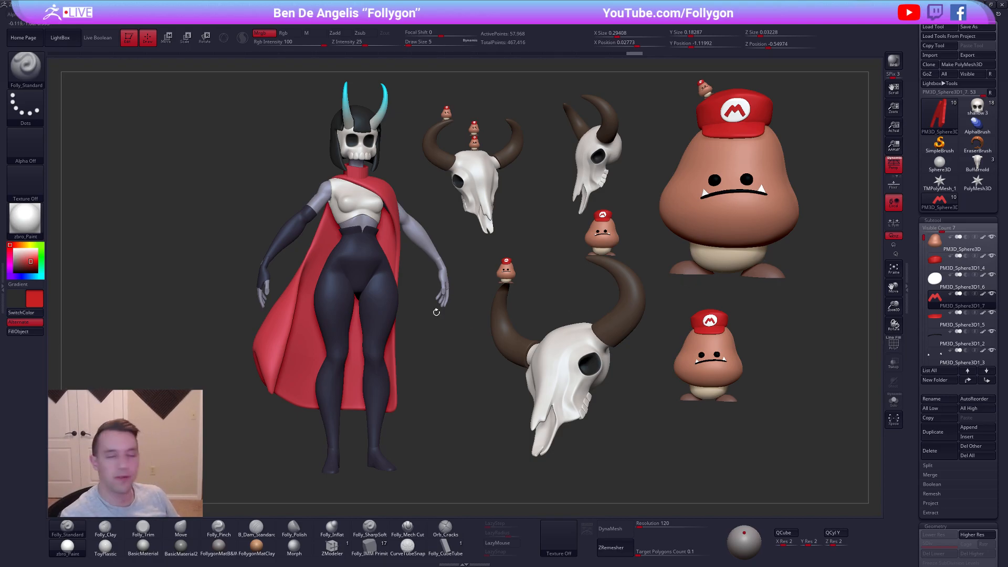
Switch to the web browser showing the Follygon product storefront
key(alt+Tab)
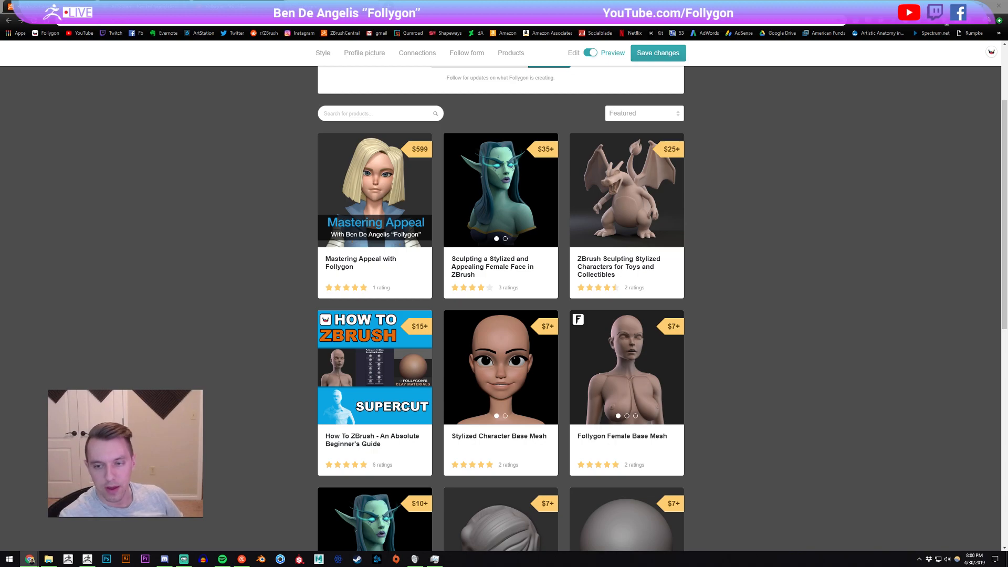
Look through the storefront's product listings down to the last row of brushes, bonus content and filter tests
right_click(861, 228)
click(783, 239)
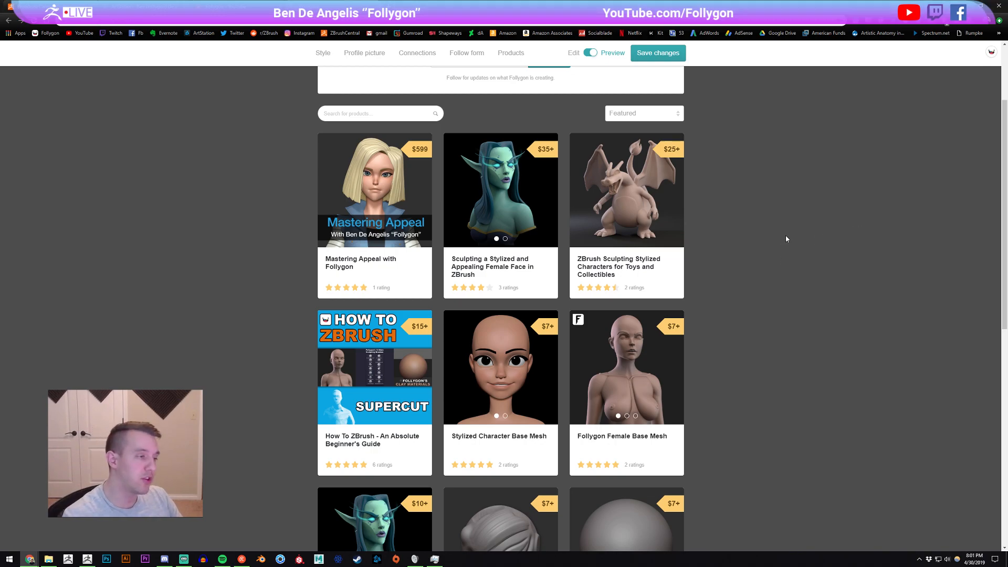
scroll(786, 239, down, 5)
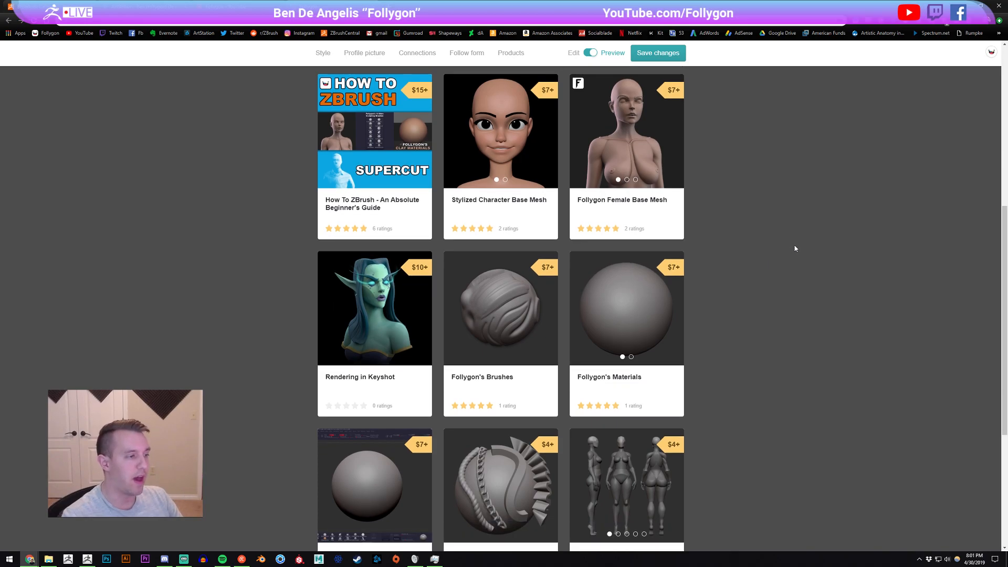
scroll(794, 249, down, 2)
scroll(799, 248, up, 5)
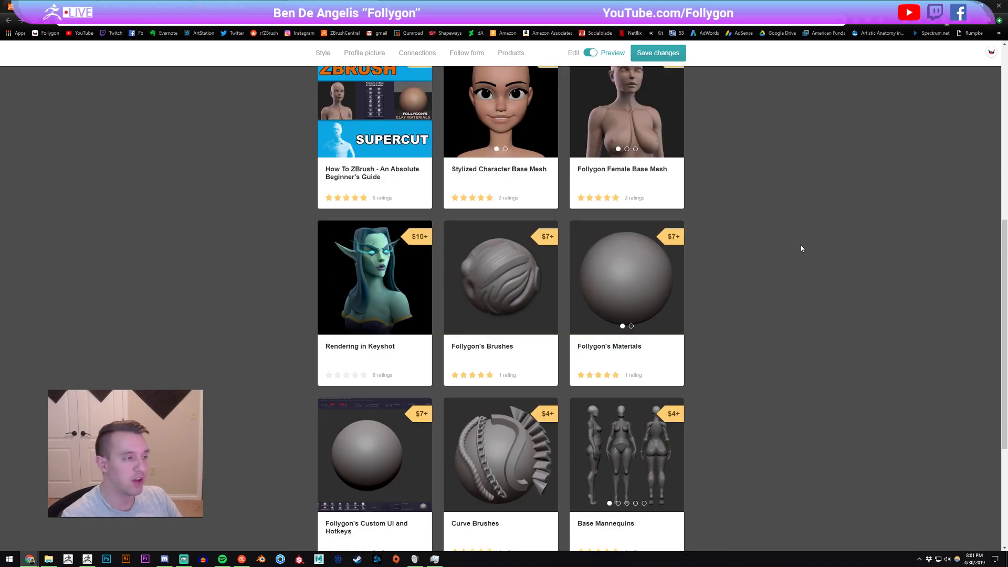
scroll(779, 289, up, 2)
scroll(785, 292, down, 9)
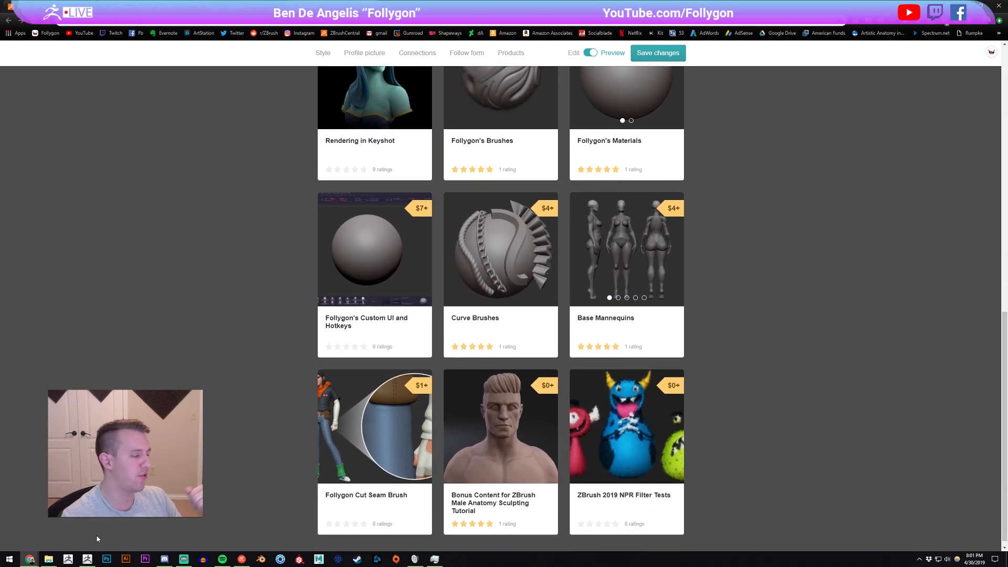
Switch back to ZBrush and enlarge the active capped Goomba beneath the large Goomba snapshot, adjusting its position and angle
click(87, 558)
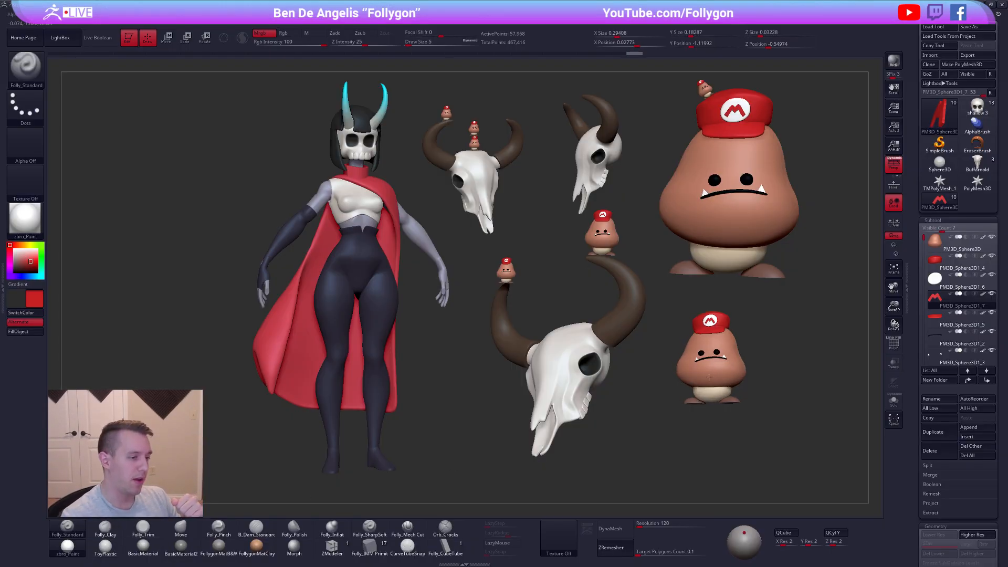
ctrl+right_drag(711, 390, 720, 472)
alt+right_drag(720, 472, 718, 418)
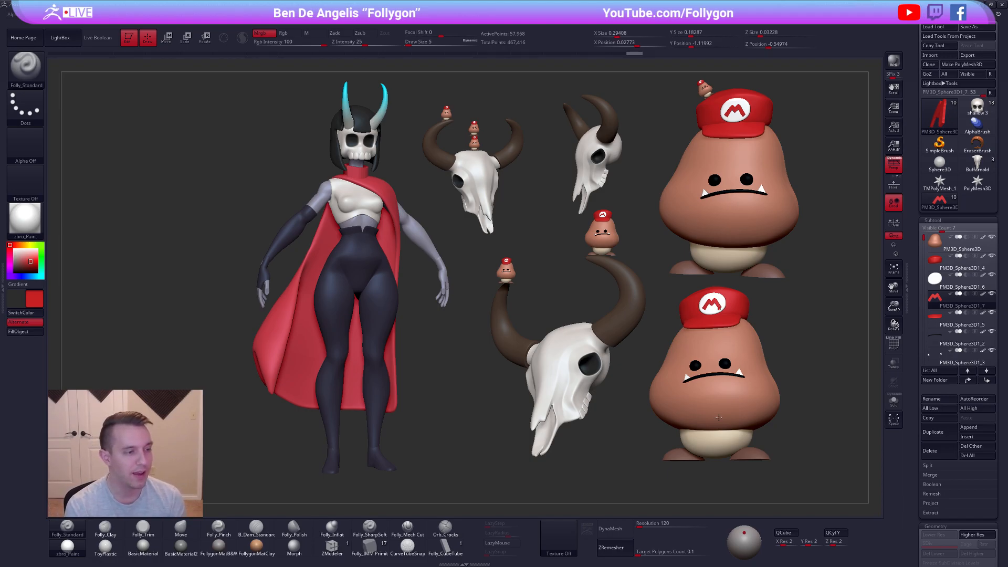
right_drag(719, 417, 774, 428)
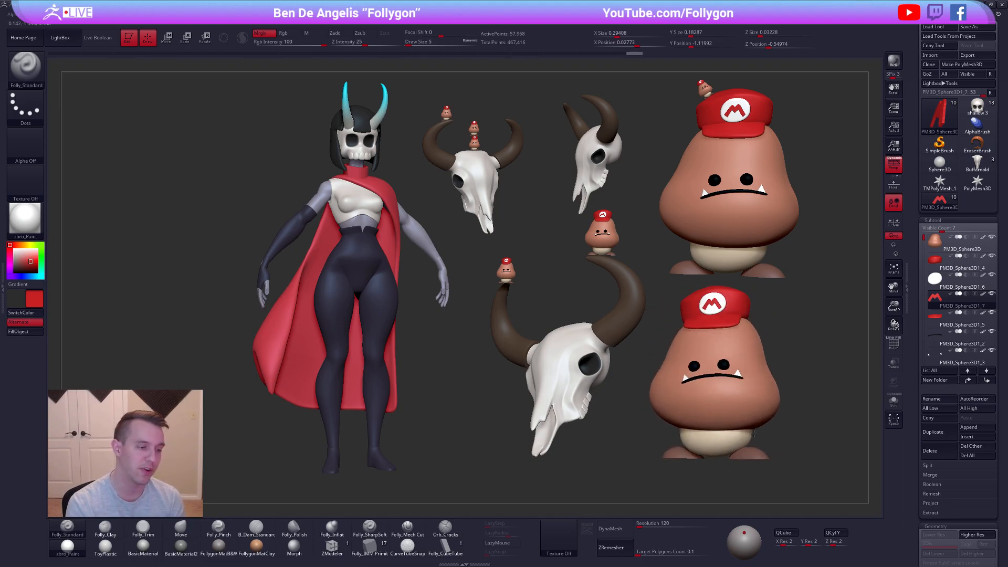